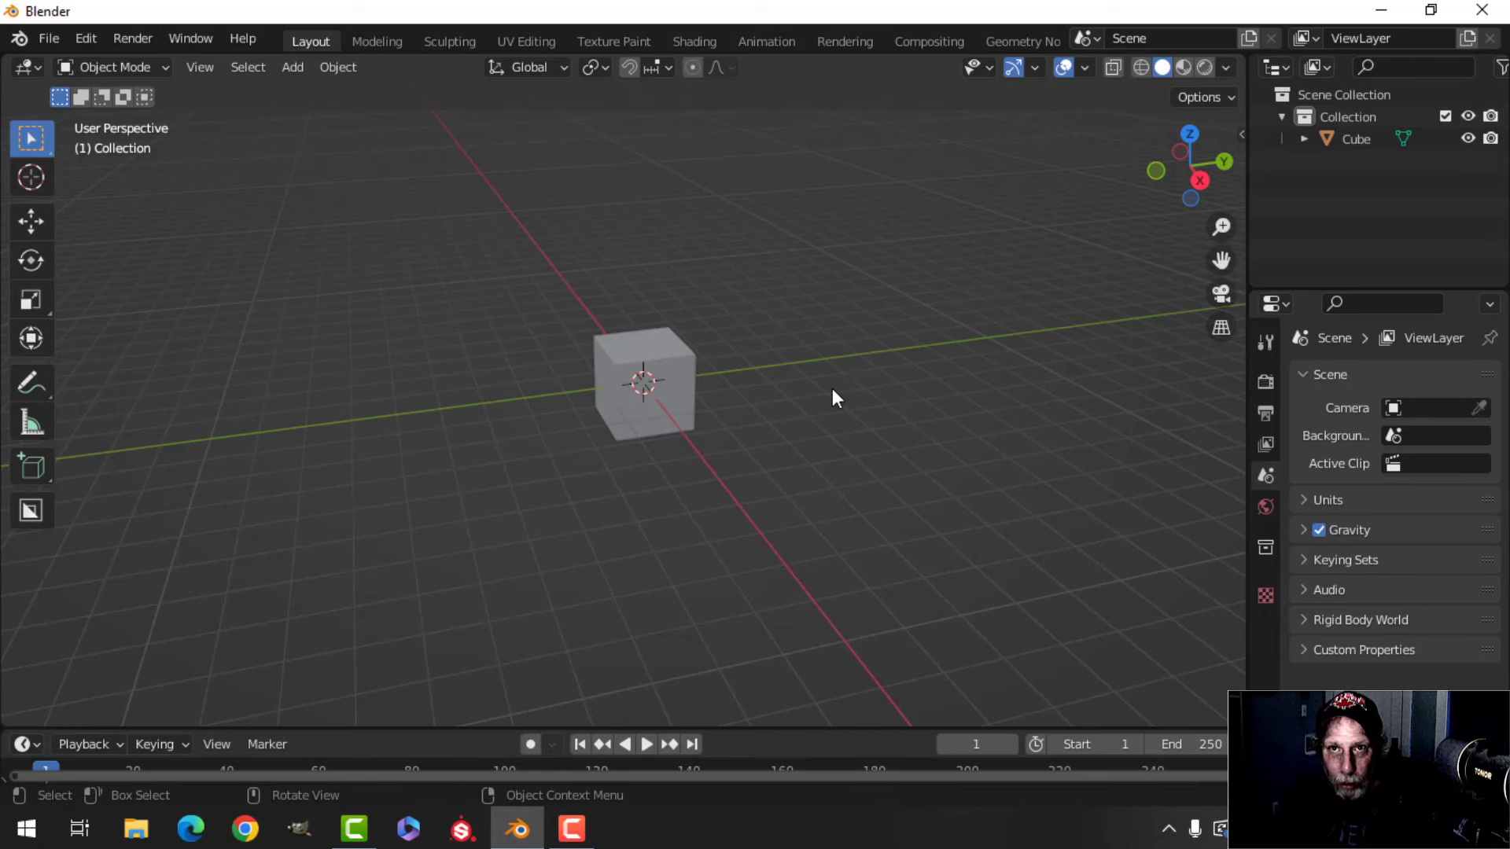
- Stretch the cube's mesh along the X axis to about 1.985 times its width in Edit Mode
{"action": "middle_click_drag", "start_coordinate": [830, 404], "coordinate": [767, 401]}
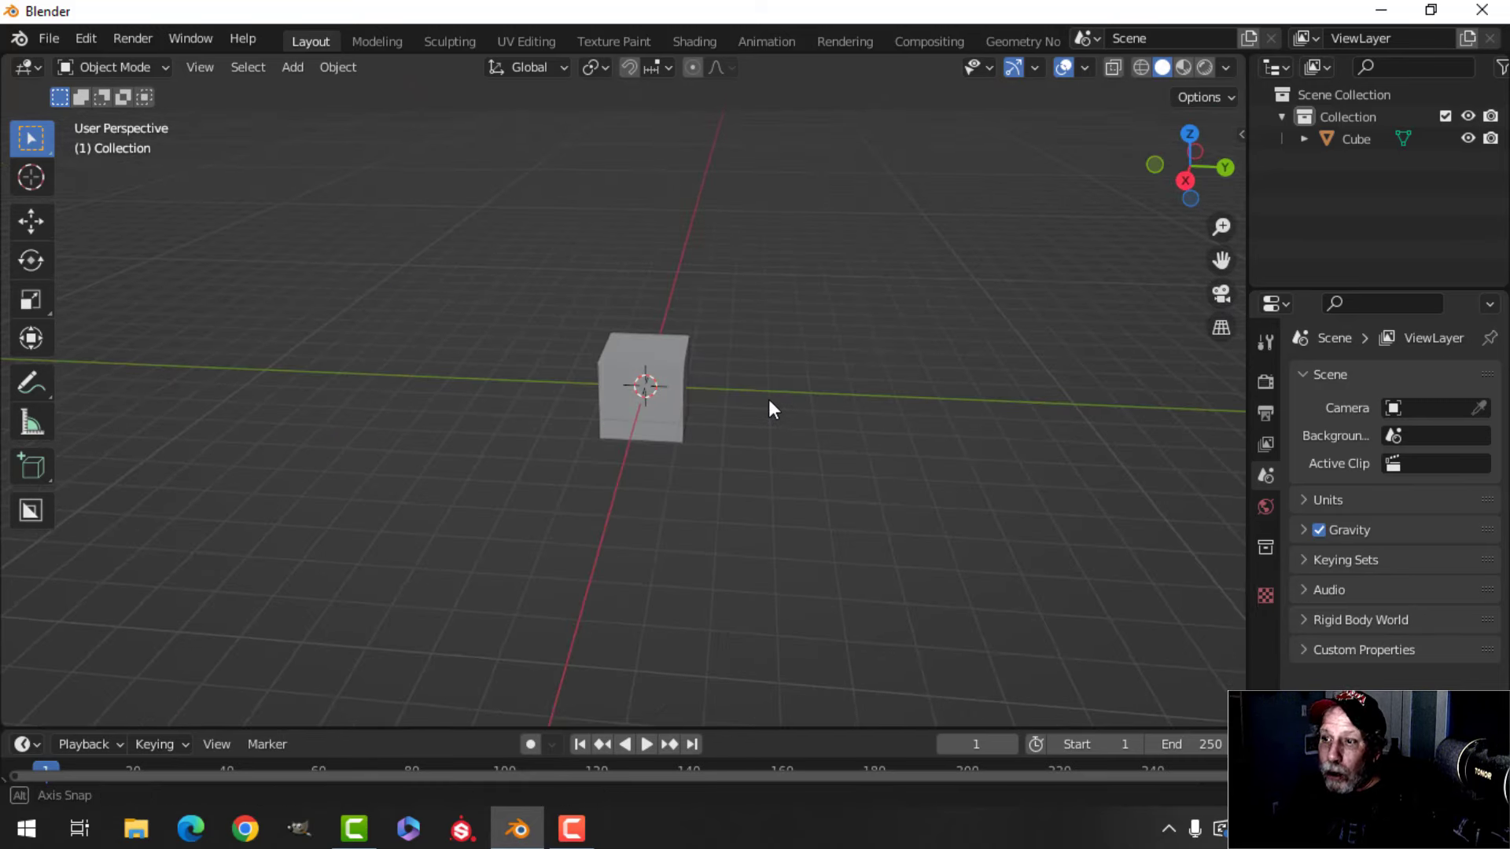
{"action": "key", "text": "KP_7"}
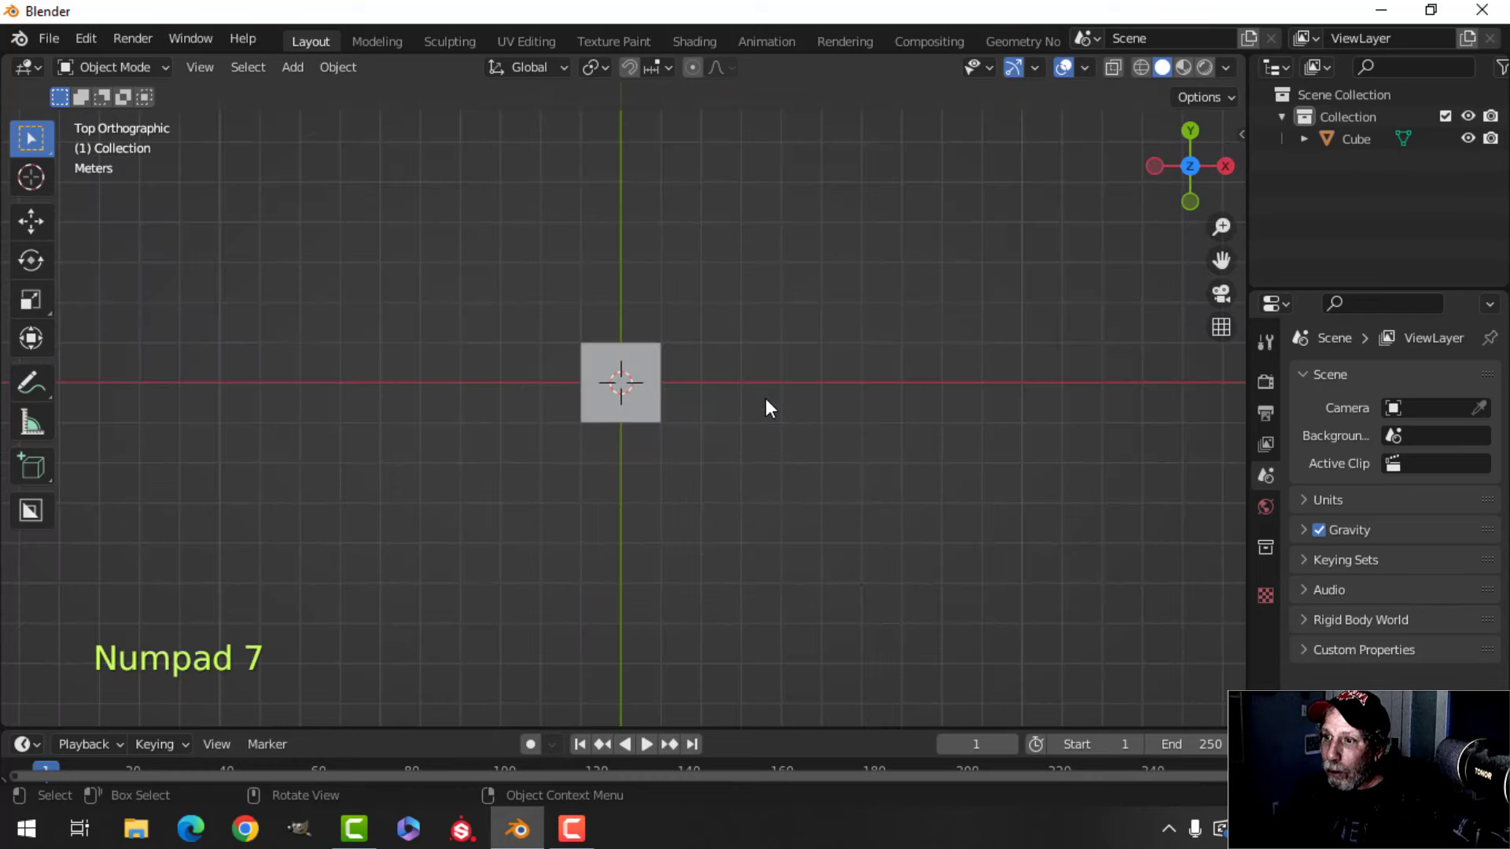
{"action": "scroll", "coordinate": [657, 376], "scroll_direction": "up", "scroll_amount": 2}
{"action": "left_click", "coordinate": [658, 375]}
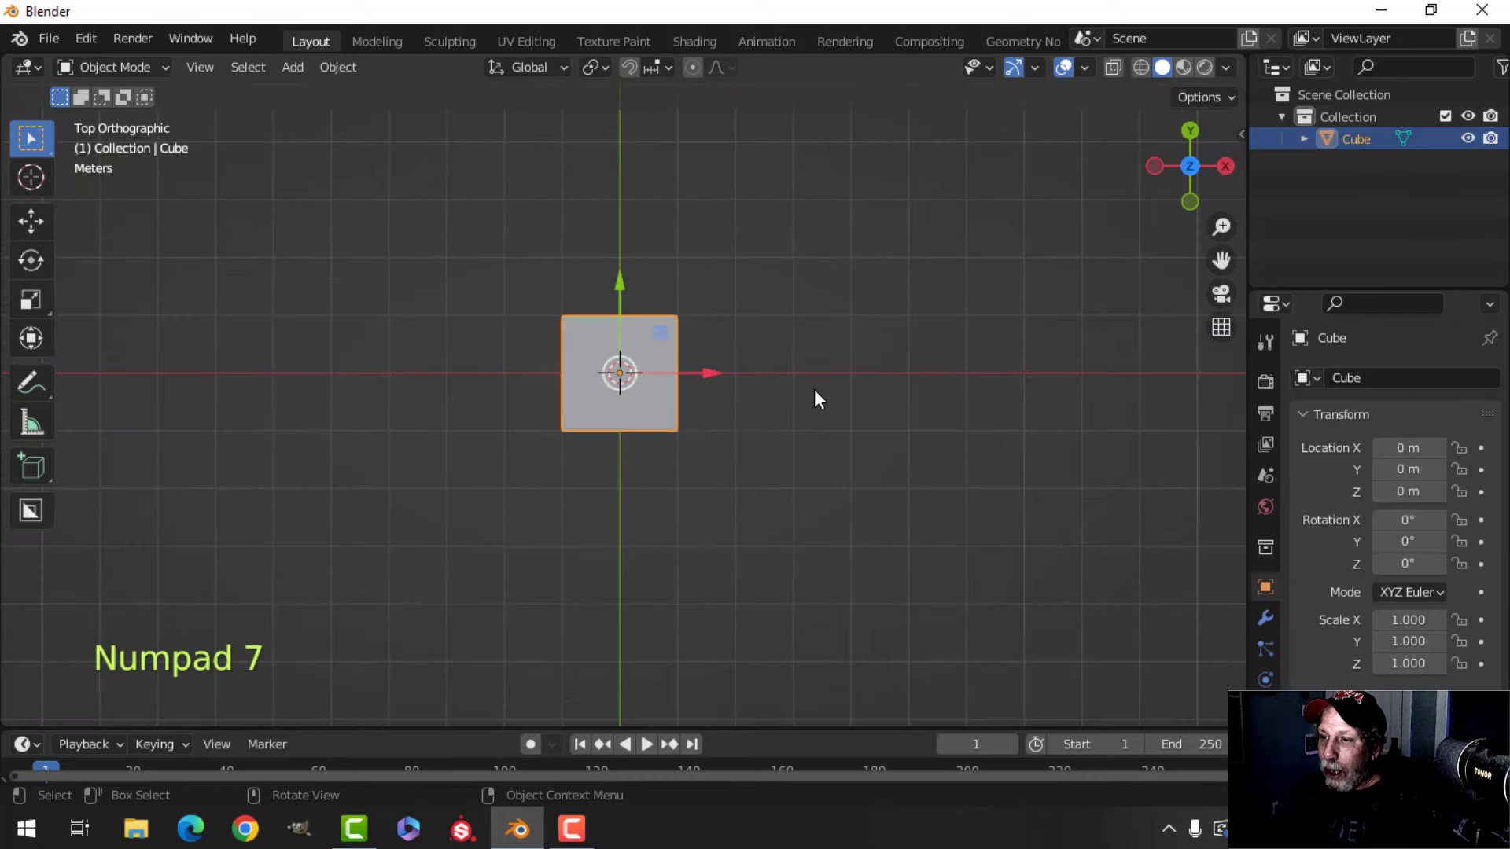
{"action": "middle_click_drag", "start_coordinate": [810, 414], "coordinate": [772, 323]}
{"action": "key", "text": "Tab"}
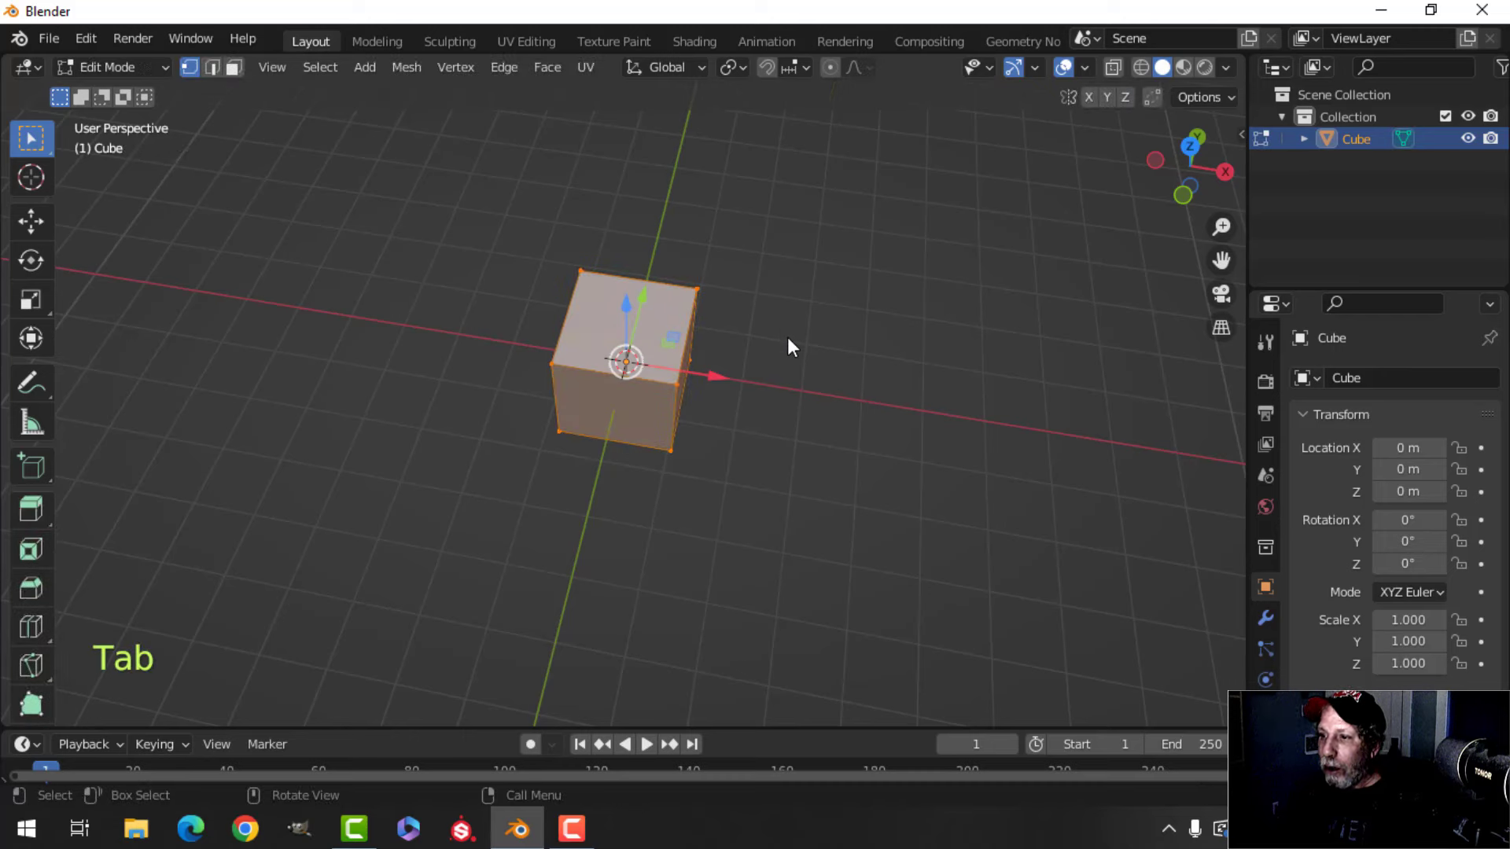
{"action": "key", "text": "KP_7"}
{"action": "key", "text": "s"}
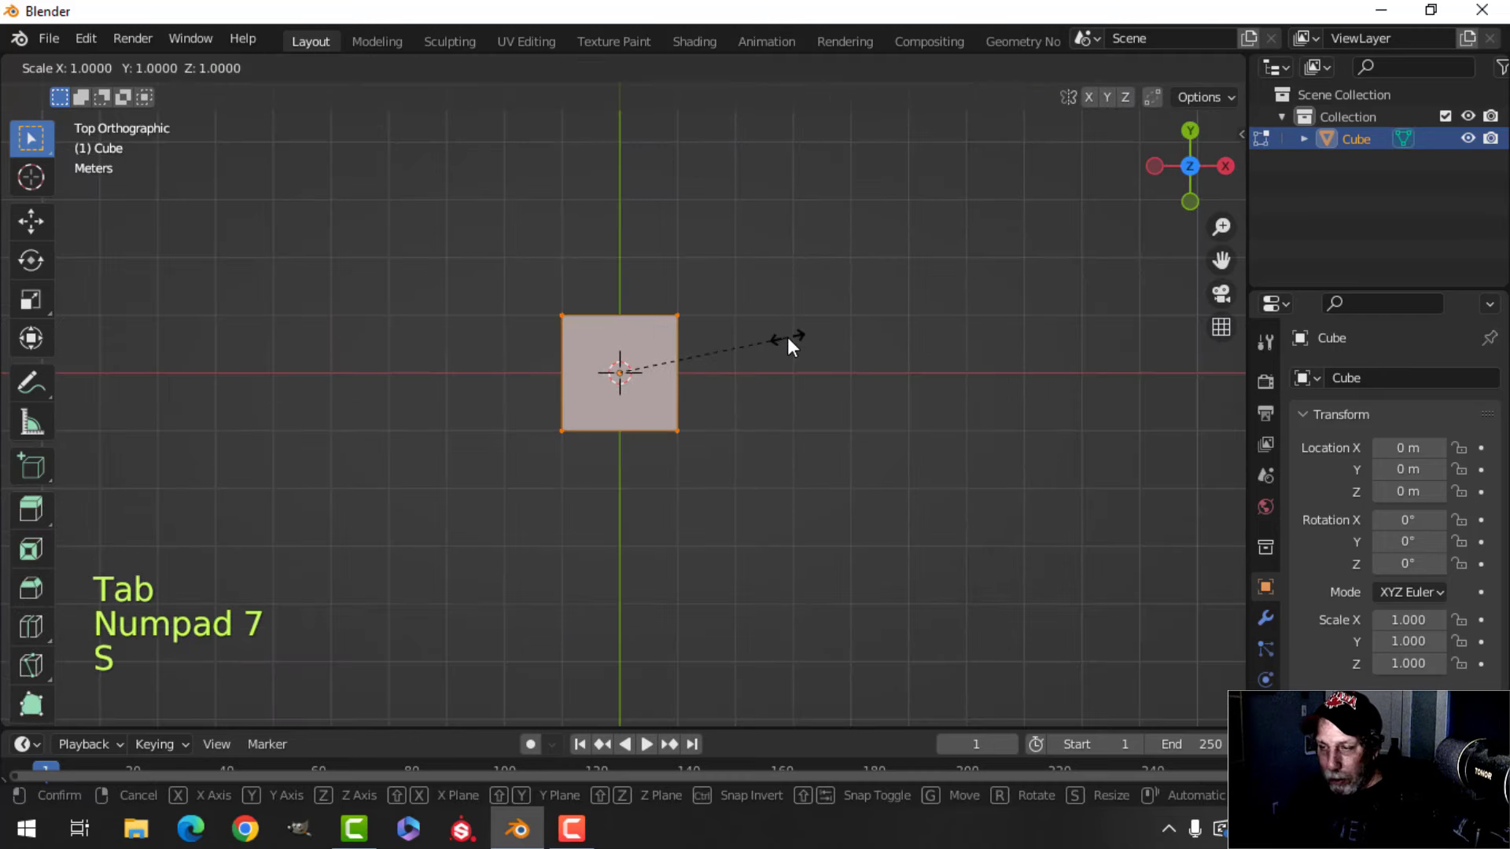
{"action": "key", "text": "x"}
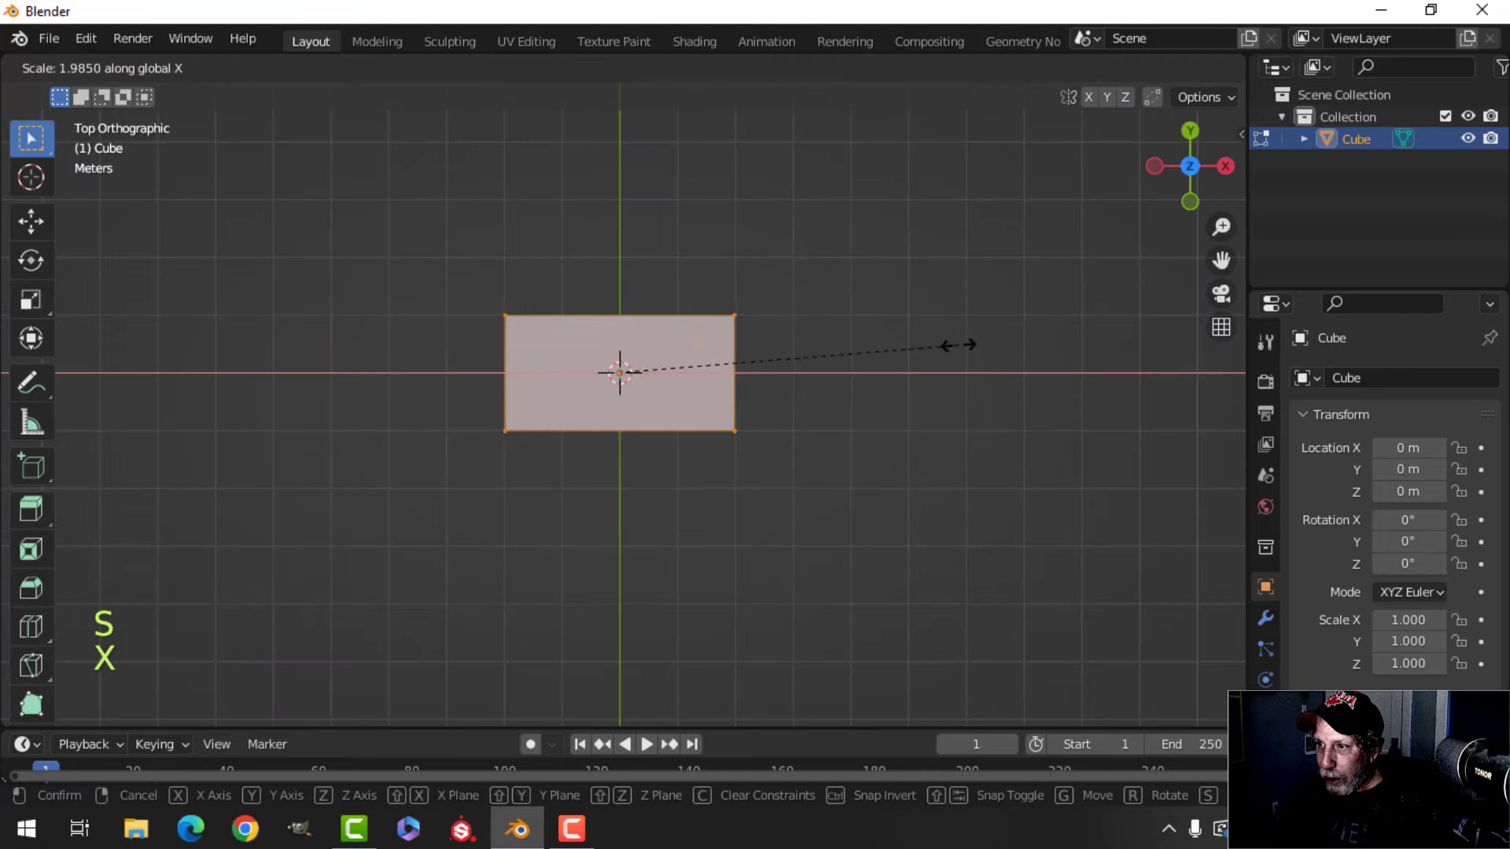
{"action": "left_click", "coordinate": [959, 345]}
- Raise the top face of the block along Z to make the body taller
{"action": "middle_click_drag", "start_coordinate": [879, 401], "coordinate": [719, 318]}
{"action": "key", "text": "3"}
{"action": "left_click", "coordinate": [730, 294]}
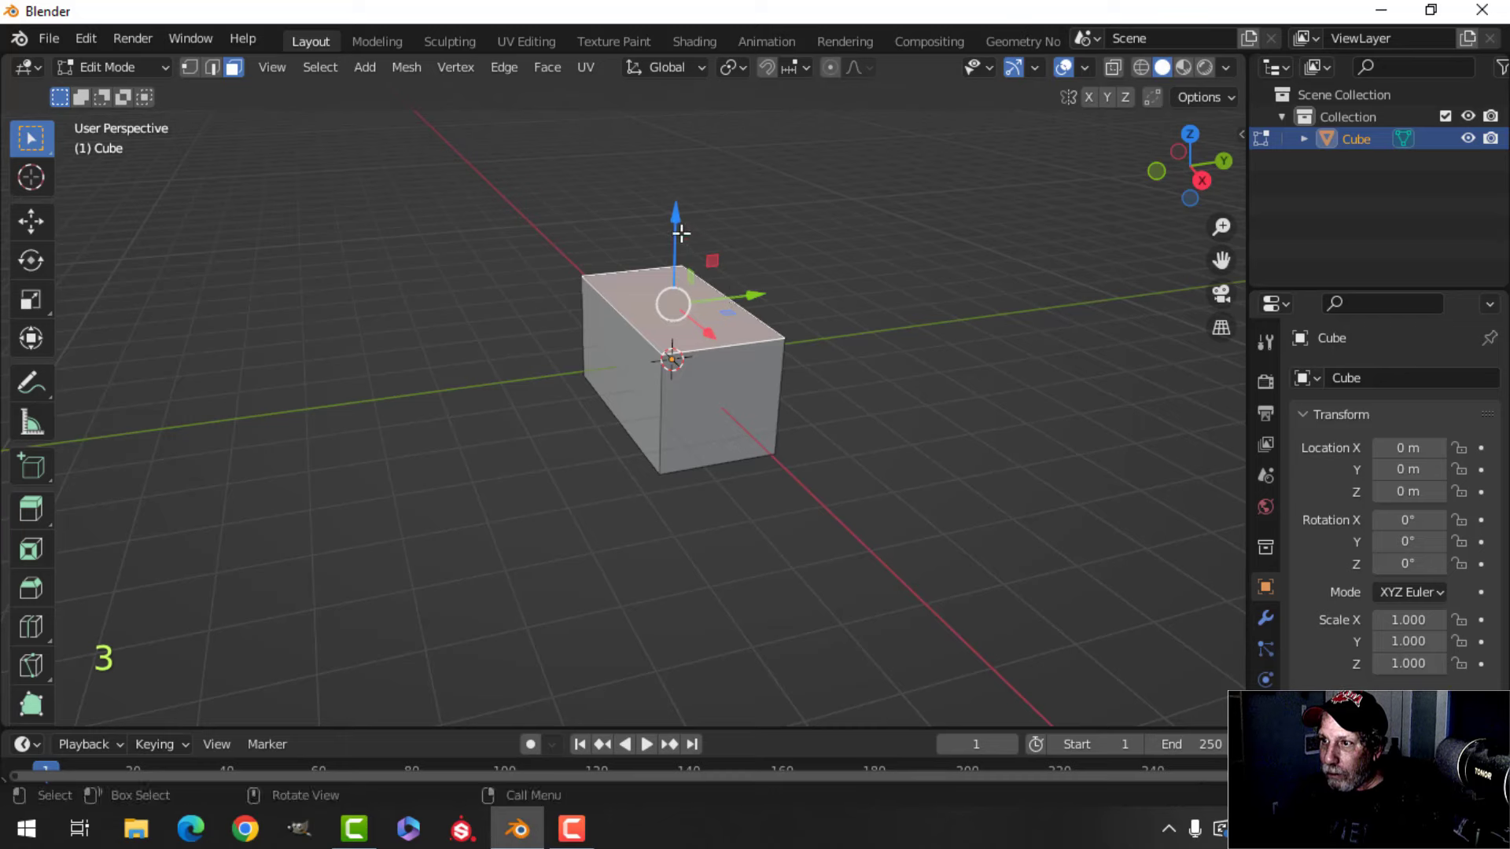
{"action": "left_click_drag", "start_coordinate": [675, 230], "coordinate": [748, 310]}
{"action": "mouse_move", "coordinate": [748, 310]}
{"action": "middle_mouse_down"}
{"action": "mouse_move", "coordinate": [748, 256]}
{"action": "mouse_move", "coordinate": [826, 290]}
{"action": "mouse_move", "coordinate": [775, 309]}
{"action": "mouse_move", "coordinate": [933, 294]}
{"action": "mouse_move", "coordinate": [750, 308]}
{"action": "middle_mouse_up"}
- Add one horizontal loop cut around the block and slide it up to roughly the upper third
{"action": "scroll", "coordinate": [769, 249], "scroll_direction": "up", "scroll_amount": 2}
{"action": "key", "text": "ctrl+r"}
{"action": "left_click", "coordinate": [646, 296]}
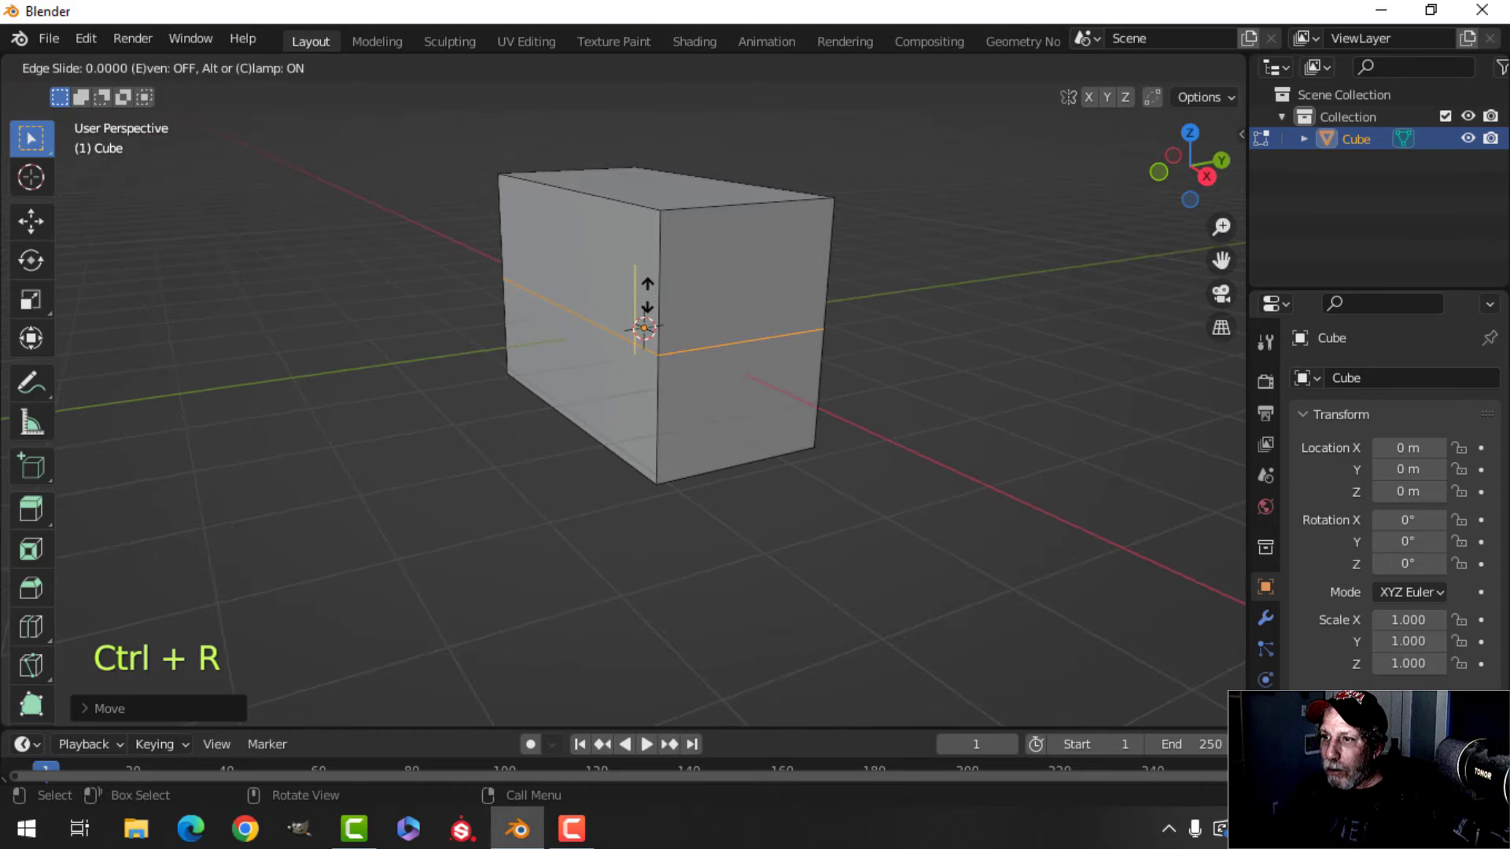
{"action": "left_click", "coordinate": [646, 231]}
- Move the front top edge backward along Y so the upper front slopes back
{"action": "key", "text": "alt+a"}
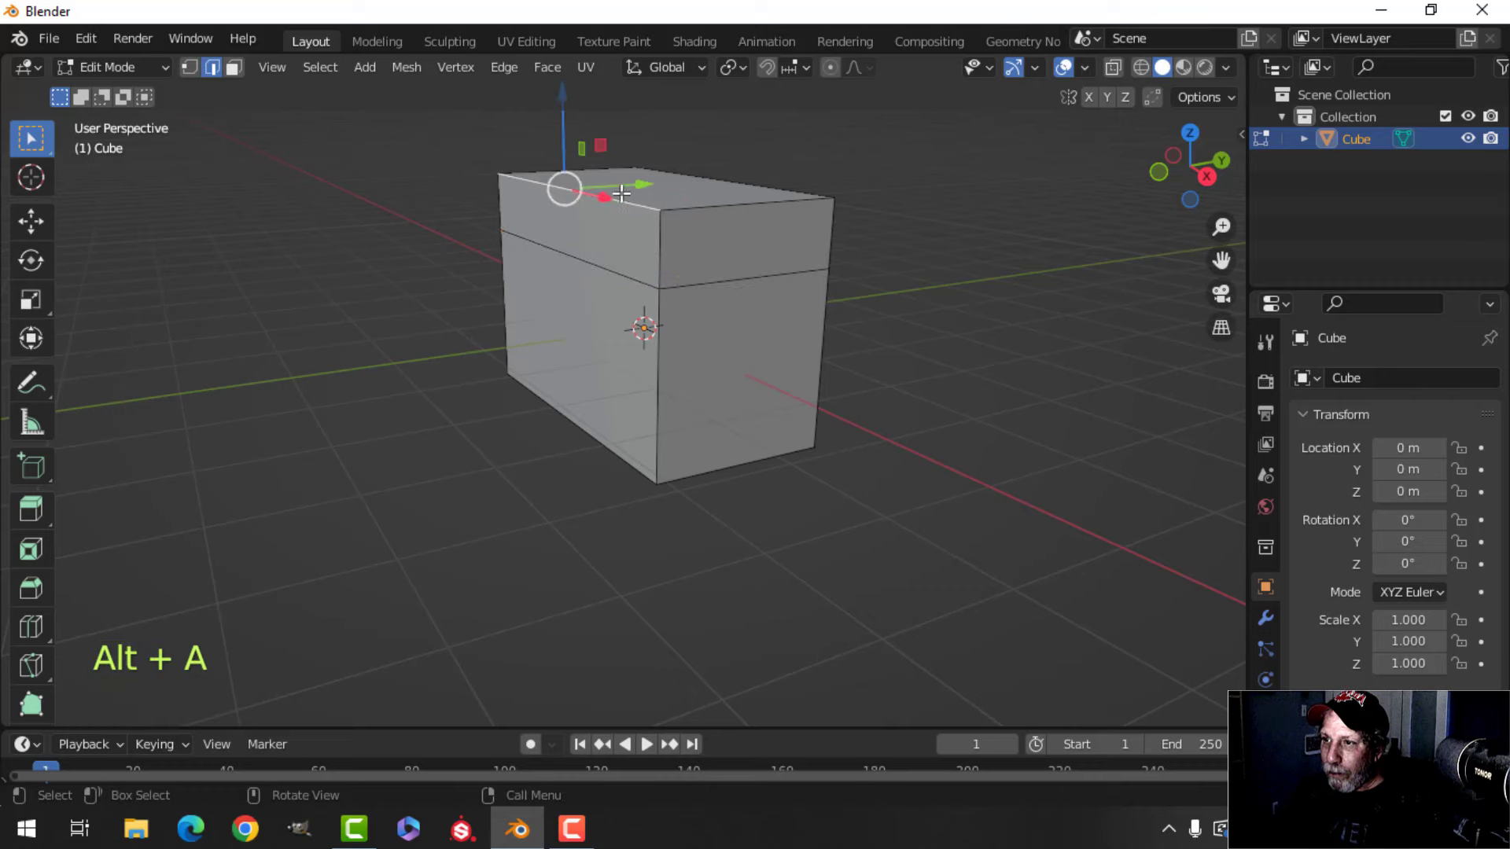
{"action": "middle_click_drag", "start_coordinate": [702, 218], "coordinate": [667, 226]}
{"action": "left_click_drag", "start_coordinate": [640, 195], "coordinate": [673, 193]}
{"action": "middle_click_drag", "start_coordinate": [673, 193], "coordinate": [652, 325]}
{"action": "key", "text": "alt+a"}
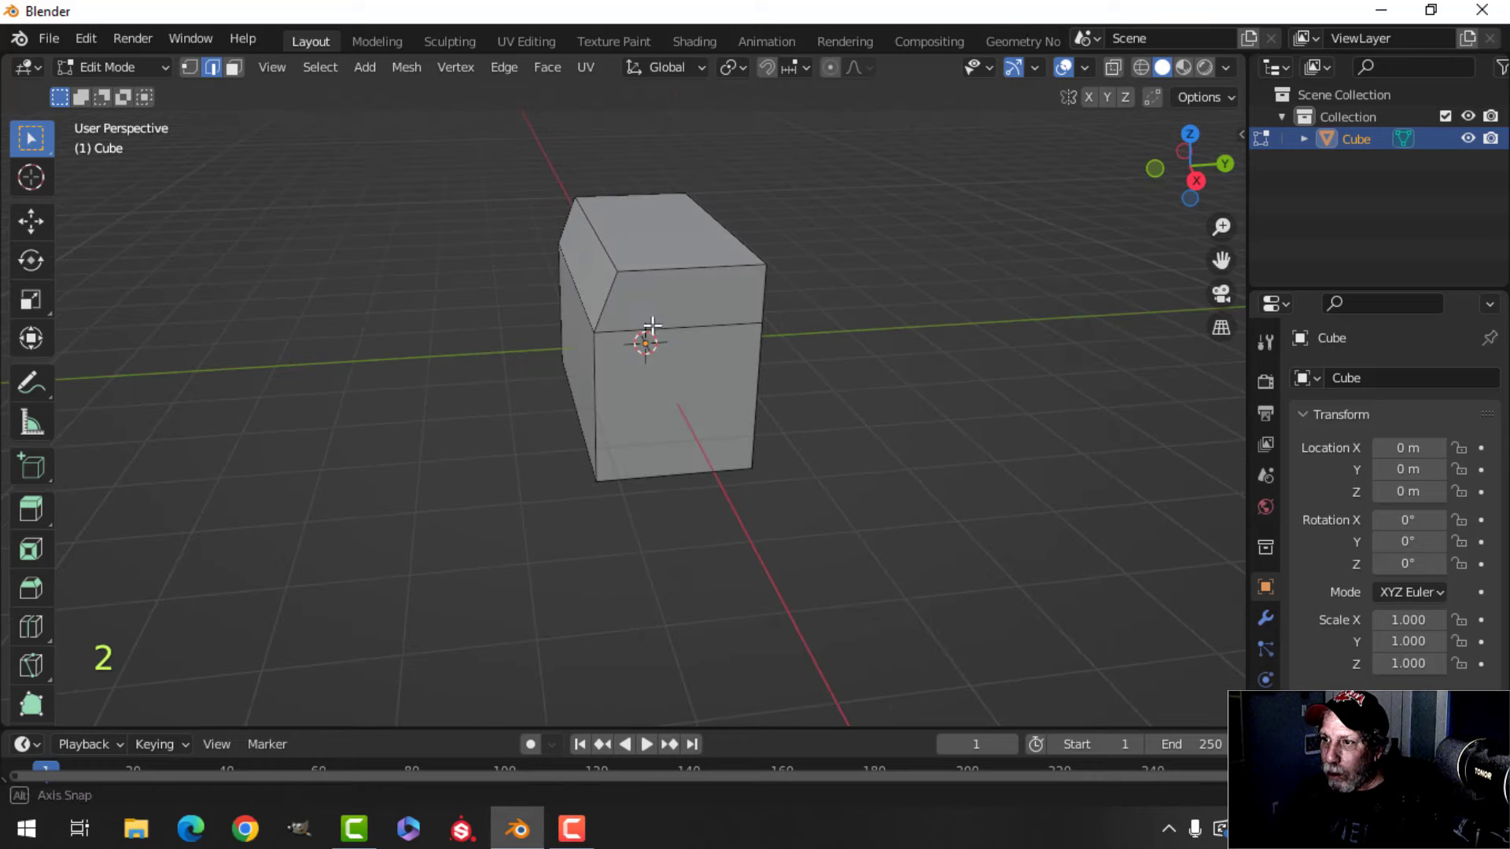
- Bevel the four short top and bottom edges at the block's two ends, about 0.244 m wide with 4 segments
{"action": "left_click", "coordinate": [675, 267]}
{"action": "middle_click_drag", "start_coordinate": [674, 268], "coordinate": [626, 287]}
{"action": "left_click", "coordinate": [511, 209], "text": "shift"}
{"action": "middle_click_drag", "start_coordinate": [665, 364], "coordinate": [586, 442]}
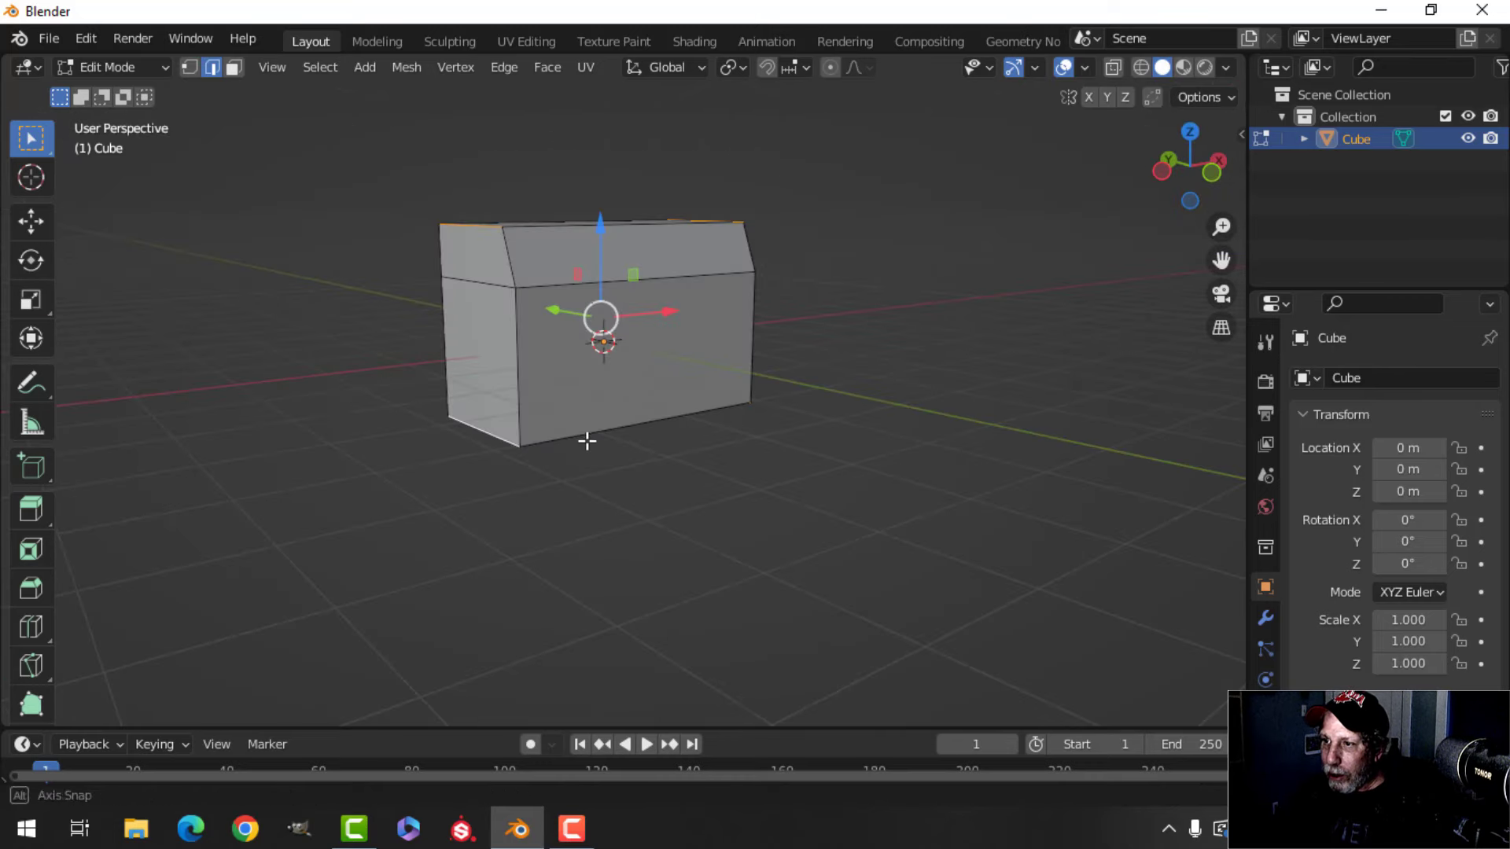
{"action": "key", "text": "KP_1"}
{"action": "middle_click_drag", "start_coordinate": [795, 411], "coordinate": [691, 477]}
{"action": "scroll", "coordinate": [677, 475], "scroll_direction": "up", "scroll_amount": 2}
{"action": "key", "text": "ctrl+b"}
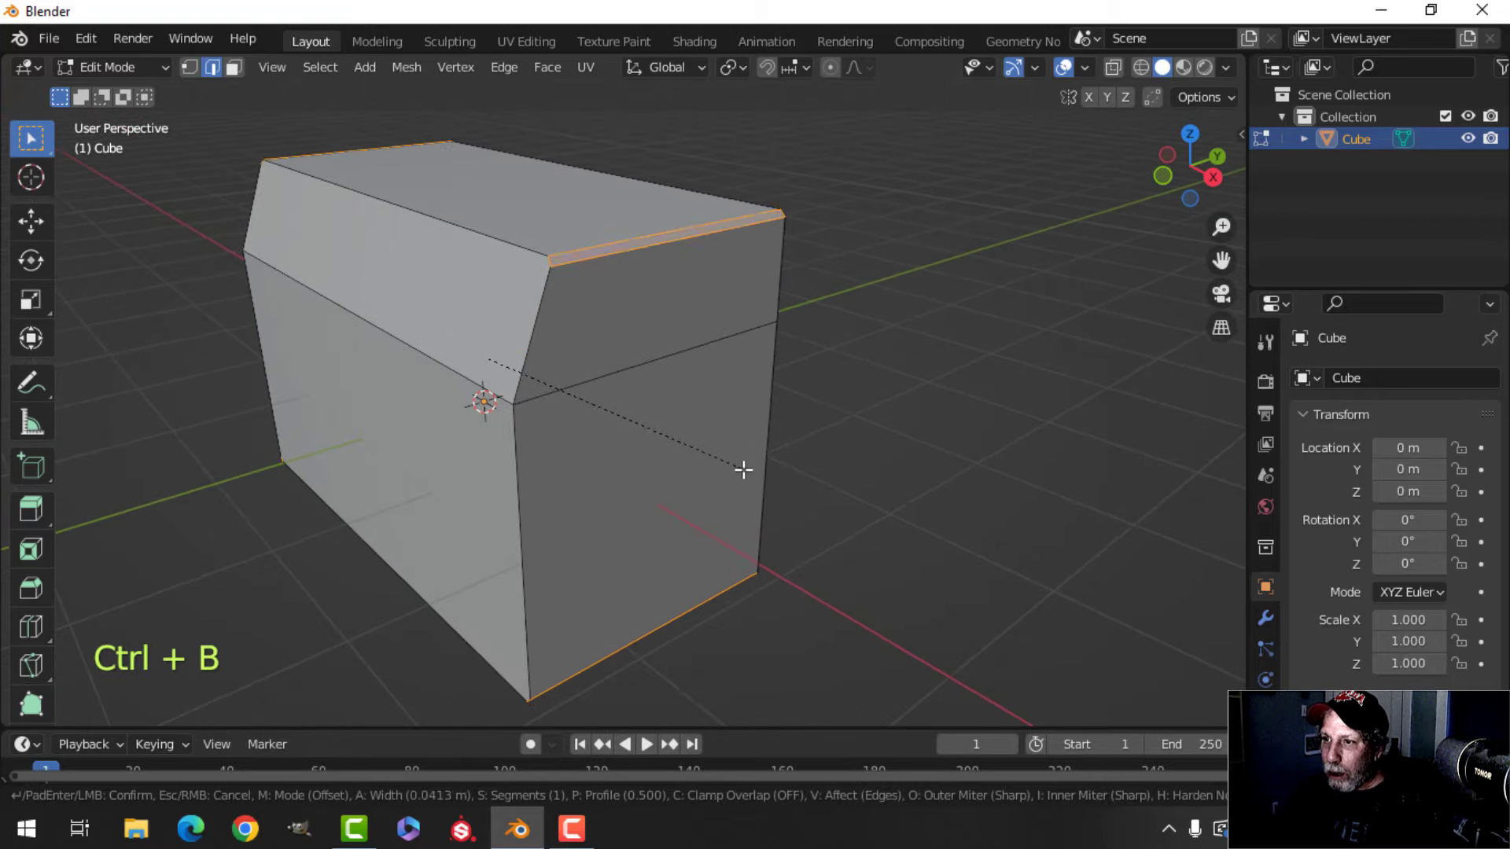
{"action": "scroll", "coordinate": [766, 478], "scroll_direction": "up", "scroll_amount": 1}
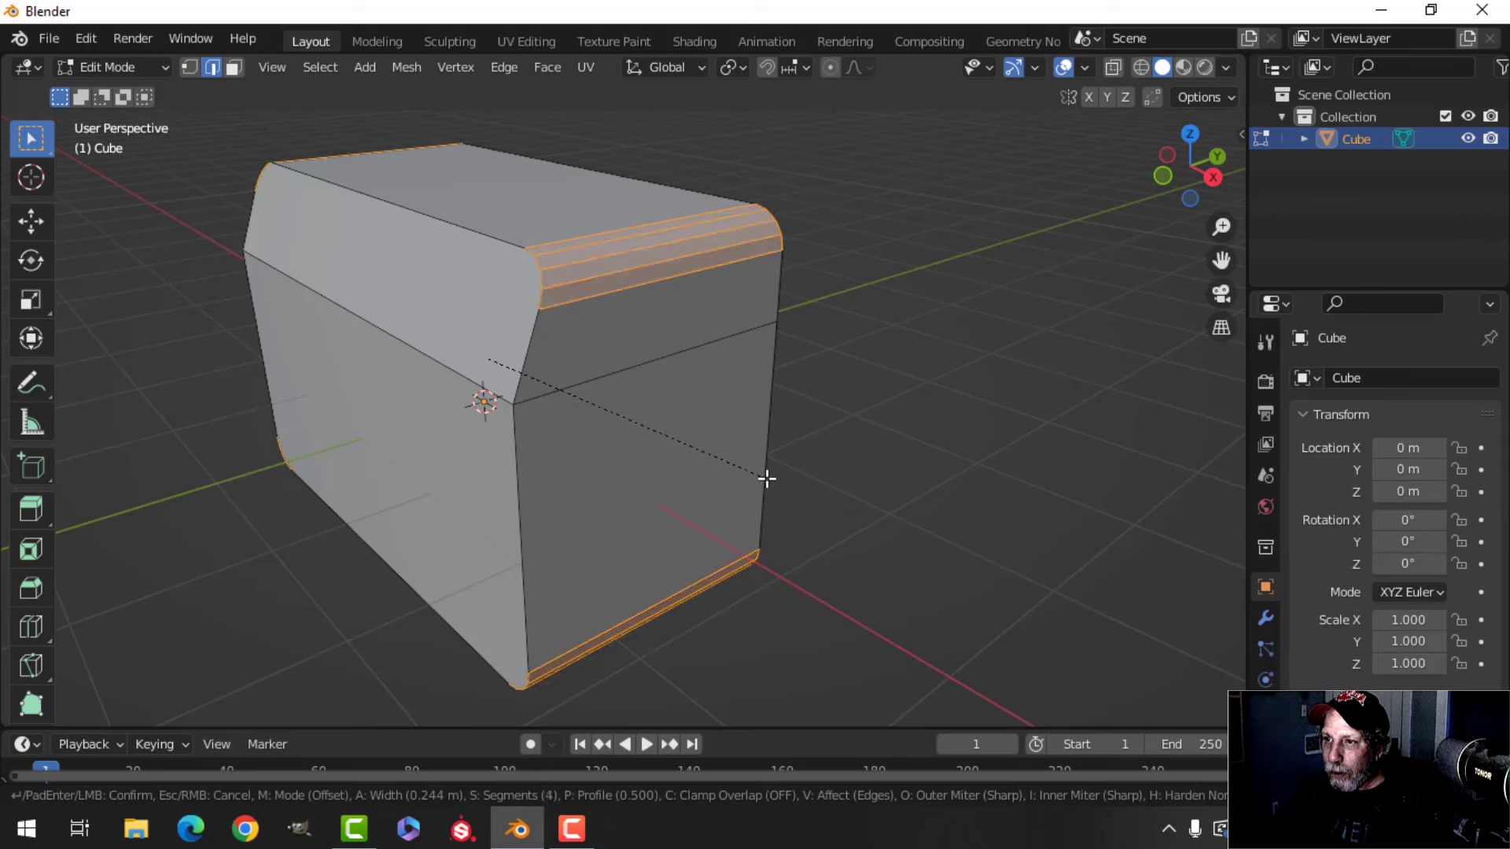
{"action": "left_click", "coordinate": [765, 477]}
{"action": "key", "text": "alt+a"}
- Round the edge loop outlining the front side with a narrow 4-segment bevel
{"action": "middle_click_drag", "start_coordinate": [728, 475], "coordinate": [483, 461]}
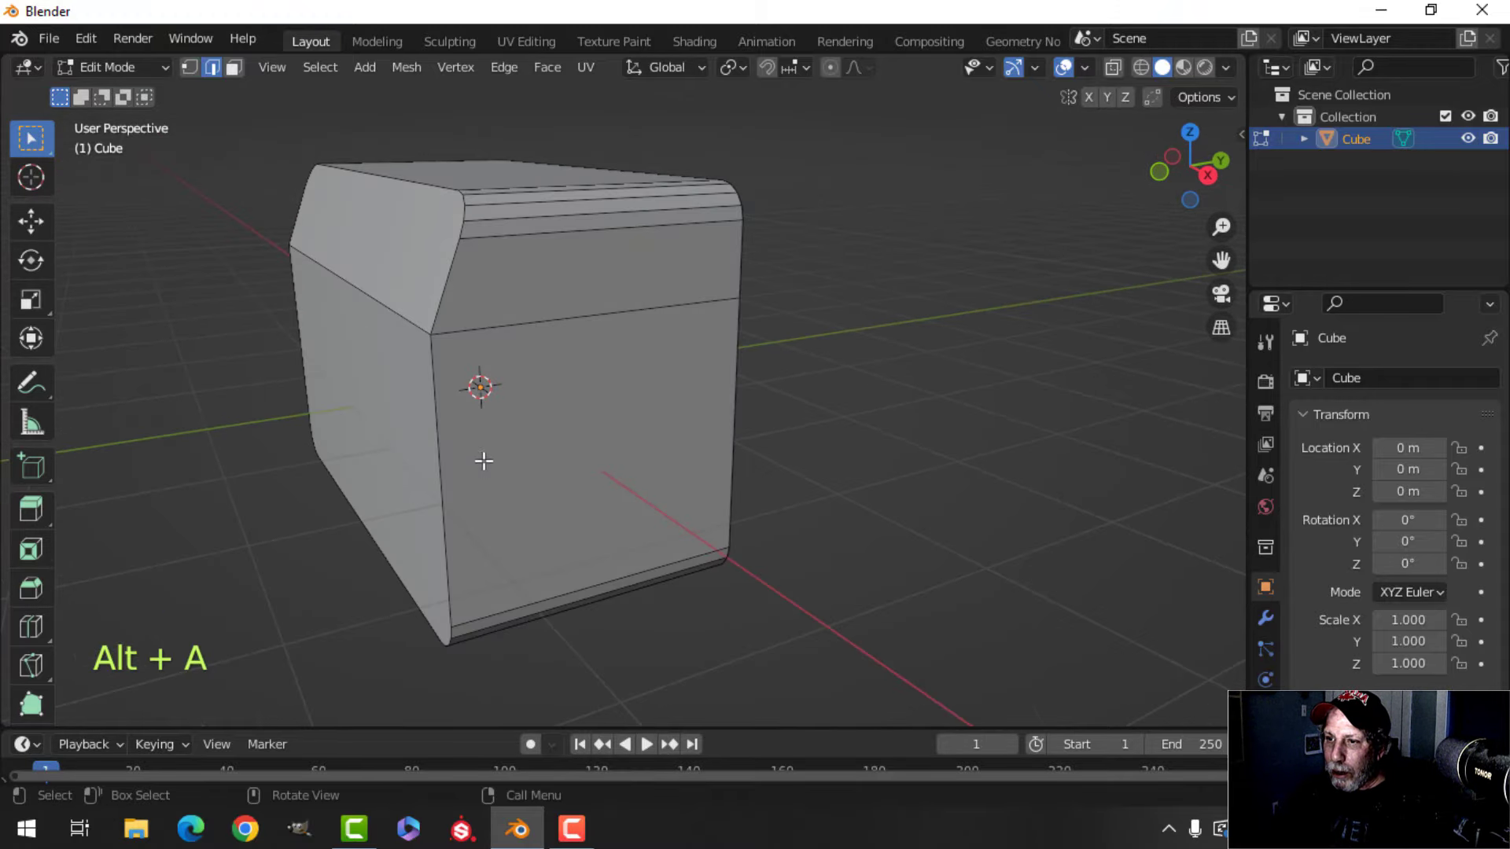
{"action": "left_click", "coordinate": [436, 435], "text": "alt+shift"}
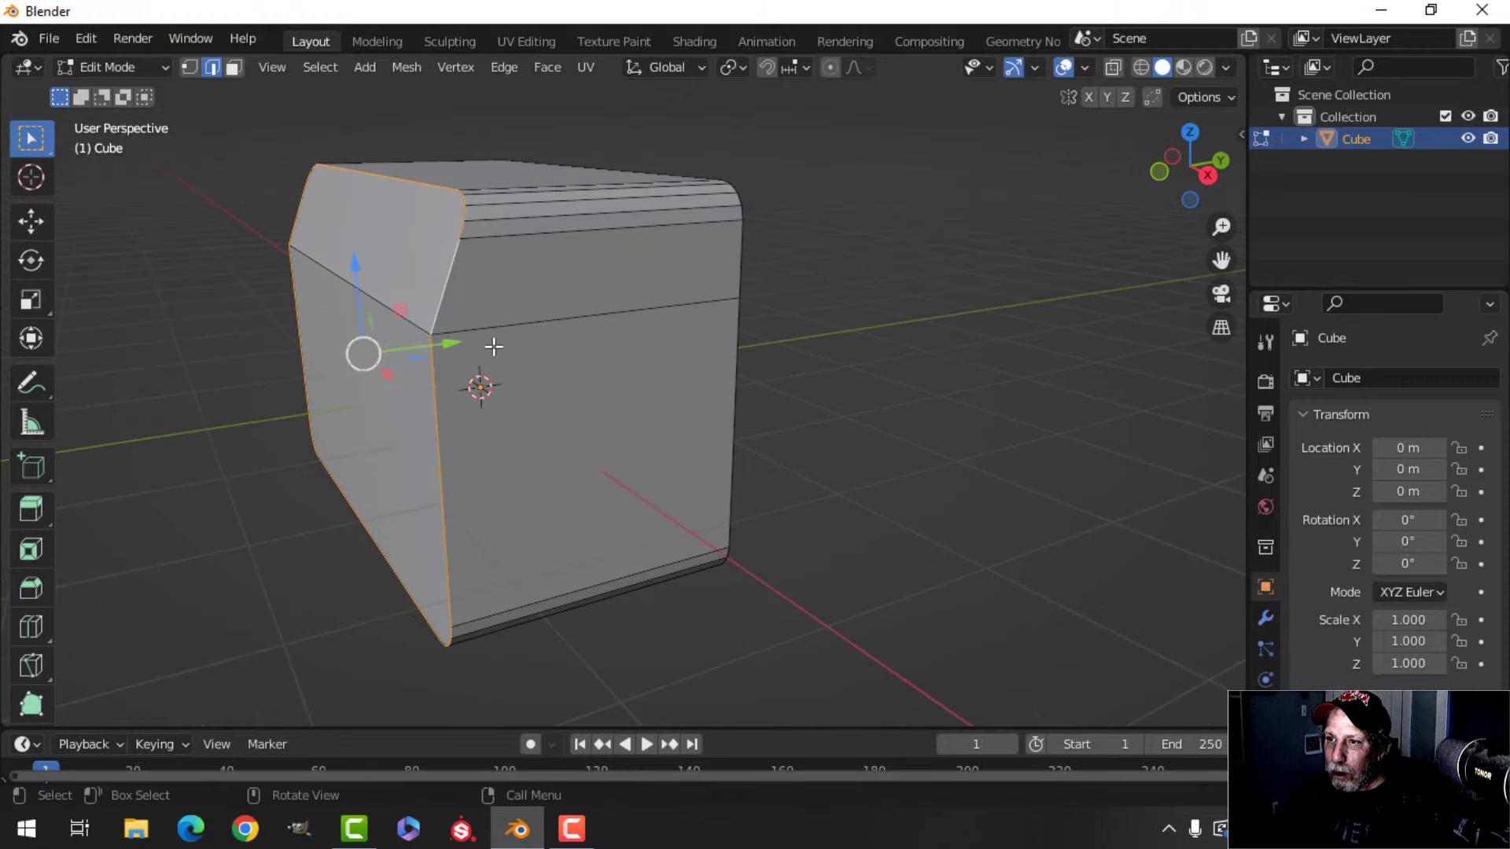
{"action": "middle_click_drag", "start_coordinate": [441, 307], "coordinate": [508, 362]}
{"action": "key", "text": "ctrl+b"}
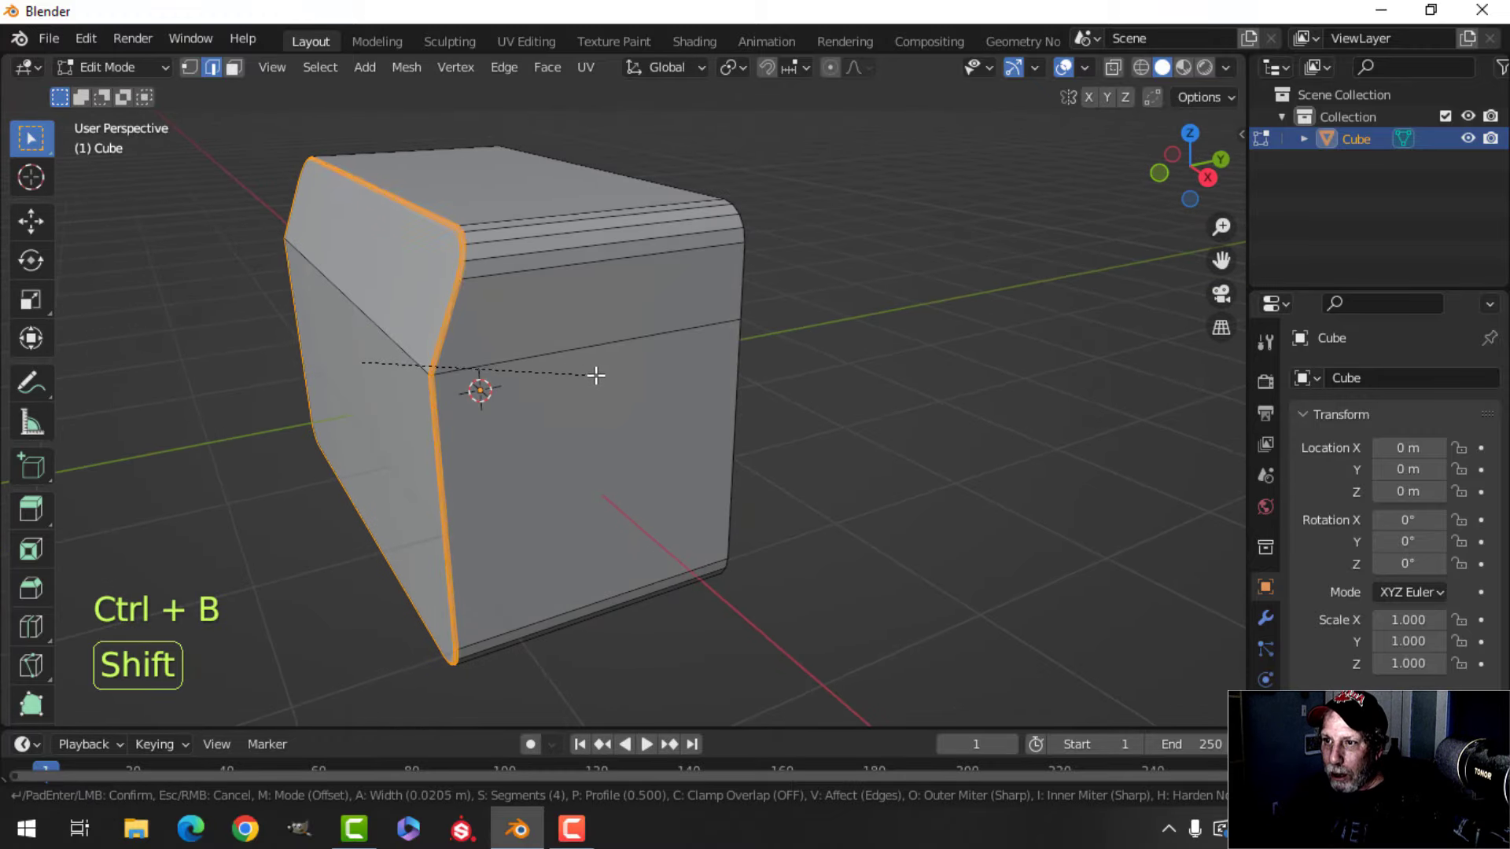
{"action": "left_click", "coordinate": [687, 374]}
- Bevel the edge loop outlining the back side about 0.141 m with 4 segments
{"action": "middle_click_drag", "start_coordinate": [717, 381], "coordinate": [656, 396]}
{"action": "key", "text": "alt+a"}
{"action": "left_click", "coordinate": [599, 303], "text": "alt+shift"}
{"action": "left_click", "coordinate": [579, 374], "text": "alt+shift"}
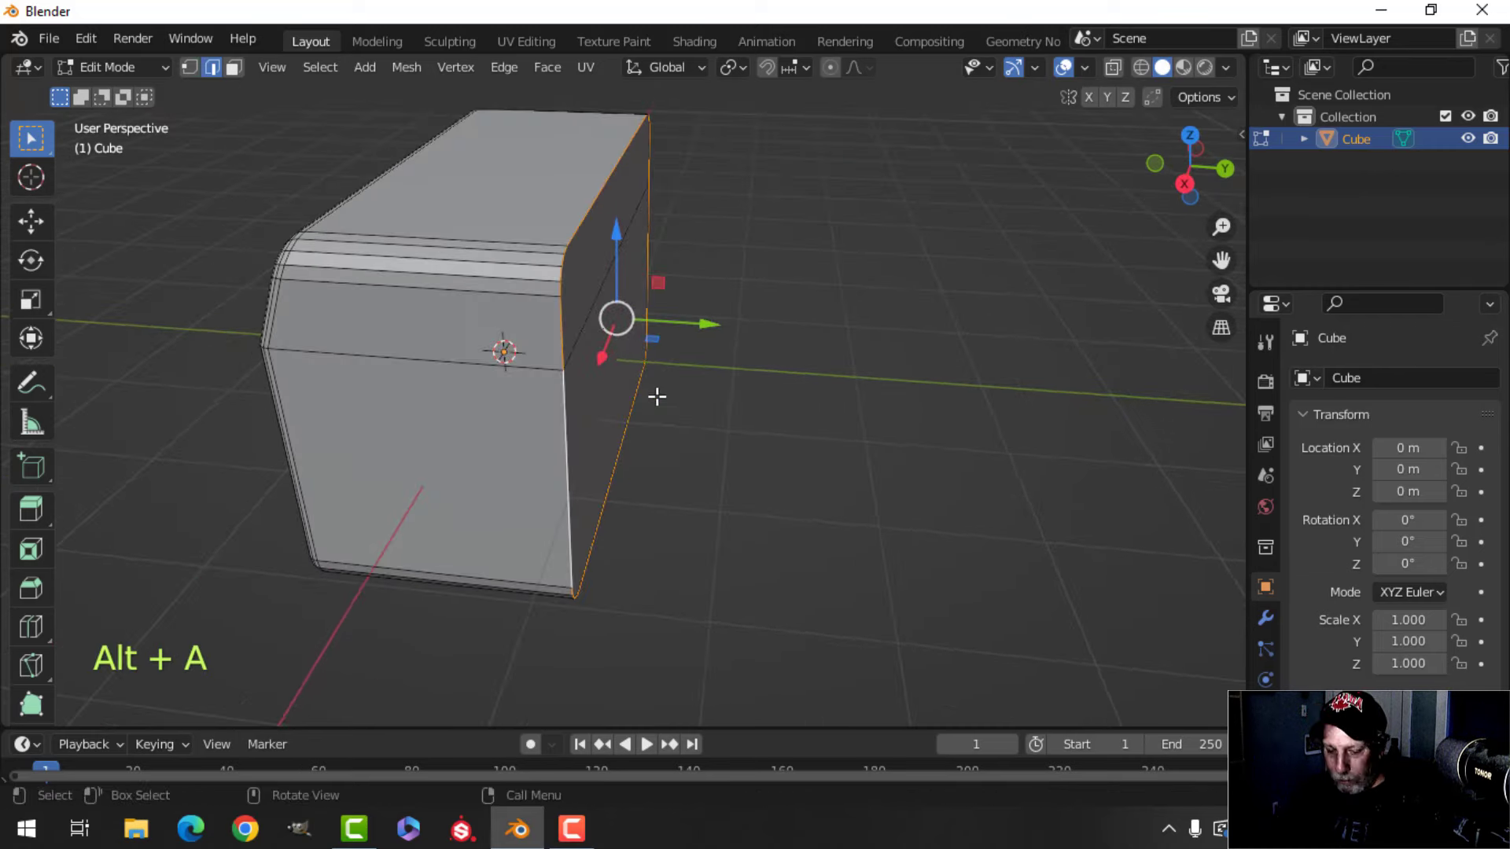
{"action": "key", "text": "ctrl+b"}
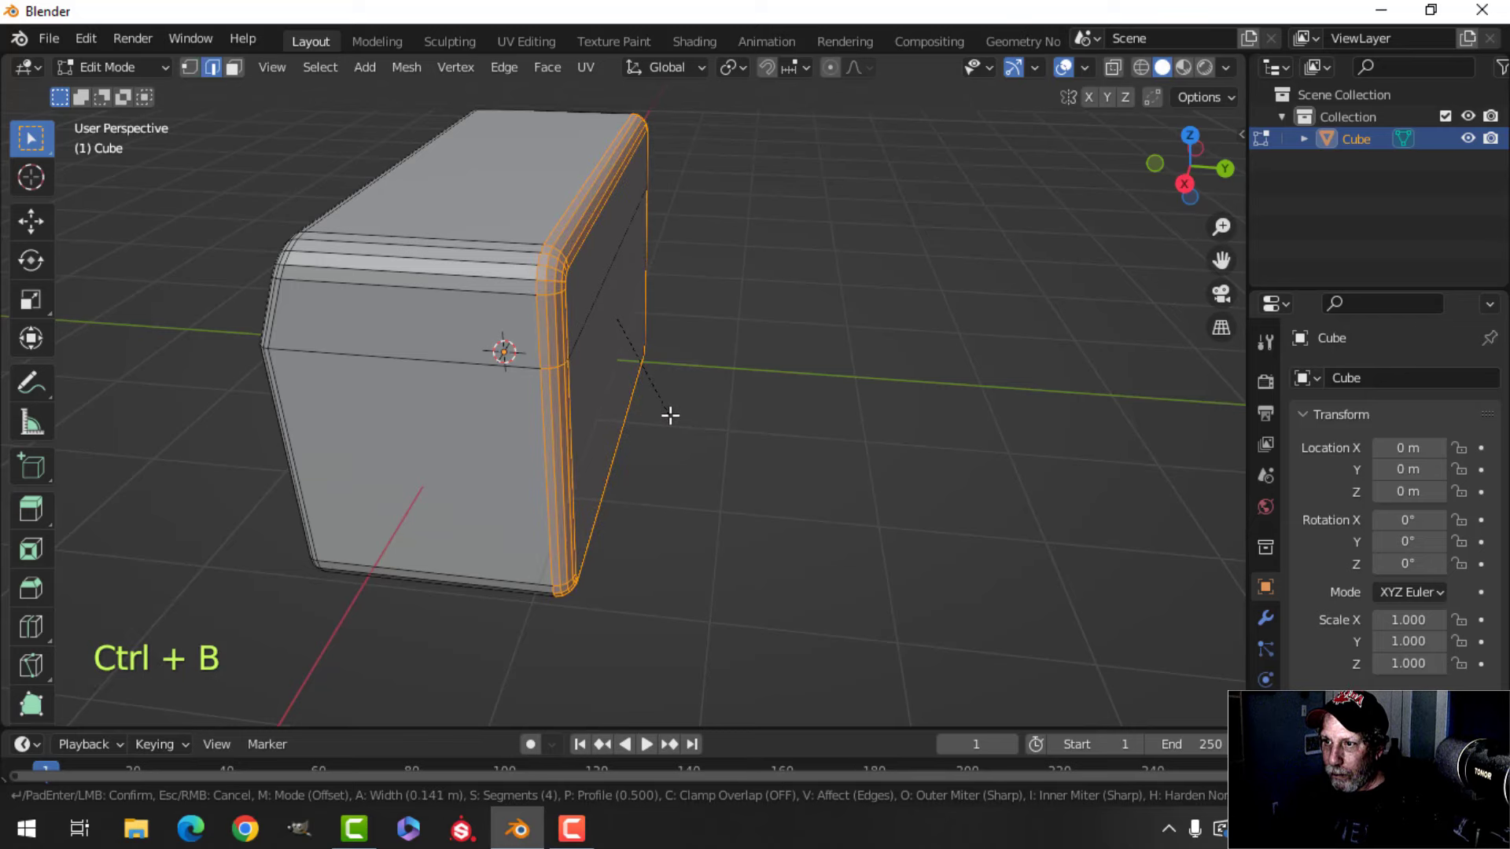
{"action": "left_click", "coordinate": [670, 415]}
- Bevel the horizontal edge loop at the front bend with 4 segments and check the shape in Object Mode
{"action": "key", "text": "Tab"}
{"action": "middle_click_drag", "start_coordinate": [670, 414], "coordinate": [594, 362]}
{"action": "key", "text": "alt+a"}
{"action": "key", "text": "Tab"}
{"action": "key", "text": "alt+a"}
{"action": "left_click", "coordinate": [614, 361], "text": "alt"}
{"action": "key", "text": "ctrl+b"}
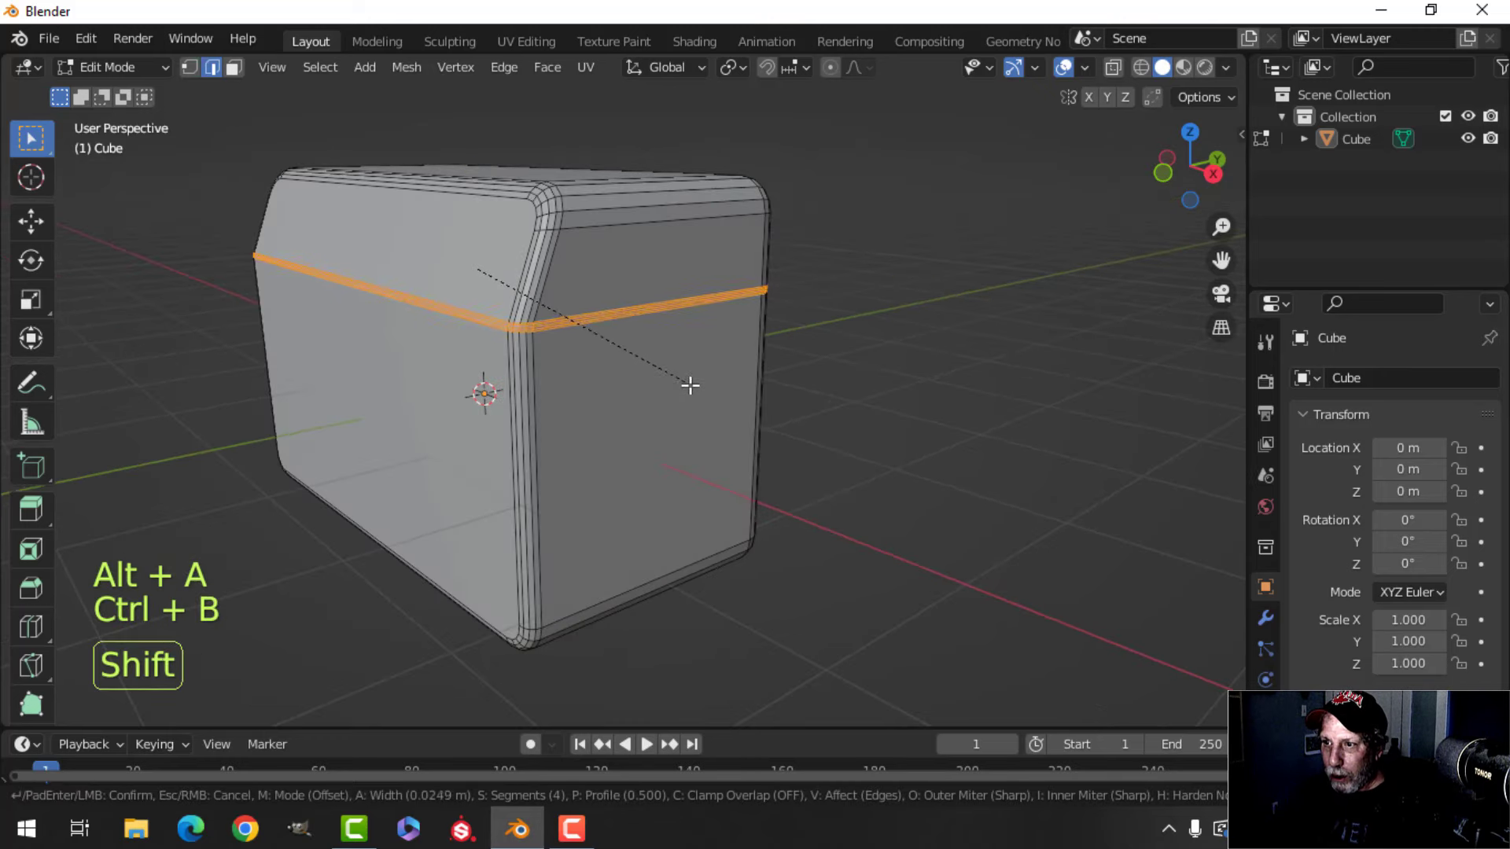
{"action": "left_click", "coordinate": [787, 413]}
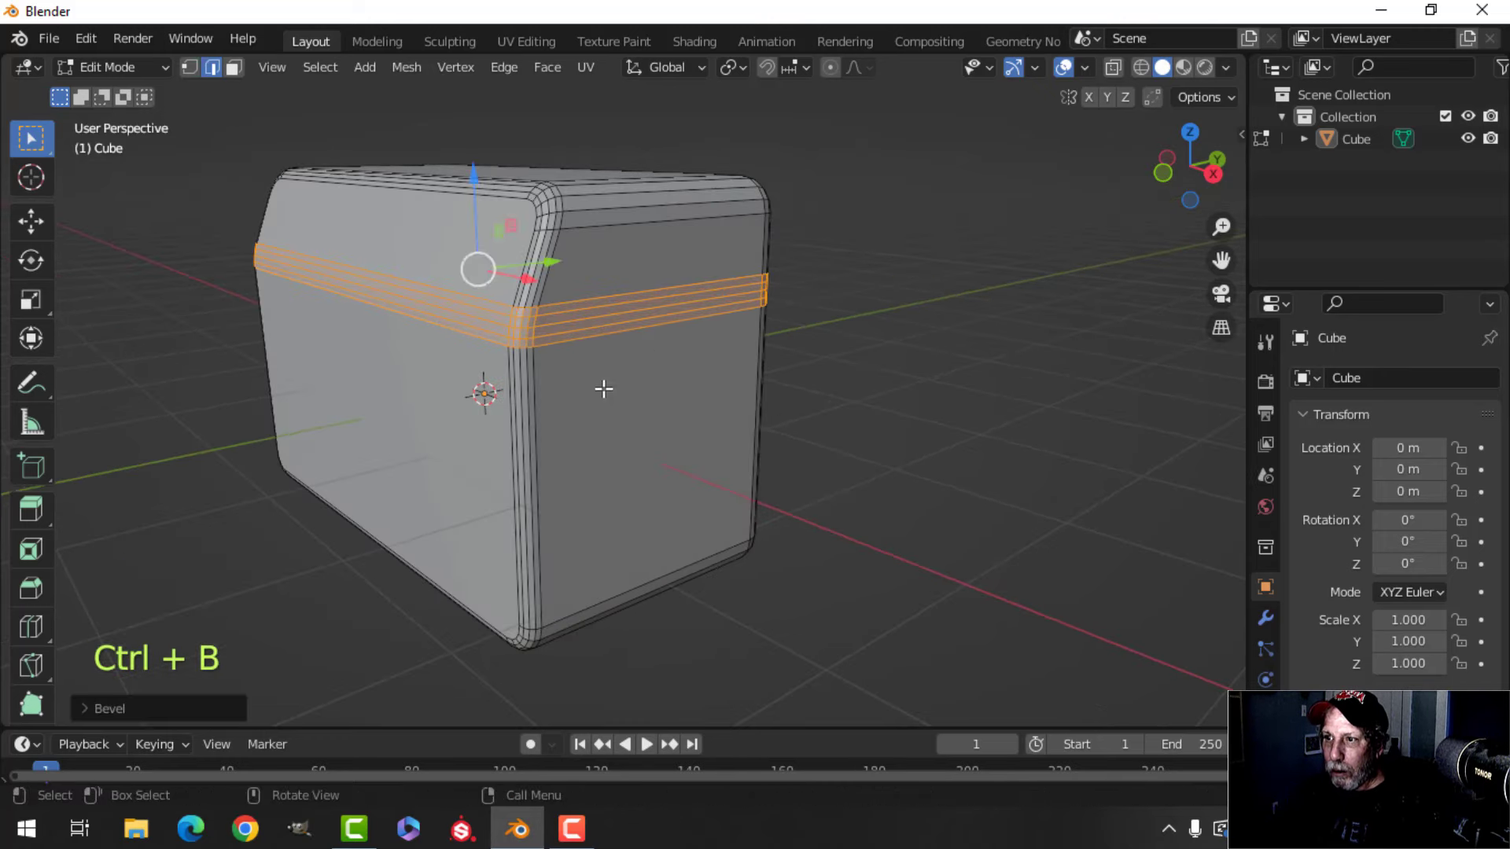
{"action": "key", "text": "Tab"}
{"action": "middle_click_drag", "start_coordinate": [606, 387], "coordinate": [684, 384]}
{"action": "key", "text": "alt+a"}
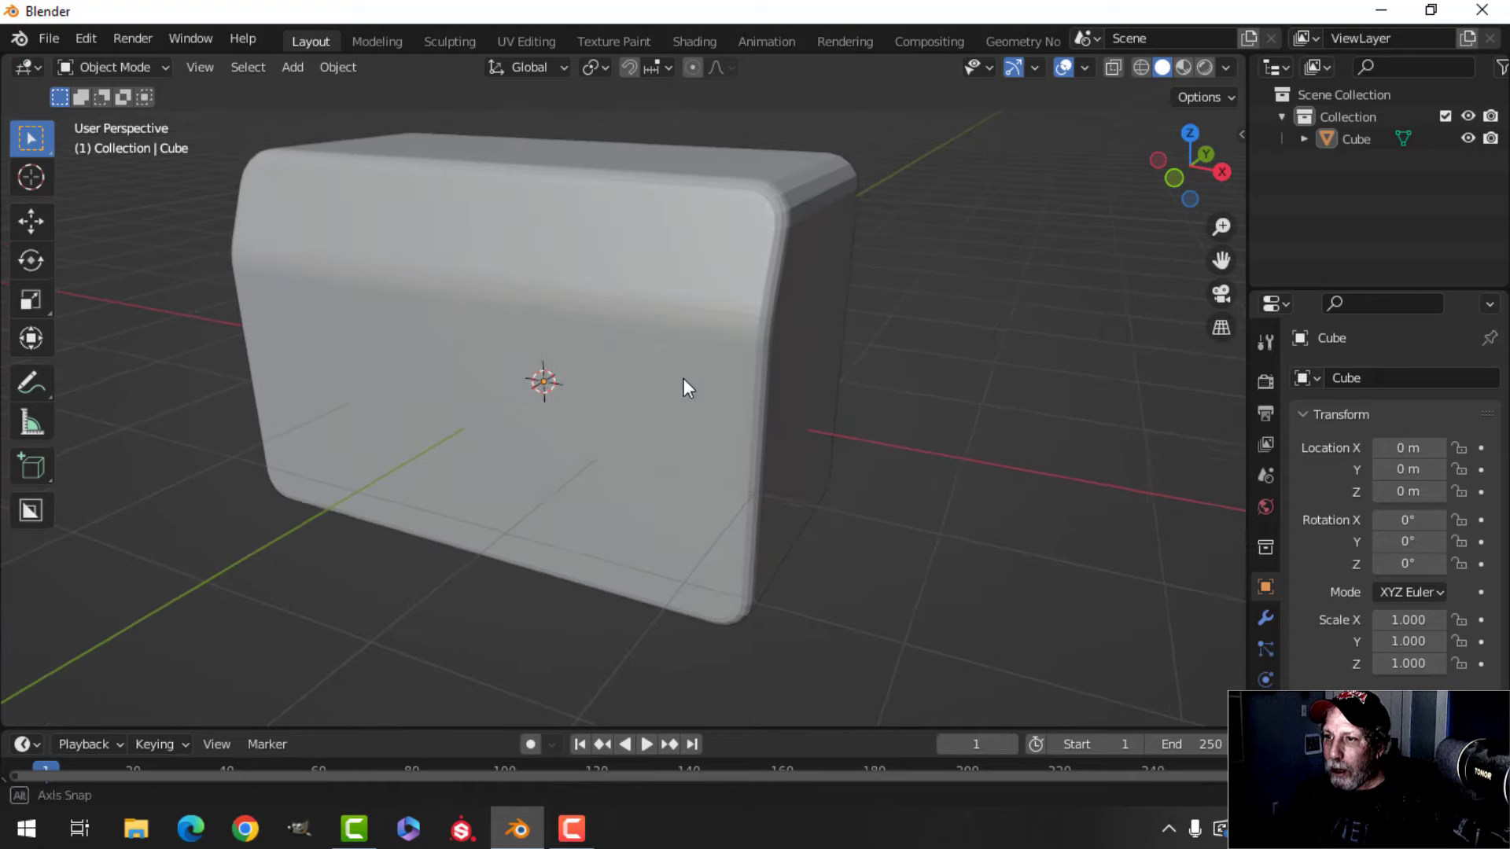
- Select all faces of the front panel with circle select and inset them slightly to leave a thin rim
{"action": "key", "text": "Tab"}
{"action": "key", "text": "alt+a"}
{"action": "scroll", "coordinate": [626, 425], "scroll_direction": "down", "scroll_amount": 2}
{"action": "middle_click_drag", "start_coordinate": [605, 421], "coordinate": [656, 389]}
{"action": "key", "text": "3"}
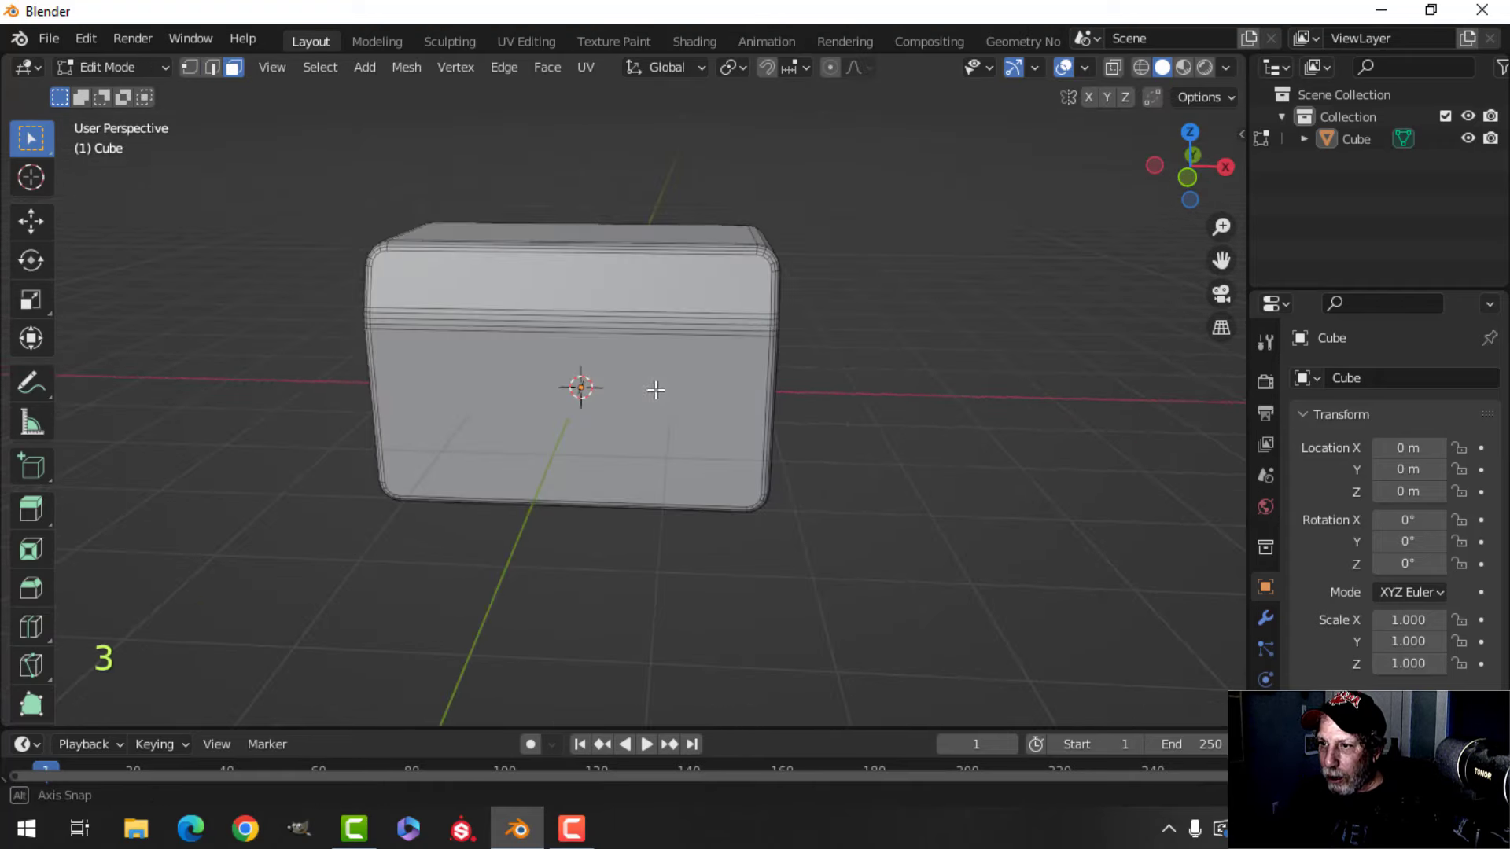
{"action": "key", "text": "x"}
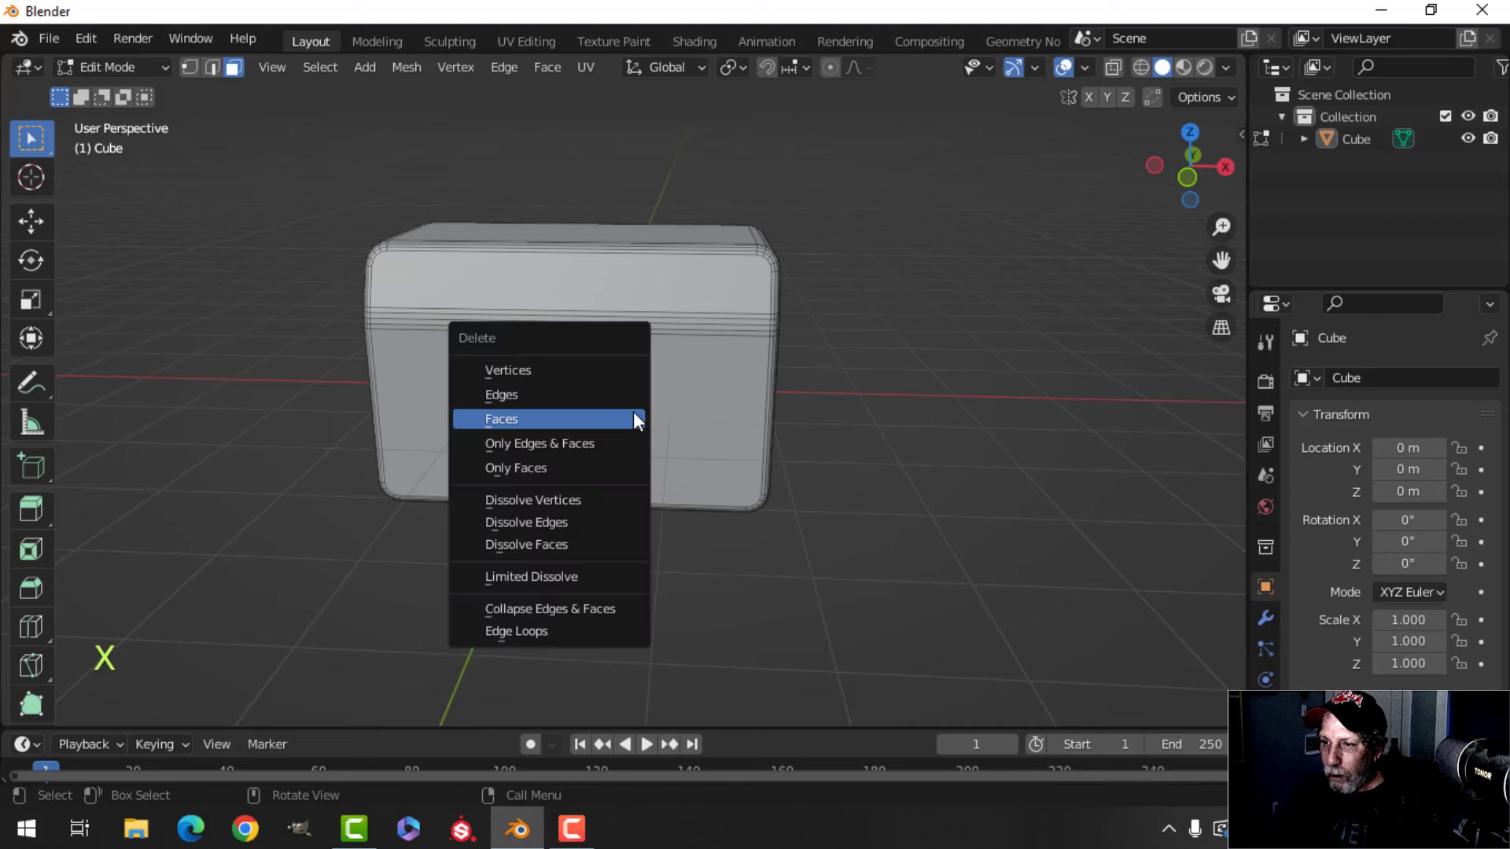
{"action": "key", "text": "Escape"}
{"action": "key", "text": "c"}
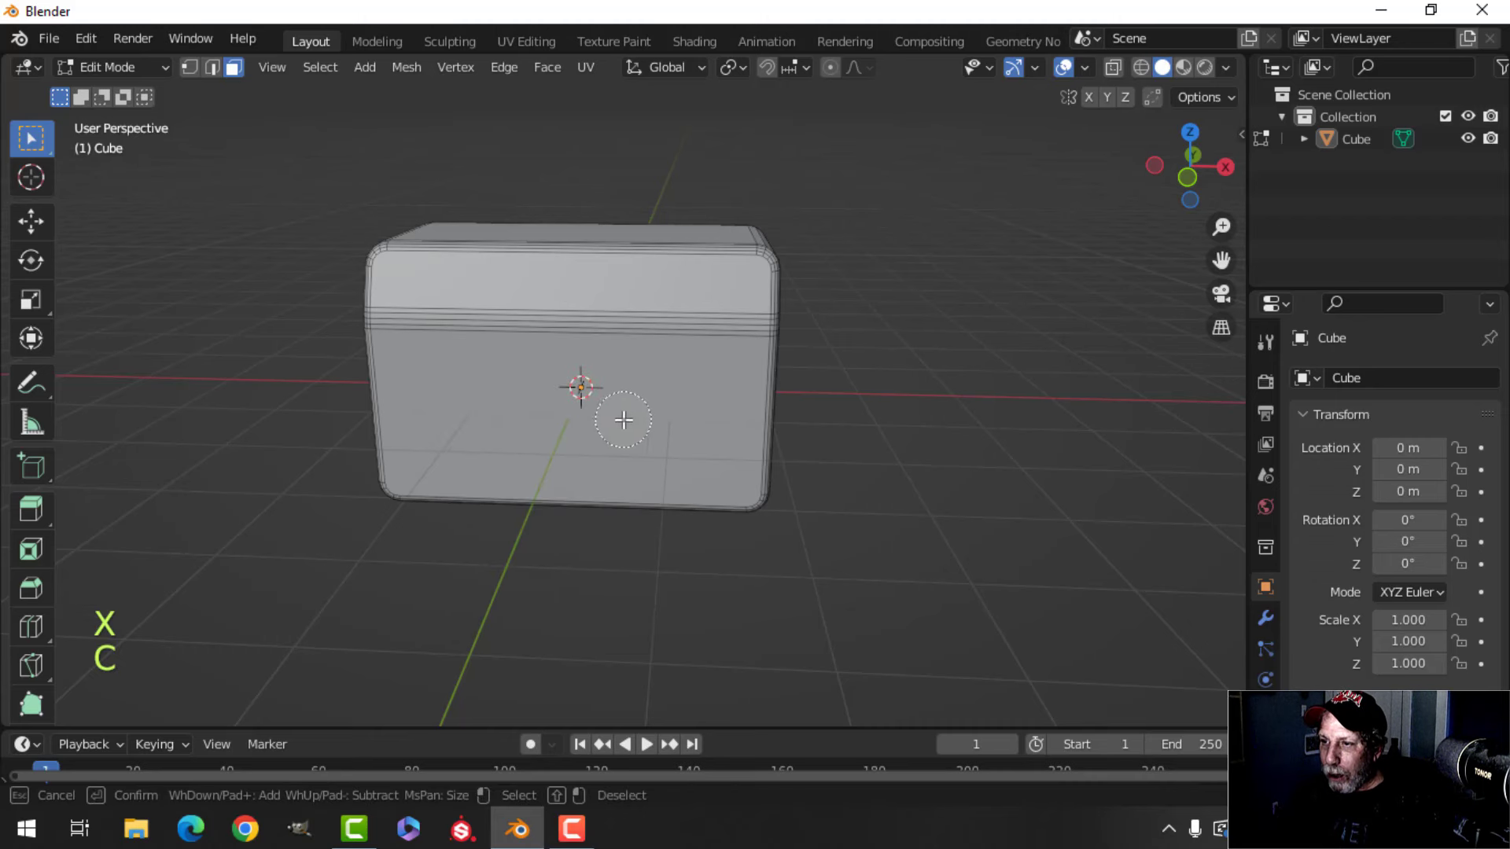
{"action": "left_click_drag", "start_coordinate": [623, 420], "coordinate": [621, 353]}
{"action": "key", "text": "Escape"}
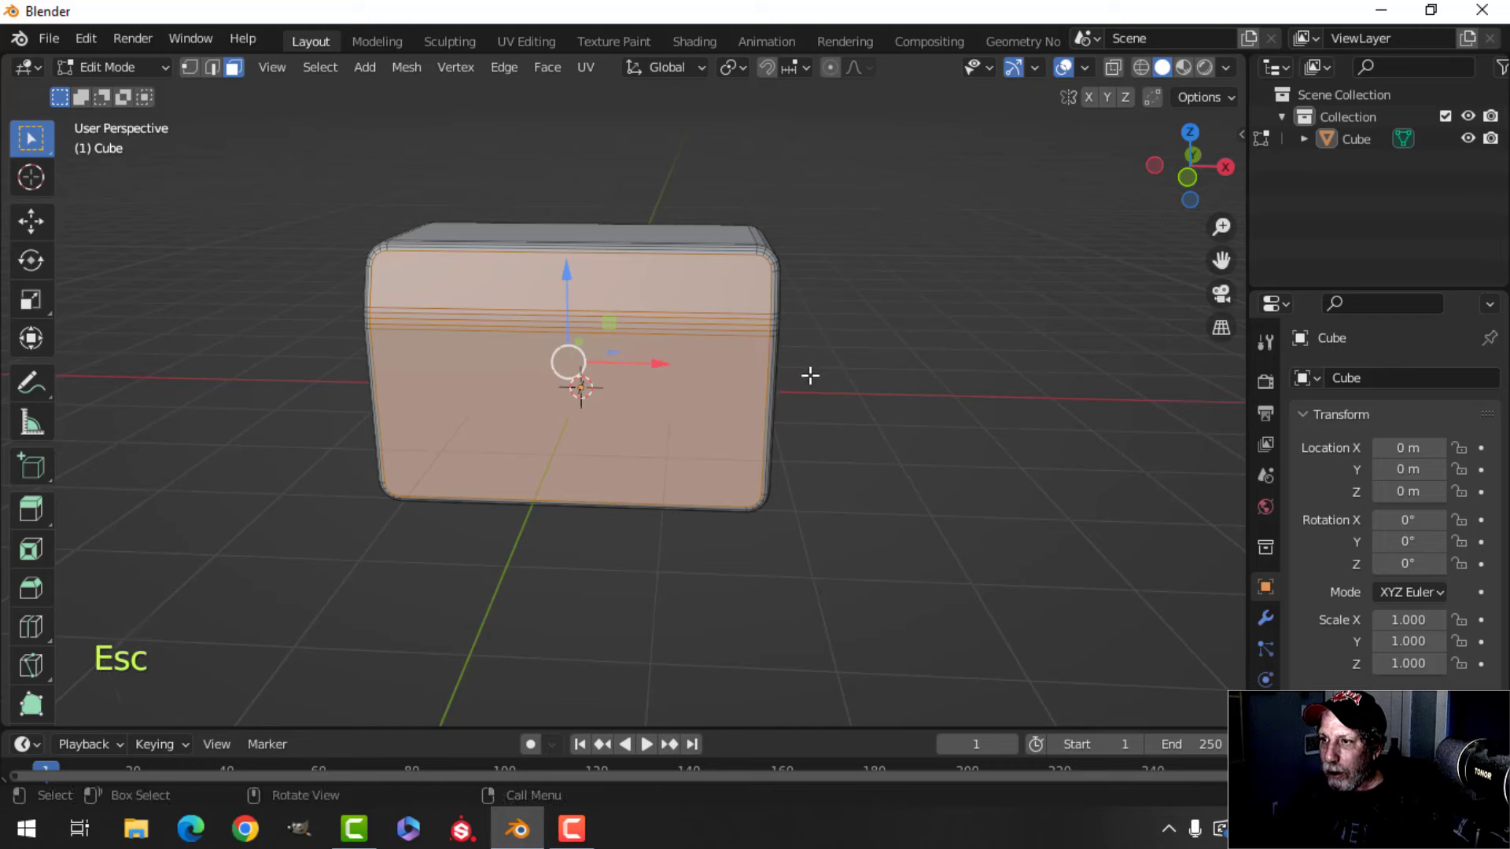
{"action": "mouse_move", "coordinate": [809, 375]}
{"action": "middle_mouse_down"}
{"action": "mouse_move", "coordinate": [574, 409]}
{"action": "mouse_move", "coordinate": [612, 393]}
{"action": "middle_mouse_up"}
{"action": "scroll", "coordinate": [621, 398], "scroll_direction": "up", "scroll_amount": 1}
{"action": "scroll", "coordinate": [619, 397], "scroll_direction": "down", "scroll_amount": 1}
{"action": "key", "text": "i"}
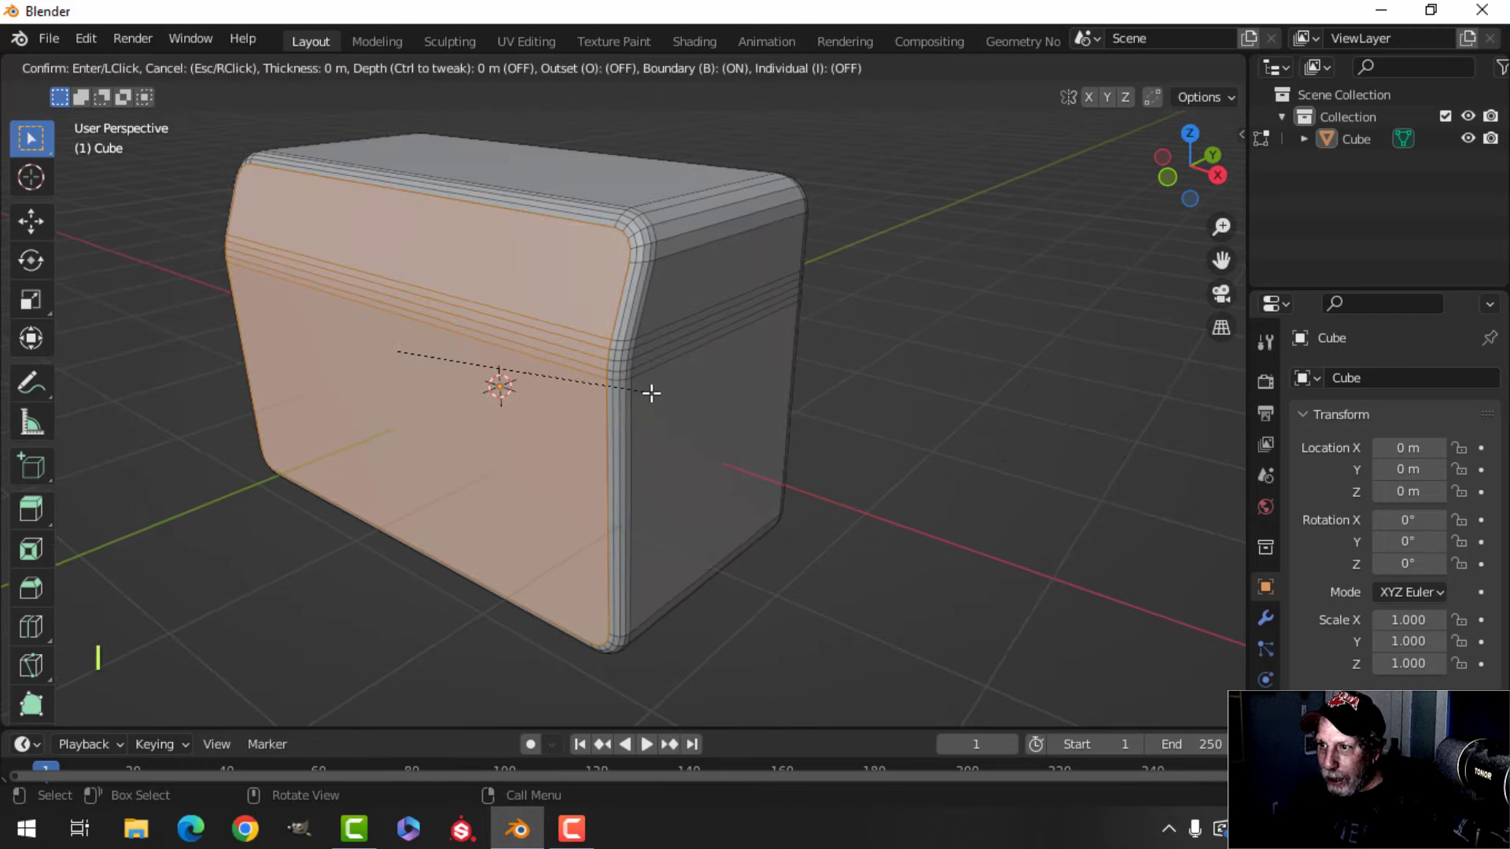
{"action": "key", "text": "shift"}
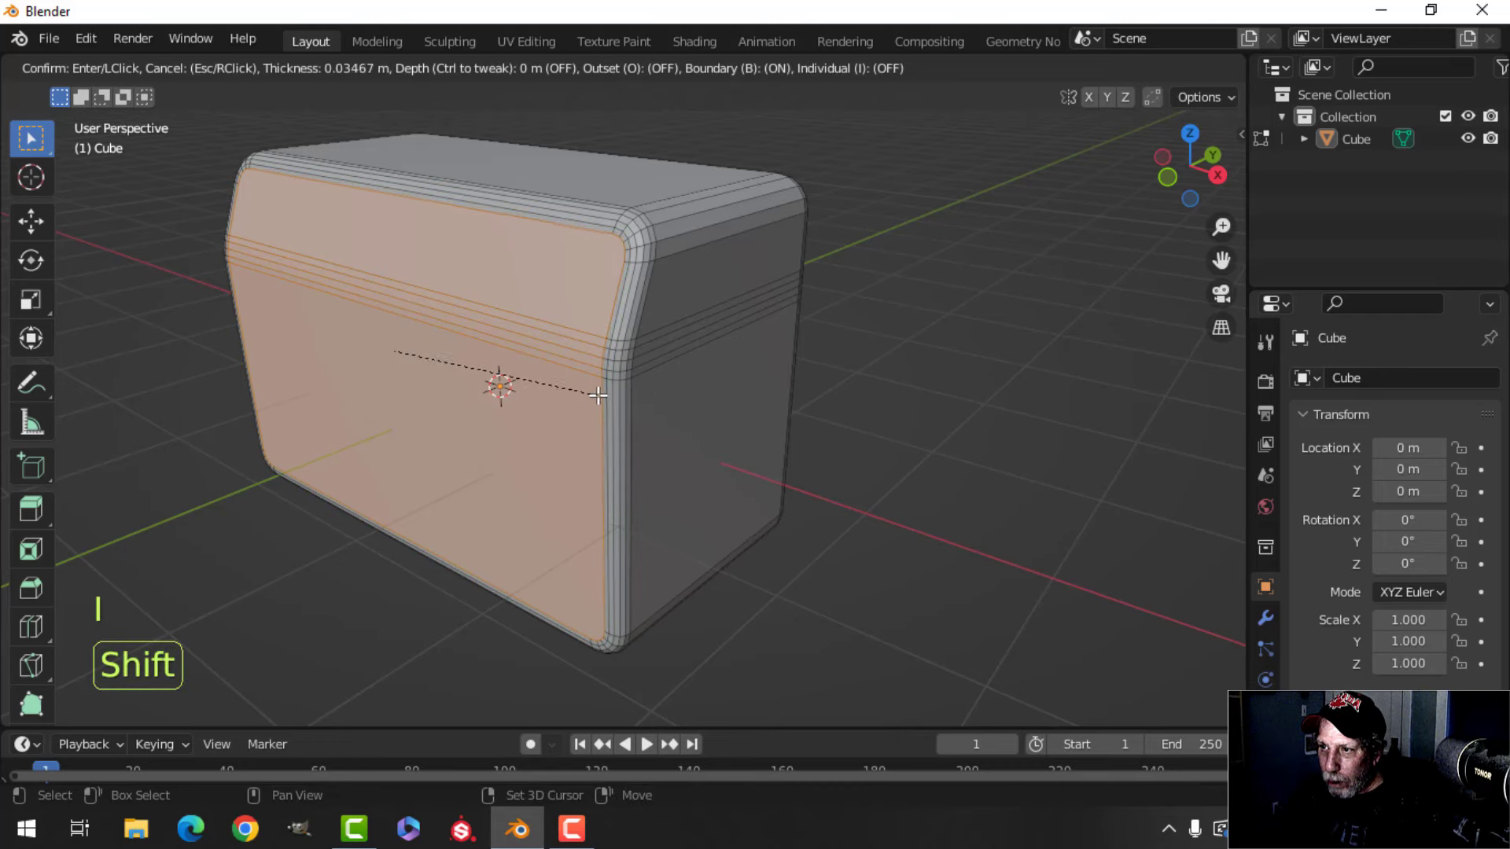
{"action": "left_click", "coordinate": [581, 396]}
- Extrude the inset front faces inward to recess the panel behind the rim
{"action": "middle_click_drag", "start_coordinate": [606, 397], "coordinate": [550, 401]}
{"action": "key", "text": "e"}
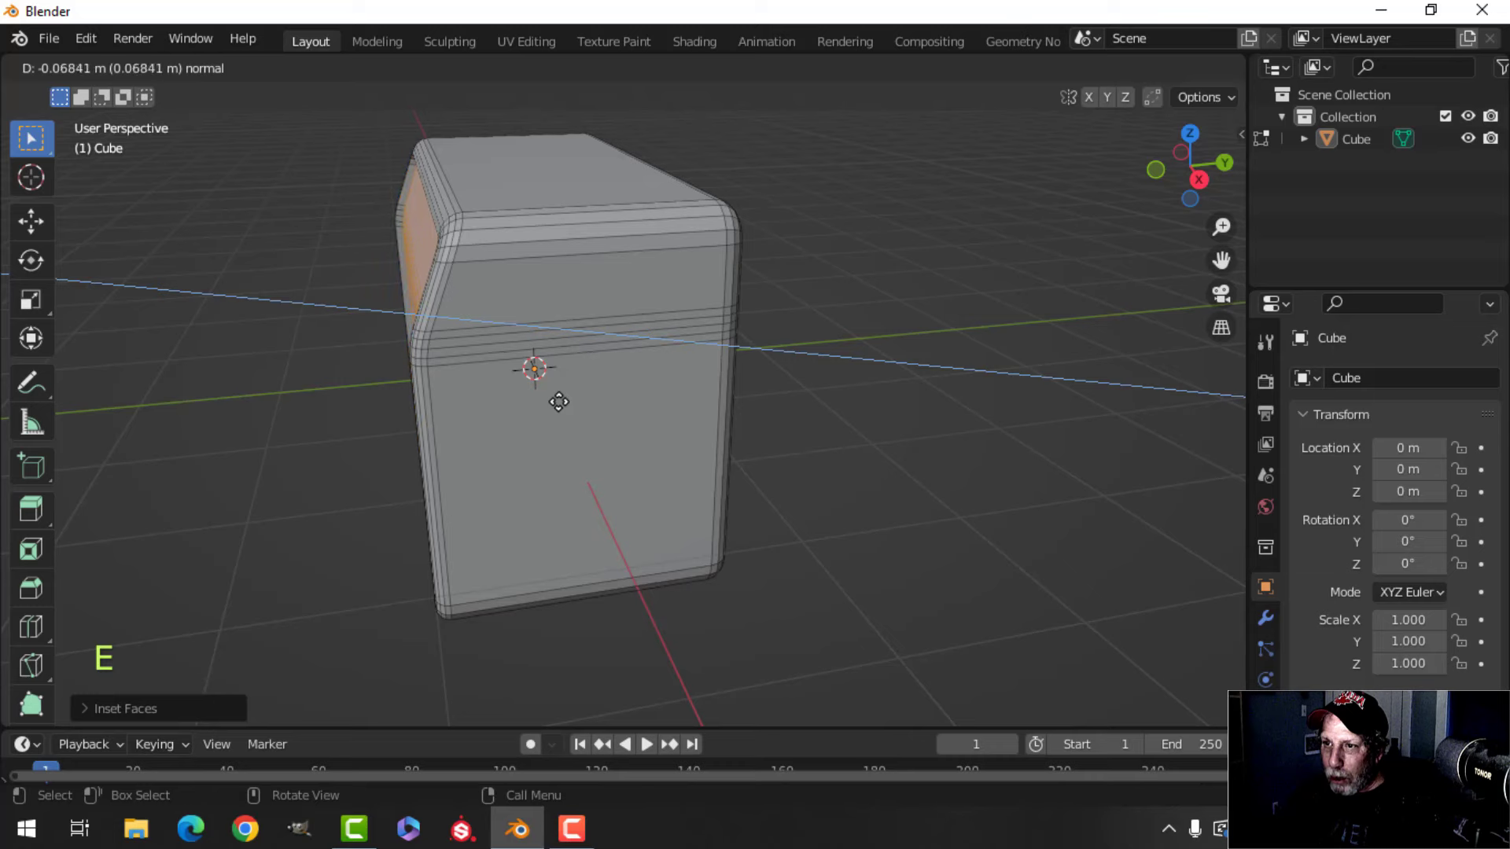
{"action": "left_click", "coordinate": [571, 402]}
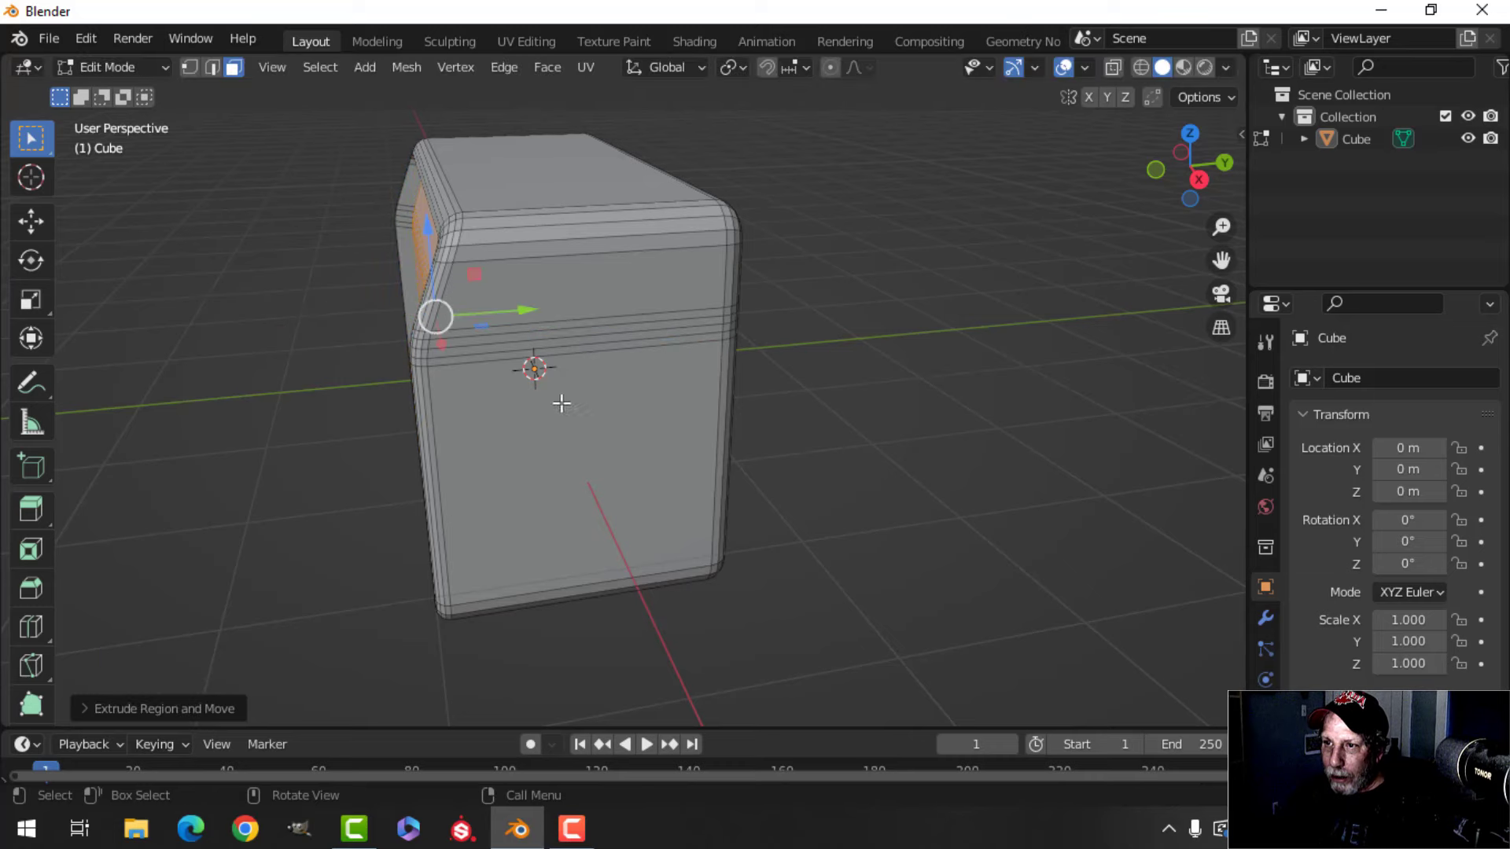
{"action": "middle_click_drag", "start_coordinate": [559, 404], "coordinate": [631, 394]}
- Separate the recessed front faces into their own object and hide that object
{"action": "key", "text": "p"}
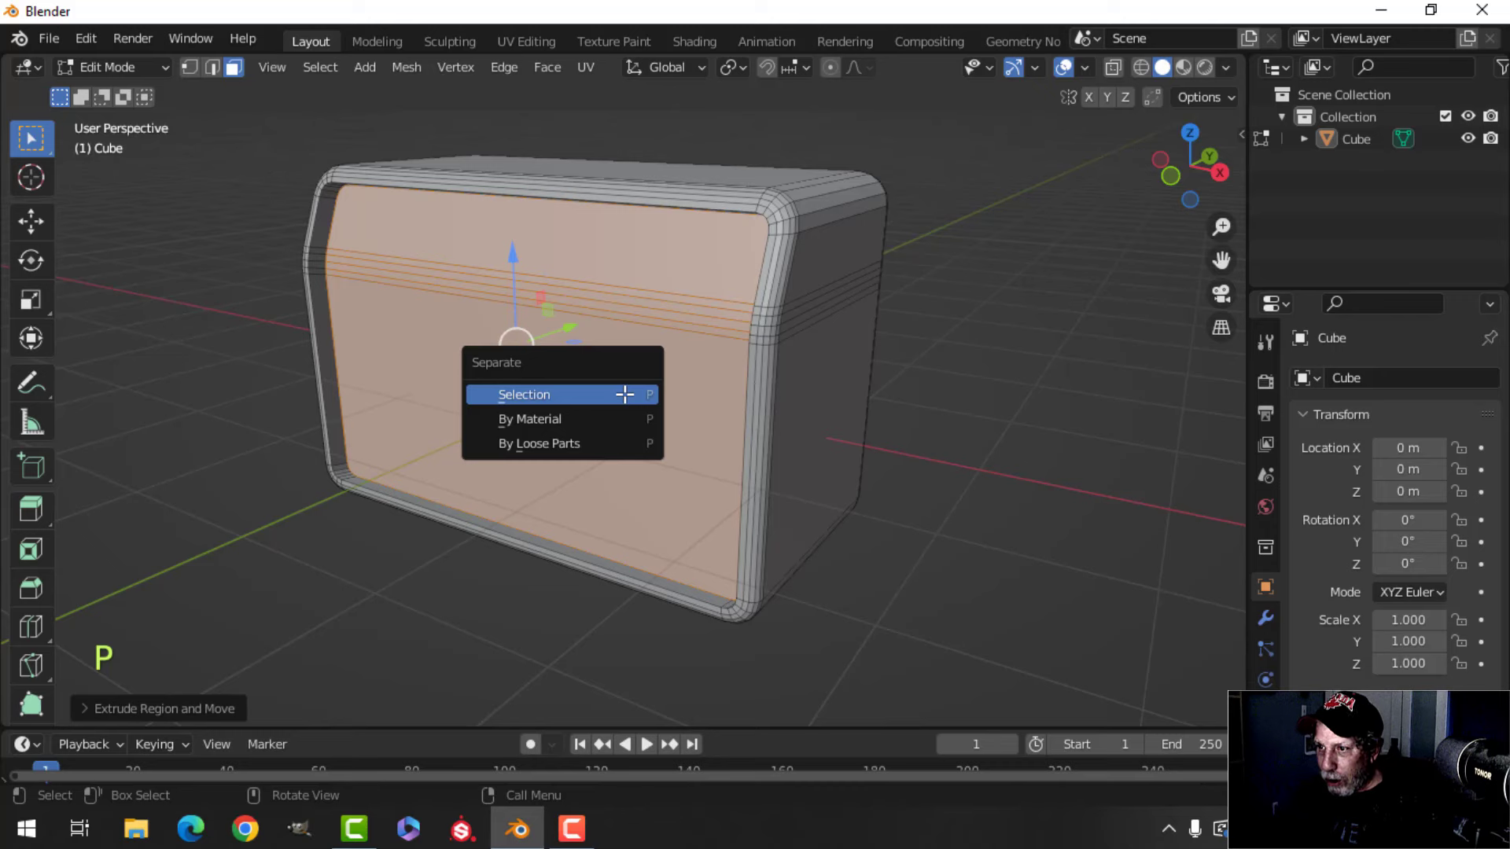
{"action": "left_click", "coordinate": [624, 393]}
{"action": "key", "text": "Tab"}
{"action": "left_click", "coordinate": [621, 354]}
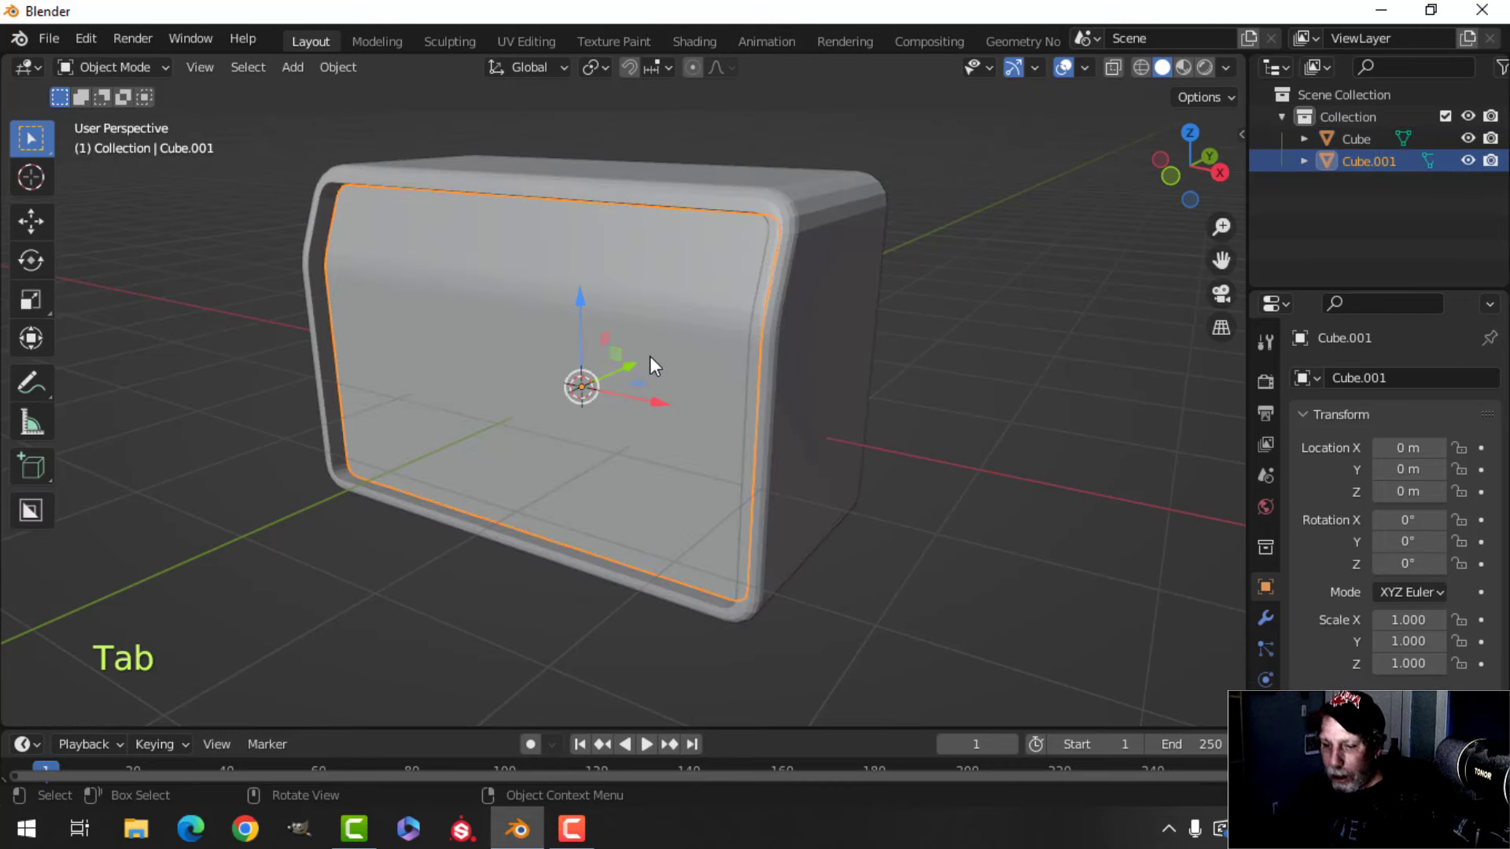
{"action": "key", "text": "h"}
- Select the edge loop along the front opening's rim on the body and try a 4-segment bevel on it
{"action": "middle_click_drag", "start_coordinate": [611, 368], "coordinate": [554, 424]}
{"action": "scroll", "coordinate": [843, 342], "scroll_direction": "up", "scroll_amount": 2}
{"action": "scroll", "coordinate": [544, 431], "scroll_direction": "up", "scroll_amount": 2}
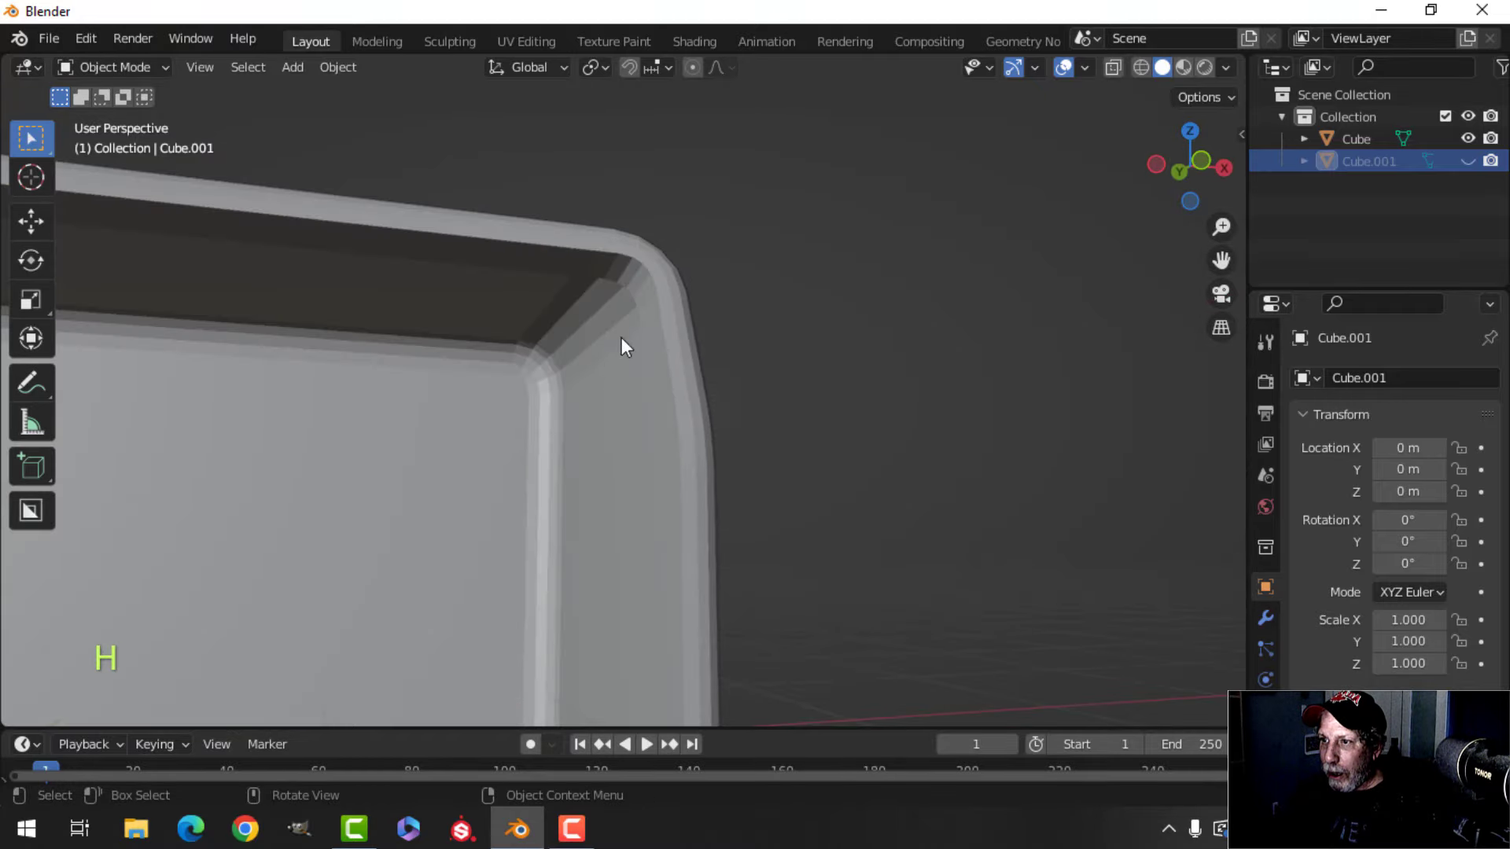
{"action": "left_click", "coordinate": [634, 268]}
{"action": "key", "text": "Tab"}
{"action": "middle_click_drag", "start_coordinate": [634, 271], "coordinate": [748, 417]}
{"action": "key", "text": "2"}
{"action": "left_click", "coordinate": [692, 489], "text": "alt"}
{"action": "scroll", "coordinate": [747, 420], "scroll_direction": "down", "scroll_amount": 3}
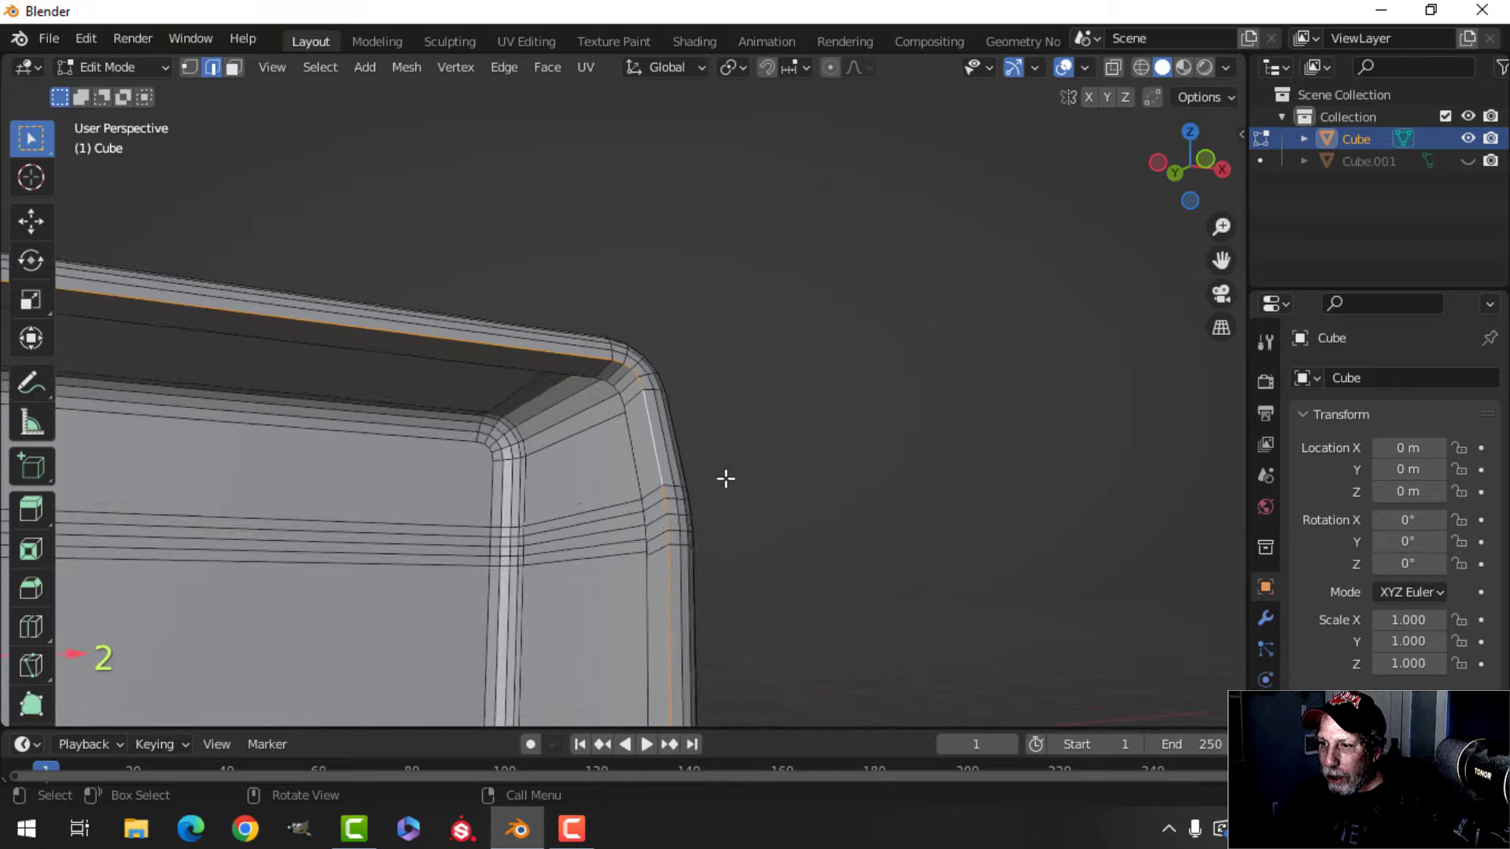
{"action": "middle_click_drag", "start_coordinate": [724, 478], "coordinate": [586, 507], "text": "shift"}
{"action": "scroll", "coordinate": [748, 461], "scroll_direction": "up", "scroll_amount": 4}
{"action": "middle_click_drag", "start_coordinate": [586, 507], "coordinate": [665, 458]}
{"action": "scroll", "coordinate": [625, 492], "scroll_direction": "up", "scroll_amount": 2}
{"action": "key", "text": "ctrl+b"}
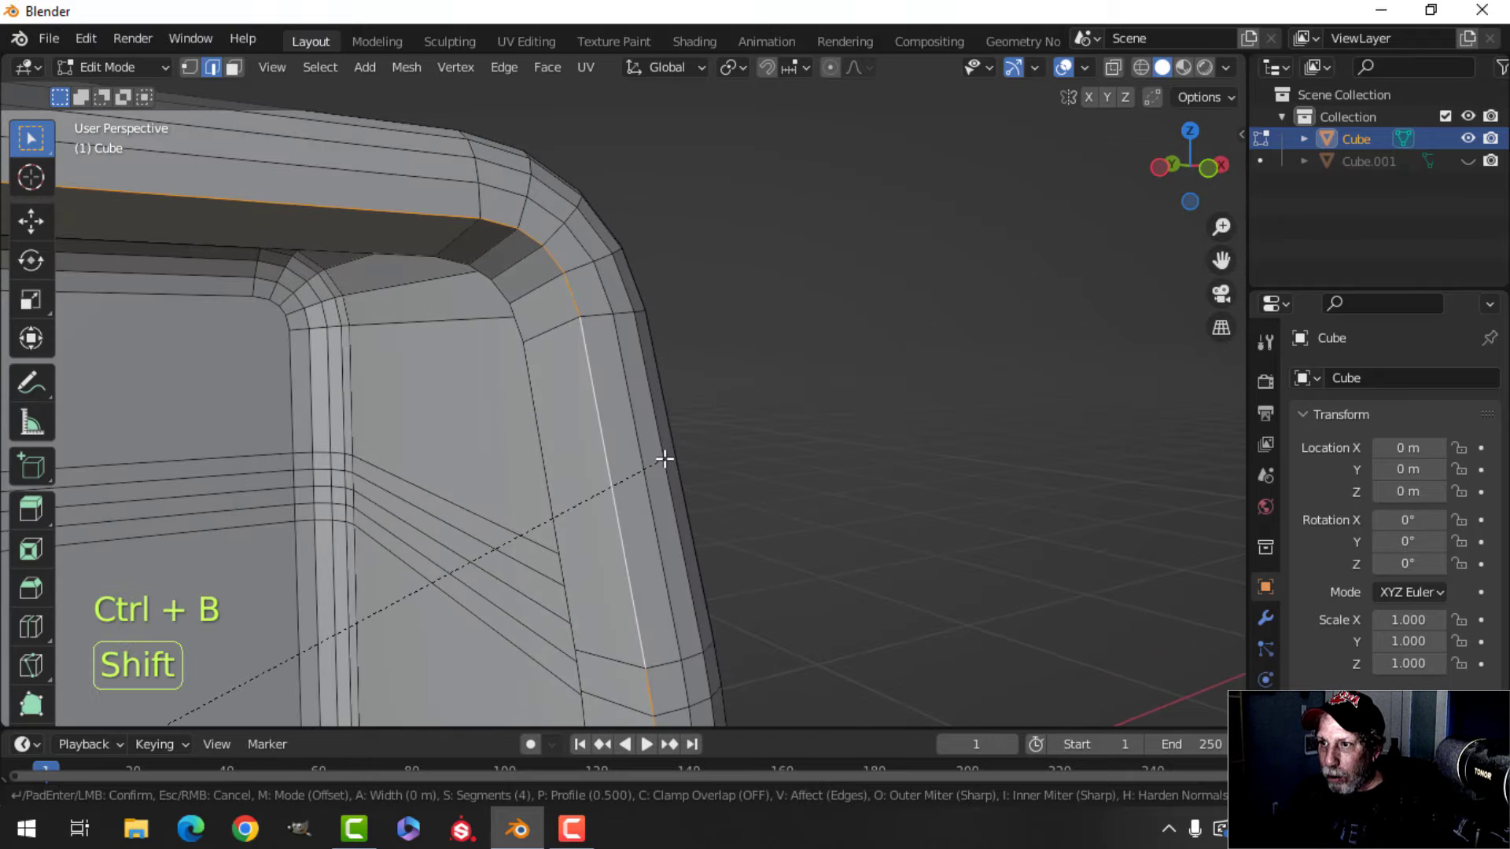
{"action": "key", "text": "Escape"}
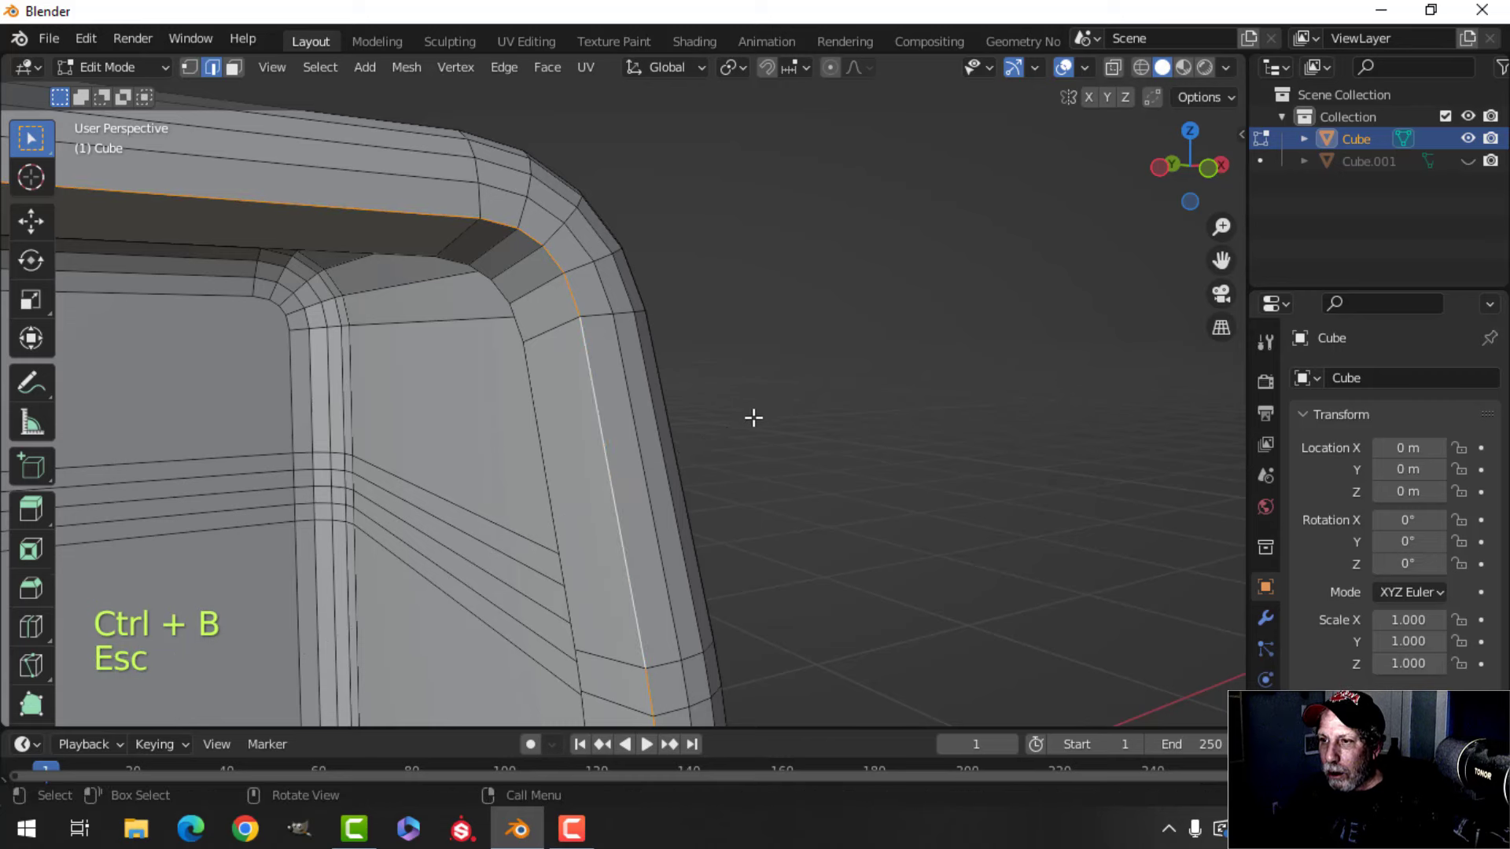
{"action": "middle_click_drag", "start_coordinate": [751, 414], "coordinate": [708, 440]}
{"action": "middle_click_drag", "start_coordinate": [635, 505], "coordinate": [628, 515]}
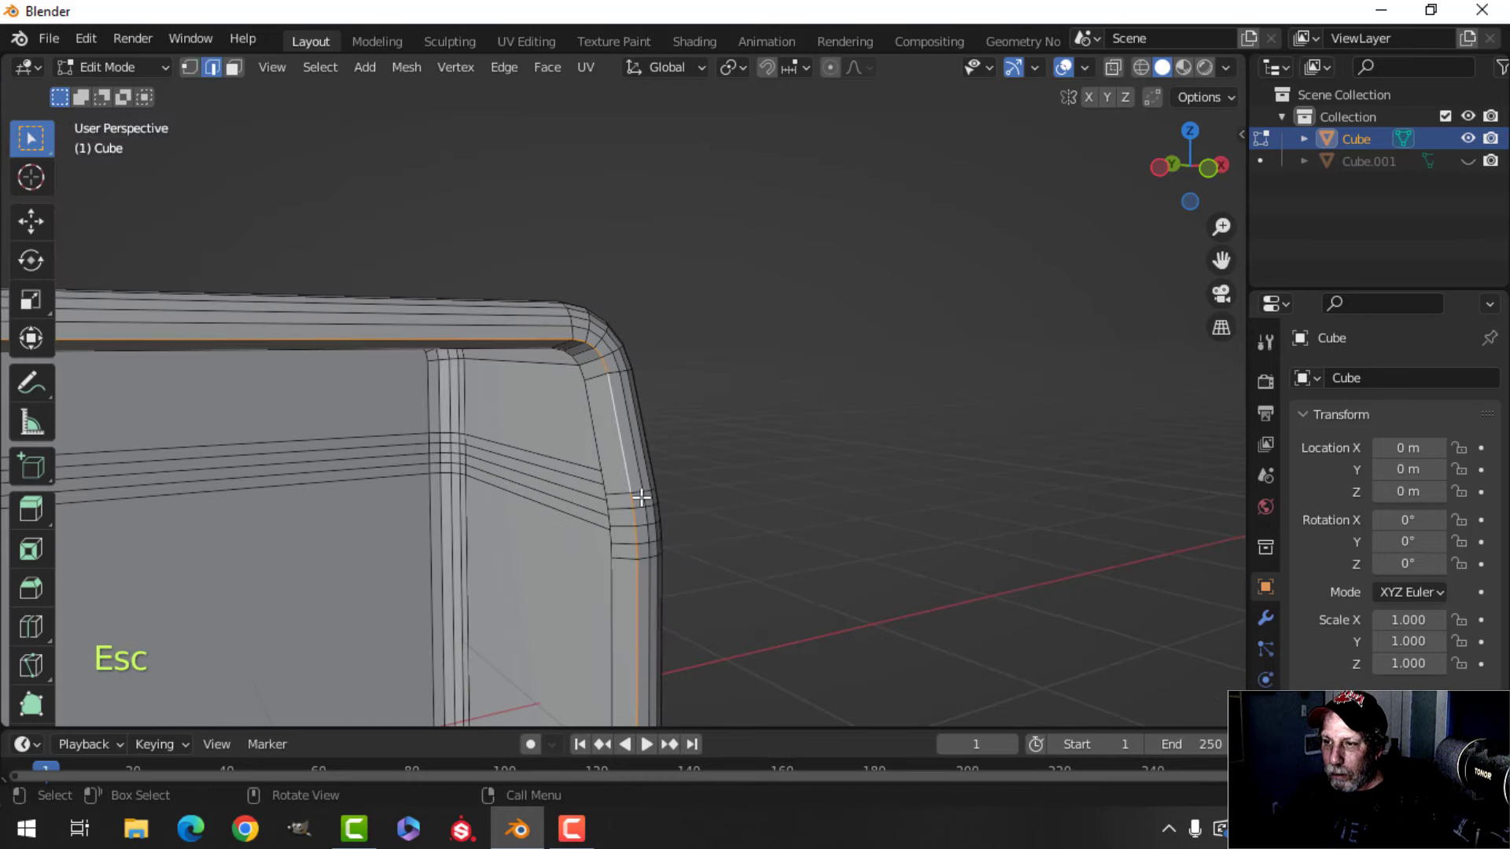
{"action": "key", "text": "ctrl+b"}
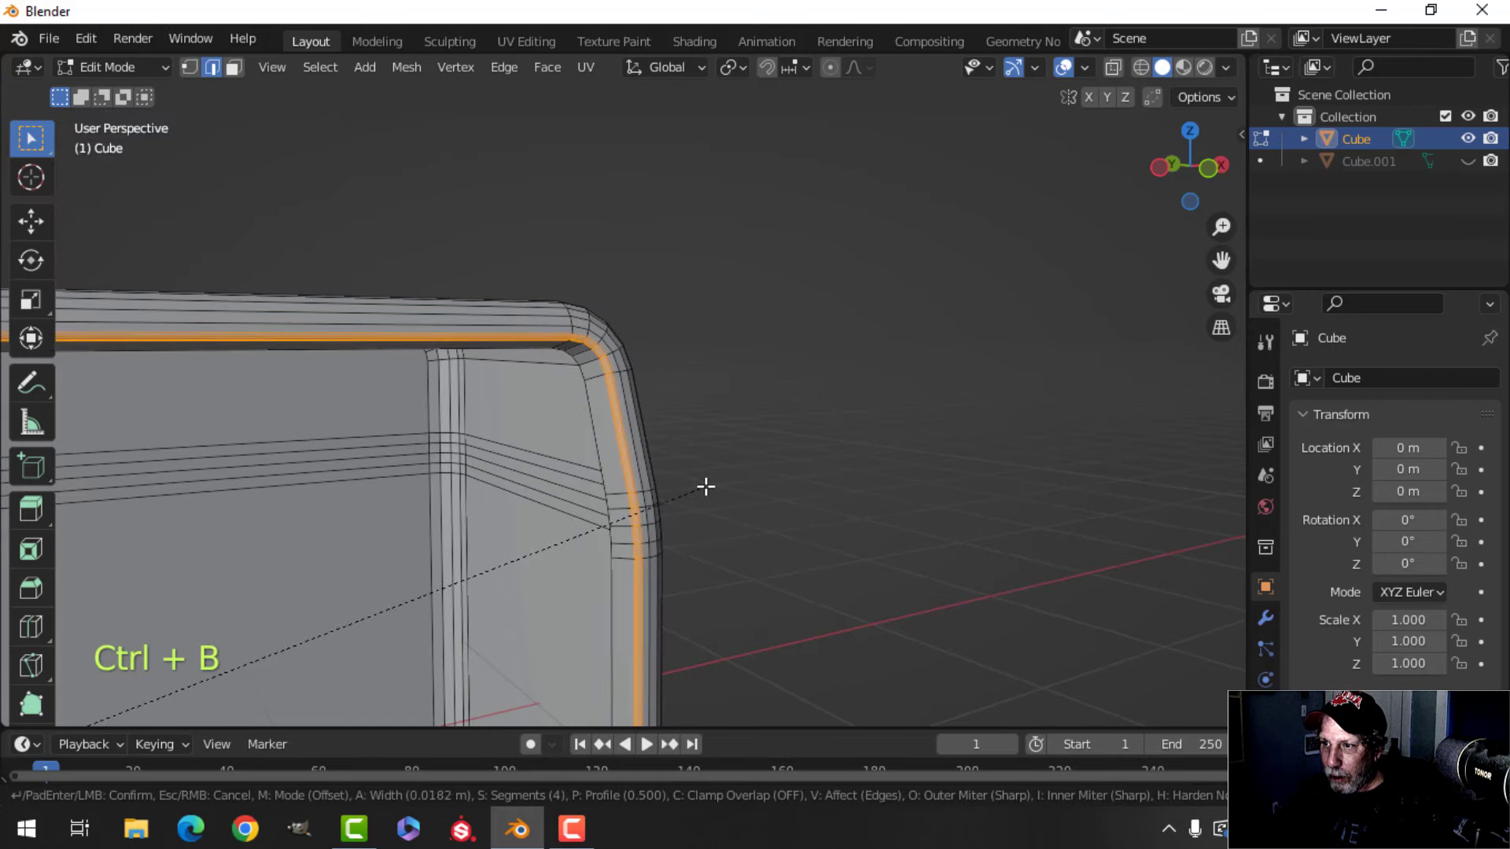
{"action": "key", "text": "Escape"}
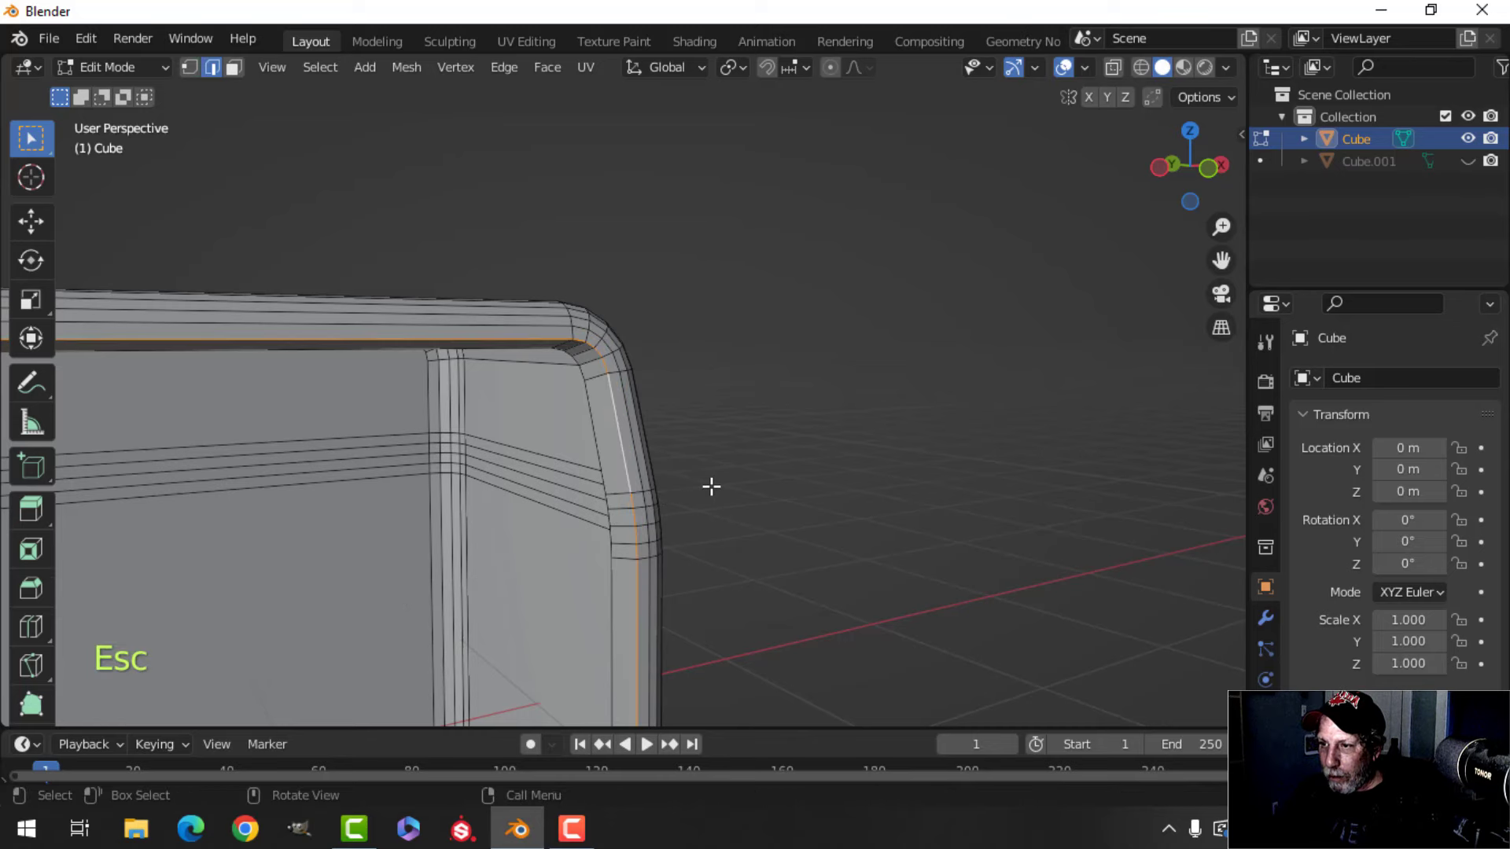
- Bevel the edge loop around the body's front opening with 2 segments, about 0.0185 m wide, and leave mesh editing
{"action": "scroll", "coordinate": [710, 486], "scroll_direction": "up", "scroll_amount": 5}
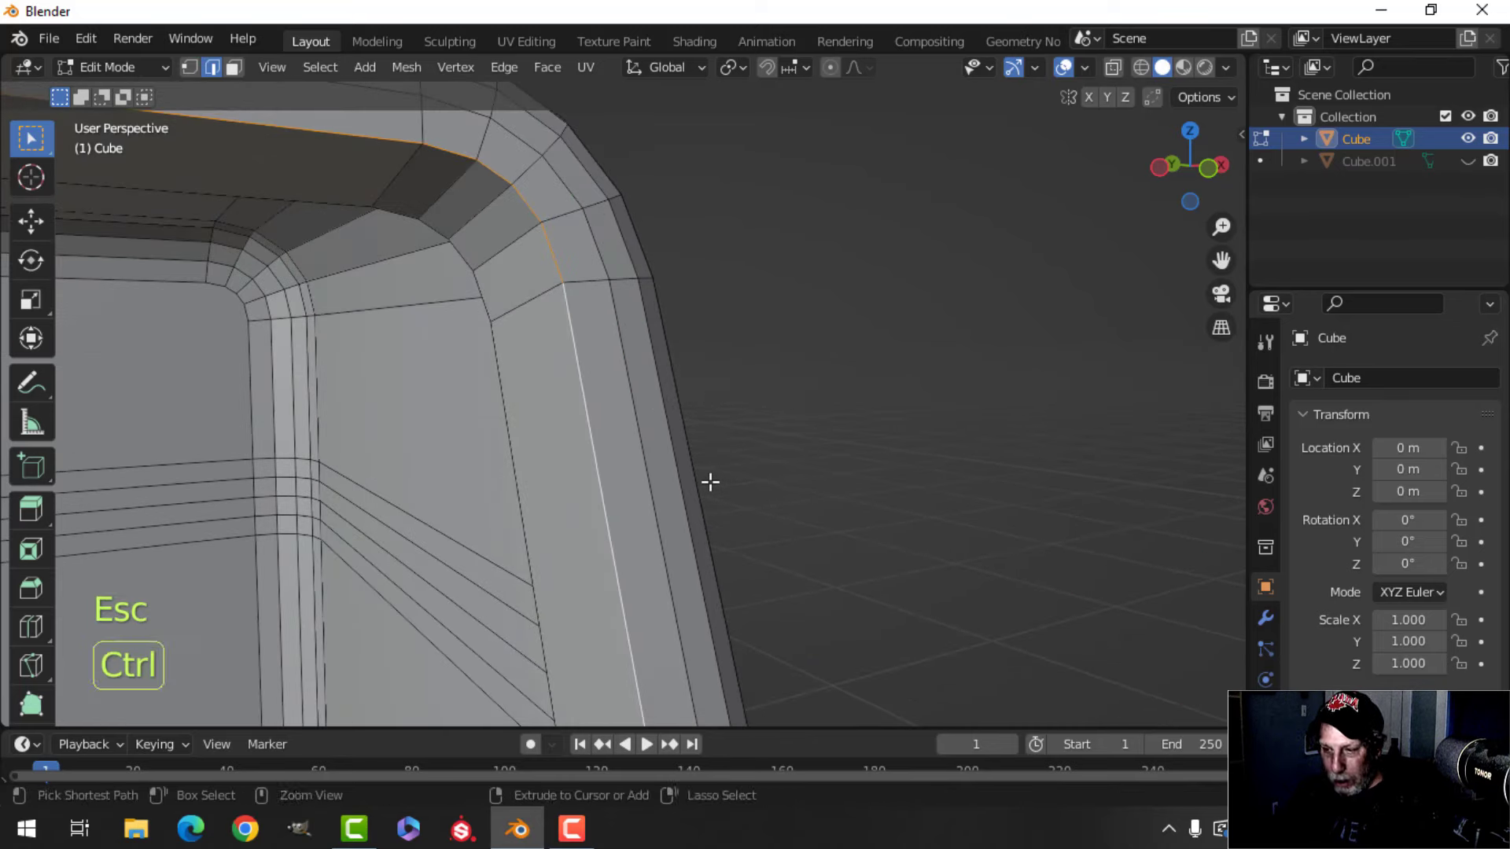
{"action": "key", "text": "ctrl+b"}
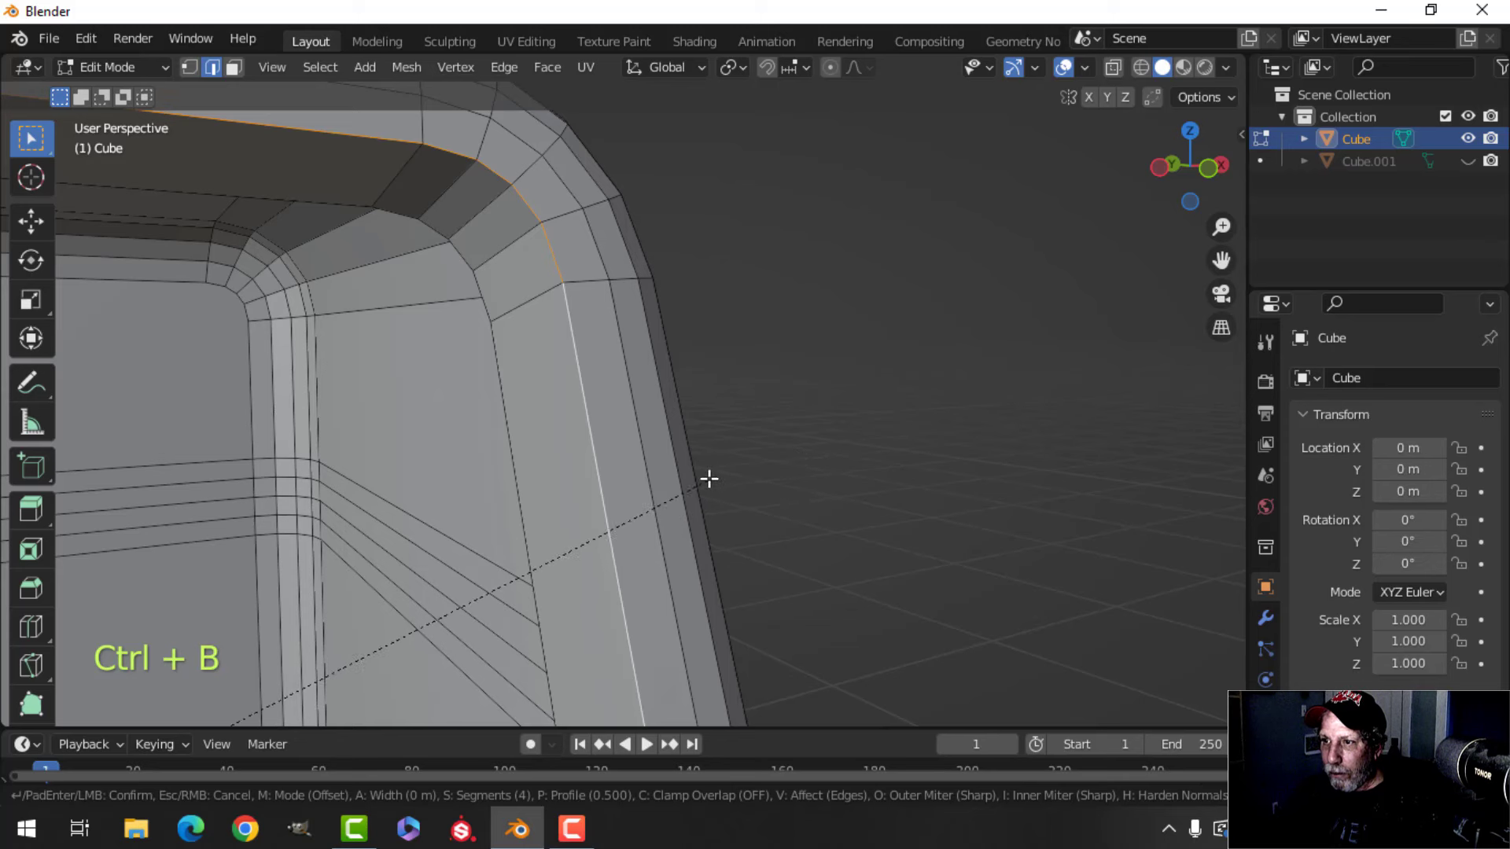
{"action": "scroll", "coordinate": [643, 487], "scroll_direction": "down", "scroll_amount": 2}
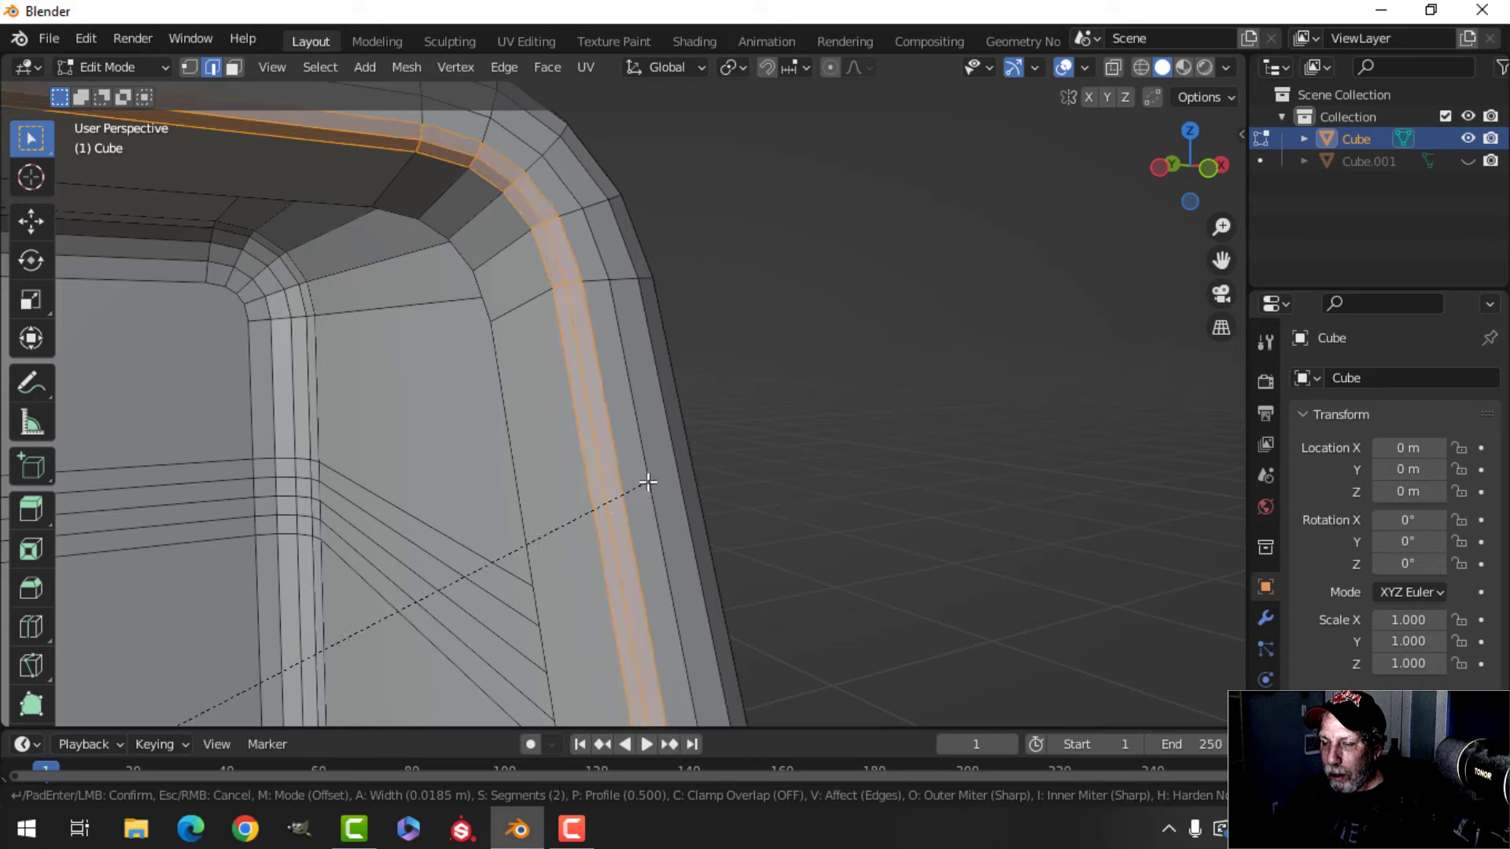
{"action": "left_click", "coordinate": [655, 478]}
{"action": "key", "text": "Tab"}
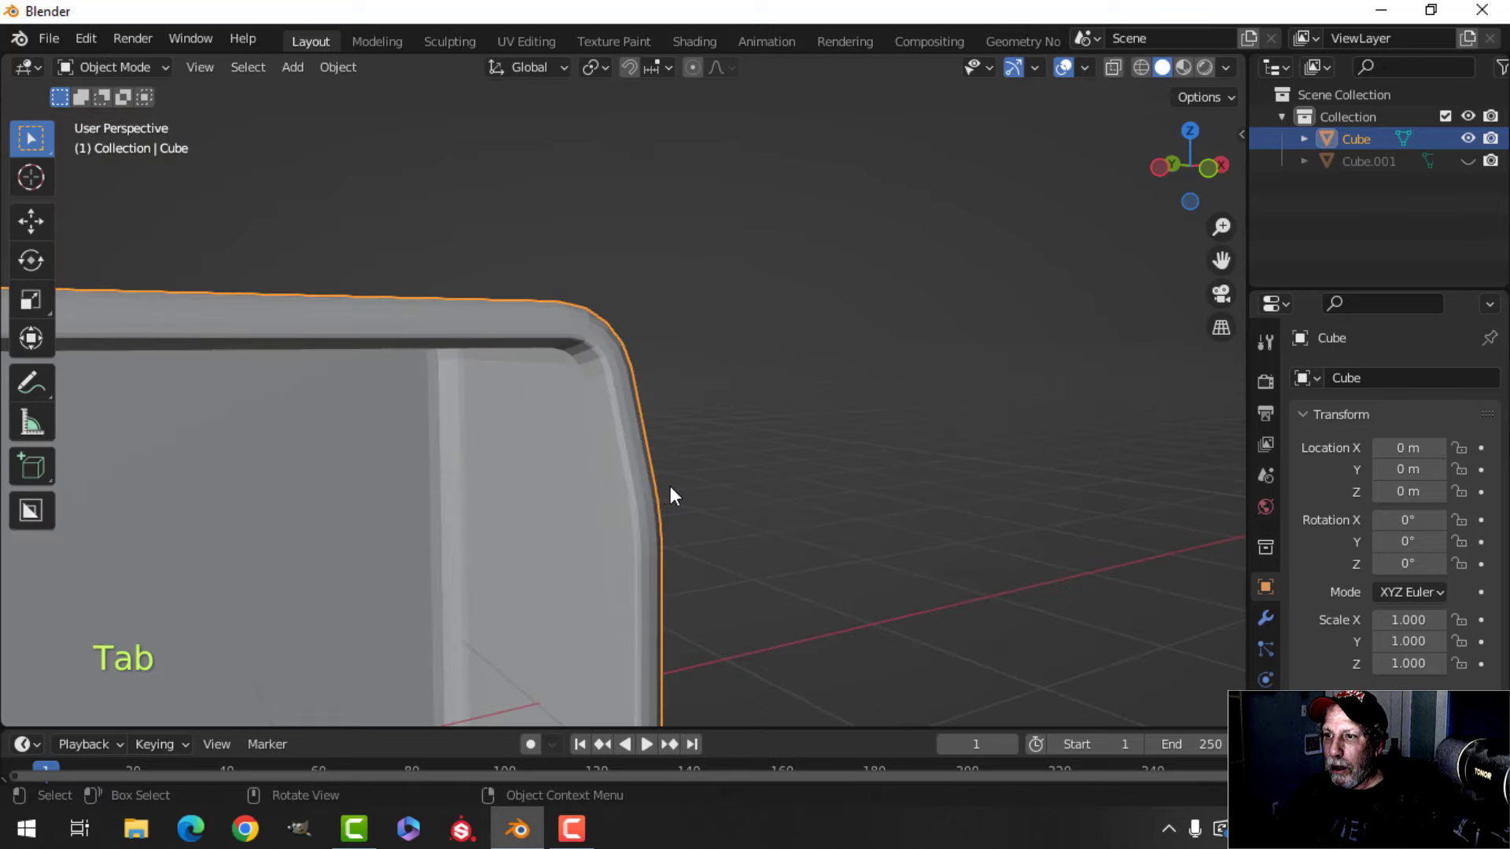
{"action": "key", "text": "alt+a"}
- Unhide the separated front panel and clear the selection
{"action": "middle_click_drag", "start_coordinate": [716, 469], "coordinate": [745, 418]}
{"action": "scroll", "coordinate": [496, 488], "scroll_direction": "down", "scroll_amount": 2}
{"action": "middle_click_drag", "start_coordinate": [745, 419], "coordinate": [578, 499], "text": "shift"}
{"action": "middle_click_drag", "start_coordinate": [578, 499], "coordinate": [647, 403]}
{"action": "scroll", "coordinate": [697, 436], "scroll_direction": "down", "scroll_amount": 2}
{"action": "key", "text": "alt+h"}
{"action": "key", "text": "alt+a"}
- Move the whole mesh of the front panel slightly outward along the Y axis within the body's opening
{"action": "left_click", "coordinate": [500, 417]}
{"action": "scroll", "coordinate": [512, 416], "scroll_direction": "up", "scroll_amount": 2}
{"action": "key", "text": "Tab"}
{"action": "key", "text": "a"}
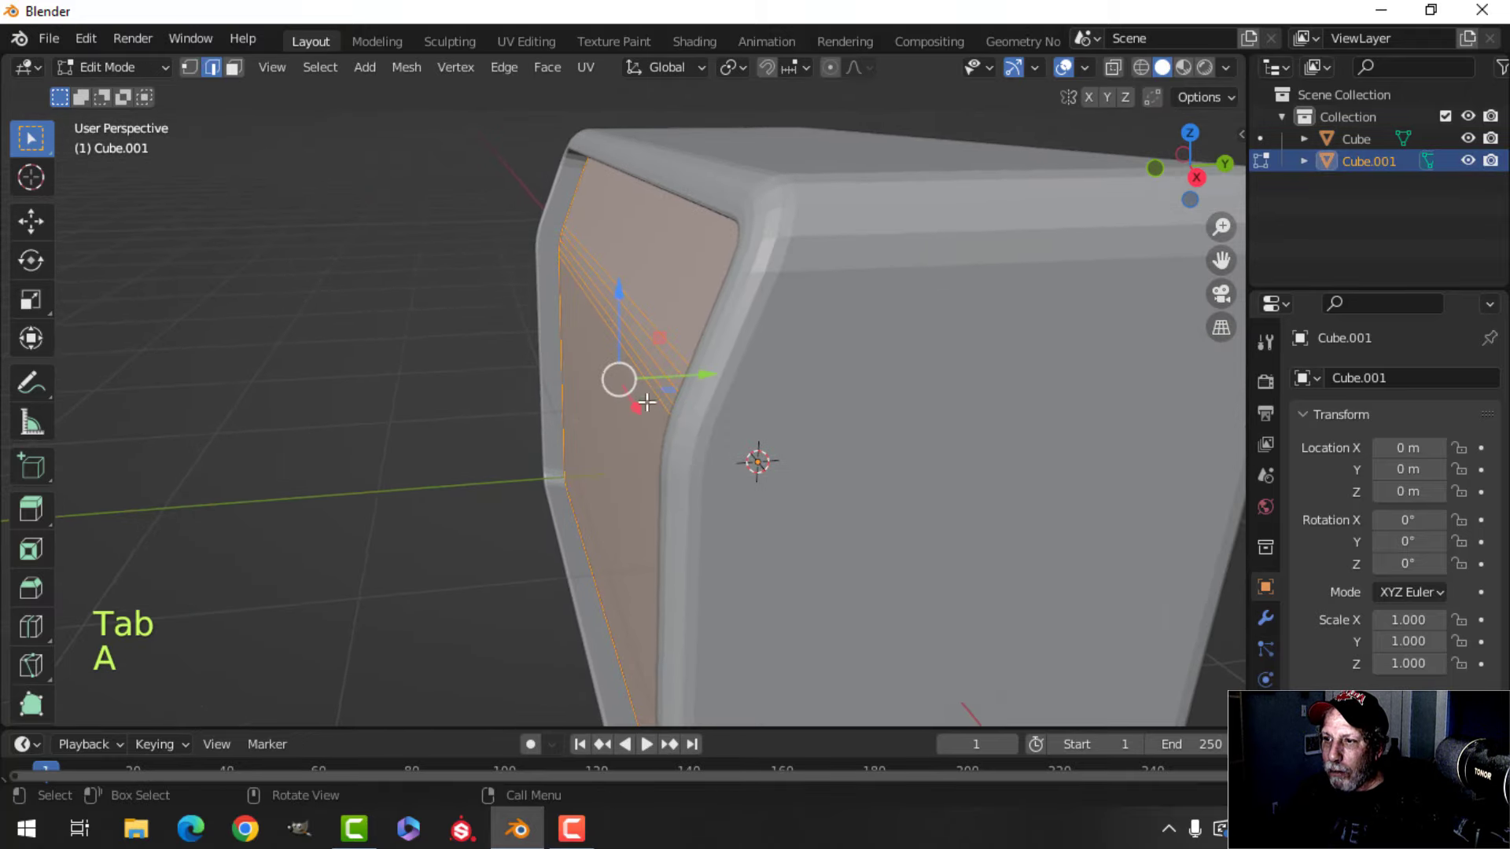
{"action": "left_click_drag", "start_coordinate": [695, 381], "coordinate": [681, 378]}
{"action": "key", "text": "alt+a"}
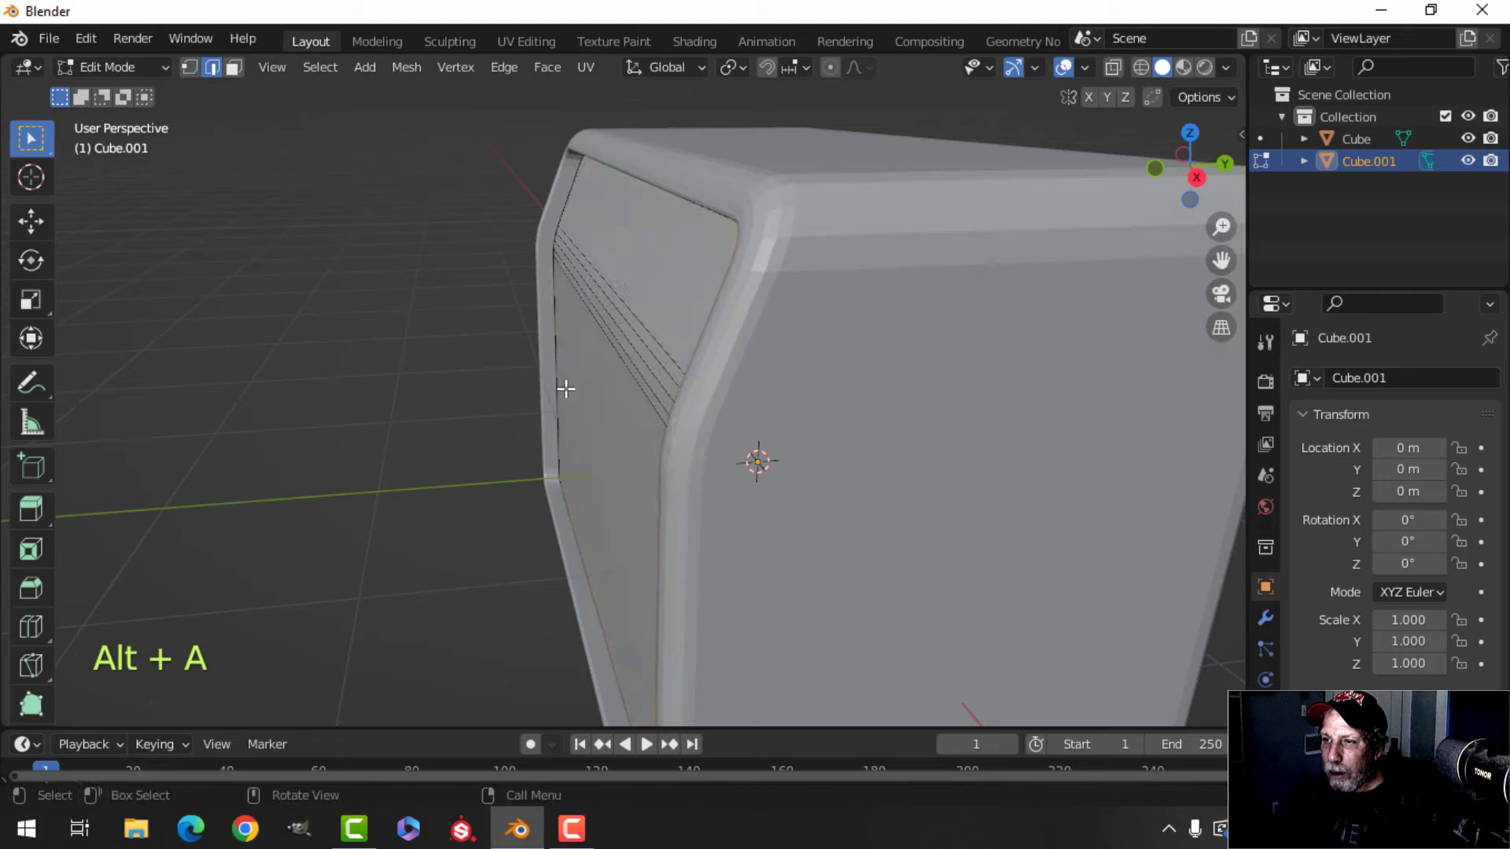
- Select the four narrow strip faces along the front panel's fold and delete them to split upper and lower panels
{"action": "middle_click_drag", "start_coordinate": [566, 388], "coordinate": [633, 433]}
{"action": "scroll", "coordinate": [647, 401], "scroll_direction": "up", "scroll_amount": 1}
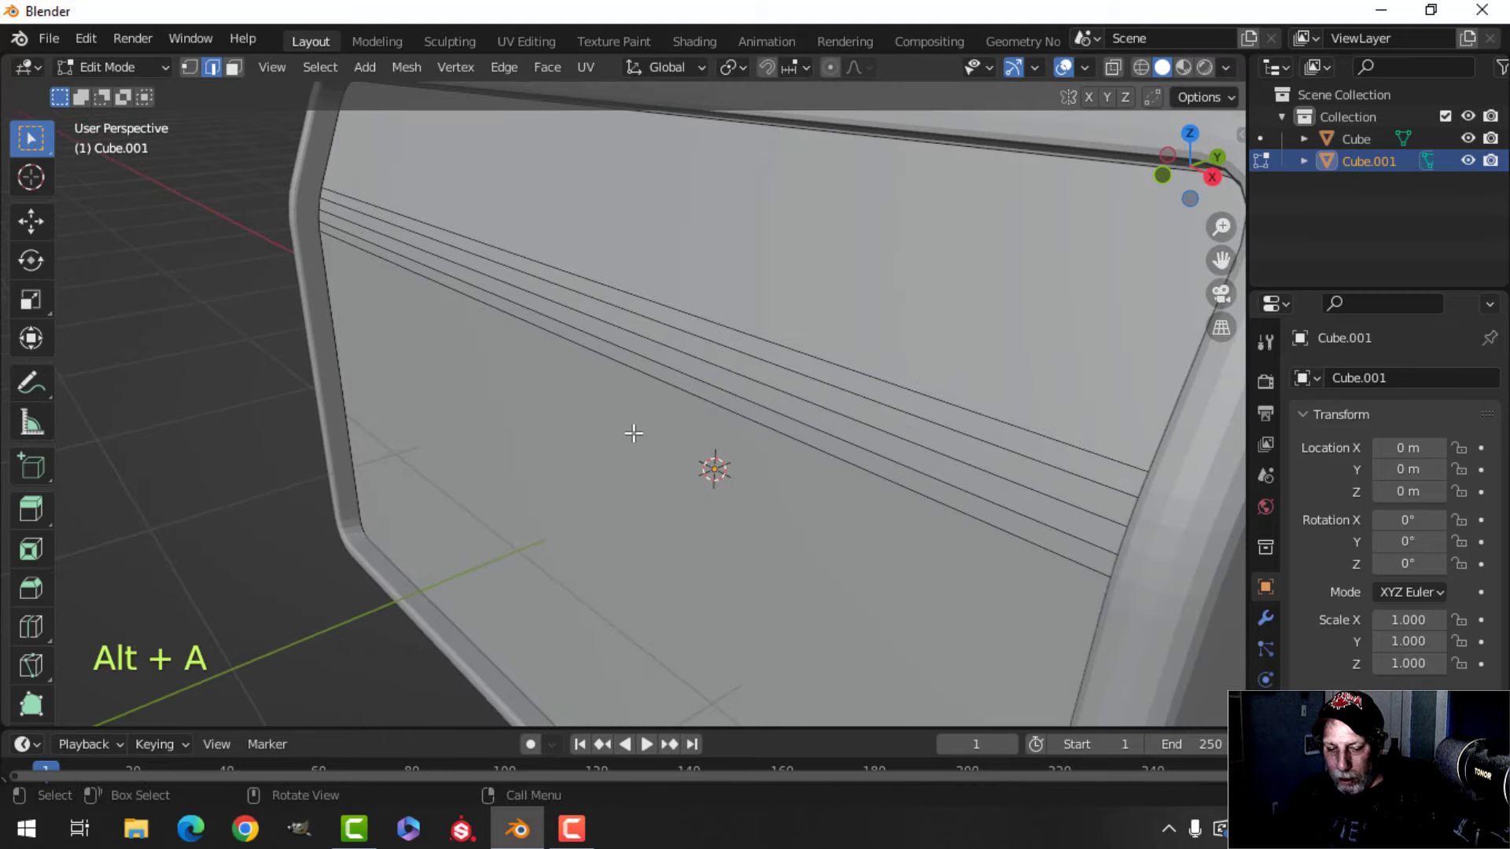
{"action": "key", "text": "3"}
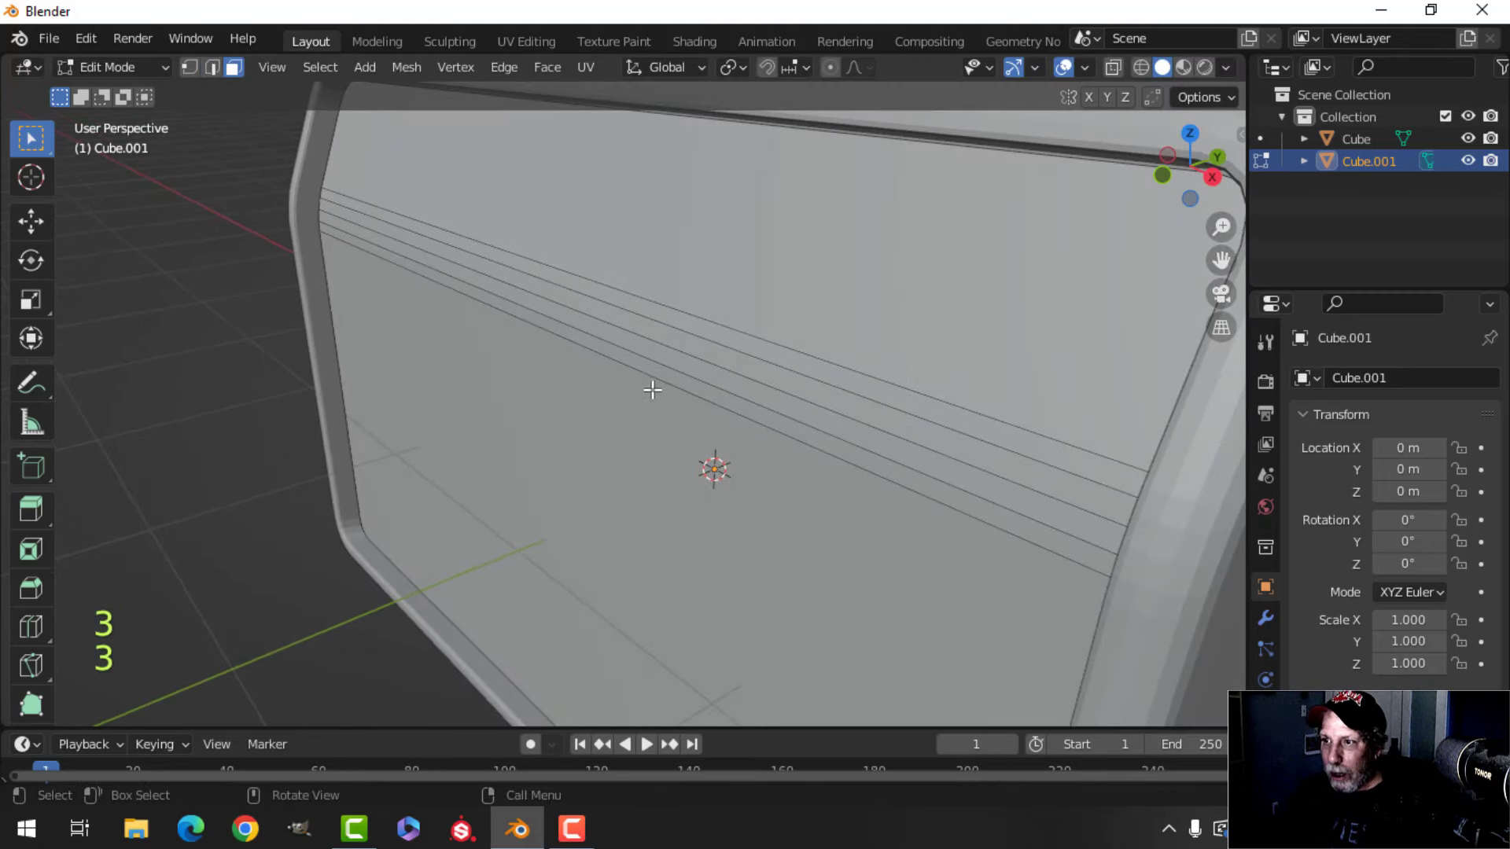
{"action": "left_click", "coordinate": [629, 305], "text": "shift"}
{"action": "left_click", "coordinate": [612, 321], "text": "shift"}
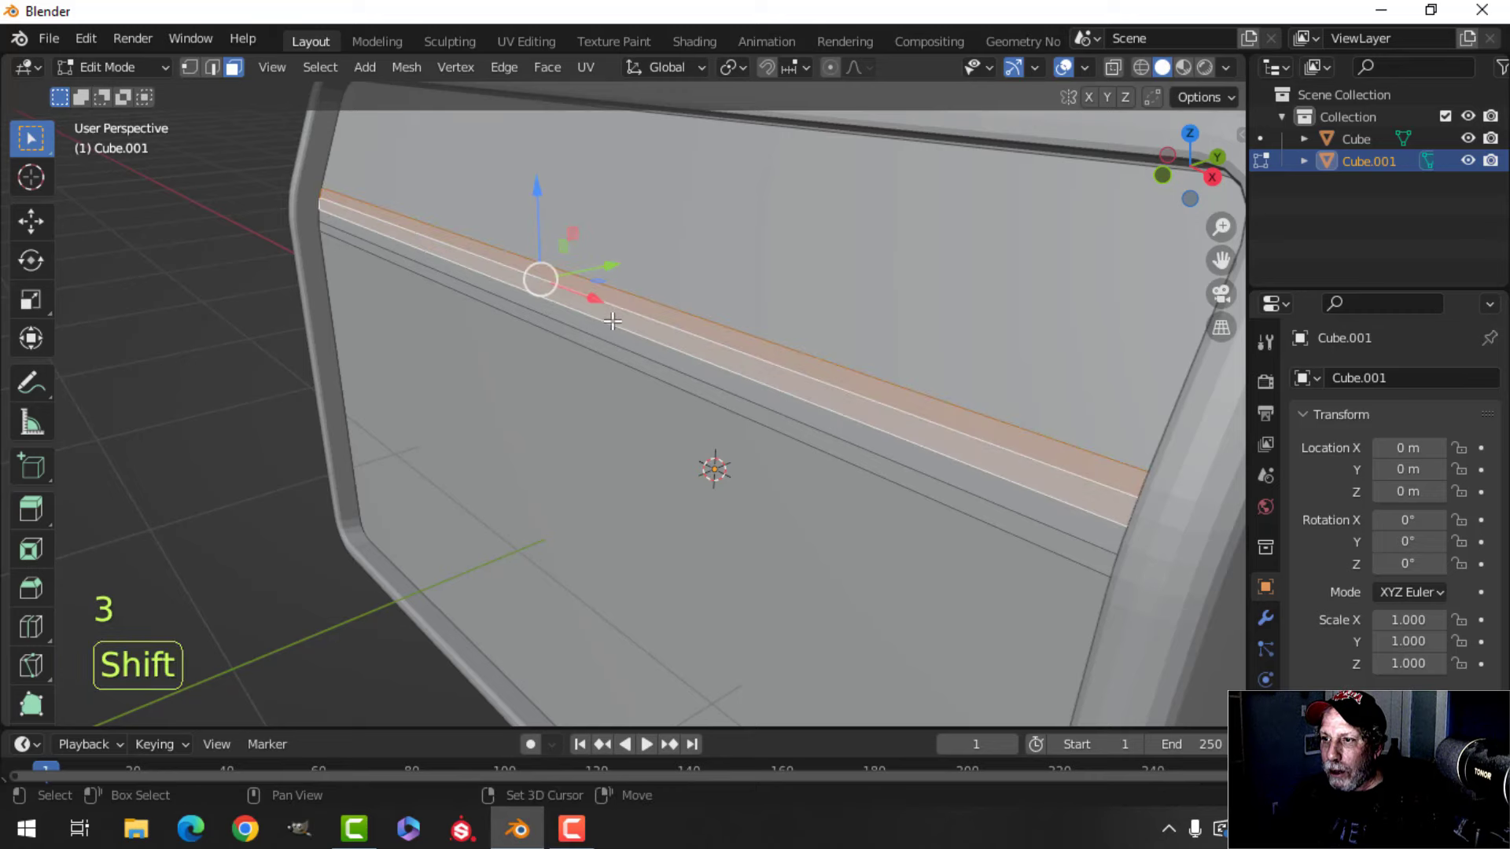
{"action": "left_click", "coordinate": [609, 333], "text": "shift"}
{"action": "left_click", "coordinate": [605, 350], "text": "shift"}
{"action": "middle_click_drag", "start_coordinate": [605, 350], "coordinate": [413, 266]}
{"action": "key", "text": "x"}
{"action": "left_click", "coordinate": [715, 380]}
{"action": "scroll", "coordinate": [678, 418], "scroll_direction": "down", "scroll_amount": 5}
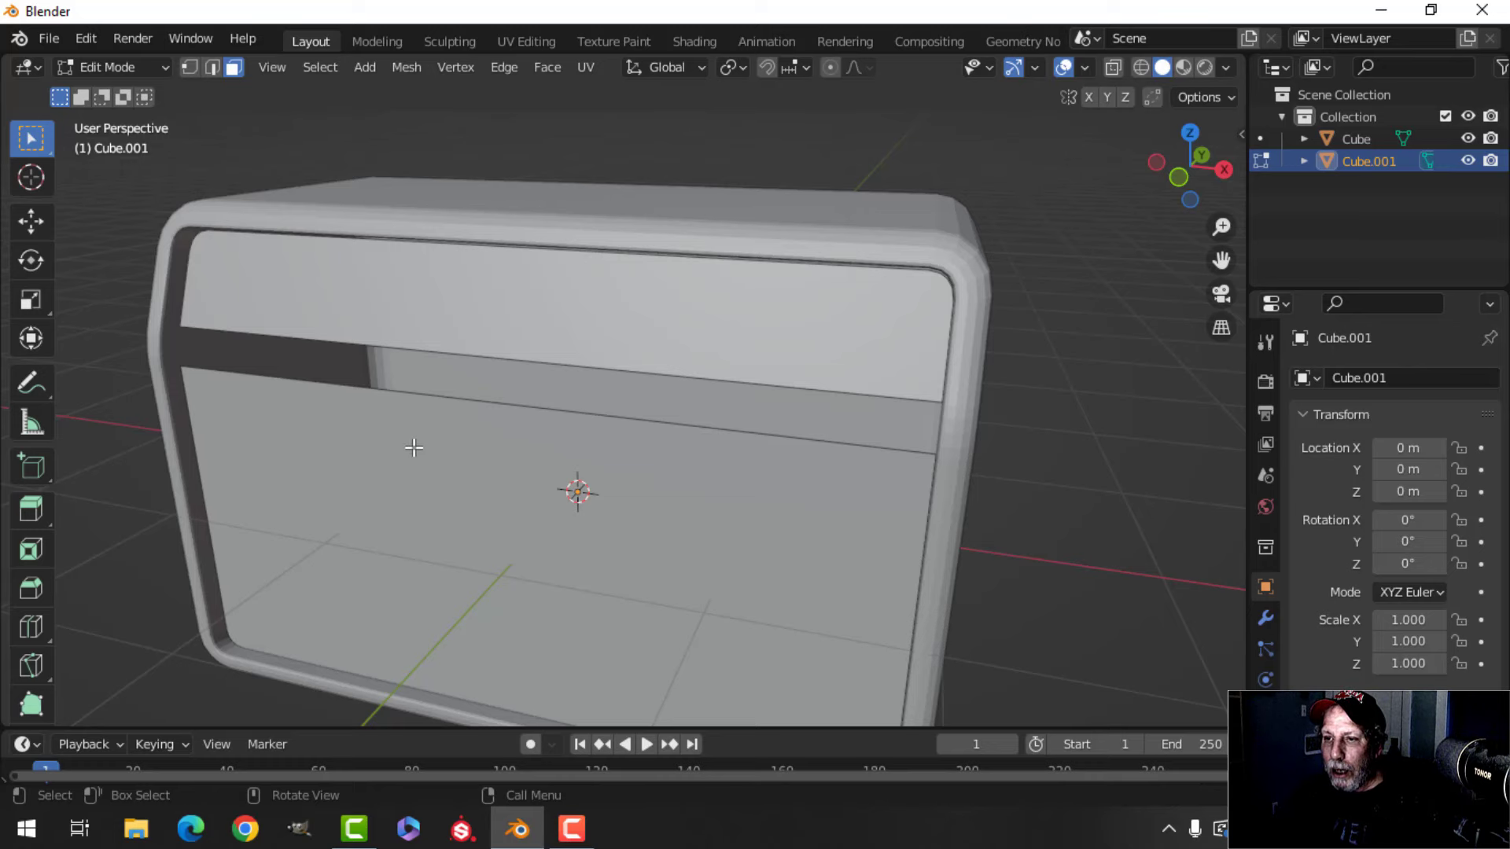
- Raise the lower panel's top edge slightly along the Z axis toward the fold
{"action": "middle_click_drag", "start_coordinate": [414, 447], "coordinate": [437, 420], "text": "shift"}
{"action": "scroll", "coordinate": [551, 431], "scroll_direction": "up", "scroll_amount": 3}
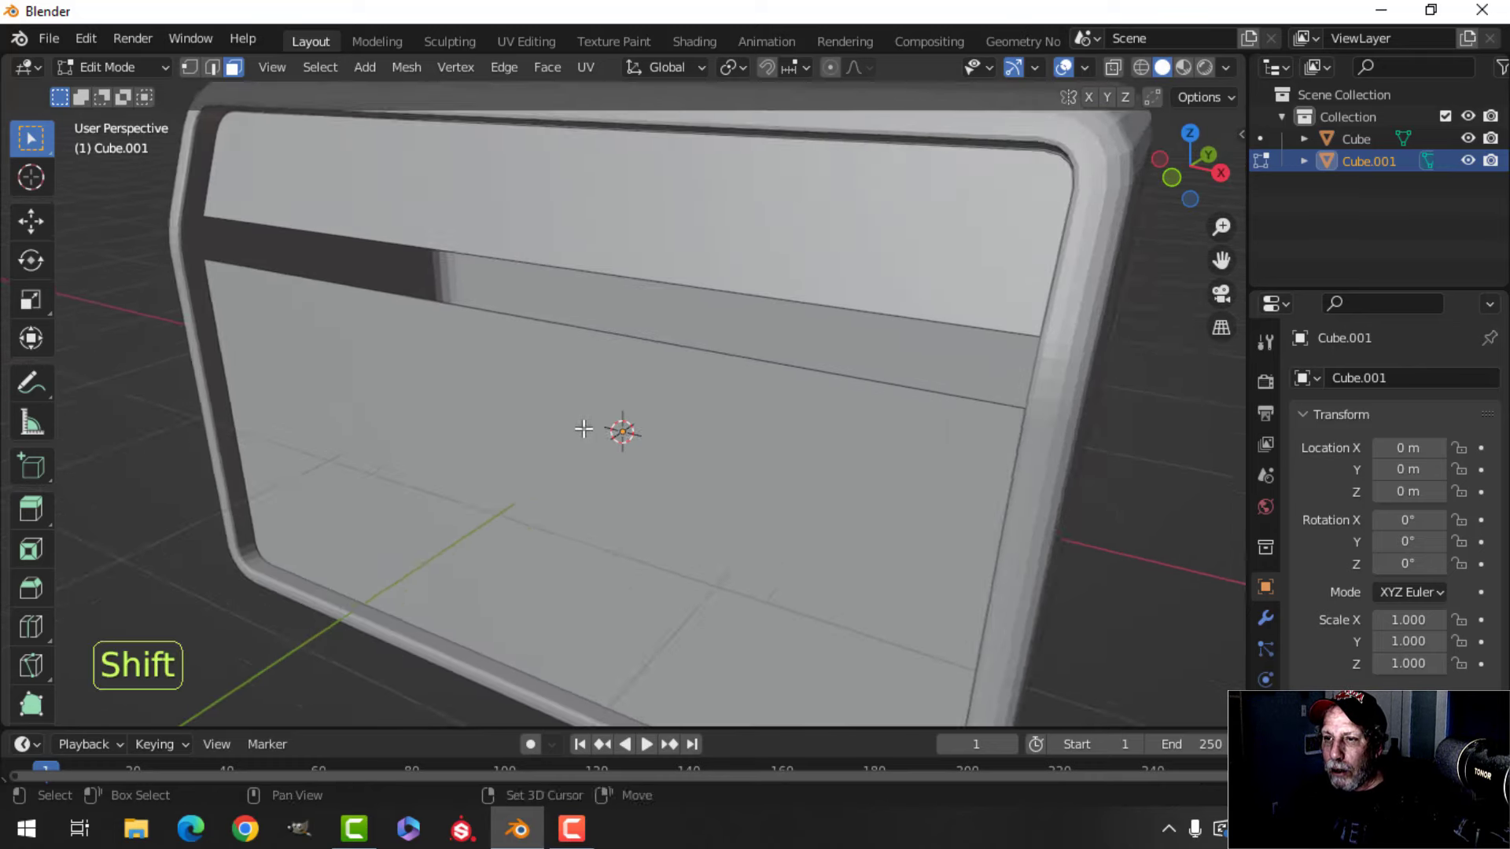
{"action": "middle_click_drag", "start_coordinate": [579, 427], "coordinate": [602, 352]}
{"action": "left_click", "coordinate": [566, 300]}
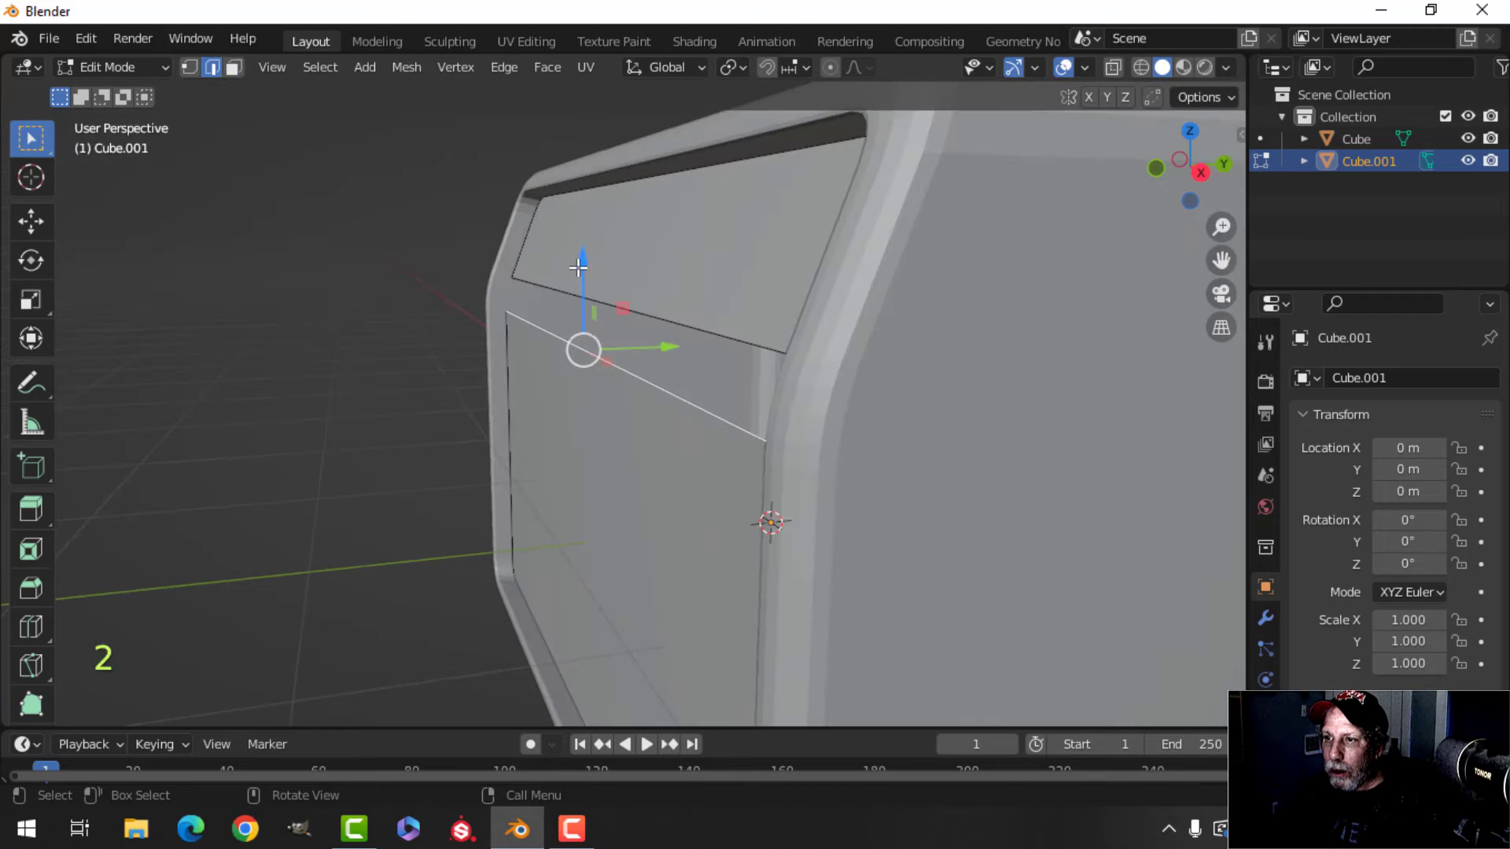
{"action": "left_click_drag", "start_coordinate": [582, 261], "coordinate": [585, 241]}
{"action": "key", "text": "alt+a"}
- Set the transform orientation to Normal and slide the upper panel's bottom edge down its slope to meet the lower panel
{"action": "middle_click_drag", "start_coordinate": [647, 338], "coordinate": [594, 371]}
{"action": "left_click", "coordinate": [622, 311]}
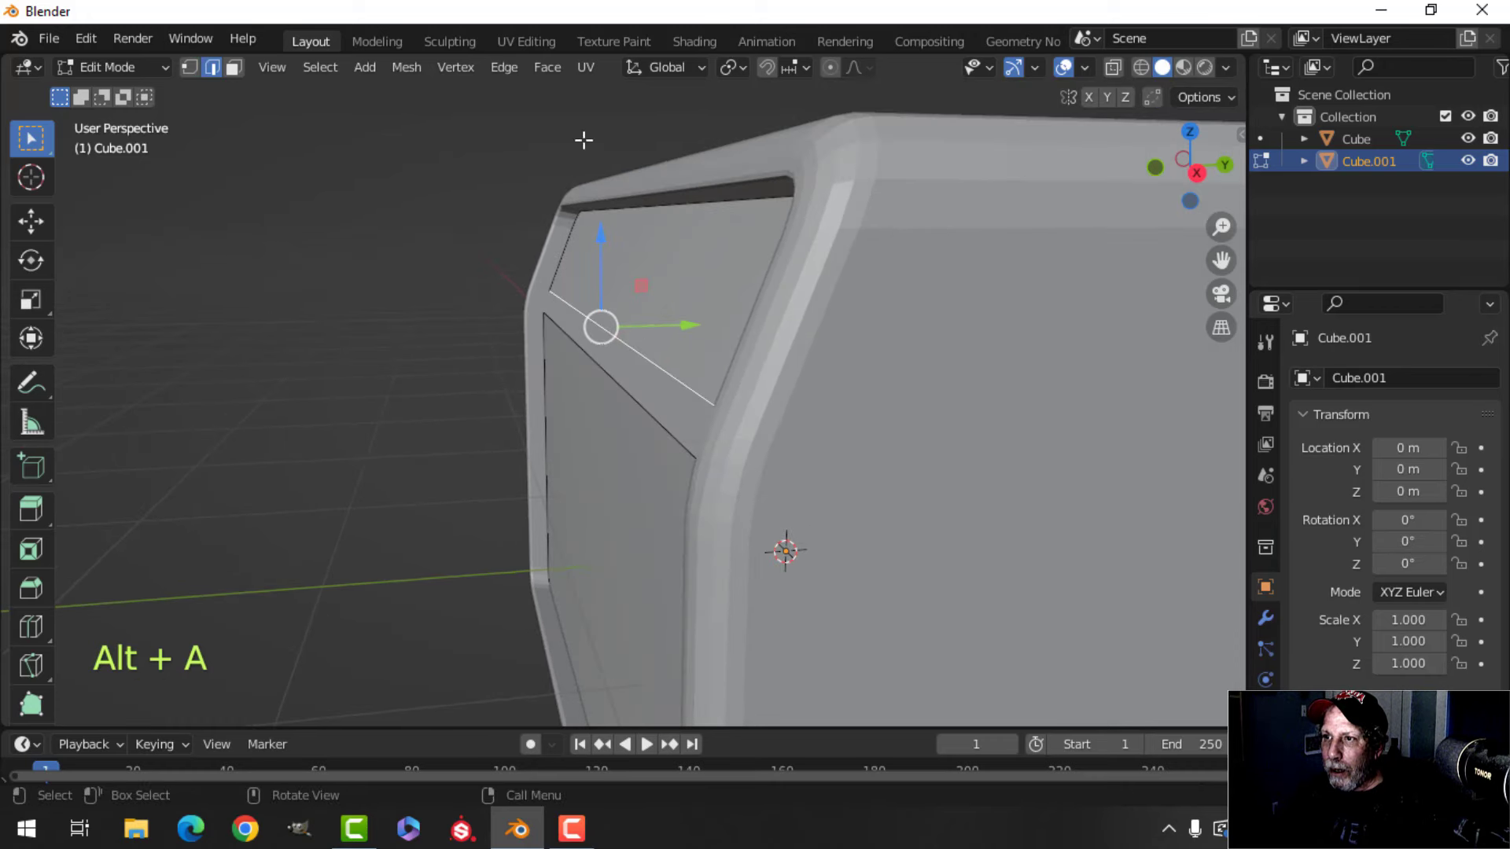
{"action": "left_click", "coordinate": [663, 69]}
{"action": "left_click", "coordinate": [610, 179]}
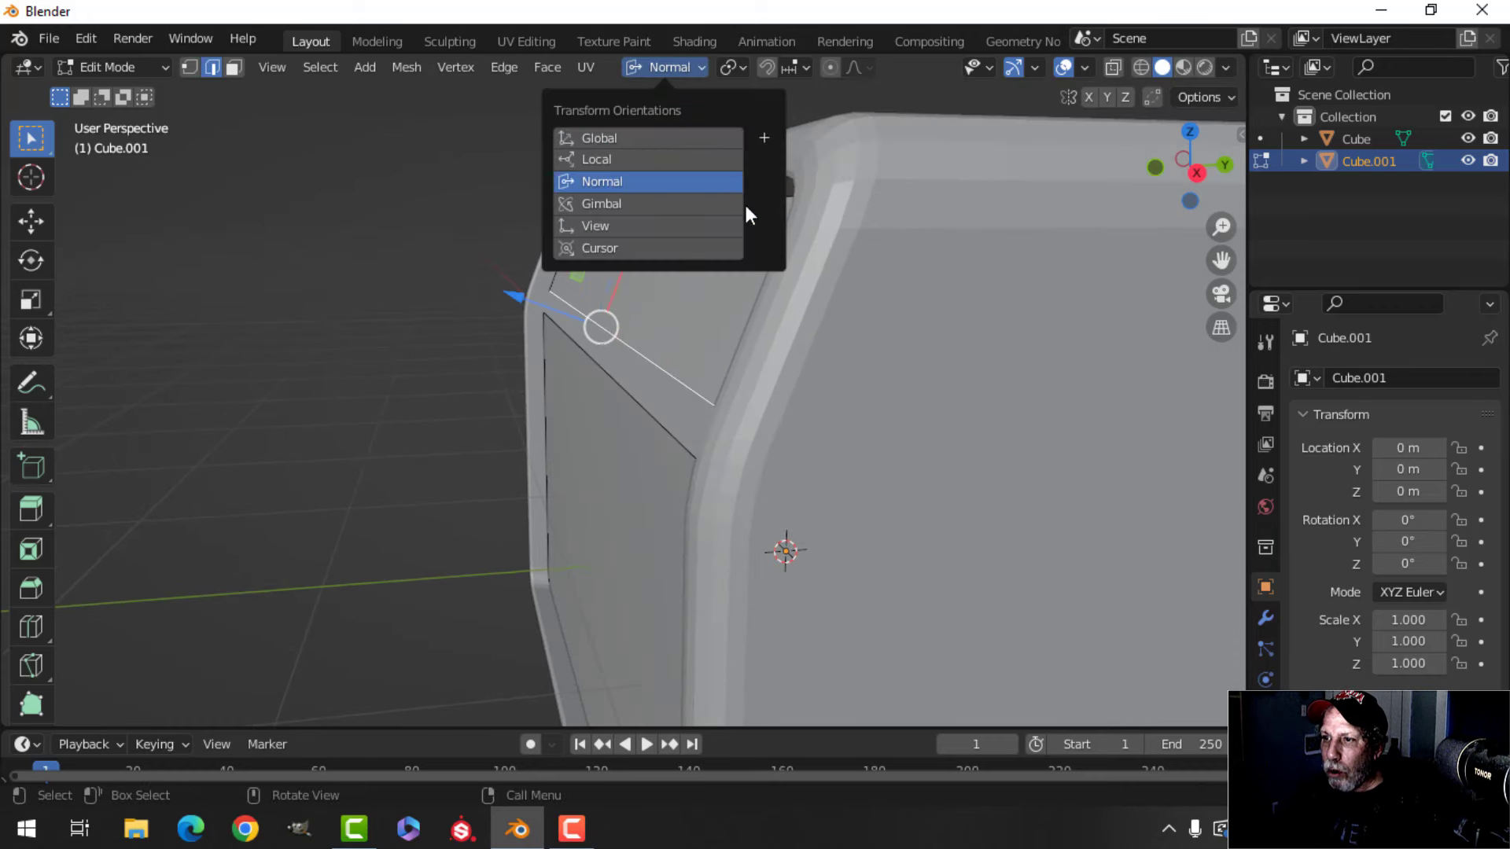
{"action": "middle_click_drag", "start_coordinate": [744, 201], "coordinate": [616, 385]}
{"action": "middle_click_drag", "start_coordinate": [598, 380], "coordinate": [638, 360]}
{"action": "left_click_drag", "start_coordinate": [704, 261], "coordinate": [692, 283]}
{"action": "middle_click_drag", "start_coordinate": [693, 283], "coordinate": [712, 331]}
{"action": "left_click_drag", "start_coordinate": [688, 270], "coordinate": [676, 277]}
{"action": "middle_click_drag", "start_coordinate": [675, 277], "coordinate": [978, 377]}
{"action": "scroll", "coordinate": [883, 377], "scroll_direction": "up", "scroll_amount": 4}
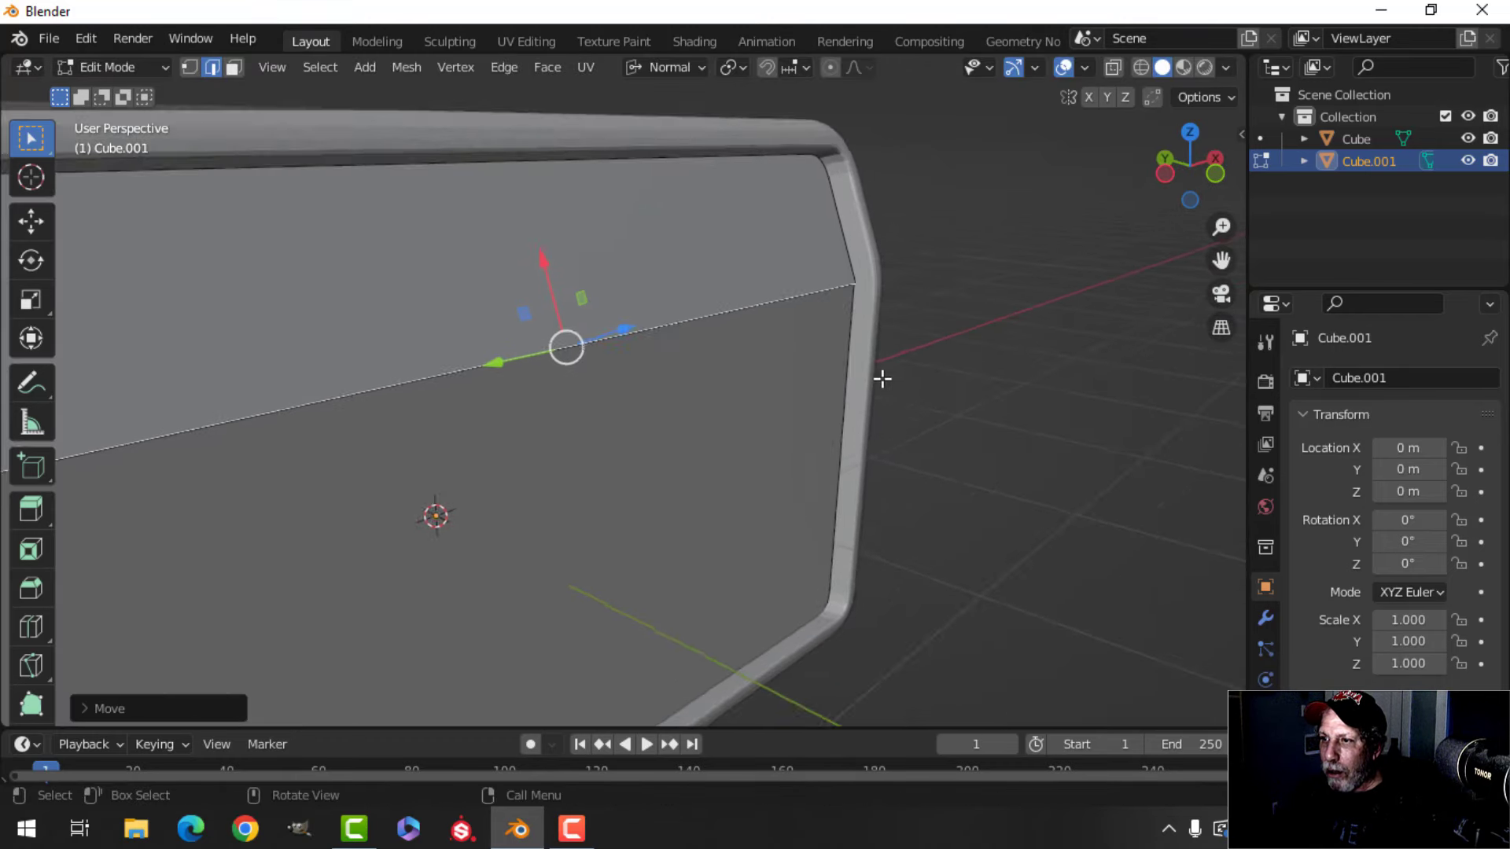
{"action": "scroll", "coordinate": [829, 387], "scroll_direction": "down", "scroll_amount": 1}
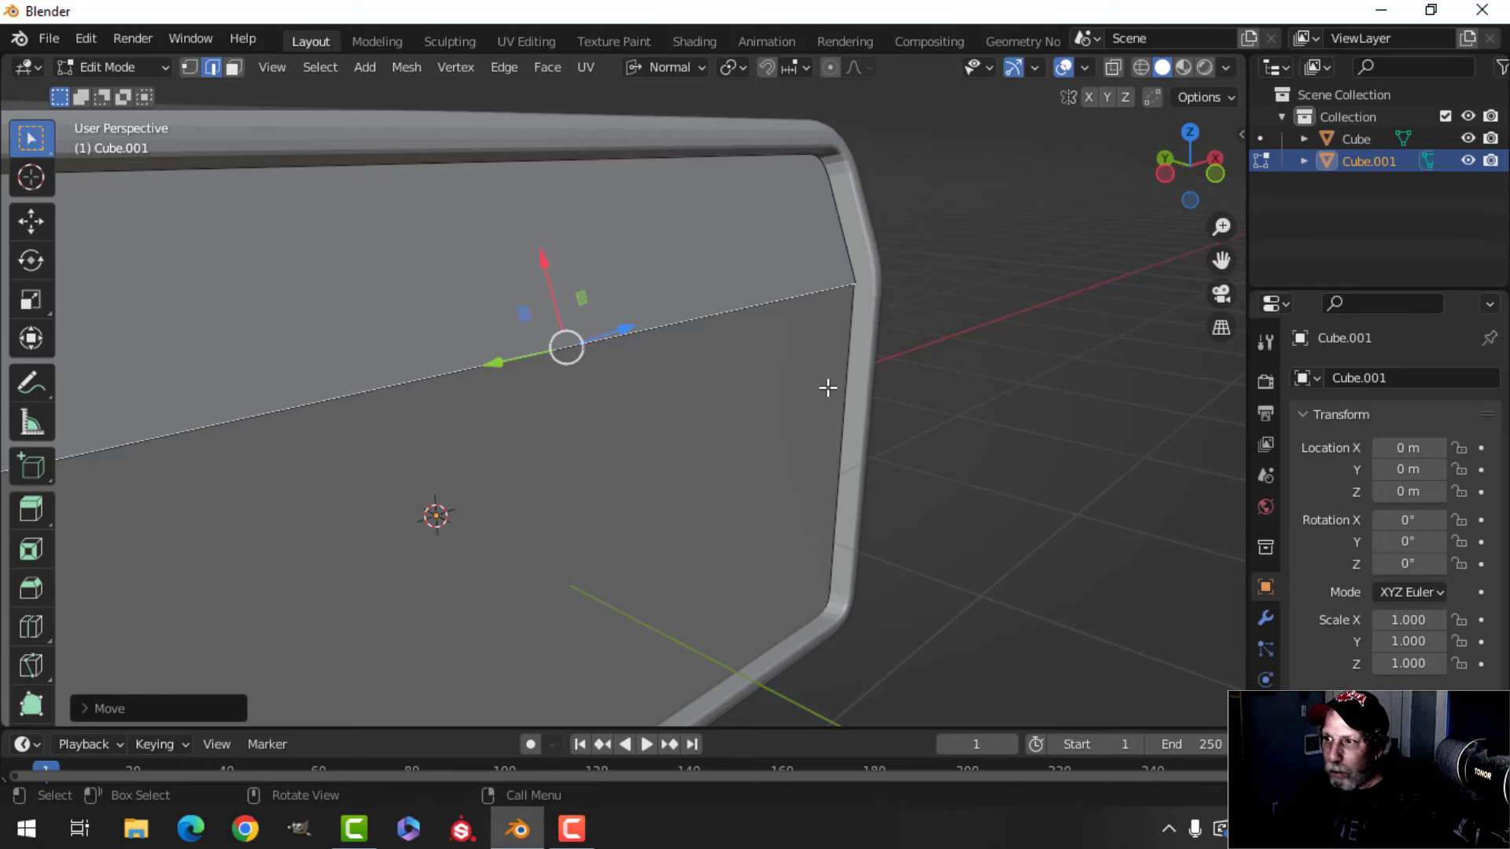
- Select the upper sloped face of the front panel and separate it into its own object
{"action": "key", "text": "a"}
{"action": "scroll", "coordinate": [821, 385], "scroll_direction": "down", "scroll_amount": 3}
{"action": "key", "text": "alt+a"}
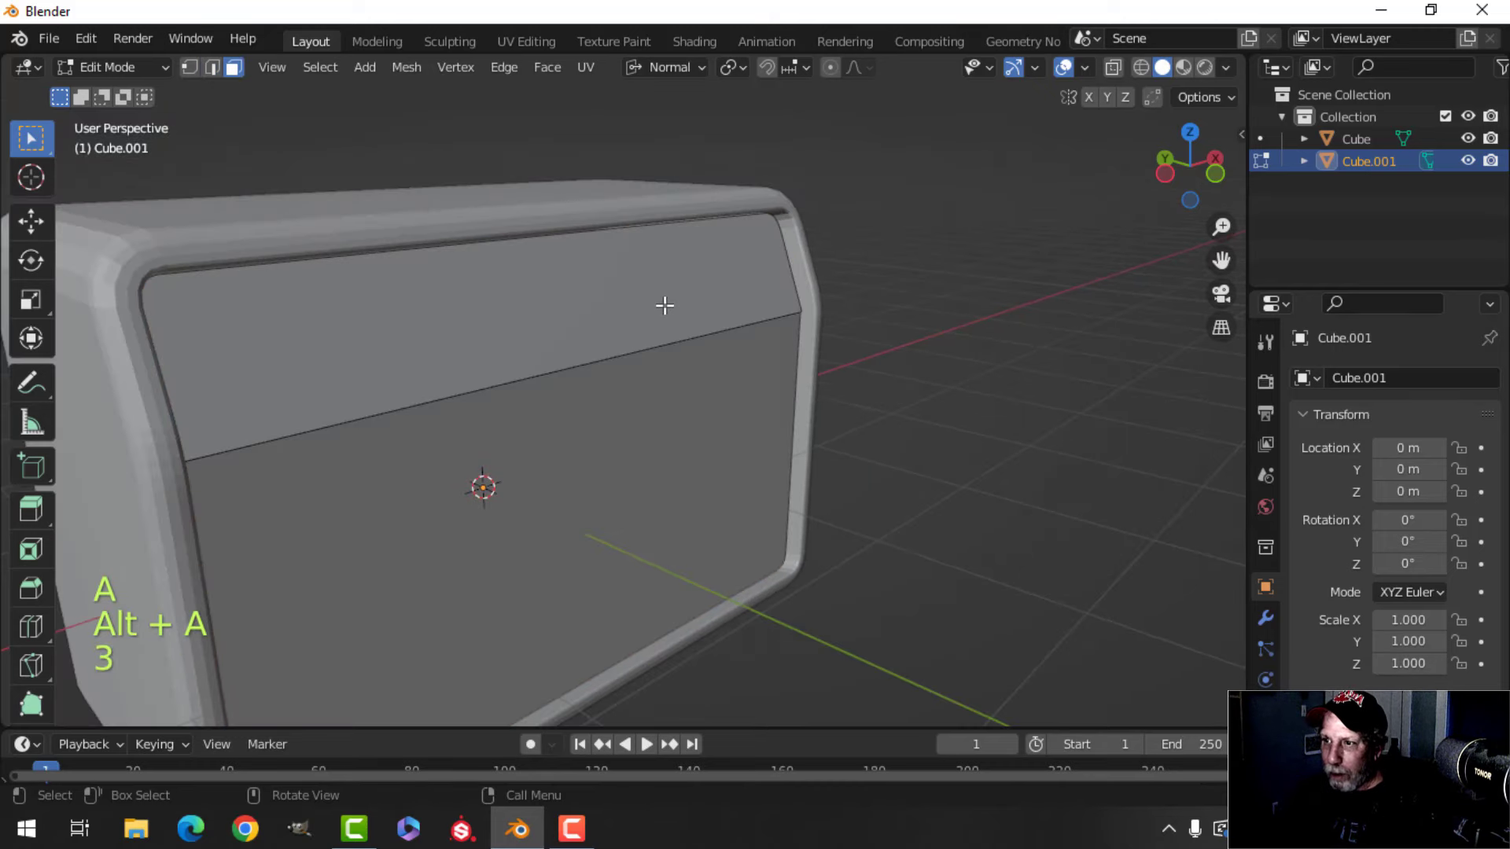
{"action": "left_click", "coordinate": [664, 305]}
{"action": "middle_click_drag", "start_coordinate": [665, 305], "coordinate": [691, 387]}
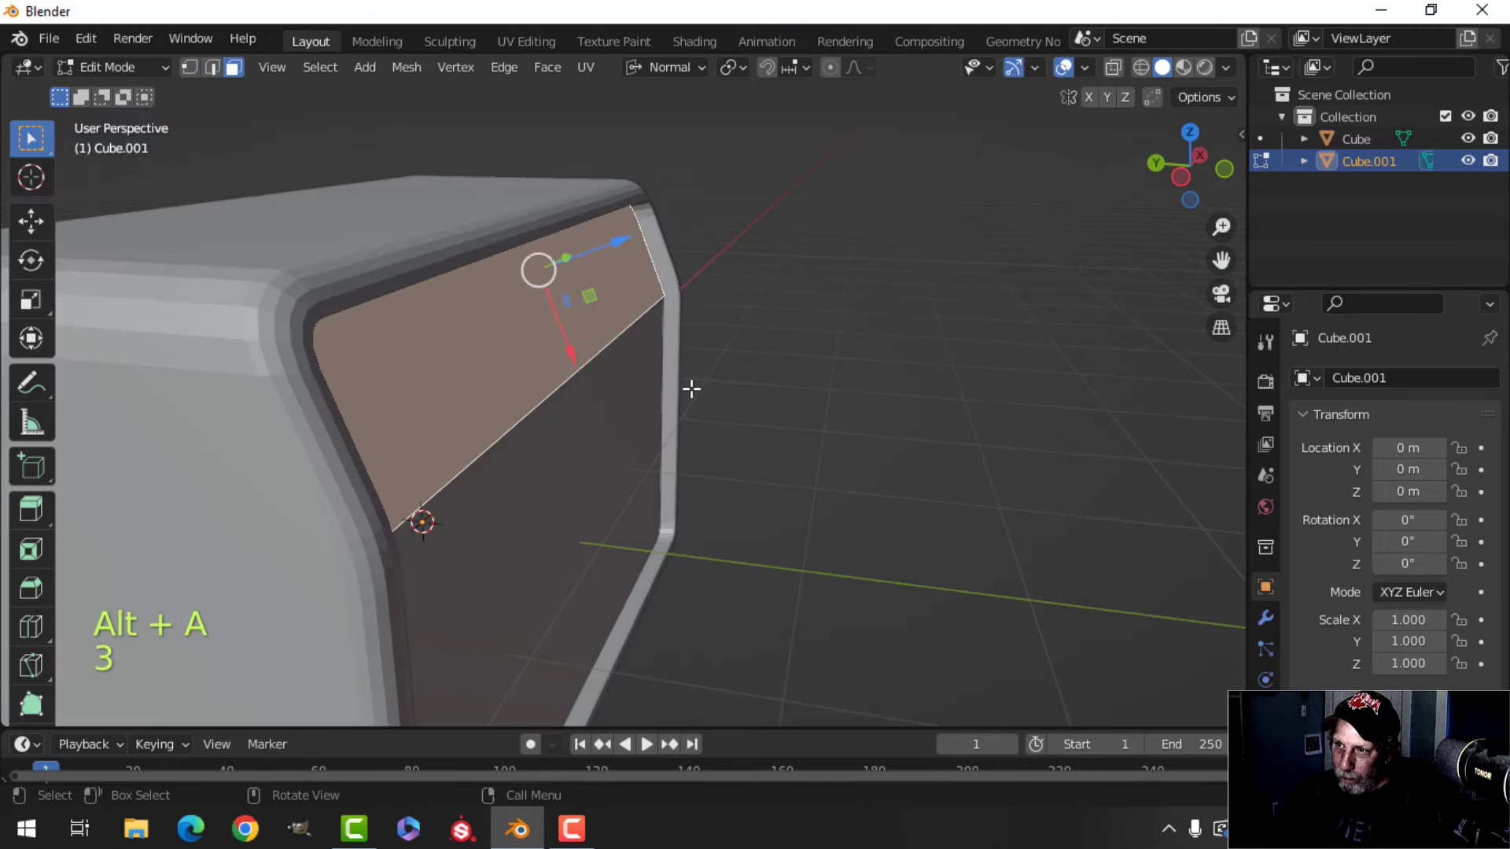
{"action": "key", "text": "p"}
{"action": "left_click", "coordinate": [691, 387]}
{"action": "key", "text": "Tab"}
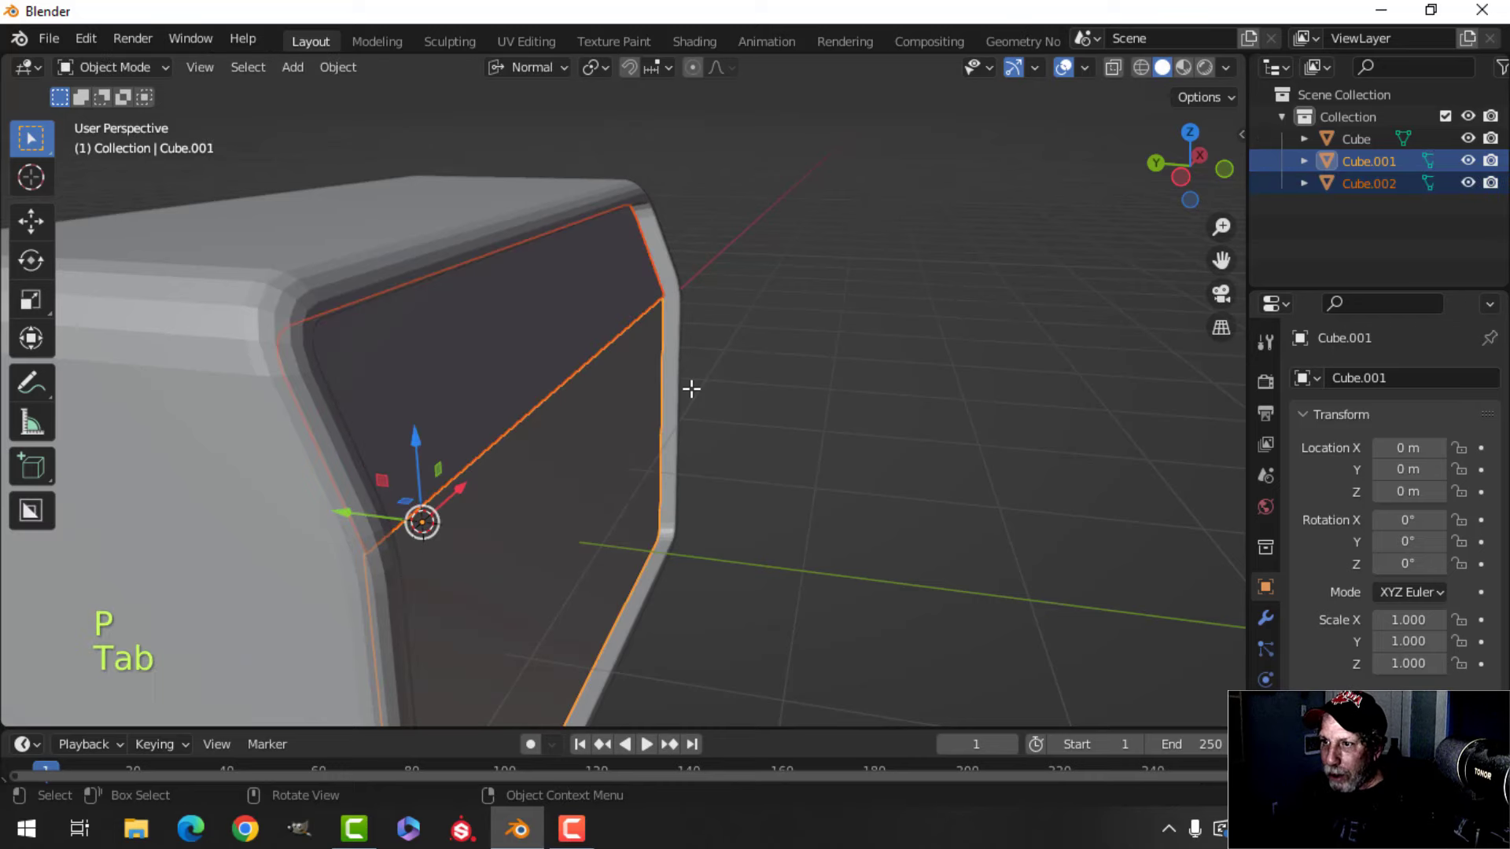
- Extrude the upper panel's entire face a small distance to give it thickness
{"action": "key", "text": "alt+a"}
{"action": "middle_click_drag", "start_coordinate": [720, 410], "coordinate": [647, 297]}
{"action": "left_click", "coordinate": [648, 297]}
{"action": "key", "text": "Tab"}
{"action": "key", "text": "a"}
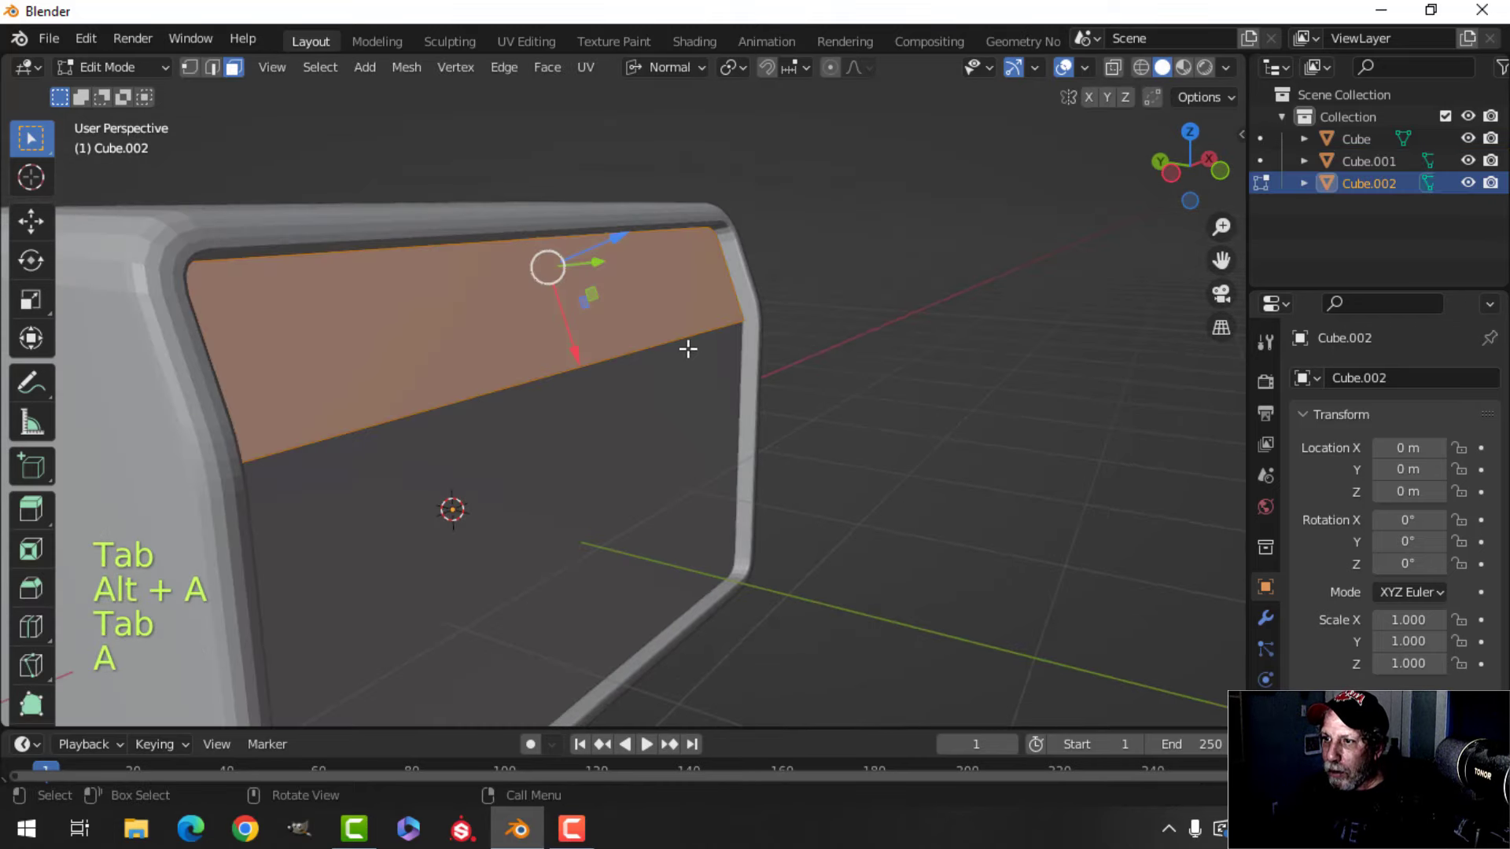
{"action": "middle_click_drag", "start_coordinate": [688, 347], "coordinate": [419, 295], "text": "shift"}
{"action": "key", "text": "e"}
{"action": "left_click", "coordinate": [777, 318]}
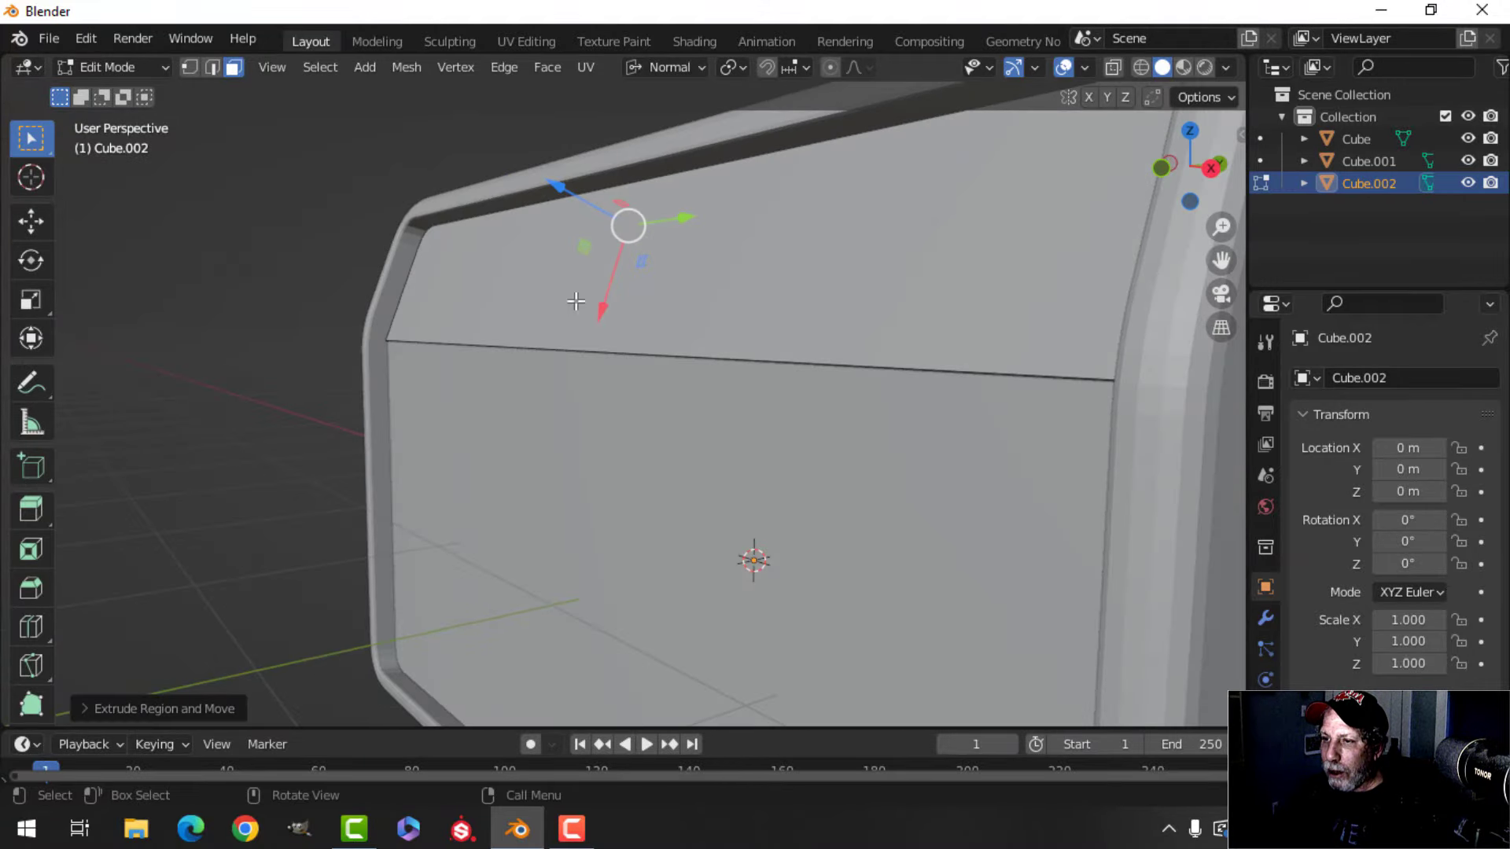
- Isolate the upper panel in local view and delete its rear face
{"action": "key", "text": "z"}
{"action": "key", "text": "Tab"}
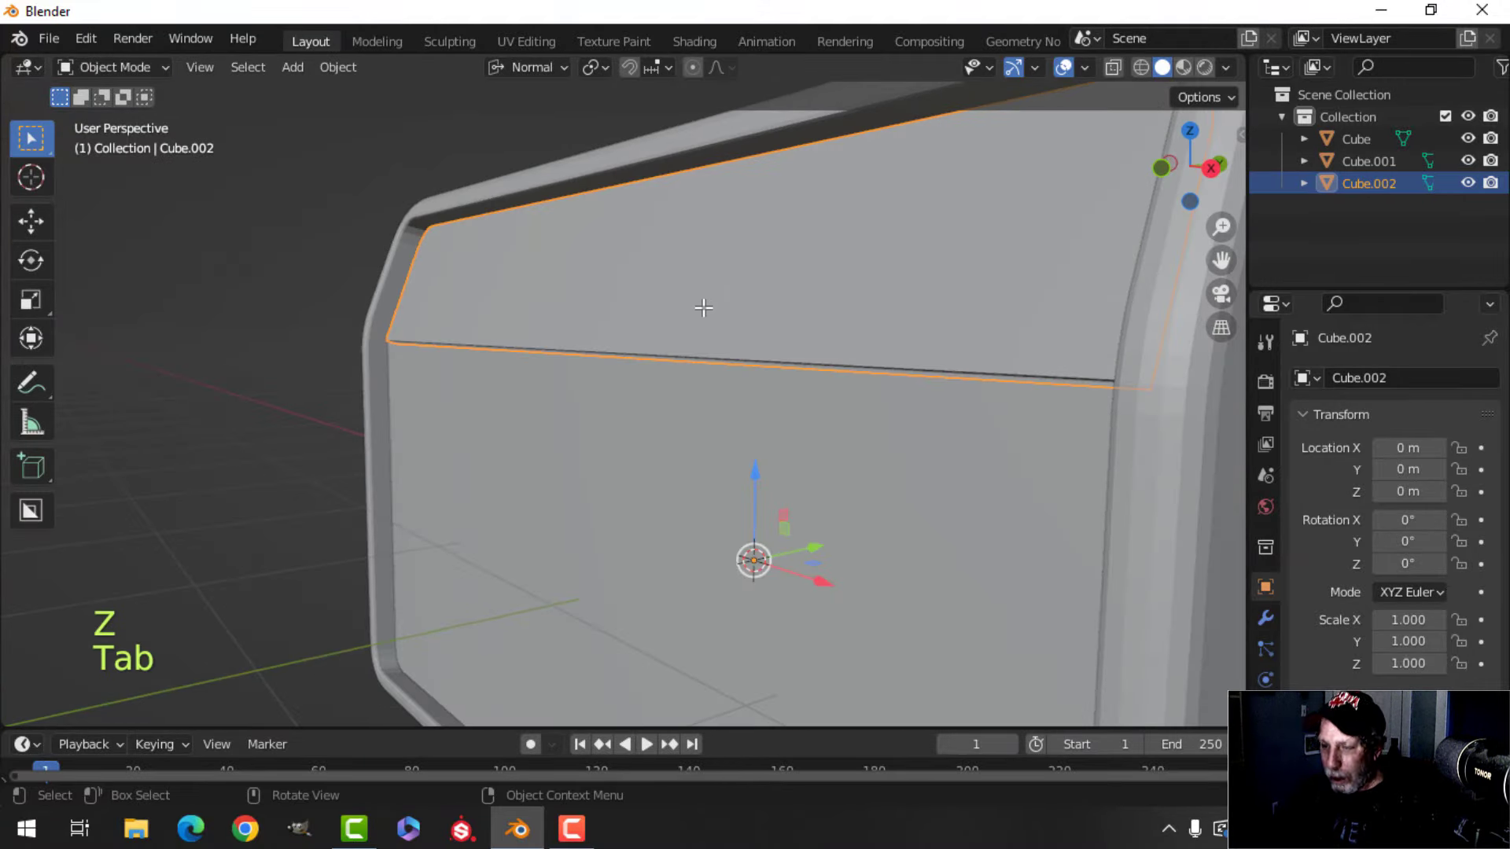
{"action": "key", "text": "KP_Divide"}
{"action": "middle_click_drag", "start_coordinate": [718, 347], "coordinate": [770, 455]}
{"action": "key", "text": "Tab"}
{"action": "key", "text": "alt+a"}
{"action": "key", "text": "3"}
{"action": "left_click", "coordinate": [473, 318]}
{"action": "key", "text": "x"}
{"action": "left_click", "coordinate": [563, 358]}
- Delete the extruded side faces around the upper panel except its bottom strip, and show the whole scene again
{"action": "left_click", "coordinate": [511, 391], "text": "ctrl"}
{"action": "middle_click_drag", "start_coordinate": [577, 311], "coordinate": [677, 324]}
{"action": "key", "text": "x"}
{"action": "left_click", "coordinate": [678, 324]}
{"action": "key", "text": "Tab"}
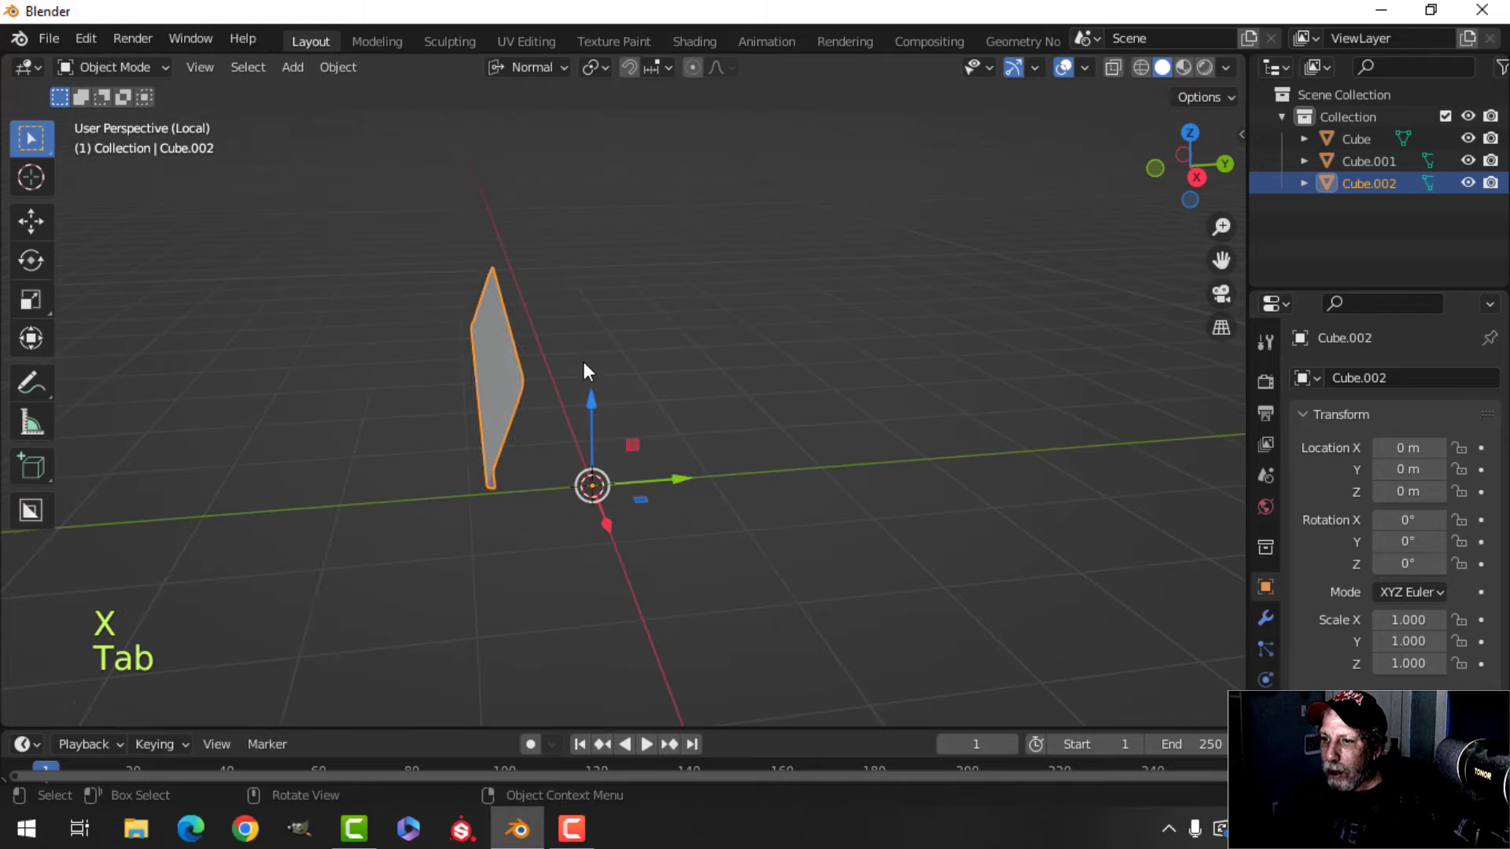
{"action": "key", "text": "slash"}
{"action": "middle_click_drag", "start_coordinate": [582, 360], "coordinate": [691, 380]}
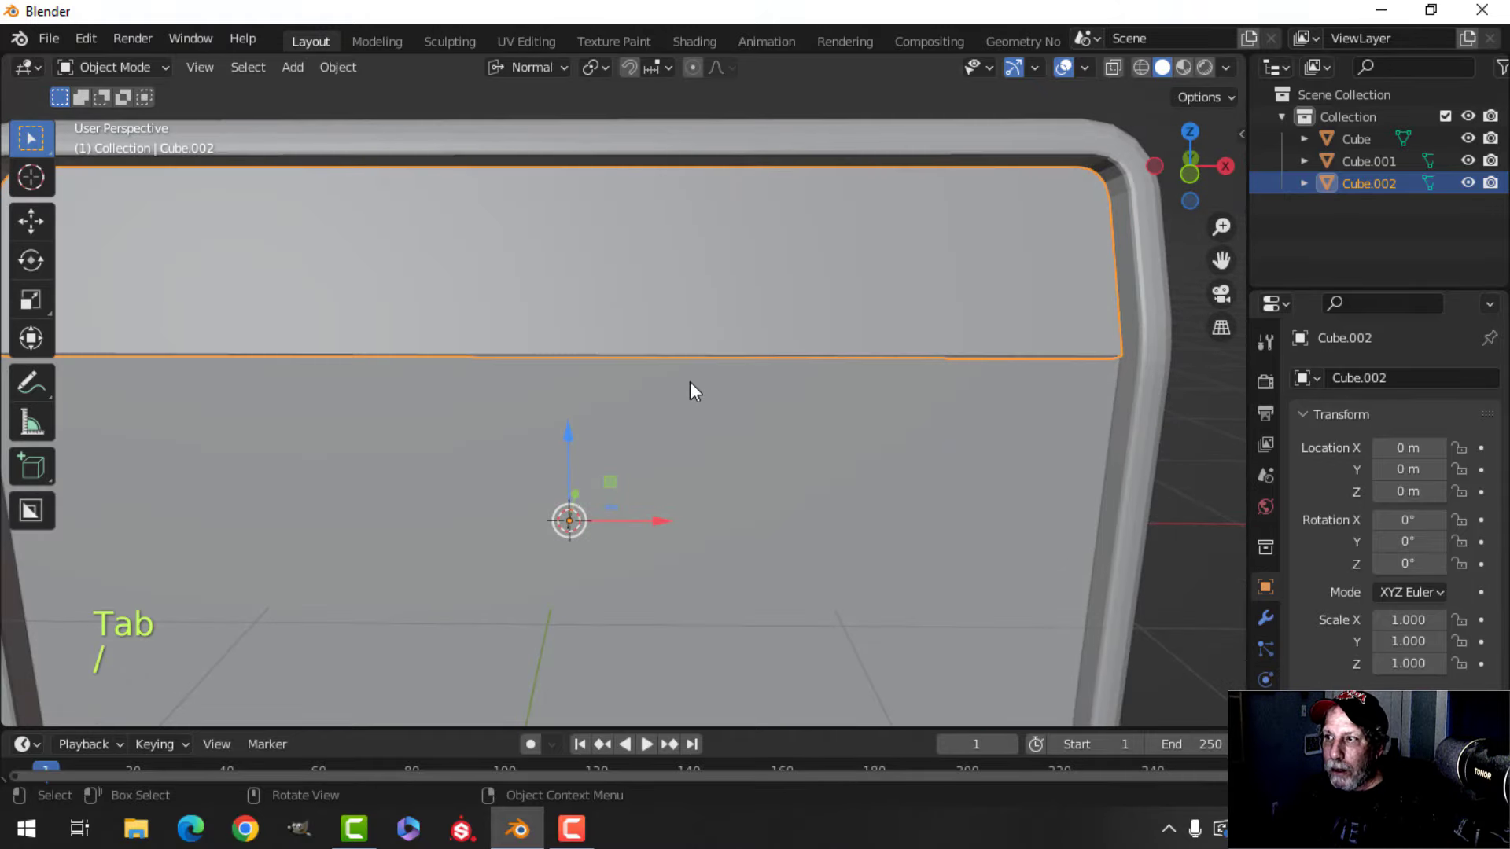
{"action": "scroll", "coordinate": [690, 381], "scroll_direction": "down", "scroll_amount": 1}
{"action": "key", "text": "alt+a"}
{"action": "middle_click_drag", "start_coordinate": [851, 356], "coordinate": [792, 330]}
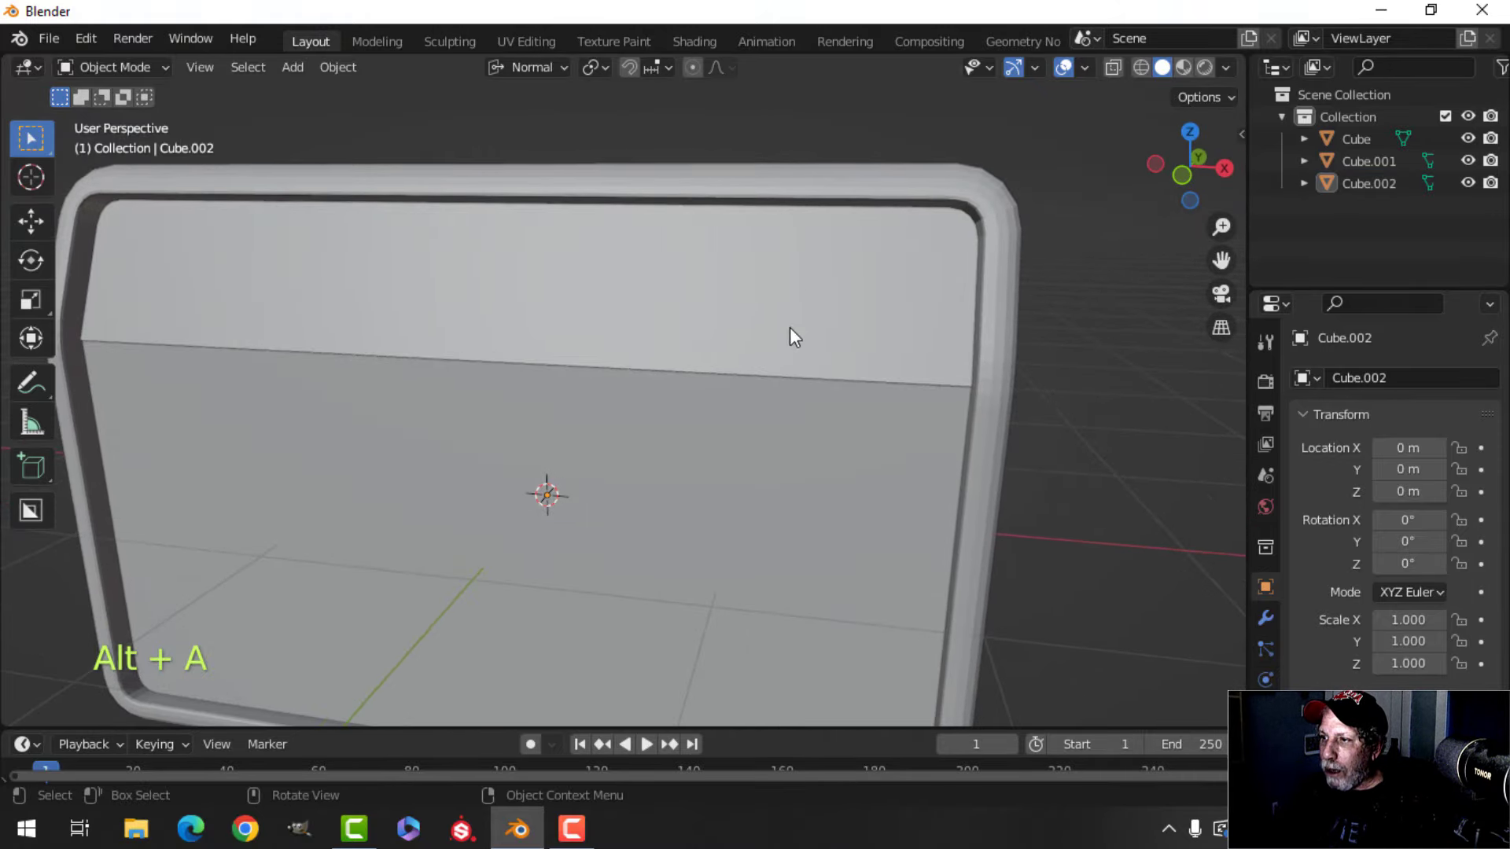
- Select the upper panel and open its mesh for editing at the seam above the lower panel
{"action": "left_click", "coordinate": [735, 297]}
{"action": "middle_click_drag", "start_coordinate": [918, 309], "coordinate": [620, 357]}
{"action": "scroll", "coordinate": [752, 343], "scroll_direction": "up", "scroll_amount": 2}
{"action": "middle_click_drag", "start_coordinate": [620, 357], "coordinate": [713, 321]}
{"action": "scroll", "coordinate": [714, 321], "scroll_direction": "up", "scroll_amount": 2}
{"action": "middle_click_drag", "start_coordinate": [714, 320], "coordinate": [753, 311], "text": "shift"}
{"action": "key", "text": "Tab"}
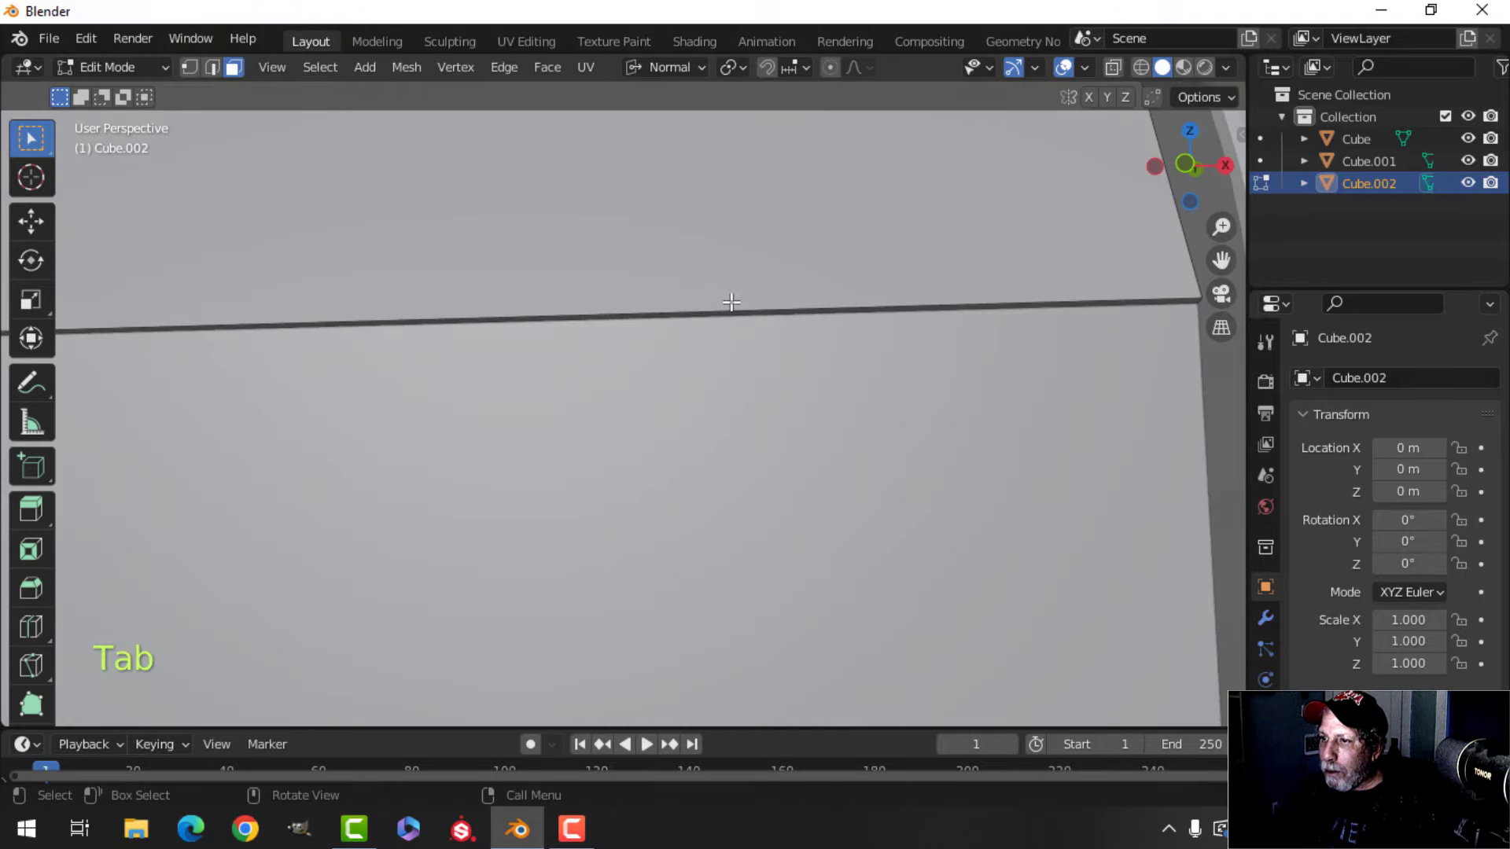
{"action": "left_click", "coordinate": [753, 305]}
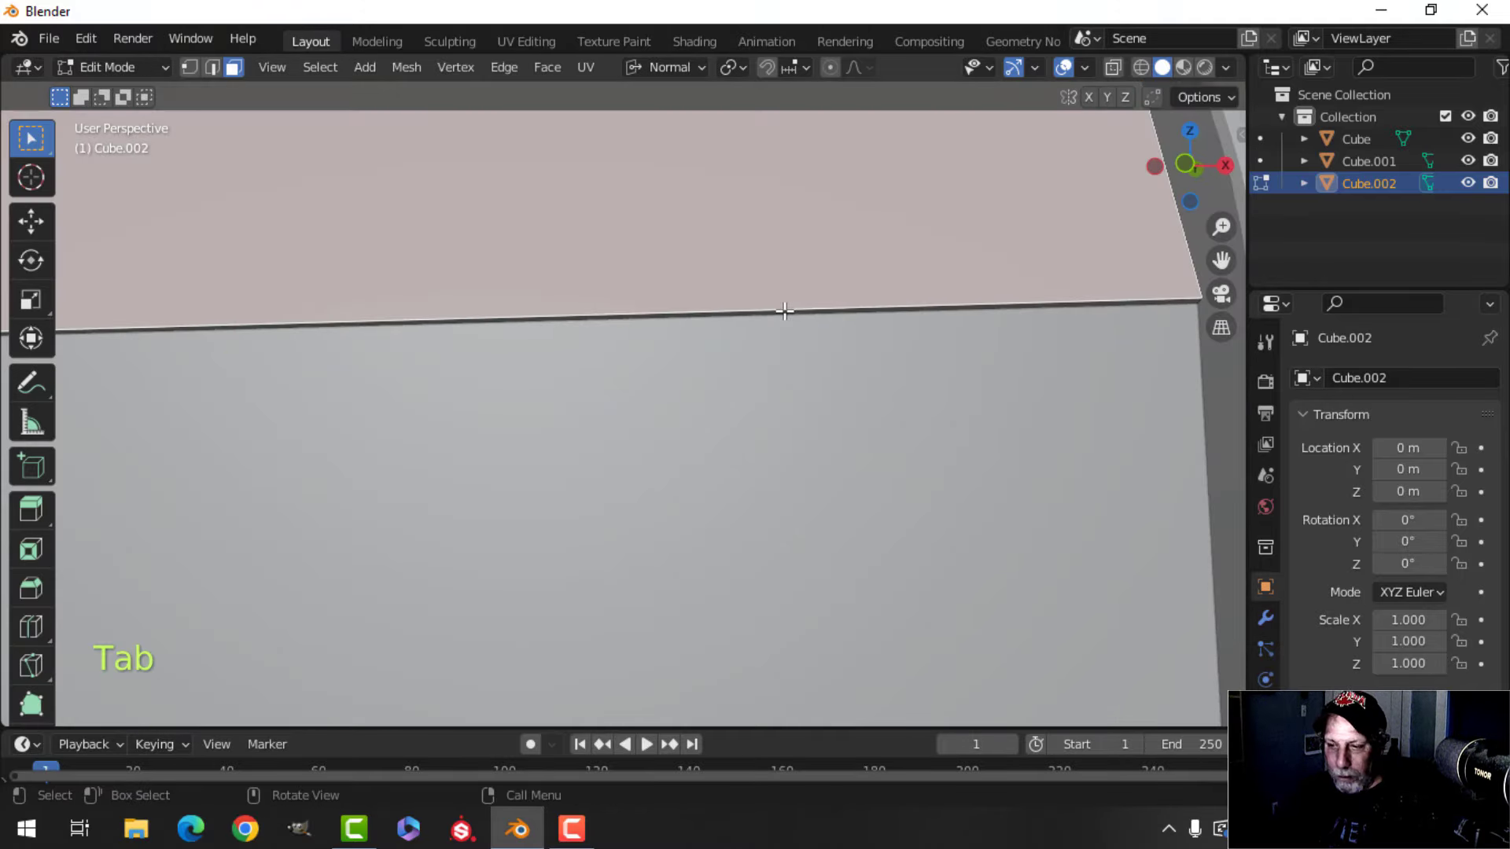
- Isolate the upper panel, slightly bevel the edge between its front face and bottom strip, and return to the full scene
{"action": "middle_click_drag", "start_coordinate": [799, 334], "coordinate": [581, 256]}
{"action": "key", "text": "Tab"}
{"action": "key", "text": "slash"}
{"action": "key", "text": "Tab"}
{"action": "scroll", "coordinate": [637, 231], "scroll_direction": "down", "scroll_amount": 2}
{"action": "mouse_move", "coordinate": [580, 255]}
{"action": "middle_mouse_down"}
{"action": "mouse_move", "coordinate": [570, 230]}
{"action": "mouse_move", "coordinate": [570, 248]}
{"action": "mouse_move", "coordinate": [594, 229]}
{"action": "middle_mouse_up"}
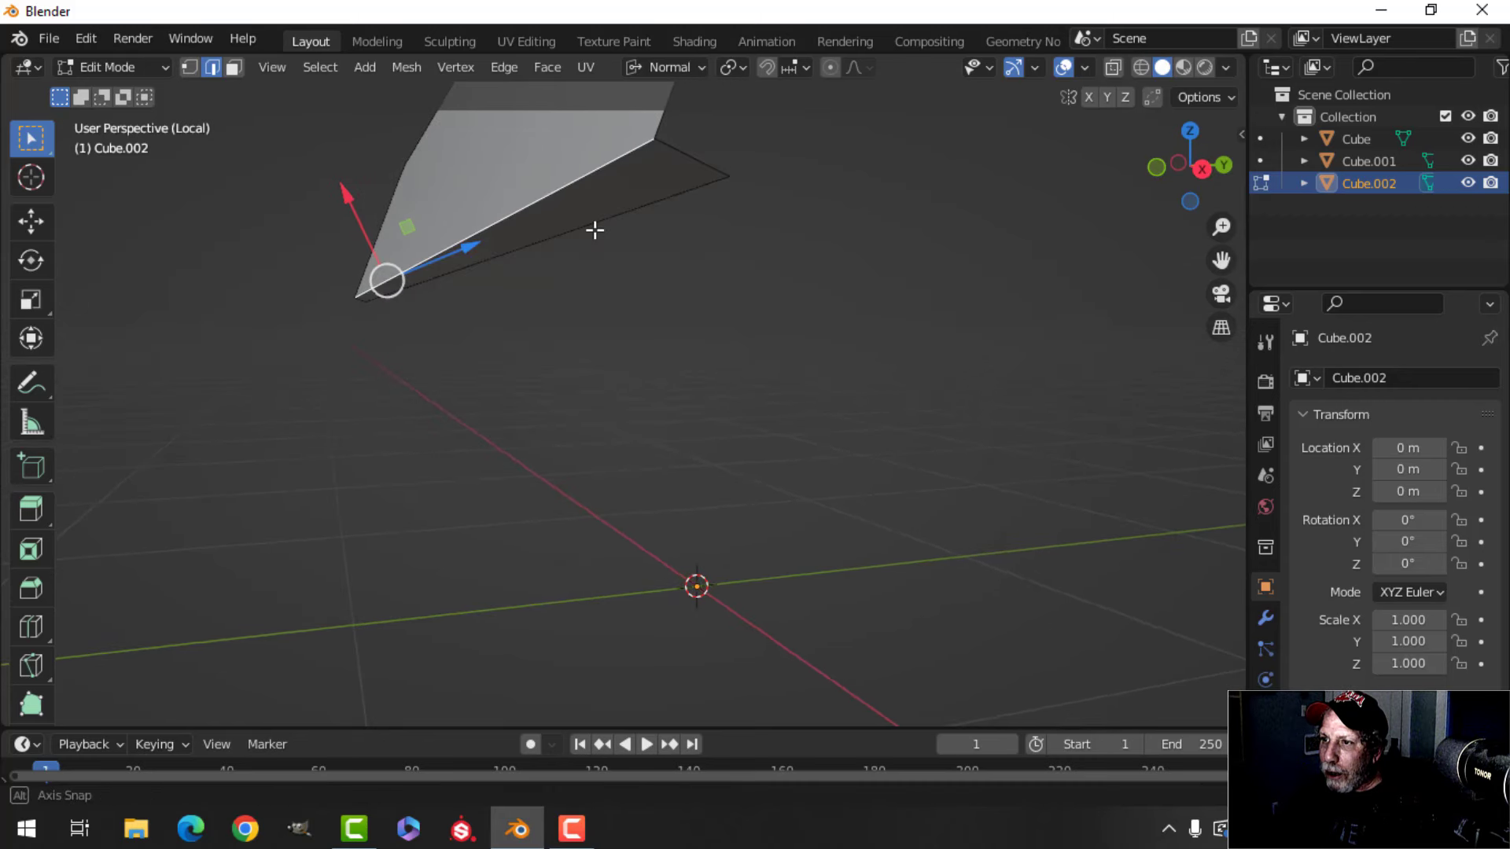
{"action": "left_click", "coordinate": [786, 256]}
{"action": "key", "text": "Tab"}
{"action": "middle_click_drag", "start_coordinate": [667, 289], "coordinate": [747, 308]}
{"action": "scroll", "coordinate": [710, 307], "scroll_direction": "down", "scroll_amount": 3}
{"action": "key", "text": "alt+a"}
{"action": "key", "text": "slash"}
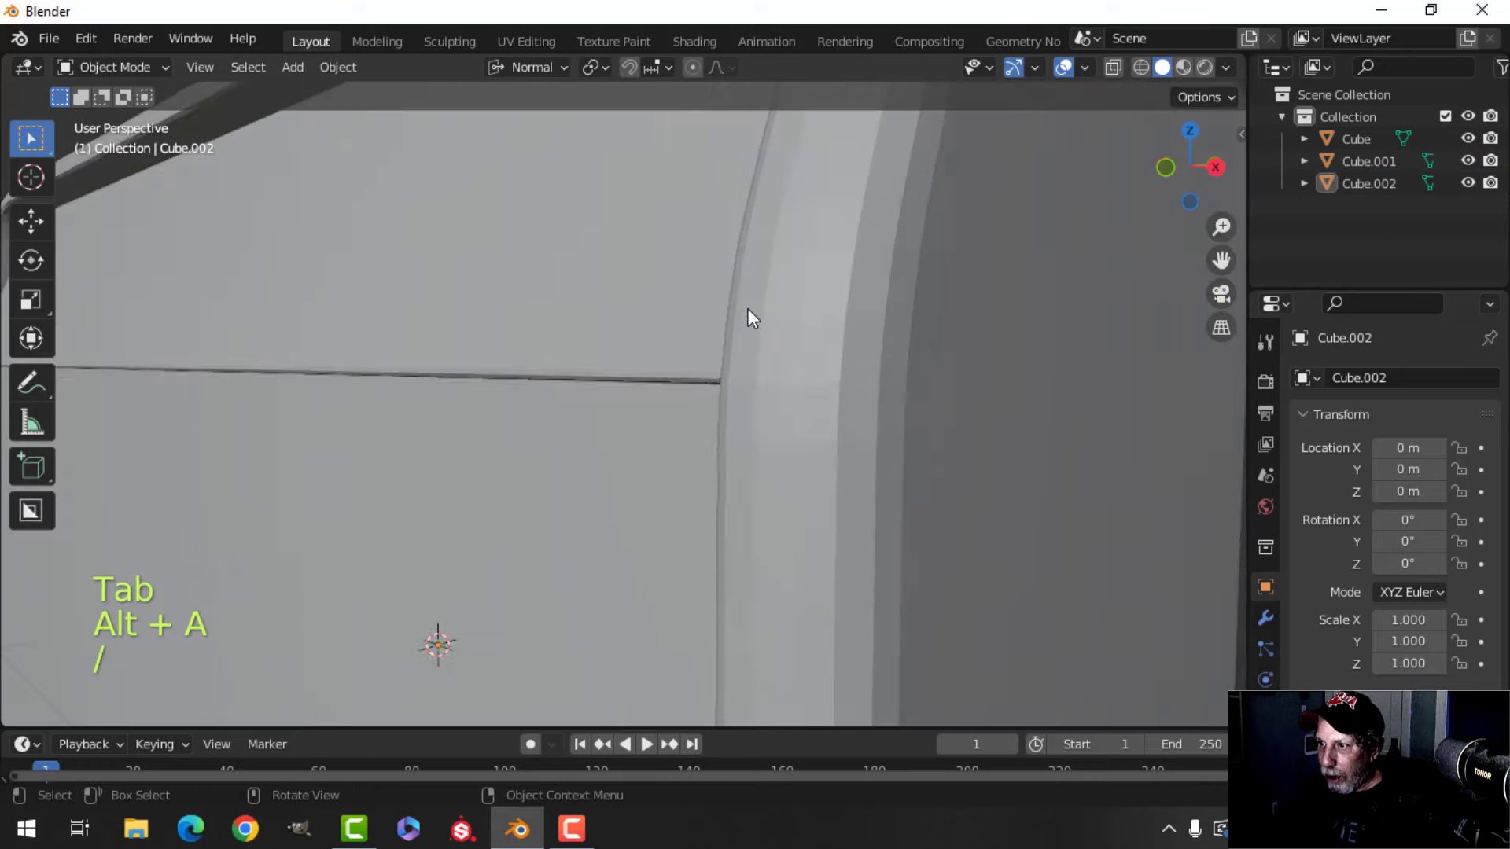
- Select the lower panel's top edge and adjust it slightly at the seam with the upper panel, leaving mesh editing
{"action": "middle_click_drag", "start_coordinate": [650, 327], "coordinate": [533, 357]}
{"action": "left_click", "coordinate": [687, 285]}
{"action": "scroll", "coordinate": [546, 268], "scroll_direction": "up", "scroll_amount": 2}
{"action": "scroll", "coordinate": [614, 374], "scroll_direction": "up", "scroll_amount": 2}
{"action": "key", "text": "Tab"}
{"action": "scroll", "coordinate": [511, 277], "scroll_direction": "down", "scroll_amount": 1}
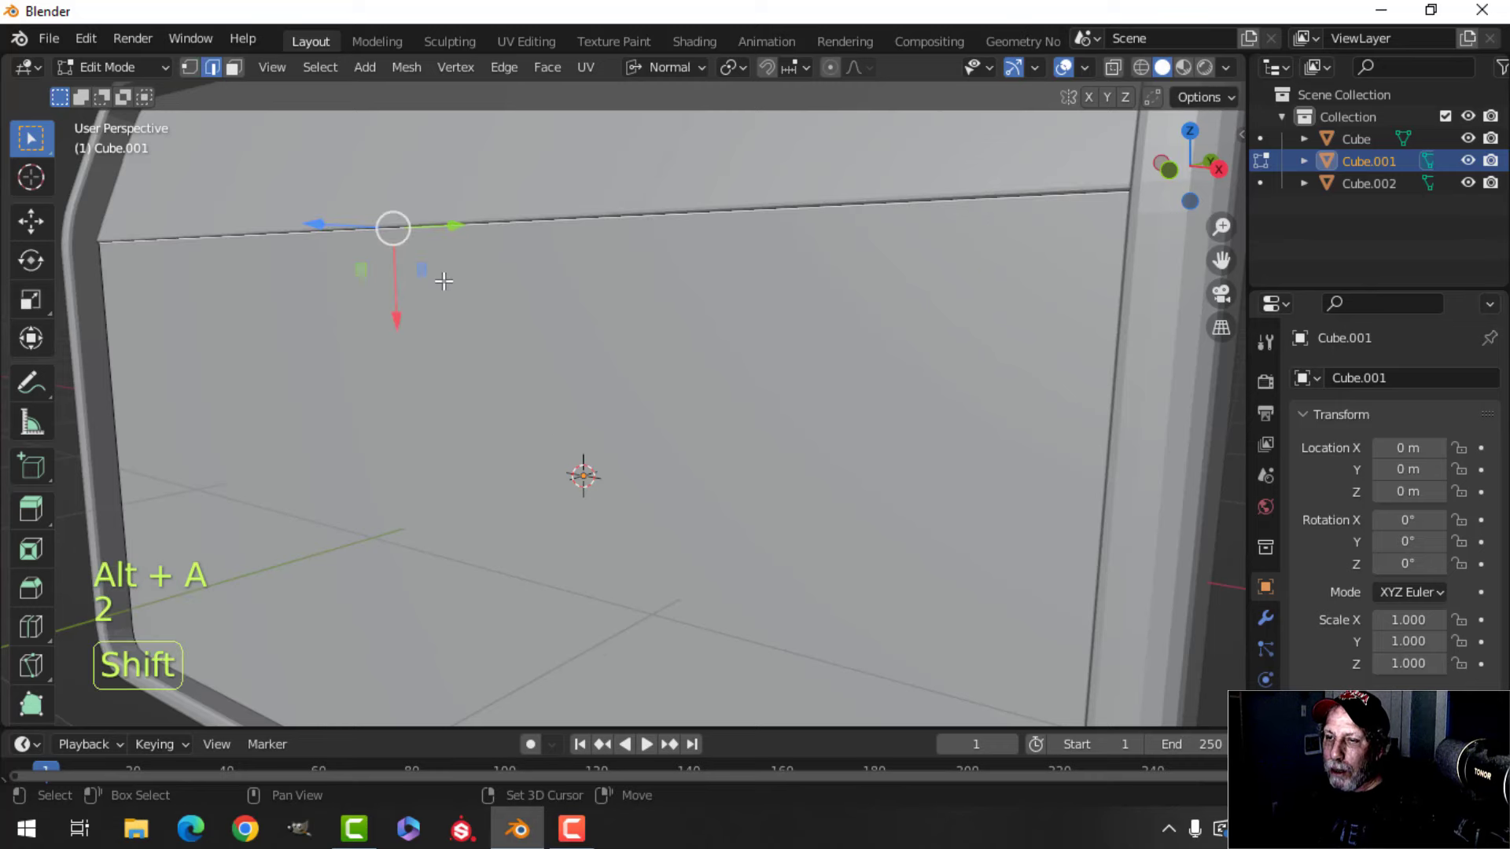
{"action": "middle_click_drag", "start_coordinate": [443, 280], "coordinate": [427, 297]}
{"action": "left_click_drag", "start_coordinate": [428, 338], "coordinate": [616, 333]}
{"action": "key", "text": "Tab"}
{"action": "scroll", "coordinate": [616, 338], "scroll_direction": "down", "scroll_amount": 5}
{"action": "key", "text": "alt+a"}
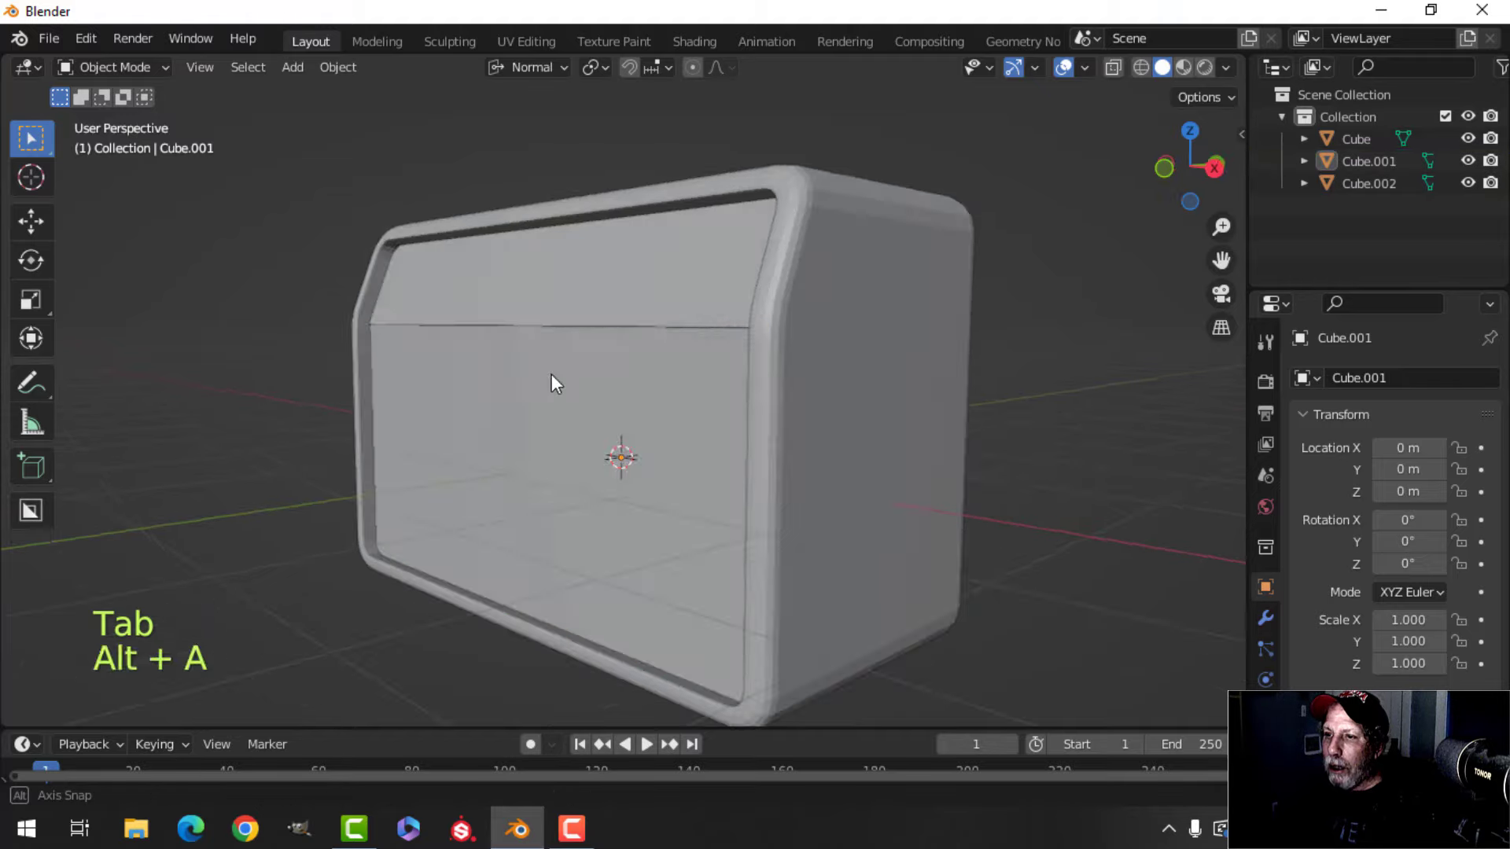
{"action": "scroll", "coordinate": [760, 369], "scroll_direction": "up", "scroll_amount": 5}
{"action": "middle_click_drag", "start_coordinate": [760, 379], "coordinate": [667, 315]}
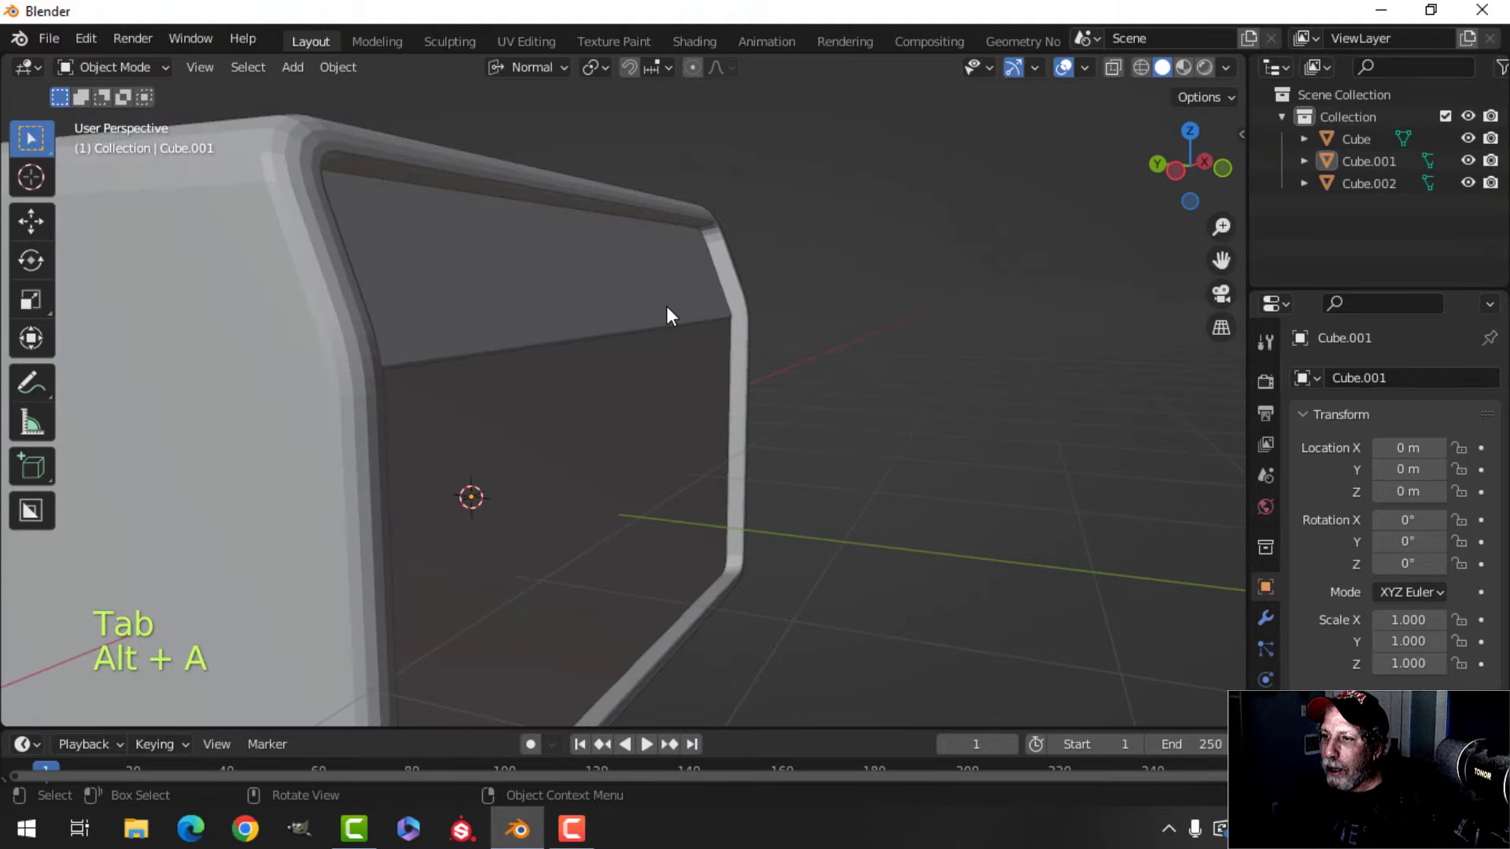
- Select both front panels, move them together along Y to -0.032 m, and clear the selection
{"action": "left_click", "coordinate": [671, 381], "text": "shift"}
{"action": "scroll", "coordinate": [799, 399], "scroll_direction": "down", "scroll_amount": 4}
{"action": "middle_click_drag", "start_coordinate": [800, 393], "coordinate": [805, 311], "text": "shift"}
{"action": "middle_click_drag", "start_coordinate": [723, 343], "coordinate": [884, 380]}
{"action": "scroll", "coordinate": [779, 359], "scroll_direction": "up", "scroll_amount": 4}
{"action": "middle_click_drag", "start_coordinate": [571, 400], "coordinate": [695, 437]}
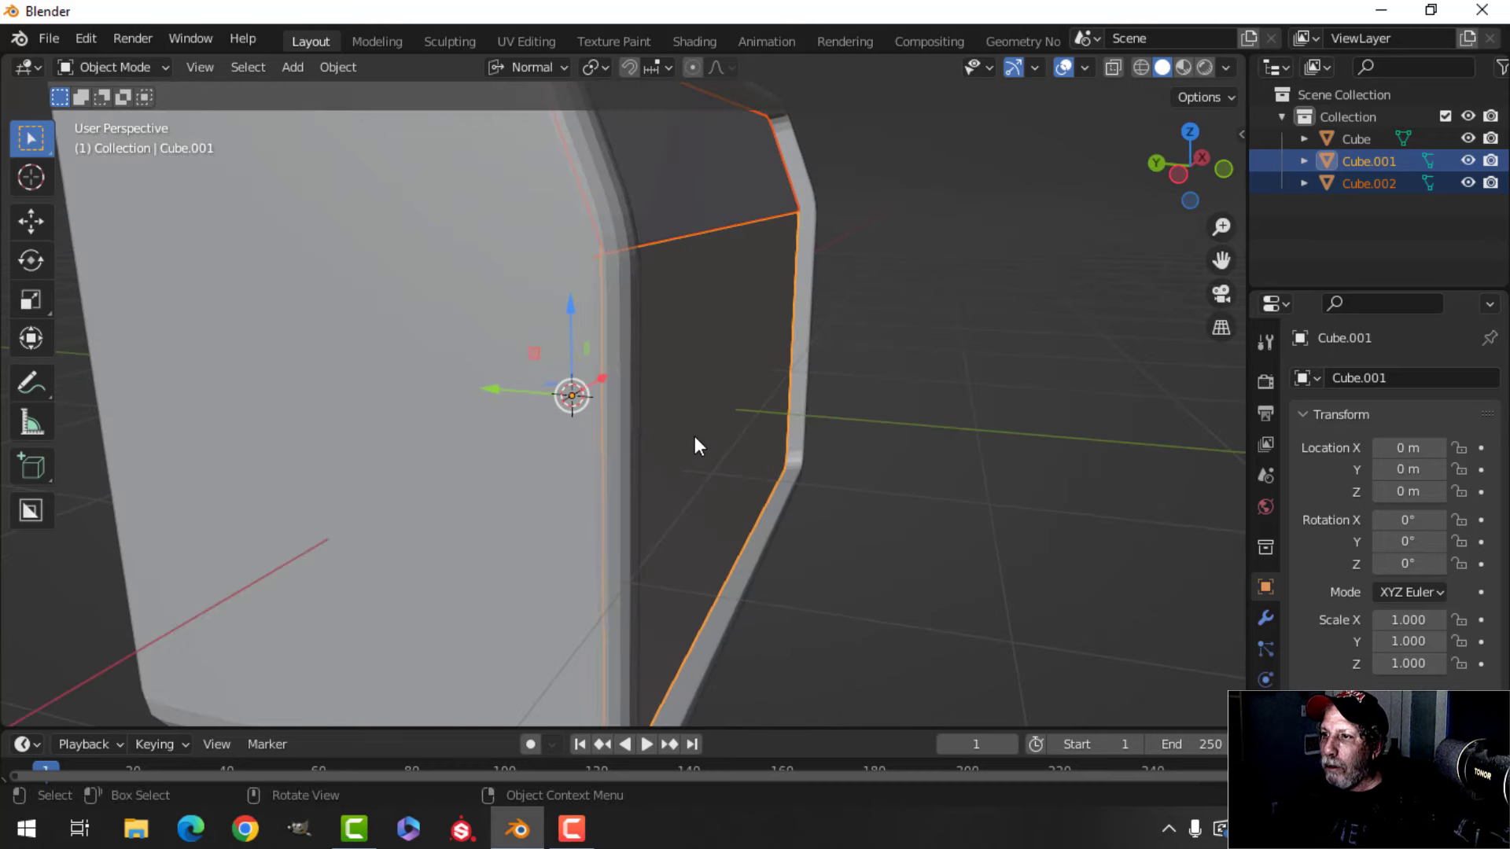
{"action": "left_click_drag", "start_coordinate": [498, 393], "coordinate": [498, 391]}
{"action": "key", "text": "alt+a"}
- Scale the geometry of both front panels slightly wider along the normal Y axis, leaving mesh editing
{"action": "middle_click_drag", "start_coordinate": [866, 366], "coordinate": [814, 389]}
{"action": "scroll", "coordinate": [651, 361], "scroll_direction": "down", "scroll_amount": 3}
{"action": "scroll", "coordinate": [579, 354], "scroll_direction": "up", "scroll_amount": 3}
{"action": "left_click", "coordinate": [859, 233]}
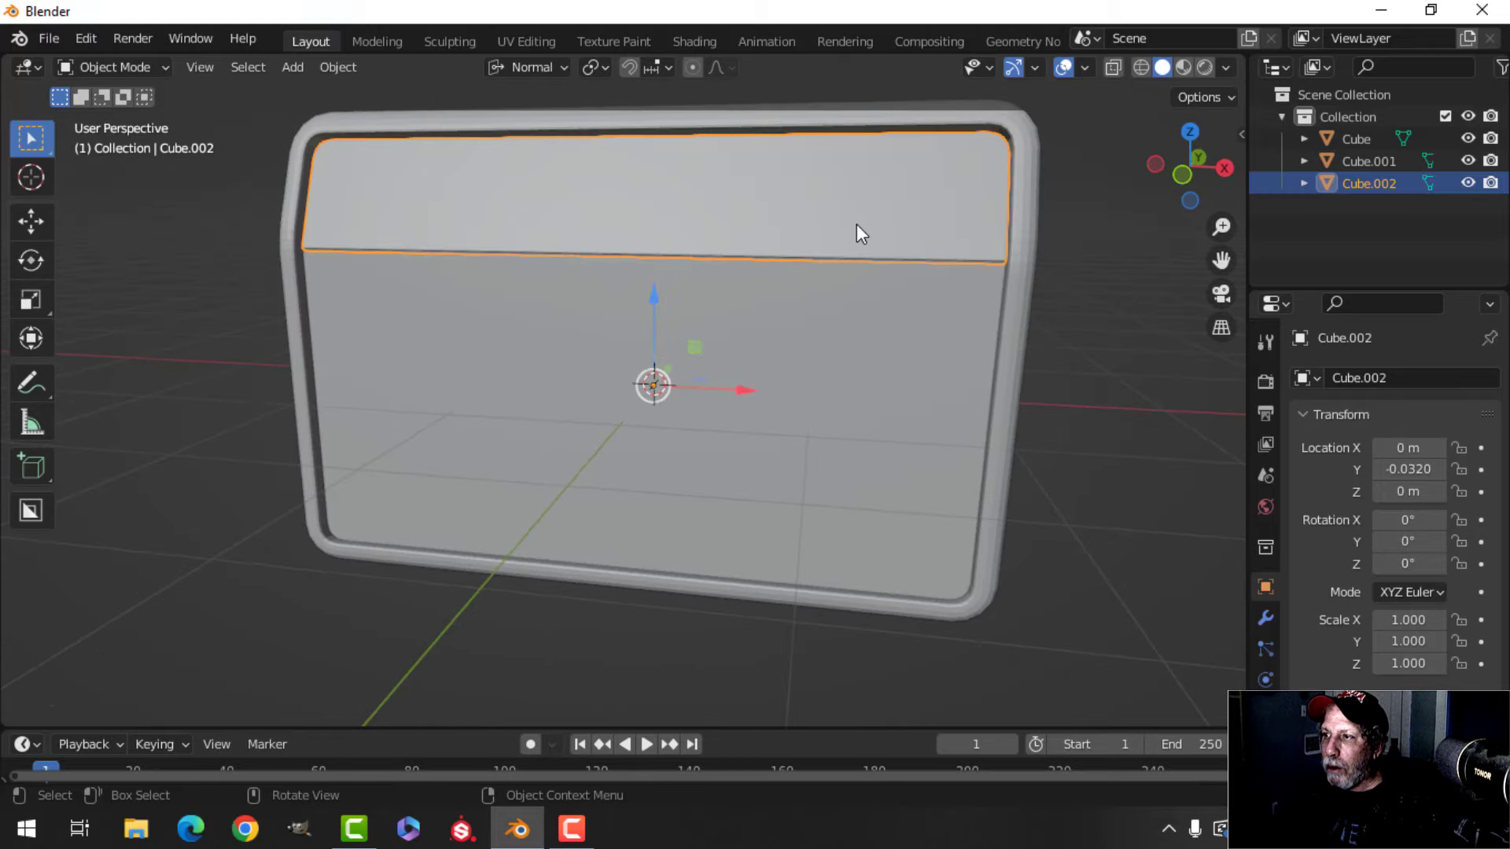
{"action": "left_click", "coordinate": [753, 357], "text": "shift"}
{"action": "key", "text": "Tab"}
{"action": "key", "text": "a"}
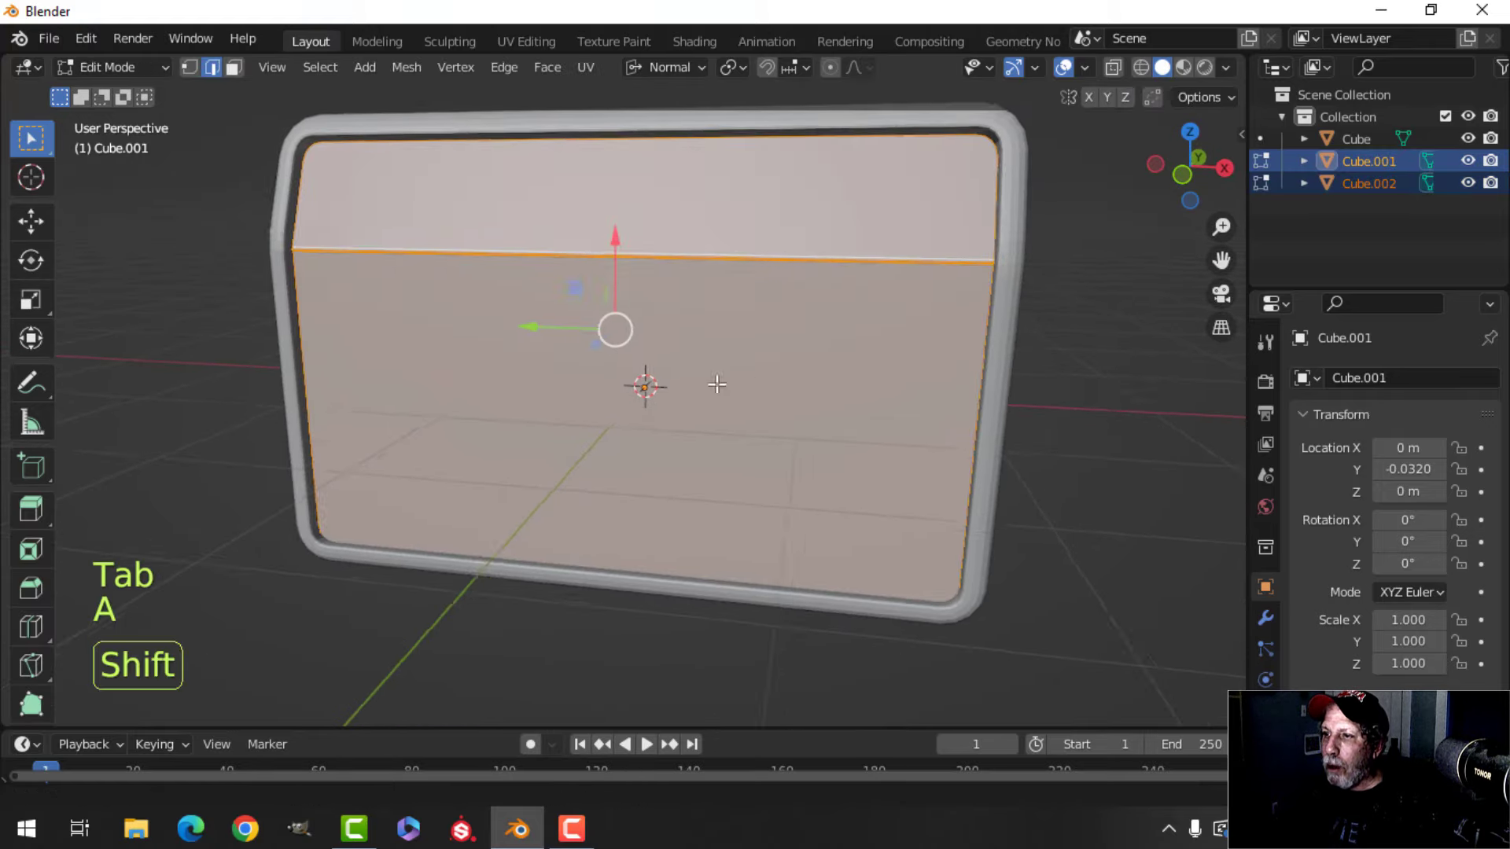
{"action": "middle_click_drag", "start_coordinate": [846, 357], "coordinate": [734, 381], "text": "shift"}
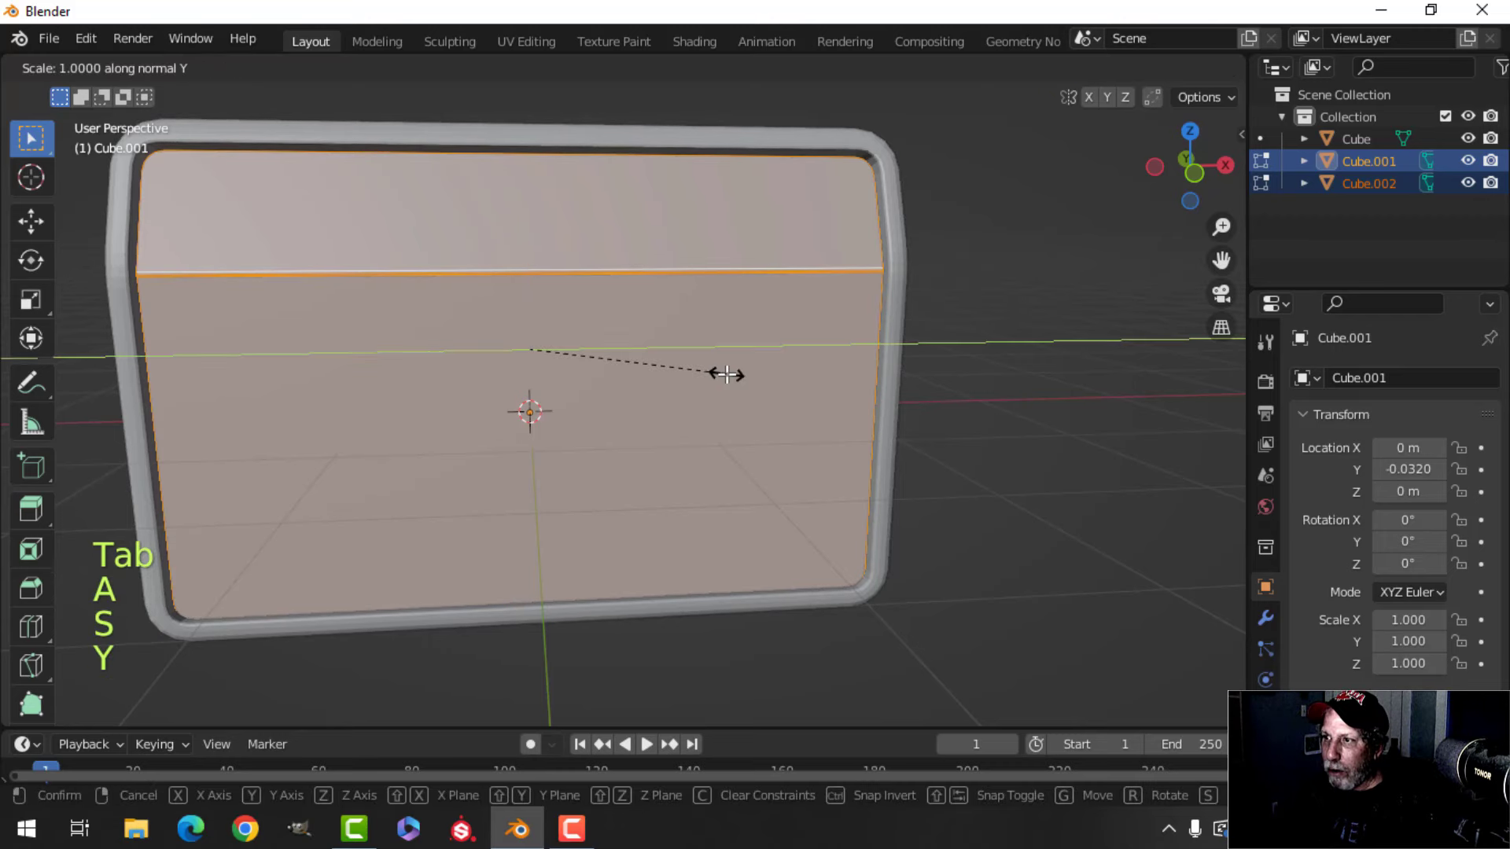
{"action": "left_click", "coordinate": [751, 377]}
{"action": "key", "text": "Tab"}
{"action": "scroll", "coordinate": [829, 369], "scroll_direction": "down", "scroll_amount": 4}
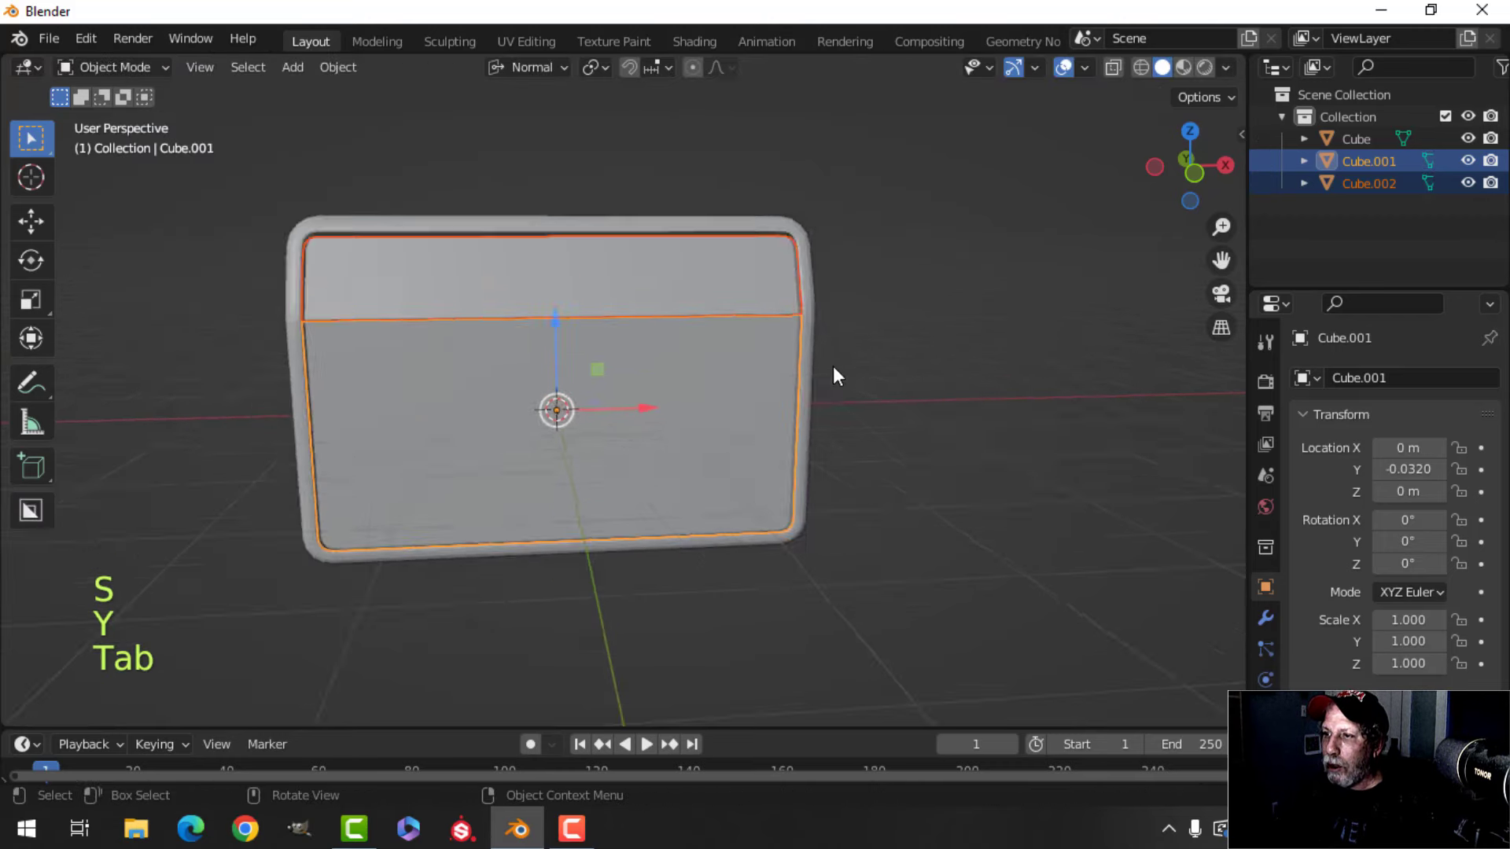
- Clear the panel selection and apply smooth shading to the main body
{"action": "key", "text": "a"}
{"action": "key", "text": "alt+a"}
{"action": "mouse_move", "coordinate": [810, 373]}
{"action": "middle_mouse_down"}
{"action": "mouse_move", "coordinate": [636, 391]}
{"action": "mouse_move", "coordinate": [771, 362]}
{"action": "mouse_move", "coordinate": [689, 369]}
{"action": "mouse_move", "coordinate": [799, 339]}
{"action": "mouse_move", "coordinate": [639, 400]}
{"action": "mouse_move", "coordinate": [865, 306]}
{"action": "middle_mouse_up"}
{"action": "left_click", "coordinate": [722, 288]}
{"action": "right_click", "coordinate": [723, 287]}
{"action": "left_click", "coordinate": [724, 289]}
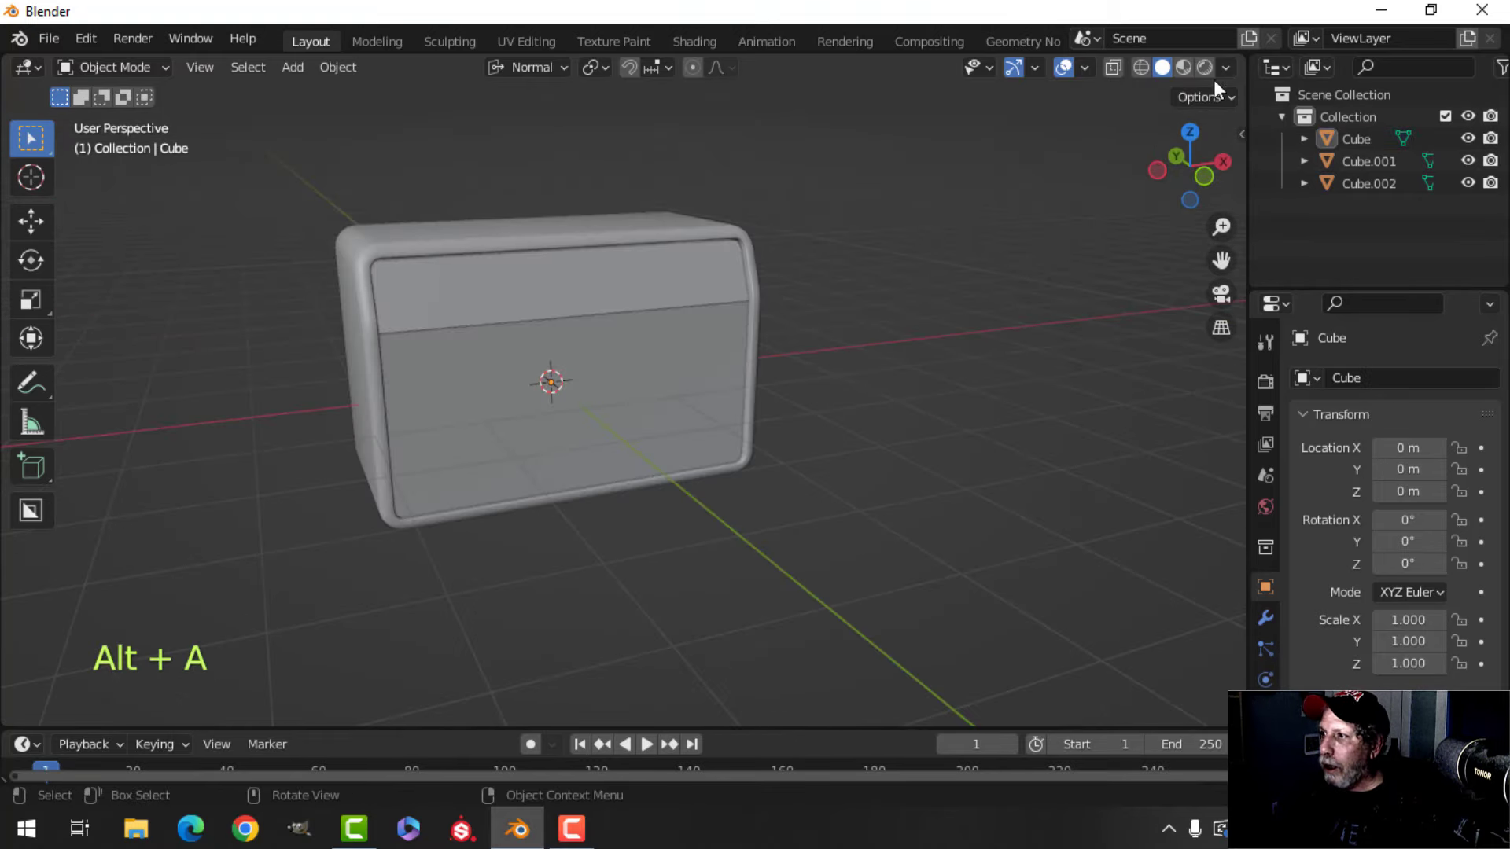
- Turn on Cavity in the viewport shading options and inspect the panel seam and rim
{"action": "left_click", "coordinate": [1224, 66]}
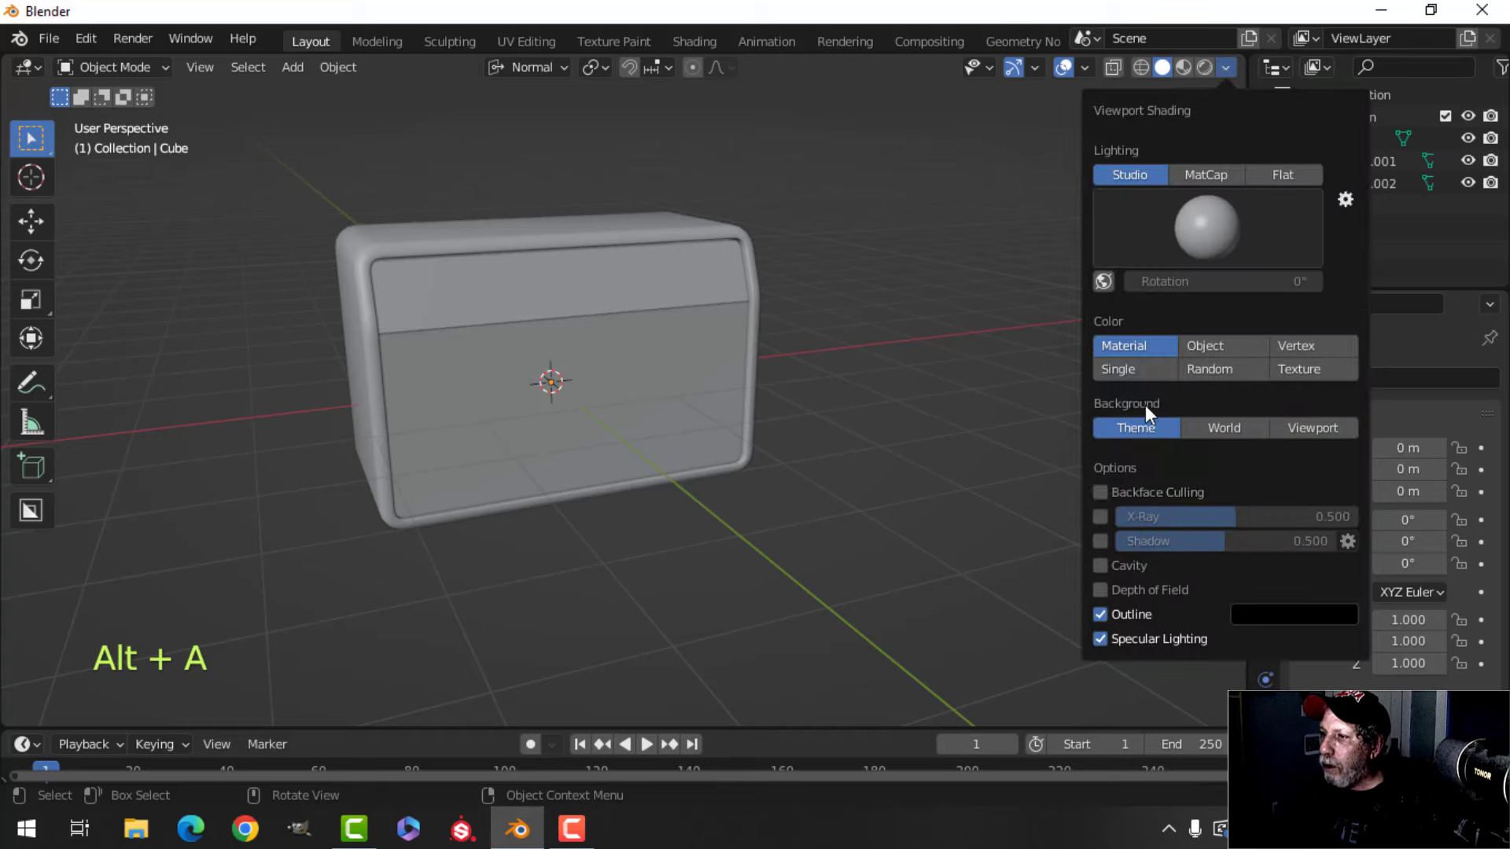
{"action": "left_click", "coordinate": [1099, 566]}
{"action": "mouse_move", "coordinate": [582, 361]}
{"action": "middle_mouse_down", "text": "shift"}
{"action": "mouse_move", "coordinate": [761, 337]}
{"action": "mouse_move", "coordinate": [651, 335]}
{"action": "mouse_move", "coordinate": [607, 209]}
{"action": "mouse_move", "coordinate": [512, 280]}
{"action": "mouse_move", "coordinate": [590, 257]}
{"action": "mouse_move", "coordinate": [625, 315]}
{"action": "middle_mouse_up", "text": "shift"}
{"action": "scroll", "coordinate": [616, 250], "scroll_direction": "up", "scroll_amount": 5}
{"action": "middle_click_drag", "start_coordinate": [626, 314], "coordinate": [738, 286]}
{"action": "scroll", "coordinate": [683, 362], "scroll_direction": "down", "scroll_amount": 4}
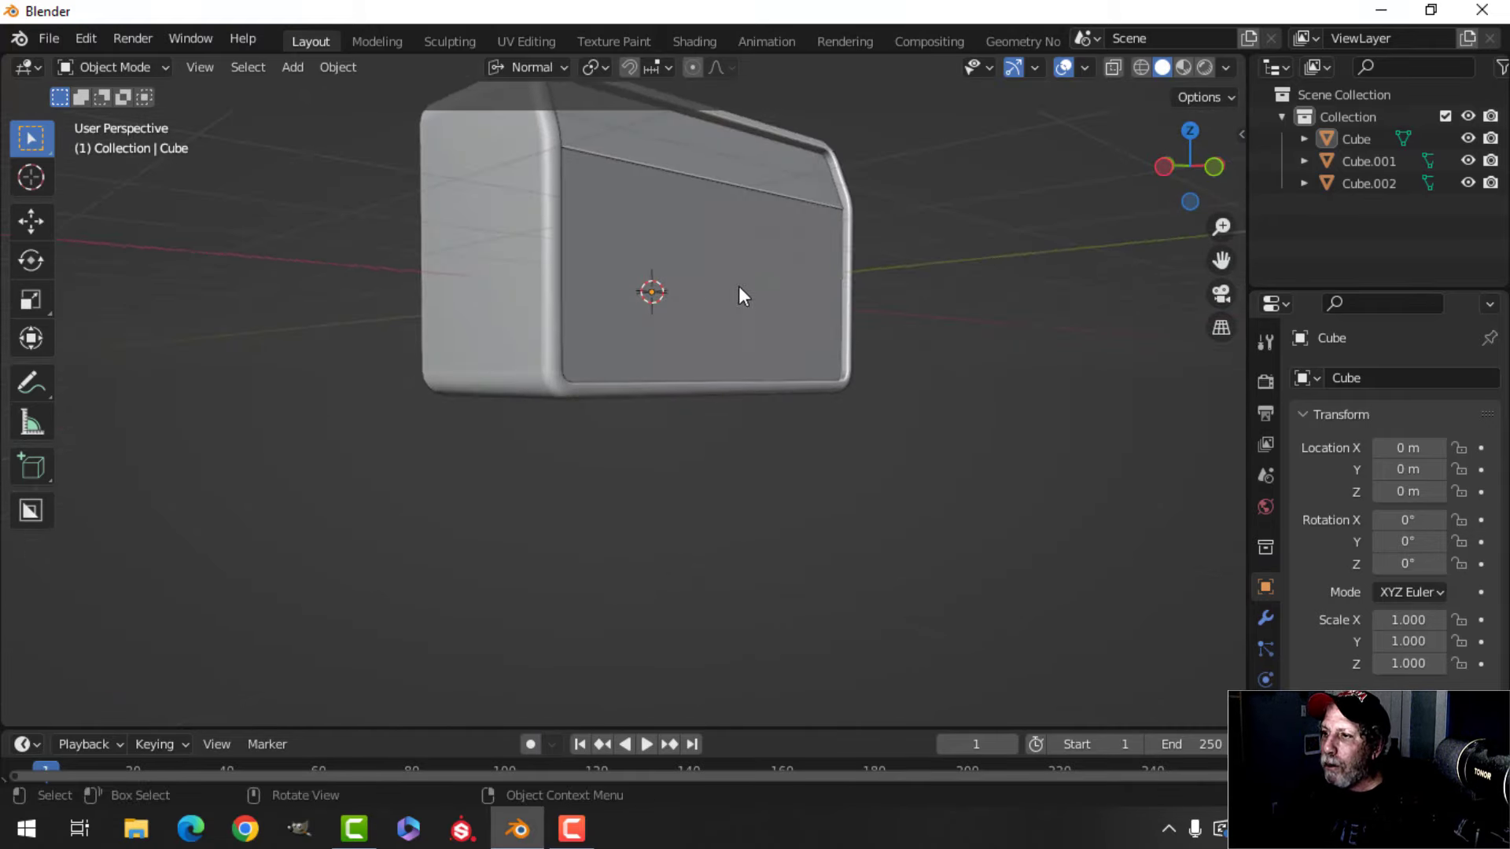
- Turn on the Face Orientation overlay and check the normals of the body and front panels
{"action": "left_click", "coordinate": [1083, 69]}
{"action": "left_click", "coordinate": [997, 472]}
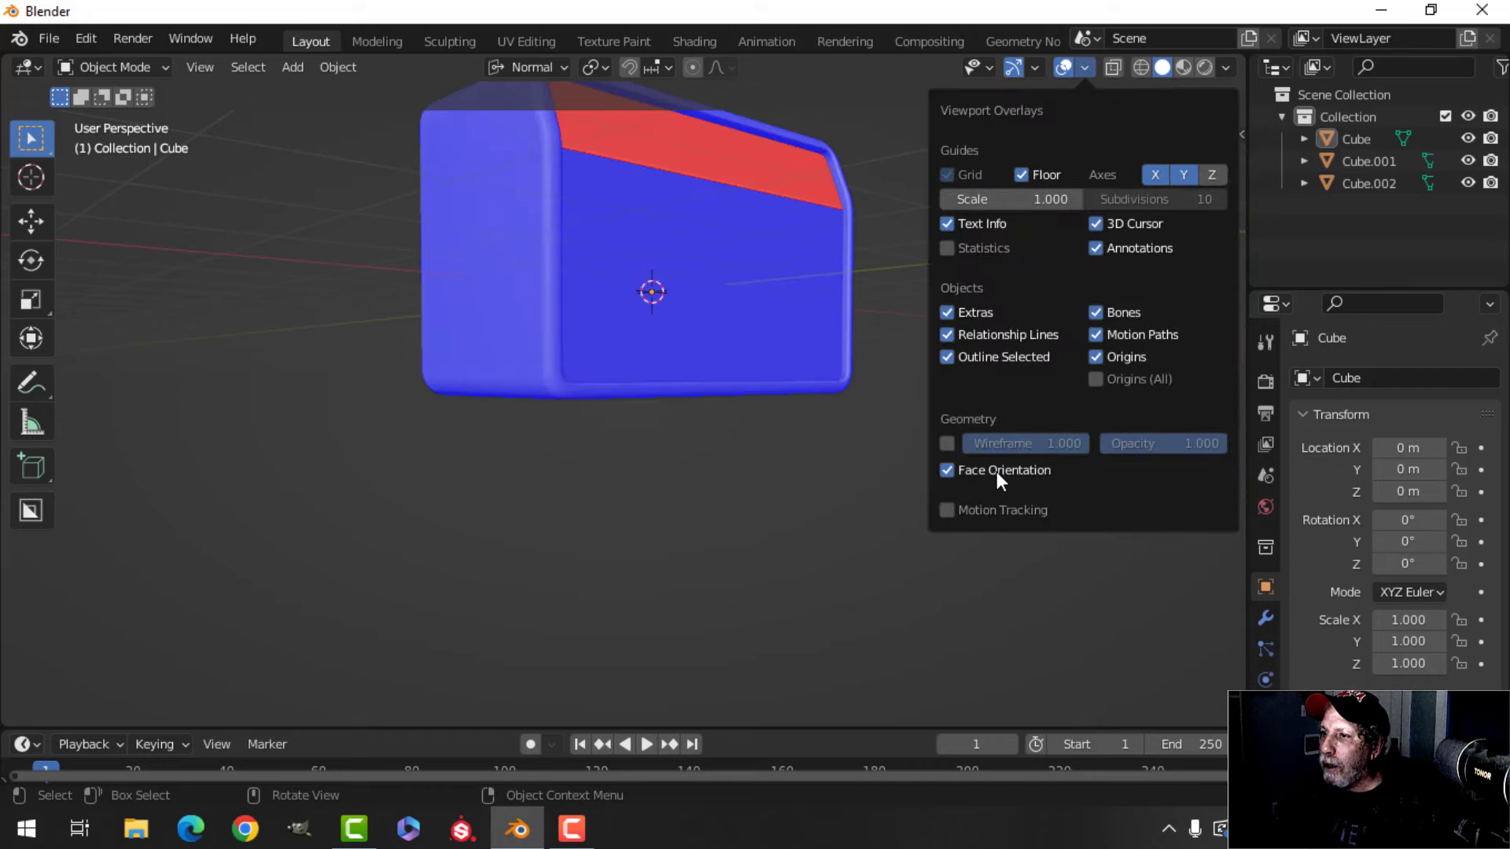
{"action": "middle_click_drag", "start_coordinate": [786, 409], "coordinate": [637, 449]}
{"action": "scroll", "coordinate": [642, 390], "scroll_direction": "up", "scroll_amount": 3}
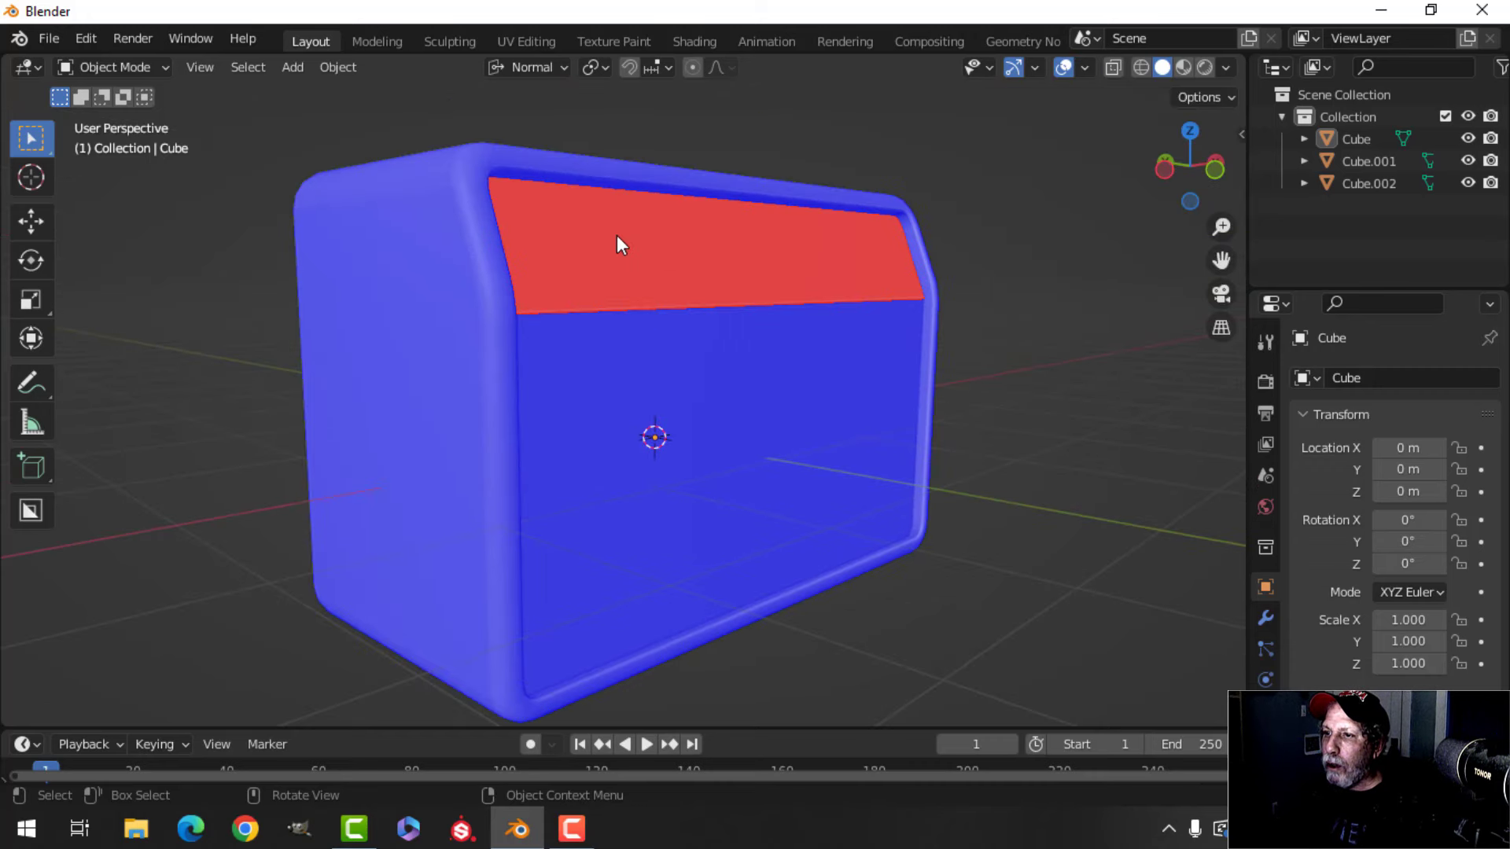
- Recalculate the upper panel's normals to the outside and turn off the Face Orientation overlay
{"action": "left_click", "coordinate": [751, 281]}
{"action": "key", "text": "Tab"}
{"action": "key", "text": "alt+n"}
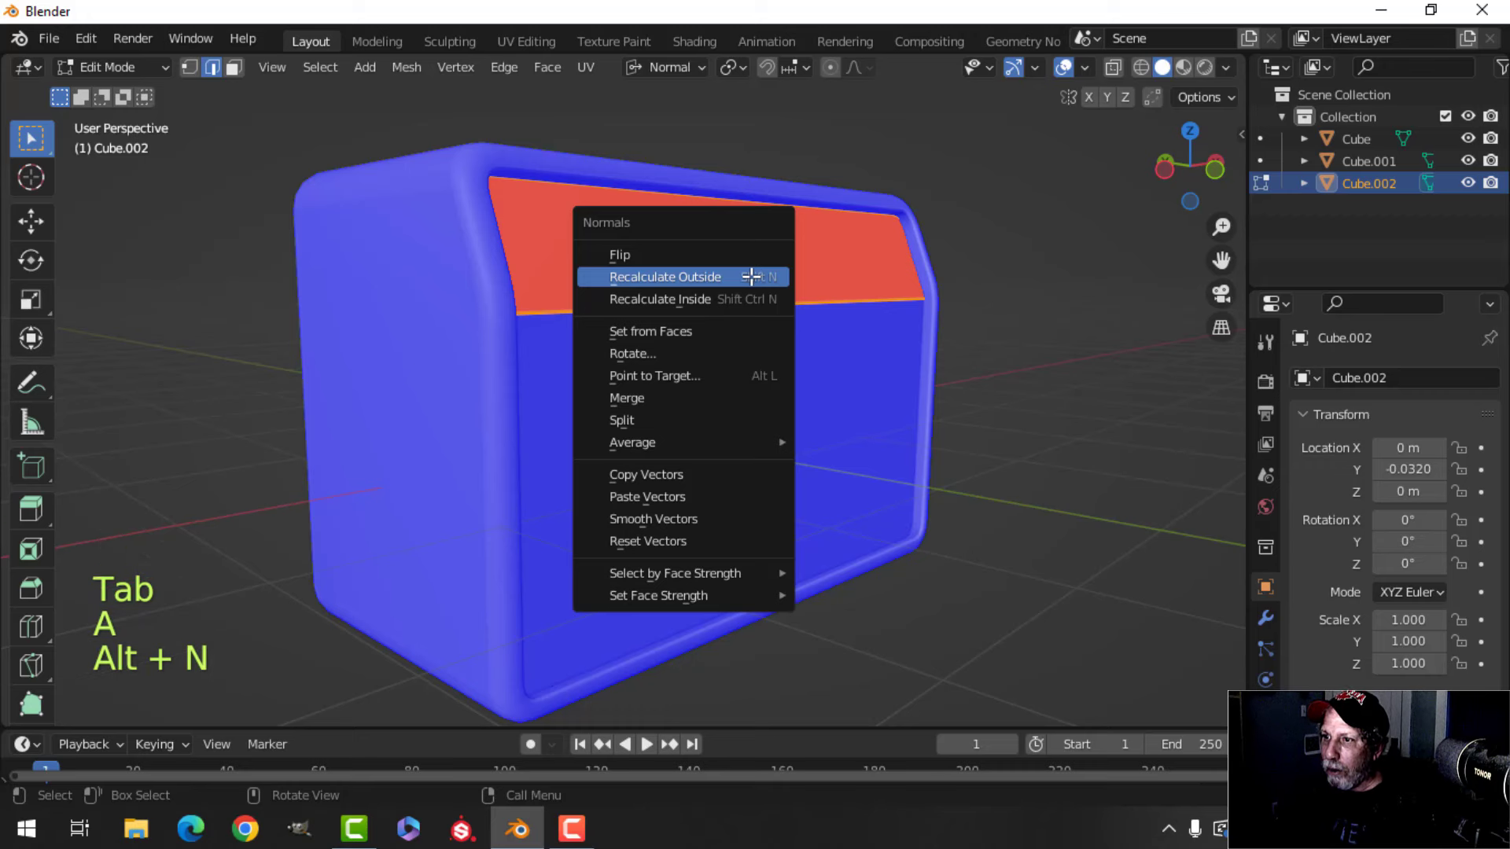
{"action": "left_click", "coordinate": [751, 277]}
{"action": "key", "text": "Tab"}
{"action": "key", "text": "alt+a"}
{"action": "left_click", "coordinate": [1084, 68]}
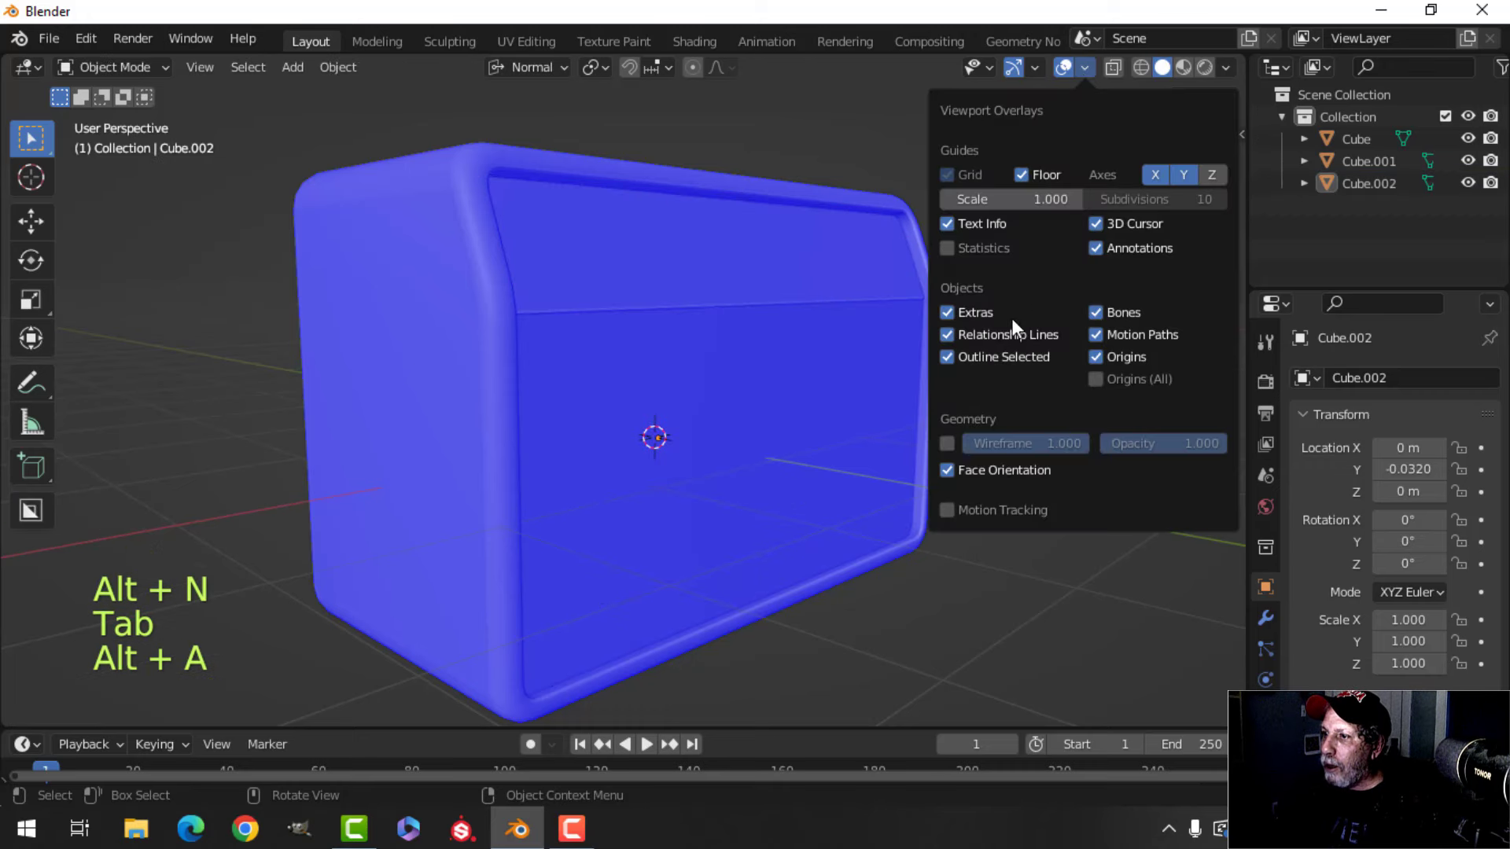
{"action": "left_click", "coordinate": [996, 467]}
- Set the transform orientation to Global and show the model in bottom orthographic view
{"action": "left_click", "coordinate": [545, 68]}
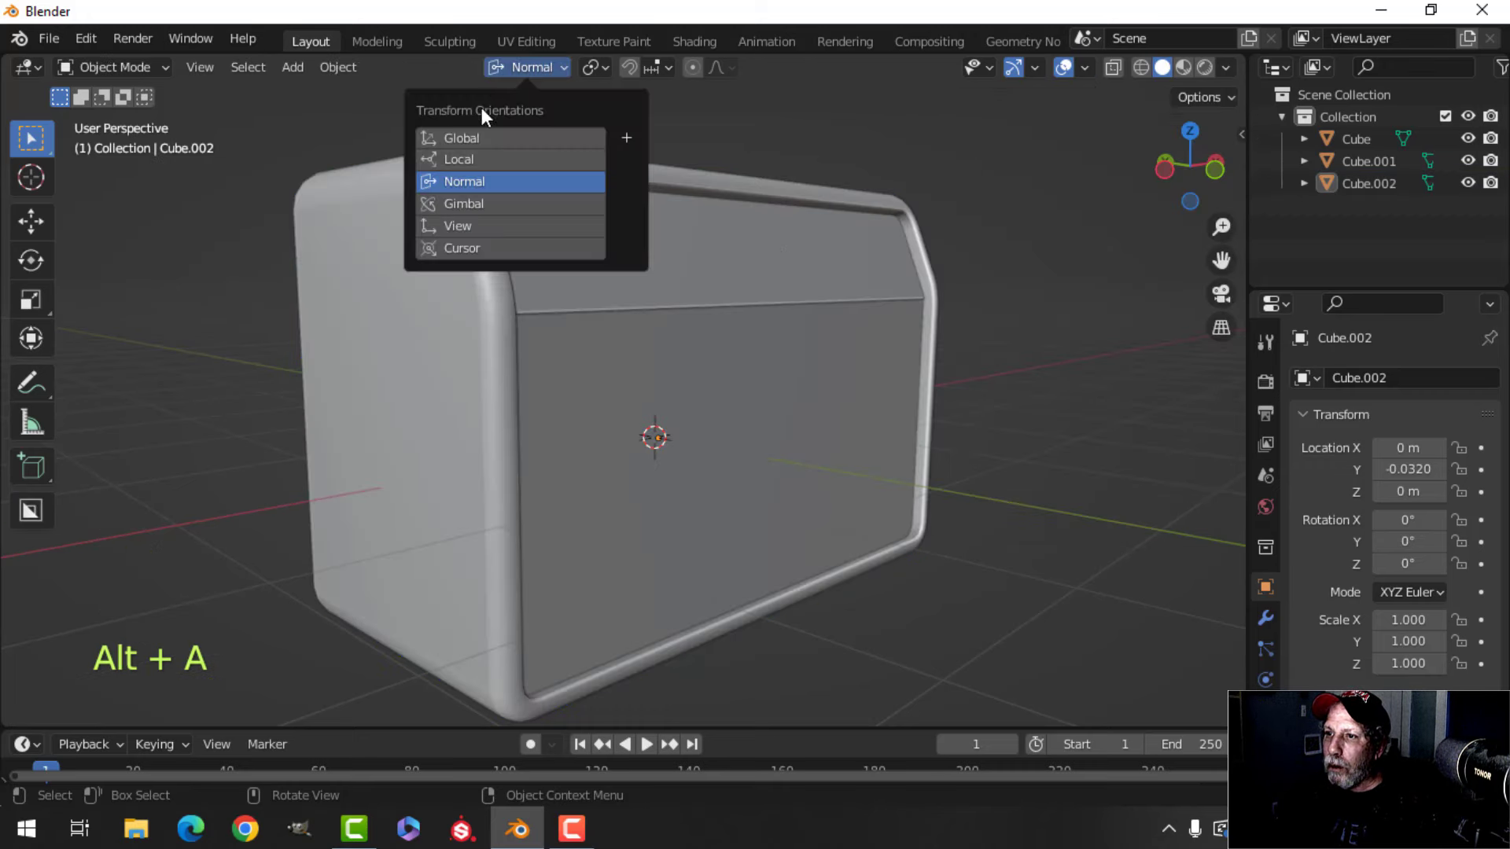
{"action": "left_click", "coordinate": [572, 139]}
{"action": "scroll", "coordinate": [873, 405], "scroll_direction": "down", "scroll_amount": 3}
{"action": "middle_click_drag", "start_coordinate": [879, 408], "coordinate": [851, 349], "text": "shift"}
{"action": "middle_click_drag", "start_coordinate": [851, 350], "coordinate": [817, 262]}
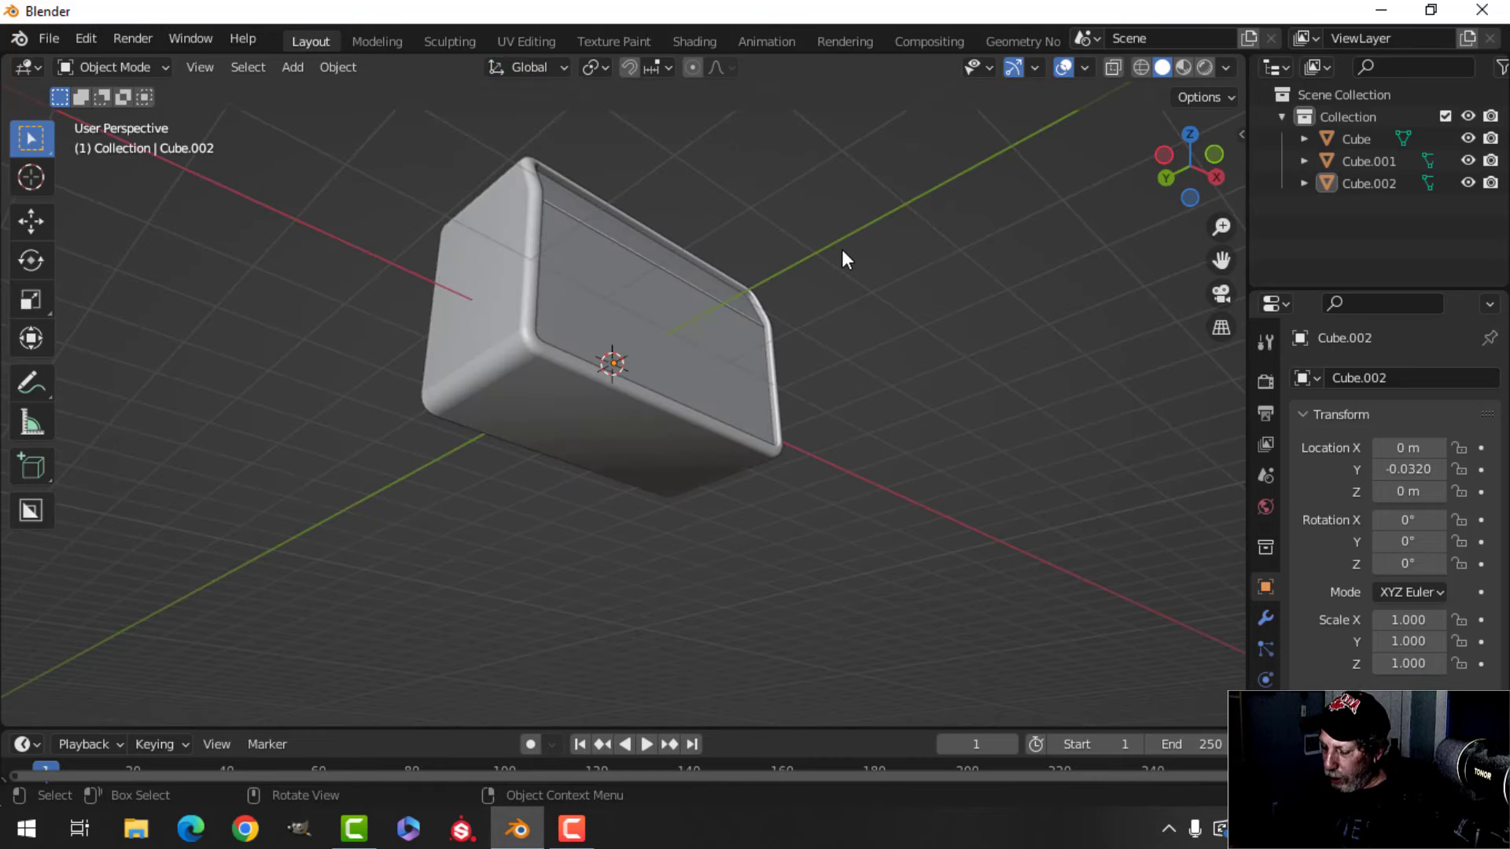
{"action": "key", "text": "ctrl+KP_7"}
{"action": "scroll", "coordinate": [700, 384], "scroll_direction": "up", "scroll_amount": 2}
{"action": "scroll", "coordinate": [701, 387], "scroll_direction": "down", "scroll_amount": 1}
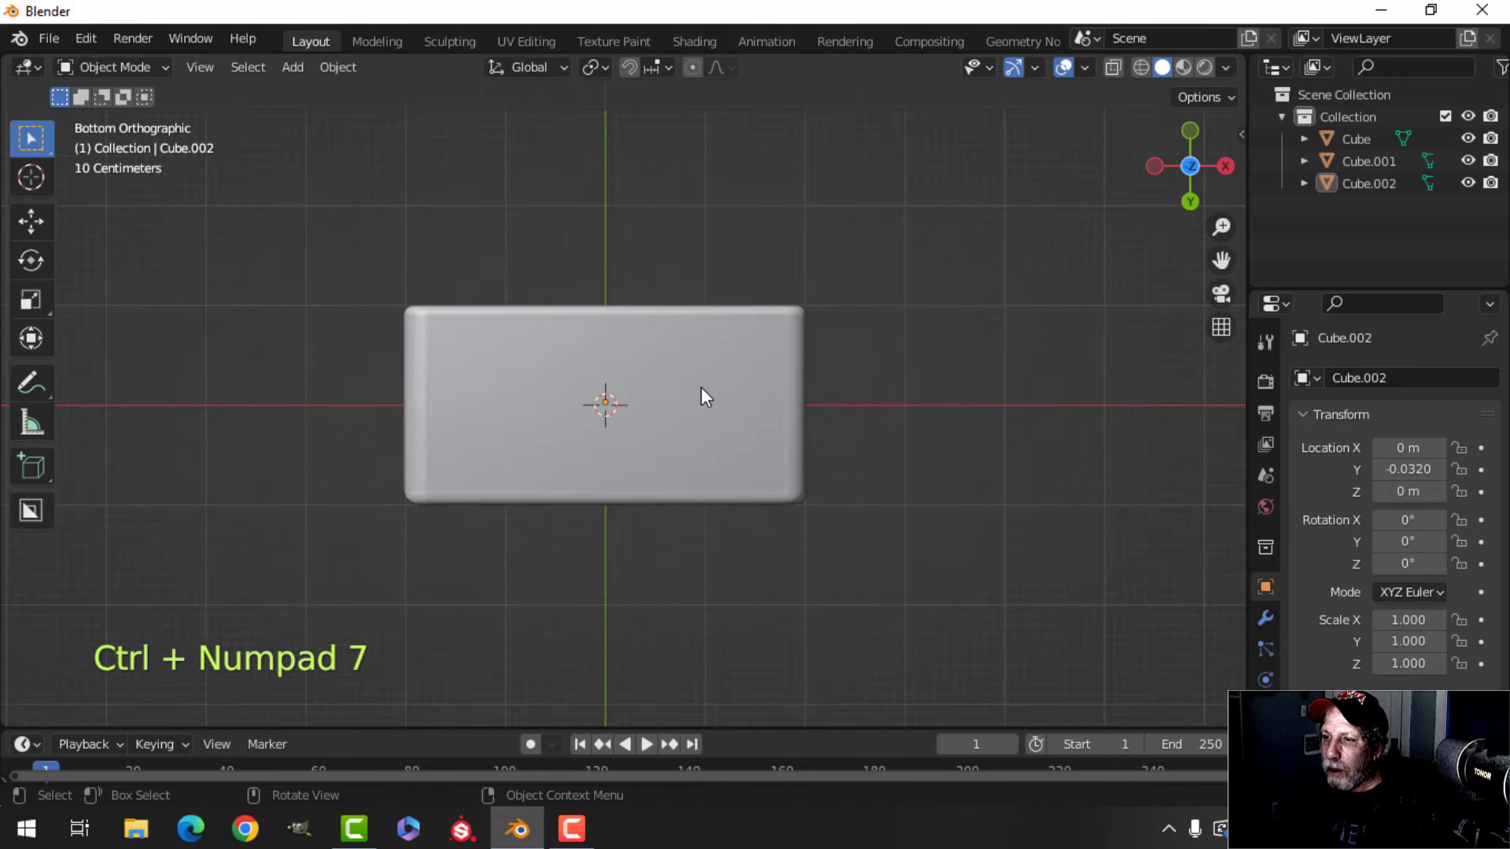
- Add a mesh cylinder with 16 vertices, 1 m radius, 2 m depth and the cap fill type set to Nothing
{"action": "key", "text": "shift+a"}
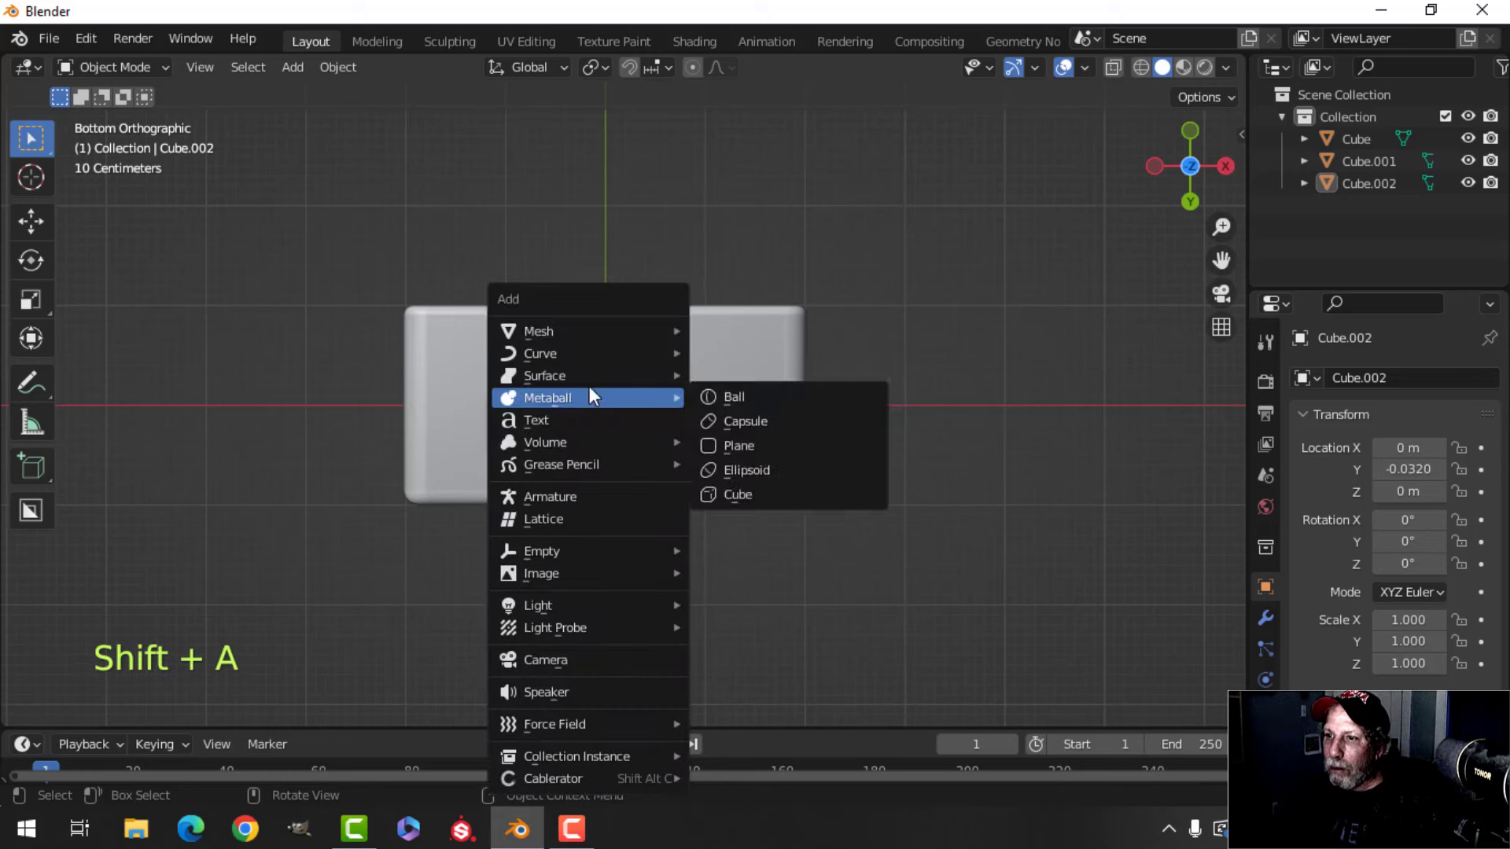
{"action": "mouse_move", "coordinate": [607, 333]}
{"action": "left_click", "coordinate": [736, 443]}
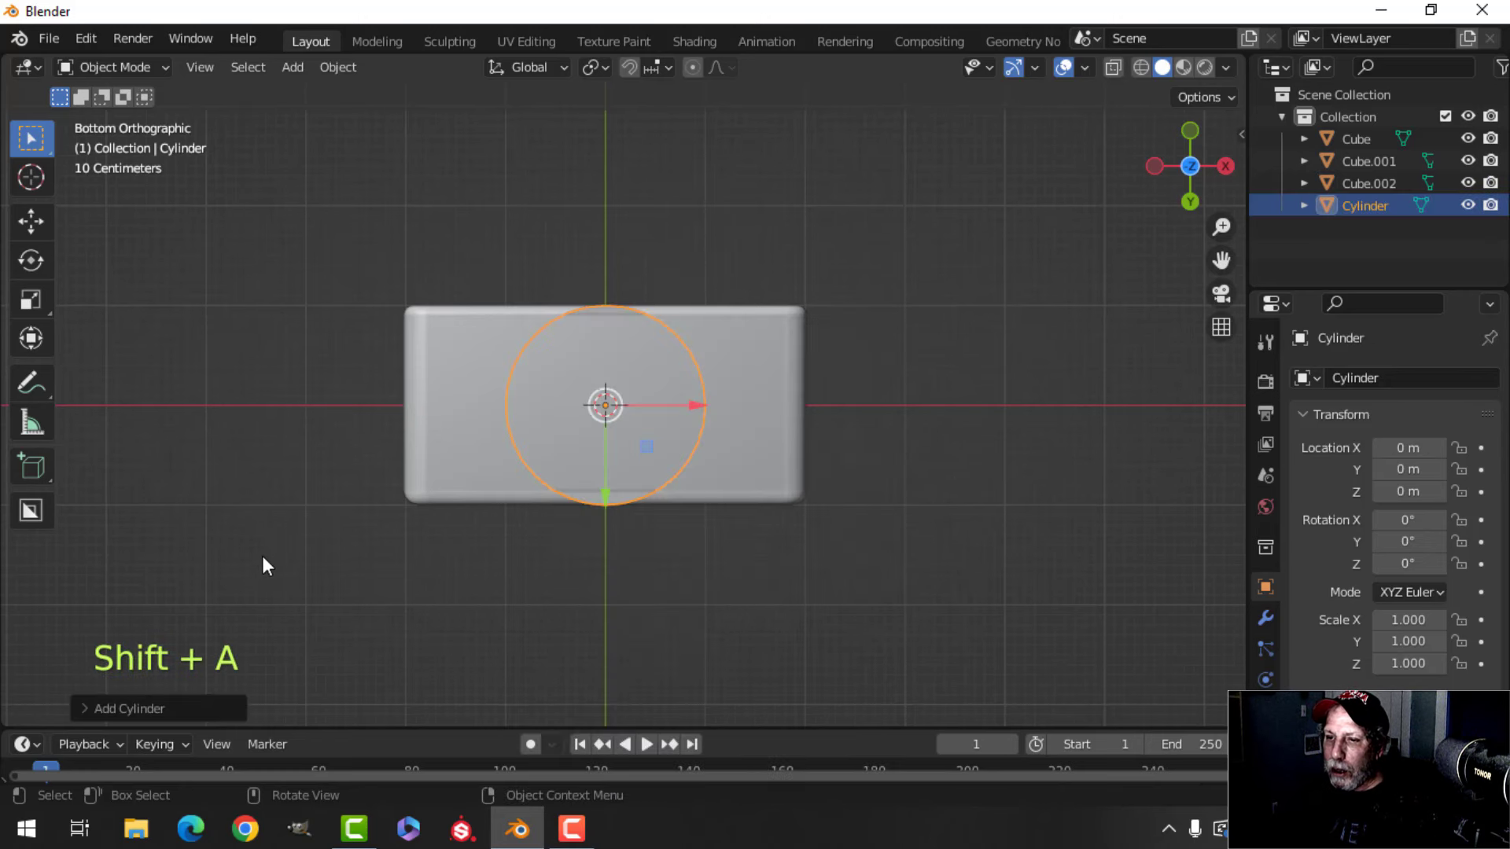
{"action": "left_click", "coordinate": [145, 710]}
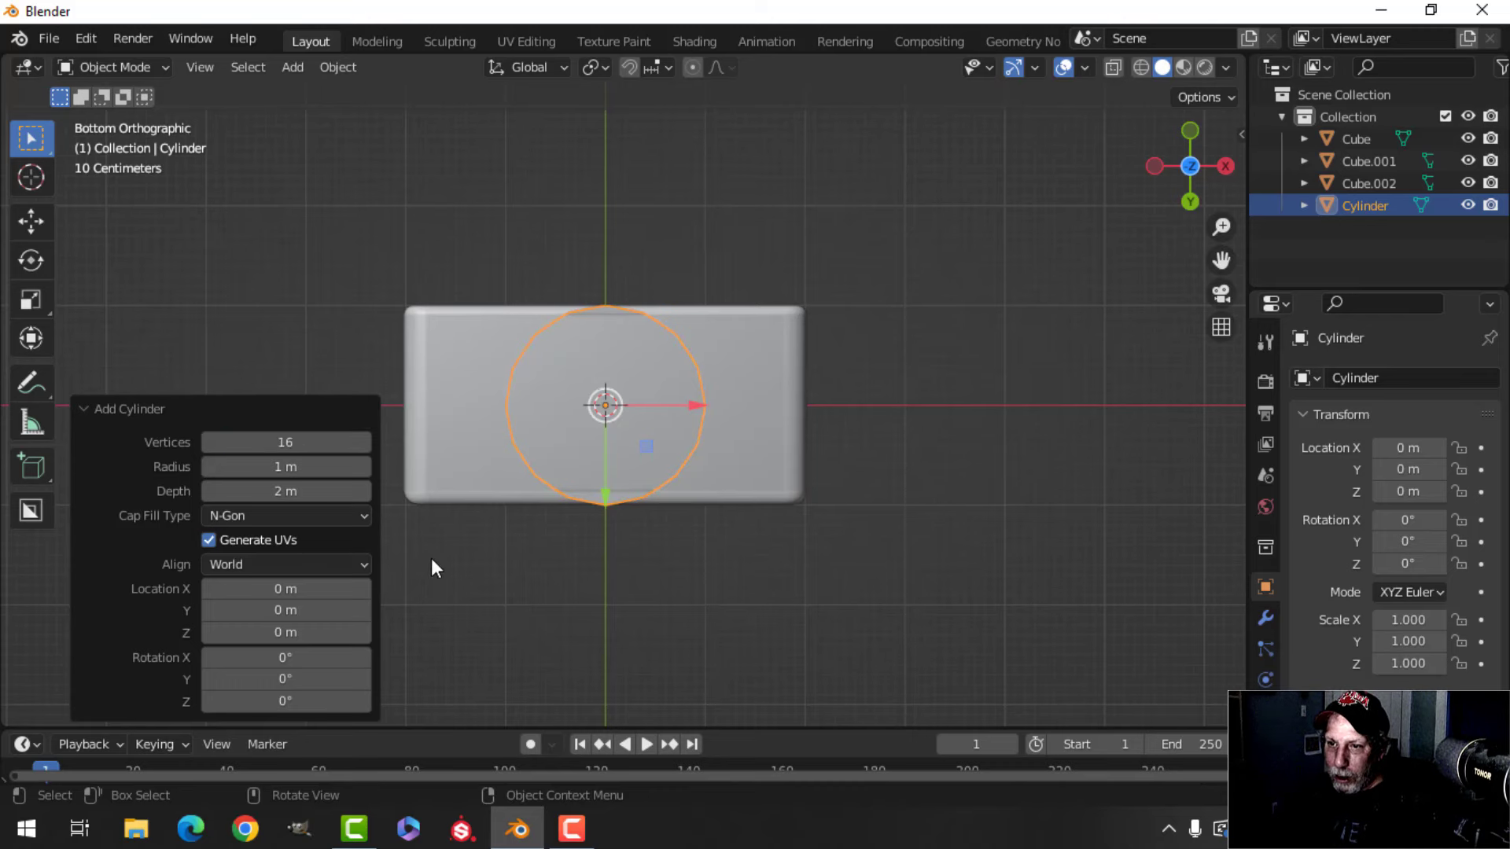
{"action": "left_click", "coordinate": [252, 513]}
{"action": "left_click", "coordinate": [258, 533]}
- Move the cylinder straight down below the body to Z -1.8783 m
{"action": "middle_click_drag", "start_coordinate": [716, 436], "coordinate": [680, 641]}
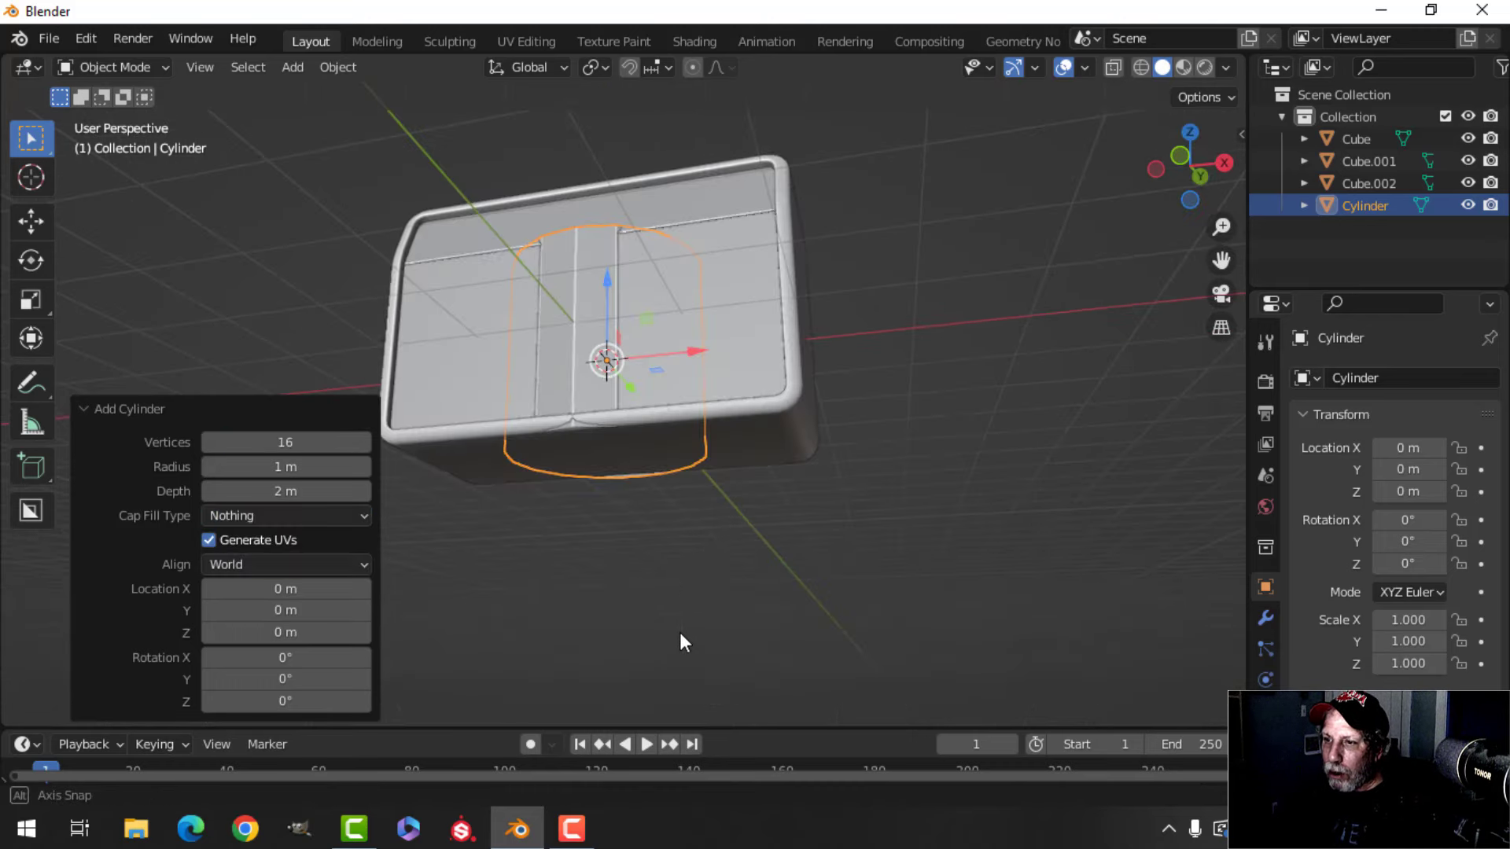
{"action": "mouse_move", "coordinate": [691, 559]}
{"action": "middle_mouse_down", "text": "shift"}
{"action": "mouse_move", "coordinate": [701, 471]}
{"action": "mouse_move", "coordinate": [699, 552]}
{"action": "middle_mouse_up", "text": "shift"}
{"action": "middle_click_drag", "start_coordinate": [647, 445], "coordinate": [651, 516], "text": "shift"}
{"action": "left_click_drag", "start_coordinate": [617, 402], "coordinate": [615, 595]}
{"action": "middle_click_drag", "start_coordinate": [679, 538], "coordinate": [686, 384], "text": "shift"}
{"action": "middle_click_drag", "start_coordinate": [761, 460], "coordinate": [670, 525]}
- Scale the whole cylinder mesh to about 0.132 and raise it about 0.738 m toward the body's underside
{"action": "key", "text": "Tab"}
{"action": "key", "text": "a"}
{"action": "key", "text": "s"}
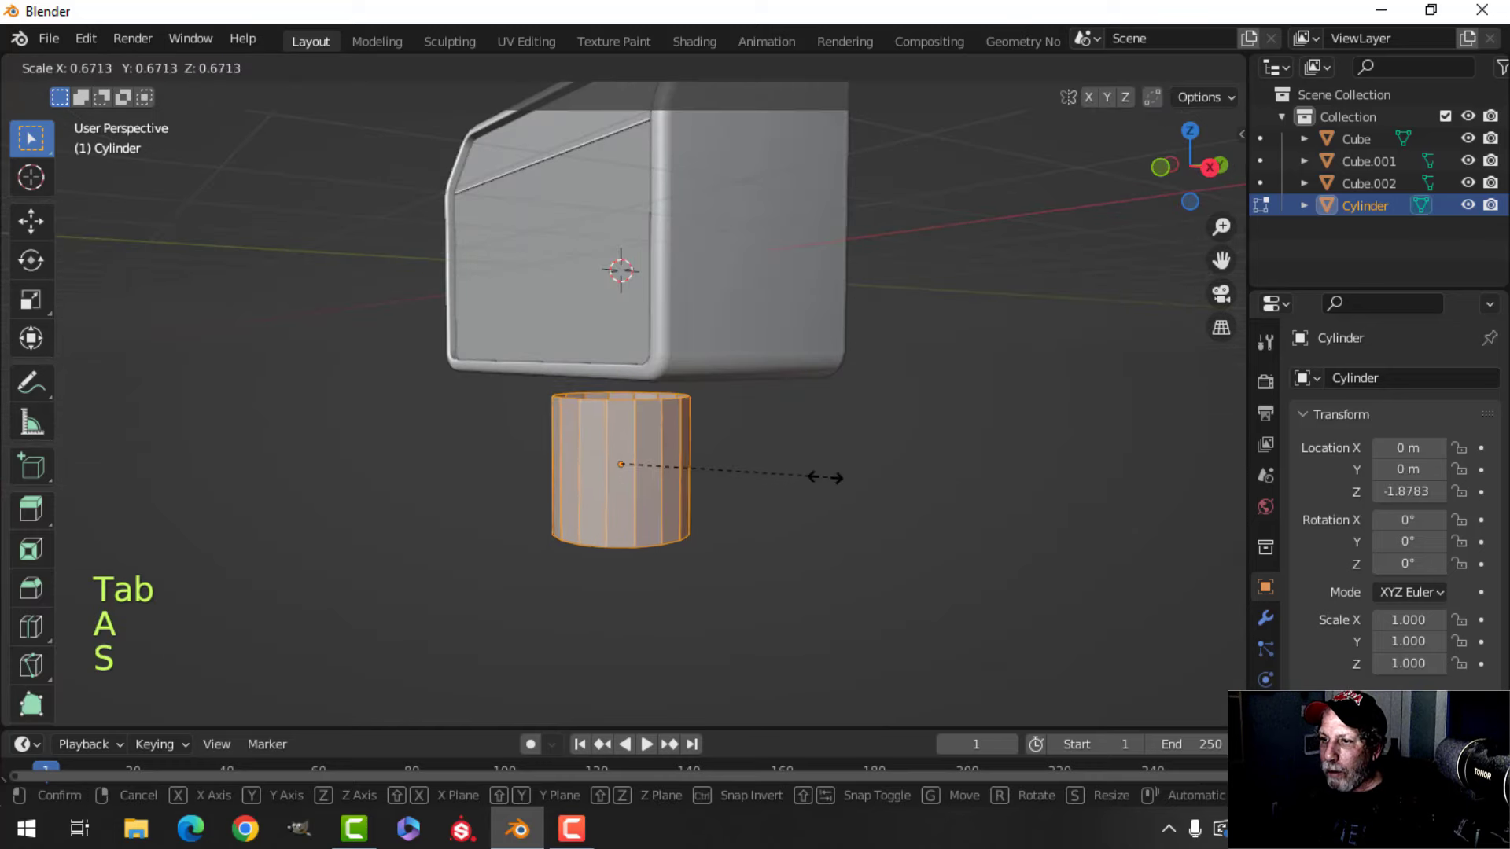
{"action": "left_click", "coordinate": [647, 492]}
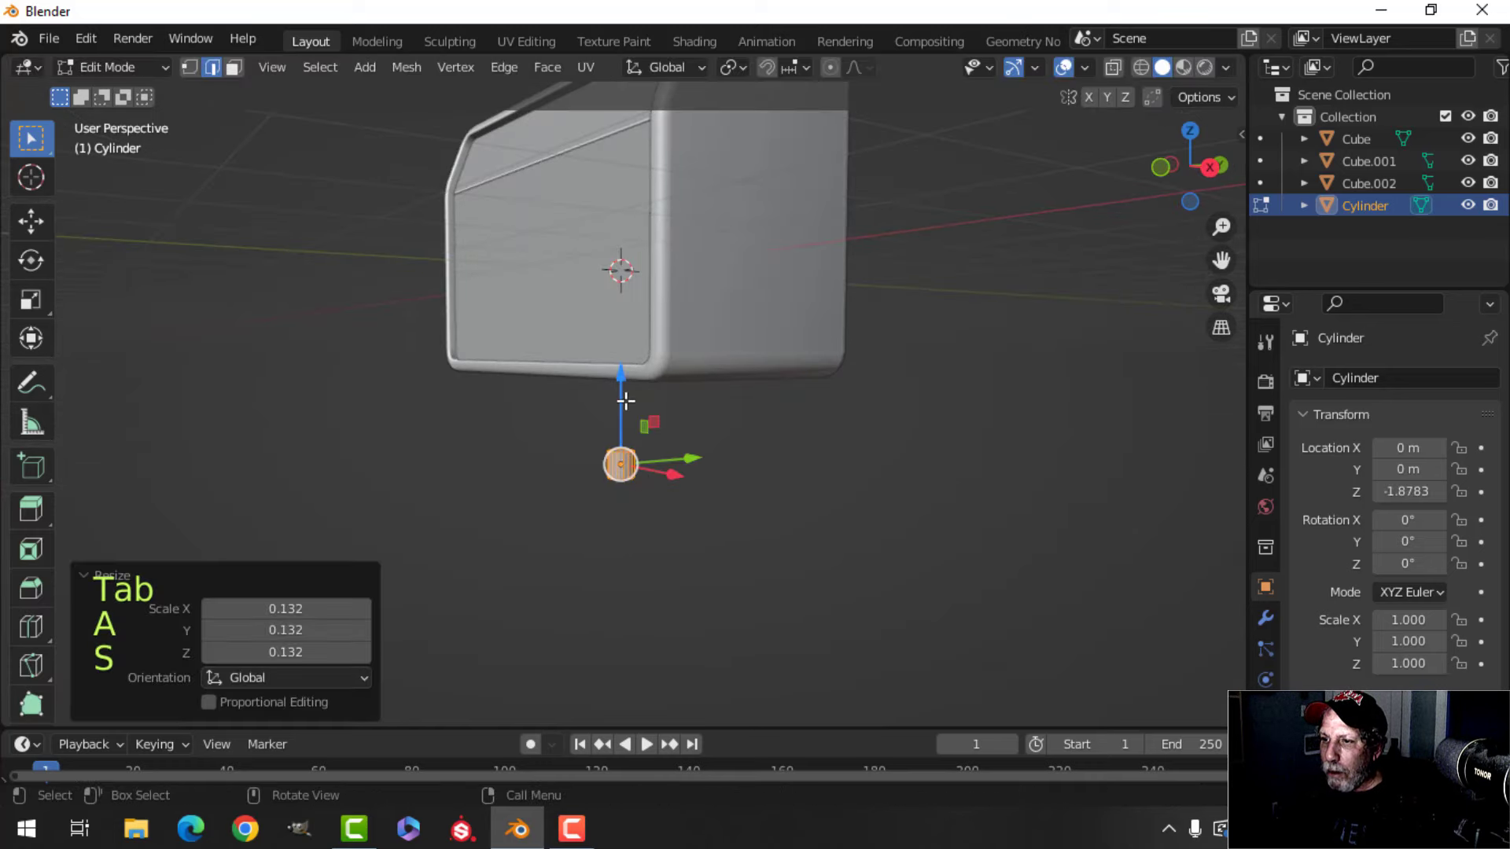
{"action": "left_click_drag", "start_coordinate": [625, 401], "coordinate": [631, 316]}
{"action": "middle_click_drag", "start_coordinate": [661, 456], "coordinate": [721, 360]}
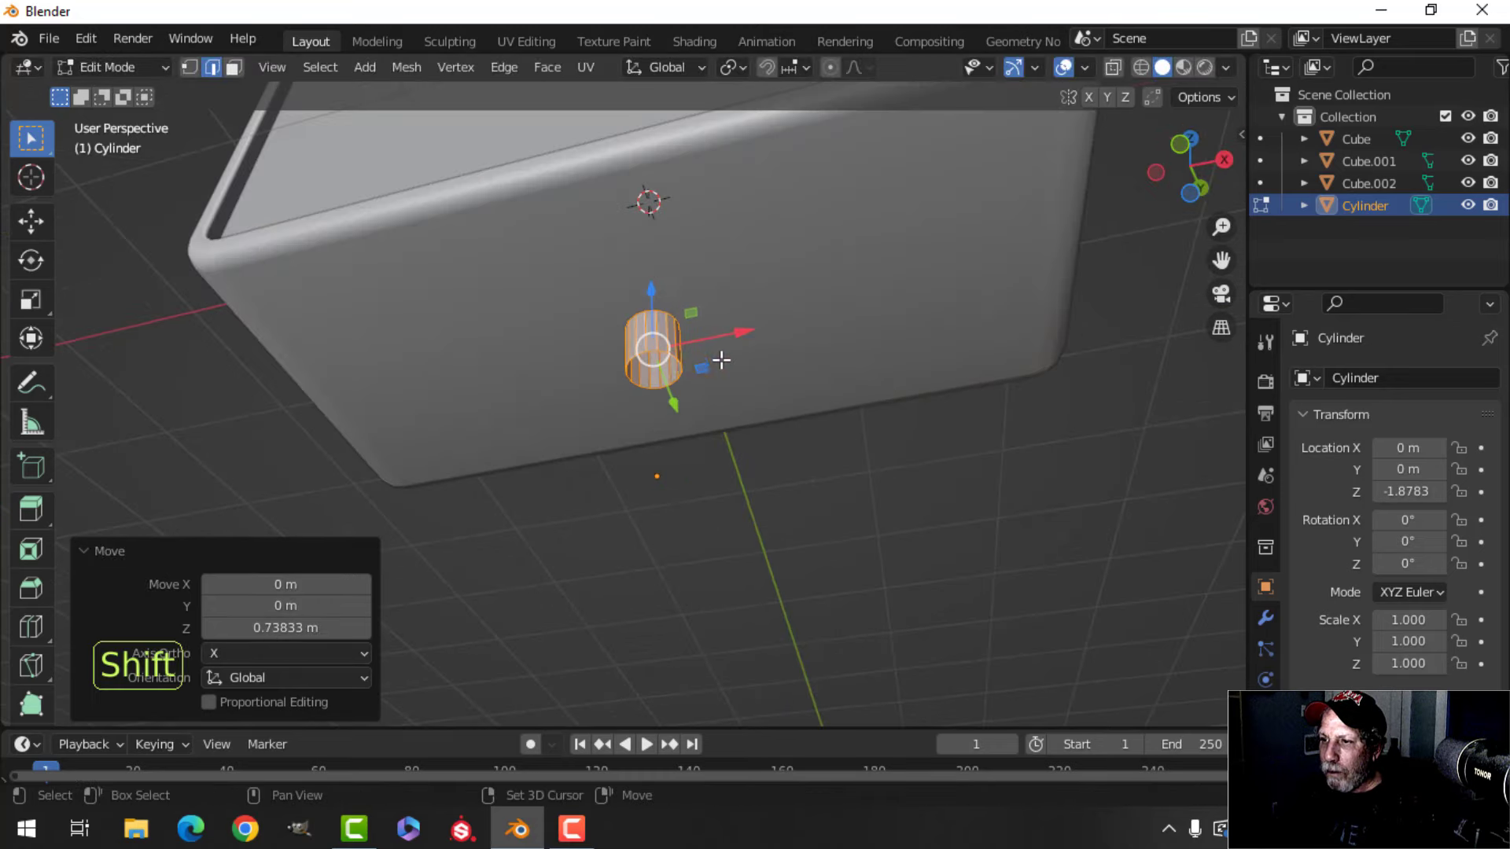
- Taper the cylinder by scaling its bottom edge loop to about 0.474, raise the loop, and enlarge it by about 1.085
{"action": "scroll", "coordinate": [721, 360], "scroll_direction": "up", "scroll_amount": 5}
{"action": "key", "text": "alt+a"}
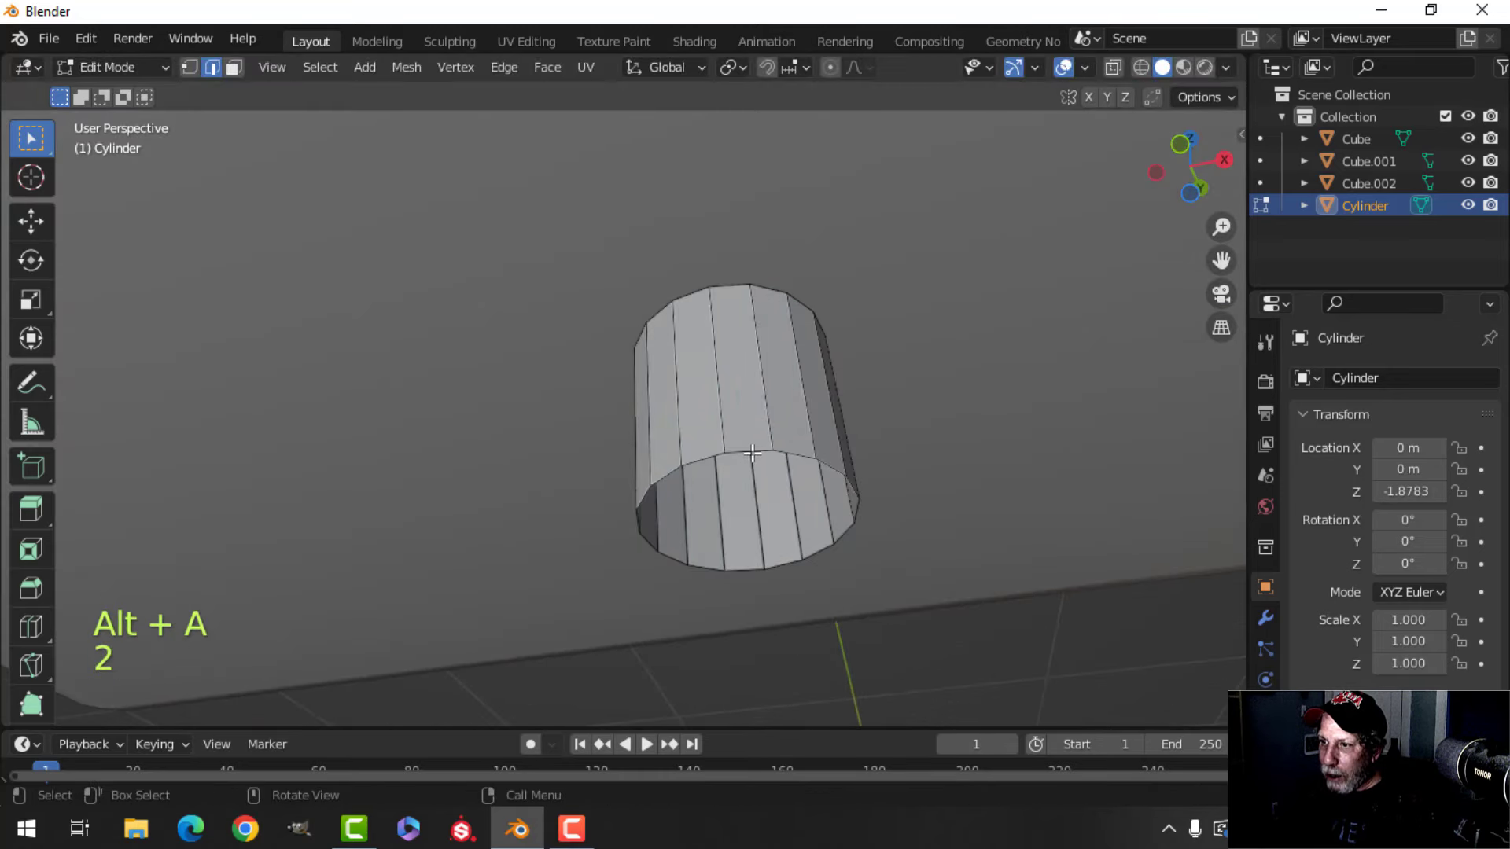
{"action": "middle_click_drag", "start_coordinate": [847, 492], "coordinate": [1095, 445]}
{"action": "key", "text": "s"}
{"action": "left_click", "coordinate": [879, 458]}
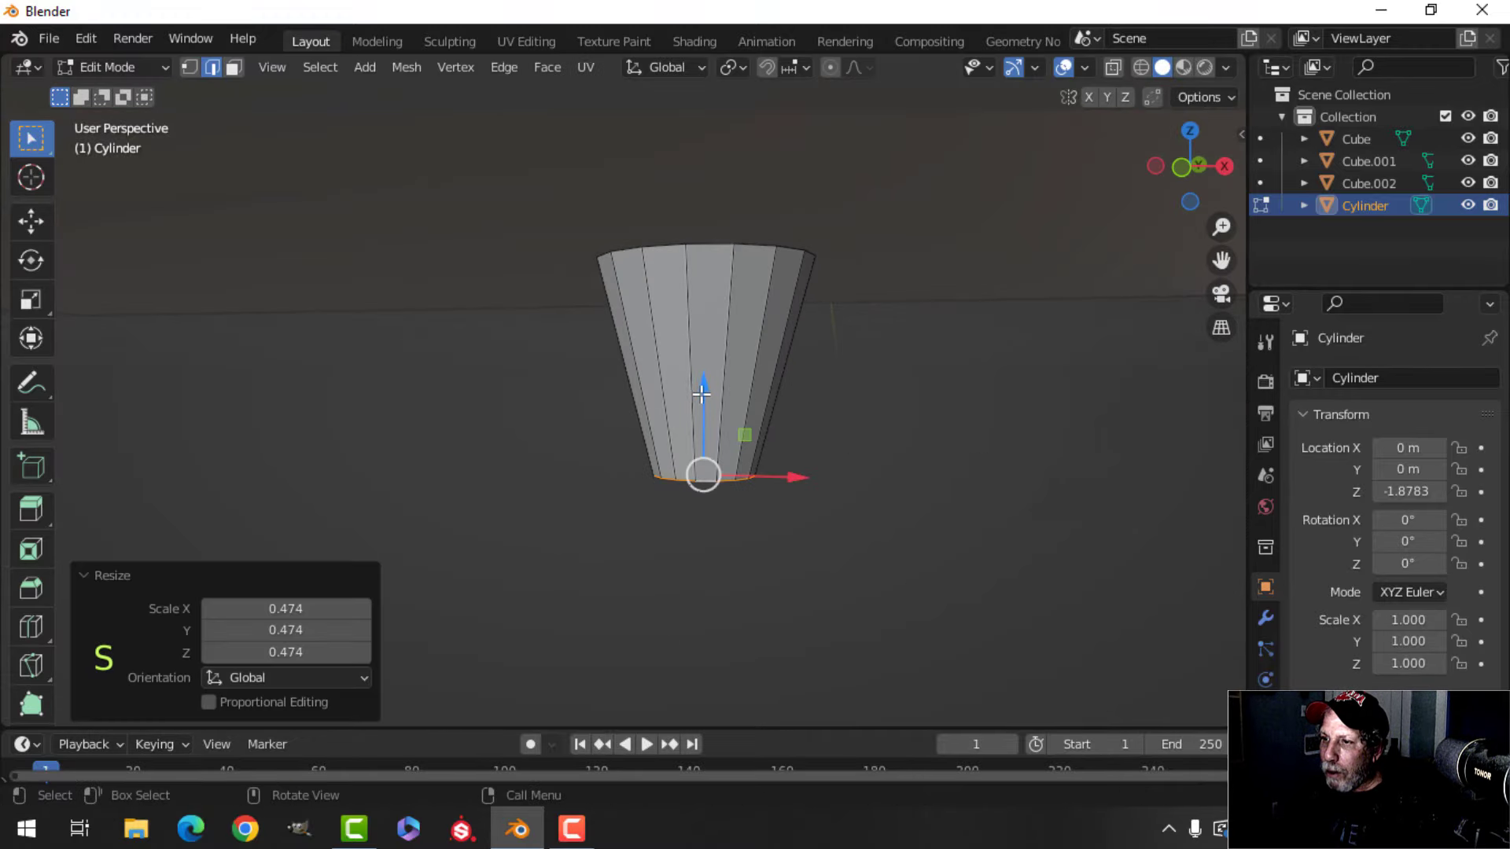
{"action": "left_click_drag", "start_coordinate": [702, 405], "coordinate": [702, 356]}
{"action": "key", "text": "s"}
{"action": "left_click", "coordinate": [855, 399]}
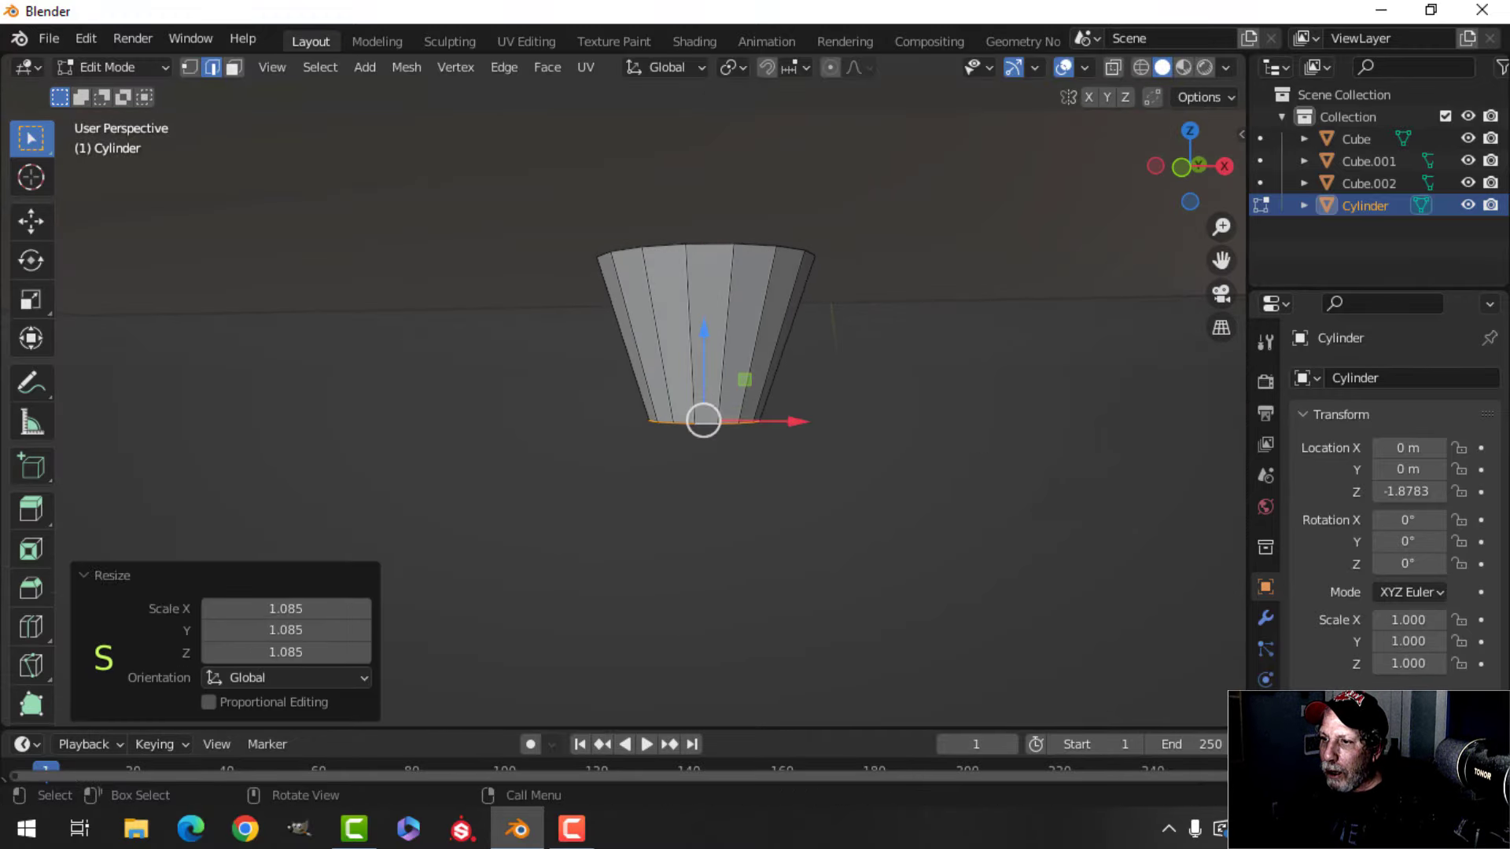
- Fill the cylinder's open bottom with a face and bevel its rim with two segments
{"action": "key", "text": "f"}
{"action": "middle_click_drag", "start_coordinate": [849, 407], "coordinate": [839, 416]}
{"action": "key", "text": "ctrl+b"}
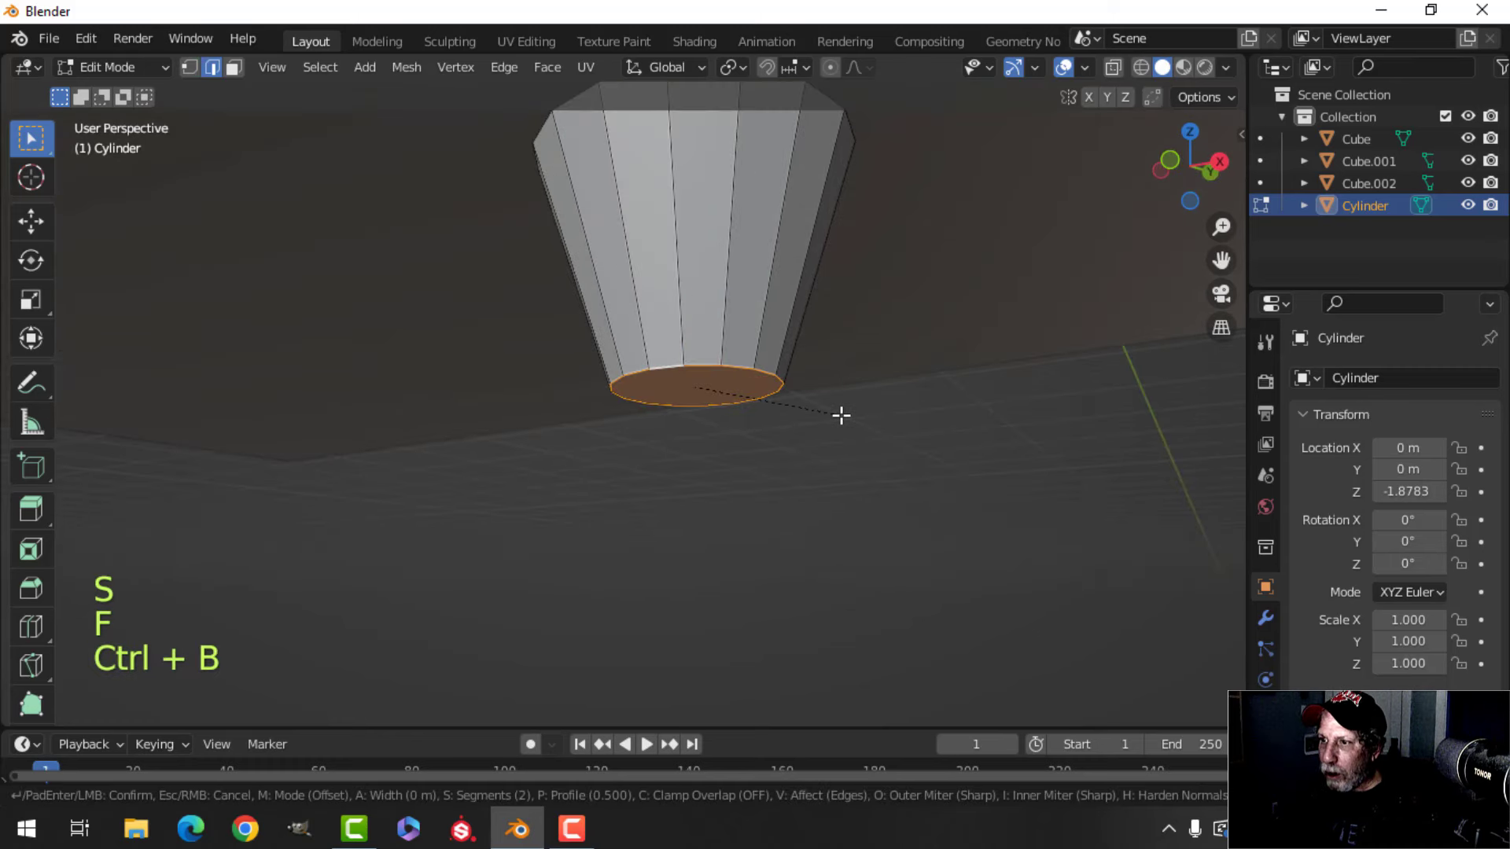
{"action": "left_click", "coordinate": [985, 402]}
{"action": "key", "text": "Tab"}
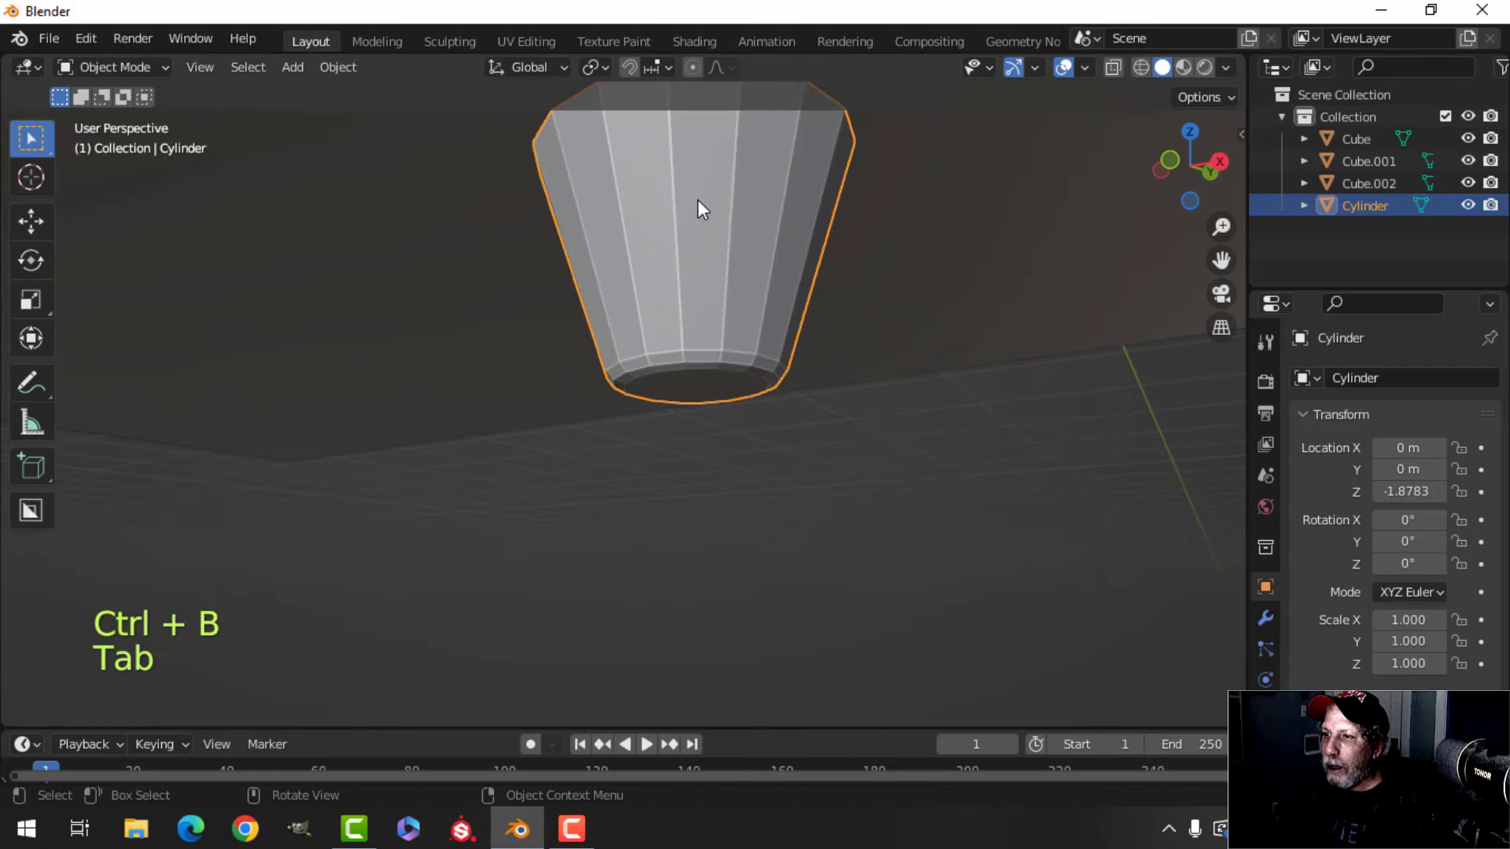
- Apply smooth shading to the tapered foot and clear the selection
{"action": "right_click", "coordinate": [697, 200]}
{"action": "left_click", "coordinate": [697, 200]}
{"action": "scroll", "coordinate": [755, 292], "scroll_direction": "down", "scroll_amount": 3}
{"action": "key", "text": "alt+a"}
{"action": "middle_click_drag", "start_coordinate": [710, 311], "coordinate": [799, 314]}
- Select all of the foot's geometry and move it up about 0.036 m toward the body's underside
{"action": "left_click", "coordinate": [620, 357]}
{"action": "scroll", "coordinate": [883, 406], "scroll_direction": "down", "scroll_amount": 3}
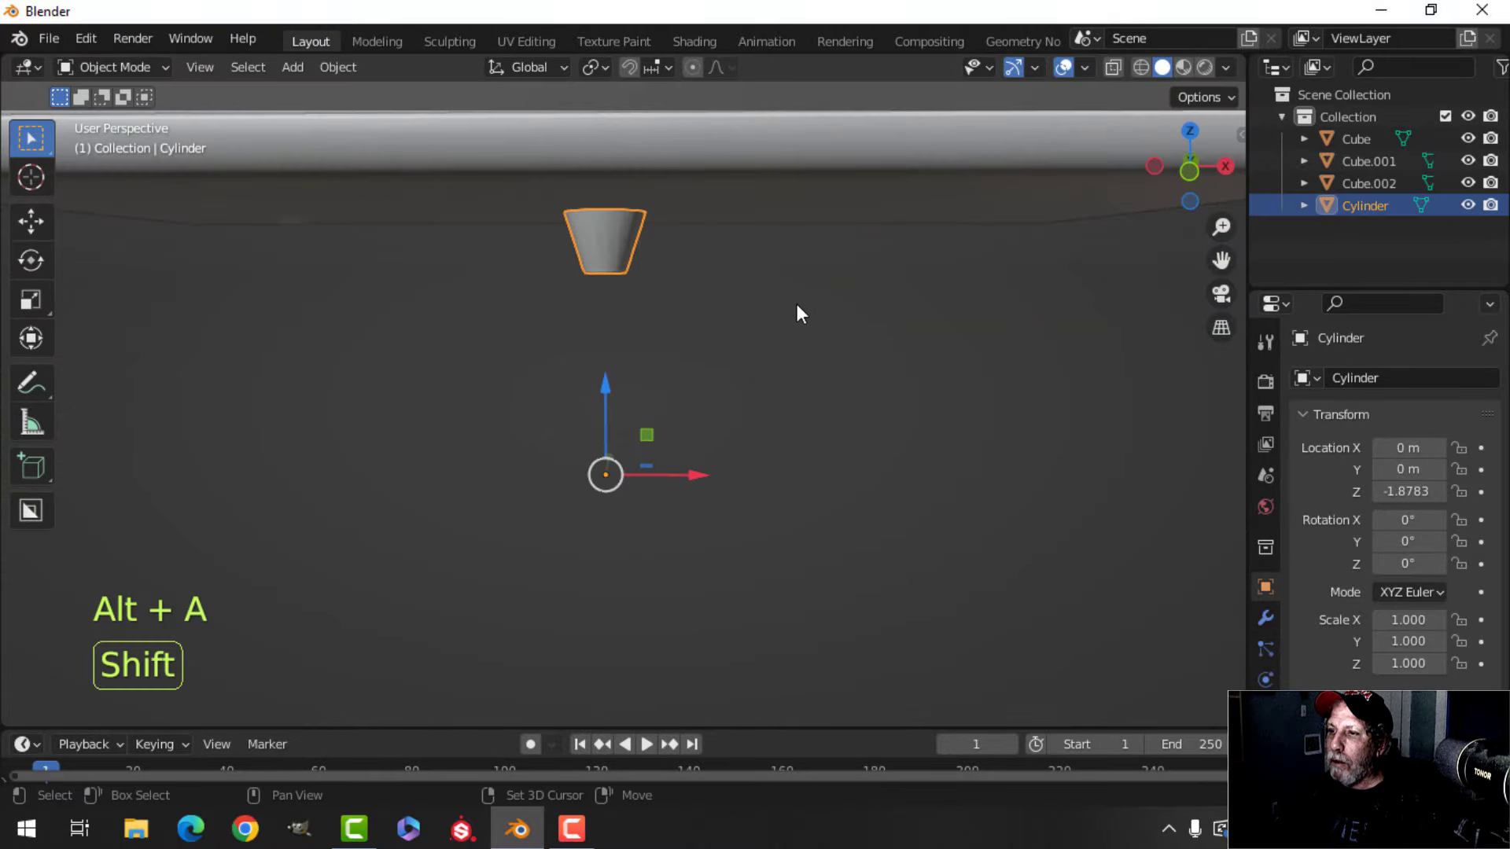
{"action": "key", "text": "Tab"}
{"action": "key", "text": "a"}
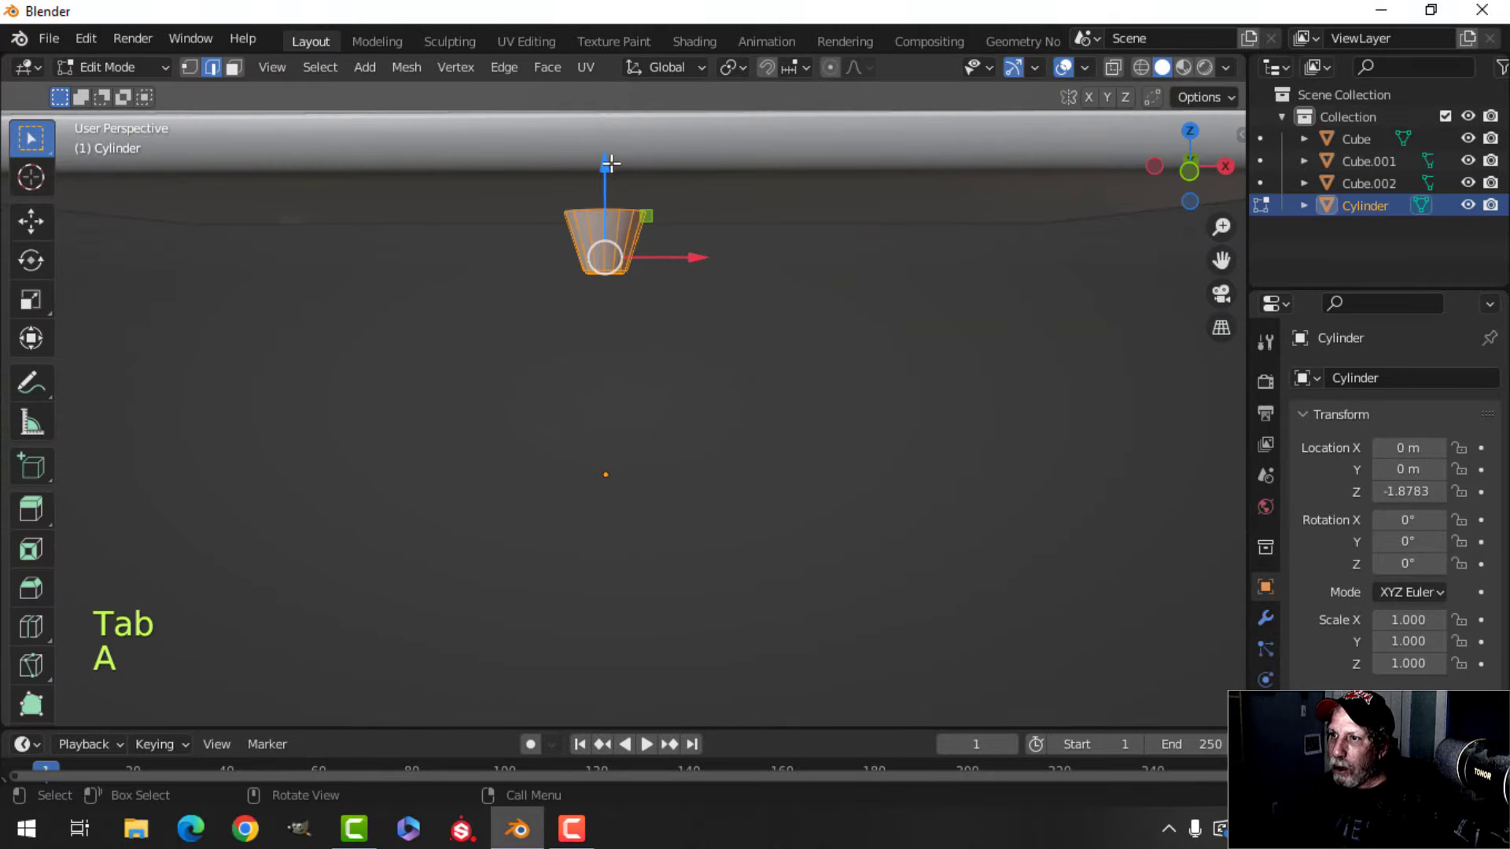
{"action": "left_click_drag", "start_coordinate": [610, 163], "coordinate": [610, 147]}
- From below, move the foot to a corner of the base, about -1.61 m in X and -0.73 m in Y
{"action": "key", "text": "ctrl+KP_7"}
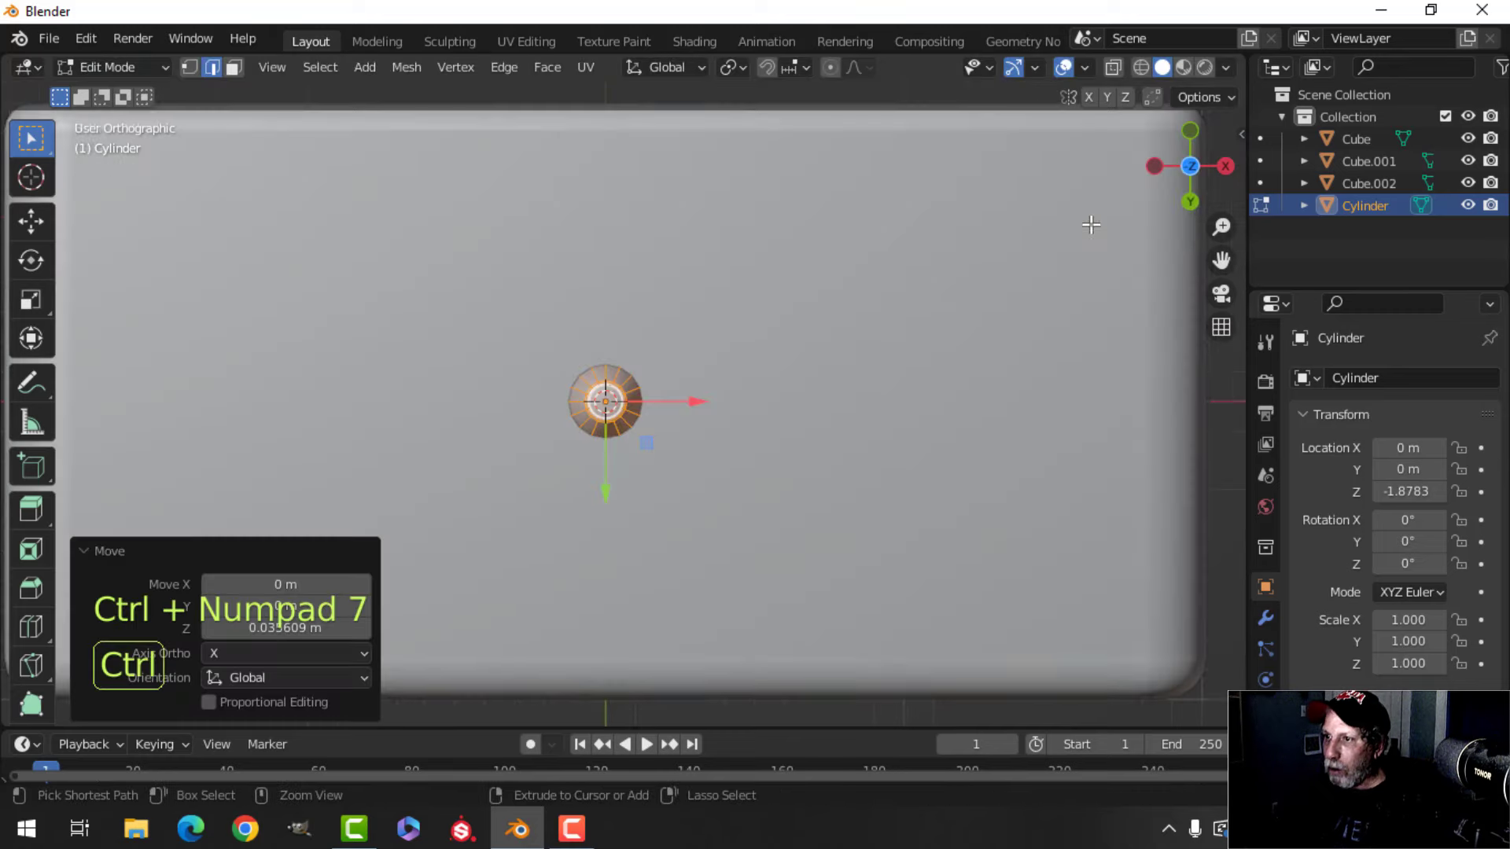
{"action": "scroll", "coordinate": [986, 339], "scroll_direction": "up", "scroll_amount": 3}
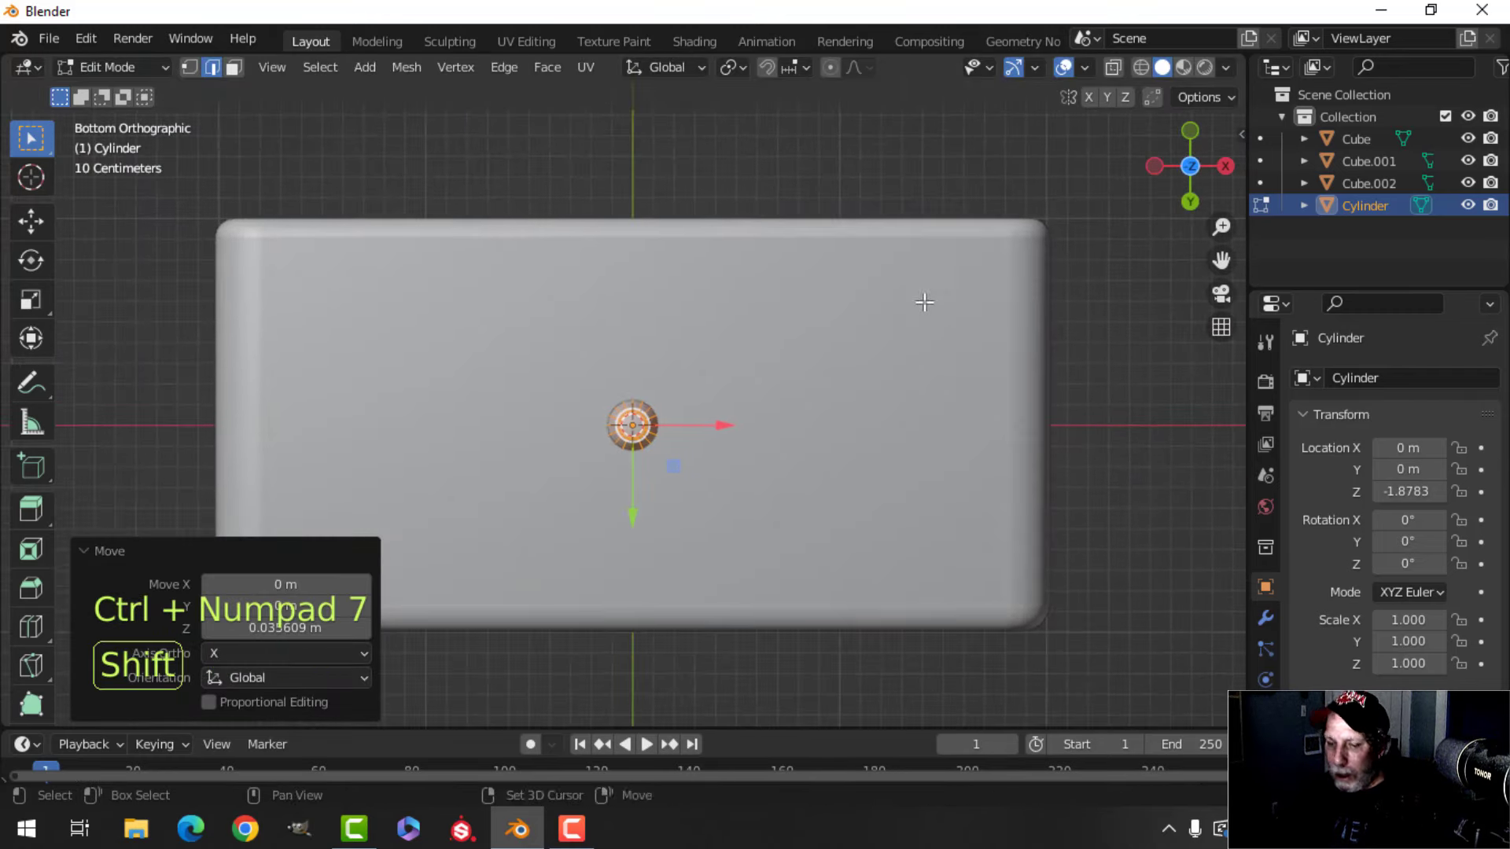
{"action": "key", "text": "g"}
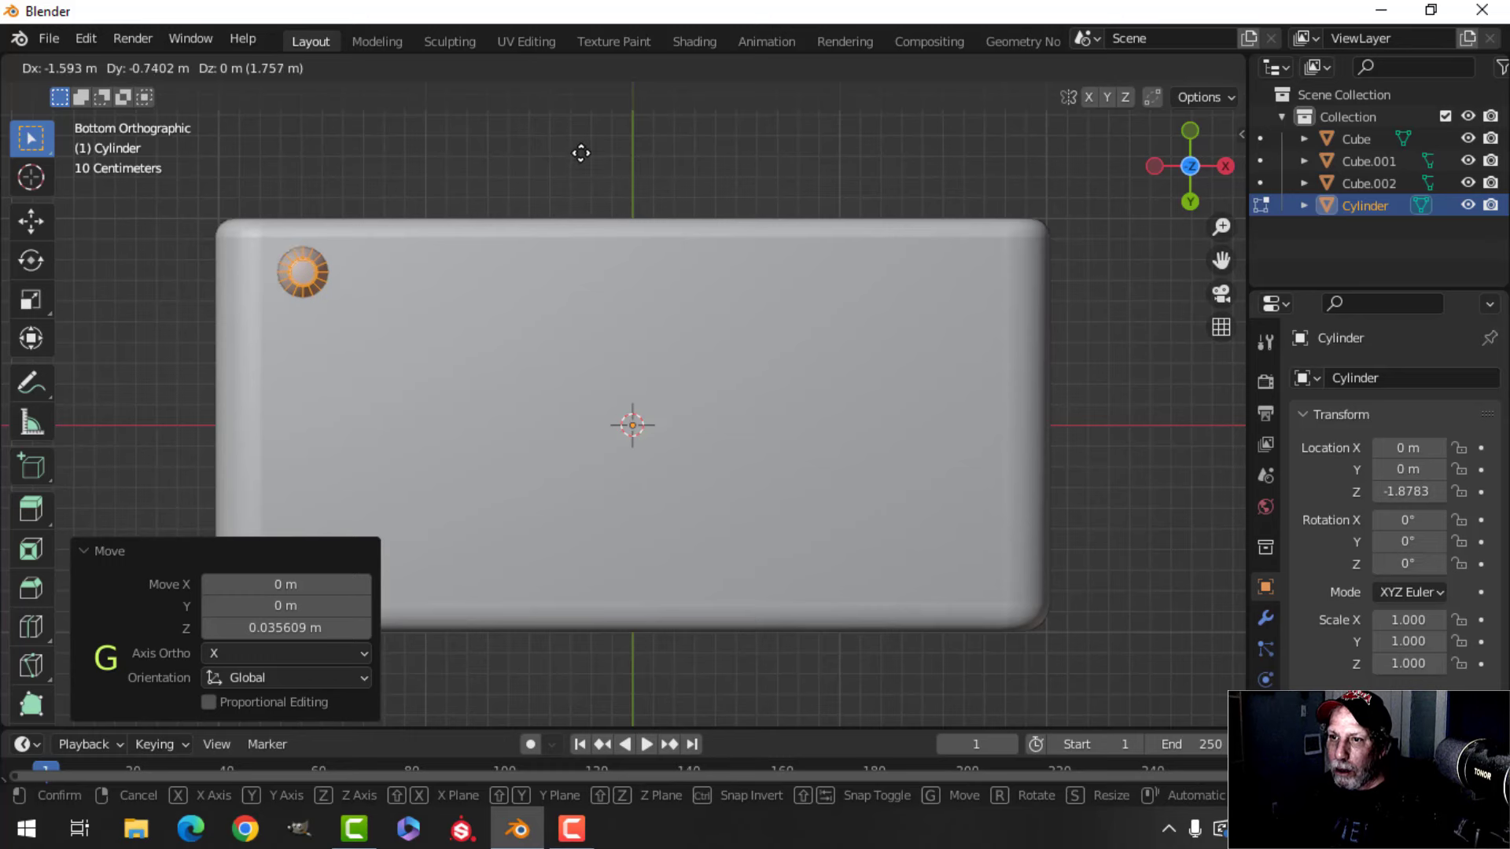
{"action": "left_click", "coordinate": [575, 155]}
{"action": "scroll", "coordinate": [677, 279], "scroll_direction": "down", "scroll_amount": 2}
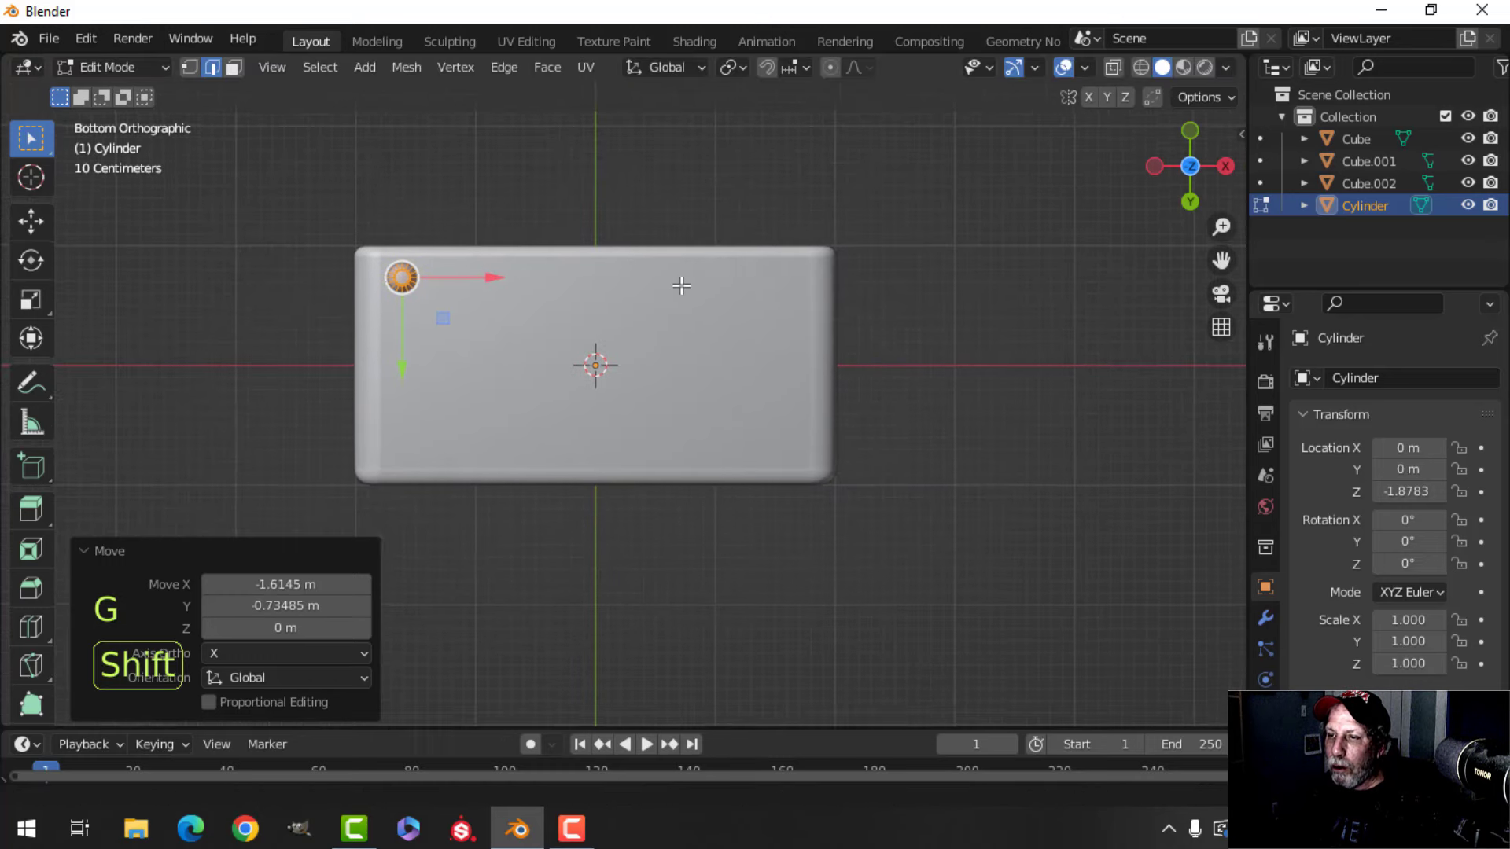
- Duplicate the foot and move the copy along X to the opposite corner on the same long edge
{"action": "key", "text": "shift+d"}
{"action": "right_click", "coordinate": [513, 305]}
{"action": "left_click_drag", "start_coordinate": [508, 284], "coordinate": [874, 327]}
- Duplicate both feet and move the copies about 1.45 m along Y to the other two corners of the base
{"action": "key", "text": "a"}
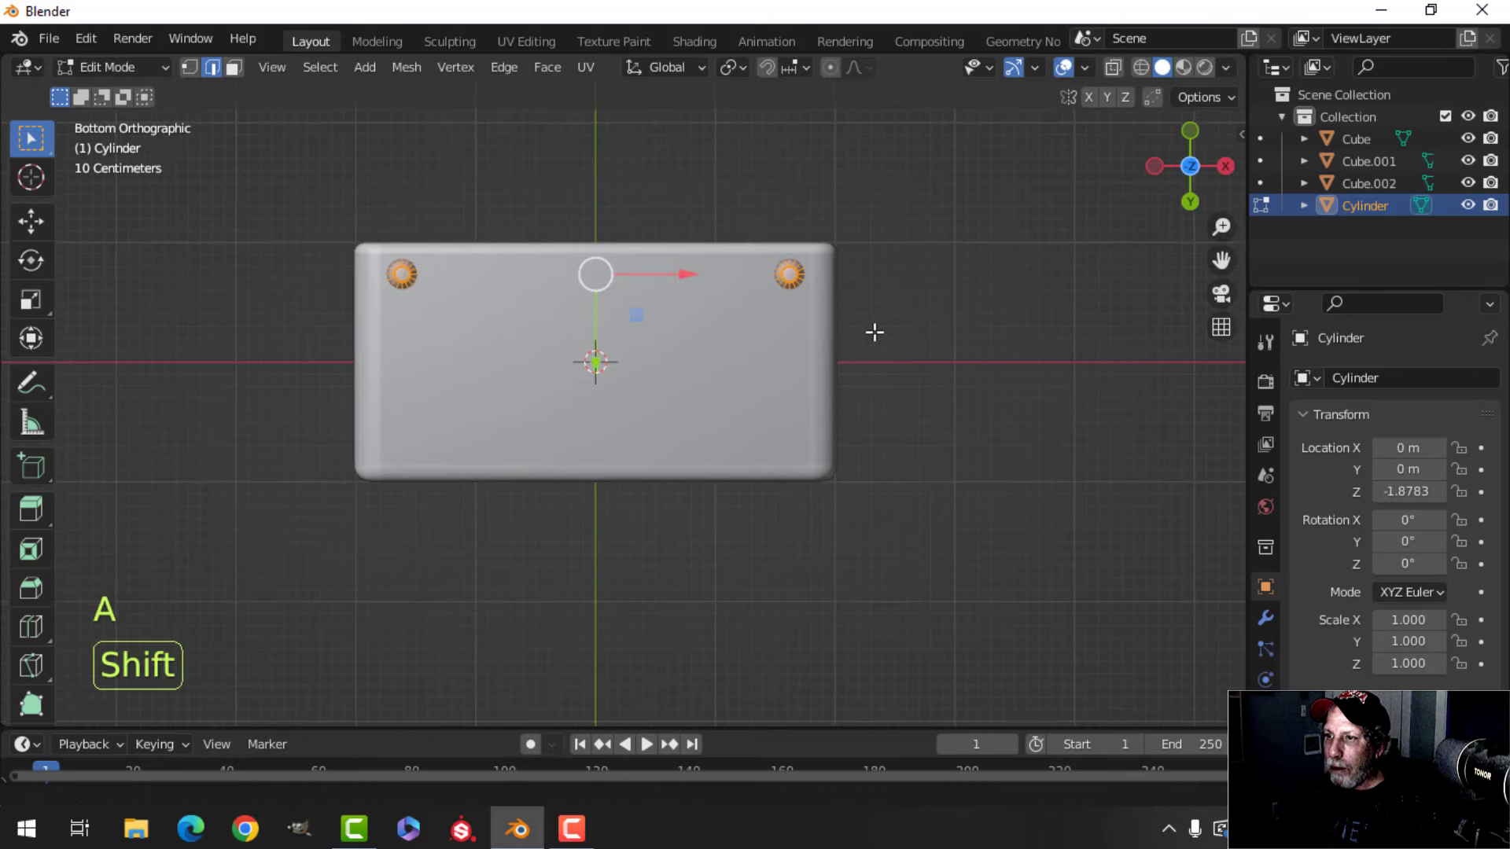
{"action": "middle_click_drag", "start_coordinate": [873, 331], "coordinate": [886, 310], "text": "shift"}
{"action": "key", "text": "shift+d"}
{"action": "right_click", "coordinate": [886, 307]}
{"action": "left_click_drag", "start_coordinate": [603, 336], "coordinate": [603, 366]}
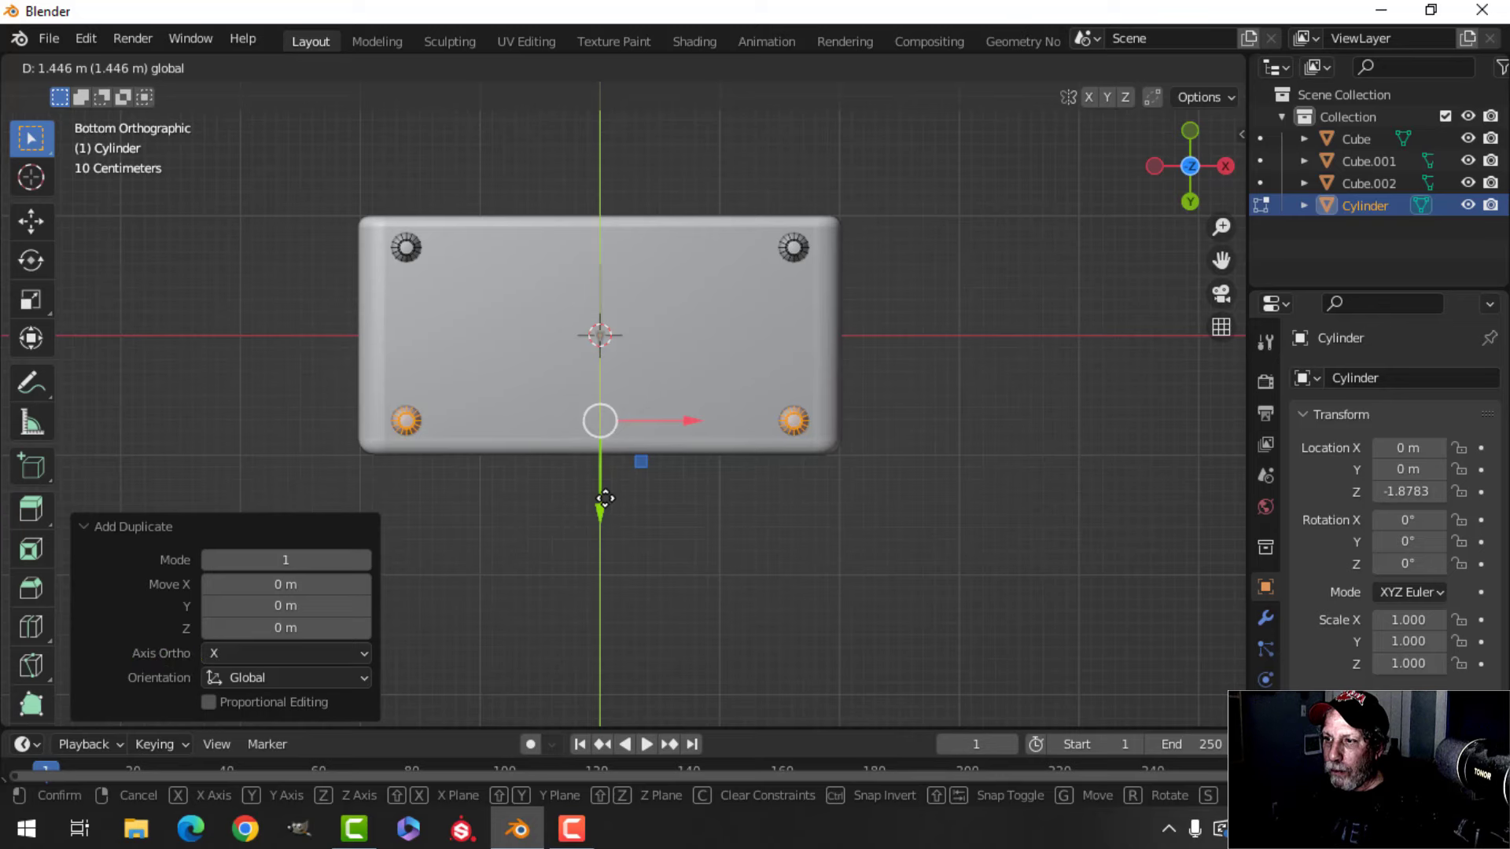
- Set down the two duplicated feet about 1.45 m along Y, return to Object Mode and clear the selection
{"action": "left_click", "coordinate": [606, 497]}
{"action": "key", "text": "Tab"}
{"action": "middle_click_drag", "start_coordinate": [674, 383], "coordinate": [692, 429]}
{"action": "key", "text": "alt+a"}
{"action": "scroll", "coordinate": [708, 487], "scroll_direction": "up", "scroll_amount": 5}
{"action": "scroll", "coordinate": [703, 476], "scroll_direction": "down", "scroll_amount": 4}
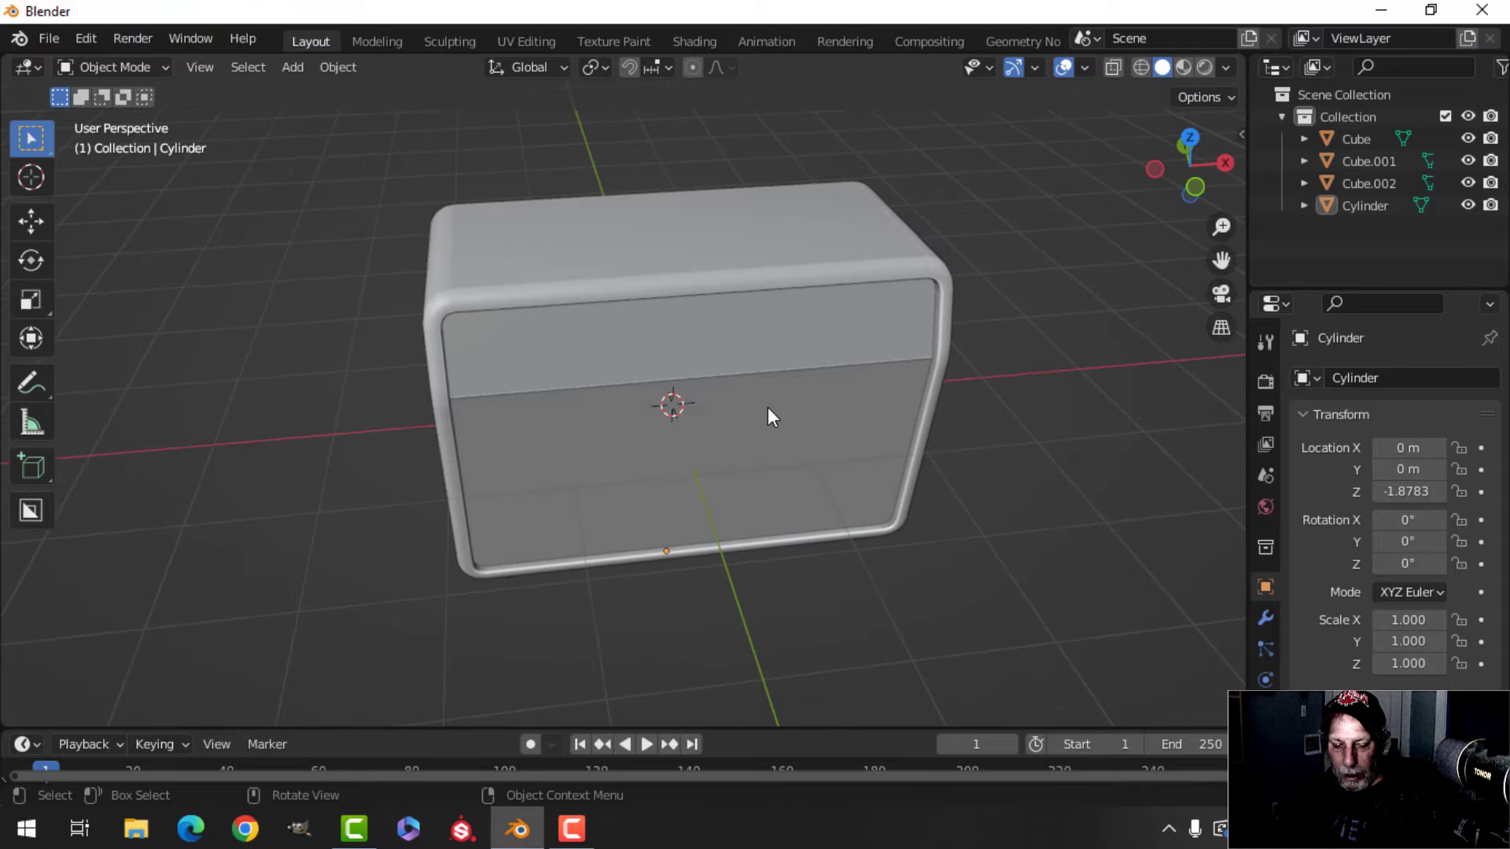
- Add a 22-vertex mesh circle and raise its geometry about 1.87 m in Z to the body's top
{"action": "key", "text": "shift+a"}
{"action": "mouse_move", "coordinate": [697, 333]}
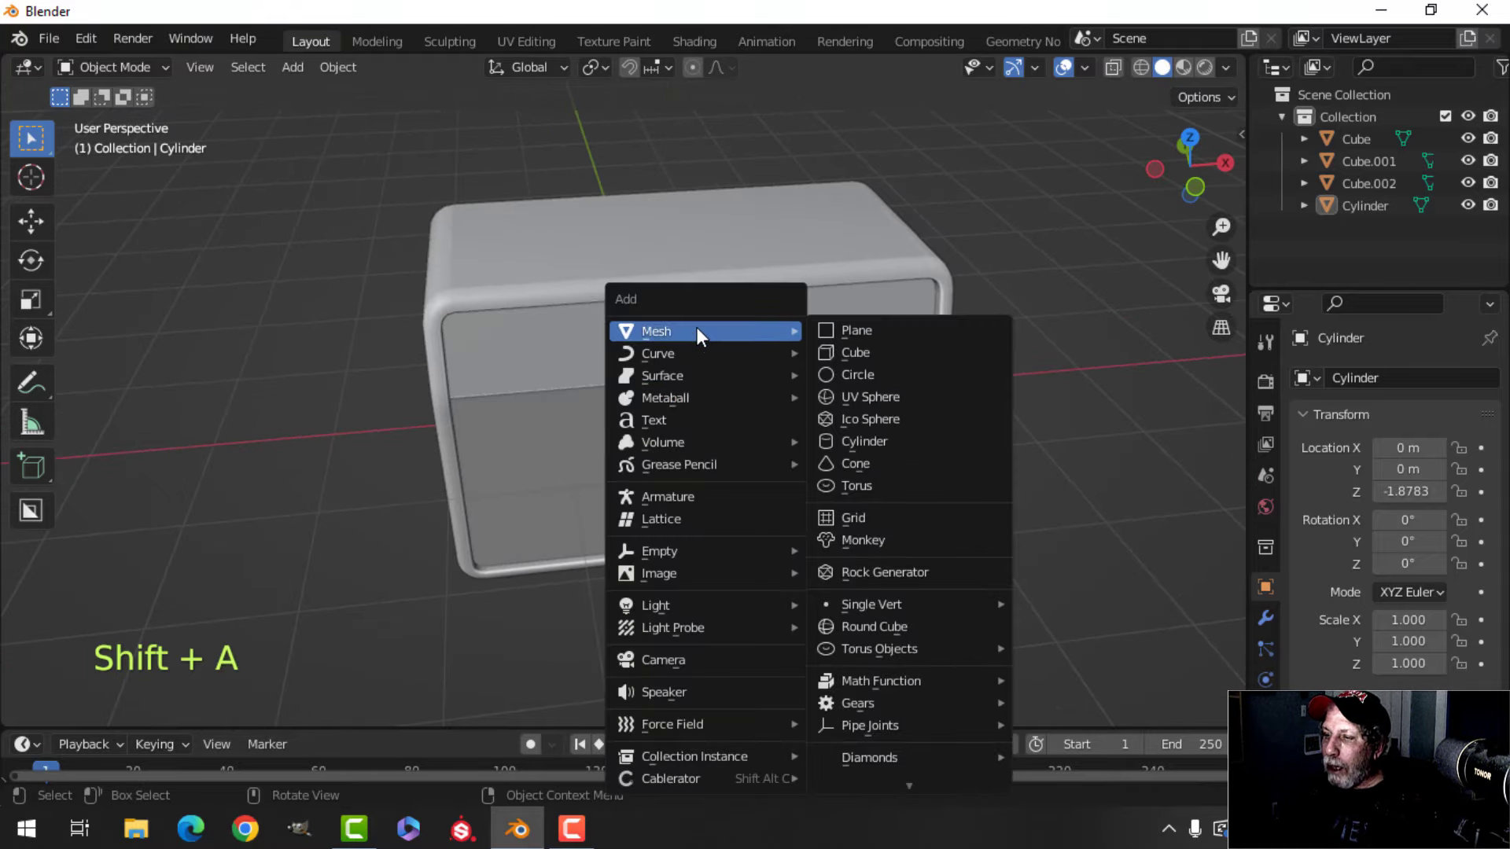
{"action": "left_click", "coordinate": [853, 375]}
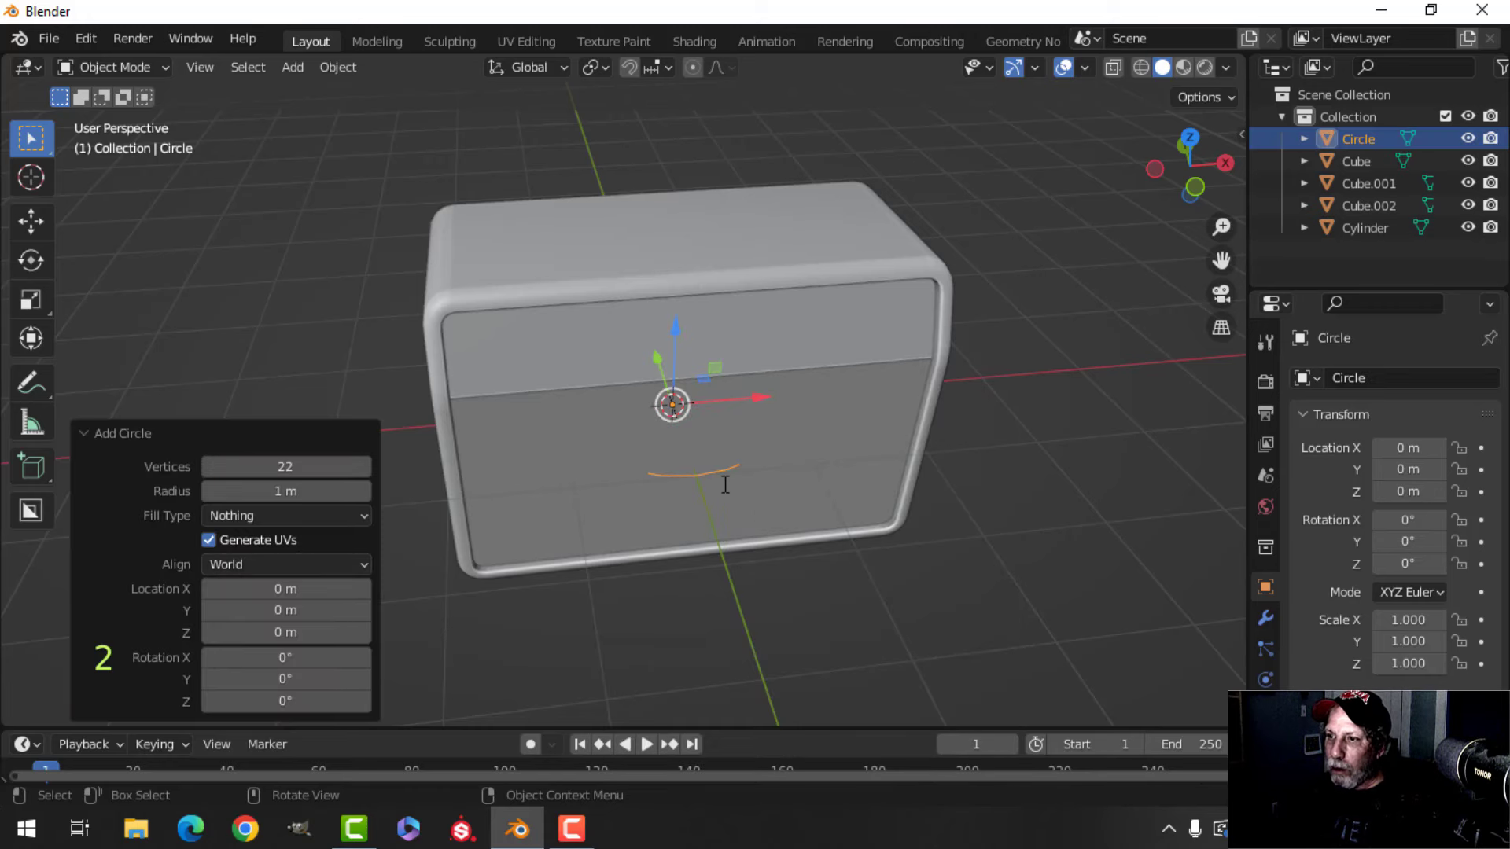
{"action": "key", "text": "Tab"}
{"action": "left_click_drag", "start_coordinate": [675, 328], "coordinate": [678, 287]}
{"action": "left_click_drag", "start_coordinate": [682, 143], "coordinate": [681, 138]}
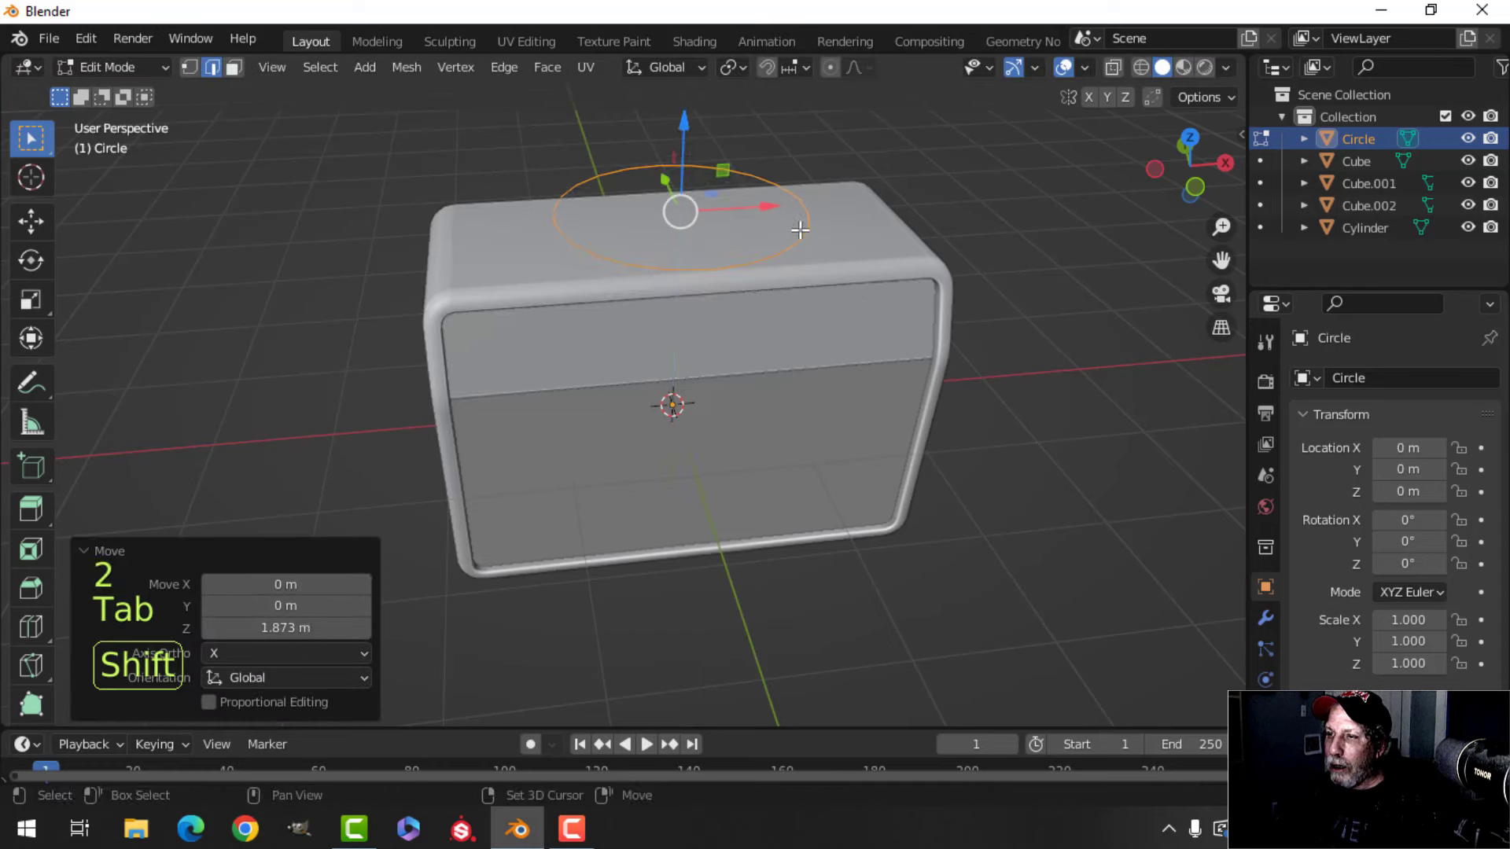
- Scale the circle's vertices uniformly to about 0.28 as seen from above
{"action": "middle_click_drag", "start_coordinate": [799, 226], "coordinate": [772, 344], "text": "shift"}
{"action": "key", "text": "1"}
{"action": "key", "text": "KP_7"}
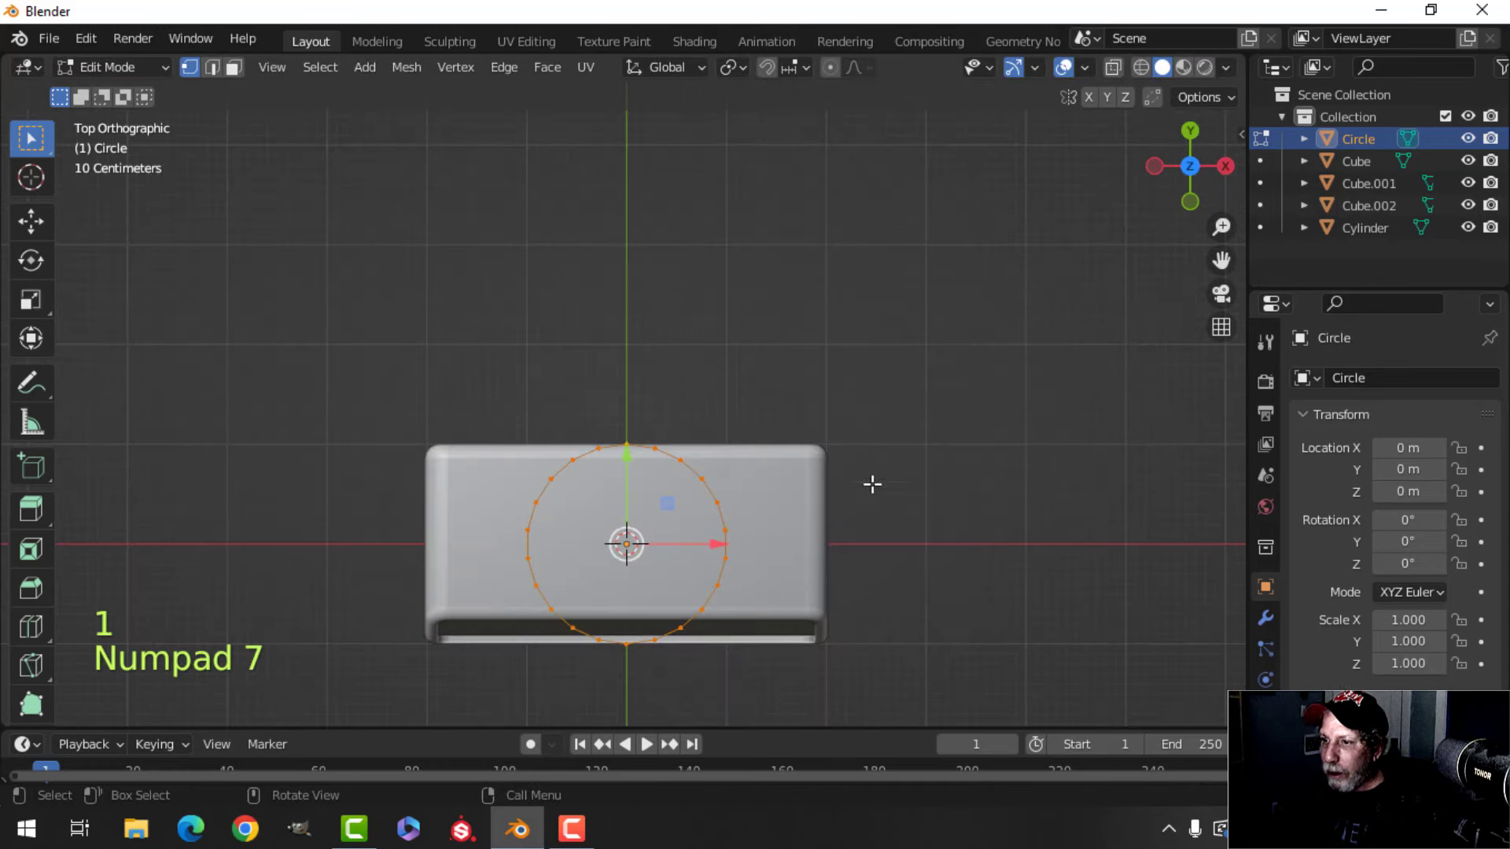
{"action": "key", "text": "s"}
{"action": "left_click", "coordinate": [713, 539]}
{"action": "scroll", "coordinate": [711, 535], "scroll_direction": "up", "scroll_amount": 3}
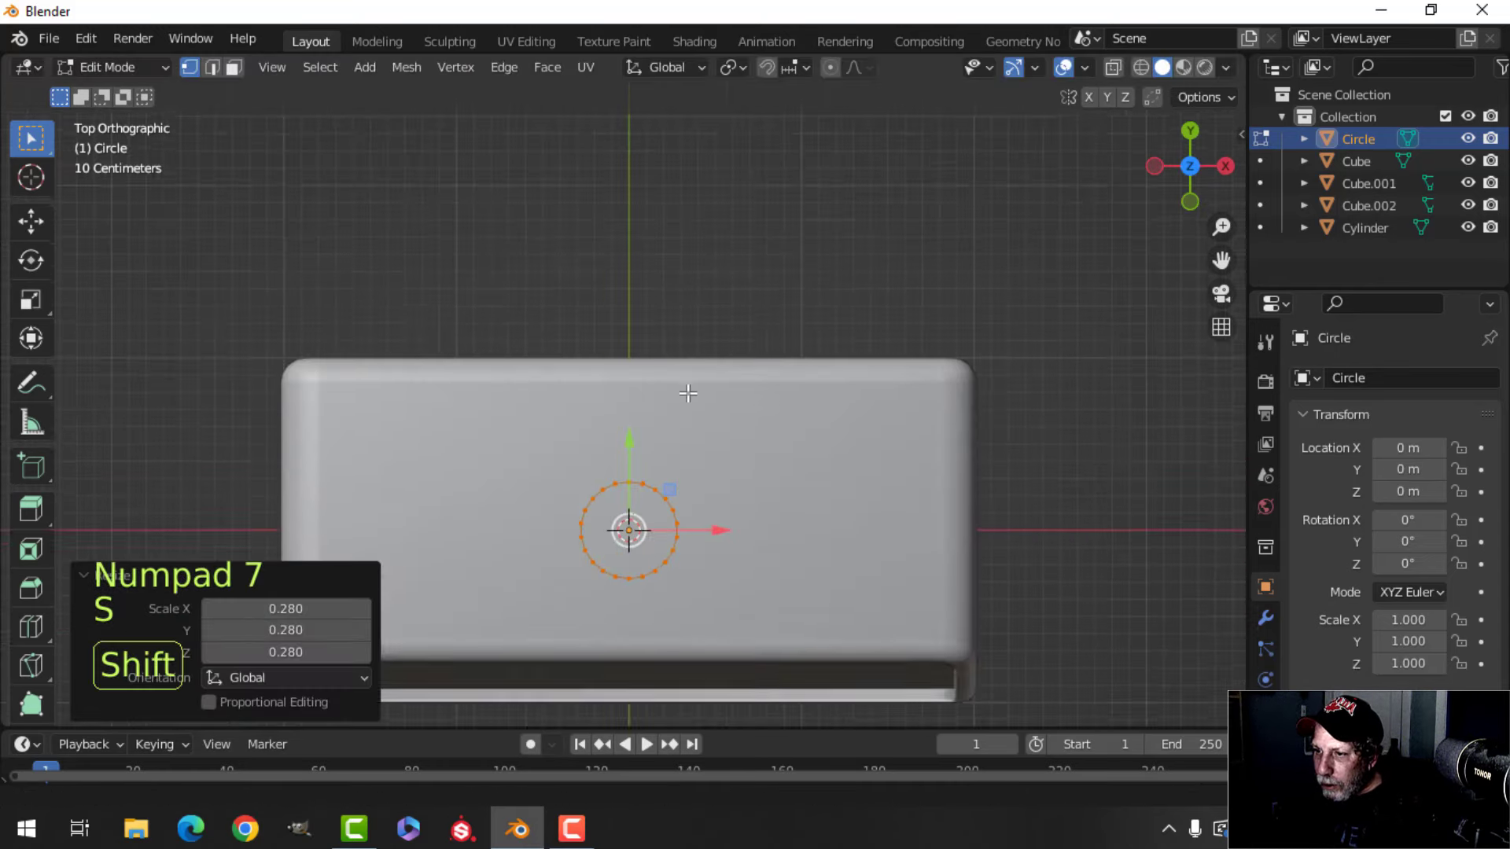
- Move the circle about -0.75 m in X, nudge it slightly farther the same way, and scale it to about 0.955
{"action": "middle_click_drag", "start_coordinate": [709, 517], "coordinate": [709, 447], "text": "shift"}
{"action": "left_click_drag", "start_coordinate": [721, 457], "coordinate": [583, 468]}
{"action": "middle_click_drag", "start_coordinate": [620, 456], "coordinate": [673, 411], "text": "shift"}
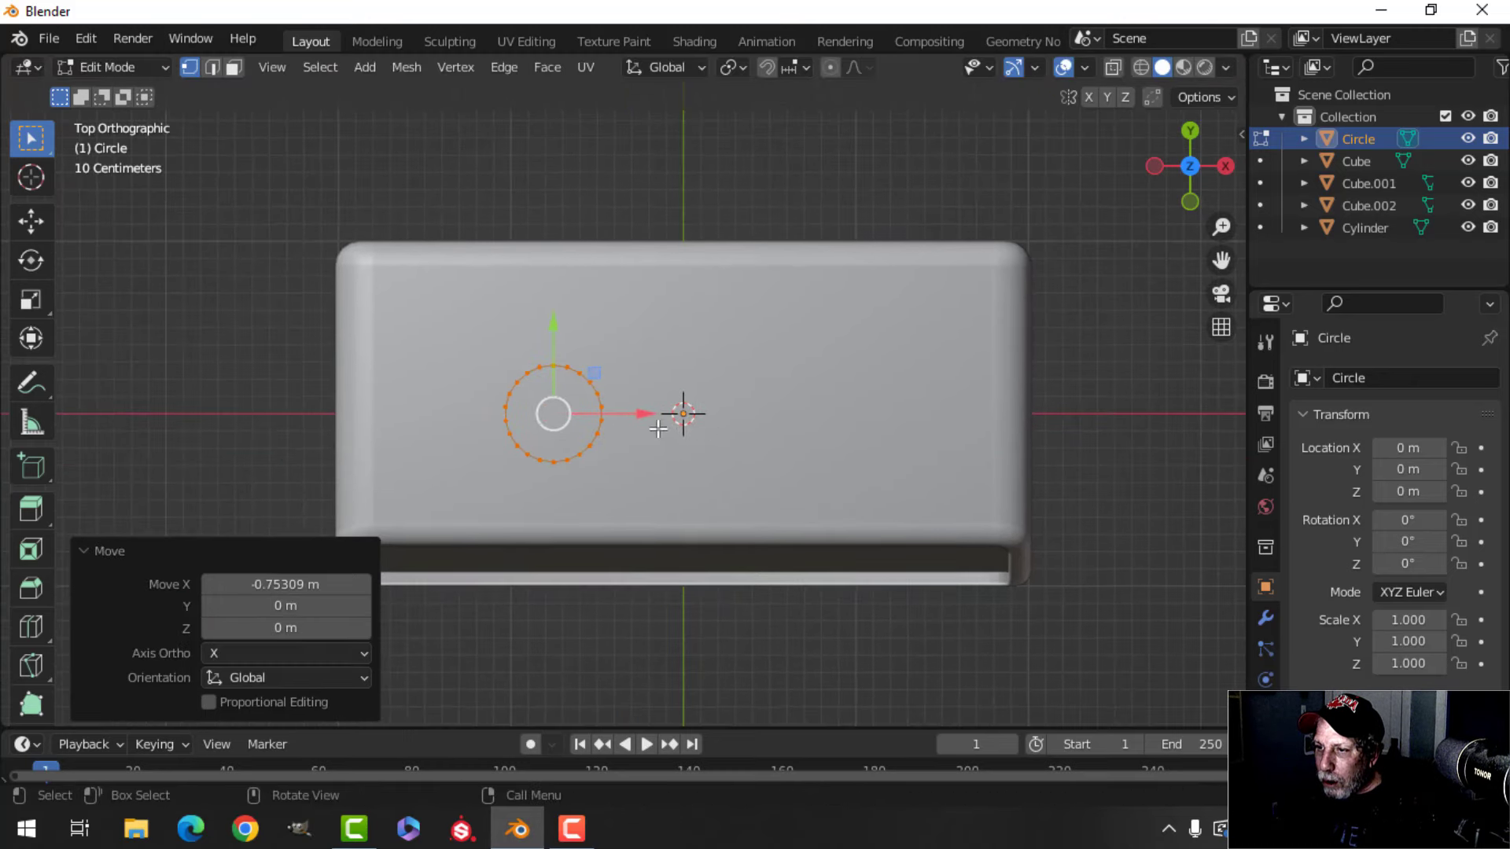
{"action": "left_click_drag", "start_coordinate": [639, 414], "coordinate": [619, 423]}
{"action": "key", "text": "s"}
{"action": "left_click", "coordinate": [624, 428]}
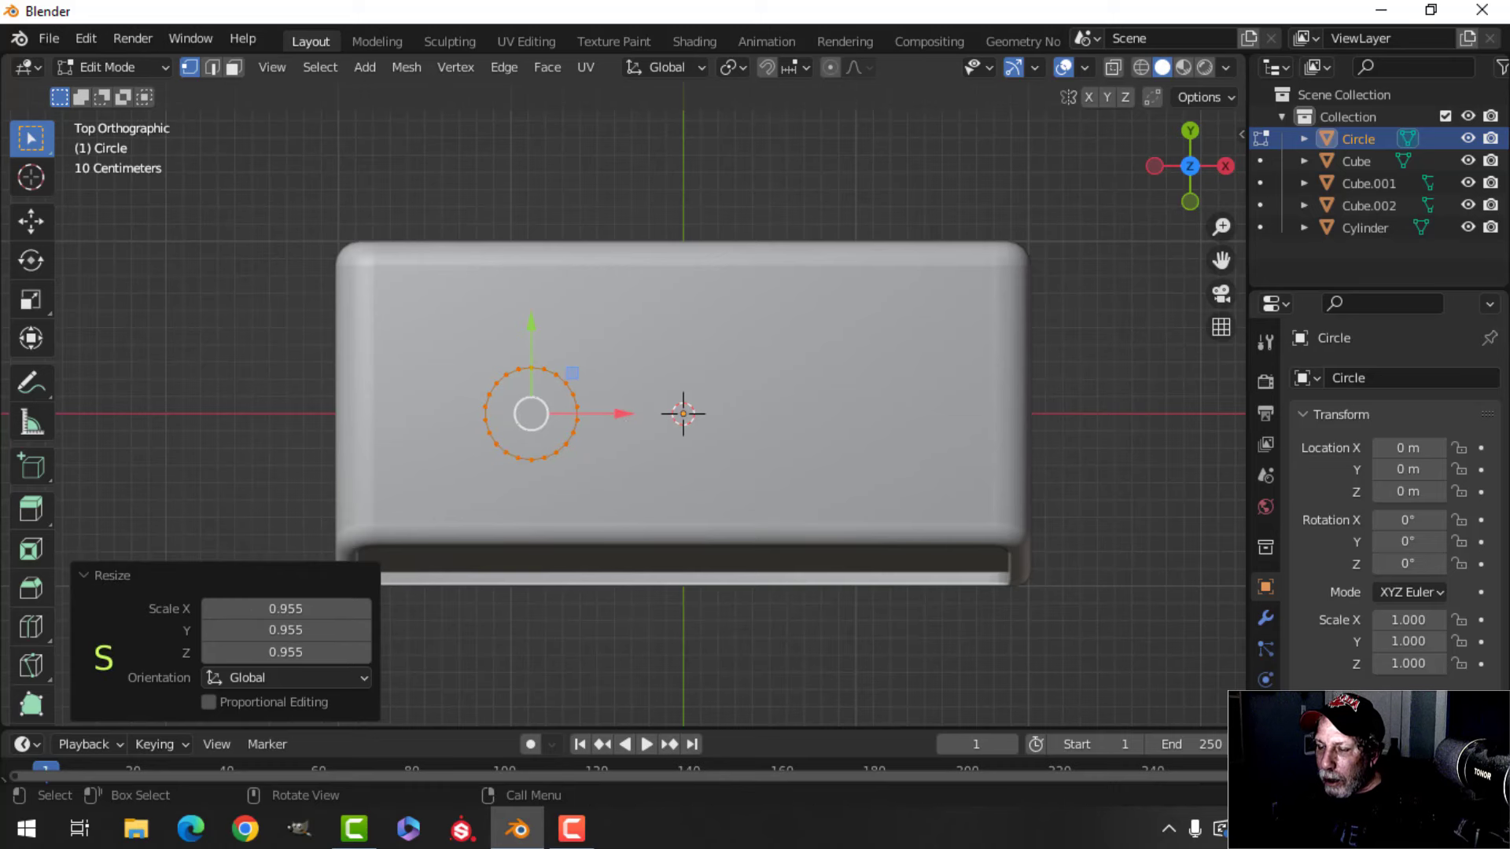
- Delete the vertices of the circle's half facing the body's center, keeping the two end vertices of the outer arc
{"action": "key", "text": "alt+a"}
{"action": "middle_click_drag", "start_coordinate": [621, 485], "coordinate": [635, 446], "text": "shift"}
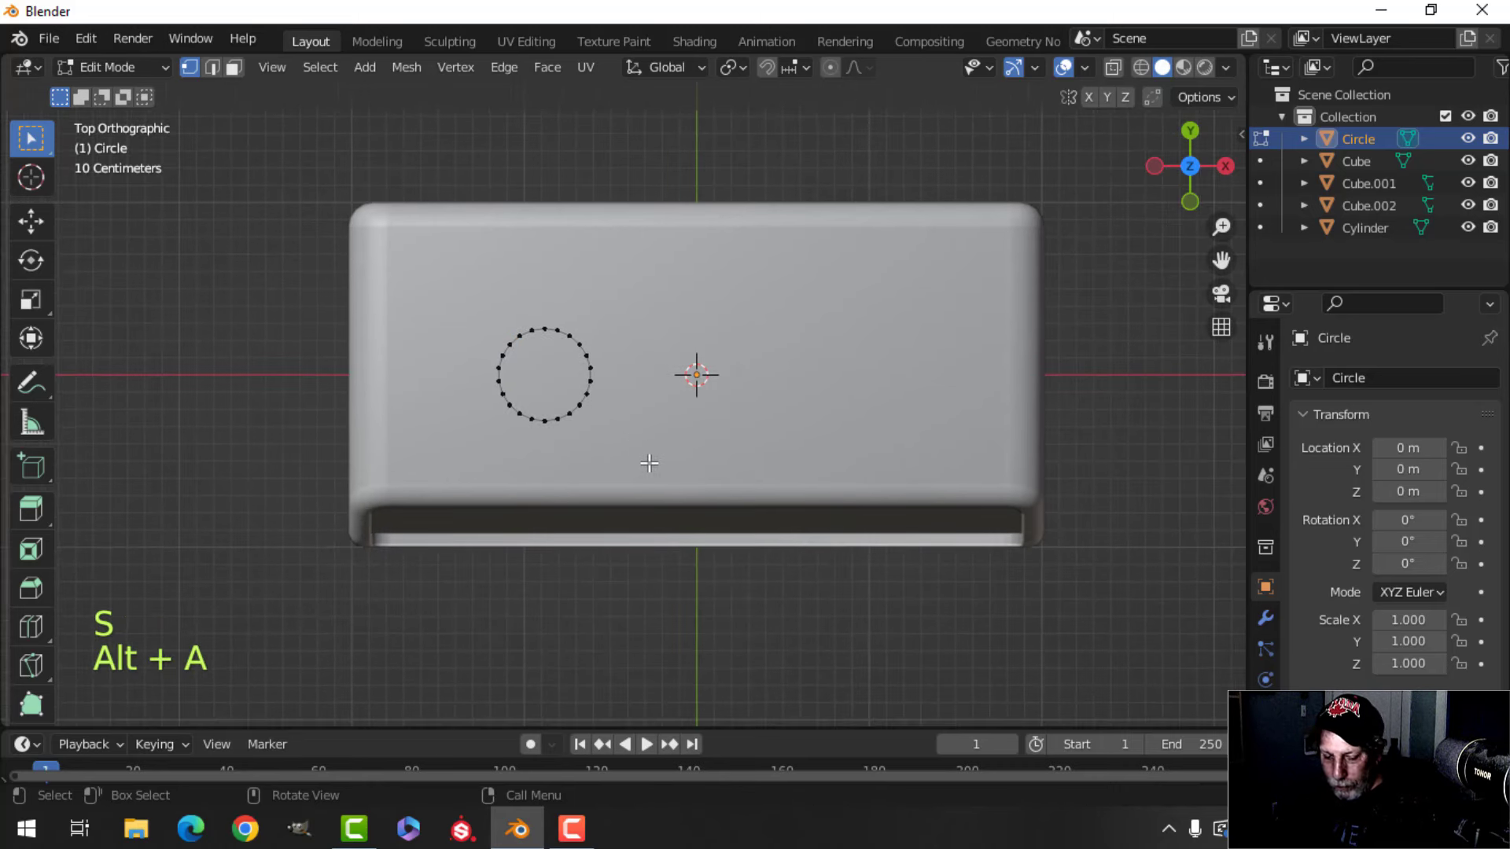
{"action": "key", "text": "b"}
{"action": "left_click_drag", "start_coordinate": [558, 301], "coordinate": [557, 303]}
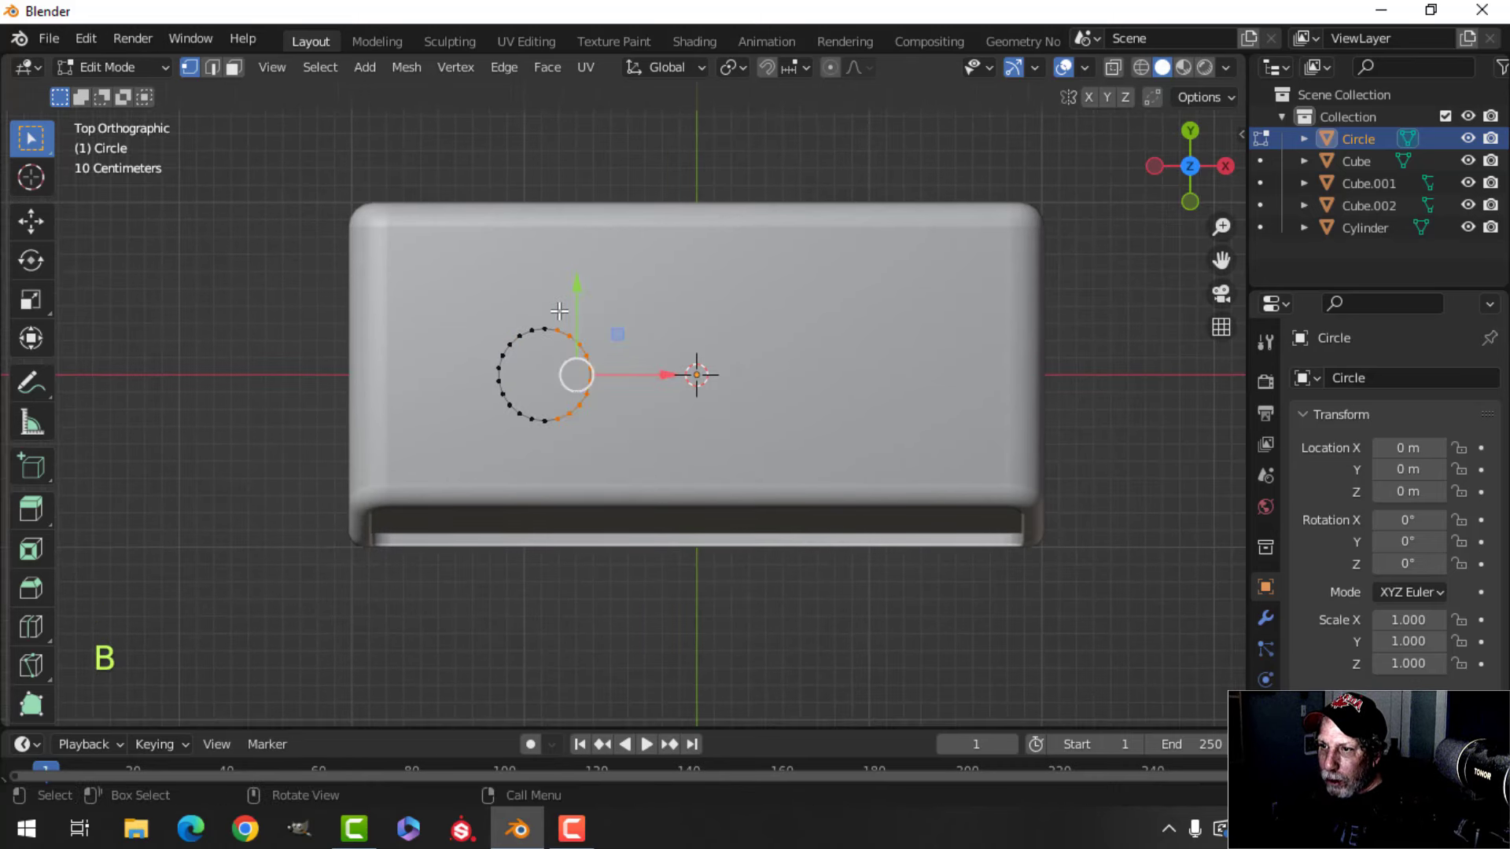
{"action": "key", "text": "x"}
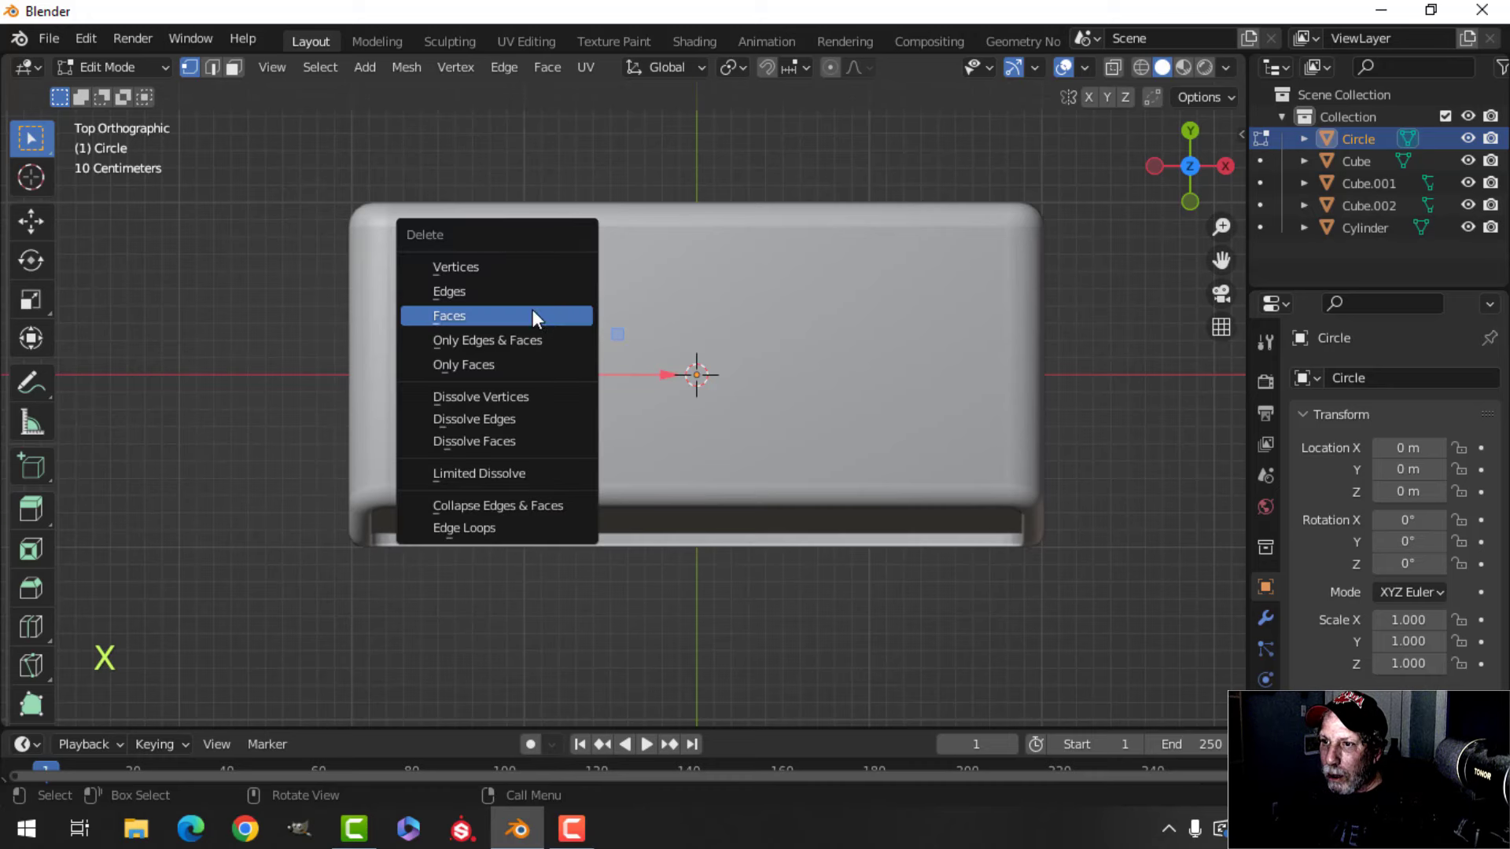
{"action": "left_click", "coordinate": [479, 272]}
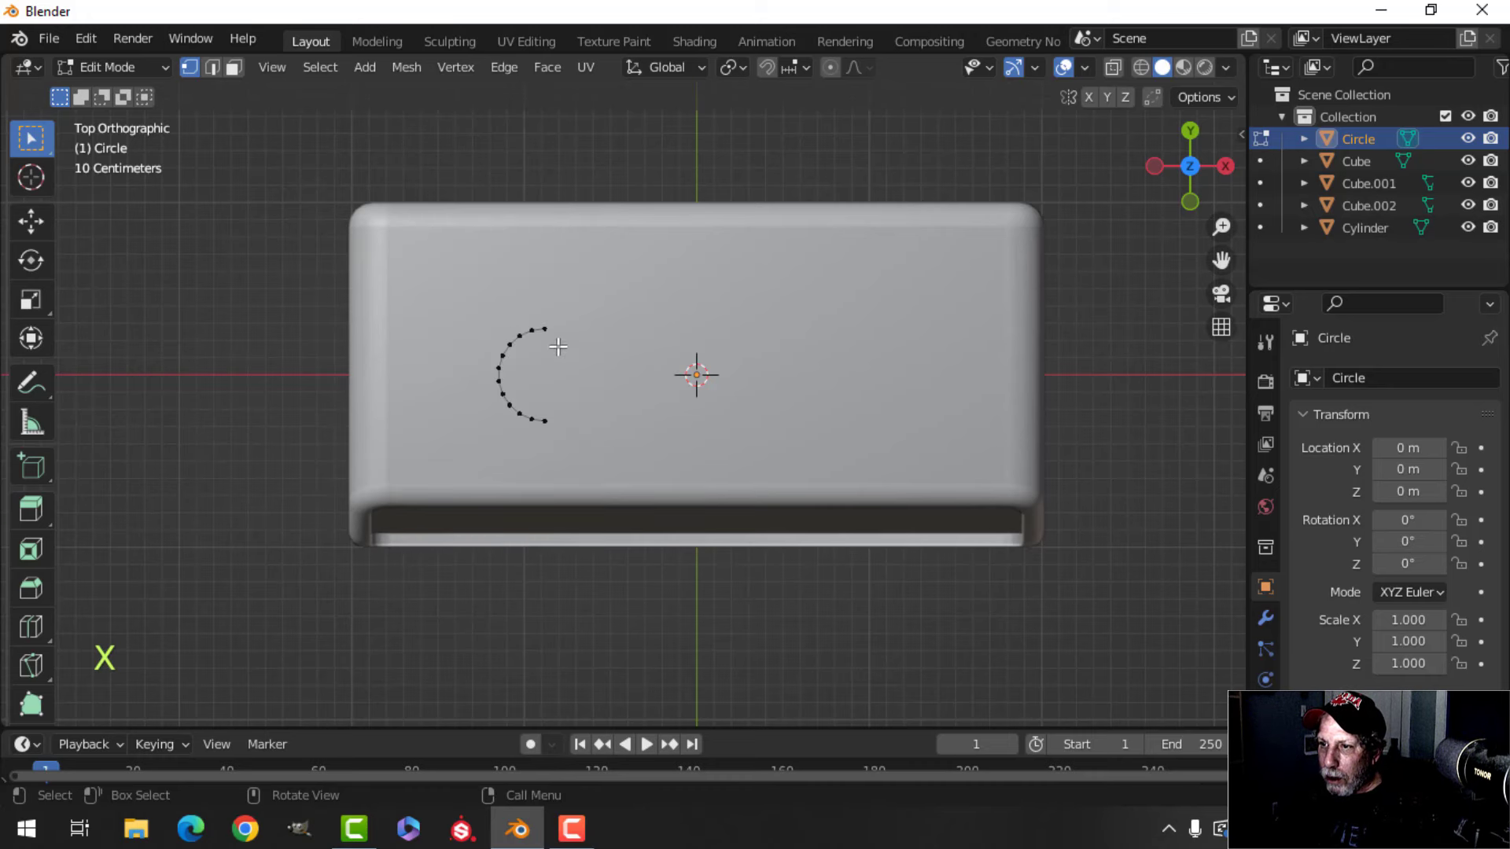
- Extrude the arc's two end vertices a short way along positive X and join them with a straight edge
{"action": "left_click", "coordinate": [549, 423], "text": "shift"}
{"action": "scroll", "coordinate": [641, 405], "scroll_direction": "up", "scroll_amount": 3}
{"action": "middle_click_drag", "start_coordinate": [647, 401], "coordinate": [646, 347], "text": "shift"}
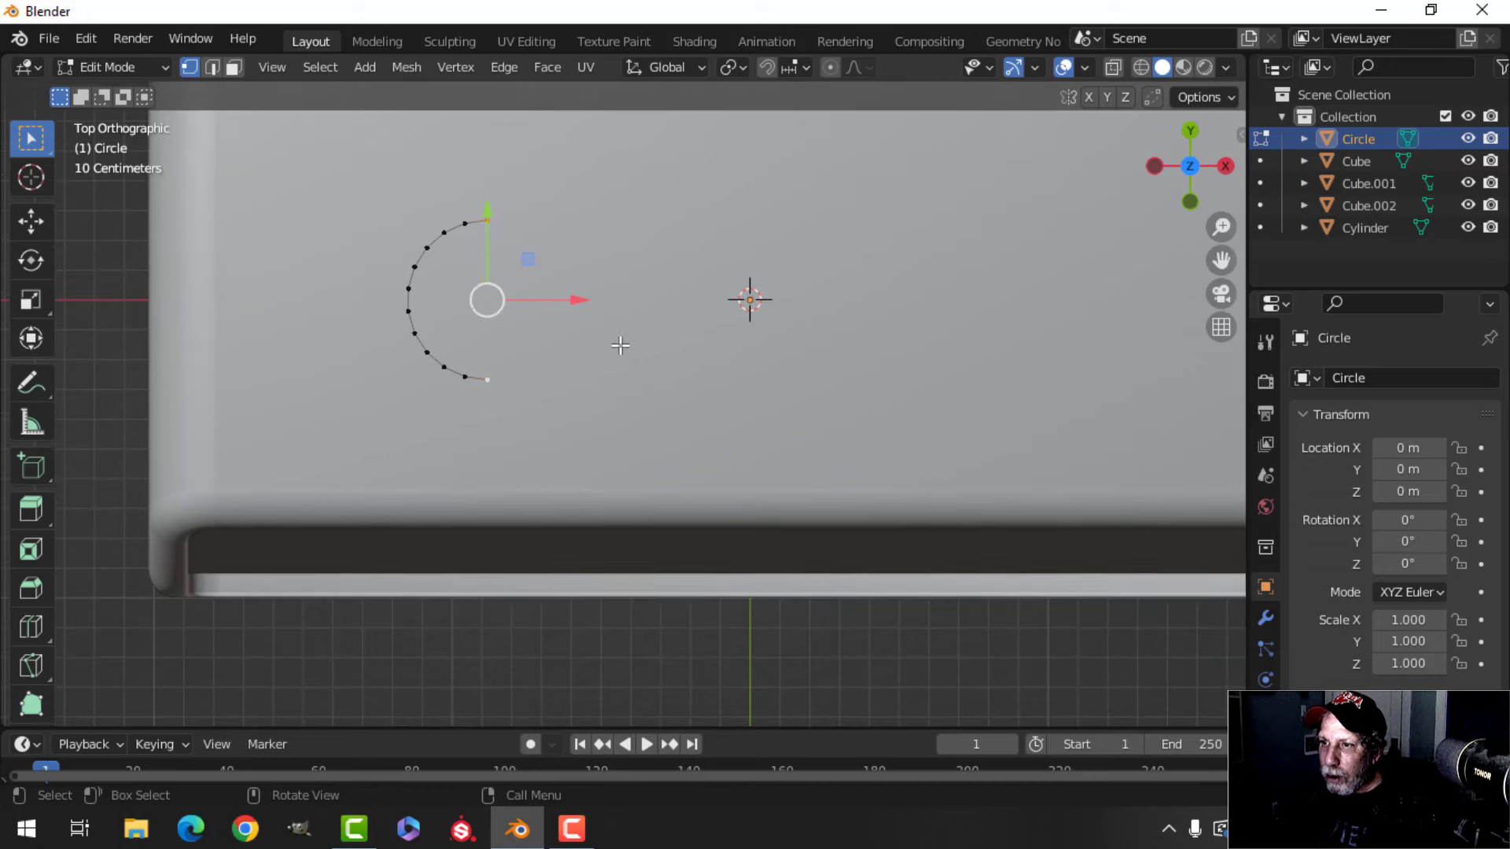
{"action": "key", "text": "e"}
{"action": "right_click", "coordinate": [591, 313]}
{"action": "left_click_drag", "start_coordinate": [584, 301], "coordinate": [630, 300]}
{"action": "key", "text": "f"}
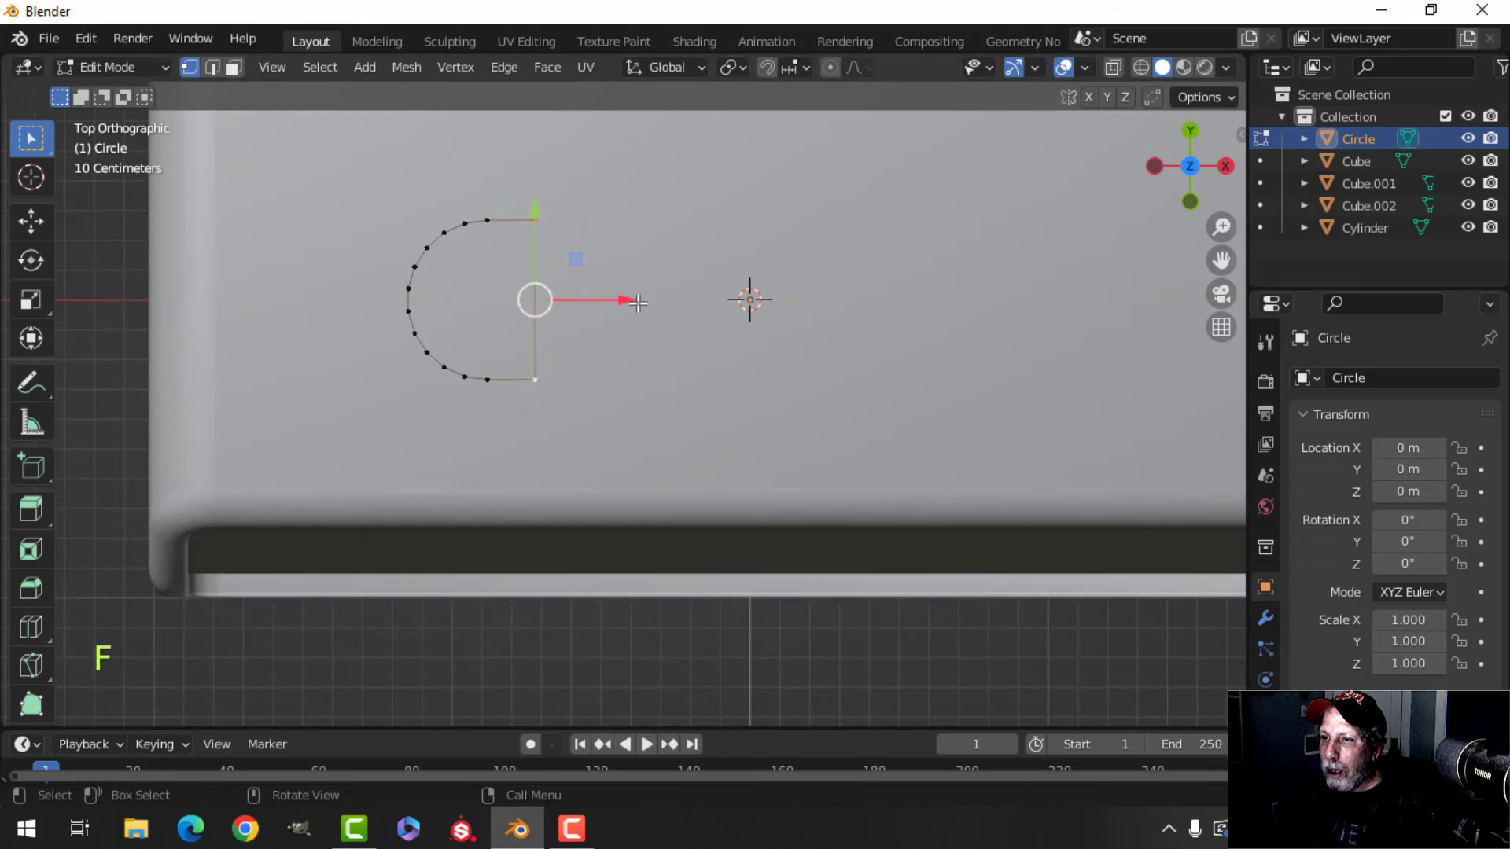
- Fill the closed D-shaped outline with a face and extrude it upward about 0.06 m
{"action": "middle_click_drag", "start_coordinate": [619, 366], "coordinate": [614, 472], "text": "shift"}
{"action": "scroll", "coordinate": [590, 226], "scroll_direction": "down", "scroll_amount": 3}
{"action": "scroll", "coordinate": [673, 429], "scroll_direction": "up", "scroll_amount": 2}
{"action": "middle_click_drag", "start_coordinate": [673, 426], "coordinate": [640, 482], "text": "shift"}
{"action": "key", "text": "e"}
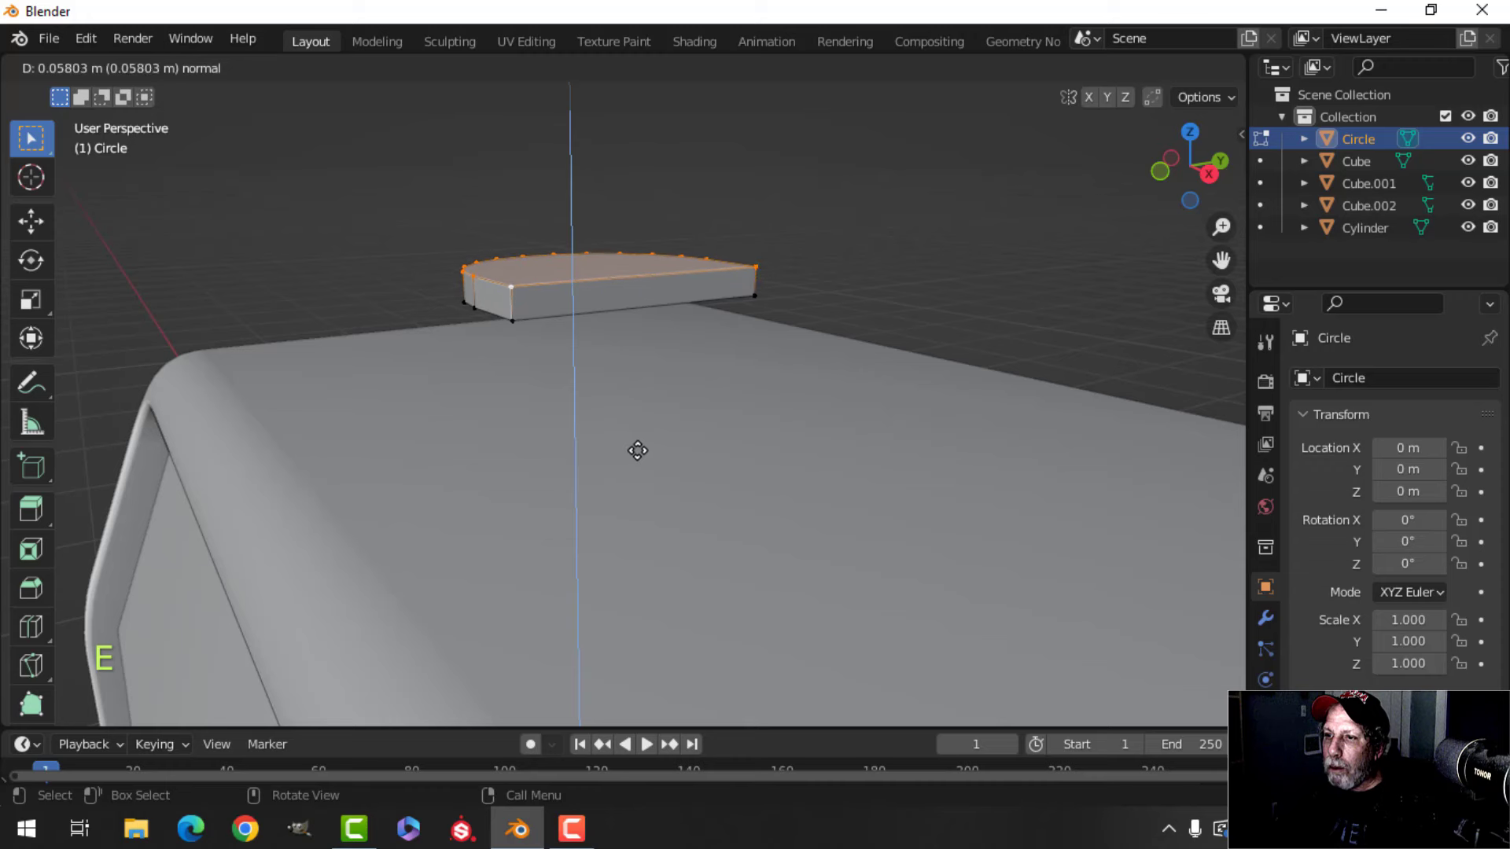
{"action": "left_click", "coordinate": [636, 448]}
- Select the whole D-shaped piece and lower it about 0.19 m onto the body's top surface
{"action": "key", "text": "a"}
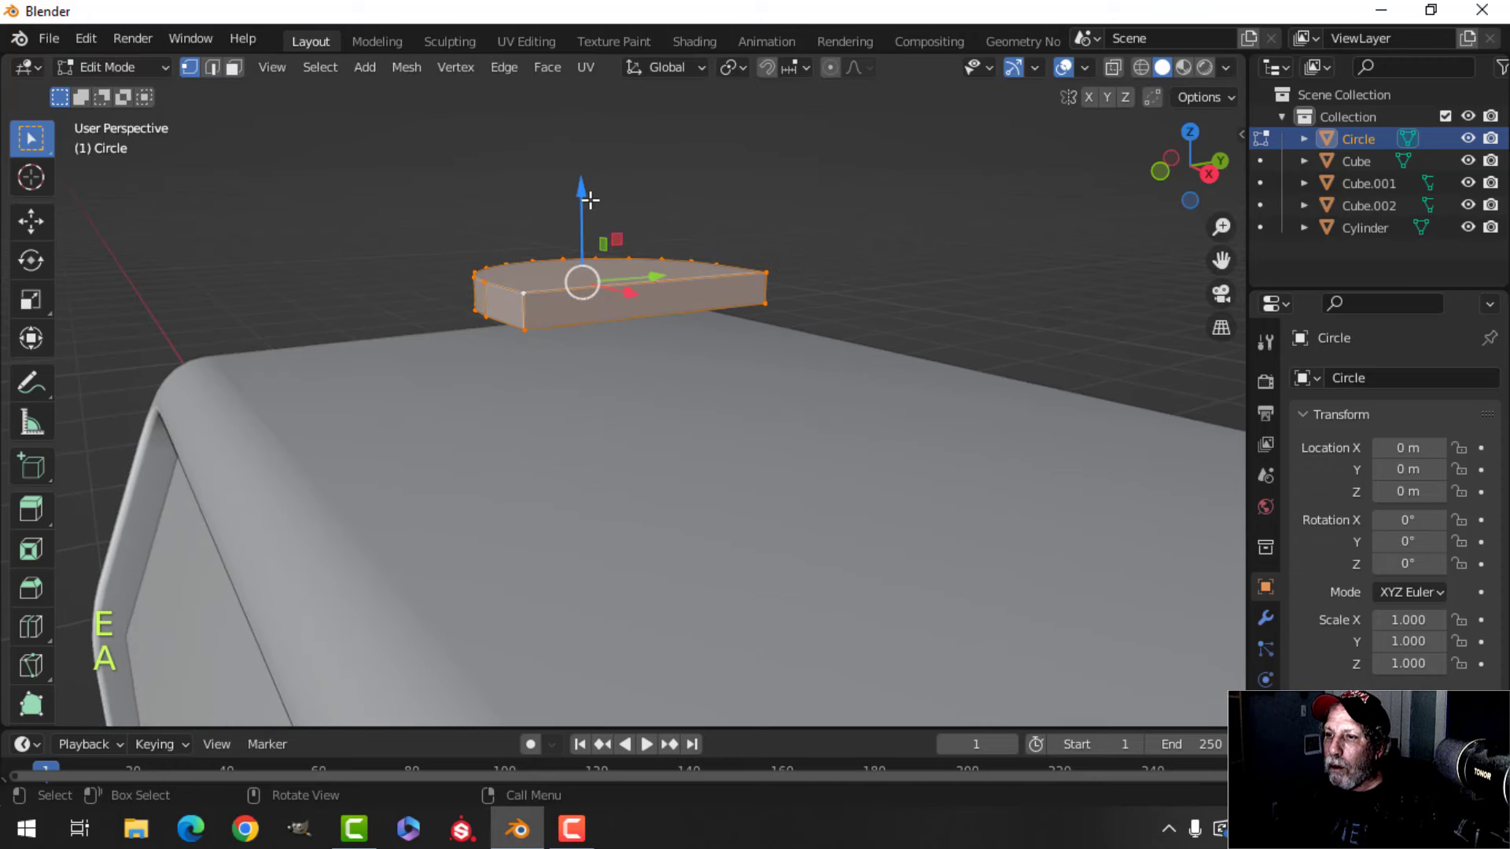
{"action": "left_click_drag", "start_coordinate": [587, 206], "coordinate": [583, 296]}
{"action": "middle_click_drag", "start_coordinate": [644, 346], "coordinate": [717, 386]}
- Scale the D-shaped piece to about 0.741 and move it about -0.066 m in X
{"action": "key", "text": "s"}
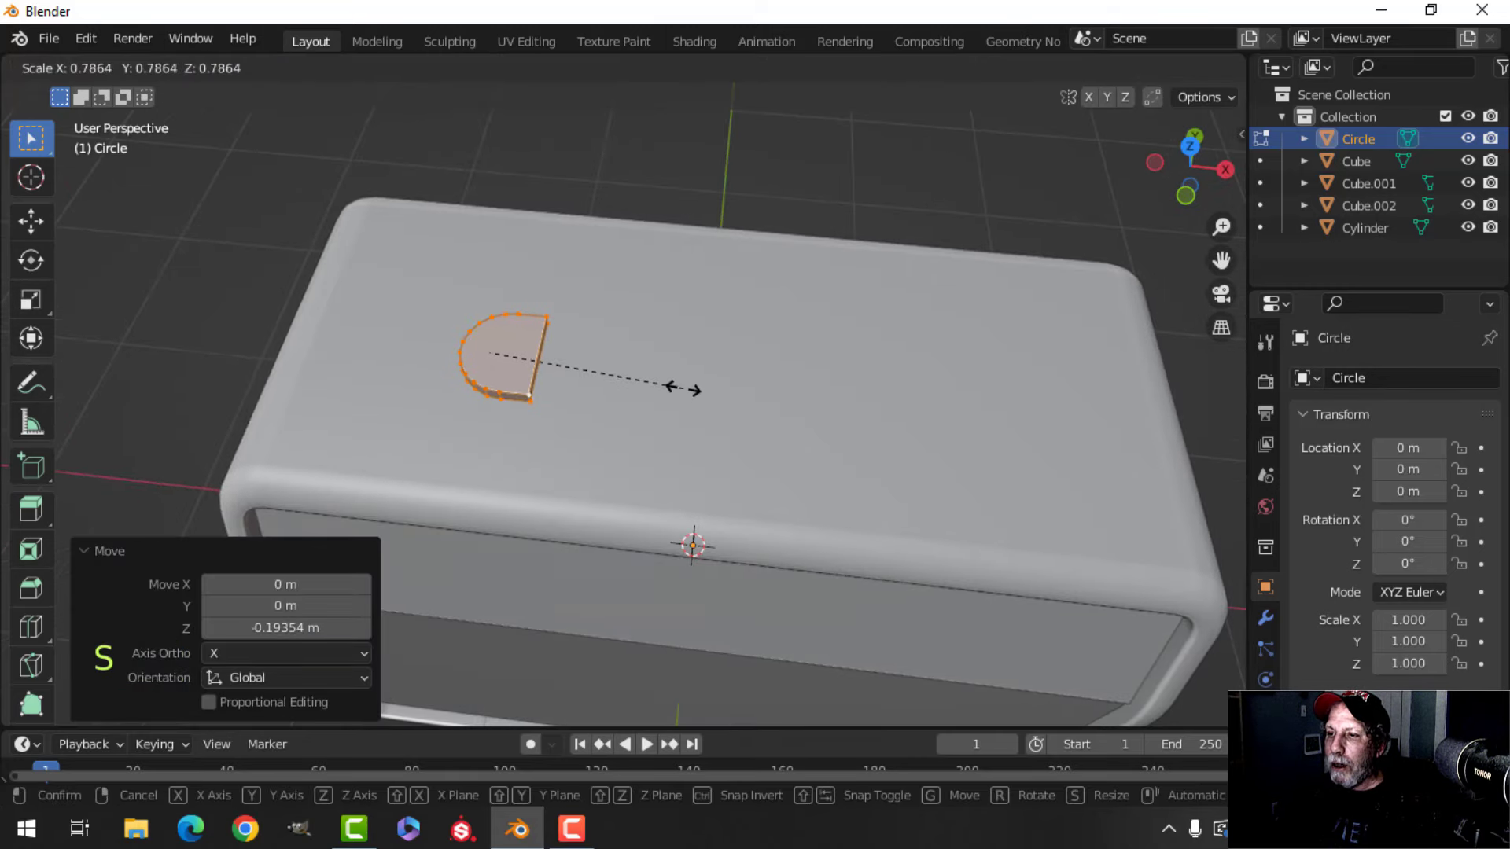
{"action": "left_click", "coordinate": [672, 385]}
{"action": "middle_click_drag", "start_coordinate": [571, 391], "coordinate": [606, 434]}
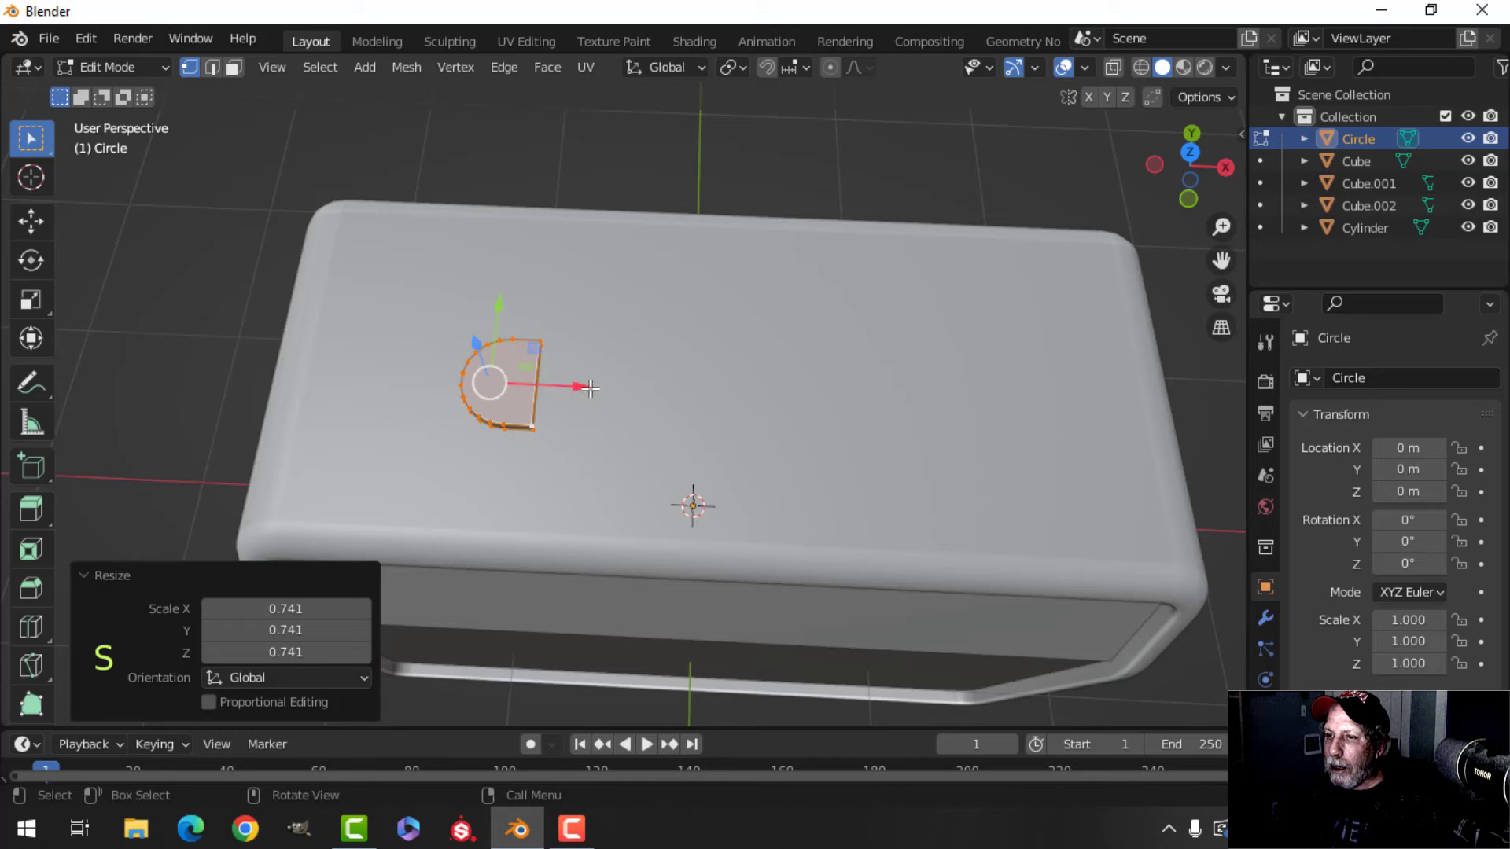
{"action": "left_click_drag", "start_coordinate": [589, 388], "coordinate": [573, 386]}
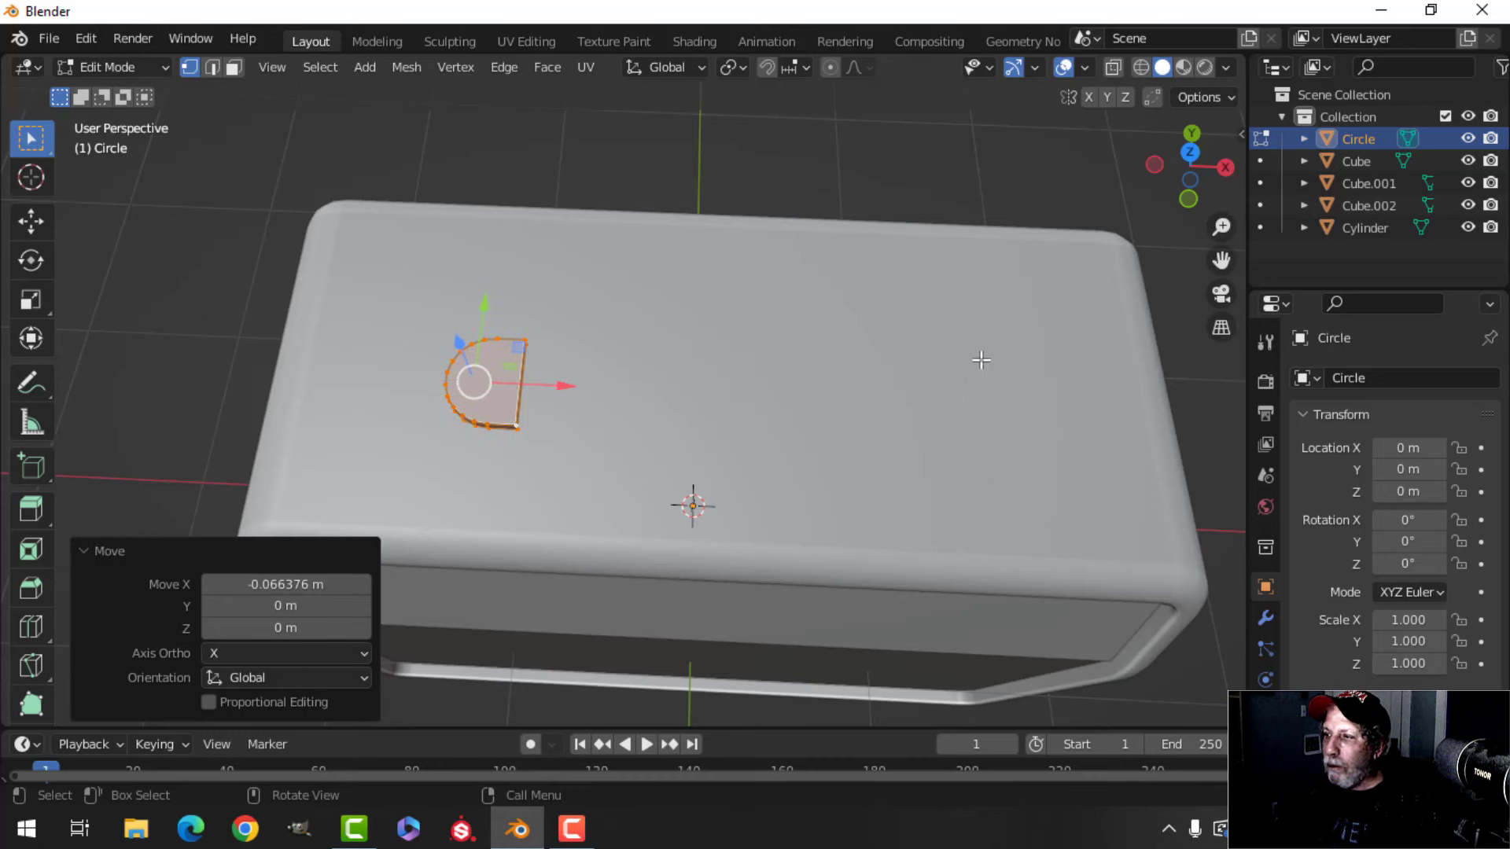
- Add a Mirror modifier on the X axis to the D-shaped piece
{"action": "left_click", "coordinate": [1266, 617]}
{"action": "left_click", "coordinate": [1336, 378]}
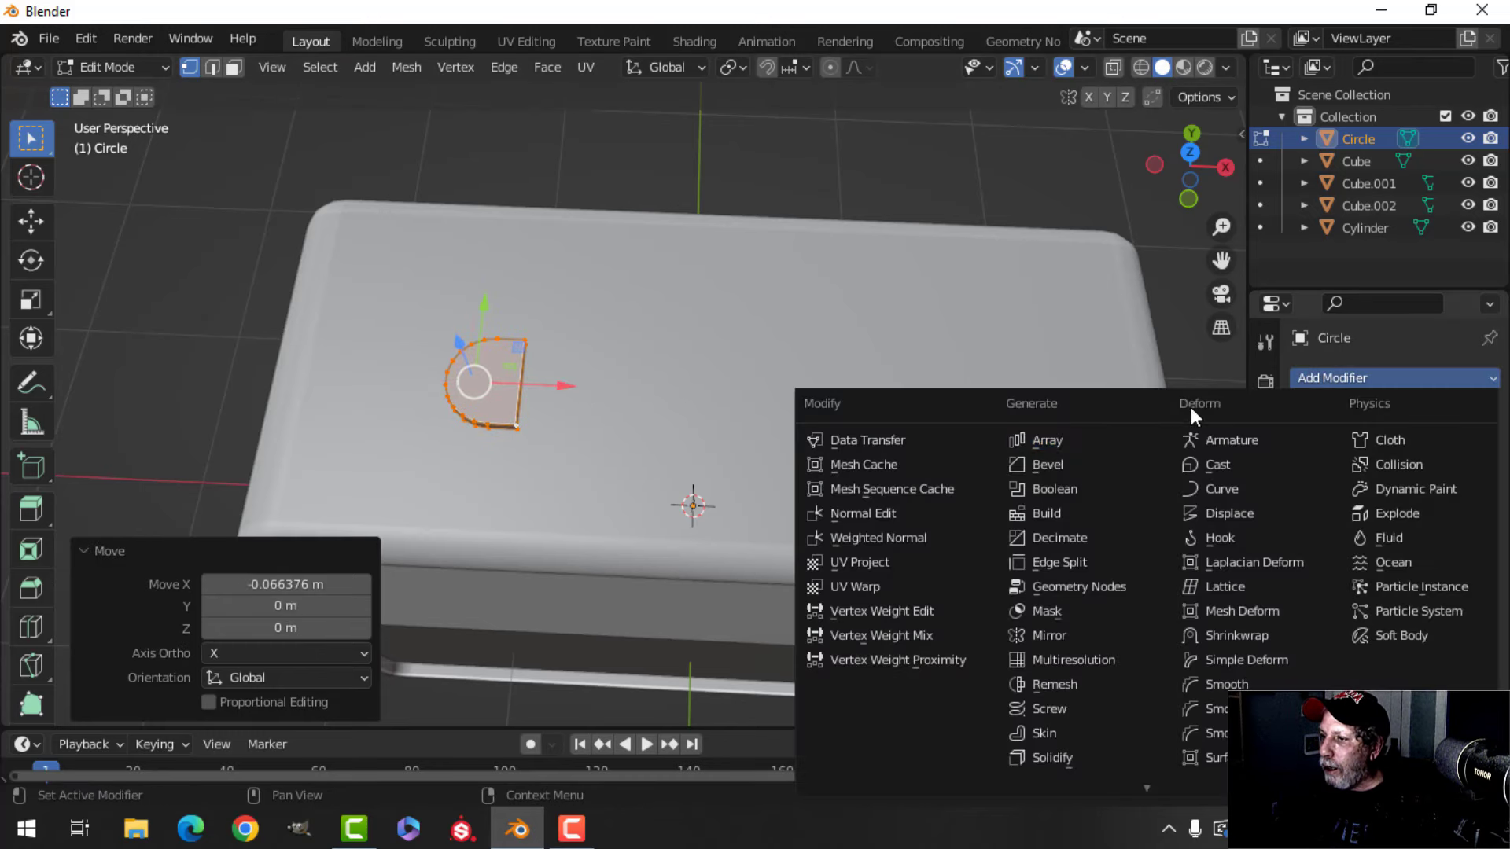
{"action": "left_click", "coordinate": [1060, 630]}
- Shift the D-shaped piece slightly along positive Y and about 0.08 m along positive X on the body's top
{"action": "middle_click_drag", "start_coordinate": [645, 425], "coordinate": [593, 361]}
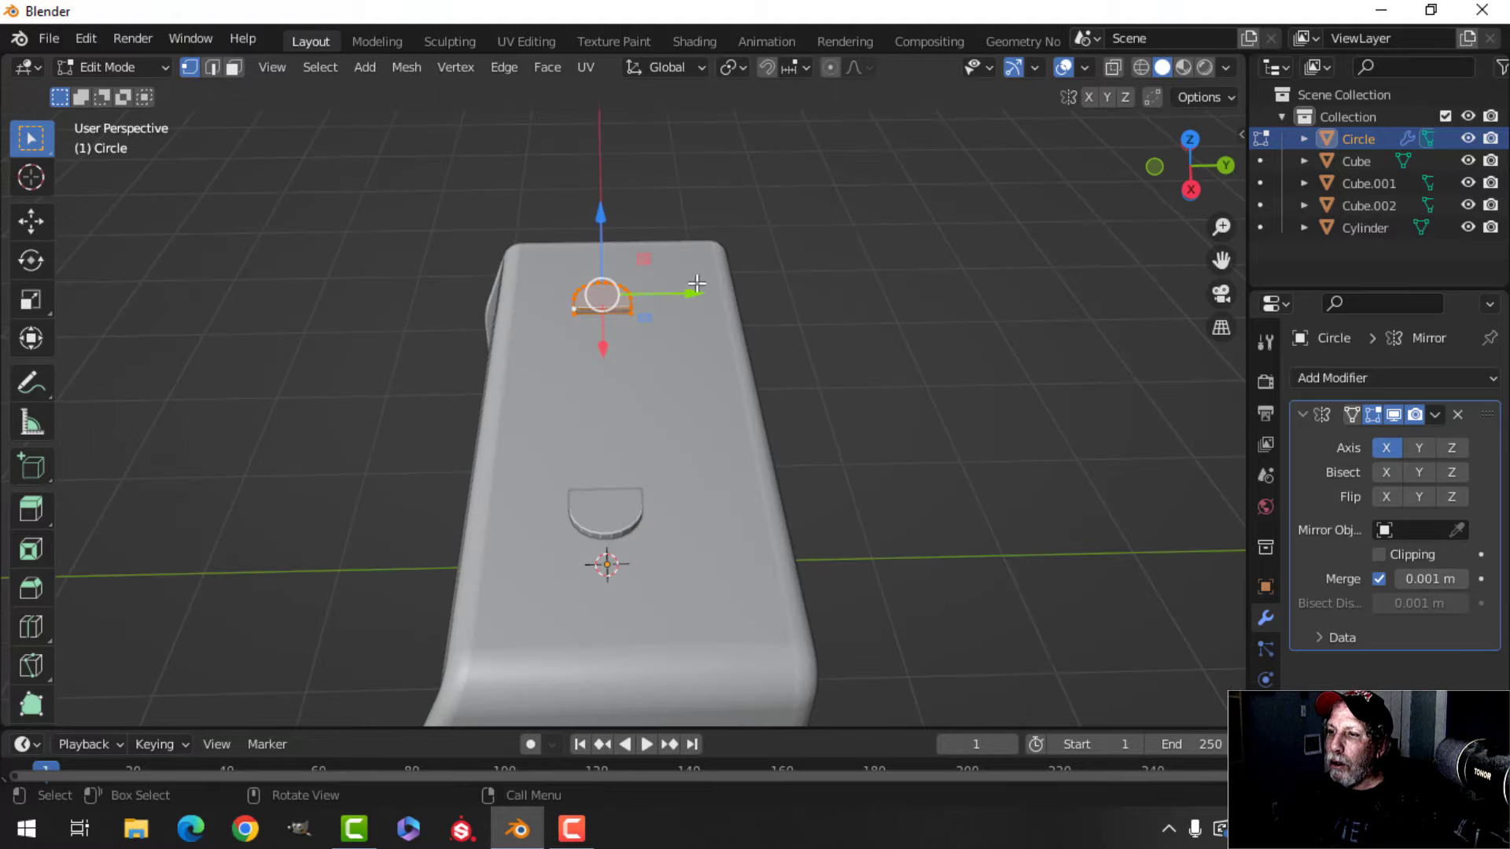
{"action": "left_click_drag", "start_coordinate": [688, 290], "coordinate": [709, 291]}
{"action": "middle_click_drag", "start_coordinate": [709, 292], "coordinate": [686, 381]}
{"action": "scroll", "coordinate": [679, 420], "scroll_direction": "up", "scroll_amount": 2}
{"action": "left_click_drag", "start_coordinate": [639, 386], "coordinate": [651, 385]}
{"action": "middle_click_drag", "start_coordinate": [725, 396], "coordinate": [613, 402]}
- Bevel the two vertical corner edges at the ends of the D-shaped piece's straight side with two segments
{"action": "scroll", "coordinate": [677, 405], "scroll_direction": "up", "scroll_amount": 4}
{"action": "scroll", "coordinate": [613, 403], "scroll_direction": "up", "scroll_amount": 3}
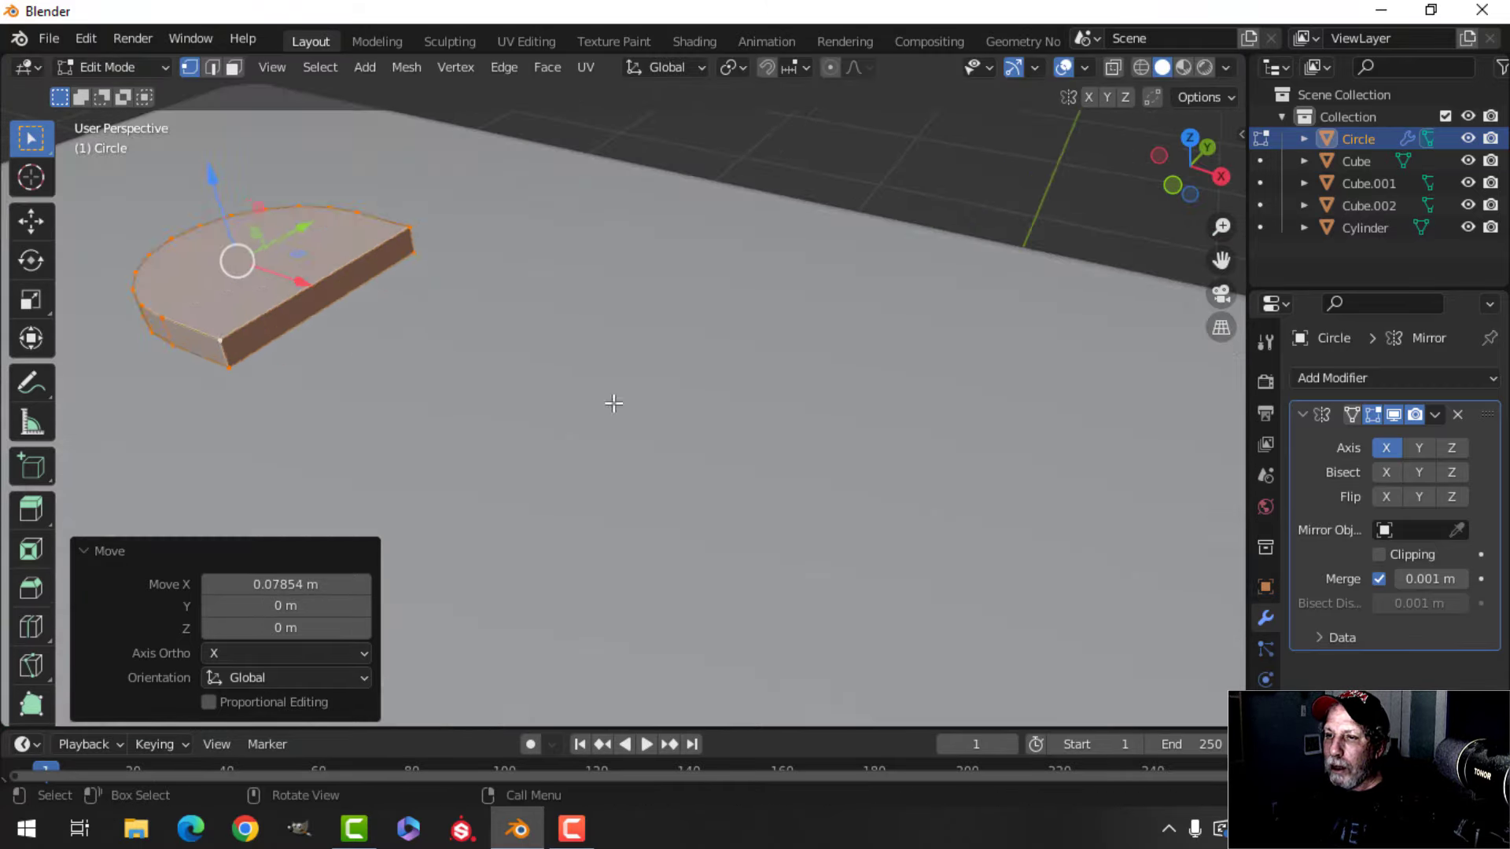
{"action": "key", "text": "alt+a"}
{"action": "middle_click_drag", "start_coordinate": [315, 394], "coordinate": [578, 426], "text": "shift"}
{"action": "scroll", "coordinate": [508, 421], "scroll_direction": "up", "scroll_amount": 4}
{"action": "key", "text": "2"}
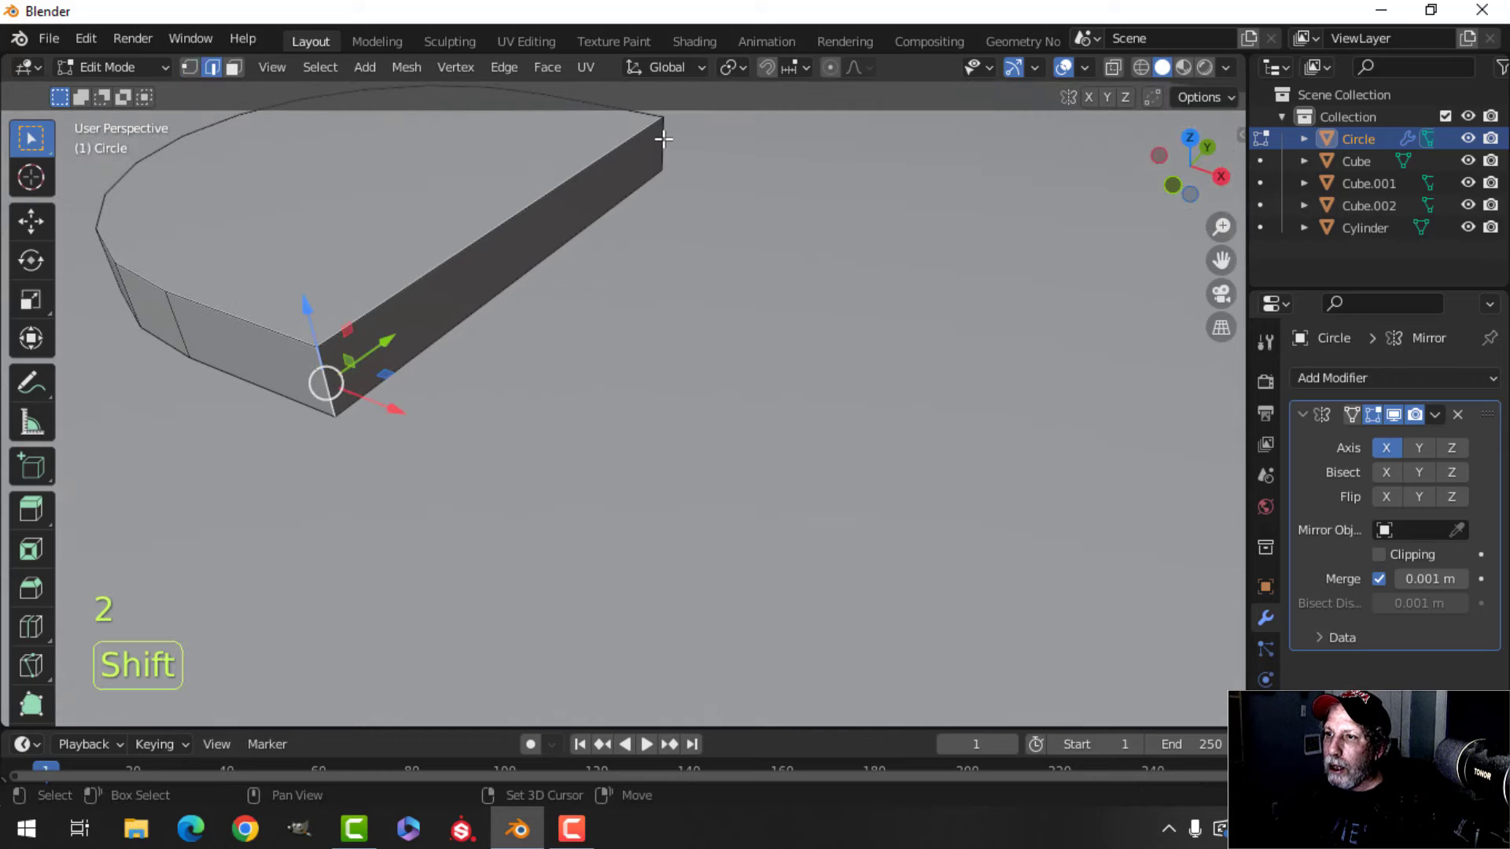
{"action": "middle_click_drag", "start_coordinate": [664, 139], "coordinate": [556, 409]}
{"action": "key", "text": "ctrl+b"}
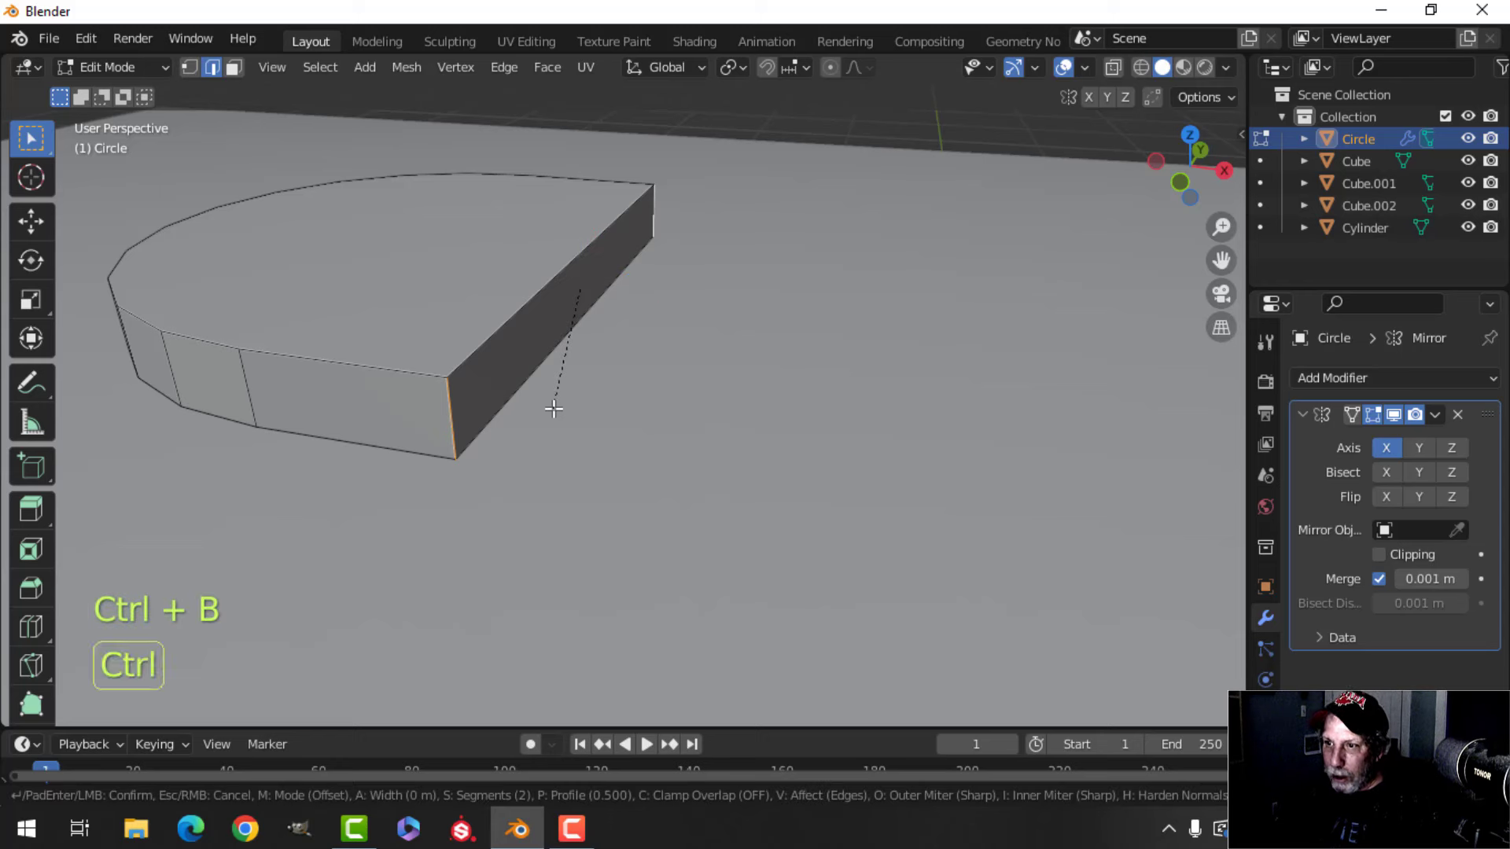
{"action": "left_click", "coordinate": [481, 550]}
- Bevel the D-shaped piece's top and bottom edge loops with two segments, about 0.003 m wide
{"action": "key", "text": "alt+a"}
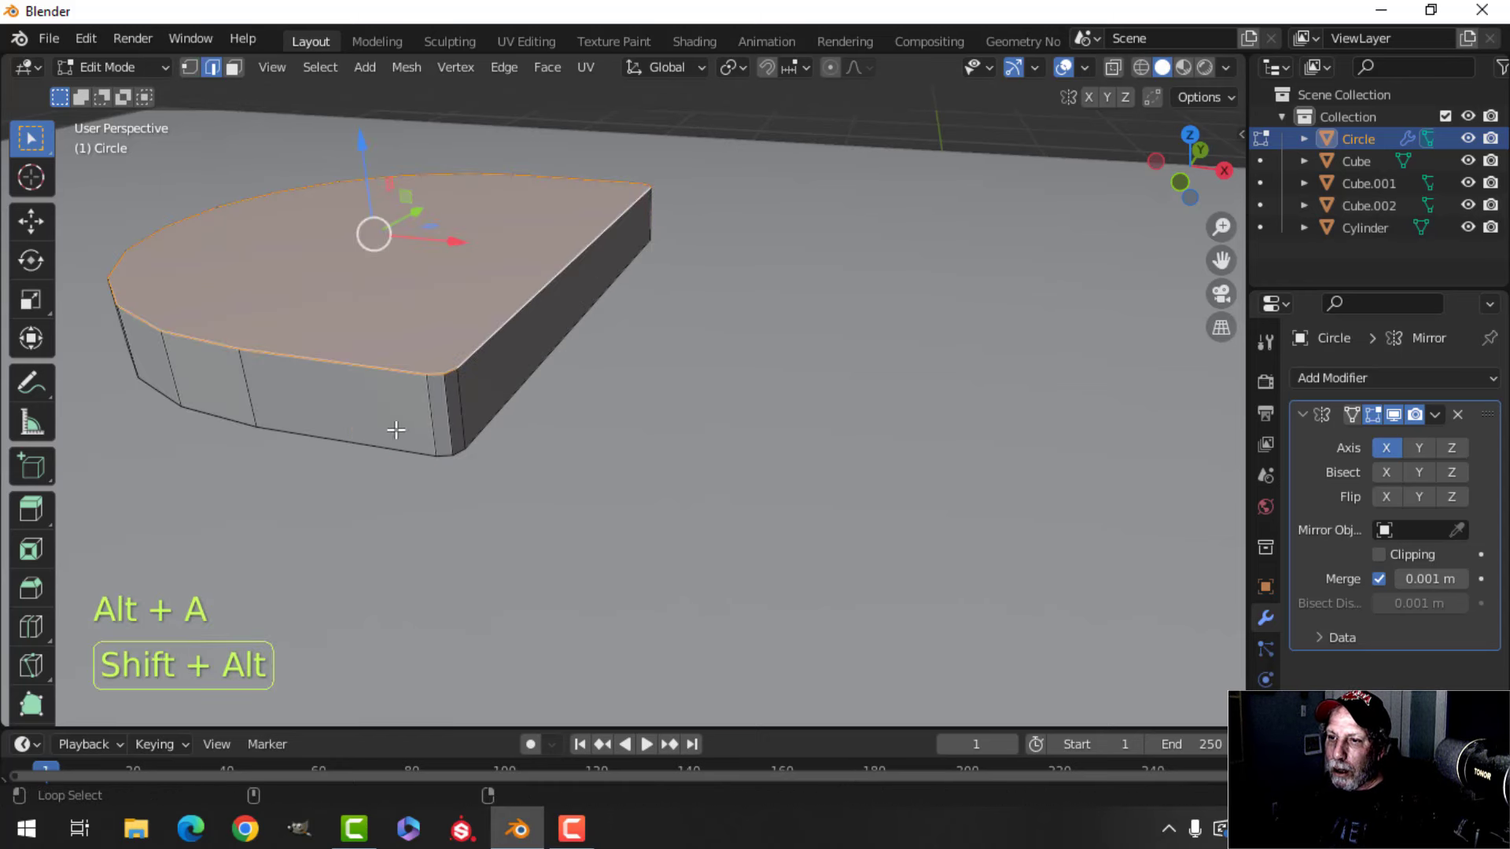
{"action": "mouse_move", "coordinate": [609, 410]}
{"action": "middle_mouse_down"}
{"action": "mouse_move", "coordinate": [644, 380]}
{"action": "mouse_move", "coordinate": [582, 415]}
{"action": "mouse_move", "coordinate": [610, 398]}
{"action": "middle_mouse_up"}
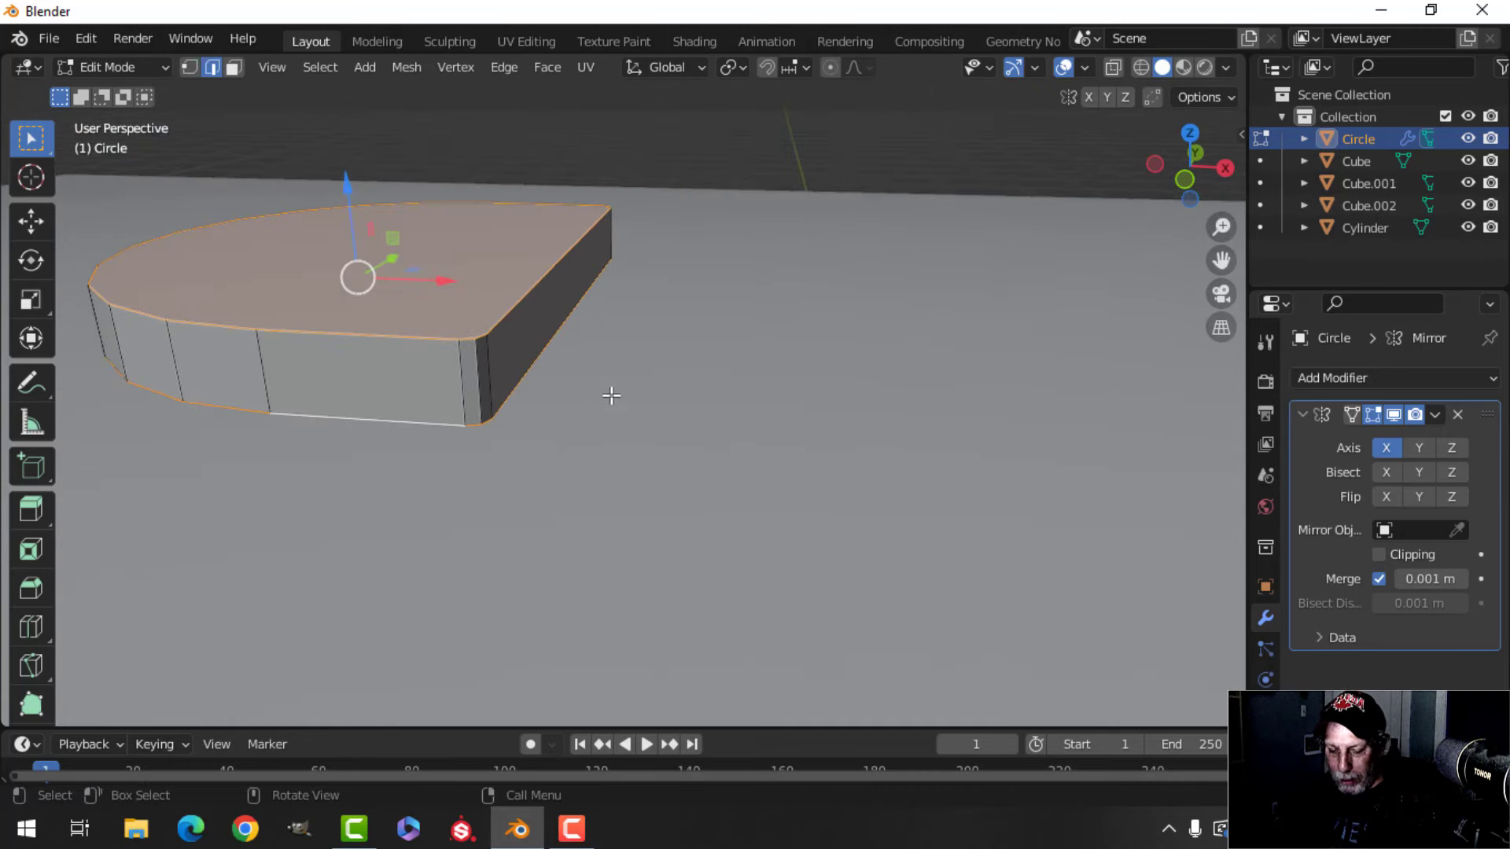
{"action": "key", "text": "ctrl+b"}
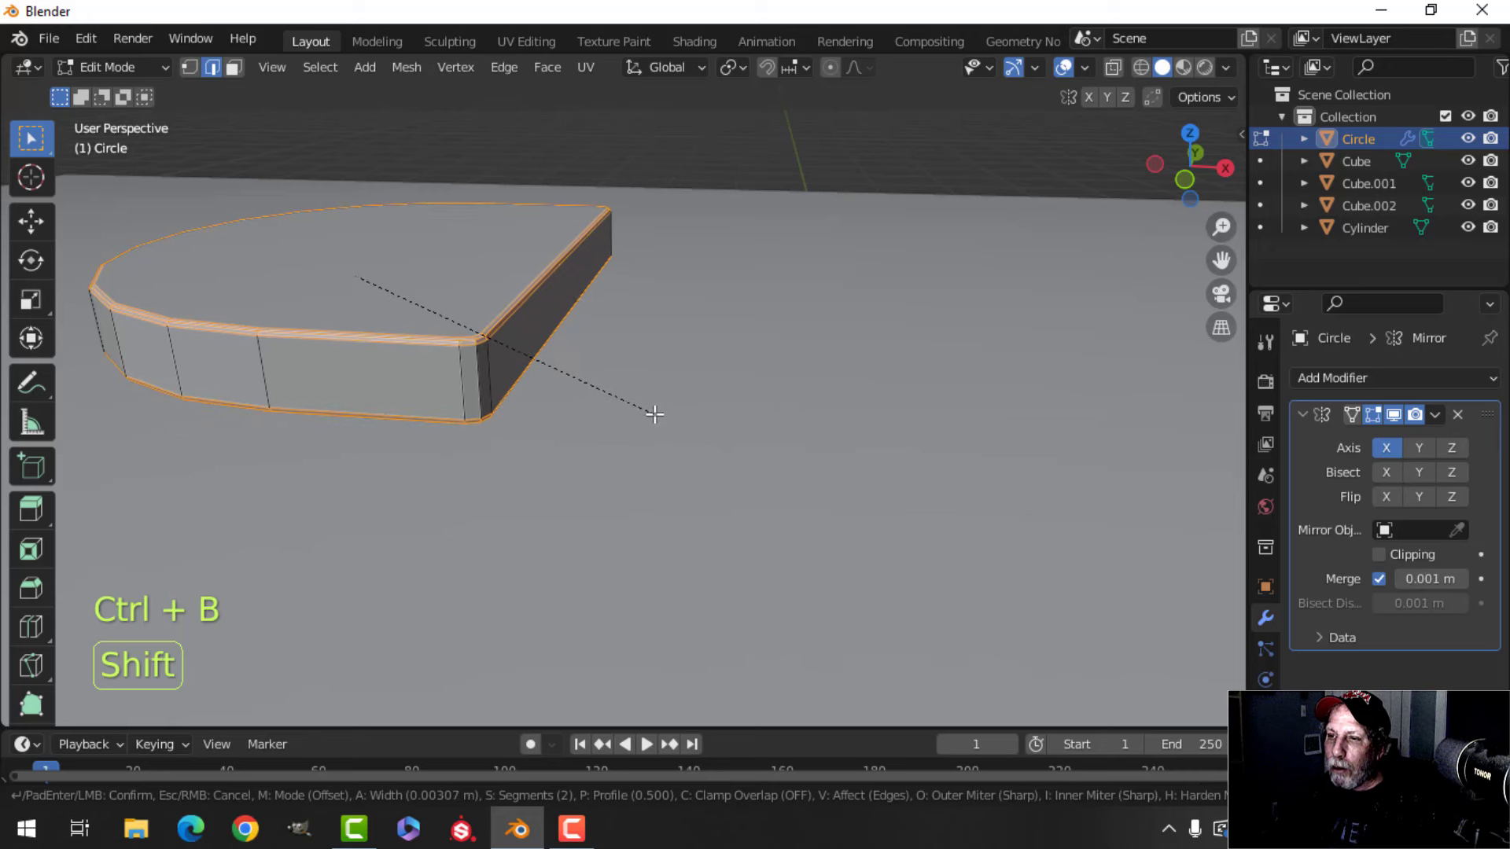
{"action": "left_click", "coordinate": [653, 412]}
- Return to Object Mode, shade the D-shaped piece smooth and clear the selection
{"action": "key", "text": "Tab"}
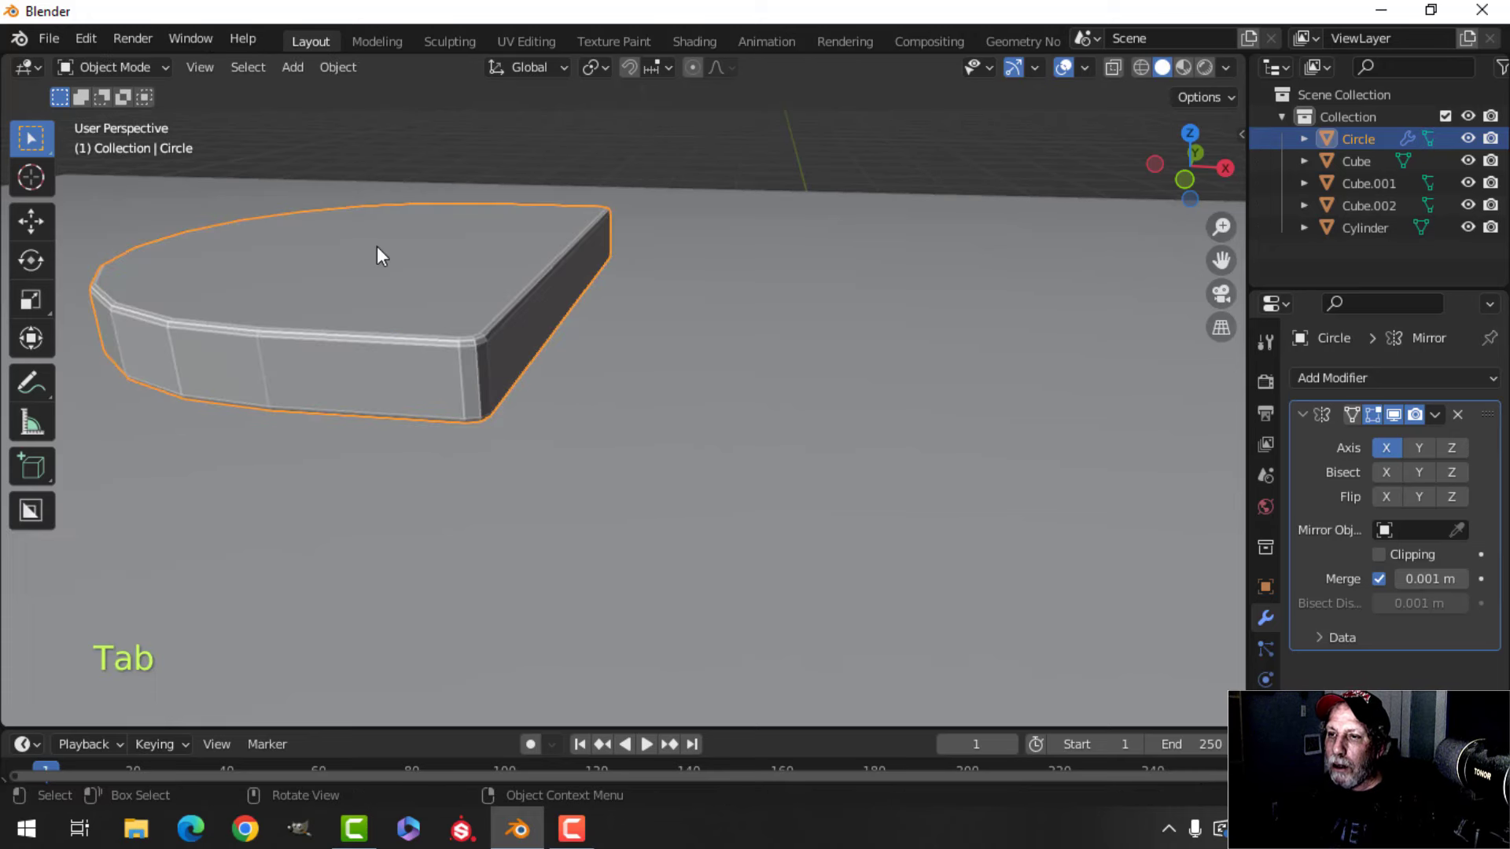
{"action": "right_click", "coordinate": [376, 247]}
{"action": "left_click", "coordinate": [376, 247]}
{"action": "key", "text": "alt+a"}
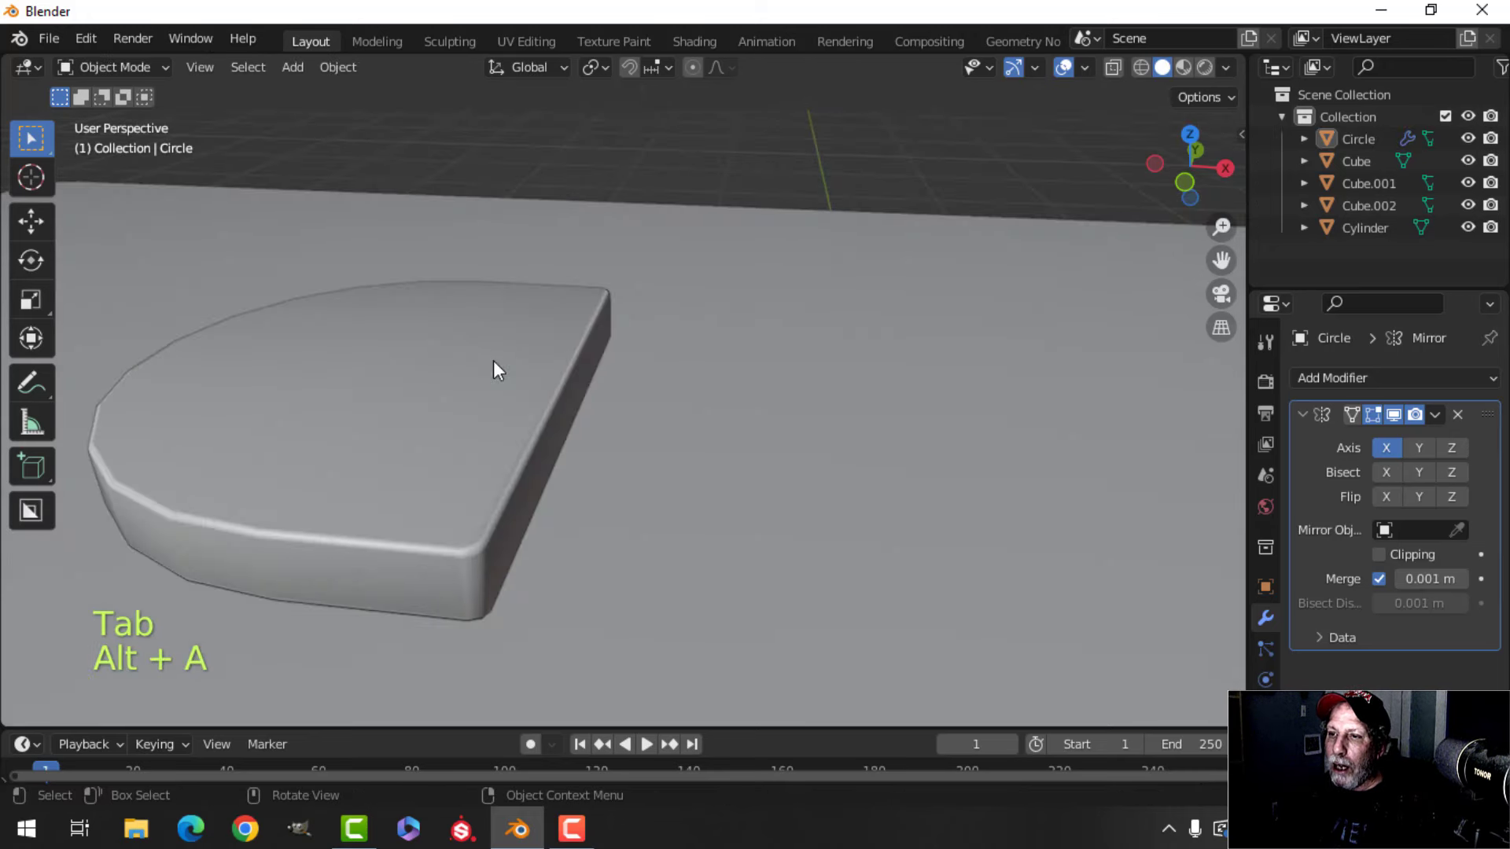
- Examine the shading and bevels of the mirrored D-shaped pieces on the body's top
{"action": "left_click", "coordinate": [493, 360]}
{"action": "scroll", "coordinate": [493, 360], "scroll_direction": "down", "scroll_amount": 6}
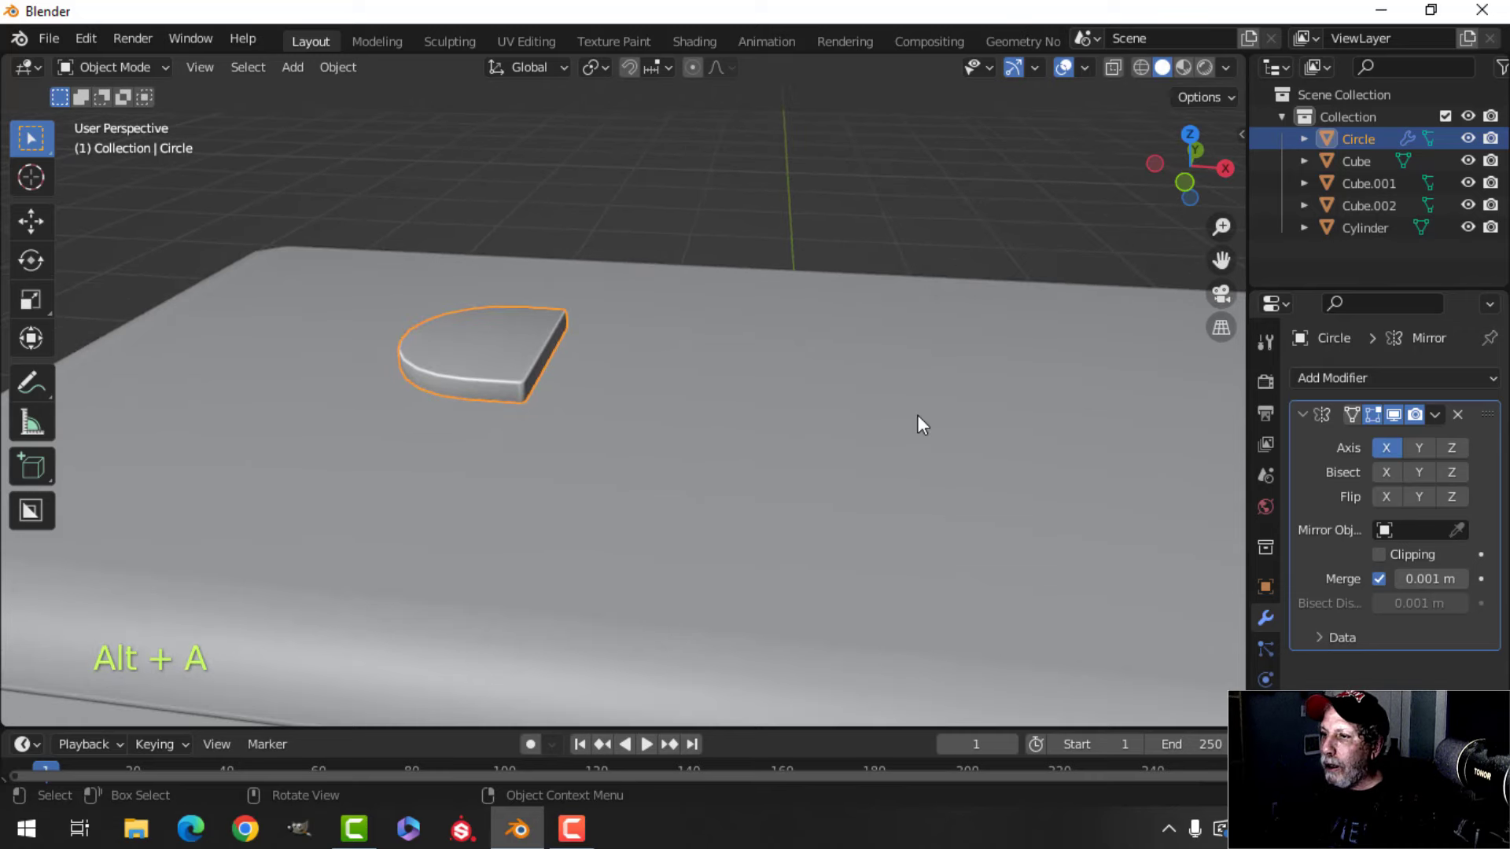
{"action": "scroll", "coordinate": [917, 414], "scroll_direction": "down", "scroll_amount": 4}
{"action": "middle_click_drag", "start_coordinate": [917, 414], "coordinate": [536, 428], "text": "shift"}
{"action": "scroll", "coordinate": [730, 416], "scroll_direction": "up", "scroll_amount": 5}
{"action": "key", "text": "alt+a"}
{"action": "scroll", "coordinate": [731, 417], "scroll_direction": "down", "scroll_amount": 5}
{"action": "scroll", "coordinate": [346, 382], "scroll_direction": "up", "scroll_amount": 5}
{"action": "scroll", "coordinate": [340, 360], "scroll_direction": "up", "scroll_amount": 4}
{"action": "middle_click_drag", "start_coordinate": [295, 369], "coordinate": [394, 381], "text": "shift"}
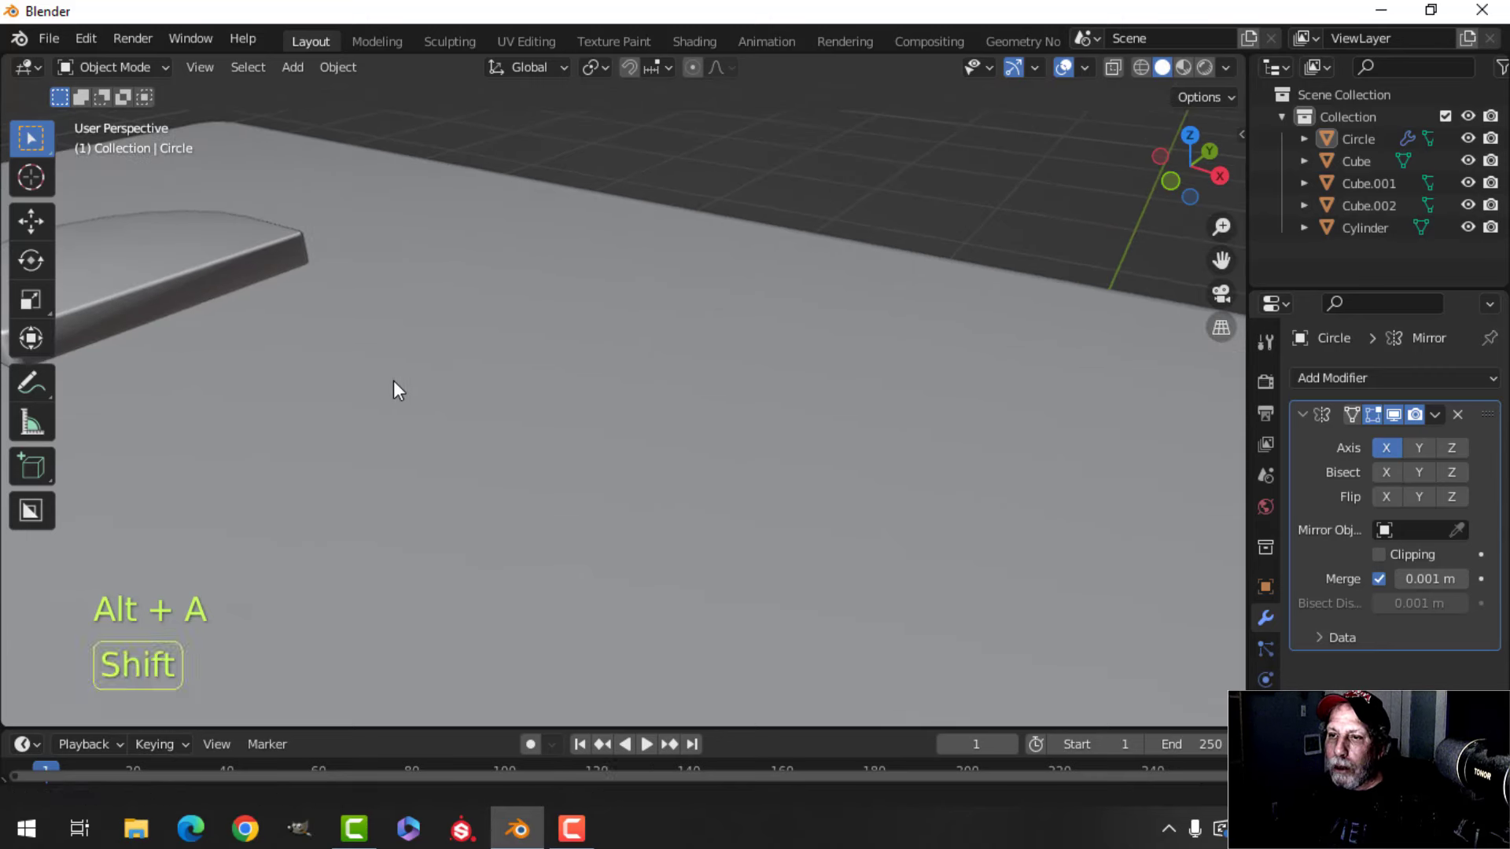
{"action": "scroll", "coordinate": [280, 346], "scroll_direction": "down", "scroll_amount": 6}
{"action": "middle_click_drag", "start_coordinate": [707, 393], "coordinate": [535, 358], "text": "shift"}
{"action": "middle_click_drag", "start_coordinate": [535, 357], "coordinate": [591, 381]}
- Check the model's normals with the Face Orientation overlay and turn the overlay off again
{"action": "left_click", "coordinate": [1086, 67]}
{"action": "left_click", "coordinate": [1026, 469]}
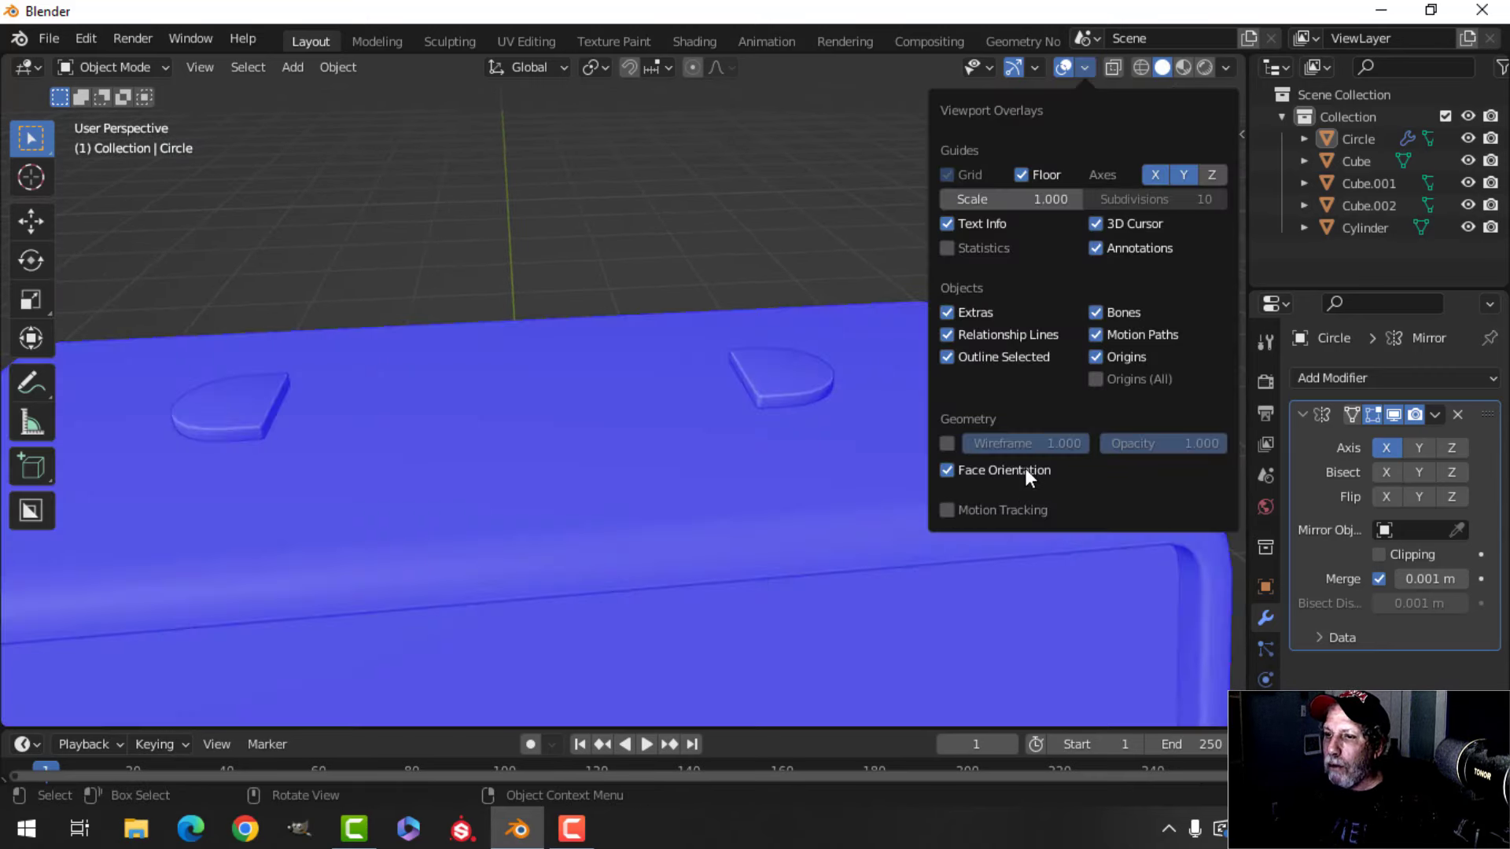
{"action": "left_click", "coordinate": [1026, 468]}
{"action": "middle_click_drag", "start_coordinate": [747, 421], "coordinate": [582, 375], "text": "shift"}
{"action": "scroll", "coordinate": [582, 377], "scroll_direction": "down", "scroll_amount": 3}
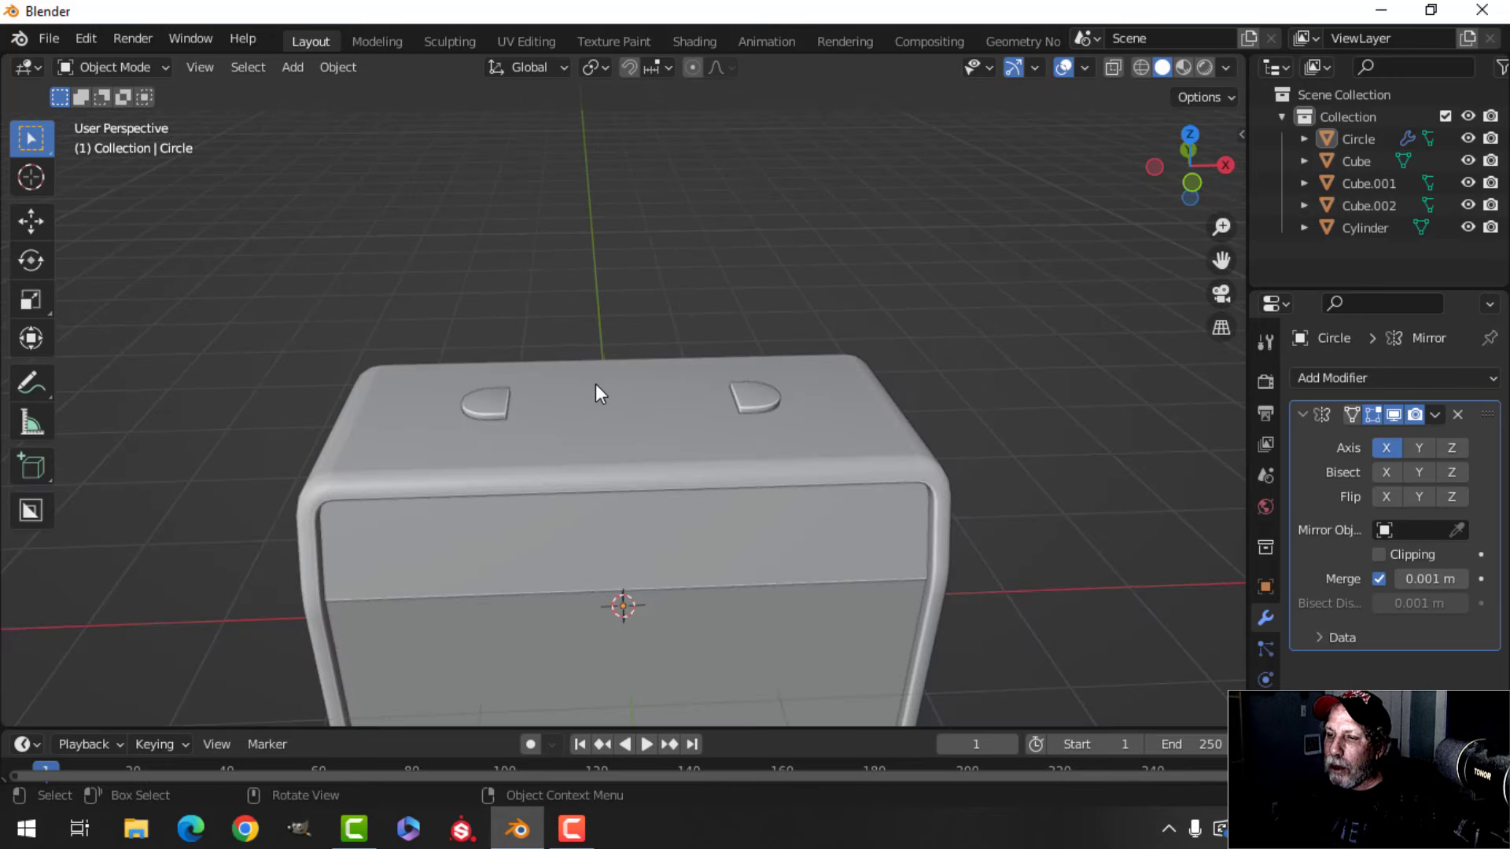
- Select the mirrored D-shaped pieces and snap the 3D cursor to the selection
{"action": "left_click", "coordinate": [507, 404]}
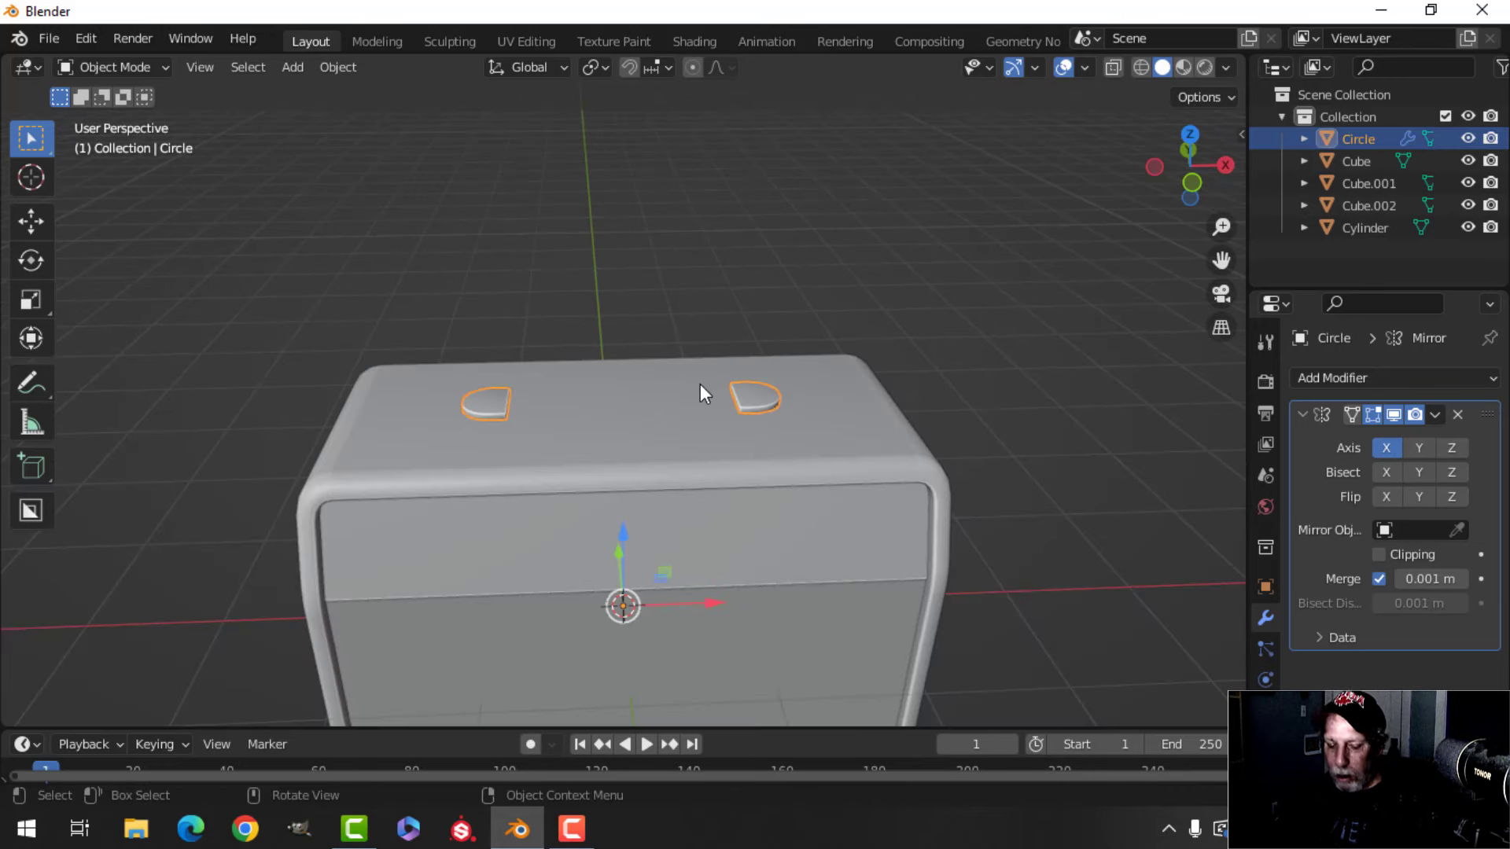
{"action": "key", "text": "shift+s"}
{"action": "left_click", "coordinate": [696, 510]}
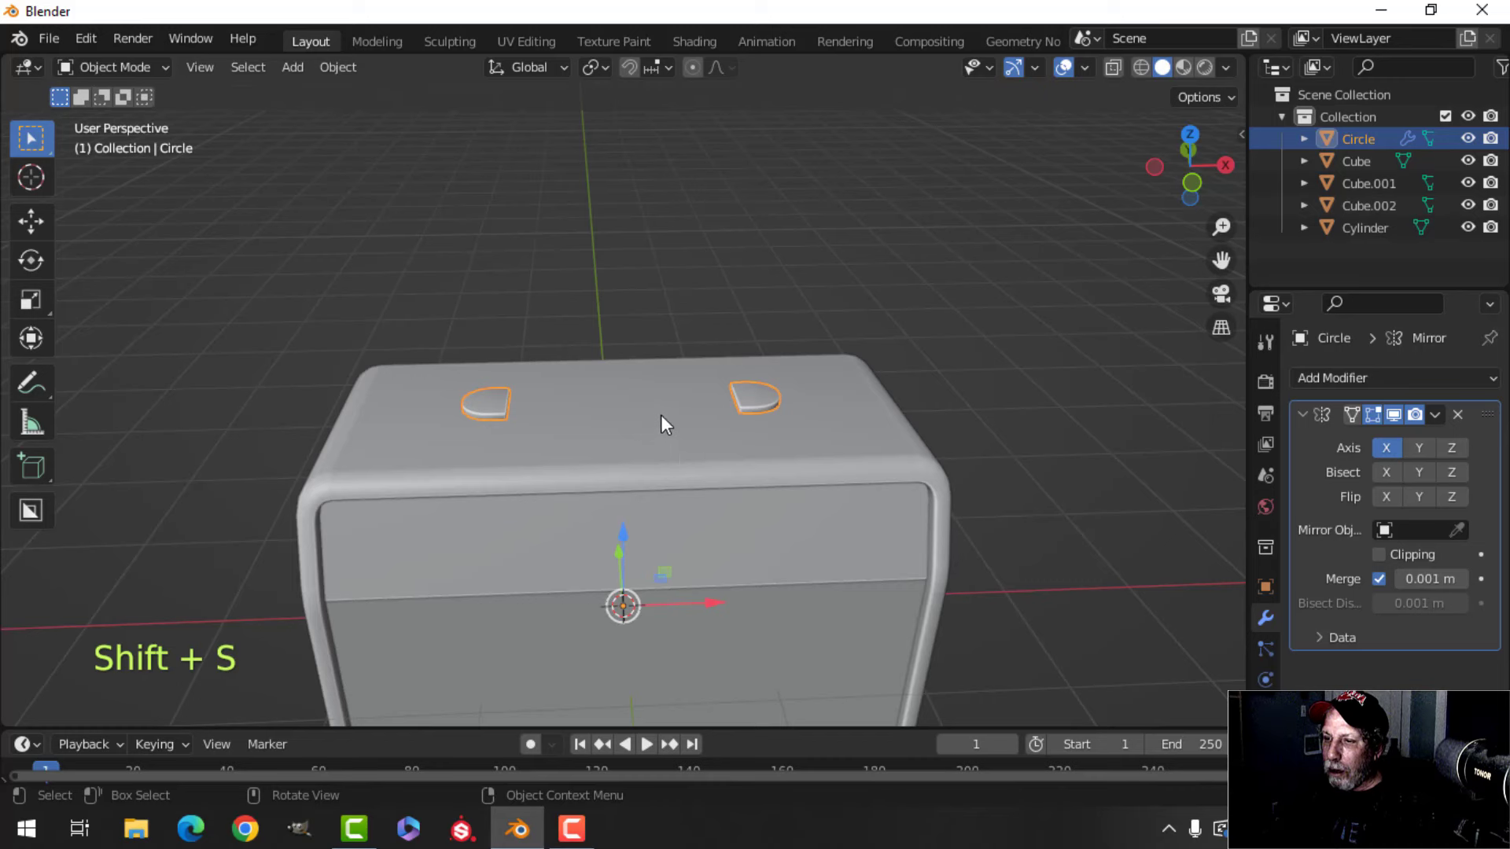
{"action": "middle_click_drag", "start_coordinate": [660, 425], "coordinate": [652, 424]}
{"action": "left_click", "coordinate": [613, 425]}
{"action": "key", "text": "Tab"}
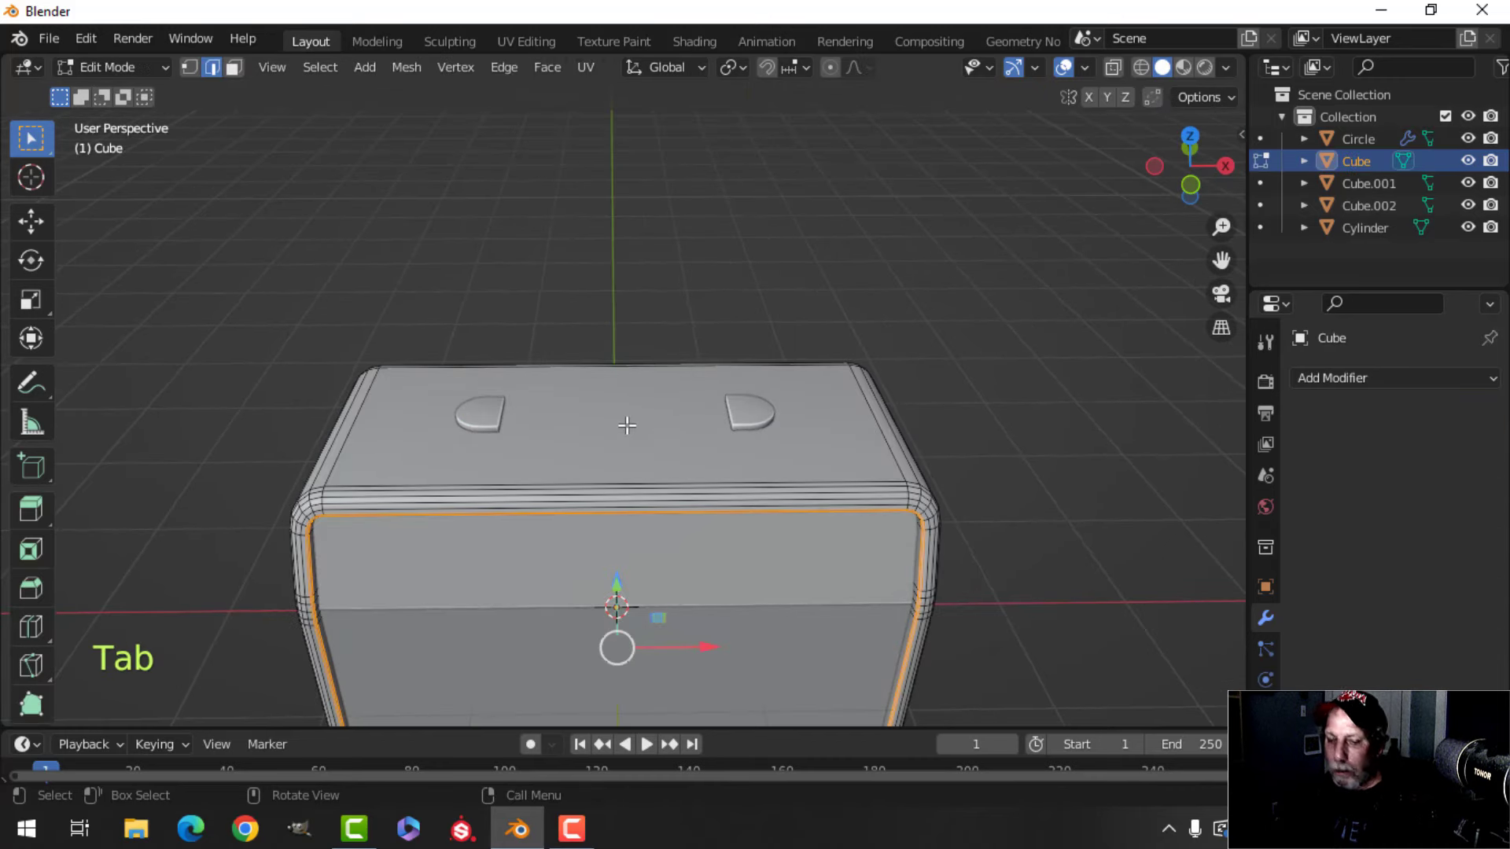
{"action": "key", "text": "3"}
{"action": "left_click", "coordinate": [651, 417]}
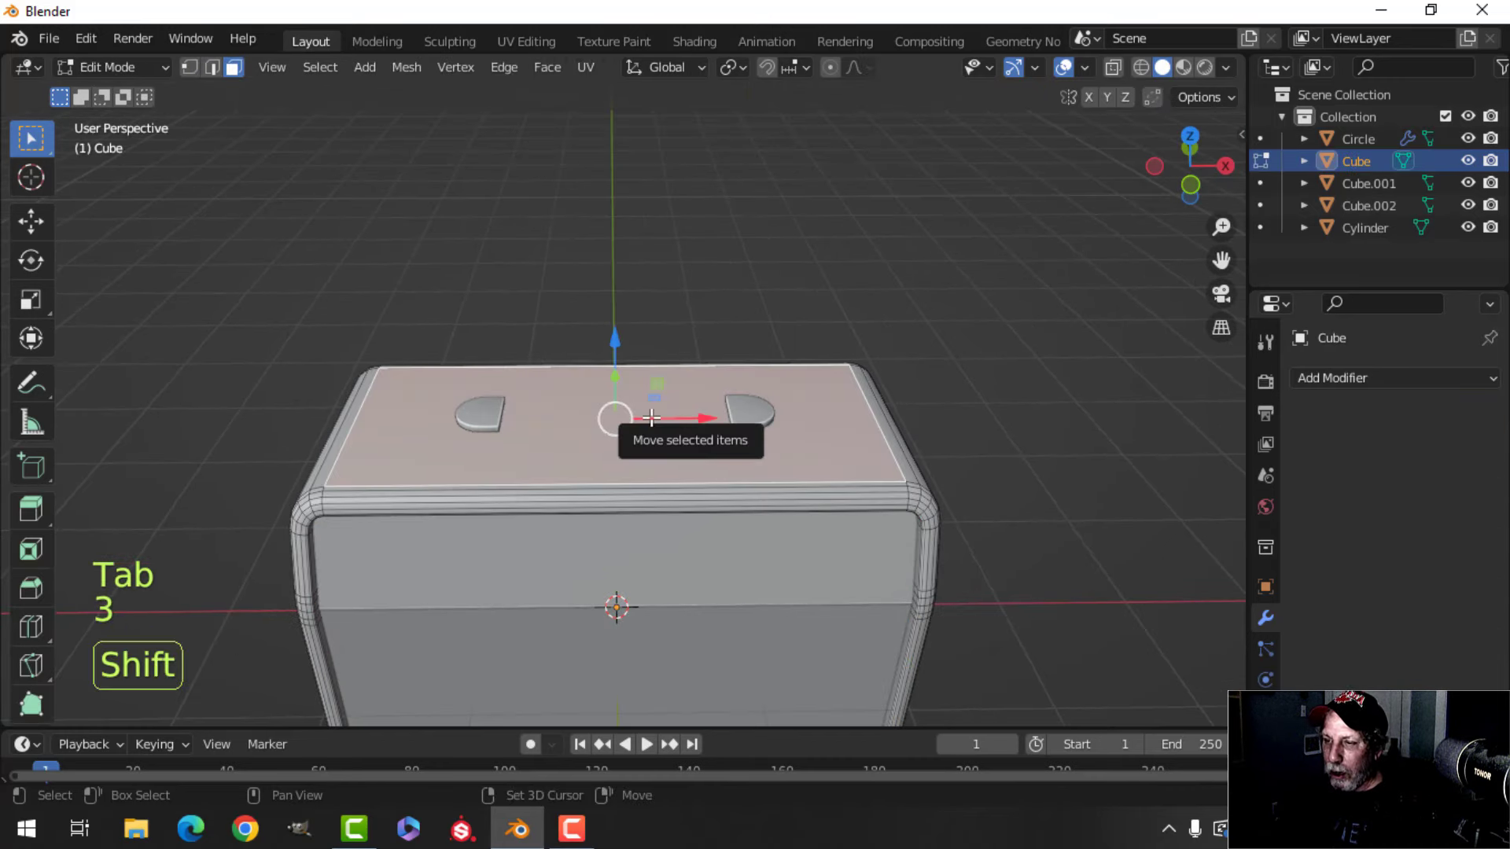
{"action": "key", "text": "Tab"}
- Select all geometry of the D-shaped piece on the body's top and scale it by about 1.57 along Z
{"action": "scroll", "coordinate": [511, 439], "scroll_direction": "up", "scroll_amount": 3}
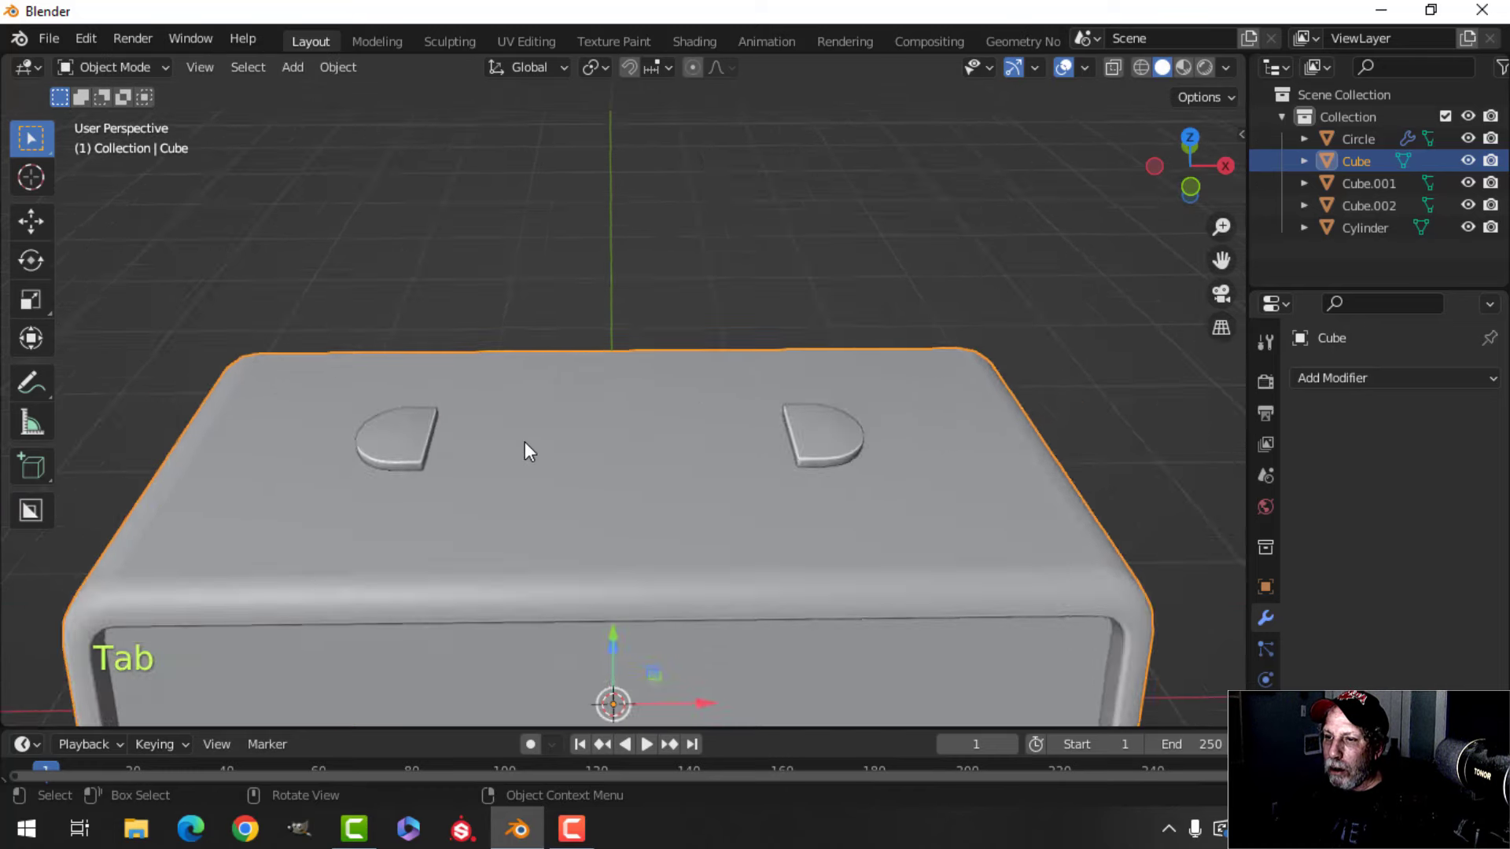
{"action": "scroll", "coordinate": [525, 441], "scroll_direction": "up", "scroll_amount": 1}
{"action": "mouse_move", "coordinate": [529, 444]}
{"action": "middle_mouse_down", "text": "shift"}
{"action": "mouse_move", "coordinate": [571, 397]}
{"action": "mouse_move", "coordinate": [536, 428]}
{"action": "middle_mouse_up", "text": "shift"}
{"action": "key", "text": "alt+a"}
{"action": "scroll", "coordinate": [483, 414], "scroll_direction": "up", "scroll_amount": 1}
{"action": "middle_click_drag", "start_coordinate": [426, 397], "coordinate": [439, 389]}
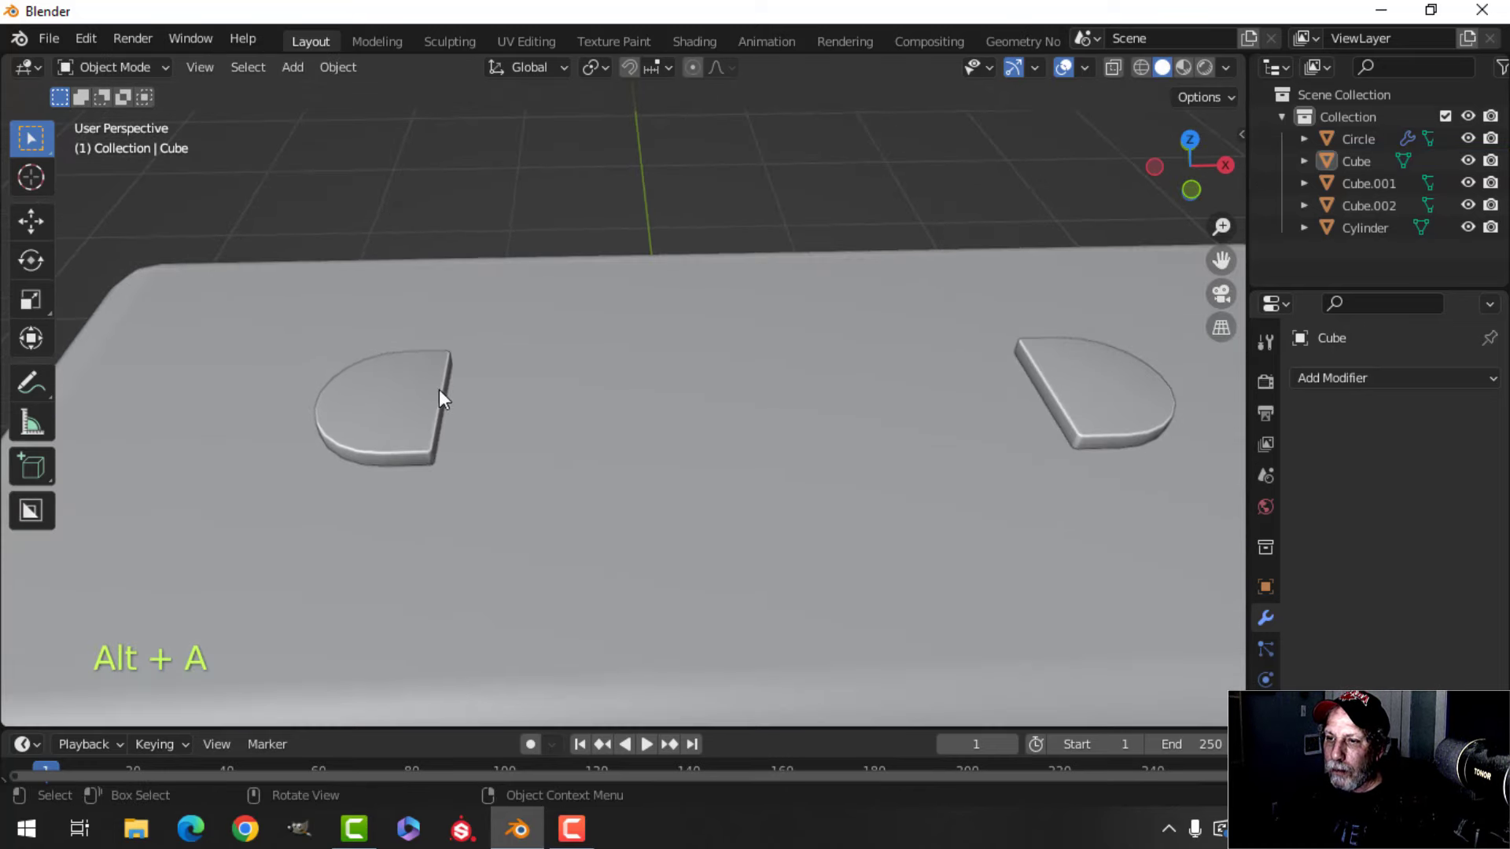
{"action": "left_click", "coordinate": [438, 389]}
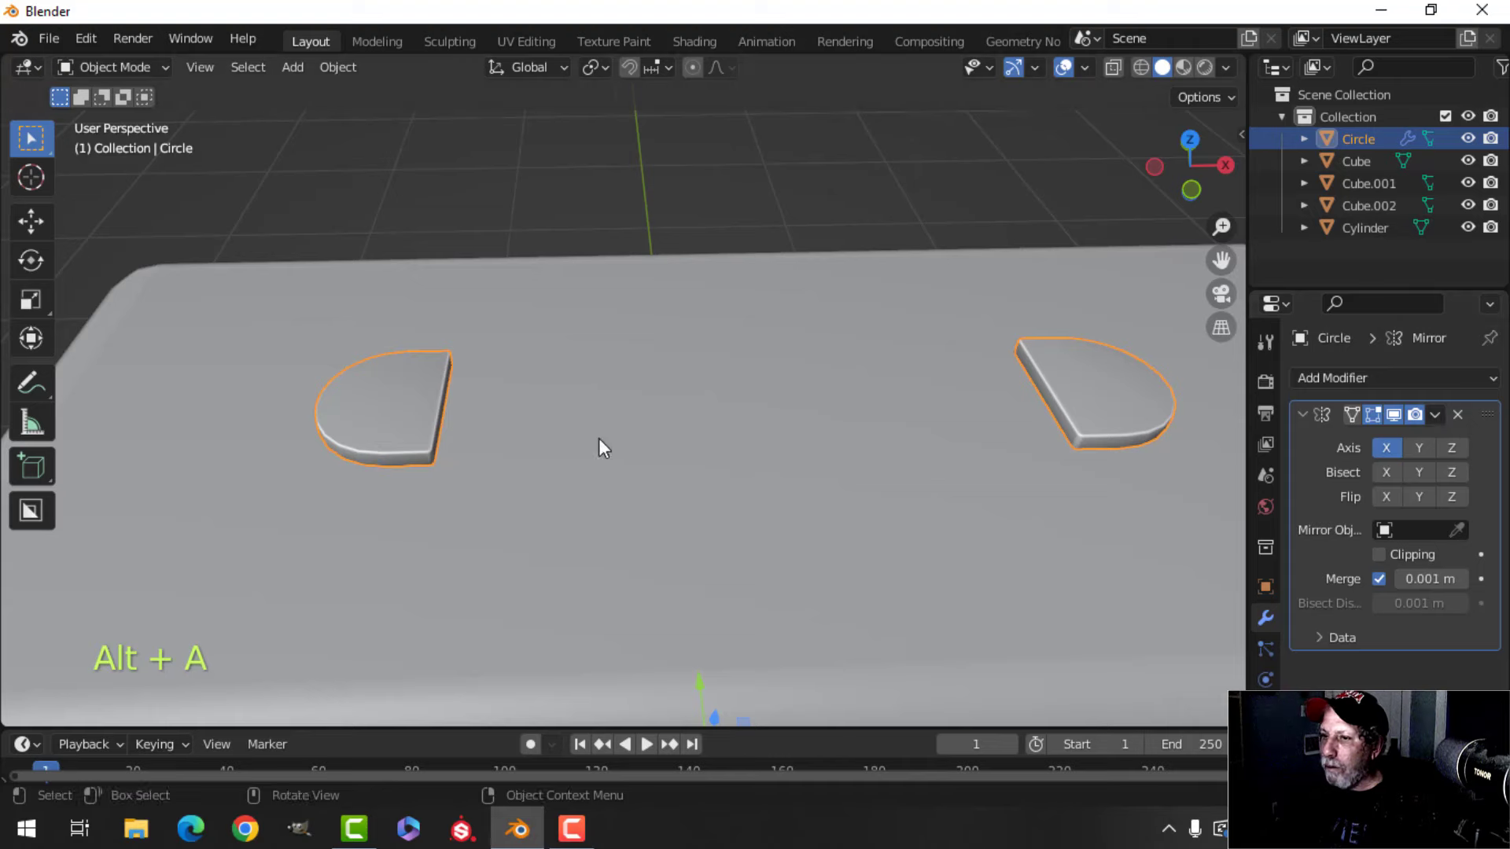
{"action": "middle_click_drag", "start_coordinate": [597, 438], "coordinate": [563, 441]}
{"action": "key", "text": "Tab"}
{"action": "key", "text": "a"}
{"action": "middle_click_drag", "start_coordinate": [487, 403], "coordinate": [513, 415], "text": "shift"}
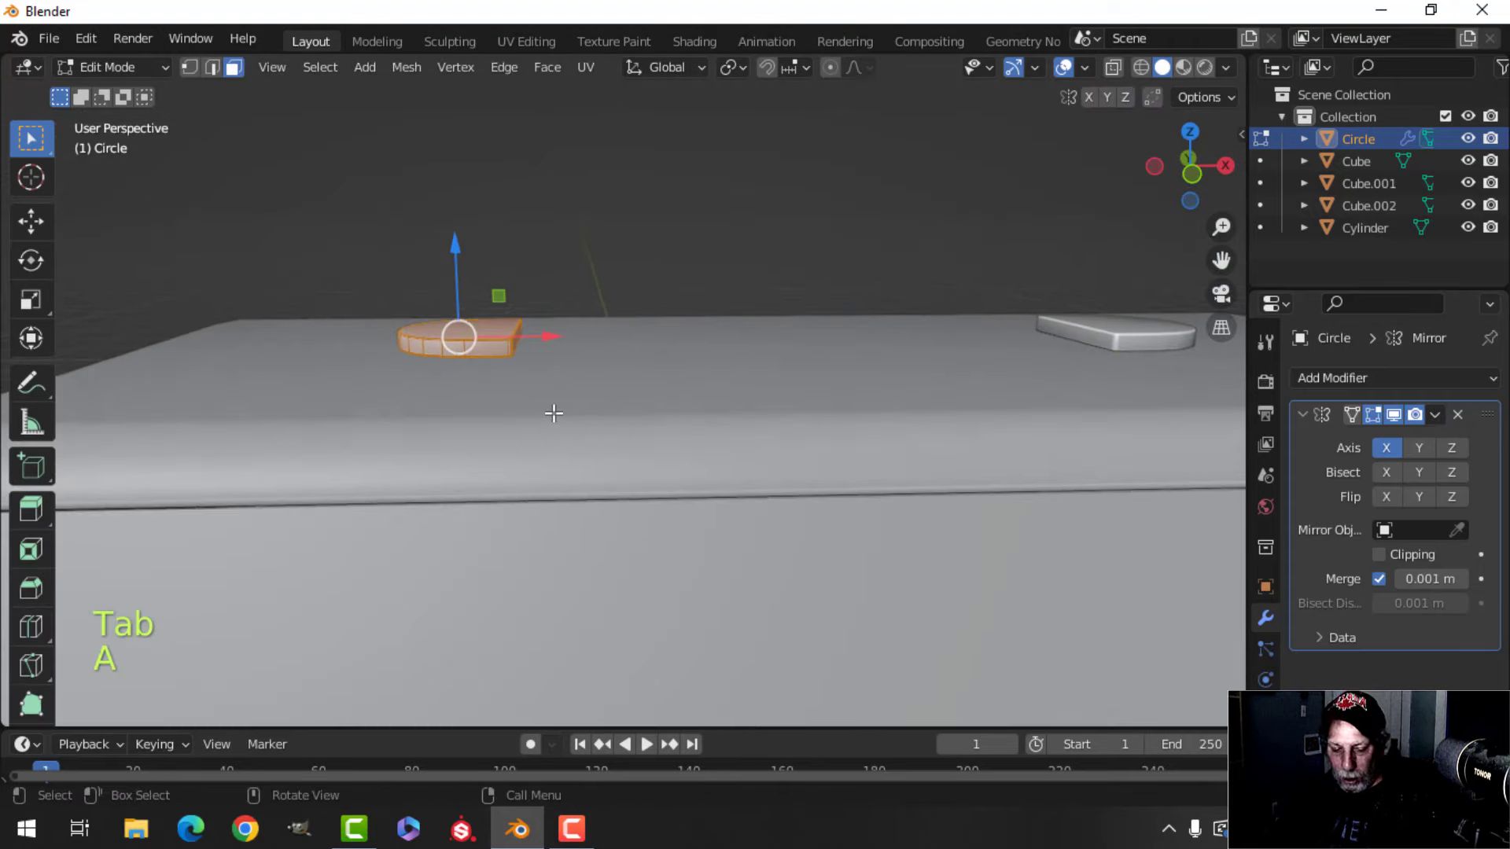
{"action": "key", "text": "s"}
{"action": "key", "text": "z"}
{"action": "left_click", "coordinate": [613, 414]}
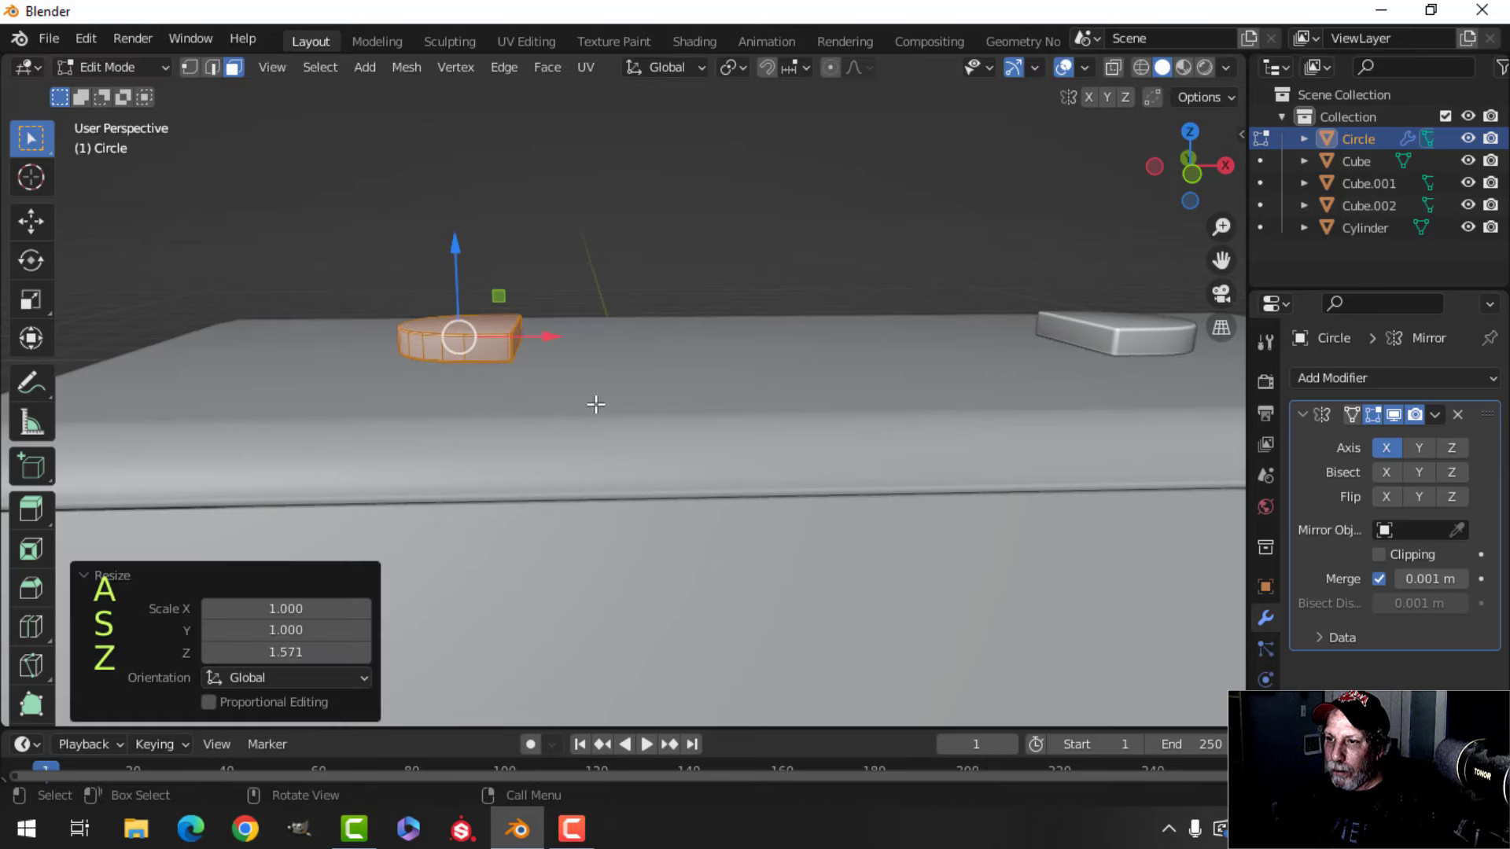
- Return to Object Mode, clear the selection and examine how the thickened D-shaped pieces sit on the body's top
{"action": "scroll", "coordinate": [586, 391], "scroll_direction": "up", "scroll_amount": 6}
{"action": "left_click_drag", "start_coordinate": [307, 159], "coordinate": [327, 174]}
{"action": "key", "text": "Tab"}
{"action": "scroll", "coordinate": [554, 319], "scroll_direction": "down", "scroll_amount": 6}
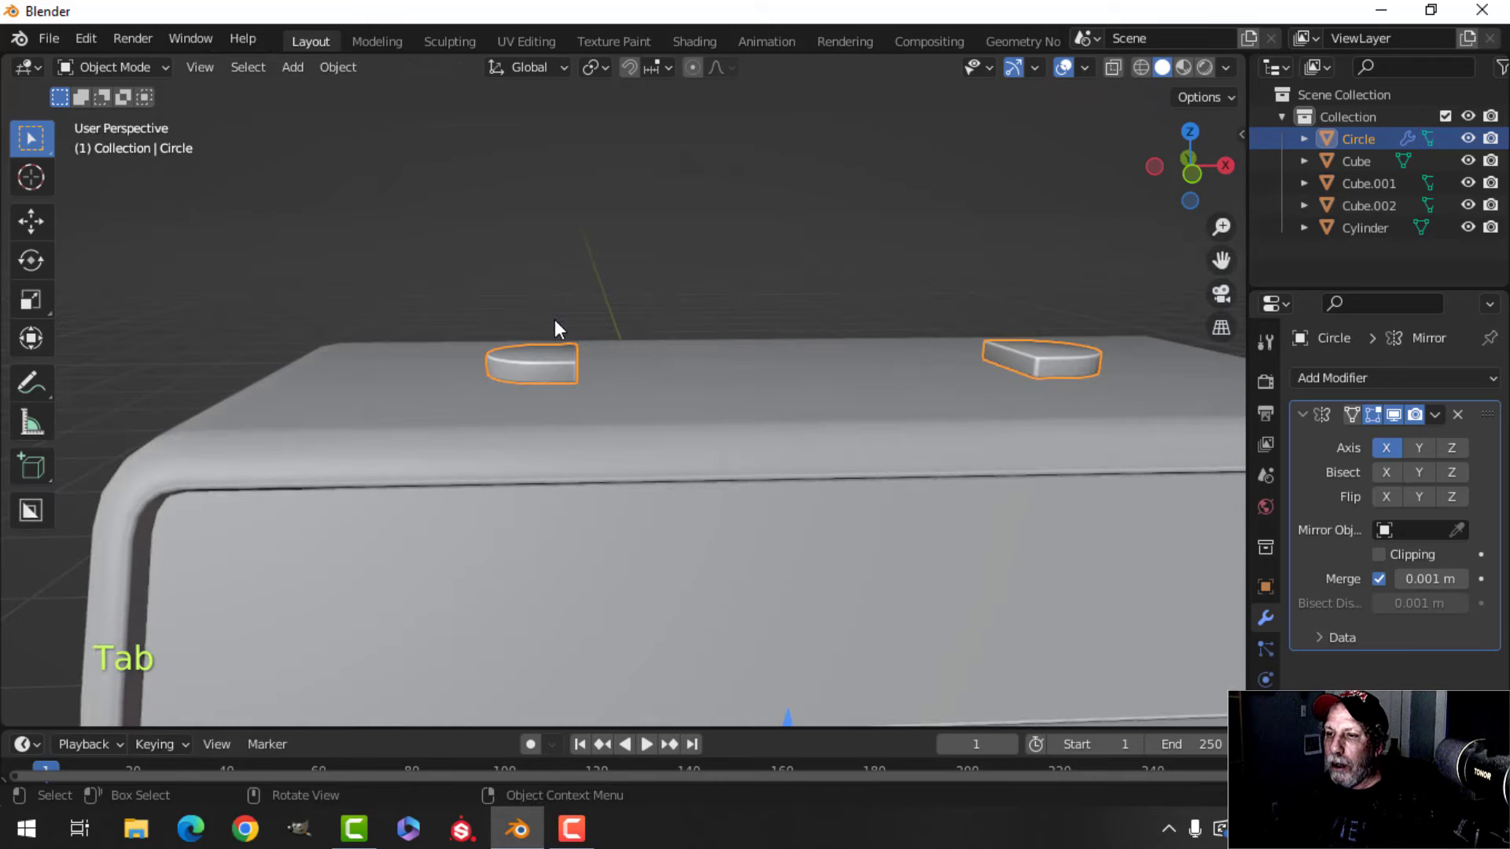
{"action": "key", "text": "alt+a"}
{"action": "scroll", "coordinate": [621, 376], "scroll_direction": "up", "scroll_amount": 4}
{"action": "middle_click_drag", "start_coordinate": [606, 379], "coordinate": [574, 312], "text": "shift"}
{"action": "middle_click_drag", "start_coordinate": [459, 337], "coordinate": [582, 303]}
{"action": "scroll", "coordinate": [472, 350], "scroll_direction": "up", "scroll_amount": 2}
- Select the D-shaped piece's whole mesh in Edit Mode and raise it about 0.08 m along Z above the body
{"action": "left_click", "coordinate": [576, 288]}
{"action": "scroll", "coordinate": [558, 306], "scroll_direction": "down", "scroll_amount": 5}
{"action": "key", "text": "Tab"}
{"action": "key", "text": "a"}
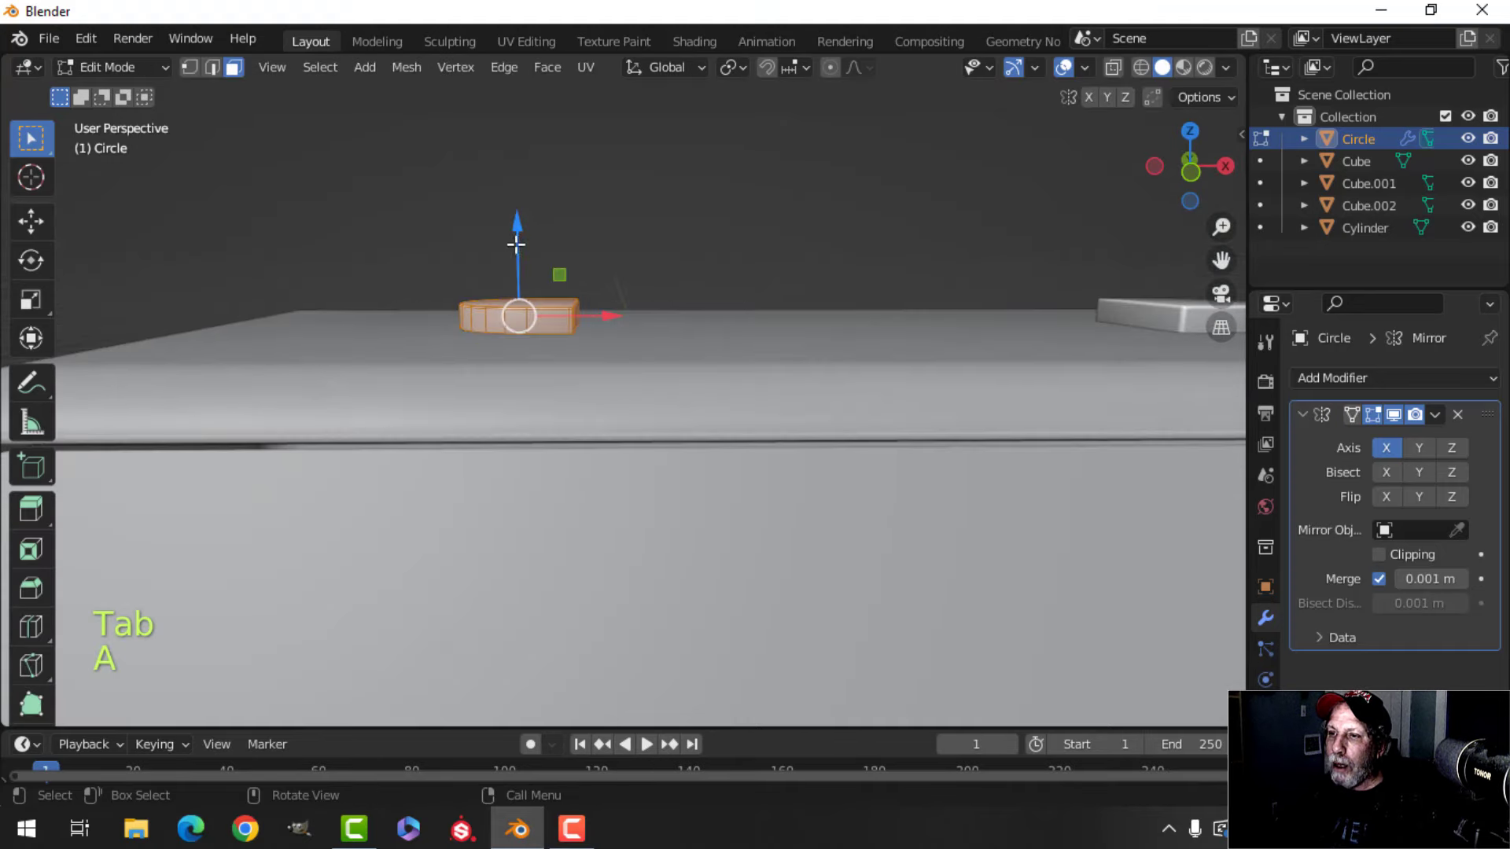
{"action": "left_click_drag", "start_coordinate": [516, 243], "coordinate": [516, 213]}
{"action": "scroll", "coordinate": [586, 314], "scroll_direction": "up", "scroll_amount": 4}
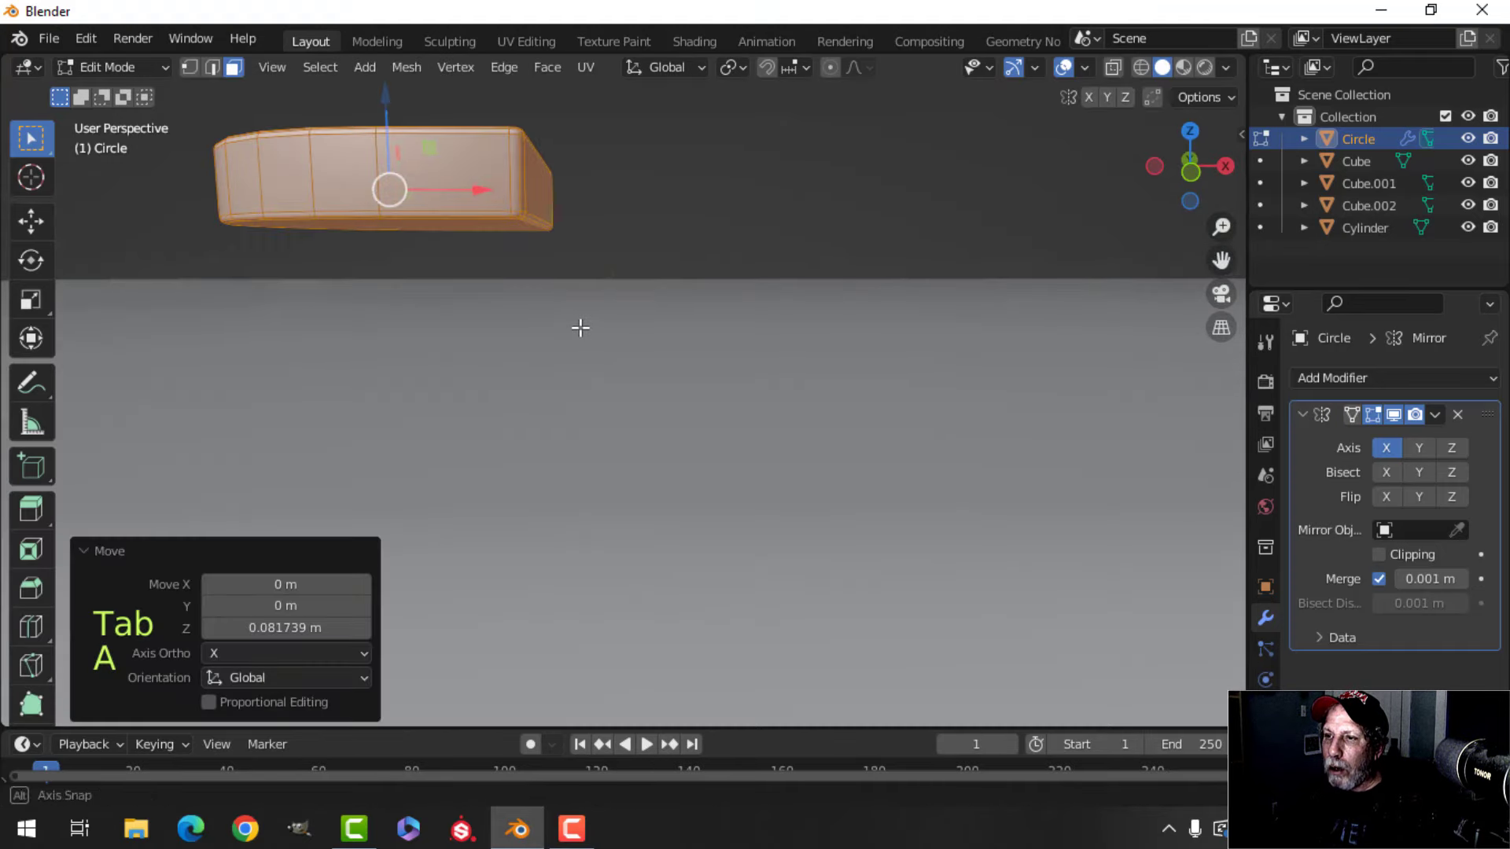
- Delete the bottom faces of the D-shaped piece, box-selecting them in wireframe front view
{"action": "key", "text": "alt+a"}
{"action": "key", "text": "KP_1"}
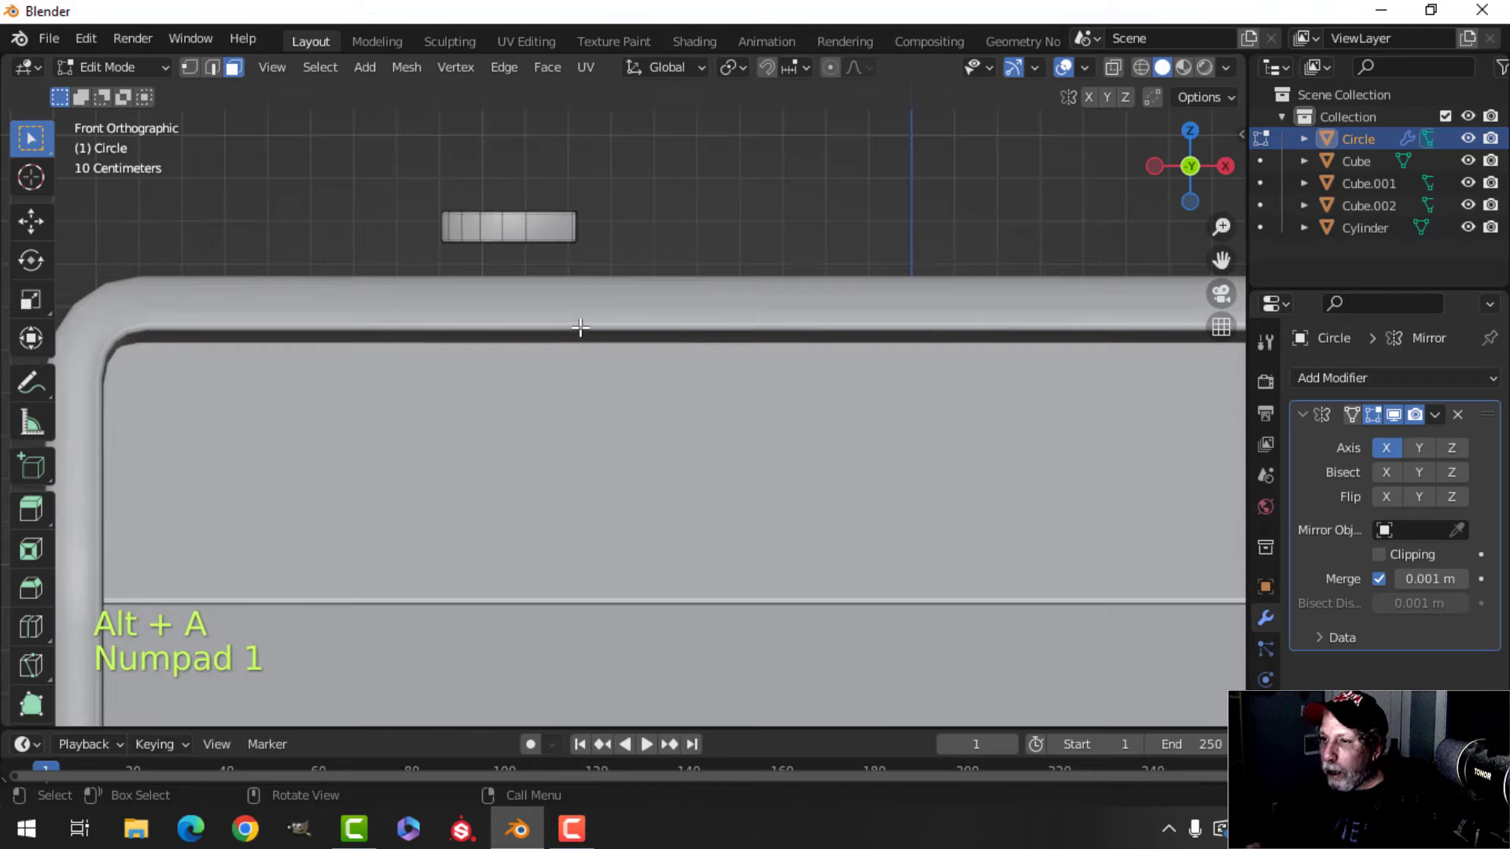
{"action": "key", "text": "z"}
{"action": "left_click", "coordinate": [465, 327]}
{"action": "middle_click_drag", "start_coordinate": [465, 327], "coordinate": [679, 440], "text": "shift"}
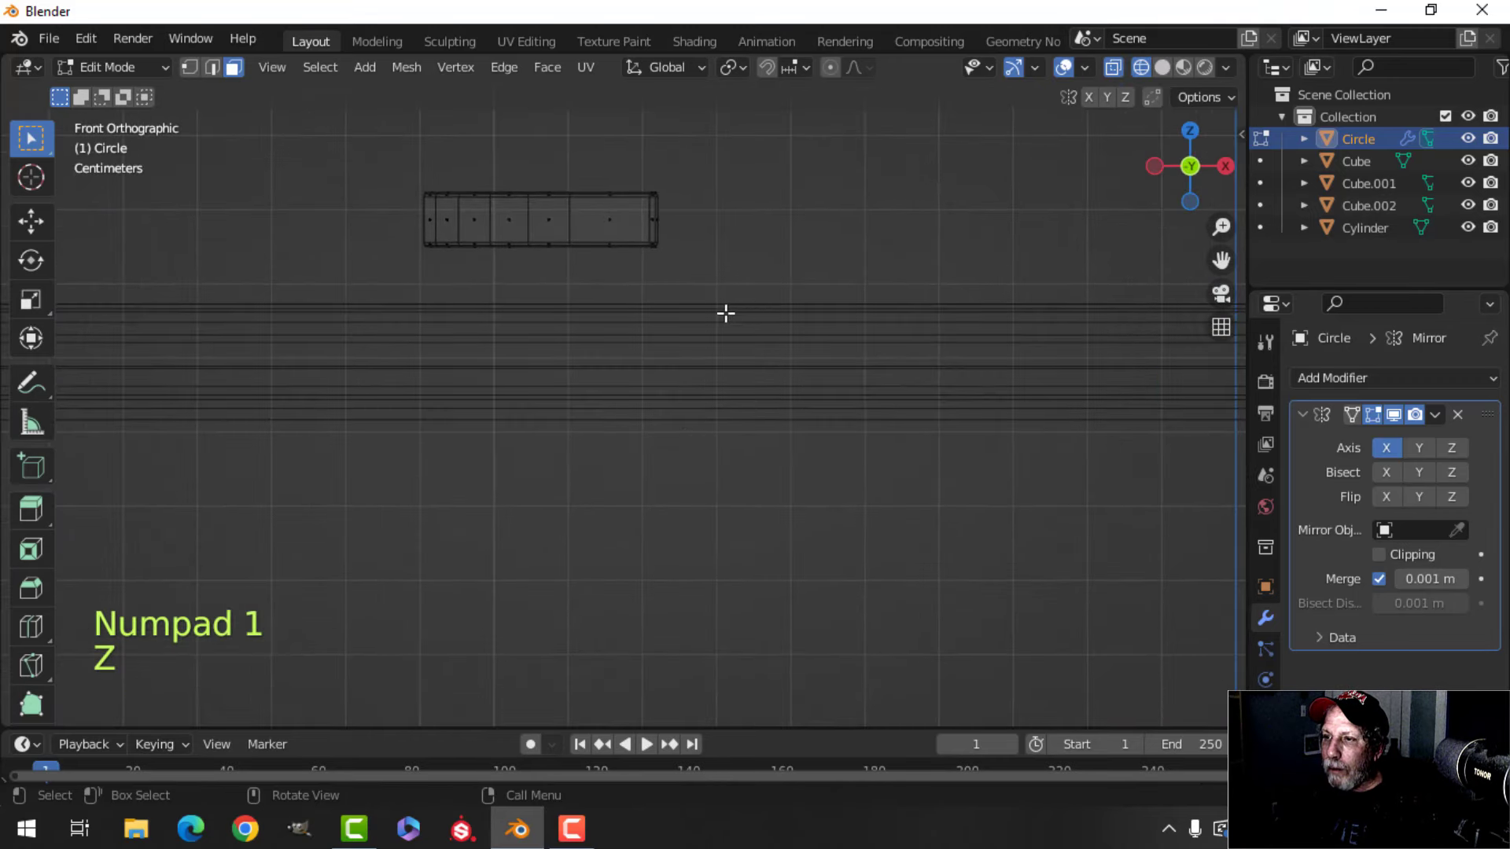
{"action": "key", "text": "b"}
{"action": "left_click_drag", "start_coordinate": [724, 313], "coordinate": [363, 234]}
{"action": "scroll", "coordinate": [596, 264], "scroll_direction": "up", "scroll_amount": 3}
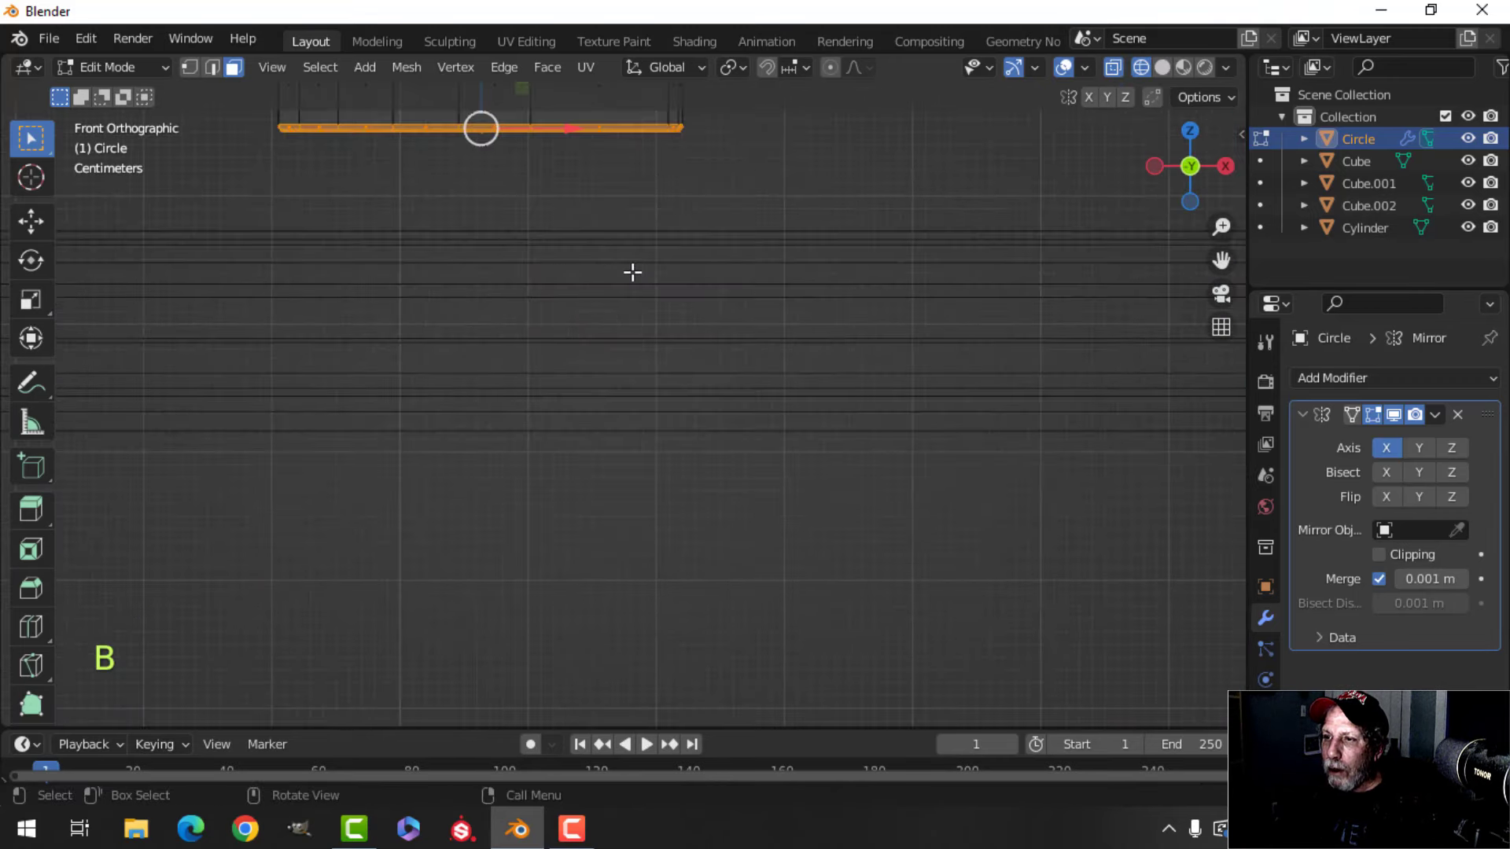
{"action": "key", "text": "x"}
{"action": "left_click", "coordinate": [574, 322]}
{"action": "middle_click_drag", "start_coordinate": [671, 262], "coordinate": [701, 246]}
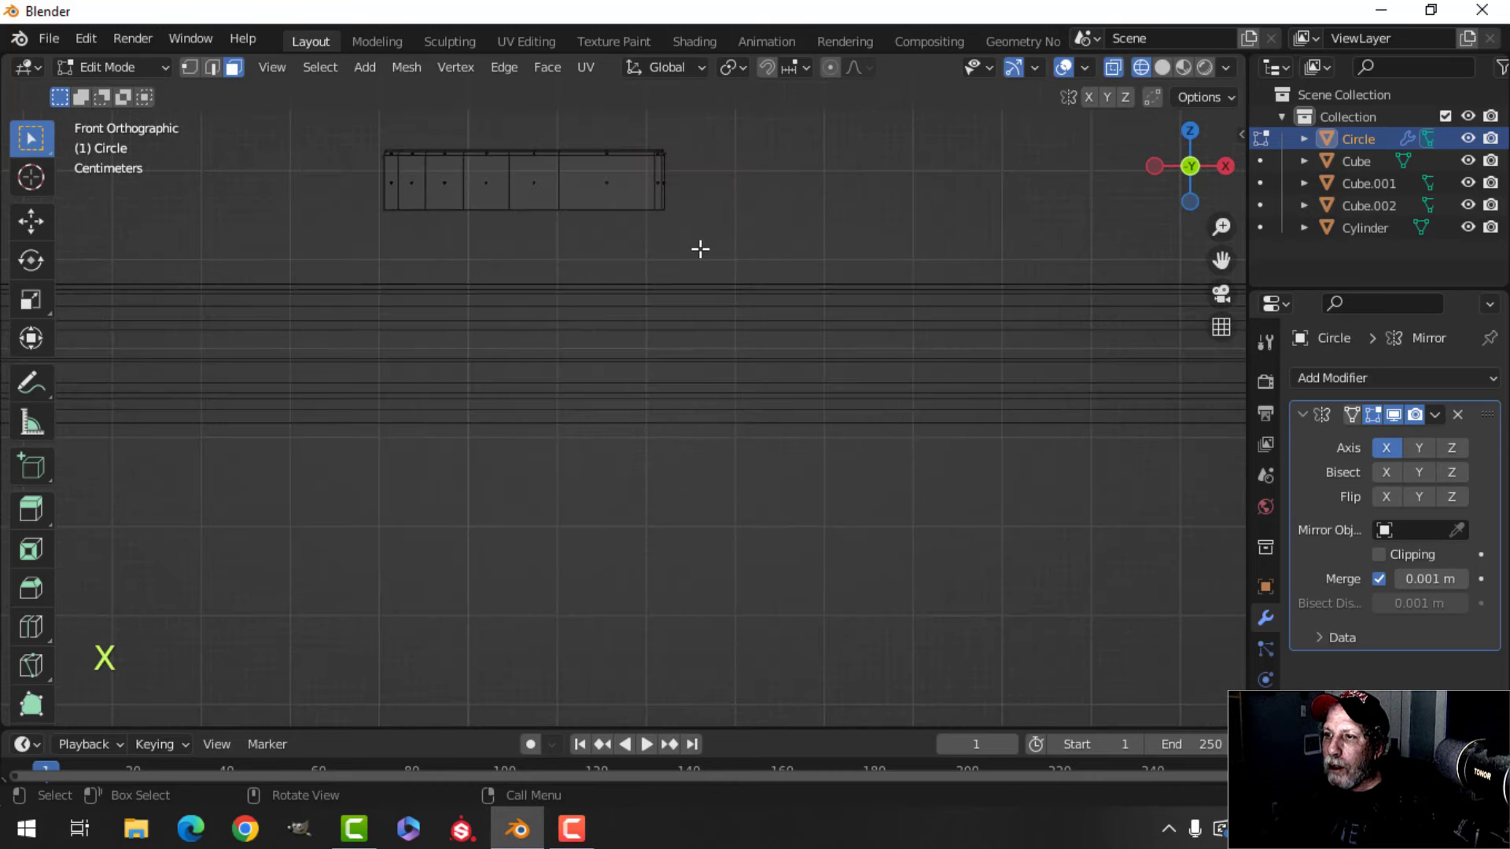
- Restore solid shading, lower the whole D-shaped piece along Z onto the body's top and return to Object Mode
{"action": "key", "text": "z"}
{"action": "left_click", "coordinate": [851, 248]}
{"action": "scroll", "coordinate": [736, 278], "scroll_direction": "down", "scroll_amount": 5}
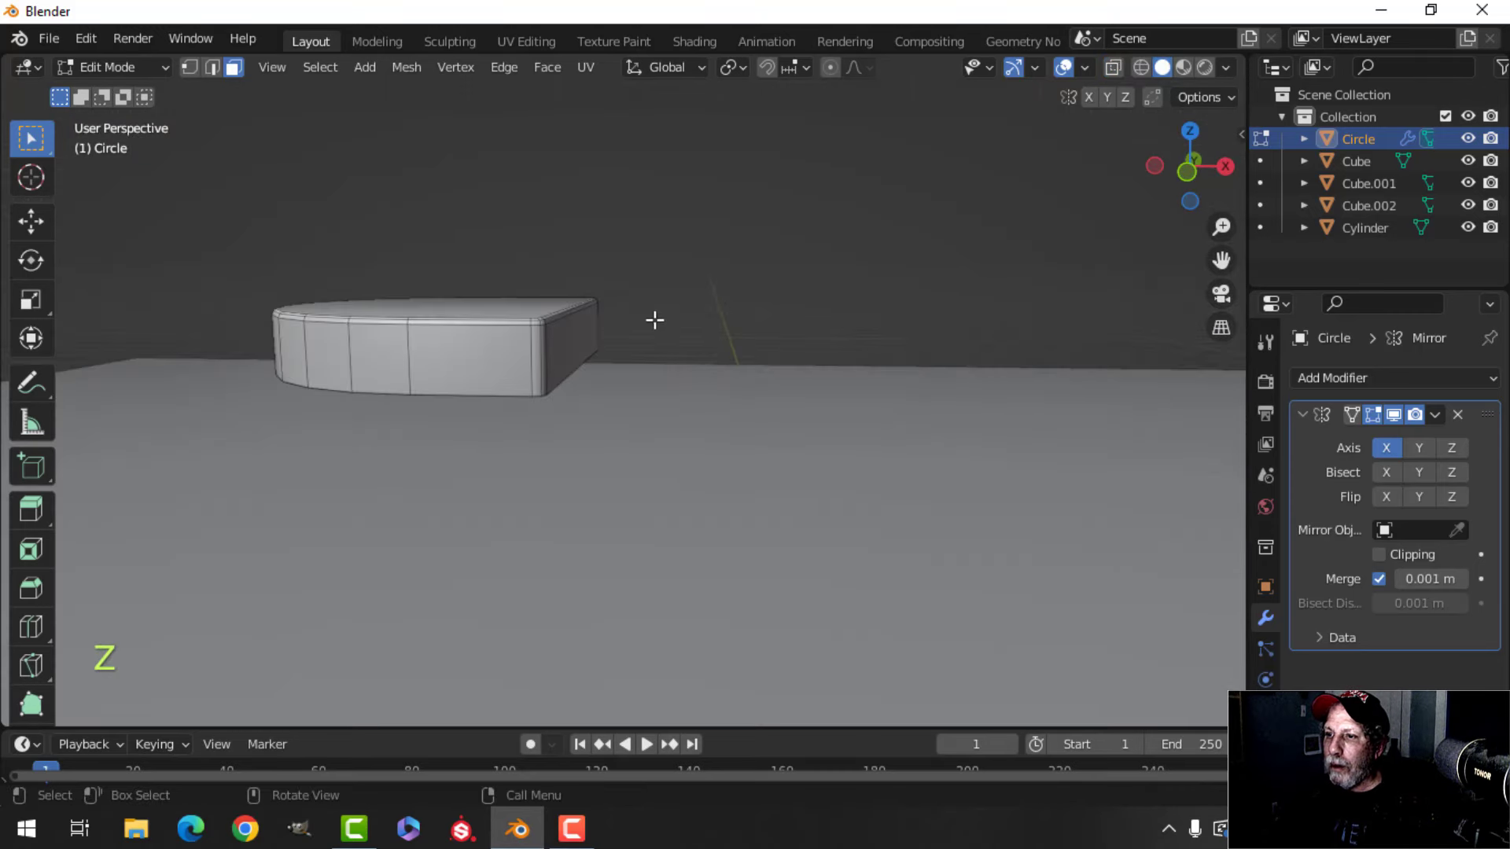
{"action": "key", "text": "a"}
{"action": "left_click_drag", "start_coordinate": [446, 223], "coordinate": [435, 315]}
{"action": "key", "text": "Tab"}
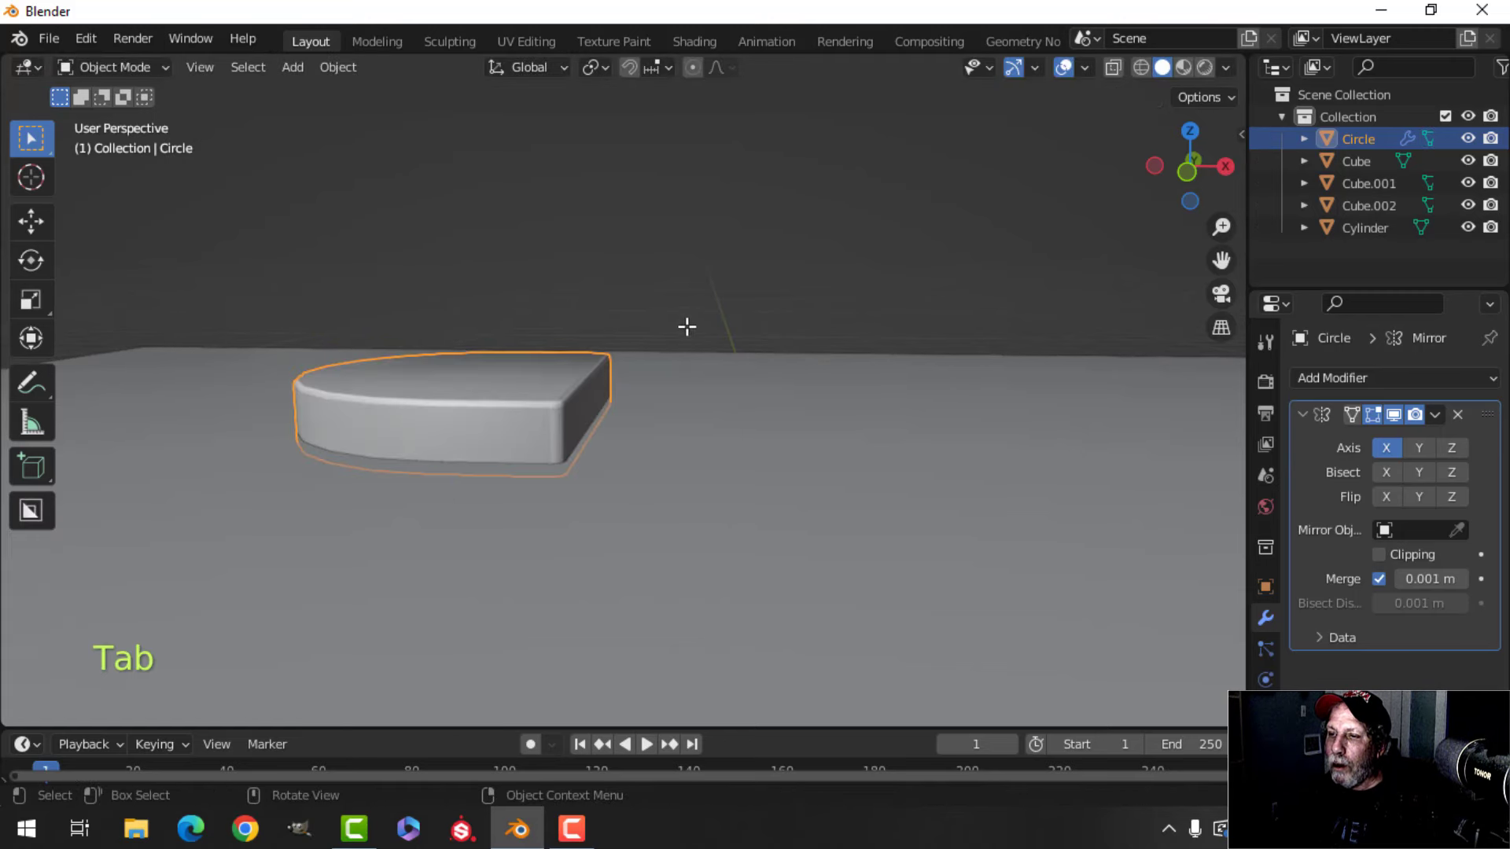
- Apply the Mirror modifier on the D-shaped pieces
{"action": "scroll", "coordinate": [716, 331], "scroll_direction": "down", "scroll_amount": 8}
{"action": "key", "text": "alt+a"}
{"action": "middle_click_drag", "start_coordinate": [741, 336], "coordinate": [633, 326]}
{"action": "middle_click_drag", "start_coordinate": [632, 327], "coordinate": [659, 348]}
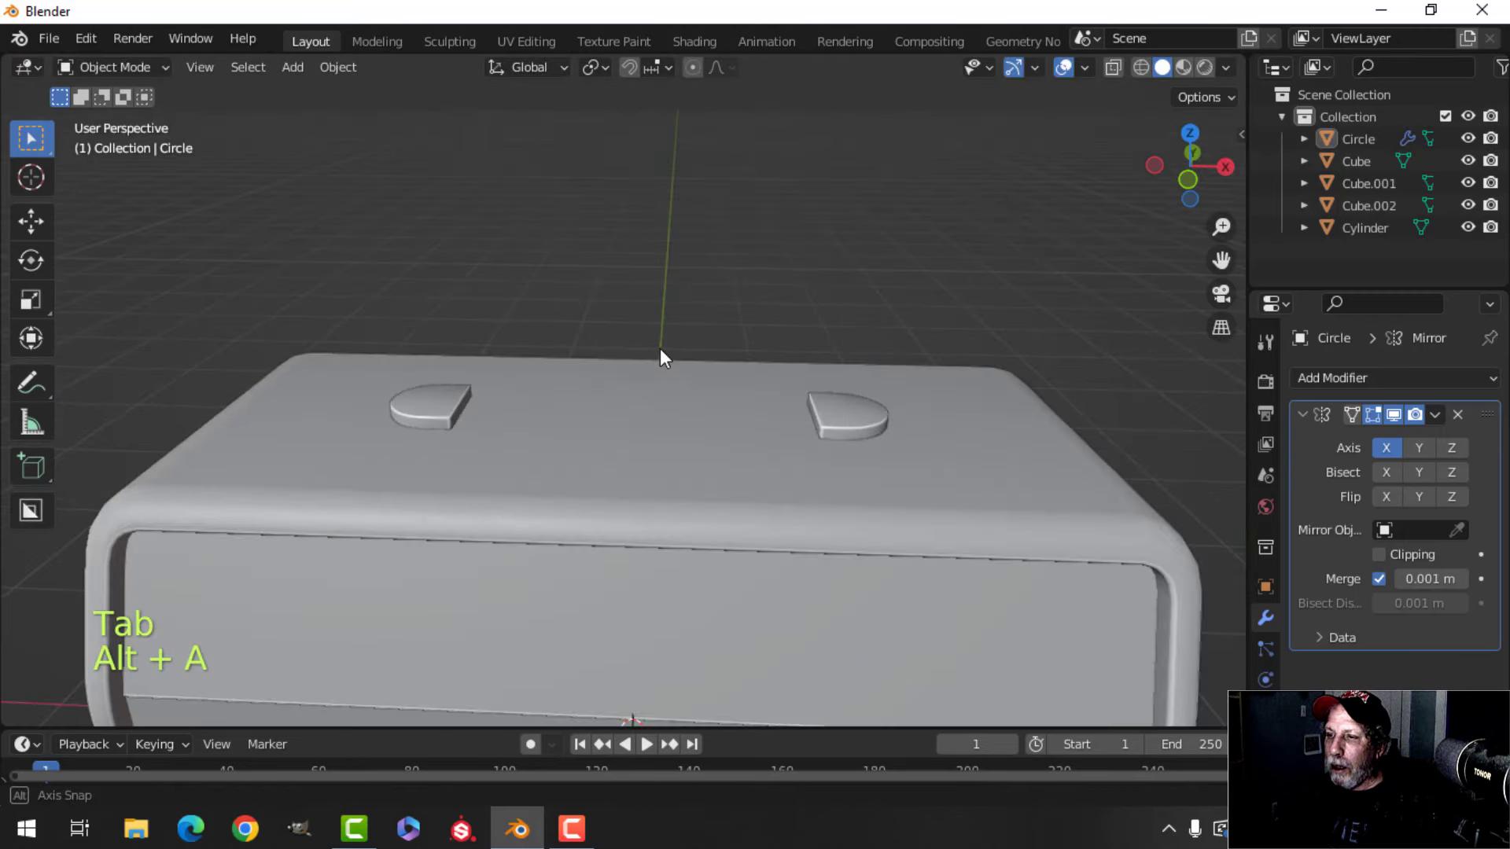
{"action": "left_click", "coordinate": [872, 418]}
{"action": "mouse_move", "coordinate": [677, 428]}
{"action": "middle_mouse_down"}
{"action": "mouse_move", "coordinate": [668, 486]}
{"action": "mouse_move", "coordinate": [672, 454]}
{"action": "middle_mouse_up"}
{"action": "left_click", "coordinate": [1436, 414]}
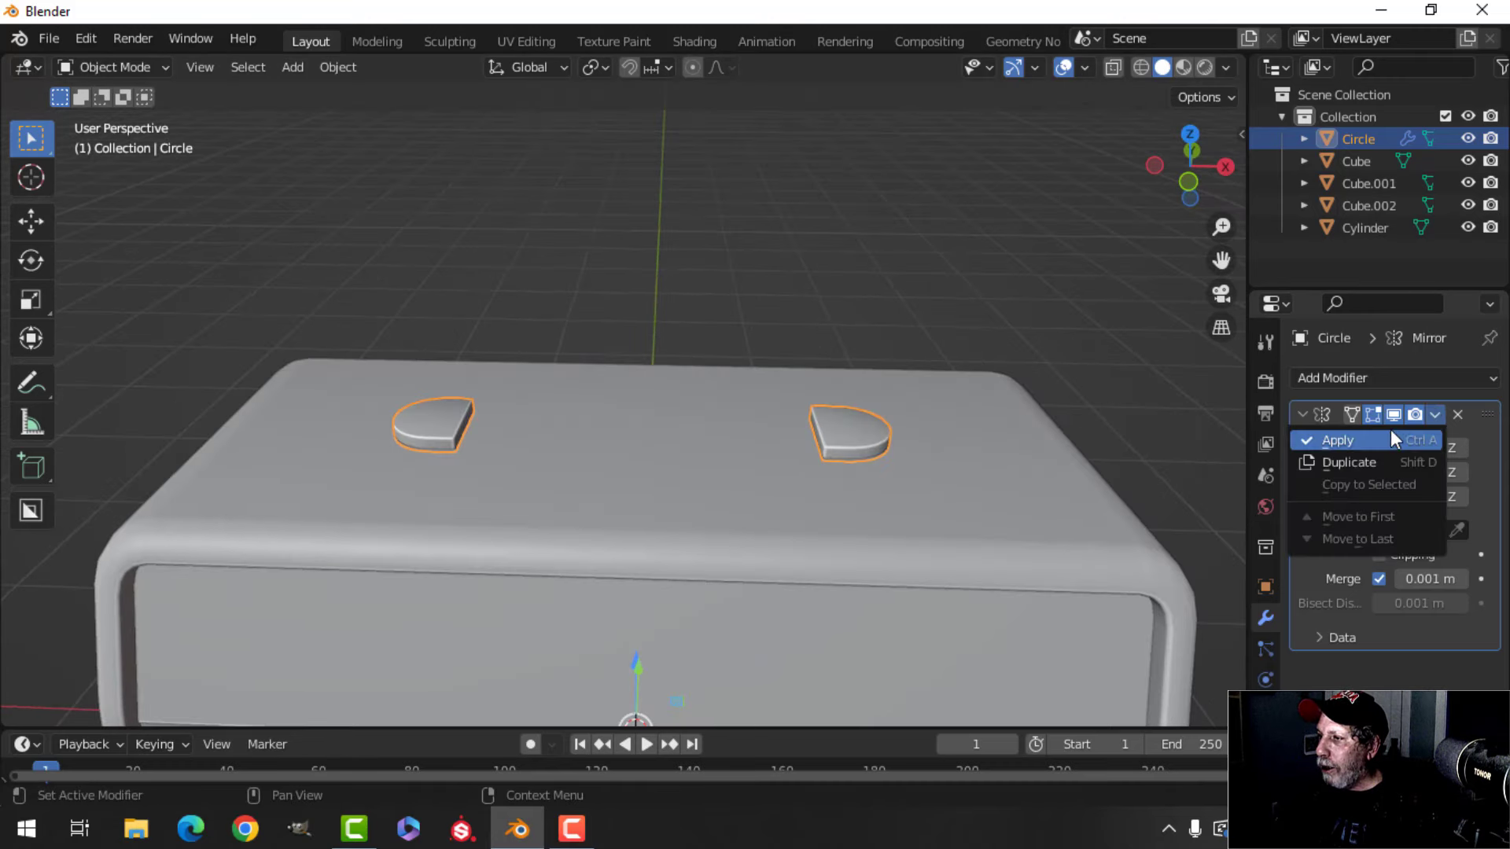
{"action": "left_click", "coordinate": [1390, 432]}
- Snap the 3D cursor to the midpoint of both D-shaped pieces' selected geometry and return to Object Mode
{"action": "key", "text": "Tab"}
{"action": "key", "text": "shift+s"}
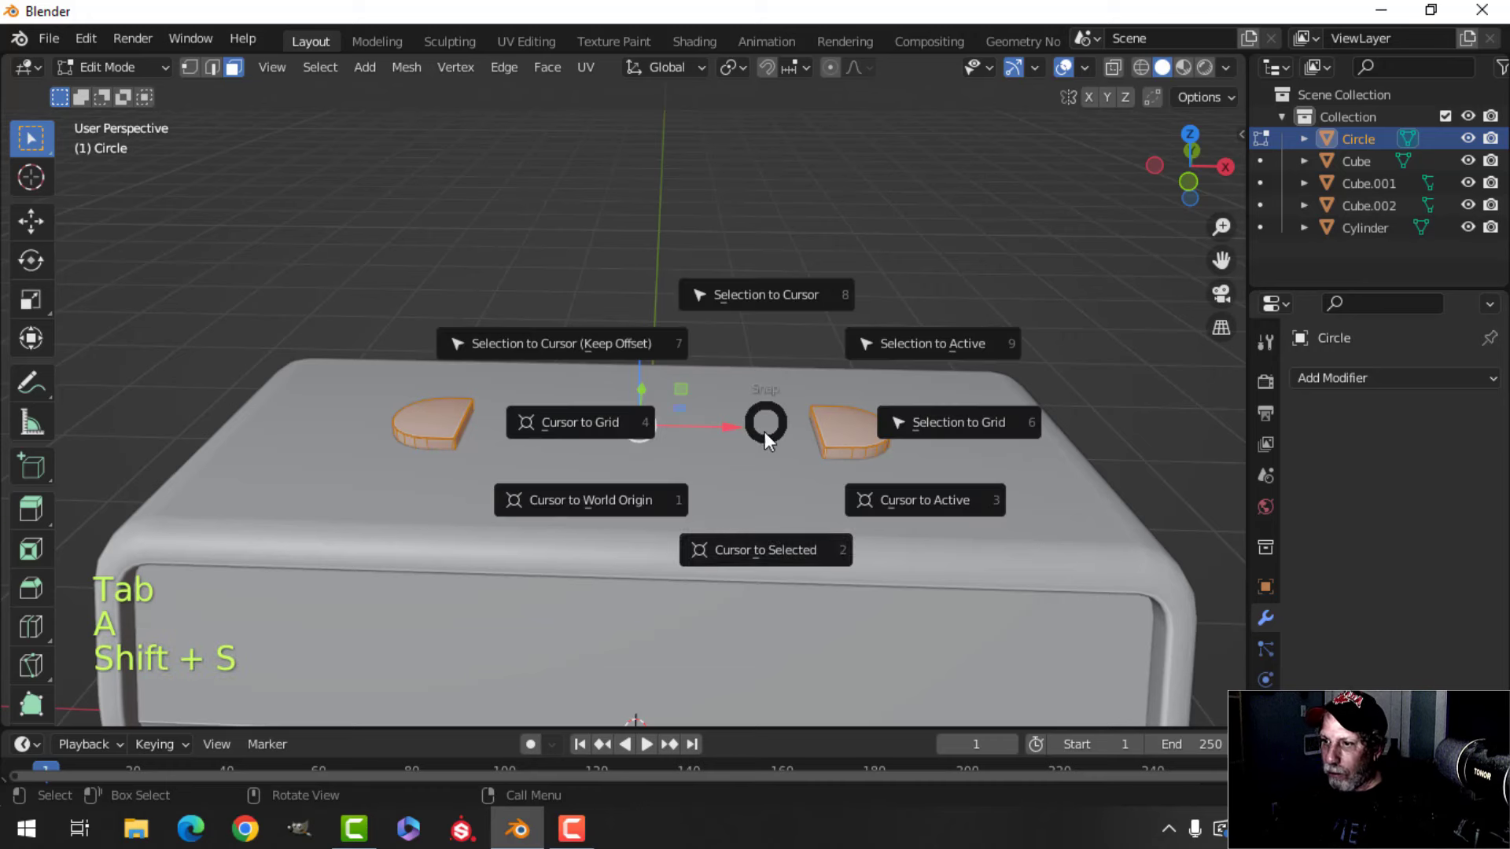
{"action": "left_click", "coordinate": [764, 543]}
{"action": "key", "text": "Tab"}
{"action": "middle_click_drag", "start_coordinate": [715, 412], "coordinate": [653, 412], "text": "shift"}
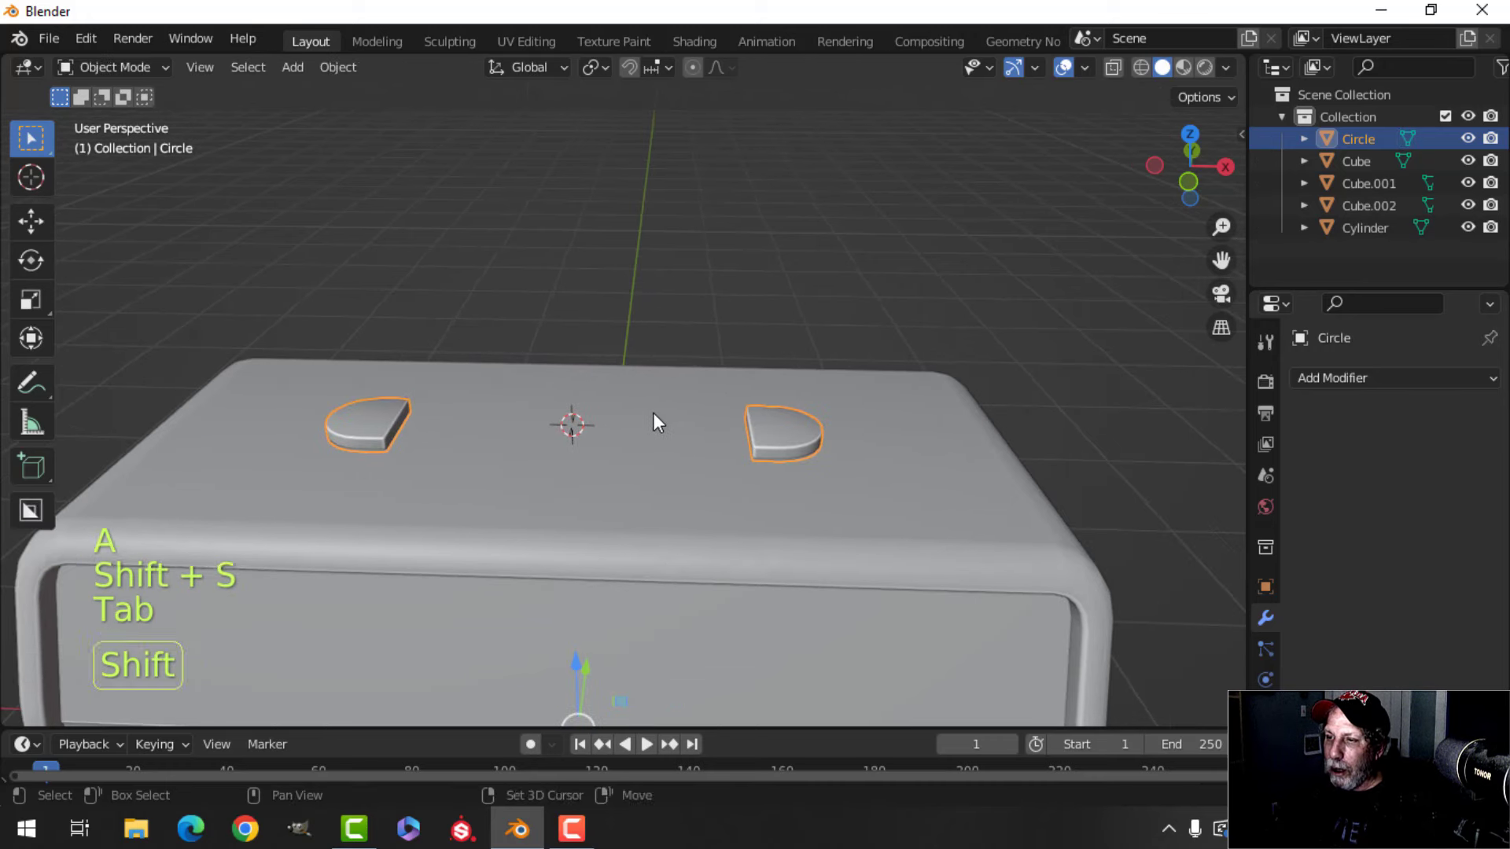
- Add a plane at the 3D cursor and scale it uniformly to 0.870 in Edit Mode from the top view
{"action": "key", "text": "shift+a"}
{"action": "mouse_move", "coordinate": [616, 330]}
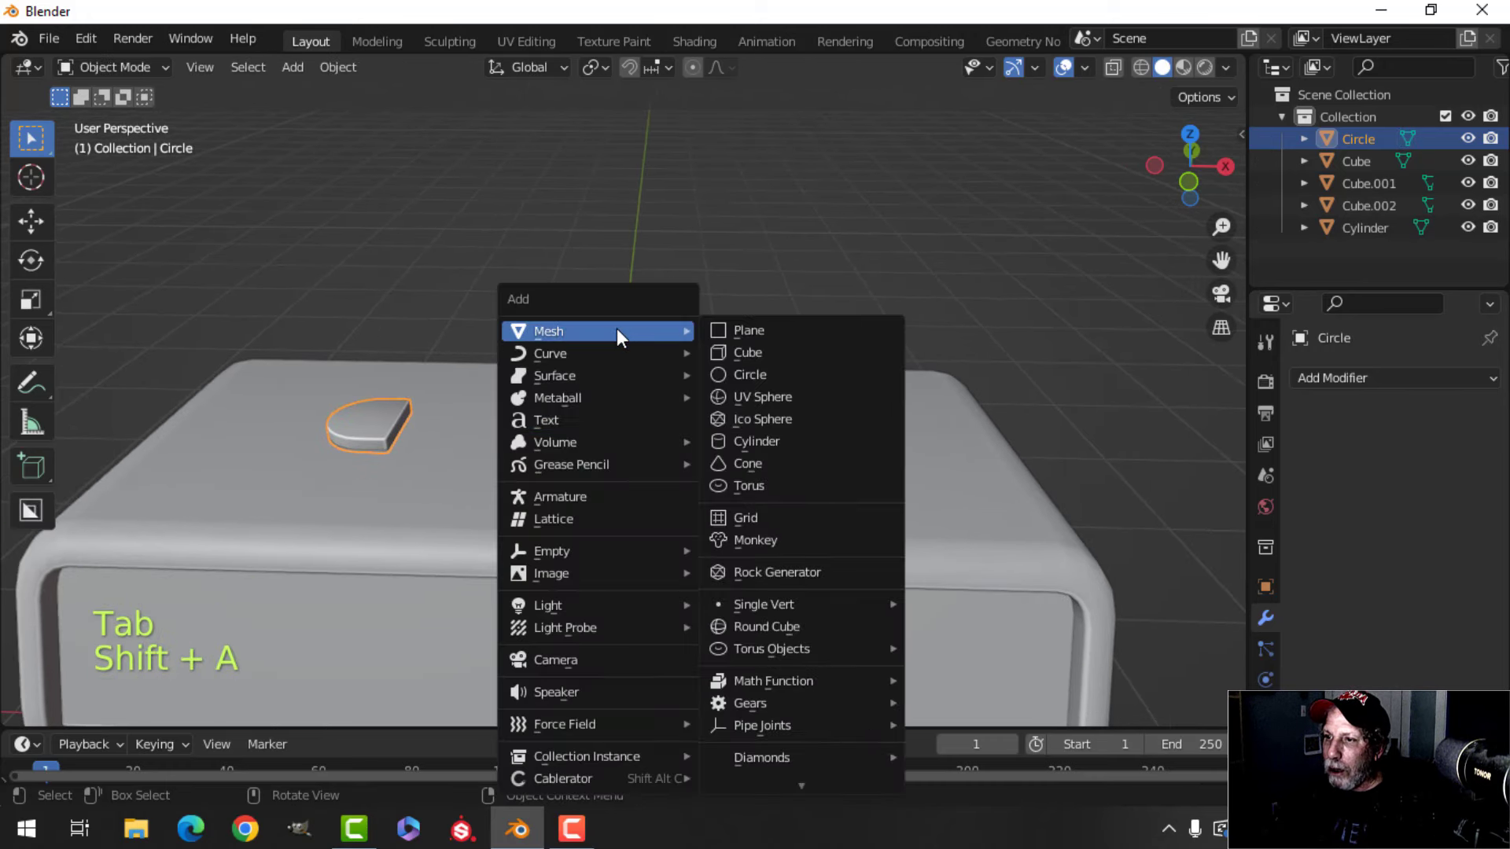
{"action": "left_click", "coordinate": [790, 330]}
{"action": "key", "text": "KP_7"}
{"action": "key", "text": "Tab"}
{"action": "scroll", "coordinate": [768, 479], "scroll_direction": "up", "scroll_amount": 3}
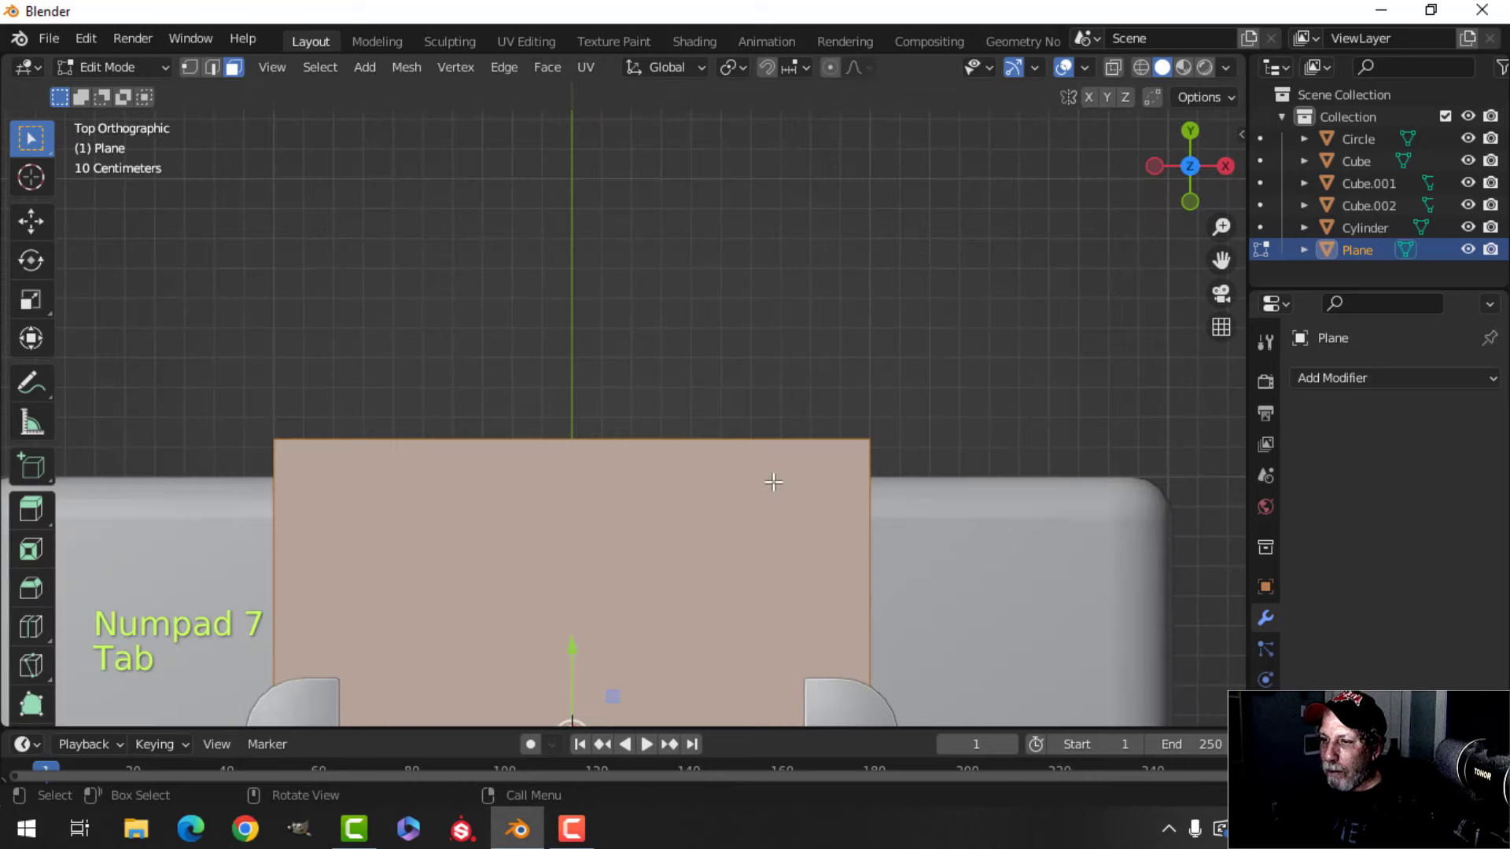
{"action": "mouse_move", "coordinate": [807, 594]}
{"action": "middle_mouse_down", "text": "shift"}
{"action": "mouse_move", "coordinate": [822, 304]}
{"action": "mouse_move", "coordinate": [800, 291]}
{"action": "middle_mouse_up", "text": "shift"}
{"action": "key", "text": "s"}
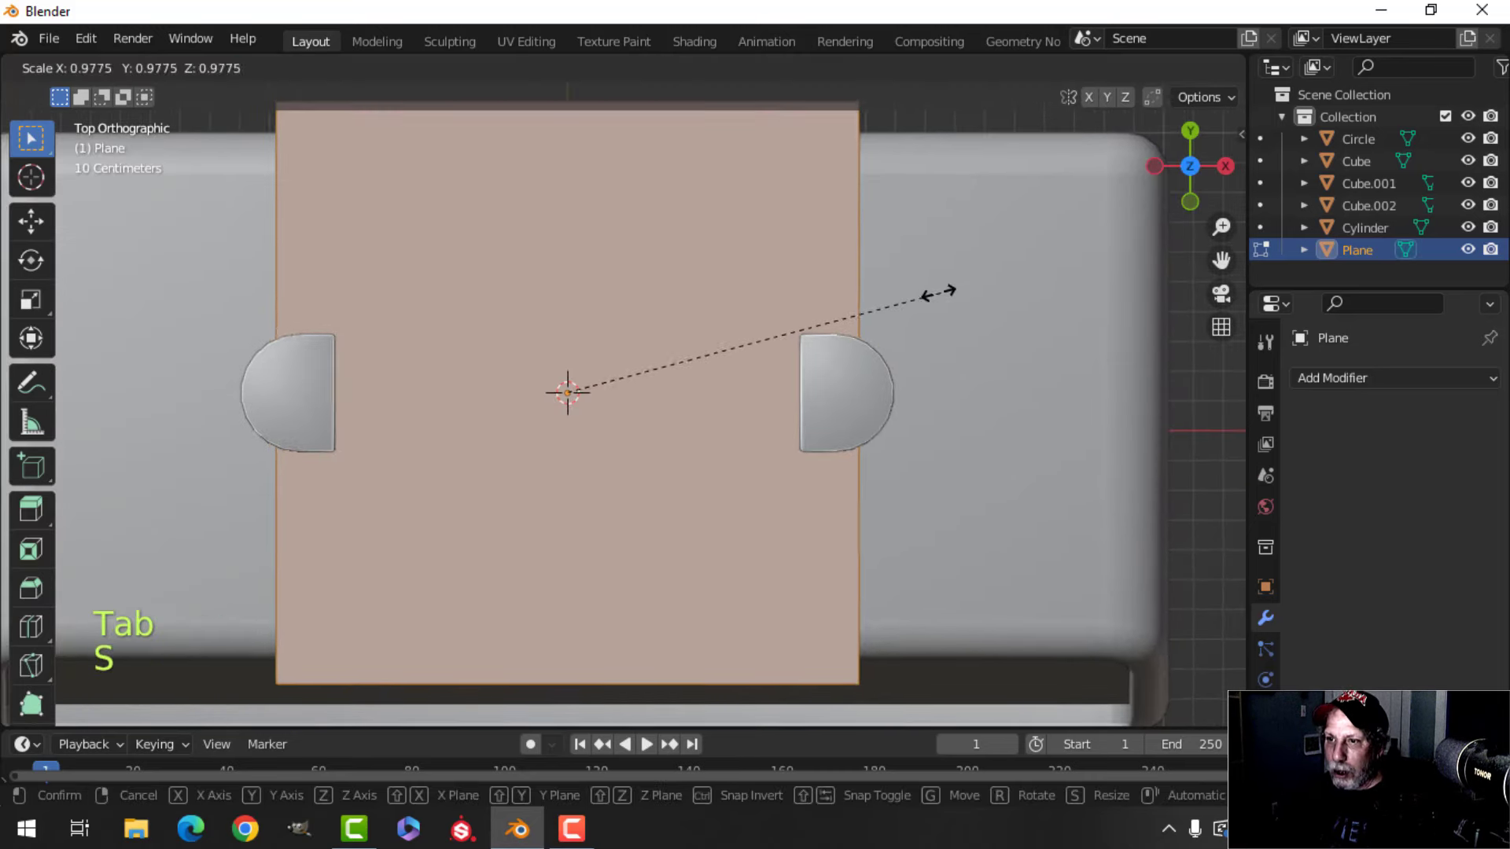
{"action": "left_click", "coordinate": [897, 296]}
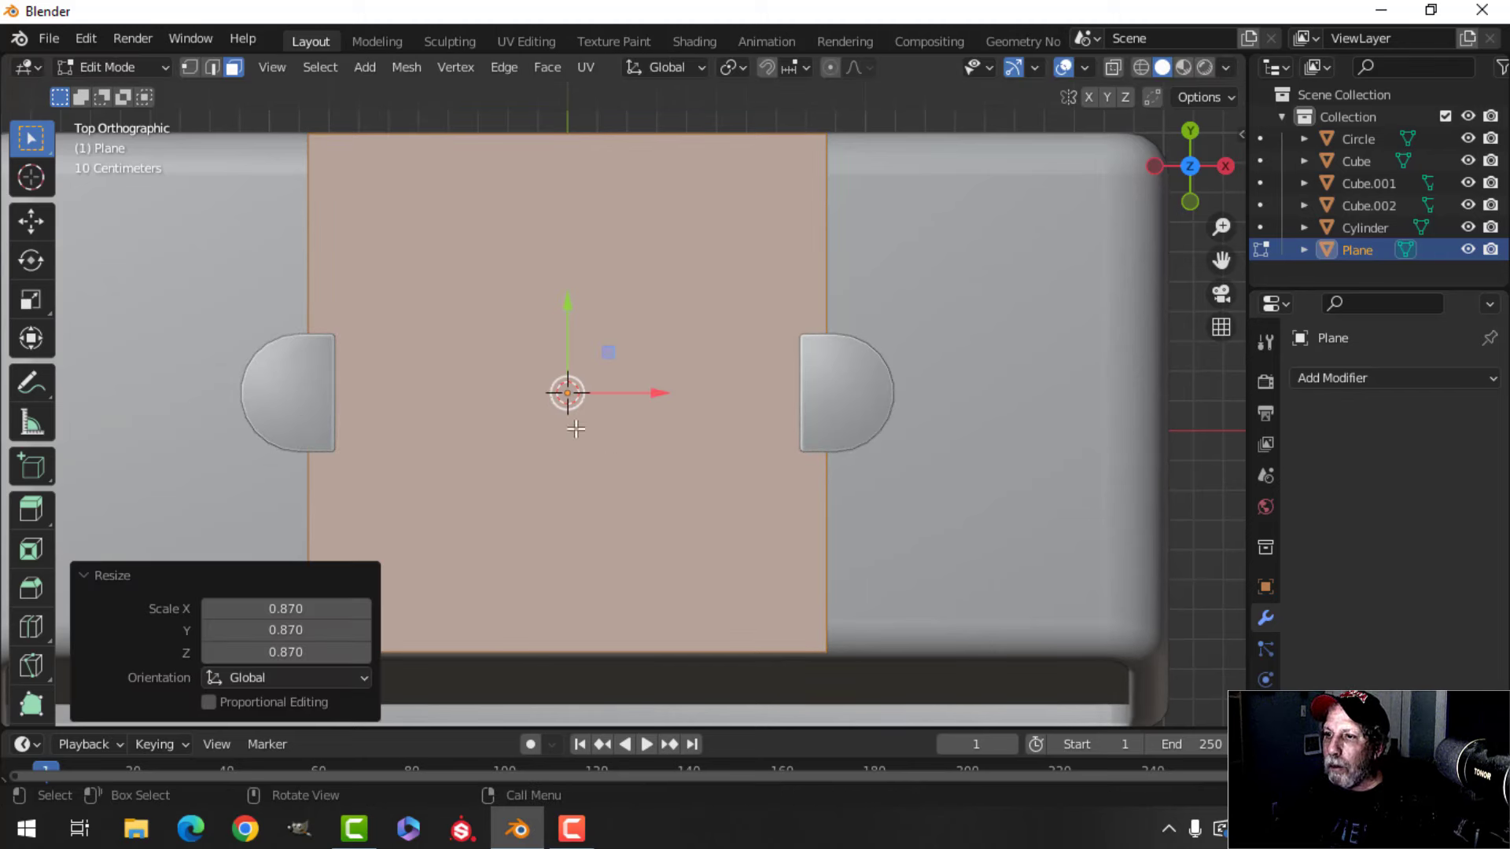
- Narrow the plane into a strap between the two D-shaped pieces by scaling it to about 0.173 along Y
{"action": "key", "text": "s"}
{"action": "key", "text": "y"}
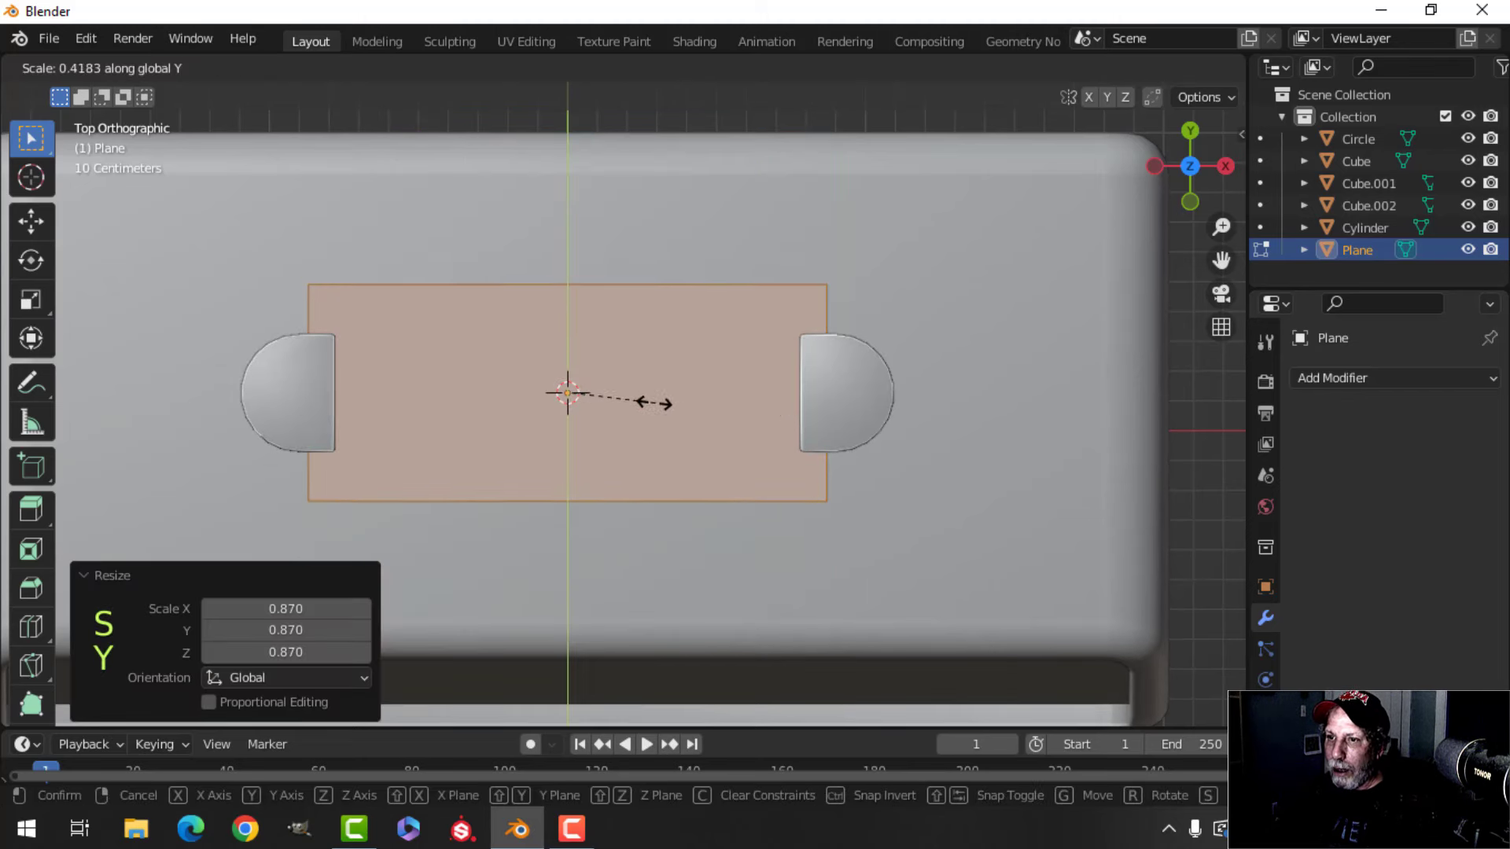
{"action": "left_click", "coordinate": [604, 391]}
{"action": "middle_click_drag", "start_coordinate": [607, 401], "coordinate": [676, 393], "text": "shift"}
{"action": "scroll", "coordinate": [621, 378], "scroll_direction": "up", "scroll_amount": 4}
{"action": "middle_click_drag", "start_coordinate": [676, 393], "coordinate": [629, 351]}
{"action": "scroll", "coordinate": [647, 352], "scroll_direction": "down", "scroll_amount": 3}
{"action": "middle_click_drag", "start_coordinate": [629, 350], "coordinate": [592, 339], "text": "shift"}
- Add five evenly spaced loop cuts across the strap's length and clear the selection
{"action": "key", "text": "ctrl+r"}
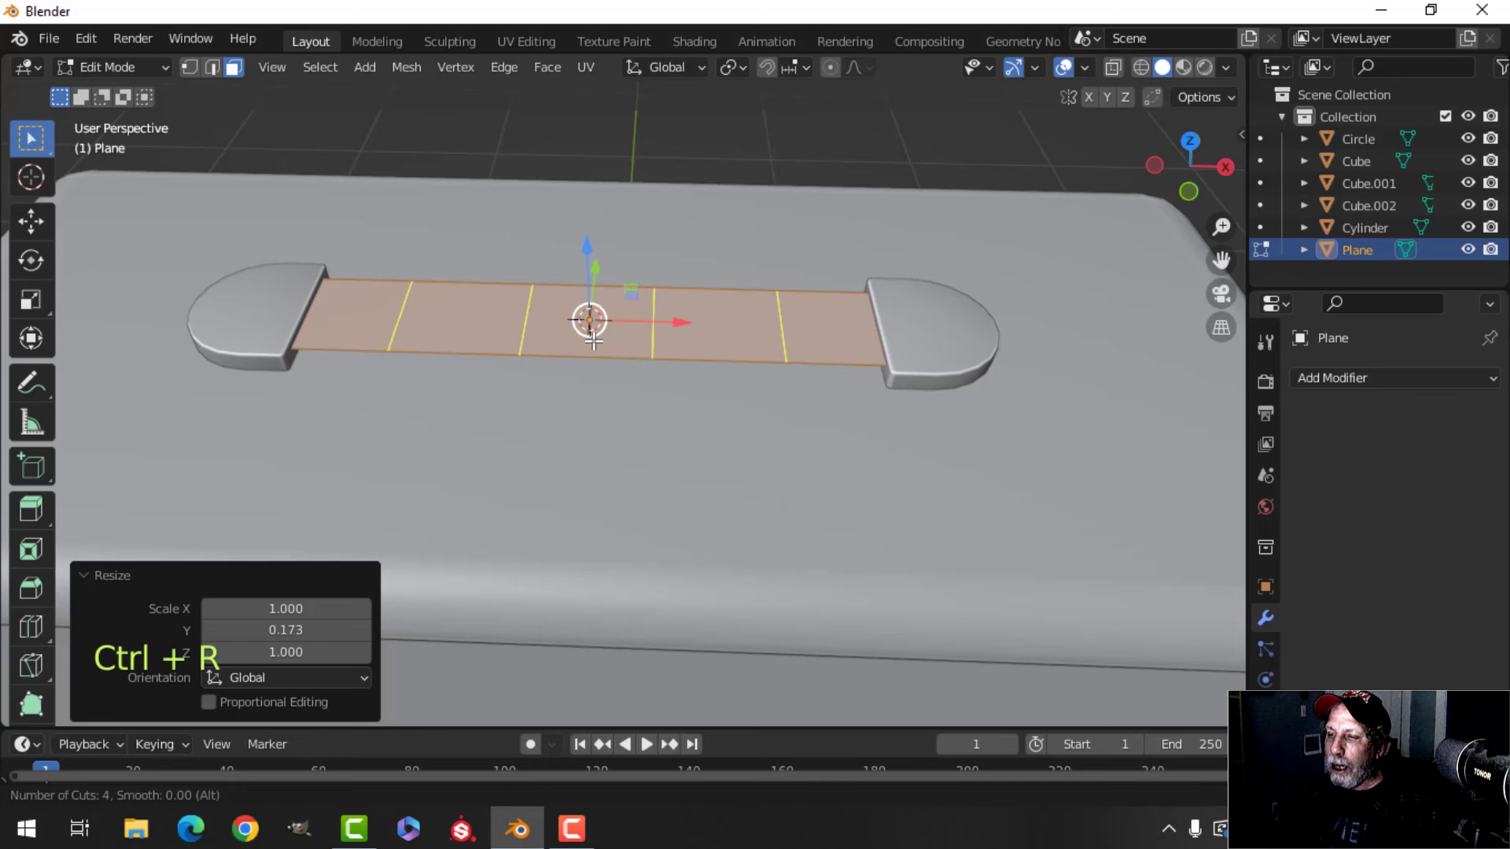
{"action": "left_click", "coordinate": [592, 340]}
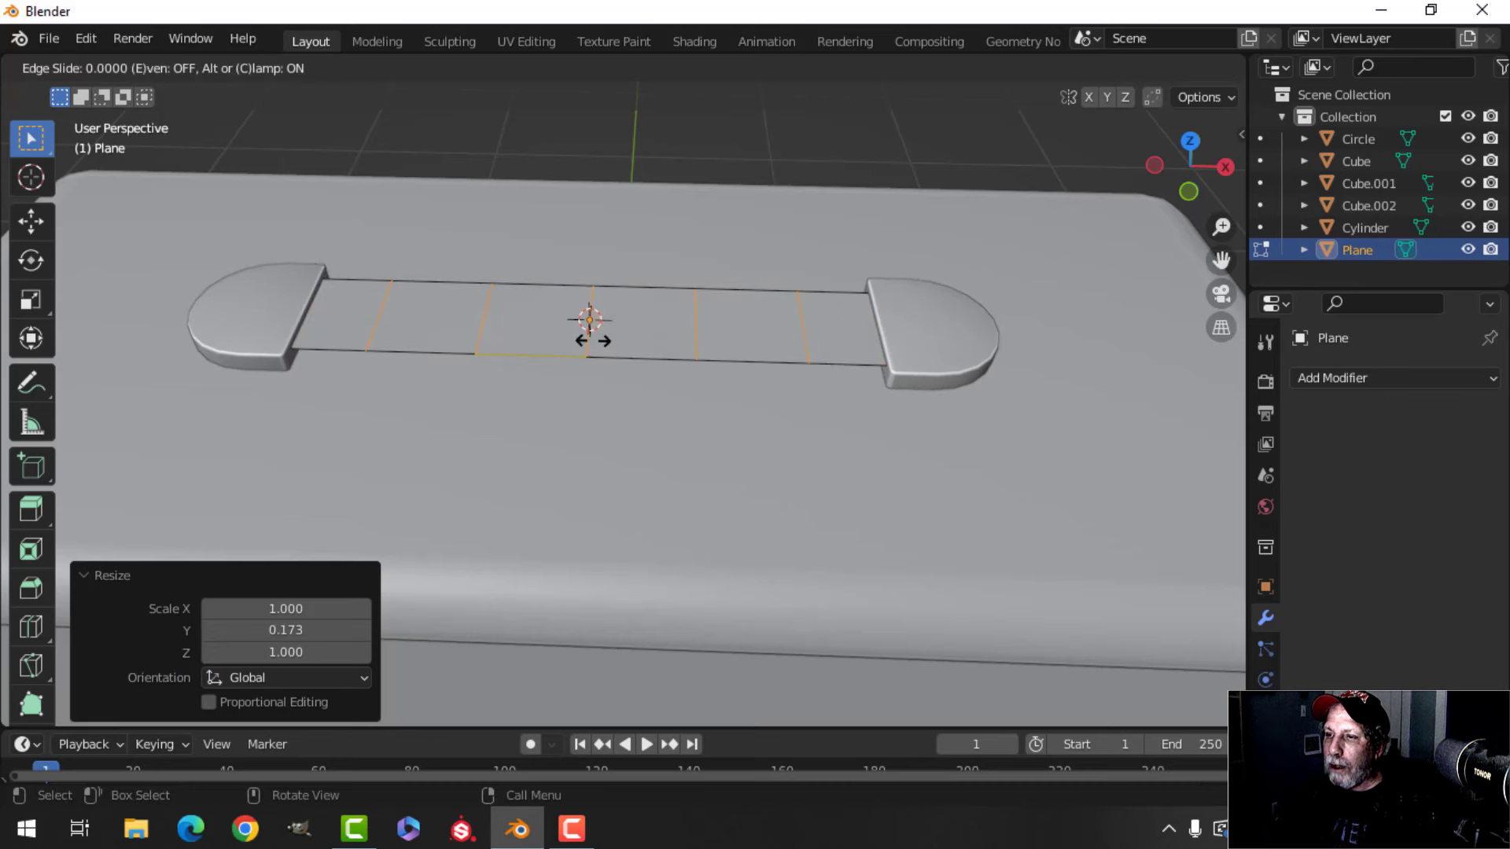
{"action": "right_click", "coordinate": [597, 377]}
{"action": "key", "text": "alt+a"}
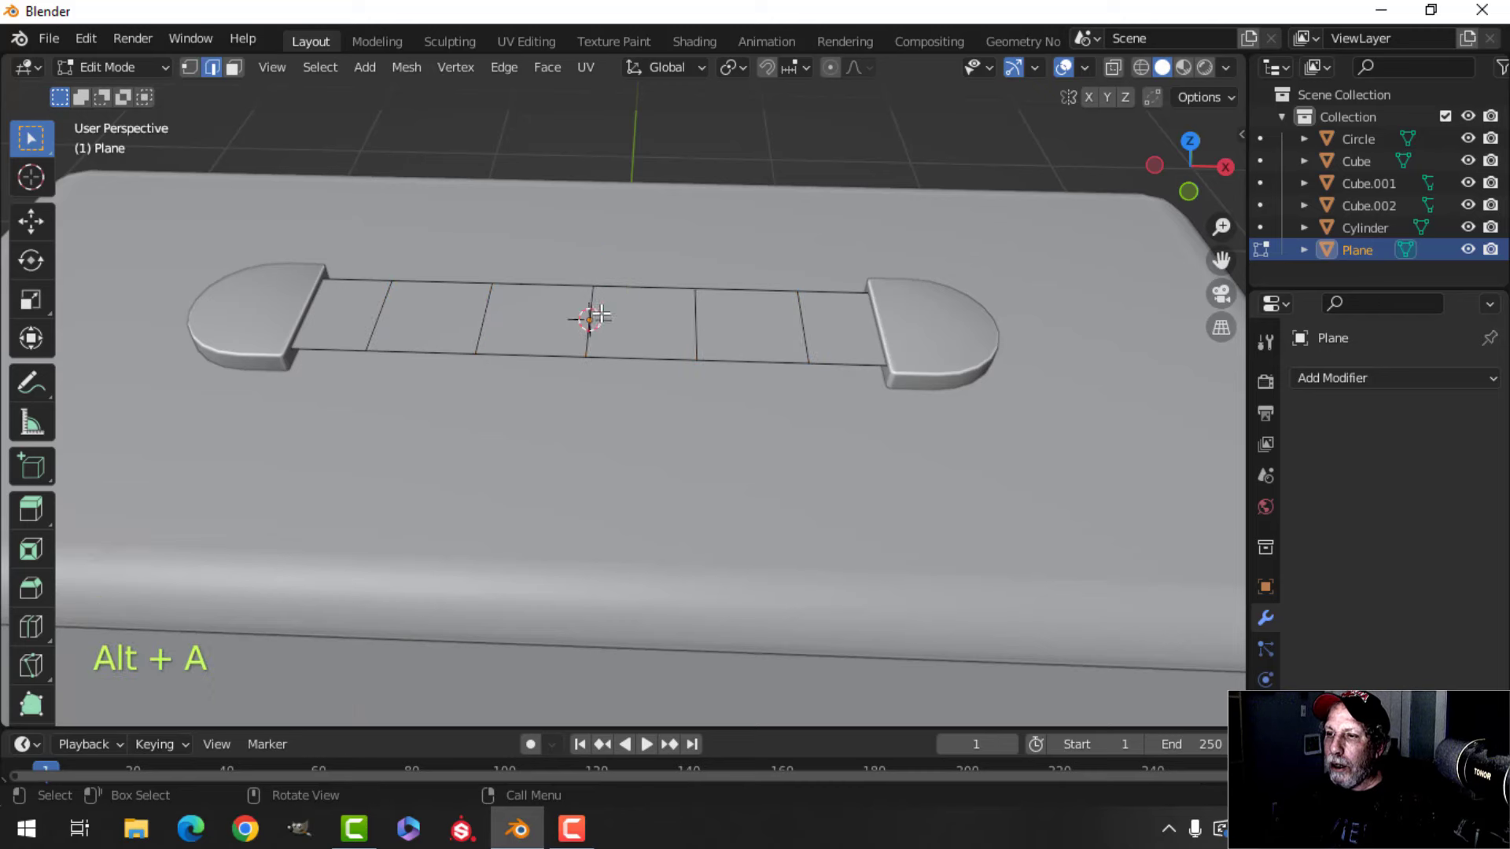
- Extrude the whole strap about 0.024 m downward to give it thickness, and clear the selection
{"action": "key", "text": "a"}
{"action": "middle_click_drag", "start_coordinate": [627, 323], "coordinate": [667, 320]}
{"action": "scroll", "coordinate": [630, 370], "scroll_direction": "up", "scroll_amount": 2}
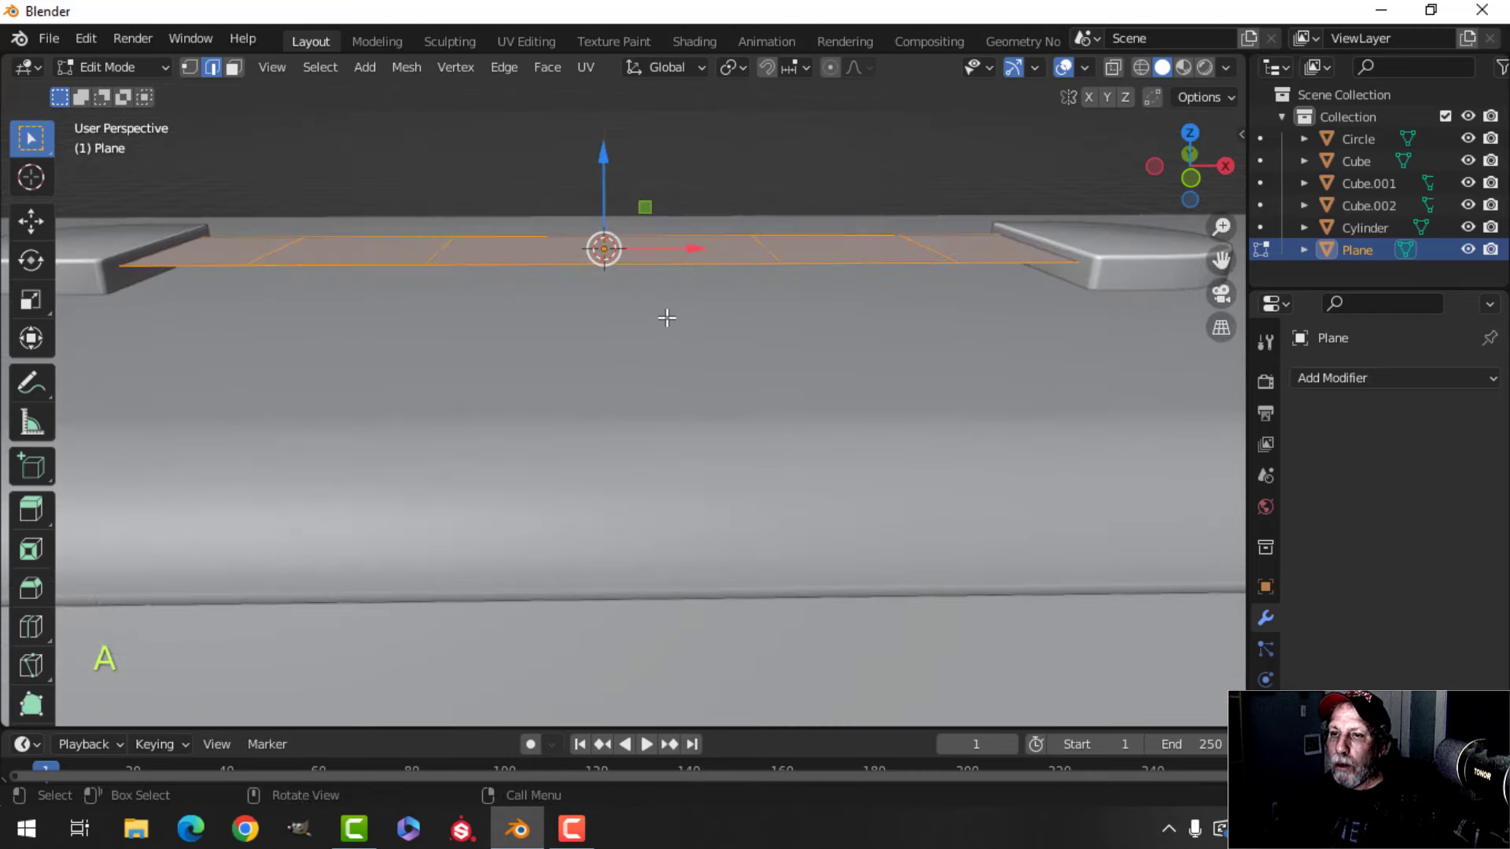
{"action": "key", "text": "e"}
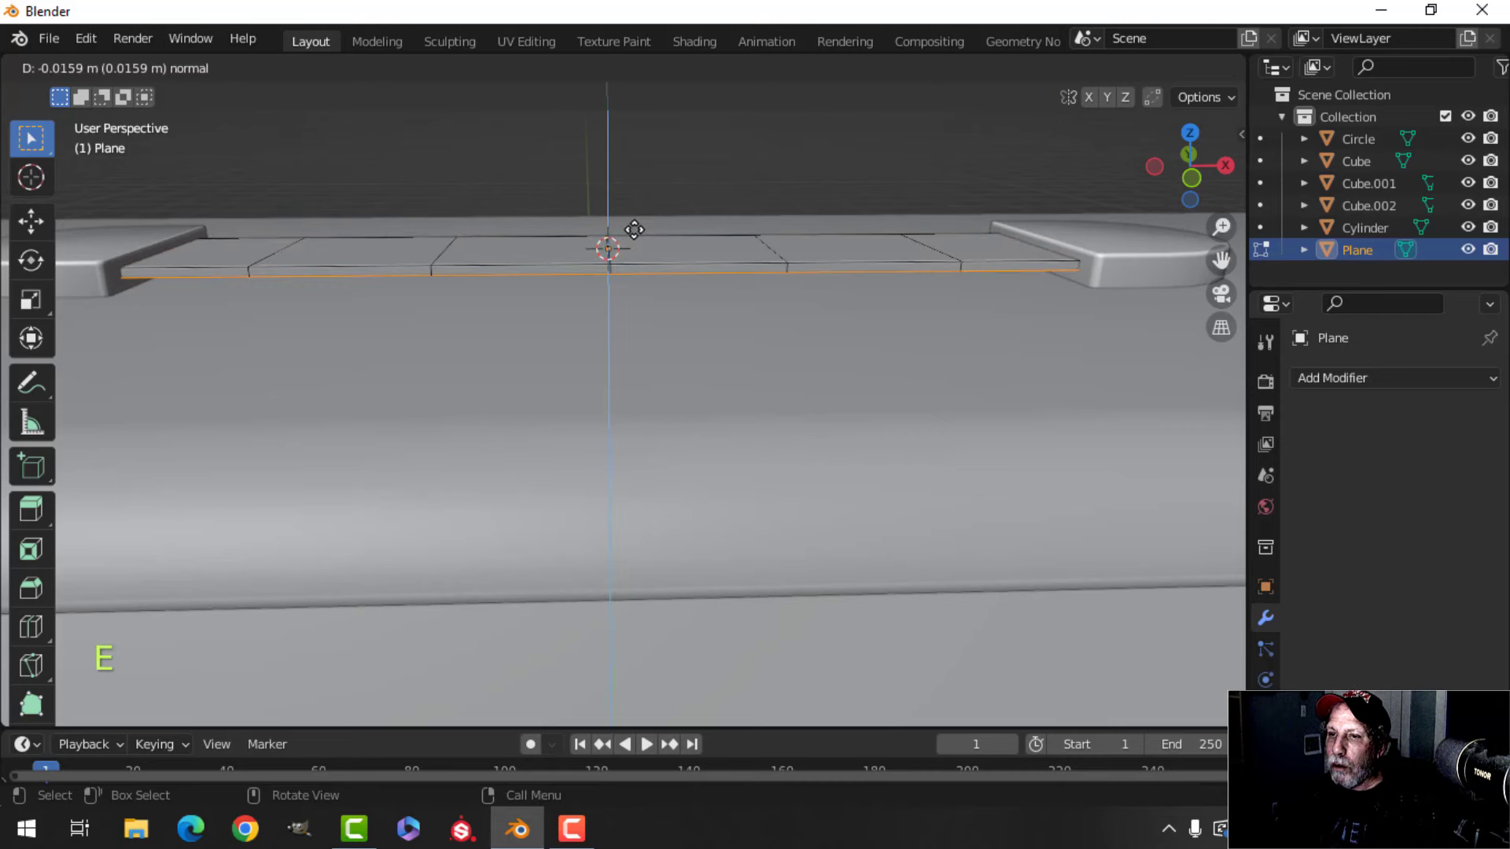
{"action": "left_click", "coordinate": [634, 234]}
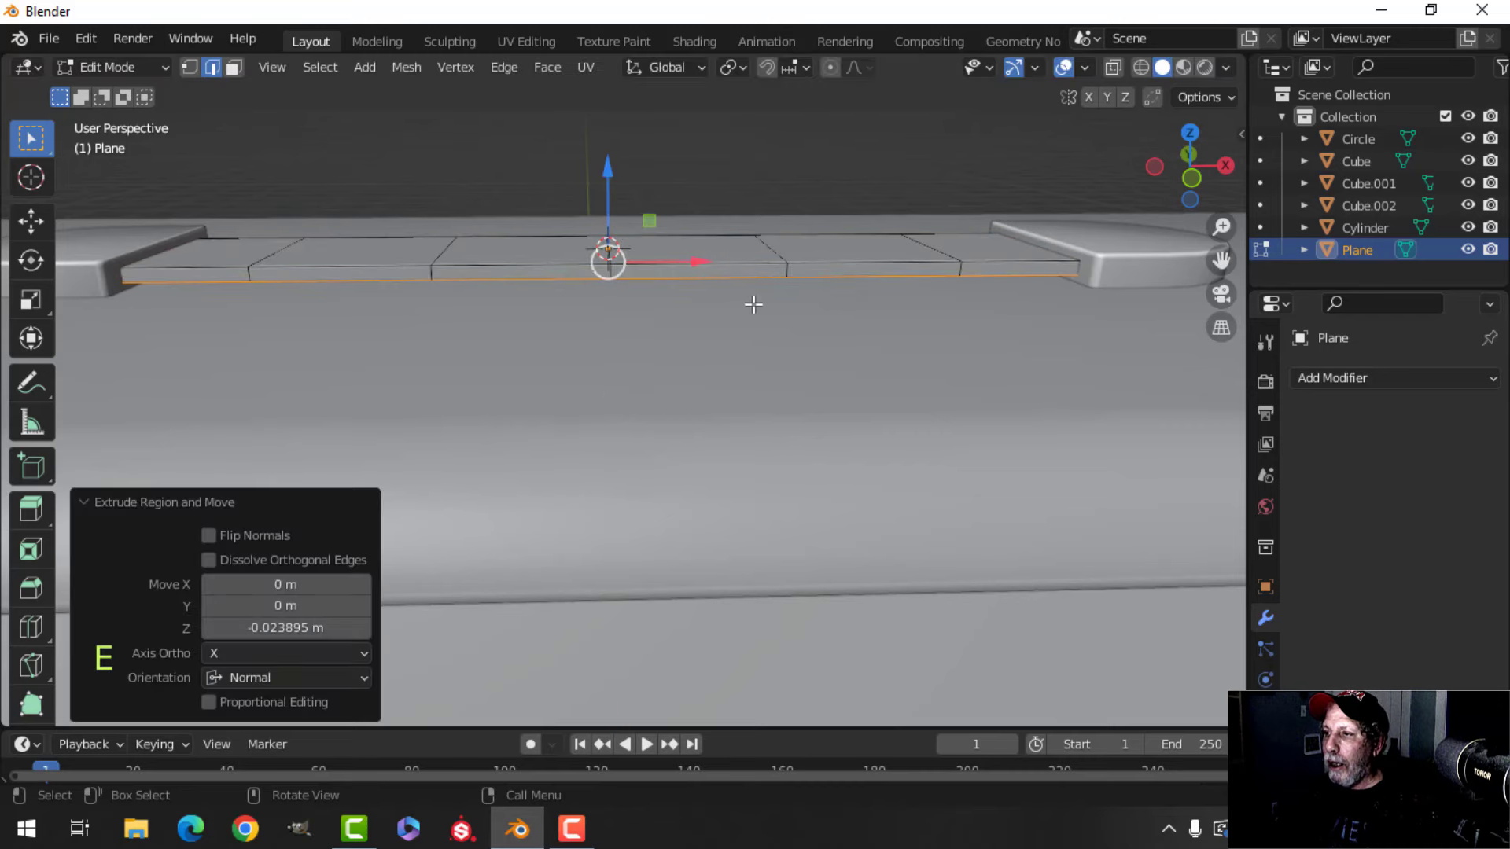
{"action": "middle_click_drag", "start_coordinate": [754, 304], "coordinate": [709, 330]}
{"action": "key", "text": "alt+a"}
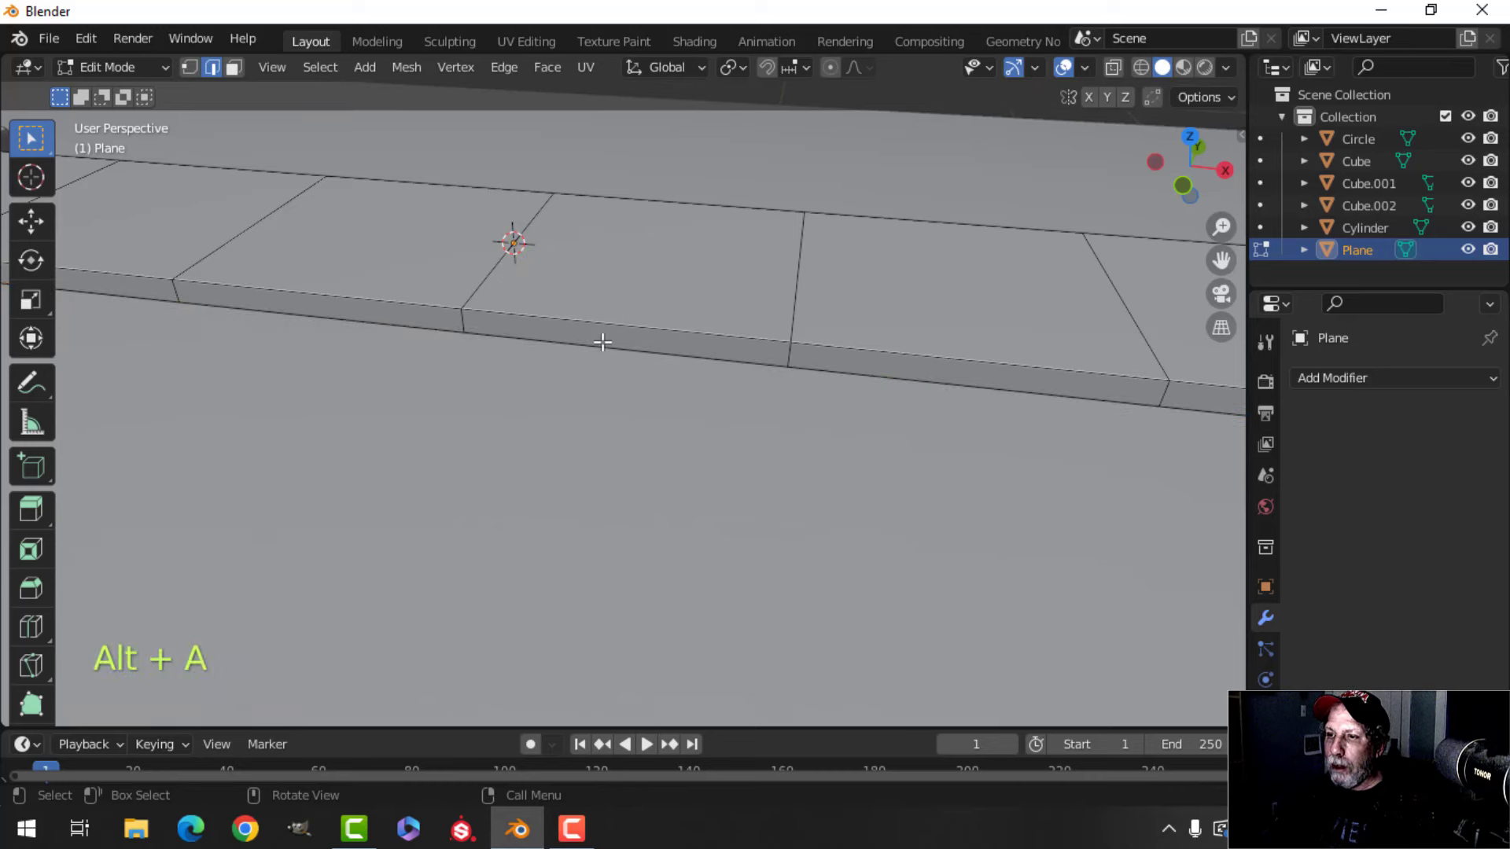
- Isolate the strap in local view and delete the end faces at both of its short ends
{"action": "key", "text": "Tab"}
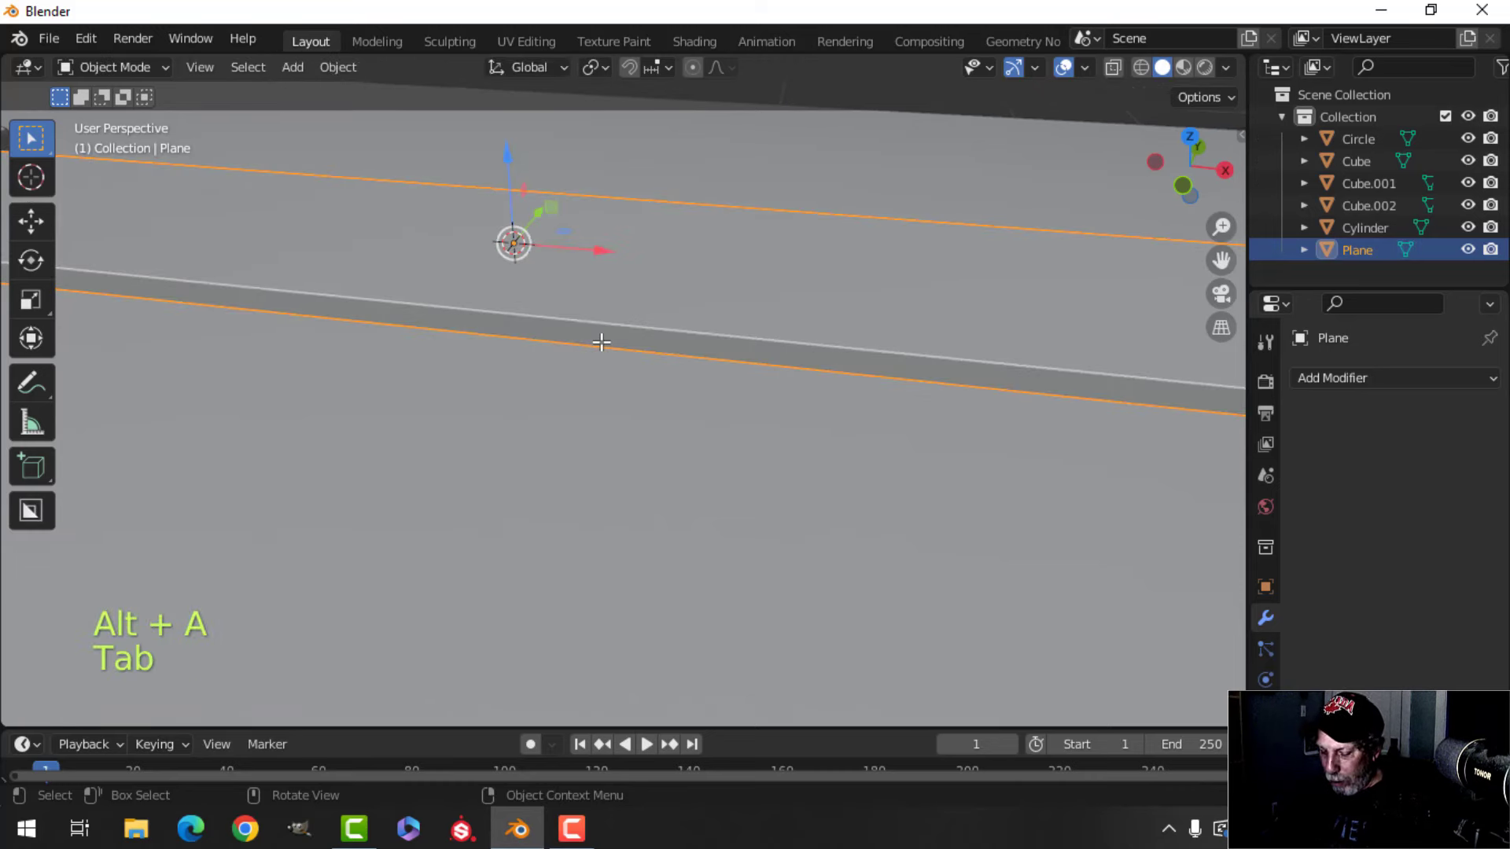
{"action": "key", "text": "slash"}
{"action": "key", "text": "Tab"}
{"action": "key", "text": "alt+a"}
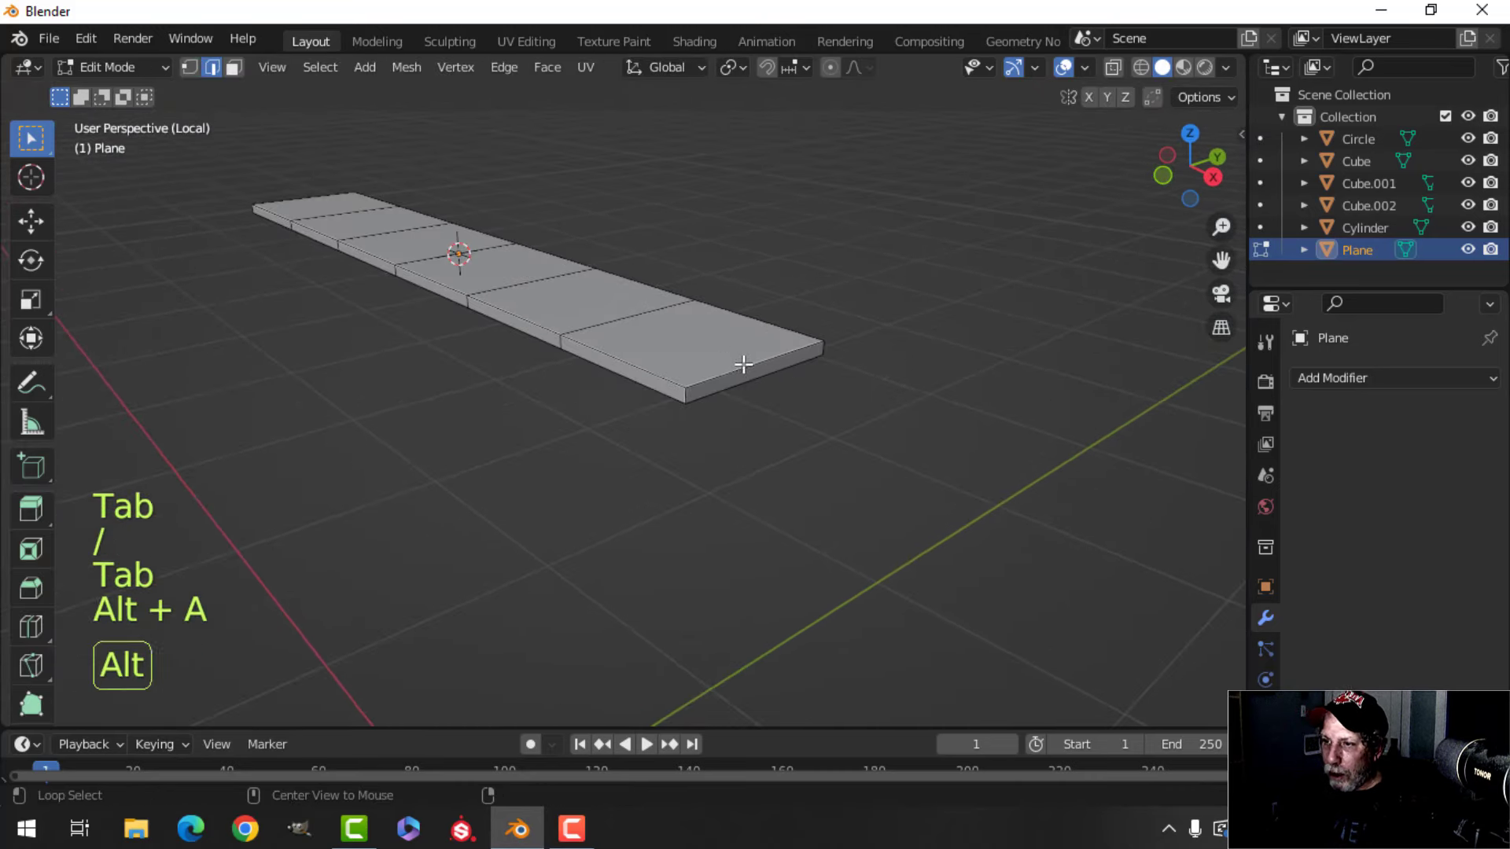
{"action": "left_click", "coordinate": [725, 384]}
{"action": "middle_click_drag", "start_coordinate": [725, 383], "coordinate": [704, 321]}
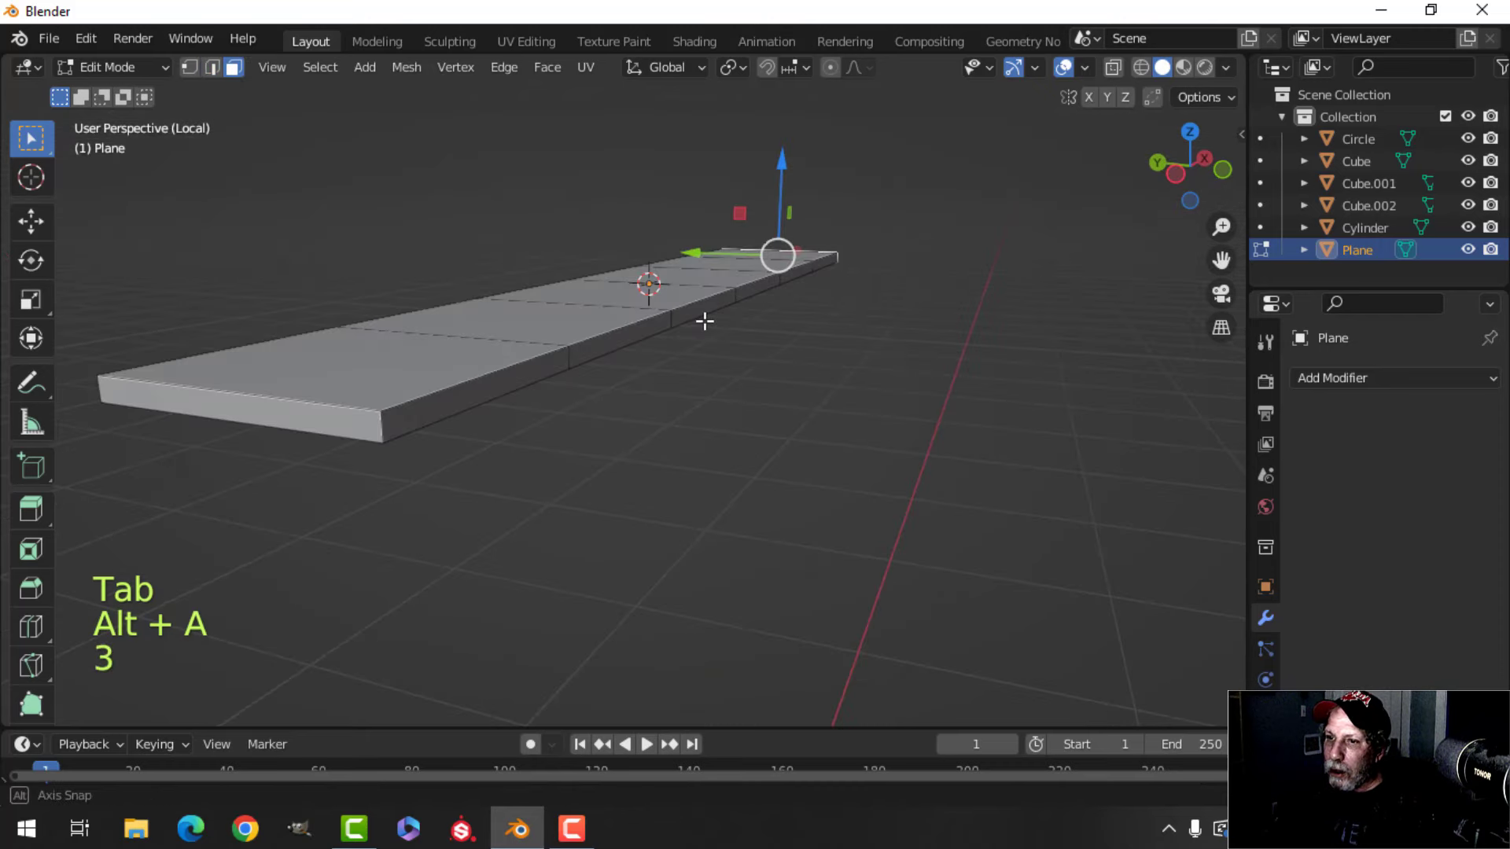
{"action": "key", "text": "x"}
{"action": "left_click", "coordinate": [270, 404]}
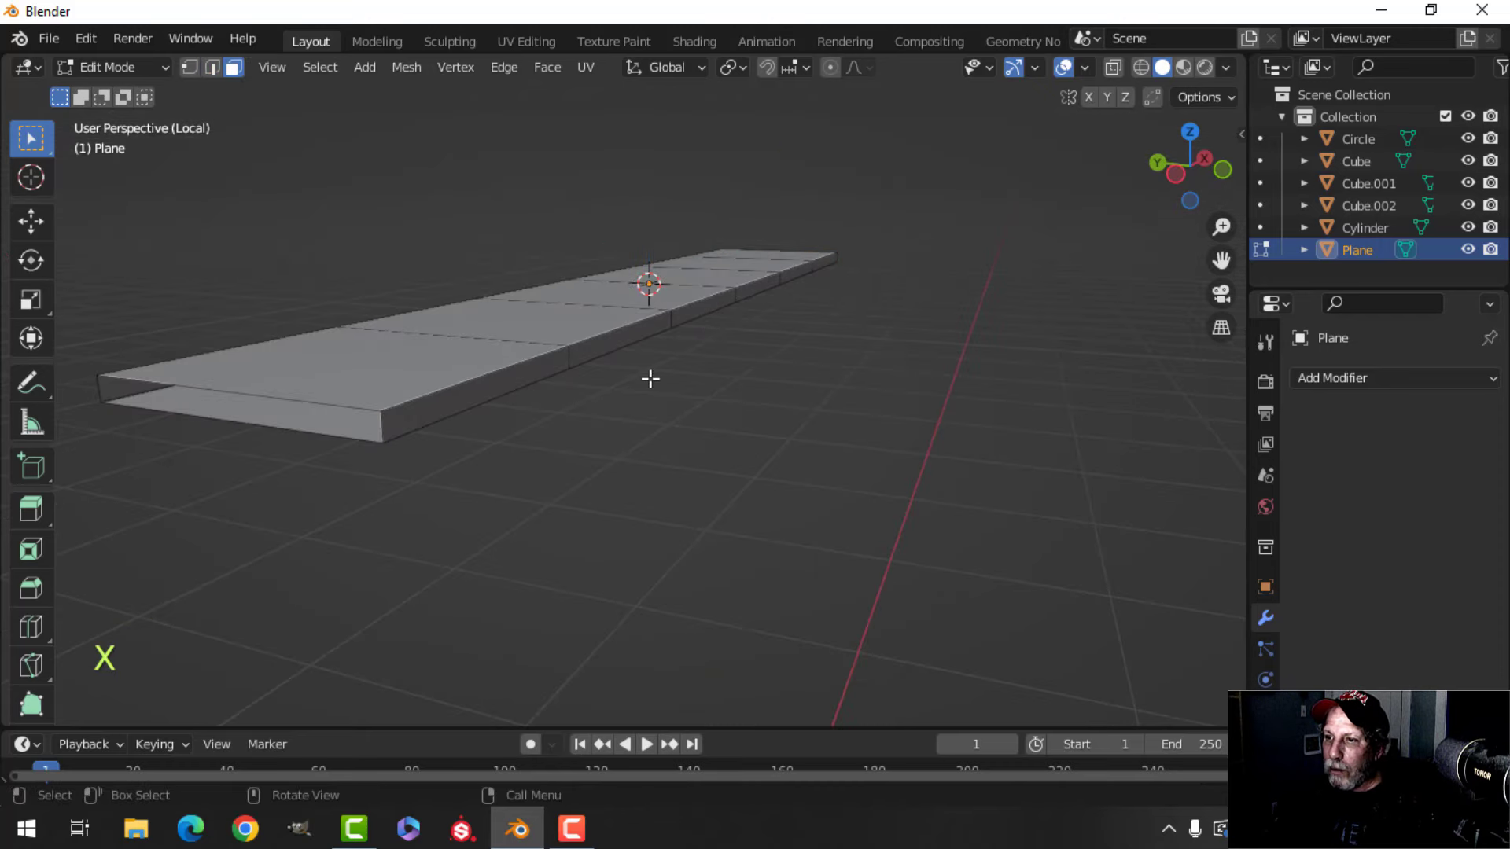
- Bevel the strap's long upper and lower edges on both sides with two segments
{"action": "middle_click_drag", "start_coordinate": [651, 377], "coordinate": [632, 350]}
{"action": "key", "text": "Tab"}
{"action": "key", "text": "Tab"}
{"action": "key", "text": "alt+a"}
{"action": "key", "text": "2"}
{"action": "key", "text": "ctrl+b"}
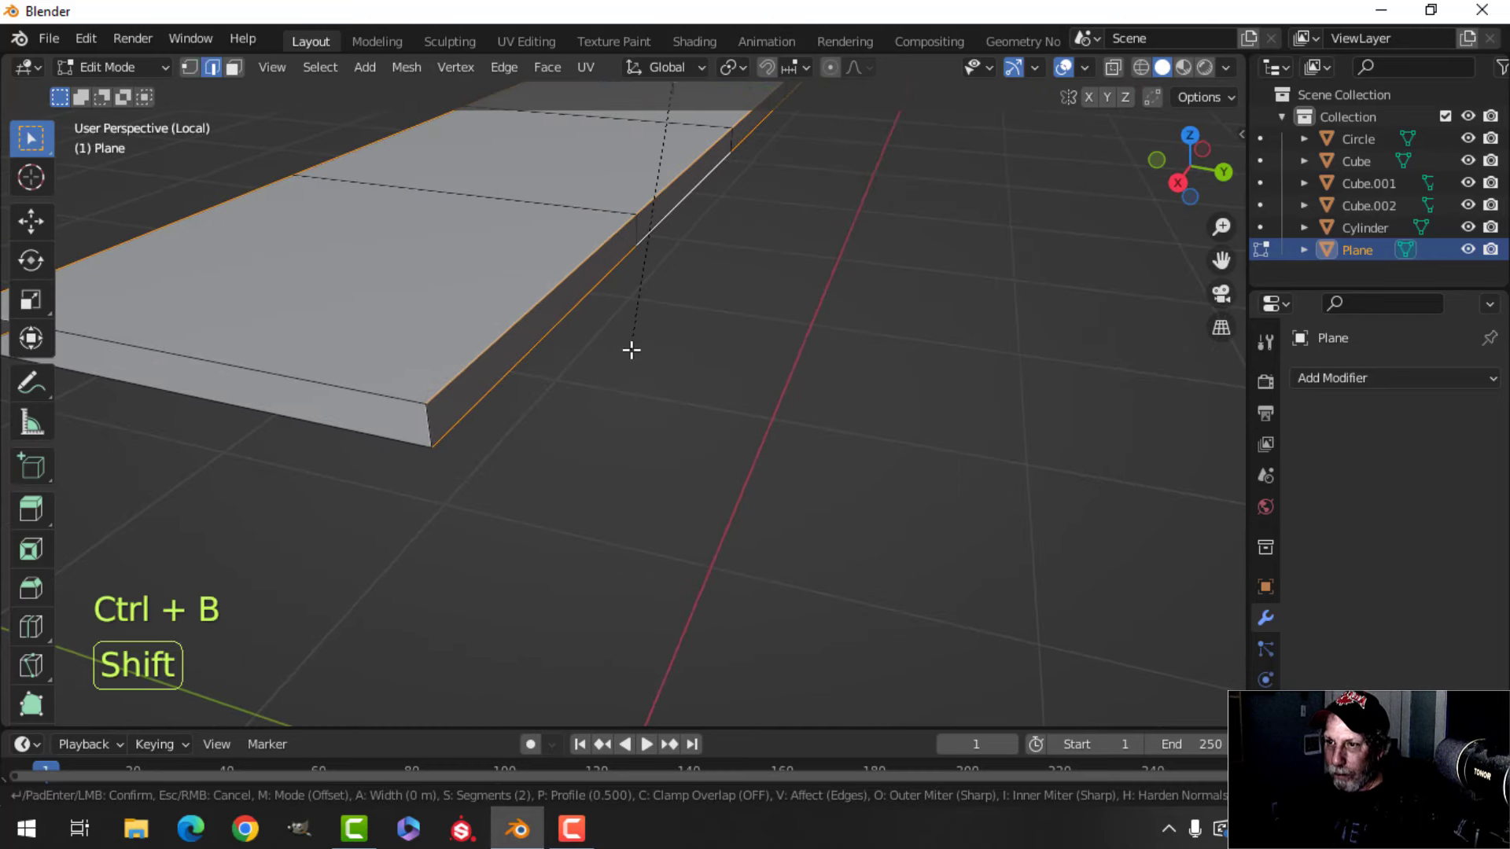
{"action": "left_click", "coordinate": [631, 401]}
{"action": "key", "text": "Tab"}
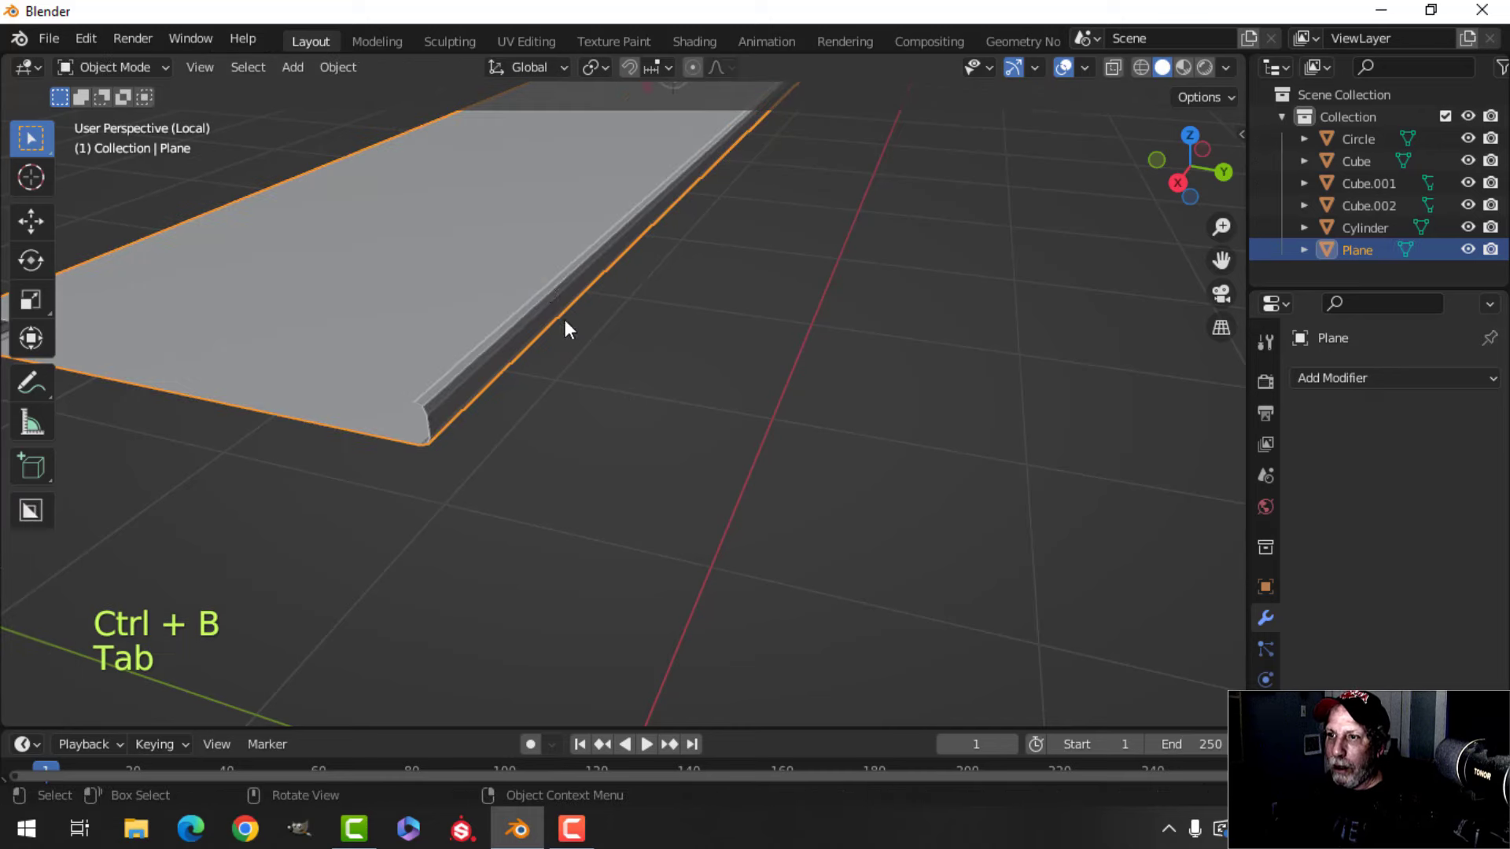
- Leave local view and raise the strap's middle edge loop along Z with proportional editing to arch the handle
{"action": "middle_click_drag", "start_coordinate": [565, 319], "coordinate": [654, 322]}
{"action": "key", "text": "KP_Divide"}
{"action": "key", "text": "Tab"}
{"action": "key", "text": "alt+a"}
{"action": "left_click", "coordinate": [625, 315], "text": "alt+shift"}
{"action": "scroll", "coordinate": [625, 314], "scroll_direction": "down", "scroll_amount": 5}
{"action": "middle_click_drag", "start_coordinate": [654, 322], "coordinate": [647, 311]}
{"action": "left_click", "coordinate": [831, 67]}
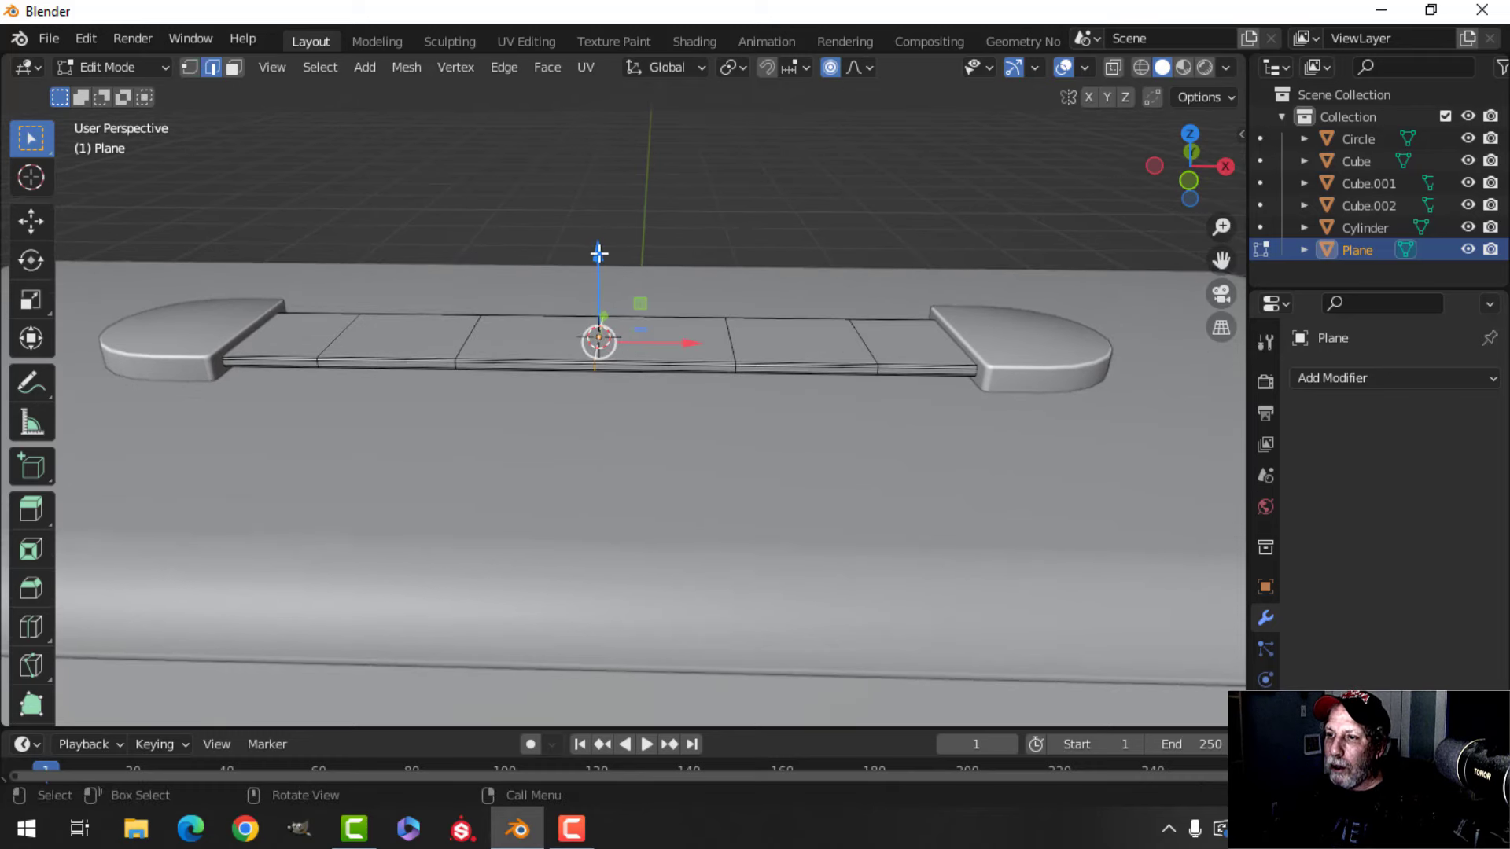
{"action": "left_click_drag", "start_coordinate": [598, 253], "coordinate": [609, 193]}
{"action": "scroll", "coordinate": [603, 235], "scroll_direction": "down", "scroll_amount": 1}
{"action": "scroll", "coordinate": [604, 235], "scroll_direction": "up", "scroll_amount": 8}
{"action": "scroll", "coordinate": [605, 212], "scroll_direction": "down", "scroll_amount": 1}
{"action": "scroll", "coordinate": [609, 202], "scroll_direction": "down", "scroll_amount": 1}
{"action": "scroll", "coordinate": [609, 201], "scroll_direction": "down", "scroll_amount": 1}
{"action": "key", "text": "Tab"}
- Apply smooth shading to the strap handle and deselect it
{"action": "right_click", "coordinate": [628, 282]}
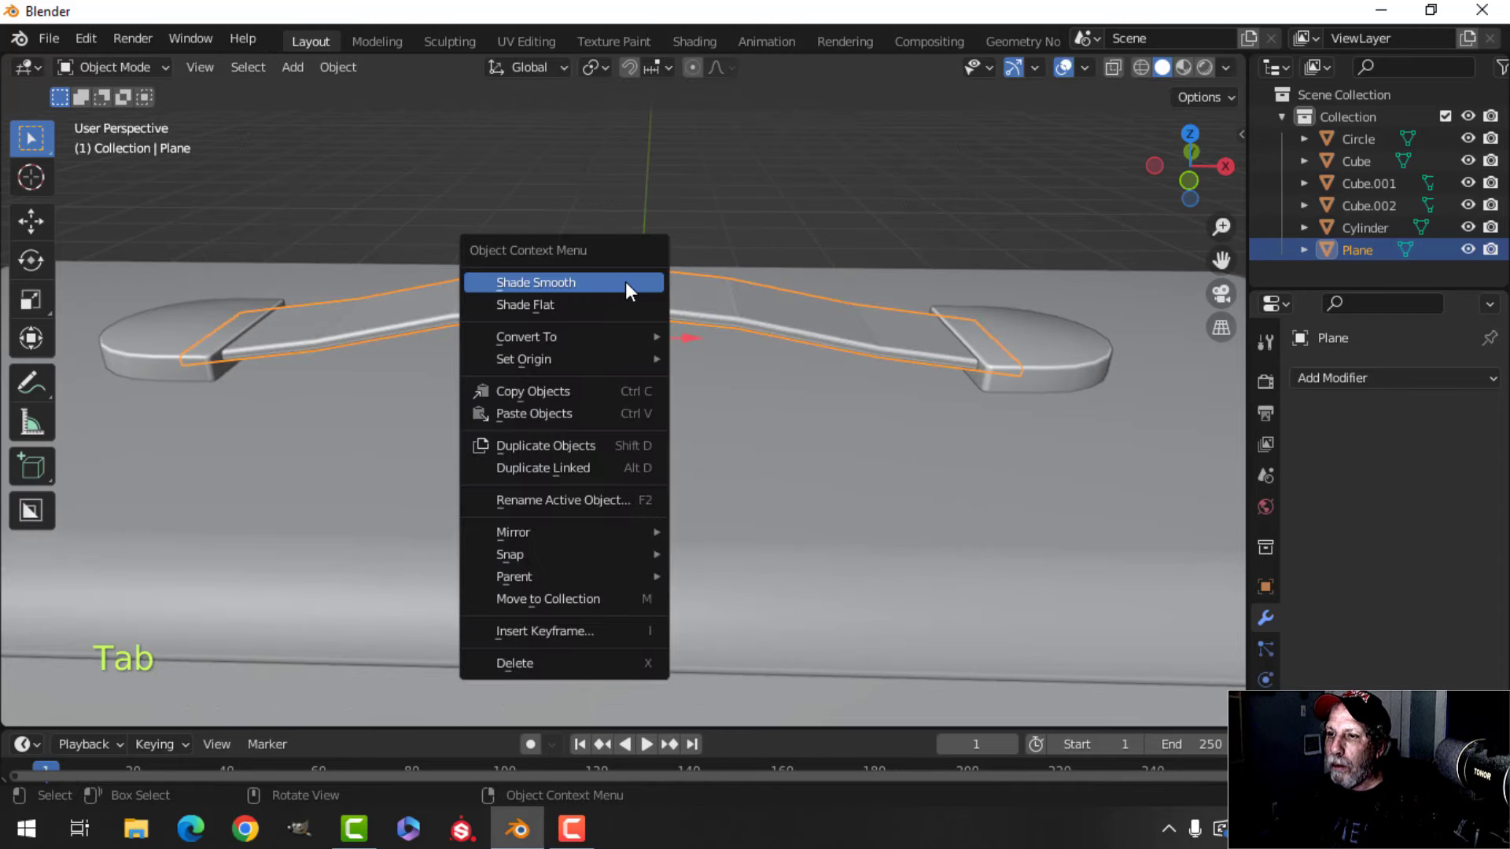
{"action": "left_click", "coordinate": [626, 285]}
{"action": "scroll", "coordinate": [593, 360], "scroll_direction": "down", "scroll_amount": 4}
{"action": "key", "text": "alt+a"}
- Add a Subdivision Surface modifier to the strap handle at viewport level 1
{"action": "scroll", "coordinate": [662, 407], "scroll_direction": "down", "scroll_amount": 5}
{"action": "middle_click_drag", "start_coordinate": [662, 407], "coordinate": [593, 407]}
{"action": "scroll", "coordinate": [673, 351], "scroll_direction": "up", "scroll_amount": 3}
{"action": "key", "text": "ctrl+1"}
{"action": "scroll", "coordinate": [723, 417], "scroll_direction": "up", "scroll_amount": 3}
{"action": "key", "text": "alt+a"}
{"action": "scroll", "coordinate": [637, 439], "scroll_direction": "up", "scroll_amount": 5}
{"action": "scroll", "coordinate": [621, 432], "scroll_direction": "down", "scroll_amount": 5}
{"action": "scroll", "coordinate": [630, 393], "scroll_direction": "up", "scroll_amount": 4}
- Lower the strap's entire mesh slightly along Z so its ends sit in the two end mounts
{"action": "left_click", "coordinate": [654, 316]}
{"action": "key", "text": "Tab"}
{"action": "key", "text": "a"}
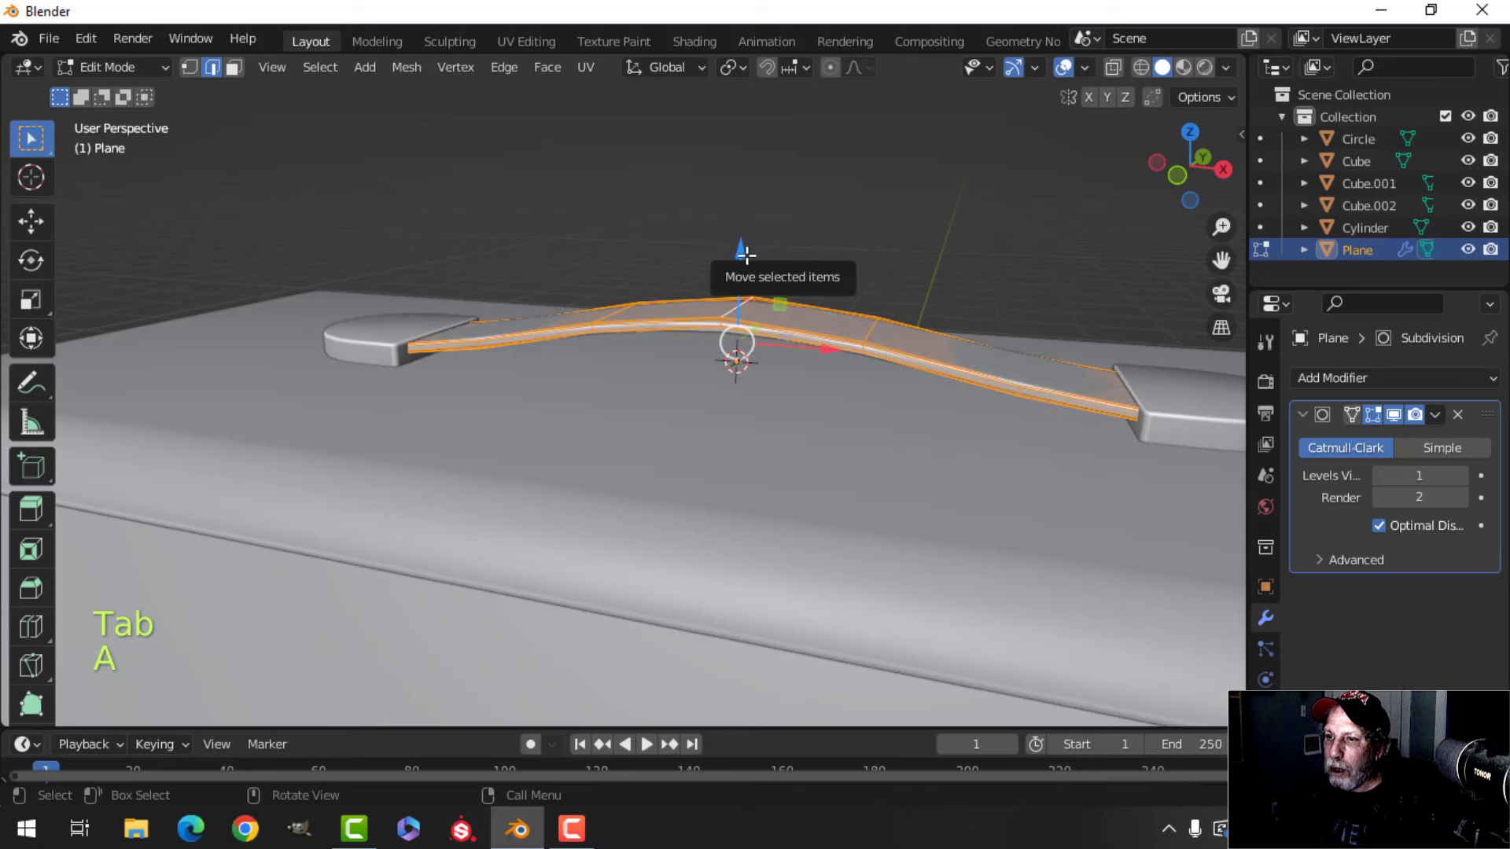
{"action": "left_click_drag", "start_coordinate": [745, 253], "coordinate": [745, 263]}
{"action": "key", "text": "Tab"}
{"action": "middle_click_drag", "start_coordinate": [678, 333], "coordinate": [645, 459]}
{"action": "scroll", "coordinate": [645, 459], "scroll_direction": "up", "scroll_amount": 3}
{"action": "key", "text": "alt+a"}
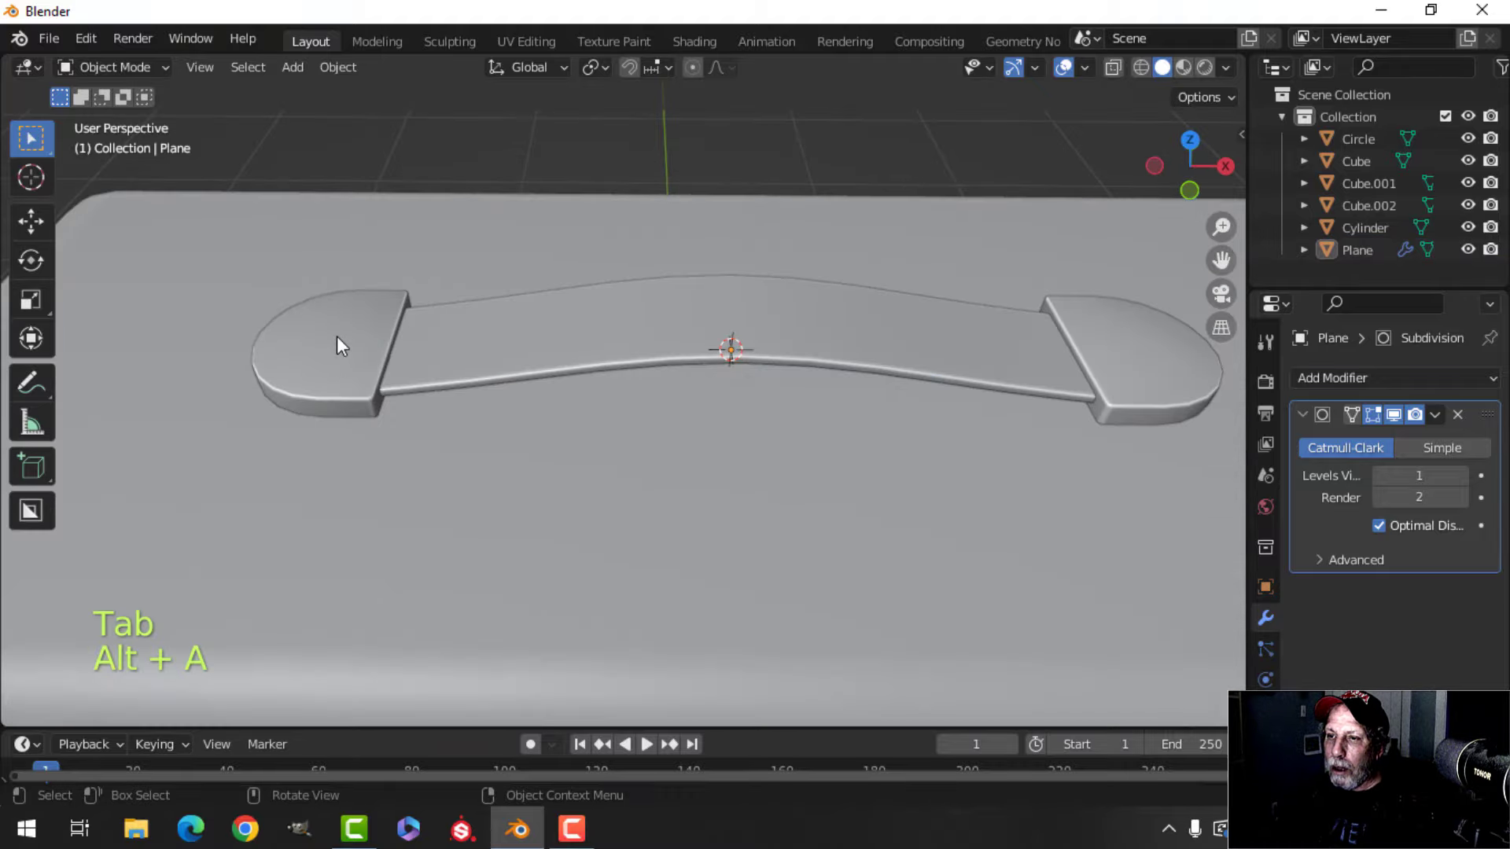
- Examine the whole cabinet from several angles, checking the handle, front panels and feet
{"action": "scroll", "coordinate": [696, 432], "scroll_direction": "down", "scroll_amount": 4}
{"action": "scroll", "coordinate": [640, 374], "scroll_direction": "down", "scroll_amount": 5}
{"action": "middle_click_drag", "start_coordinate": [762, 441], "coordinate": [669, 305]}
{"action": "scroll", "coordinate": [710, 330], "scroll_direction": "down", "scroll_amount": 3}
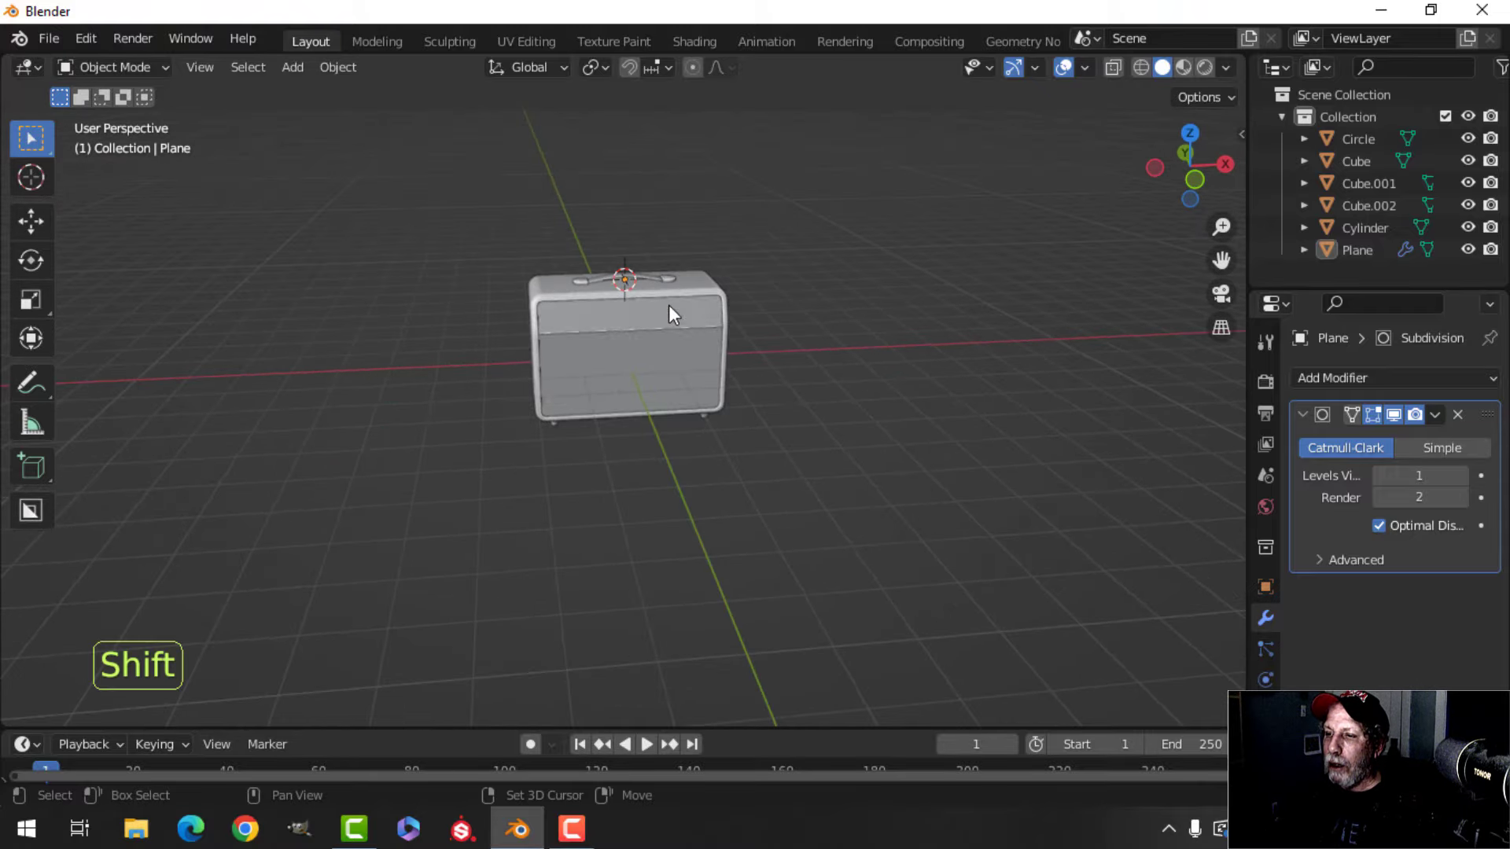
{"action": "middle_click_drag", "start_coordinate": [641, 373], "coordinate": [704, 328]}
{"action": "scroll", "coordinate": [704, 328], "scroll_direction": "up", "scroll_amount": 4}
{"action": "middle_click_drag", "start_coordinate": [582, 338], "coordinate": [544, 302], "text": "shift"}
{"action": "middle_click_drag", "start_coordinate": [544, 302], "coordinate": [653, 361]}
{"action": "scroll", "coordinate": [589, 347], "scroll_direction": "up", "scroll_amount": 3}
{"action": "scroll", "coordinate": [653, 361], "scroll_direction": "down", "scroll_amount": 3}
{"action": "left_click", "coordinate": [538, 287]}
{"action": "middle_click_drag", "start_coordinate": [538, 288], "coordinate": [615, 325], "text": "shift"}
{"action": "scroll", "coordinate": [545, 320], "scroll_direction": "up", "scroll_amount": 3}
{"action": "key", "text": "alt+a"}
{"action": "scroll", "coordinate": [583, 315], "scroll_direction": "down", "scroll_amount": 4}
{"action": "scroll", "coordinate": [552, 341], "scroll_direction": "up", "scroll_amount": 3}
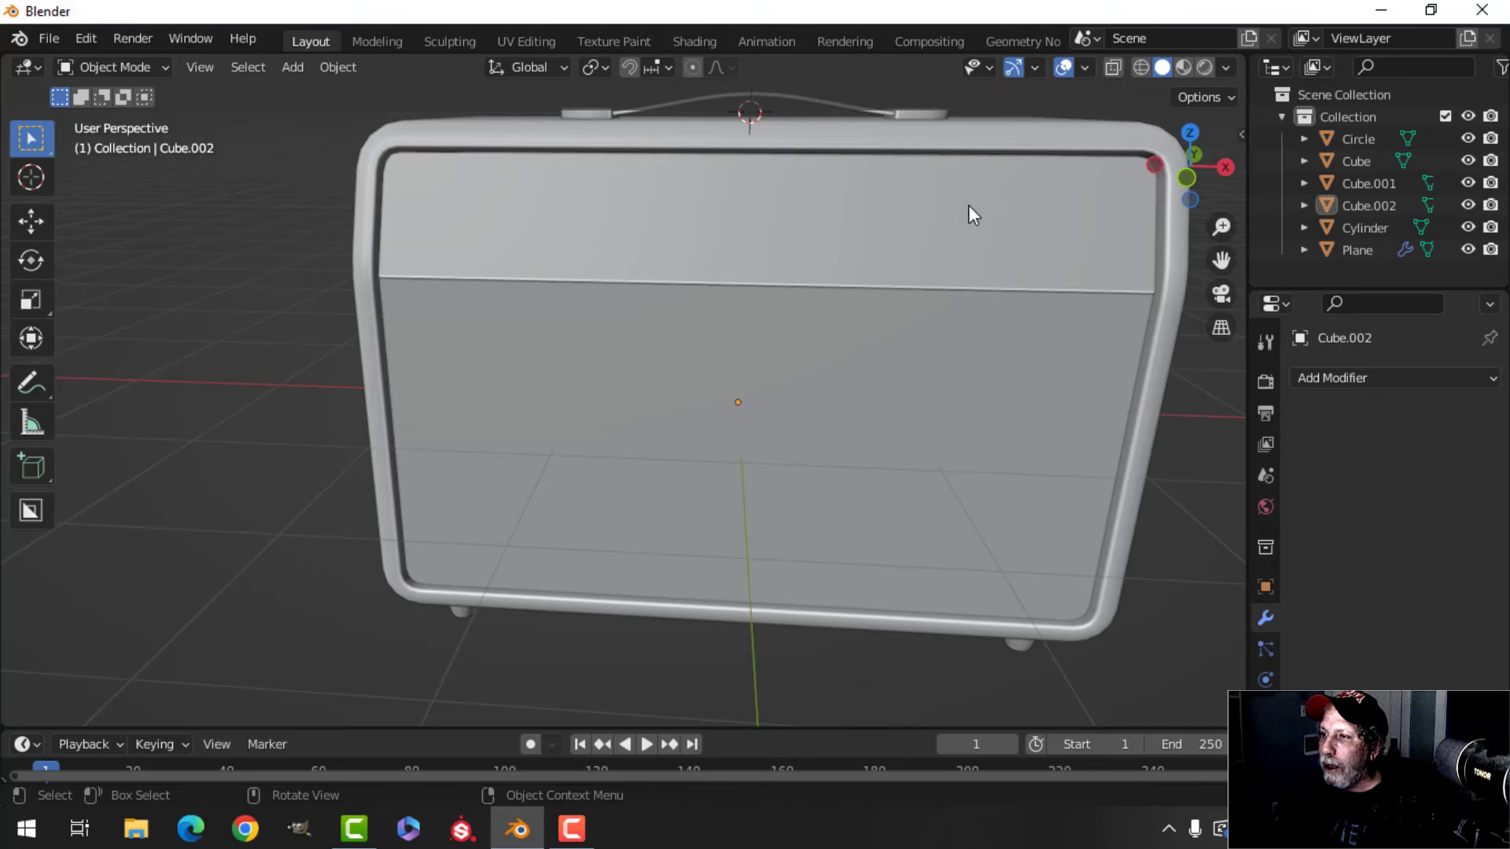
{"action": "scroll", "coordinate": [946, 248], "scroll_direction": "down", "scroll_amount": 3}
{"action": "middle_click_drag", "start_coordinate": [946, 249], "coordinate": [837, 265]}
{"action": "middle_click_drag", "start_coordinate": [837, 266], "coordinate": [825, 300], "text": "shift"}
{"action": "scroll", "coordinate": [927, 281], "scroll_direction": "up", "scroll_amount": 2}
- Move all objects up about 1.169 m along Z from the front view and clear the selection
{"action": "key", "text": "KP_1"}
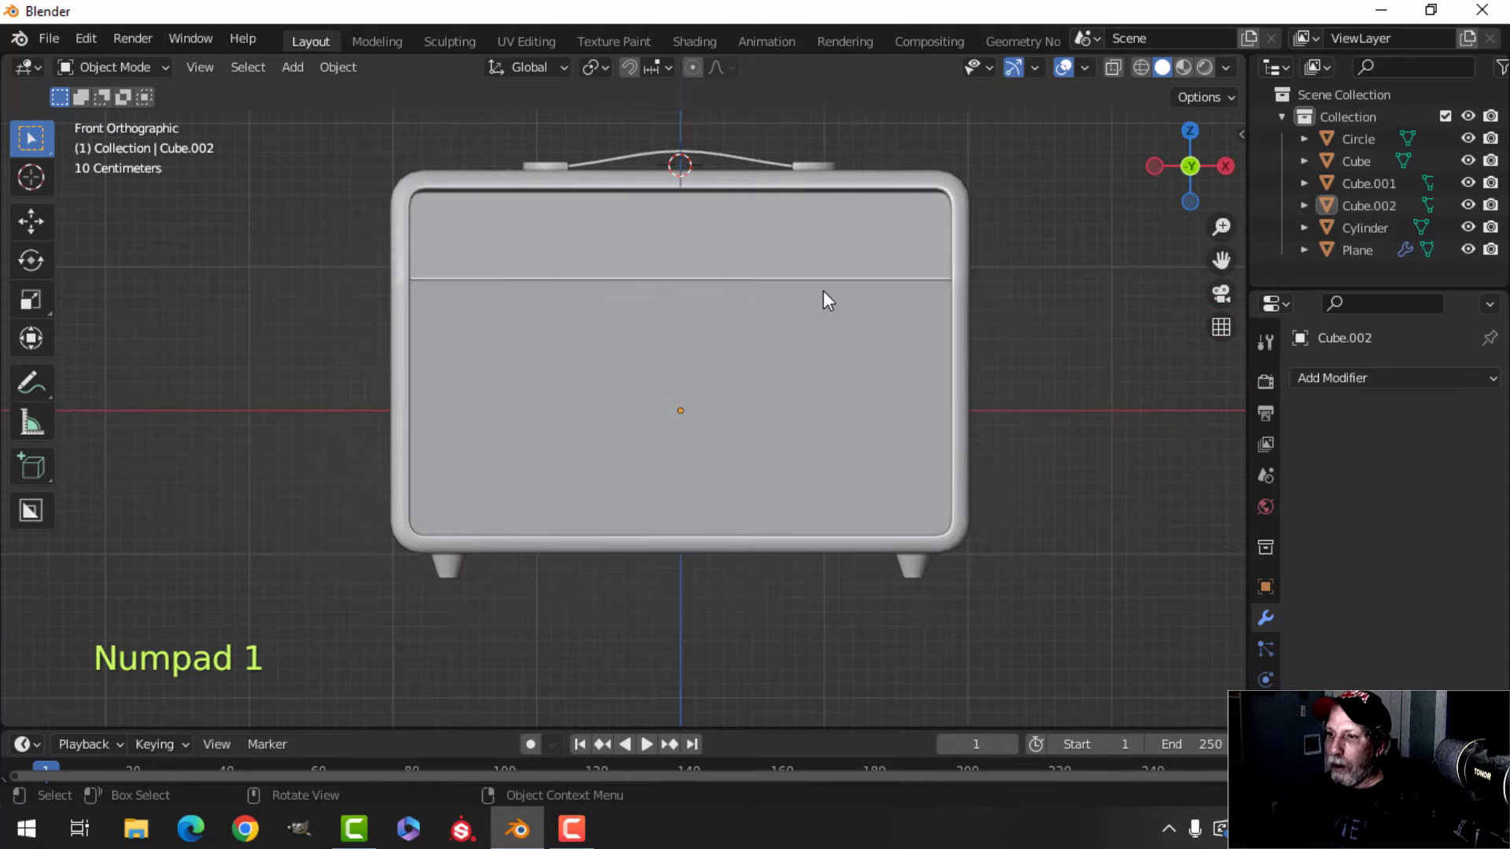
{"action": "key", "text": "a"}
{"action": "scroll", "coordinate": [818, 338], "scroll_direction": "down", "scroll_amount": 4}
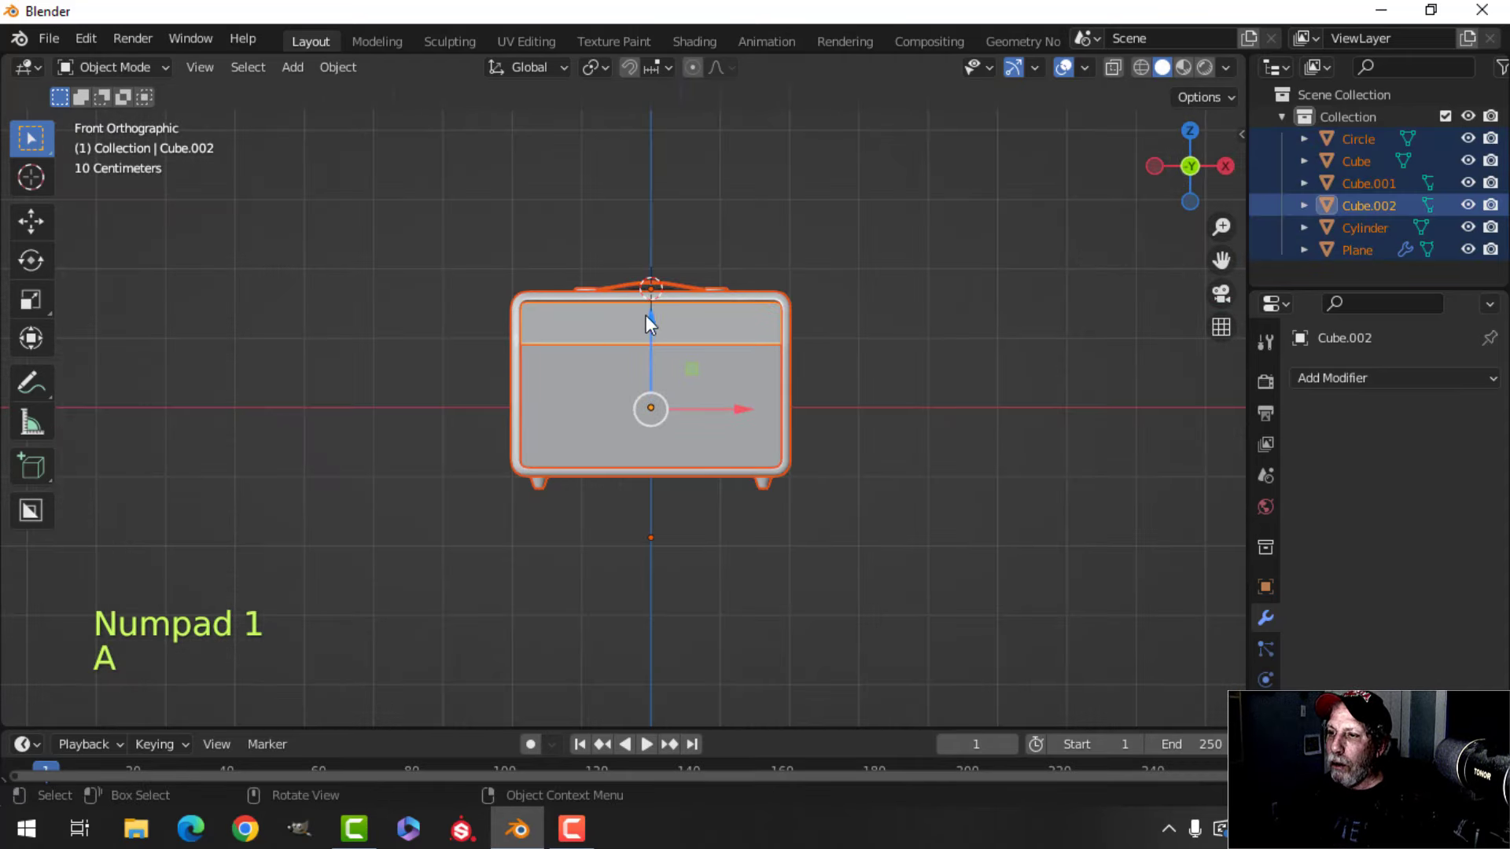
{"action": "left_click_drag", "start_coordinate": [644, 314], "coordinate": [663, 230]}
{"action": "middle_click_drag", "start_coordinate": [663, 229], "coordinate": [778, 327]}
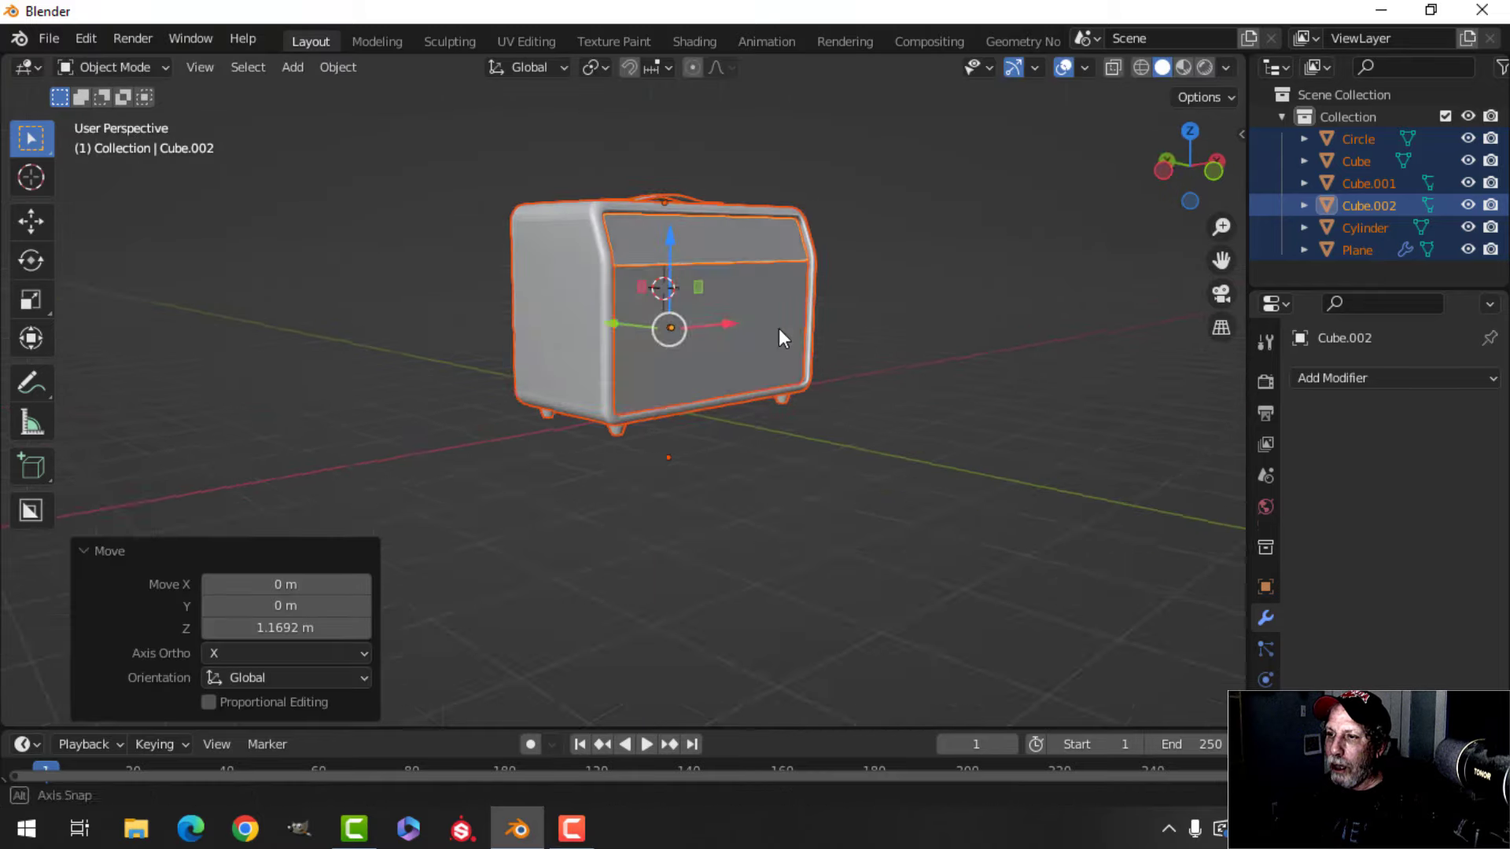
{"action": "scroll", "coordinate": [787, 296], "scroll_direction": "up", "scroll_amount": 3}
{"action": "key", "text": "alt+a"}
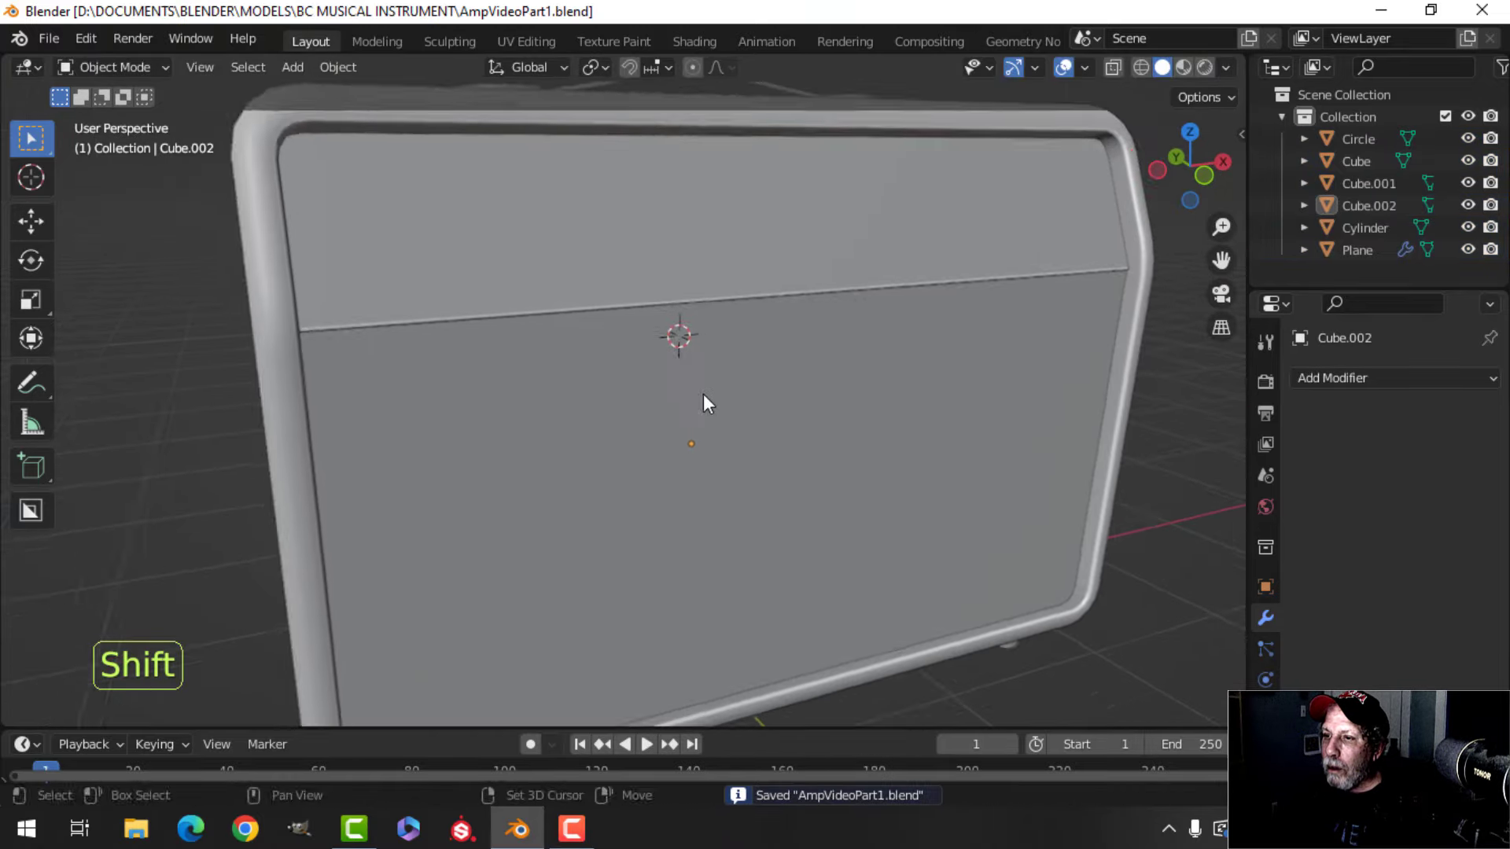
{"action": "scroll", "coordinate": [702, 394], "scroll_direction": "down", "scroll_amount": 5}
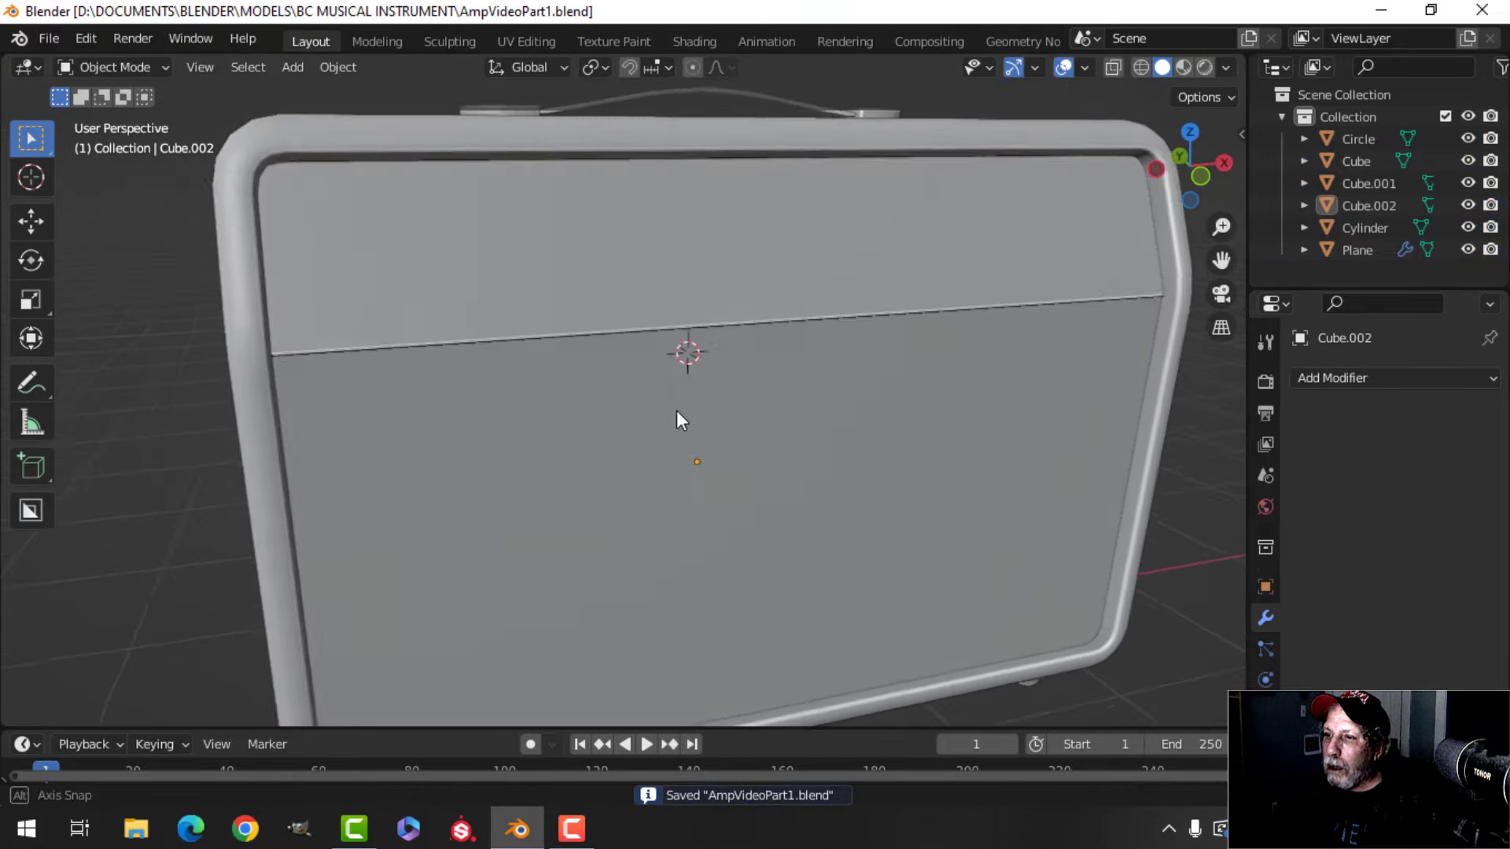
- Select the upper front panel's front face and snap the 3D cursor to it
{"action": "left_click", "coordinate": [637, 326]}
{"action": "key", "text": "Tab"}
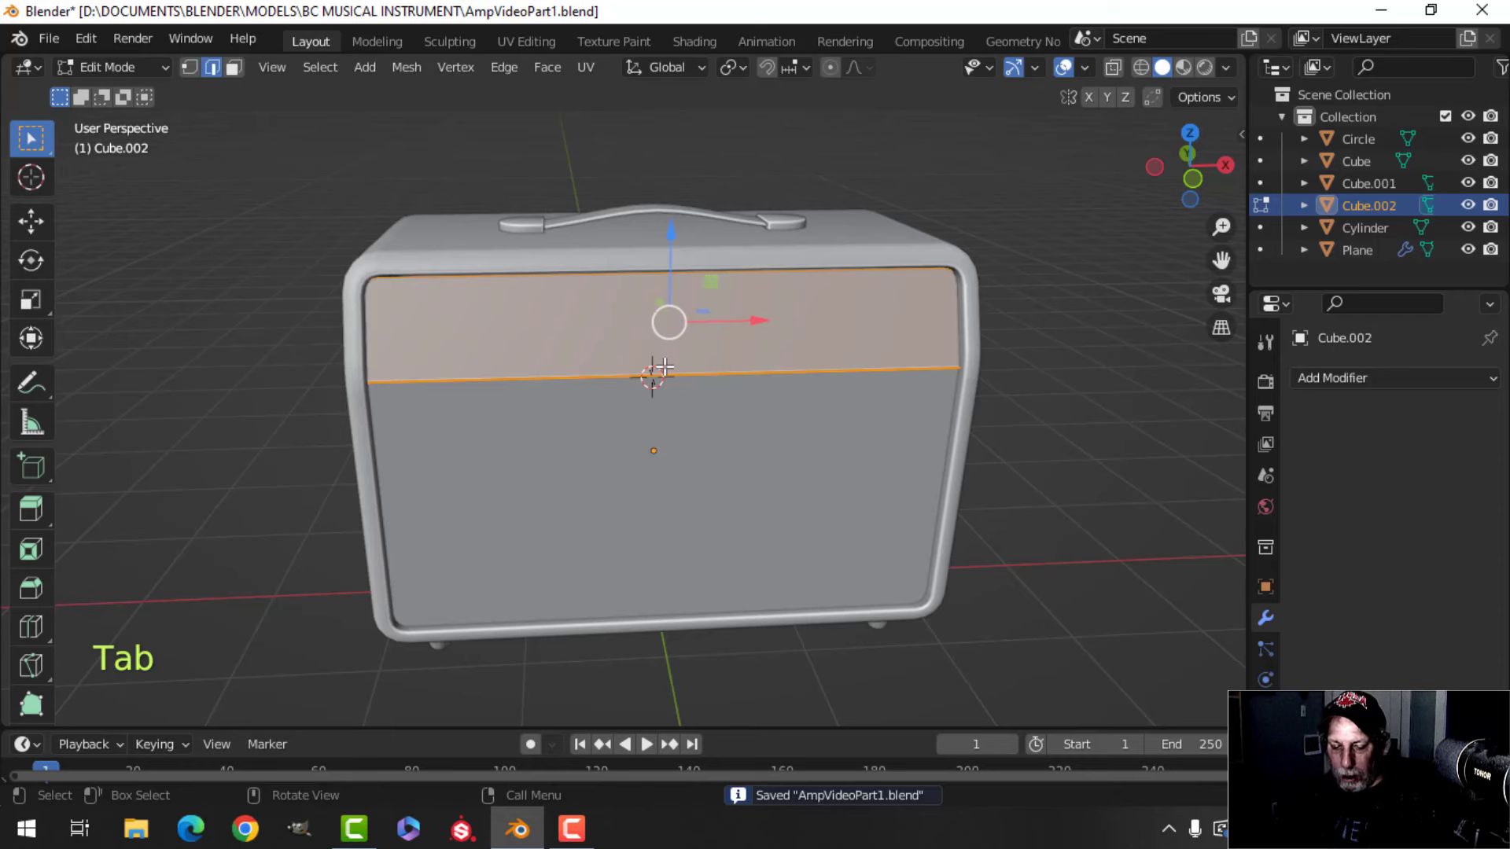
{"action": "left_click", "coordinate": [792, 338]}
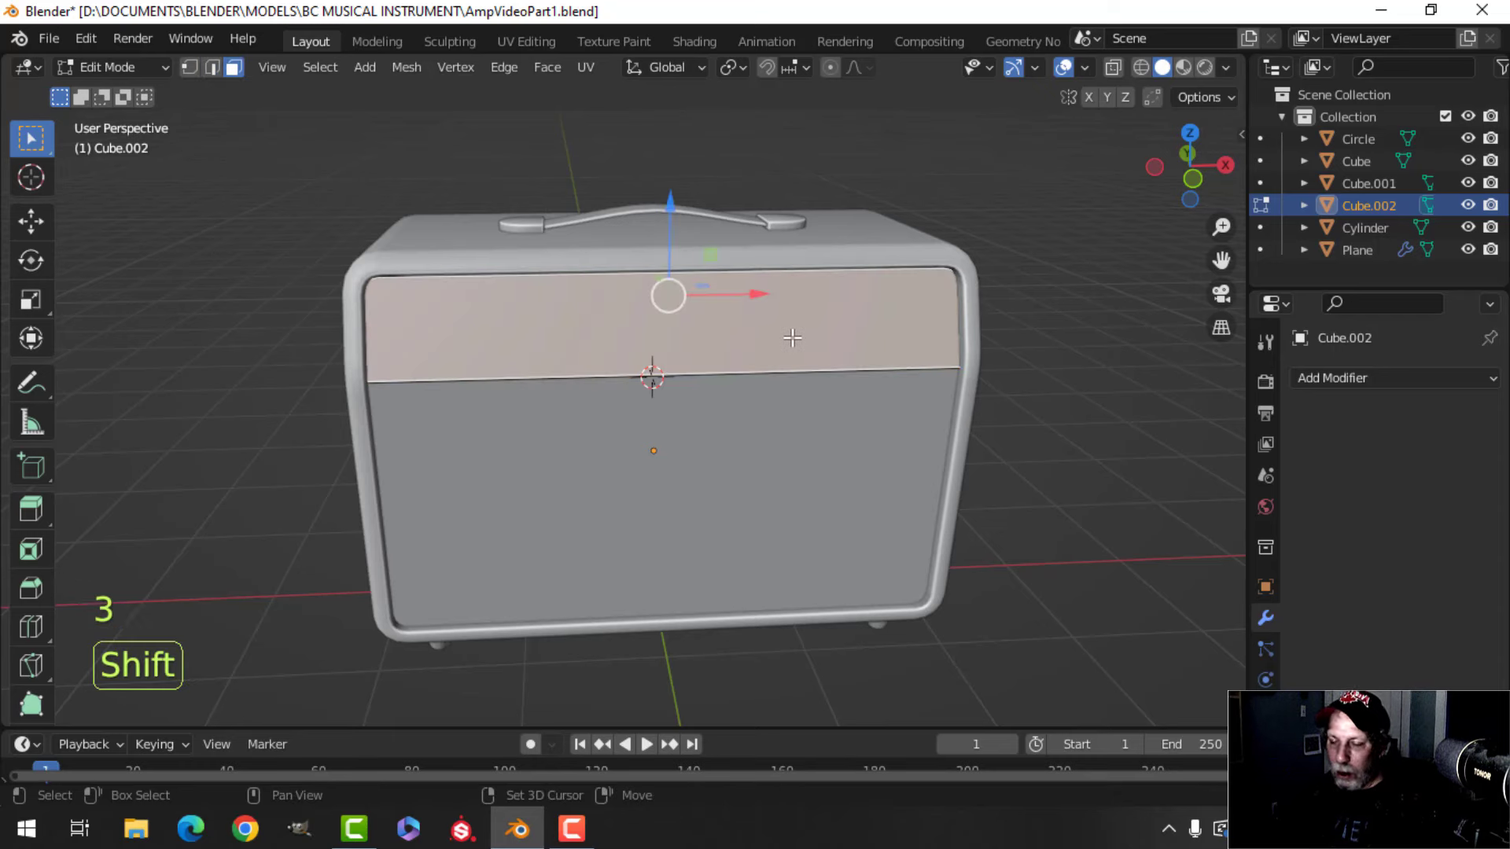
{"action": "key", "text": "shift+s"}
{"action": "left_click", "coordinate": [823, 475]}
{"action": "key", "text": "Tab"}
{"action": "middle_click_drag", "start_coordinate": [667, 390], "coordinate": [753, 355]}
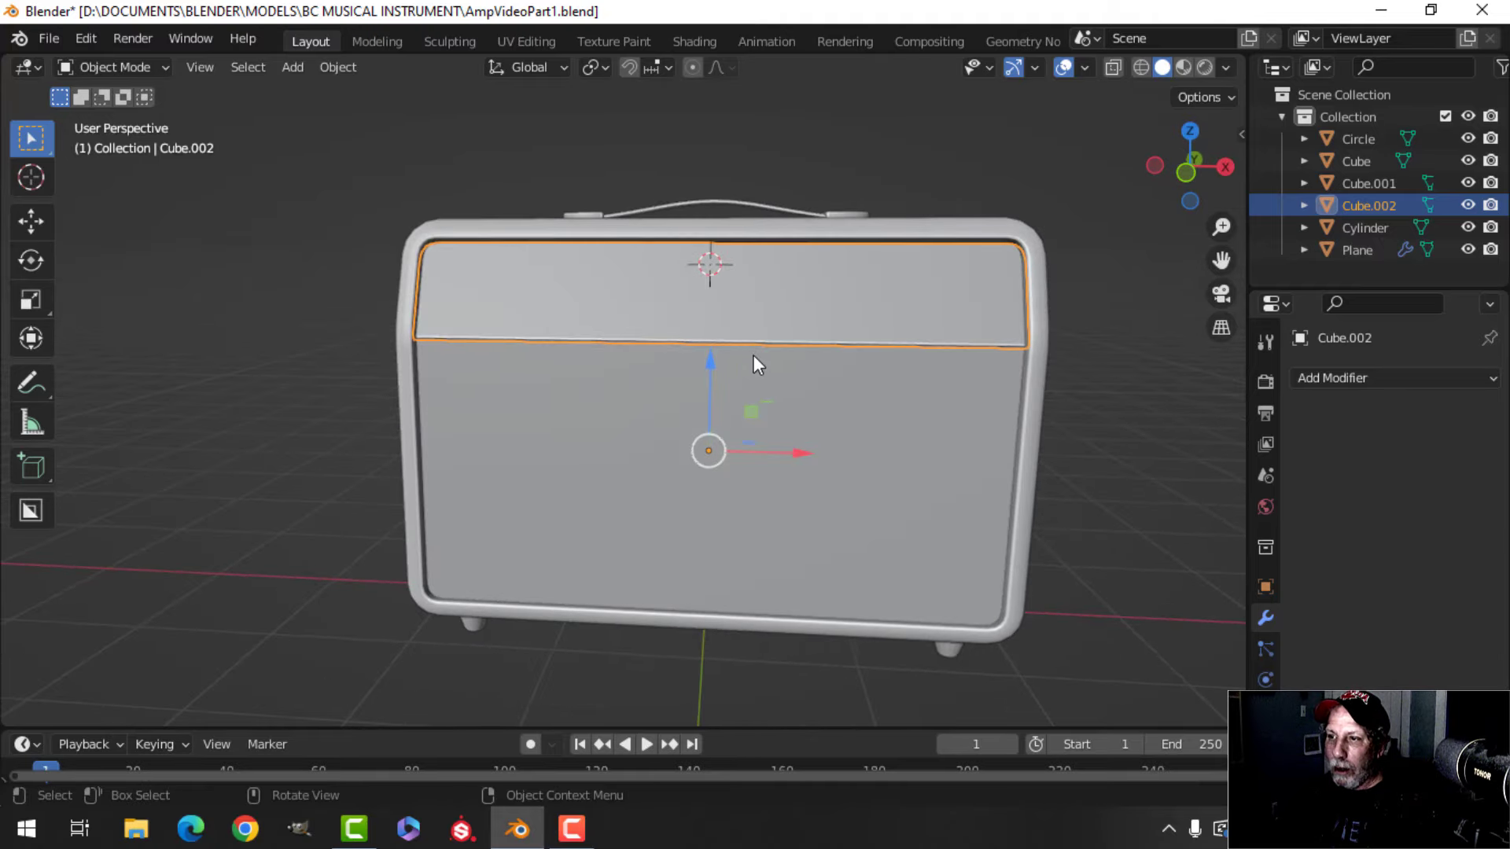
{"action": "key", "text": "Tab"}
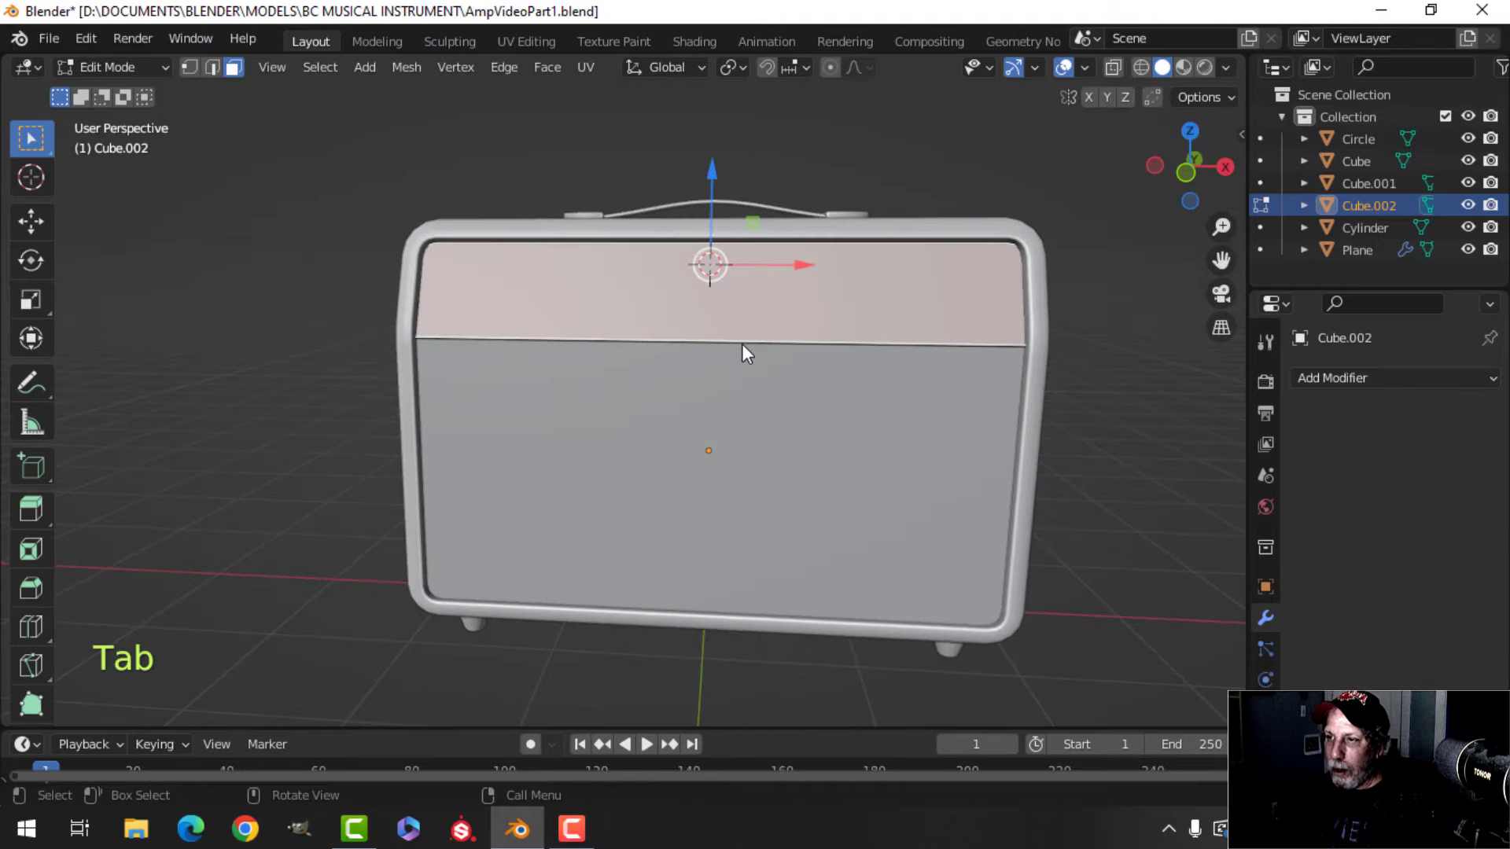
{"action": "key", "text": "Tab"}
- Add a 22-vertex mesh circle at the 3D cursor and scale it down in Edit Mode
{"action": "key", "text": "shift+a"}
{"action": "mouse_move", "coordinate": [751, 332]}
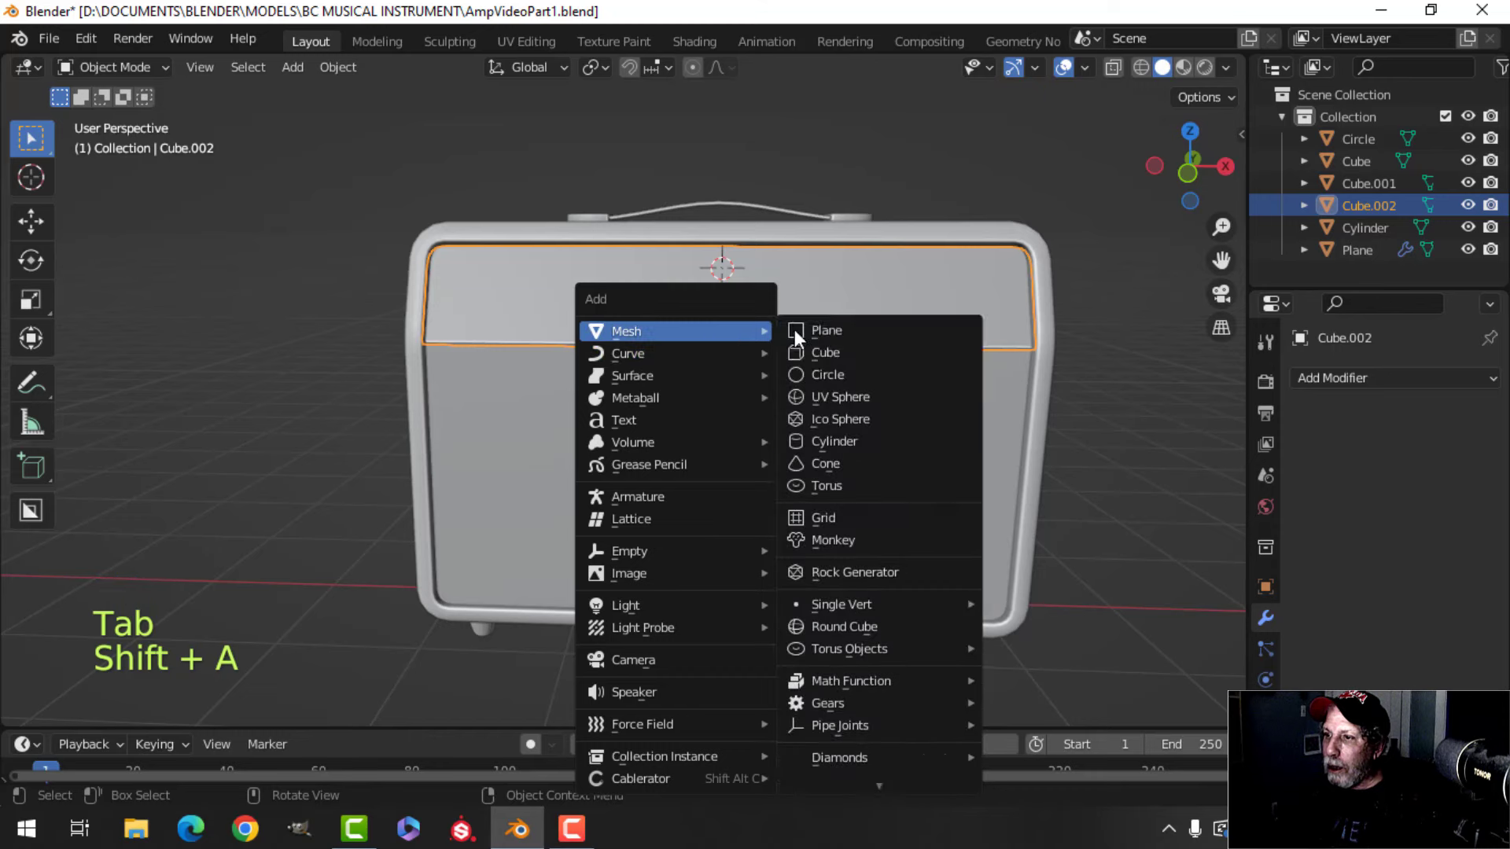
{"action": "left_click", "coordinate": [841, 375]}
{"action": "scroll", "coordinate": [700, 445], "scroll_direction": "down", "scroll_amount": 3}
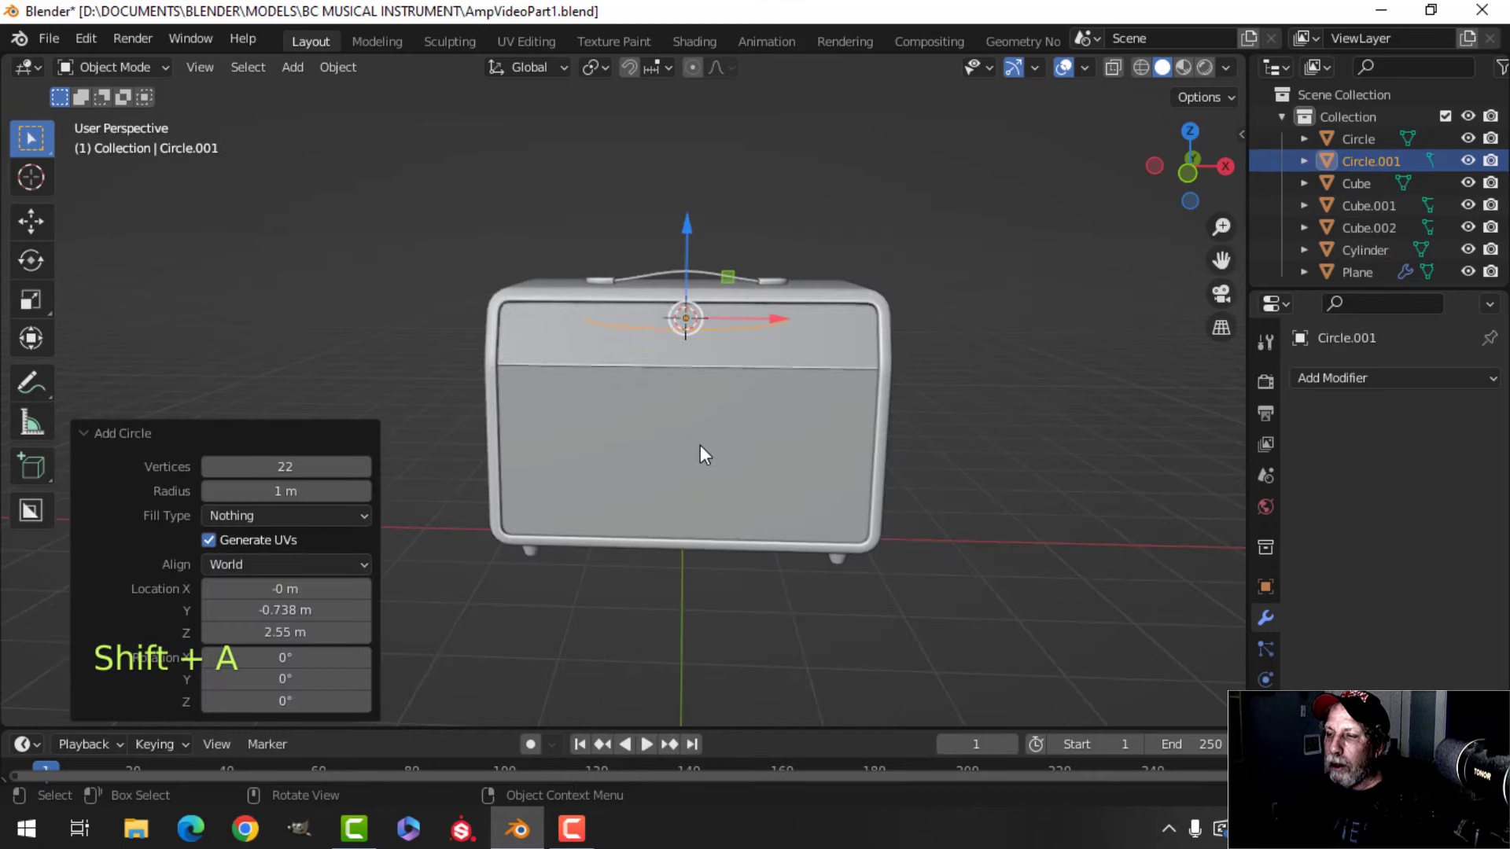
{"action": "middle_click_drag", "start_coordinate": [700, 445], "coordinate": [904, 436]}
{"action": "key", "text": "Tab"}
{"action": "key", "text": "s"}
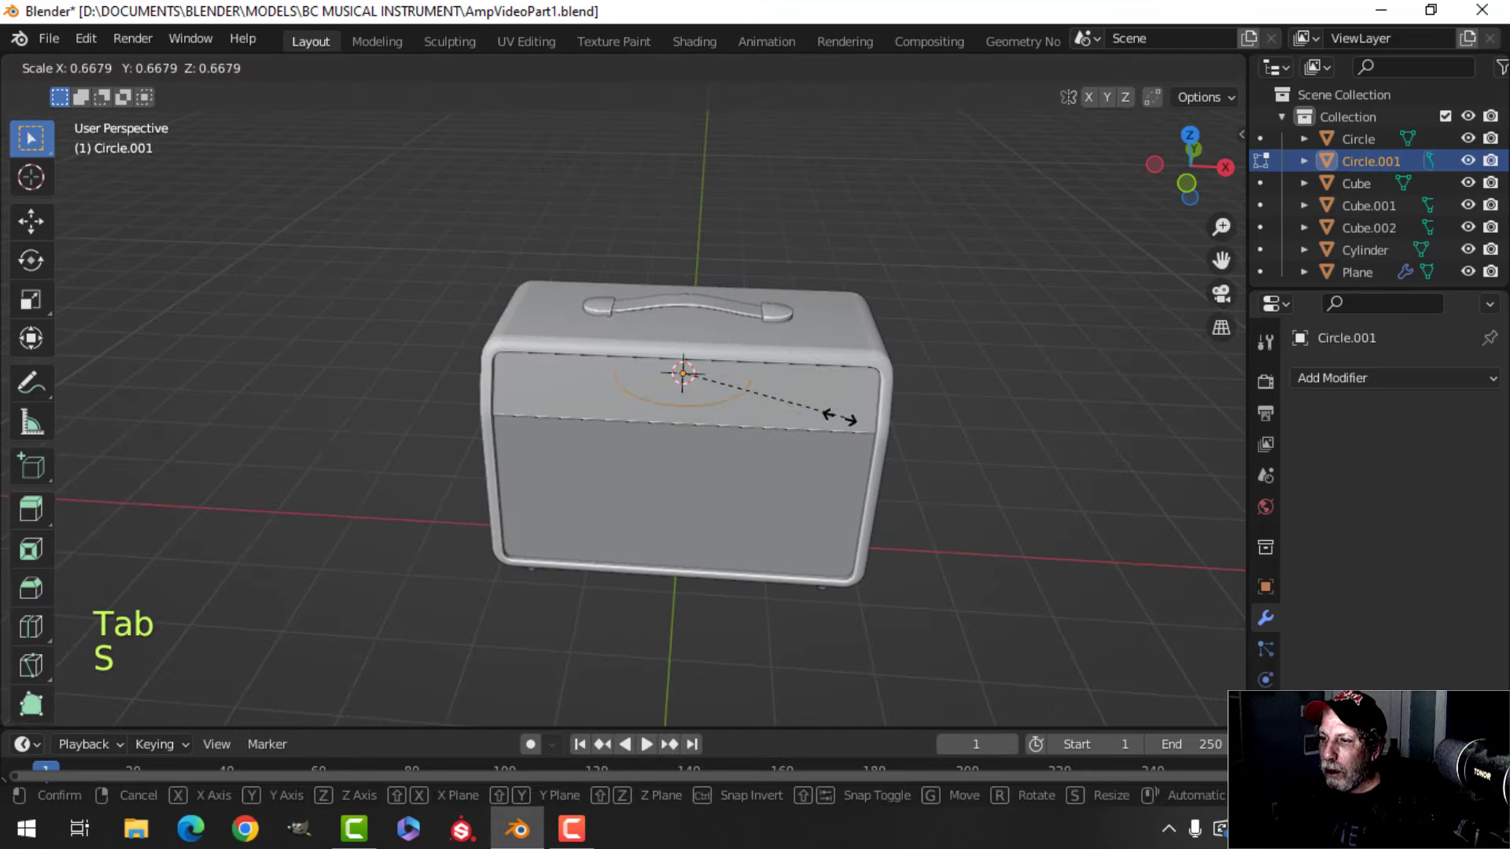
{"action": "left_click", "coordinate": [727, 393]}
- Move the circle along Y to just in front of the upper panel and shrink it to knob size
{"action": "middle_click_drag", "start_coordinate": [727, 394], "coordinate": [809, 431]}
{"action": "scroll", "coordinate": [808, 430], "scroll_direction": "up", "scroll_amount": 3}
{"action": "key", "text": "g"}
{"action": "key", "text": "y"}
{"action": "left_click", "coordinate": [700, 330]}
{"action": "middle_click_drag", "start_coordinate": [700, 330], "coordinate": [709, 408]}
{"action": "scroll", "coordinate": [708, 408], "scroll_direction": "up", "scroll_amount": 2}
{"action": "middle_click_drag", "start_coordinate": [873, 424], "coordinate": [826, 411], "text": "shift"}
{"action": "key", "text": "s"}
{"action": "left_click", "coordinate": [755, 398]}
- Extrude the circle upward along Z into a short open tube
{"action": "key", "text": "1"}
{"action": "key", "text": "e"}
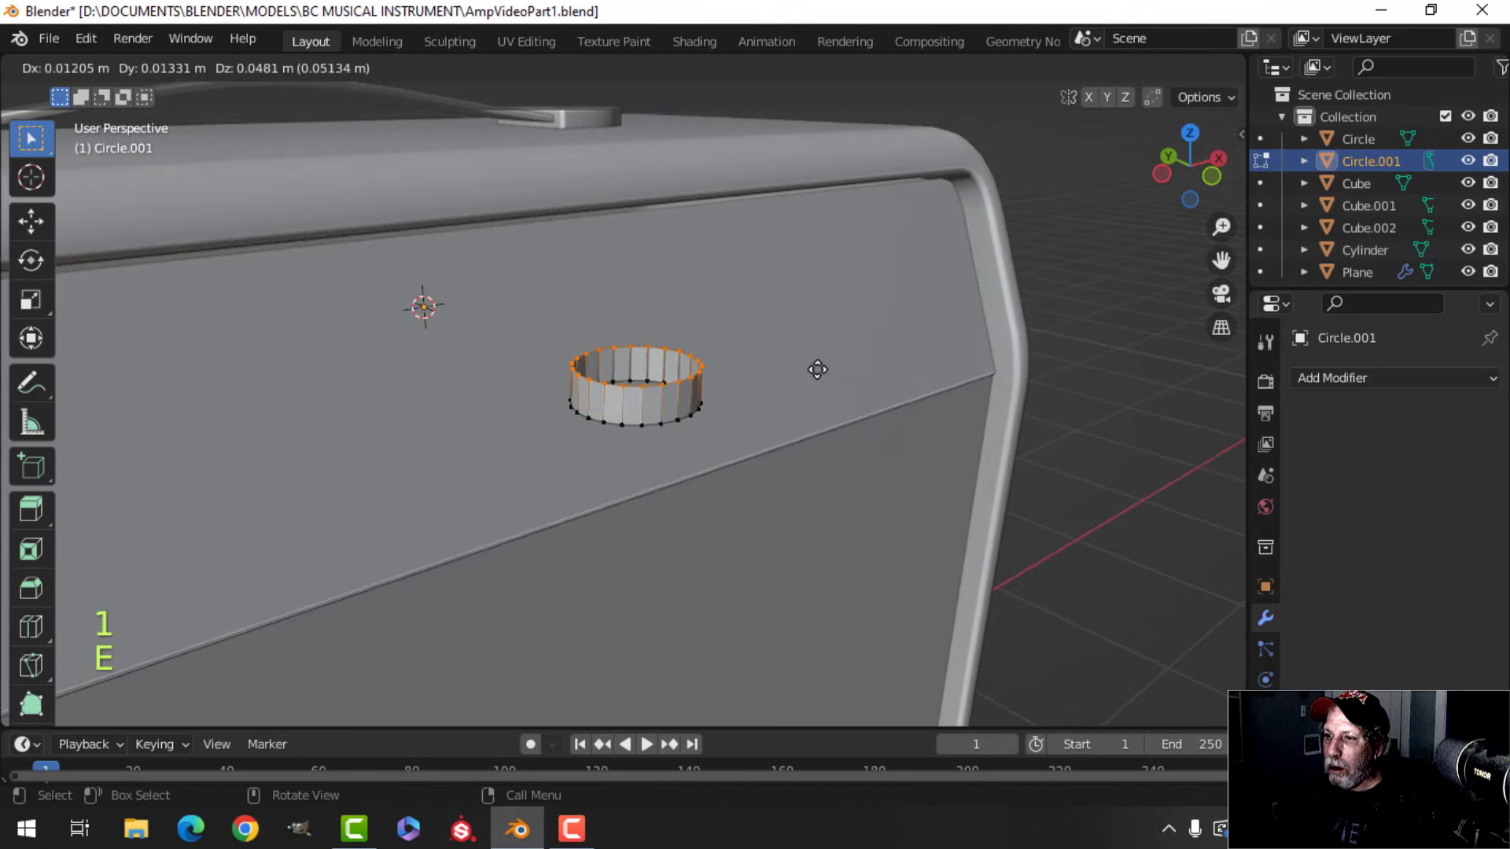
{"action": "key", "text": "z"}
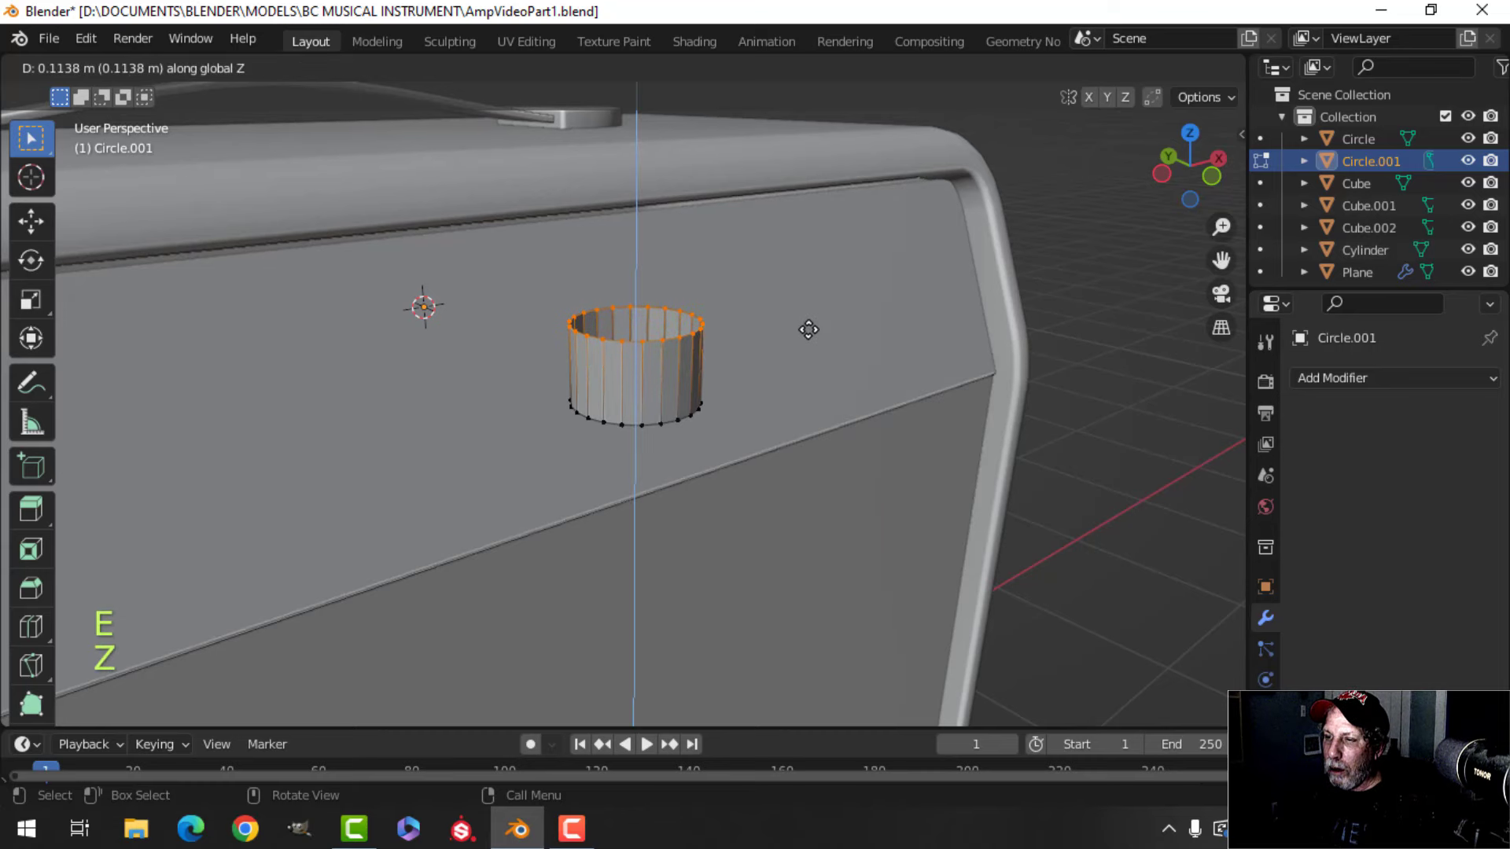
{"action": "left_click", "coordinate": [809, 317]}
- Thicken the tube wall inward by extruding all its faces in place and applying Shrink/Fatten
{"action": "key", "text": "a"}
{"action": "middle_click_drag", "start_coordinate": [846, 368], "coordinate": [796, 381]}
{"action": "scroll", "coordinate": [778, 432], "scroll_direction": "up", "scroll_amount": 4}
{"action": "key", "text": "e"}
{"action": "right_click", "coordinate": [795, 381]}
{"action": "key", "text": "alt+s"}
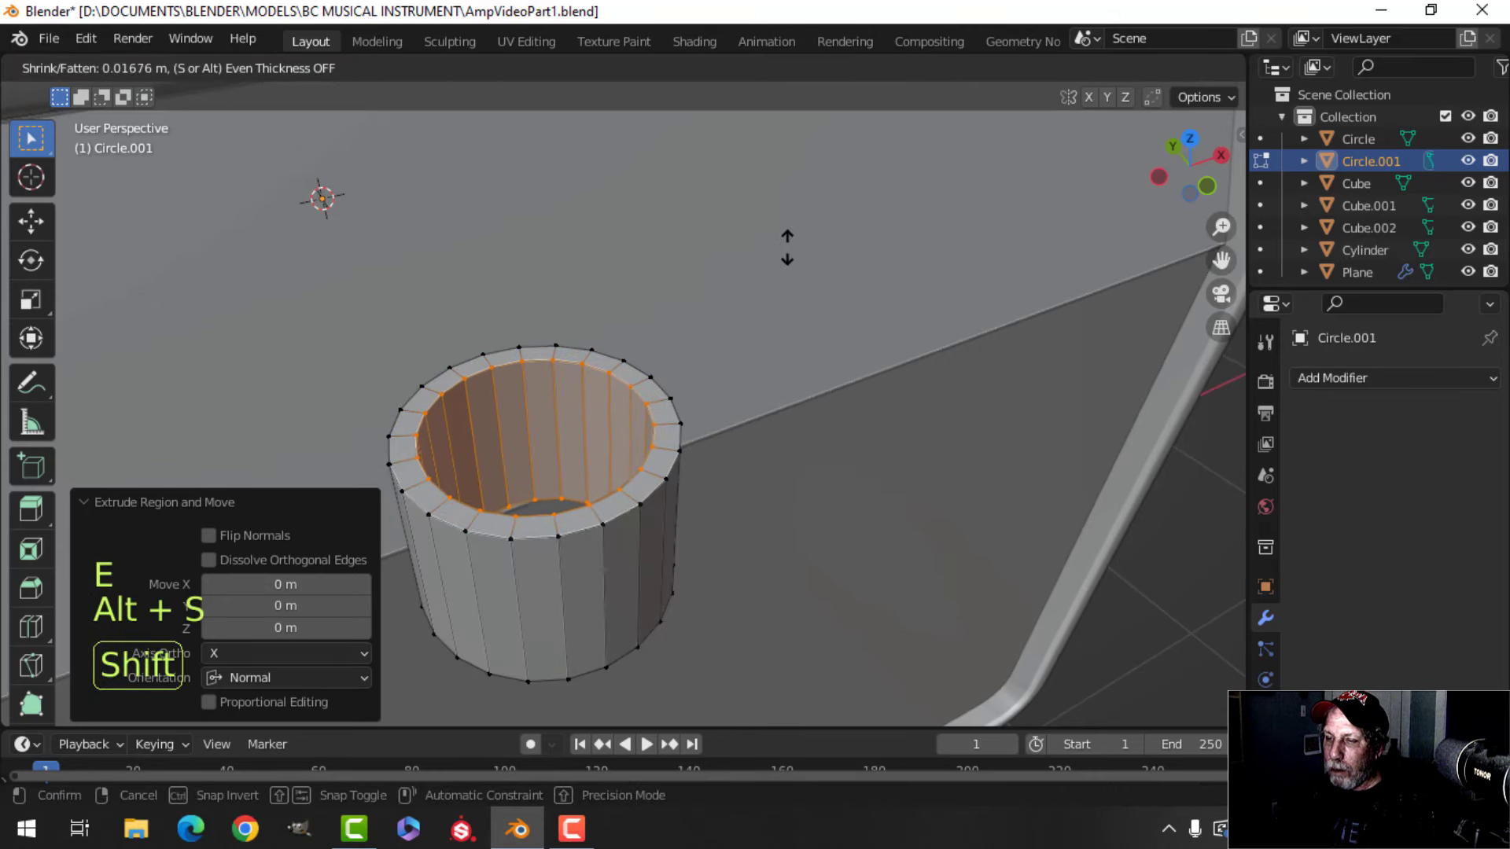
{"action": "left_click", "coordinate": [785, 214]}
{"action": "middle_click_drag", "start_coordinate": [697, 429], "coordinate": [780, 386]}
- Delete the ring of faces on the underside of the tube
{"action": "key", "text": "alt+a"}
{"action": "key", "text": "3"}
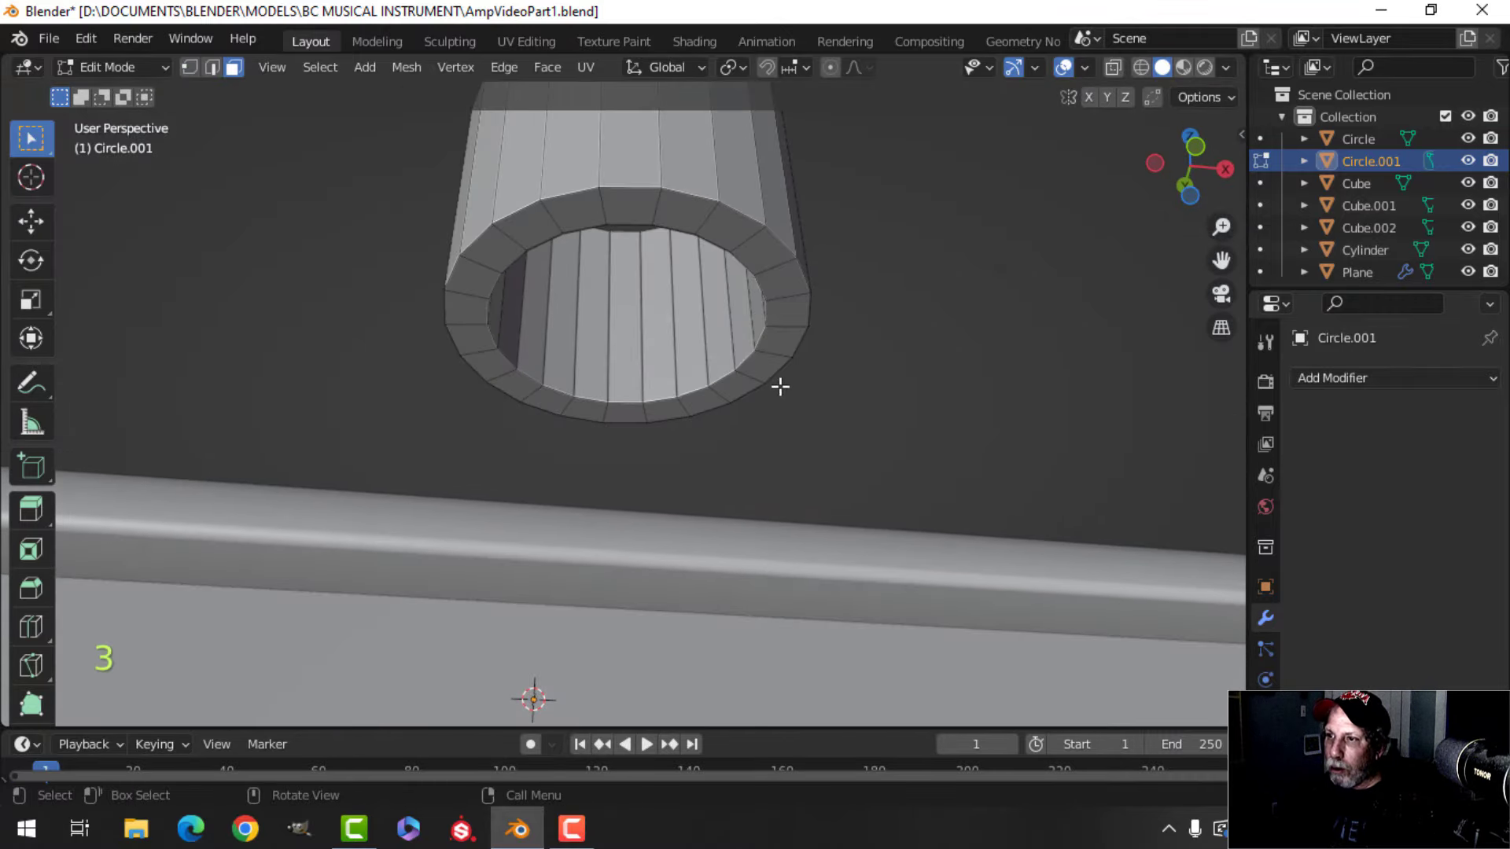
{"action": "left_click", "coordinate": [654, 204], "text": "alt+shift"}
{"action": "key", "text": "x"}
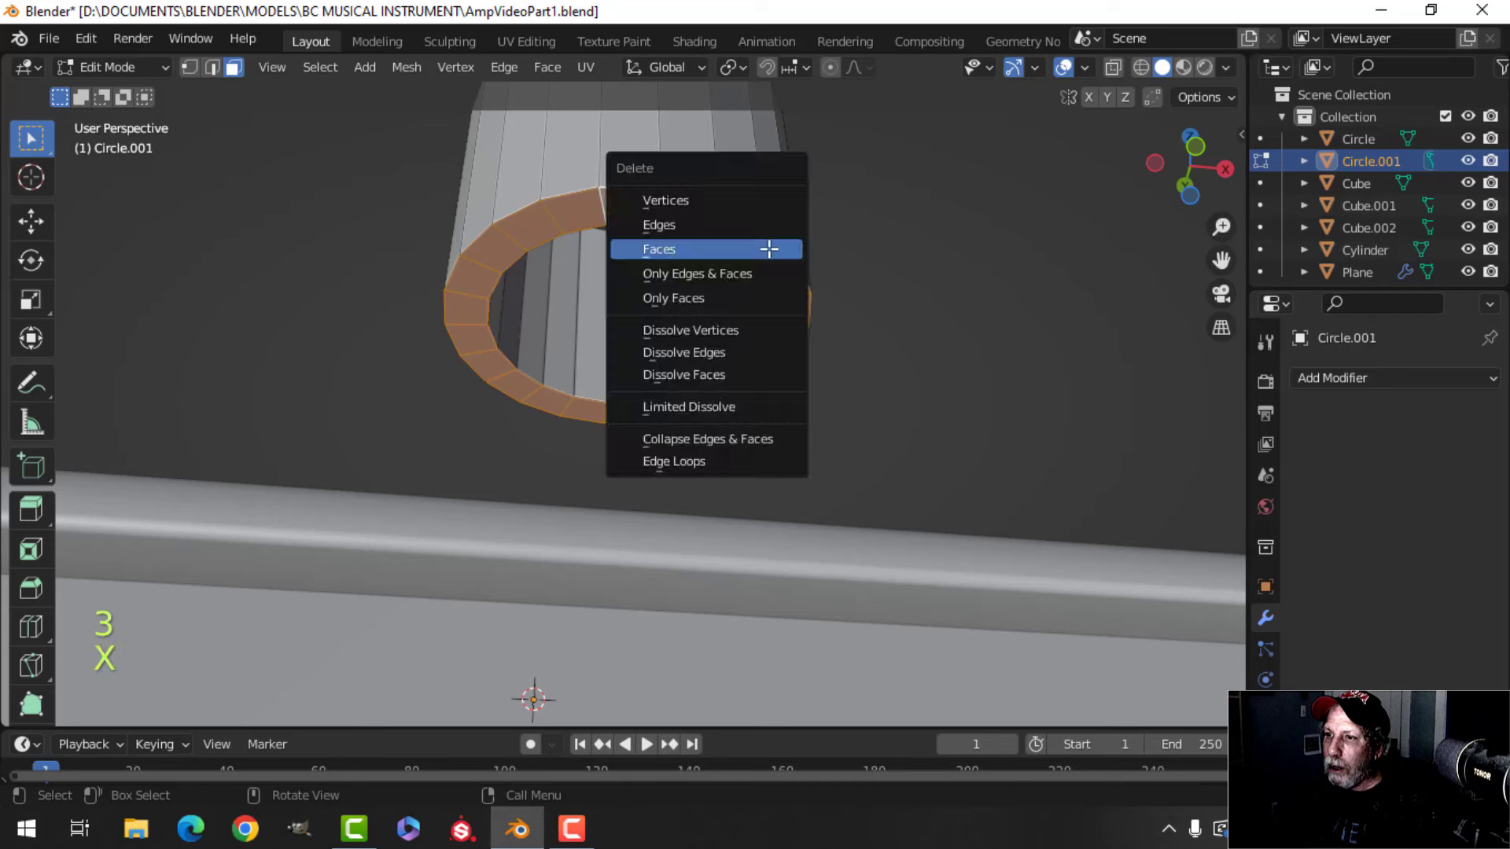
{"action": "left_click", "coordinate": [769, 250]}
{"action": "scroll", "coordinate": [751, 367], "scroll_direction": "down", "scroll_amount": 3}
{"action": "middle_click_drag", "start_coordinate": [750, 367], "coordinate": [775, 476]}
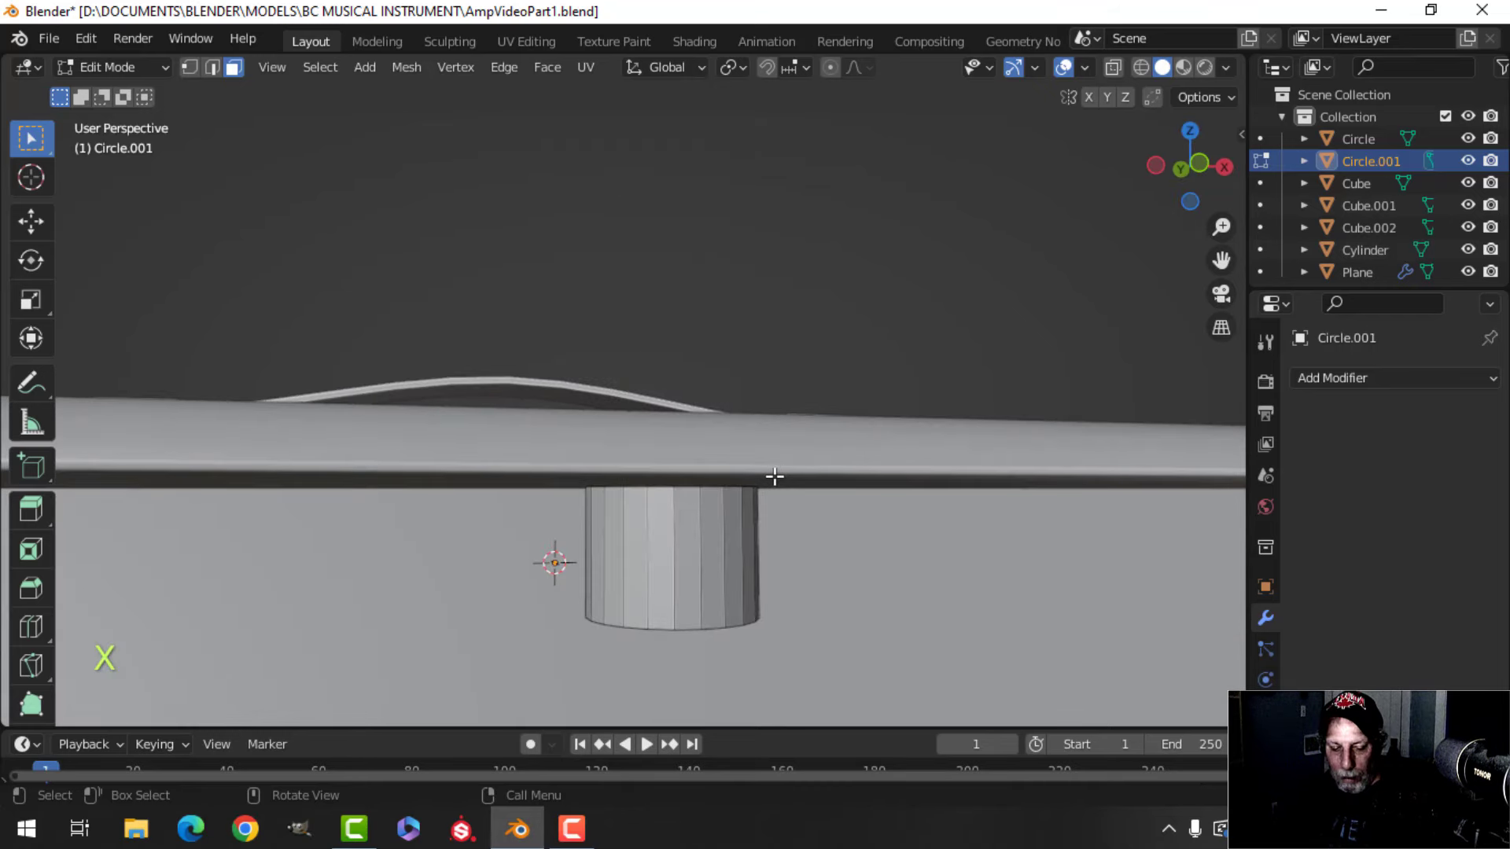
- Select the entire tube mesh and snap the 3D cursor to its centre
{"action": "middle_click_drag", "start_coordinate": [791, 563], "coordinate": [793, 527]}
{"action": "key", "text": "shift+s"}
{"action": "key", "text": "shift+s"}
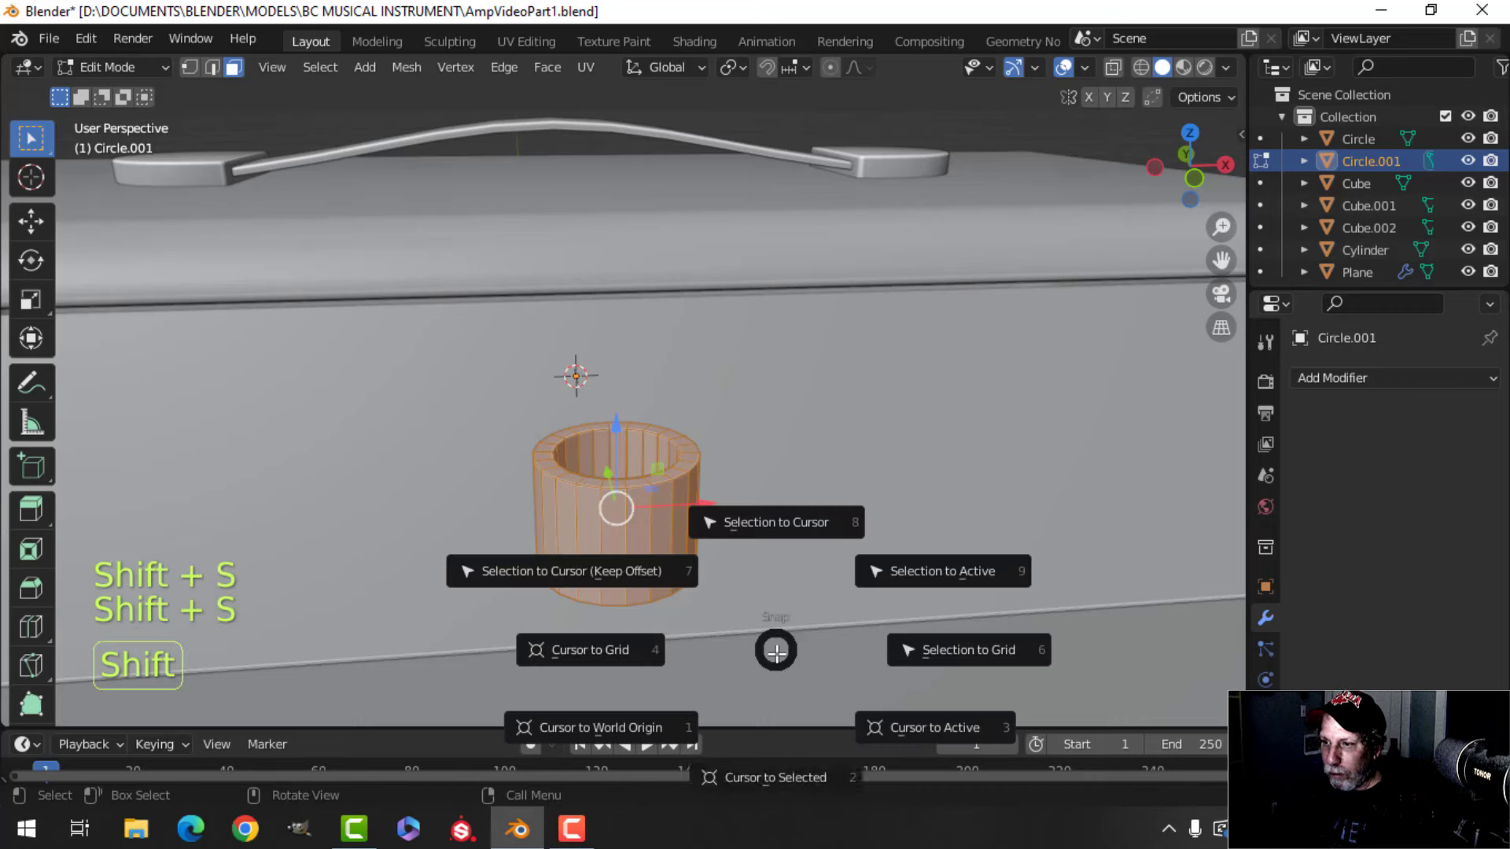
{"action": "left_click", "coordinate": [786, 775]}
{"action": "key", "text": "Tab"}
- Bevel the inner and outer edge loops of the tube's top rim by 0.0044 m with two segments
{"action": "middle_click_drag", "start_coordinate": [786, 767], "coordinate": [692, 614]}
{"action": "scroll", "coordinate": [692, 613], "scroll_direction": "up", "scroll_amount": 1}
{"action": "middle_click_drag", "start_coordinate": [686, 599], "coordinate": [698, 549], "text": "shift"}
{"action": "key", "text": "Tab"}
{"action": "scroll", "coordinate": [688, 574], "scroll_direction": "up", "scroll_amount": 2}
{"action": "key", "text": "alt+a"}
{"action": "middle_click_drag", "start_coordinate": [712, 618], "coordinate": [697, 560], "text": "shift"}
{"action": "key", "text": "2"}
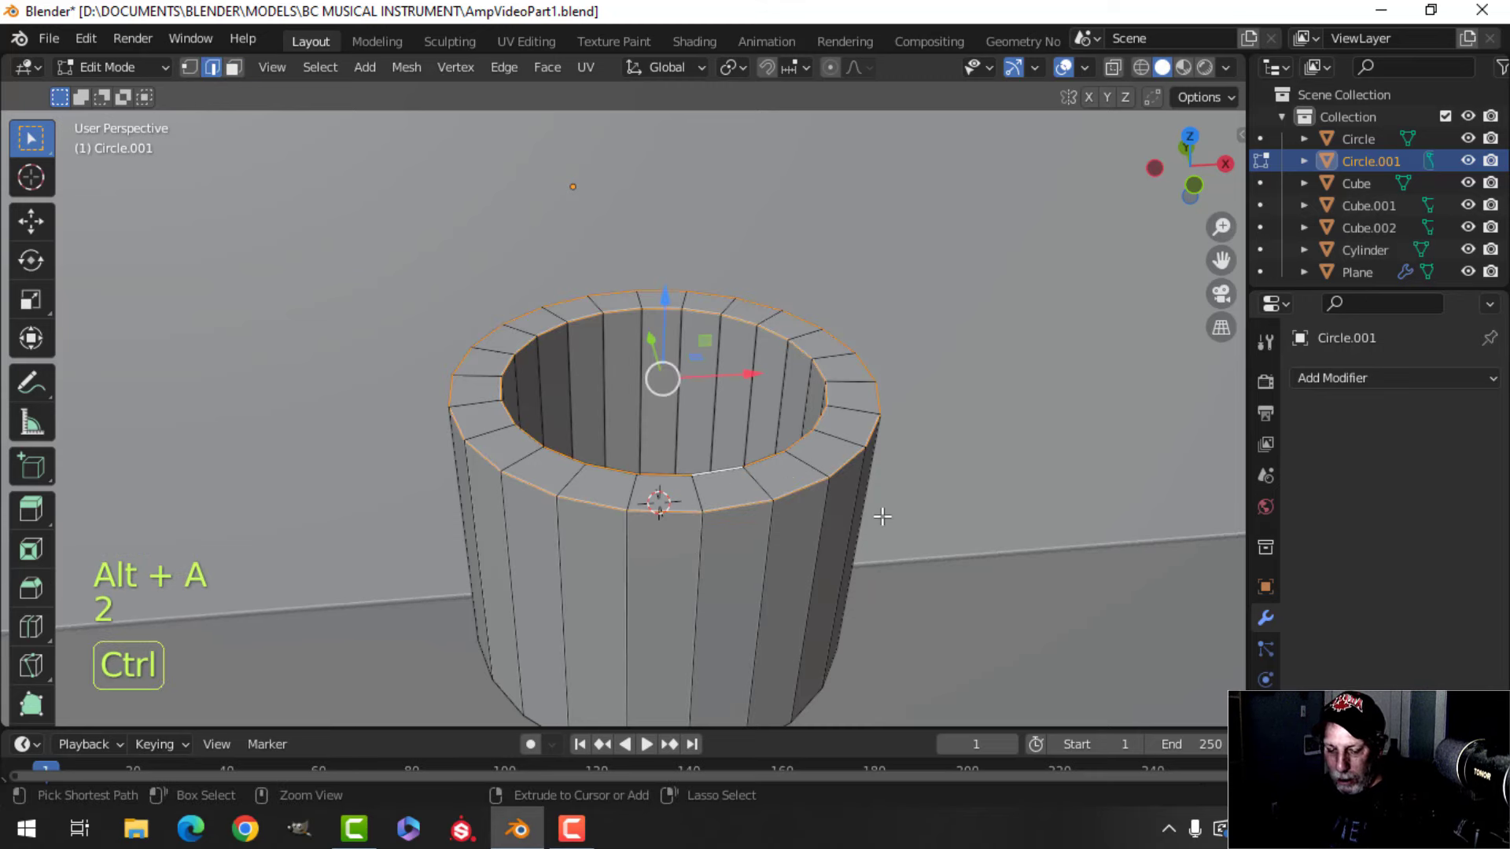
{"action": "key", "text": "ctrl+b"}
{"action": "left_click", "coordinate": [973, 557]}
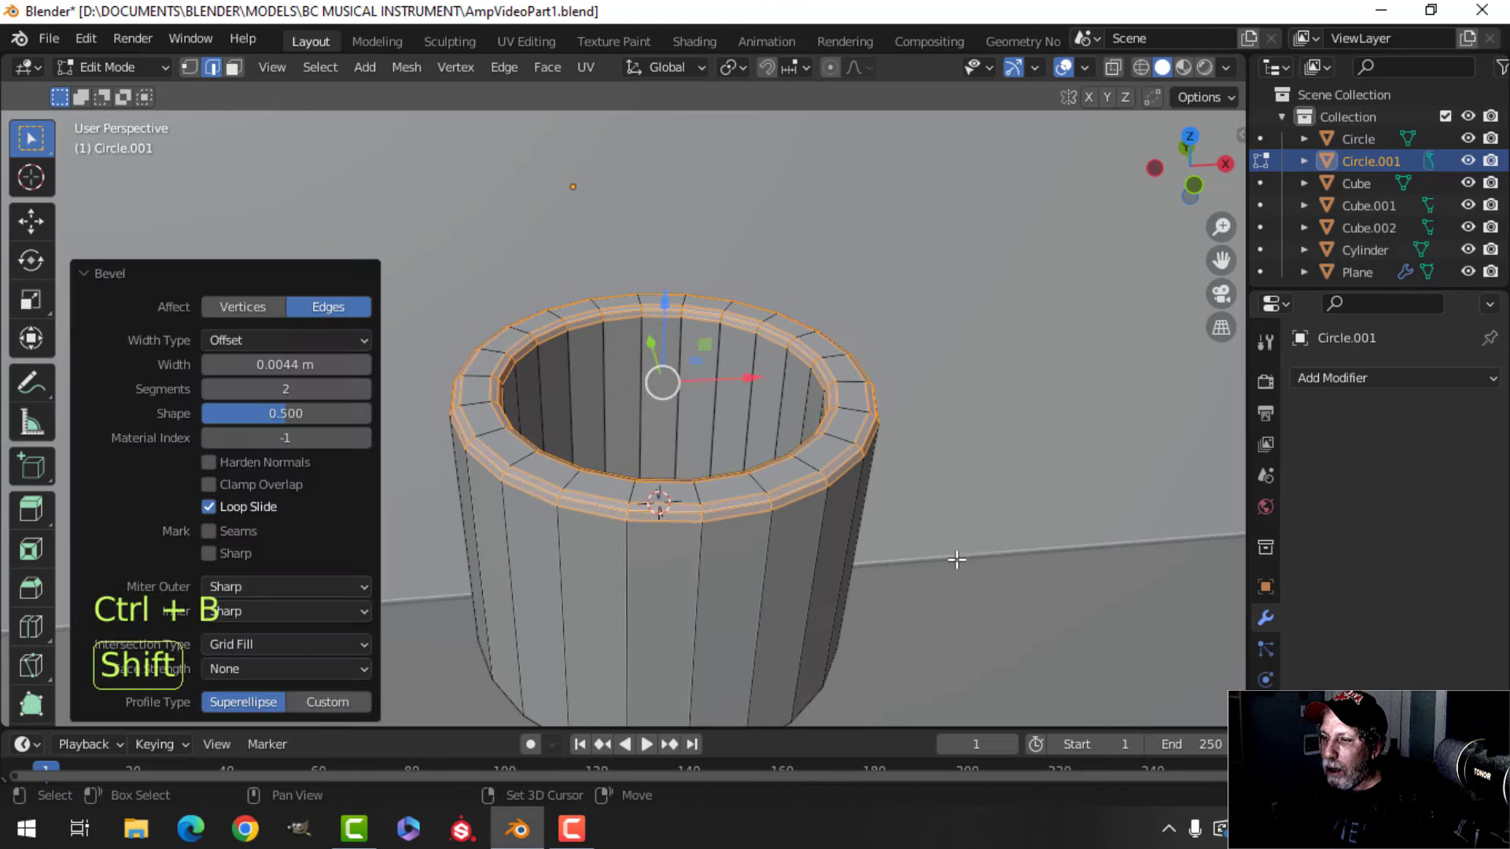
{"action": "key", "text": "Tab"}
{"action": "scroll", "coordinate": [819, 541], "scroll_direction": "down", "scroll_amount": 4}
{"action": "middle_click_drag", "start_coordinate": [787, 512], "coordinate": [785, 478], "text": "shift"}
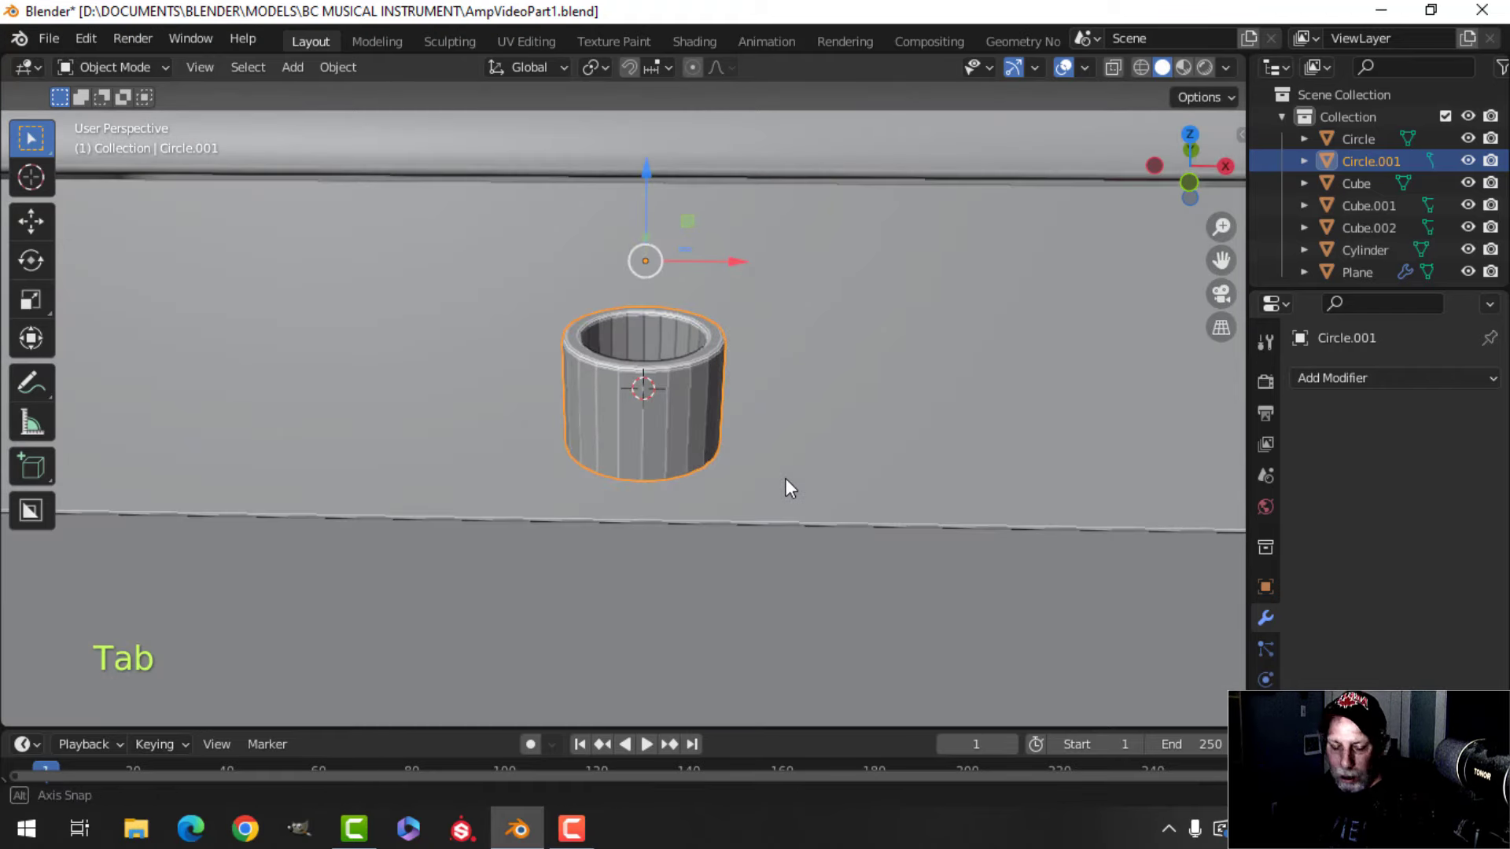
- Add a six-vertex circle at the tube's centre, fill it and scale it to slightly wider than the tube
{"action": "key", "text": "shift+a"}
{"action": "mouse_move", "coordinate": [729, 332]}
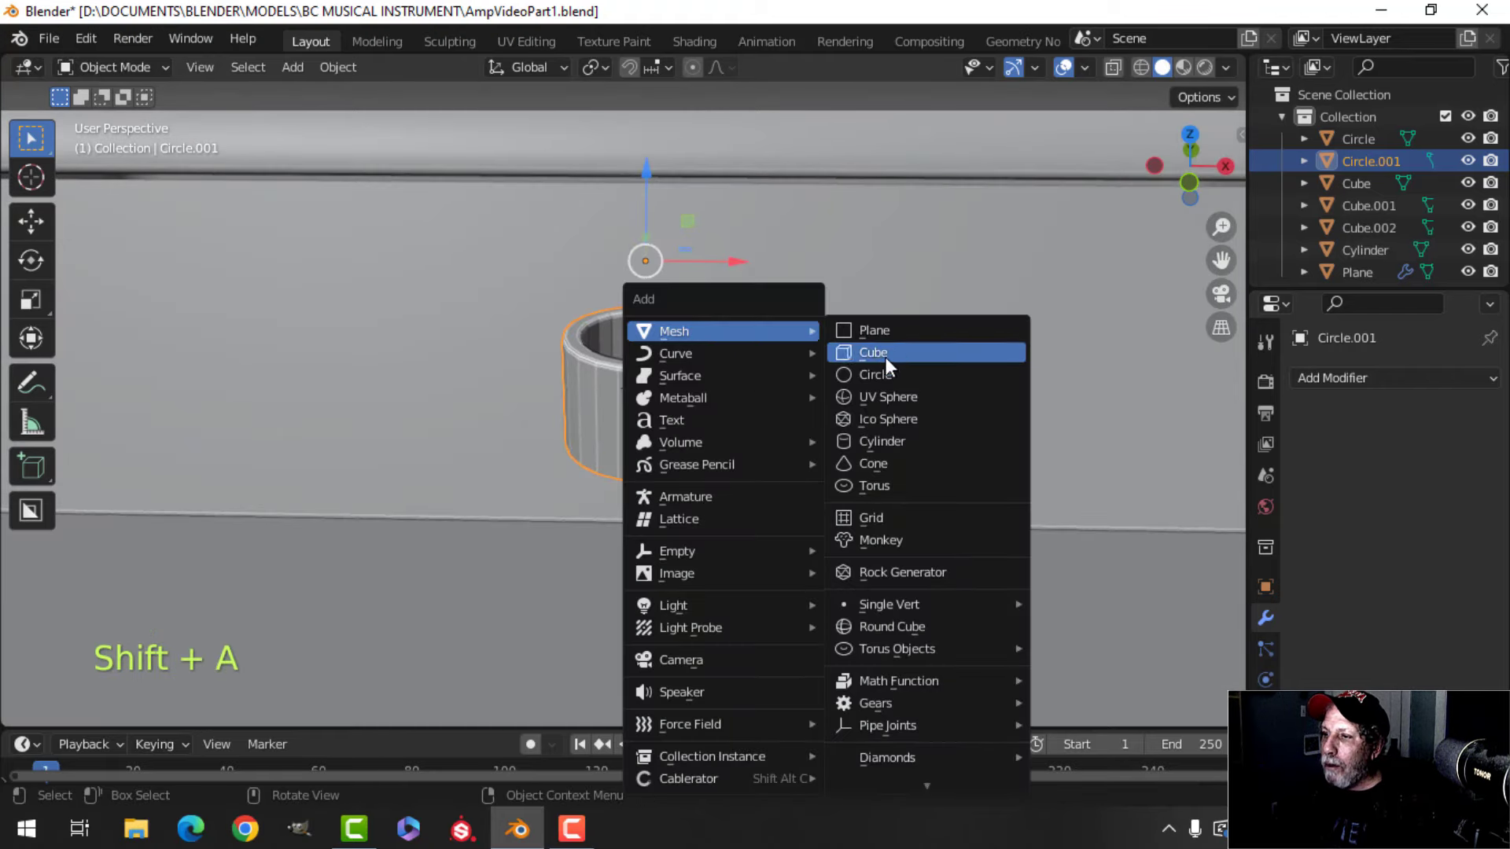
{"action": "left_click", "coordinate": [875, 374]}
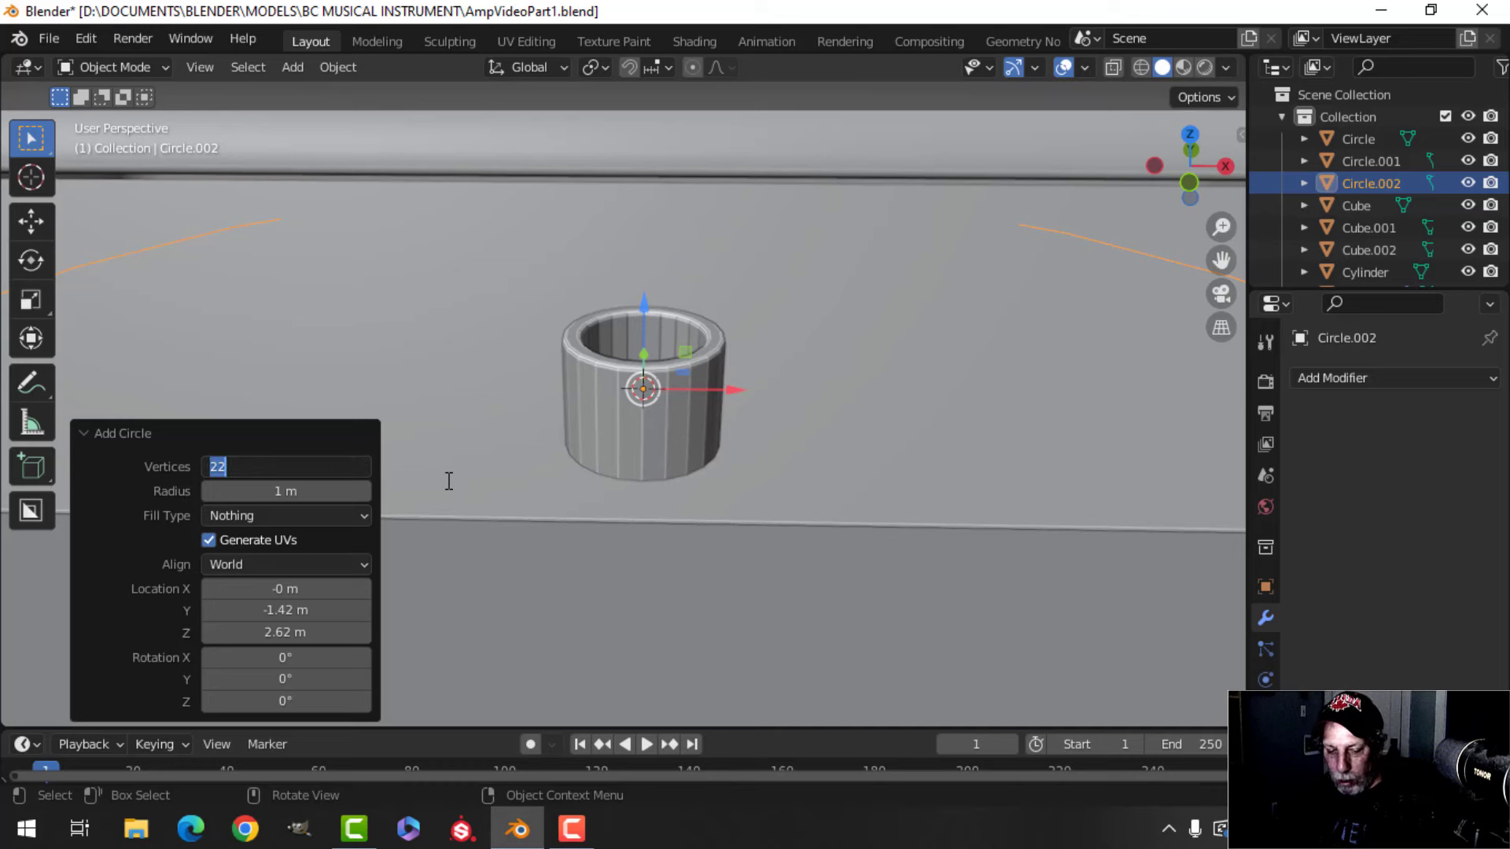
{"action": "key", "text": "Return"}
{"action": "scroll", "coordinate": [469, 479], "scroll_direction": "down", "scroll_amount": 5}
{"action": "key", "text": "Tab"}
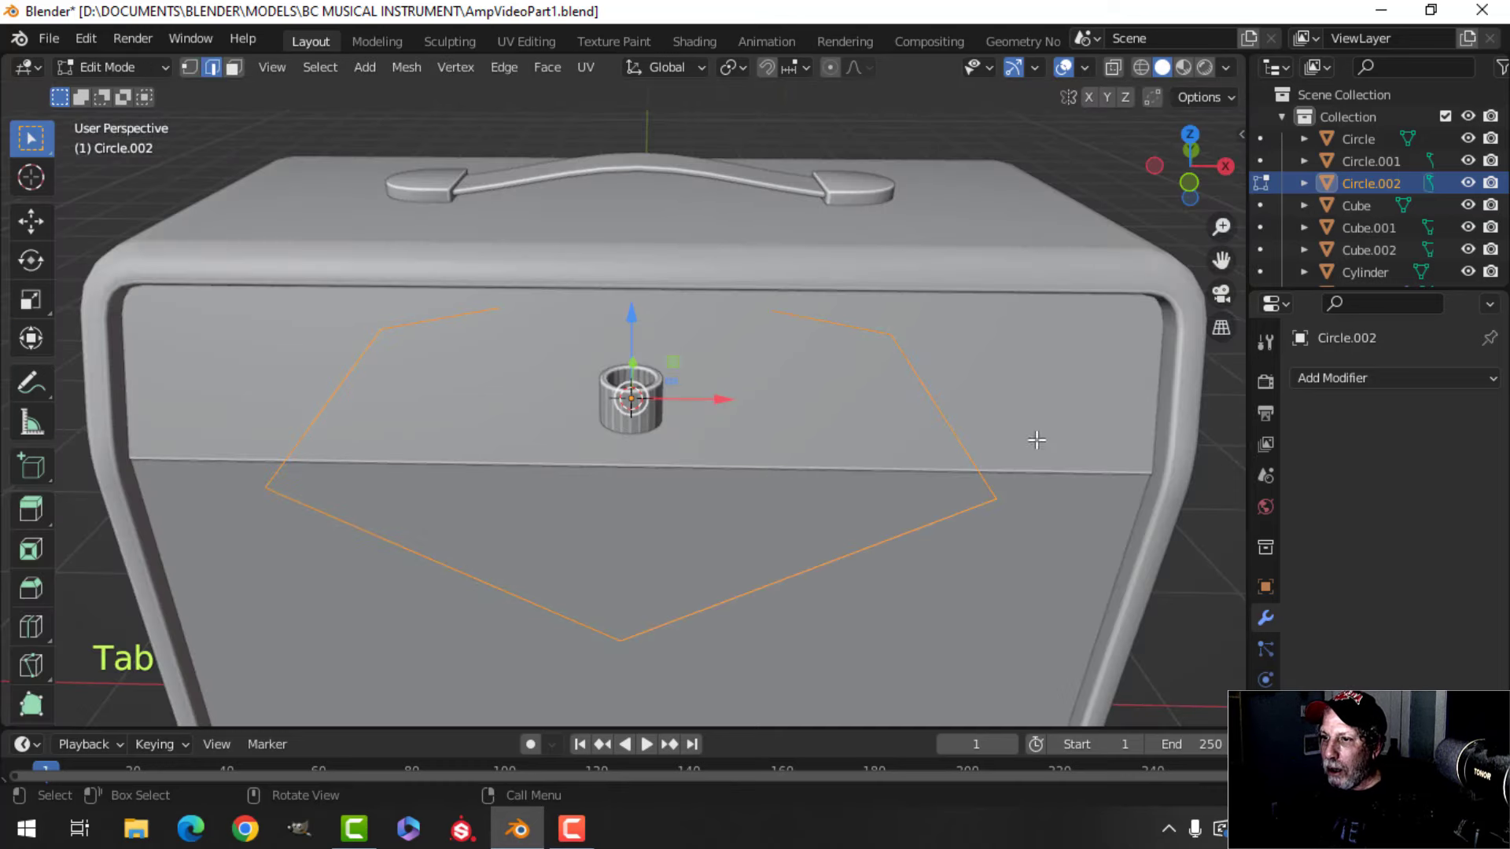
{"action": "key", "text": "s"}
{"action": "left_click", "coordinate": [715, 437]}
{"action": "key", "text": "f"}
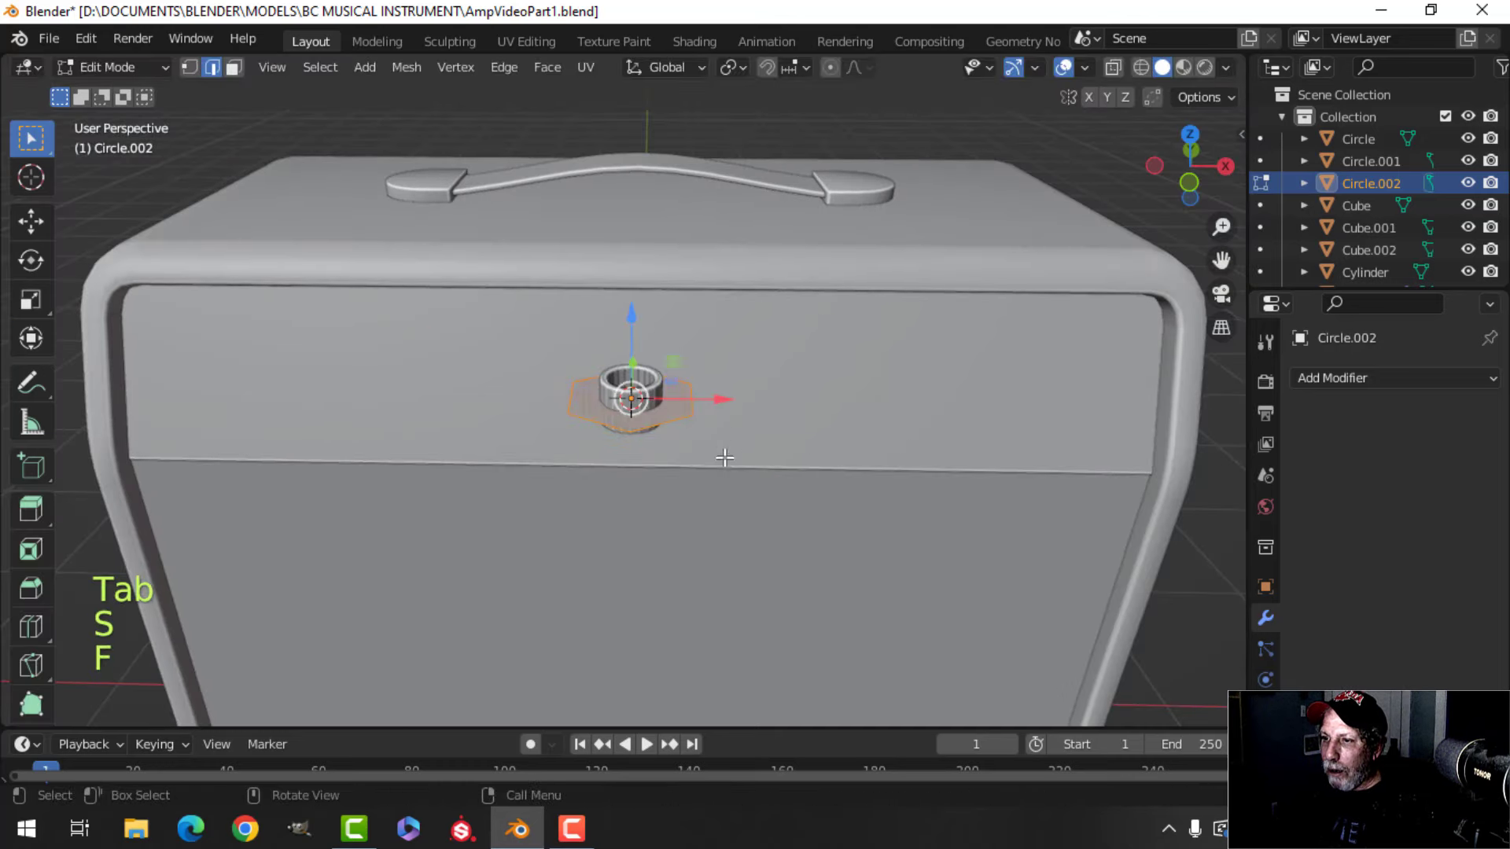
{"action": "scroll", "coordinate": [718, 458], "scroll_direction": "up", "scroll_amount": 5}
{"action": "key", "text": "s"}
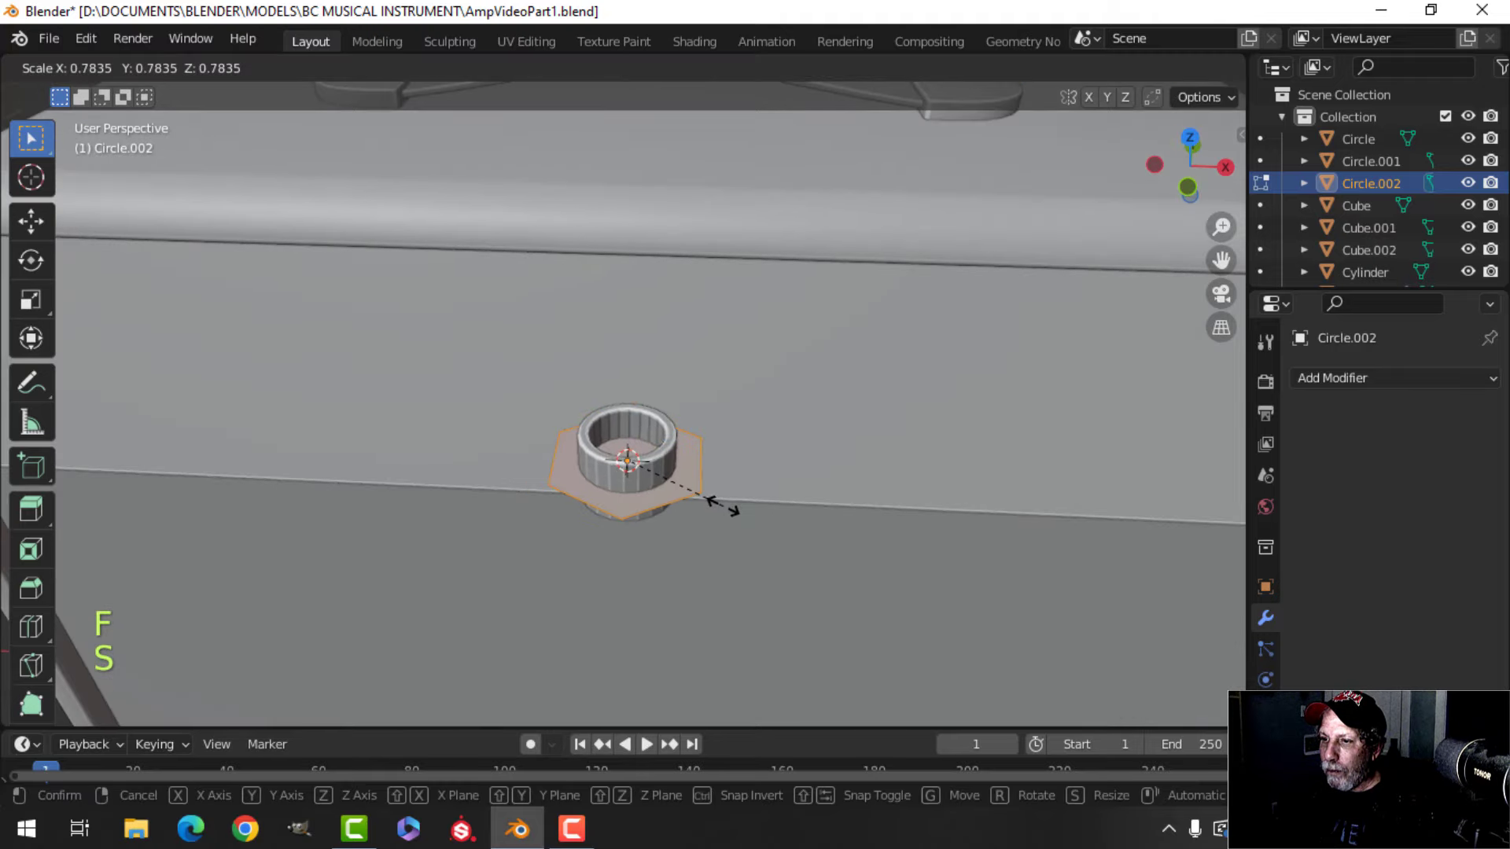
{"action": "left_click", "coordinate": [708, 523]}
- Extrude the hexagon into a solid nut, delete its underside face and lower it slightly around the tube
{"action": "middle_click_drag", "start_coordinate": [694, 545], "coordinate": [691, 504]}
{"action": "key", "text": "e"}
{"action": "left_click", "coordinate": [711, 488]}
{"action": "key", "text": "x"}
{"action": "left_click", "coordinate": [691, 506]}
{"action": "left_click_drag", "start_coordinate": [636, 367], "coordinate": [635, 369]}
{"action": "scroll", "coordinate": [714, 458], "scroll_direction": "up", "scroll_amount": 3}
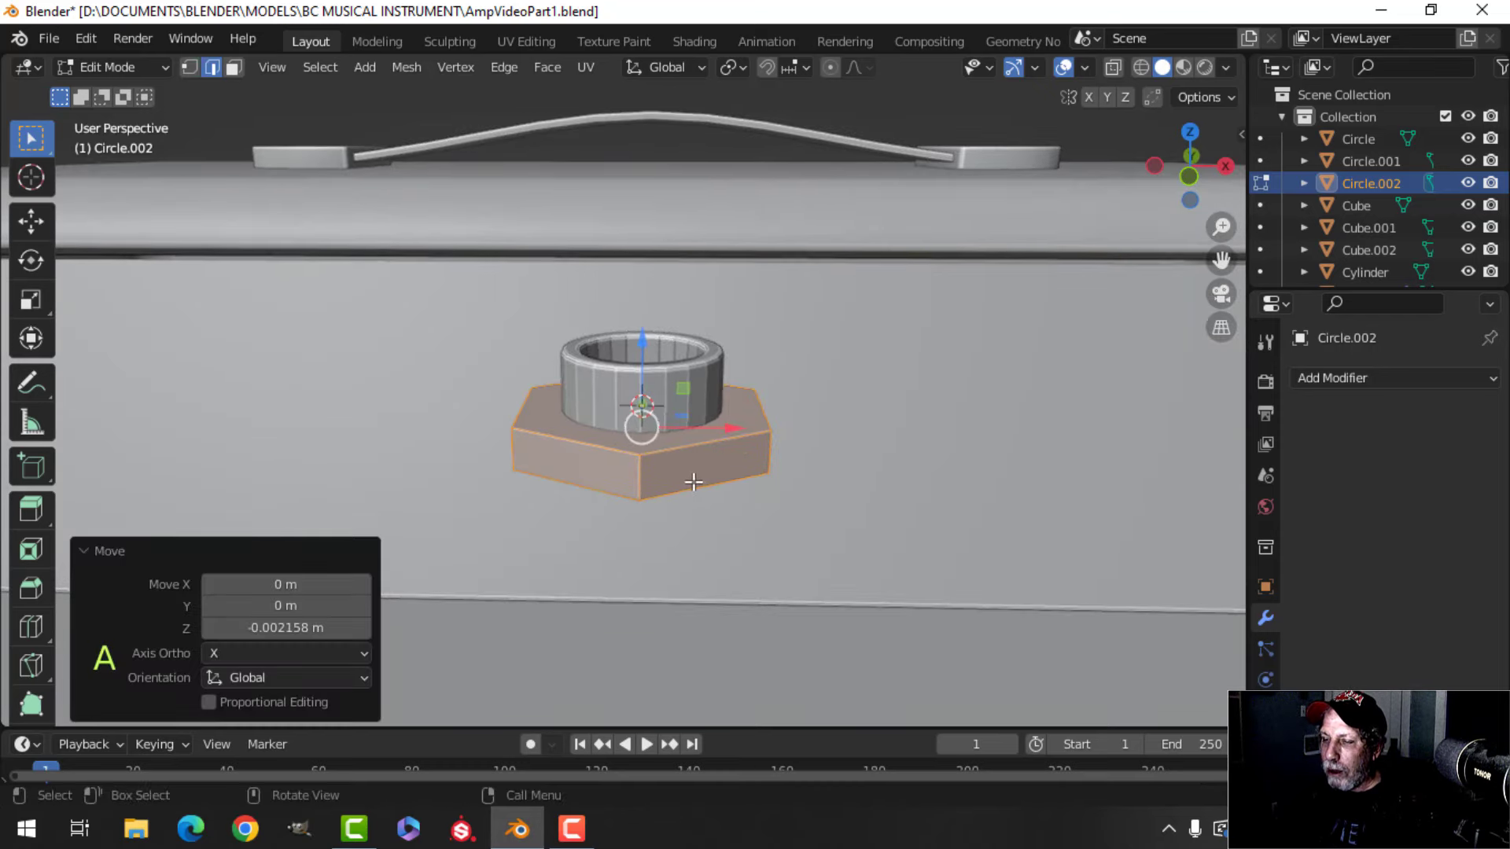
- Bevel the nut's upper and vertical edges by about 0.005 m with two segments
{"action": "middle_click_drag", "start_coordinate": [693, 482], "coordinate": [731, 468]}
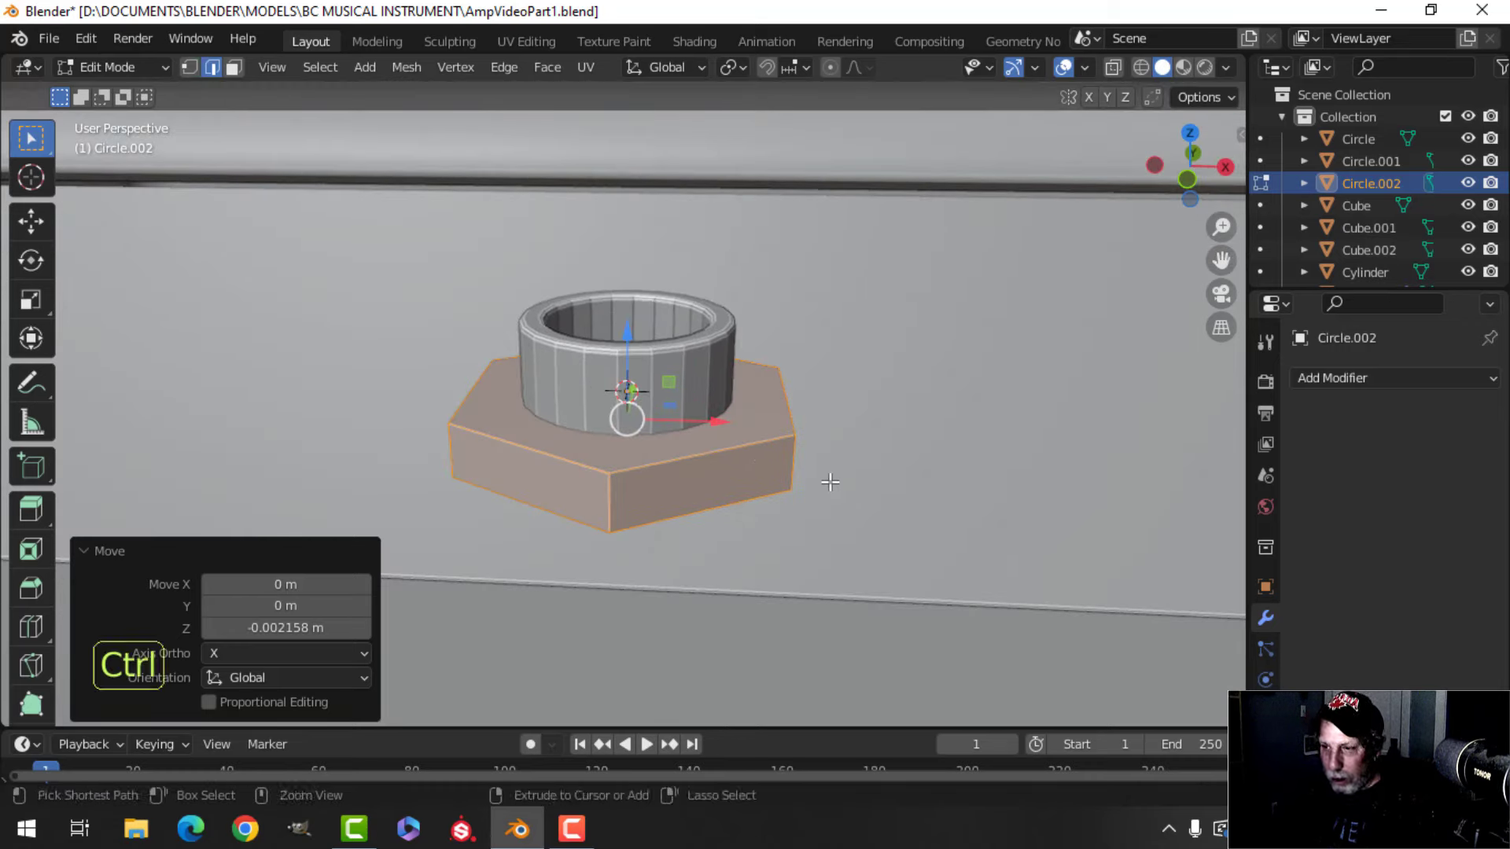
{"action": "key", "text": "ctrl+b"}
{"action": "left_click", "coordinate": [891, 497]}
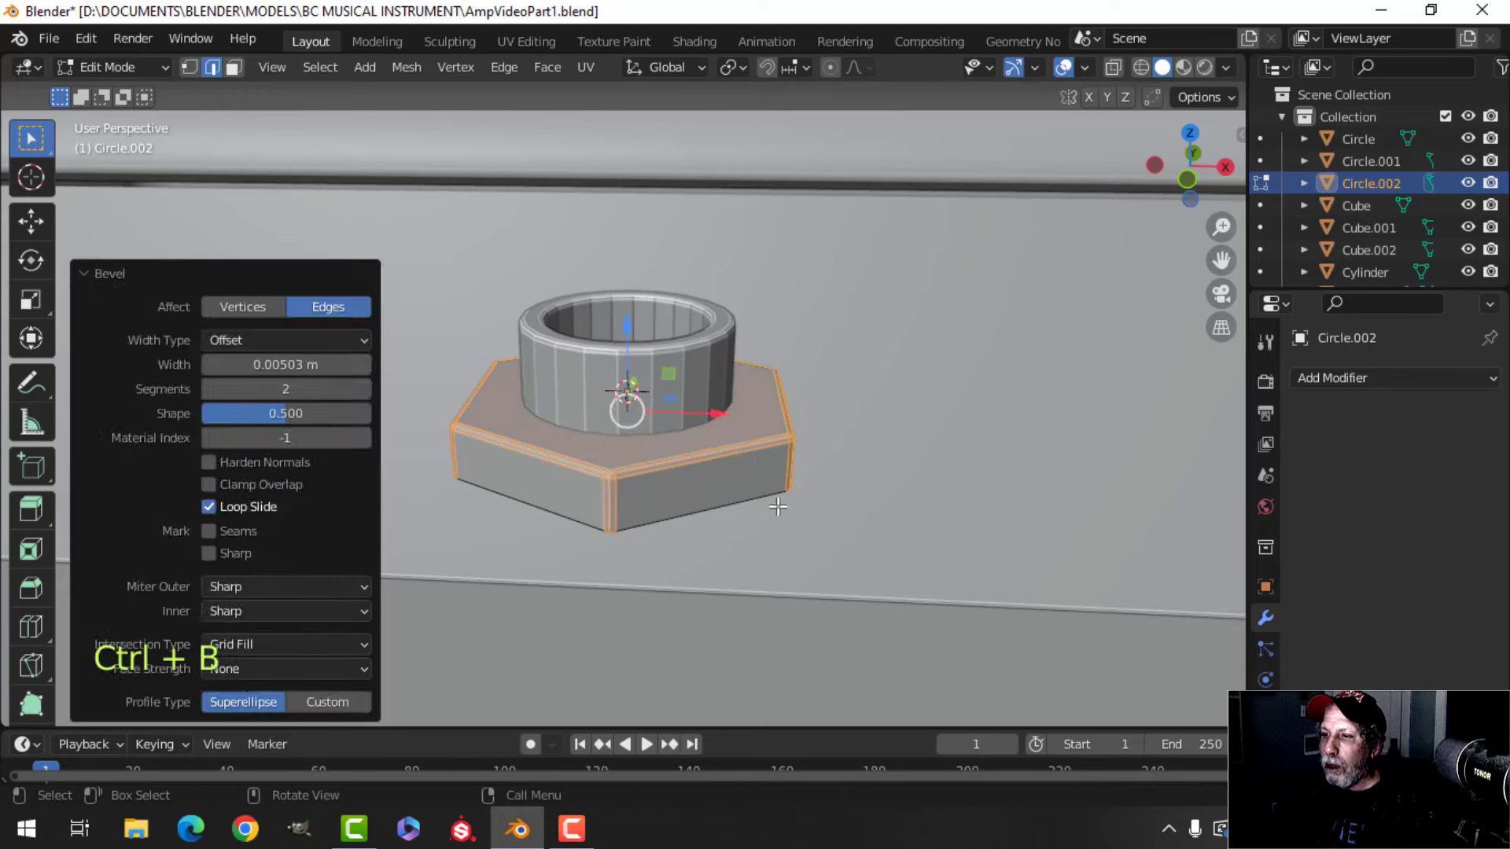
{"action": "key", "text": "Tab"}
- Add an 18-vertex circle at the tube's centre, scale it to slightly wider than the nut and fill it
{"action": "key", "text": "shift+a"}
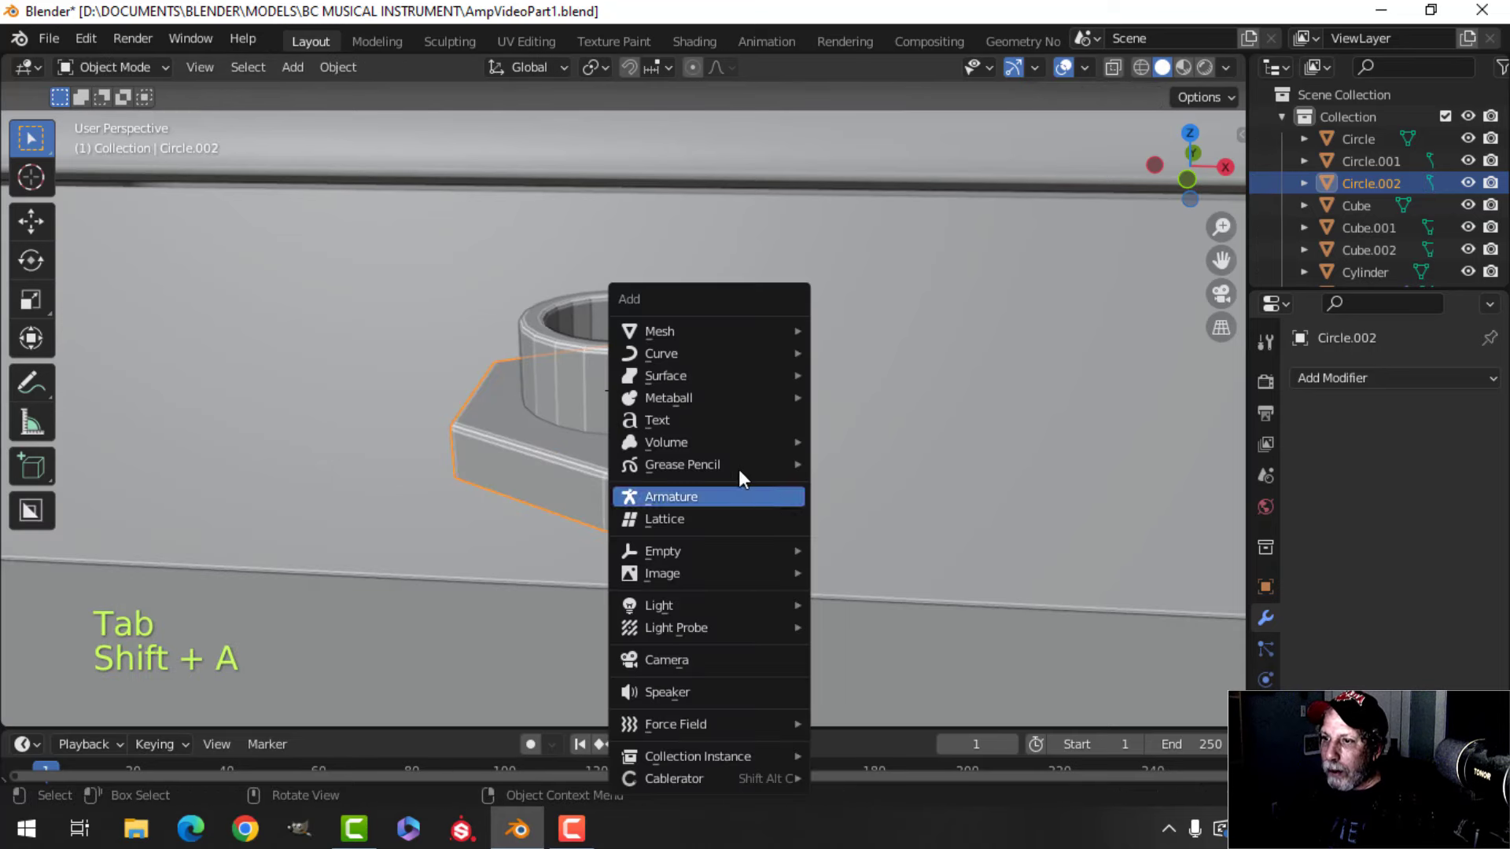
{"action": "mouse_move", "coordinate": [702, 332]}
{"action": "left_click", "coordinate": [875, 375]}
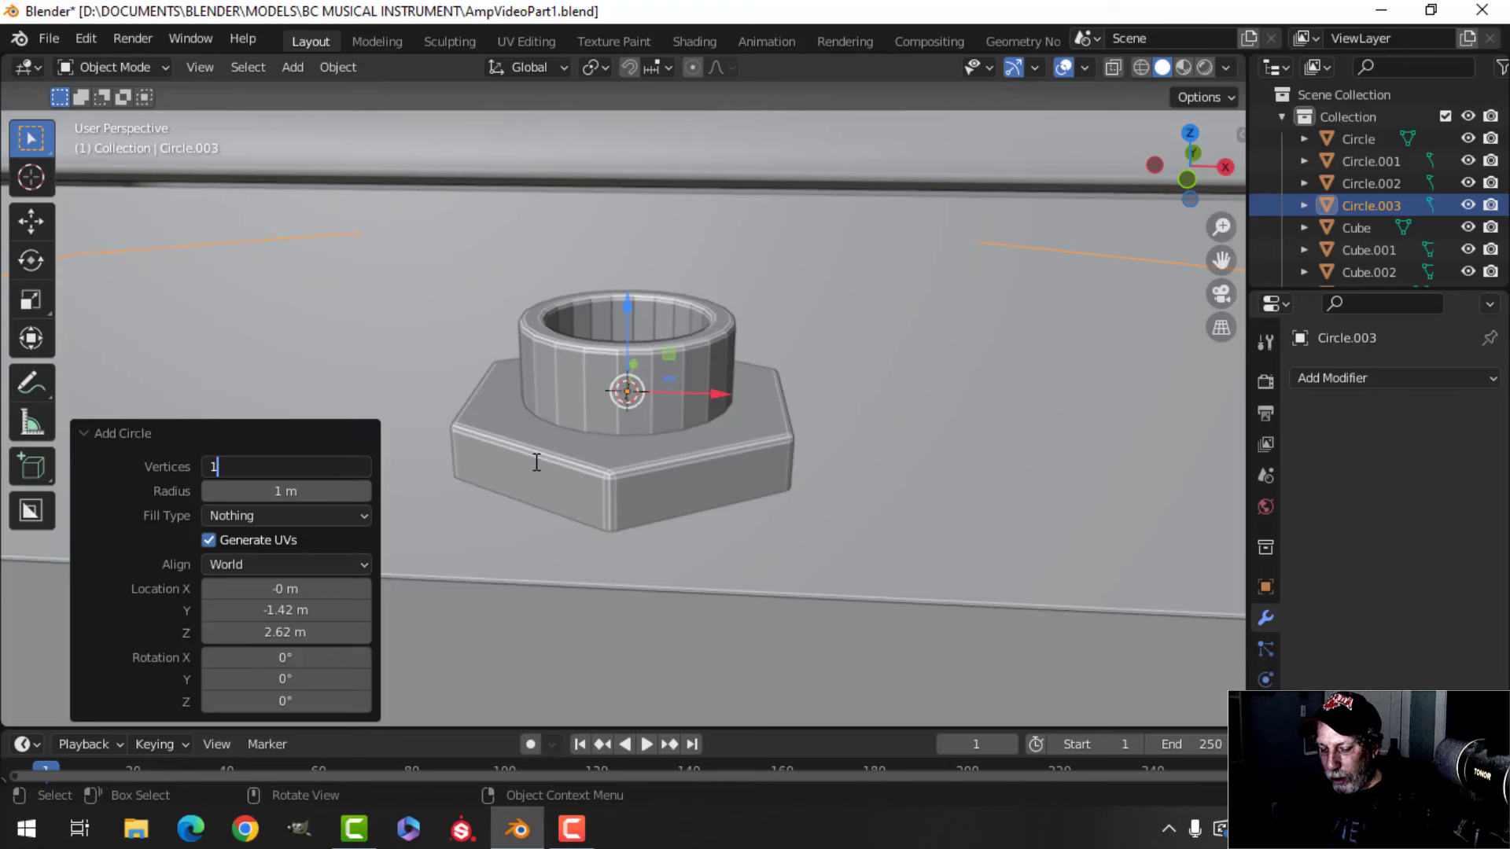
{"action": "type", "text": "18"}
{"action": "key", "text": "Return"}
{"action": "key", "text": "Tab"}
{"action": "key", "text": "s"}
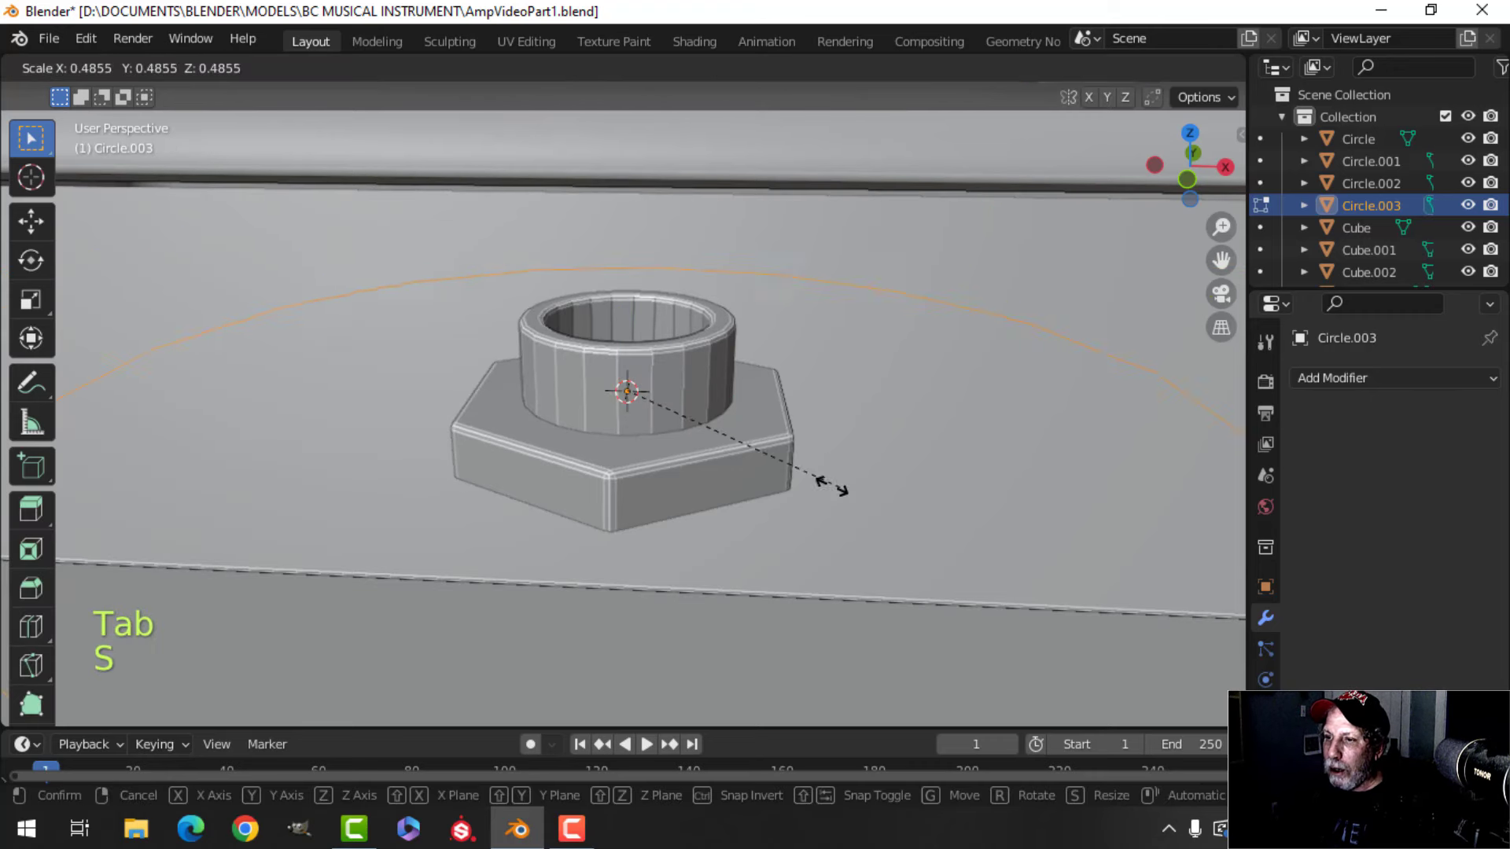
{"action": "left_click", "coordinate": [665, 455]}
{"action": "key", "text": "f"}
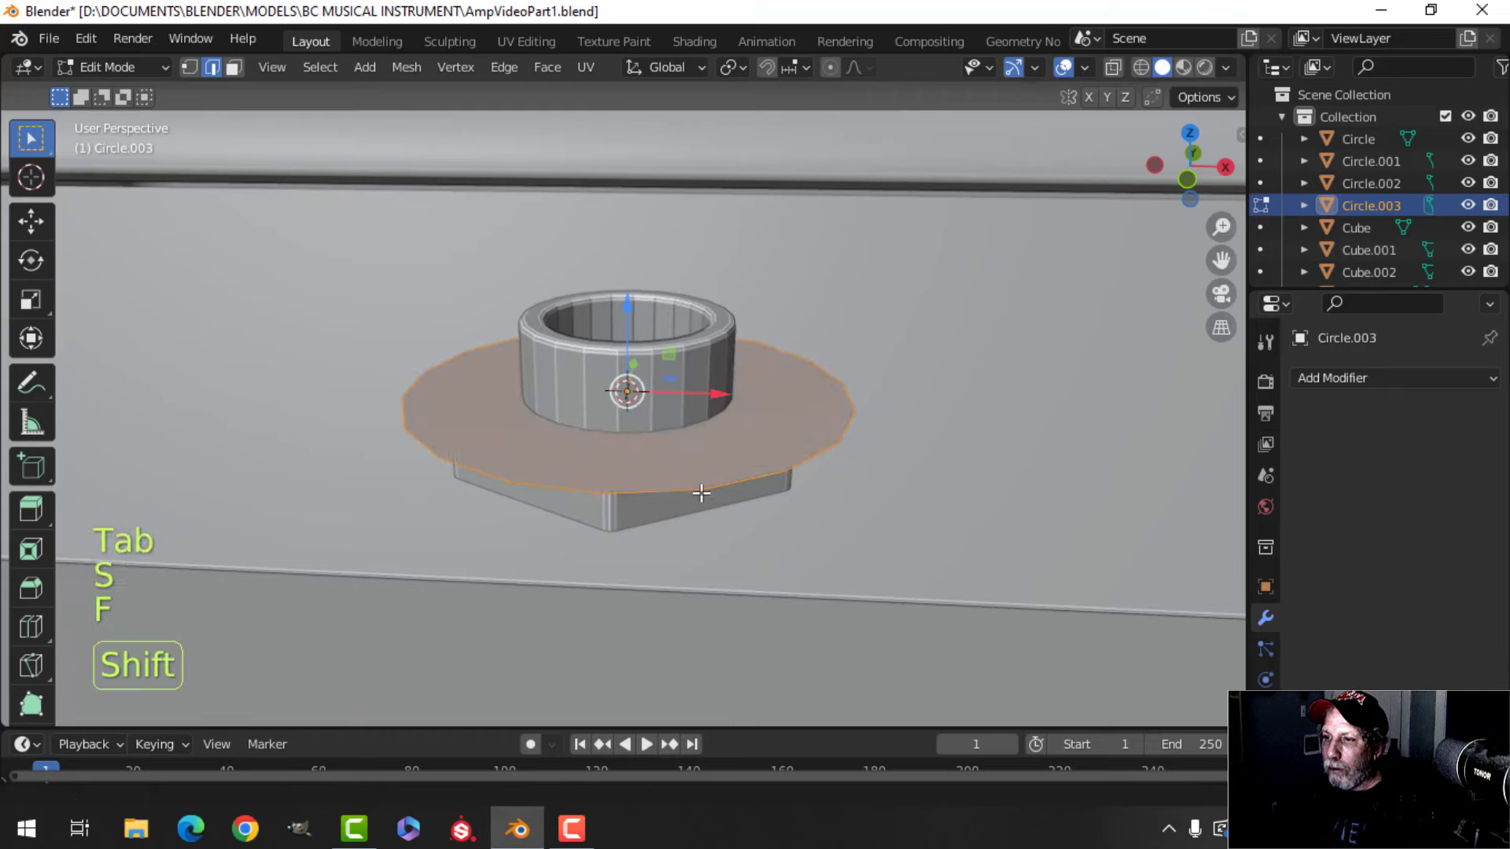
- Lower the disc about 0.047 m to the nut's base, extrude it down about 0.018 m and delete its underside face
{"action": "middle_click_drag", "start_coordinate": [704, 495], "coordinate": [713, 463]}
{"action": "left_click_drag", "start_coordinate": [651, 246], "coordinate": [642, 306]}
{"action": "middle_click_drag", "start_coordinate": [646, 336], "coordinate": [683, 355], "text": "shift"}
{"action": "key", "text": "e"}
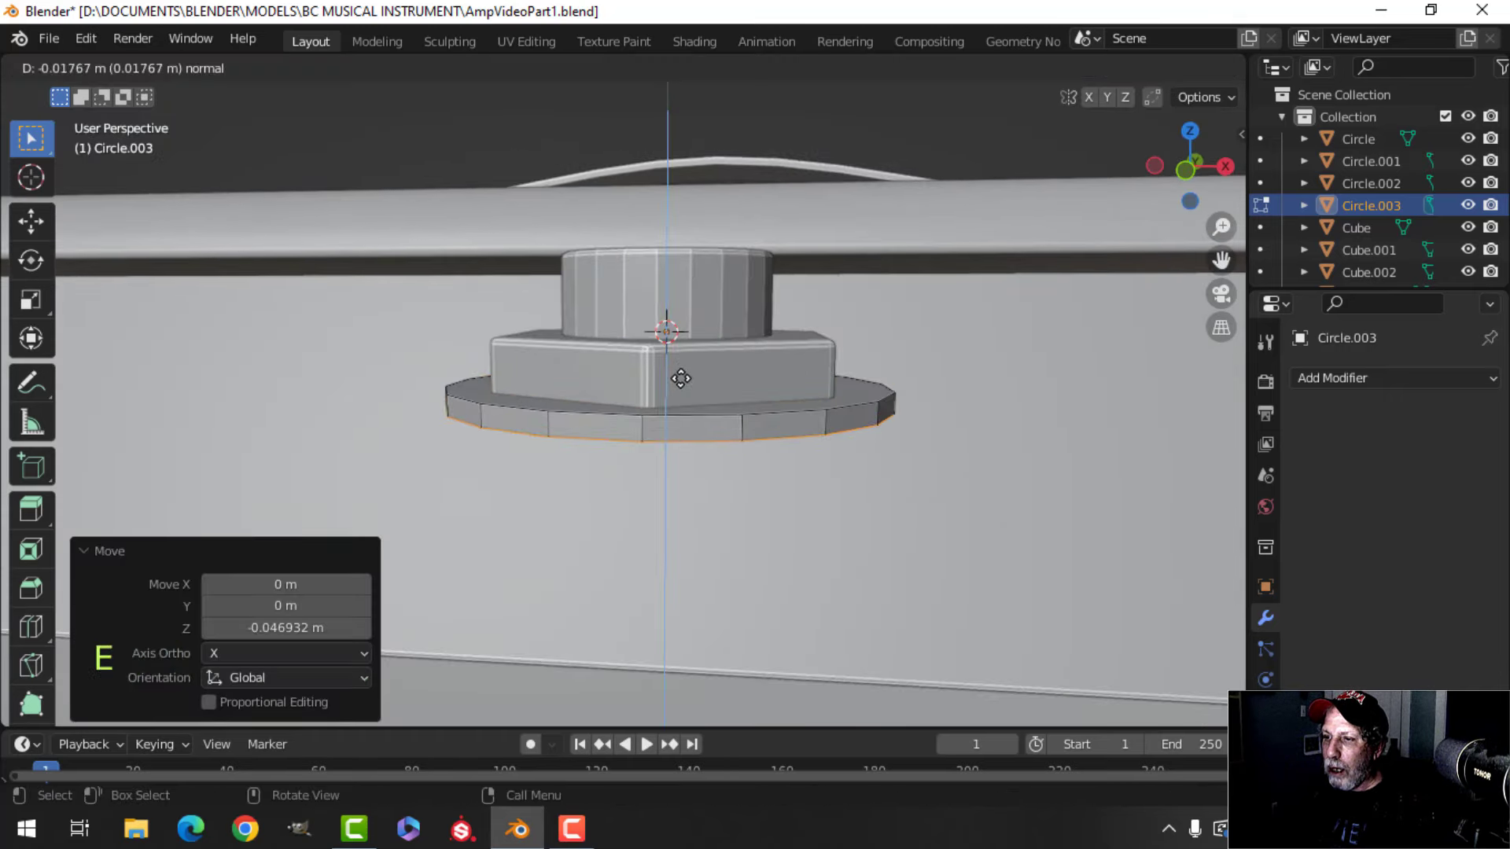
{"action": "left_click", "coordinate": [681, 378]}
{"action": "key", "text": "x"}
{"action": "left_click", "coordinate": [674, 377]}
- Select the whole washer mesh and turn its face normals outward
{"action": "key", "text": "a"}
{"action": "middle_click_drag", "start_coordinate": [663, 327], "coordinate": [871, 437]}
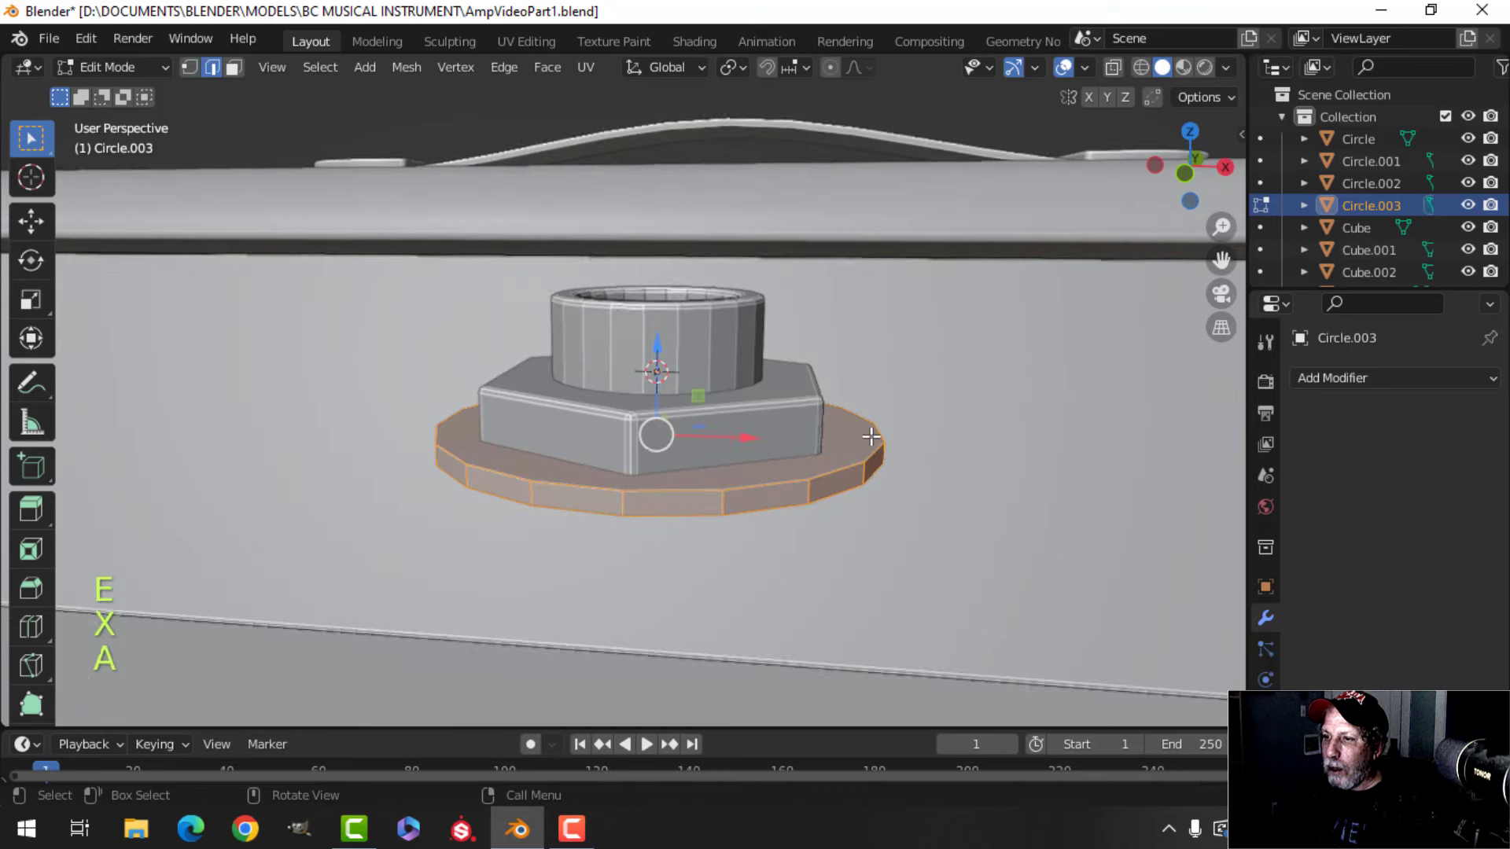
{"action": "key", "text": "alt+n"}
{"action": "left_click", "coordinate": [870, 437]}
- Bevel the washer's upper edge loop with a narrow two-segment bevel
{"action": "scroll", "coordinate": [842, 481], "scroll_direction": "up", "scroll_amount": 4}
{"action": "key", "text": "alt+a"}
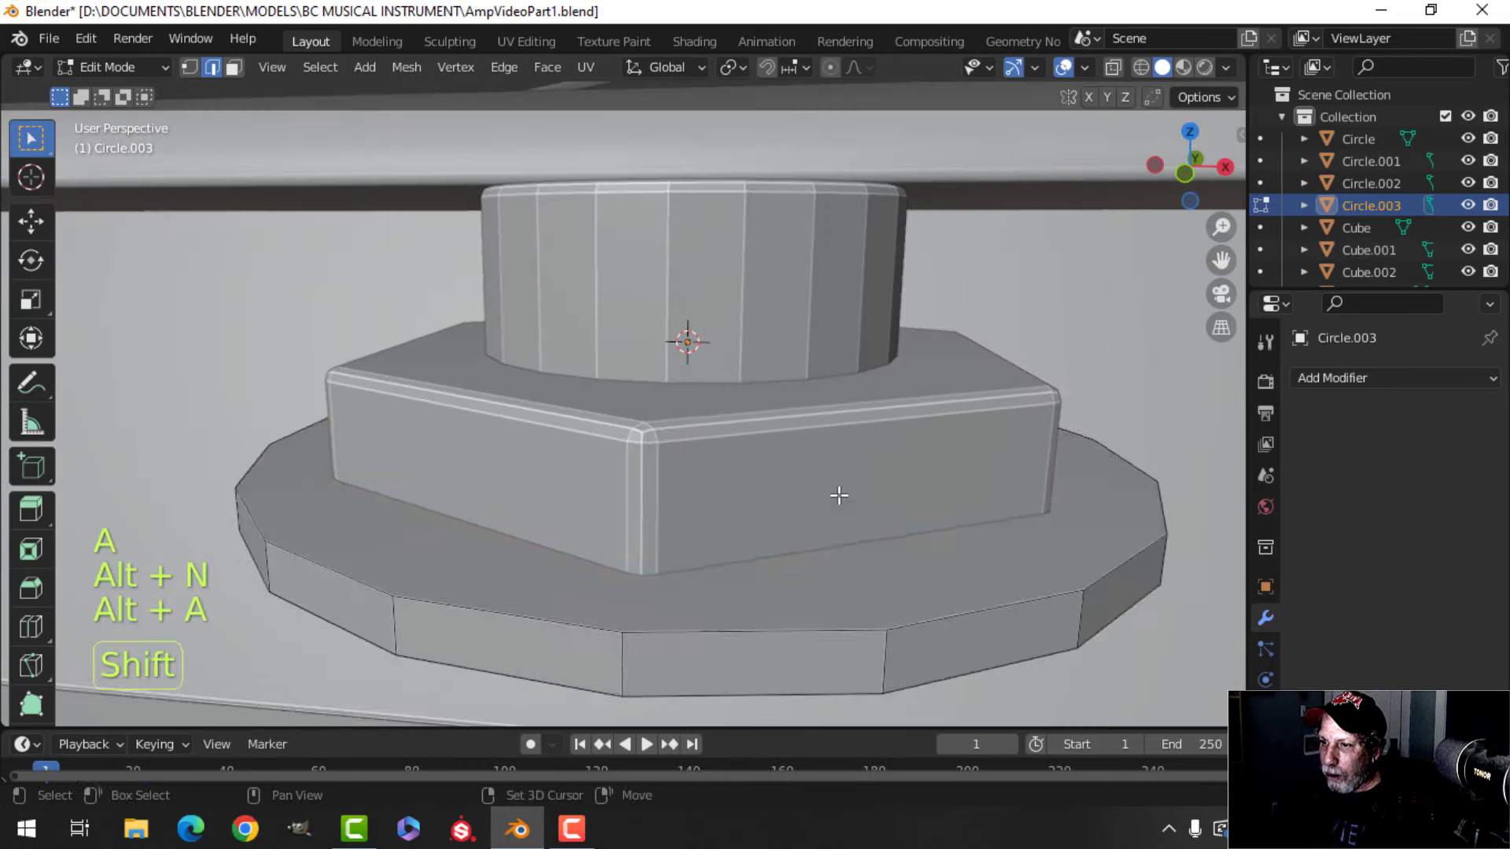
{"action": "middle_click_drag", "start_coordinate": [839, 497], "coordinate": [823, 458], "text": "shift"}
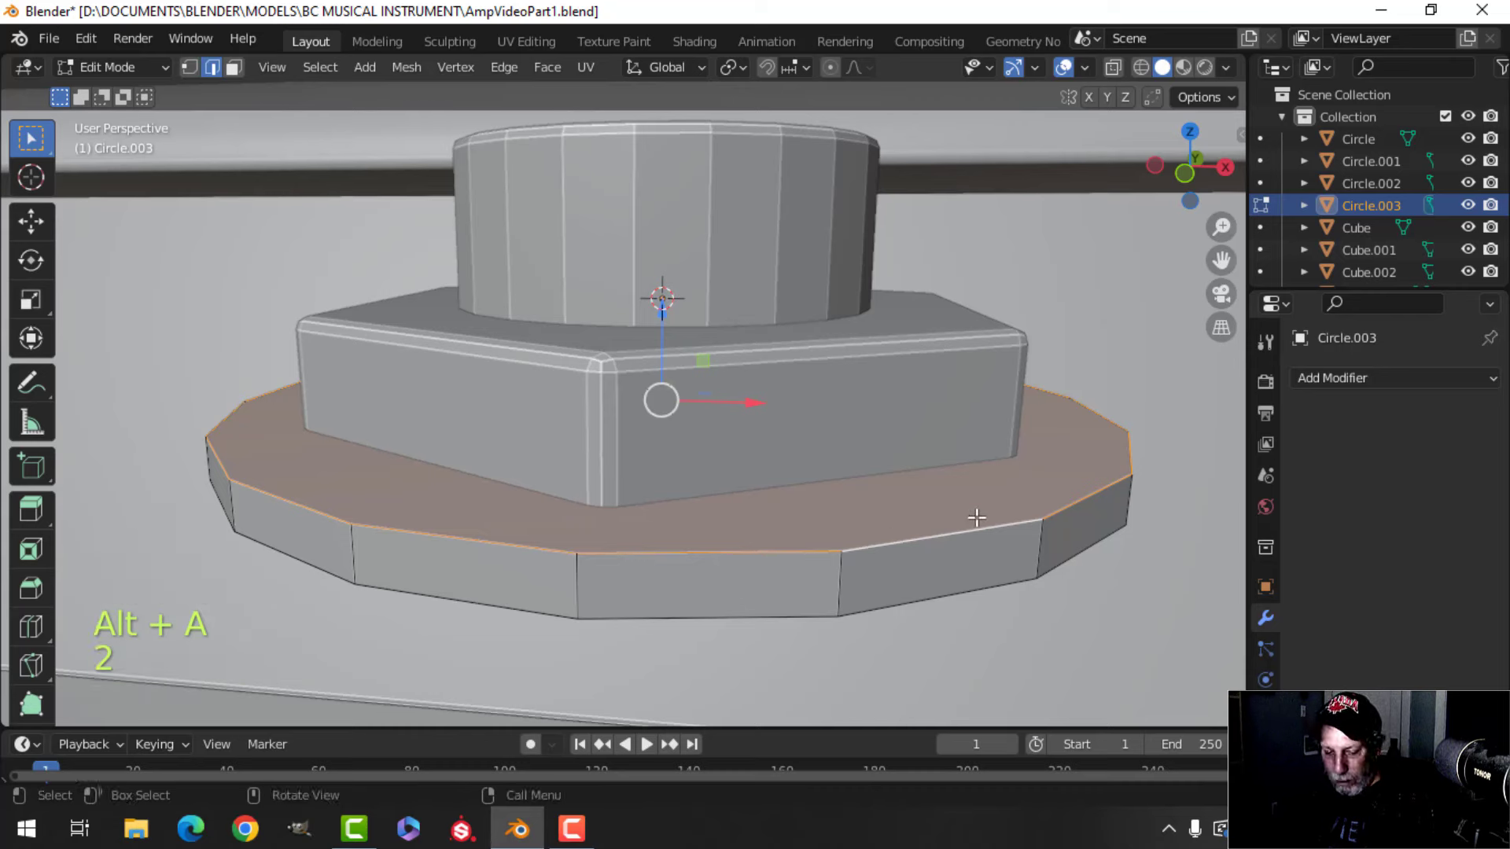
{"action": "key", "text": "ctrl+b"}
{"action": "left_click", "coordinate": [1050, 549]}
{"action": "key", "text": "Tab"}
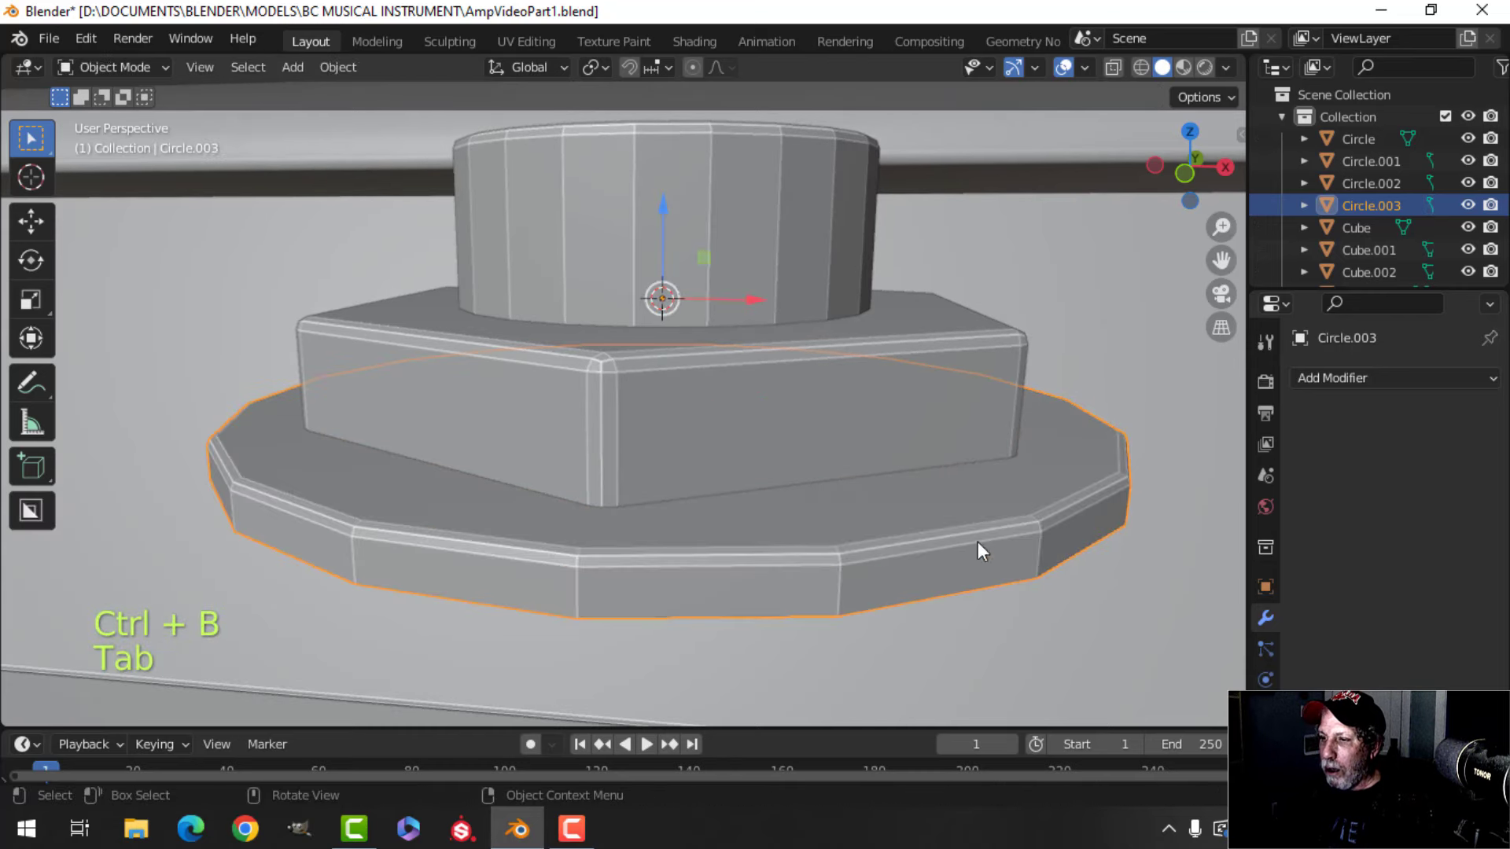
- Join the washer, nut and tube into one jack socket object and shade it smooth
{"action": "left_click", "coordinate": [756, 423], "text": "shift"}
{"action": "left_click", "coordinate": [780, 234], "text": "shift"}
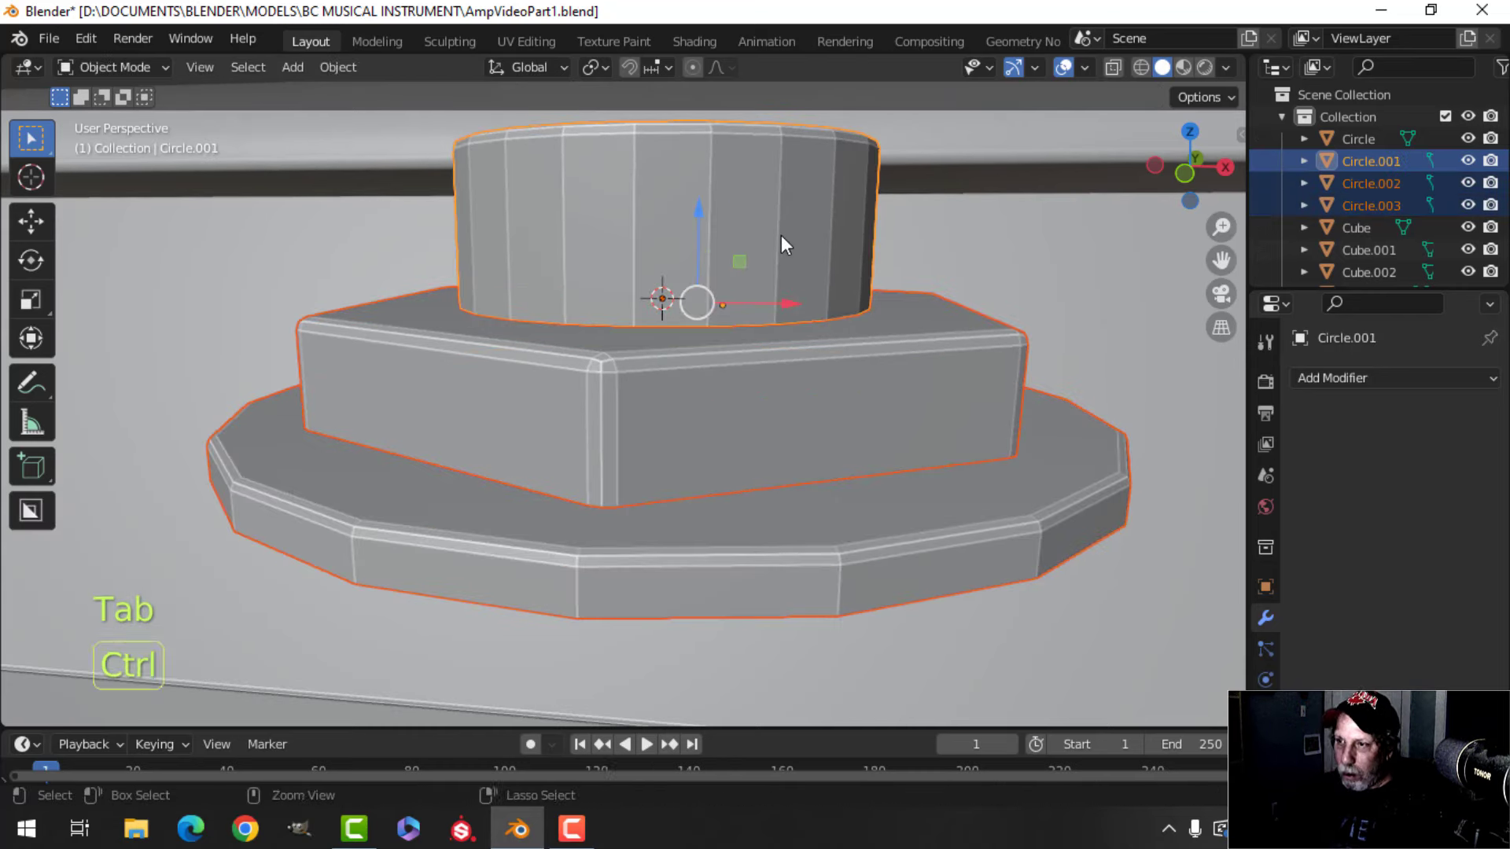
{"action": "key", "text": "ctrl+j"}
{"action": "right_click", "coordinate": [775, 238]}
{"action": "left_click", "coordinate": [775, 238]}
{"action": "scroll", "coordinate": [780, 292], "scroll_direction": "down", "scroll_amount": 5}
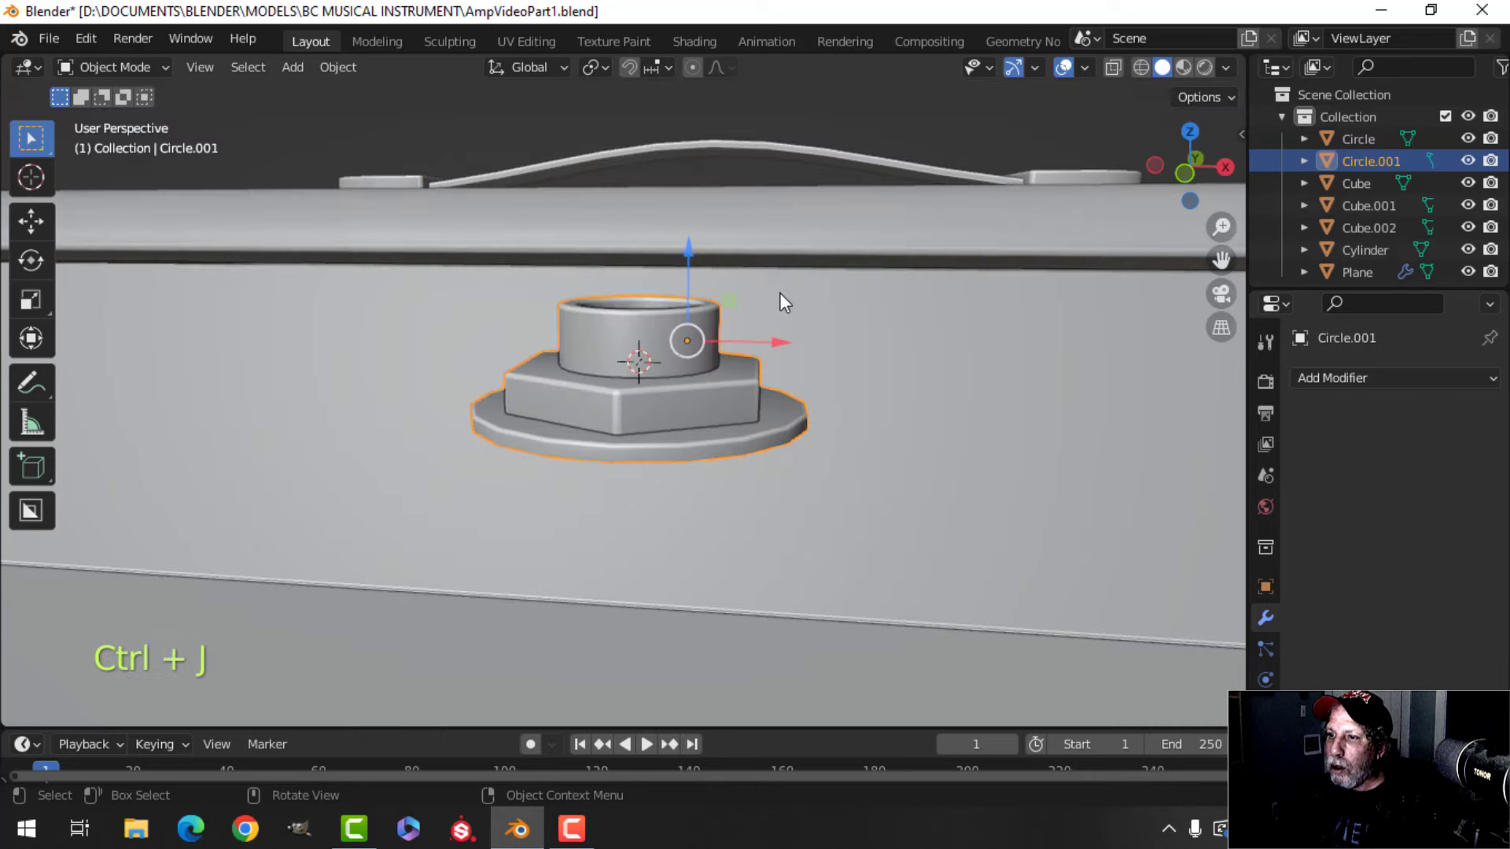
{"action": "key", "text": "alt+a"}
- Scale the whole jack mesh to 0.824 and rotate it 90° about the X axis
{"action": "middle_click_drag", "start_coordinate": [780, 293], "coordinate": [746, 380]}
{"action": "left_click", "coordinate": [667, 437]}
{"action": "key", "text": "Tab"}
{"action": "key", "text": "a"}
{"action": "key", "text": "s"}
{"action": "mouse_move", "coordinate": [762, 395]}
{"action": "middle_mouse_down"}
{"action": "mouse_move", "coordinate": [953, 370]}
{"action": "mouse_move", "coordinate": [741, 421]}
{"action": "mouse_move", "coordinate": [865, 408]}
{"action": "mouse_move", "coordinate": [758, 393]}
{"action": "middle_mouse_up"}
{"action": "key", "text": "r"}
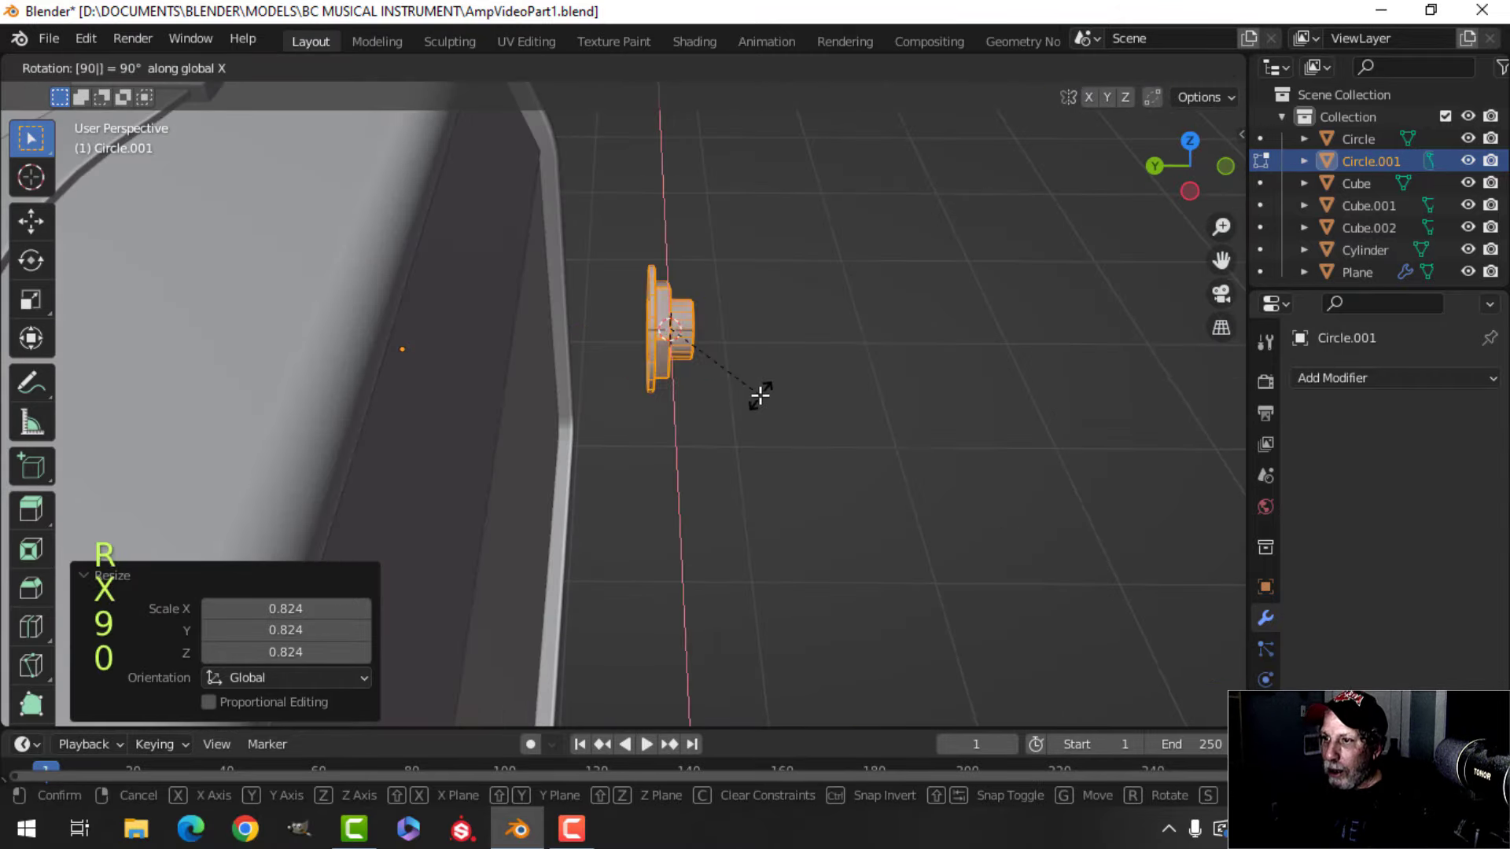
{"action": "left_click", "coordinate": [759, 395]}
- Move the jack against the cabinet's slanted front in right view, about 0.50 m in Y and -0.10 m in Z
{"action": "key", "text": "KP_3"}
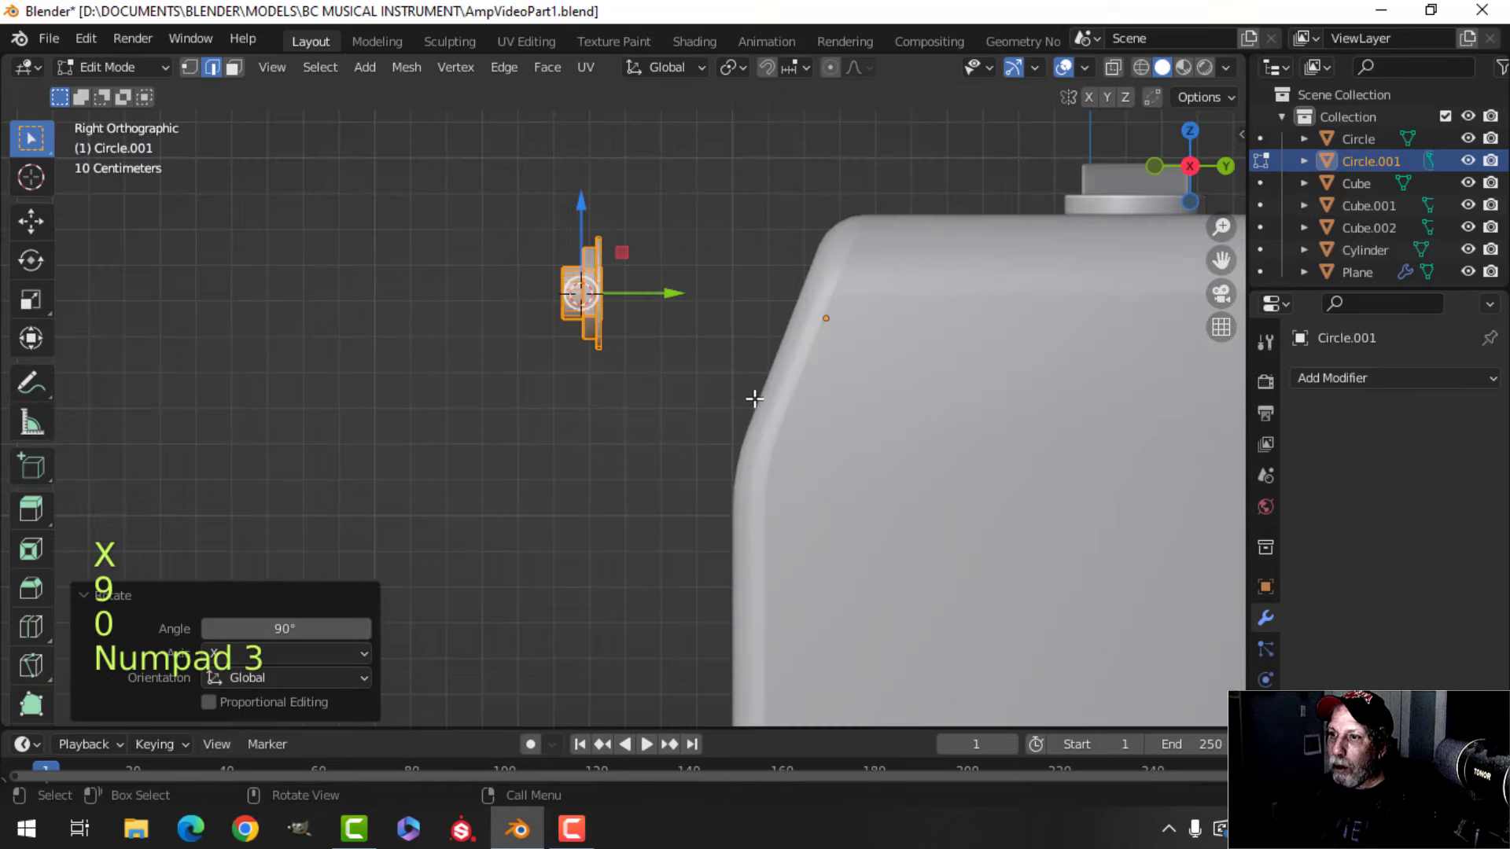
{"action": "key", "text": "g"}
{"action": "left_click", "coordinate": [1062, 522]}
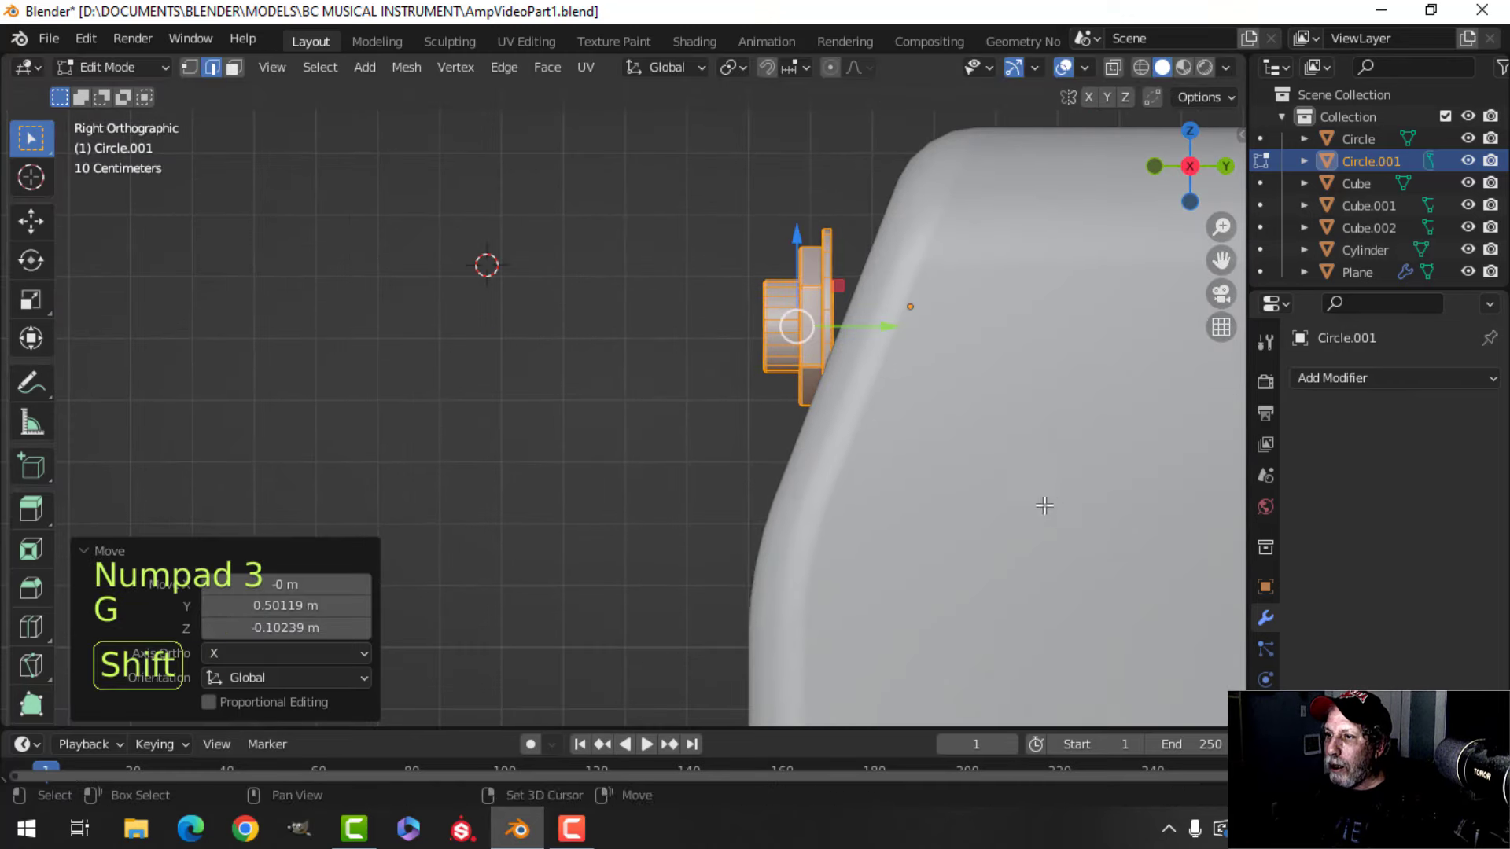
{"action": "middle_click_drag", "start_coordinate": [1061, 522], "coordinate": [815, 470], "text": "shift"}
- Rotate the jack about 23.2° in wireframe side view to match the slope of the cabinet's front
{"action": "key", "text": "z"}
{"action": "left_click", "coordinate": [785, 489]}
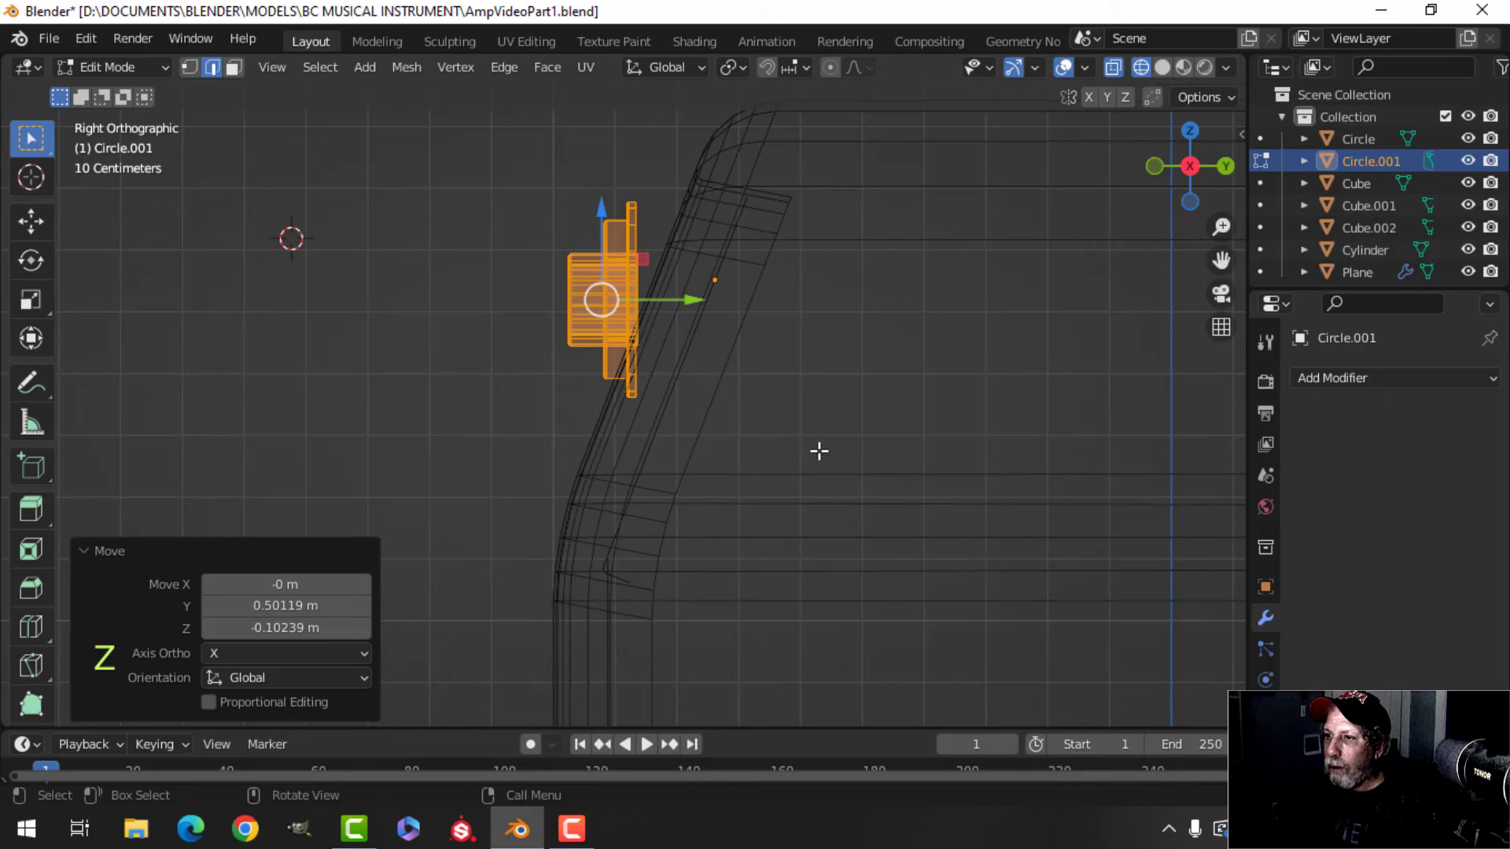
{"action": "key", "text": "r"}
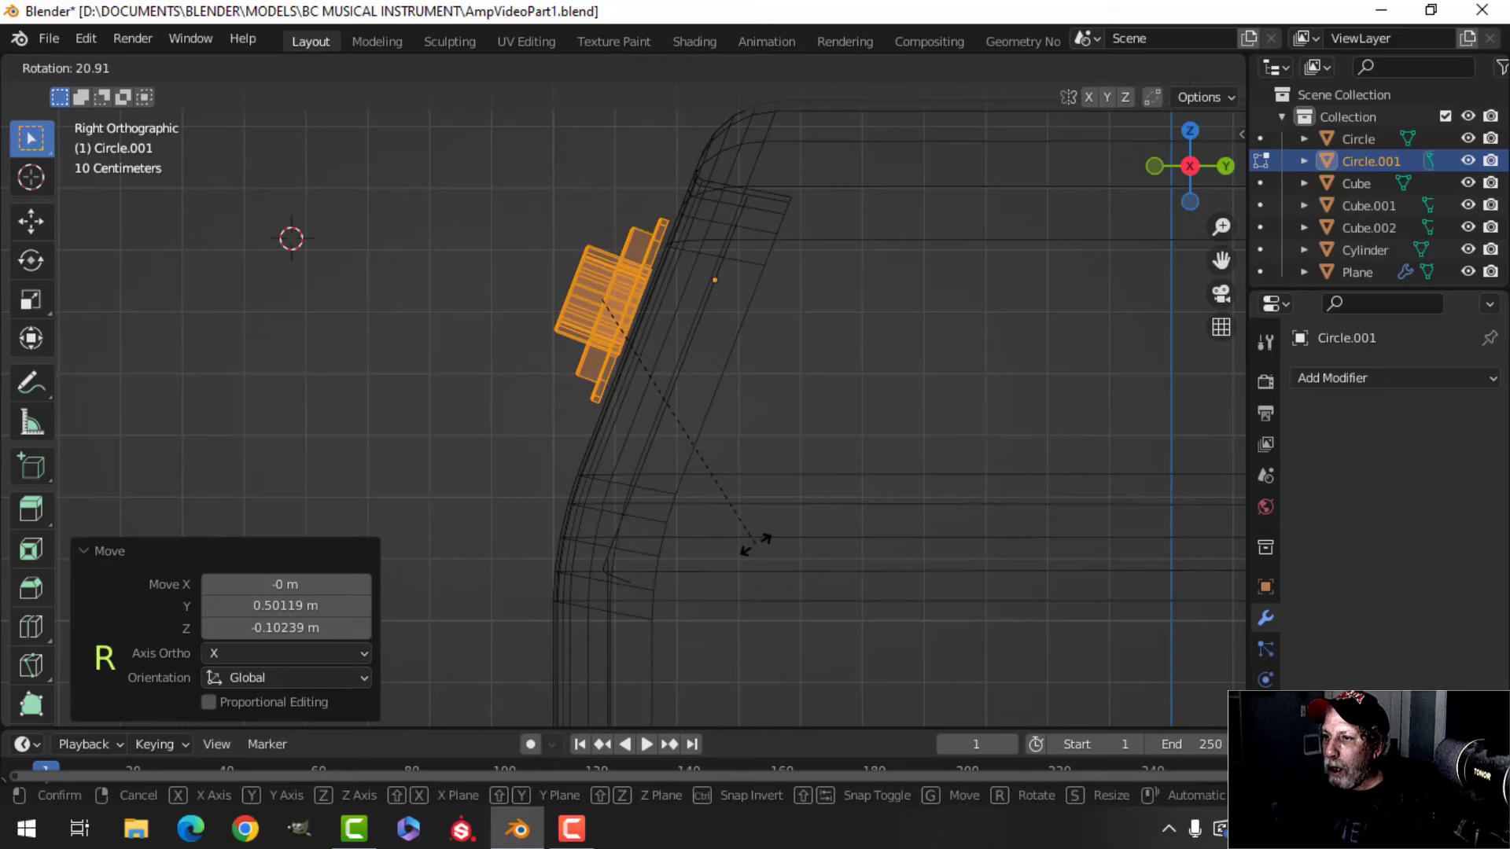
{"action": "left_click", "coordinate": [741, 542]}
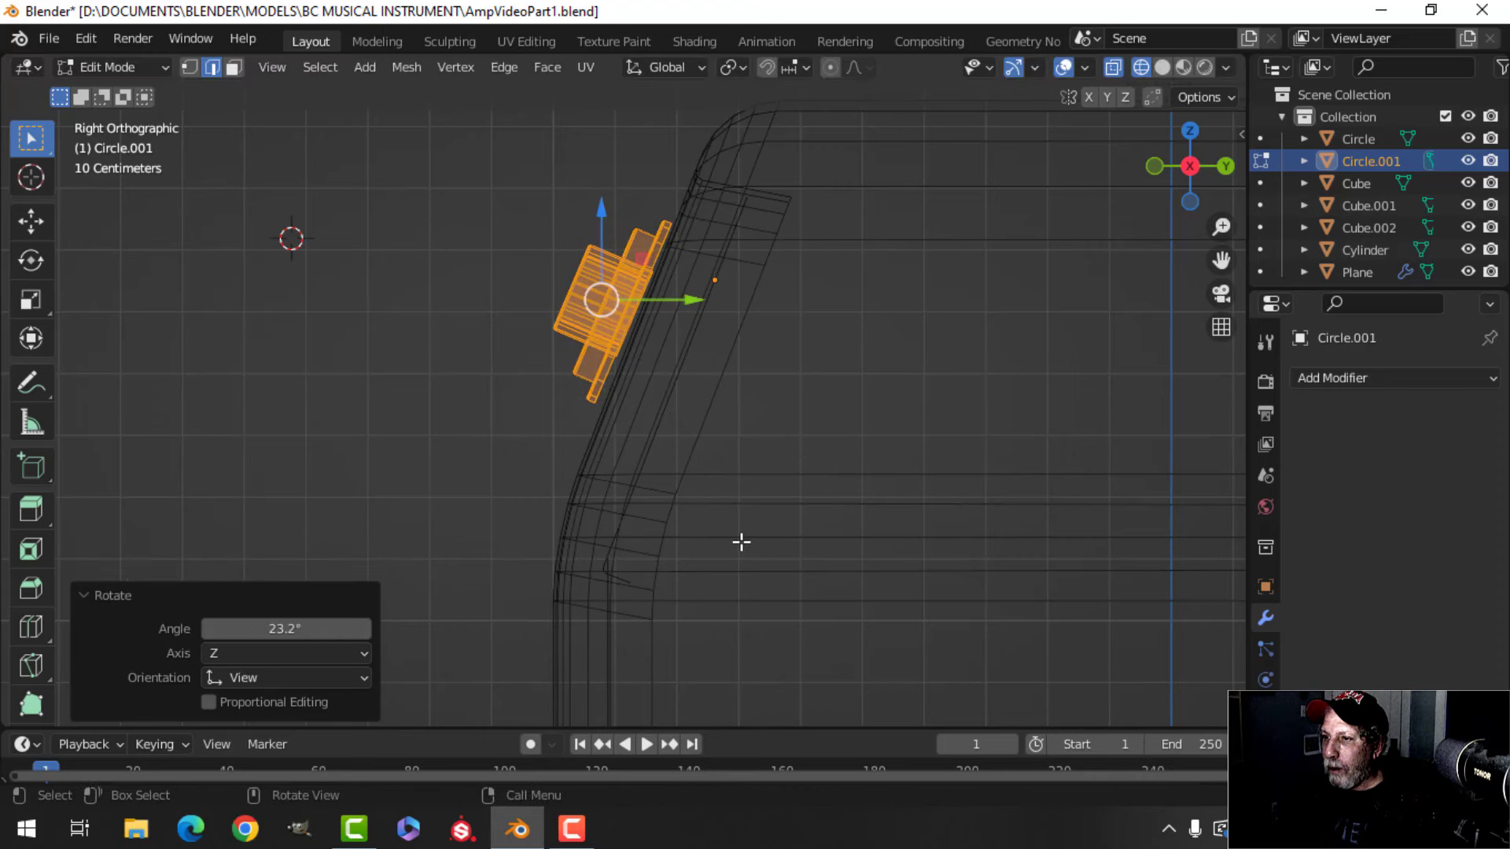
- Move the tilted jack slightly inward and down so it sits closer to the slanted front panel
{"action": "key", "text": "g"}
{"action": "key", "text": "z"}
{"action": "left_click", "coordinate": [826, 549]}
{"action": "left_click", "coordinate": [900, 532]}
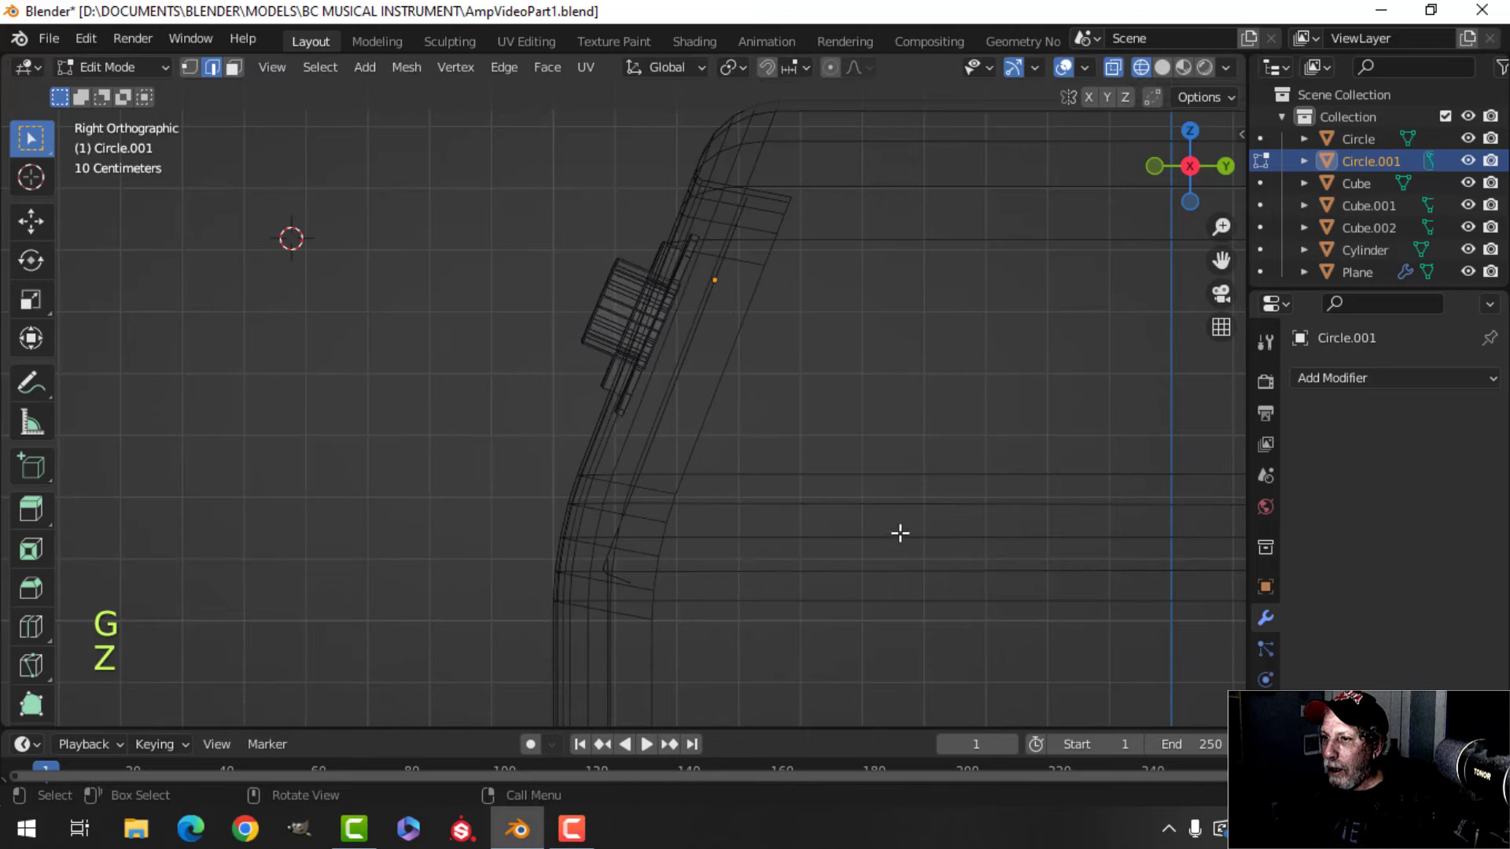
- Push the whole jack about 0.063 m along Y toward the recessed upper panel in solid shading
{"action": "middle_click_drag", "start_coordinate": [709, 464], "coordinate": [777, 504], "text": "shift"}
{"action": "key", "text": "z"}
{"action": "left_click", "coordinate": [851, 505]}
{"action": "mouse_move", "coordinate": [777, 505]}
{"action": "middle_mouse_down"}
{"action": "mouse_move", "coordinate": [836, 522]}
{"action": "mouse_move", "coordinate": [739, 504]}
{"action": "middle_mouse_up"}
{"action": "scroll", "coordinate": [817, 511], "scroll_direction": "up", "scroll_amount": 2}
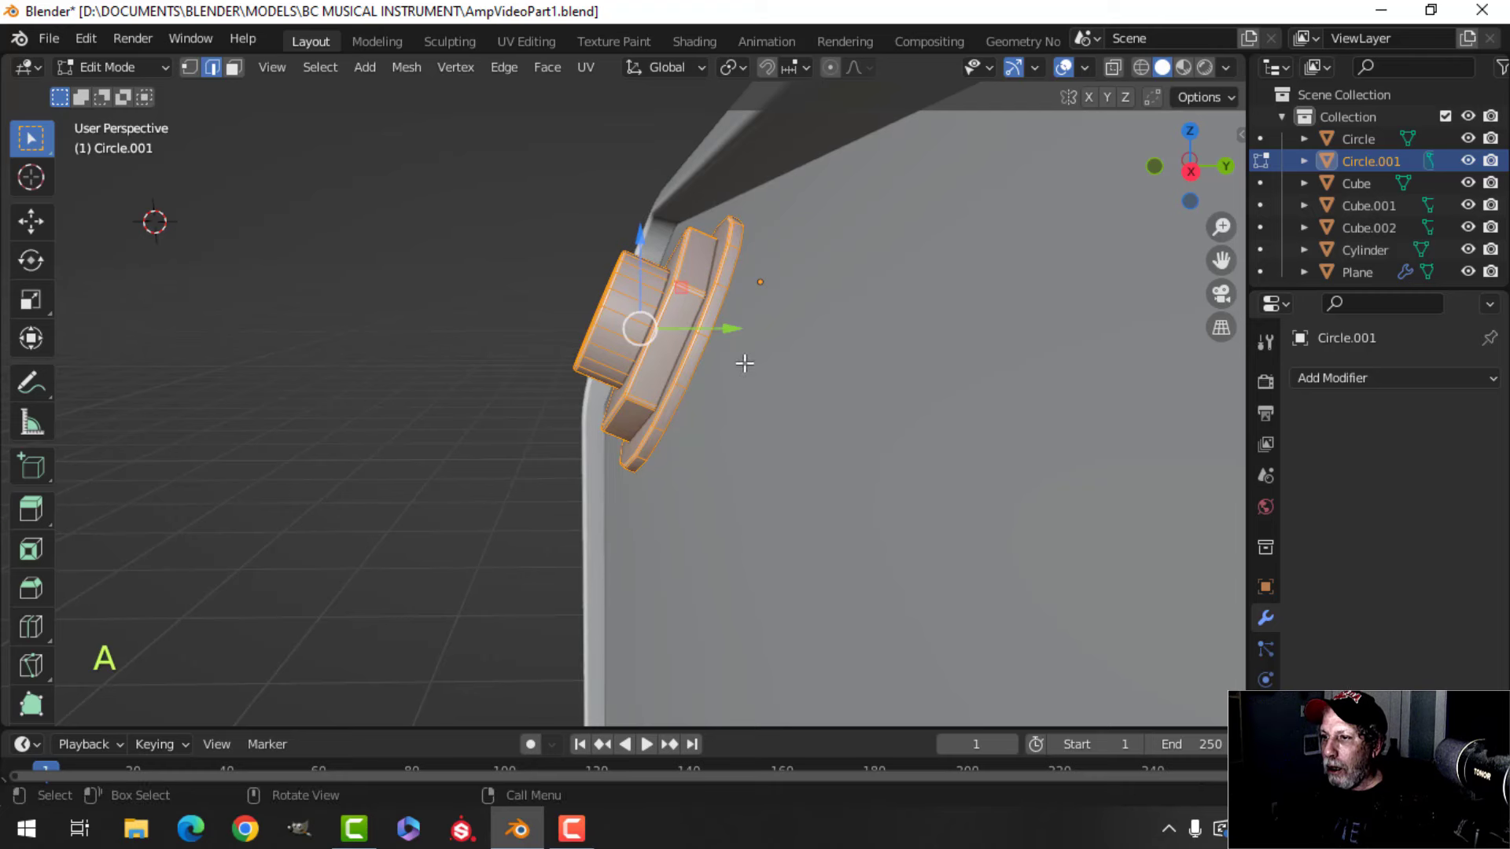
{"action": "left_click_drag", "start_coordinate": [731, 329], "coordinate": [736, 333]}
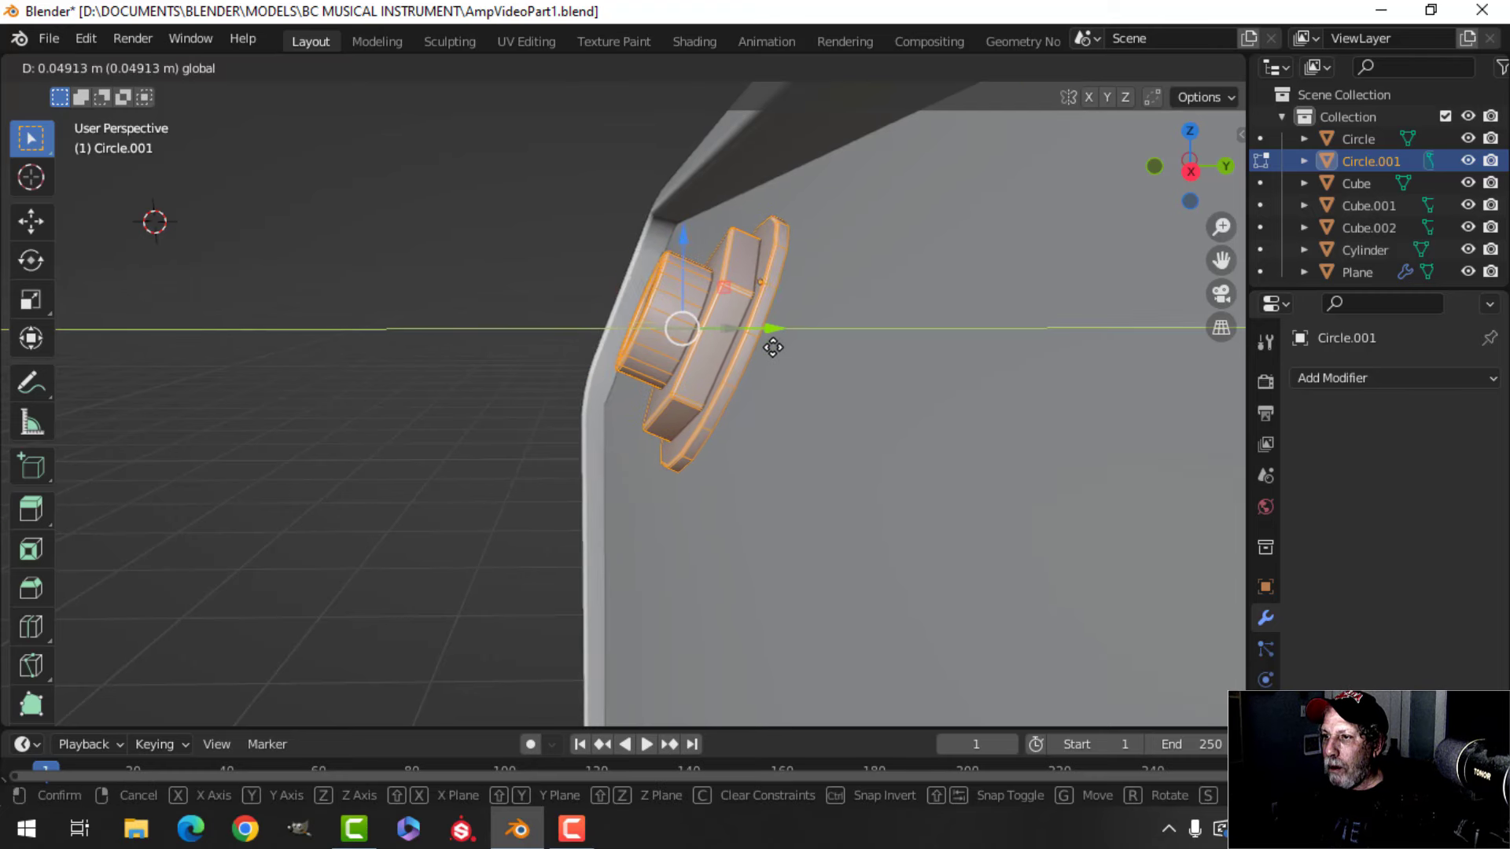
{"action": "left_click_drag", "start_coordinate": [784, 351], "coordinate": [784, 351]}
- Fine-tune the jack's tilt by rotating it about -1.72° in the view
{"action": "middle_click_drag", "start_coordinate": [832, 378], "coordinate": [759, 372], "text": "shift"}
{"action": "key", "text": "r"}
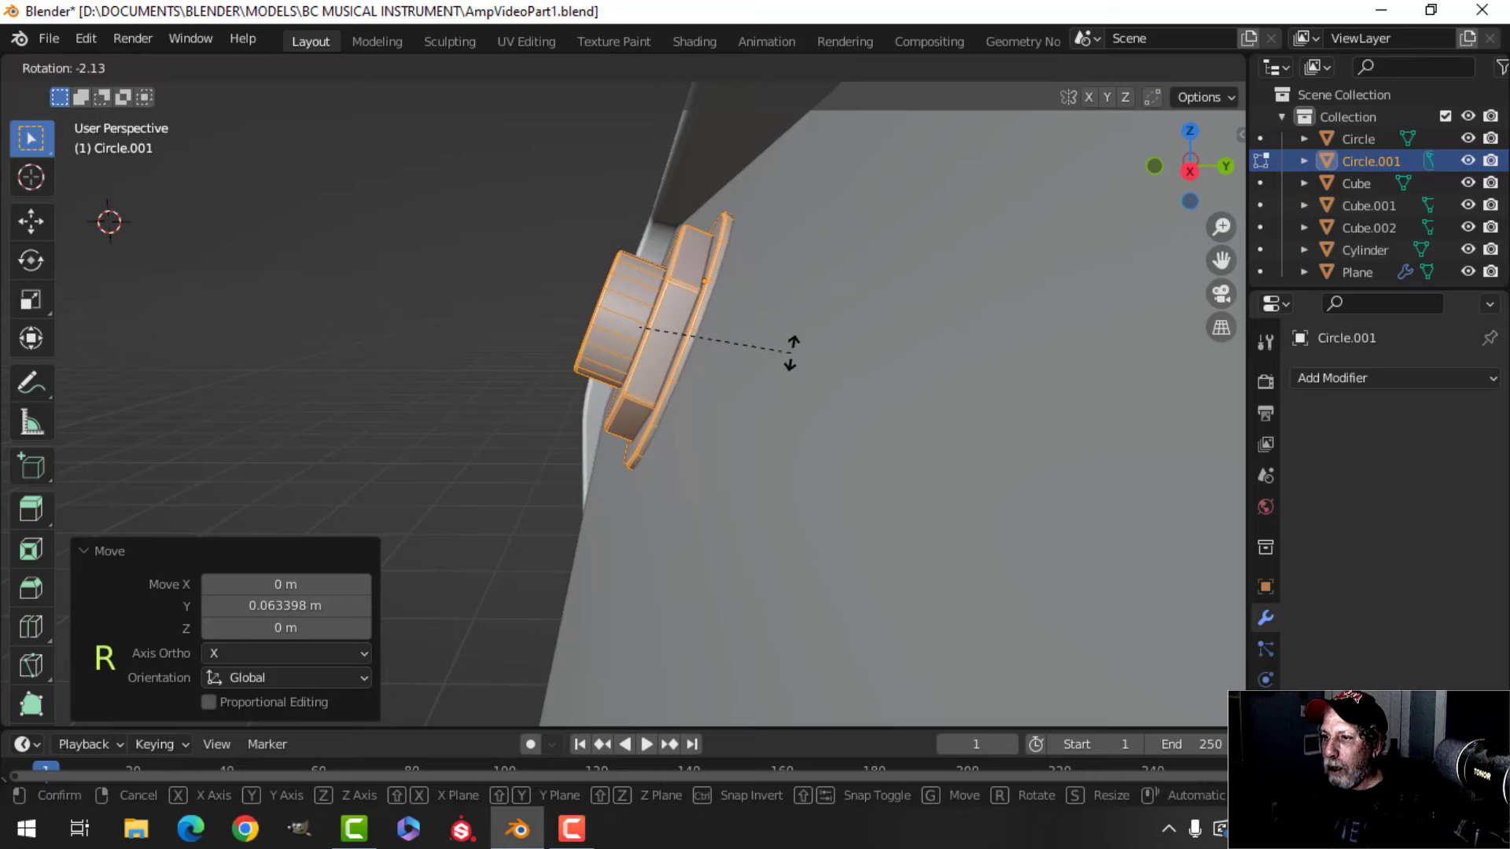
{"action": "left_click", "coordinate": [790, 354]}
- Slide the jack about 1.5 m along negative X to the end of the upper front panel
{"action": "middle_click_drag", "start_coordinate": [791, 354], "coordinate": [864, 418]}
{"action": "scroll", "coordinate": [438, 438], "scroll_direction": "down", "scroll_amount": 3}
{"action": "key", "text": "g"}
{"action": "key", "text": "x"}
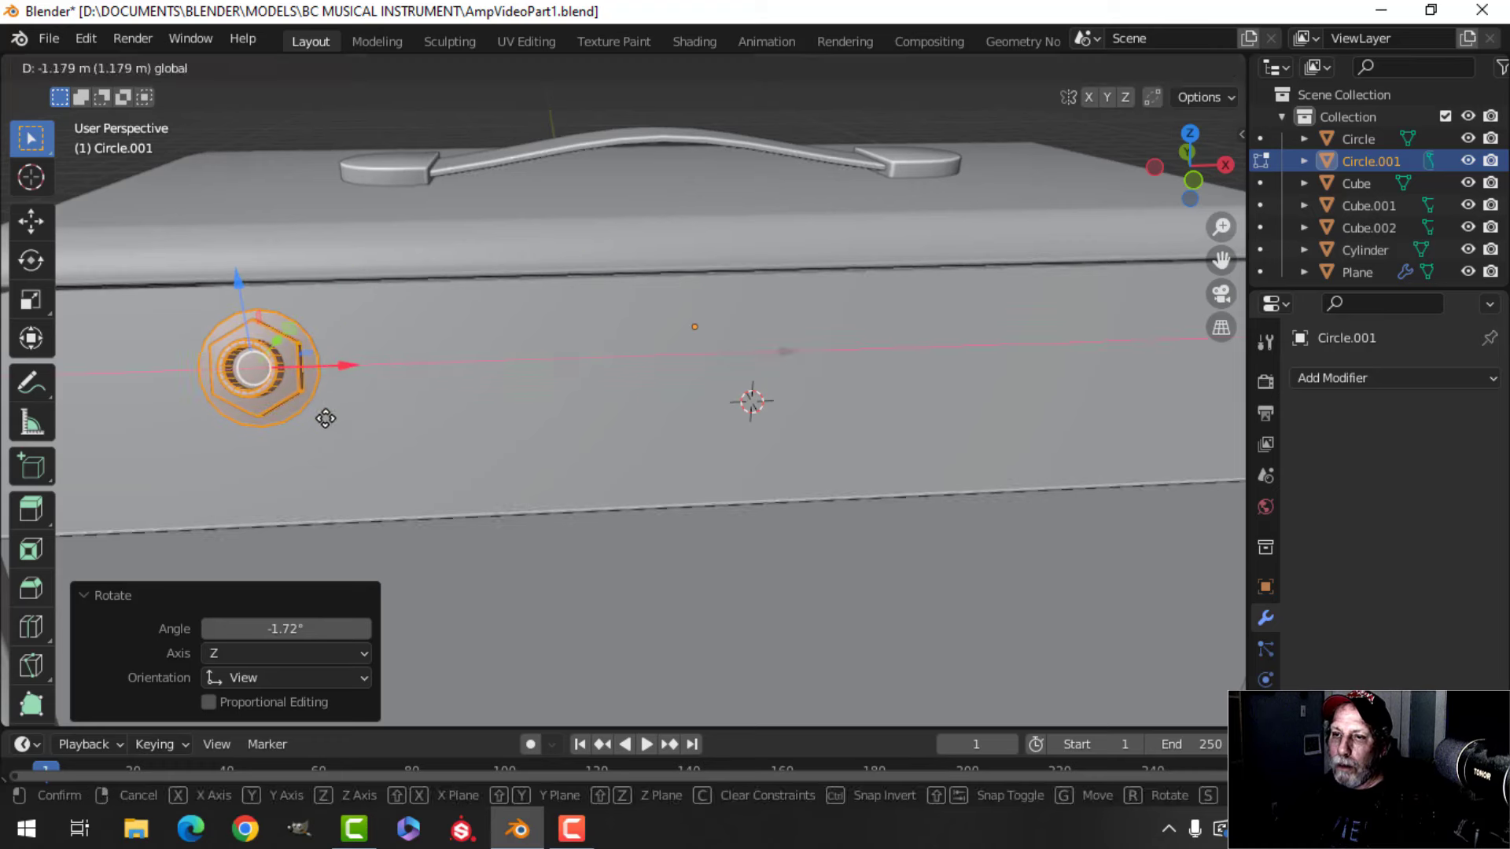
{"action": "left_click", "coordinate": [319, 417]}
{"action": "middle_click_drag", "start_coordinate": [319, 418], "coordinate": [670, 312], "text": "shift"}
{"action": "key", "text": "g"}
{"action": "key", "text": "x"}
{"action": "left_click", "coordinate": [539, 334]}
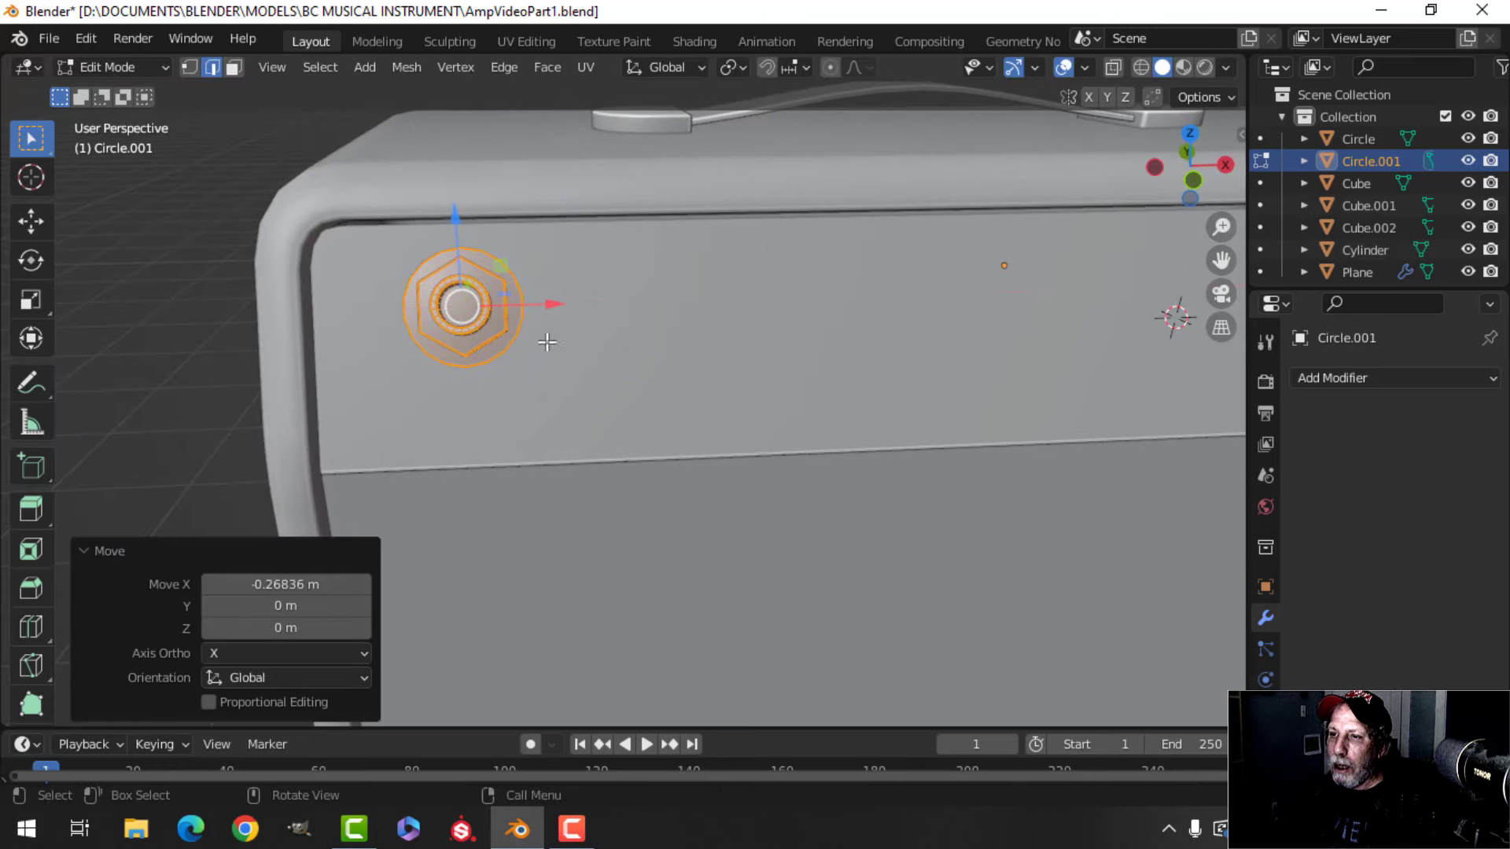
- Scale the jack down to 0.683 of its size
{"action": "middle_click_drag", "start_coordinate": [539, 334], "coordinate": [660, 381], "text": "shift"}
{"action": "key", "text": "s"}
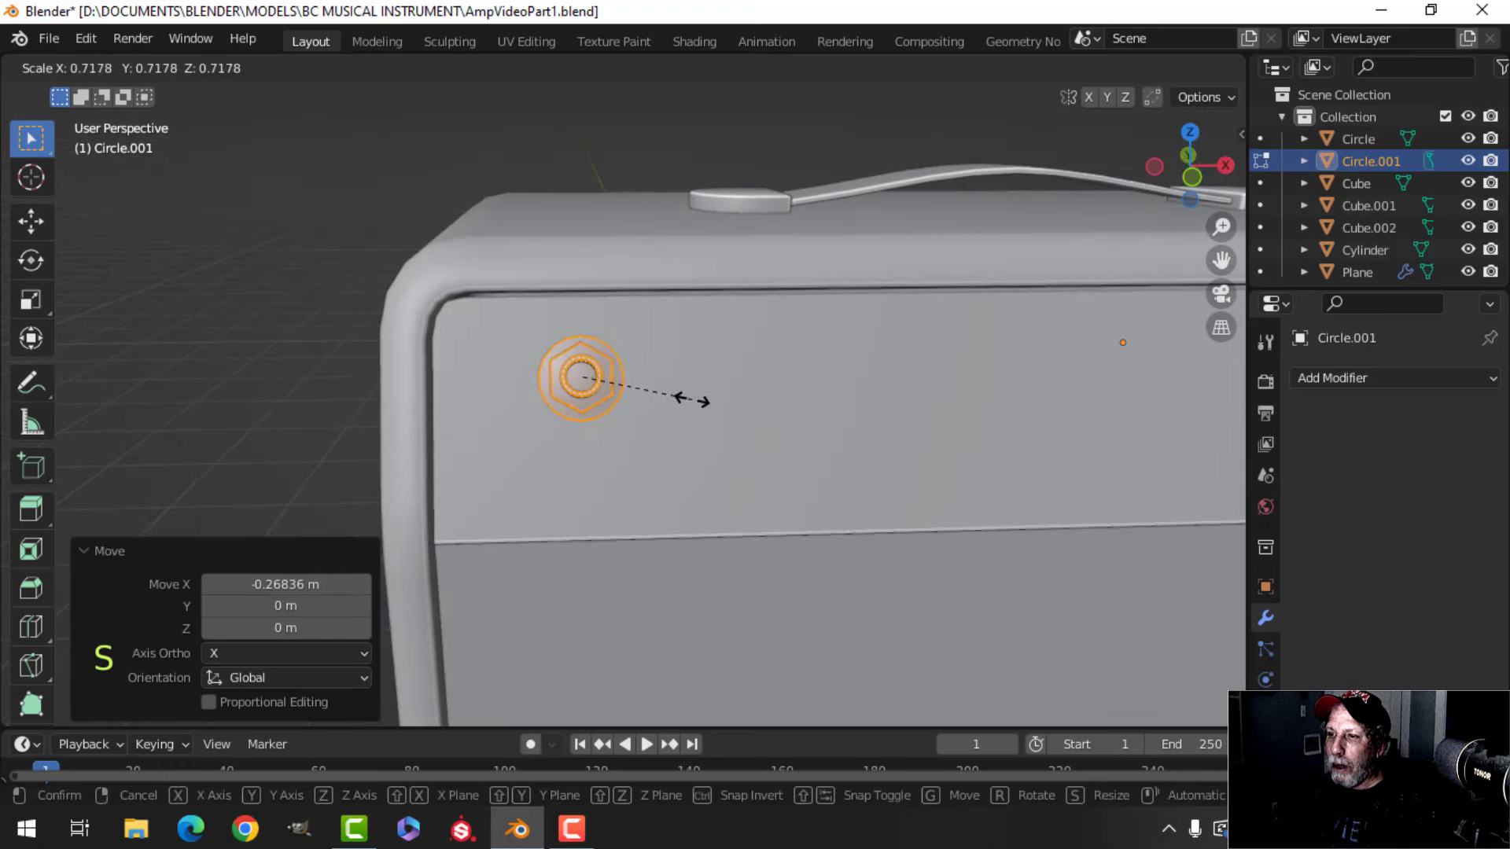
{"action": "left_click", "coordinate": [685, 399]}
- Nudge the jack about 0.011 m down along the panel's slope in left wireframe view
{"action": "mouse_move", "coordinate": [686, 405]}
{"action": "middle_mouse_down"}
{"action": "mouse_move", "coordinate": [849, 441]}
{"action": "mouse_move", "coordinate": [813, 400]}
{"action": "mouse_move", "coordinate": [731, 602]}
{"action": "middle_mouse_up"}
{"action": "scroll", "coordinate": [826, 441], "scroll_direction": "up", "scroll_amount": 3}
{"action": "key", "text": "ctrl+KP_3"}
{"action": "key", "text": "z"}
{"action": "left_click", "coordinate": [791, 377]}
{"action": "scroll", "coordinate": [773, 512], "scroll_direction": "up", "scroll_amount": 2}
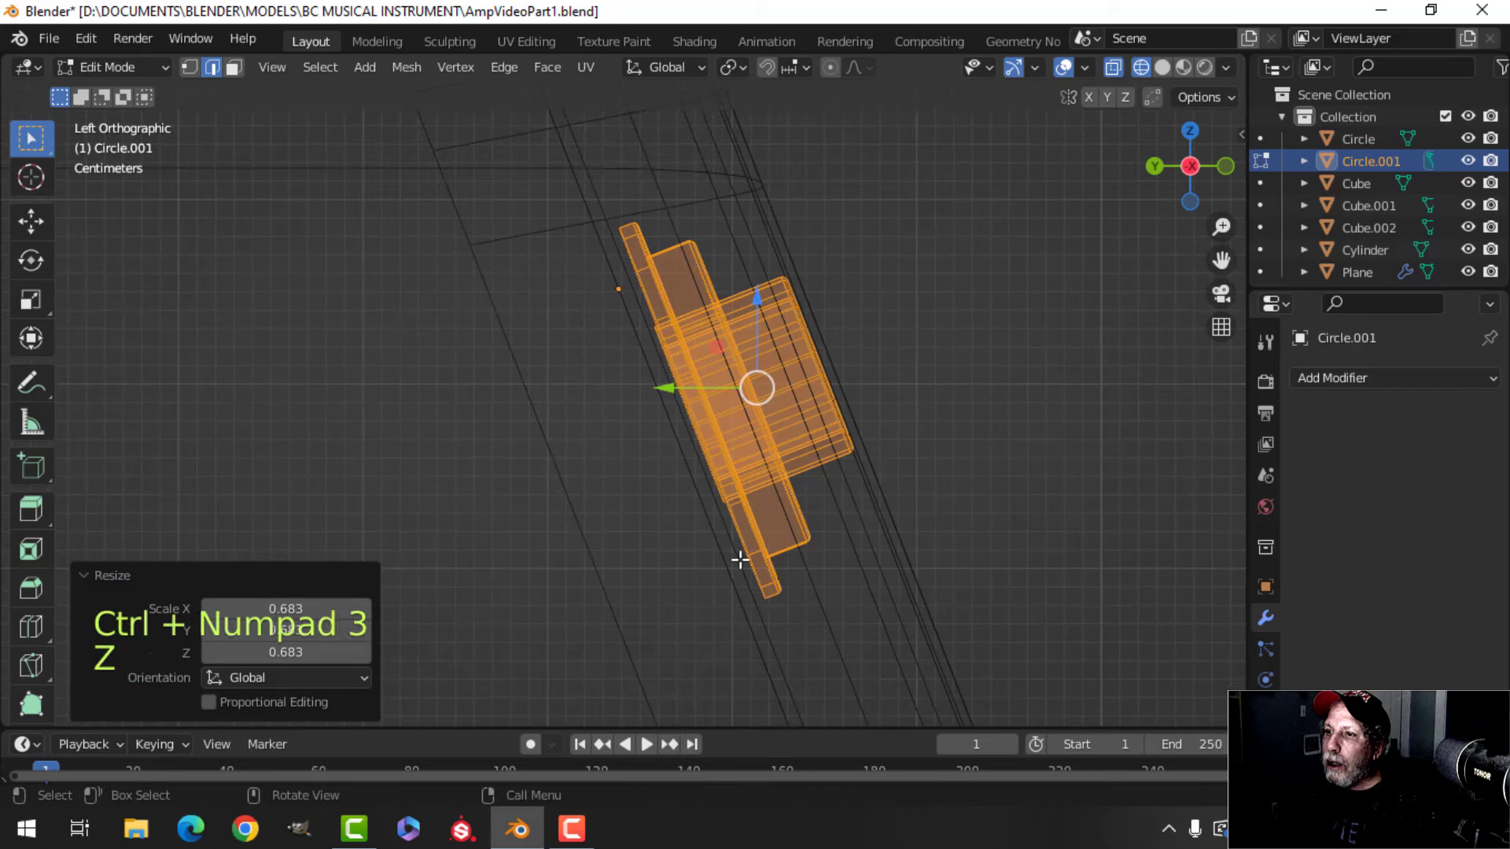
{"action": "key", "text": "g"}
{"action": "left_click", "coordinate": [819, 539]}
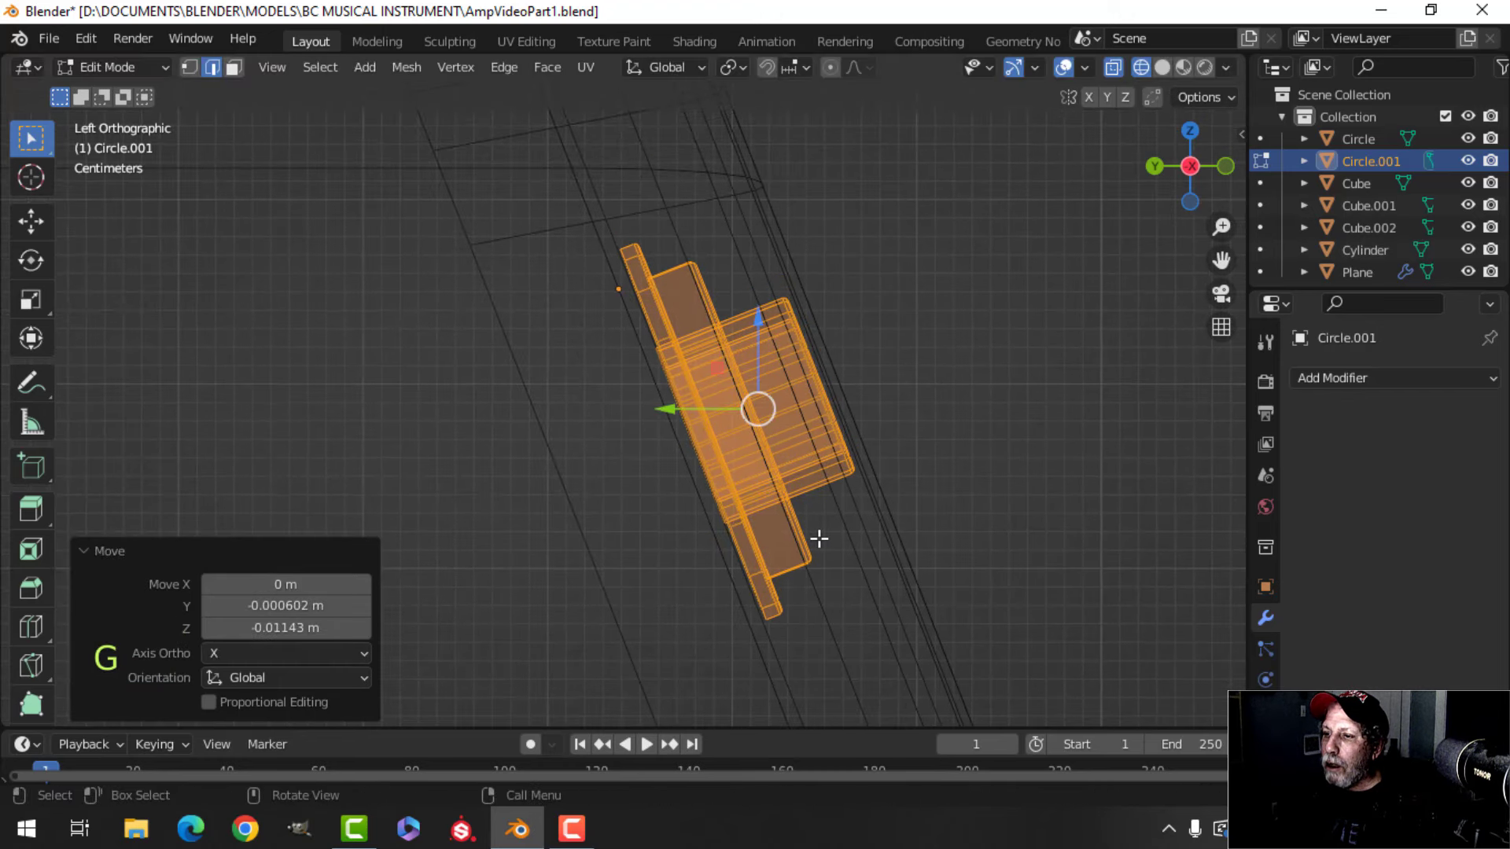
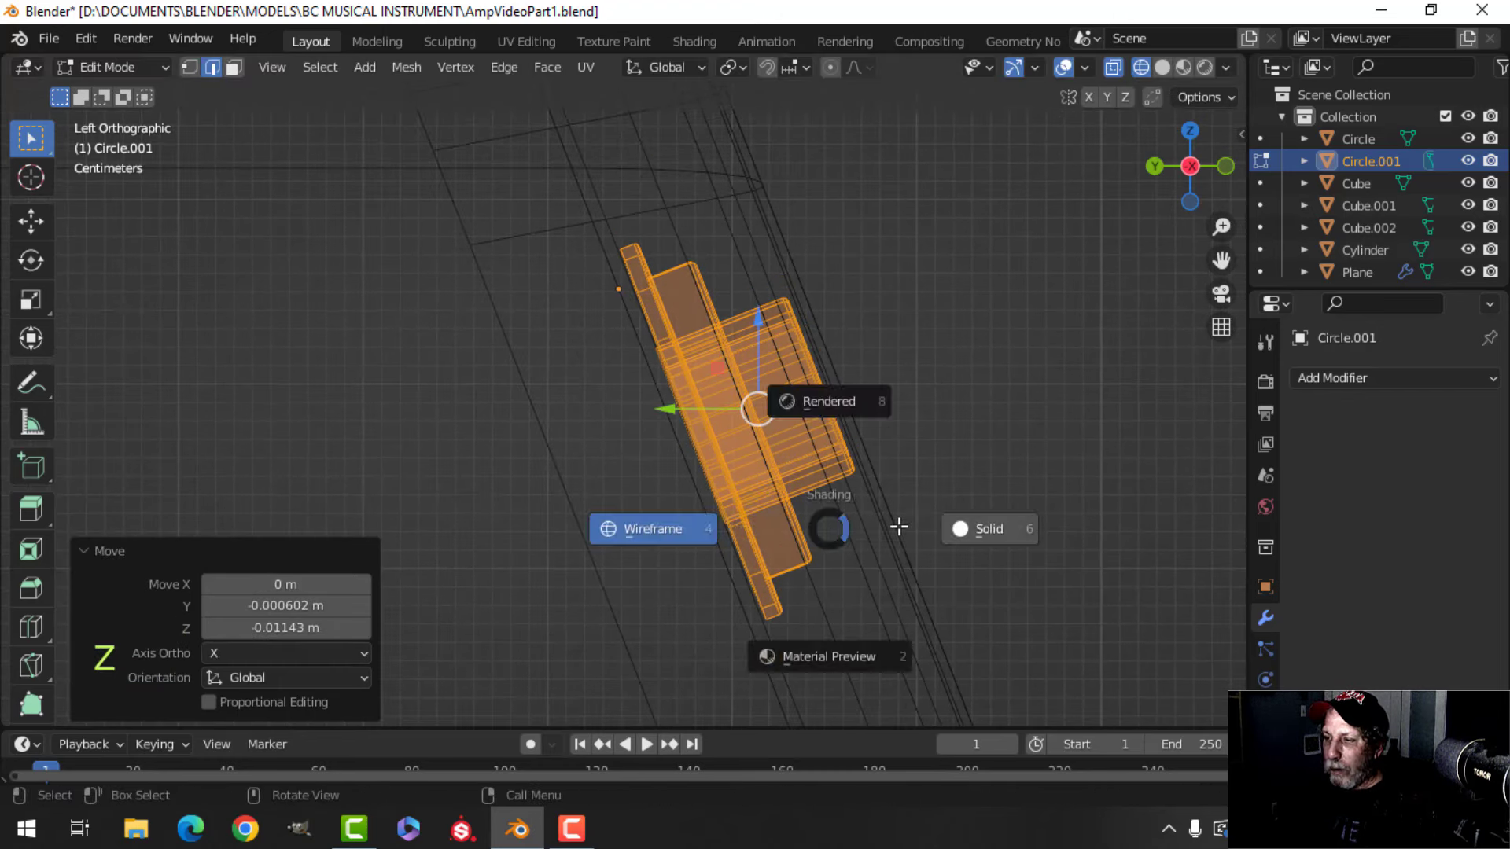
- Switch the jack's transform orientation to Normal and slide it along its own axis toward the panel in solid shading
{"action": "left_click", "coordinate": [960, 519]}
{"action": "mouse_move", "coordinate": [960, 519]}
{"action": "middle_mouse_down"}
{"action": "mouse_move", "coordinate": [747, 538]}
{"action": "mouse_move", "coordinate": [718, 572]}
{"action": "middle_mouse_up"}
{"action": "key", "text": "Tab"}
{"action": "key", "text": "Tab"}
{"action": "key", "text": "a"}
{"action": "middle_click_drag", "start_coordinate": [651, 532], "coordinate": [677, 526]}
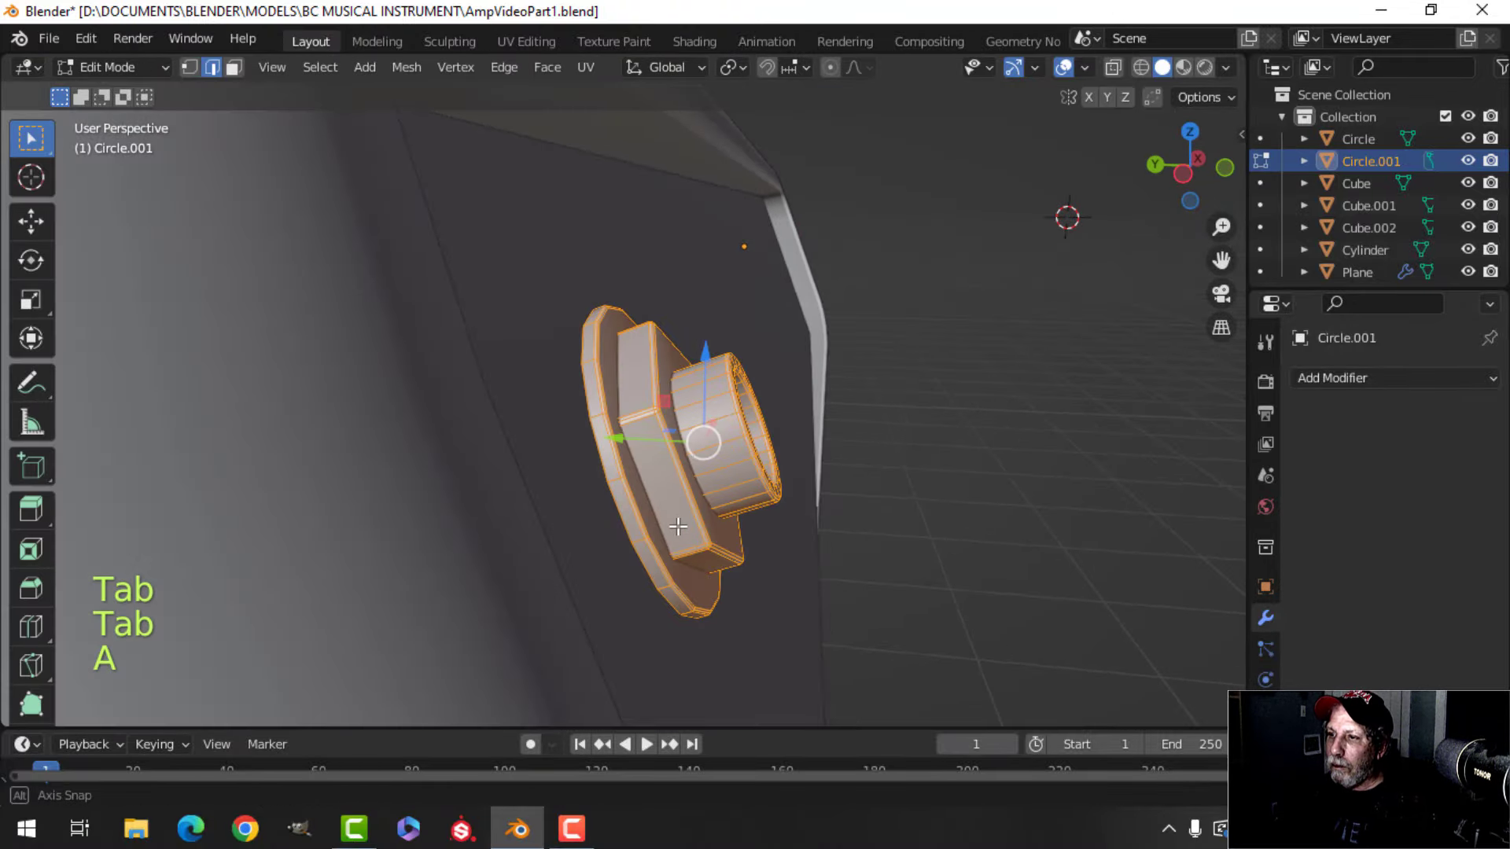
{"action": "left_click", "coordinate": [673, 67]}
{"action": "left_click", "coordinate": [650, 181]}
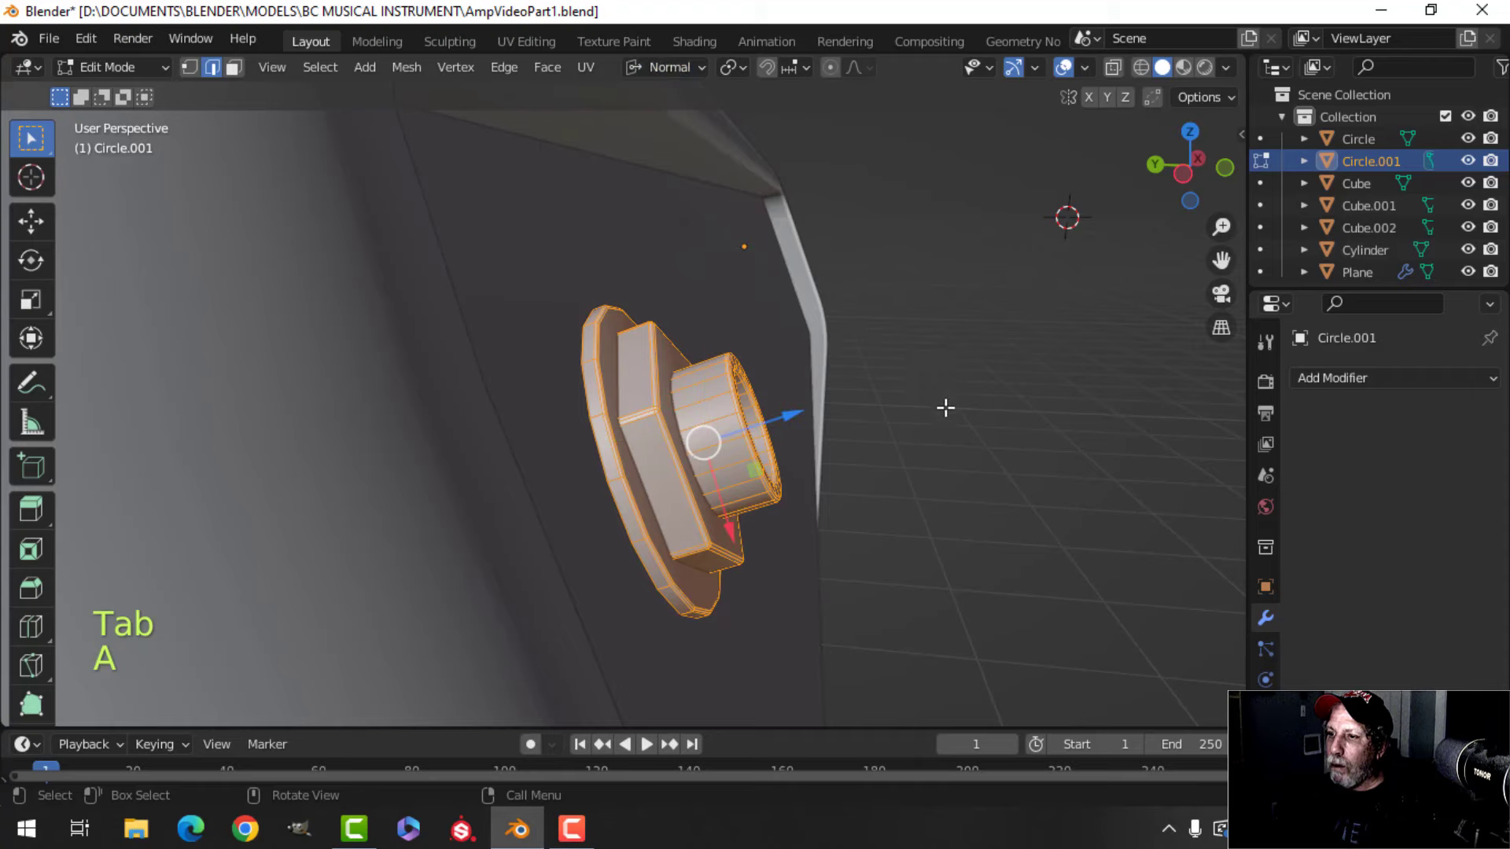
{"action": "middle_click_drag", "start_coordinate": [944, 404], "coordinate": [819, 347], "text": "shift"}
{"action": "left_click_drag", "start_coordinate": [818, 346], "coordinate": [797, 352]}
{"action": "scroll", "coordinate": [825, 352], "scroll_direction": "down", "scroll_amount": 4}
{"action": "key", "text": "Tab"}
{"action": "key", "text": "alt+a"}
- Examine how the jack sits on the upper front panel from several angles
{"action": "middle_click_drag", "start_coordinate": [832, 354], "coordinate": [677, 379]}
{"action": "scroll", "coordinate": [678, 379], "scroll_direction": "down", "scroll_amount": 4}
{"action": "middle_click_drag", "start_coordinate": [770, 403], "coordinate": [705, 330], "text": "shift"}
{"action": "middle_click_drag", "start_coordinate": [705, 330], "coordinate": [664, 295]}
{"action": "scroll", "coordinate": [714, 310], "scroll_direction": "up", "scroll_amount": 2}
{"action": "scroll", "coordinate": [715, 309], "scroll_direction": "down", "scroll_amount": 3}
{"action": "middle_click_drag", "start_coordinate": [664, 296], "coordinate": [772, 314]}
{"action": "scroll", "coordinate": [635, 315], "scroll_direction": "up", "scroll_amount": 3}
{"action": "middle_click_drag", "start_coordinate": [692, 322], "coordinate": [751, 344]}
{"action": "scroll", "coordinate": [700, 350], "scroll_direction": "up", "scroll_amount": 3}
{"action": "middle_click_drag", "start_coordinate": [652, 356], "coordinate": [771, 372], "text": "shift"}
- Set the transform orientation back to Global and raise the whole jack about 0.057 m along Z
{"action": "left_click", "coordinate": [720, 263]}
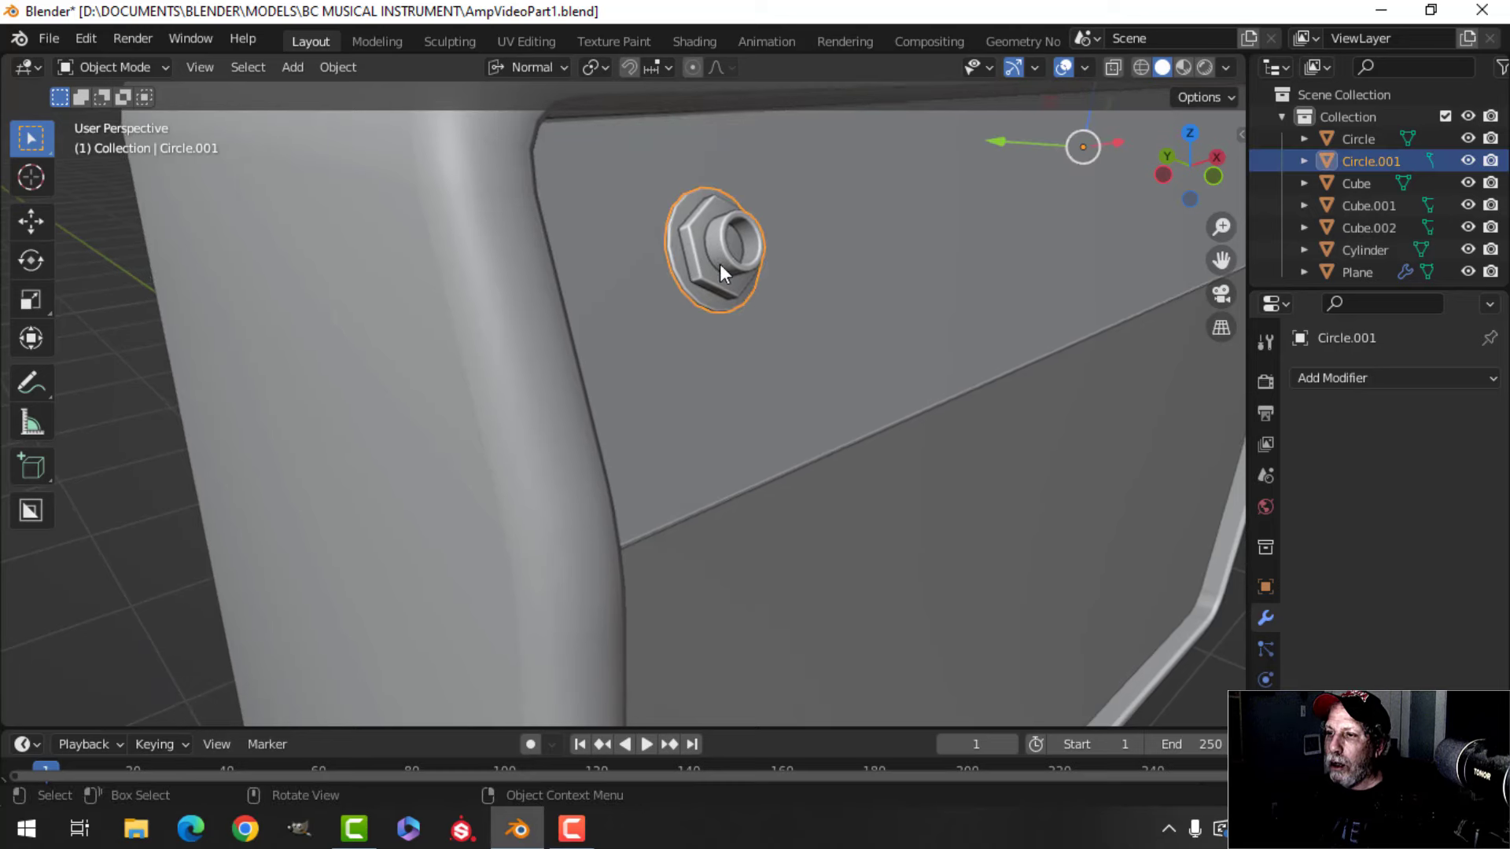
{"action": "key", "text": "Tab"}
{"action": "key", "text": "a"}
{"action": "middle_click_drag", "start_coordinate": [768, 309], "coordinate": [674, 275], "text": "shift"}
{"action": "left_click", "coordinate": [695, 68]}
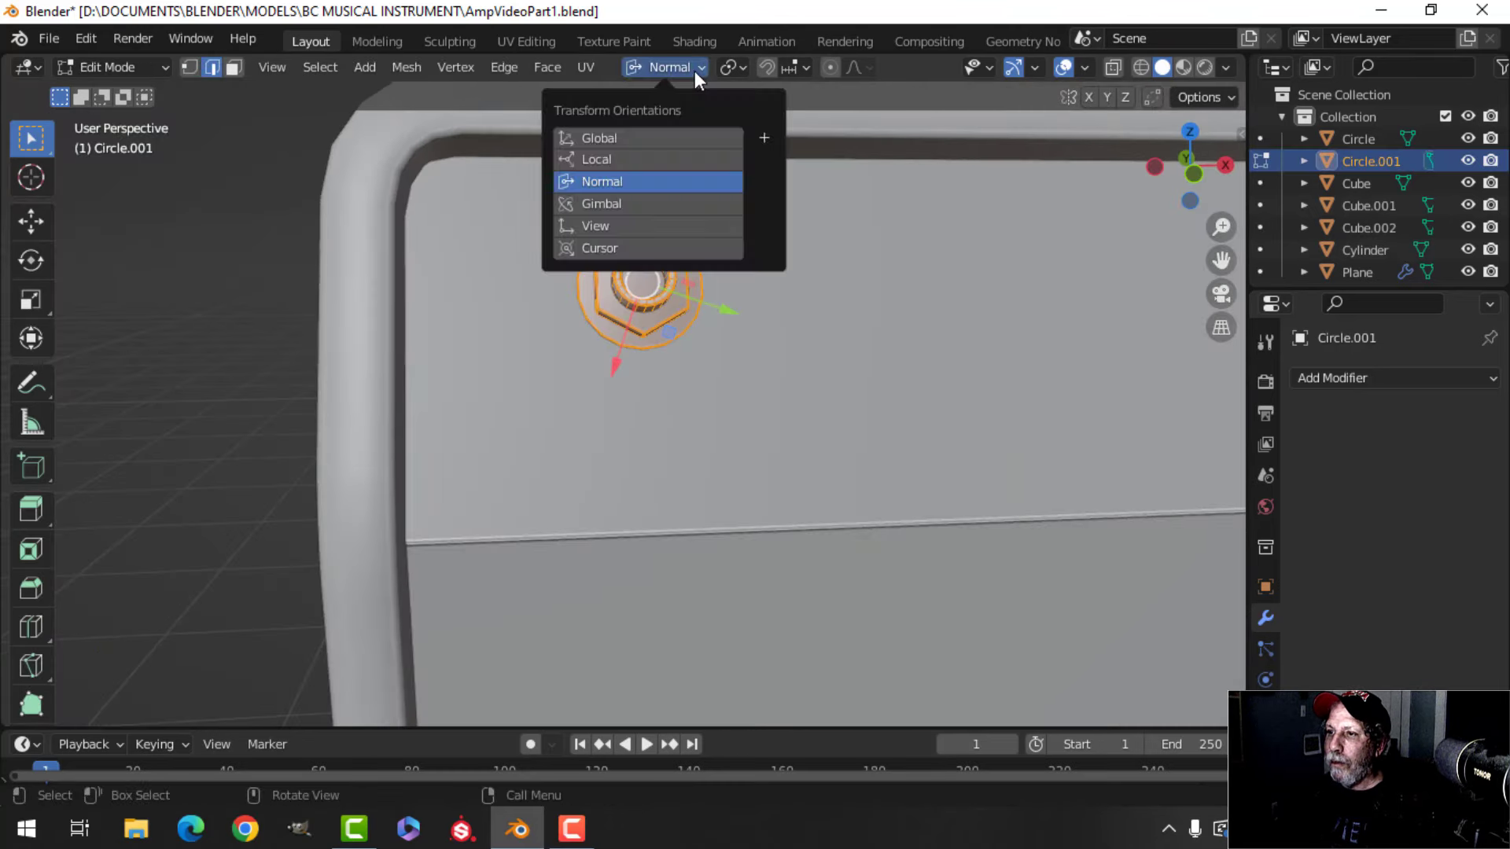
{"action": "left_click", "coordinate": [653, 136]}
{"action": "middle_click_drag", "start_coordinate": [612, 352], "coordinate": [802, 363]}
{"action": "left_click_drag", "start_coordinate": [728, 201], "coordinate": [720, 163]}
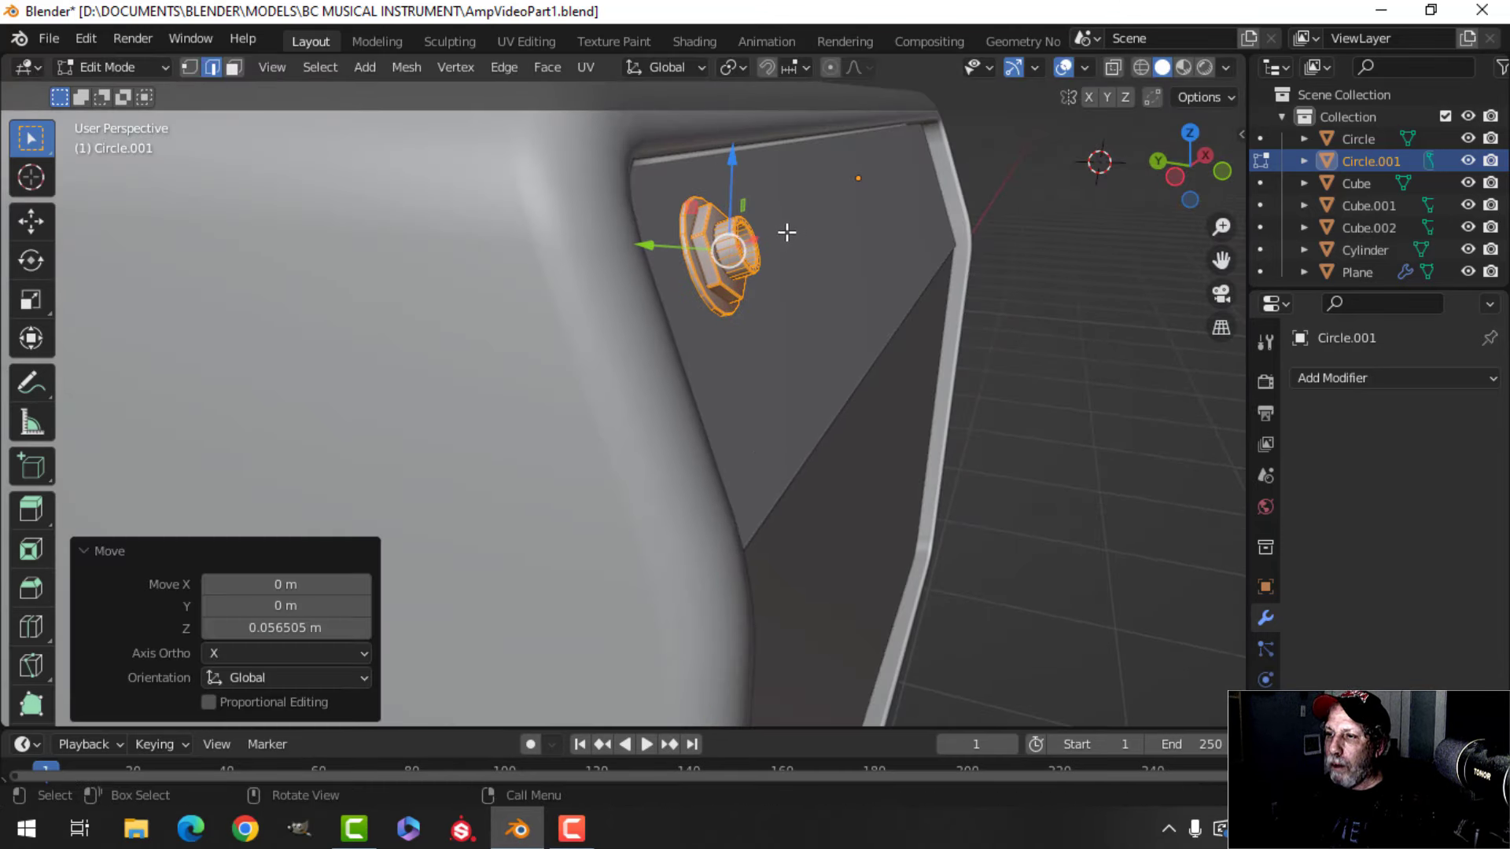
- Move the jack about 0.008 m in Y and -0.005 m in Z against the panel in left wireframe view
{"action": "key", "text": "KP_1"}
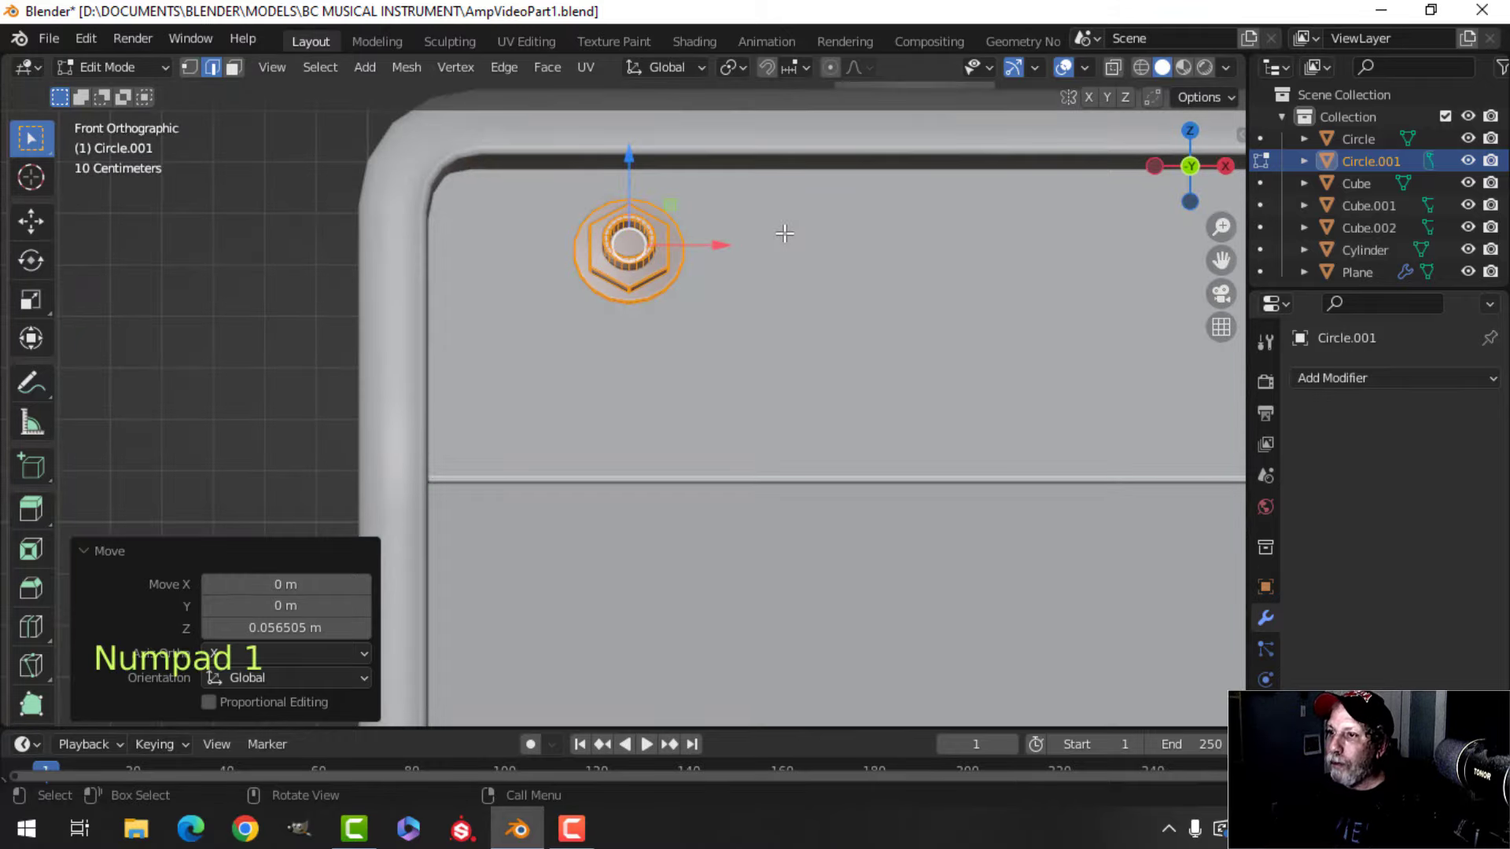
{"action": "key", "text": "ctrl+KP_3"}
{"action": "scroll", "coordinate": [823, 232], "scroll_direction": "up", "scroll_amount": 3}
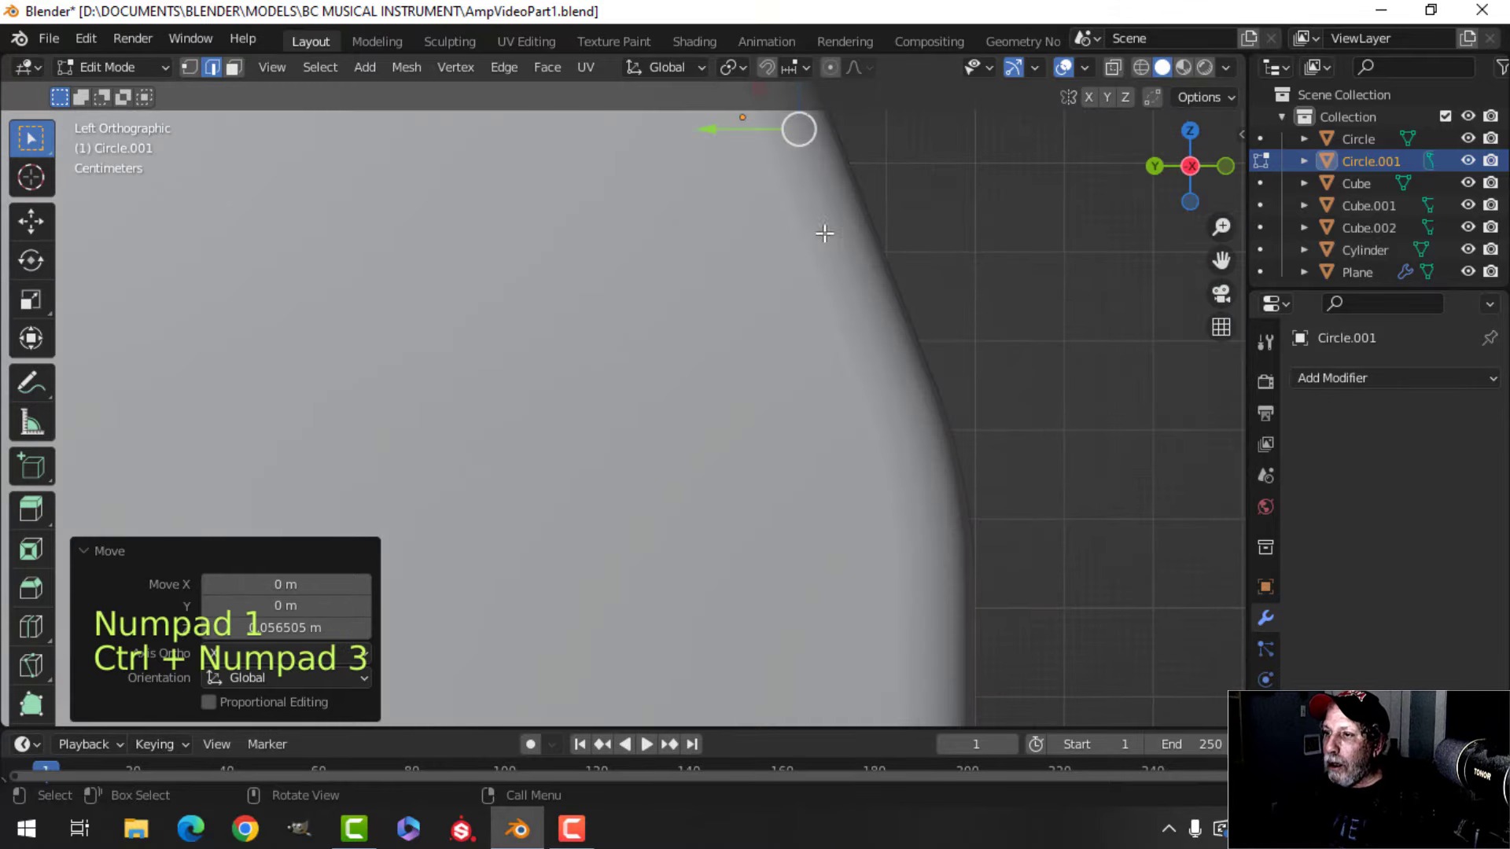
{"action": "key", "text": "z"}
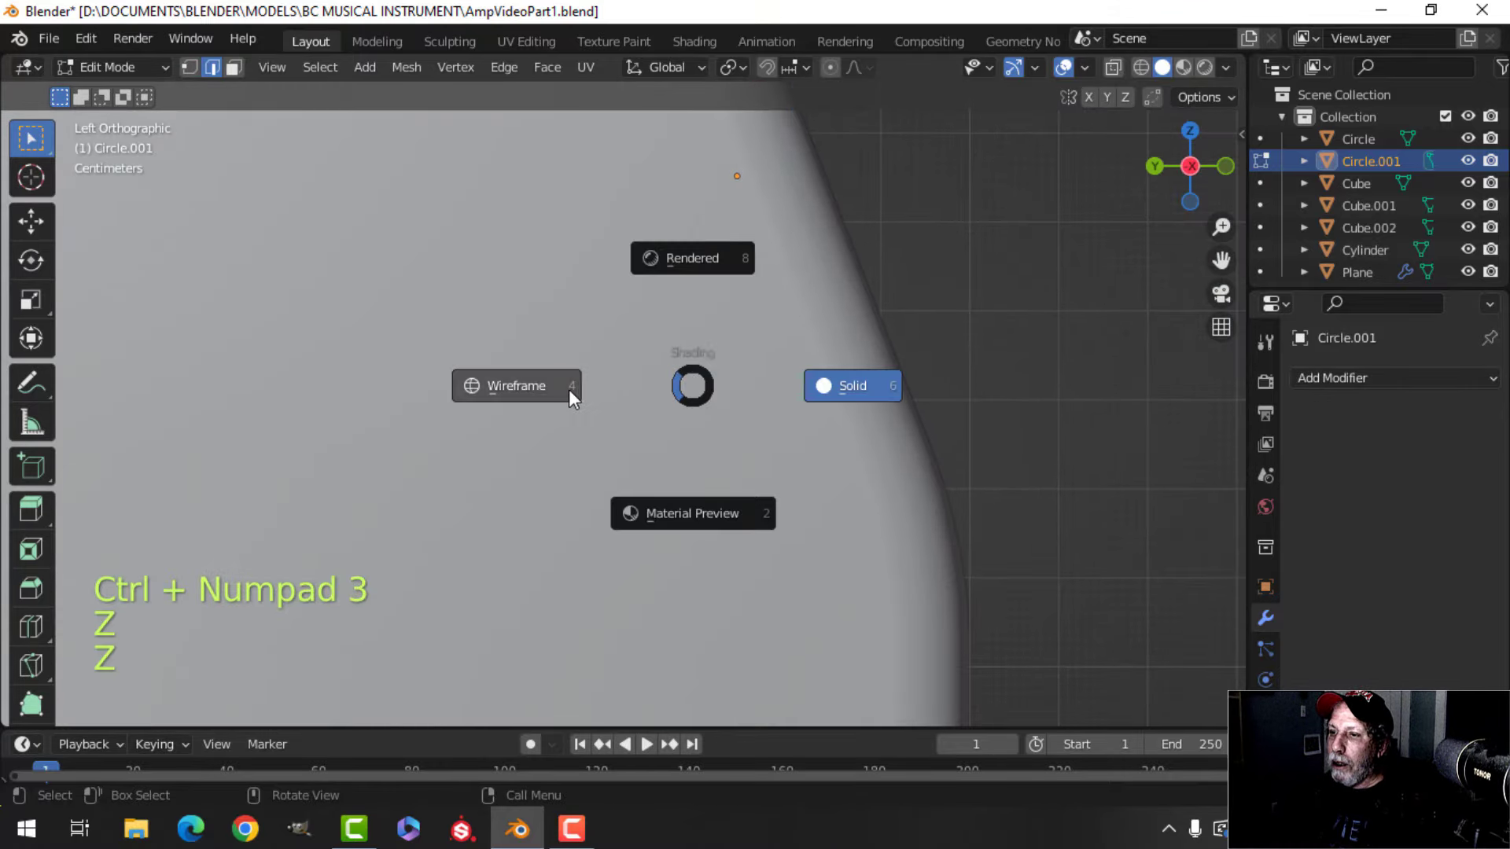
{"action": "left_click", "coordinate": [569, 392]}
{"action": "scroll", "coordinate": [802, 431], "scroll_direction": "up", "scroll_amount": 5}
{"action": "middle_click_drag", "start_coordinate": [672, 415], "coordinate": [779, 476], "text": "shift"}
{"action": "key", "text": "g"}
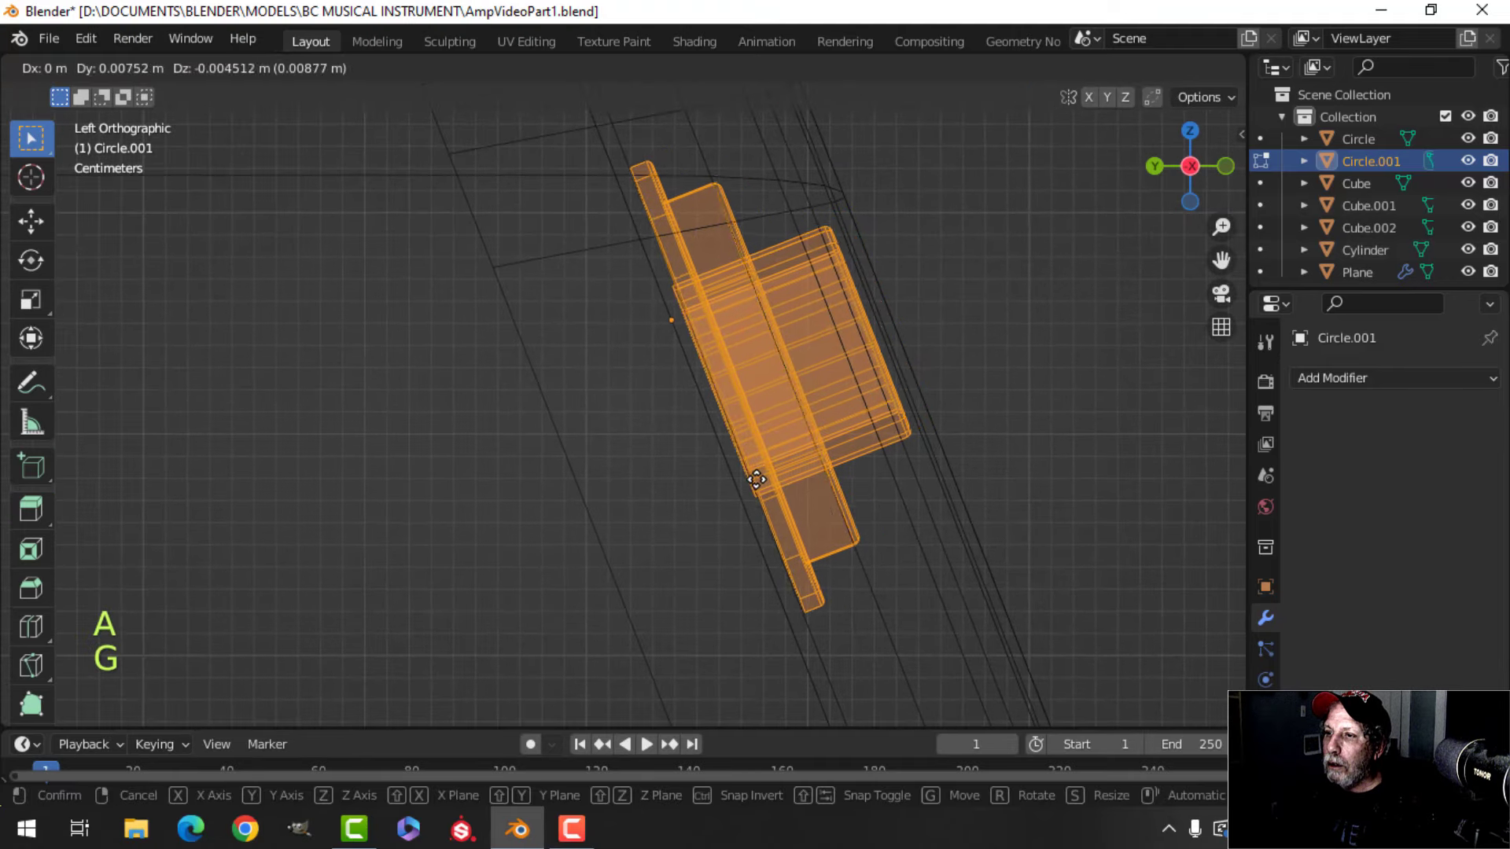
{"action": "left_click", "coordinate": [756, 479]}
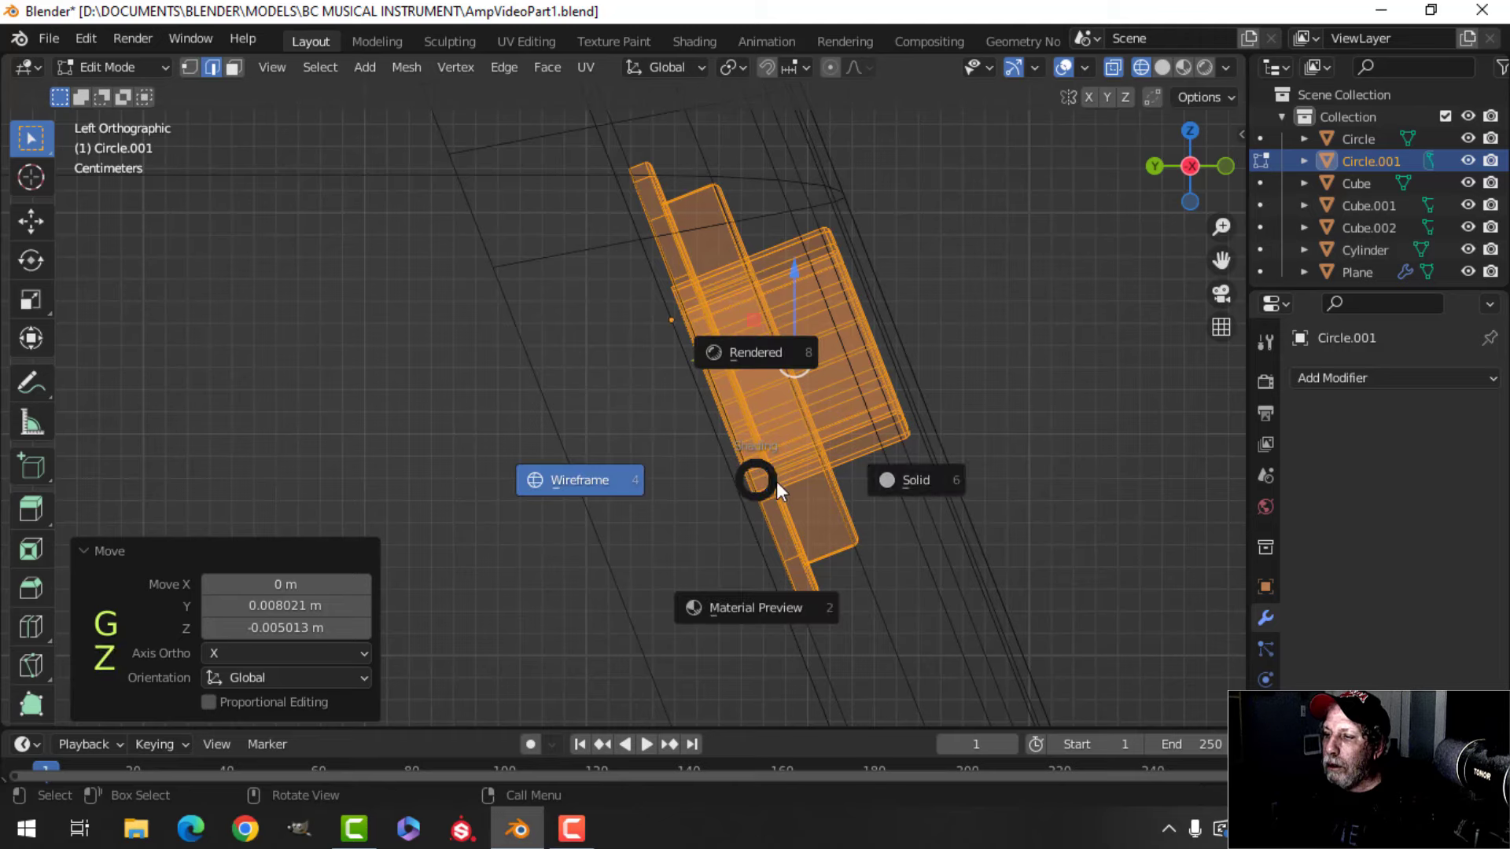
{"action": "left_click", "coordinate": [899, 476]}
- Push the jack about 0.011 m along Y so its washer seats into the panel
{"action": "mouse_move", "coordinate": [899, 462]}
{"action": "middle_mouse_down"}
{"action": "mouse_move", "coordinate": [739, 522]}
{"action": "mouse_move", "coordinate": [798, 534]}
{"action": "mouse_move", "coordinate": [782, 515]}
{"action": "middle_mouse_up"}
{"action": "scroll", "coordinate": [738, 522], "scroll_direction": "down", "scroll_amount": 2}
{"action": "key", "text": "g"}
{"action": "key", "text": "y"}
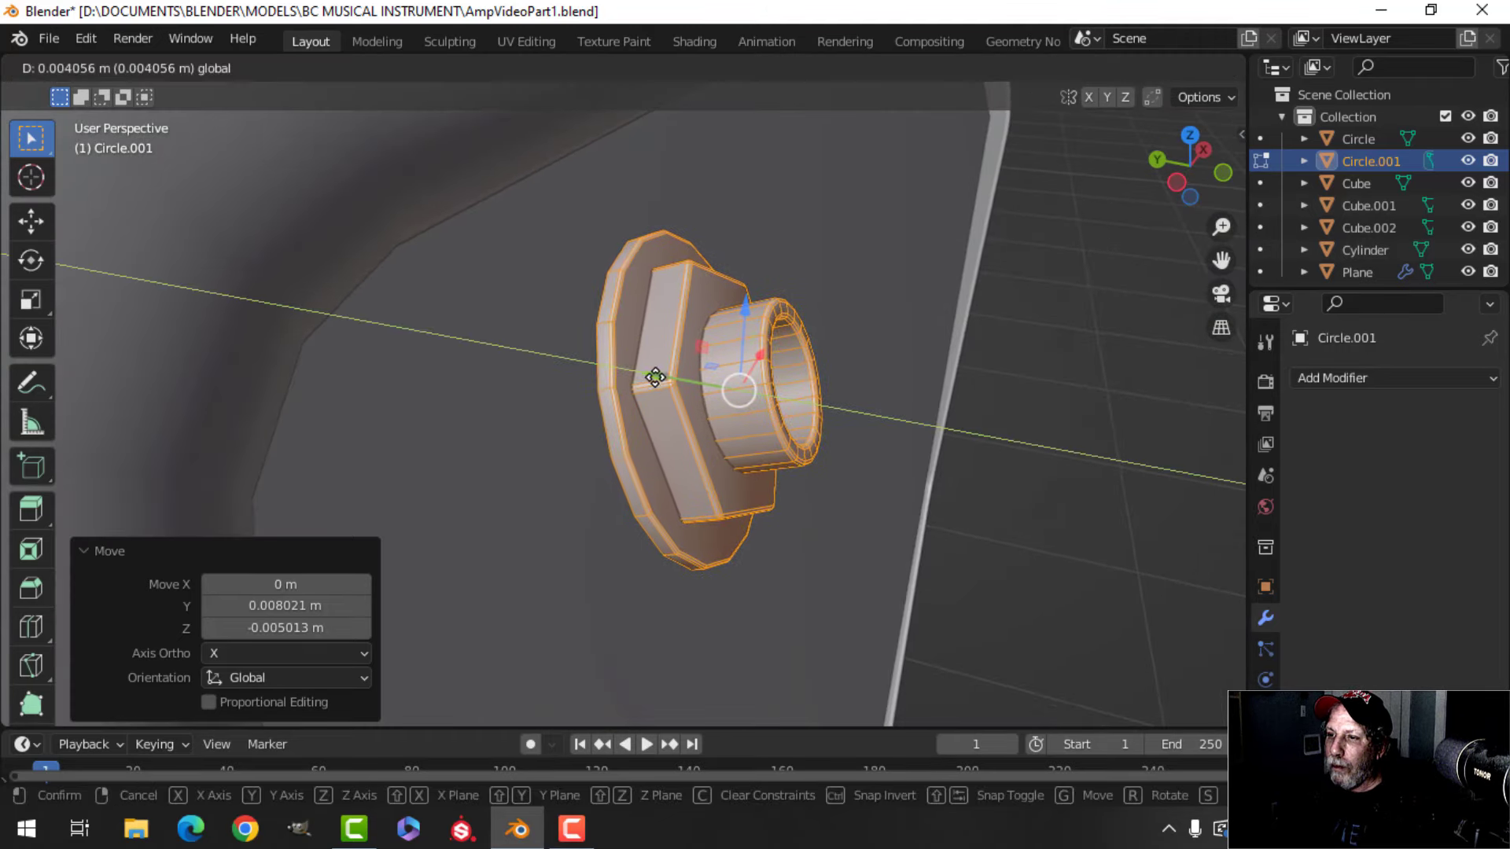
{"action": "left_click", "coordinate": [642, 389]}
{"action": "scroll", "coordinate": [786, 428], "scroll_direction": "down", "scroll_amount": 4}
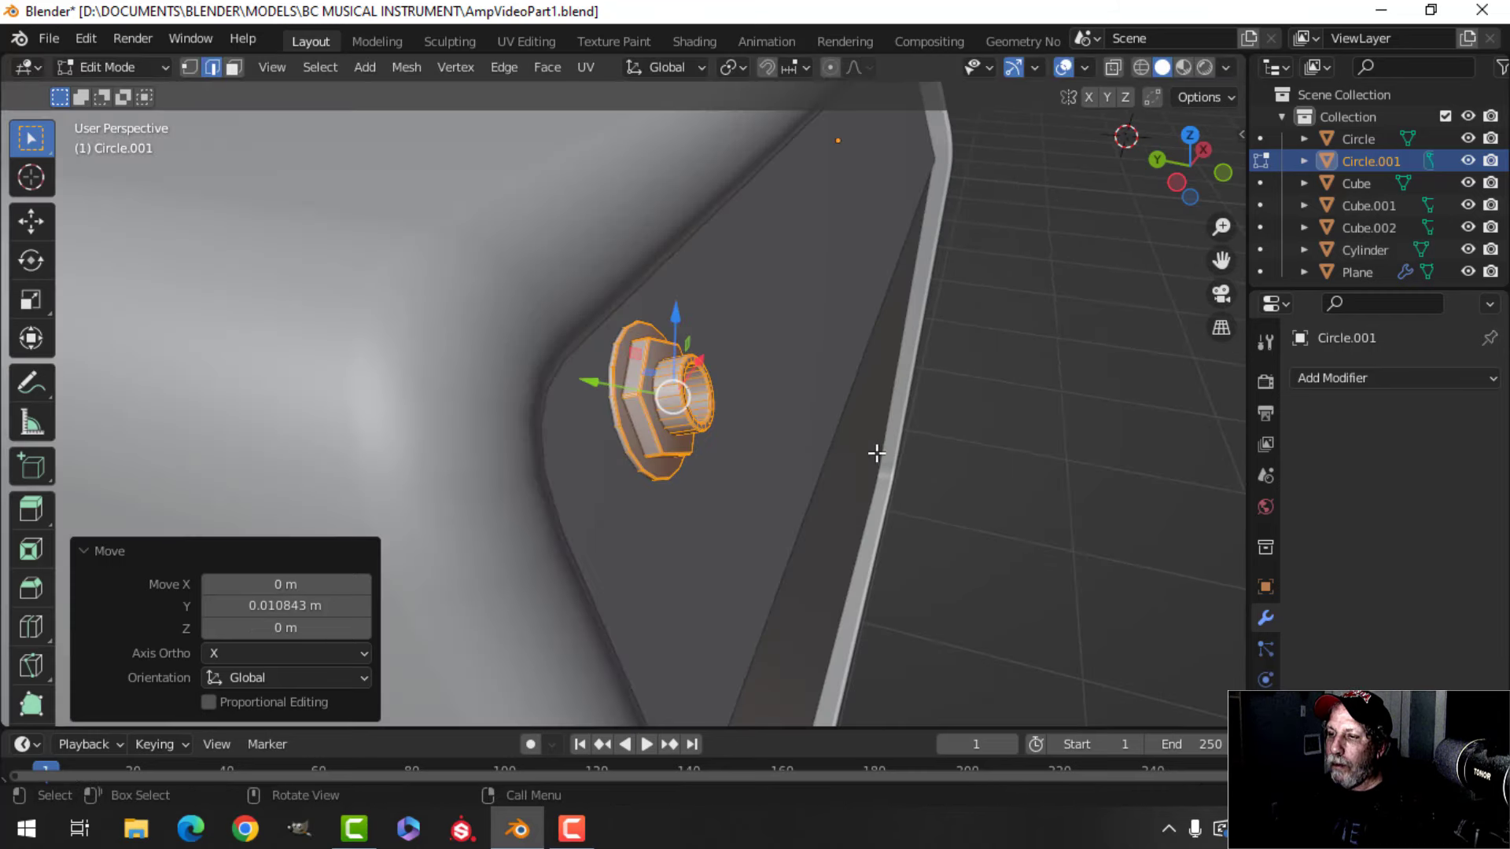
- Duplicate the jack in place and lower the copy about 0.29 m along Z
{"action": "middle_click_drag", "start_coordinate": [876, 451], "coordinate": [711, 475]}
{"action": "middle_click_drag", "start_coordinate": [733, 529], "coordinate": [720, 308], "text": "shift"}
{"action": "scroll", "coordinate": [708, 409], "scroll_direction": "down", "scroll_amount": 3}
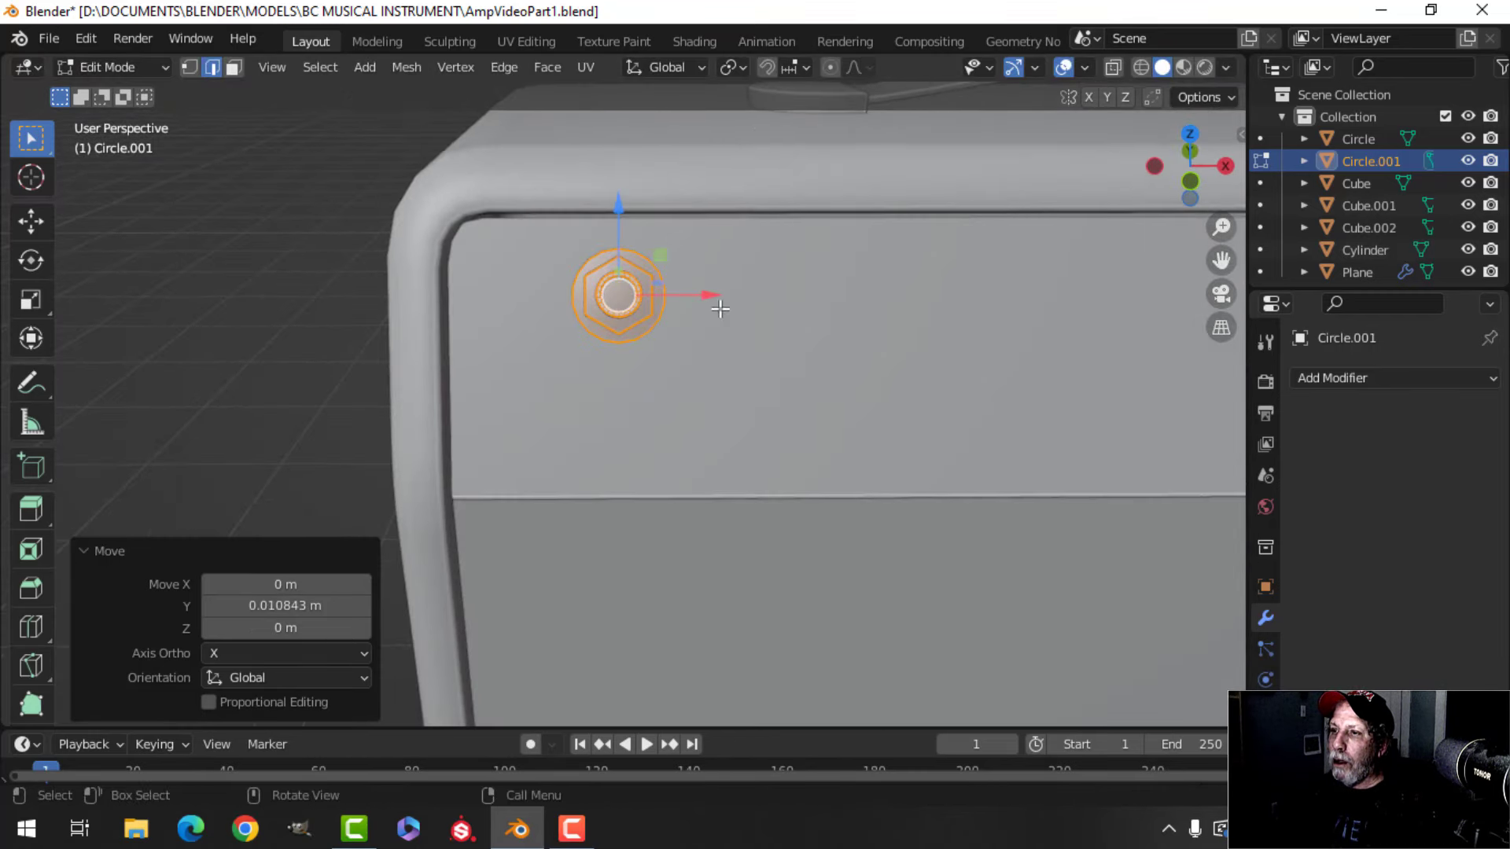
{"action": "key", "text": "shift+d"}
{"action": "right_click", "coordinate": [676, 220]}
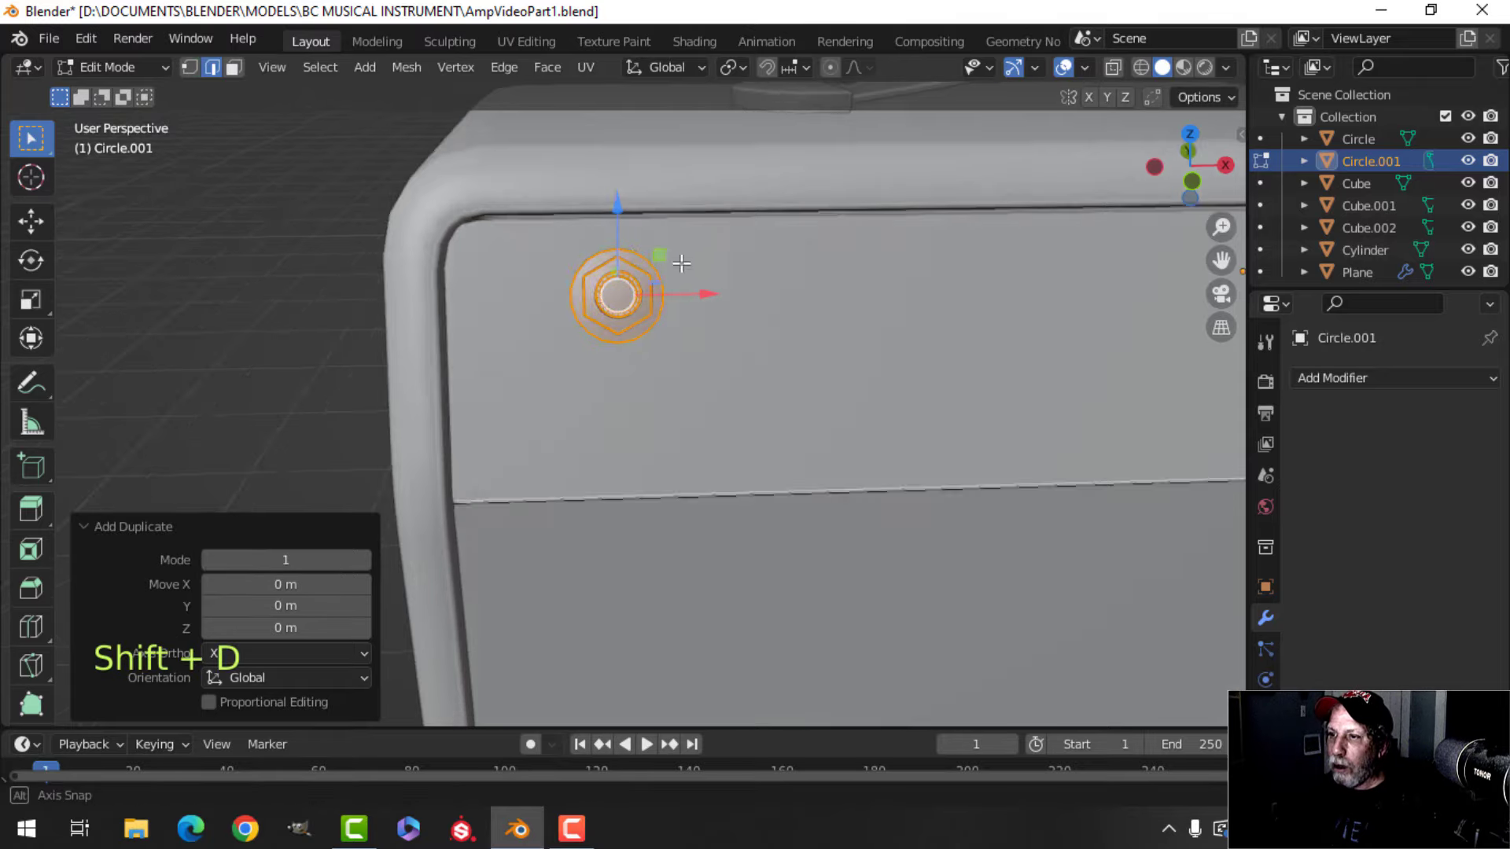
{"action": "middle_click_drag", "start_coordinate": [677, 221], "coordinate": [756, 274]}
{"action": "left_click_drag", "start_coordinate": [595, 211], "coordinate": [613, 255]}
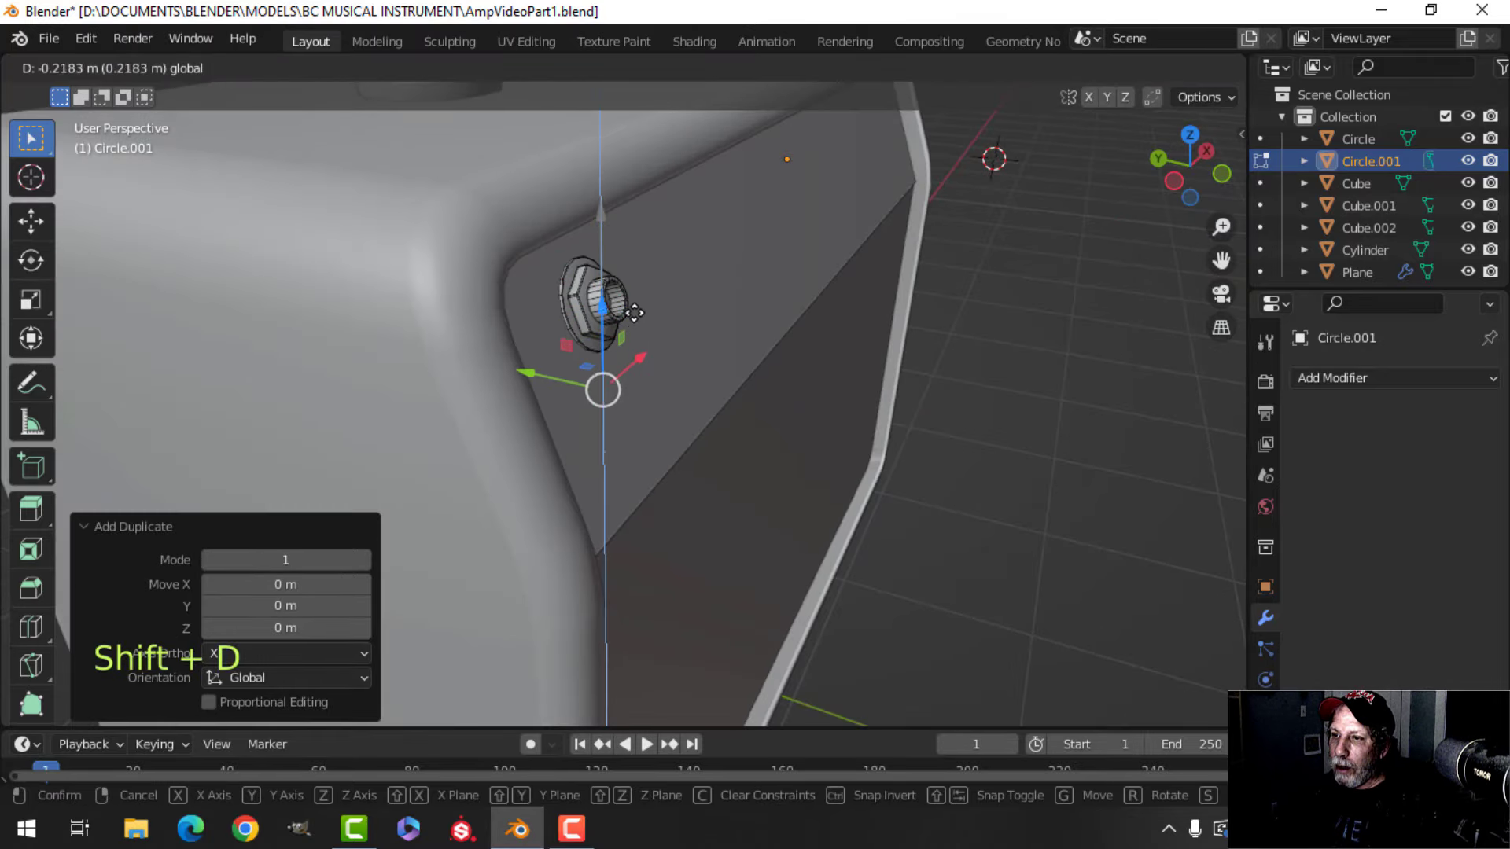
{"action": "left_click", "coordinate": [621, 338]}
- Shift the duplicate jack about -0.118 m along Y and raise it about 0.047 m along Z
{"action": "key", "text": "g"}
{"action": "key", "text": "y"}
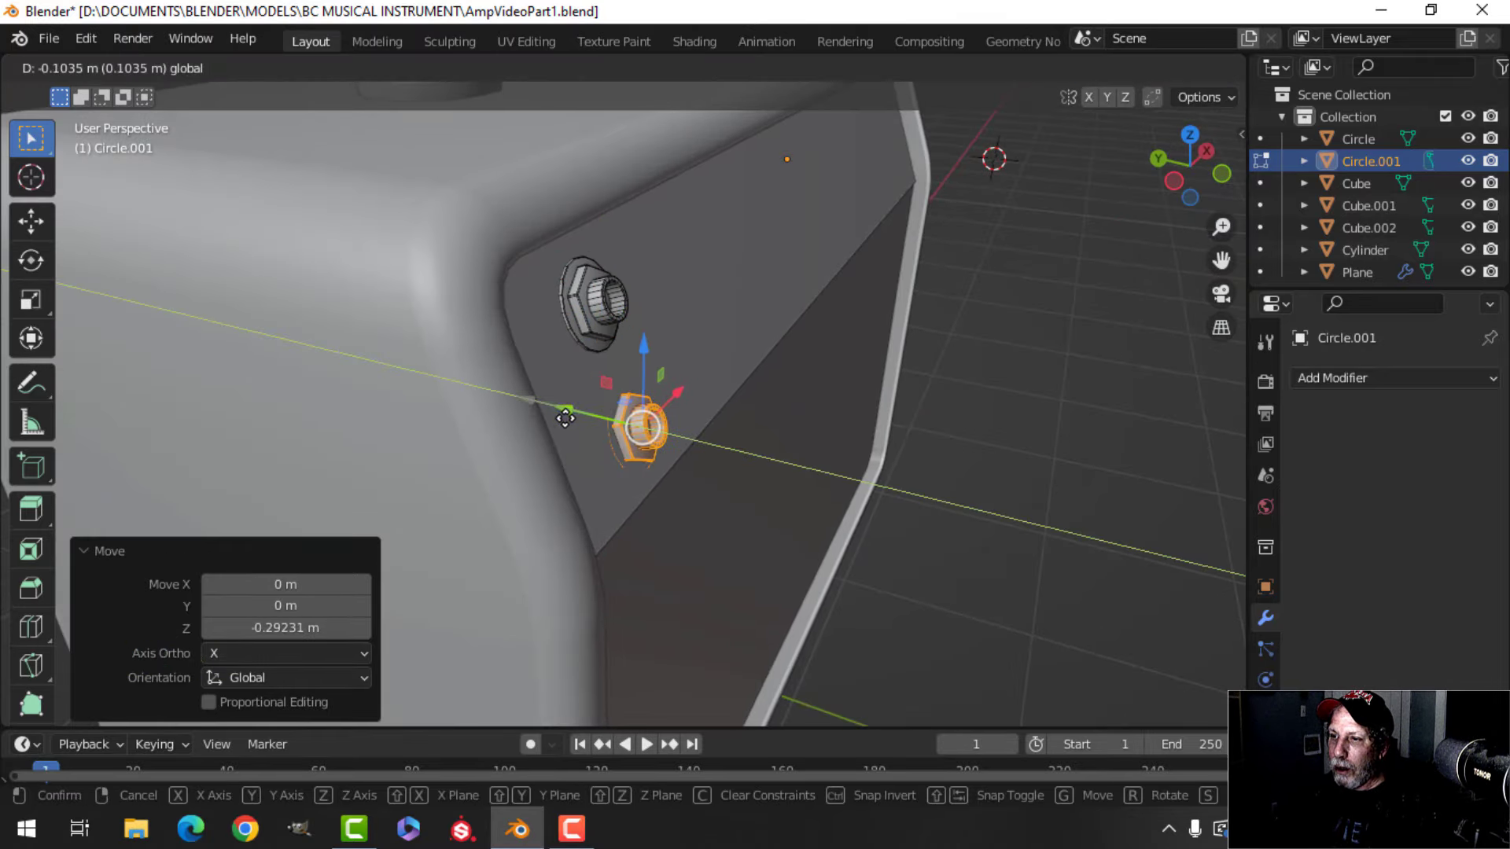
{"action": "left_click", "coordinate": [570, 417]}
{"action": "key", "text": "g"}
{"action": "key", "text": "z"}
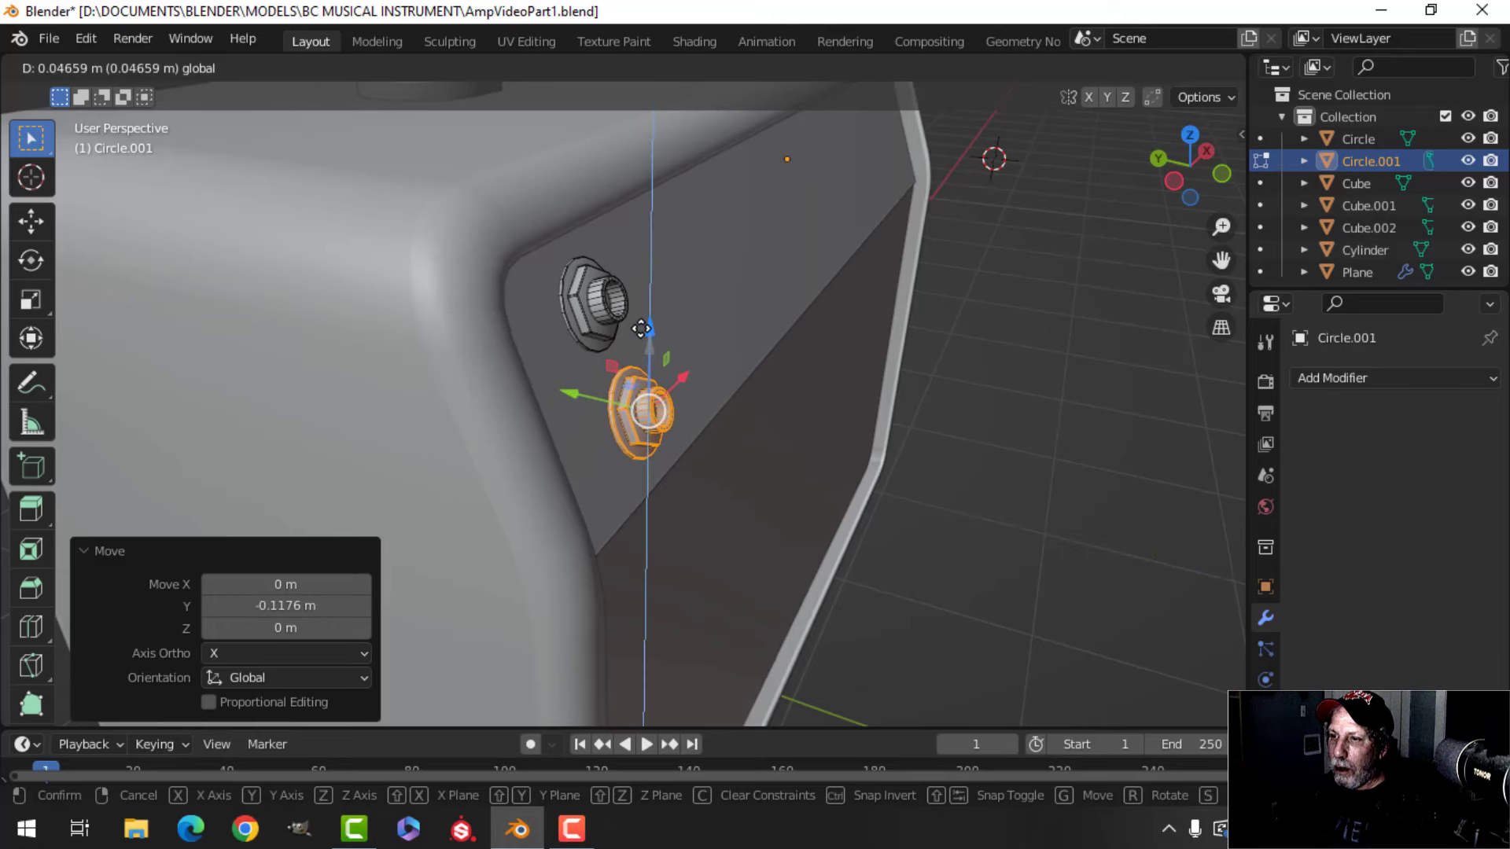
{"action": "left_click", "coordinate": [640, 328]}
- Nudge the lower jack along Y in two small moves to seat it on the panel, and leave edit mode
{"action": "middle_click_drag", "start_coordinate": [745, 334], "coordinate": [738, 389]}
{"action": "scroll", "coordinate": [738, 351], "scroll_direction": "up", "scroll_amount": 3}
{"action": "left_click_drag", "start_coordinate": [691, 274], "coordinate": [661, 265]}
{"action": "middle_click_drag", "start_coordinate": [662, 266], "coordinate": [686, 283]}
{"action": "left_click_drag", "start_coordinate": [669, 272], "coordinate": [655, 270]}
{"action": "middle_click_drag", "start_coordinate": [660, 272], "coordinate": [554, 279]}
{"action": "scroll", "coordinate": [778, 307], "scroll_direction": "down", "scroll_amount": 4}
{"action": "key", "text": "Tab"}
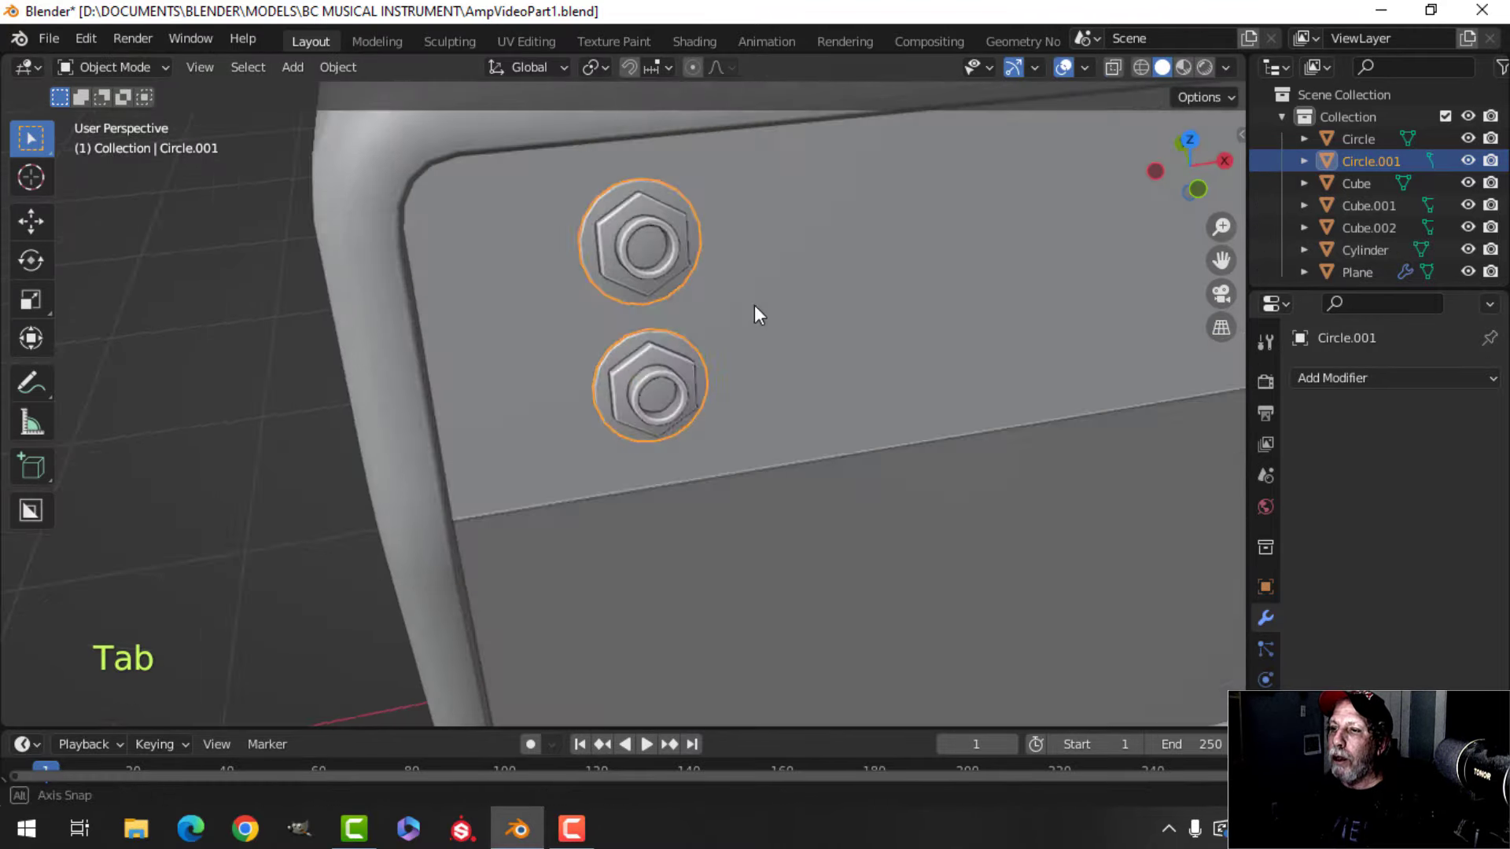
- Deselect everything, check the amplifier with both jacks, and save the file
{"action": "middle_click_drag", "start_coordinate": [753, 305], "coordinate": [516, 240]}
{"action": "scroll", "coordinate": [667, 304], "scroll_direction": "down", "scroll_amount": 5}
{"action": "key", "text": "alt+a"}
{"action": "middle_click_drag", "start_coordinate": [781, 323], "coordinate": [714, 294]}
{"action": "scroll", "coordinate": [621, 313], "scroll_direction": "up", "scroll_amount": 3}
{"action": "scroll", "coordinate": [720, 281], "scroll_direction": "down", "scroll_amount": 3}
{"action": "scroll", "coordinate": [663, 368], "scroll_direction": "up", "scroll_amount": 3}
{"action": "scroll", "coordinate": [791, 316], "scroll_direction": "down", "scroll_amount": 4}
{"action": "scroll", "coordinate": [733, 360], "scroll_direction": "up", "scroll_amount": 4}
{"action": "key", "text": "ctrl+s"}
- Show the Face Orientation overlay and inspect the normals on the two jacks
{"action": "scroll", "coordinate": [658, 324], "scroll_direction": "down", "scroll_amount": 3}
{"action": "left_click", "coordinate": [1085, 68]}
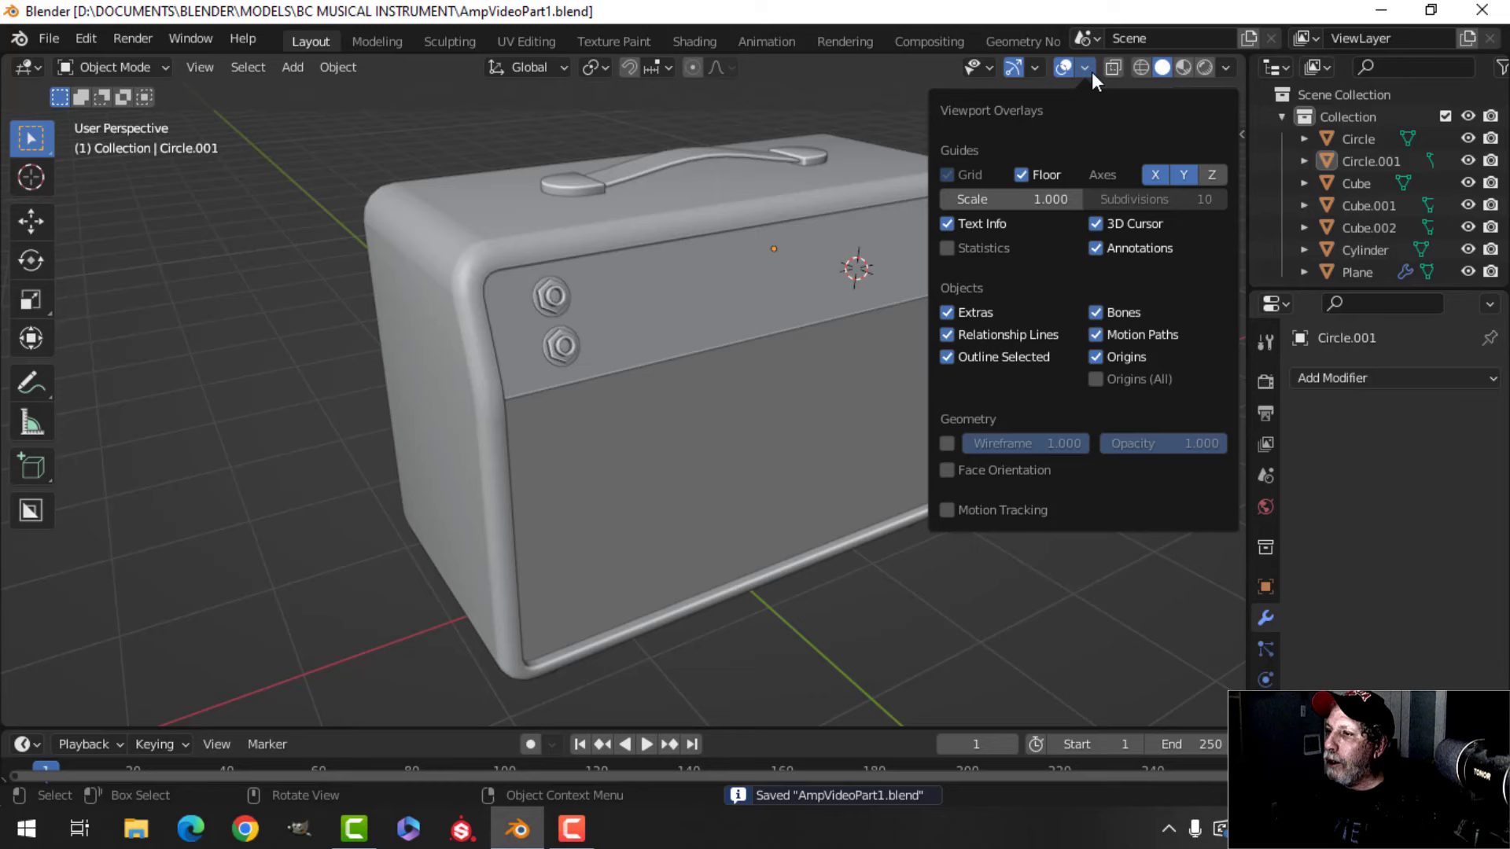
{"action": "left_click", "coordinate": [998, 469]}
{"action": "scroll", "coordinate": [681, 381], "scroll_direction": "up", "scroll_amount": 5}
{"action": "middle_click_drag", "start_coordinate": [716, 365], "coordinate": [654, 291], "text": "shift"}
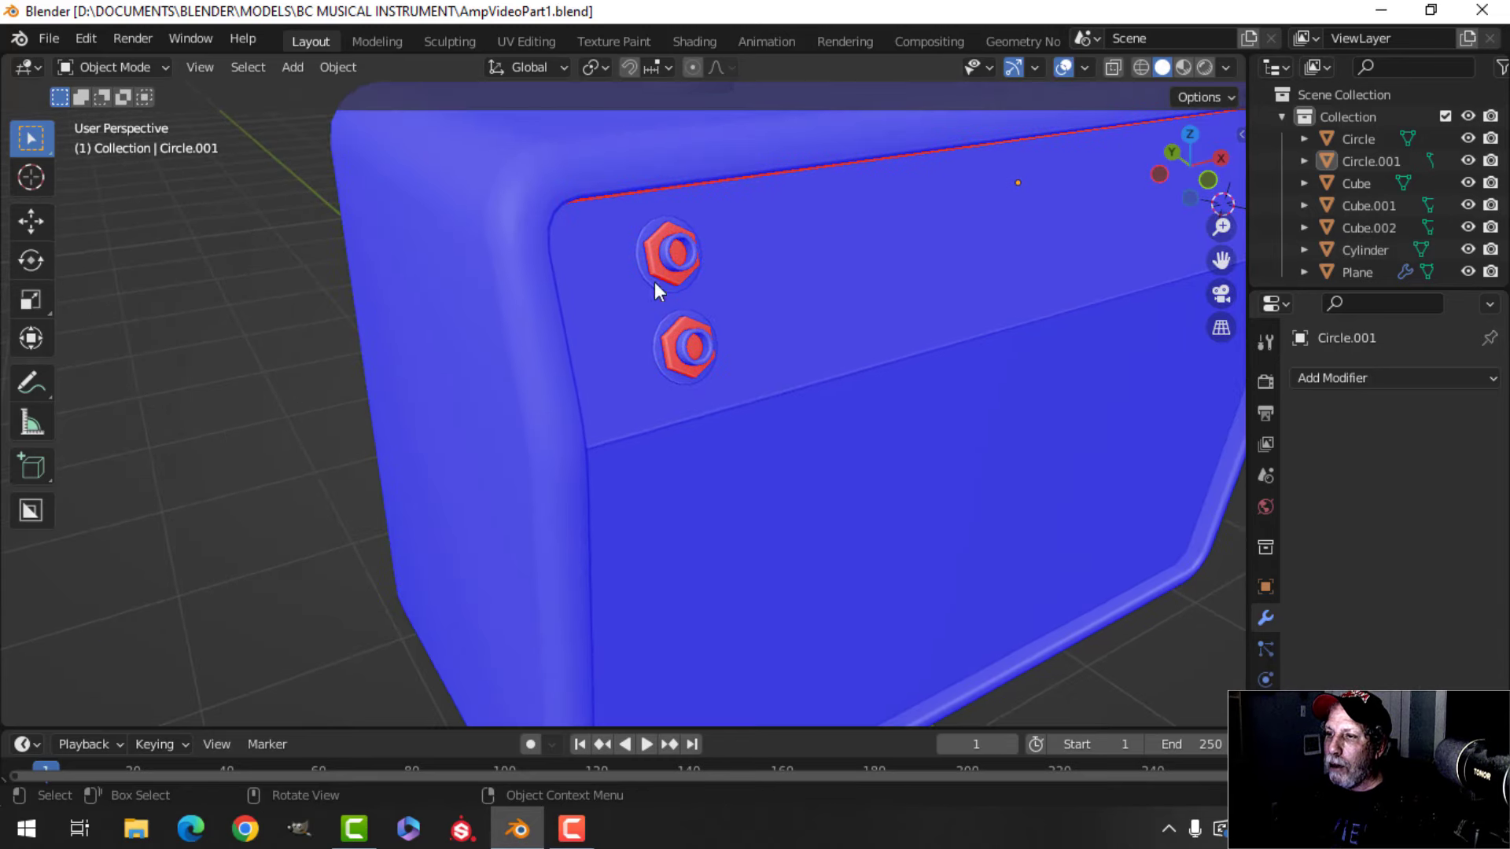
{"action": "middle_click_drag", "start_coordinate": [753, 266], "coordinate": [690, 251]}
{"action": "scroll", "coordinate": [707, 298], "scroll_direction": "up", "scroll_amount": 4}
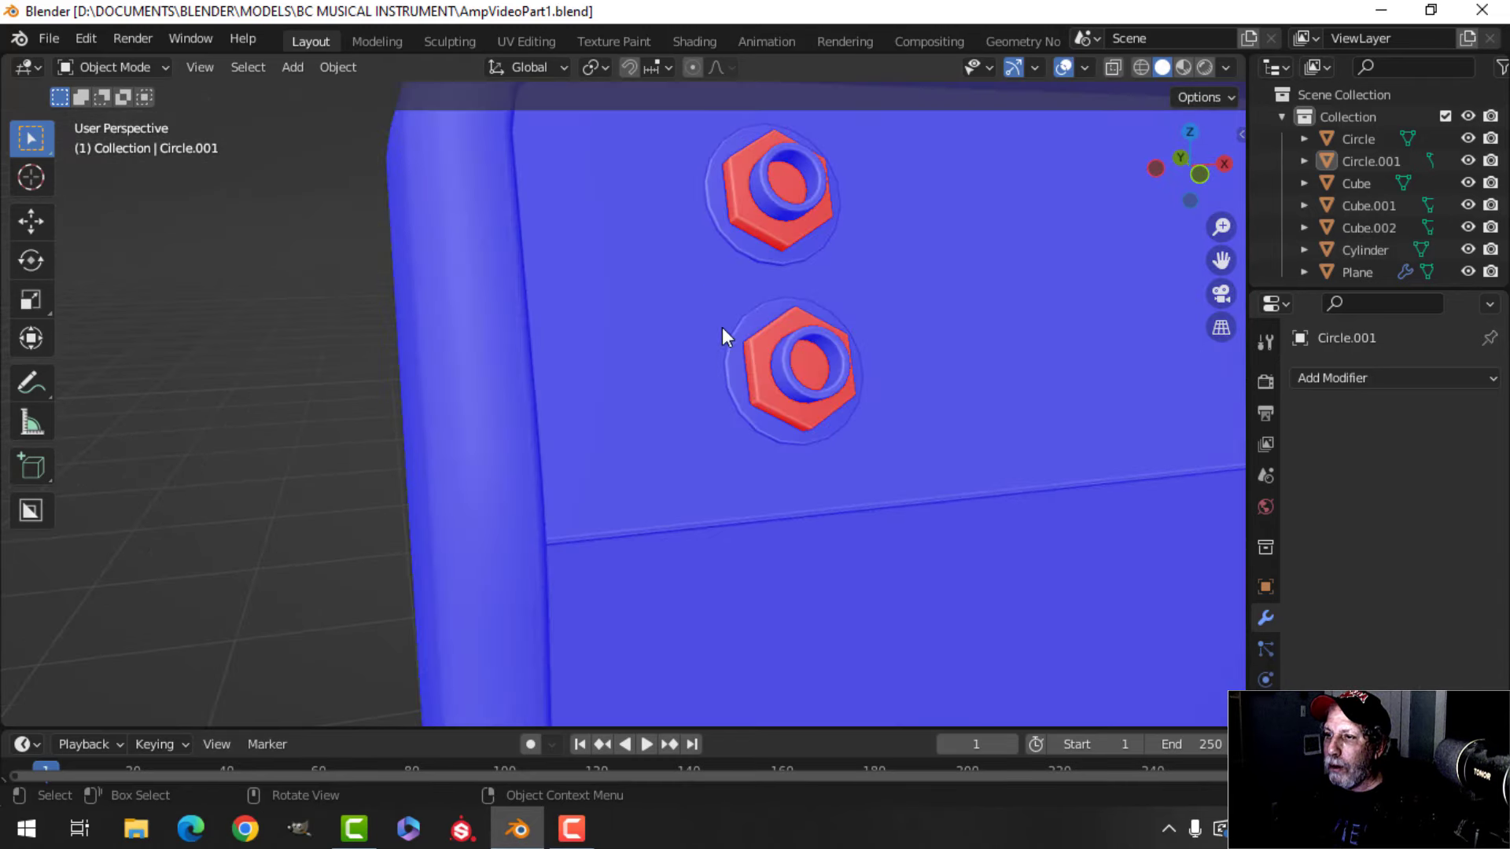
- Recalculate the normals of all faces of the two jacks to the outside
{"action": "left_click", "coordinate": [758, 210]}
{"action": "key", "text": "Tab"}
{"action": "key", "text": "alt+n"}
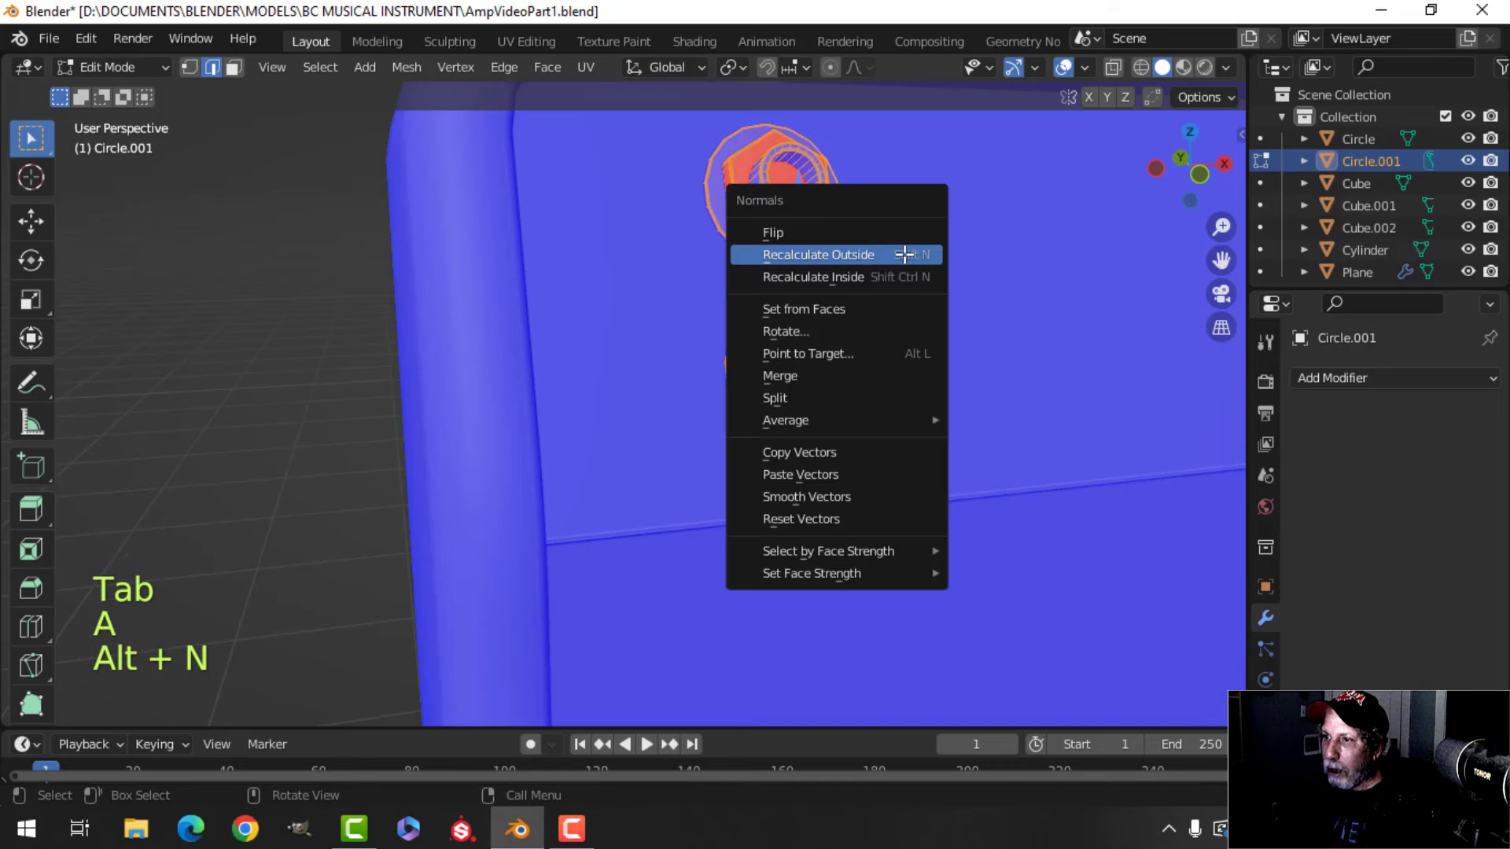
{"action": "left_click", "coordinate": [904, 253]}
{"action": "key", "text": "Tab"}
{"action": "scroll", "coordinate": [908, 255], "scroll_direction": "down", "scroll_amount": 4}
{"action": "key", "text": "alt+a"}
- Recalculate the normals of the whole handle strap to the outside
{"action": "middle_click_drag", "start_coordinate": [914, 257], "coordinate": [848, 375]}
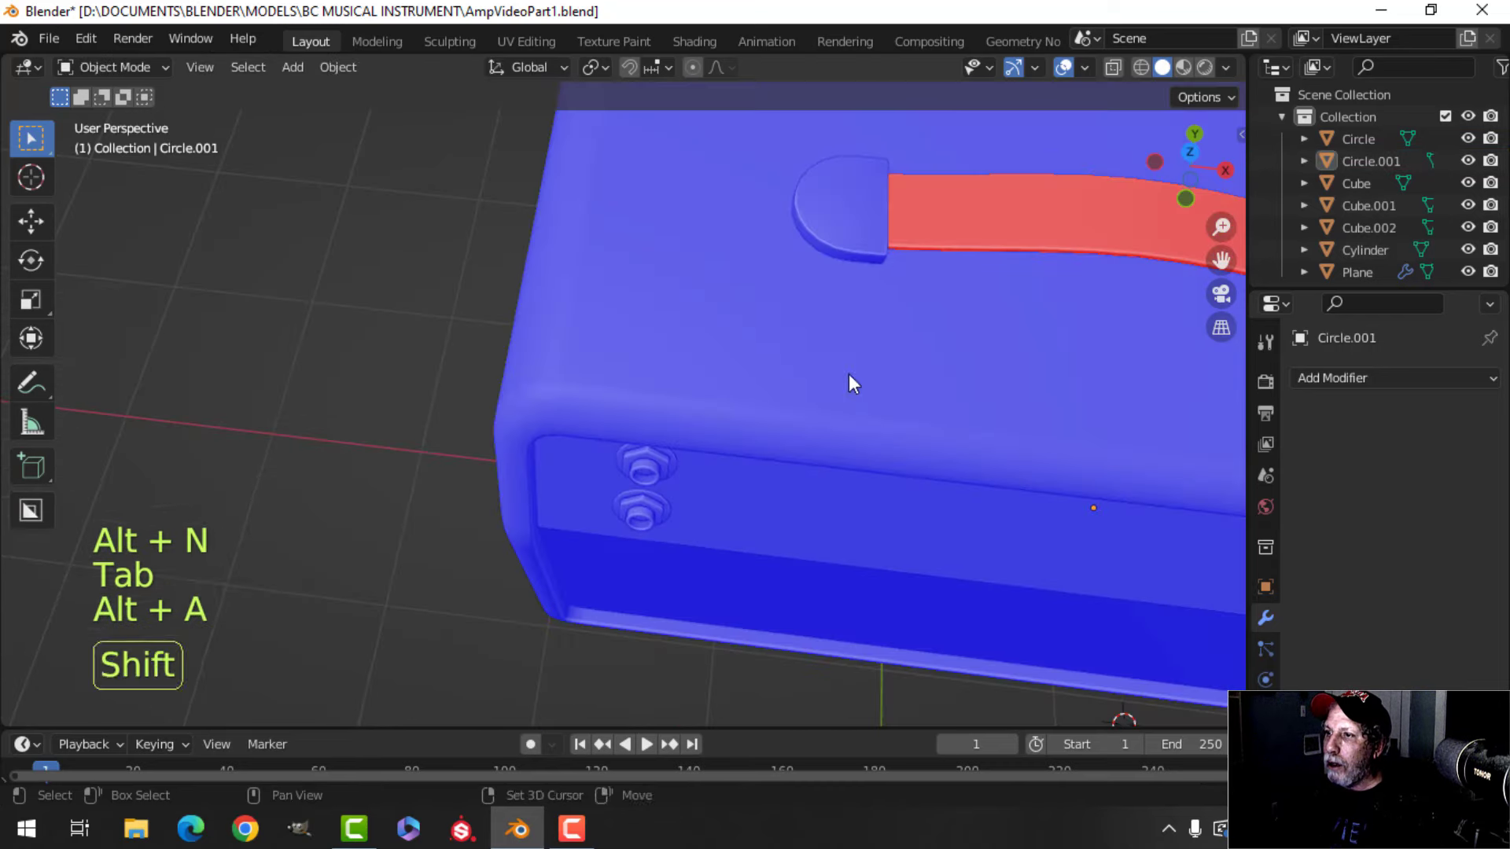
{"action": "left_click", "coordinate": [980, 243]}
{"action": "key", "text": "Tab"}
{"action": "key", "text": "a"}
{"action": "middle_click_drag", "start_coordinate": [998, 259], "coordinate": [864, 333]}
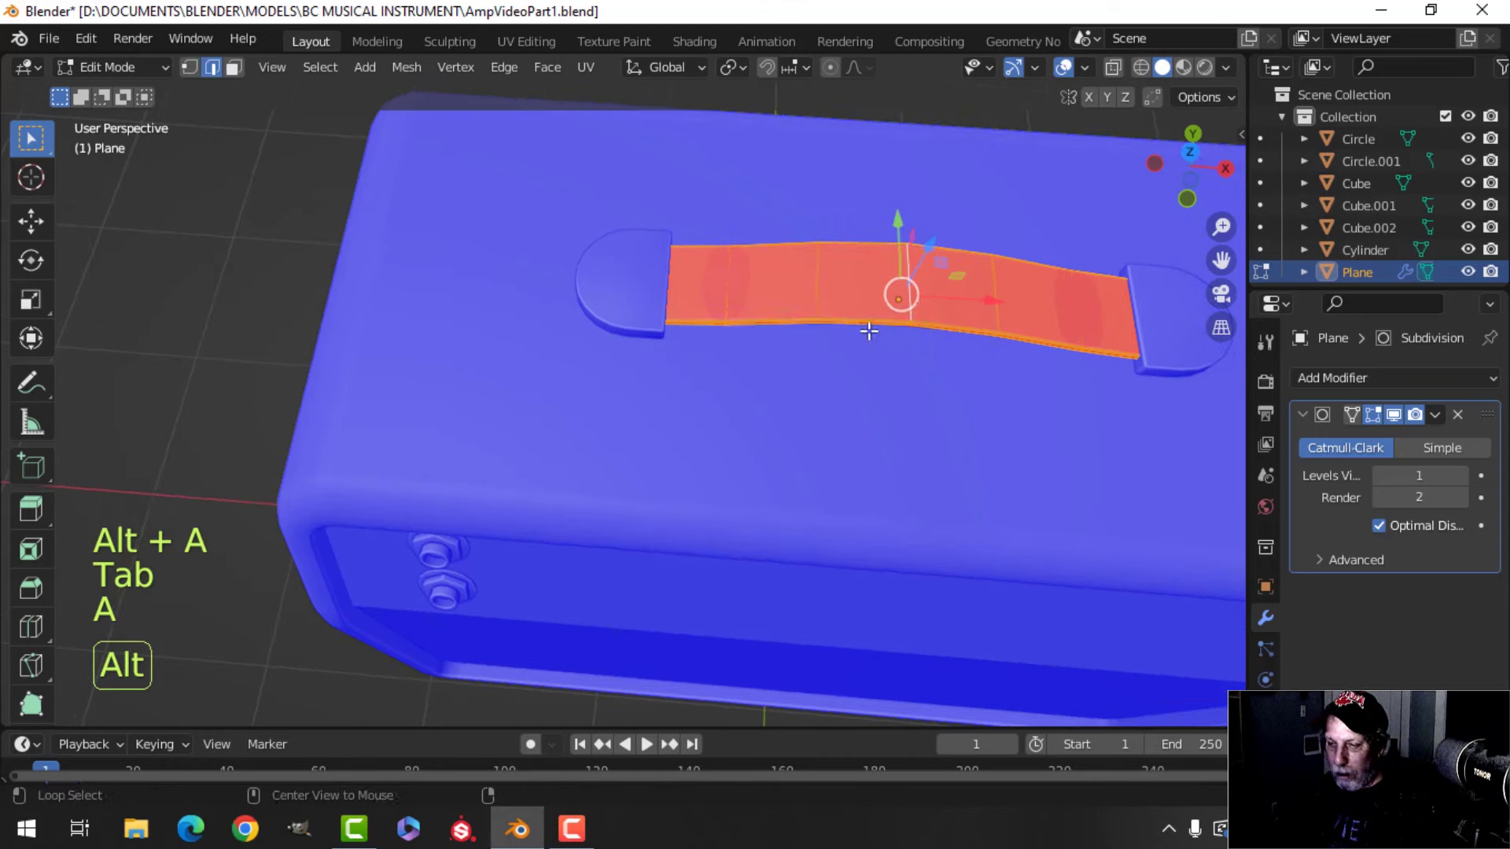
{"action": "key", "text": "alt+n"}
{"action": "left_click", "coordinate": [865, 332]}
{"action": "key", "text": "Tab"}
{"action": "scroll", "coordinate": [865, 346], "scroll_direction": "down", "scroll_amount": 4}
{"action": "key", "text": "alt+a"}
- Turn off the Face Orientation overlay and save the file
{"action": "middle_click_drag", "start_coordinate": [862, 425], "coordinate": [1036, 140]}
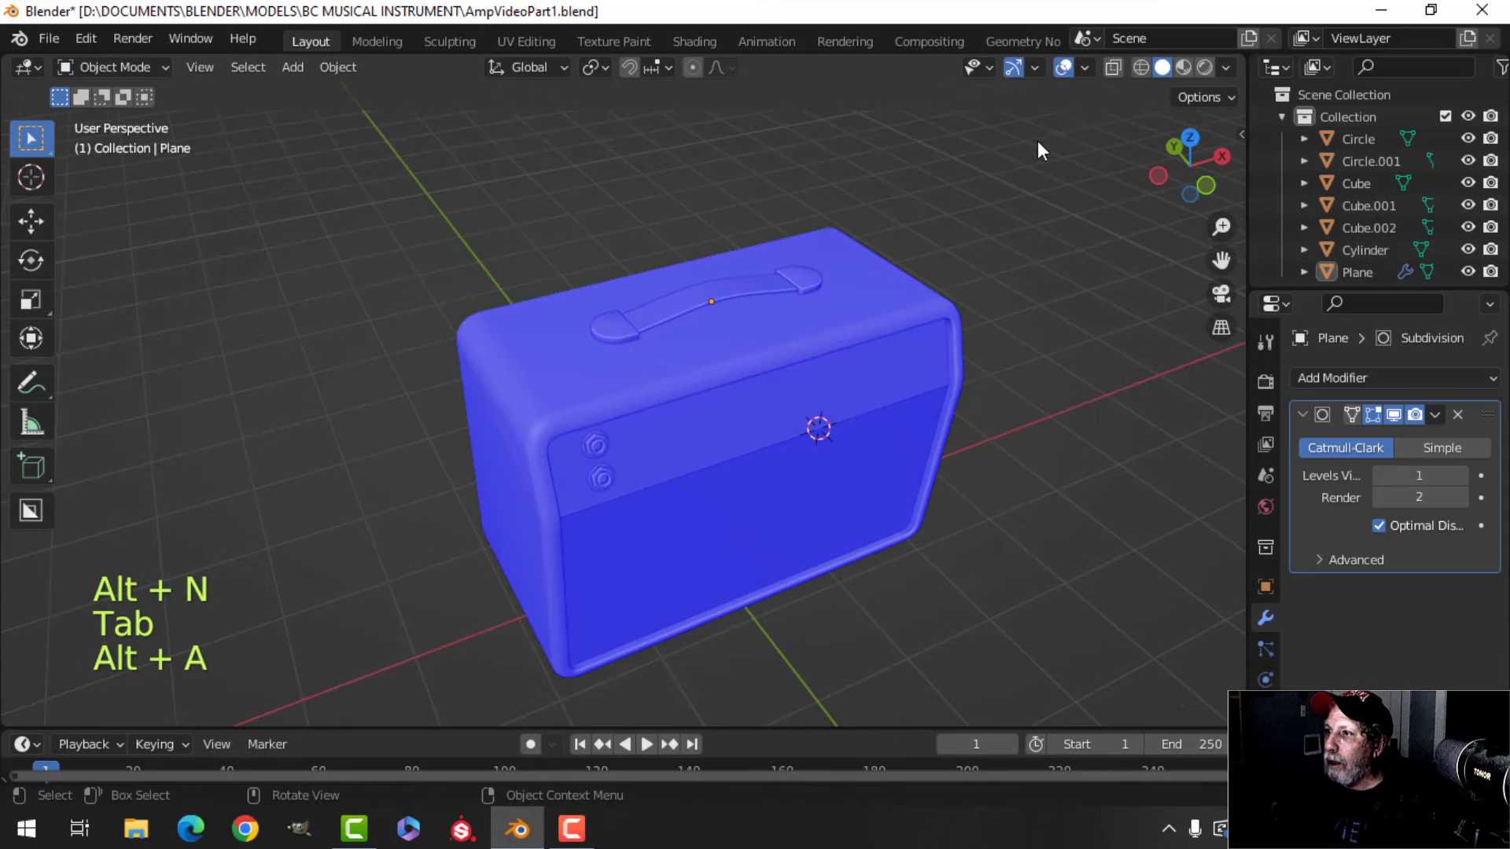
{"action": "left_click", "coordinate": [1084, 67]}
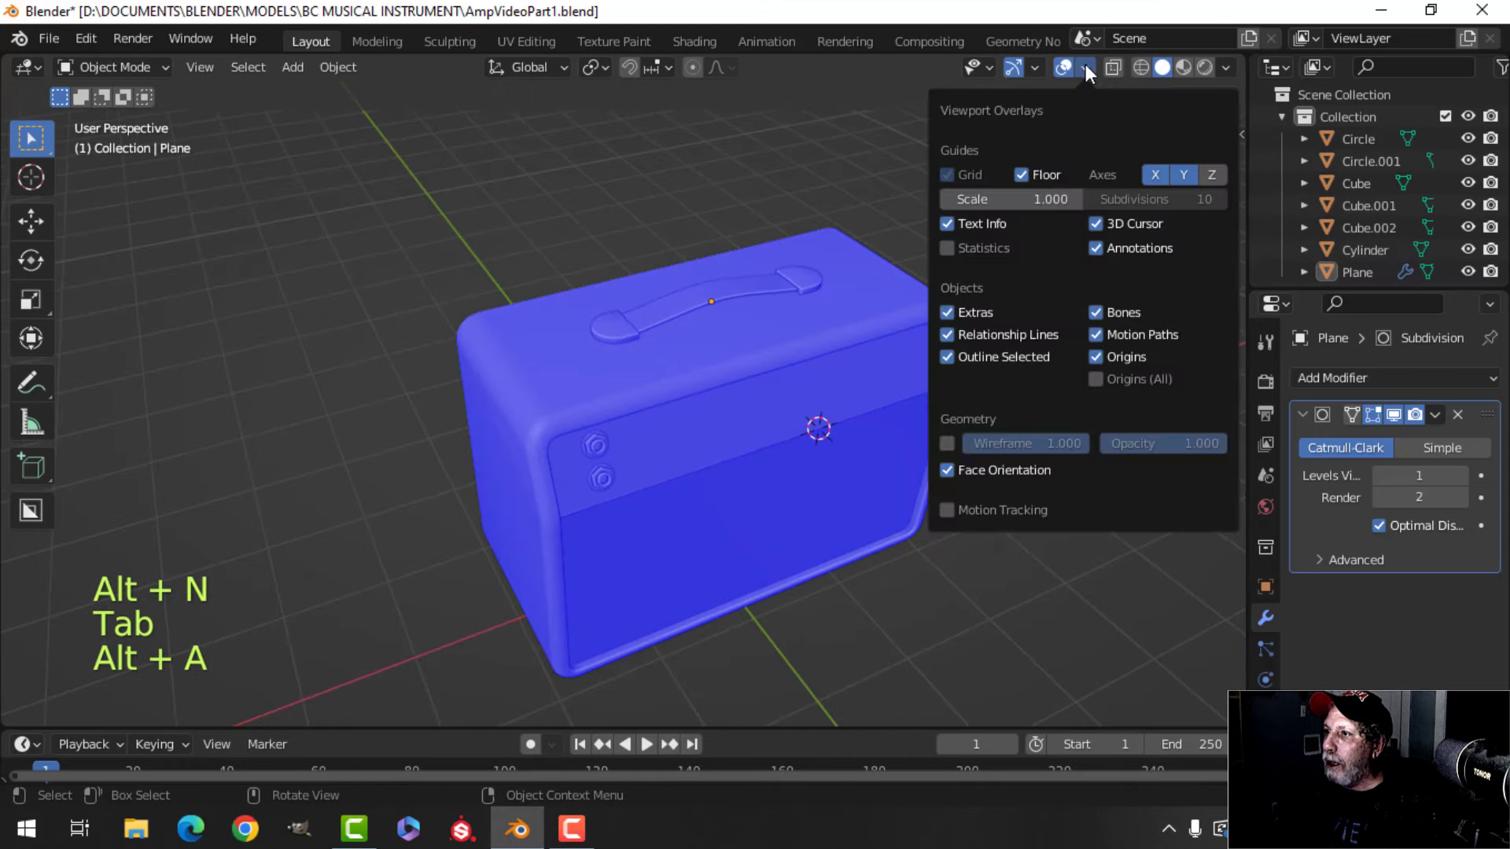
{"action": "left_click", "coordinate": [995, 470]}
{"action": "scroll", "coordinate": [776, 435], "scroll_direction": "up", "scroll_amount": 3}
{"action": "middle_click_drag", "start_coordinate": [775, 435], "coordinate": [766, 362], "text": "shift"}
{"action": "middle_click_drag", "start_coordinate": [767, 362], "coordinate": [739, 339]}
{"action": "key", "text": "ctrl+s"}
- Add a mesh circle with 22 vertices at the 3D cursor
{"action": "scroll", "coordinate": [772, 318], "scroll_direction": "down", "scroll_amount": 2}
{"action": "mouse_move", "coordinate": [739, 340]}
{"action": "middle_mouse_down"}
{"action": "mouse_move", "coordinate": [640, 343]}
{"action": "mouse_move", "coordinate": [759, 318]}
{"action": "middle_mouse_up"}
{"action": "scroll", "coordinate": [677, 332], "scroll_direction": "up", "scroll_amount": 3}
{"action": "scroll", "coordinate": [689, 343], "scroll_direction": "down", "scroll_amount": 3}
{"action": "key", "text": "shift+a"}
{"action": "mouse_move", "coordinate": [692, 318]}
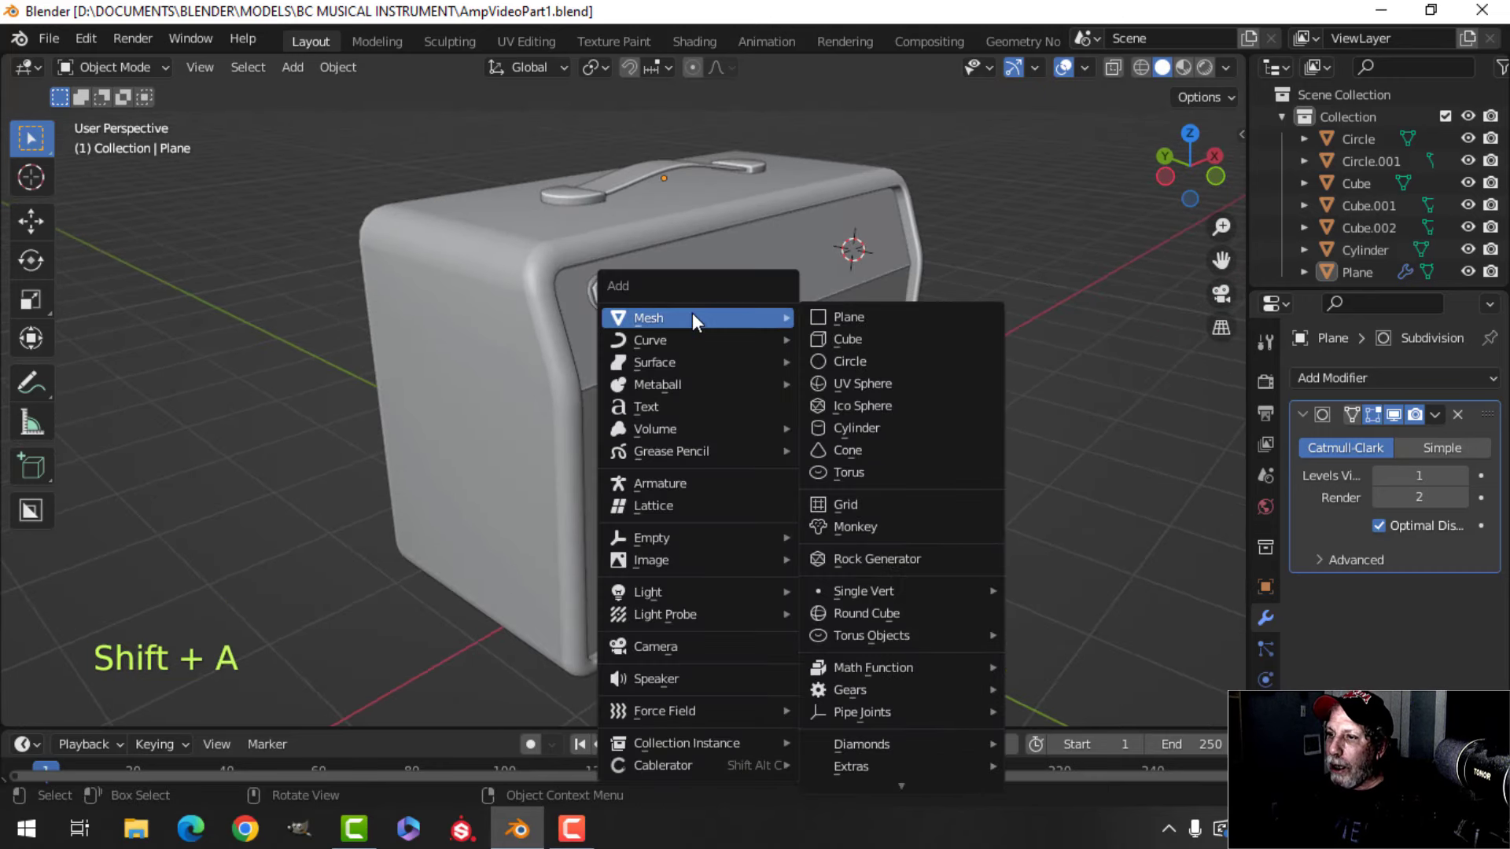
{"action": "left_click", "coordinate": [836, 362]}
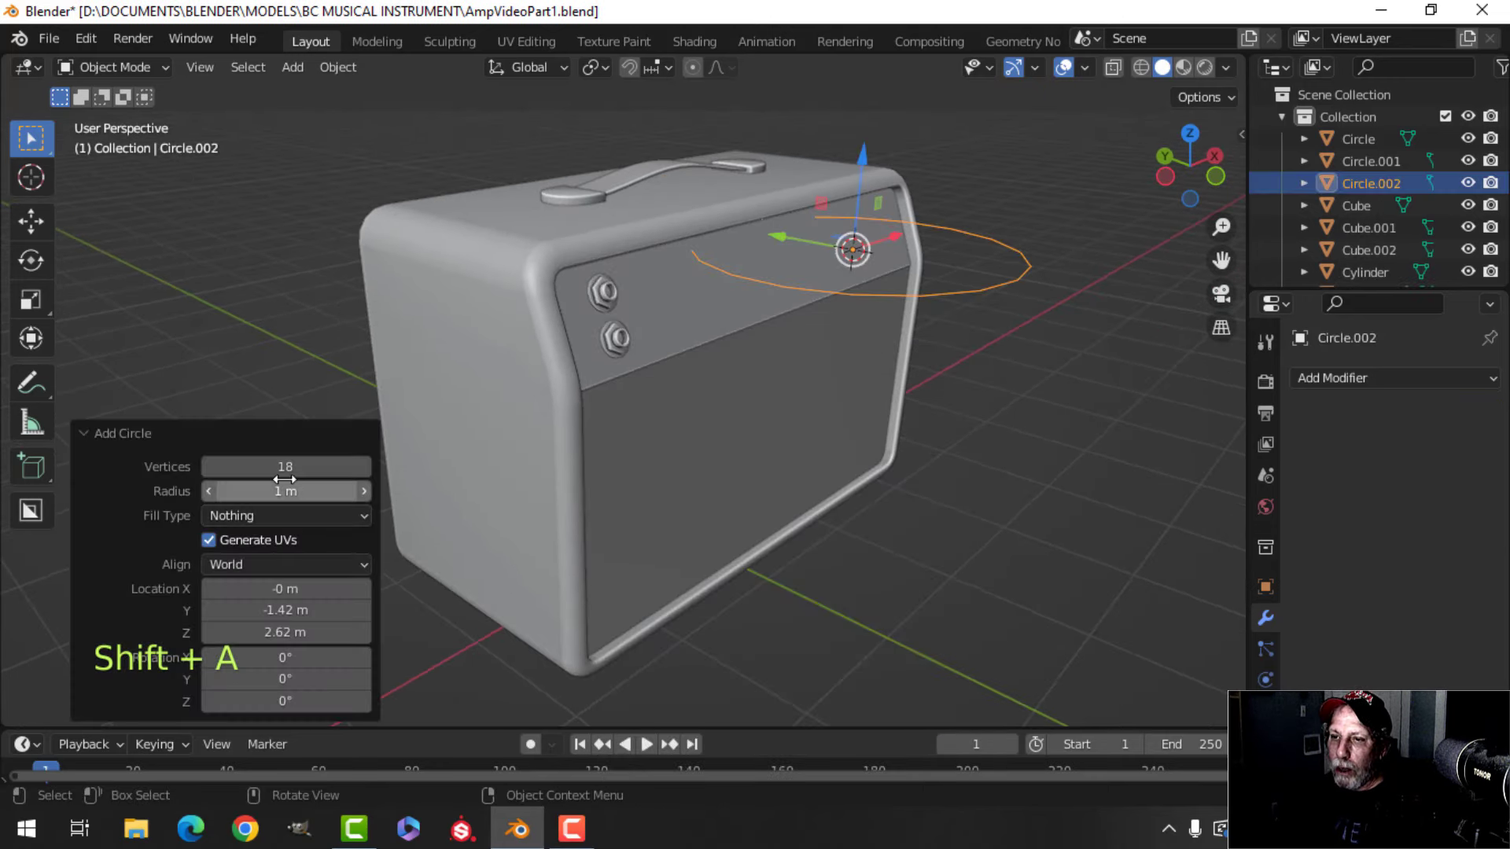
{"action": "scroll", "coordinate": [690, 421], "scroll_direction": "down", "scroll_amount": 4}
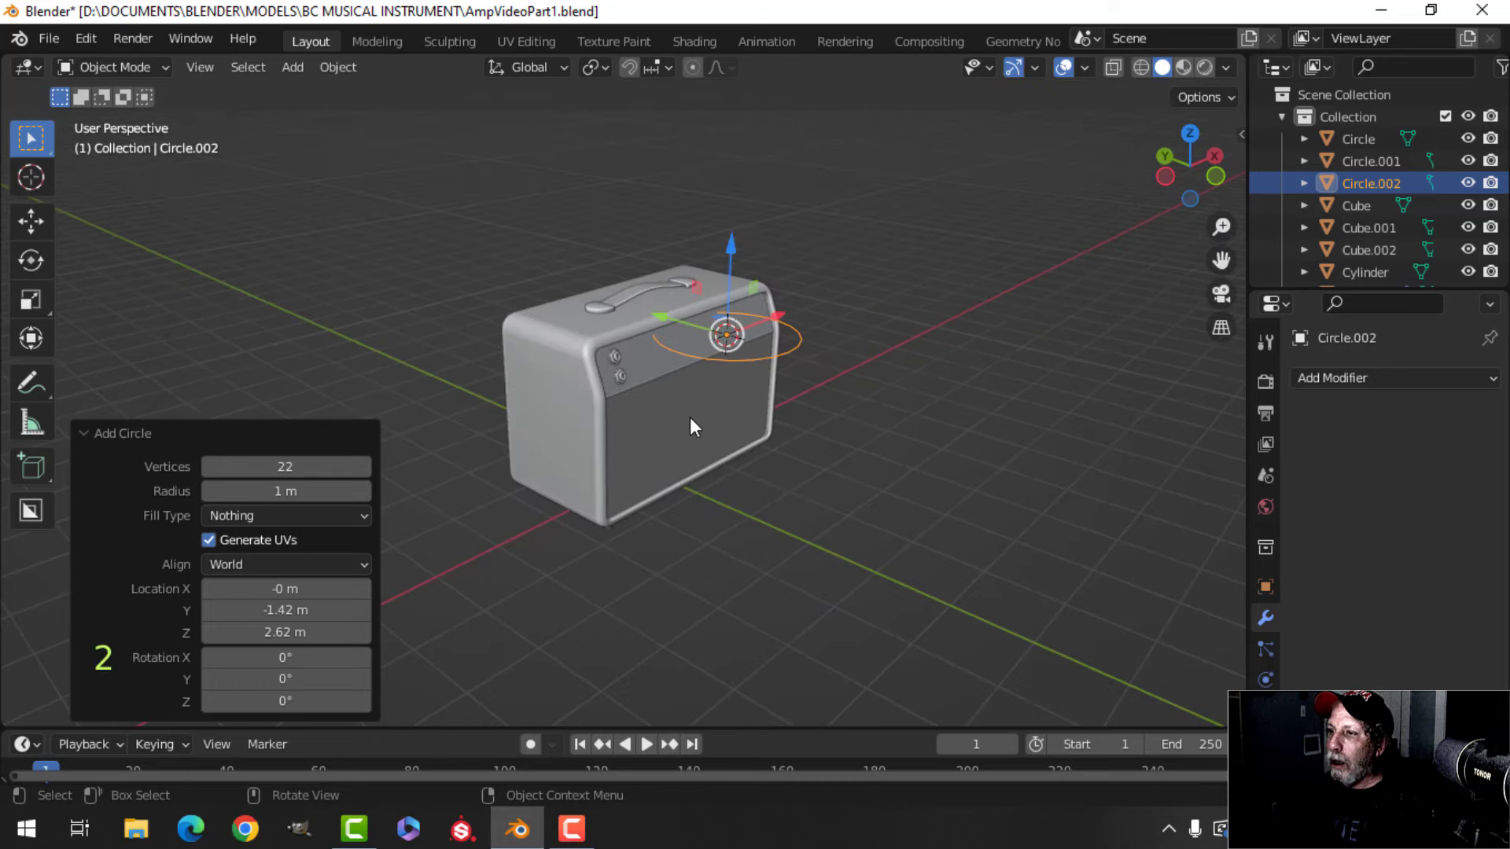
- Scale the circle's mesh down to 0.257 of its size, then shrink it slightly further
{"action": "key", "text": "Tab"}
{"action": "key", "text": "s"}
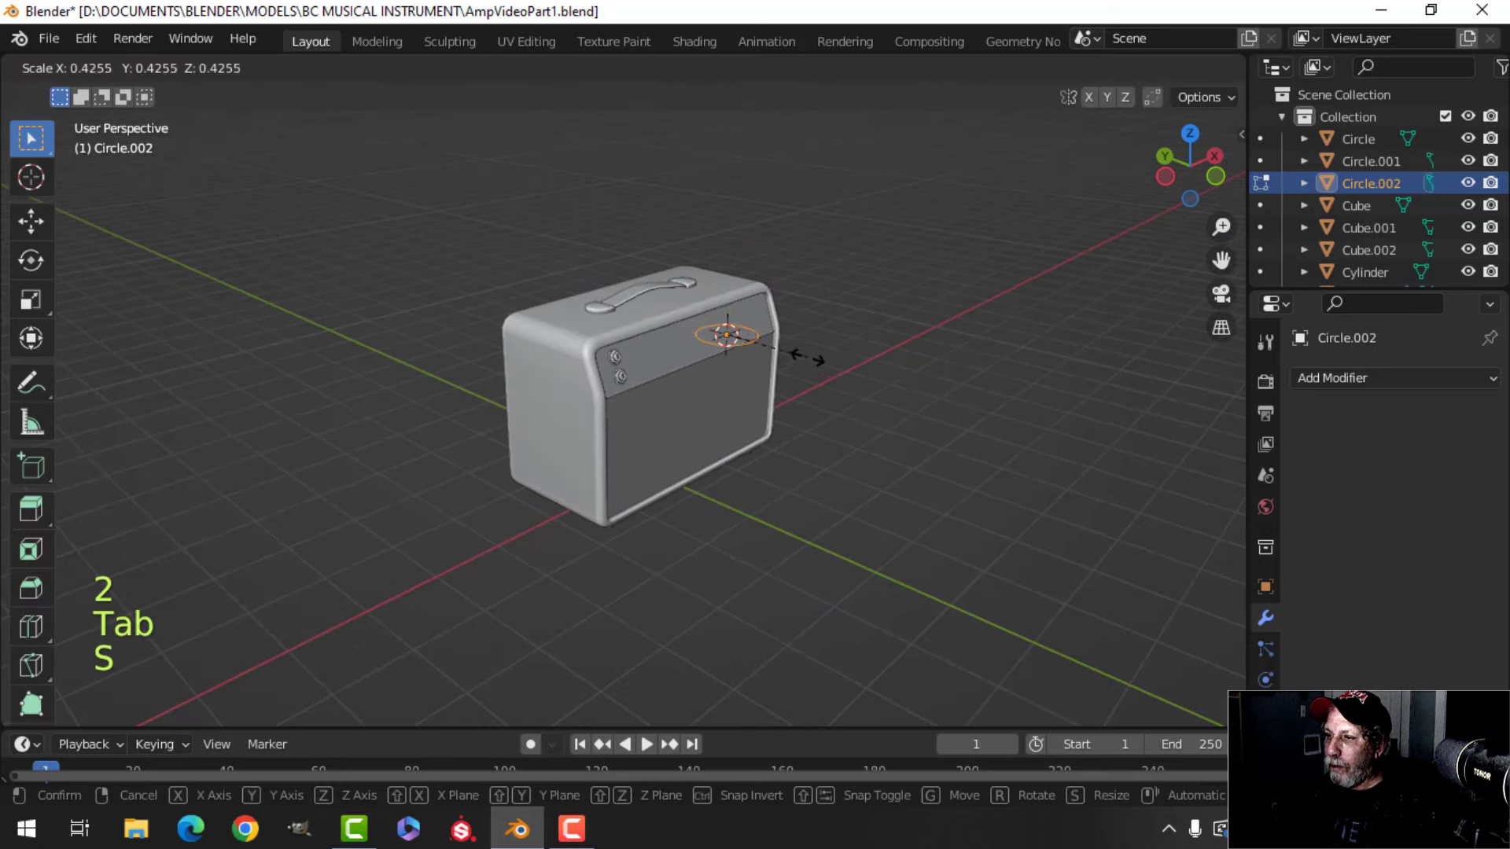
{"action": "left_click", "coordinate": [774, 351]}
{"action": "scroll", "coordinate": [844, 315], "scroll_direction": "up", "scroll_amount": 5}
{"action": "middle_click_drag", "start_coordinate": [846, 314], "coordinate": [838, 236], "text": "shift"}
{"action": "scroll", "coordinate": [657, 540], "scroll_direction": "up", "scroll_amount": 3}
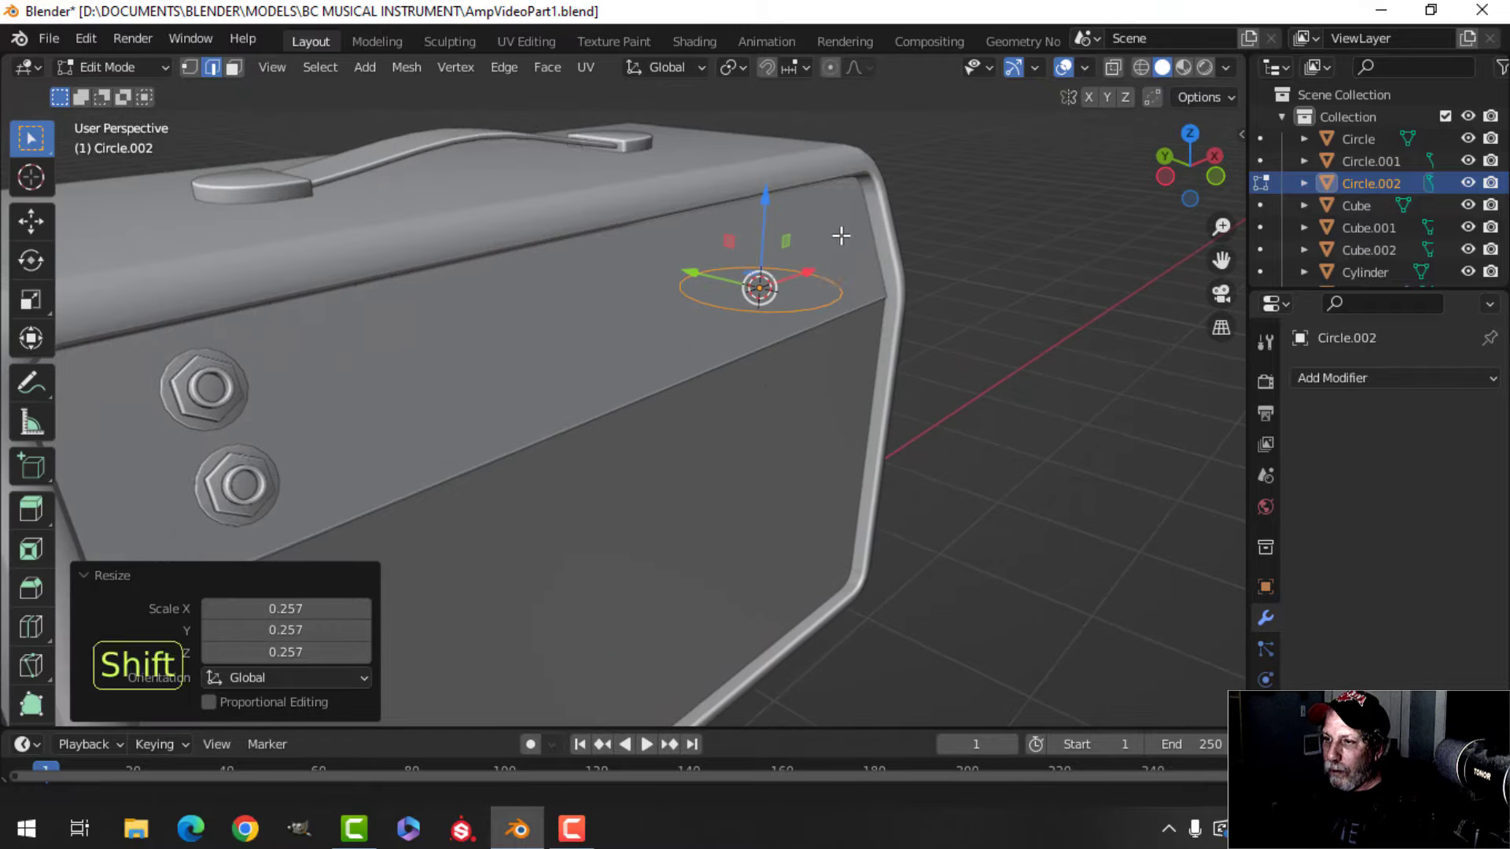
{"action": "scroll", "coordinate": [799, 322], "scroll_direction": "down", "scroll_amount": 1}
{"action": "middle_click_drag", "start_coordinate": [800, 323], "coordinate": [802, 383]}
{"action": "key", "text": "s"}
{"action": "left_click", "coordinate": [829, 359]}
- Extrude the circle's vertices up about 0.043 m along Z to form a low ring wall
{"action": "key", "text": "1"}
{"action": "key", "text": "e"}
{"action": "right_click", "coordinate": [753, 345]}
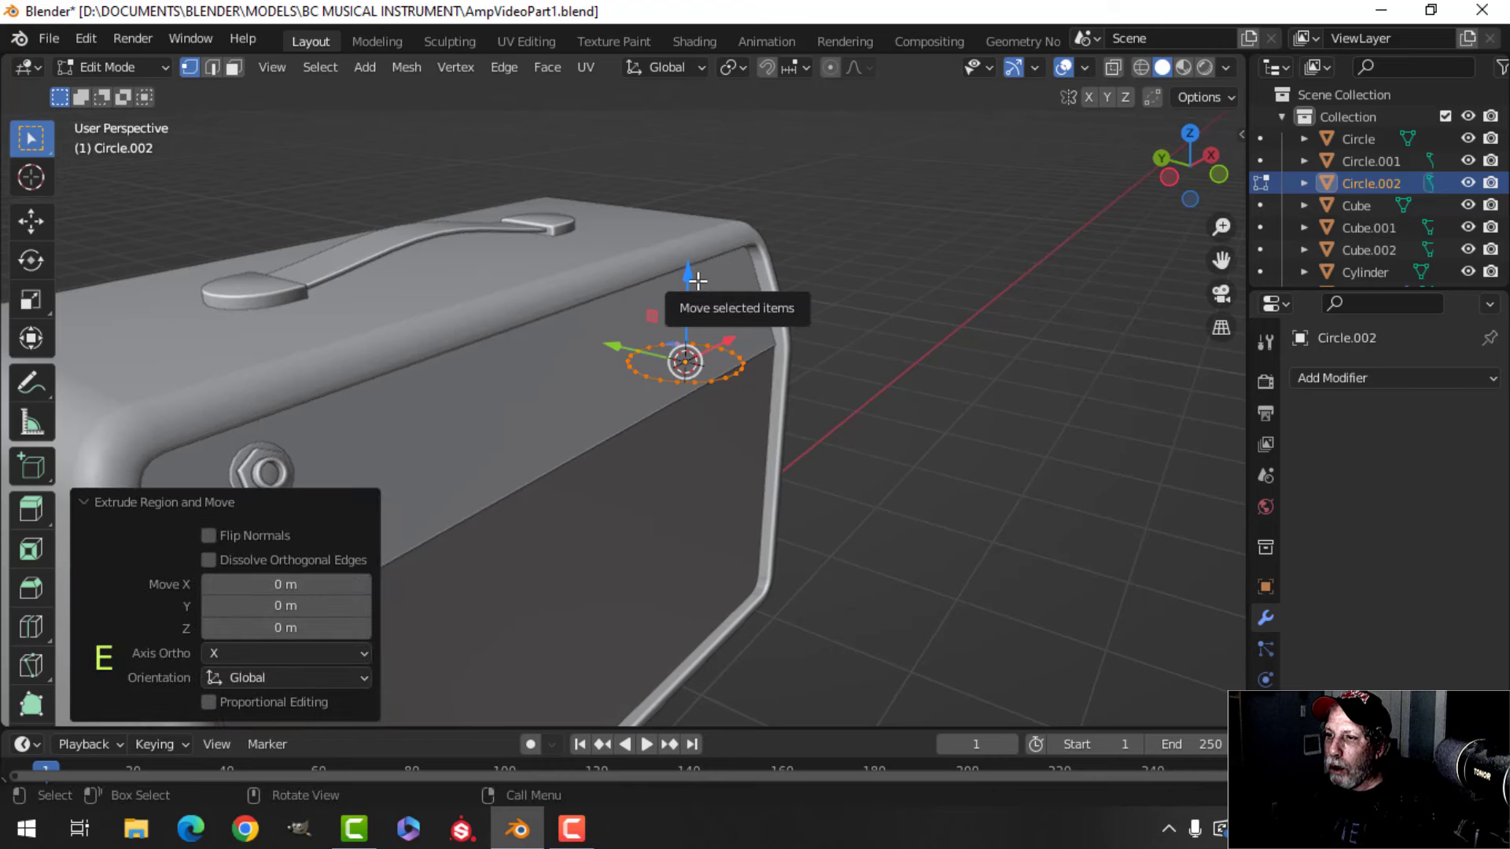
{"action": "left_click_drag", "start_coordinate": [696, 280], "coordinate": [698, 269]}
- Extrude the ring's upper edge and scale it inward to 0.535 to form a flat rim
{"action": "scroll", "coordinate": [776, 325], "scroll_direction": "up", "scroll_amount": 4}
{"action": "middle_click_drag", "start_coordinate": [779, 327], "coordinate": [720, 272], "text": "shift"}
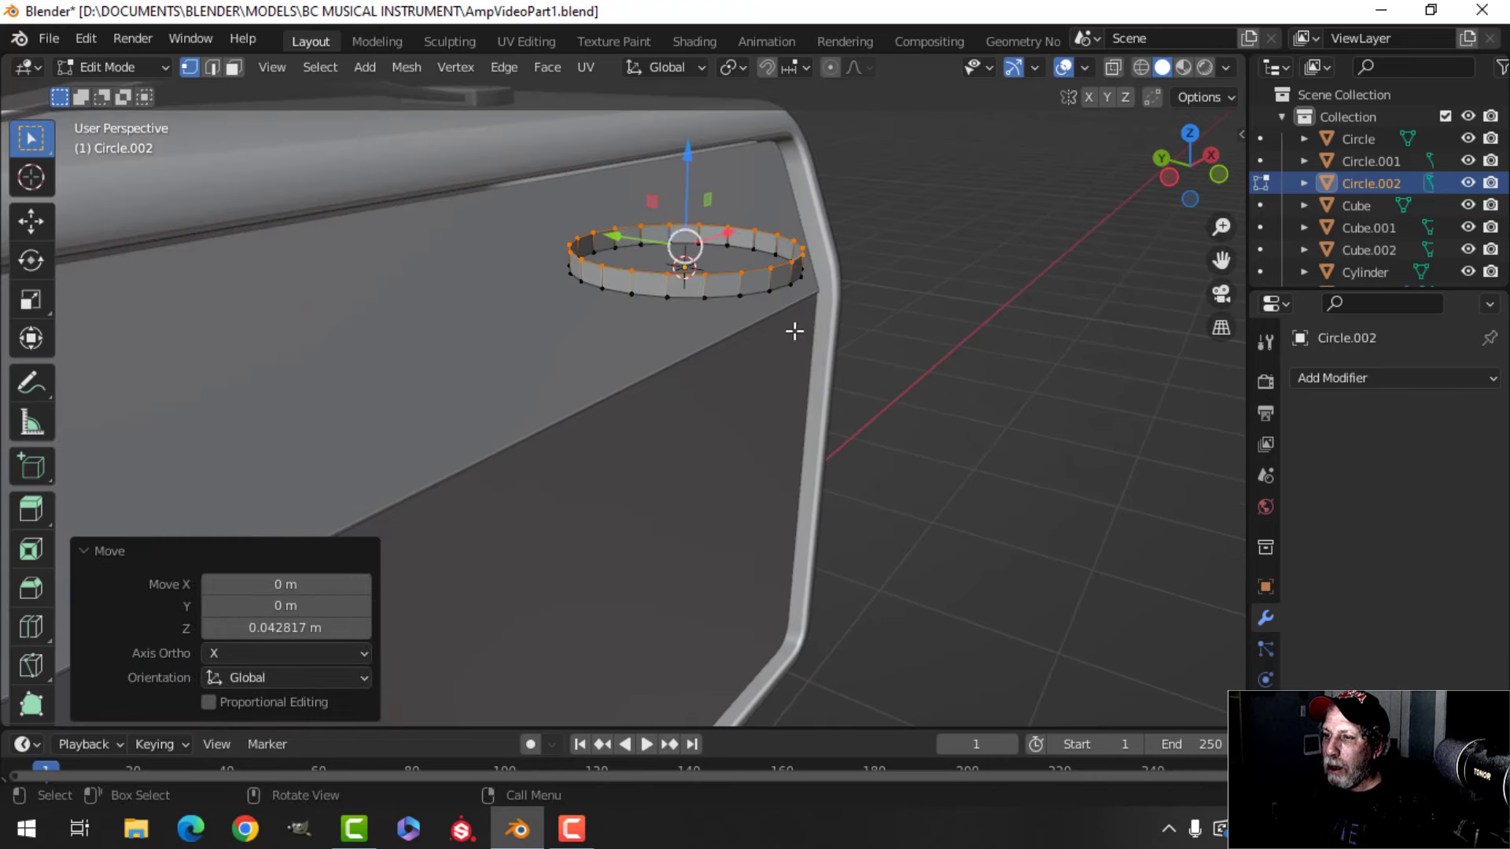
{"action": "middle_click_drag", "start_coordinate": [794, 331], "coordinate": [796, 372], "text": "shift"}
{"action": "key", "text": "s"}
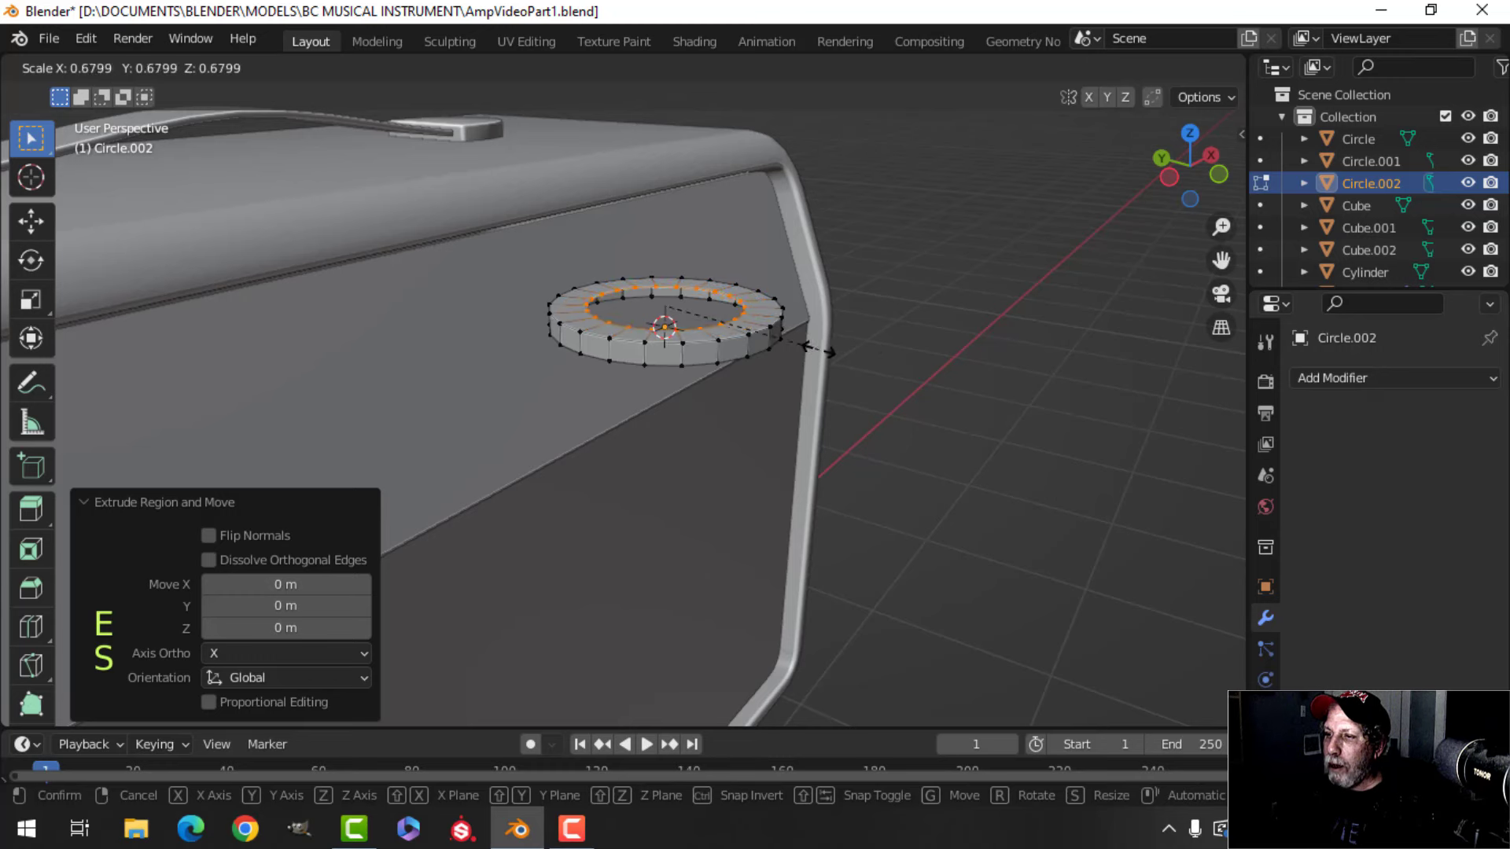
{"action": "left_click", "coordinate": [791, 355]}
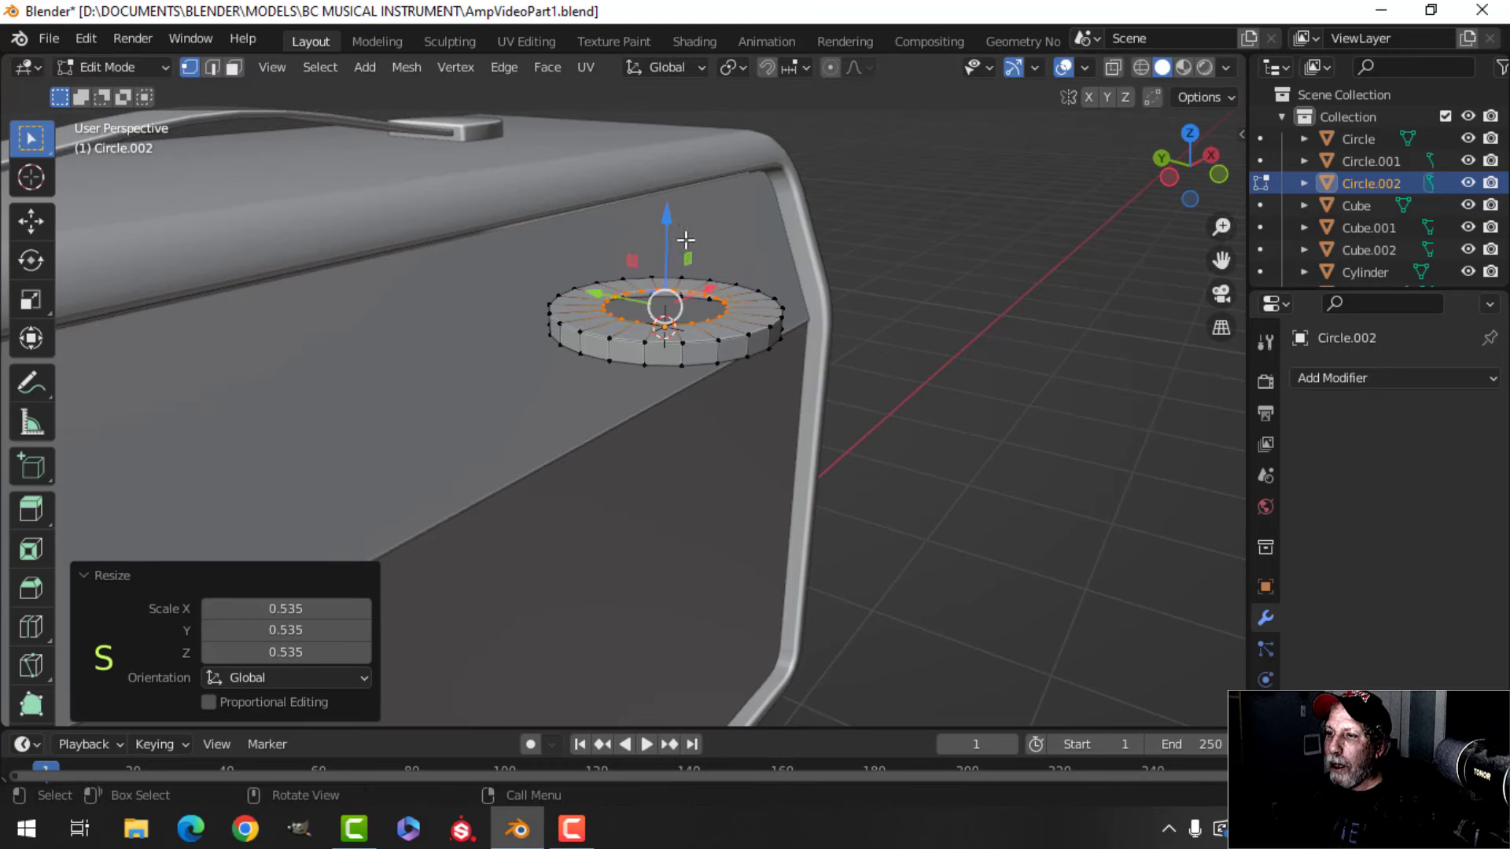
- Raise the rim's inner edge slightly, then extrude it up about 0.147 m along Z to form a central collar
{"action": "left_click_drag", "start_coordinate": [671, 236], "coordinate": [670, 205]}
{"action": "middle_click_drag", "start_coordinate": [719, 361], "coordinate": [680, 478]}
{"action": "scroll", "coordinate": [644, 463], "scroll_direction": "down", "scroll_amount": 2}
{"action": "scroll", "coordinate": [723, 408], "scroll_direction": "up", "scroll_amount": 2}
{"action": "key", "text": "e"}
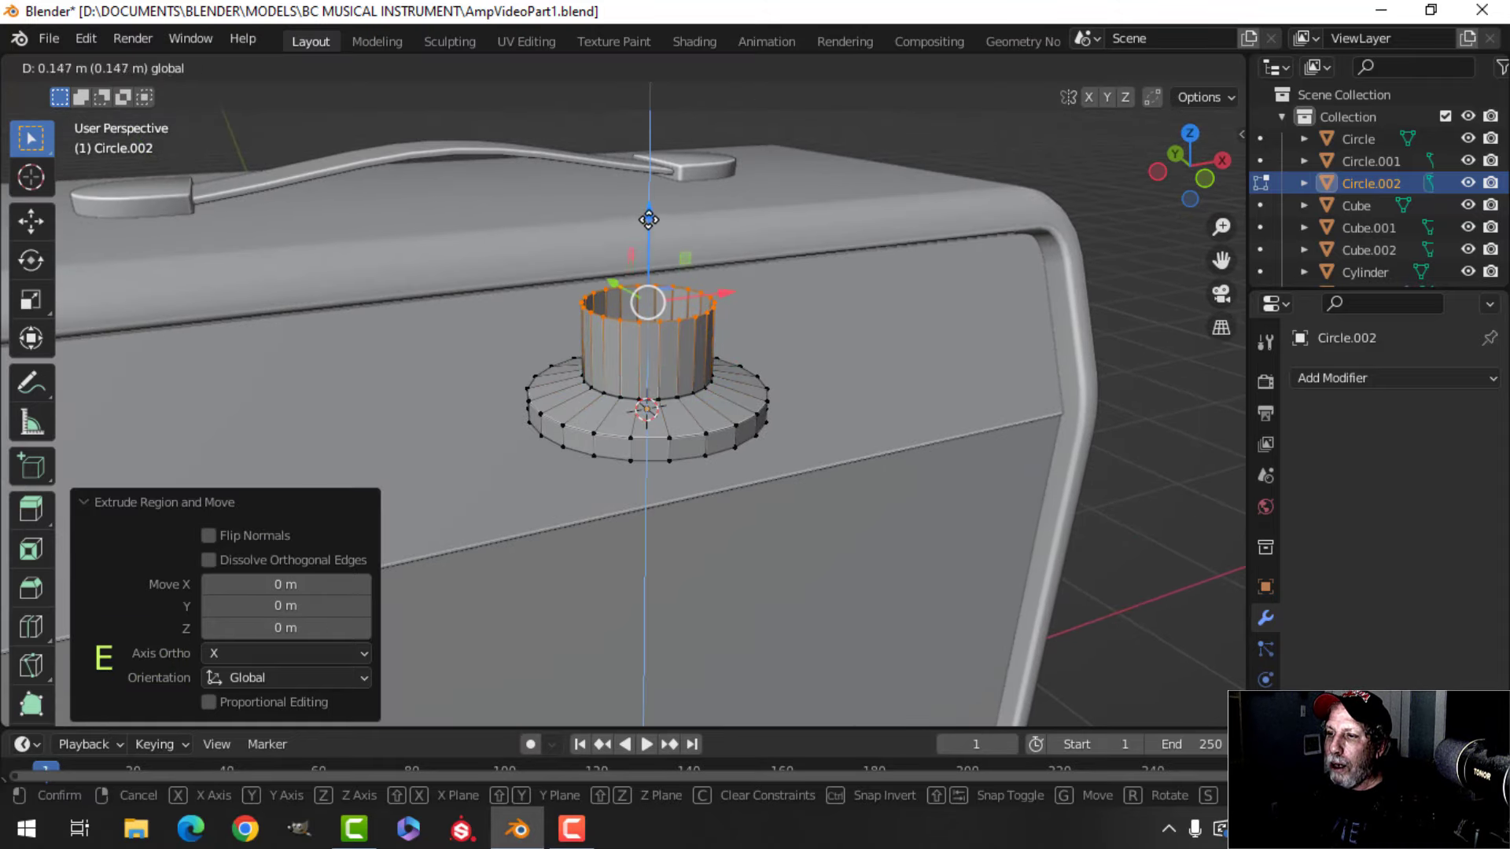
{"action": "left_click", "coordinate": [647, 217]}
- Scale the collar's upper edge to 0.787 so that the knob body tapers toward its top
{"action": "key", "text": "s"}
{"action": "left_click", "coordinate": [779, 276]}
{"action": "scroll", "coordinate": [778, 288], "scroll_direction": "up", "scroll_amount": 2}
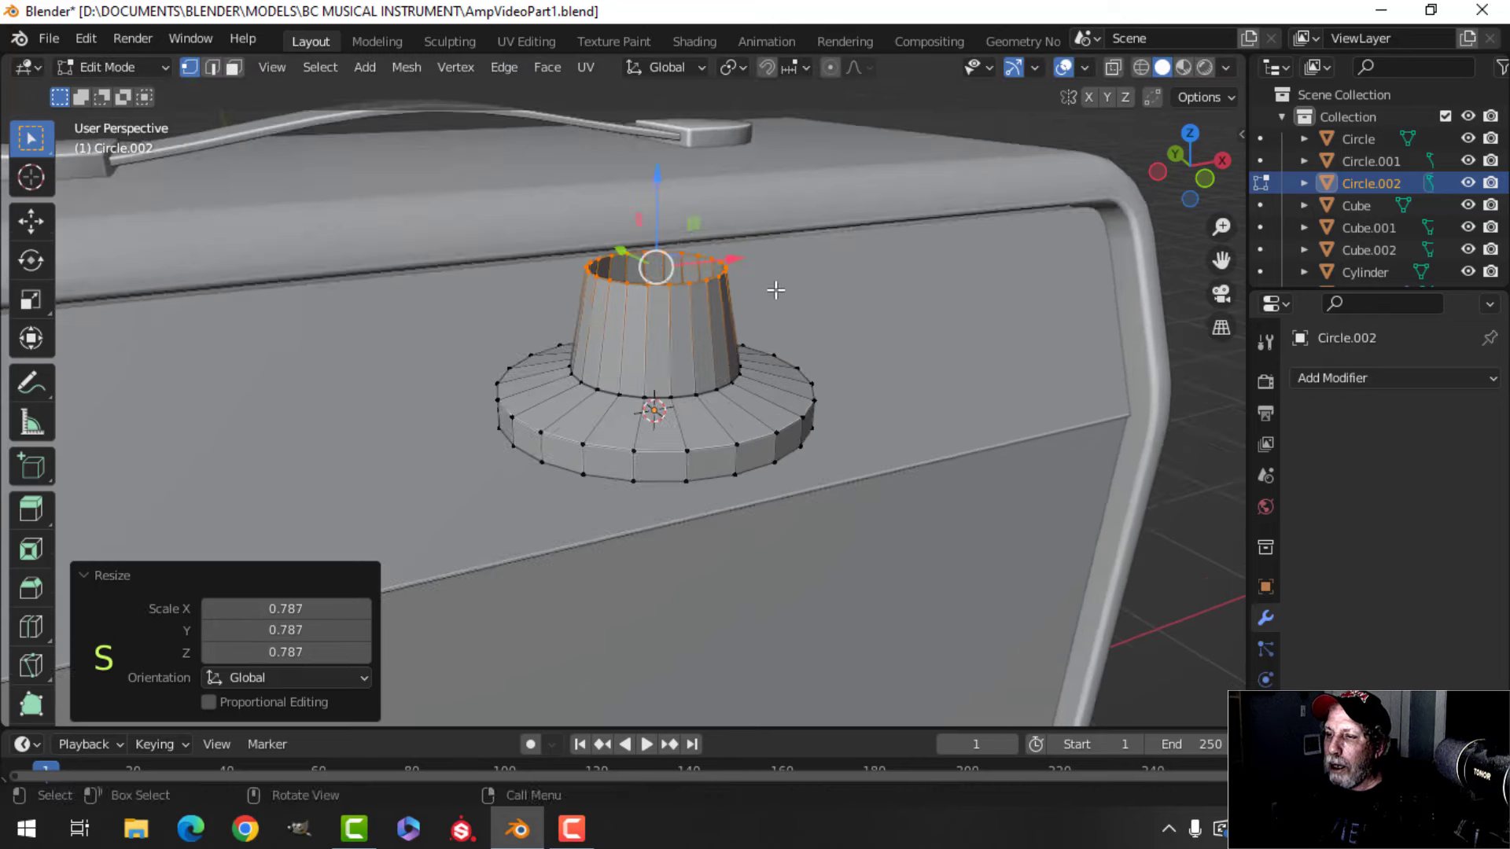
- Extrude the collar's top edge in place and scale it inward to form a narrow flat lip
{"action": "middle_click_drag", "start_coordinate": [915, 304], "coordinate": [815, 408], "text": "shift"}
{"action": "key", "text": "e"}
{"action": "right_click", "coordinate": [901, 373]}
{"action": "key", "text": "s"}
{"action": "left_click", "coordinate": [847, 373]}
- Extrude the lip's inner edge slightly down and inward, then fill the opening with a face to make a recessed top
{"action": "key", "text": "e"}
{"action": "right_click", "coordinate": [813, 410]}
{"action": "left_click_drag", "start_coordinate": [670, 338], "coordinate": [670, 346]}
{"action": "key", "text": "s"}
{"action": "left_click", "coordinate": [853, 367]}
{"action": "key", "text": "f"}
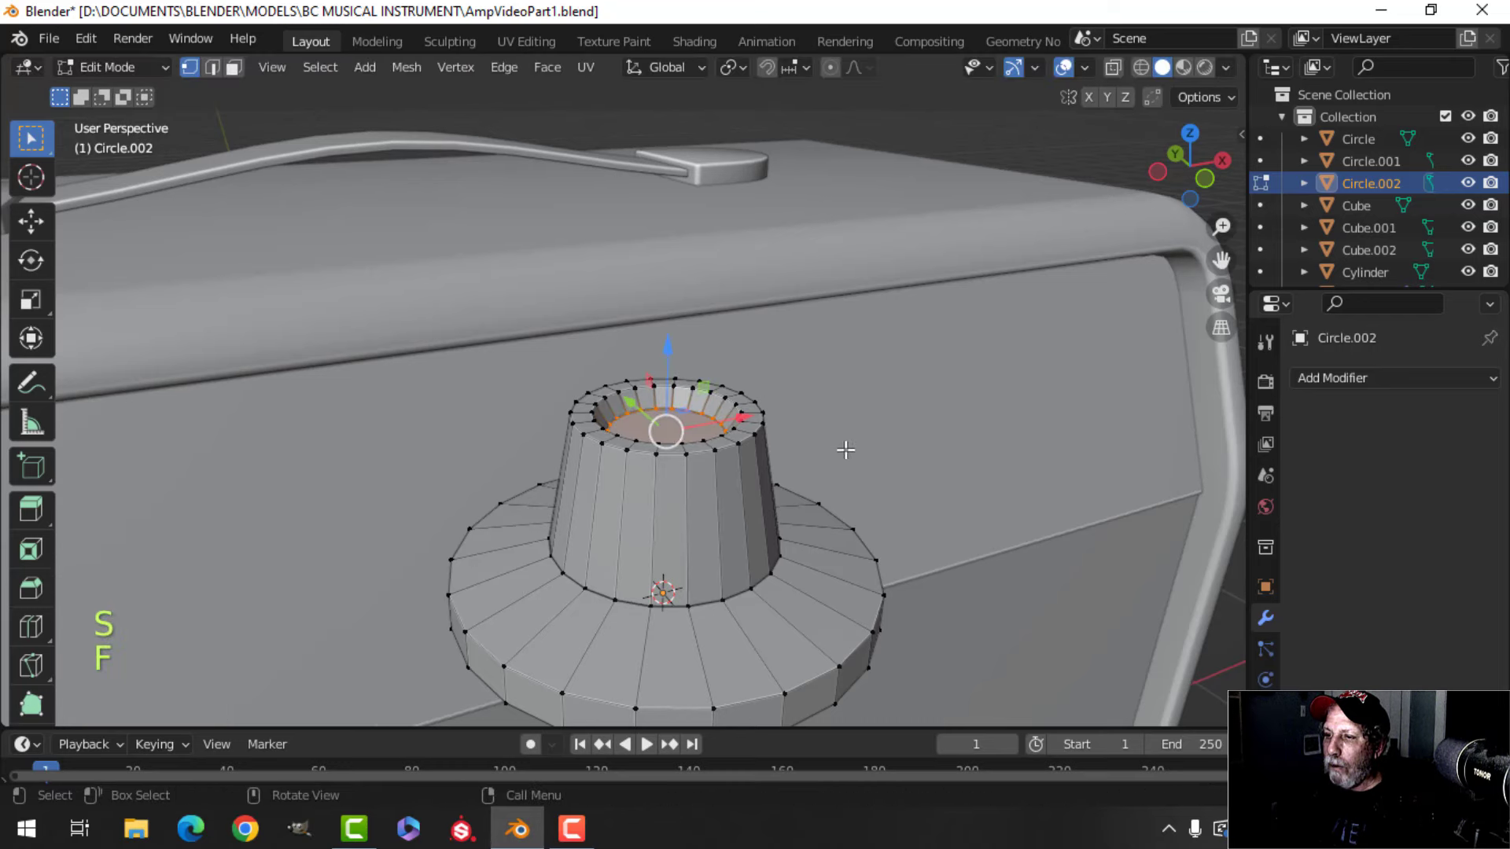
{"action": "key", "text": "alt+a"}
- Extrude the open edge loop on the flange's underside and scale it inward to 0.305
{"action": "scroll", "coordinate": [833, 468], "scroll_direction": "down", "scroll_amount": 6}
{"action": "middle_click_drag", "start_coordinate": [819, 485], "coordinate": [787, 437], "text": "shift"}
{"action": "middle_click_drag", "start_coordinate": [786, 436], "coordinate": [708, 470]}
{"action": "scroll", "coordinate": [762, 315], "scroll_direction": "up", "scroll_amount": 2}
{"action": "key", "text": "2"}
{"action": "left_click", "coordinate": [696, 472], "text": "alt+shift"}
{"action": "middle_click_drag", "start_coordinate": [673, 400], "coordinate": [840, 425], "text": "shift"}
{"action": "left_click", "coordinate": [686, 388]}
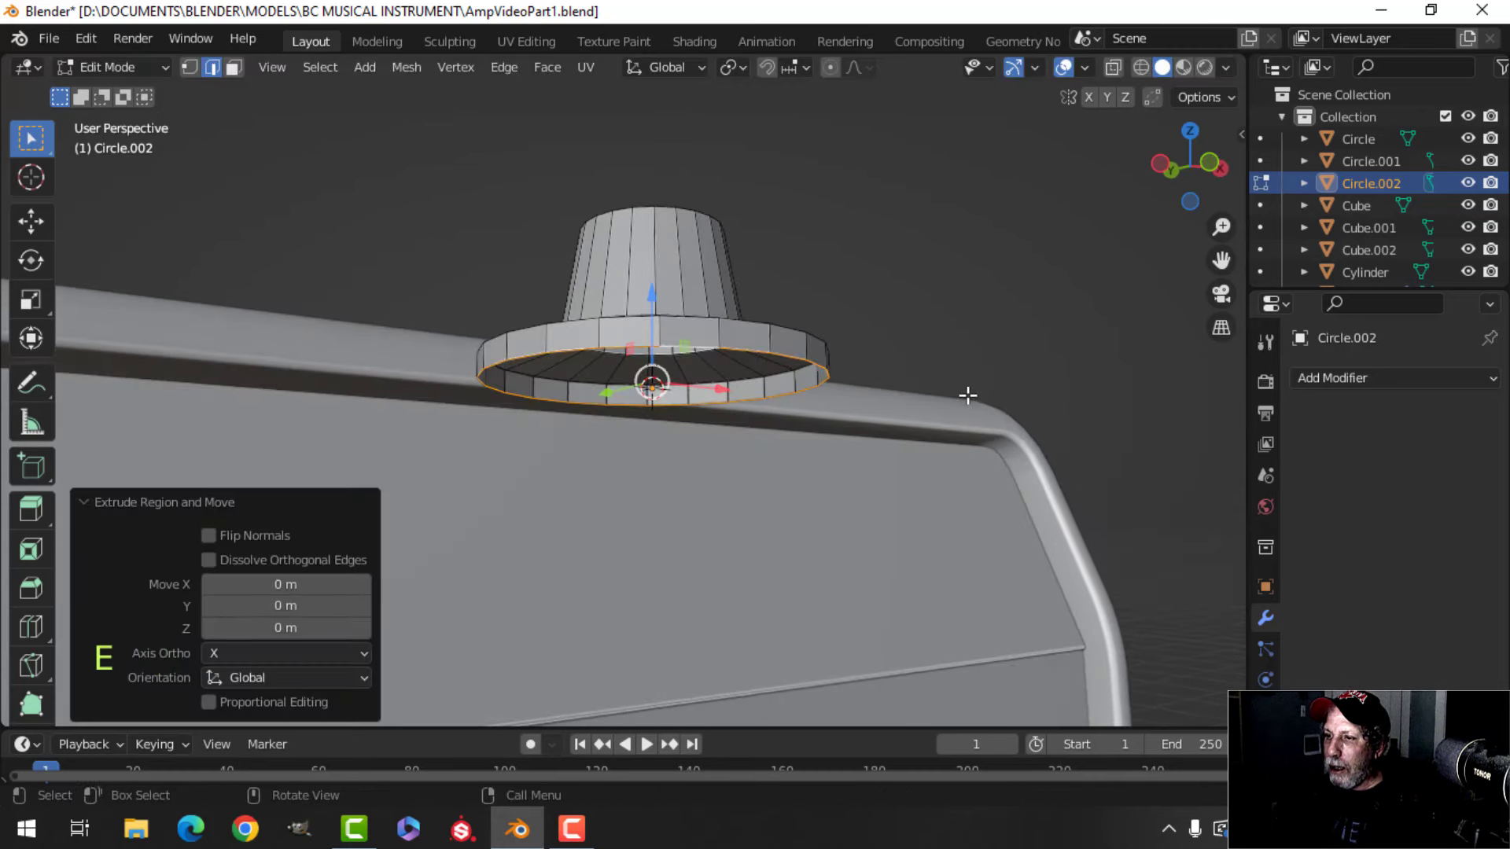
{"action": "key", "text": "s"}
{"action": "left_click", "coordinate": [741, 411]}
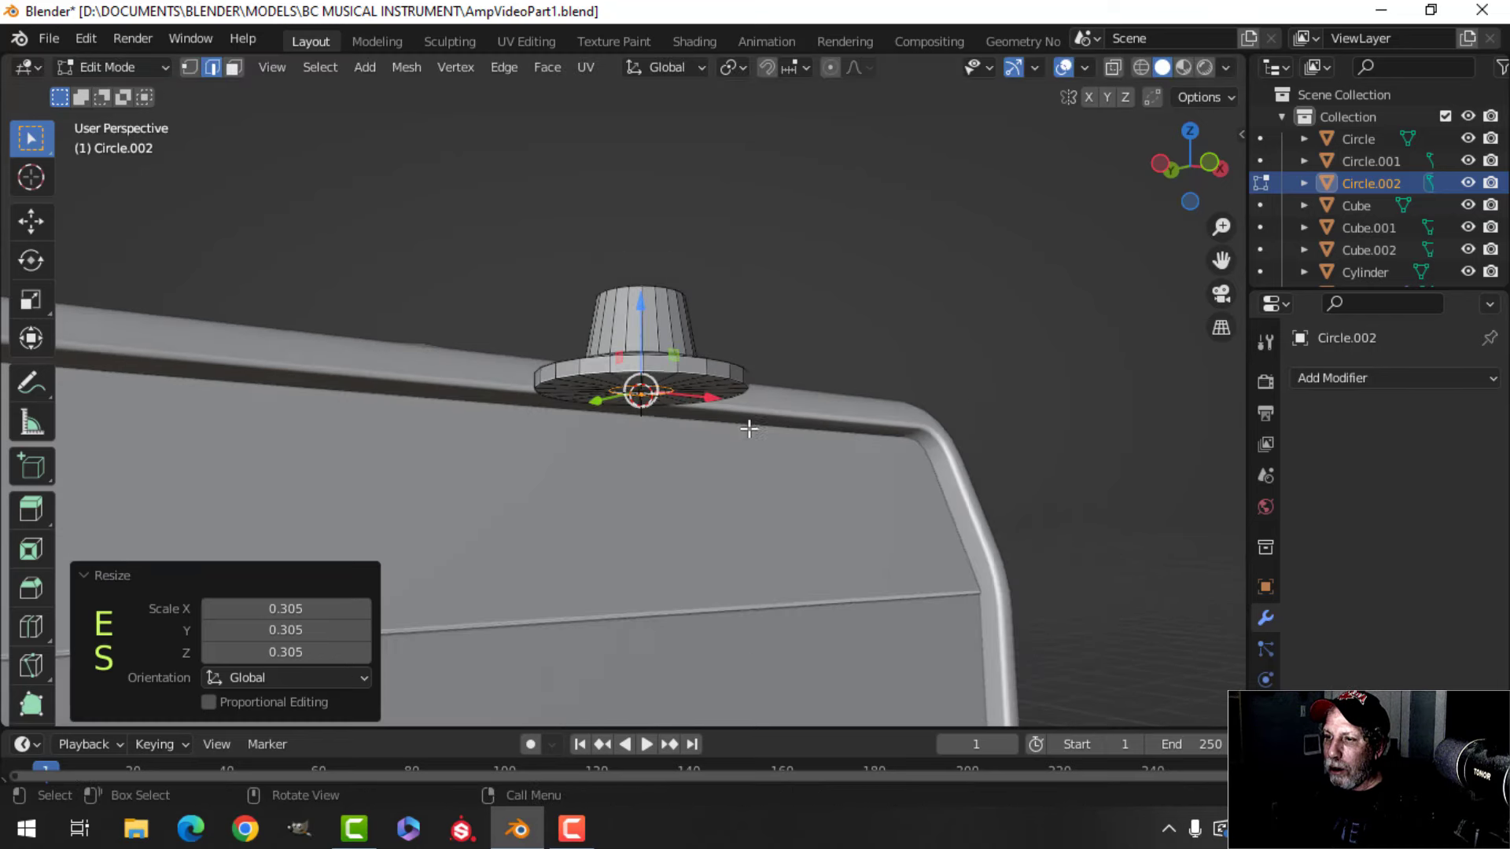
- Extrude the inner underside edge about 0.097 m down along Z to form a short shaft
{"action": "mouse_move", "coordinate": [744, 421]}
{"action": "middle_mouse_down"}
{"action": "mouse_move", "coordinate": [758, 341]}
{"action": "mouse_move", "coordinate": [768, 432]}
{"action": "mouse_move", "coordinate": [770, 407]}
{"action": "middle_mouse_up"}
{"action": "key", "text": "e"}
{"action": "key", "text": "e"}
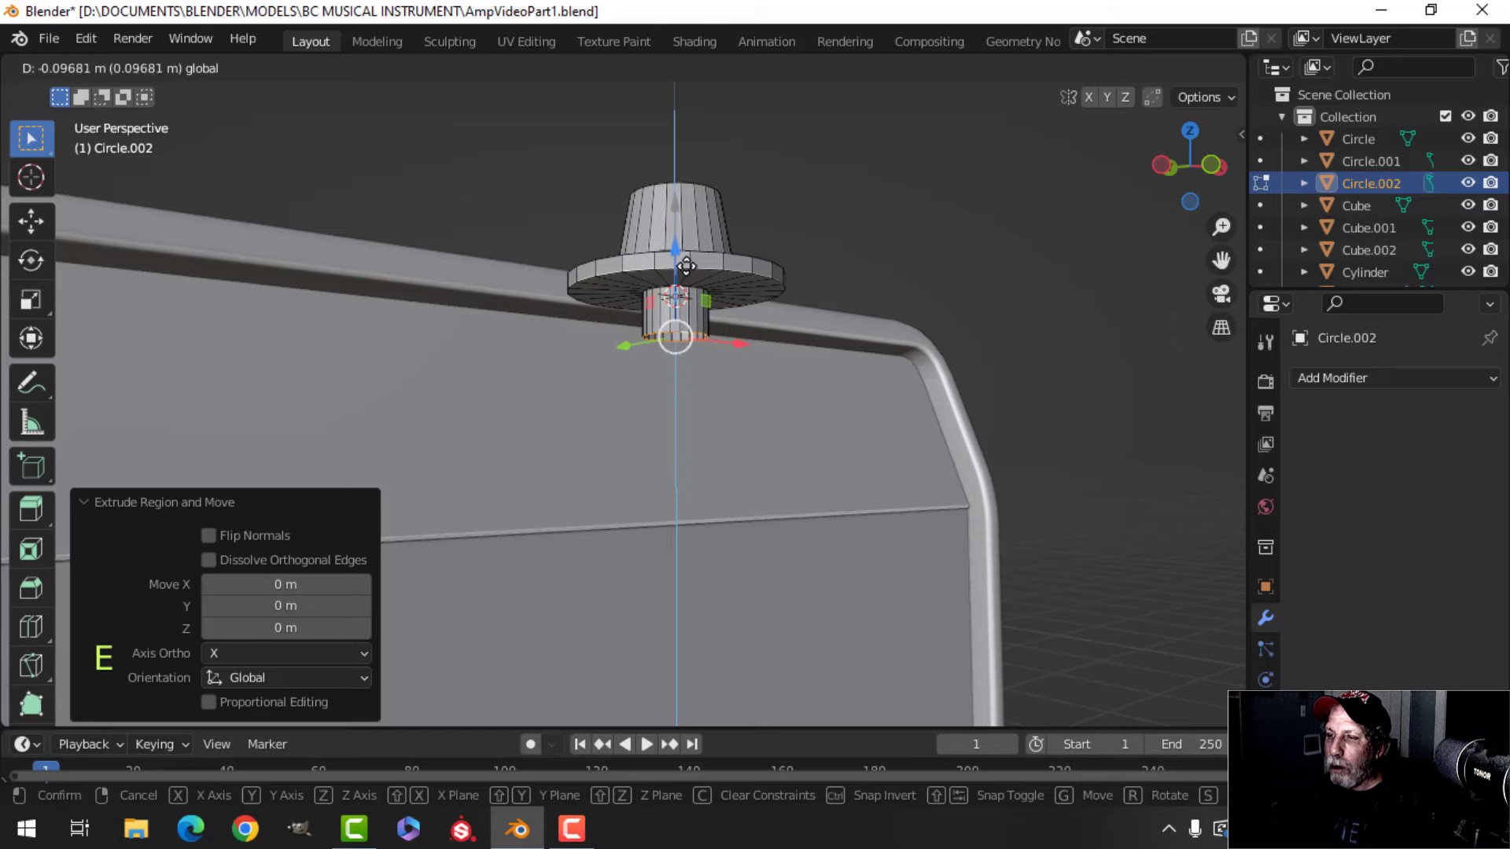
{"action": "left_click_drag", "start_coordinate": [686, 266], "coordinate": [687, 267]}
{"action": "middle_click_drag", "start_coordinate": [786, 285], "coordinate": [715, 314]}
{"action": "scroll", "coordinate": [677, 319], "scroll_direction": "up", "scroll_amount": 3}
{"action": "key", "text": "alt+a"}
- Bevel the upper and lower outer edge loops of the flange
{"action": "middle_click_drag", "start_coordinate": [554, 315], "coordinate": [741, 290], "text": "shift"}
{"action": "scroll", "coordinate": [697, 448], "scroll_direction": "up", "scroll_amount": 4}
{"action": "scroll", "coordinate": [739, 314], "scroll_direction": "down", "scroll_amount": 2}
{"action": "middle_click_drag", "start_coordinate": [732, 371], "coordinate": [751, 292]}
{"action": "middle_click_drag", "start_coordinate": [769, 324], "coordinate": [790, 362]}
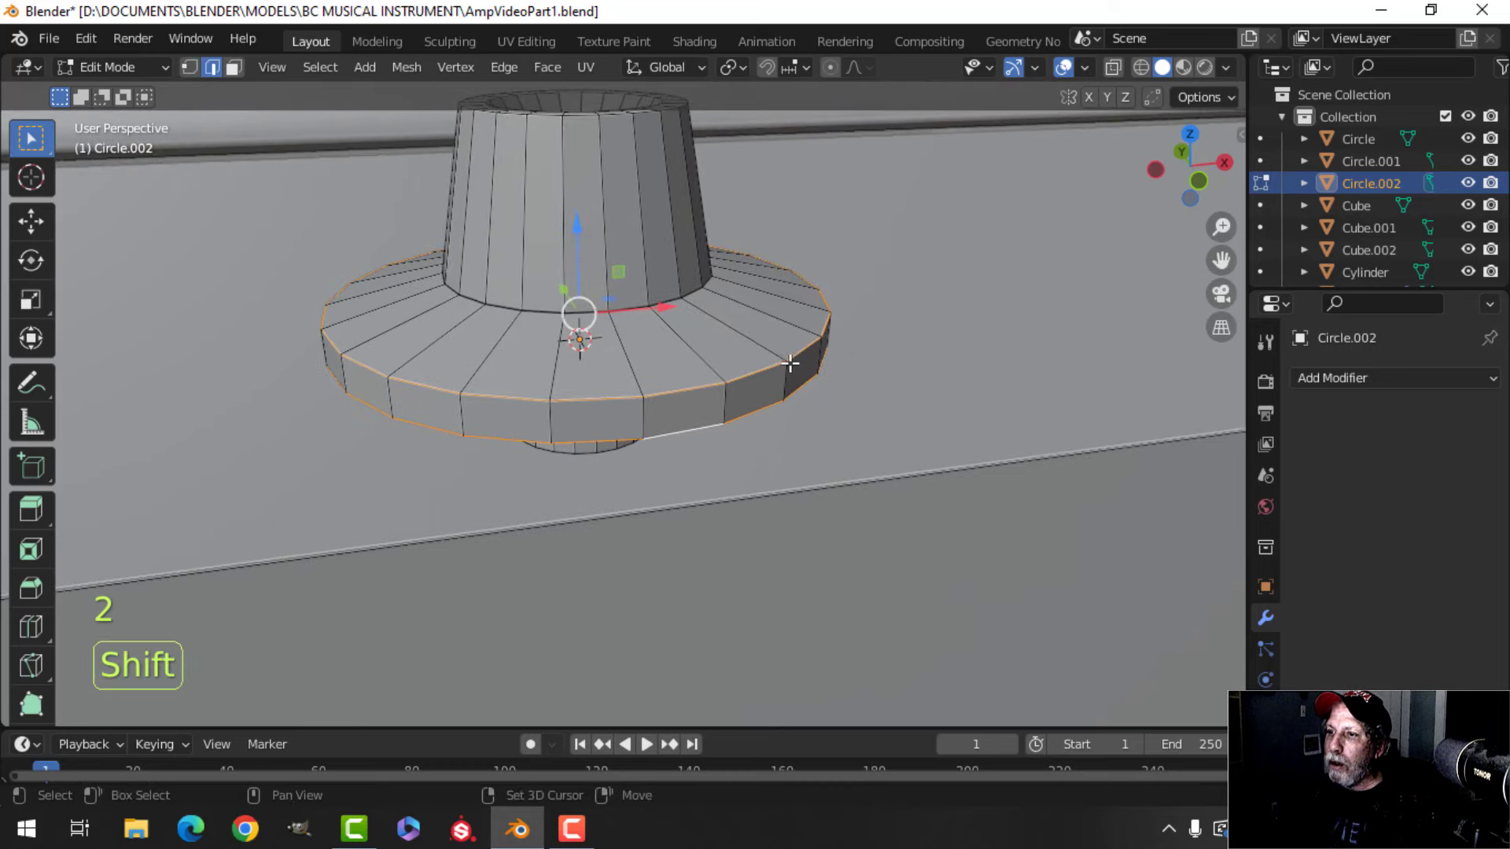
{"action": "left_click", "coordinate": [915, 350]}
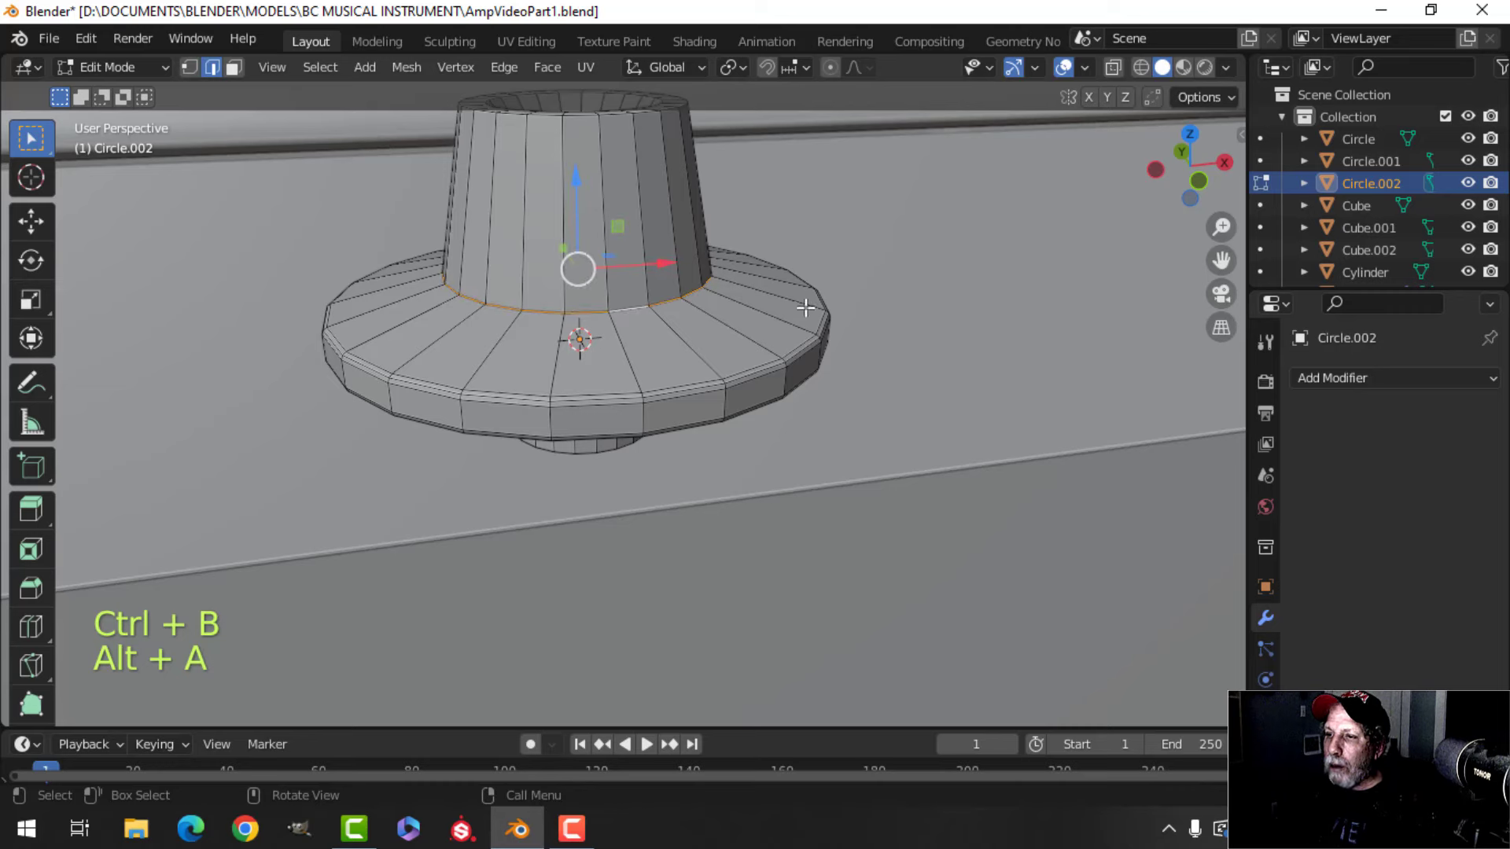
- Bevel the edge loop where the tapered body meets the flange, about 0.0086 m wide with 2 segments
{"action": "key", "text": "ctrl+b"}
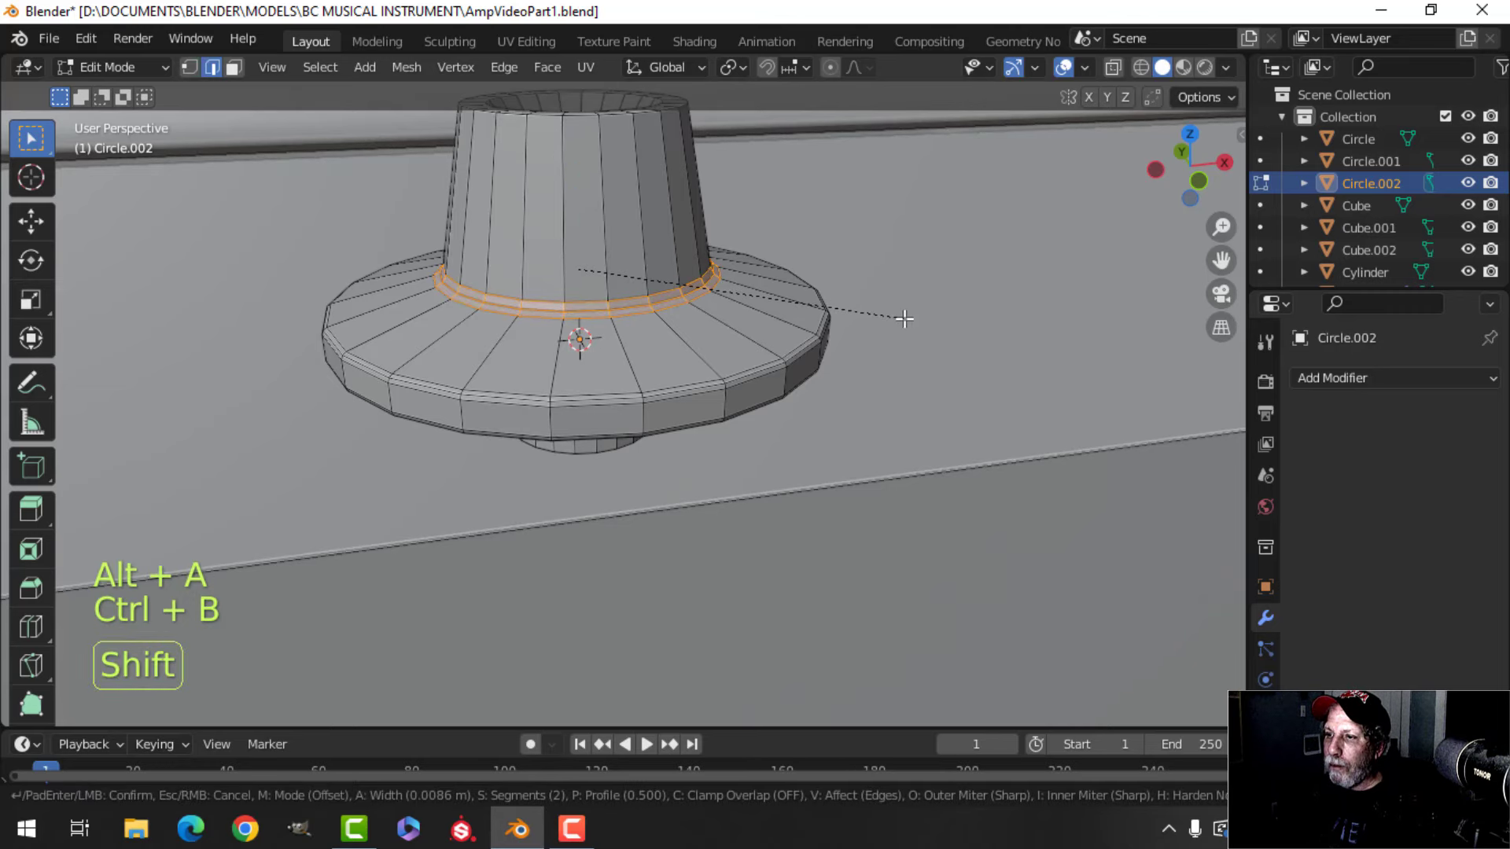
{"action": "left_click", "coordinate": [904, 318]}
{"action": "key", "text": "alt+a"}
- Bevel the inner and outer edge loops of the knob's top lip with 2 segments
{"action": "middle_click_drag", "start_coordinate": [574, 267], "coordinate": [606, 471]}
{"action": "scroll", "coordinate": [712, 367], "scroll_direction": "up", "scroll_amount": 3}
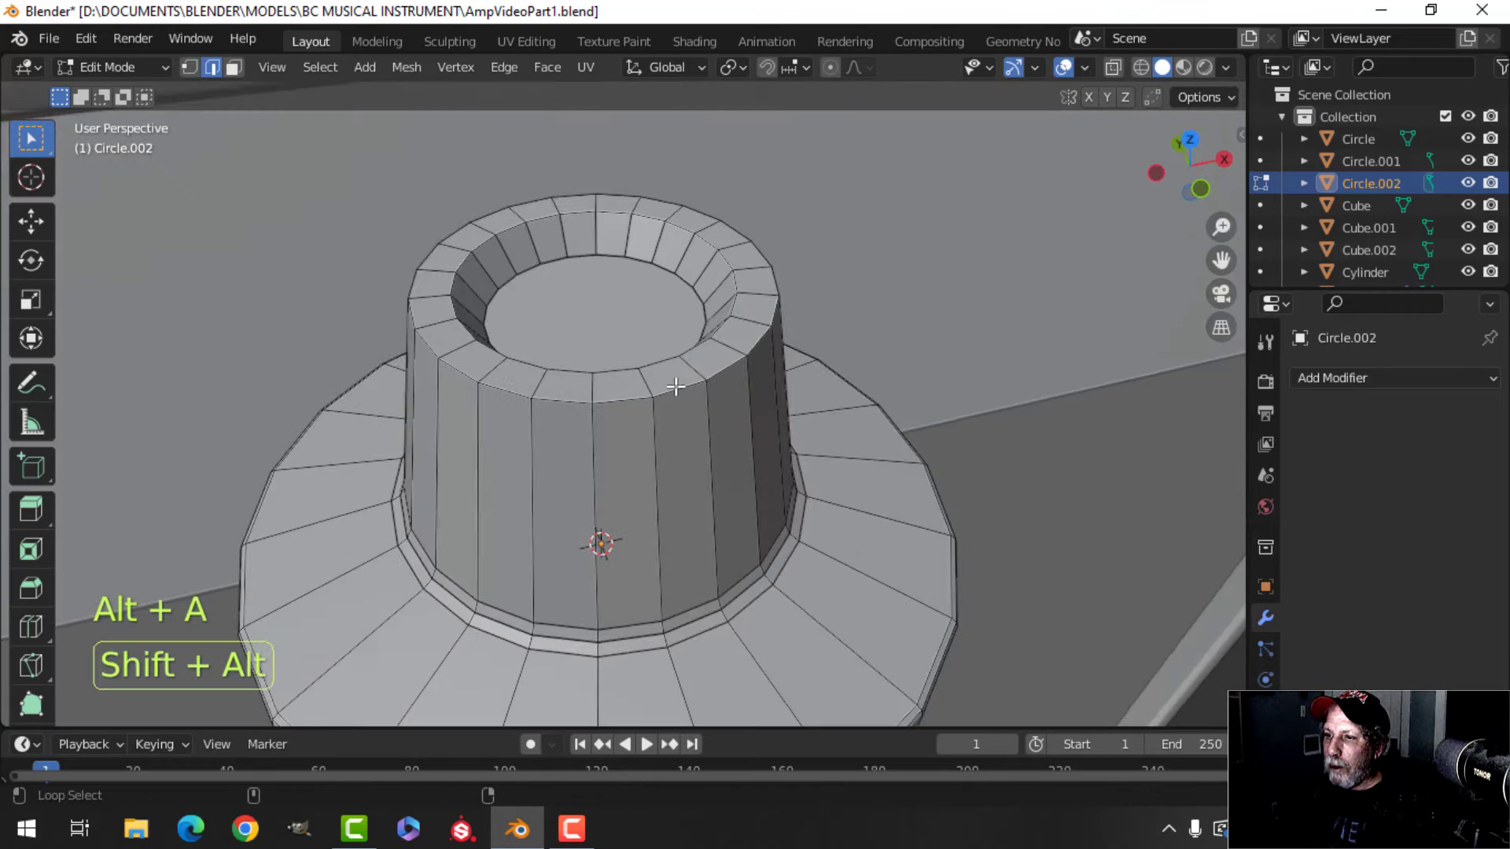
{"action": "key", "text": "shift"}
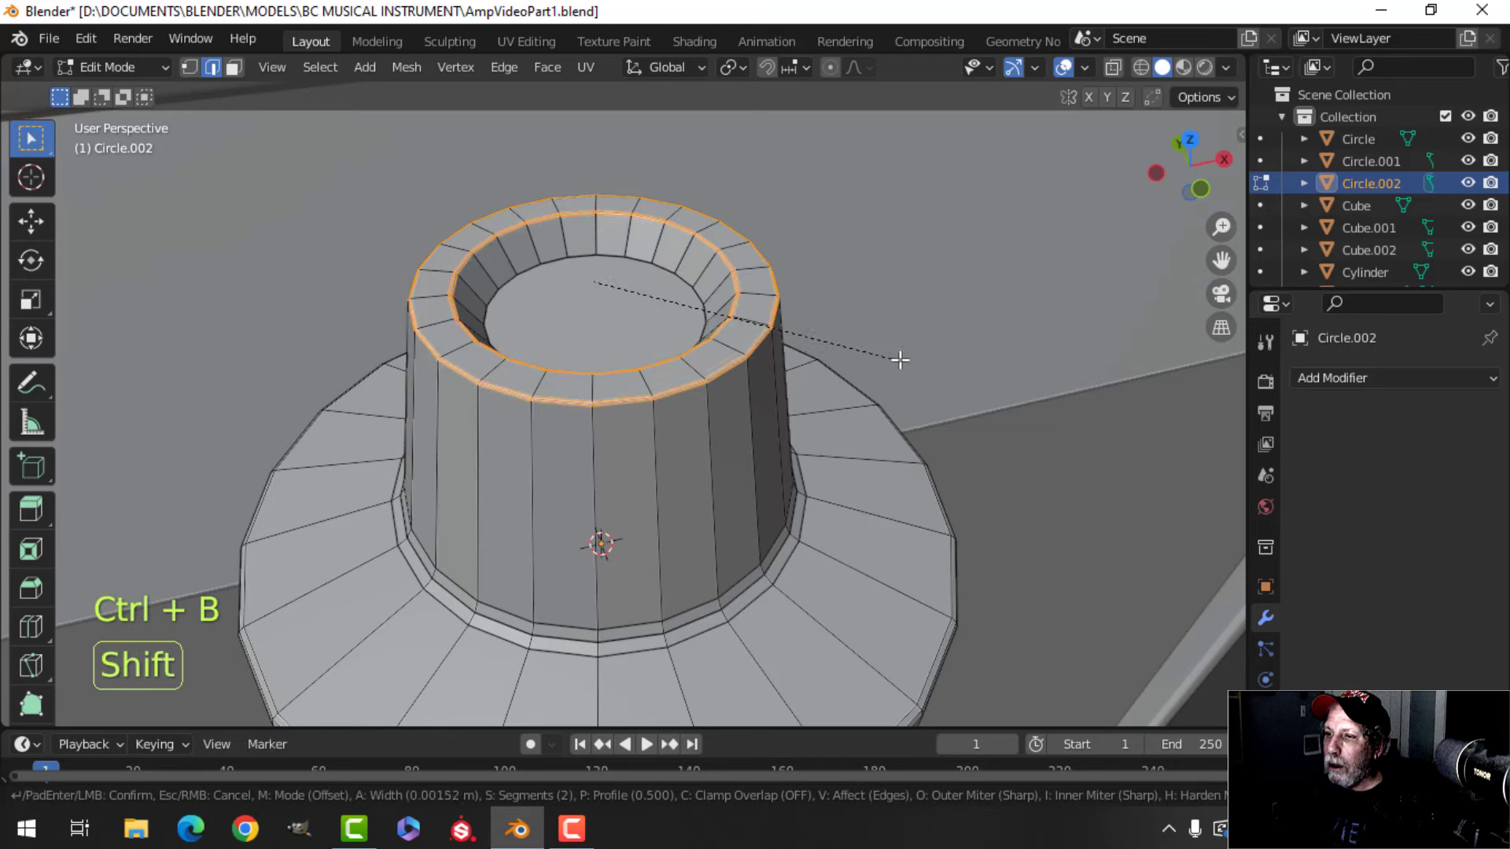
{"action": "left_click", "coordinate": [925, 359]}
{"action": "key", "text": "alt+a"}
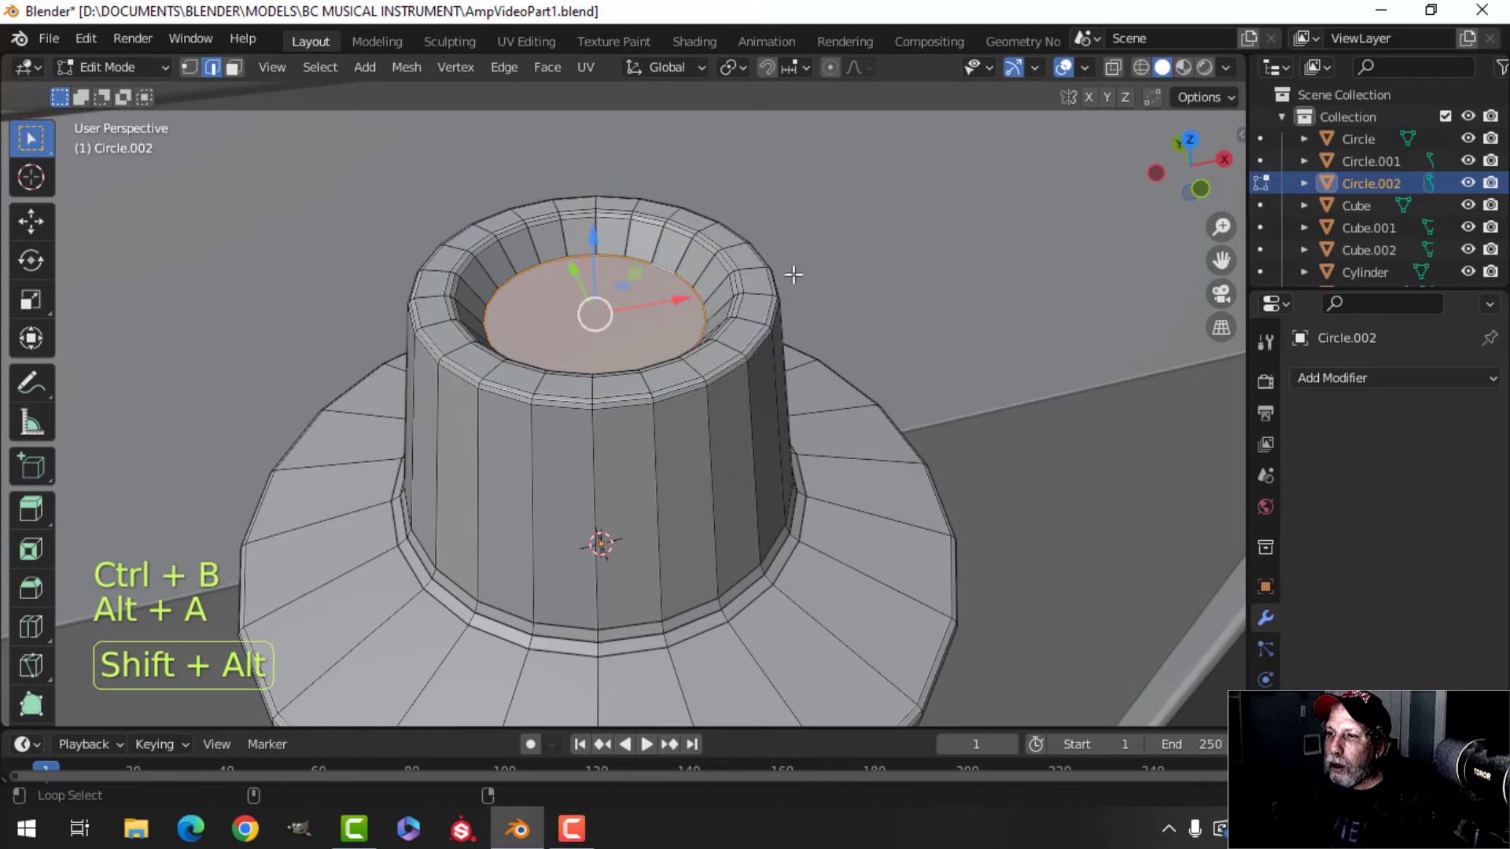
- Bevel the edge loop where the stem meets the underside of the knob's flange, about 0.00523 m wide with 2 segments
{"action": "left_click", "coordinate": [861, 276]}
{"action": "scroll", "coordinate": [833, 296], "scroll_direction": "down", "scroll_amount": 3}
{"action": "middle_click_drag", "start_coordinate": [833, 297], "coordinate": [674, 219]}
{"action": "key", "text": "alt+a"}
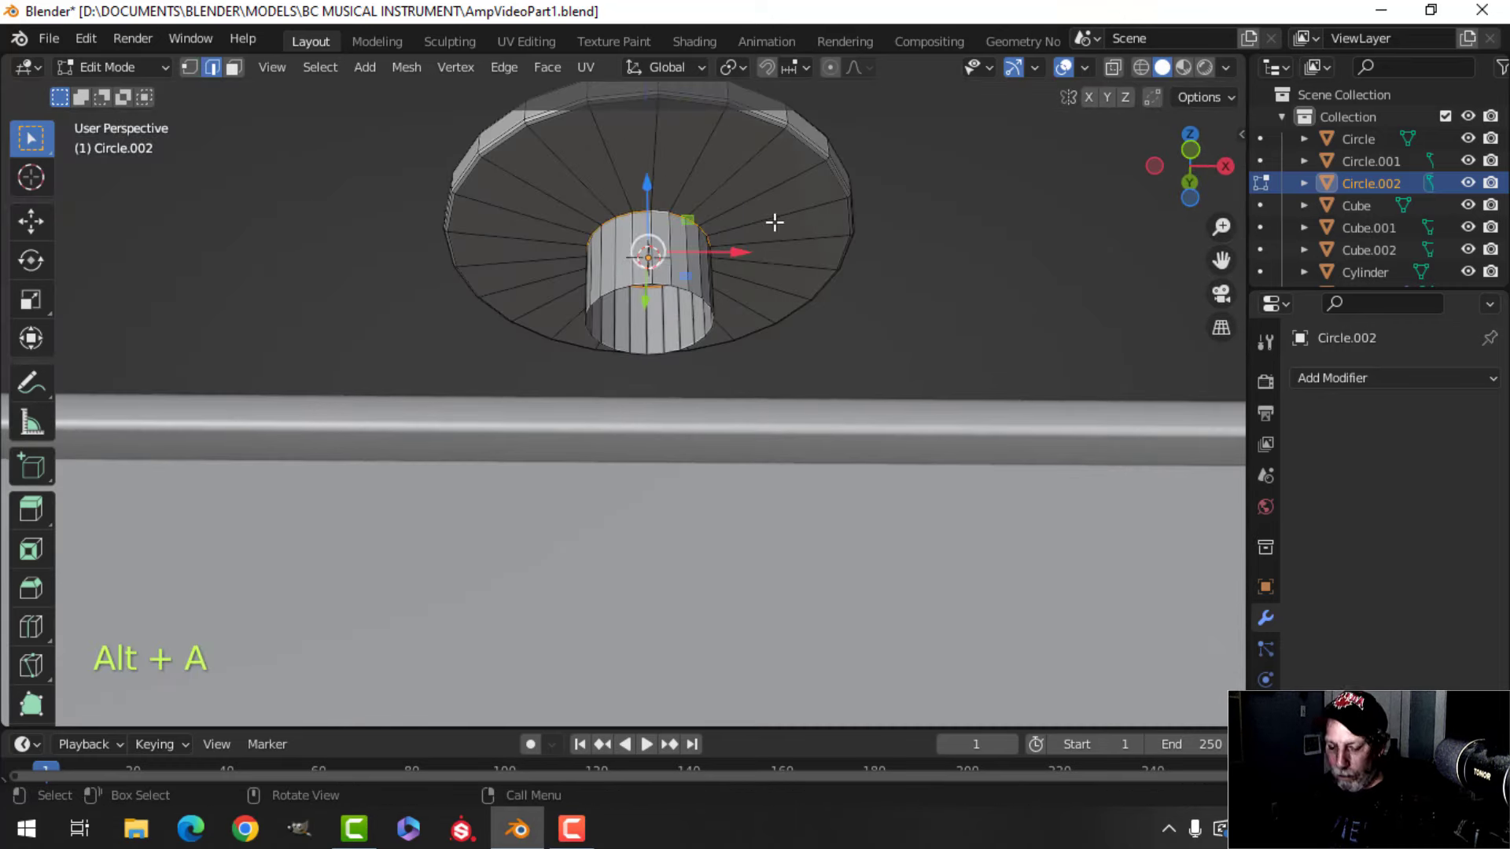
{"action": "left_click", "coordinate": [826, 227]}
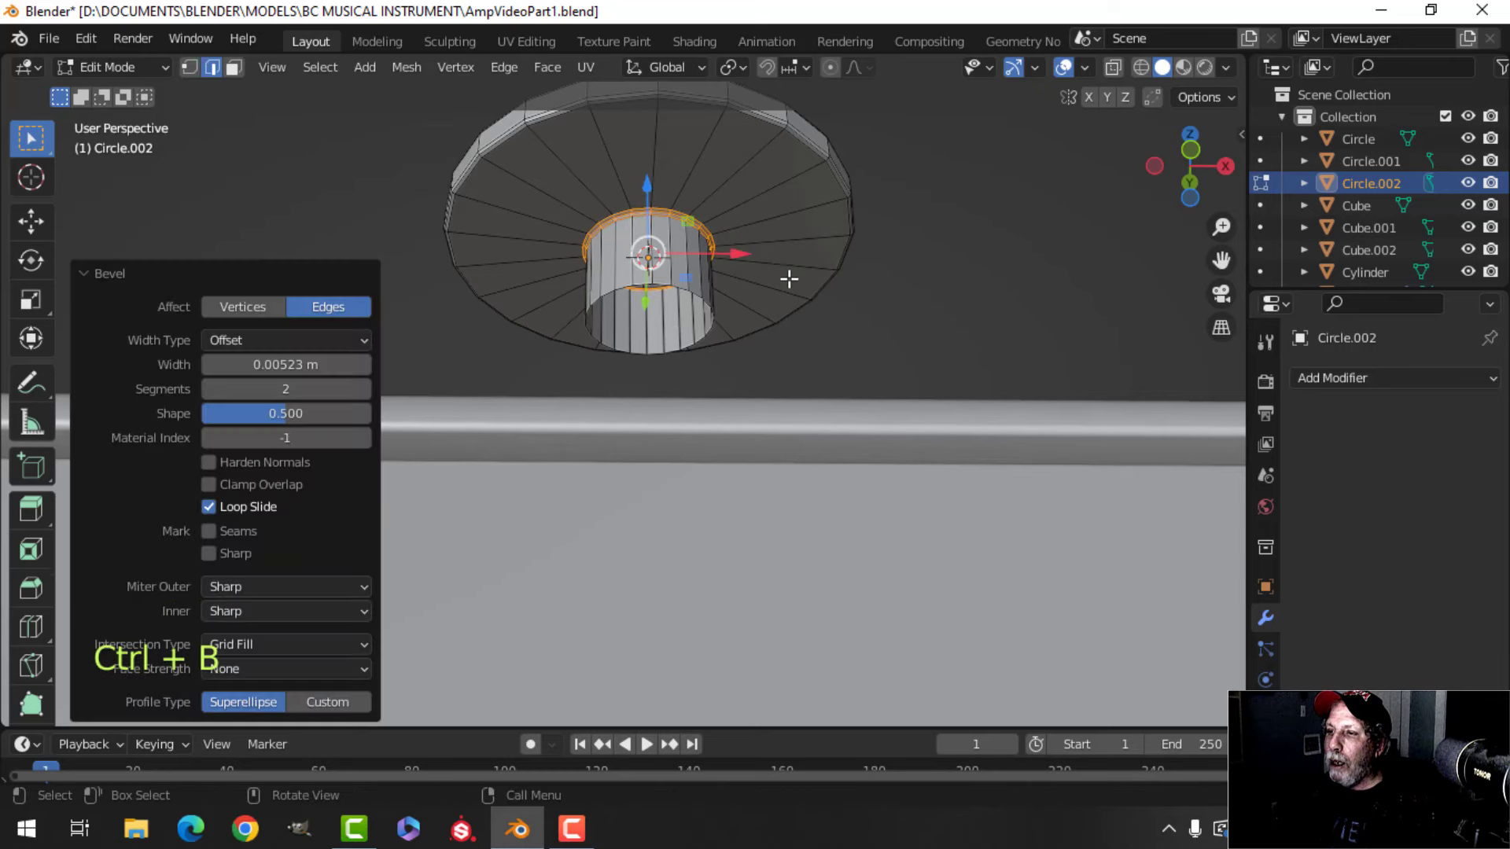
- Shade the knob smooth and add a Subdivision Surface modifier at viewport level 1
{"action": "key", "text": "Tab"}
{"action": "middle_click_drag", "start_coordinate": [788, 280], "coordinate": [767, 326]}
{"action": "right_click", "coordinate": [737, 244]}
{"action": "left_click", "coordinate": [737, 244]}
{"action": "key", "text": "ctrl+1"}
{"action": "scroll", "coordinate": [733, 368], "scroll_direction": "down", "scroll_amount": 3}
{"action": "key", "text": "alt+a"}
- Inspect the smoothed knob and its flange from several angles against the amplifier cabinet
{"action": "scroll", "coordinate": [730, 479], "scroll_direction": "up", "scroll_amount": 4}
{"action": "scroll", "coordinate": [765, 393], "scroll_direction": "down", "scroll_amount": 4}
{"action": "middle_click_drag", "start_coordinate": [765, 413], "coordinate": [832, 309]}
{"action": "scroll", "coordinate": [871, 338], "scroll_direction": "down", "scroll_amount": 2}
{"action": "scroll", "coordinate": [832, 309], "scroll_direction": "down", "scroll_amount": 2}
{"action": "middle_click_drag", "start_coordinate": [736, 338], "coordinate": [654, 324], "text": "shift"}
{"action": "scroll", "coordinate": [638, 460], "scroll_direction": "up", "scroll_amount": 3}
{"action": "key", "text": "alt+a"}
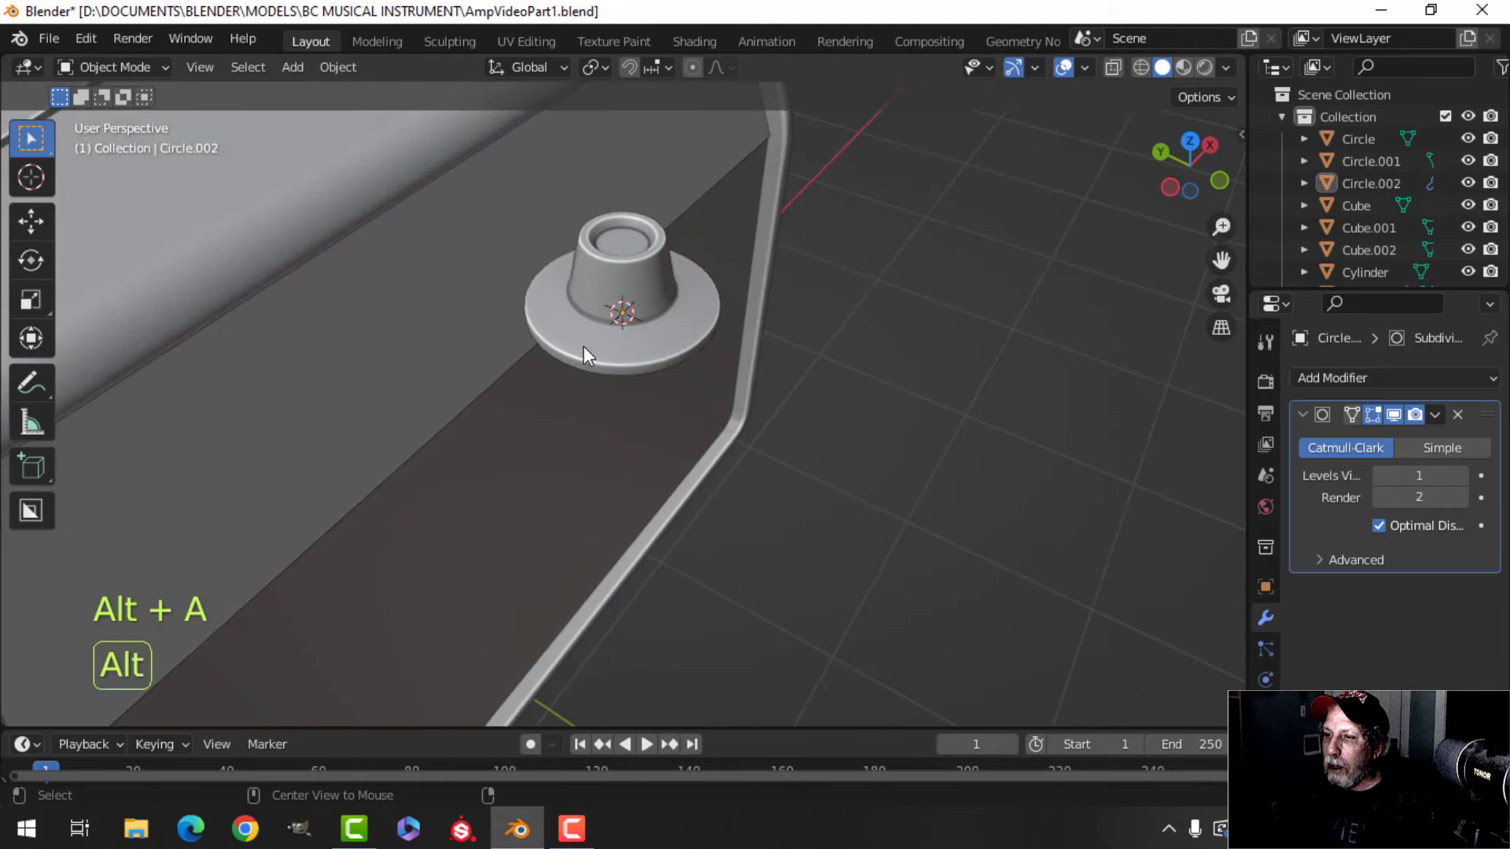
{"action": "scroll", "coordinate": [669, 321], "scroll_direction": "down", "scroll_amount": 3}
{"action": "middle_click_drag", "start_coordinate": [682, 414], "coordinate": [727, 338], "text": "shift"}
{"action": "middle_click_drag", "start_coordinate": [728, 338], "coordinate": [624, 455]}
{"action": "scroll", "coordinate": [692, 385], "scroll_direction": "up", "scroll_amount": 3}
{"action": "scroll", "coordinate": [661, 432], "scroll_direction": "up", "scroll_amount": 3}
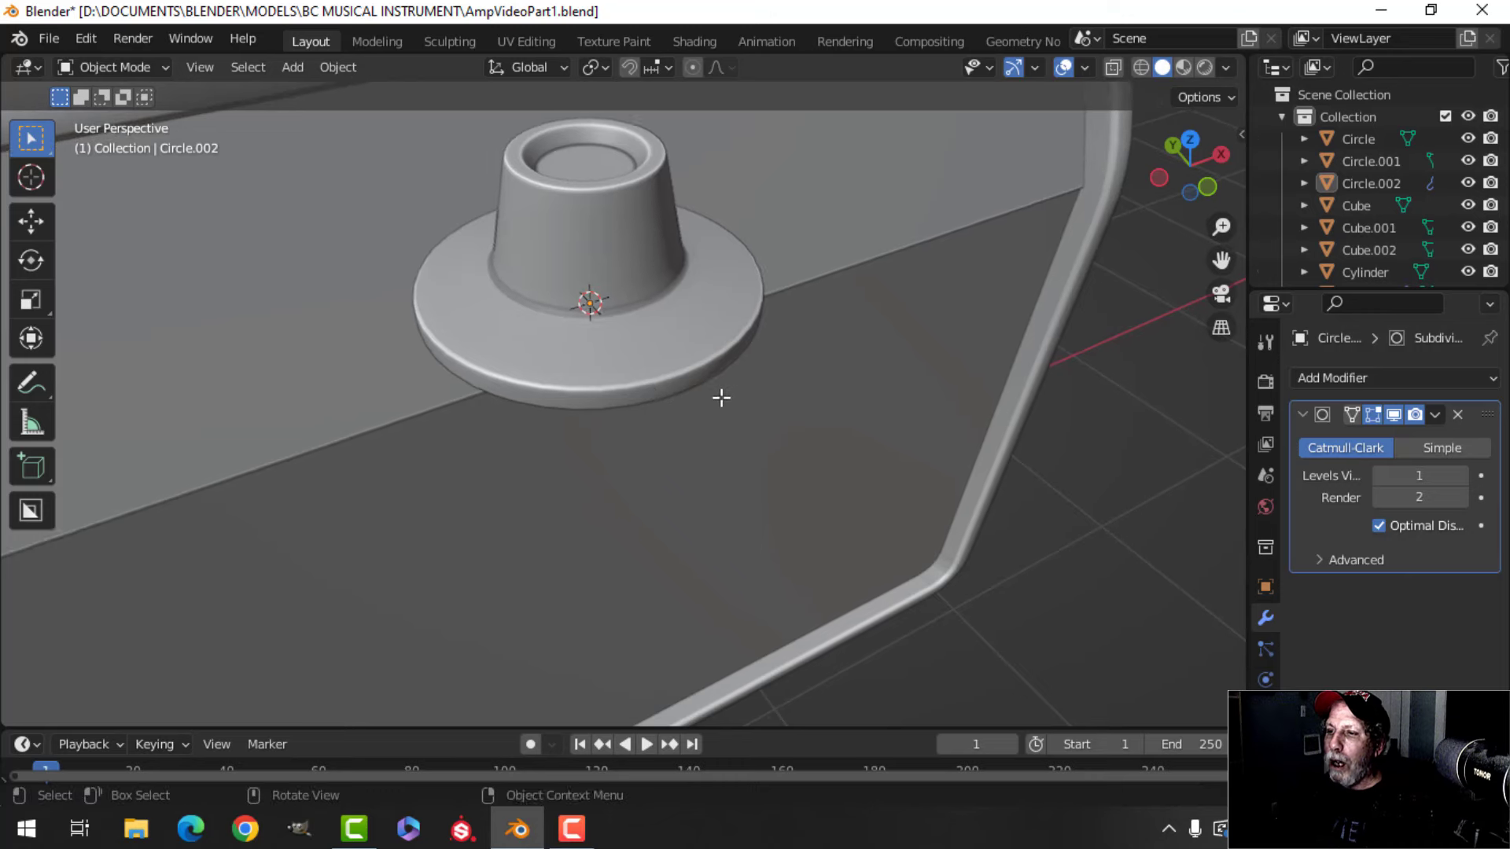
- Select the outer rim faces of the knob's flange, grow the selection, and scale it to about 0.86 with Z locked
{"action": "key", "text": "Tab"}
{"action": "key", "text": "alt+a"}
{"action": "middle_click_drag", "start_coordinate": [719, 396], "coordinate": [738, 428]}
{"action": "scroll", "coordinate": [739, 394], "scroll_direction": "down", "scroll_amount": 2}
{"action": "mouse_move", "coordinate": [737, 428]}
{"action": "middle_mouse_down"}
{"action": "mouse_move", "coordinate": [721, 347]}
{"action": "mouse_move", "coordinate": [701, 457]}
{"action": "mouse_move", "coordinate": [691, 421]}
{"action": "mouse_move", "coordinate": [737, 442]}
{"action": "middle_mouse_up"}
{"action": "scroll", "coordinate": [717, 352], "scroll_direction": "up", "scroll_amount": 3}
{"action": "scroll", "coordinate": [692, 417], "scroll_direction": "up", "scroll_amount": 2}
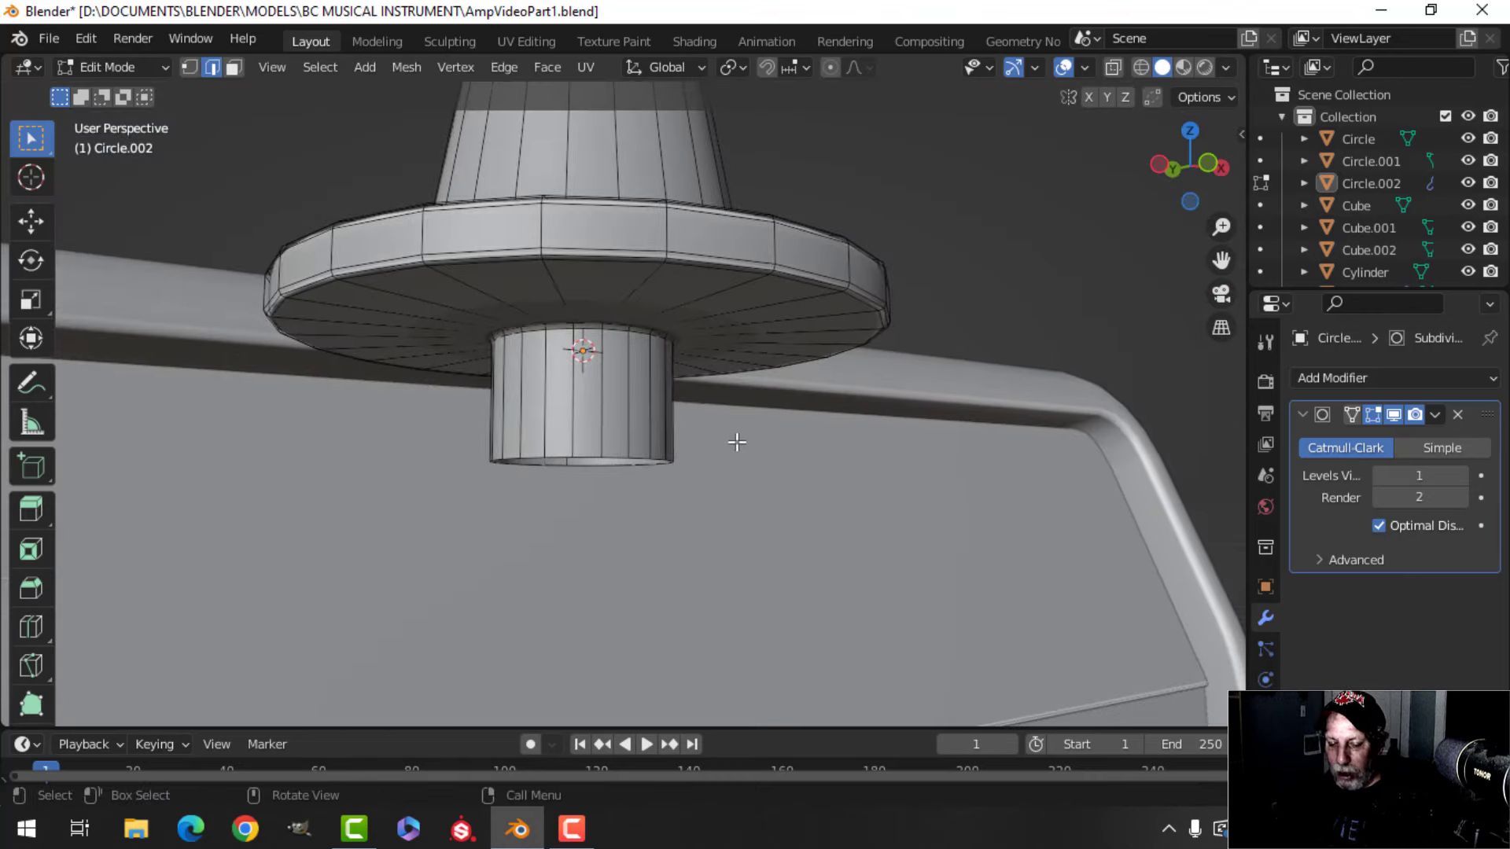
{"action": "key", "text": "3"}
{"action": "left_click", "coordinate": [711, 315], "text": "alt"}
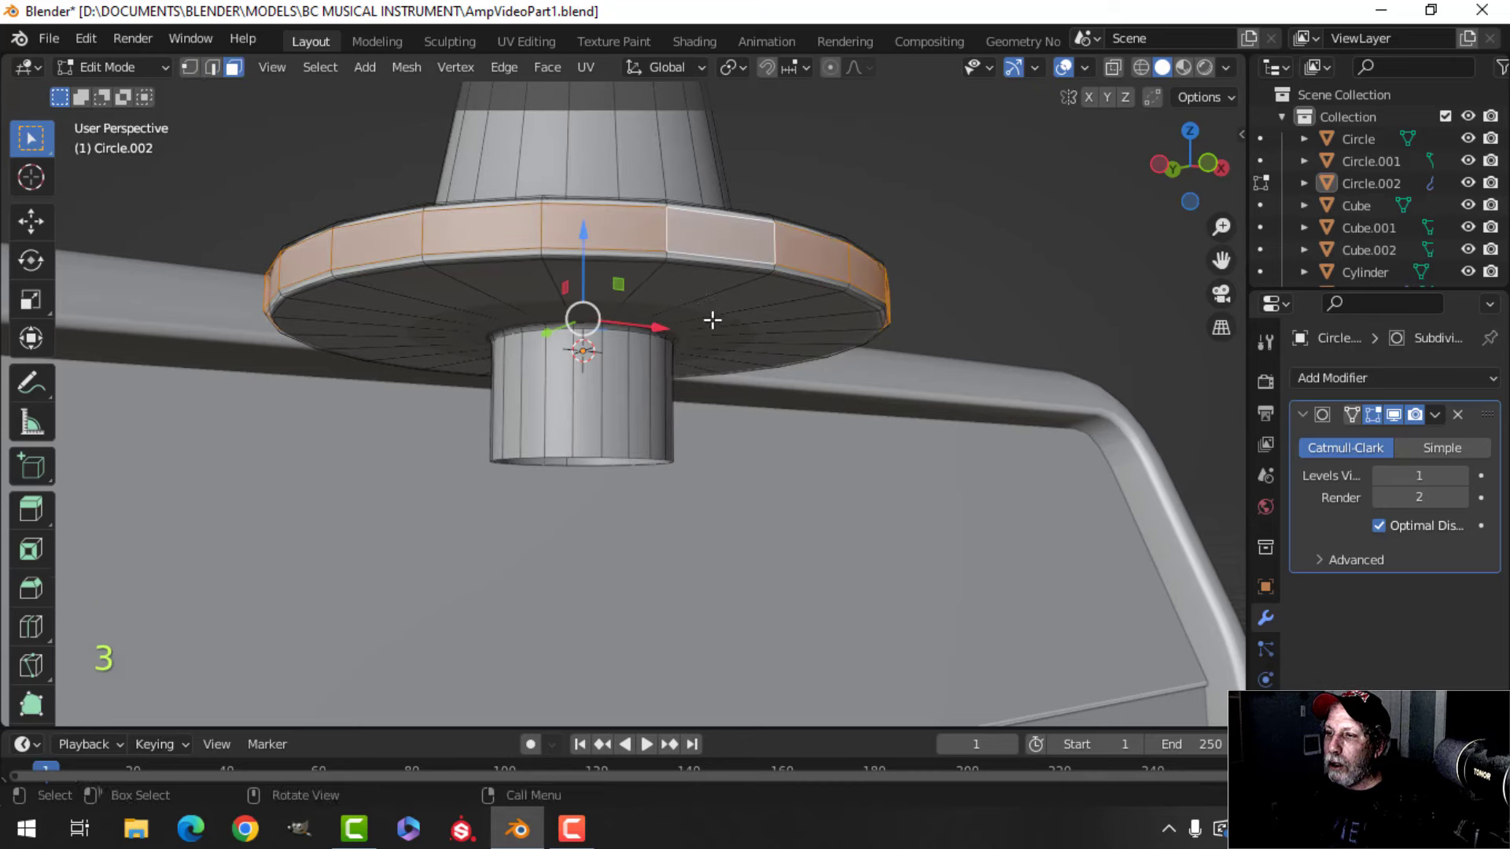
{"action": "middle_click_drag", "start_coordinate": [711, 320], "coordinate": [820, 412]}
{"action": "key", "text": "ctrl+KP_Add"}
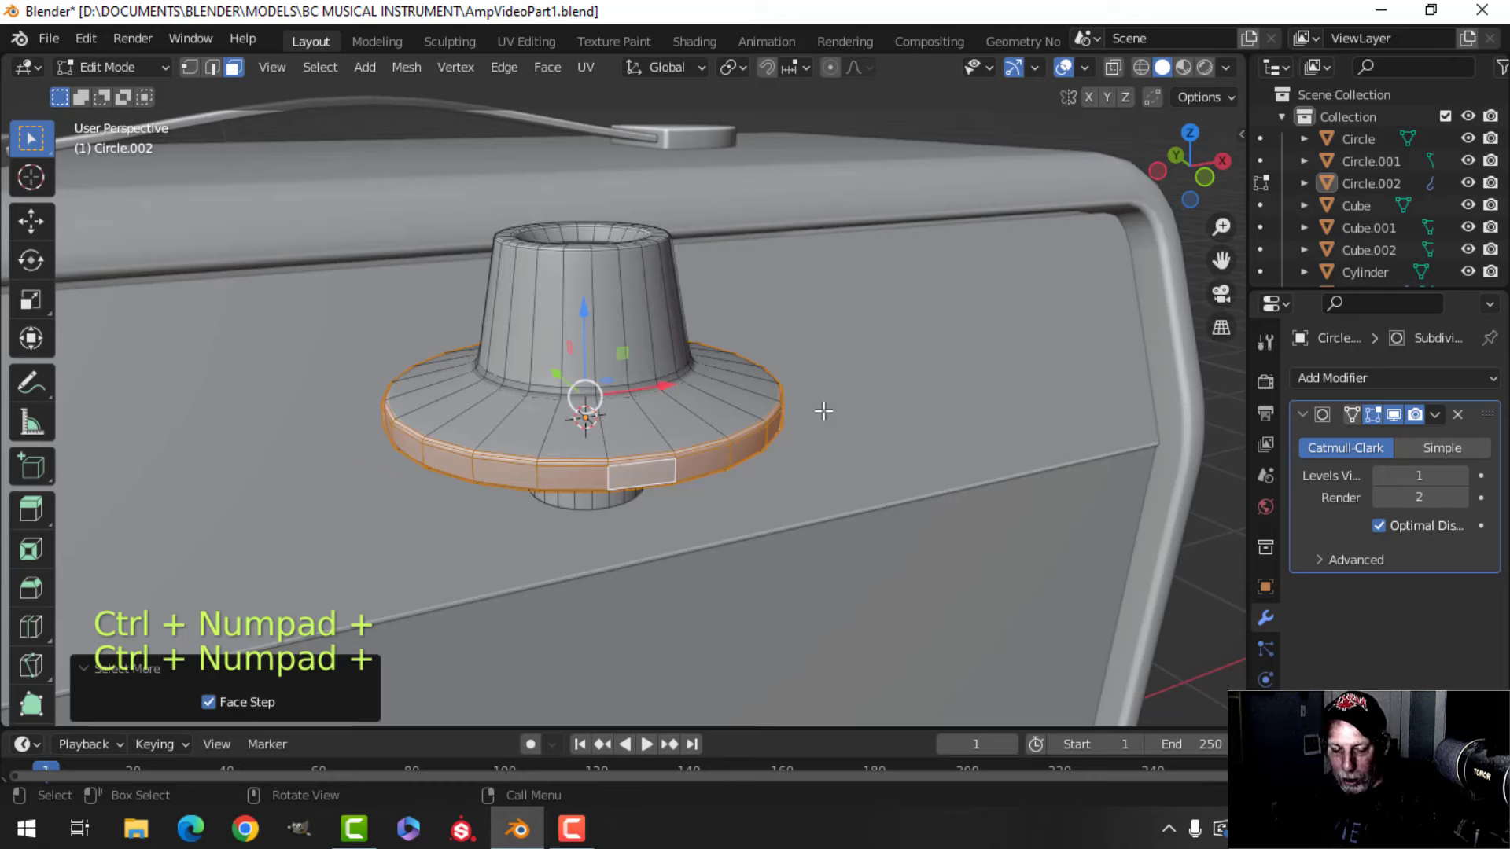
{"action": "key", "text": "s"}
{"action": "key", "text": "shift+z"}
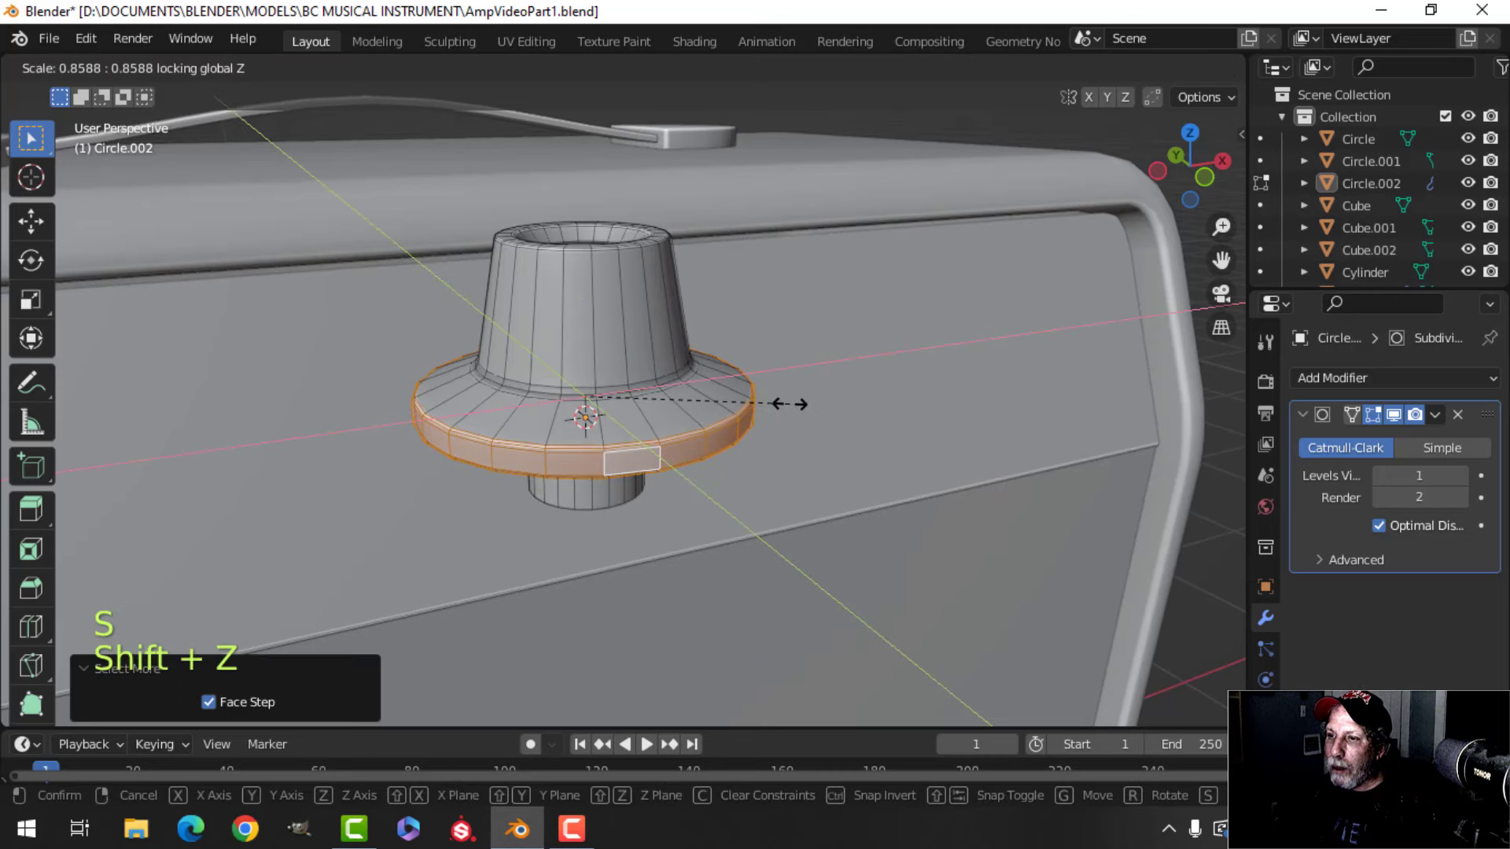
{"action": "left_click", "coordinate": [789, 404]}
{"action": "key", "text": "alt+a"}
{"action": "key", "text": "Tab"}
{"action": "key", "text": "alt+a"}
- Rotate the entire knob mesh about 61.7° in the left orthographic view so it faces outward from the cabinet
{"action": "scroll", "coordinate": [704, 445], "scroll_direction": "down", "scroll_amount": 3}
{"action": "middle_click_drag", "start_coordinate": [705, 446], "coordinate": [669, 385]}
{"action": "left_click_drag", "start_coordinate": [668, 385], "coordinate": [657, 459]}
{"action": "middle_click_drag", "start_coordinate": [657, 459], "coordinate": [669, 404], "text": "shift"}
{"action": "middle_click_drag", "start_coordinate": [668, 404], "coordinate": [697, 417]}
{"action": "left_click", "coordinate": [738, 333]}
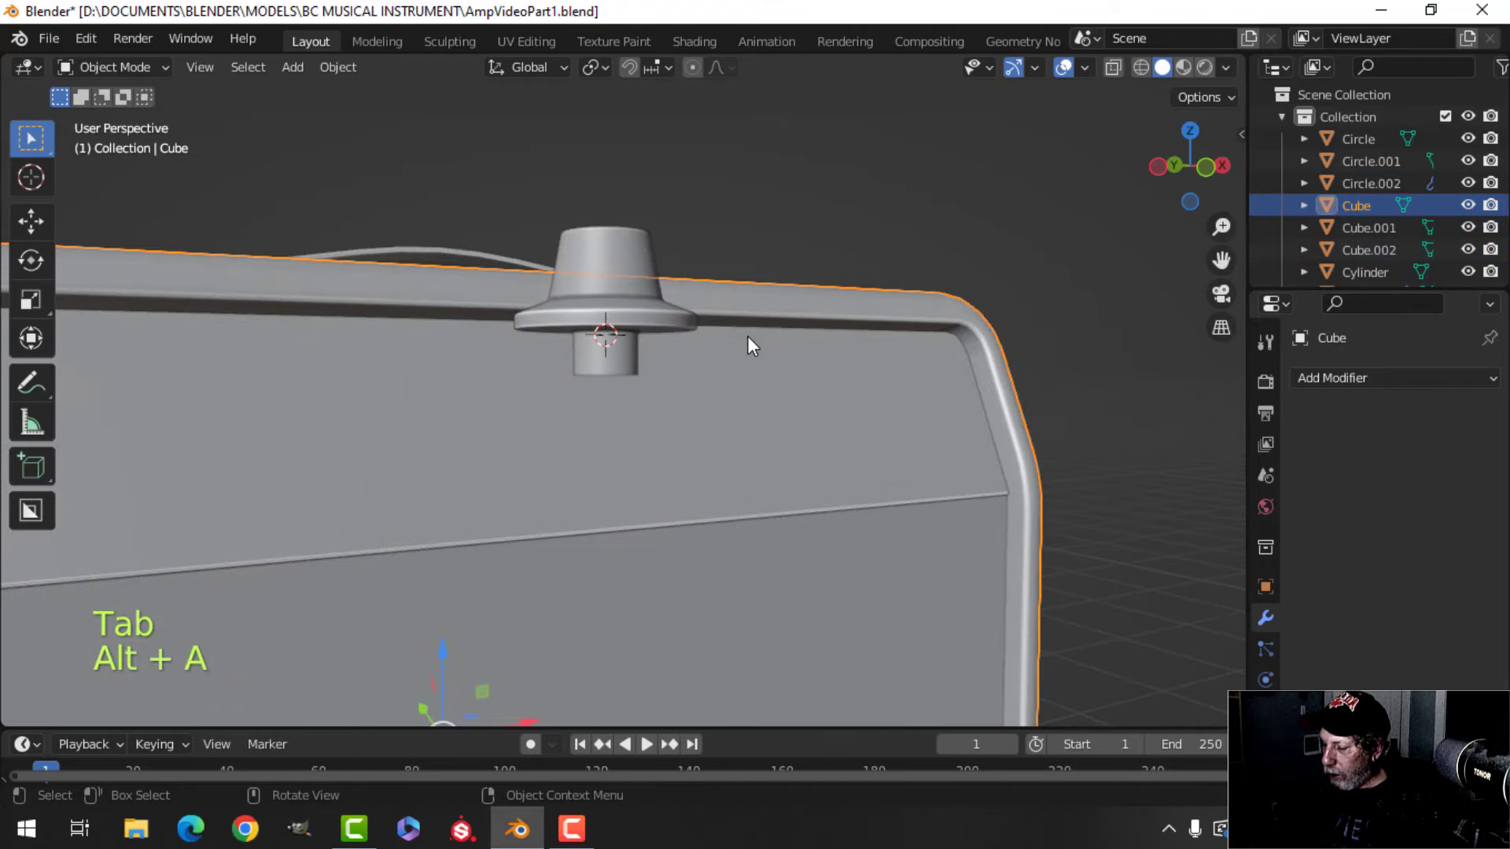
{"action": "left_click", "coordinate": [640, 286]}
{"action": "key", "text": "ctrl+KP_3"}
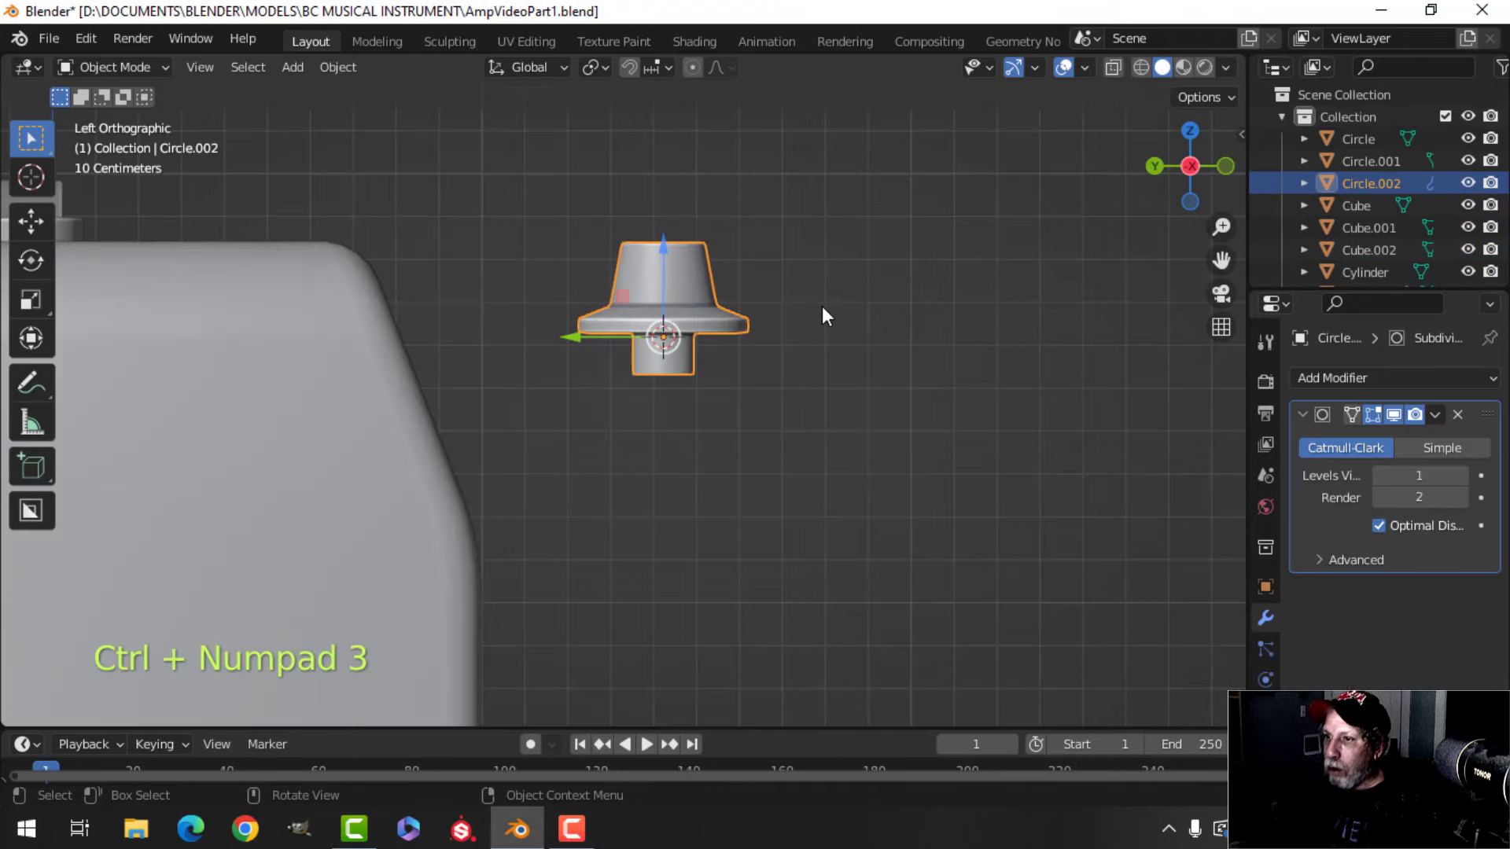
{"action": "key", "text": "Tab"}
{"action": "key", "text": "a"}
{"action": "scroll", "coordinate": [822, 314], "scroll_direction": "up", "scroll_amount": 3}
{"action": "scroll", "coordinate": [809, 358], "scroll_direction": "down", "scroll_amount": 2, "text": "shift"}
{"action": "scroll", "coordinate": [818, 346], "scroll_direction": "down", "scroll_amount": 3}
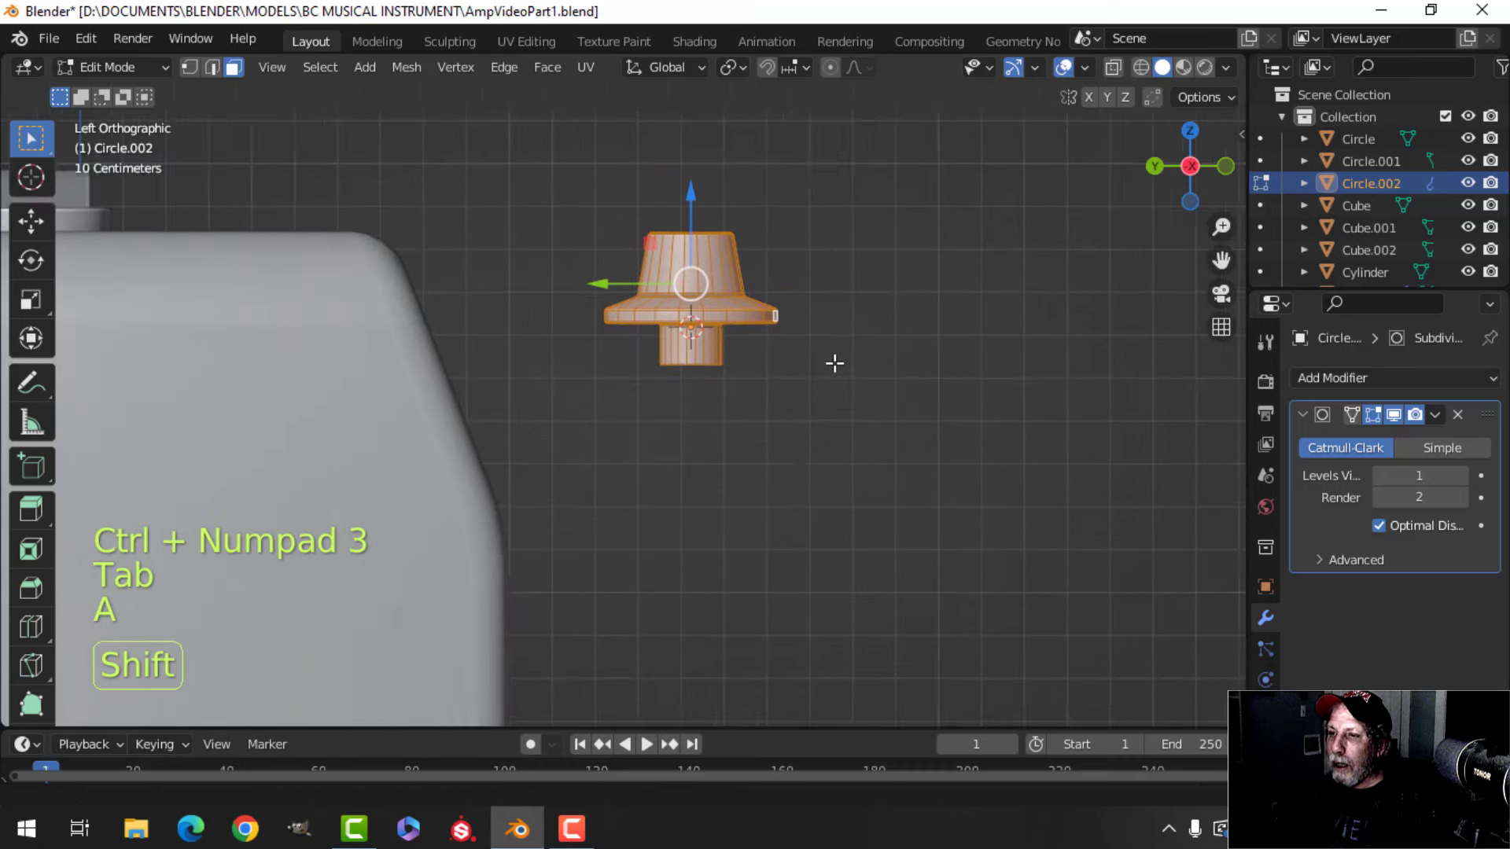
{"action": "key", "text": "r"}
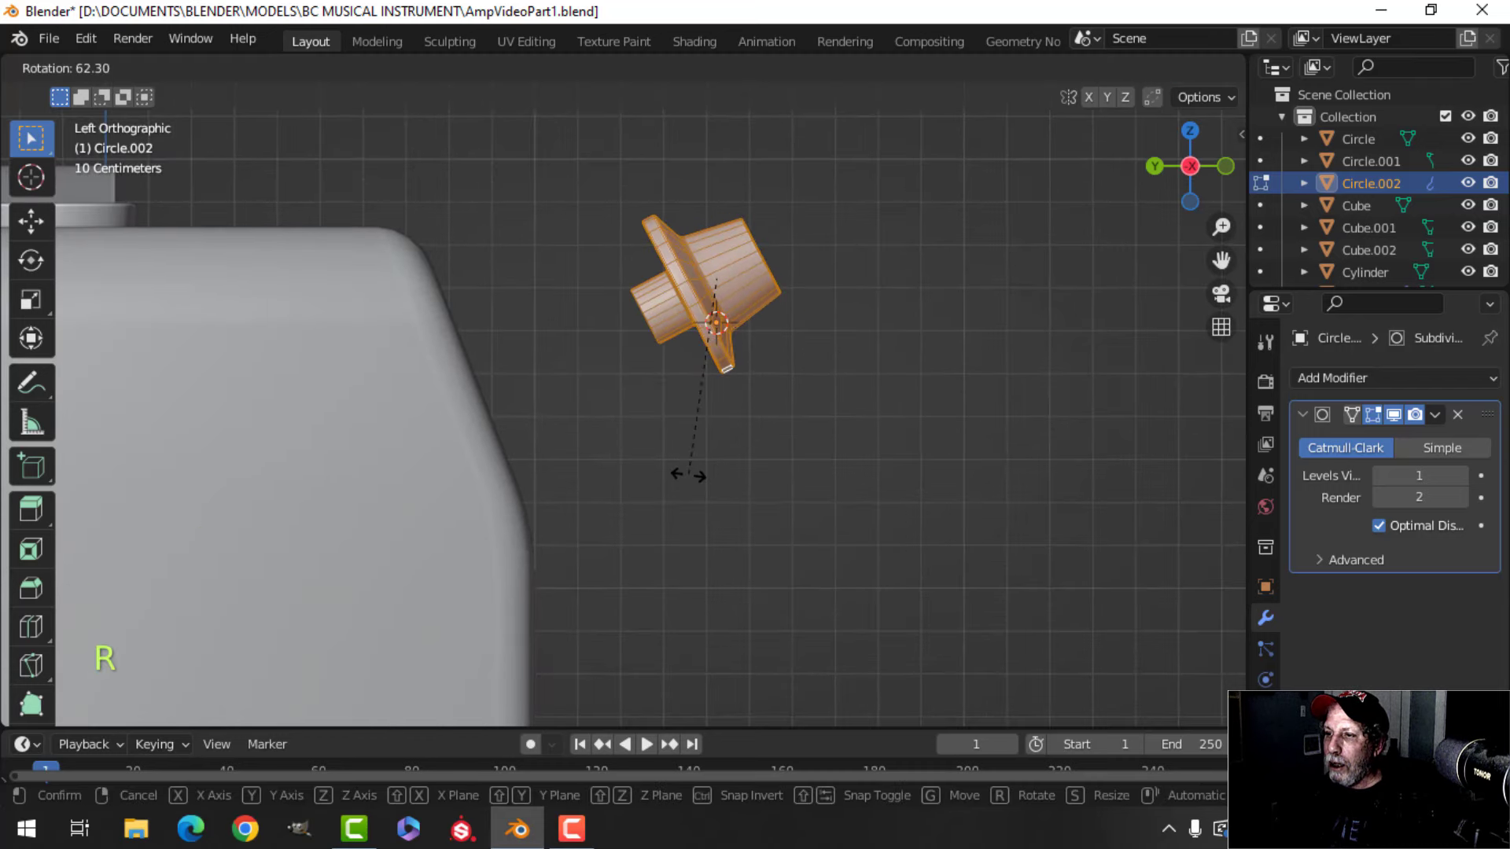
{"action": "left_click", "coordinate": [739, 453]}
- Move the rotated knob mesh up against the cabinet's sloped front, lowering it about 0.212 m in Z
{"action": "scroll", "coordinate": [739, 451], "scroll_direction": "down", "scroll_amount": 3}
{"action": "key", "text": "g"}
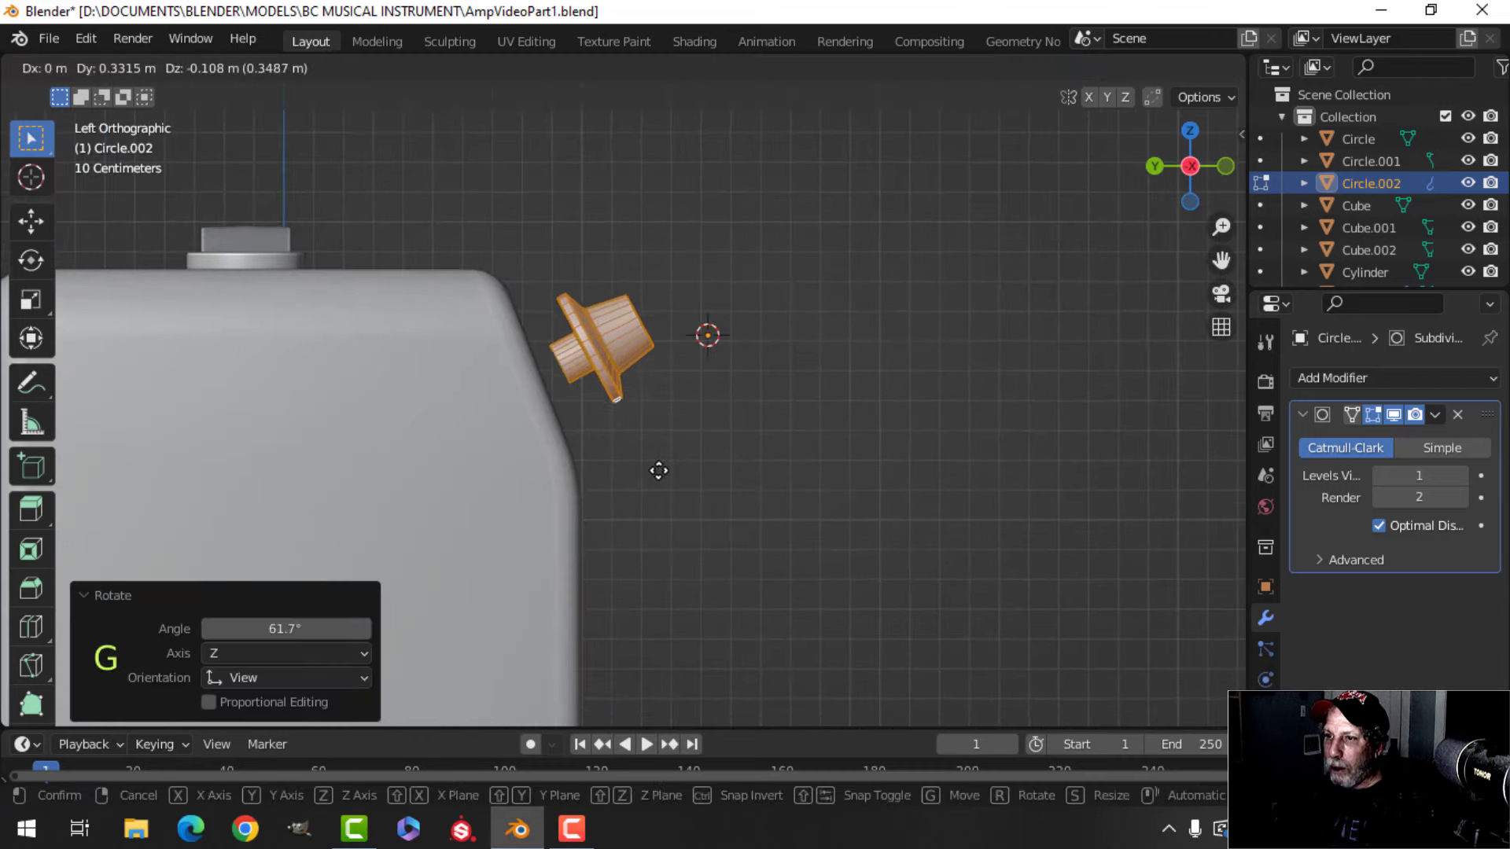
{"action": "left_click", "coordinate": [630, 496]}
- Rotate the knob mesh by about 6.79° to align its flange with the sloped front
{"action": "scroll", "coordinate": [668, 456], "scroll_direction": "up", "scroll_amount": 2}
{"action": "middle_click_drag", "start_coordinate": [704, 415], "coordinate": [829, 364], "text": "shift"}
{"action": "key", "text": "ctrl+KP_3"}
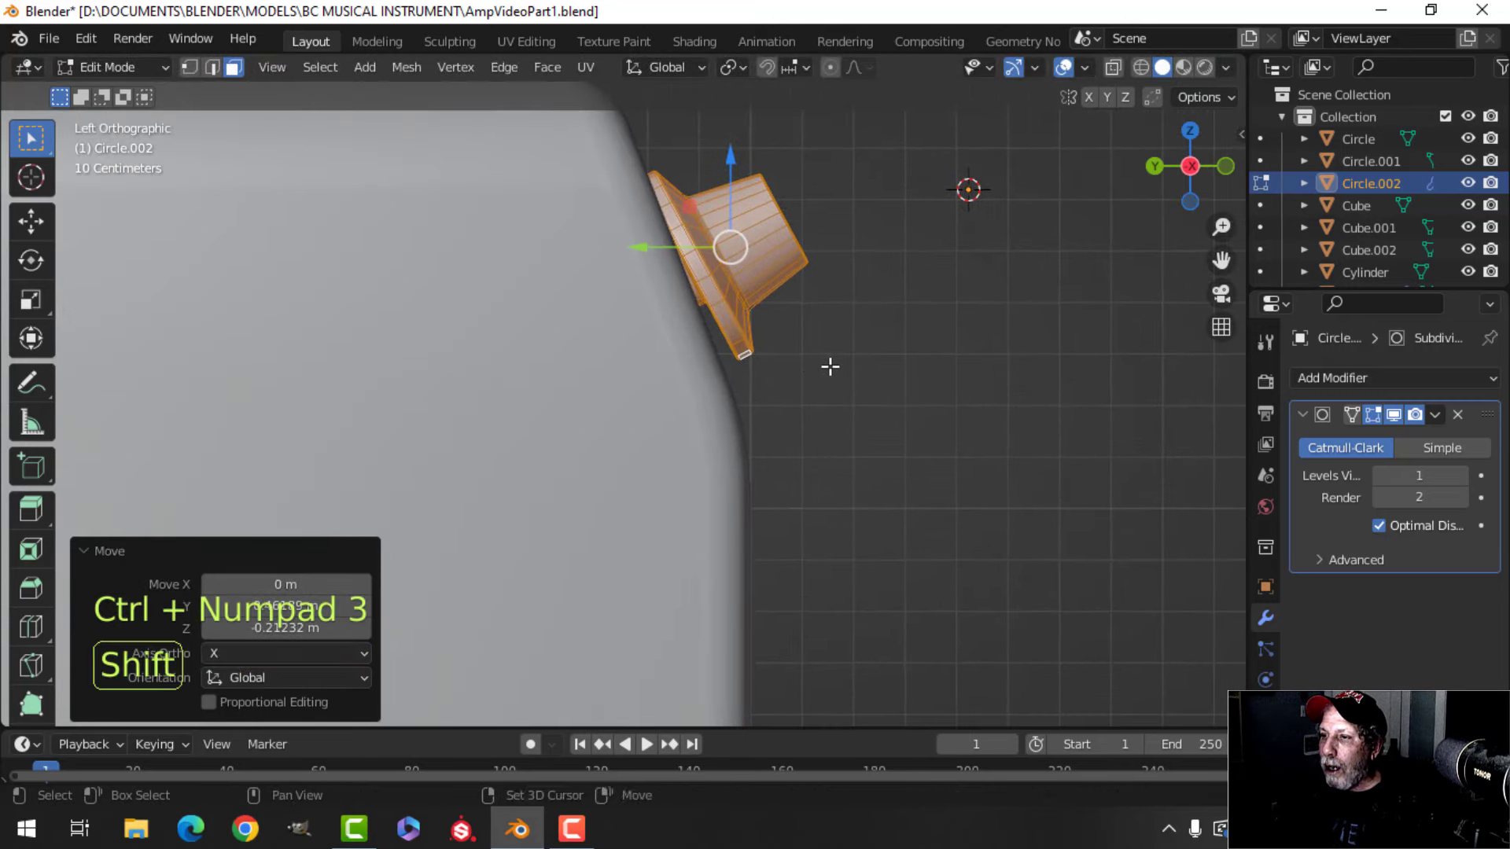
{"action": "scroll", "coordinate": [828, 364], "scroll_direction": "up", "scroll_amount": 1}
{"action": "key", "text": "r"}
{"action": "left_click", "coordinate": [819, 384]}
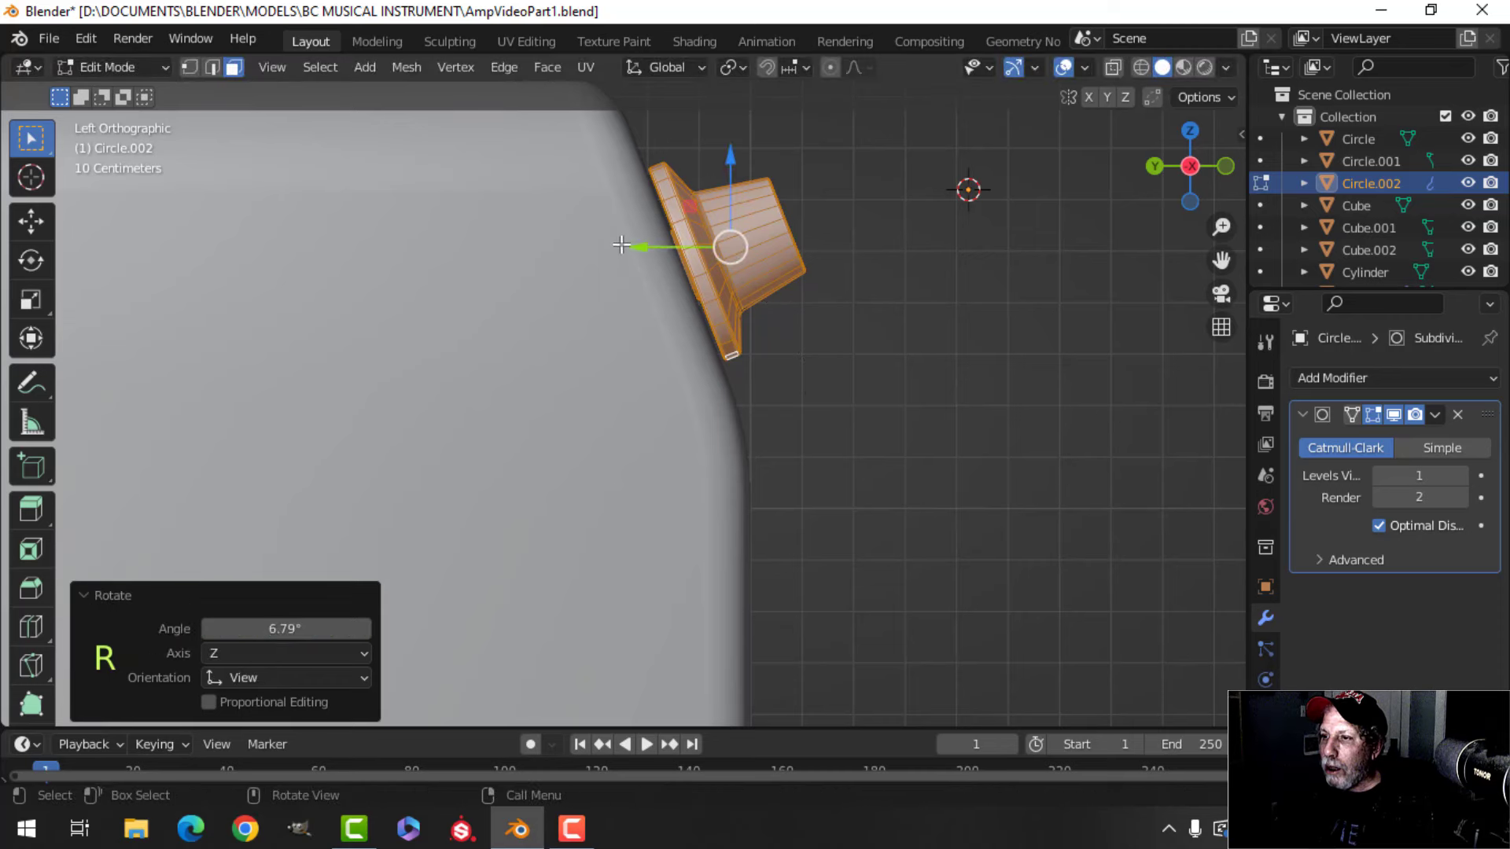
- Seat the knob on the front panel by moving it about 0.0625 m in Y and -0.0625 m in Z, then fine-tune along Y
{"action": "key", "text": "g"}
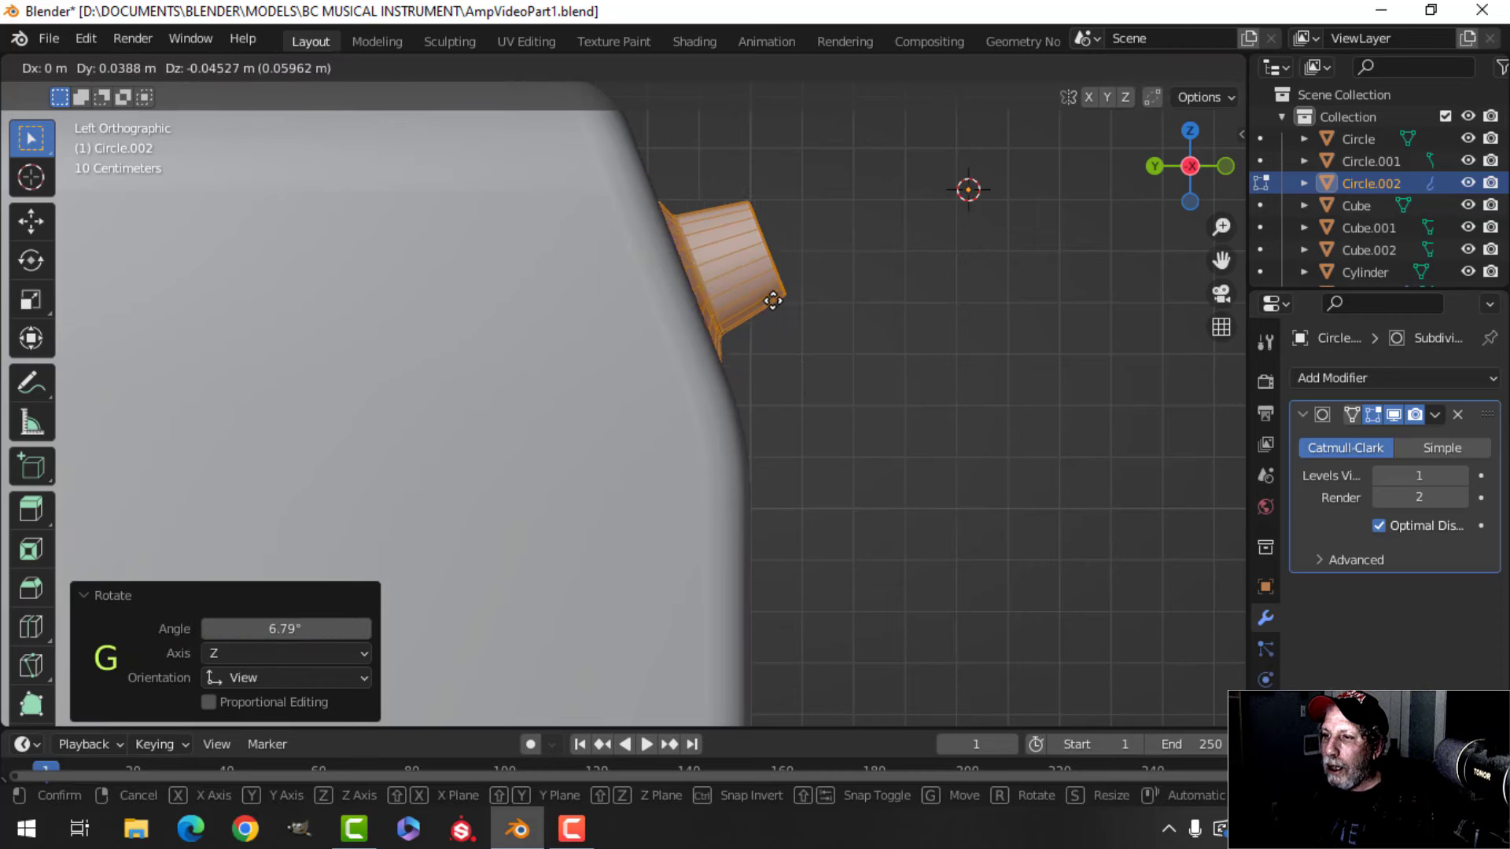
{"action": "left_click", "coordinate": [763, 308]}
{"action": "middle_click_drag", "start_coordinate": [763, 308], "coordinate": [629, 287]}
{"action": "key", "text": "g"}
{"action": "key", "text": "y"}
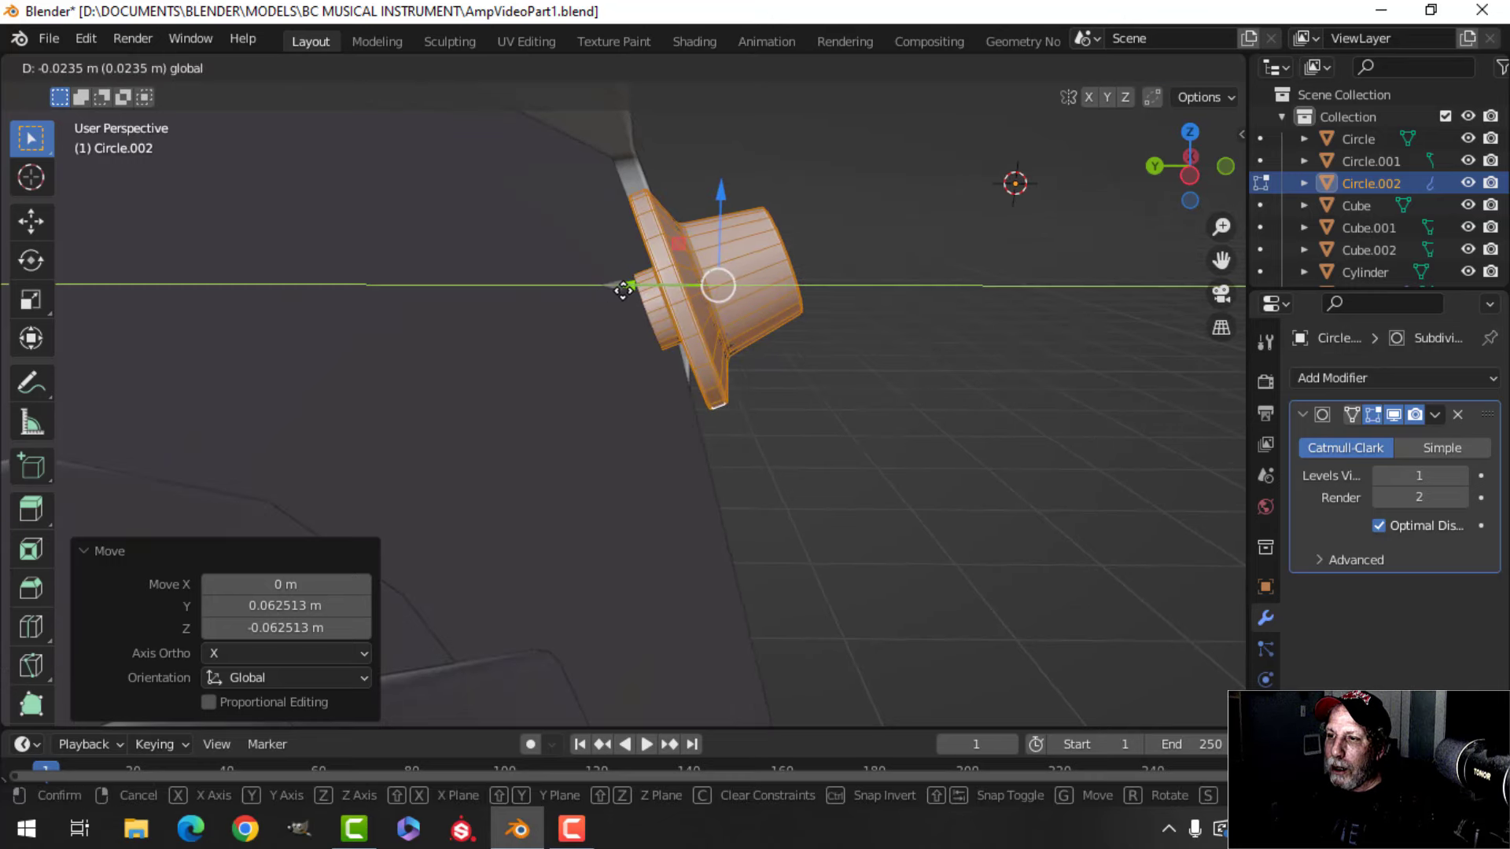
{"action": "left_click", "coordinate": [621, 292]}
{"action": "scroll", "coordinate": [707, 330], "scroll_direction": "down", "scroll_amount": 5}
{"action": "key", "text": "Tab"}
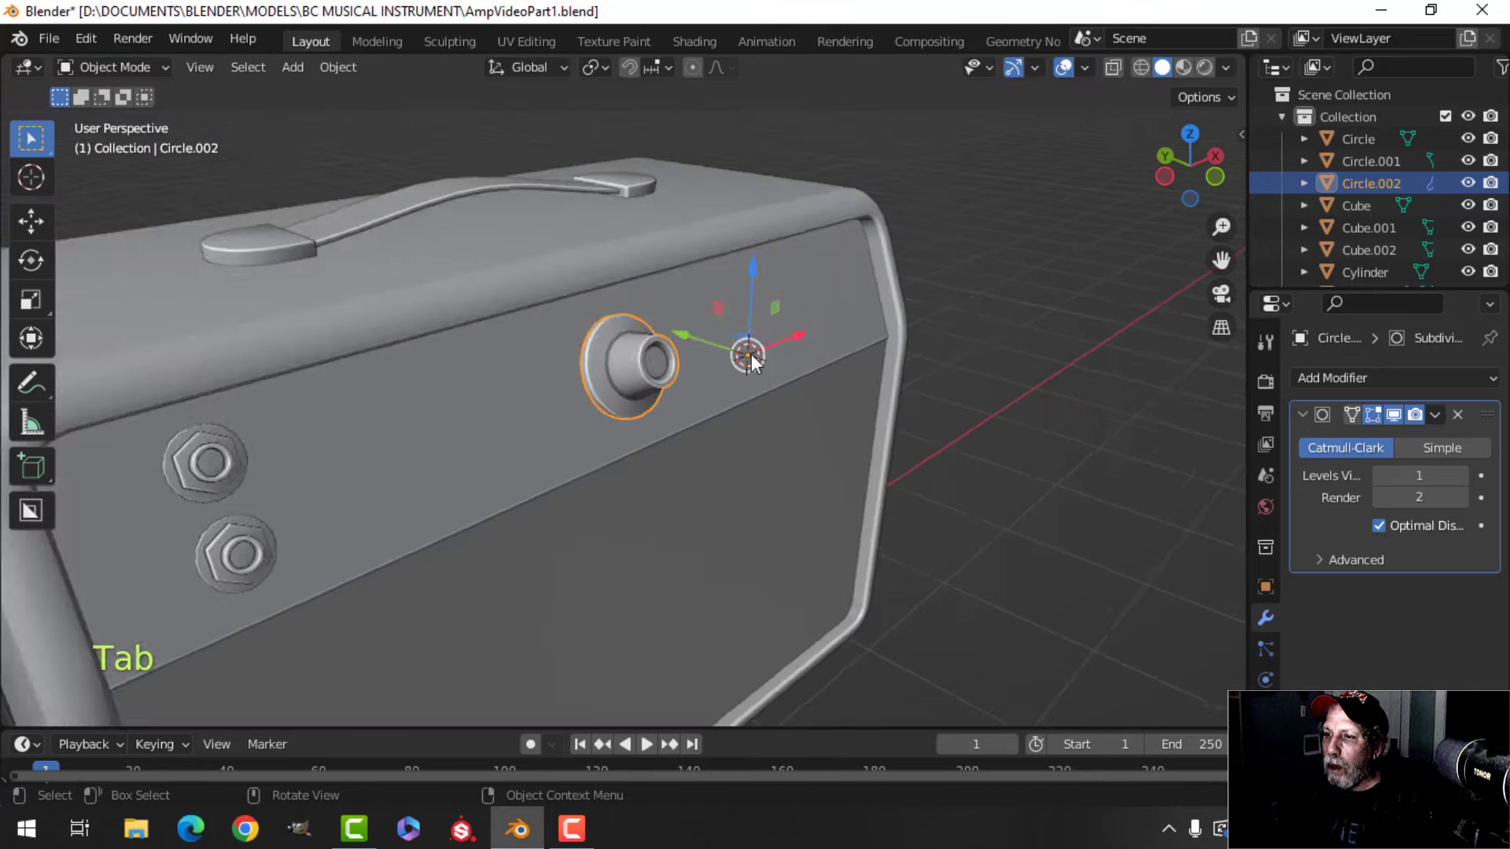
- Scale the whole knob mesh down uniformly to about 0.828
{"action": "key", "text": "alt+a"}
{"action": "scroll", "coordinate": [665, 375], "scroll_direction": "up", "scroll_amount": 4}
{"action": "mouse_move", "coordinate": [811, 360]}
{"action": "middle_mouse_down"}
{"action": "mouse_move", "coordinate": [665, 374]}
{"action": "mouse_move", "coordinate": [805, 349]}
{"action": "middle_mouse_up"}
{"action": "key", "text": "Tab"}
{"action": "key", "text": "a"}
{"action": "key", "text": "s"}
{"action": "left_click", "coordinate": [782, 354]}
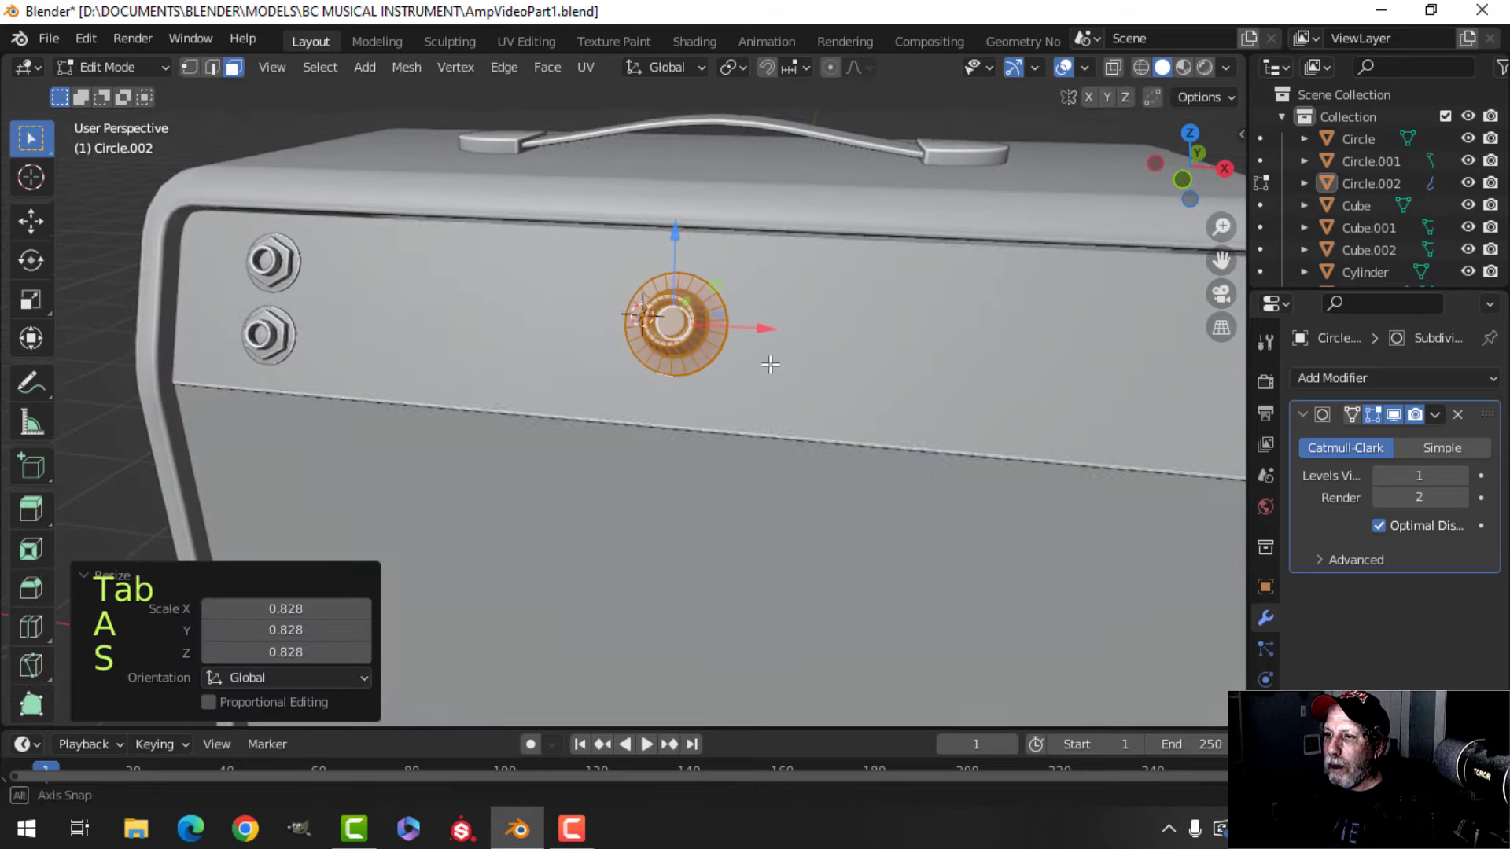
- Move the knob mesh about -0.62 m along X toward the two input jacks
{"action": "scroll", "coordinate": [765, 322], "scroll_direction": "up", "scroll_amount": 2}
{"action": "left_click_drag", "start_coordinate": [765, 323], "coordinate": [555, 326]}
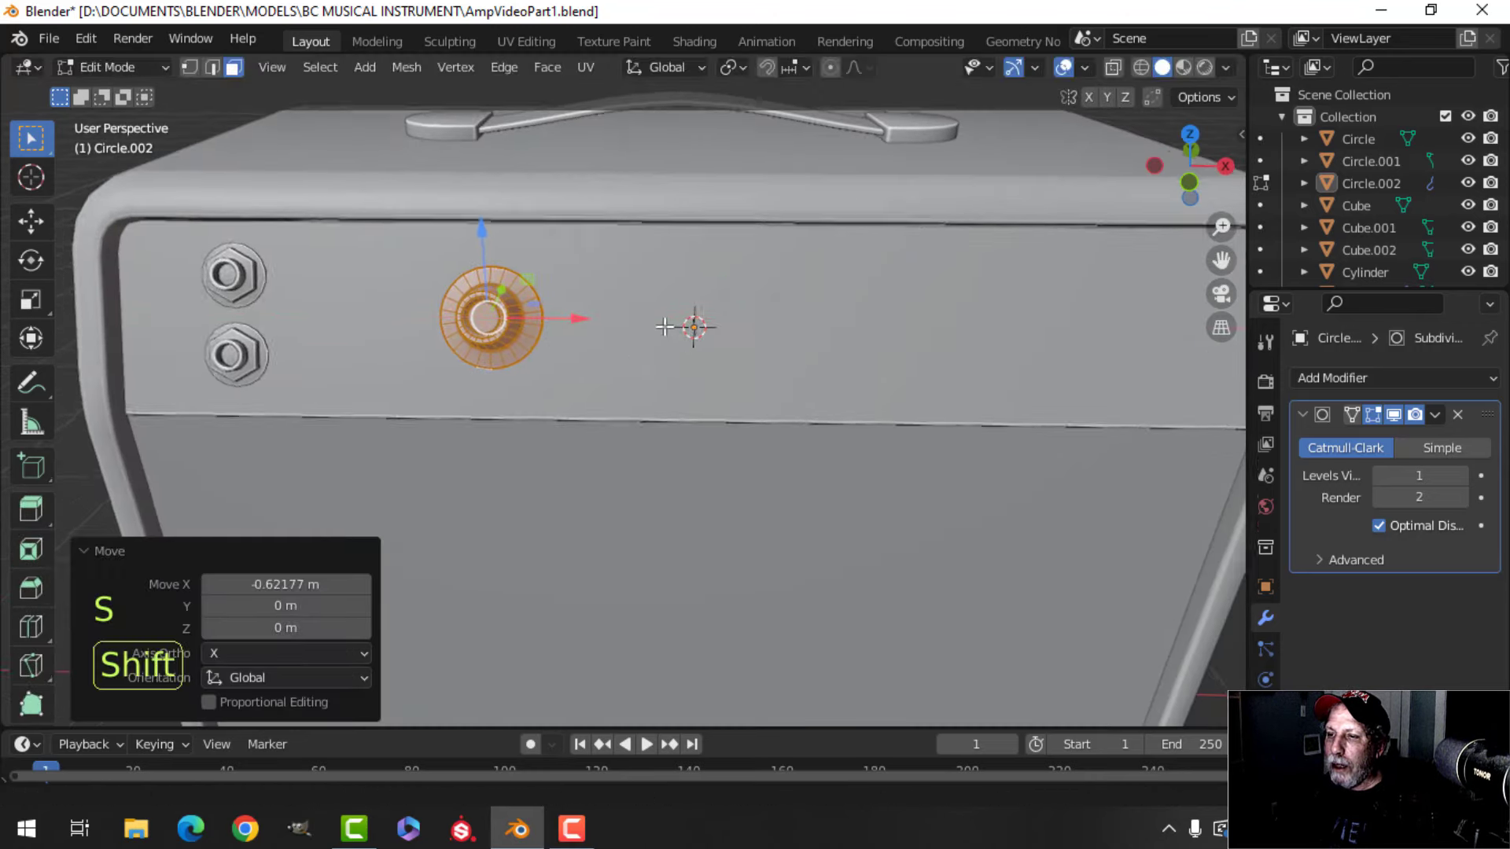
{"action": "middle_click_drag", "start_coordinate": [555, 326], "coordinate": [730, 342]}
{"action": "key", "text": "Tab"}
{"action": "scroll", "coordinate": [787, 338], "scroll_direction": "down", "scroll_amount": 5}
{"action": "key", "text": "alt+a"}
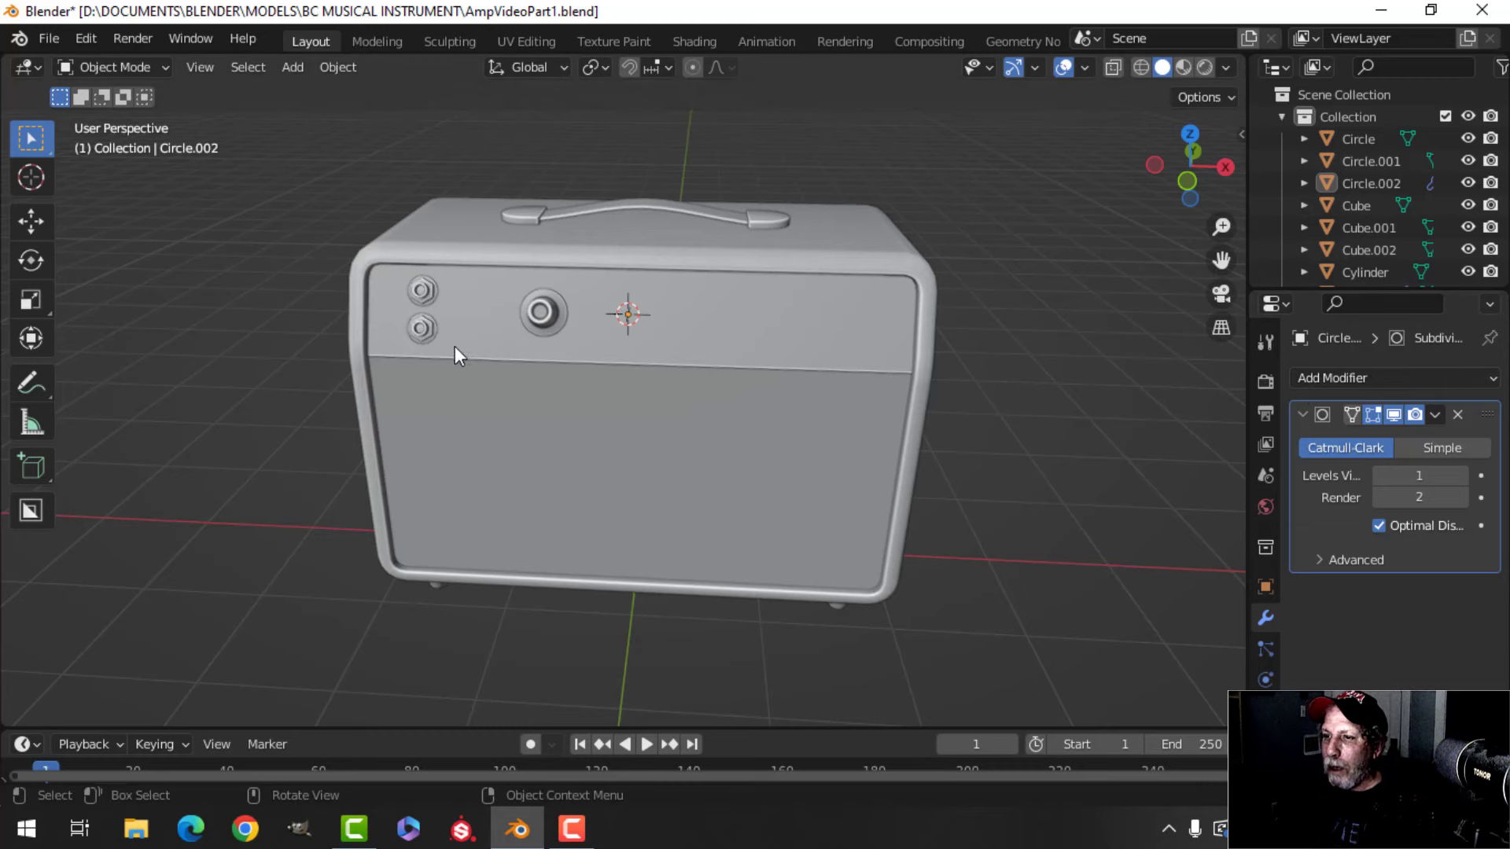
- Add an Array modifier to the knob below its Subdivision modifier
{"action": "middle_click_drag", "start_coordinate": [481, 304], "coordinate": [593, 274], "text": "shift"}
{"action": "scroll", "coordinate": [512, 299], "scroll_direction": "up", "scroll_amount": 2}
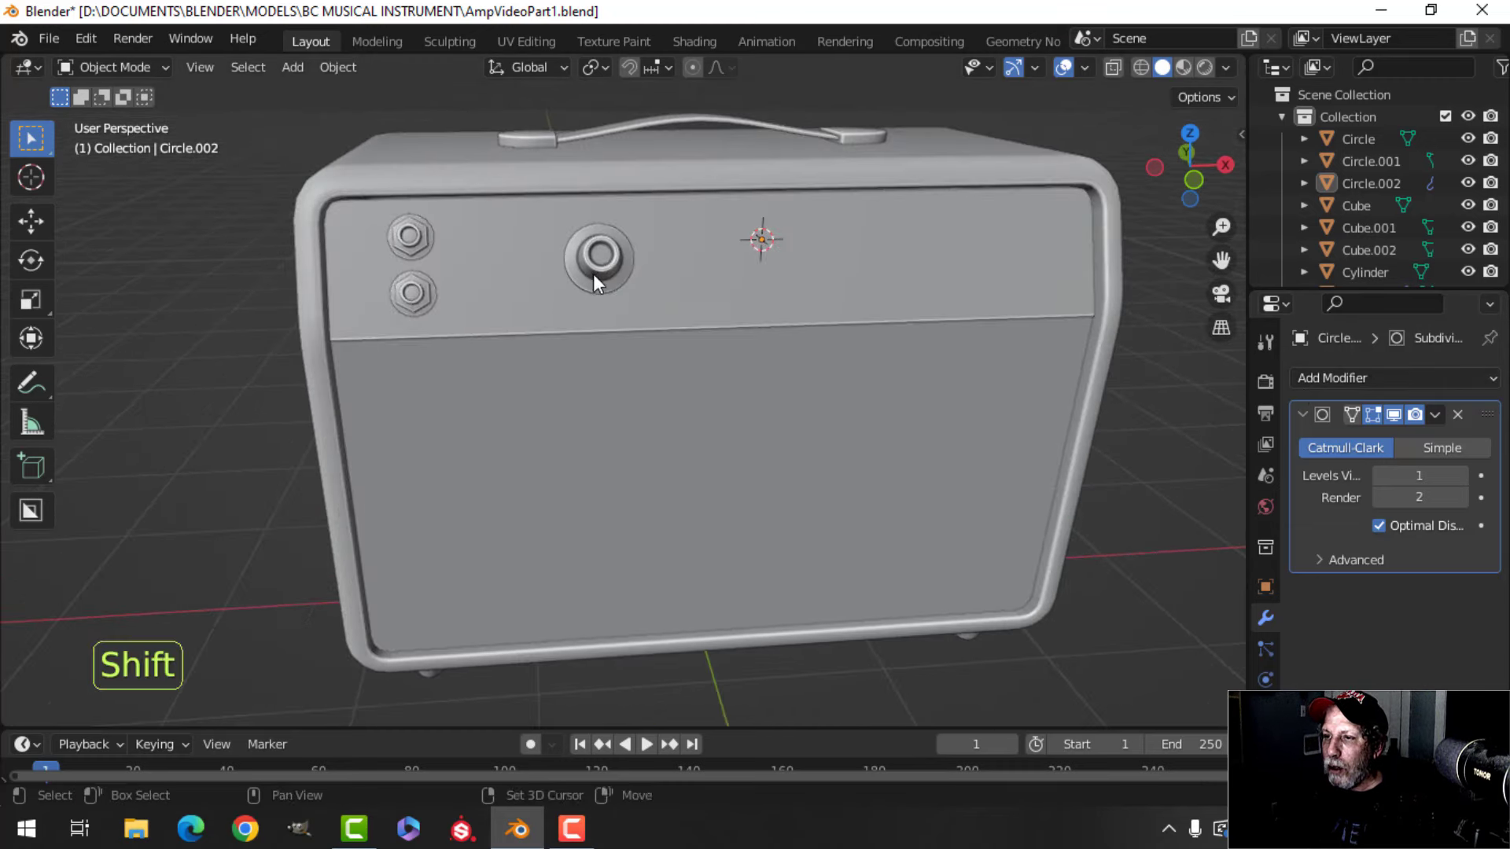
{"action": "left_click", "coordinate": [594, 273]}
{"action": "middle_click_drag", "start_coordinate": [792, 320], "coordinate": [766, 339]}
{"action": "left_click", "coordinate": [1302, 413]}
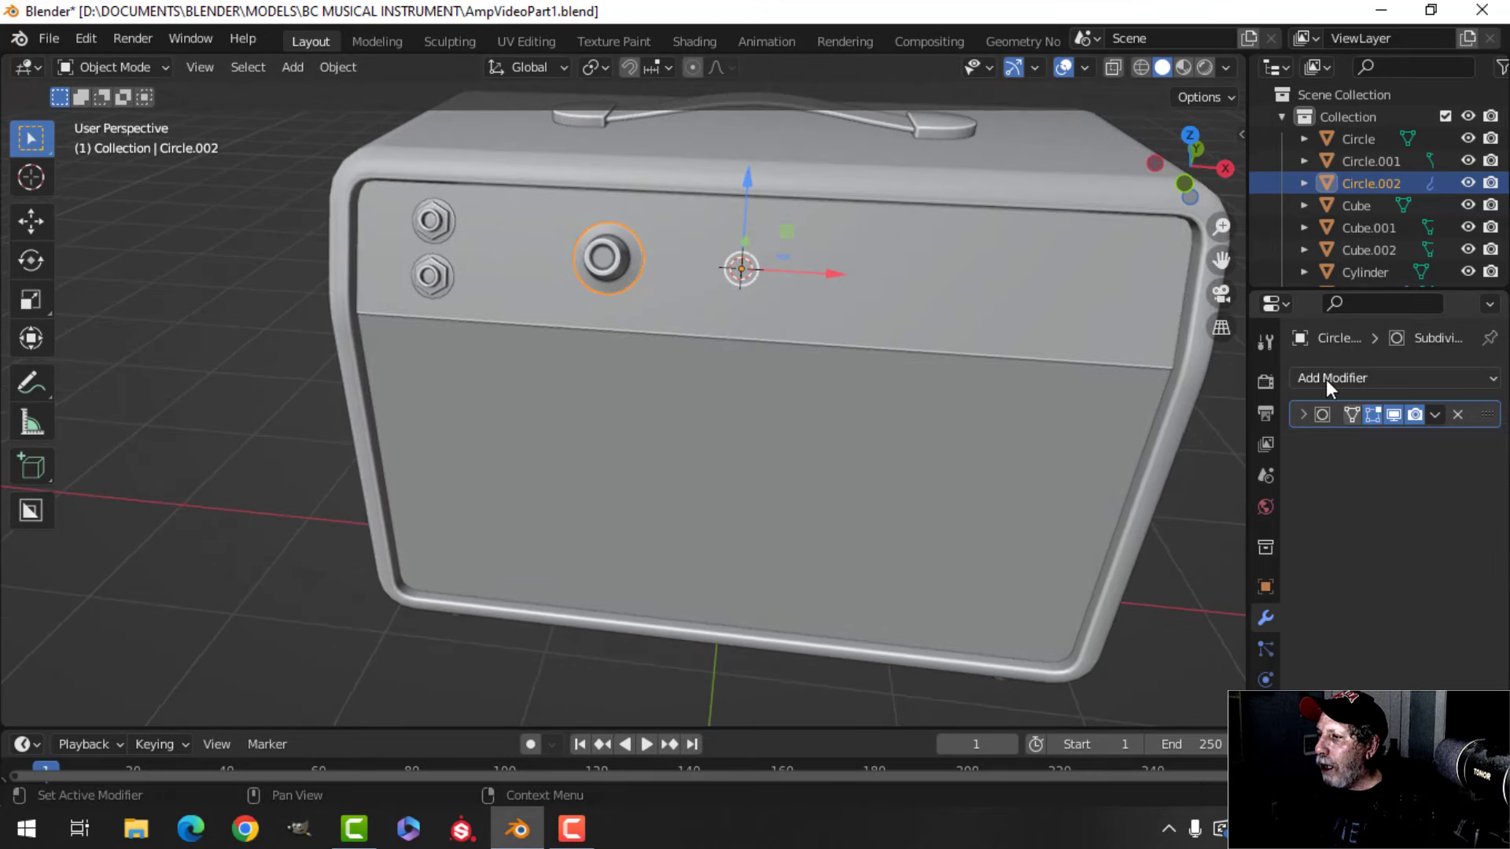
{"action": "left_click", "coordinate": [1326, 379]}
{"action": "left_click", "coordinate": [1015, 434]}
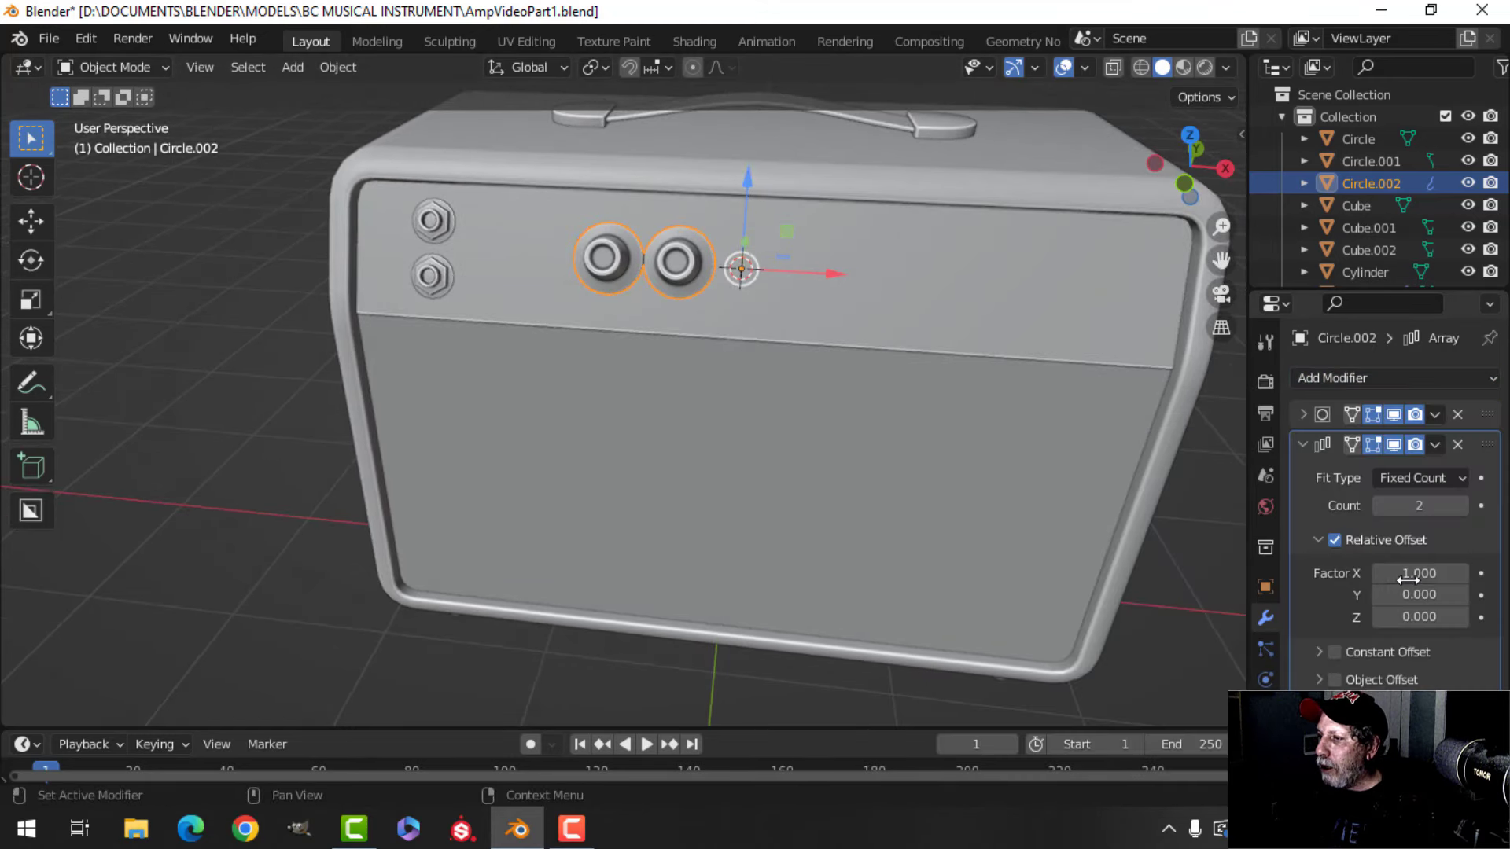
- Set the knob array's count to 4 and its relative X offset factor to 1.230
{"action": "left_click", "coordinate": [1463, 508]}
{"action": "left_click", "coordinate": [1462, 508]}
{"action": "middle_click_drag", "start_coordinate": [865, 405], "coordinate": [863, 464]}
{"action": "scroll", "coordinate": [786, 452], "scroll_direction": "up", "scroll_amount": 2}
{"action": "middle_click_drag", "start_coordinate": [566, 412], "coordinate": [685, 425], "text": "shift"}
{"action": "middle_click_drag", "start_coordinate": [714, 352], "coordinate": [587, 332]}
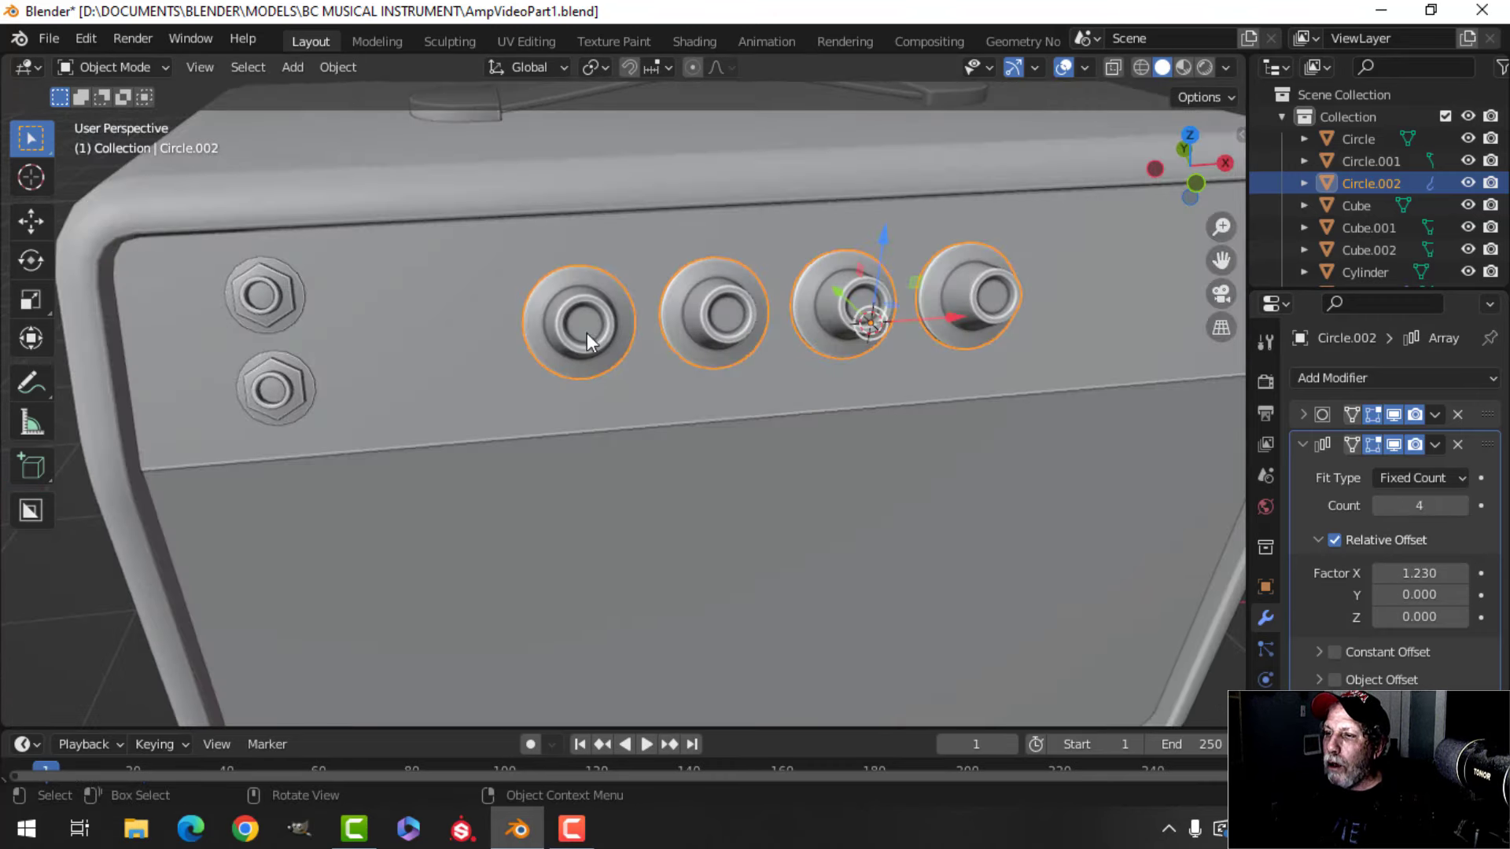
- Shift the row of four knobs slightly along X toward the input jacks and deselect it
{"action": "scroll", "coordinate": [865, 320], "scroll_direction": "down", "scroll_amount": 3}
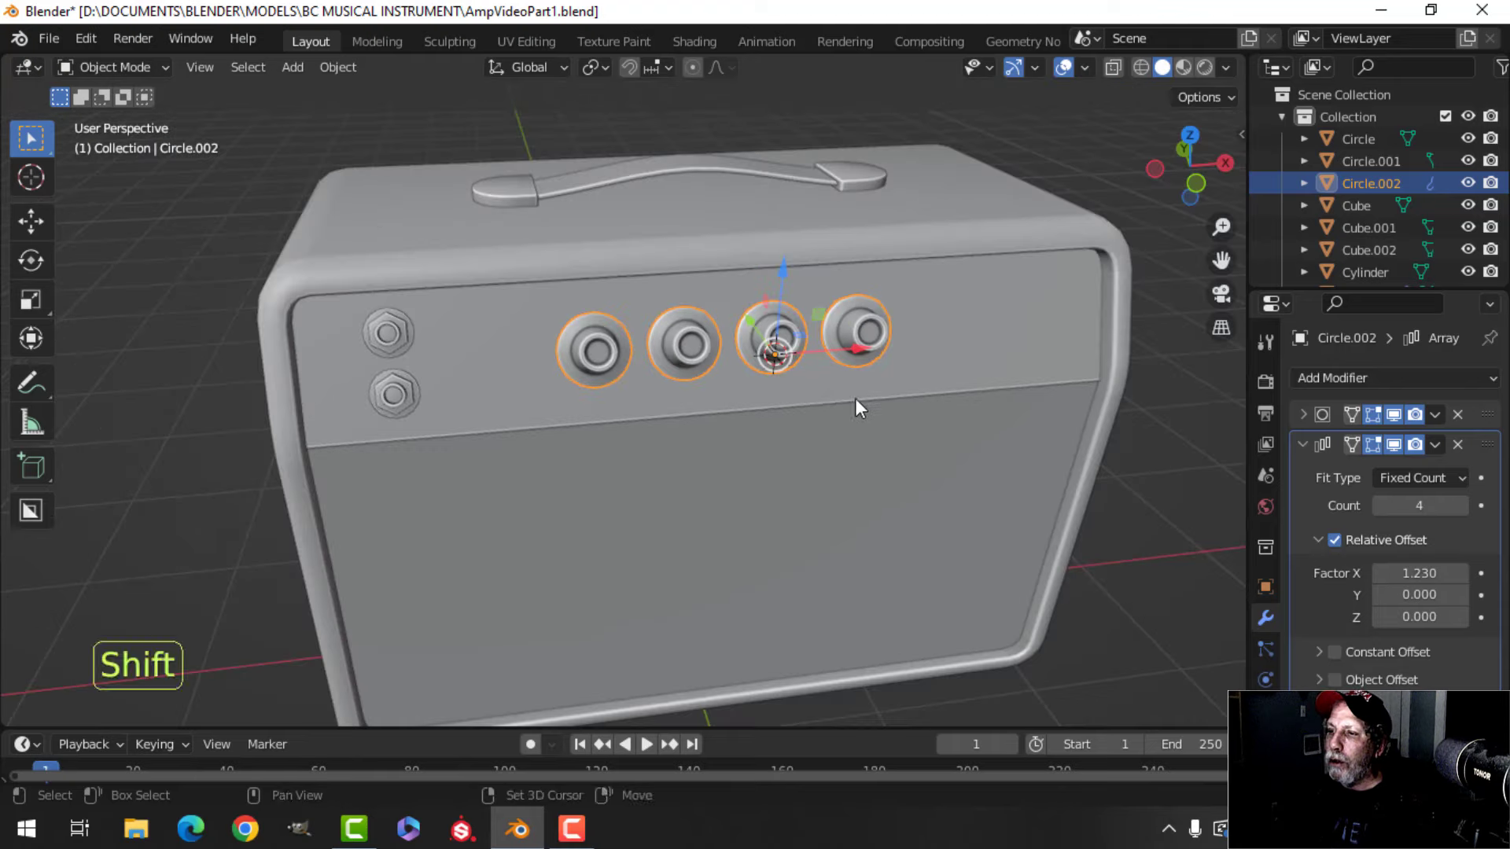
{"action": "middle_click_drag", "start_coordinate": [853, 404], "coordinate": [753, 370]}
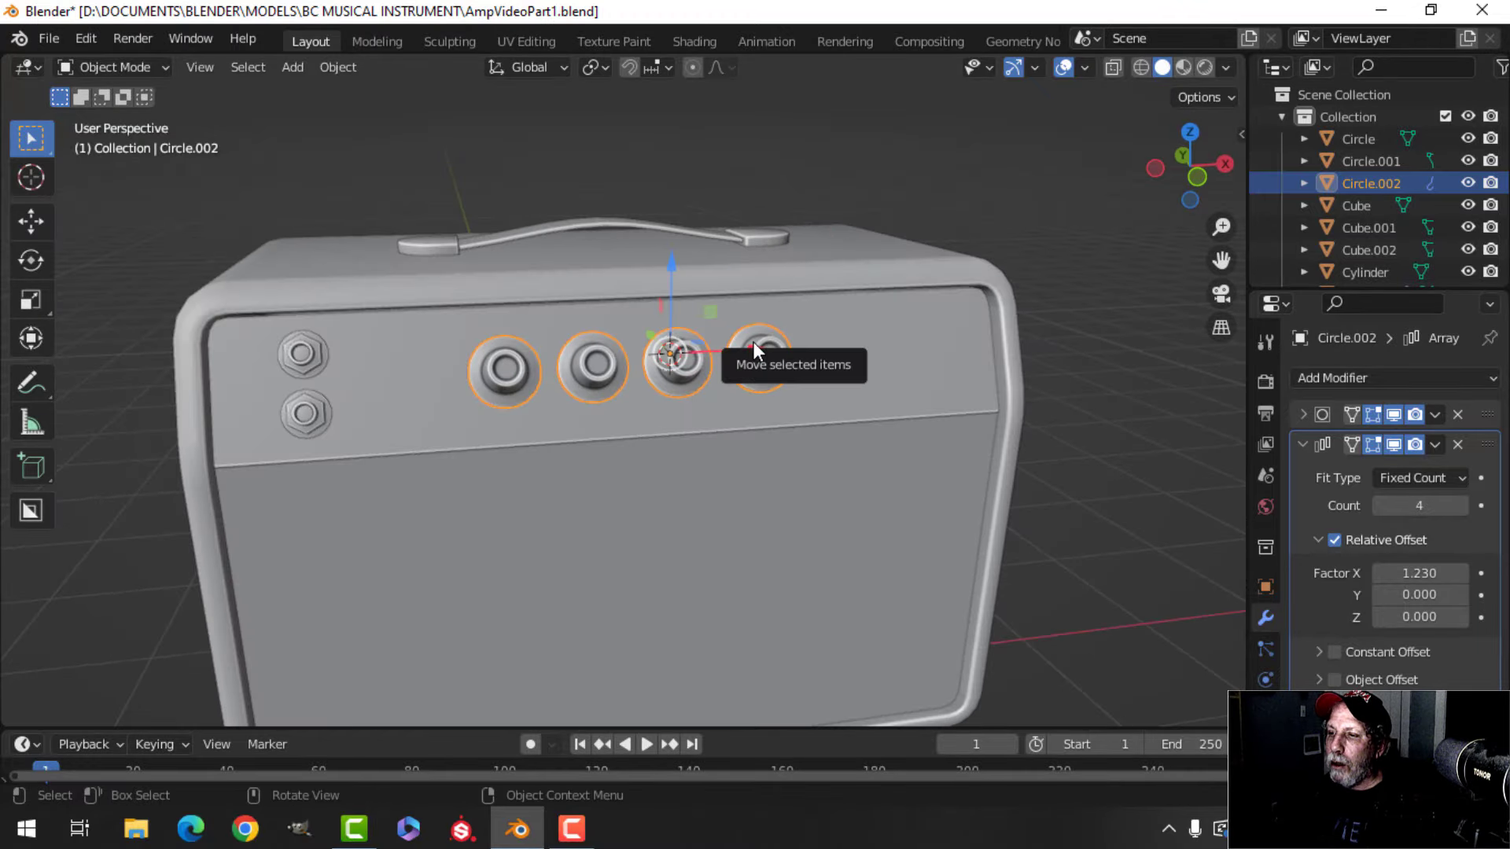
{"action": "left_click_drag", "start_coordinate": [753, 353], "coordinate": [708, 351]}
{"action": "mouse_move", "coordinate": [691, 384]}
{"action": "middle_mouse_down", "text": "shift"}
{"action": "mouse_move", "coordinate": [648, 433]}
{"action": "mouse_move", "coordinate": [758, 427]}
{"action": "mouse_move", "coordinate": [615, 439]}
{"action": "mouse_move", "coordinate": [716, 394]}
{"action": "middle_mouse_up", "text": "shift"}
{"action": "key", "text": "alt+a"}
{"action": "scroll", "coordinate": [669, 431], "scroll_direction": "up", "scroll_amount": 2}
{"action": "scroll", "coordinate": [749, 360], "scroll_direction": "down", "scroll_amount": 5}
- Turn on the Face Orientation overlay and recalculate the knob's normals to the outside
{"action": "left_click", "coordinate": [1084, 67]}
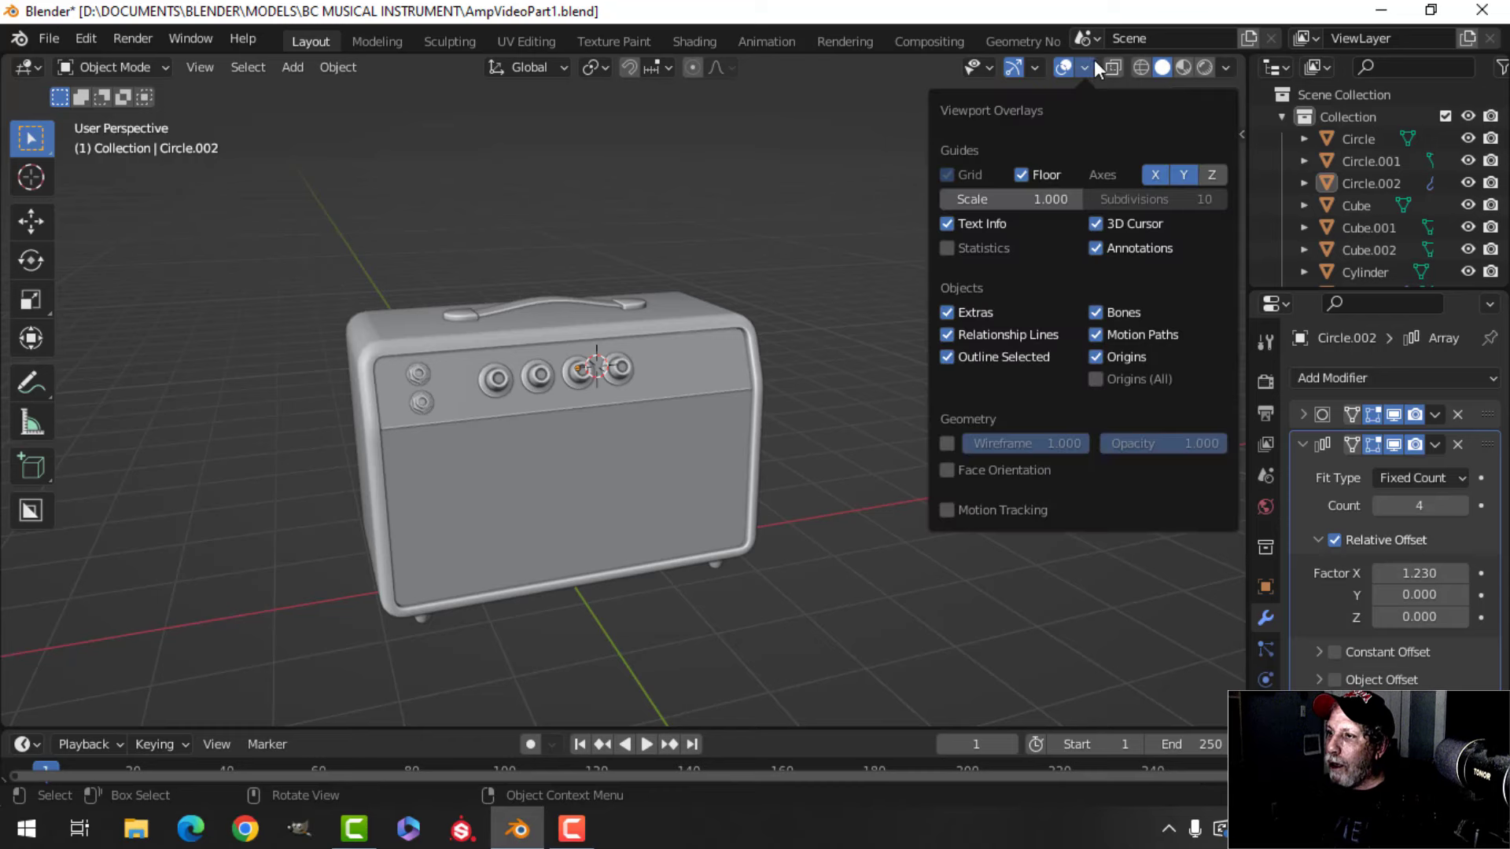
{"action": "left_click", "coordinate": [983, 469]}
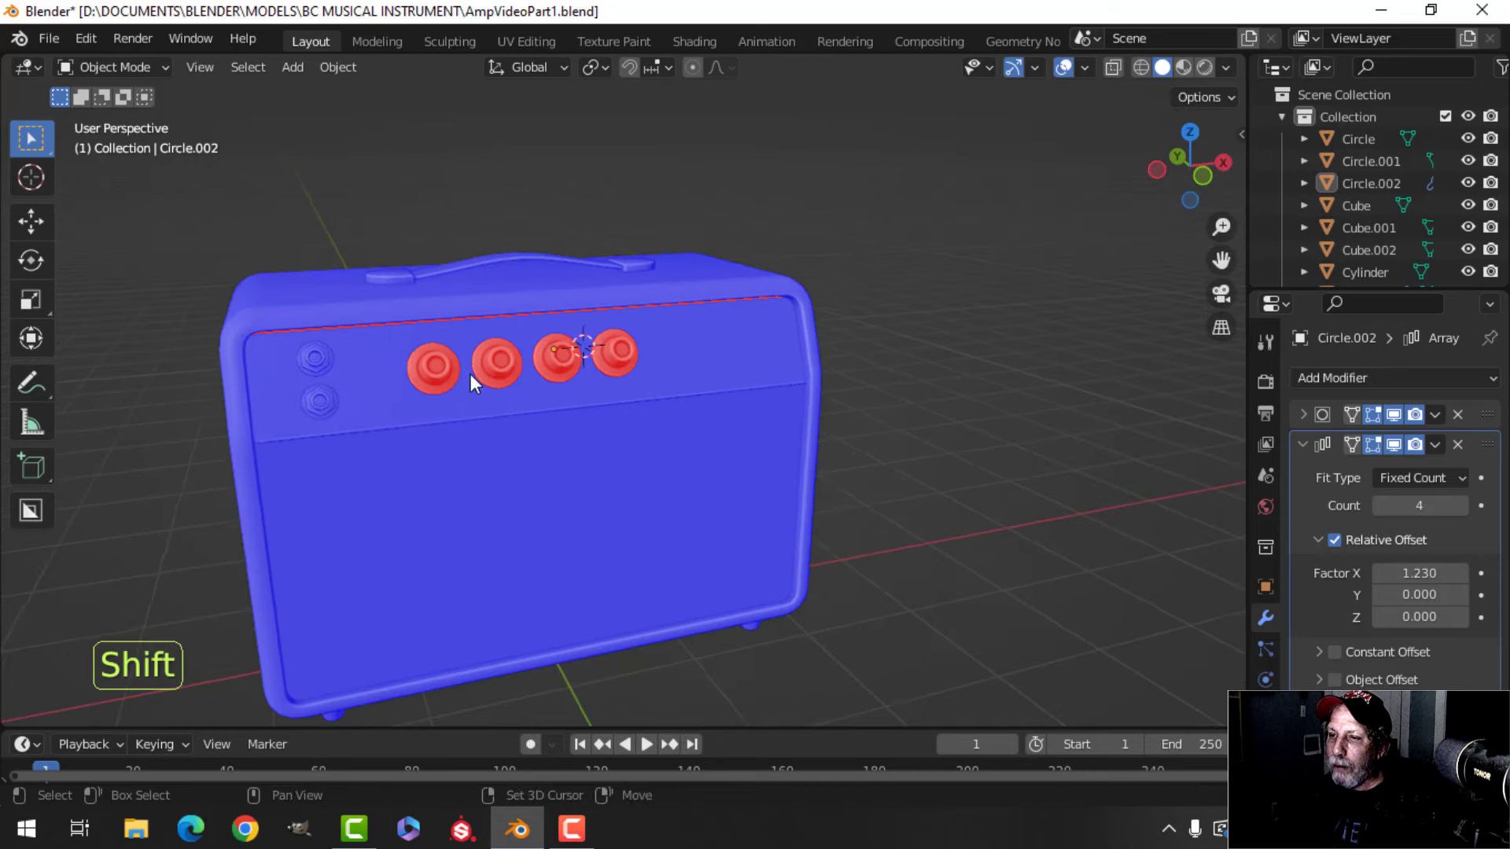
{"action": "middle_click_drag", "start_coordinate": [470, 374], "coordinate": [531, 362]}
{"action": "scroll", "coordinate": [674, 383], "scroll_direction": "up", "scroll_amount": 2}
{"action": "key", "text": "Tab"}
{"action": "key", "text": "alt+n"}
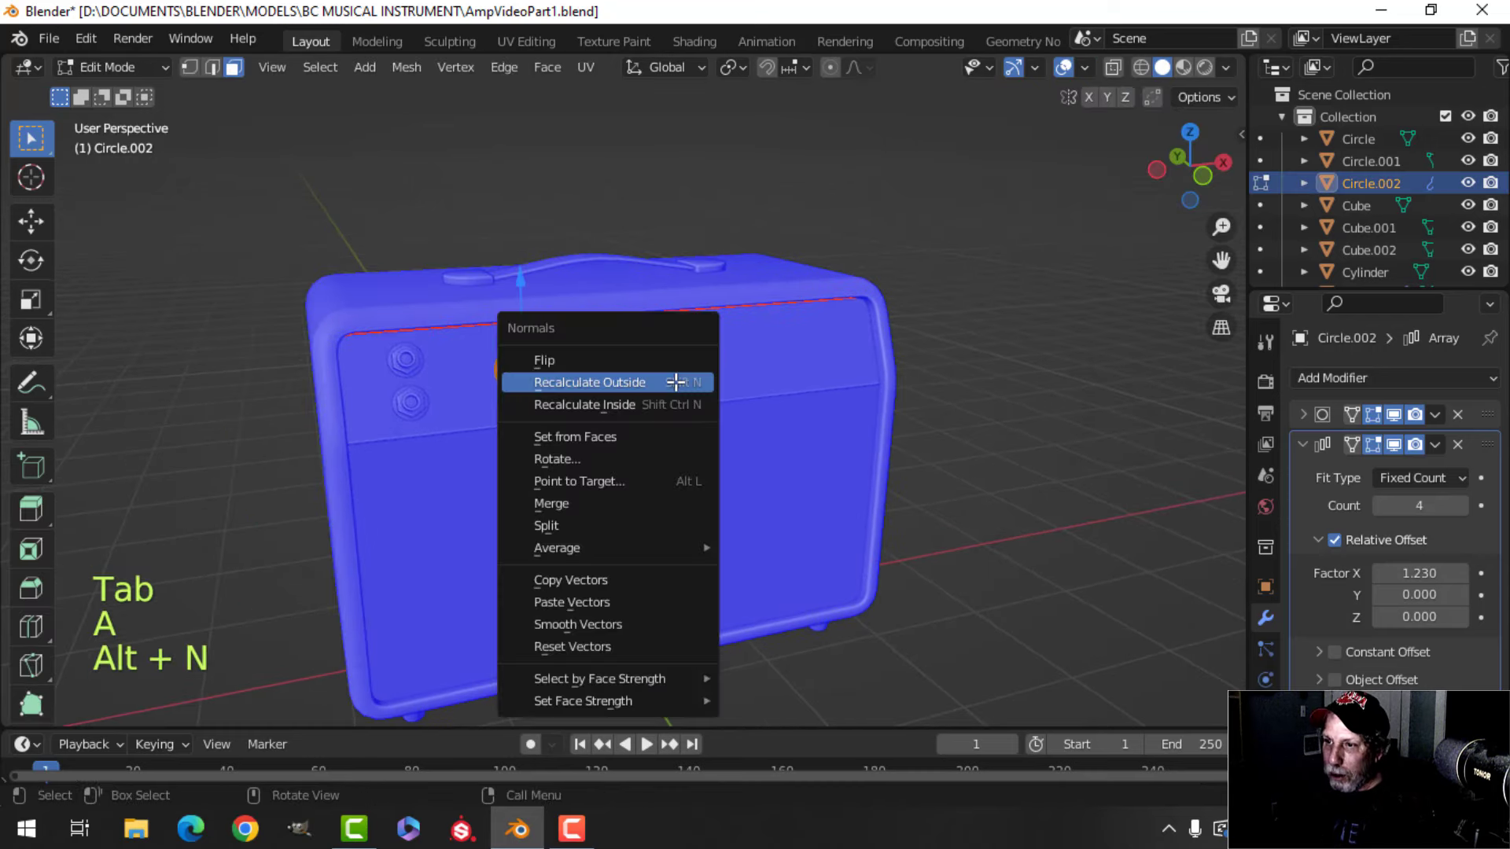
{"action": "left_click", "coordinate": [677, 380]}
{"action": "key", "text": "Tab"}
{"action": "key", "text": "alt+a"}
{"action": "scroll", "coordinate": [795, 349], "scroll_direction": "down", "scroll_amount": 2}
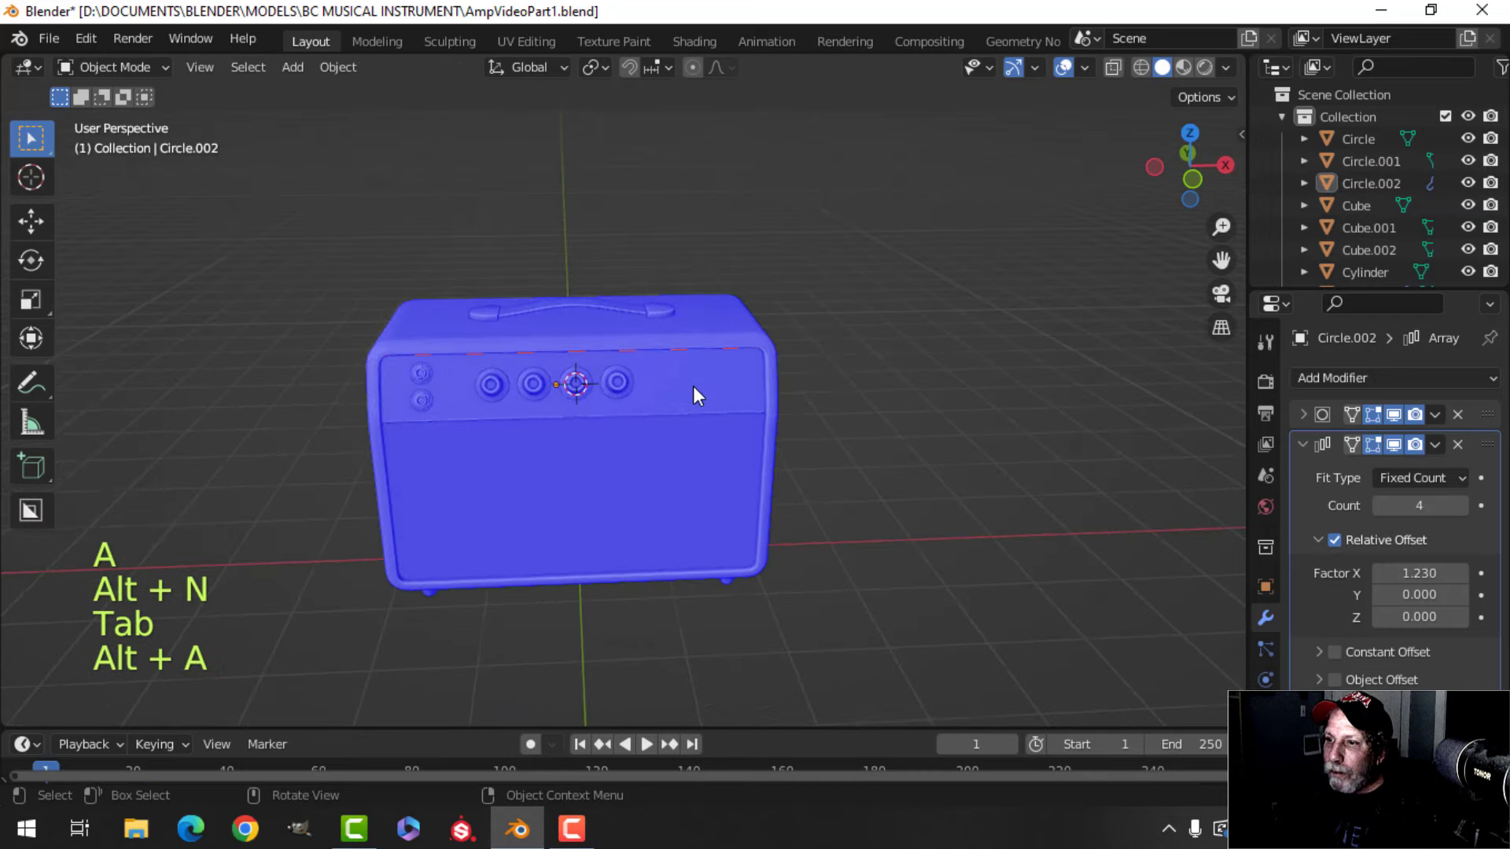
- Turn off the Face Orientation overlay
{"action": "scroll", "coordinate": [698, 385], "scroll_direction": "up", "scroll_amount": 4}
{"action": "middle_click_drag", "start_coordinate": [728, 387], "coordinate": [1054, 221]}
{"action": "left_click", "coordinate": [1084, 68]}
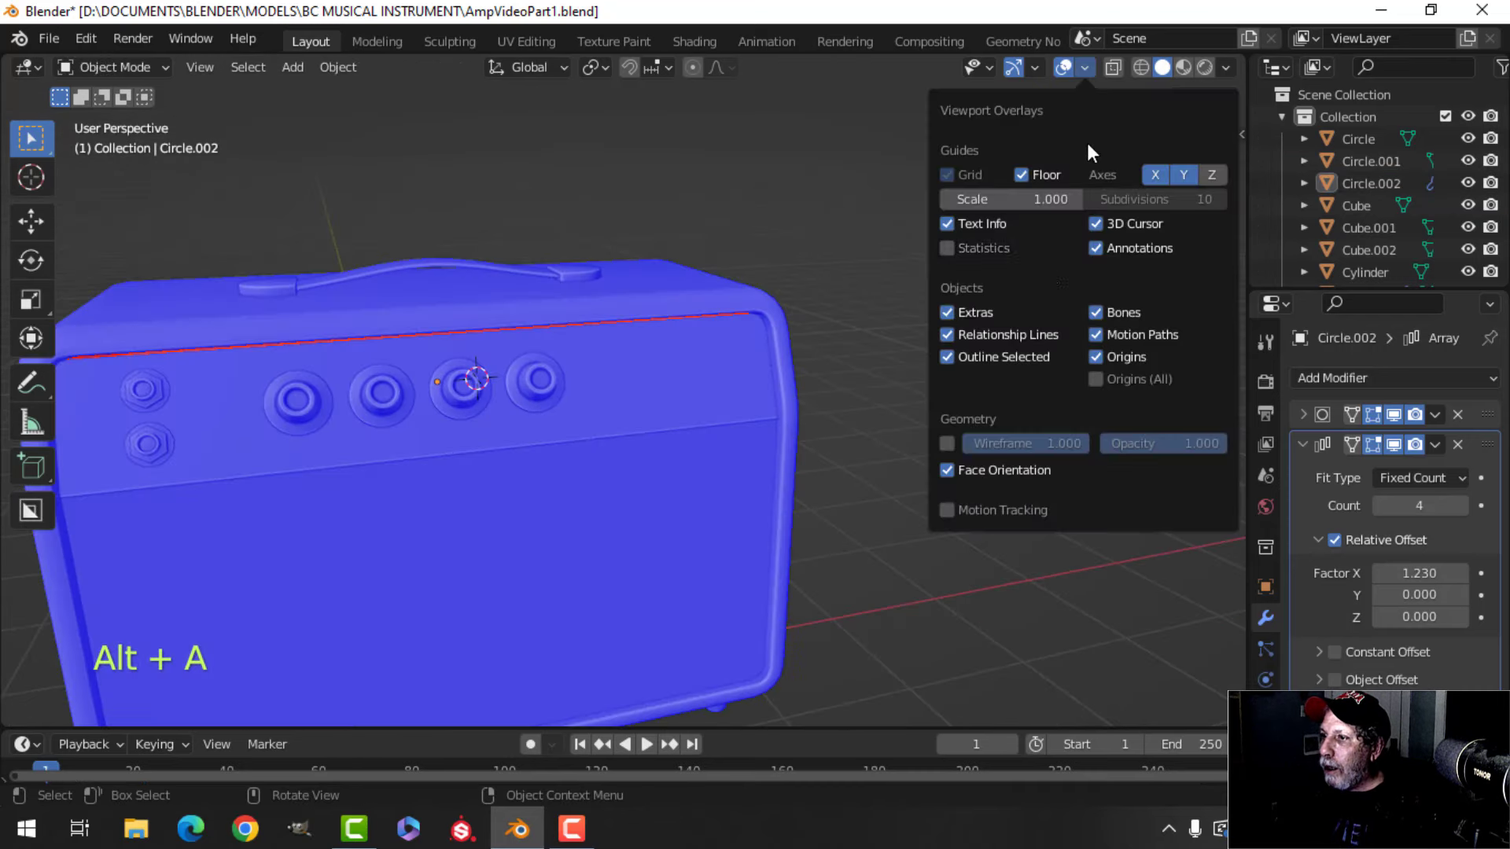
{"action": "left_click", "coordinate": [980, 470]}
- Edit the knob mesh, duplicate the edge loop around the first knob's cap rim and move the copy about 1.34 m along X
{"action": "scroll", "coordinate": [458, 346], "scroll_direction": "up", "scroll_amount": 8}
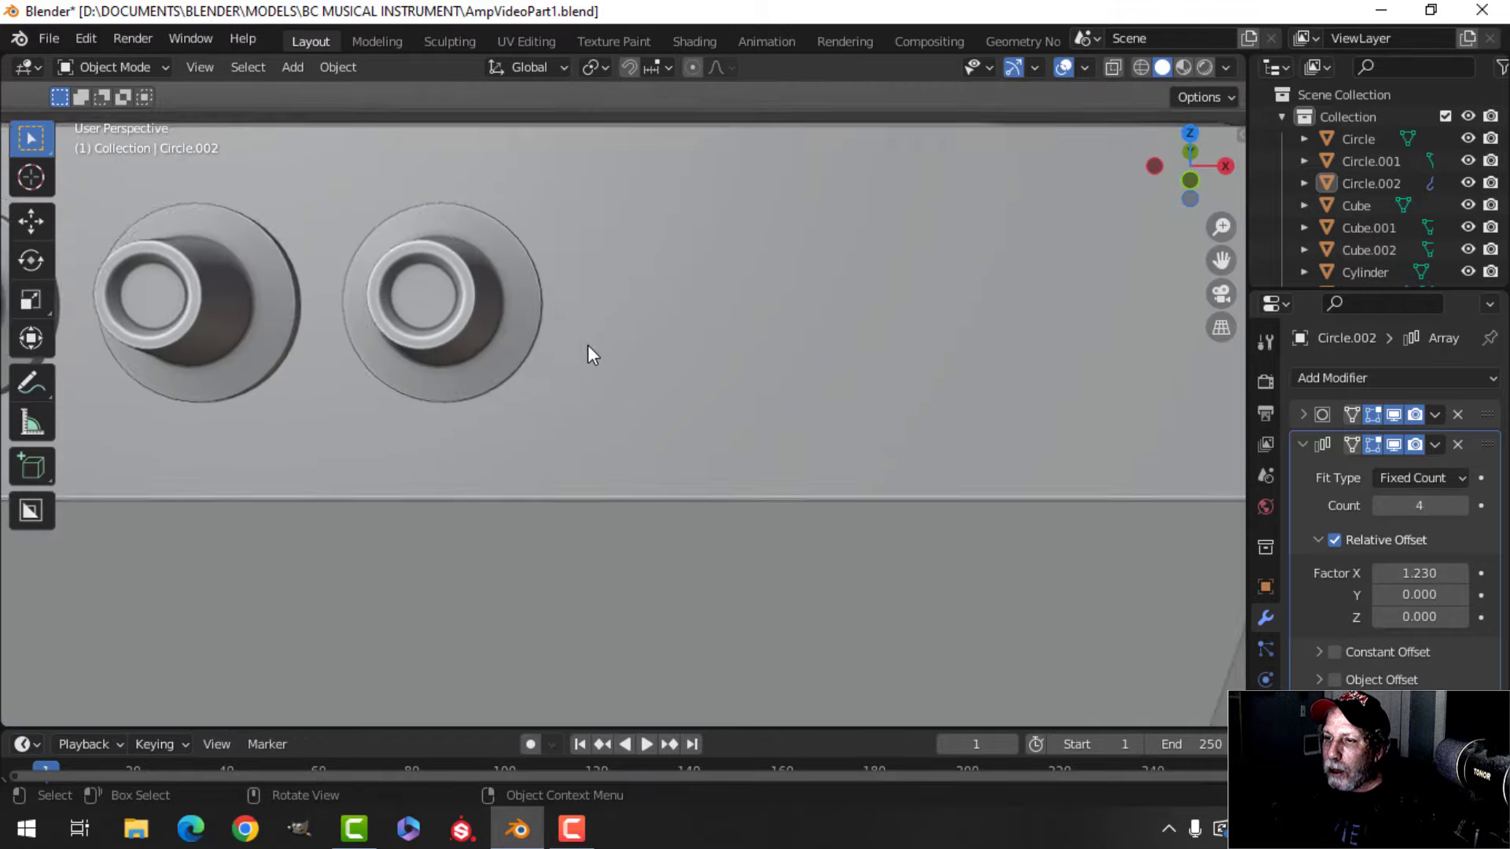
{"action": "mouse_move", "coordinate": [588, 344]}
{"action": "middle_mouse_down", "text": "shift"}
{"action": "mouse_move", "coordinate": [657, 333]}
{"action": "mouse_move", "coordinate": [568, 337]}
{"action": "middle_mouse_up", "text": "shift"}
{"action": "left_click", "coordinate": [579, 276]}
{"action": "key", "text": "Tab"}
{"action": "scroll", "coordinate": [559, 330], "scroll_direction": "up", "scroll_amount": 2}
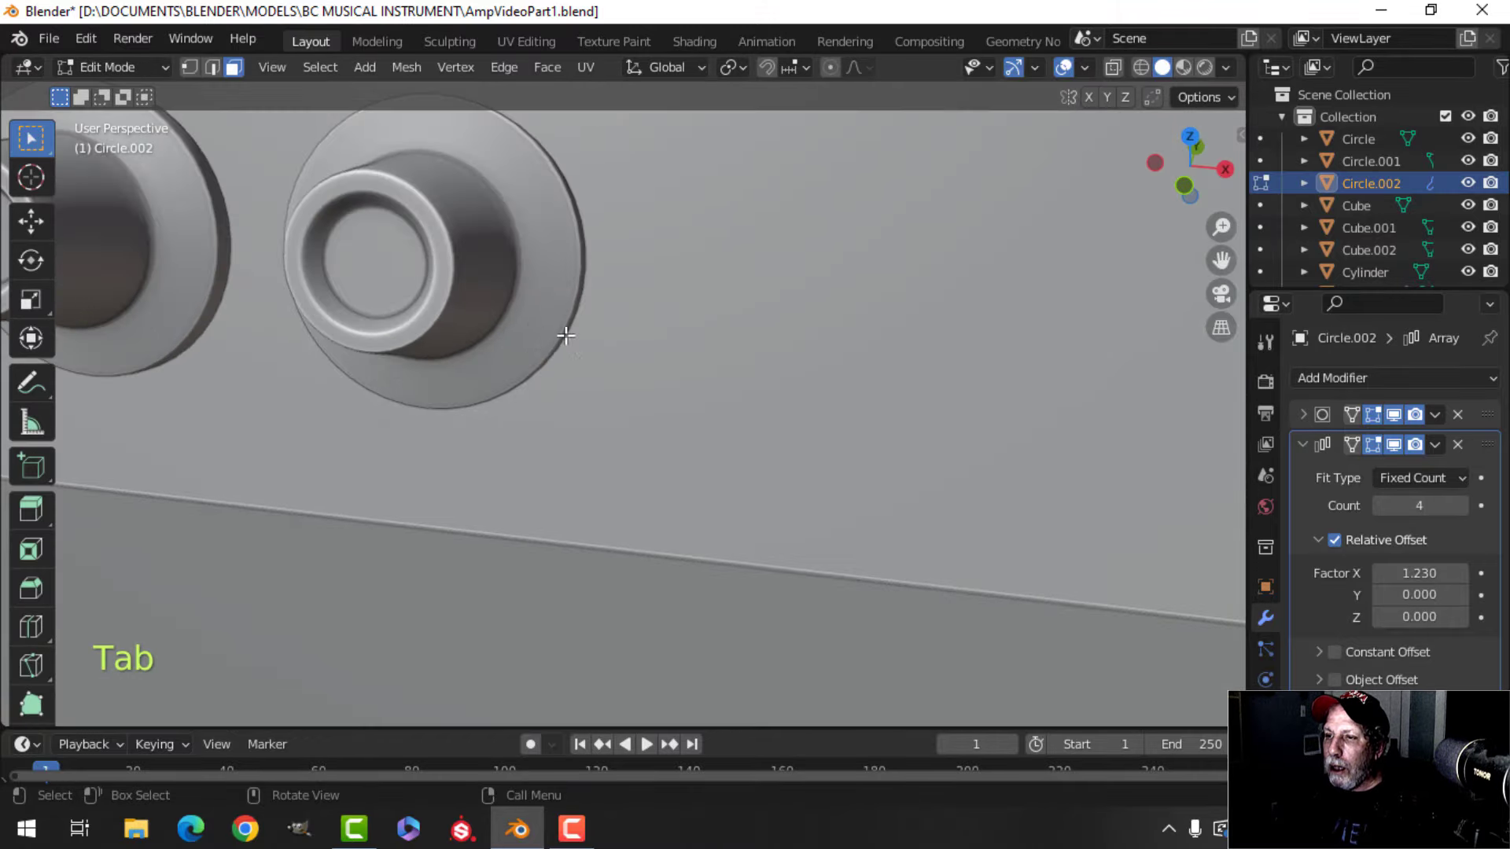
{"action": "key", "text": "alt+a"}
{"action": "scroll", "coordinate": [454, 311], "scroll_direction": "down", "scroll_amount": 2}
{"action": "scroll", "coordinate": [455, 311], "scroll_direction": "down", "scroll_amount": 2}
{"action": "middle_click_drag", "start_coordinate": [454, 311], "coordinate": [912, 340], "text": "shift"}
{"action": "middle_click_drag", "start_coordinate": [480, 333], "coordinate": [680, 359]}
{"action": "scroll", "coordinate": [541, 332], "scroll_direction": "up", "scroll_amount": 3}
{"action": "scroll", "coordinate": [618, 339], "scroll_direction": "up", "scroll_amount": 2}
{"action": "key", "text": "2"}
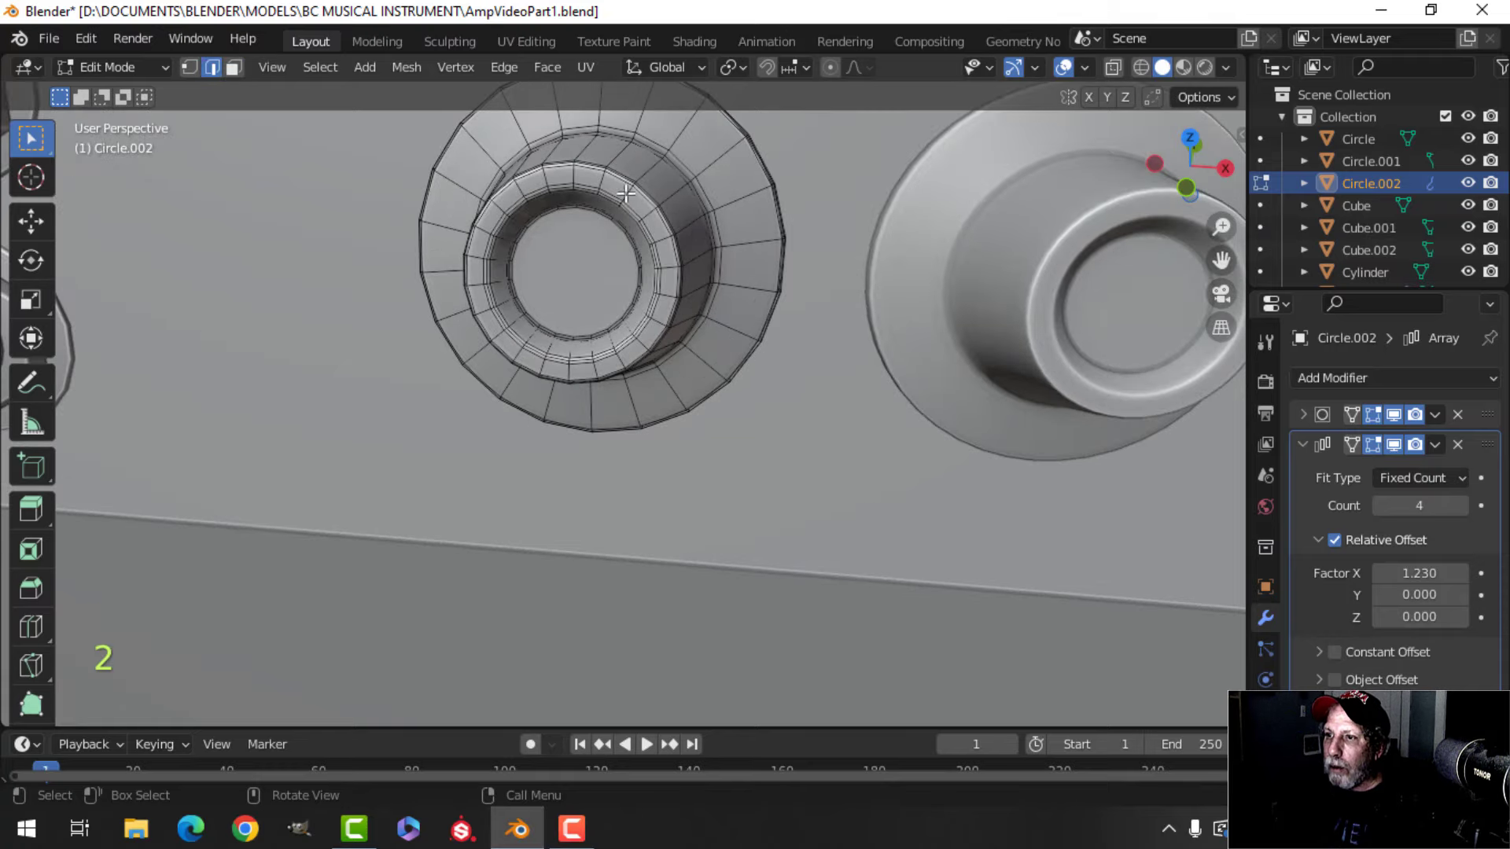
{"action": "left_click", "coordinate": [609, 174], "text": "alt+shift"}
{"action": "scroll", "coordinate": [710, 271], "scroll_direction": "down", "scroll_amount": 5}
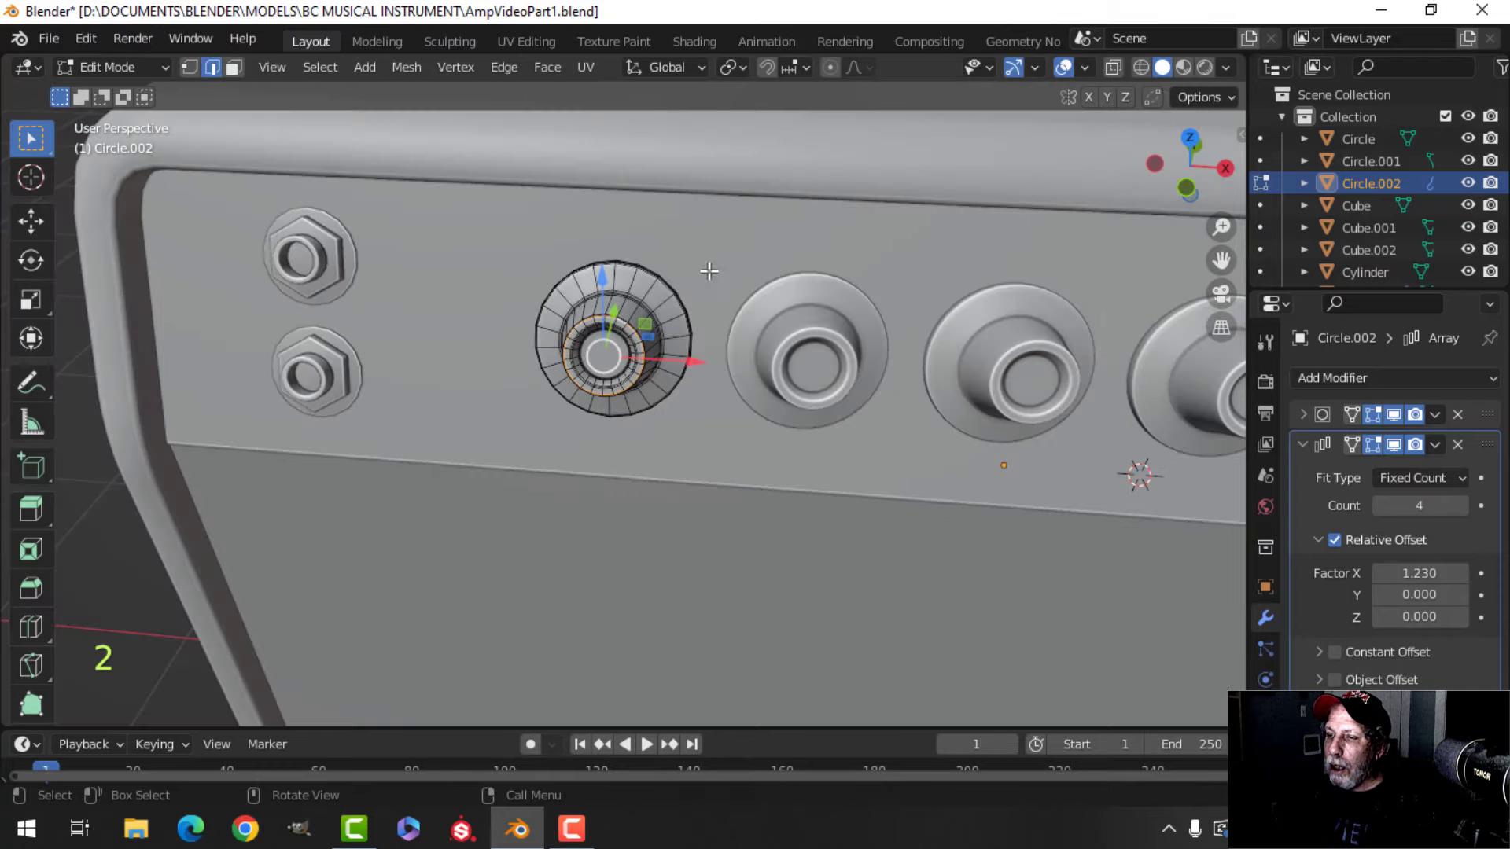
{"action": "scroll", "coordinate": [854, 318], "scroll_direction": "down", "scroll_amount": 3}
{"action": "middle_click_drag", "start_coordinate": [850, 327], "coordinate": [640, 250], "text": "shift"}
{"action": "middle_click_drag", "start_coordinate": [641, 250], "coordinate": [657, 245]}
{"action": "key", "text": "shift+d"}
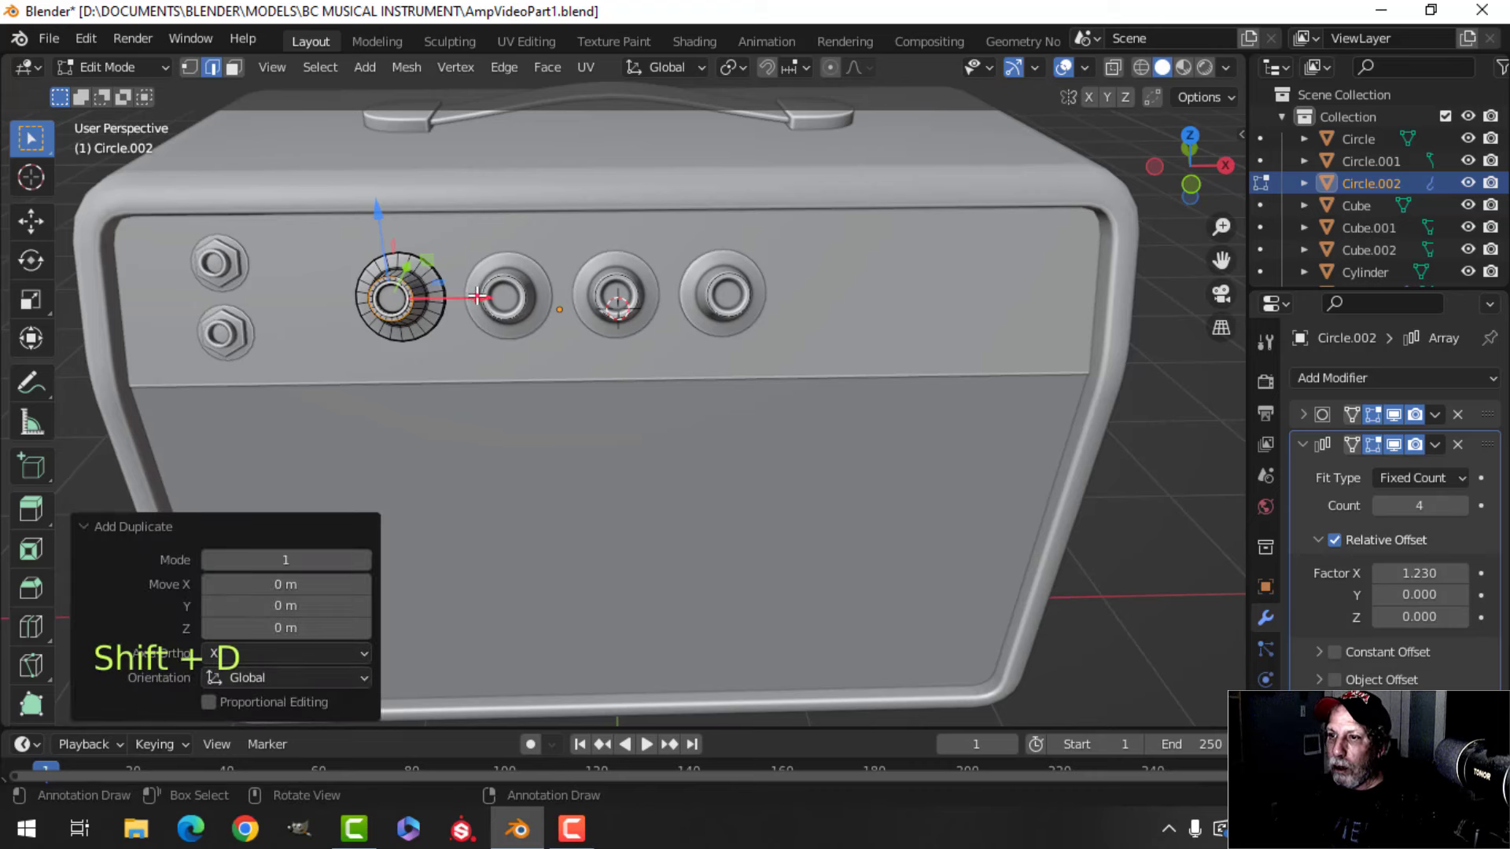
{"action": "key", "text": "x"}
{"action": "left_click", "coordinate": [842, 318]}
- Separate the duplicated loop into its own object and remove that object's Array modifier
{"action": "key", "text": "p"}
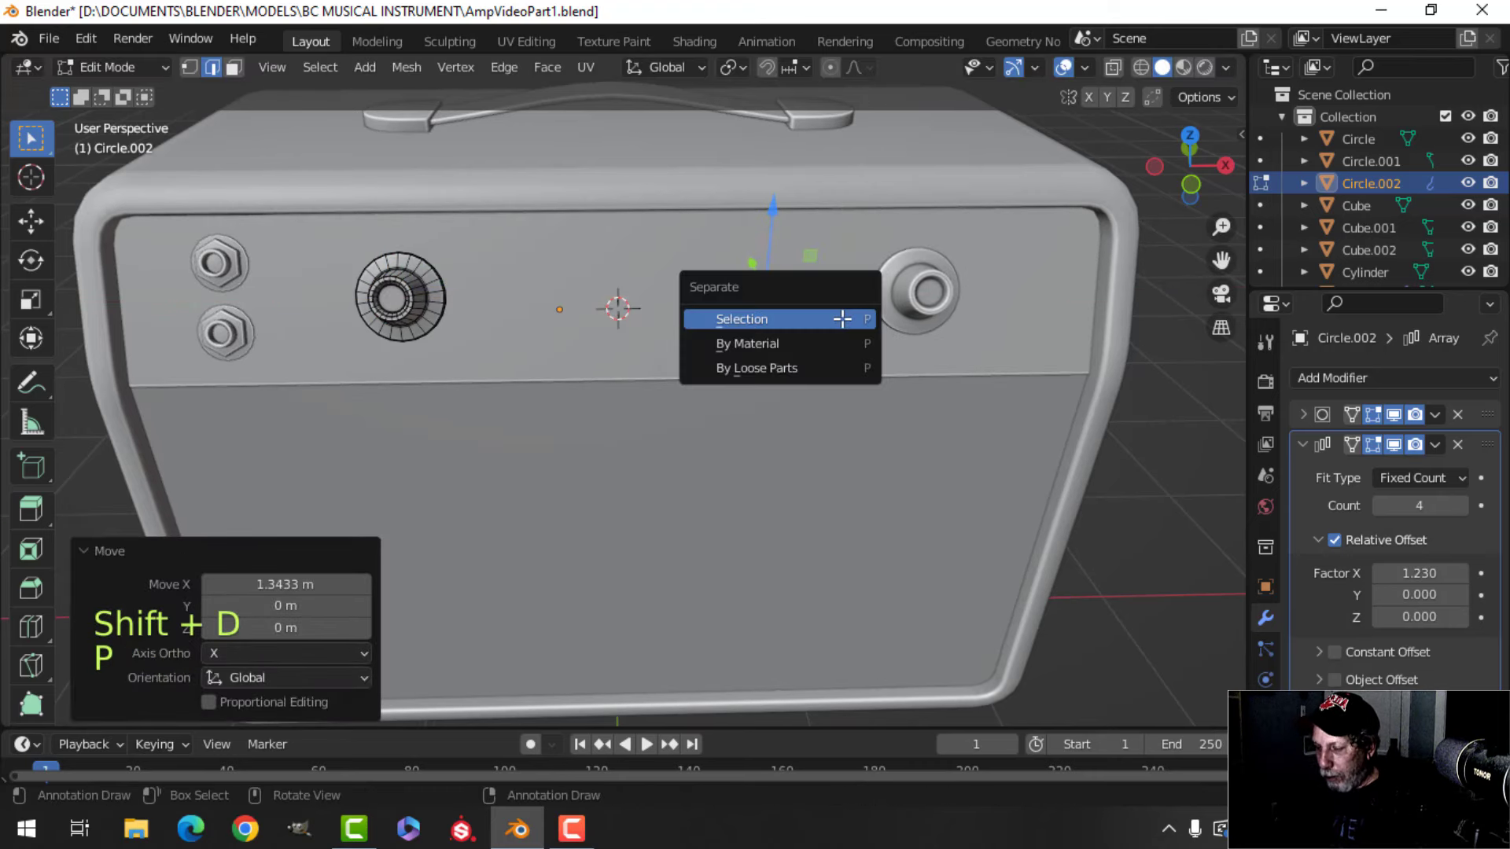
{"action": "left_click", "coordinate": [842, 318]}
{"action": "key", "text": "Tab"}
{"action": "left_click", "coordinate": [781, 280]}
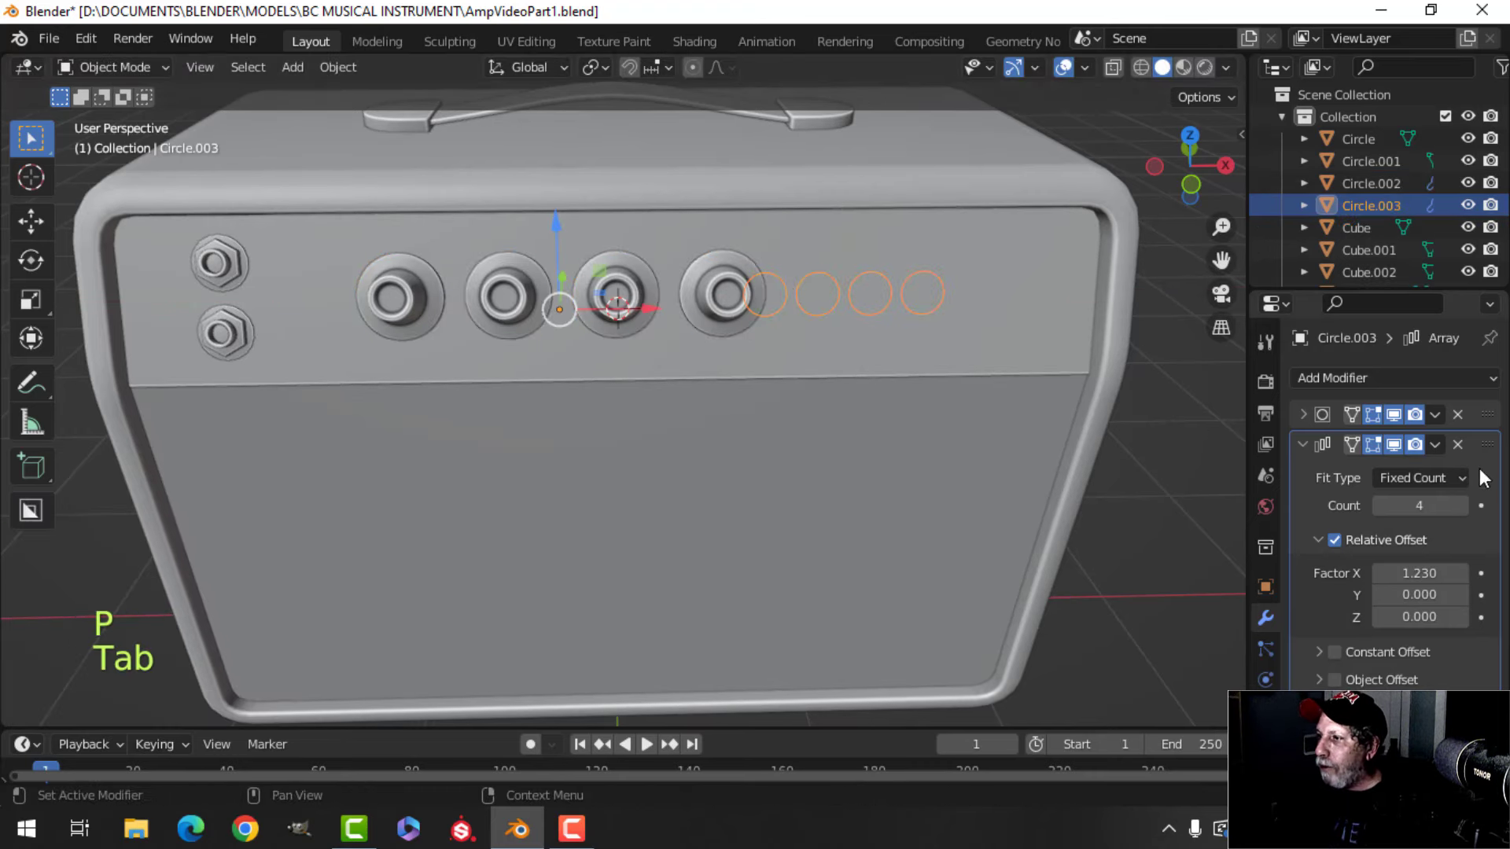
{"action": "left_click", "coordinate": [1456, 444]}
- Move the whole separated circle along X toward the front panel's end opposite the input jacks
{"action": "key", "text": "Tab"}
{"action": "key", "text": "a"}
{"action": "middle_click_drag", "start_coordinate": [881, 374], "coordinate": [766, 362], "text": "shift"}
{"action": "key", "text": "g"}
{"action": "key", "text": "x"}
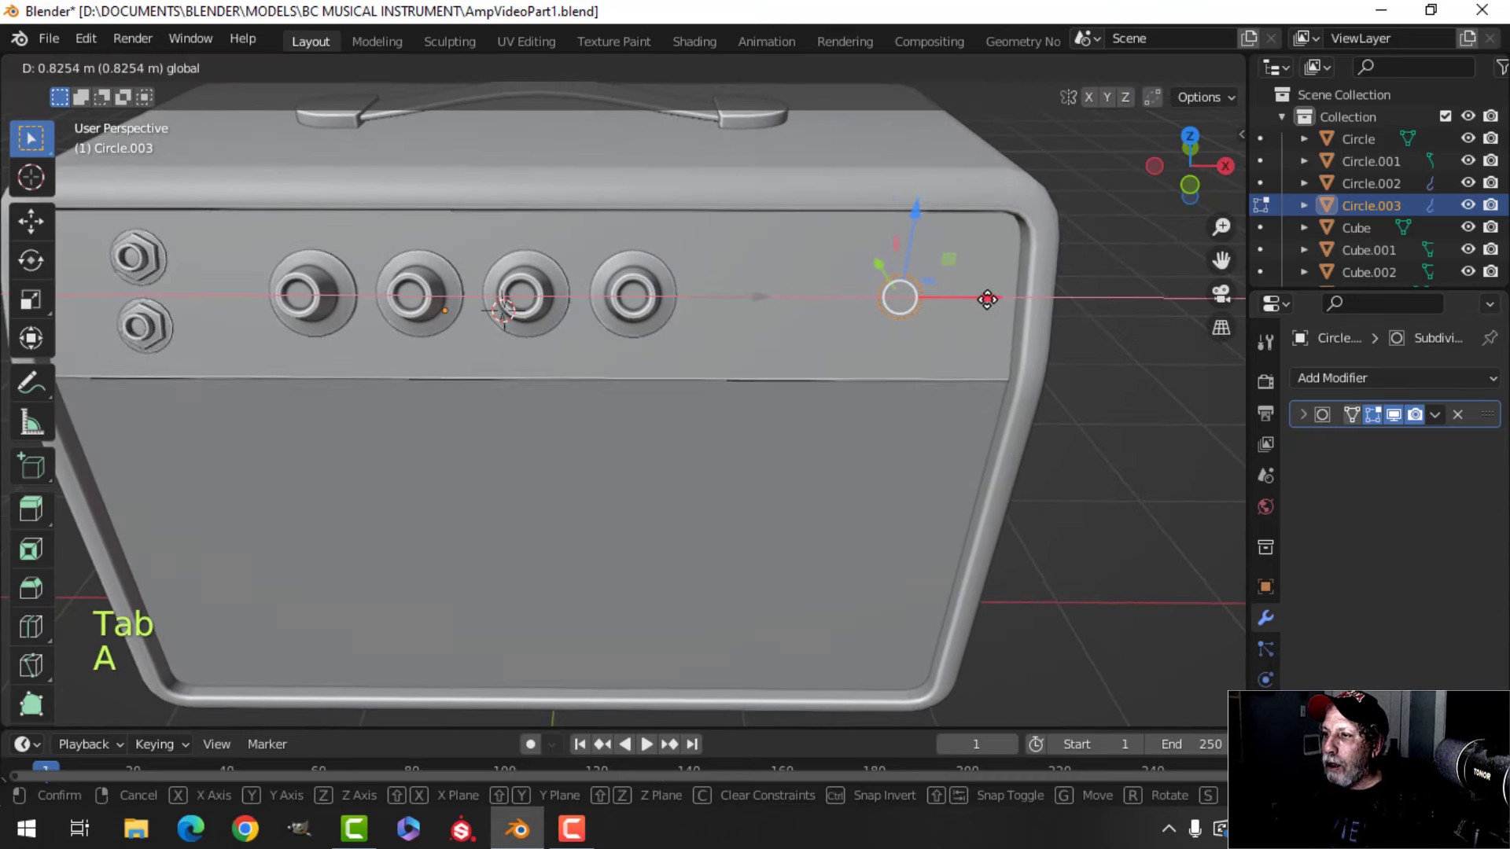
{"action": "left_click_drag", "start_coordinate": [1016, 297], "coordinate": [1016, 298]}
- Scale the separated circle to about 0.838 and remove its Subdivision modifier
{"action": "scroll", "coordinate": [1101, 291], "scroll_direction": "up", "scroll_amount": 2}
{"action": "middle_click_drag", "start_coordinate": [1105, 290], "coordinate": [809, 364], "text": "shift"}
{"action": "key", "text": "s"}
{"action": "left_click", "coordinate": [995, 309]}
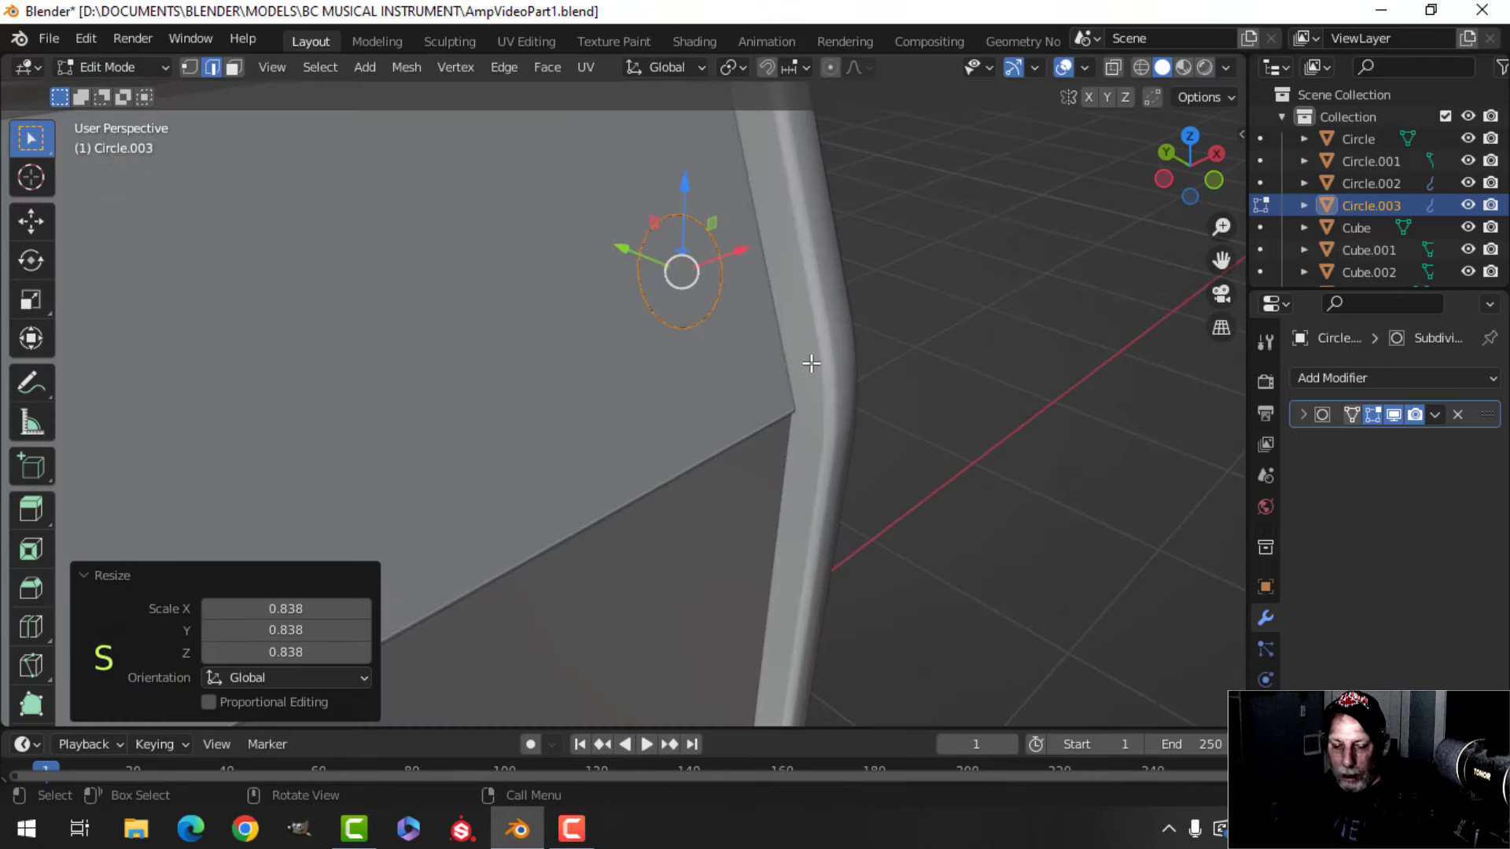
{"action": "middle_click_drag", "start_coordinate": [892, 339], "coordinate": [884, 364]}
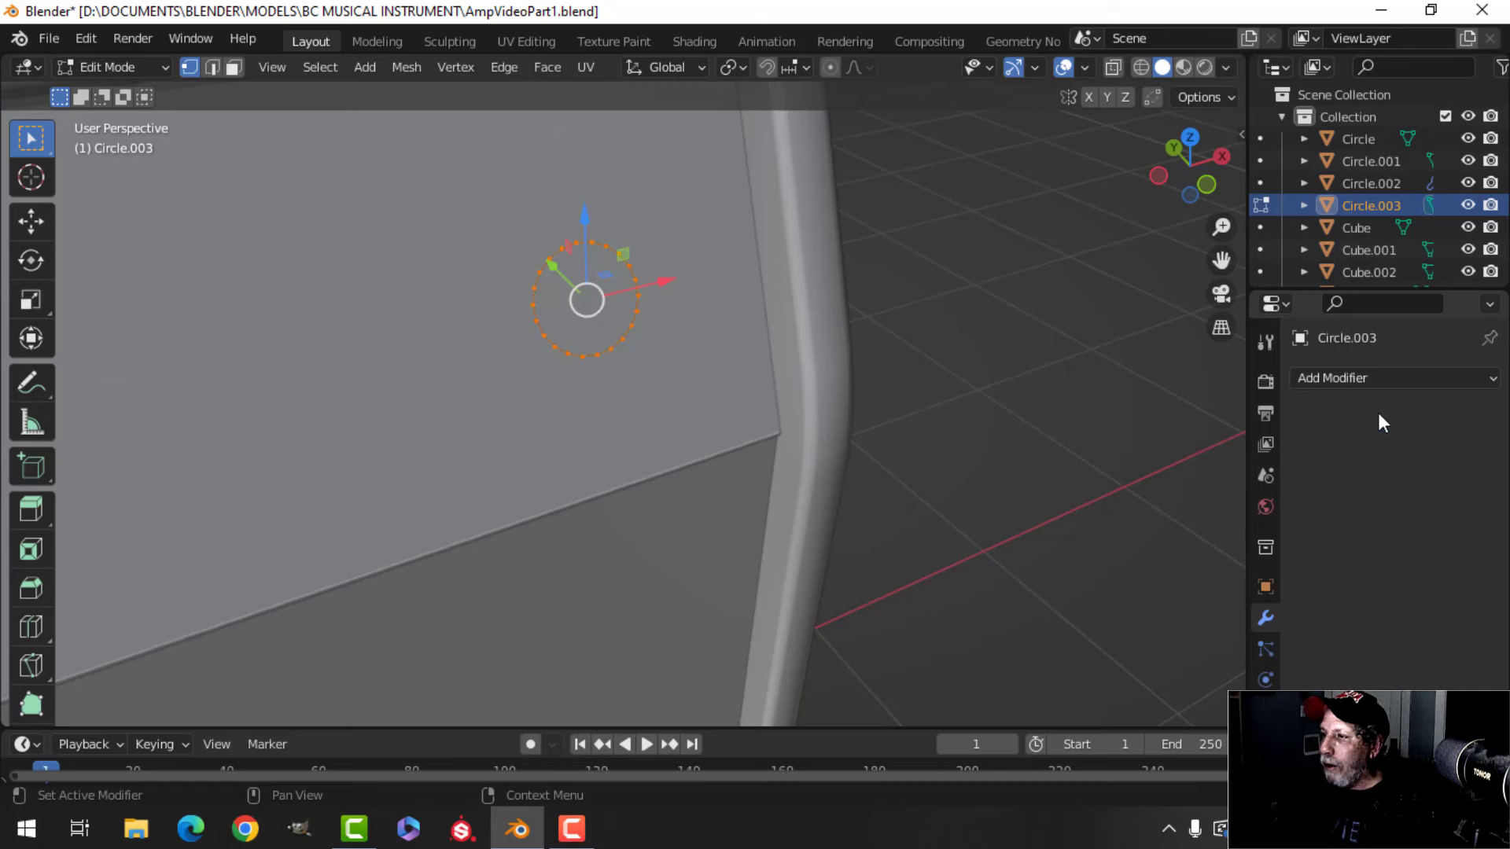
- Extrude the circle inward into a flat ring, scaling the new inner loop to about 0.711
{"action": "scroll", "coordinate": [671, 314], "scroll_direction": "up", "scroll_amount": 4}
{"action": "middle_click_drag", "start_coordinate": [671, 314], "coordinate": [637, 389], "text": "shift"}
{"action": "scroll", "coordinate": [587, 364], "scroll_direction": "down", "scroll_amount": 3}
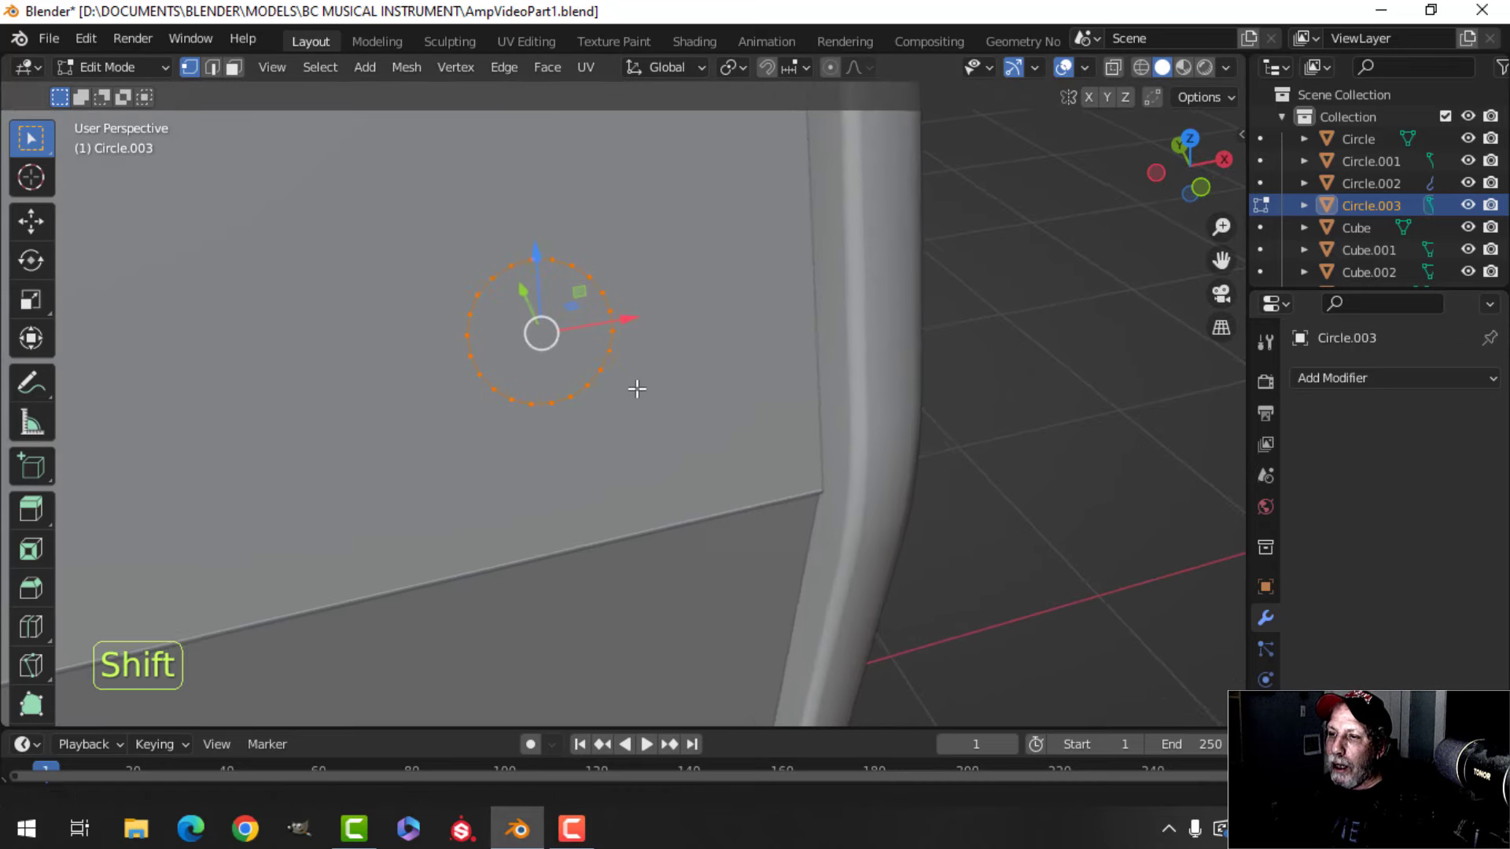
{"action": "key", "text": "e"}
{"action": "key", "text": "s"}
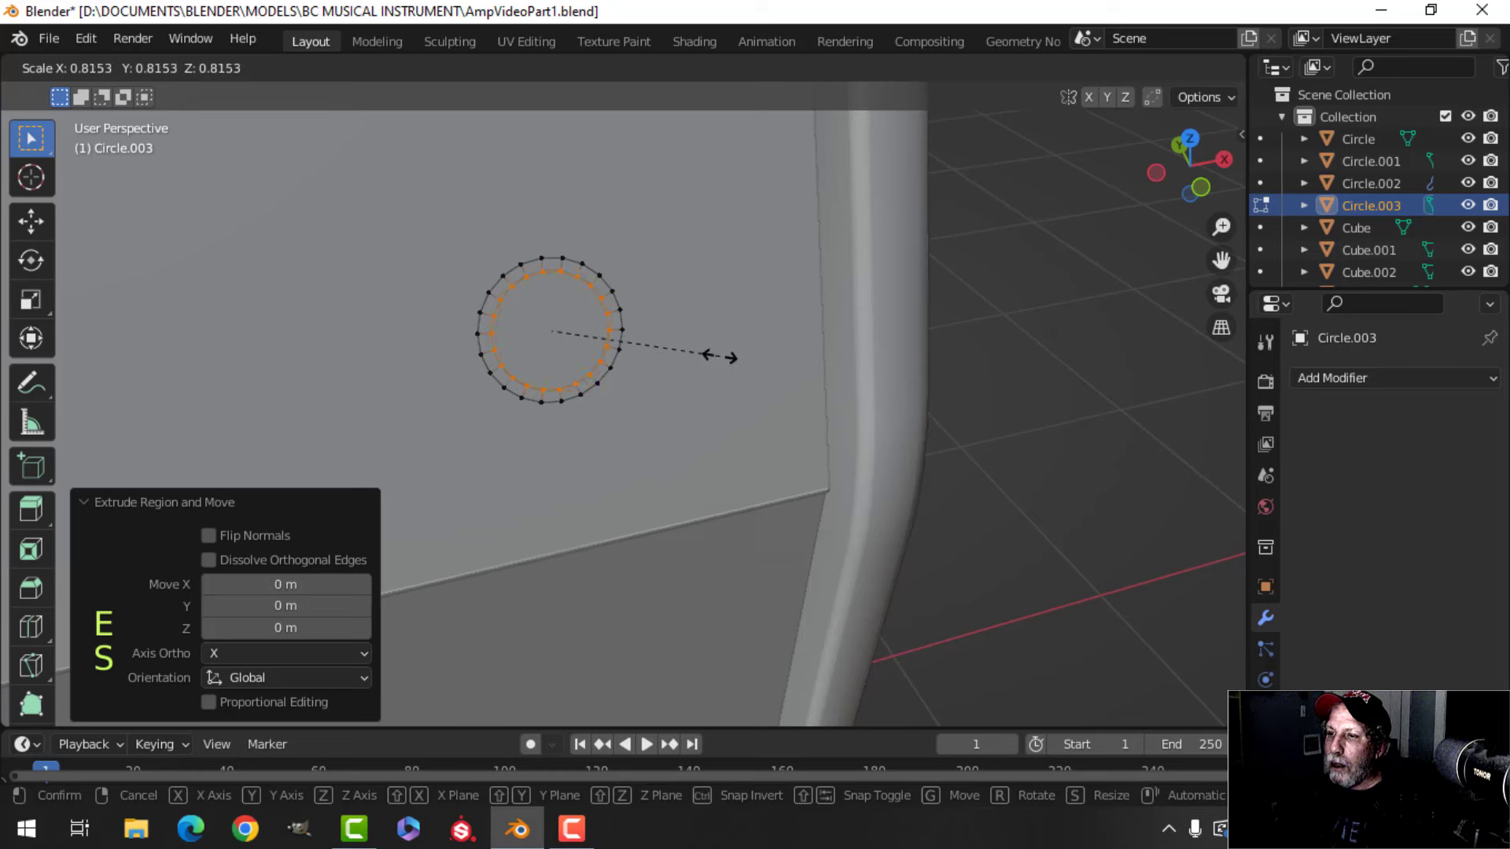
{"action": "left_click", "coordinate": [692, 362]}
- Set the transform orientation to Normal and try pulling an extruded inner loop about 0.03 m out from the panel
{"action": "middle_click_drag", "start_coordinate": [674, 370], "coordinate": [802, 364]}
{"action": "key", "text": "e"}
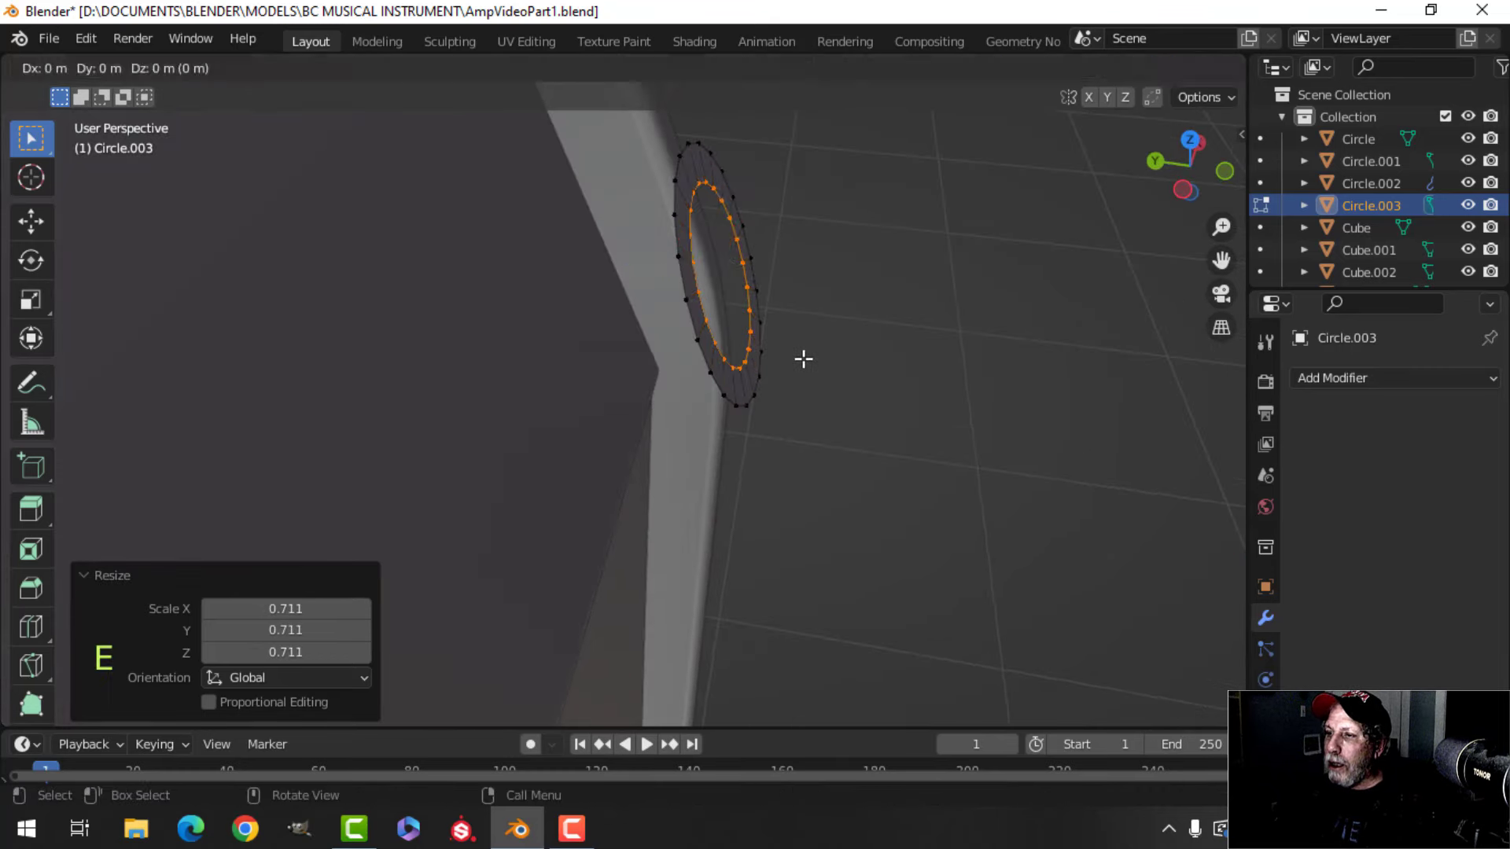
{"action": "left_click", "coordinate": [802, 364]}
{"action": "left_click", "coordinate": [671, 68]}
{"action": "left_click", "coordinate": [621, 181]}
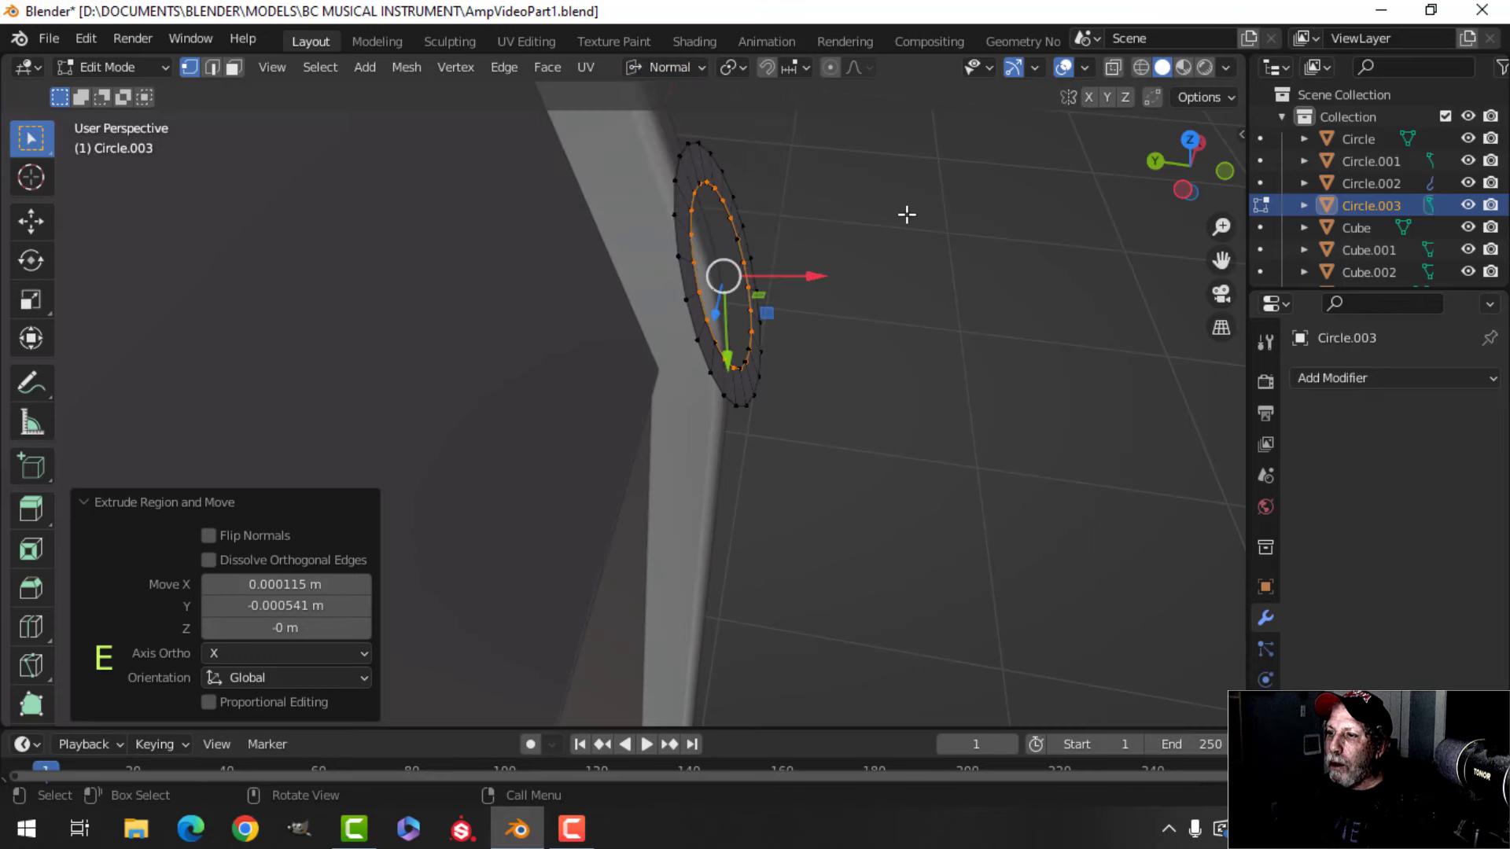
{"action": "left_click_drag", "start_coordinate": [817, 275], "coordinate": [920, 294]}
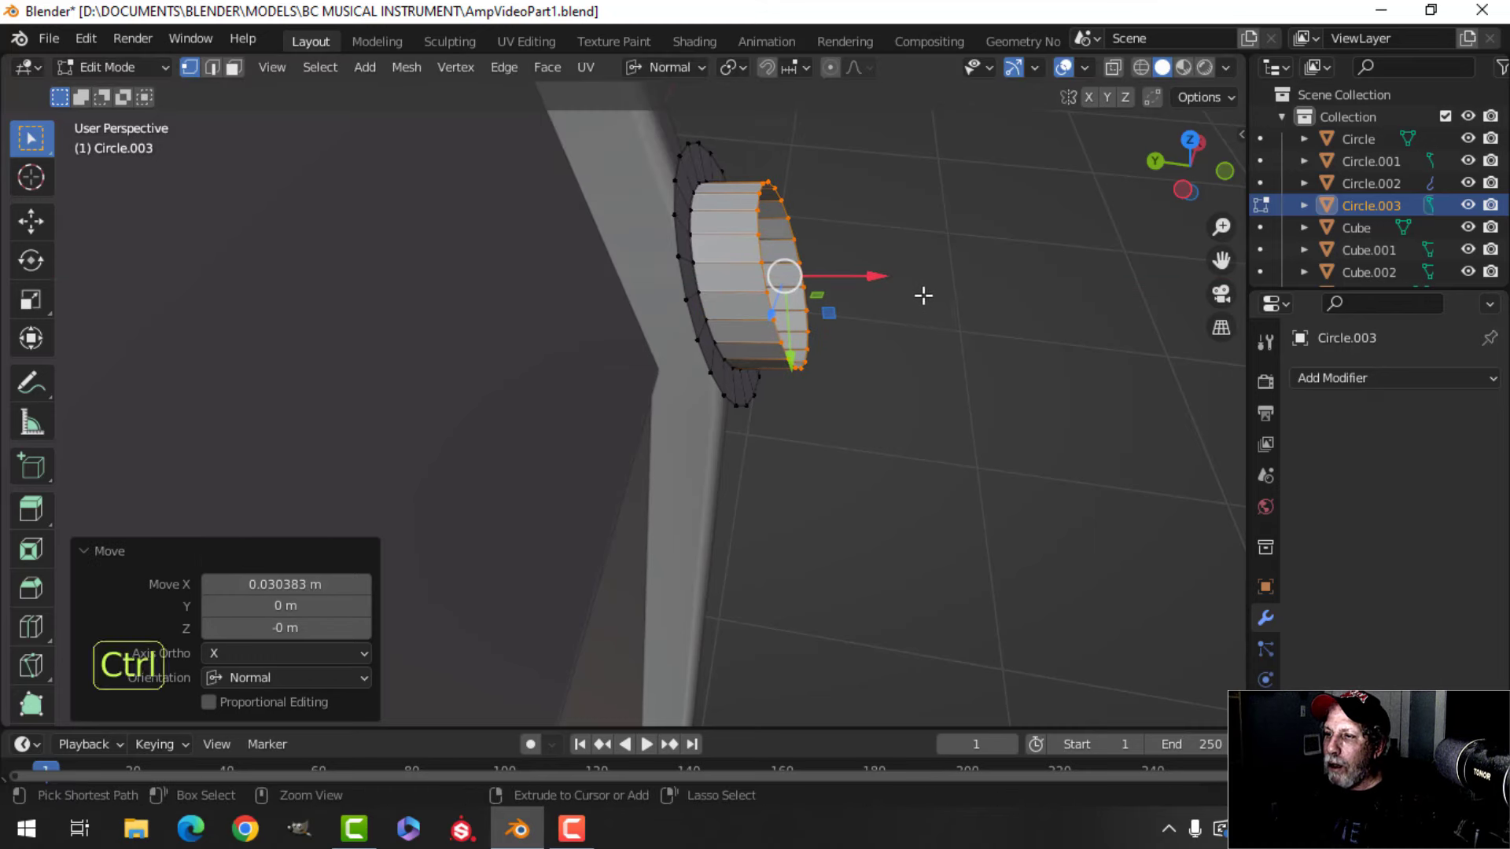
{"action": "key", "text": "ctrl+z"}
{"action": "key", "text": "ctrl+z"}
- Fill the ring's inner loop with a face and extrude that face outward from the panel as a short cylinder
{"action": "middle_click_drag", "start_coordinate": [896, 297], "coordinate": [775, 320]}
{"action": "key", "text": "f"}
{"action": "key", "text": "e"}
{"action": "left_click", "coordinate": [833, 296]}
- Merge the whole button mesh's vertices by distance and clear the selection
{"action": "key", "text": "a"}
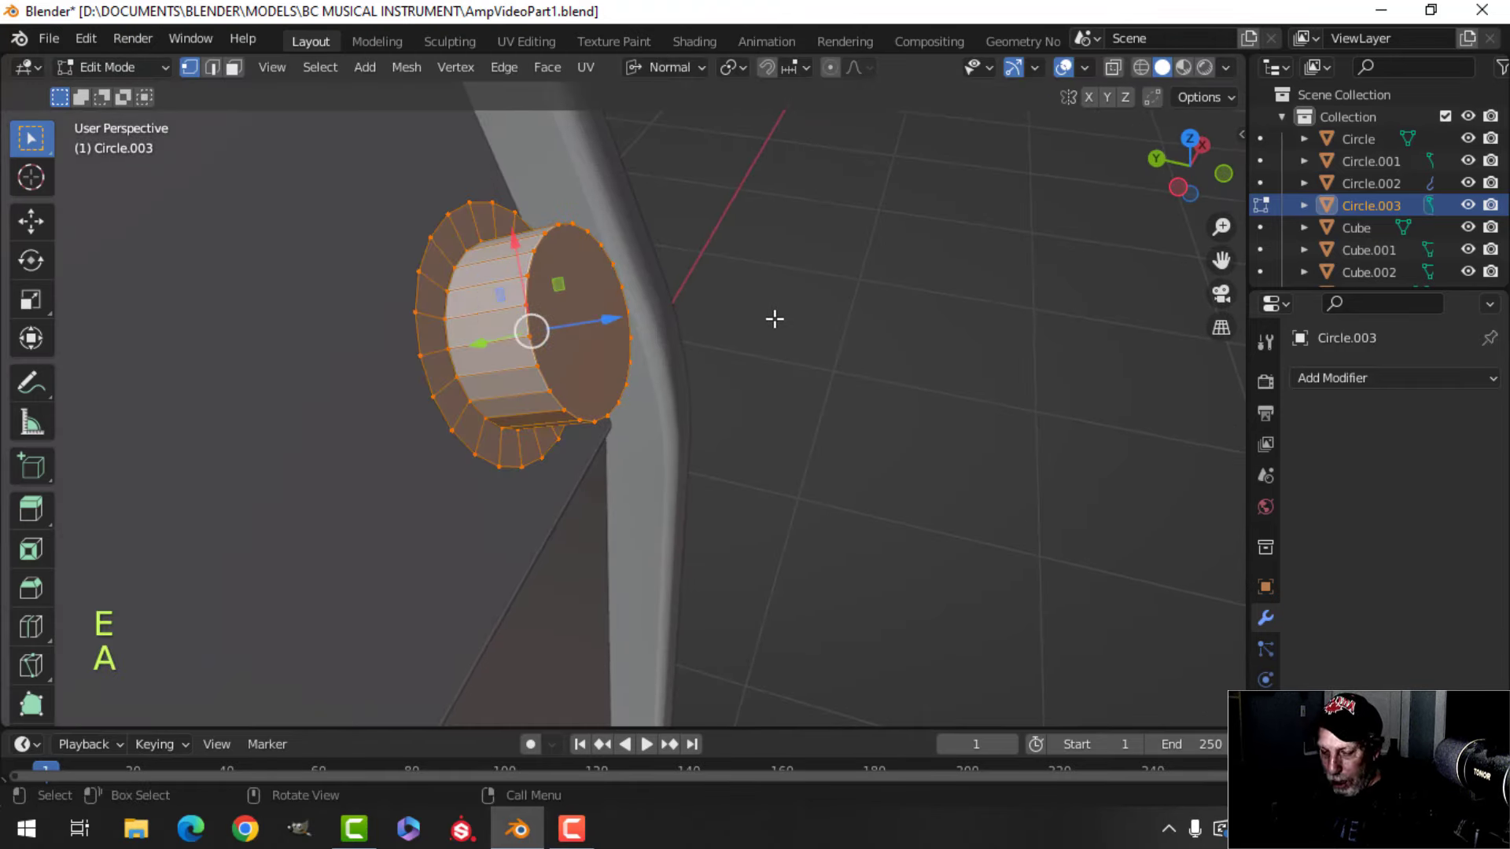
{"action": "key", "text": "m"}
{"action": "left_click", "coordinate": [775, 318]}
{"action": "key", "text": "alt+a"}
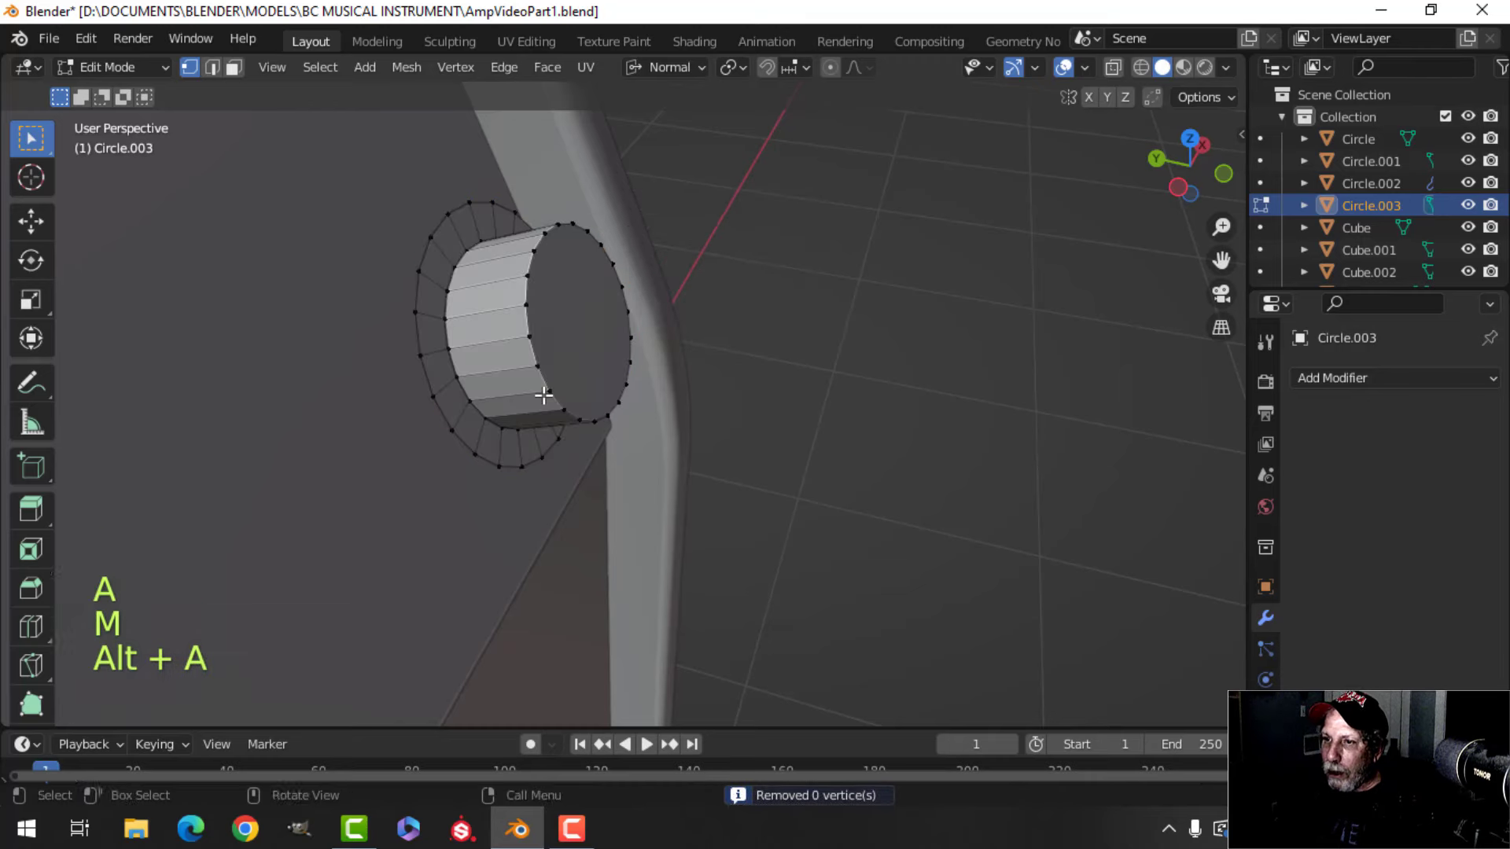
- Extrude the flat ring's outer edge loop back toward the panel to give the flange thickness
{"action": "middle_click_drag", "start_coordinate": [539, 394], "coordinate": [571, 386]}
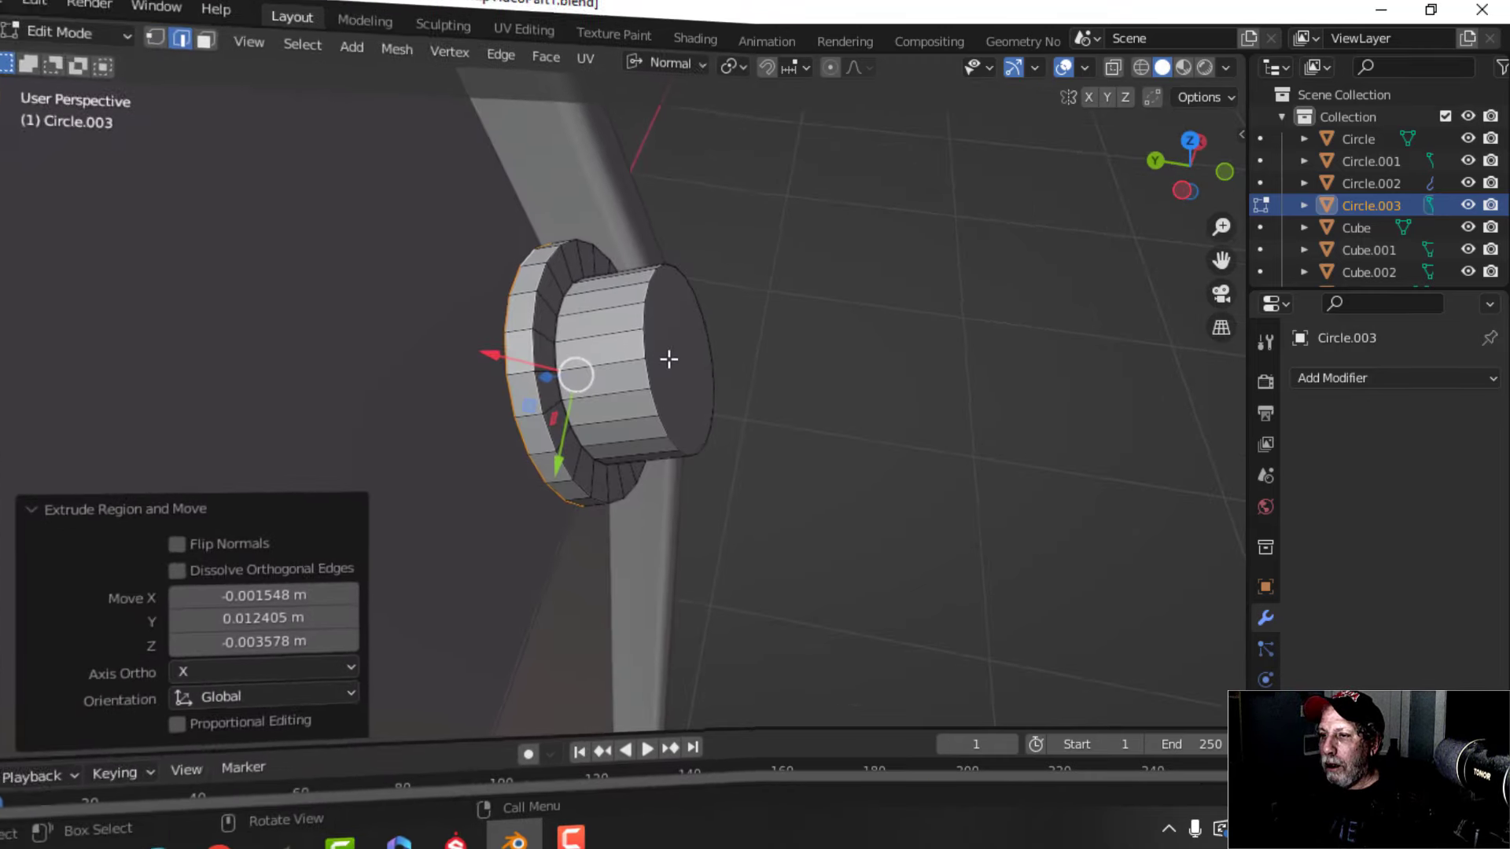
{"action": "key", "text": "Tab"}
{"action": "key", "text": "Tab"}
{"action": "key", "text": "alt+a"}
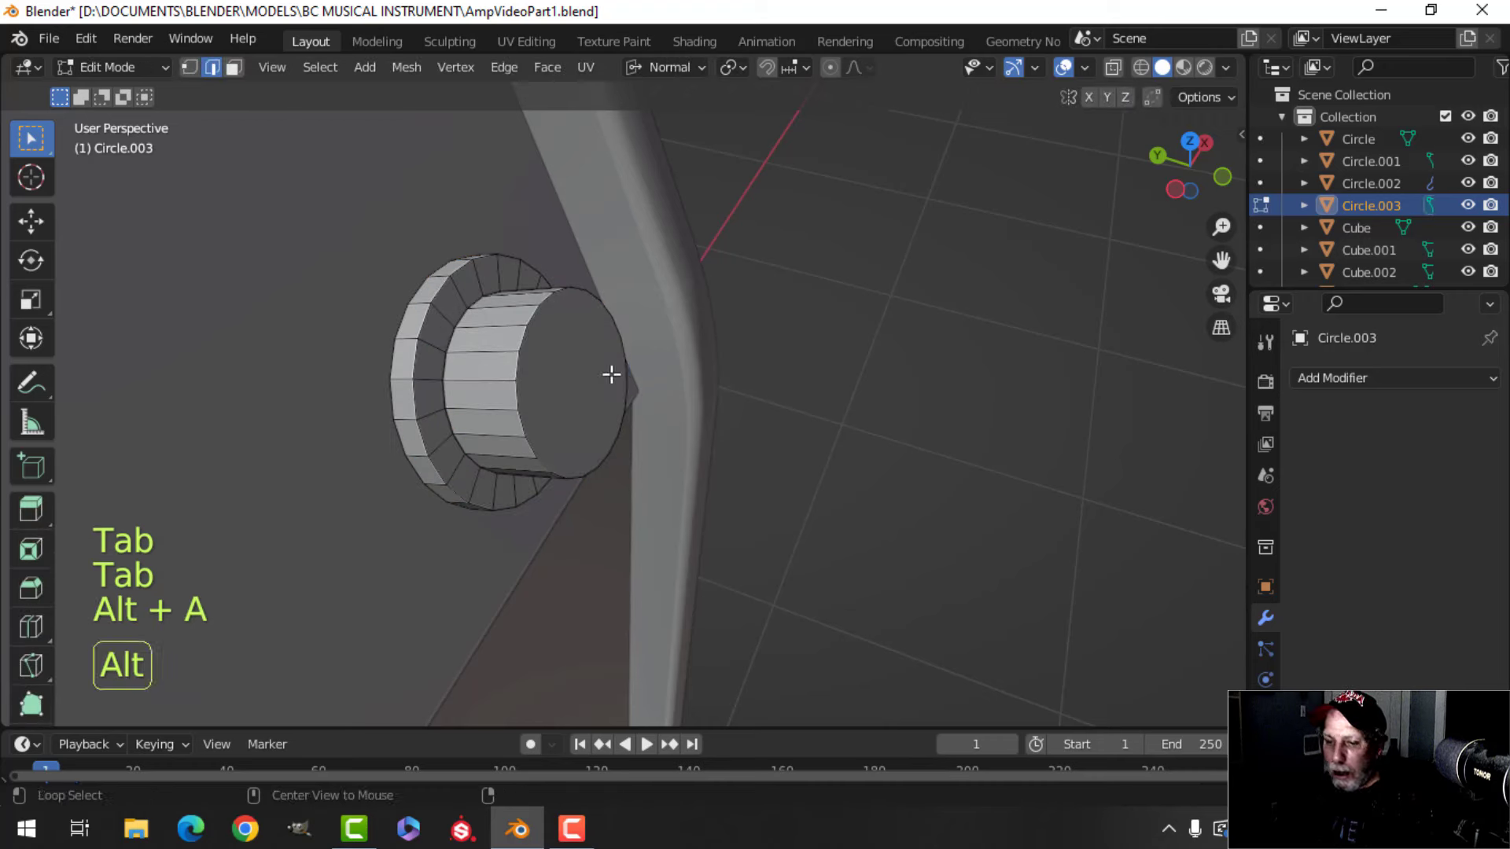
- Move the cylinder's front face about 0.013 m inward, then bevel it with 3 segments about 0.025 m wide
{"action": "left_click", "coordinate": [590, 371]}
{"action": "middle_click_drag", "start_coordinate": [590, 370], "coordinate": [842, 377]}
{"action": "mouse_move", "coordinate": [844, 363]}
{"action": "left_mouse_down"}
{"action": "mouse_move", "coordinate": [850, 350]}
{"action": "mouse_move", "coordinate": [873, 361]}
{"action": "left_mouse_up"}
{"action": "key", "text": "ctrl+b"}
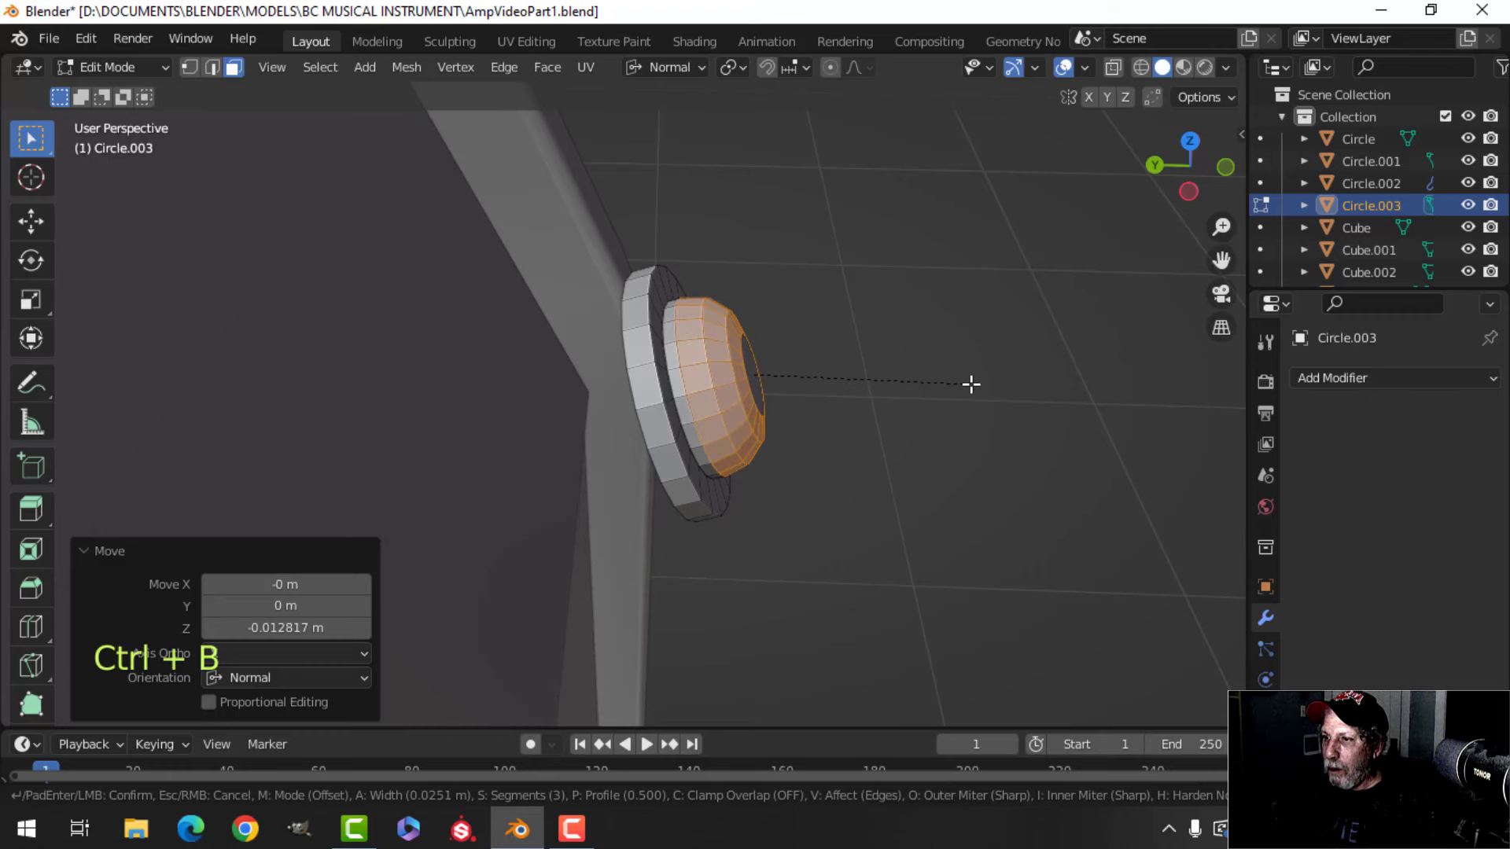
{"action": "left_click", "coordinate": [973, 383]}
{"action": "middle_click_drag", "start_coordinate": [975, 385], "coordinate": [677, 382]}
{"action": "key", "text": "alt+a"}
- Scale the flange's outer ring of side faces to about 0.880 using the Global orientation
{"action": "scroll", "coordinate": [674, 385], "scroll_direction": "up", "scroll_amount": 2}
{"action": "key", "text": "2"}
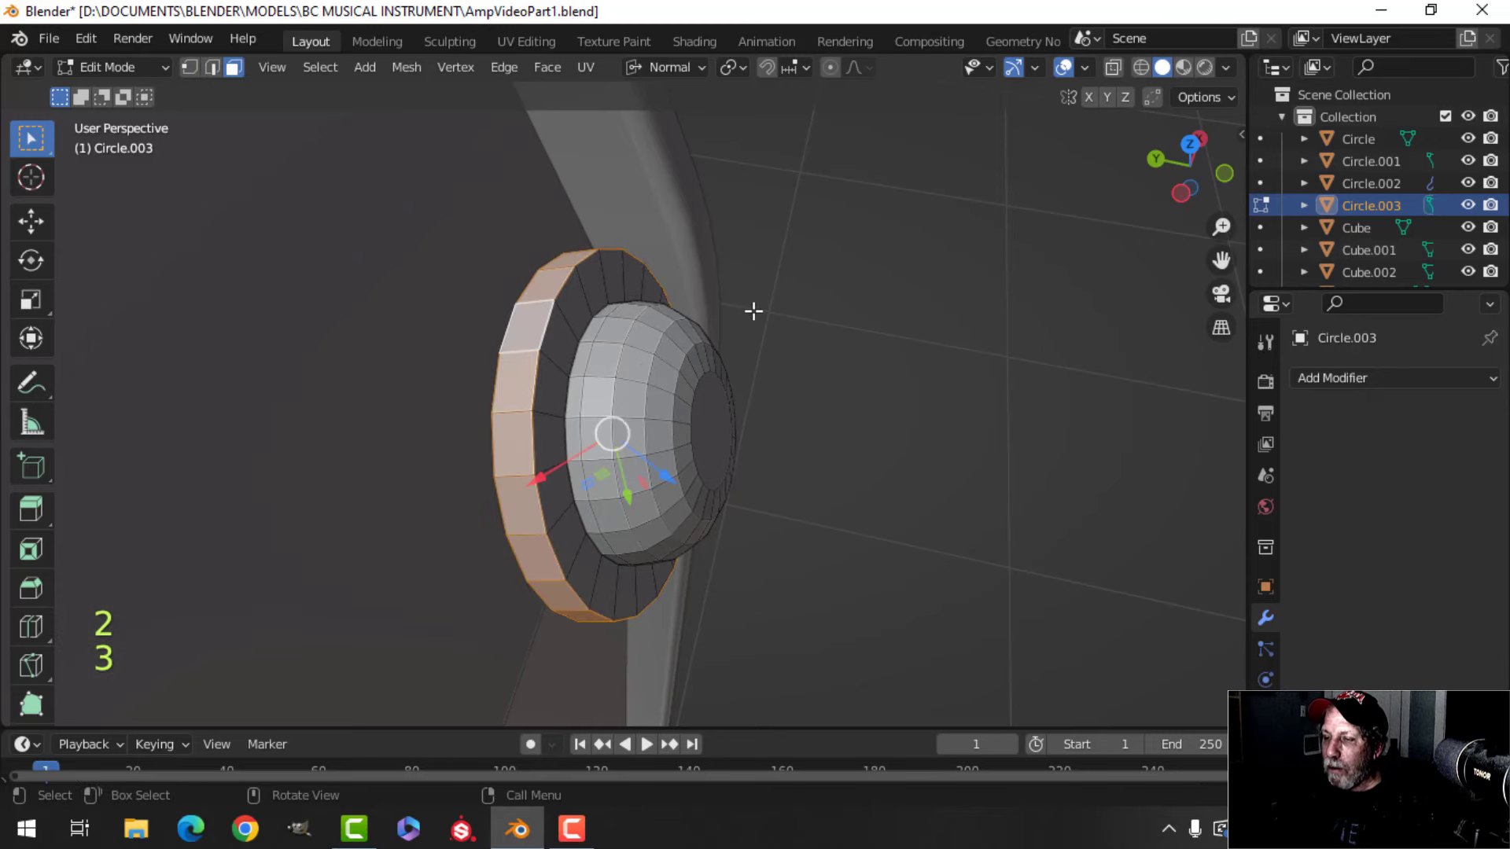
{"action": "middle_click_drag", "start_coordinate": [753, 311], "coordinate": [688, 173]}
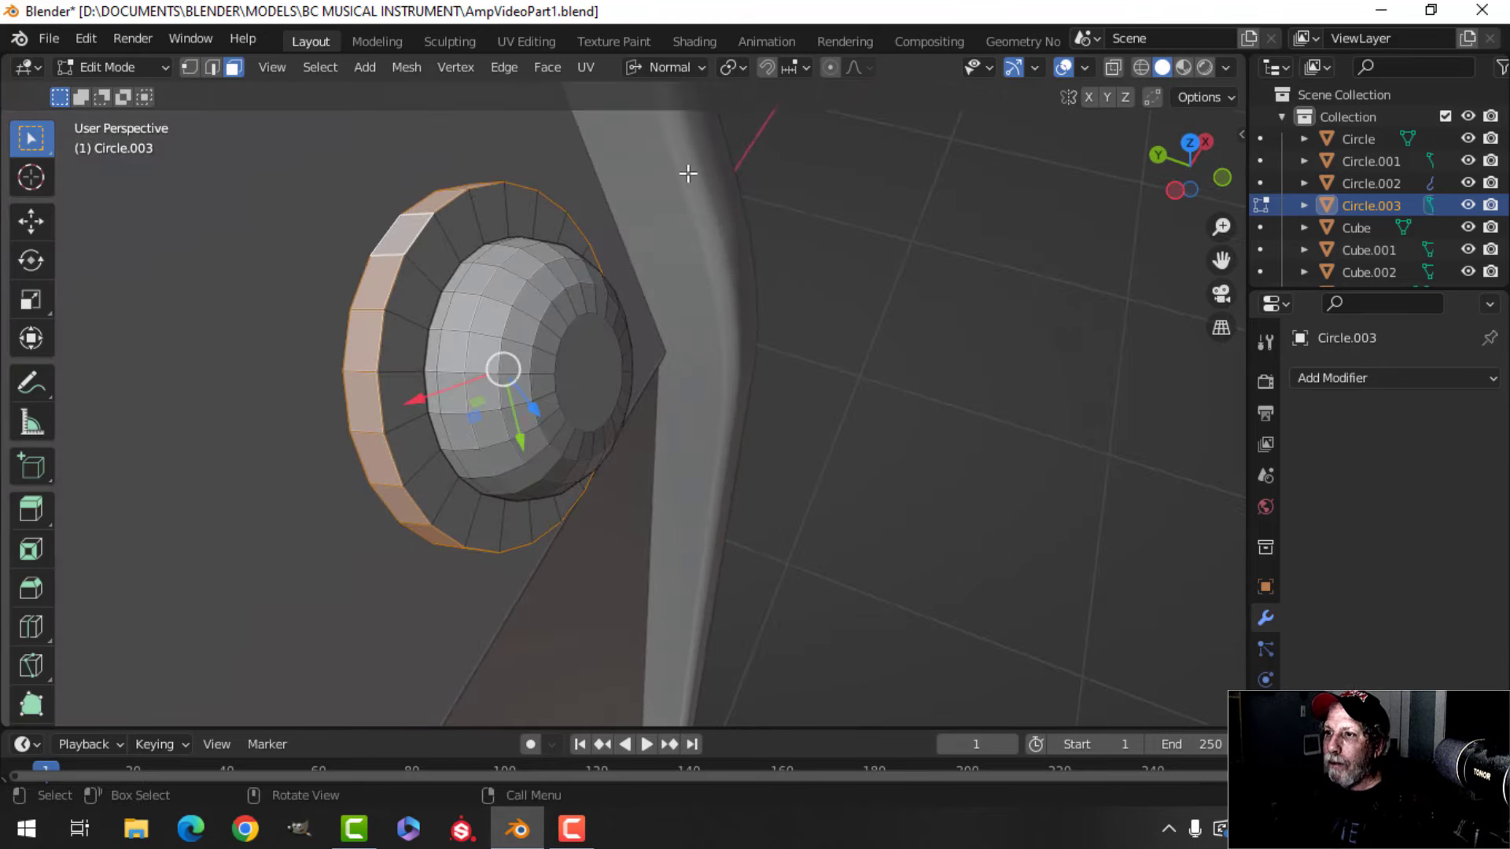
{"action": "left_click", "coordinate": [679, 66]}
{"action": "left_click", "coordinate": [634, 137]}
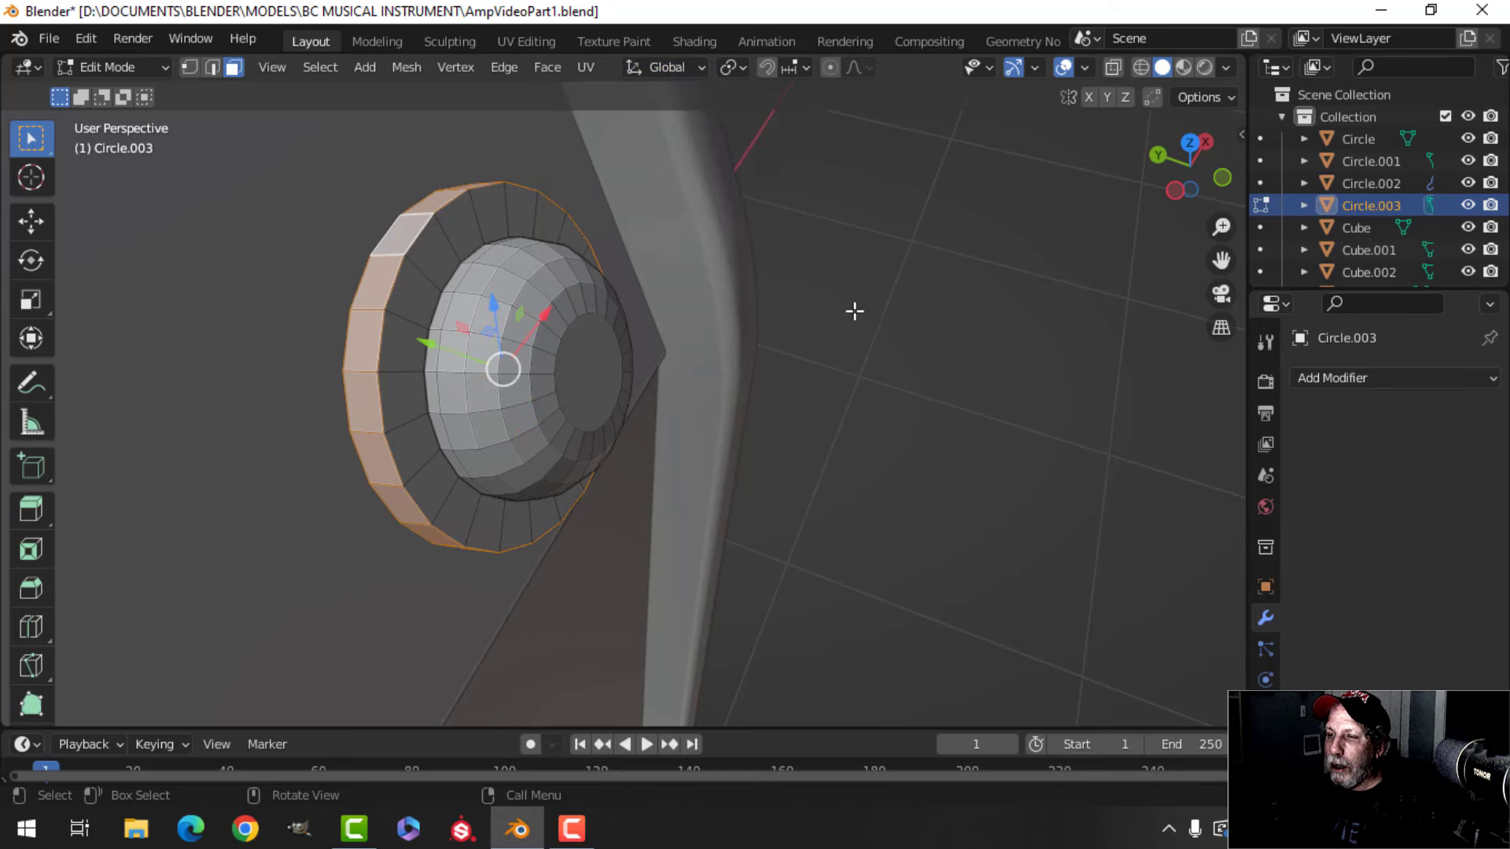
{"action": "middle_click_drag", "start_coordinate": [852, 310], "coordinate": [788, 332]}
{"action": "key", "text": "s"}
{"action": "left_click", "coordinate": [794, 297]}
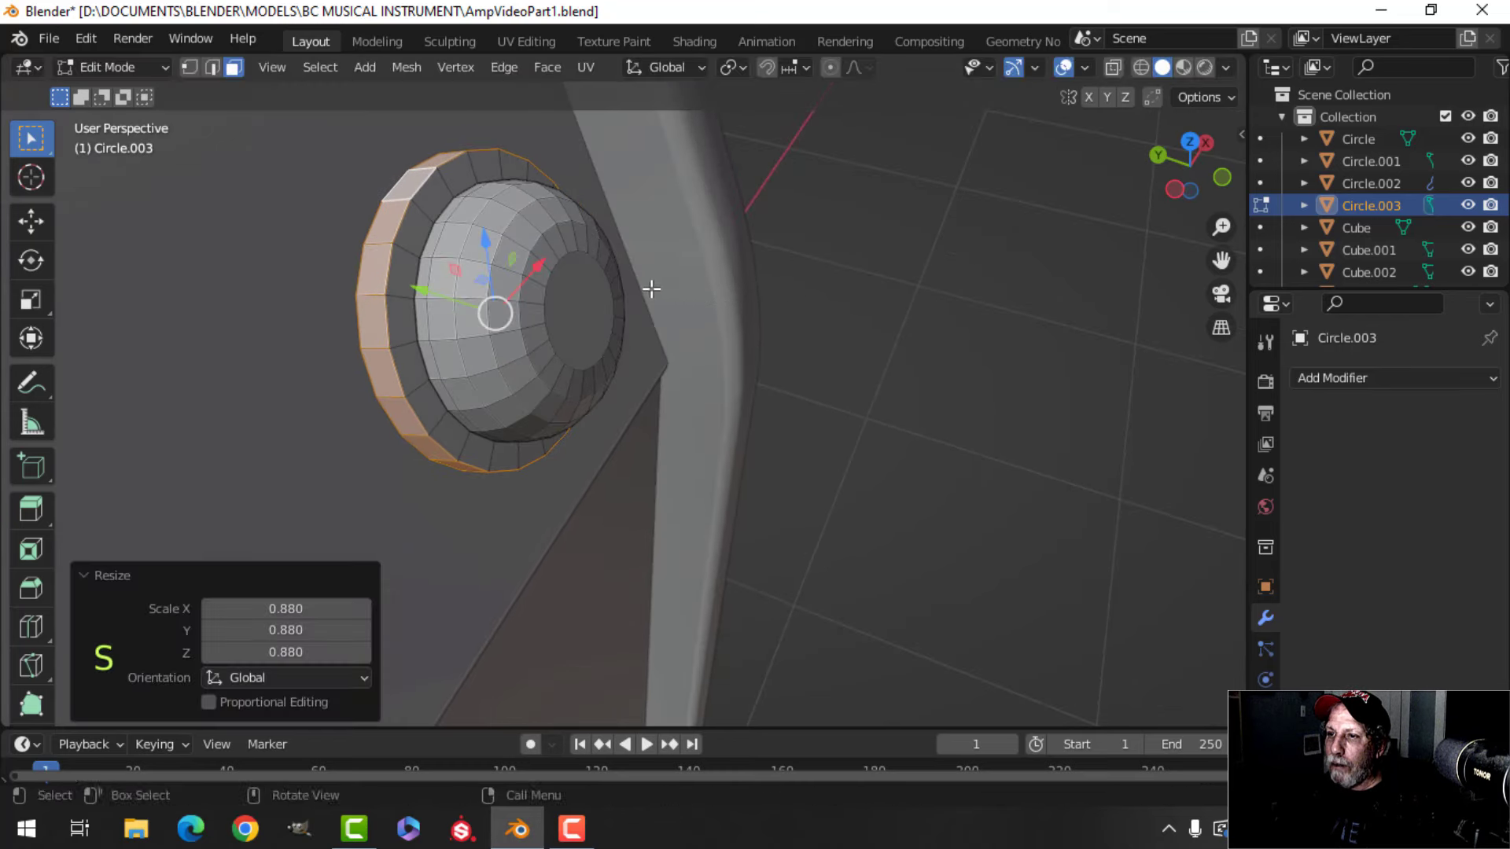
- Bevel the flange's front outer edge loop with one segment about 0.003 m wide
{"action": "key", "text": "alt+a"}
{"action": "middle_click_drag", "start_coordinate": [651, 283], "coordinate": [728, 304]}
{"action": "scroll", "coordinate": [645, 307], "scroll_direction": "up", "scroll_amount": 5}
{"action": "key", "text": "2"}
{"action": "left_click", "coordinate": [626, 268], "text": "alt+shift"}
{"action": "scroll", "coordinate": [627, 265], "scroll_direction": "down", "scroll_amount": 5}
{"action": "key", "text": "ctrl+b"}
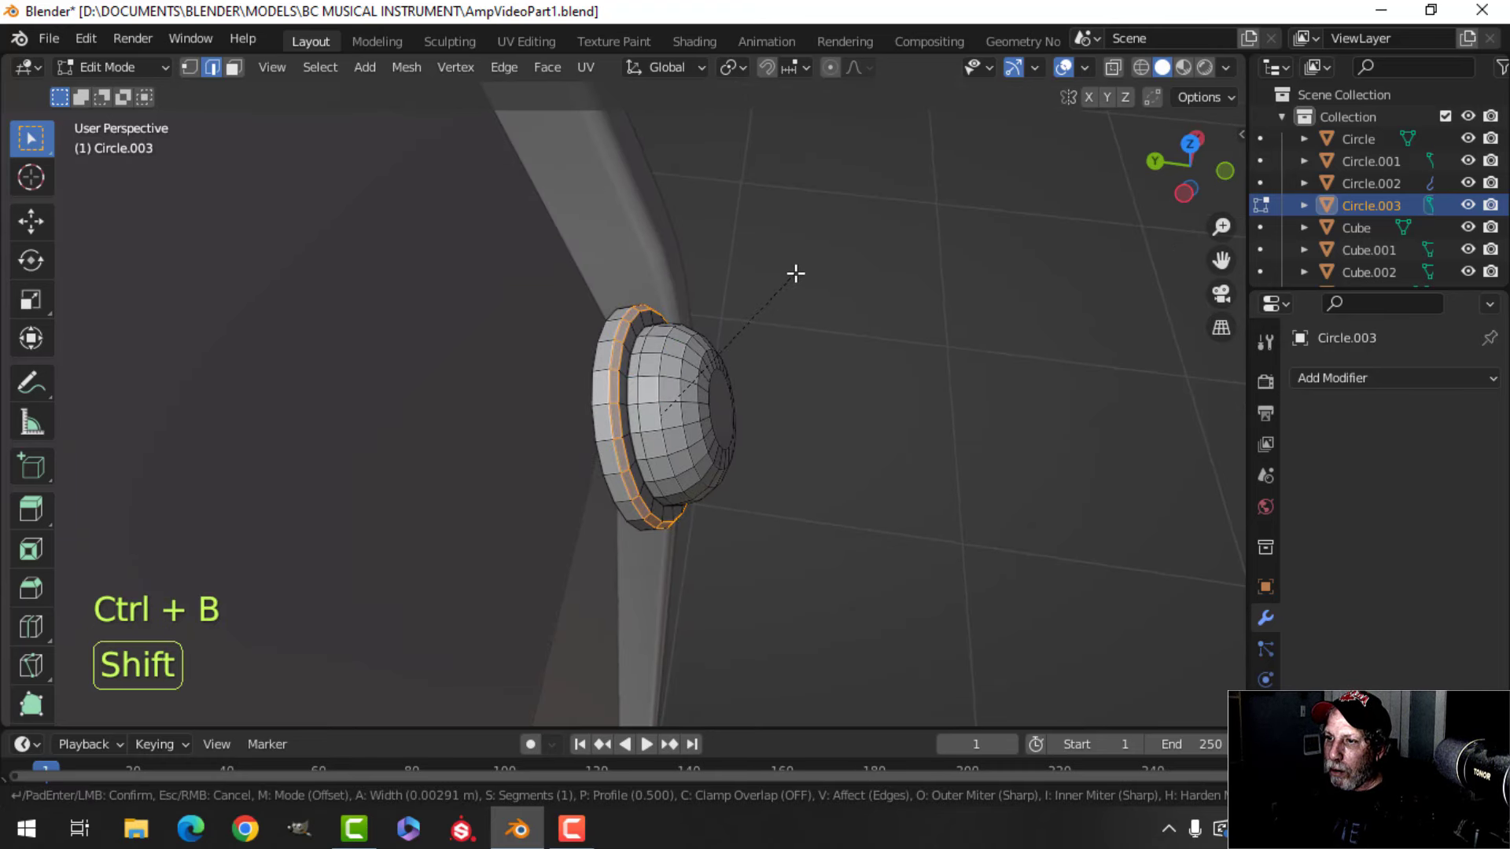
{"action": "left_click", "coordinate": [792, 276]}
- Using the Normal orientation, move the whole button about 0.208 m back onto the panel and slide it slightly up the slope
{"action": "mouse_move", "coordinate": [708, 321]}
{"action": "middle_mouse_down", "text": "shift"}
{"action": "mouse_move", "coordinate": [795, 283]}
{"action": "mouse_move", "coordinate": [699, 305]}
{"action": "mouse_move", "coordinate": [760, 312]}
{"action": "mouse_move", "coordinate": [691, 323]}
{"action": "mouse_move", "coordinate": [705, 304]}
{"action": "mouse_move", "coordinate": [685, 331]}
{"action": "middle_mouse_up", "text": "shift"}
{"action": "key", "text": "a"}
{"action": "scroll", "coordinate": [728, 351], "scroll_direction": "down", "scroll_amount": 3}
{"action": "left_click", "coordinate": [676, 67]}
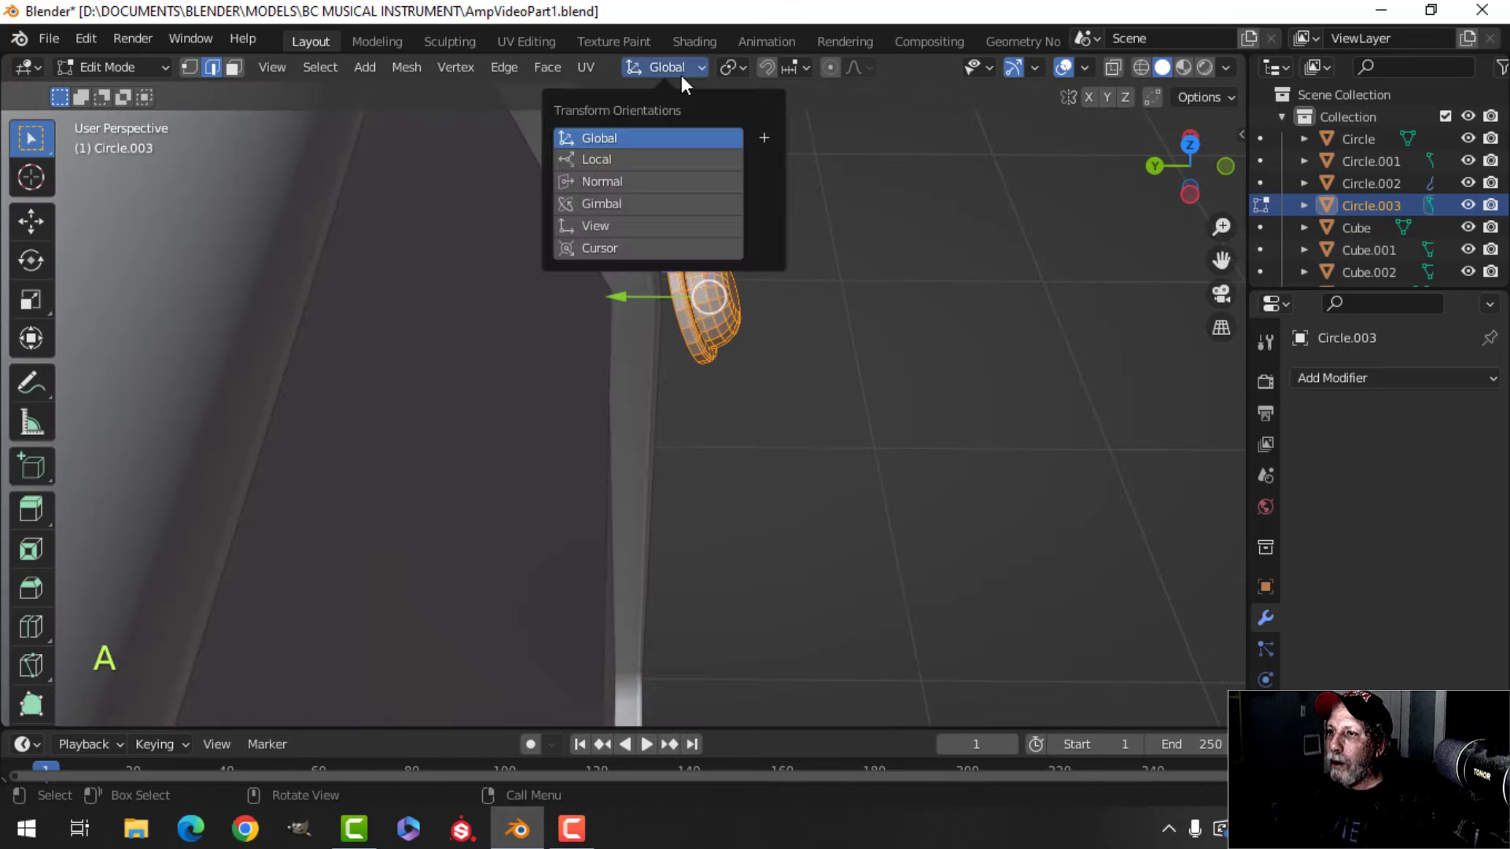
{"action": "left_click", "coordinate": [635, 182]}
{"action": "middle_click_drag", "start_coordinate": [635, 186], "coordinate": [847, 285], "text": "shift"}
{"action": "left_click_drag", "start_coordinate": [772, 279], "coordinate": [674, 320]}
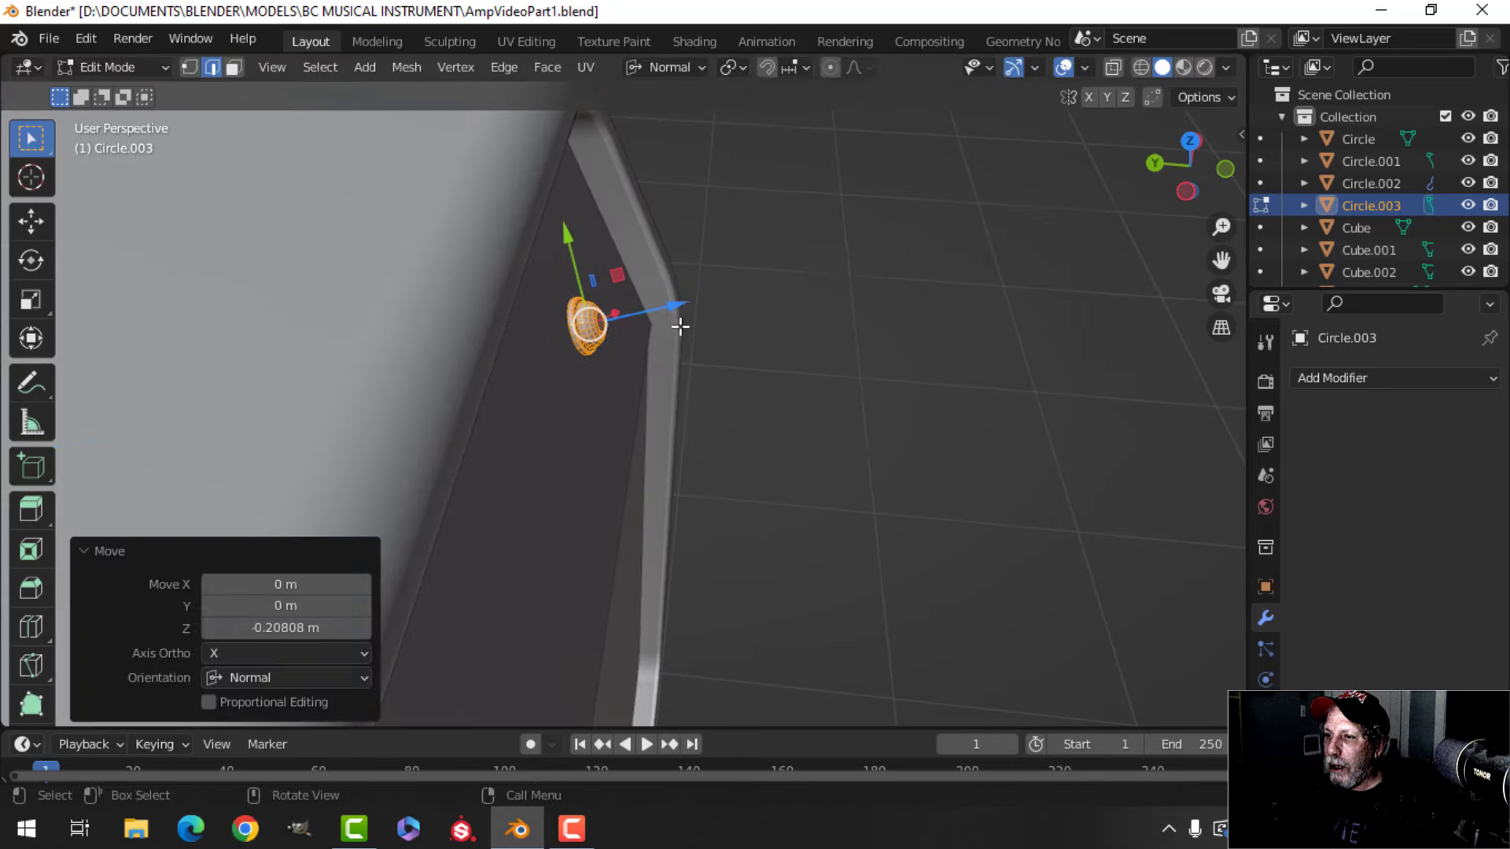
{"action": "middle_click_drag", "start_coordinate": [674, 320], "coordinate": [612, 234], "text": "shift"}
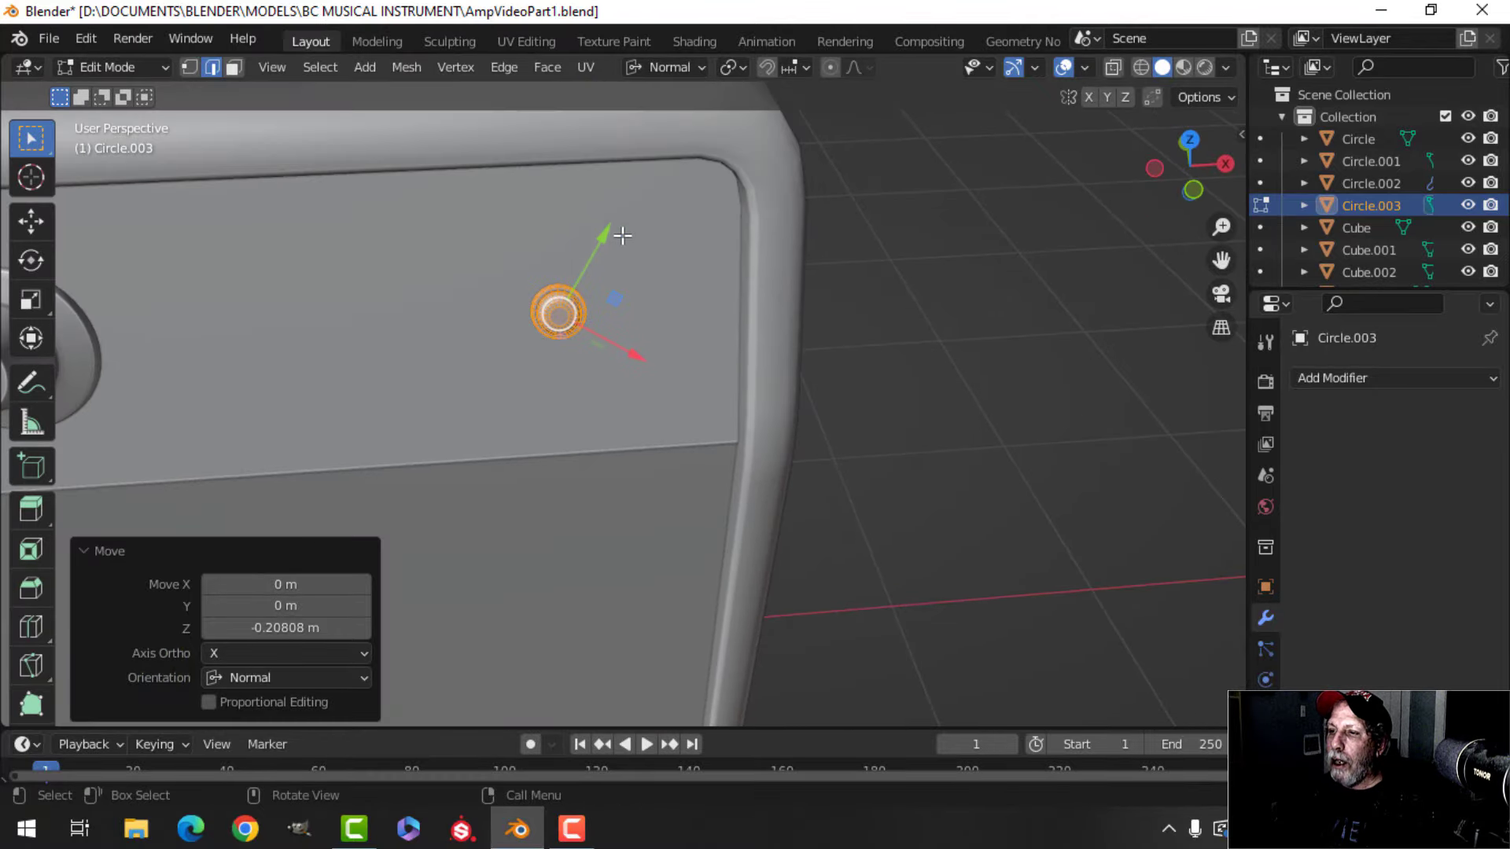
{"action": "left_click_drag", "start_coordinate": [612, 231], "coordinate": [645, 206]}
- Return to Object Mode and shade the small round button smooth
{"action": "key", "text": "Tab"}
{"action": "scroll", "coordinate": [650, 323], "scroll_direction": "down", "scroll_amount": 5}
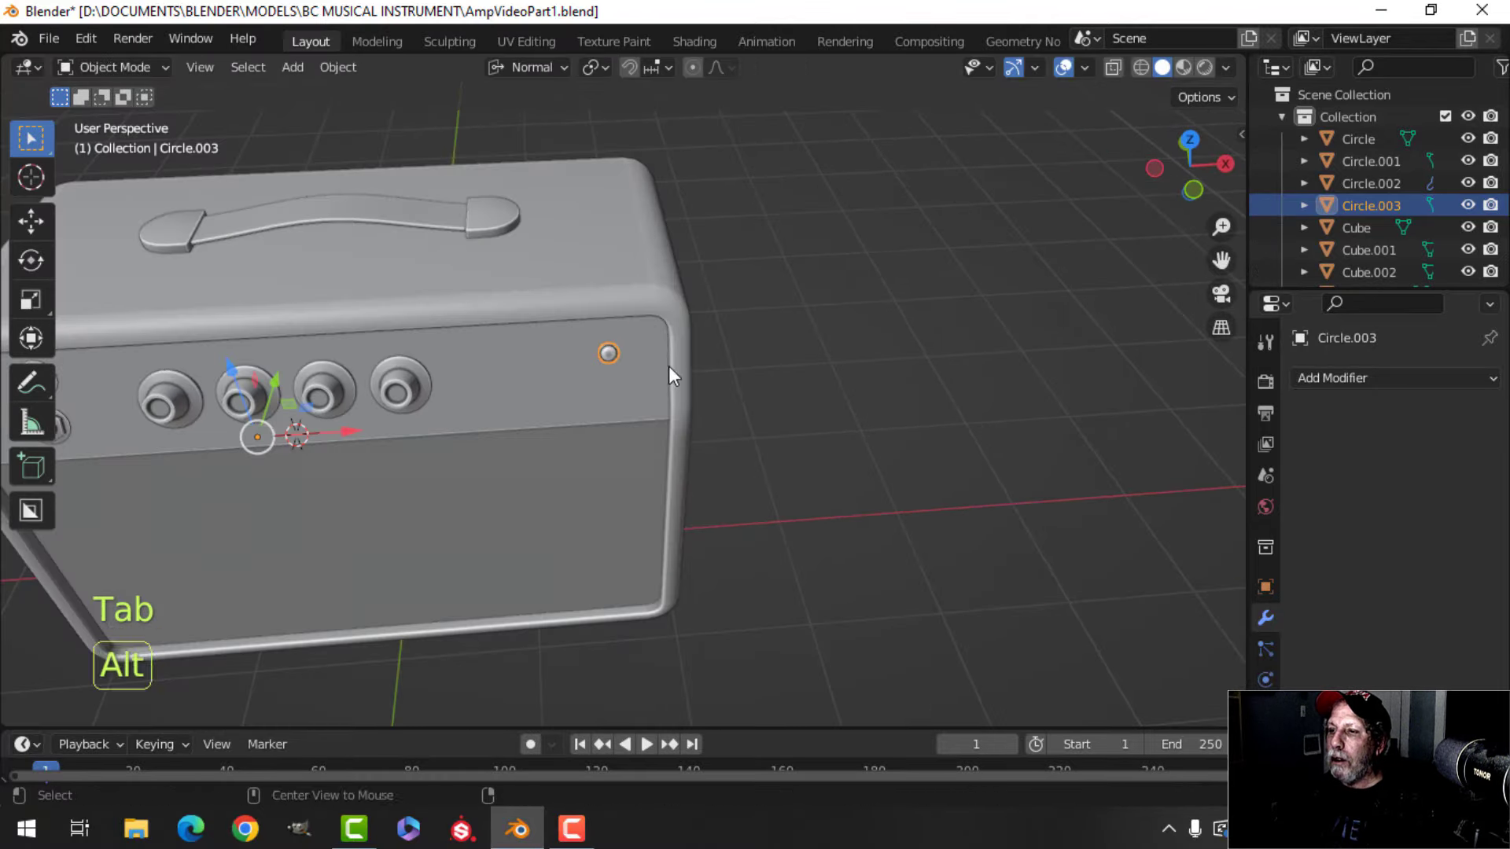
{"action": "key", "text": "alt+a"}
{"action": "scroll", "coordinate": [669, 365], "scroll_direction": "up", "scroll_amount": 6}
{"action": "middle_click_drag", "start_coordinate": [602, 318], "coordinate": [590, 297], "text": "shift"}
{"action": "scroll", "coordinate": [617, 263], "scroll_direction": "up", "scroll_amount": 2}
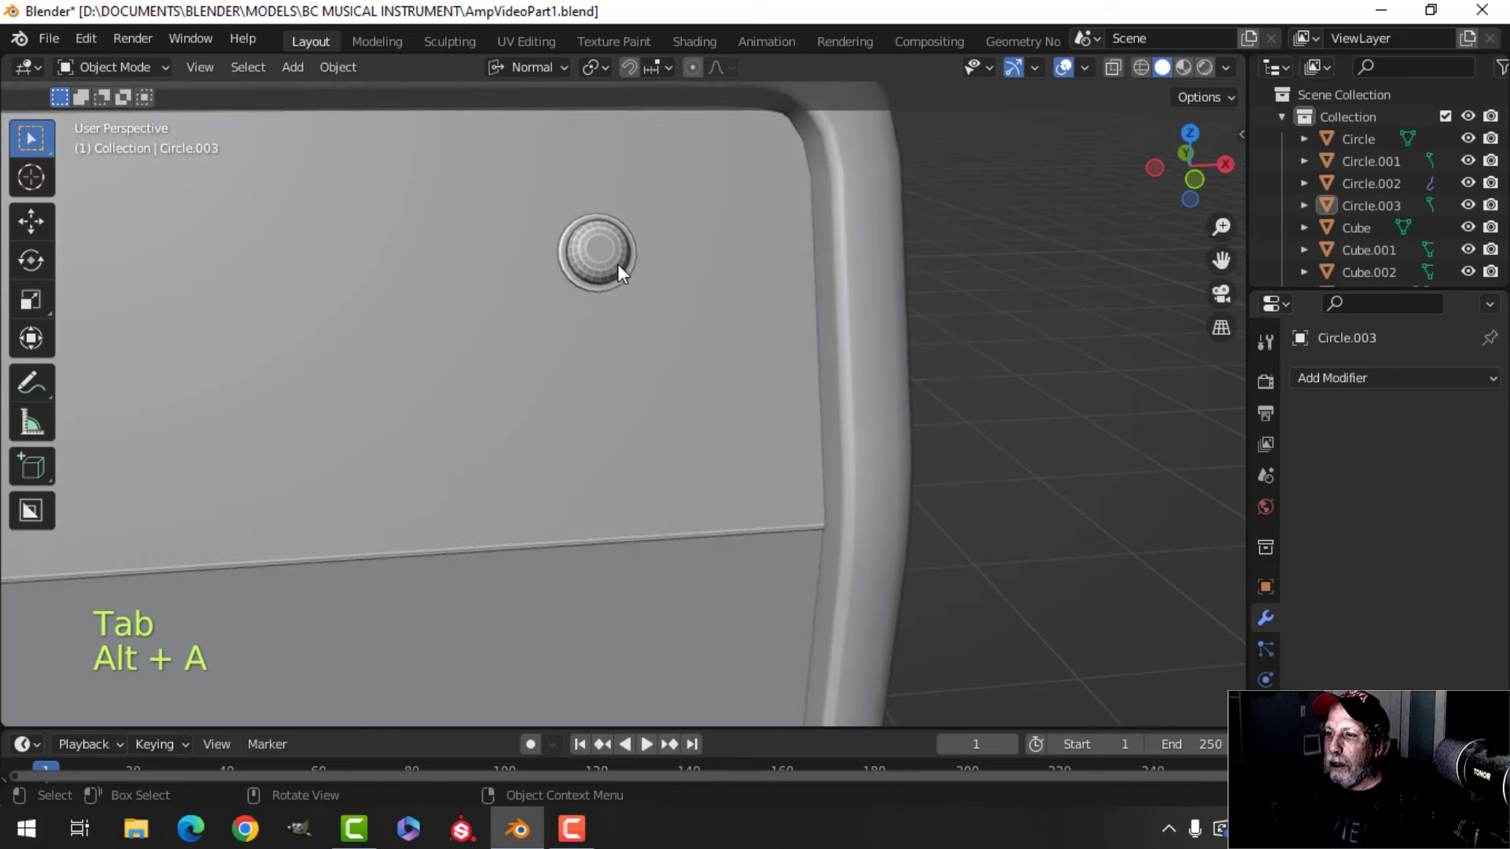
{"action": "left_click", "coordinate": [602, 259]}
{"action": "right_click", "coordinate": [602, 259]}
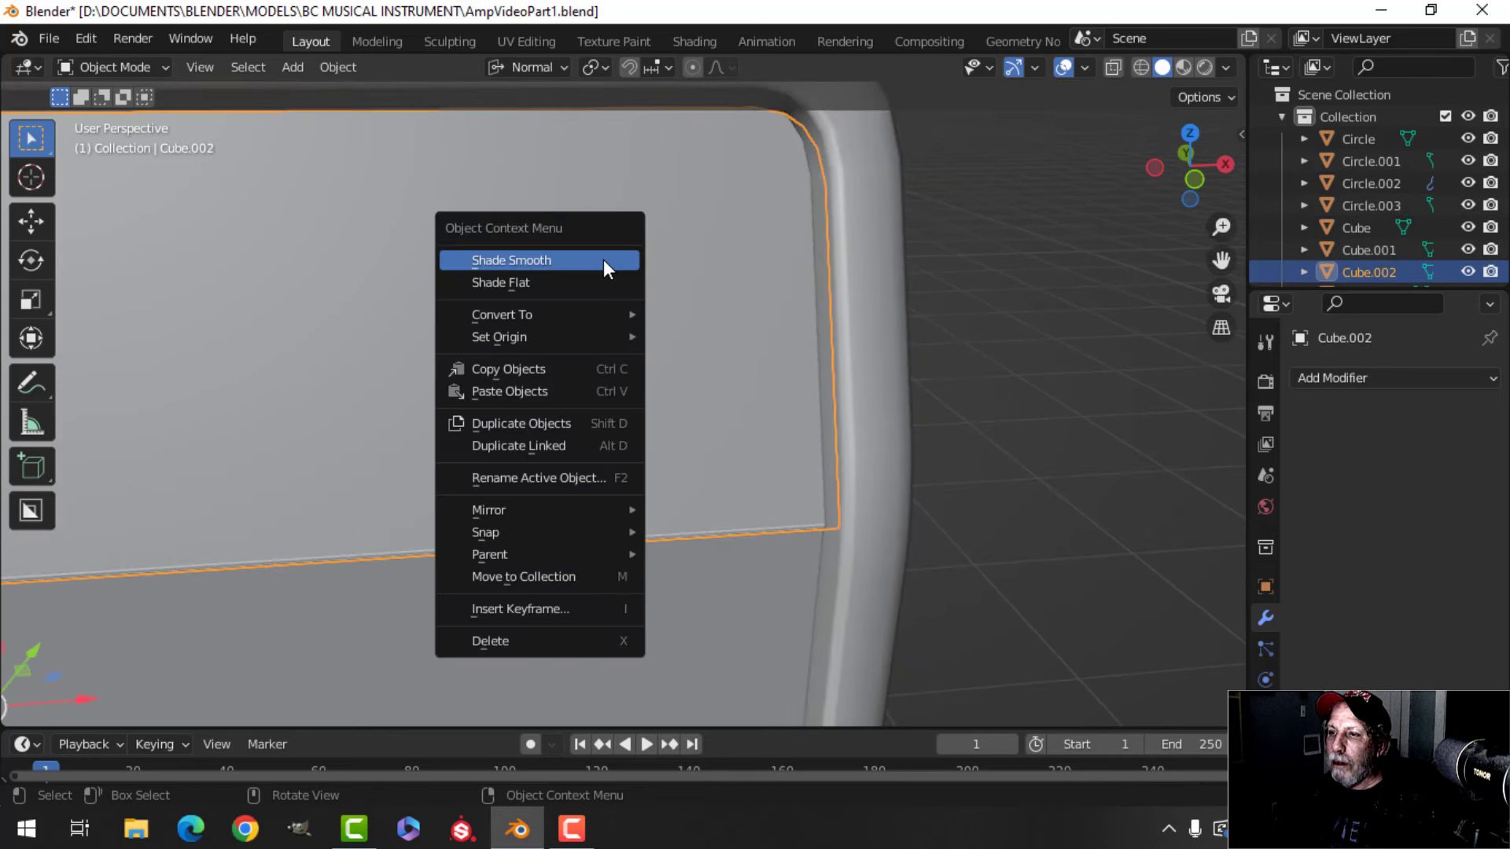
{"action": "left_click", "coordinate": [614, 256]}
{"action": "left_click", "coordinate": [613, 253]}
{"action": "right_click", "coordinate": [613, 254]}
{"action": "left_click", "coordinate": [614, 253]}
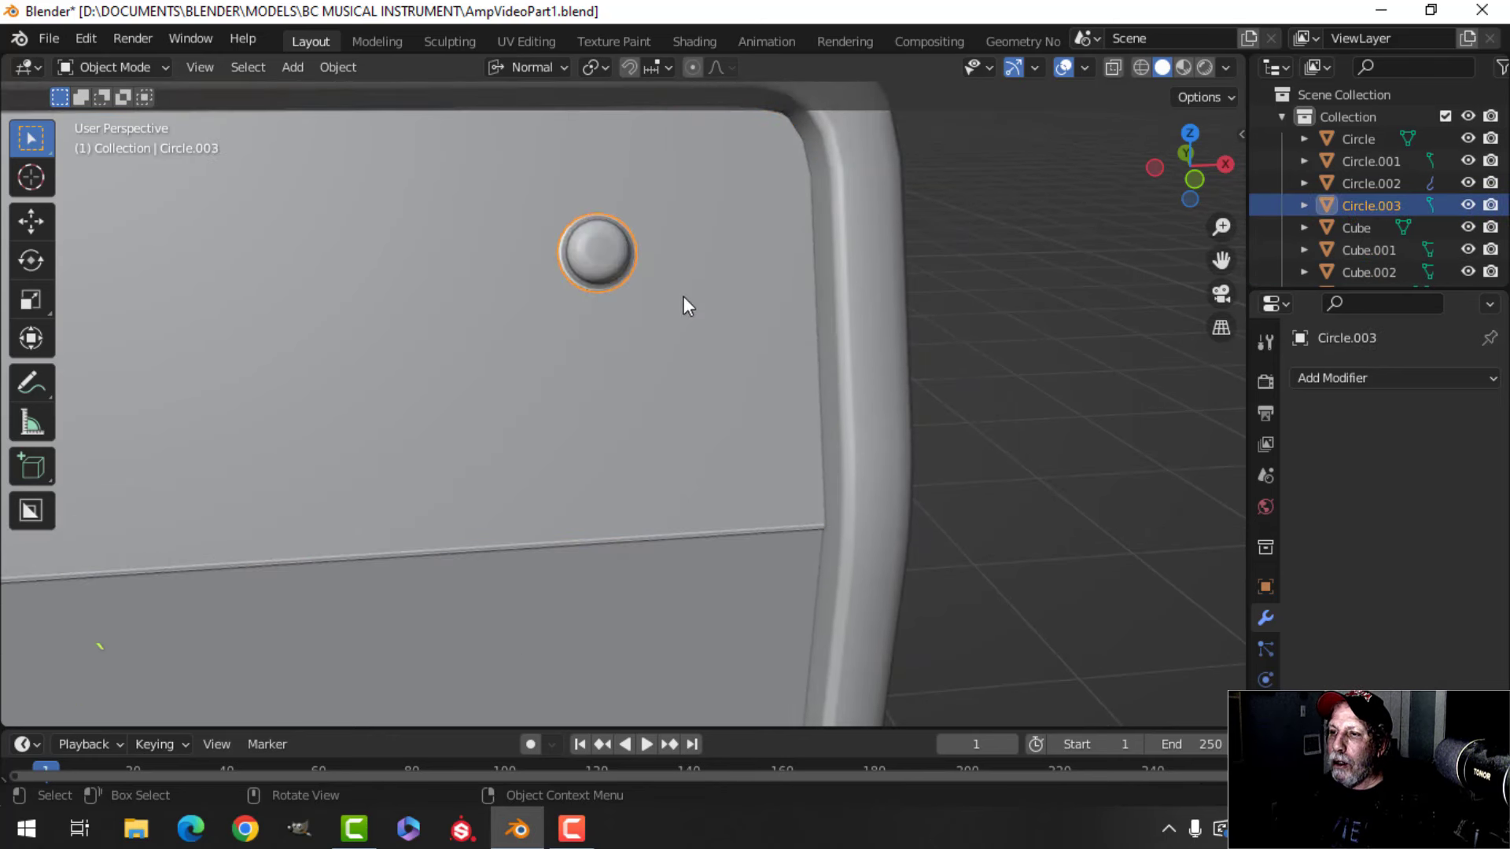
- Check the button's normals by briefly turning on the Face Orientation overlay
{"action": "key", "text": "alt+a"}
{"action": "left_click", "coordinate": [1084, 67]}
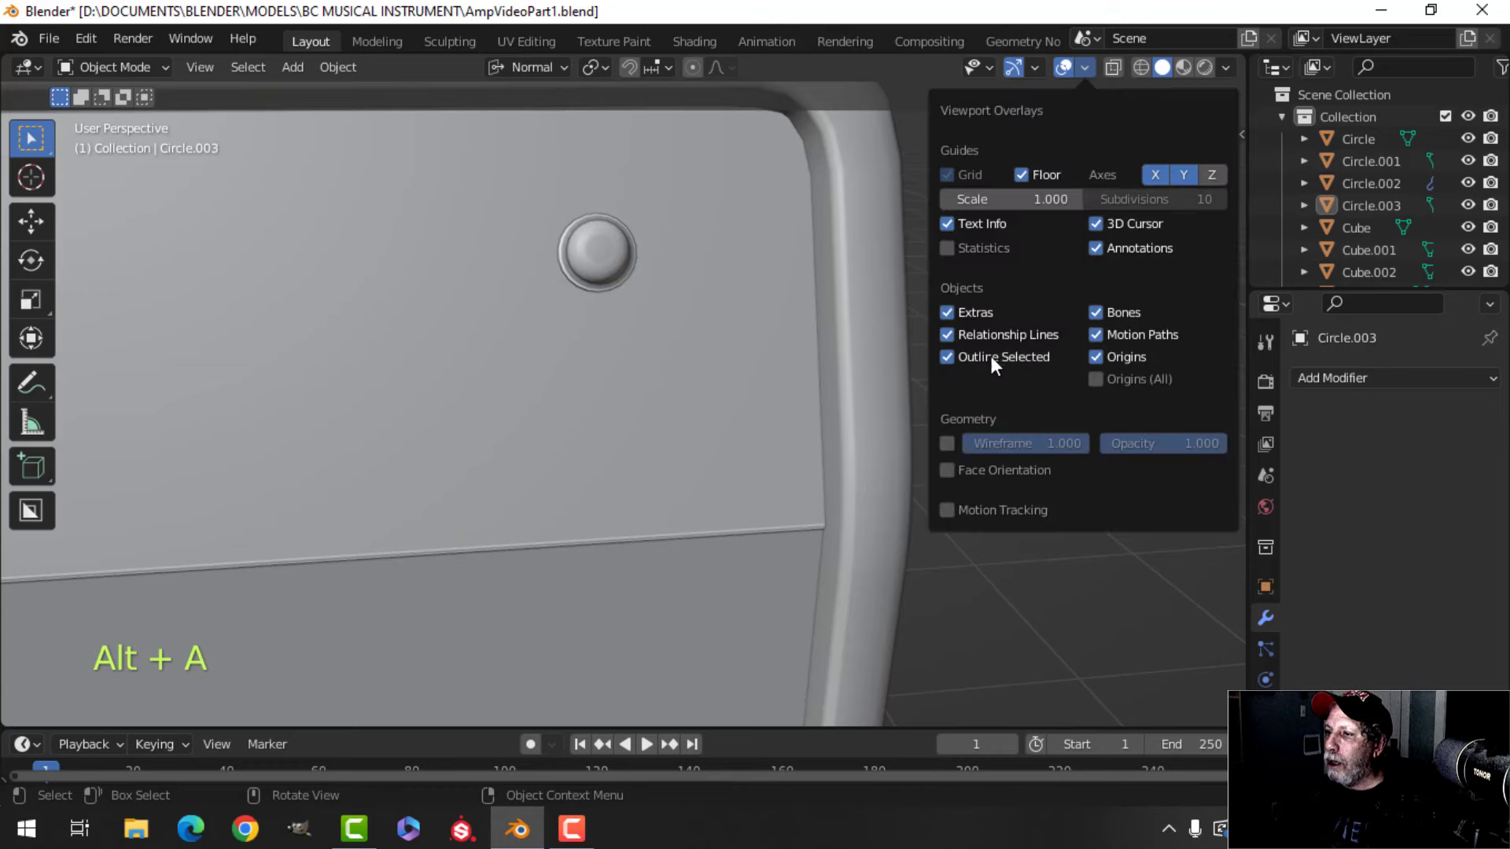
{"action": "left_click", "coordinate": [993, 469]}
{"action": "left_click", "coordinate": [993, 468]}
- Save the amplifier project file AmpVideoPart1.blend
{"action": "scroll", "coordinate": [692, 407], "scroll_direction": "down", "scroll_amount": 5}
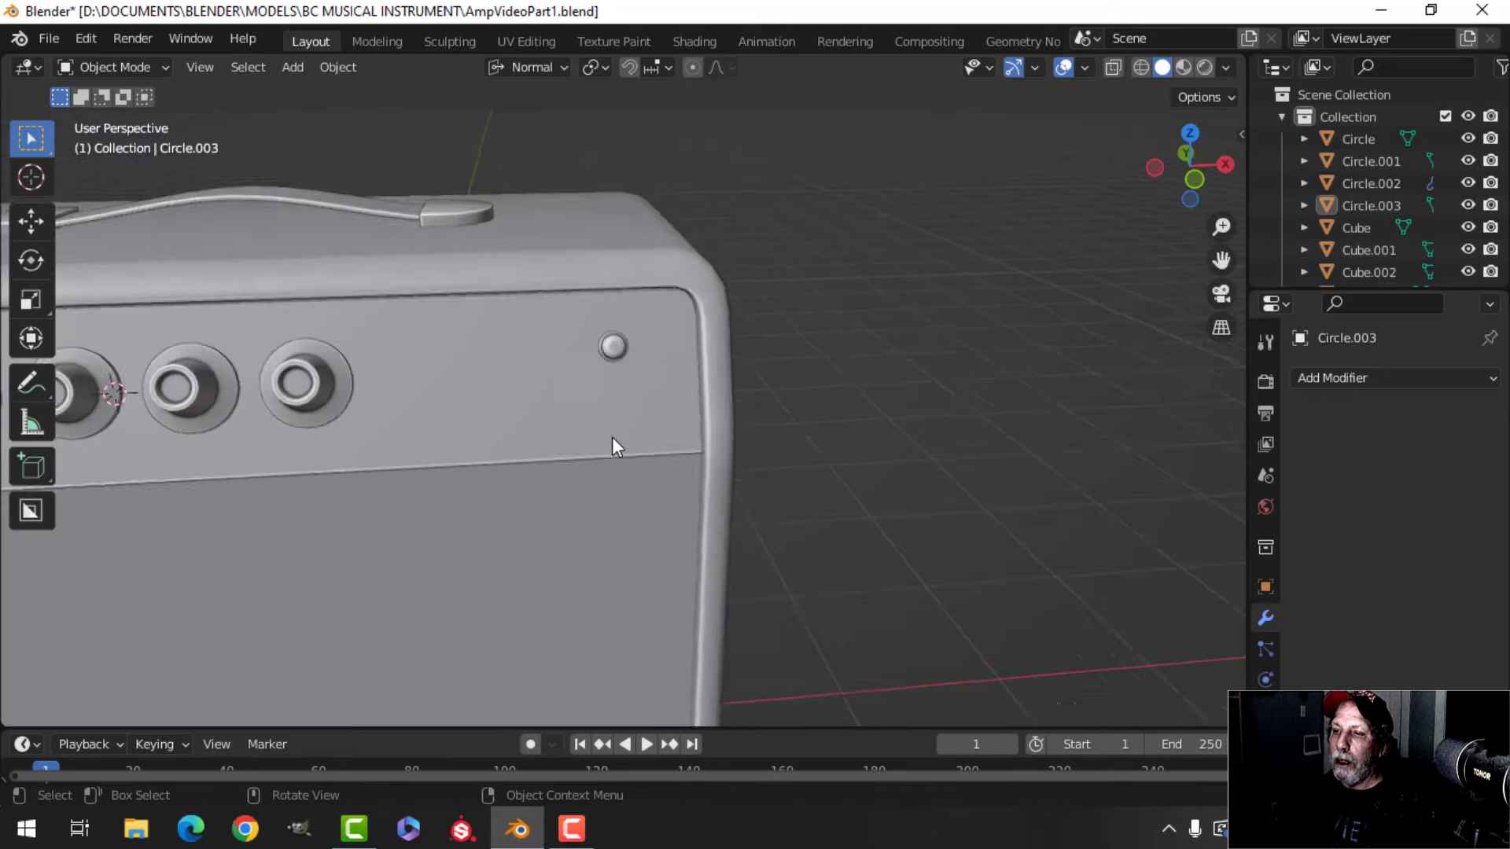
{"action": "middle_click_drag", "start_coordinate": [612, 436], "coordinate": [770, 388], "text": "shift"}
{"action": "scroll", "coordinate": [782, 413], "scroll_direction": "up", "scroll_amount": 5}
{"action": "key", "text": "ctrl+s"}
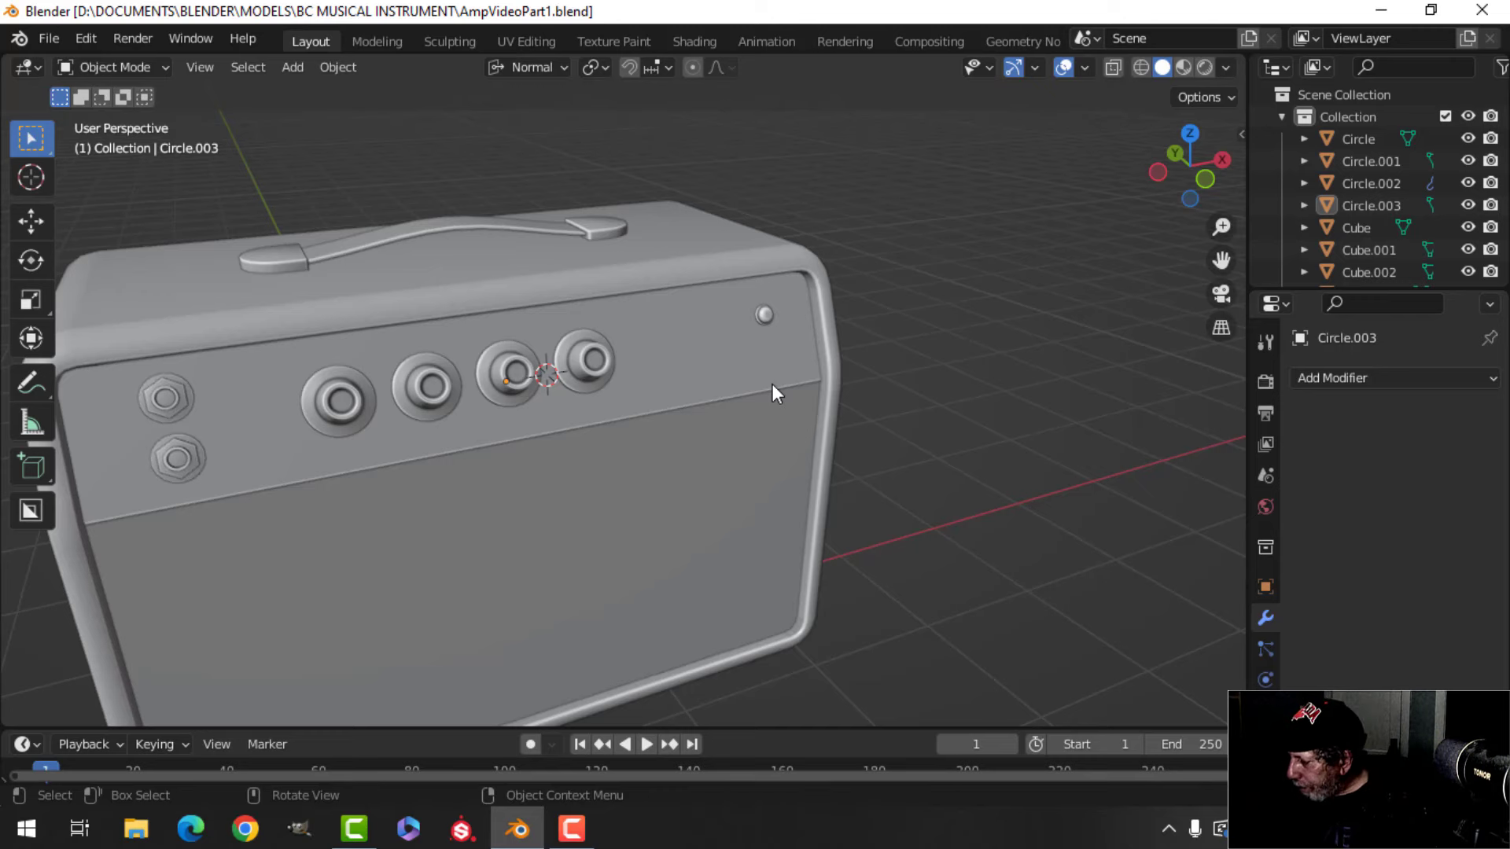
- Enlarge the knob mesh to about 1.093 scale and set its array's relative X offset factor to 1.340
{"action": "scroll", "coordinate": [380, 498], "scroll_direction": "up", "scroll_amount": 3}
{"action": "middle_click_drag", "start_coordinate": [381, 499], "coordinate": [783, 463], "text": "shift"}
{"action": "left_click", "coordinate": [621, 426]}
{"action": "key", "text": "Tab"}
{"action": "key", "text": "a"}
{"action": "key", "text": "s"}
{"action": "left_click", "coordinate": [775, 465]}
{"action": "middle_click_drag", "start_coordinate": [923, 433], "coordinate": [738, 460]}
{"action": "left_click_drag", "start_coordinate": [1420, 573], "coordinate": [1455, 573], "text": "shift"}
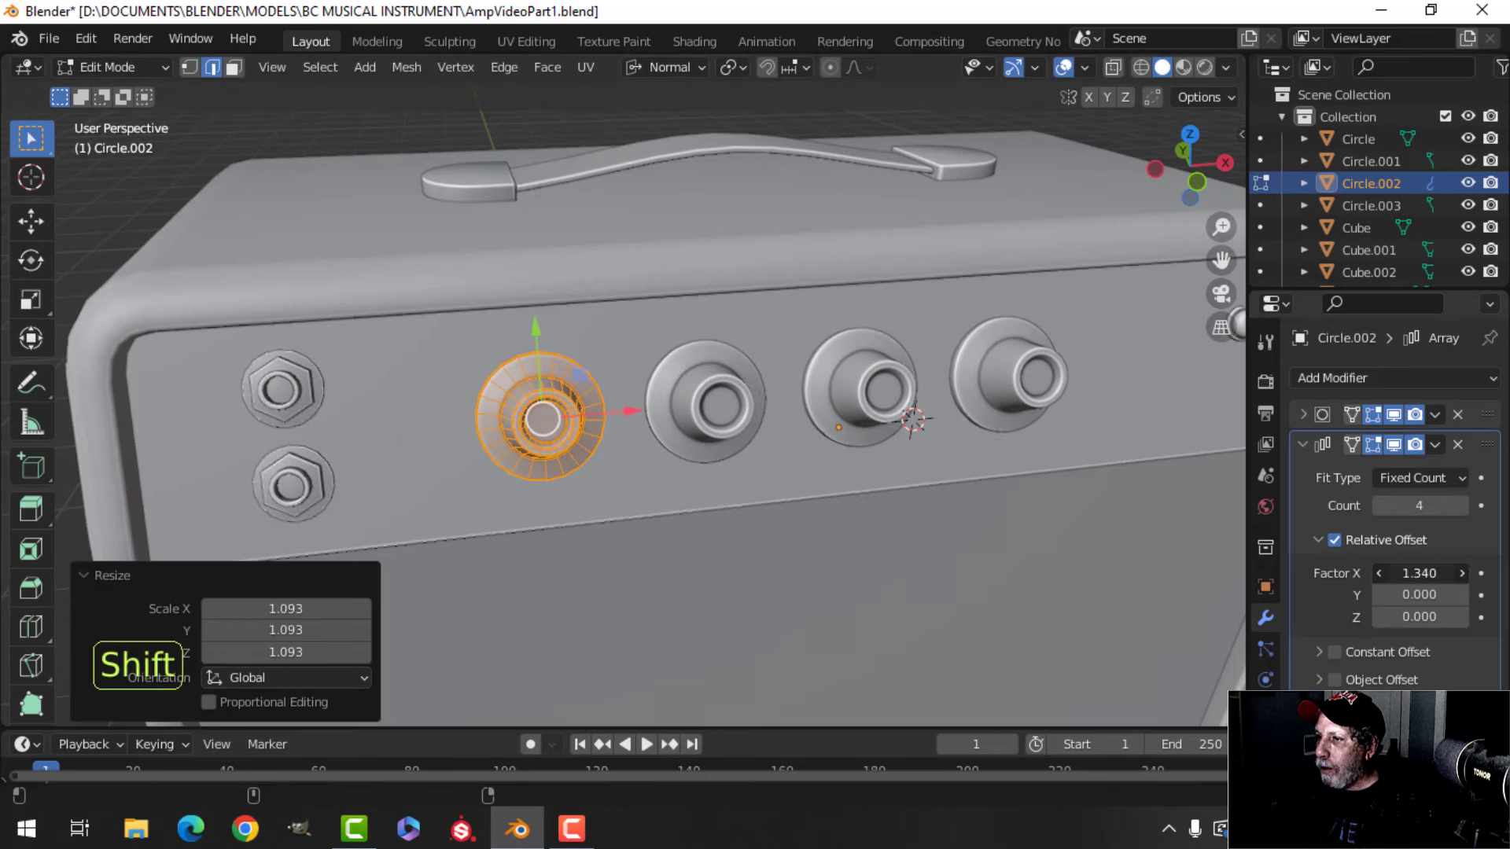
{"action": "key", "text": "alt+a"}
{"action": "key", "text": "Tab"}
- Shrink the two hex jack fittings to about 0.843 scale and move them about 0.006 m back onto the panel
{"action": "left_click", "coordinate": [295, 398]}
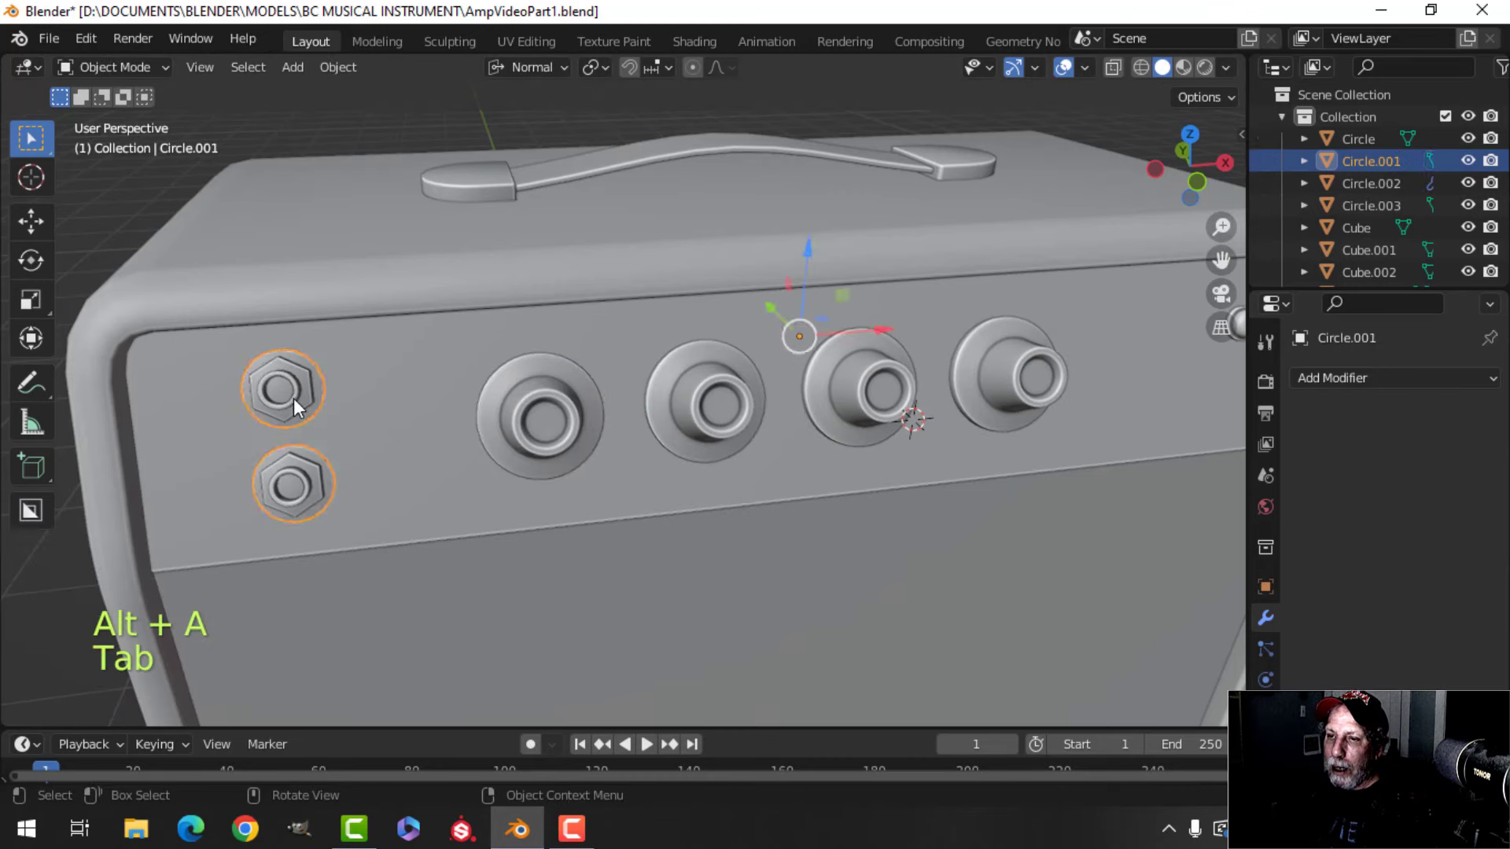
{"action": "key", "text": "Tab"}
{"action": "key", "text": "a"}
{"action": "middle_click_drag", "start_coordinate": [294, 398], "coordinate": [707, 397]}
{"action": "key", "text": "s"}
{"action": "left_click", "coordinate": [522, 426]}
{"action": "scroll", "coordinate": [744, 428], "scroll_direction": "up", "scroll_amount": 4}
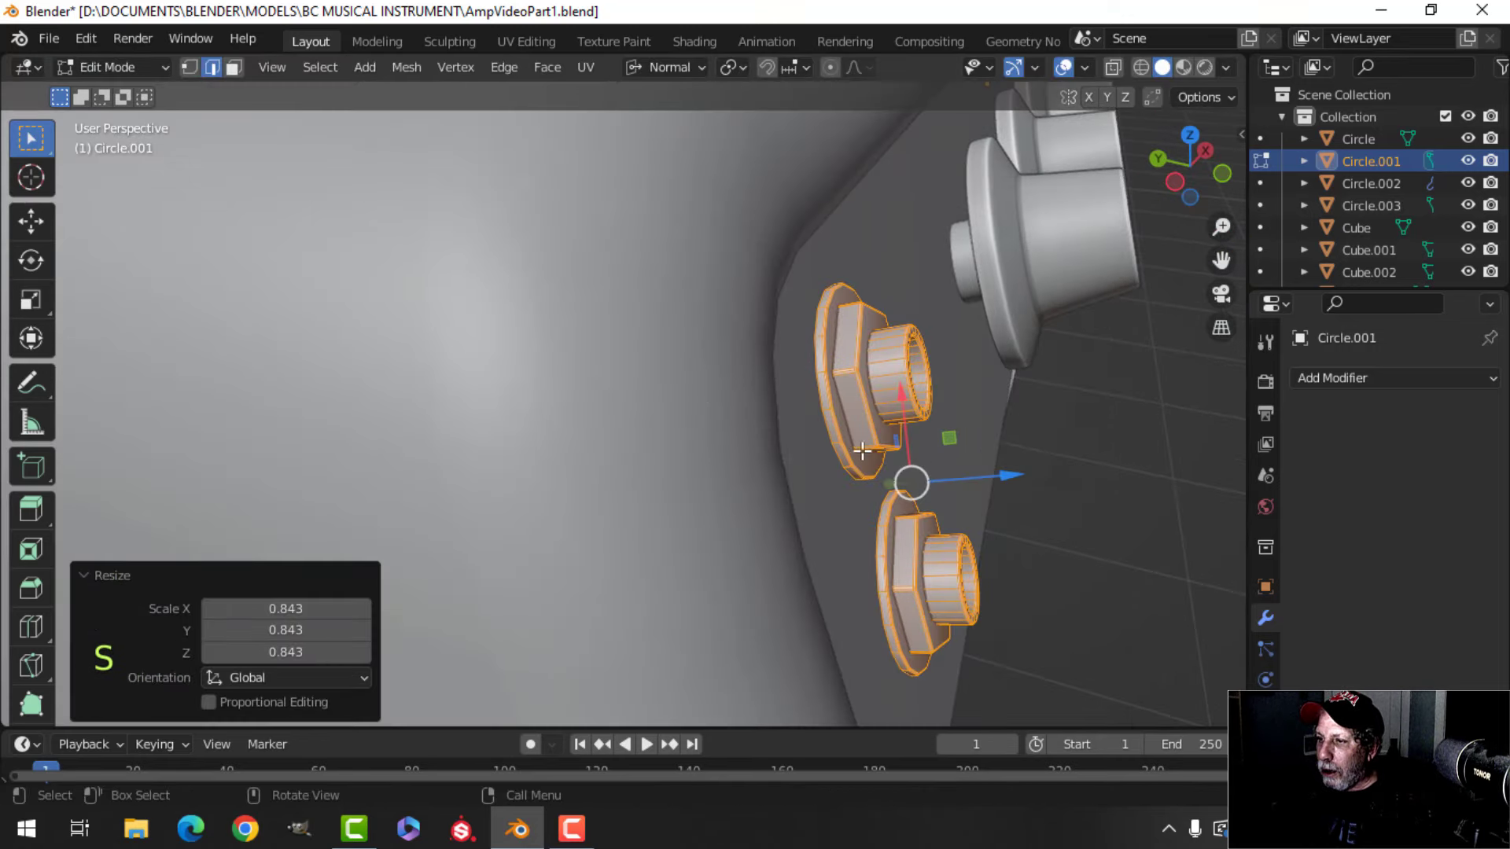
{"action": "left_click_drag", "start_coordinate": [1014, 475], "coordinate": [1007, 474]}
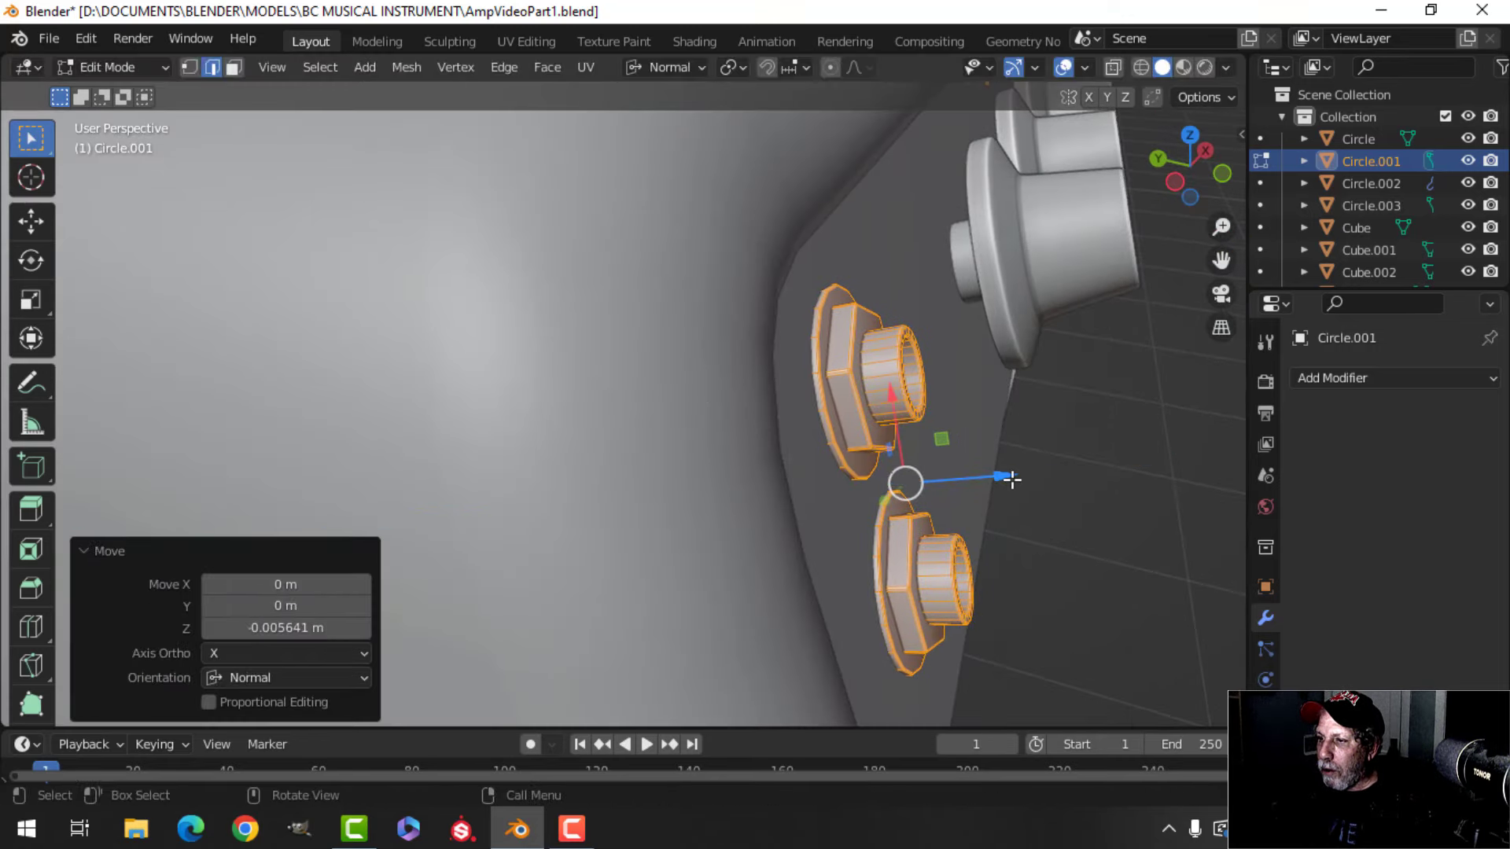
{"action": "key", "text": "Tab"}
{"action": "scroll", "coordinate": [1026, 440], "scroll_direction": "down", "scroll_amount": 8}
{"action": "key", "text": "alt+a"}
{"action": "middle_click_drag", "start_coordinate": [1021, 436], "coordinate": [663, 424]}
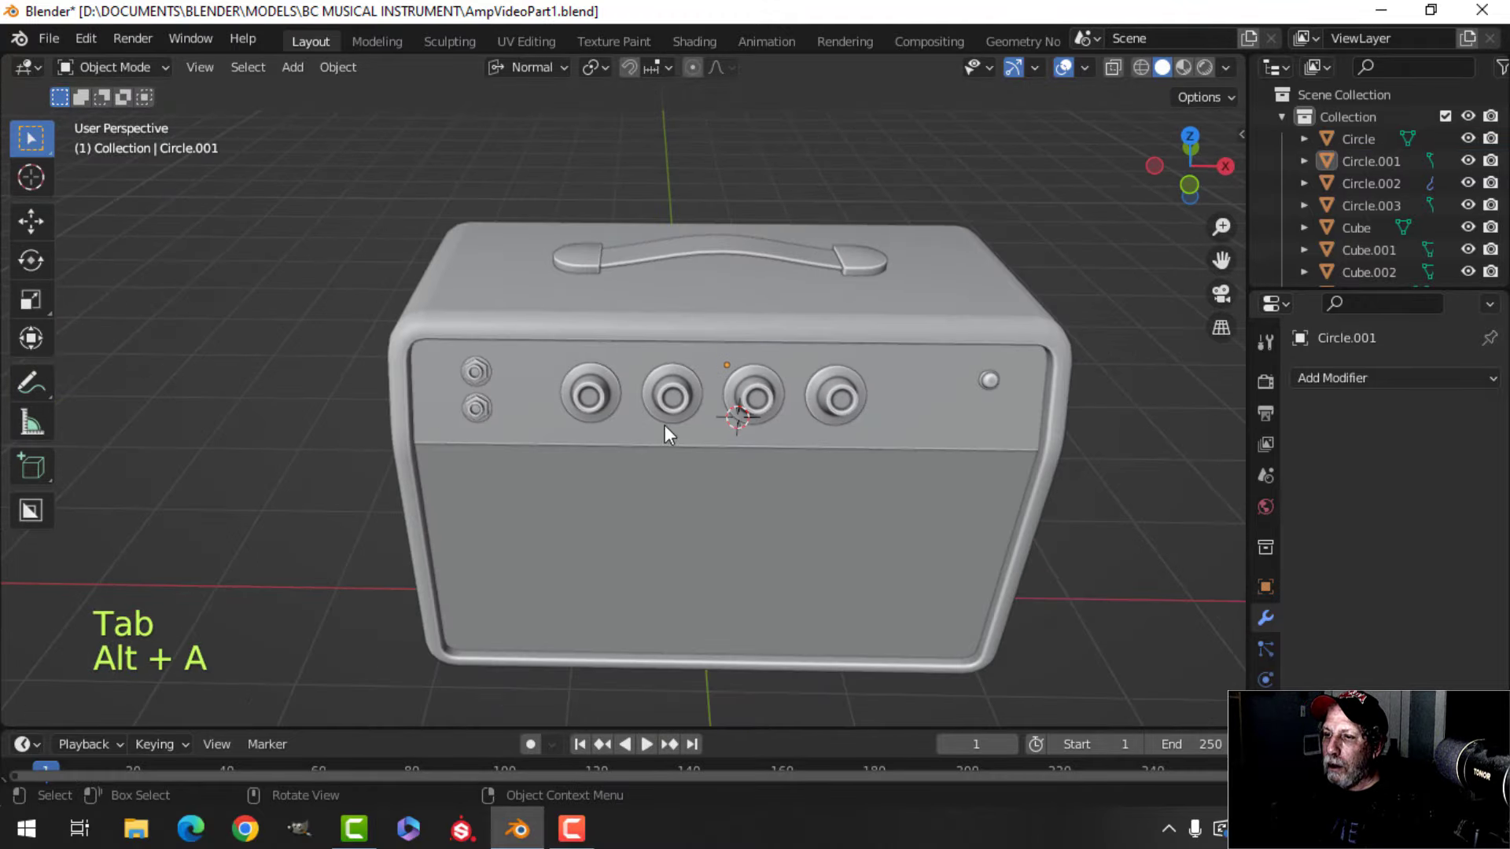
- Move the row of four knobs about 0.145 m along X toward the jack fittings
{"action": "left_click", "coordinate": [592, 399]}
{"action": "left_click_drag", "start_coordinate": [769, 419], "coordinate": [741, 418]}
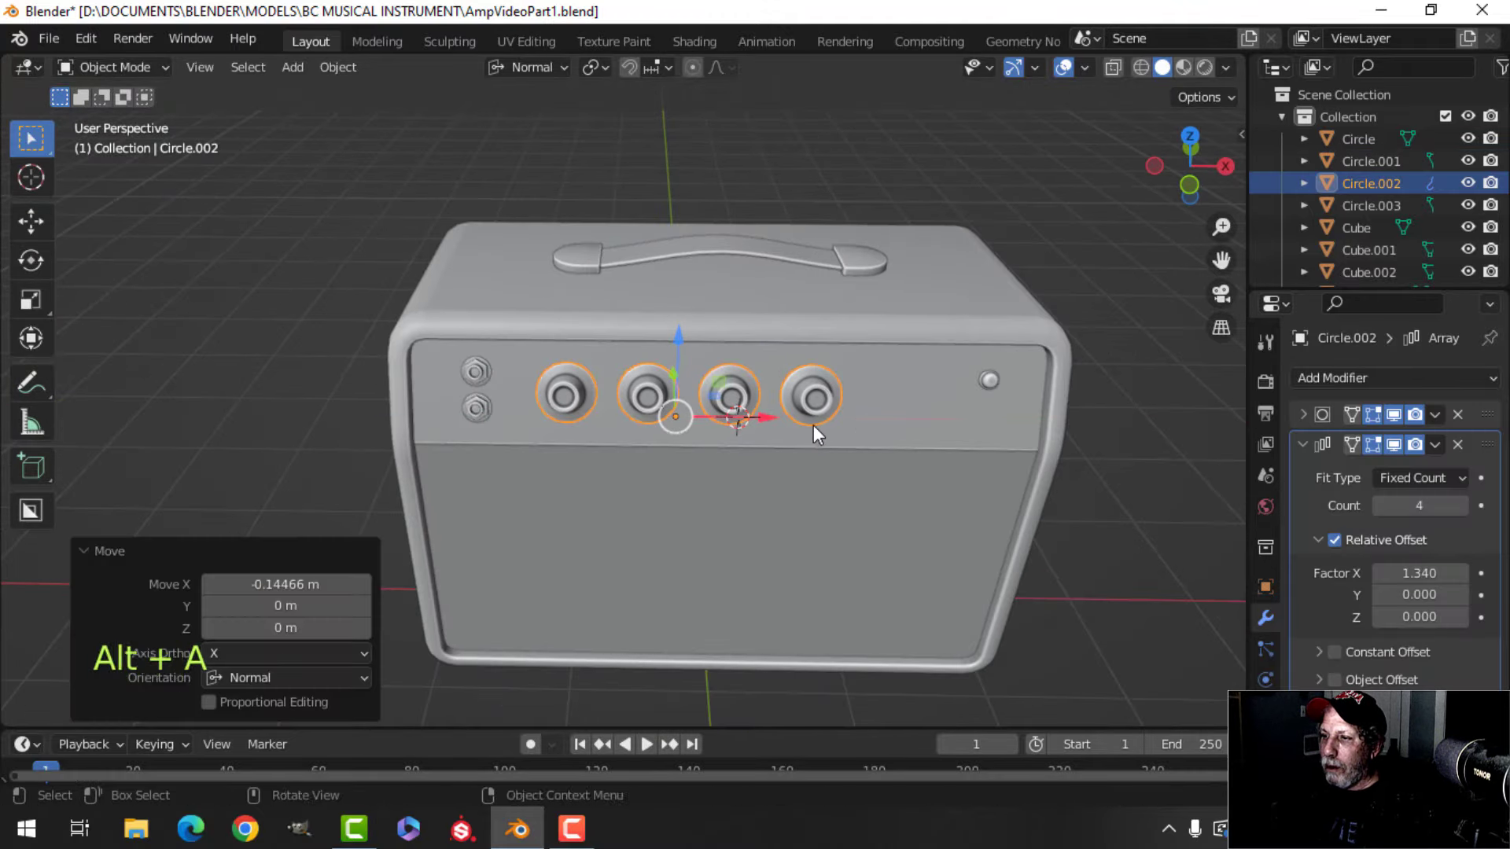
{"action": "middle_click_drag", "start_coordinate": [894, 428], "coordinate": [747, 409], "text": "shift"}
{"action": "key", "text": "alt+a"}
- Add a 22-vertex mesh circle, move it about 2.37 m out in front of the amplifier, and switch to Global orientation
{"action": "scroll", "coordinate": [804, 426], "scroll_direction": "up", "scroll_amount": 2}
{"action": "scroll", "coordinate": [747, 408], "scroll_direction": "down", "scroll_amount": 5}
{"action": "middle_click_drag", "start_coordinate": [653, 400], "coordinate": [621, 409]}
{"action": "key", "text": "shift+a"}
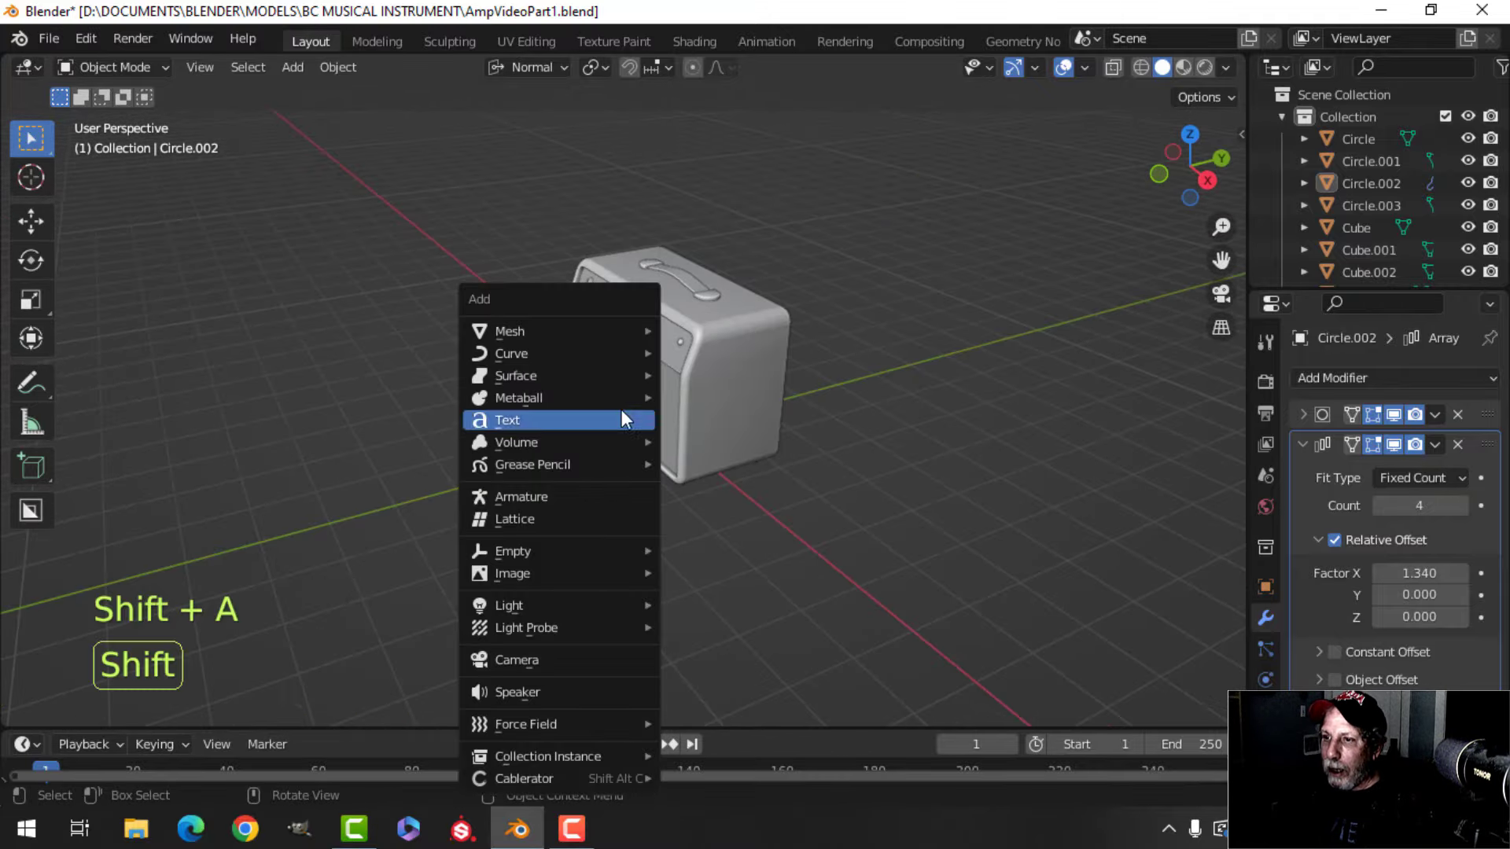
{"action": "mouse_move", "coordinate": [634, 332]}
{"action": "left_click", "coordinate": [705, 375]}
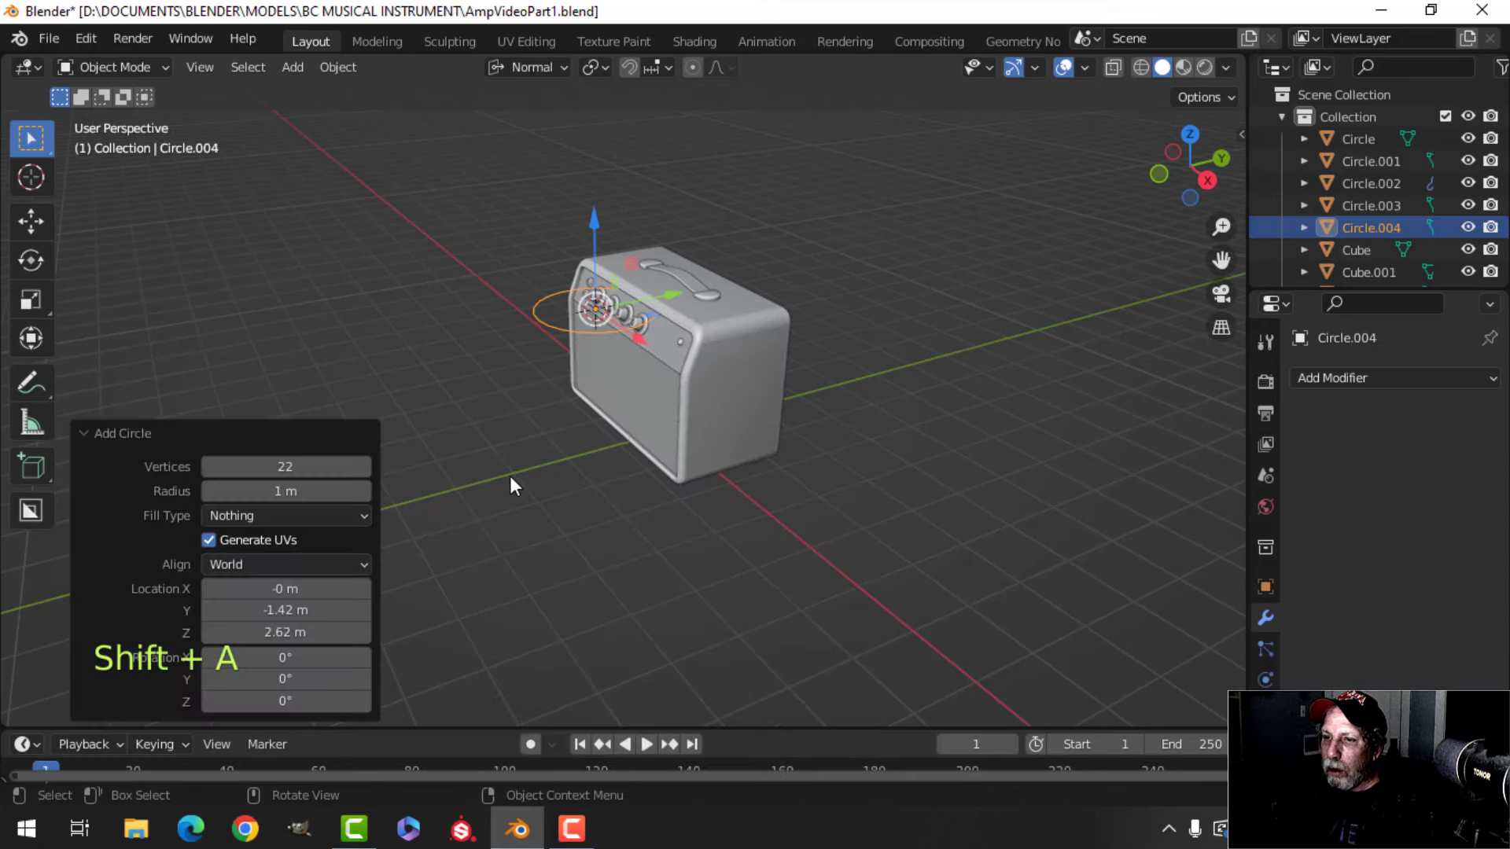
{"action": "key", "text": "Tab"}
{"action": "middle_click_drag", "start_coordinate": [692, 438], "coordinate": [667, 489]}
{"action": "left_click_drag", "start_coordinate": [474, 347], "coordinate": [319, 366]}
{"action": "left_click", "coordinate": [664, 69]}
{"action": "left_click", "coordinate": [625, 136]}
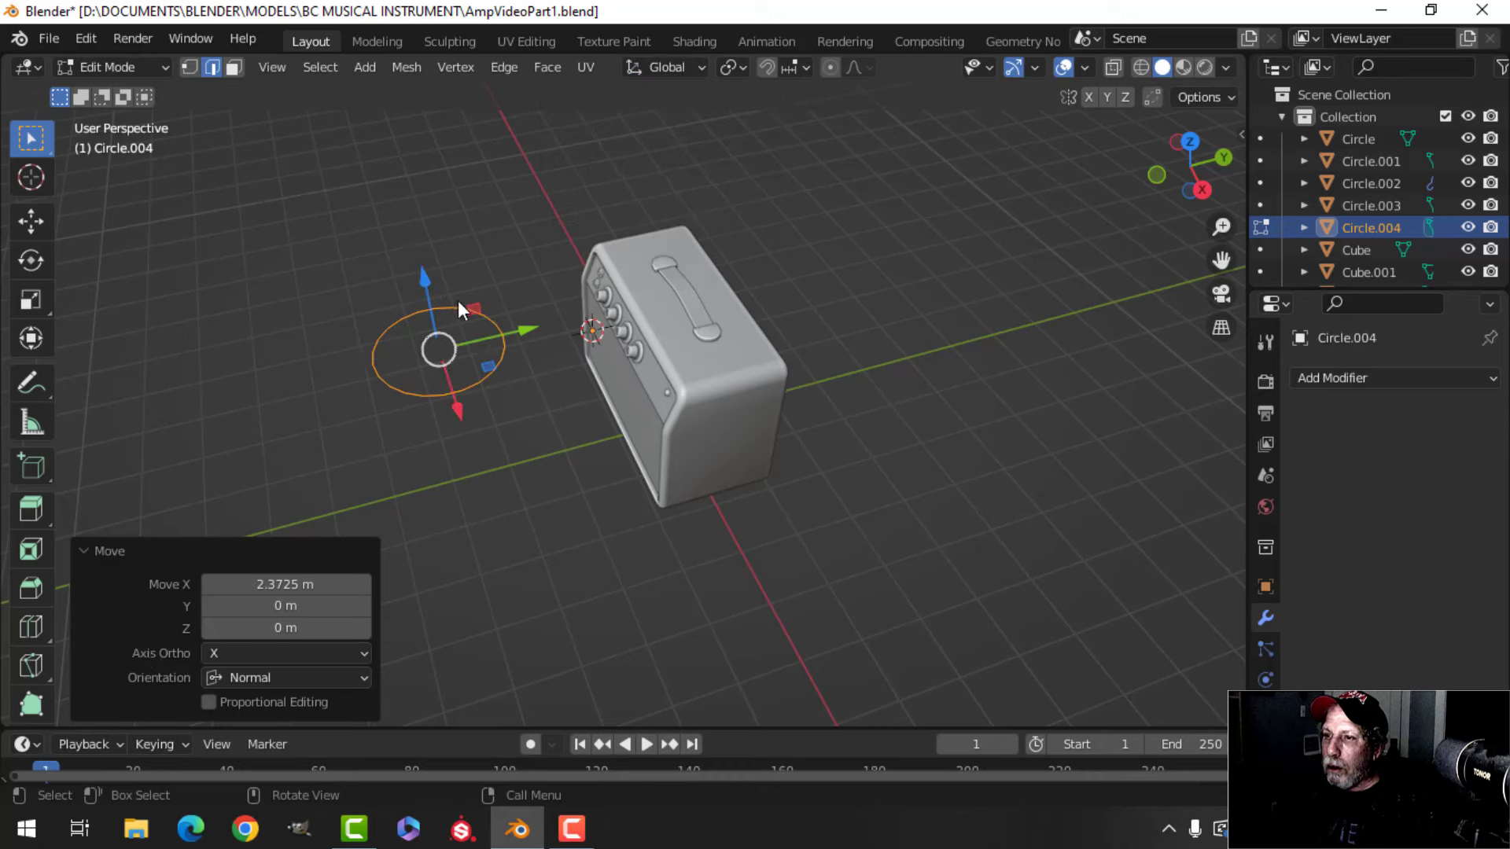
- Scale all of the new circle's vertices down to about 0.577
{"action": "middle_click_drag", "start_coordinate": [461, 310], "coordinate": [769, 433]}
{"action": "key", "text": "Tab"}
{"action": "scroll", "coordinate": [768, 428], "scroll_direction": "up", "scroll_amount": 4}
{"action": "key", "text": "Tab"}
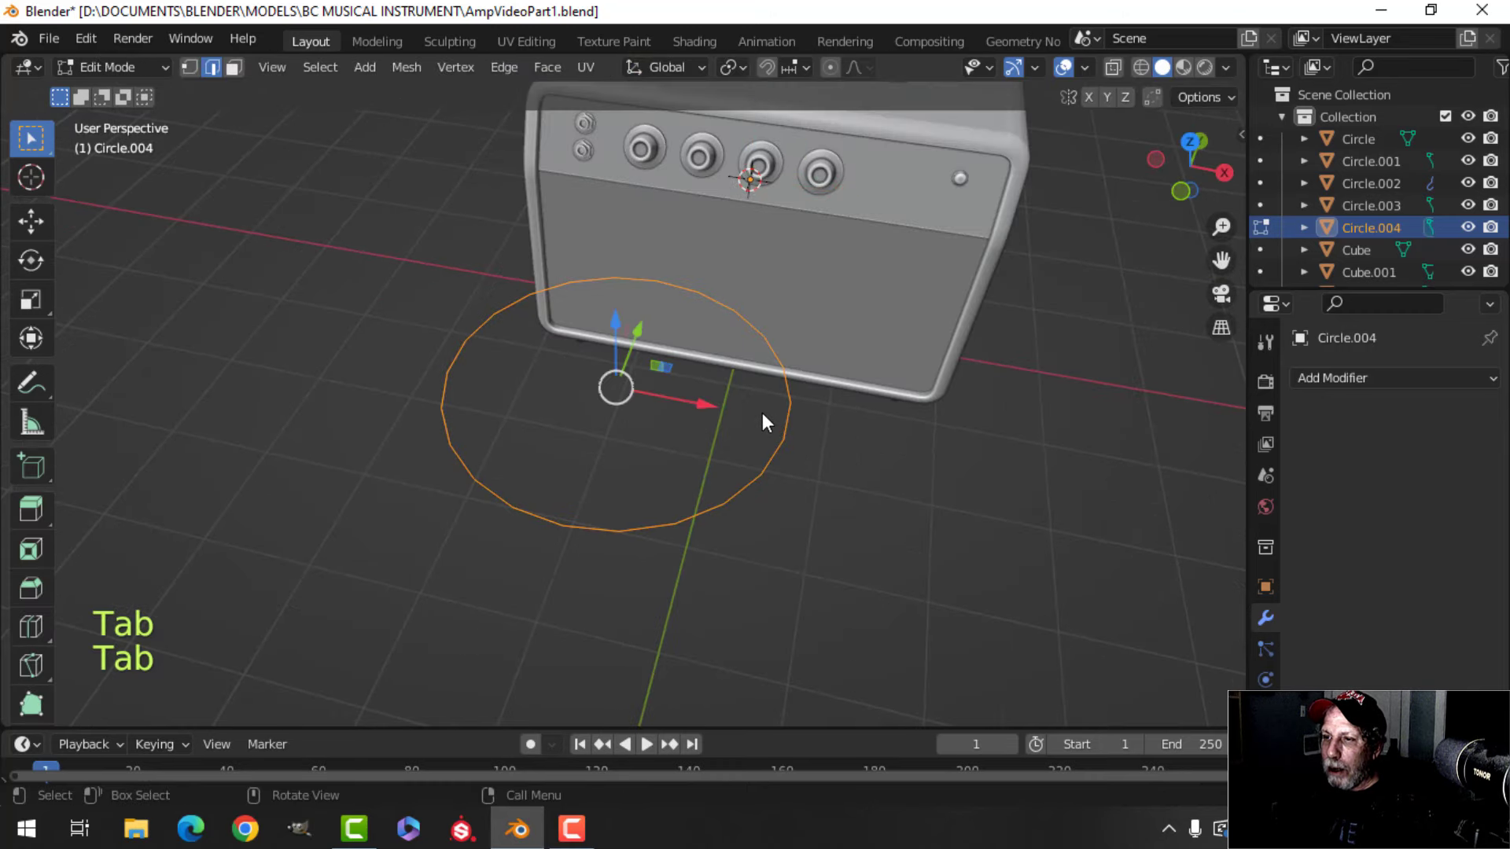
{"action": "key", "text": "1"}
{"action": "scroll", "coordinate": [766, 424], "scroll_direction": "down", "scroll_amount": 3}
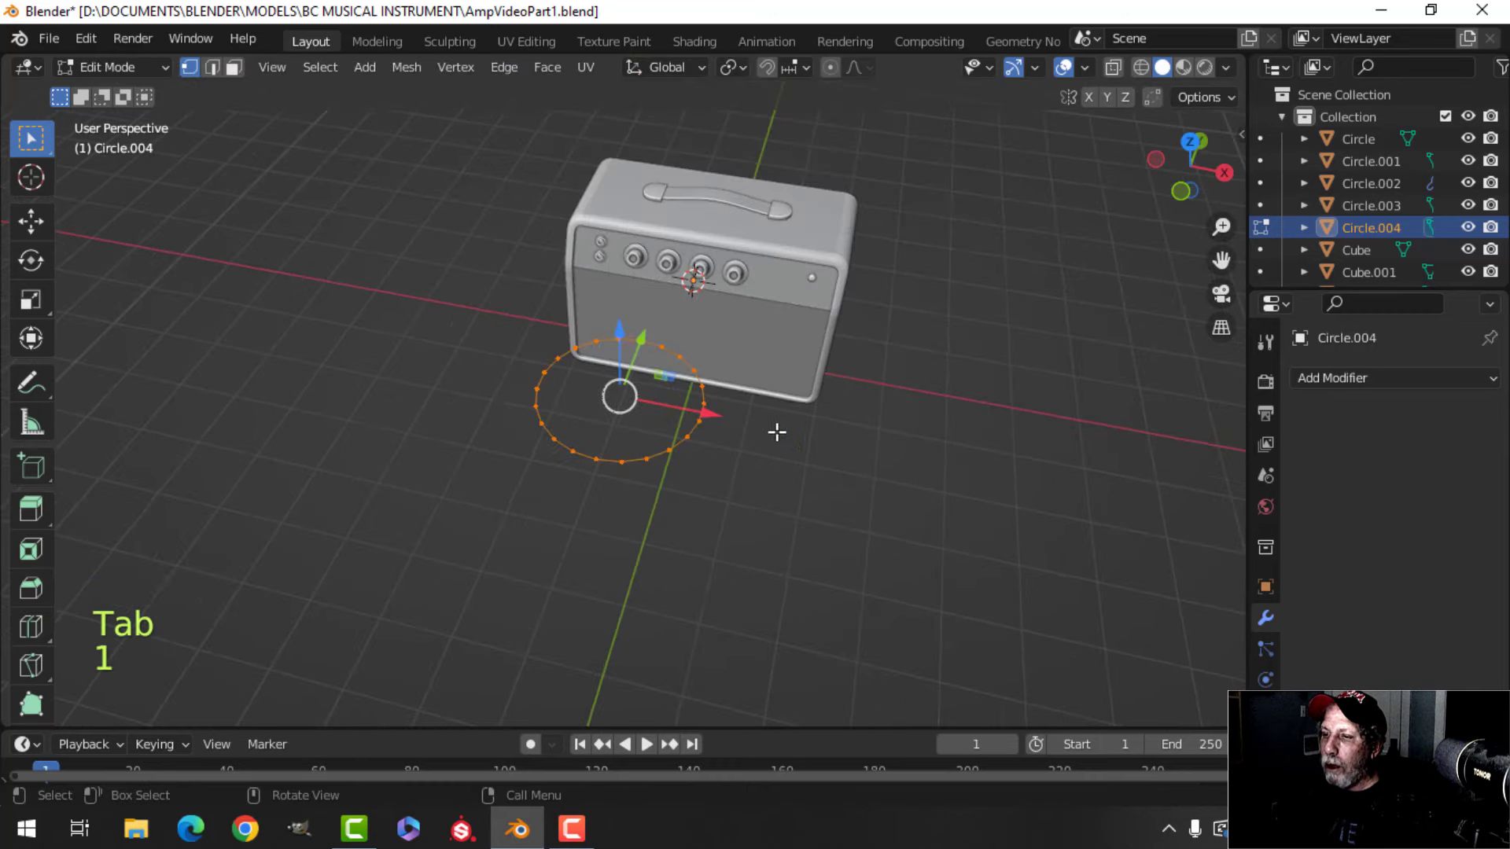
{"action": "key", "text": "s"}
{"action": "left_click", "coordinate": [706, 399]}
{"action": "middle_click_drag", "start_coordinate": [707, 401], "coordinate": [708, 430]}
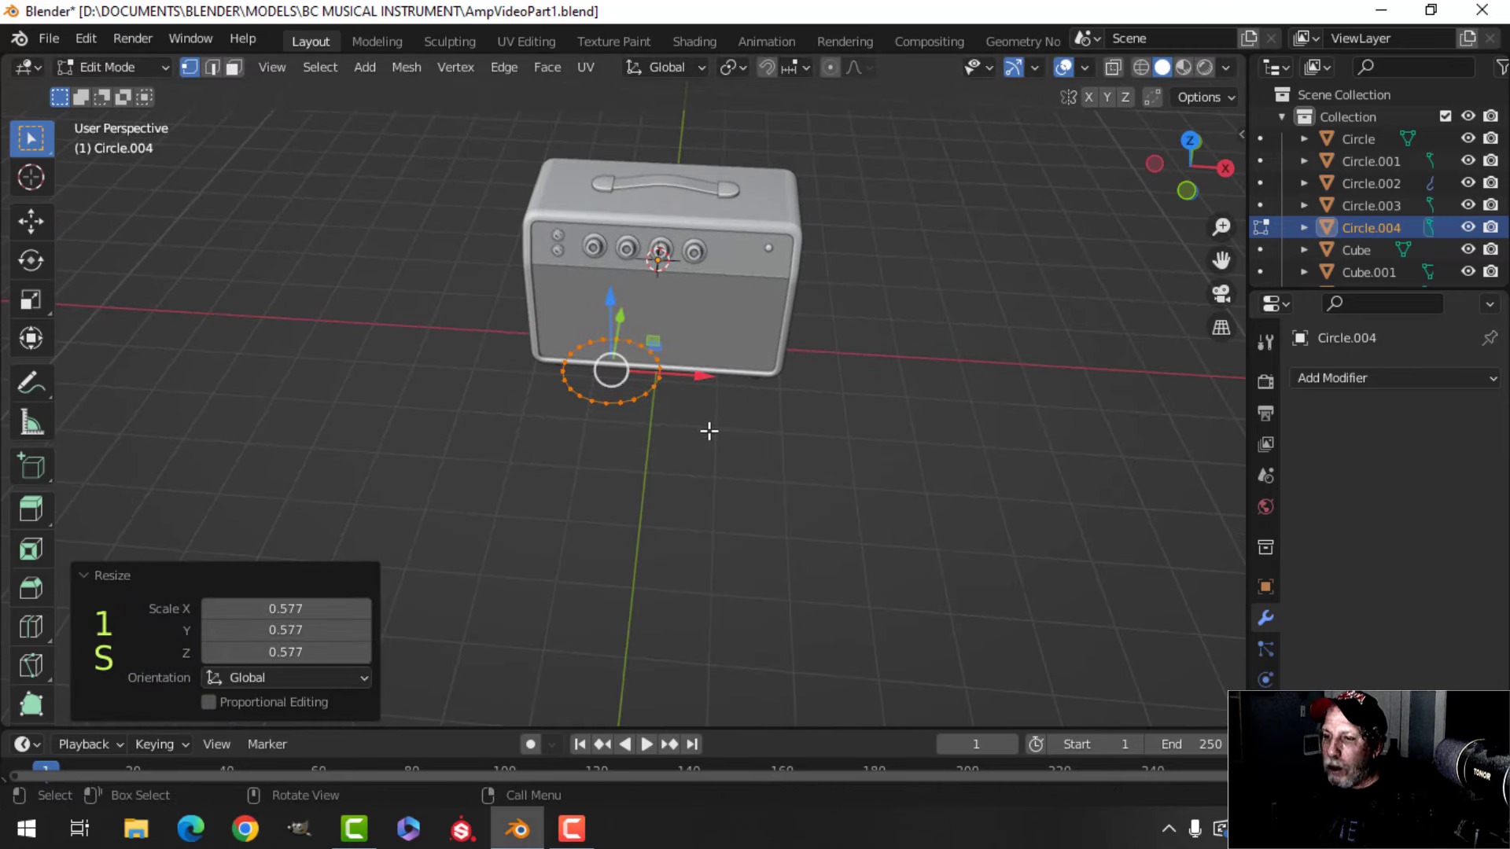
{"action": "key", "text": "r"}
{"action": "key", "text": "y"}
{"action": "key", "text": "Return"}
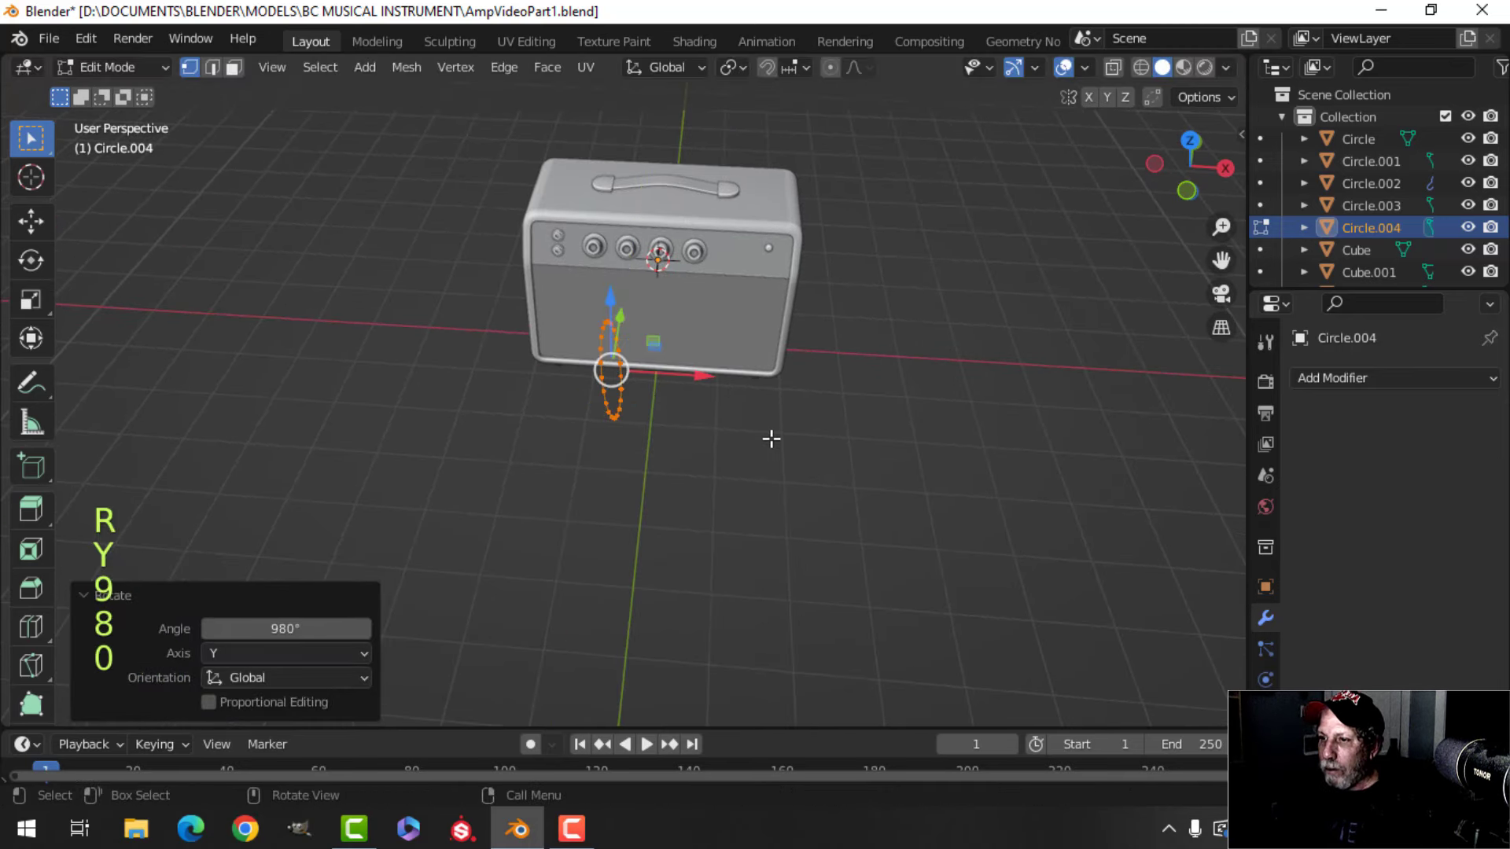
{"action": "key", "text": "ctrl+z"}
- Rotate the circle 90 degrees about the global Y axis so it stands upright
{"action": "type", "text": "ry"}
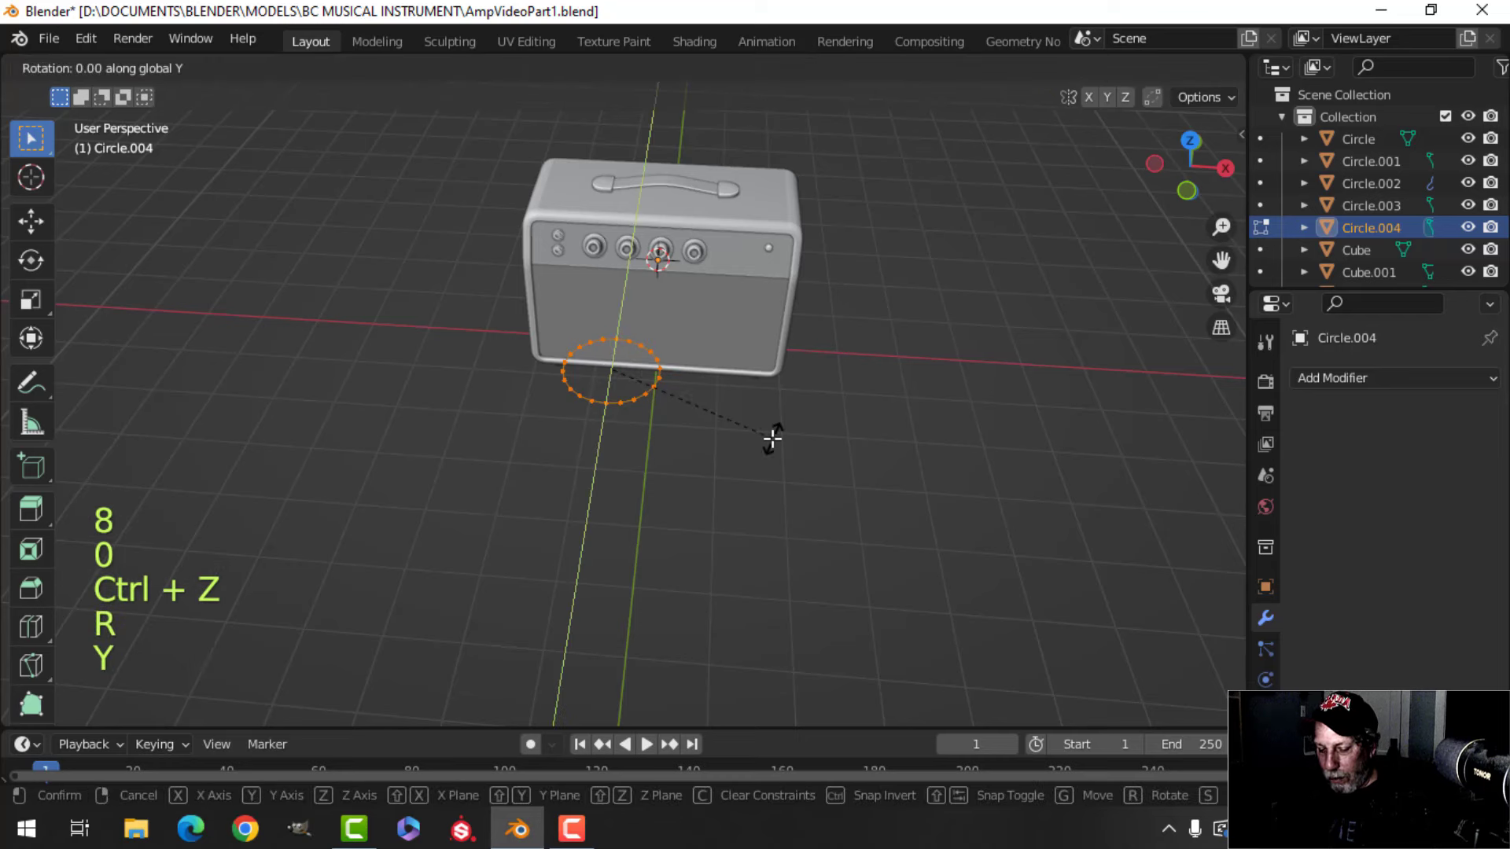
{"action": "type", "text": "90"}
{"action": "left_click", "coordinate": [772, 439]}
- In the right orthographic view, delete the vertices of the circle's upper half, keeping only the lower arc
{"action": "middle_click_drag", "start_coordinate": [772, 439], "coordinate": [640, 377]}
{"action": "scroll", "coordinate": [657, 417], "scroll_direction": "up", "scroll_amount": 2}
{"action": "key", "text": "alt+a"}
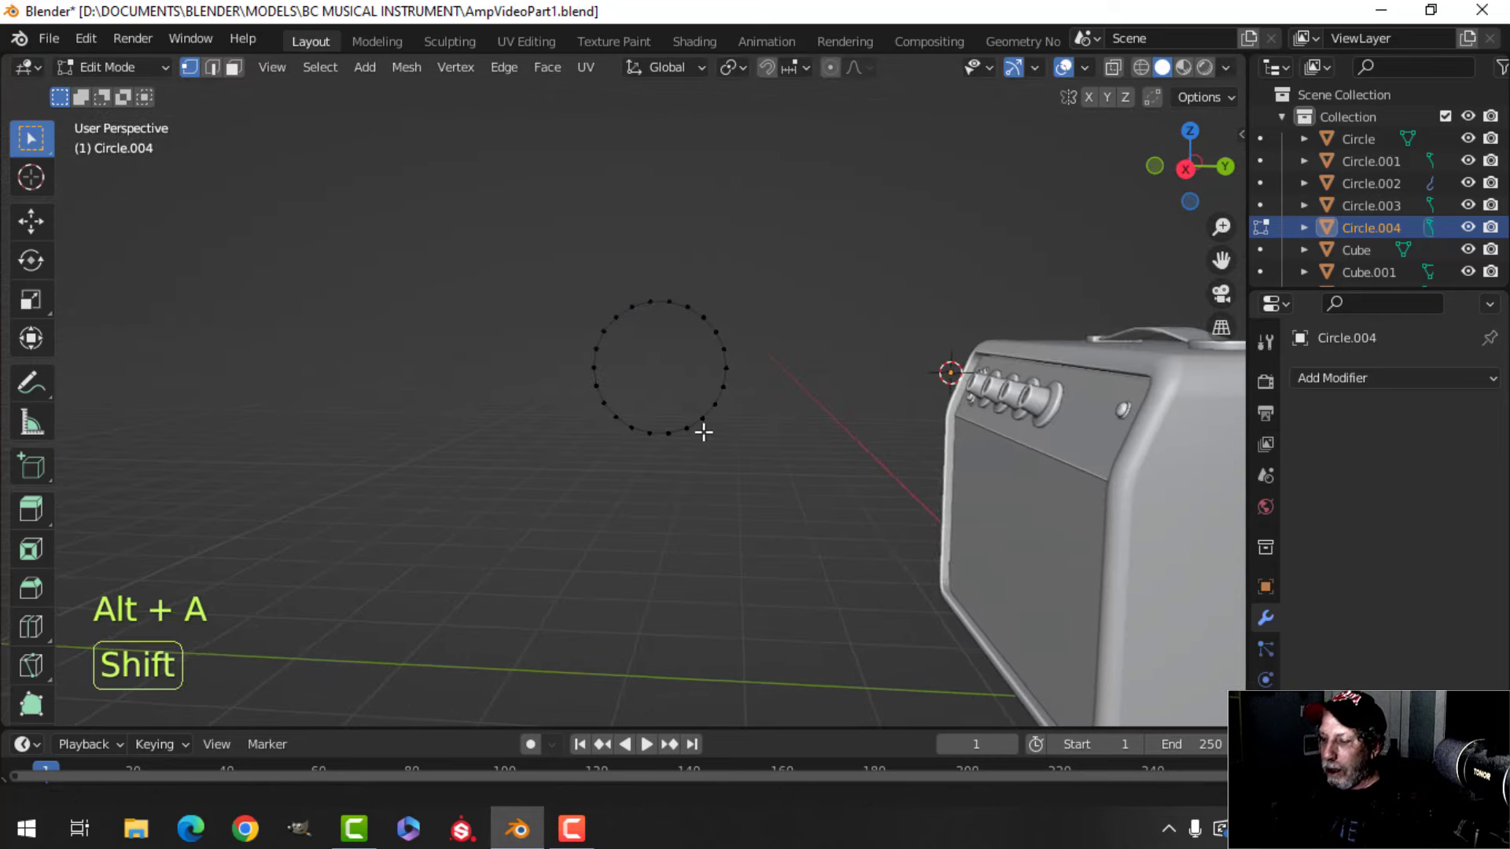
{"action": "key", "text": "KP_3"}
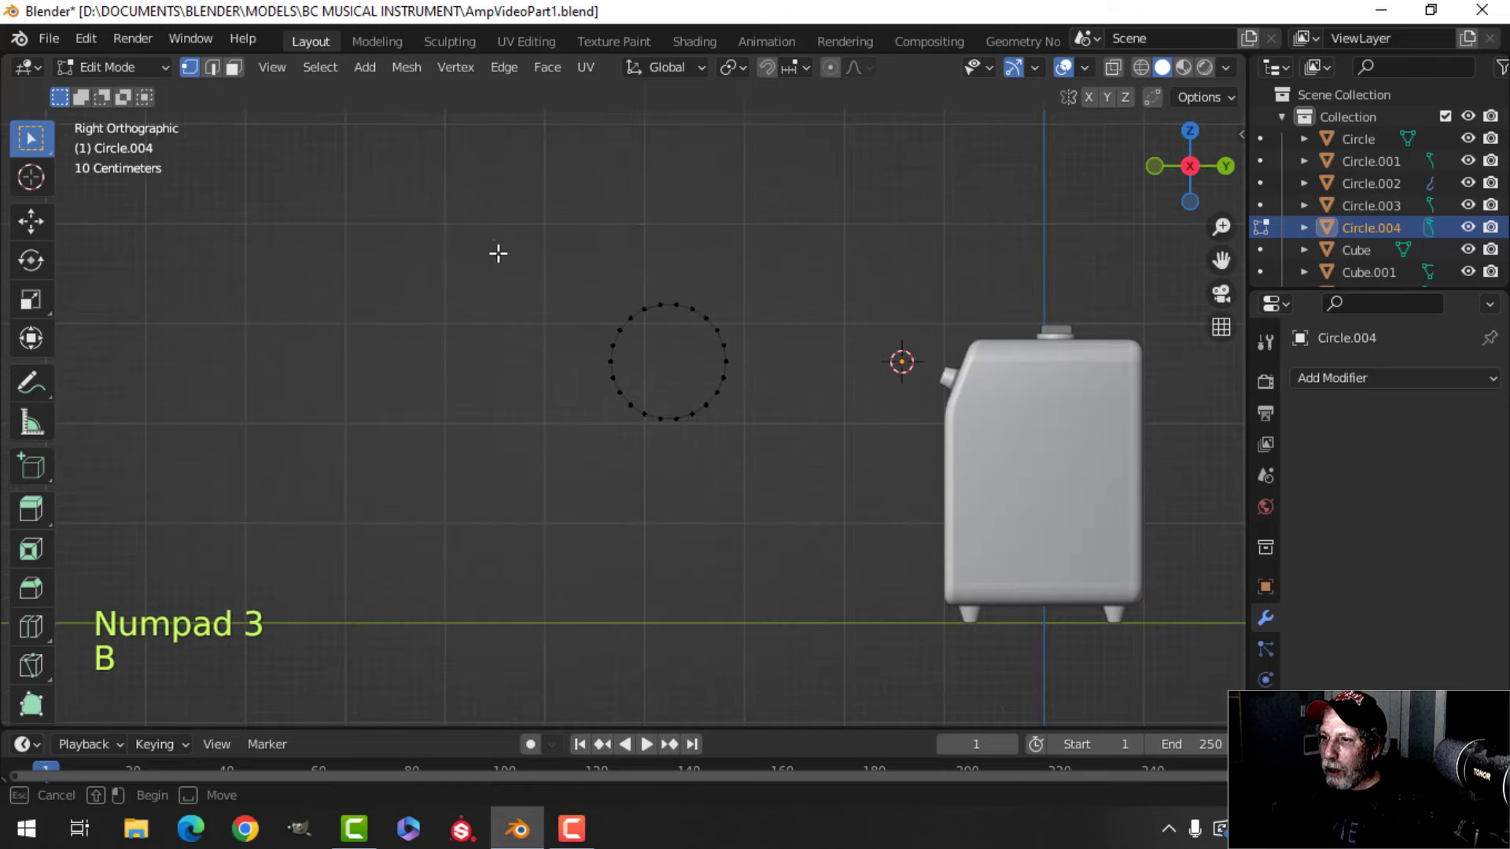
{"action": "left_click_drag", "start_coordinate": [497, 253], "coordinate": [791, 370]}
{"action": "key", "text": "x"}
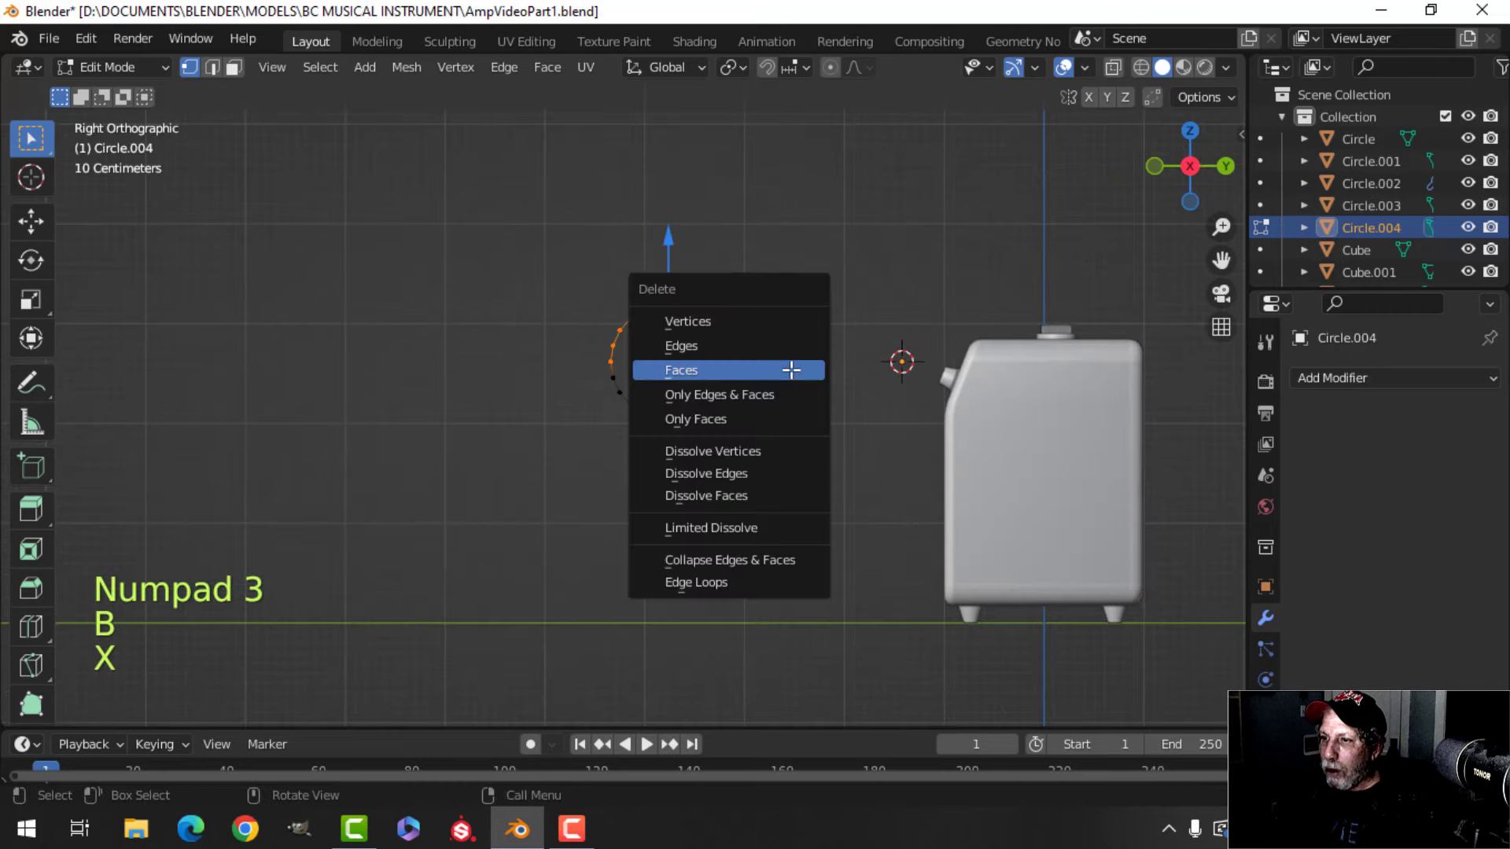
{"action": "left_click", "coordinate": [736, 320]}
- Flatten the remaining arc along Z to about 0.49 of its height
{"action": "scroll", "coordinate": [790, 387], "scroll_direction": "up", "scroll_amount": 3}
{"action": "key", "text": "a"}
{"action": "middle_click_drag", "start_coordinate": [869, 408], "coordinate": [864, 412], "text": "shift"}
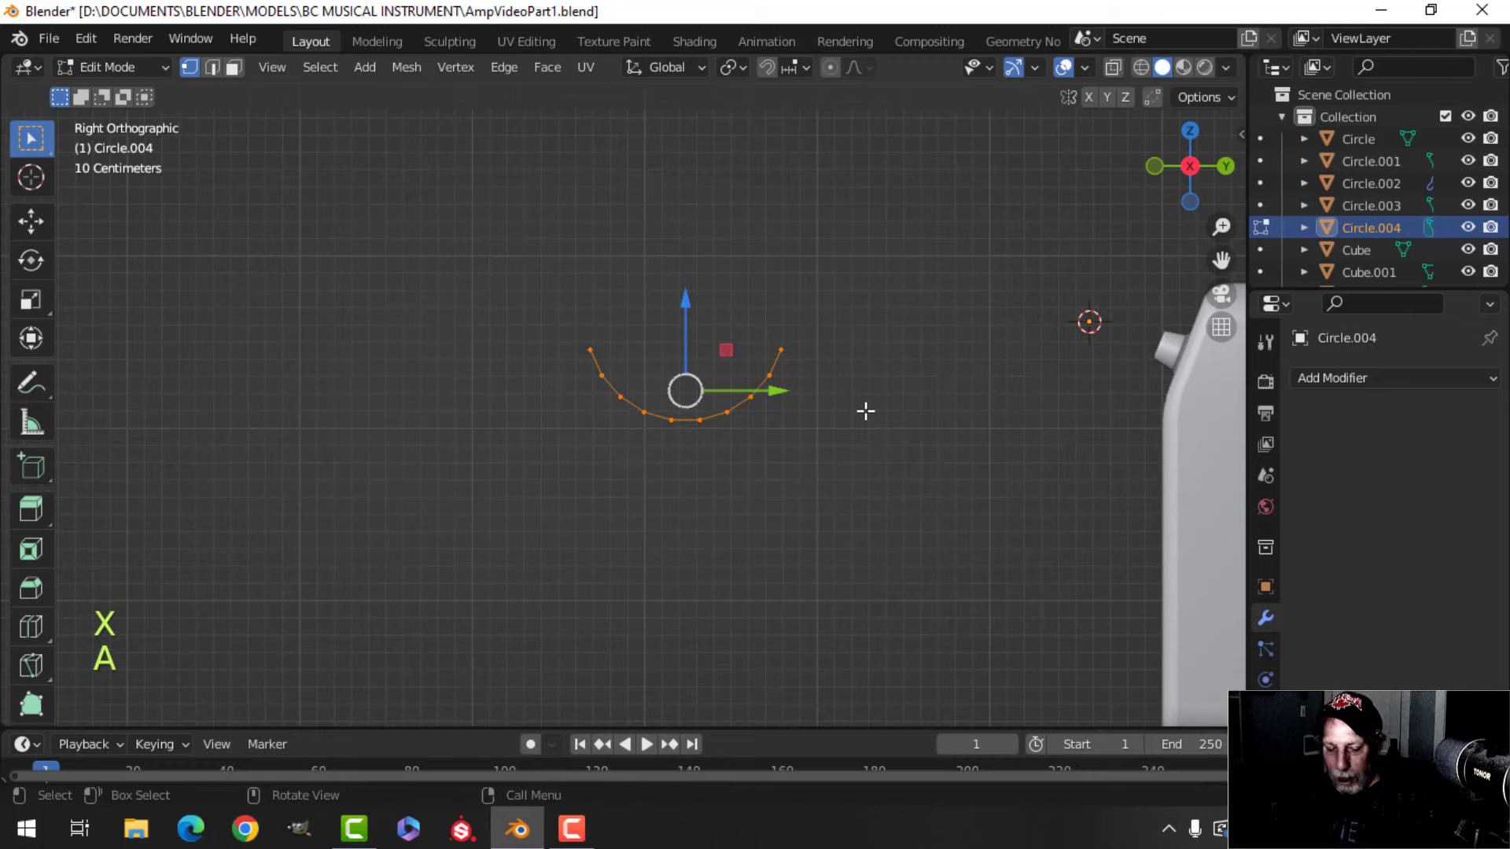
{"action": "key", "text": "s"}
{"action": "key", "text": "z"}
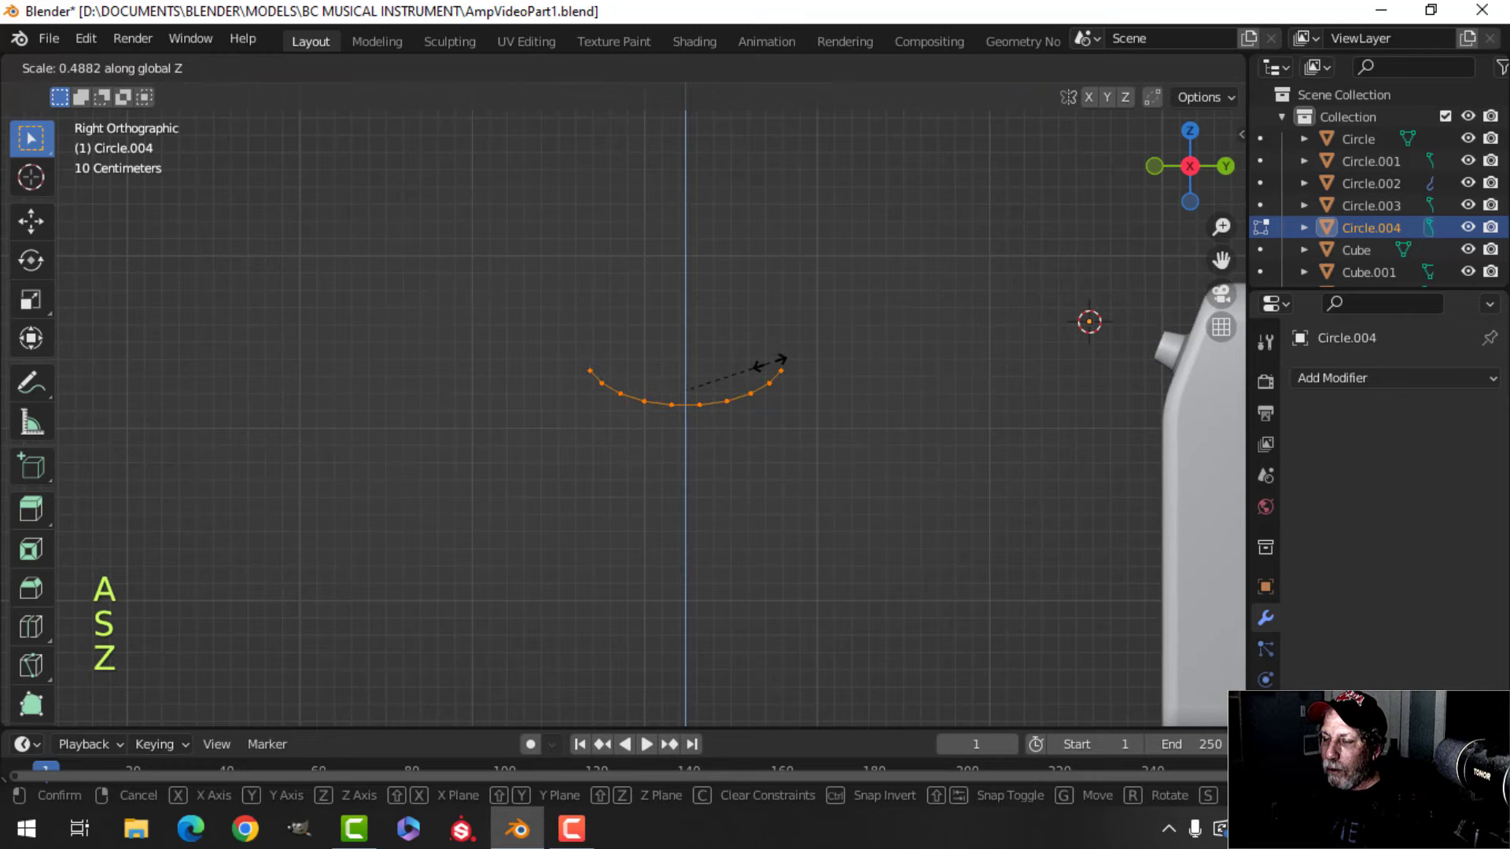
{"action": "left_click", "coordinate": [771, 363]}
- Extrude the arc downward in Z, about 0.186 m plus another 0.03 m, and widen its lower edge to about 1.23 scale
{"action": "left_click_drag", "start_coordinate": [707, 275], "coordinate": [705, 330]}
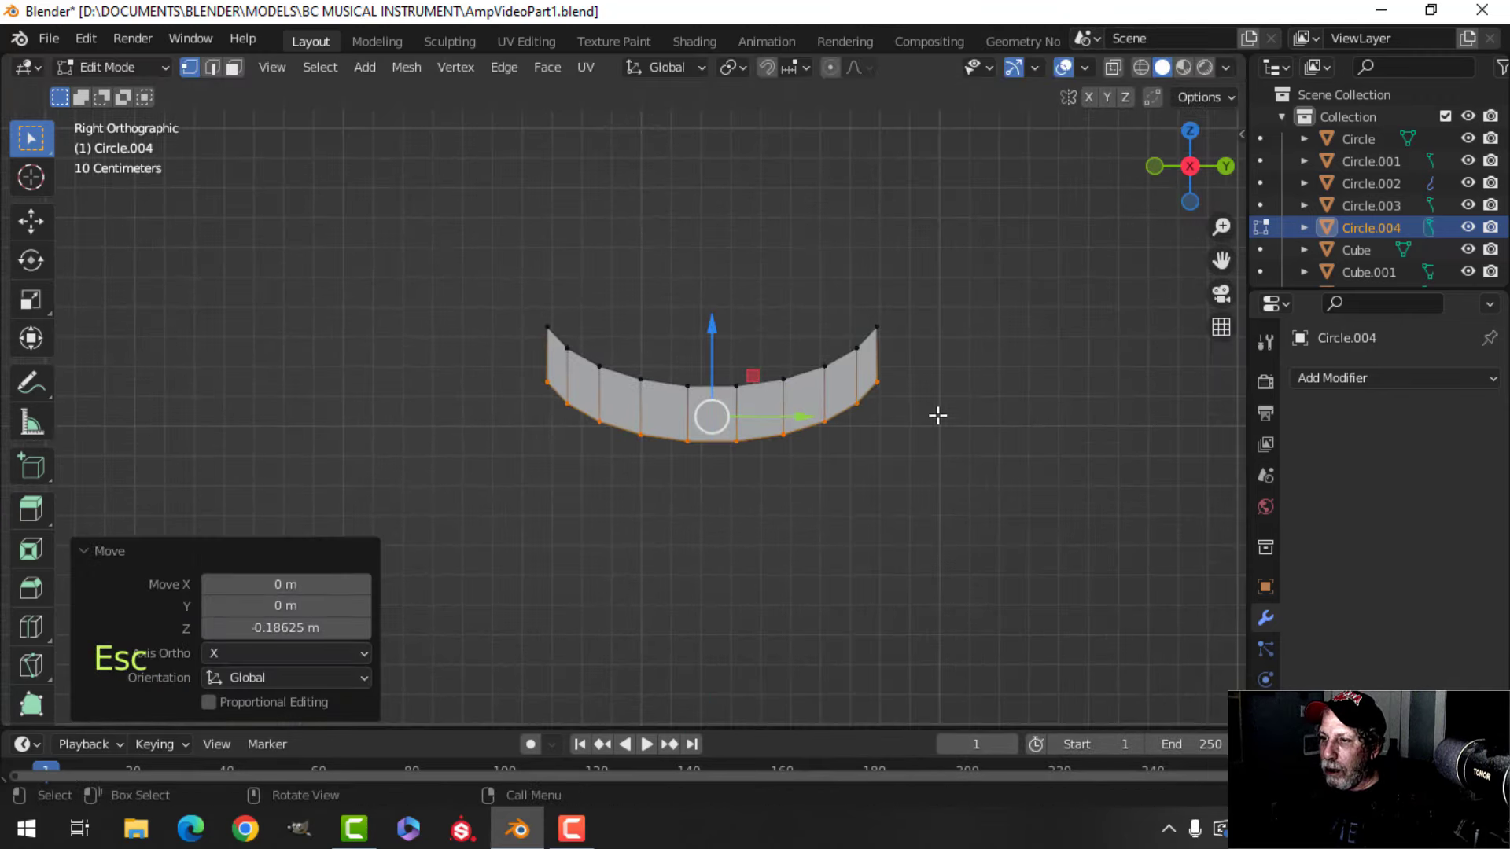
{"action": "key", "text": "s"}
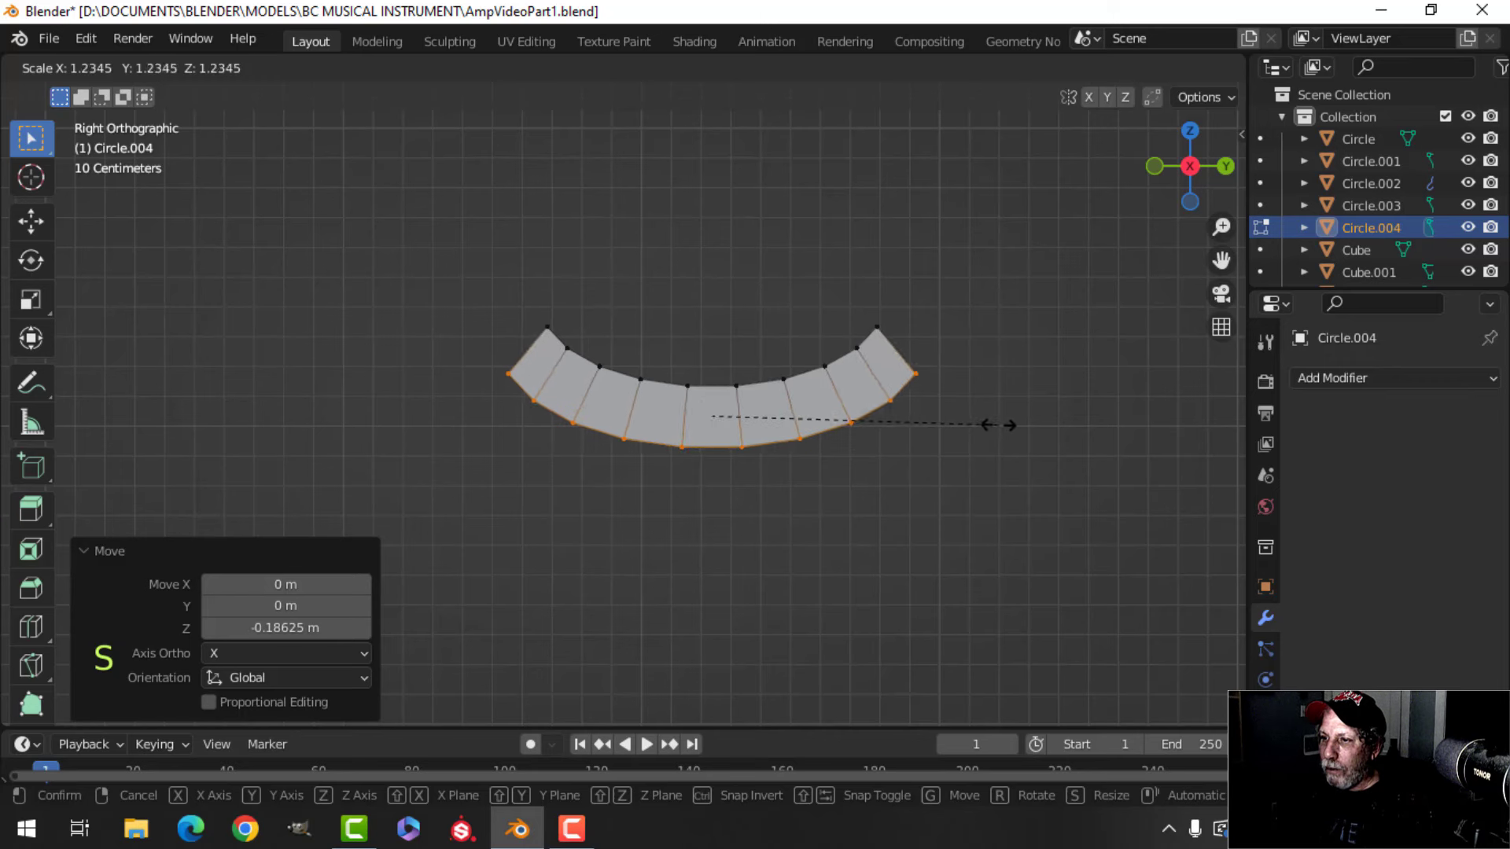
{"action": "left_click", "coordinate": [1000, 425]}
{"action": "left_click_drag", "start_coordinate": [715, 331], "coordinate": [713, 338]}
{"action": "key", "text": "s"}
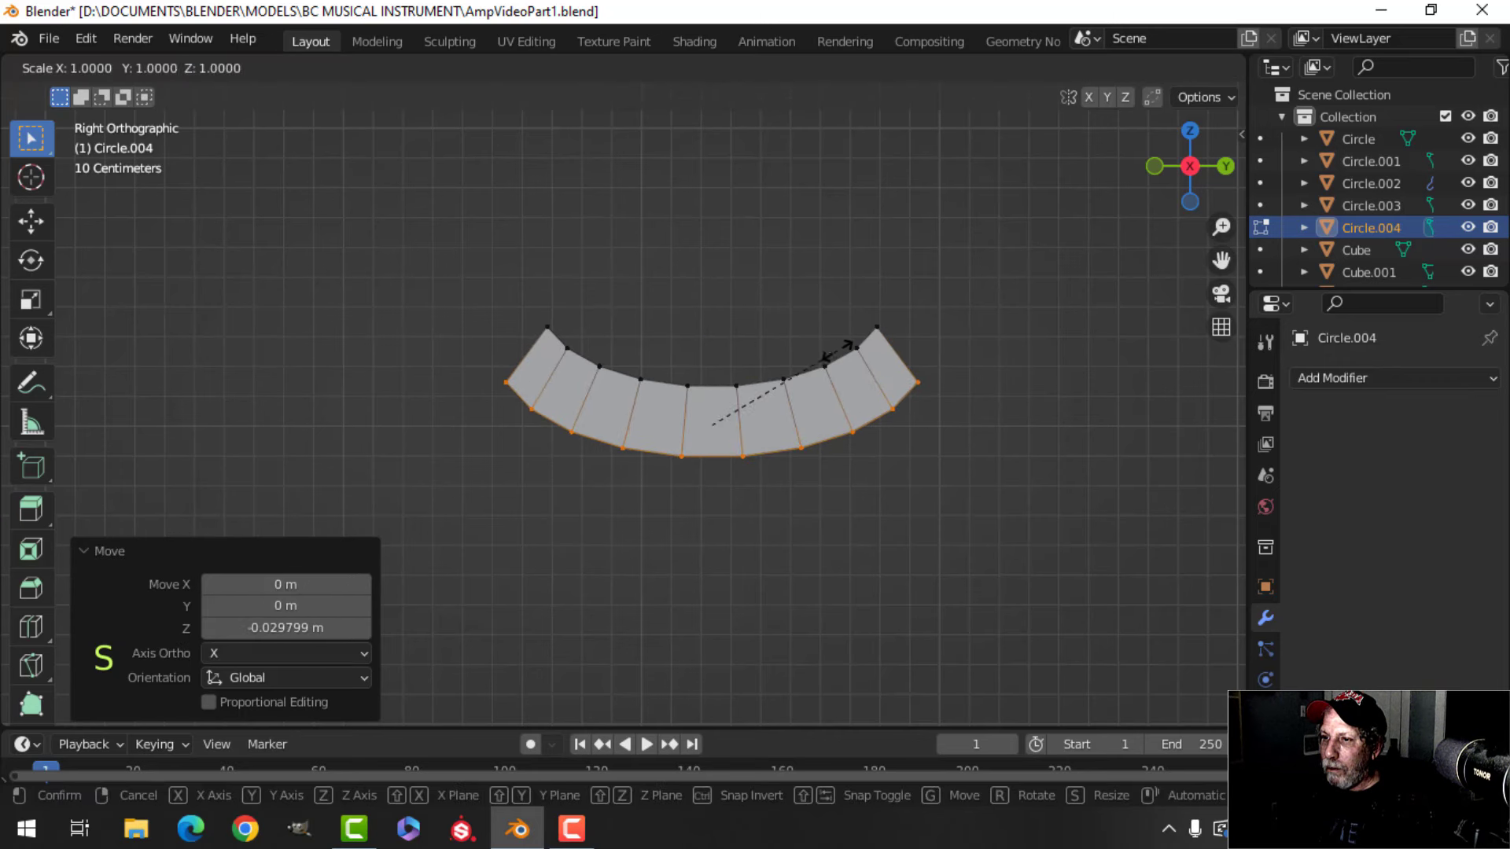
{"action": "left_click", "coordinate": [834, 342]}
- Flatten the strip's lower edge into a straight line with a Z scale of 0
{"action": "key", "text": "s"}
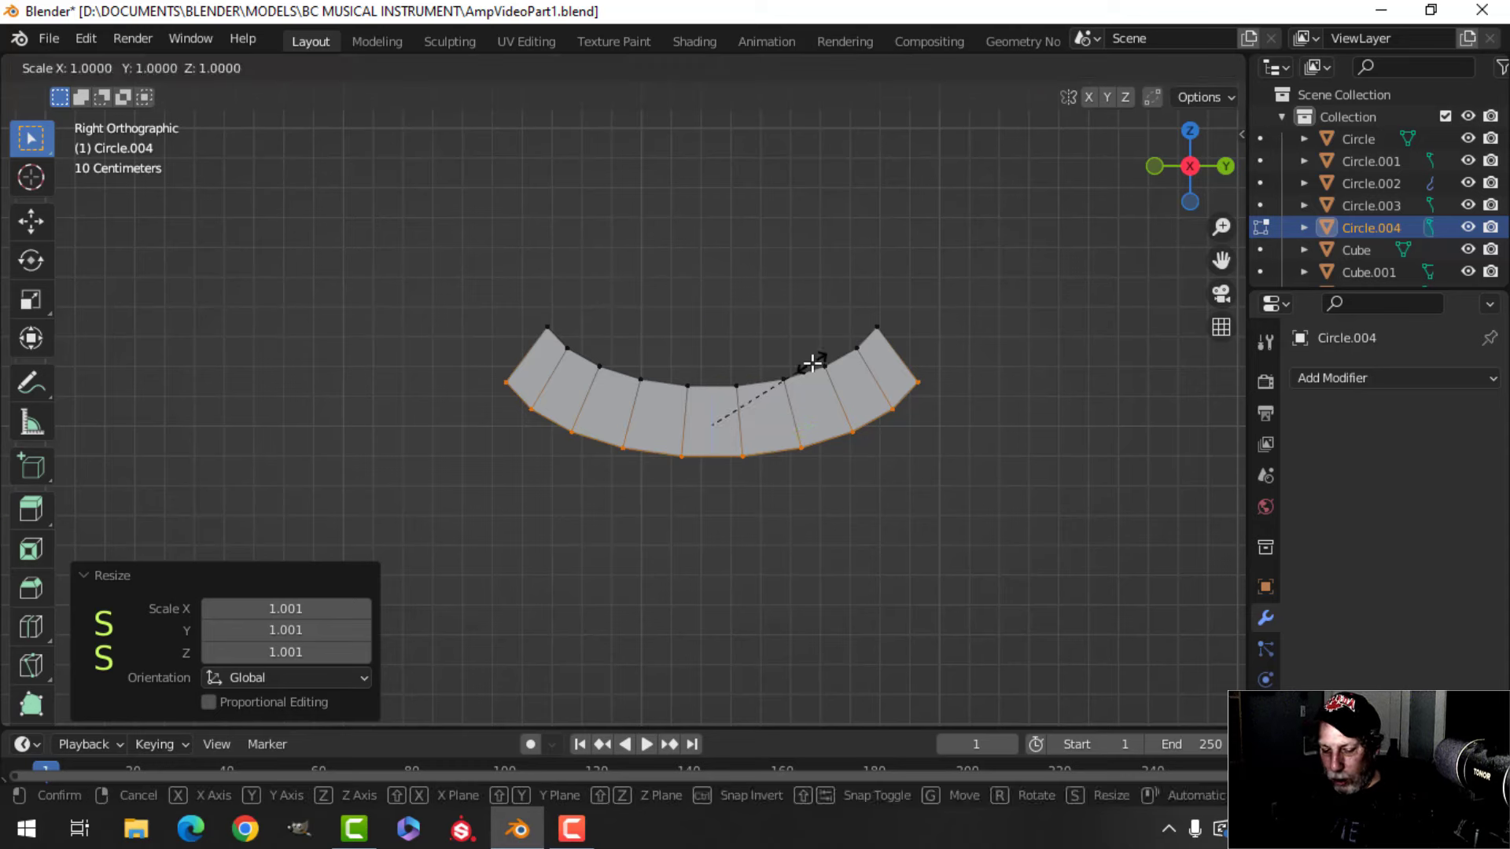
{"action": "key", "text": "0"}
{"action": "left_click", "coordinate": [753, 384]}
- Select the whole curved strip and extrude it about 0.205 m sideways into a solid
{"action": "middle_click_drag", "start_coordinate": [704, 404], "coordinate": [794, 428]}
{"action": "scroll", "coordinate": [946, 448], "scroll_direction": "down", "scroll_amount": 1}
{"action": "key", "text": "a"}
{"action": "scroll", "coordinate": [934, 465], "scroll_direction": "up", "scroll_amount": 2}
{"action": "key", "text": "e"}
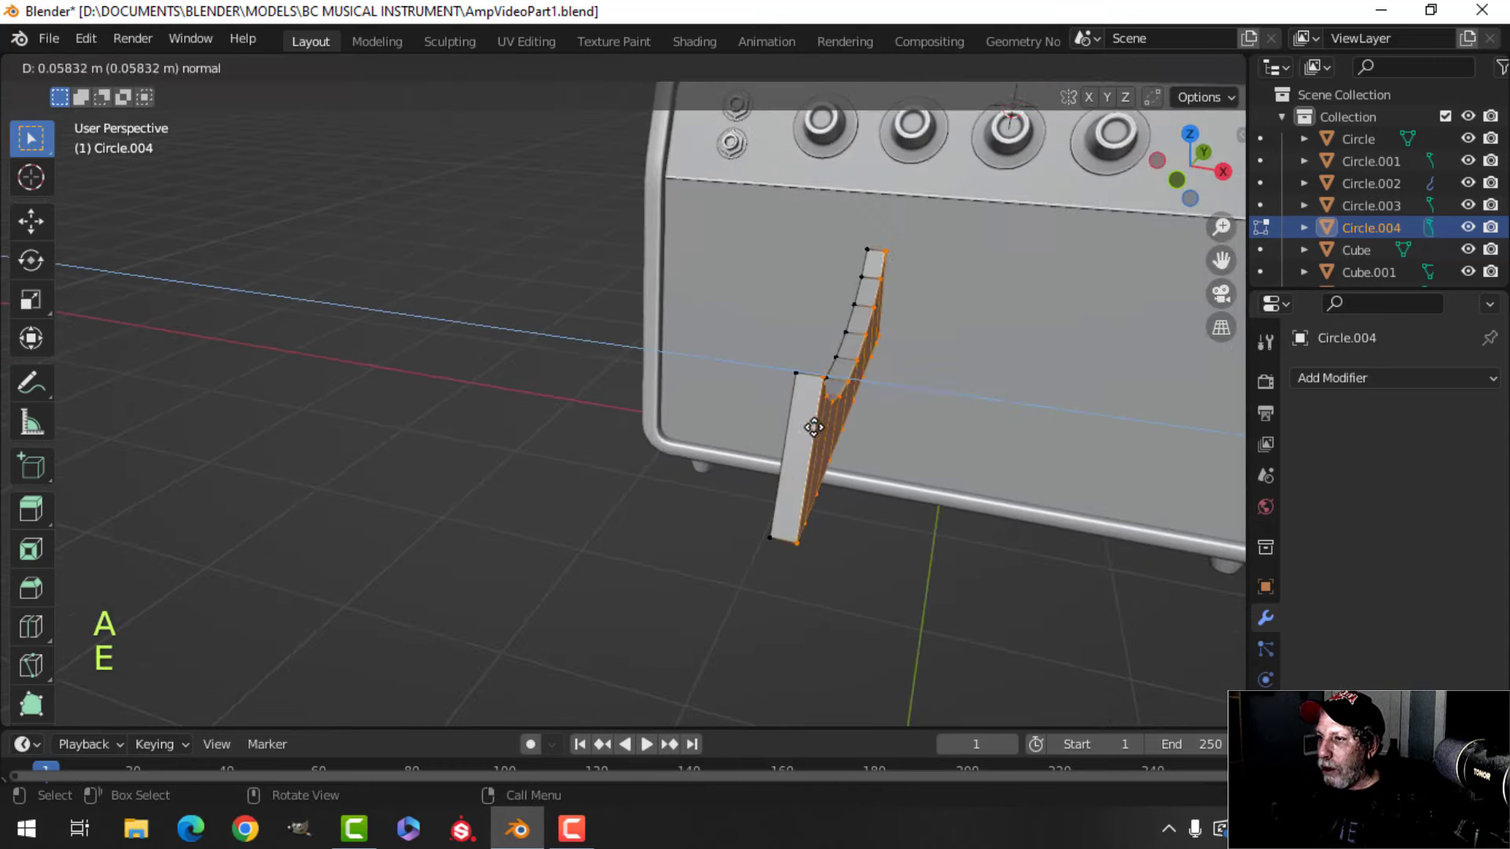
{"action": "left_click", "coordinate": [863, 441]}
- Select the row of flat faces on the underside of the curved piece and delete them
{"action": "middle_click_drag", "start_coordinate": [903, 387], "coordinate": [903, 320]}
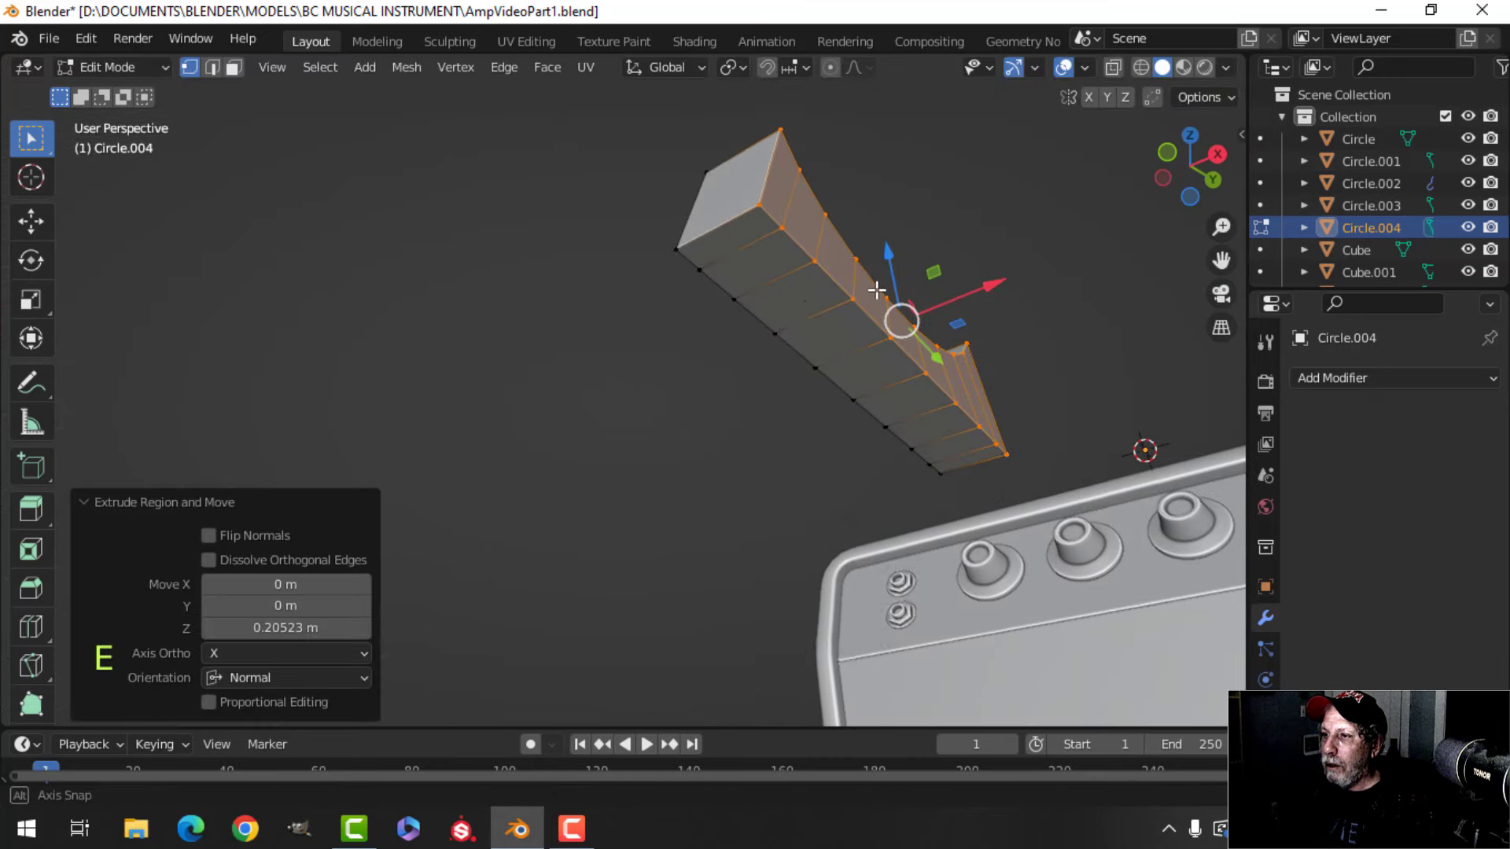
{"action": "key", "text": "alt+a"}
{"action": "middle_click_drag", "start_coordinate": [809, 306], "coordinate": [807, 343]}
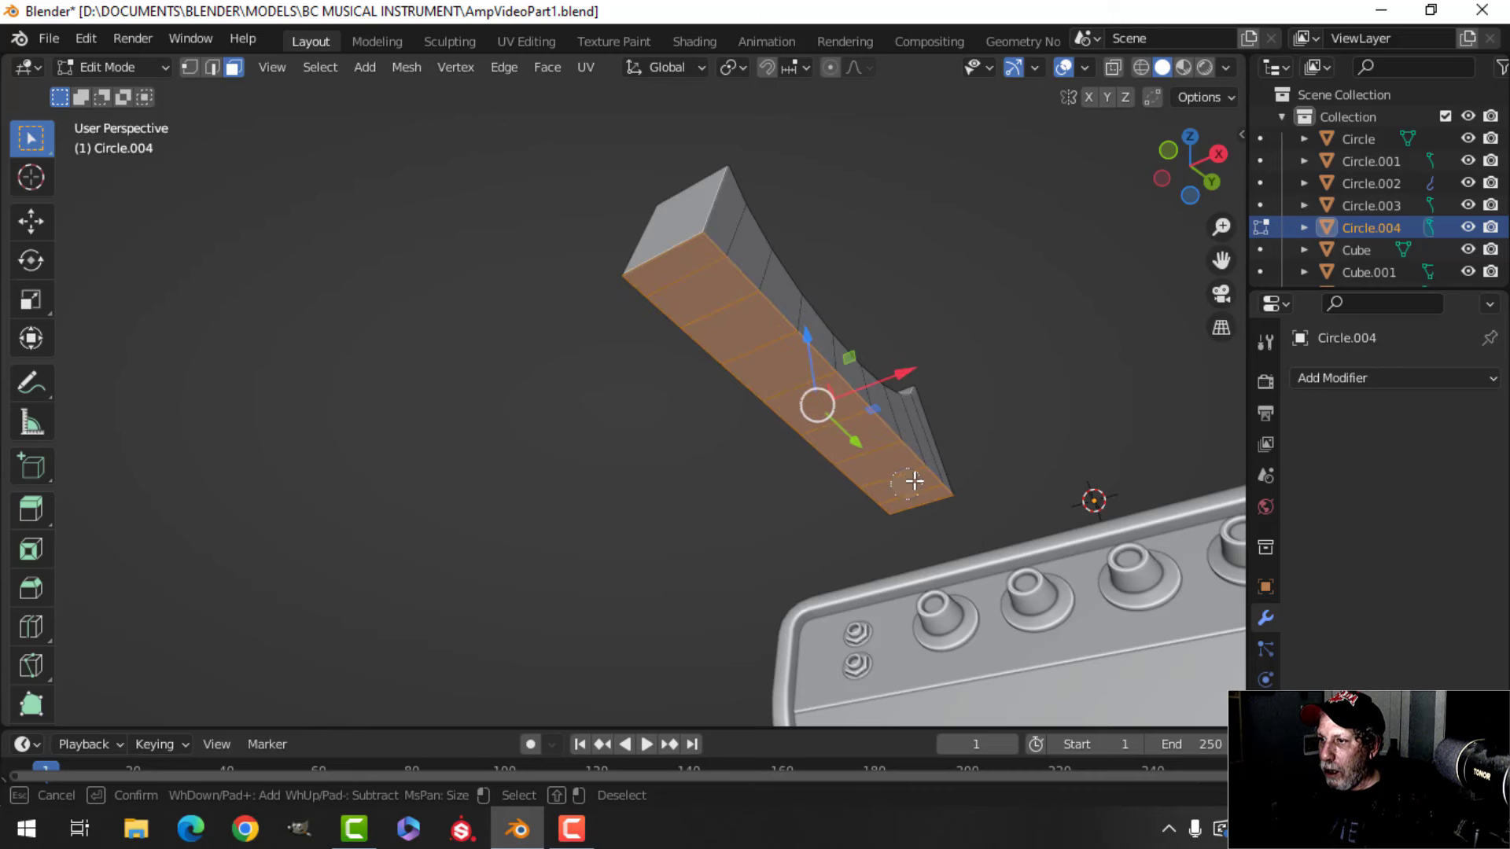
{"action": "key", "text": "x"}
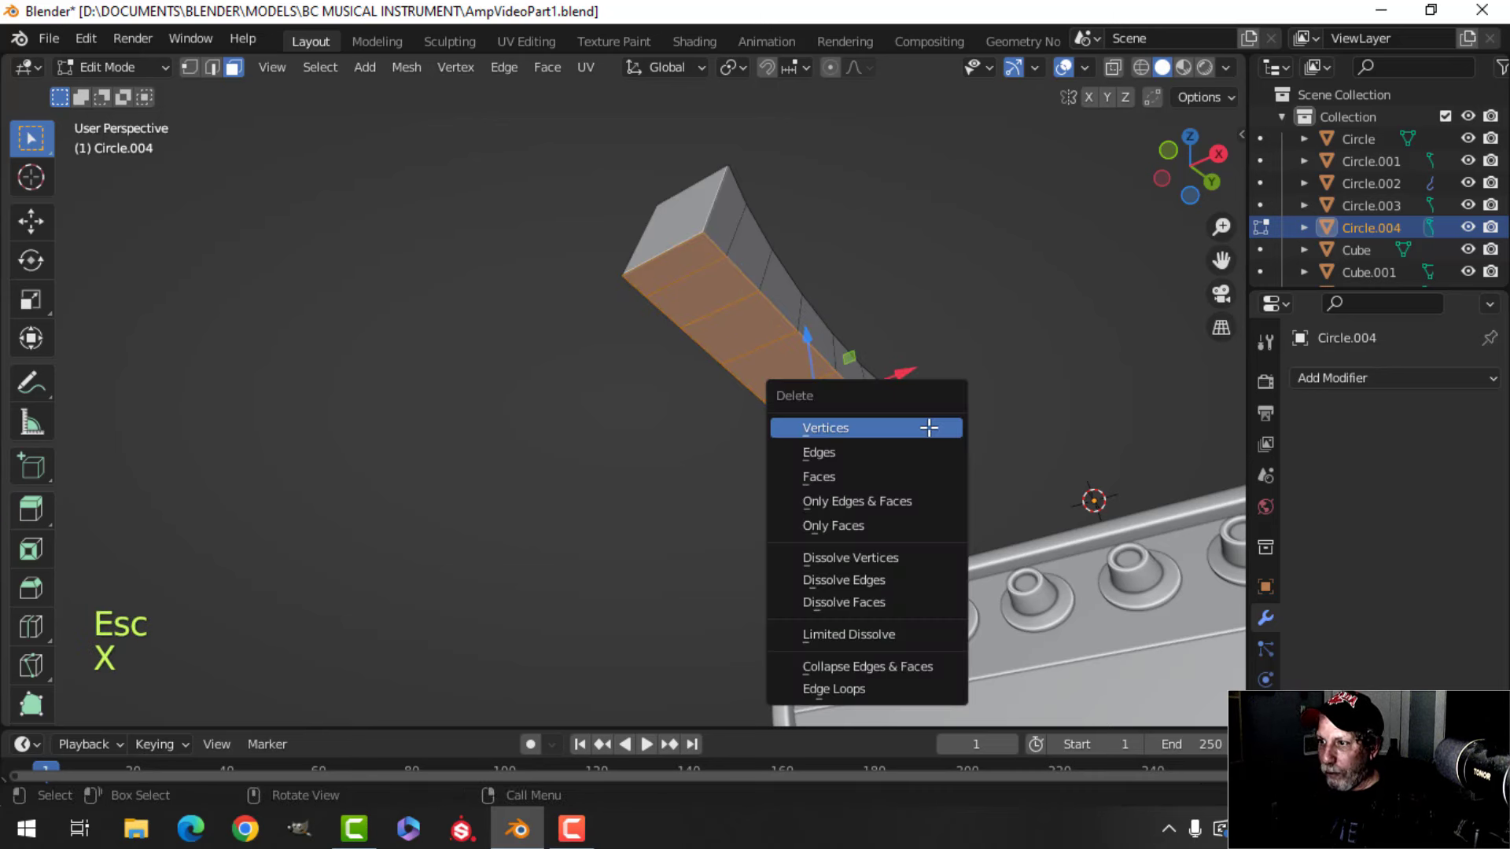
{"action": "left_click", "coordinate": [886, 452]}
{"action": "middle_click_drag", "start_coordinate": [886, 452], "coordinate": [896, 370]}
- Widen the whole curved piece along X to about 1.19 and scale it down slightly overall
{"action": "key", "text": "a"}
{"action": "key", "text": "s"}
{"action": "key", "text": "x"}
{"action": "left_click", "coordinate": [842, 432]}
{"action": "key", "text": "s"}
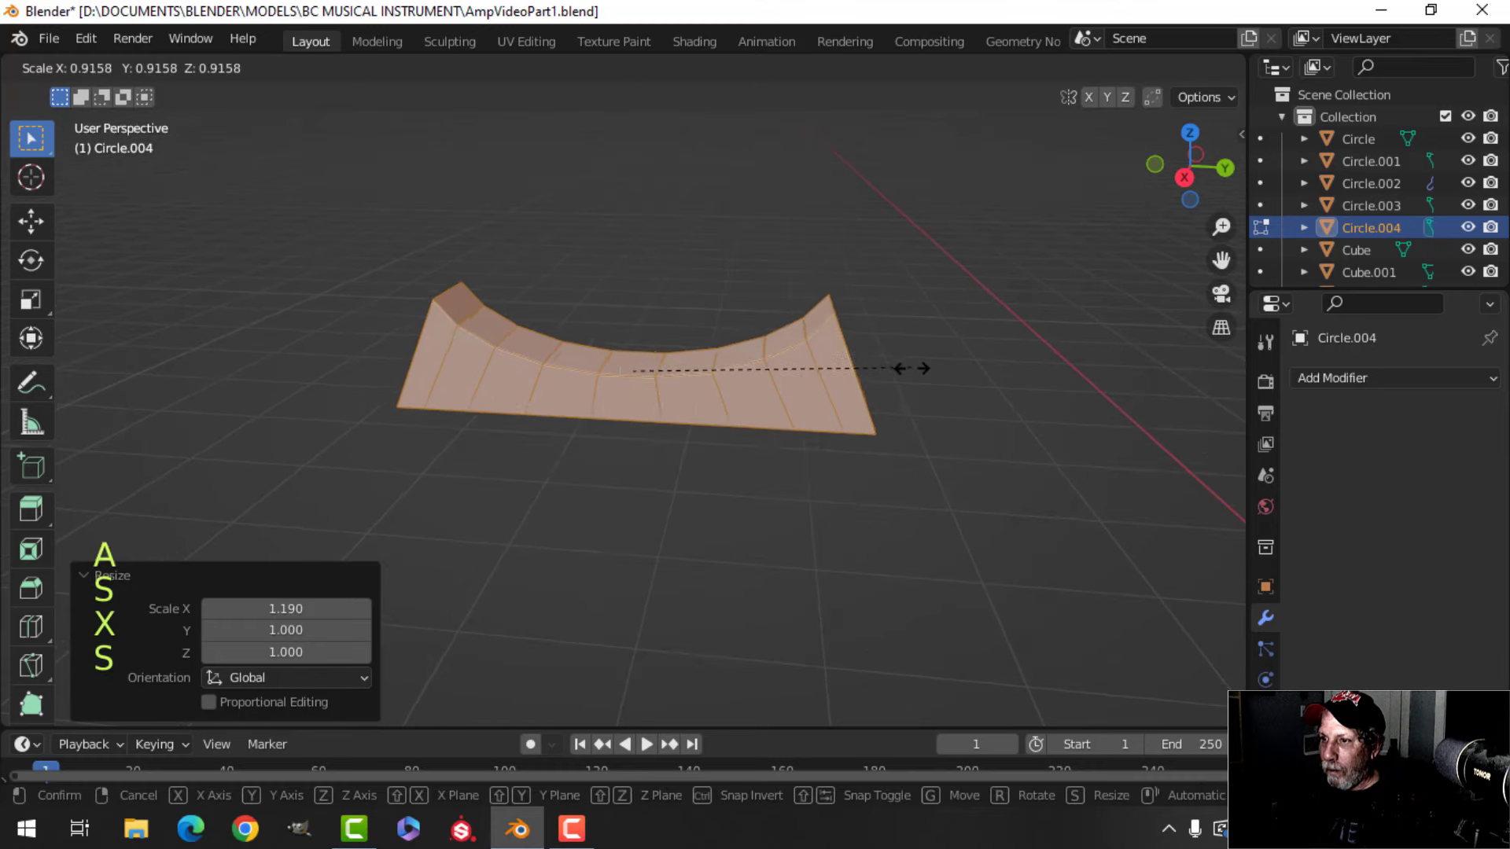
{"action": "left_click", "coordinate": [853, 371]}
- Bevel the two raised top edges at the ends of the curved piece with 2 segments
{"action": "middle_click_drag", "start_coordinate": [770, 387], "coordinate": [849, 404]}
{"action": "scroll", "coordinate": [849, 405], "scroll_direction": "up", "scroll_amount": 2}
{"action": "key", "text": "alt+a"}
{"action": "middle_click_drag", "start_coordinate": [558, 401], "coordinate": [619, 401]}
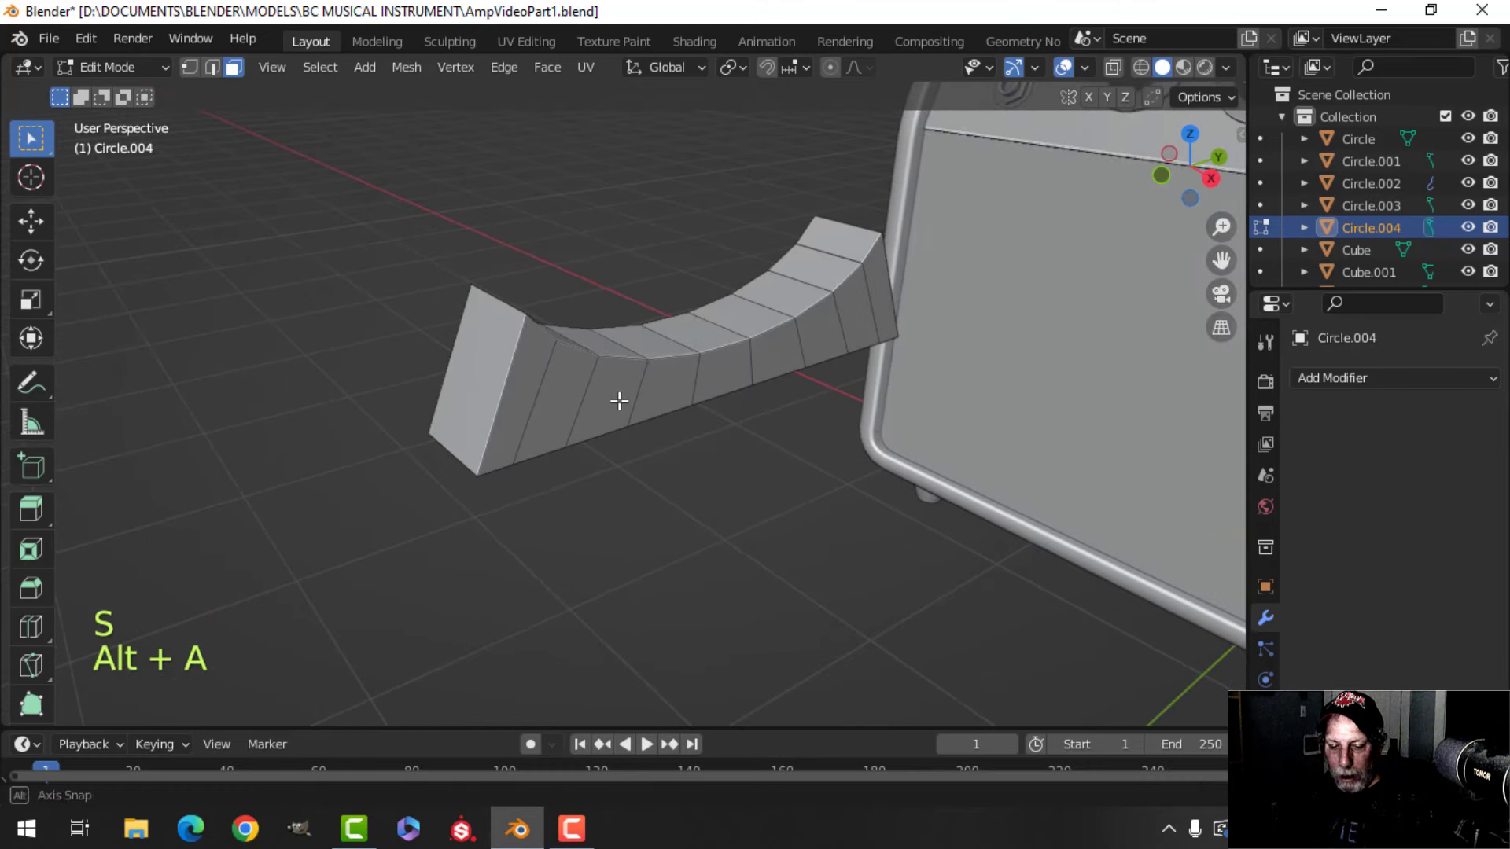
{"action": "left_click", "coordinate": [515, 309]}
{"action": "middle_click_drag", "start_coordinate": [643, 351], "coordinate": [506, 434], "text": "shift"}
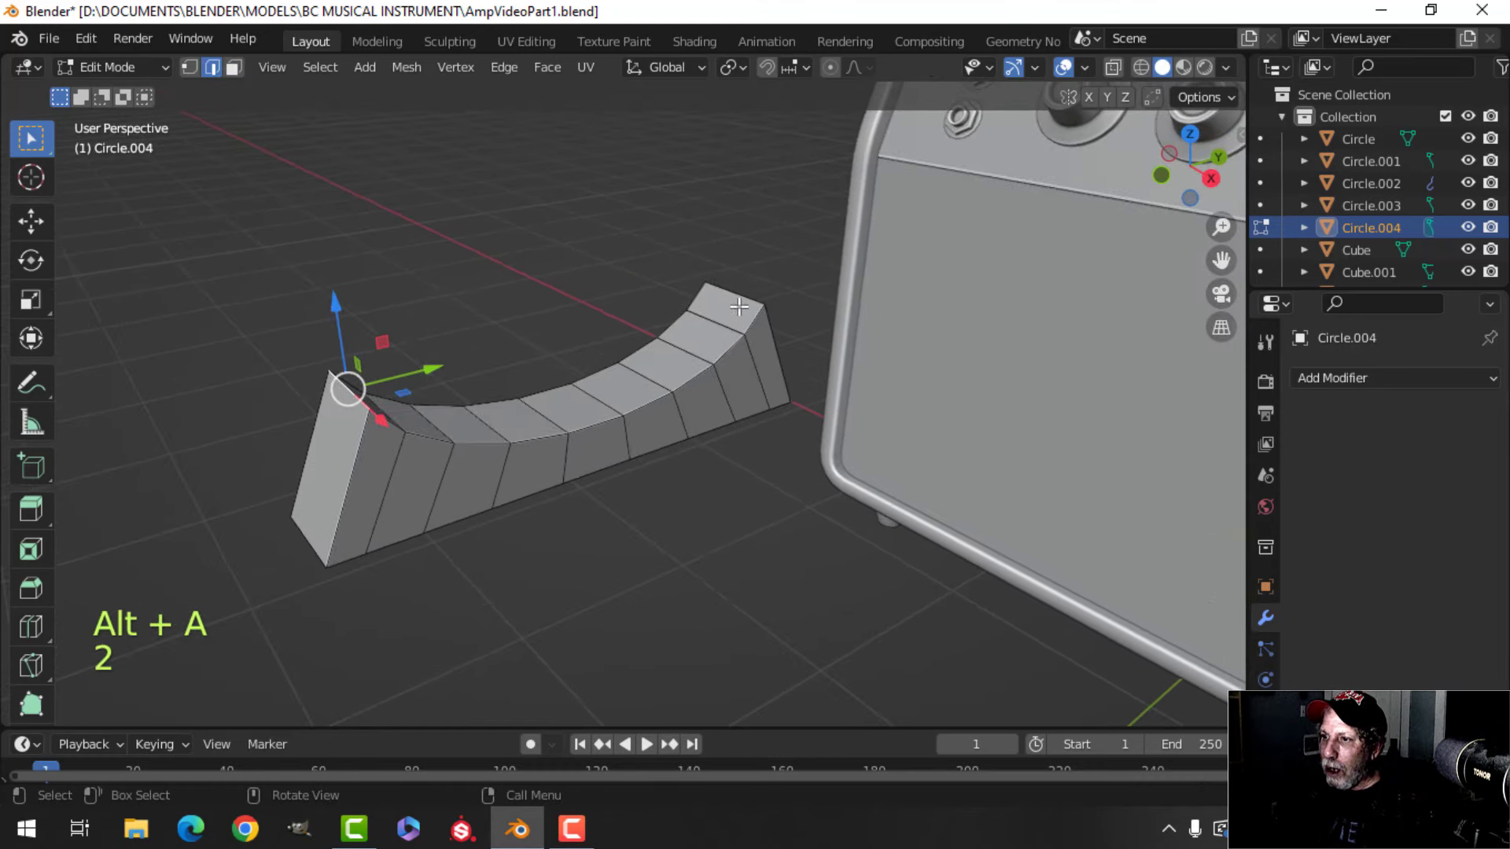
{"action": "scroll", "coordinate": [737, 400], "scroll_direction": "up", "scroll_amount": 2}
{"action": "middle_click_drag", "start_coordinate": [725, 405], "coordinate": [820, 404], "text": "shift"}
{"action": "key", "text": "ctrl+b"}
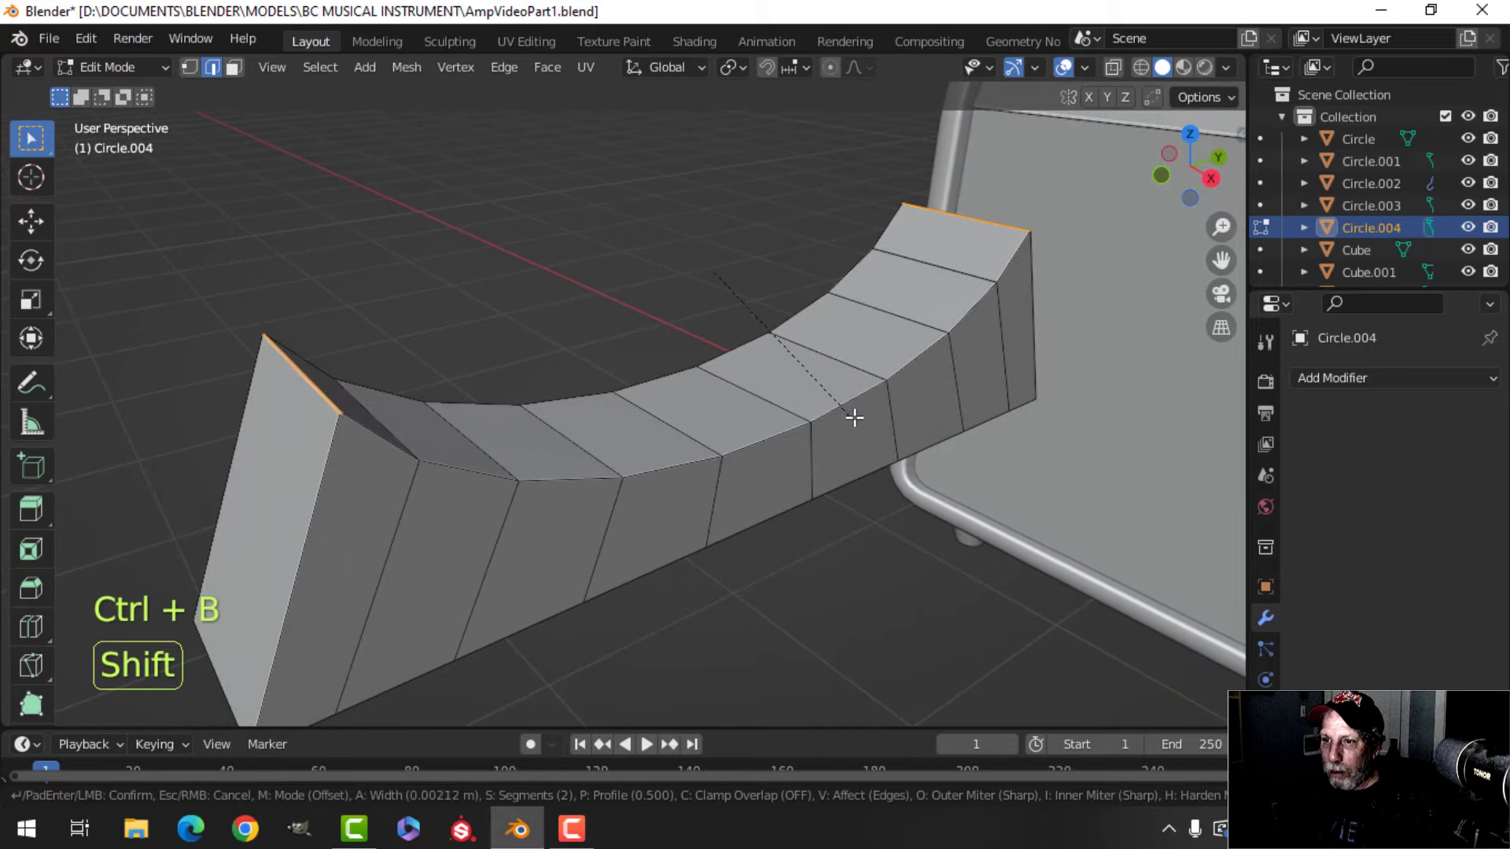
{"action": "left_click", "coordinate": [961, 465]}
{"action": "key", "text": "alt+a"}
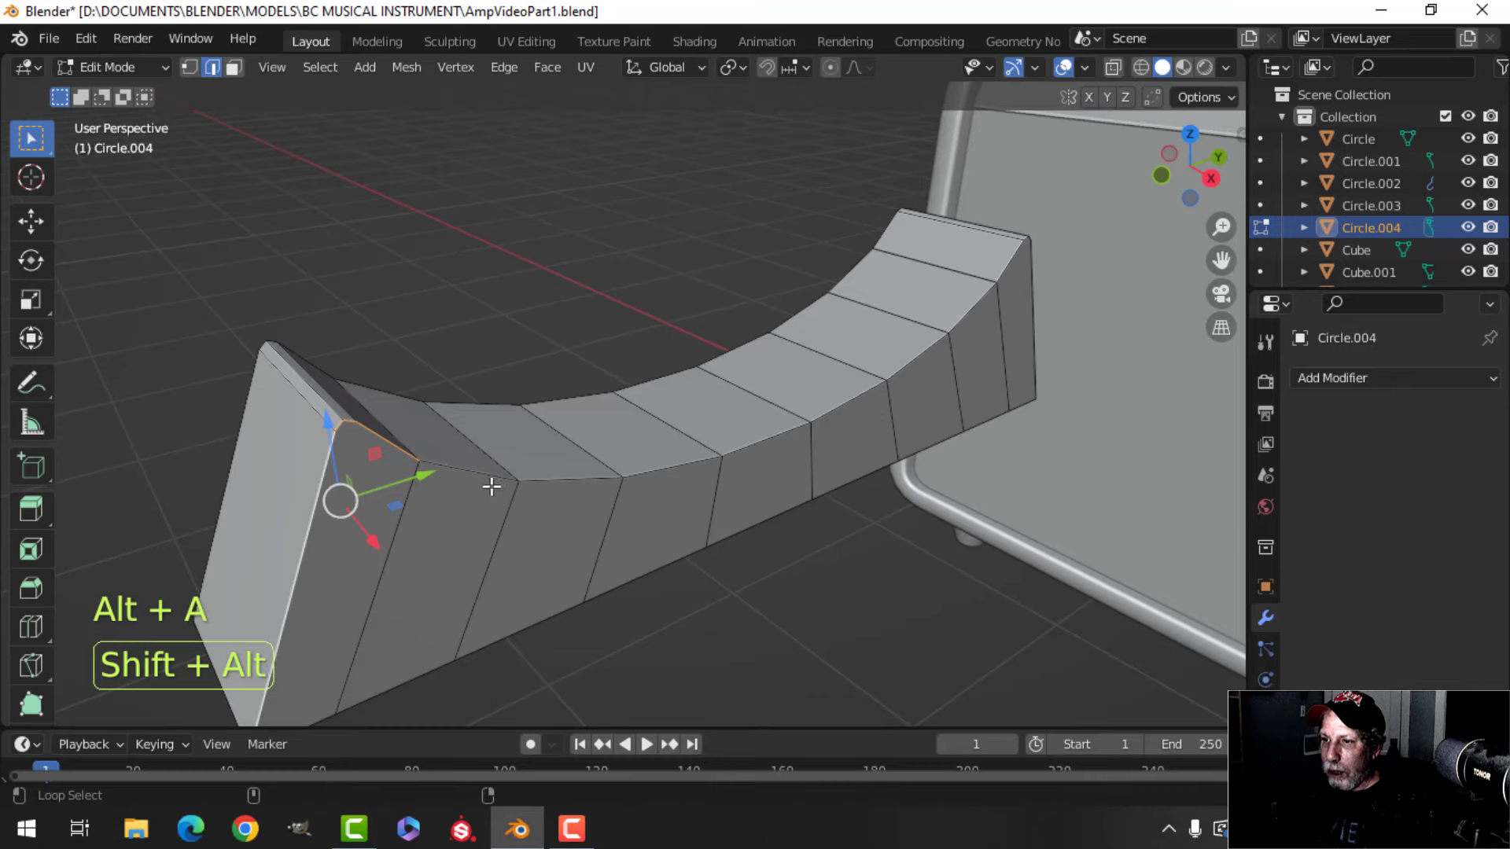
- Bevel the curved top rims and vertical corner edges on both sides of the piece with 2 segments, and return to Object Mode
{"action": "middle_click_drag", "start_coordinate": [1050, 378], "coordinate": [864, 509]}
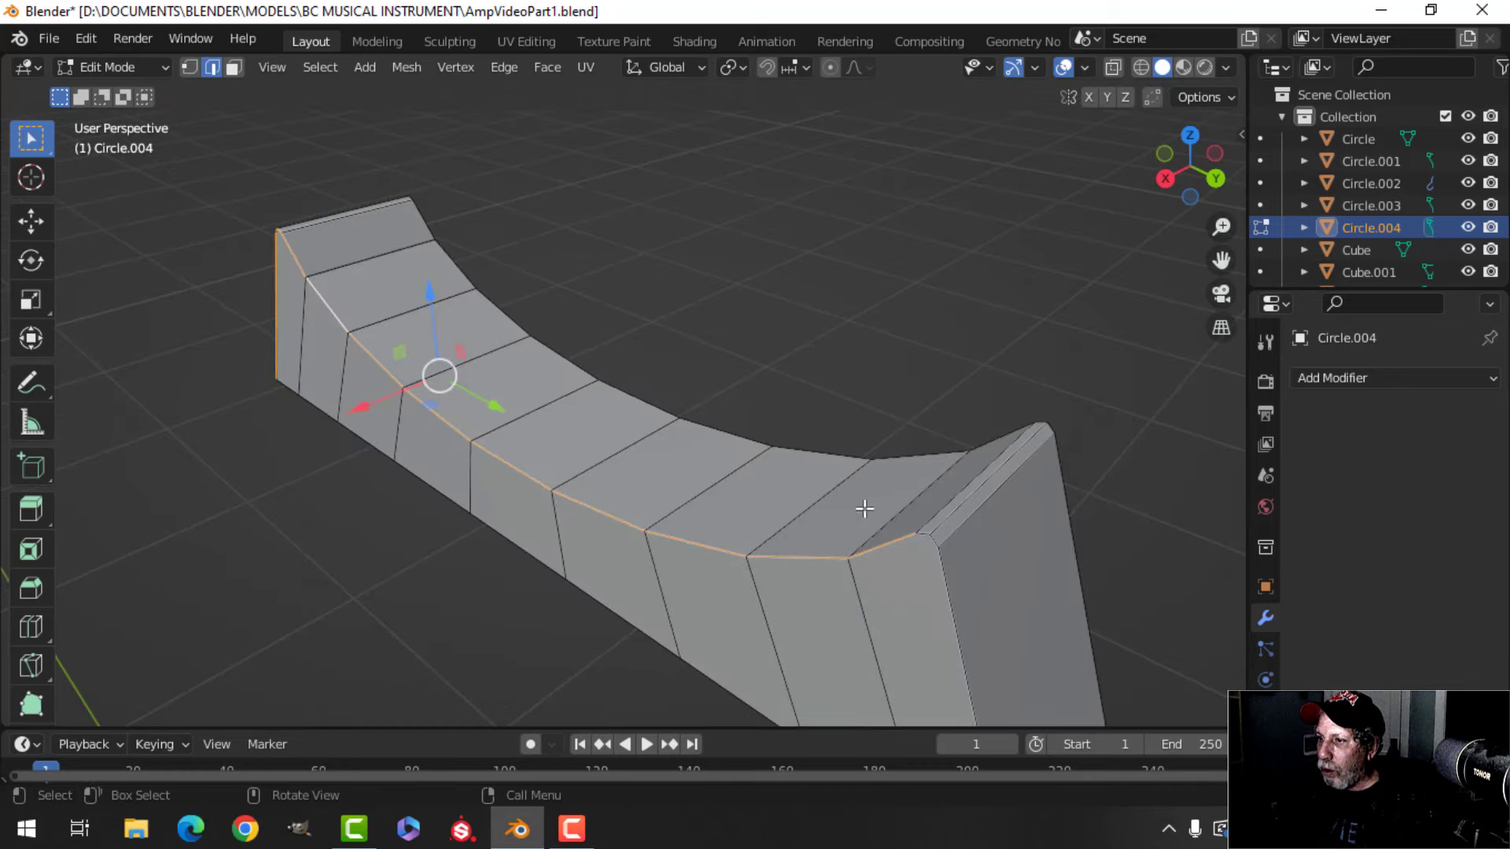
{"action": "left_click", "coordinate": [945, 597], "text": "alt+shift"}
{"action": "middle_click_drag", "start_coordinate": [1046, 566], "coordinate": [629, 434], "text": "shift"}
{"action": "middle_click_drag", "start_coordinate": [629, 434], "coordinate": [559, 431]}
{"action": "left_click", "coordinate": [497, 381], "text": "alt+shift"}
{"action": "middle_click_drag", "start_coordinate": [497, 381], "coordinate": [957, 401]}
{"action": "middle_click_drag", "start_coordinate": [930, 340], "coordinate": [792, 394]}
{"action": "scroll", "coordinate": [791, 394], "scroll_direction": "up", "scroll_amount": 2}
{"action": "middle_click_drag", "start_coordinate": [984, 372], "coordinate": [846, 401], "text": "shift"}
{"action": "key", "text": "ctrl+b"}
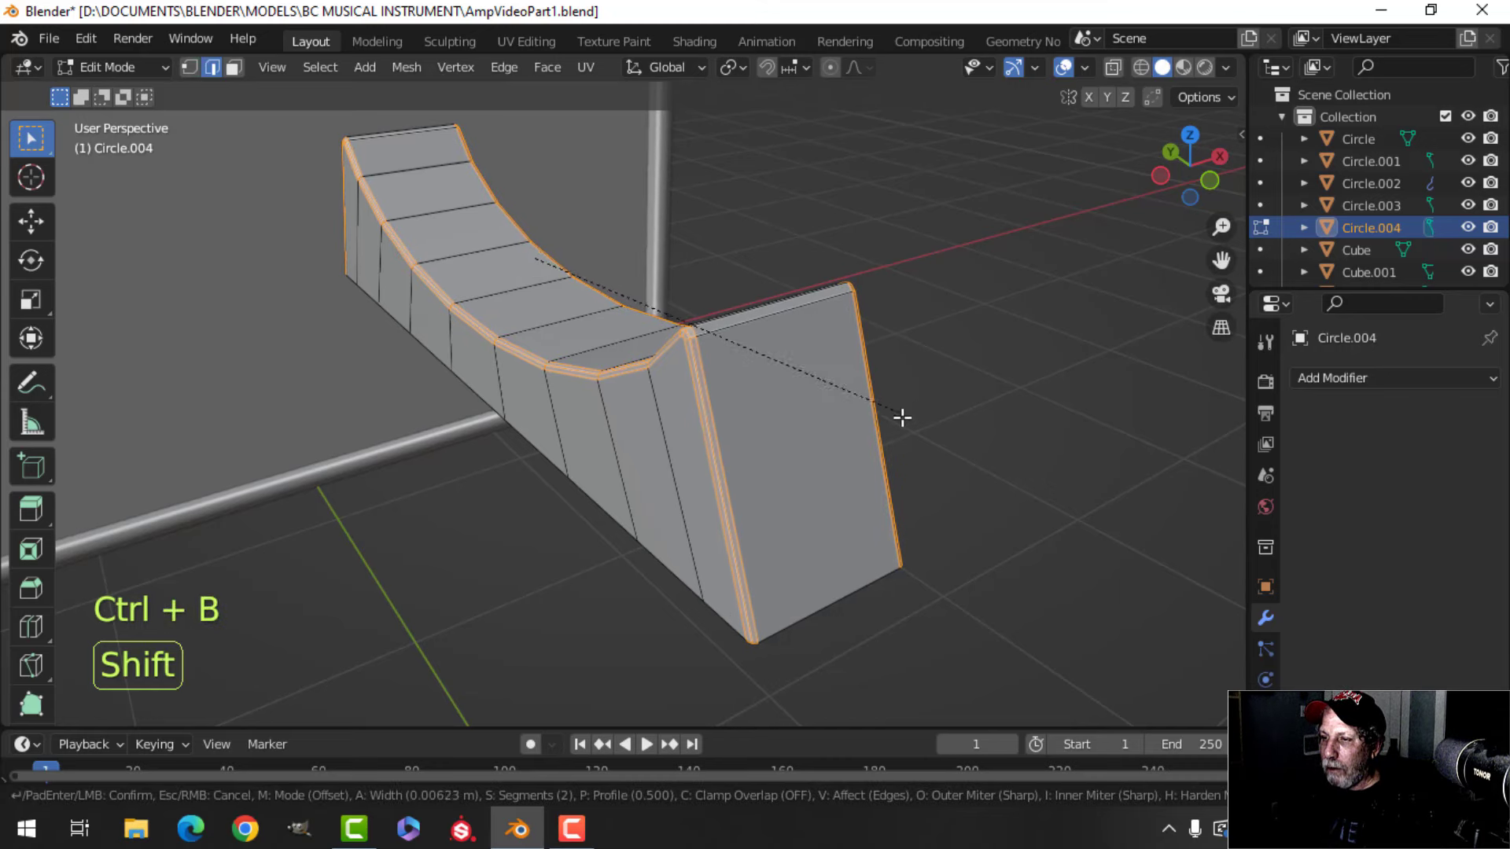
{"action": "left_click", "coordinate": [874, 420]}
{"action": "scroll", "coordinate": [774, 477], "scroll_direction": "up", "scroll_amount": 4}
{"action": "key", "text": "Tab"}
{"action": "scroll", "coordinate": [733, 362], "scroll_direction": "down", "scroll_amount": 2}
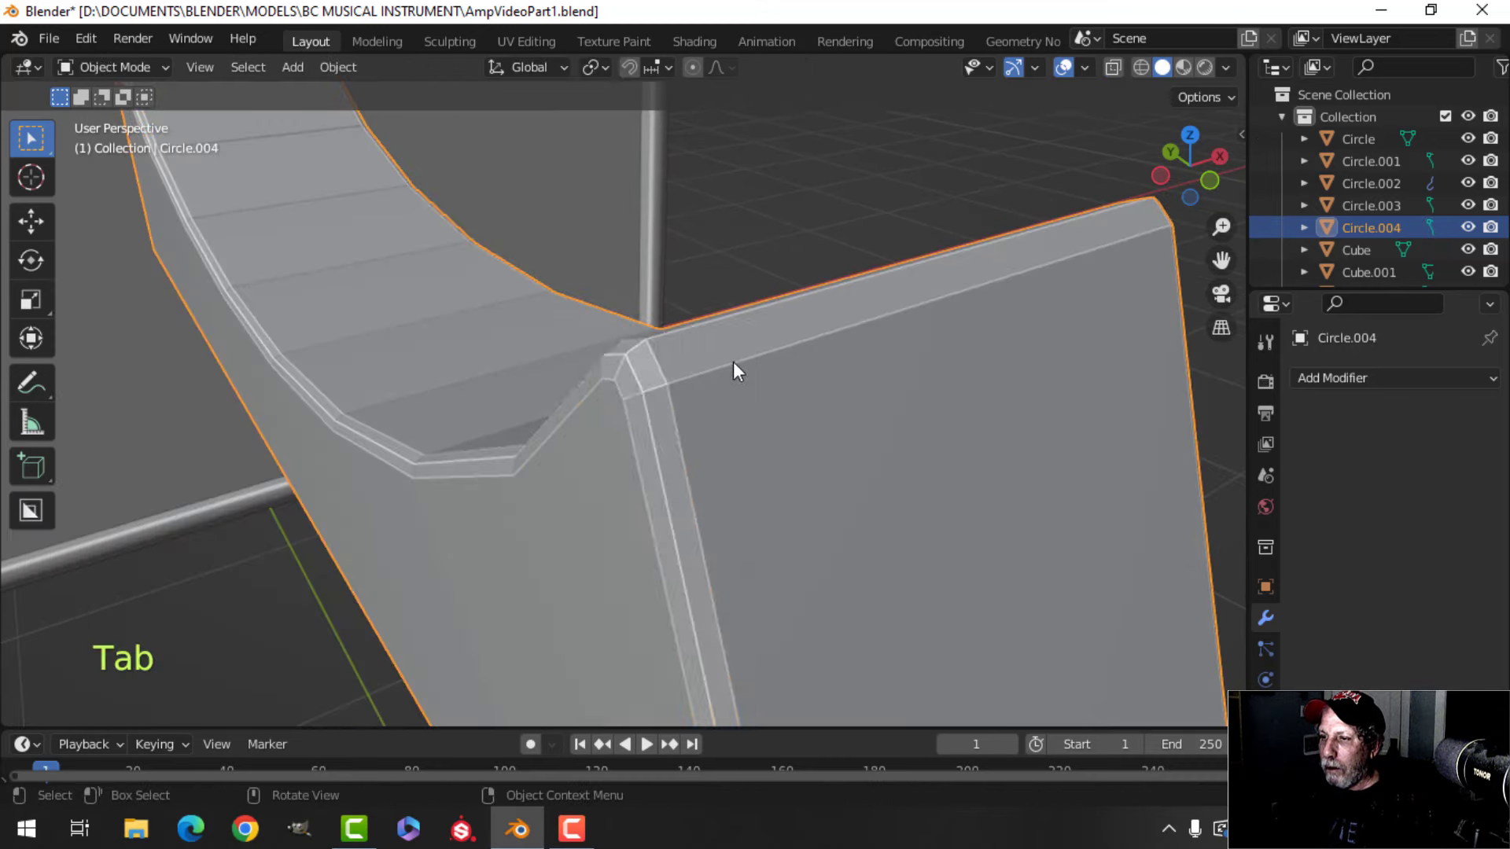
- Shade the curved piece smooth and add a level 1 Subdivision Surface modifier to it
{"action": "right_click", "coordinate": [725, 354]}
{"action": "left_click", "coordinate": [725, 354]}
{"action": "scroll", "coordinate": [710, 380], "scroll_direction": "down", "scroll_amount": 3}
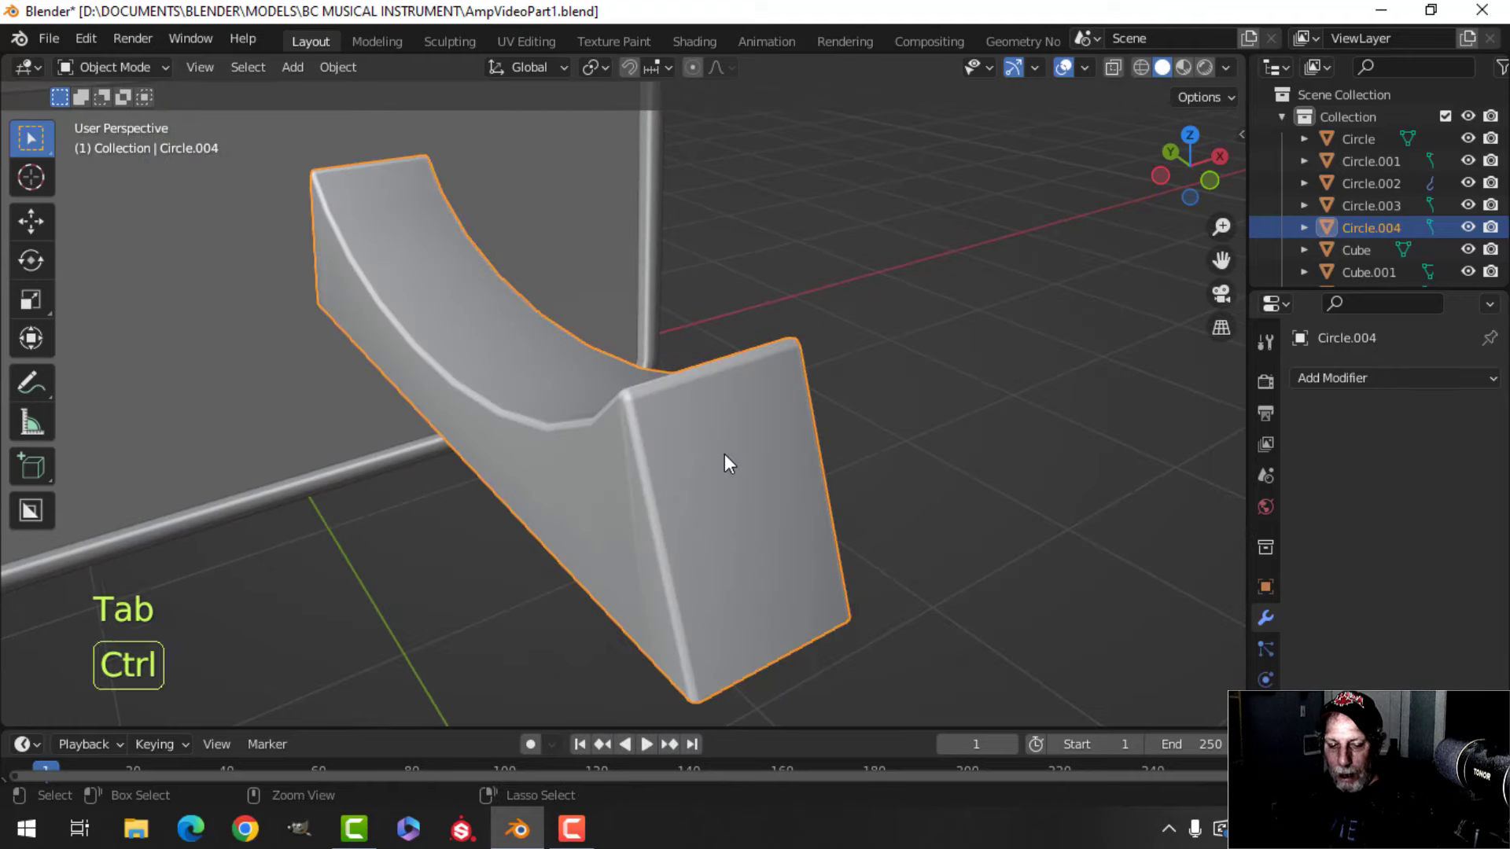
{"action": "key", "text": "ctrl+1"}
{"action": "scroll", "coordinate": [724, 456], "scroll_direction": "down", "scroll_amount": 2}
{"action": "key", "text": "alt+a"}
{"action": "middle_click_drag", "start_coordinate": [725, 460], "coordinate": [497, 408]}
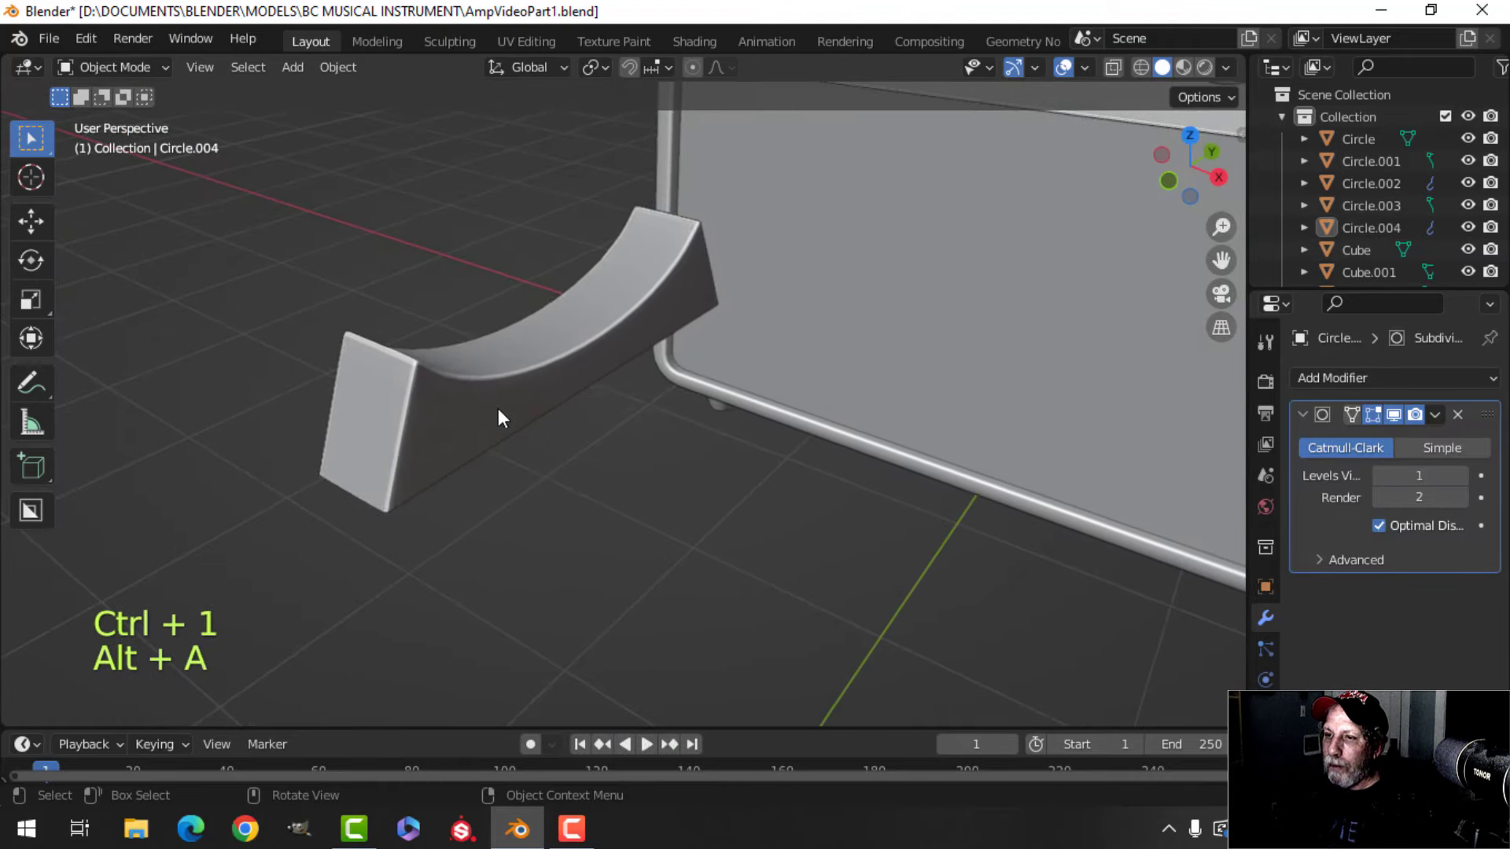
- Snap the 3D cursor to the center of the curved piece's geometry and add a plane there
{"action": "key", "text": "Tab"}
{"action": "key", "text": "a"}
{"action": "mouse_move", "coordinate": [600, 441]}
{"action": "middle_mouse_down", "text": "shift"}
{"action": "mouse_move", "coordinate": [592, 411]}
{"action": "mouse_move", "coordinate": [623, 438]}
{"action": "middle_mouse_up", "text": "shift"}
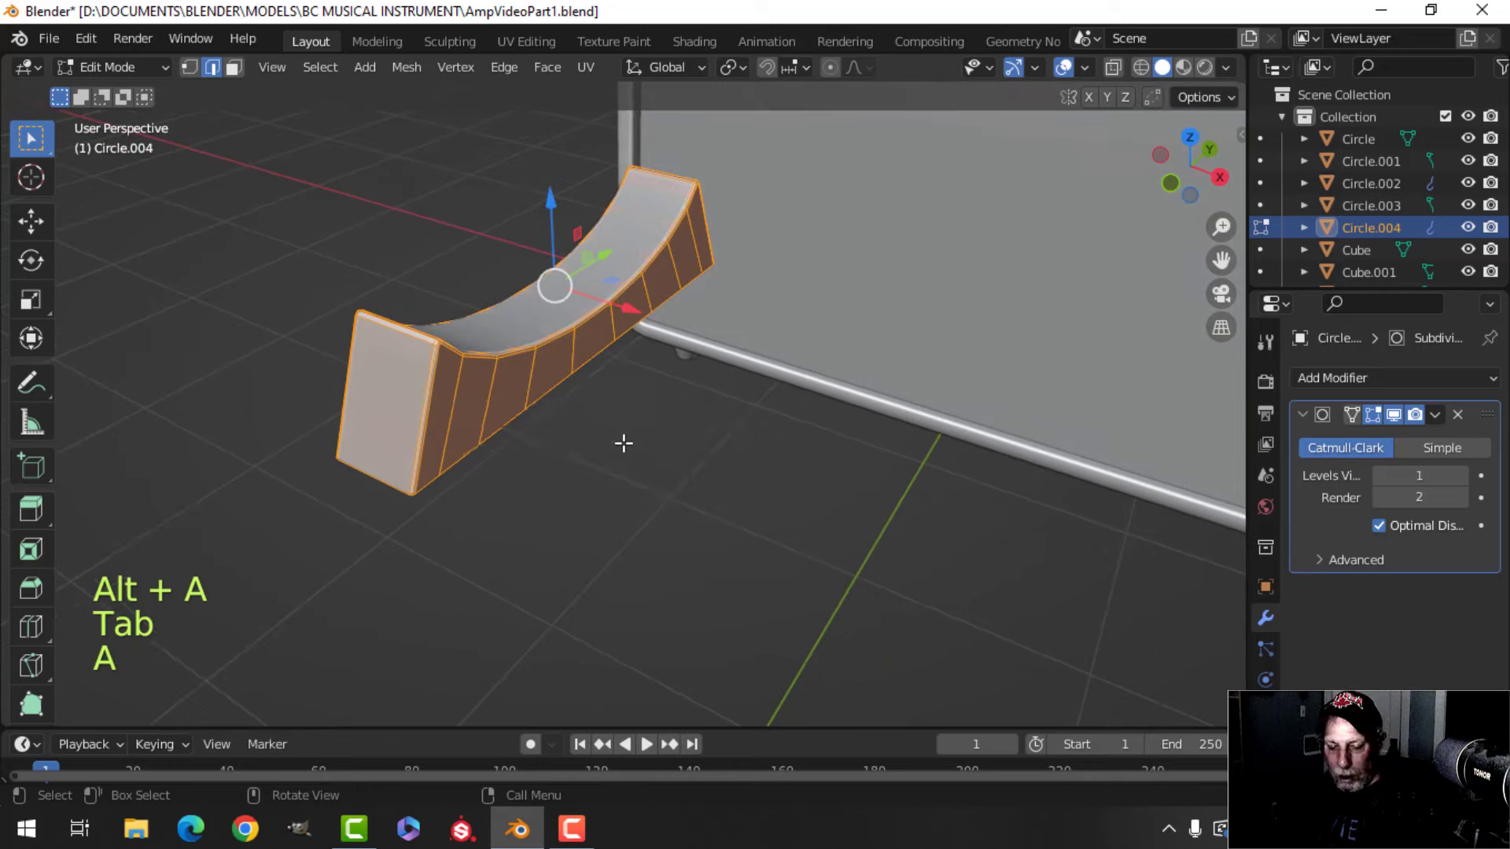
{"action": "key", "text": "shift+s"}
{"action": "left_click", "coordinate": [626, 555]}
{"action": "key", "text": "Tab"}
{"action": "middle_click_drag", "start_coordinate": [626, 550], "coordinate": [638, 484]}
{"action": "key", "text": "shift+a"}
{"action": "mouse_move", "coordinate": [573, 337]}
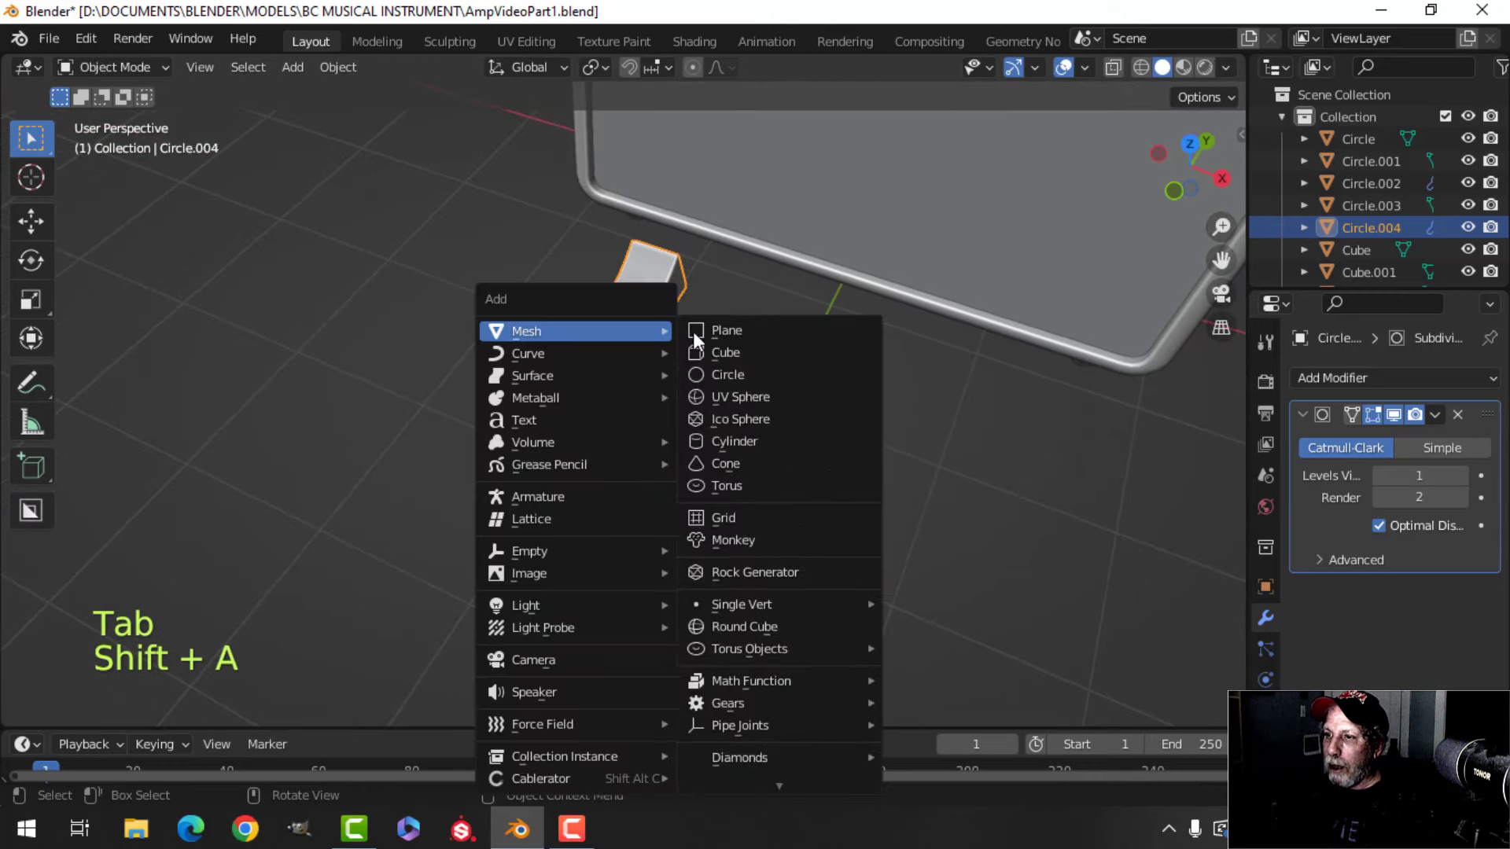
{"action": "left_click", "coordinate": [692, 332]}
- Scale the new plane to about 0.618 overall and narrow it to about 0.392 along X around the curved piece
{"action": "key", "text": "Tab"}
{"action": "key", "text": "s"}
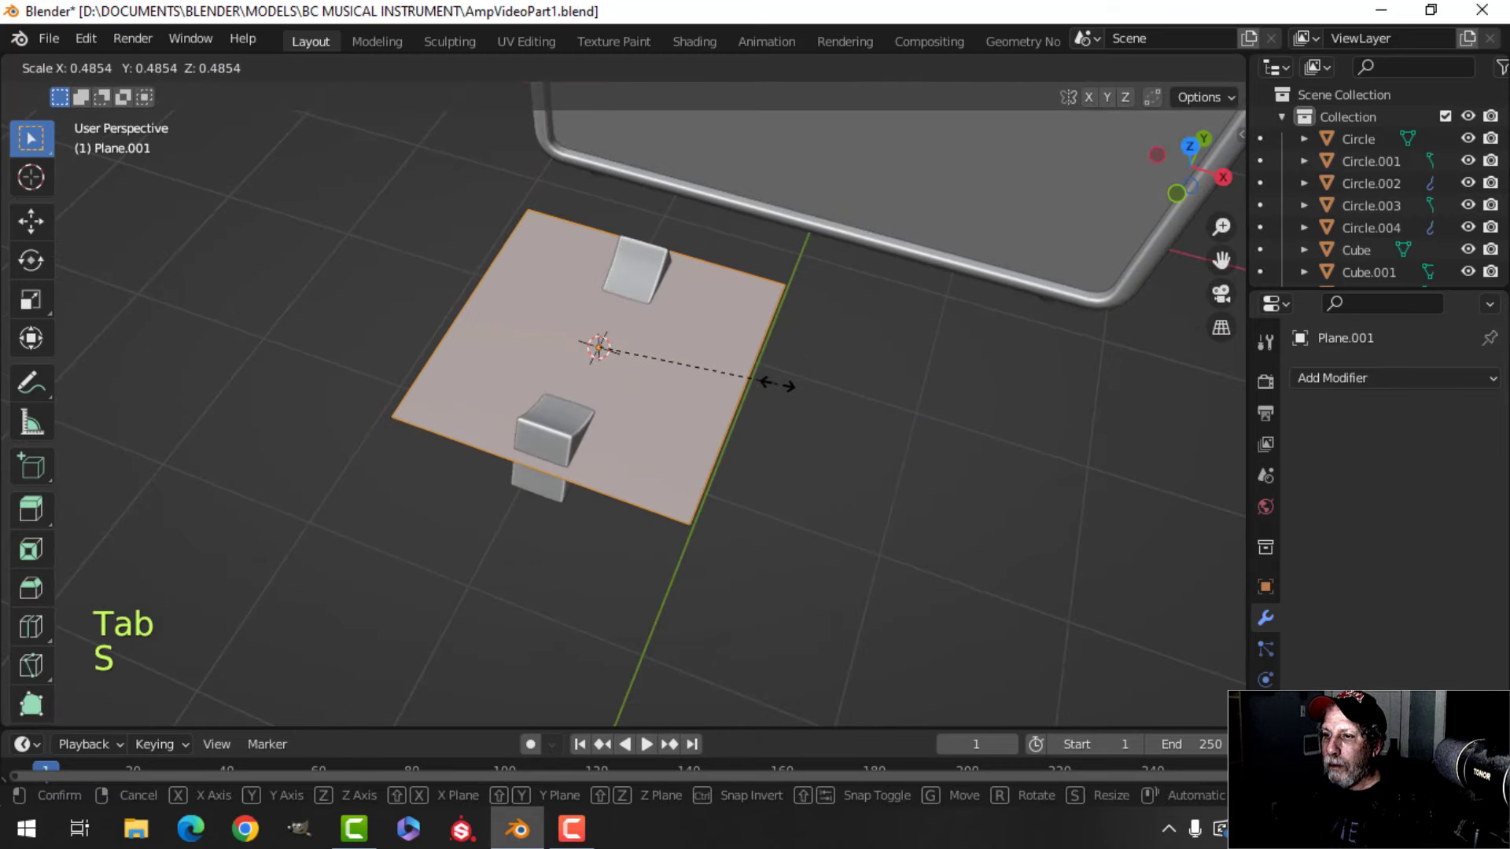
{"action": "left_click", "coordinate": [792, 394]}
{"action": "middle_click_drag", "start_coordinate": [792, 394], "coordinate": [816, 445], "text": "shift"}
{"action": "key", "text": "s"}
{"action": "key", "text": "x"}
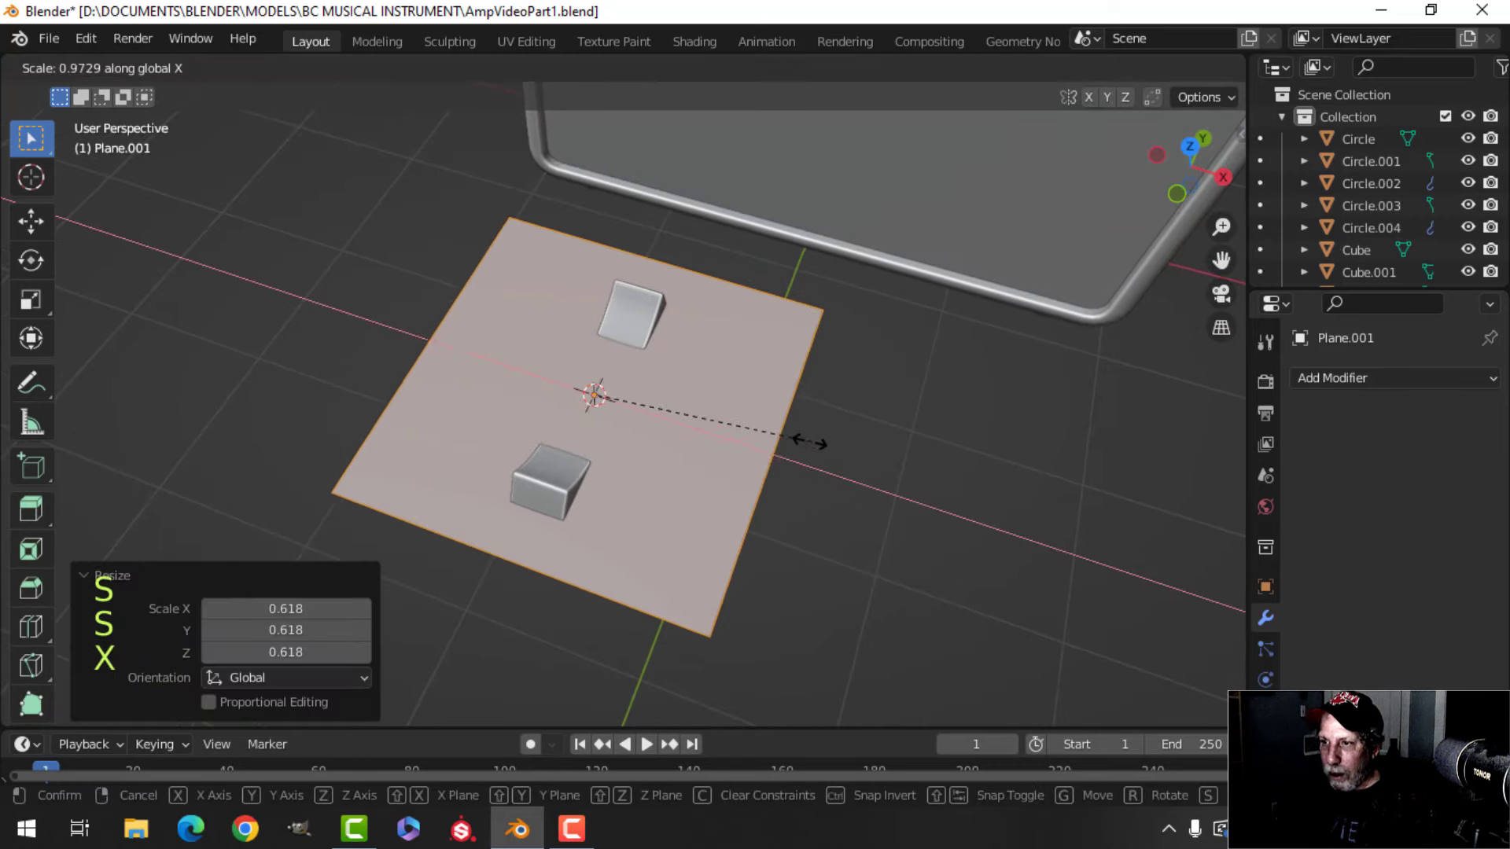
{"action": "left_click", "coordinate": [676, 425]}
- Lower the plane slightly along Z so more of the curved piece stands above it
{"action": "middle_click_drag", "start_coordinate": [676, 425], "coordinate": [611, 331]}
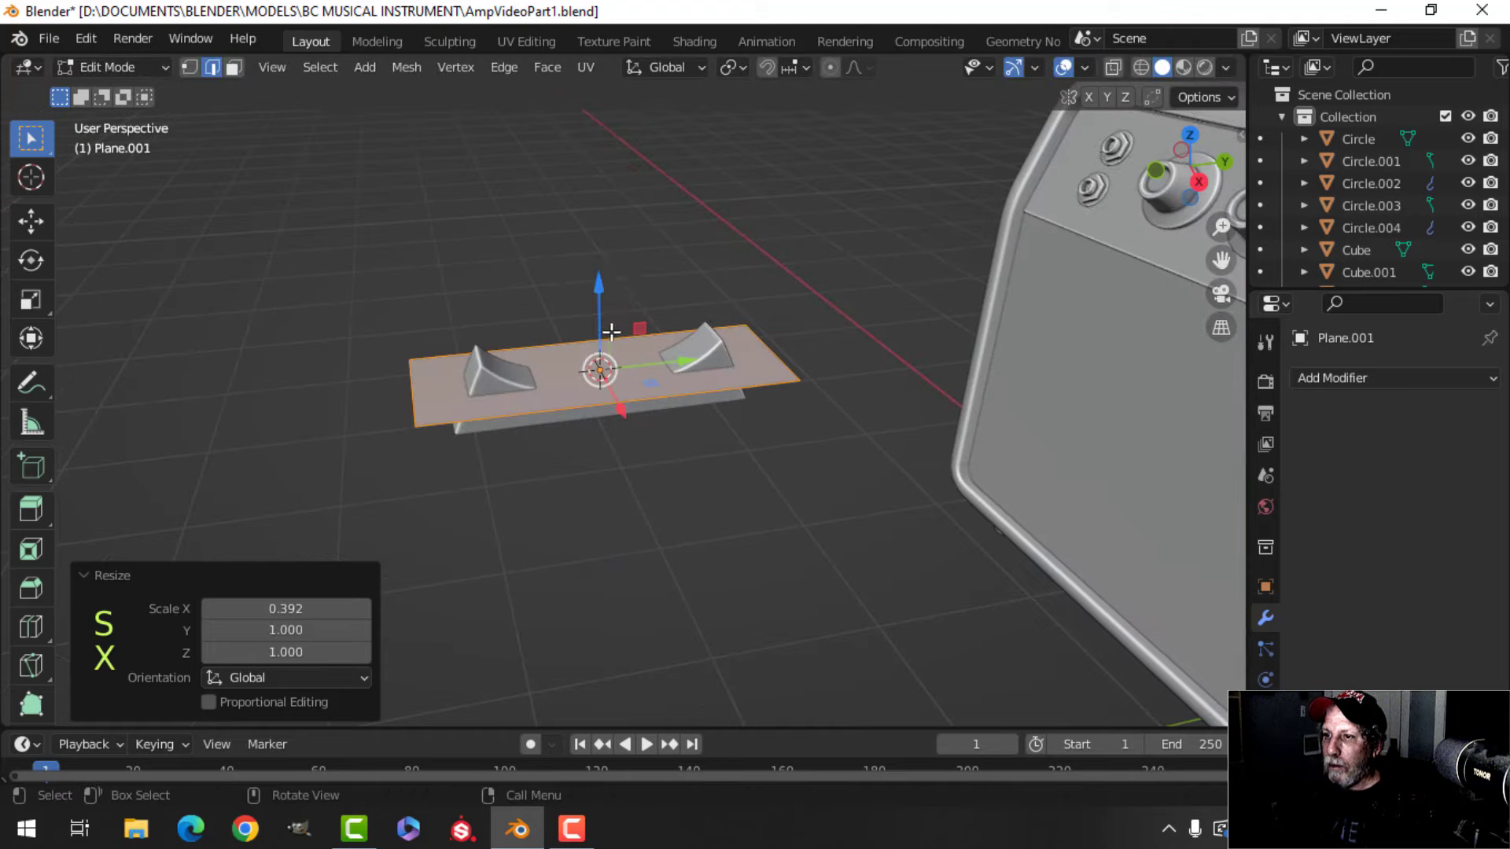
{"action": "left_click_drag", "start_coordinate": [607, 304], "coordinate": [607, 329]}
{"action": "middle_click_drag", "start_coordinate": [661, 380], "coordinate": [616, 370], "text": "shift"}
{"action": "middle_click_drag", "start_coordinate": [616, 370], "coordinate": [761, 344]}
{"action": "scroll", "coordinate": [631, 341], "scroll_direction": "up", "scroll_amount": 2}
- Extrude the plane downward into a thick rectangular base and delete its bottom face
{"action": "key", "text": "e"}
{"action": "left_click", "coordinate": [676, 324]}
{"action": "middle_click_drag", "start_coordinate": [761, 344], "coordinate": [737, 534]}
{"action": "key", "text": "x"}
{"action": "left_click", "coordinate": [697, 229]}
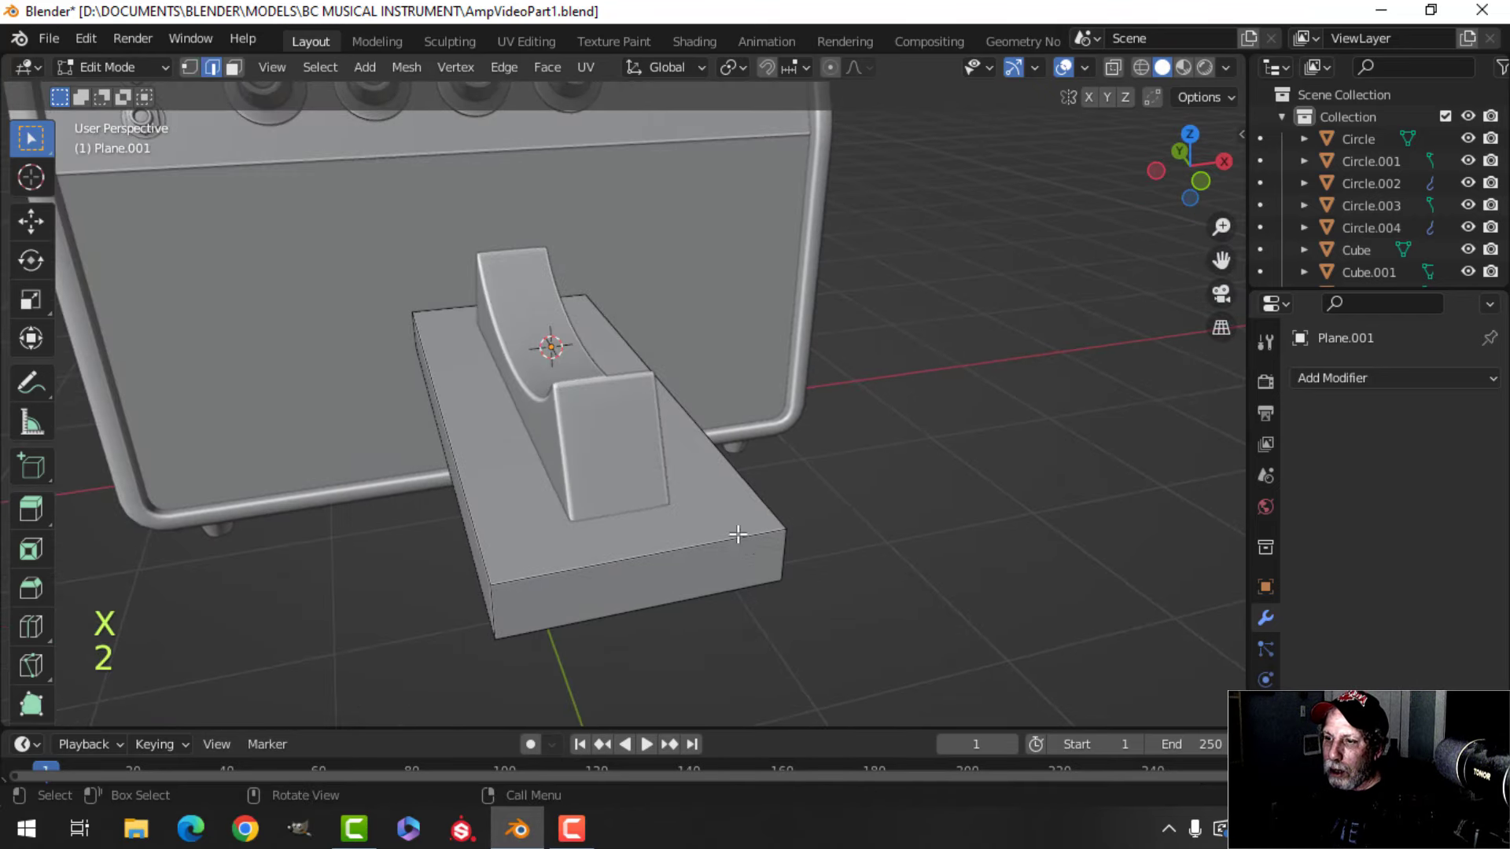
- Add a lengthwise center loop cut to the base and bevel it by about 0.105 m to match the curved piece's width
{"action": "middle_click_drag", "start_coordinate": [500, 602], "coordinate": [743, 513]}
{"action": "middle_click_drag", "start_coordinate": [792, 467], "coordinate": [703, 456], "text": "shift"}
{"action": "middle_click_drag", "start_coordinate": [703, 456], "coordinate": [781, 445]}
{"action": "scroll", "coordinate": [681, 458], "scroll_direction": "up", "scroll_amount": 2}
{"action": "left_click", "coordinate": [662, 466]}
{"action": "right_click", "coordinate": [668, 464]}
{"action": "key", "text": "ctrl+b"}
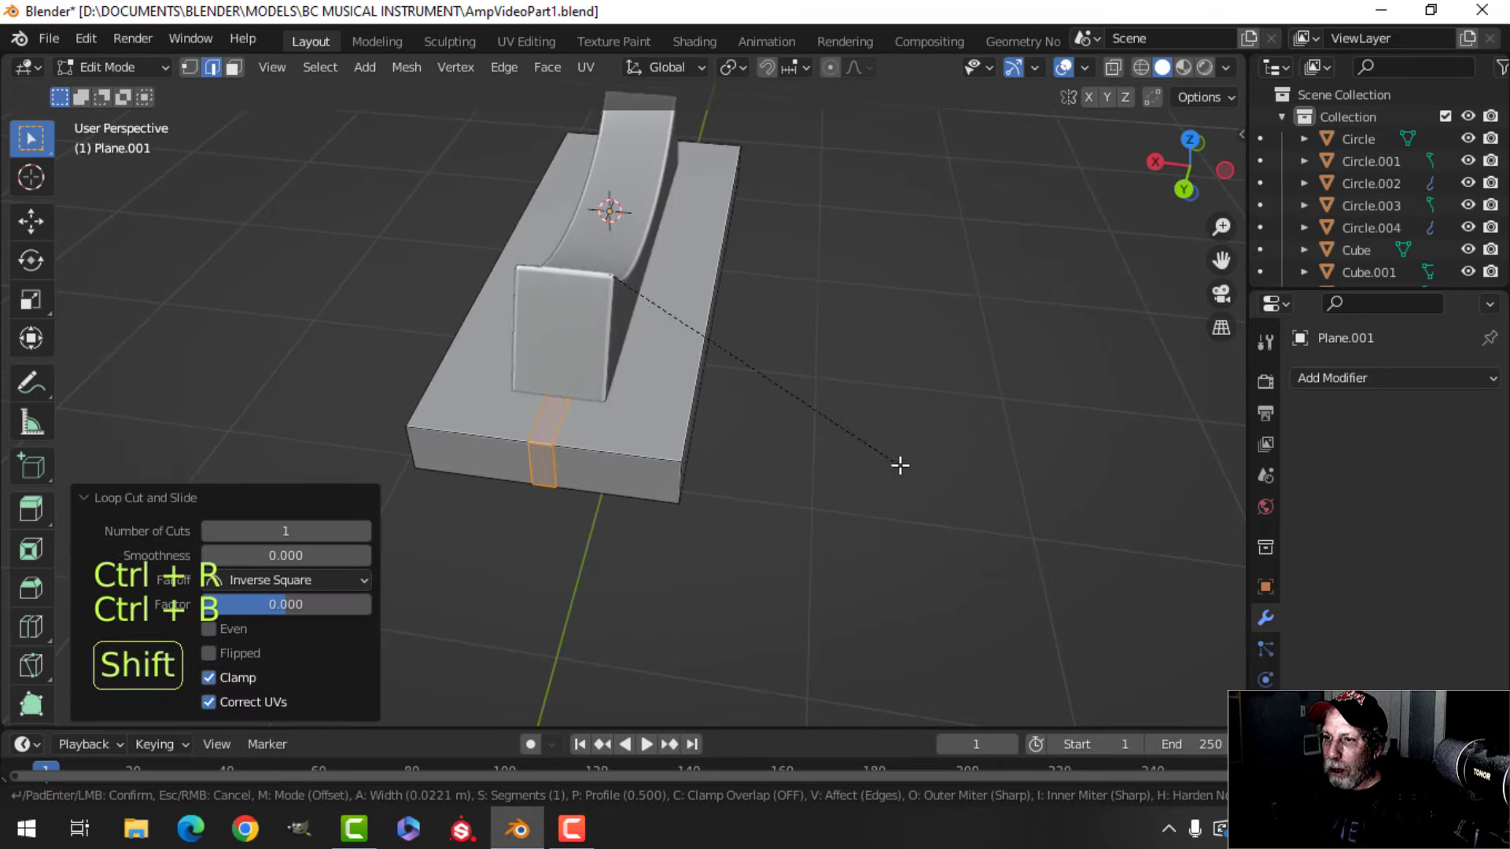
{"action": "left_click", "coordinate": [63, 442]}
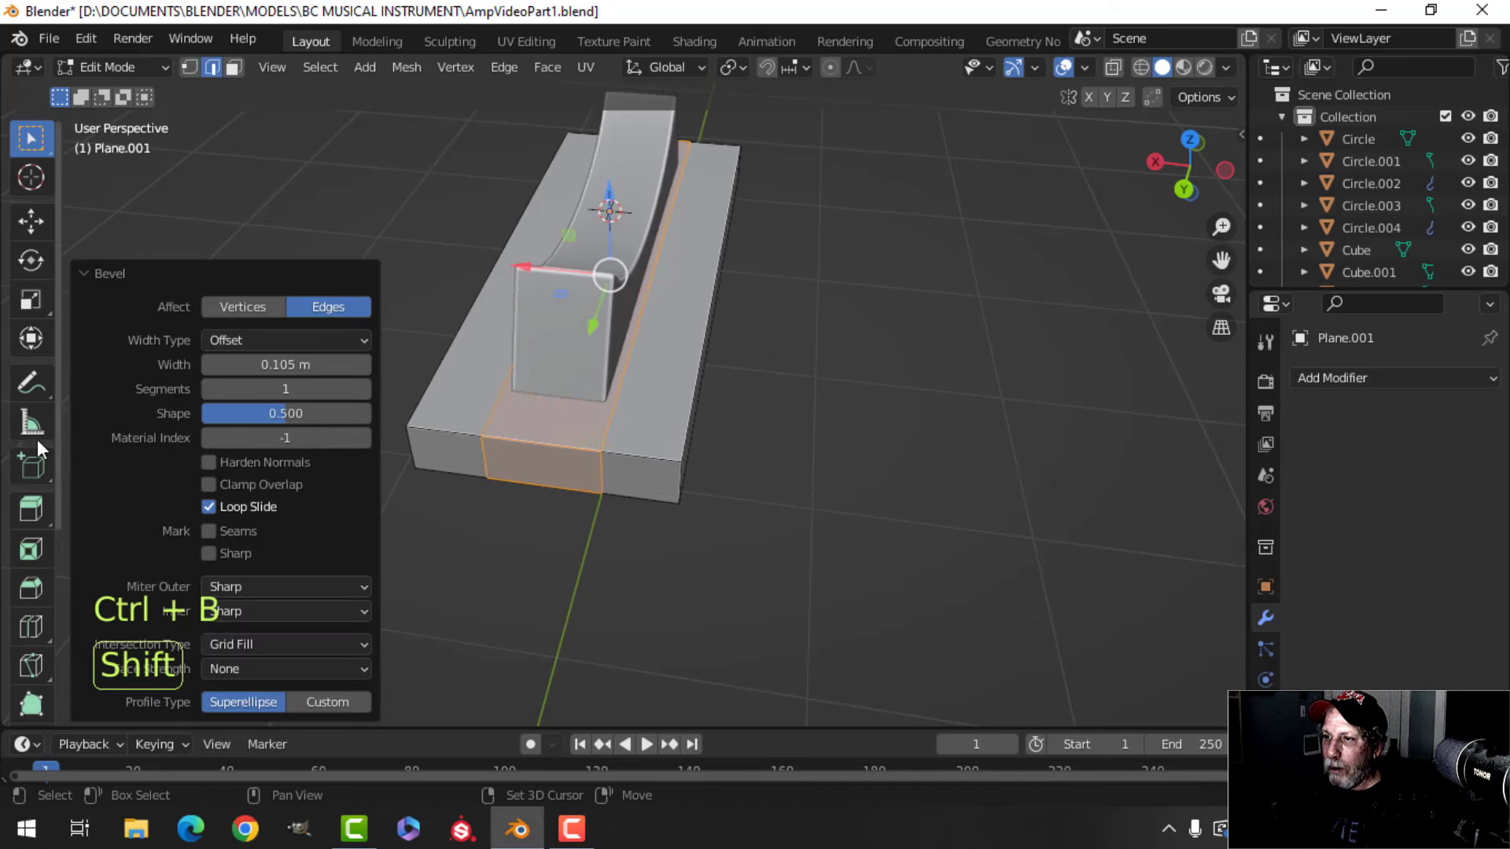
- Add a crosswise center loop cut to the base and bevel it out to the ends of the curved piece
{"action": "middle_click_drag", "start_coordinate": [689, 440], "coordinate": [487, 449]}
{"action": "key", "text": "ctrl+r"}
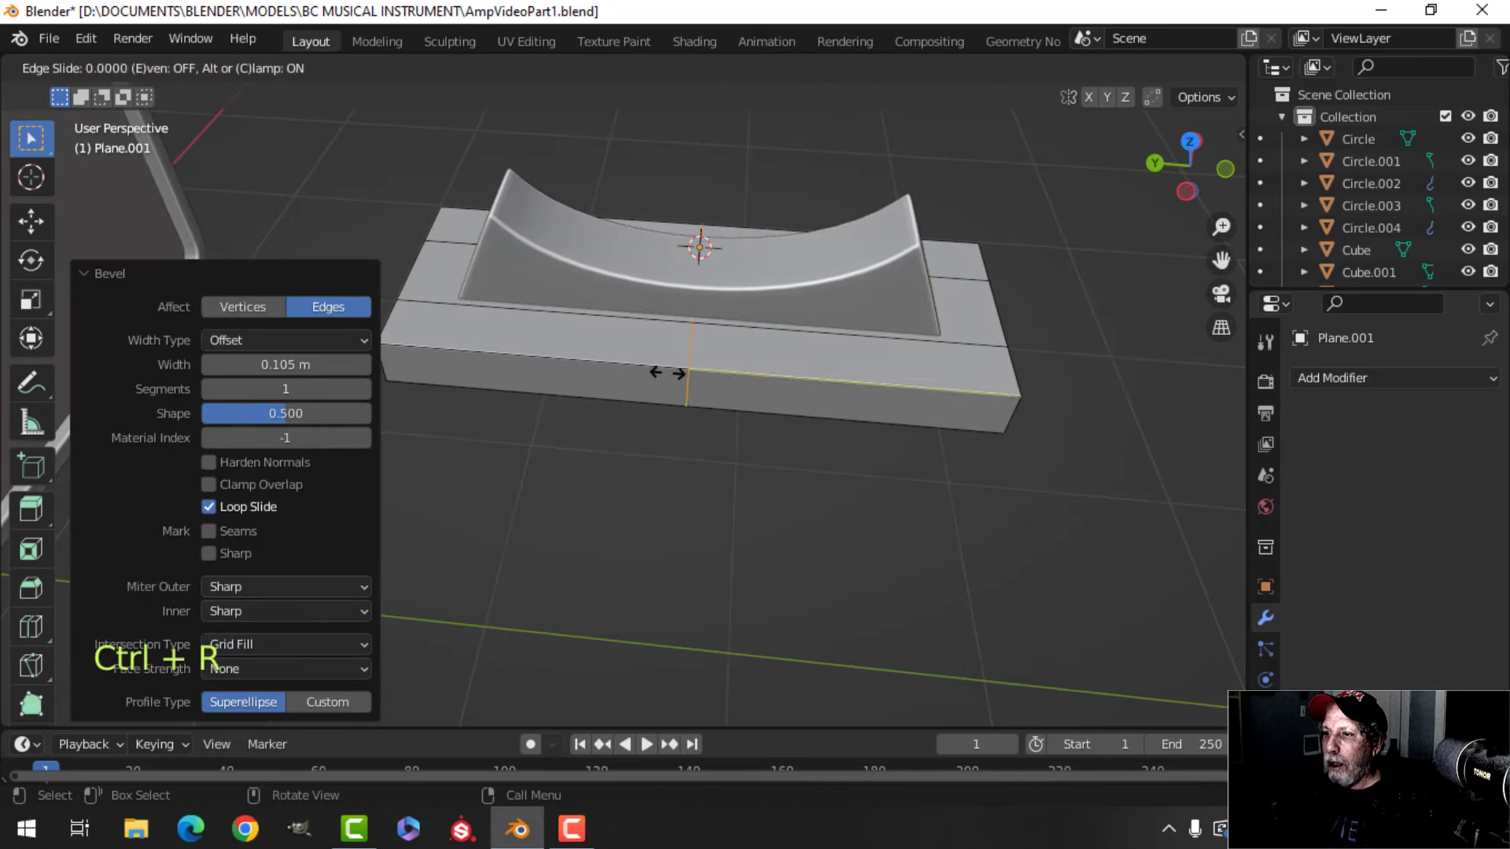
{"action": "left_click", "coordinate": [786, 401]}
{"action": "right_click", "coordinate": [787, 401]}
{"action": "middle_click_drag", "start_coordinate": [786, 401], "coordinate": [700, 418]}
{"action": "key", "text": "ctrl+b"}
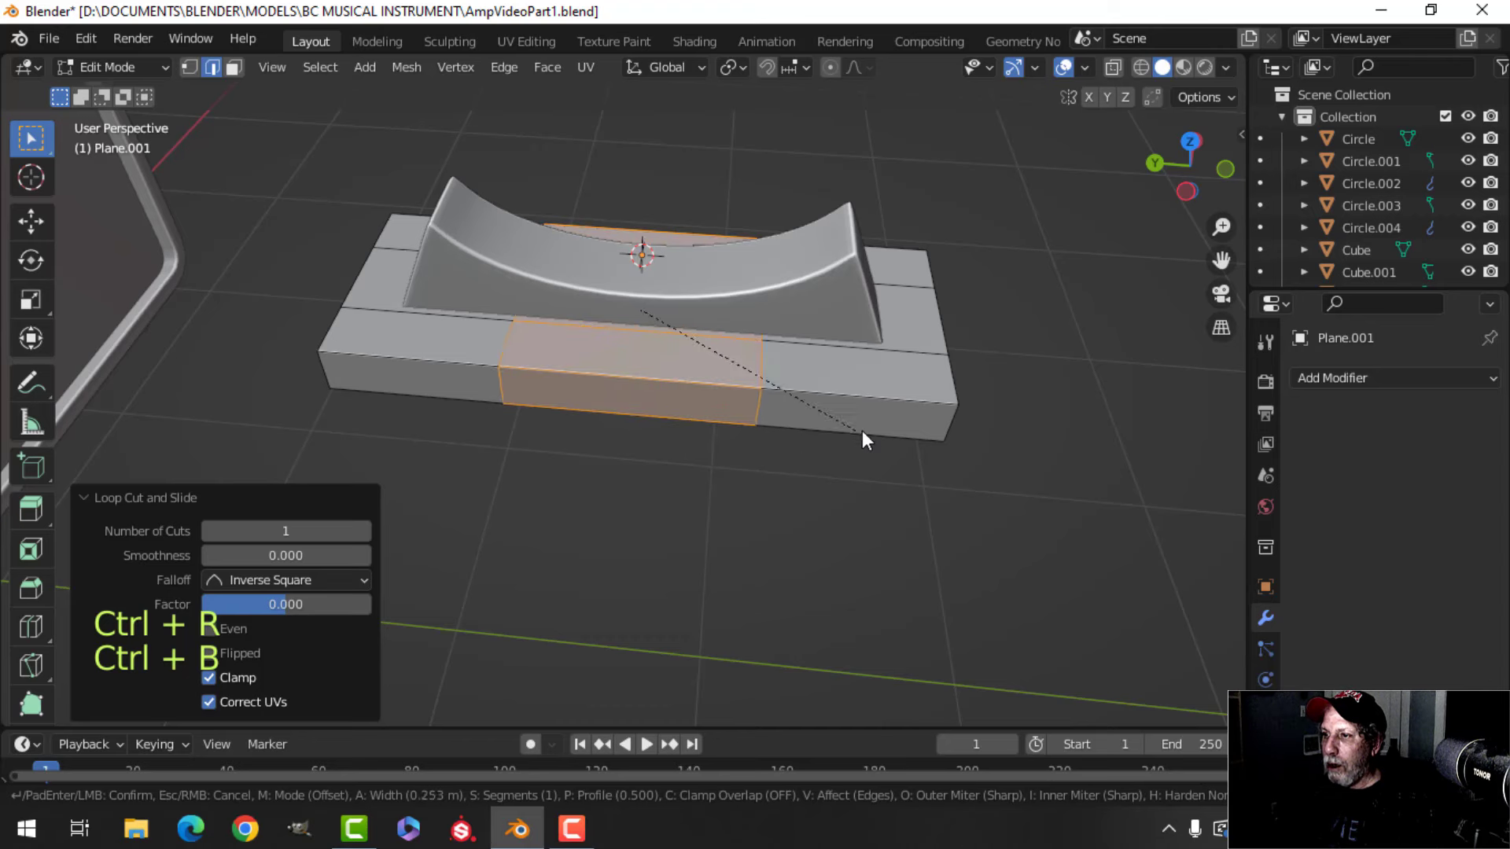
{"action": "right_click", "coordinate": [983, 432]}
- Delete the center top face of the base beneath the curved piece
{"action": "key", "text": "alt+a"}
{"action": "middle_click_drag", "start_coordinate": [599, 425], "coordinate": [521, 390]}
{"action": "key", "text": "3"}
{"action": "left_click", "coordinate": [607, 314]}
{"action": "key", "text": "x"}
{"action": "left_click", "coordinate": [610, 322]}
- Extrude the border of the base's opening downward to form inner walls
{"action": "middle_click_drag", "start_coordinate": [337, 420], "coordinate": [589, 468]}
{"action": "key", "text": "e"}
{"action": "left_click", "coordinate": [579, 440]}
{"action": "key", "text": "Tab"}
{"action": "key", "text": "alt+a"}
{"action": "left_click", "coordinate": [544, 492]}
{"action": "key", "text": "Tab"}
- Bevel the four vertical outer corner edges of the base by about 0.05 m with 4 segments
{"action": "scroll", "coordinate": [472, 529], "scroll_direction": "up", "scroll_amount": 2}
{"action": "key", "text": "alt+a"}
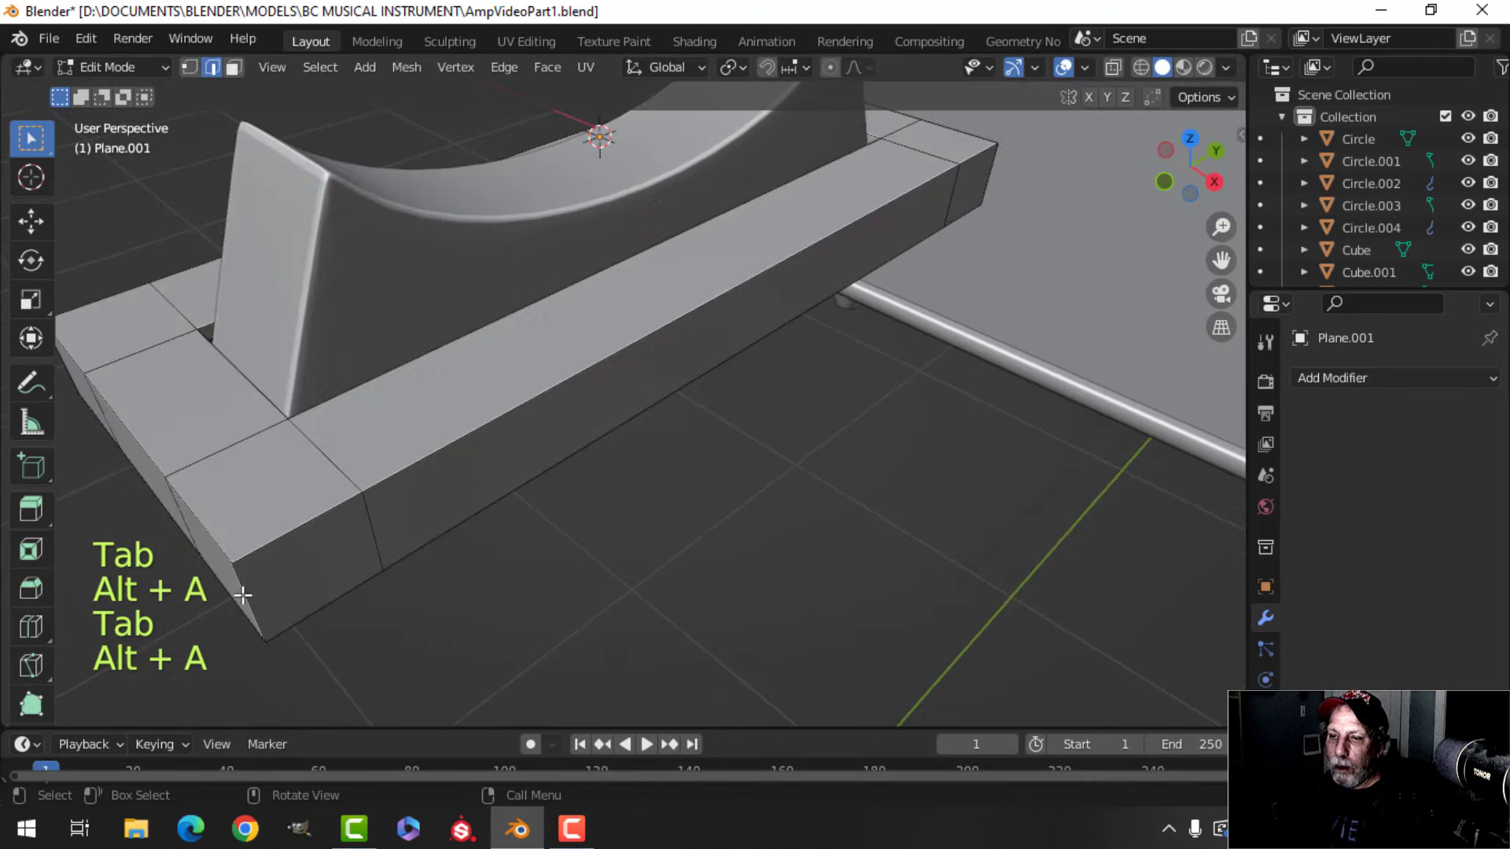
{"action": "middle_click_drag", "start_coordinate": [285, 566], "coordinate": [646, 373]}
{"action": "scroll", "coordinate": [629, 543], "scroll_direction": "down", "scroll_amount": 3}
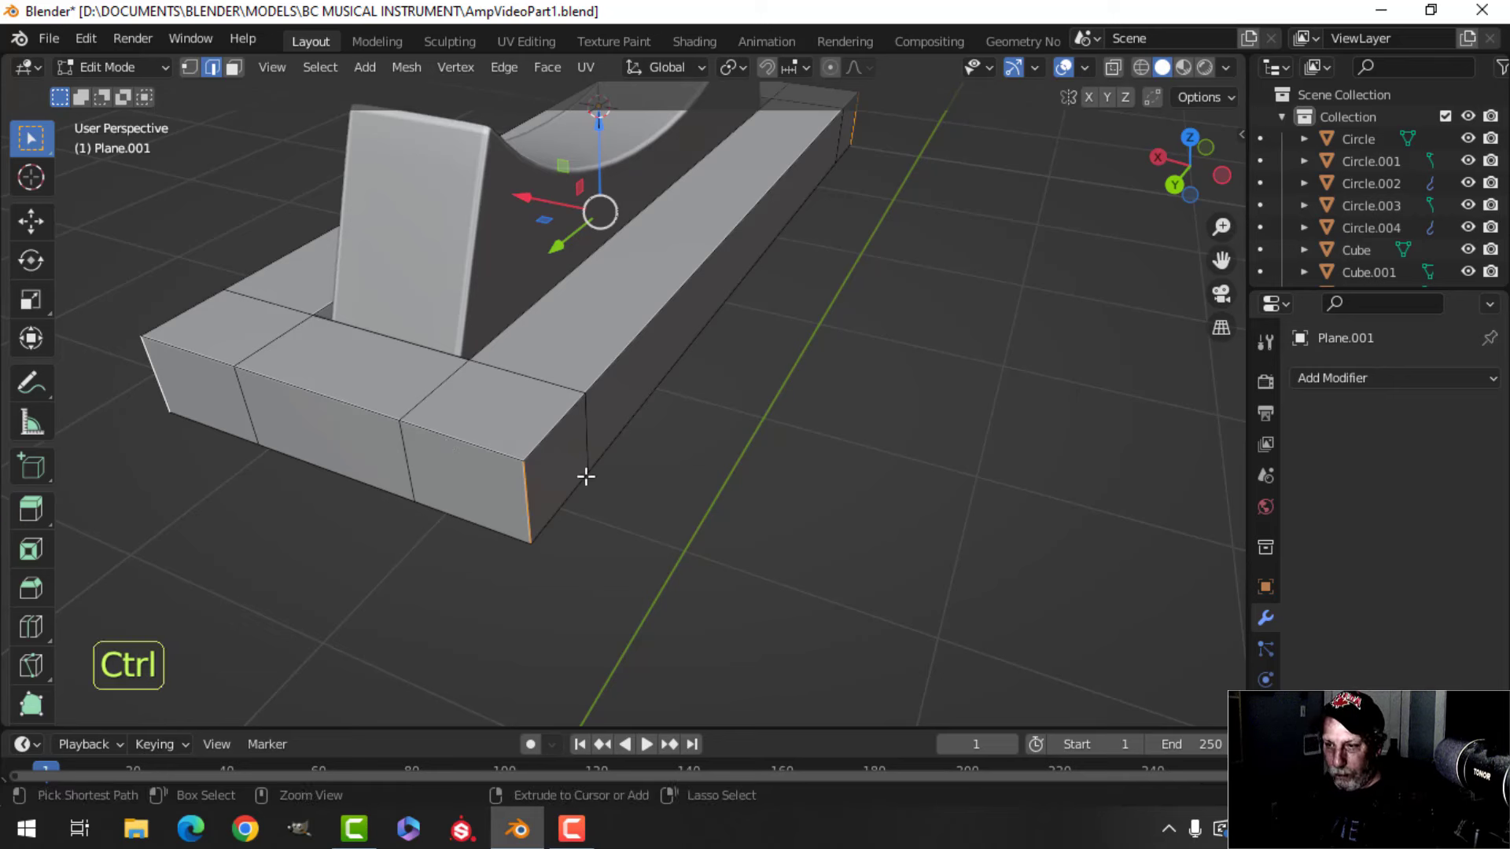
{"action": "key", "text": "ctrl+b"}
{"action": "scroll", "coordinate": [689, 505], "scroll_direction": "up", "scroll_amount": 1}
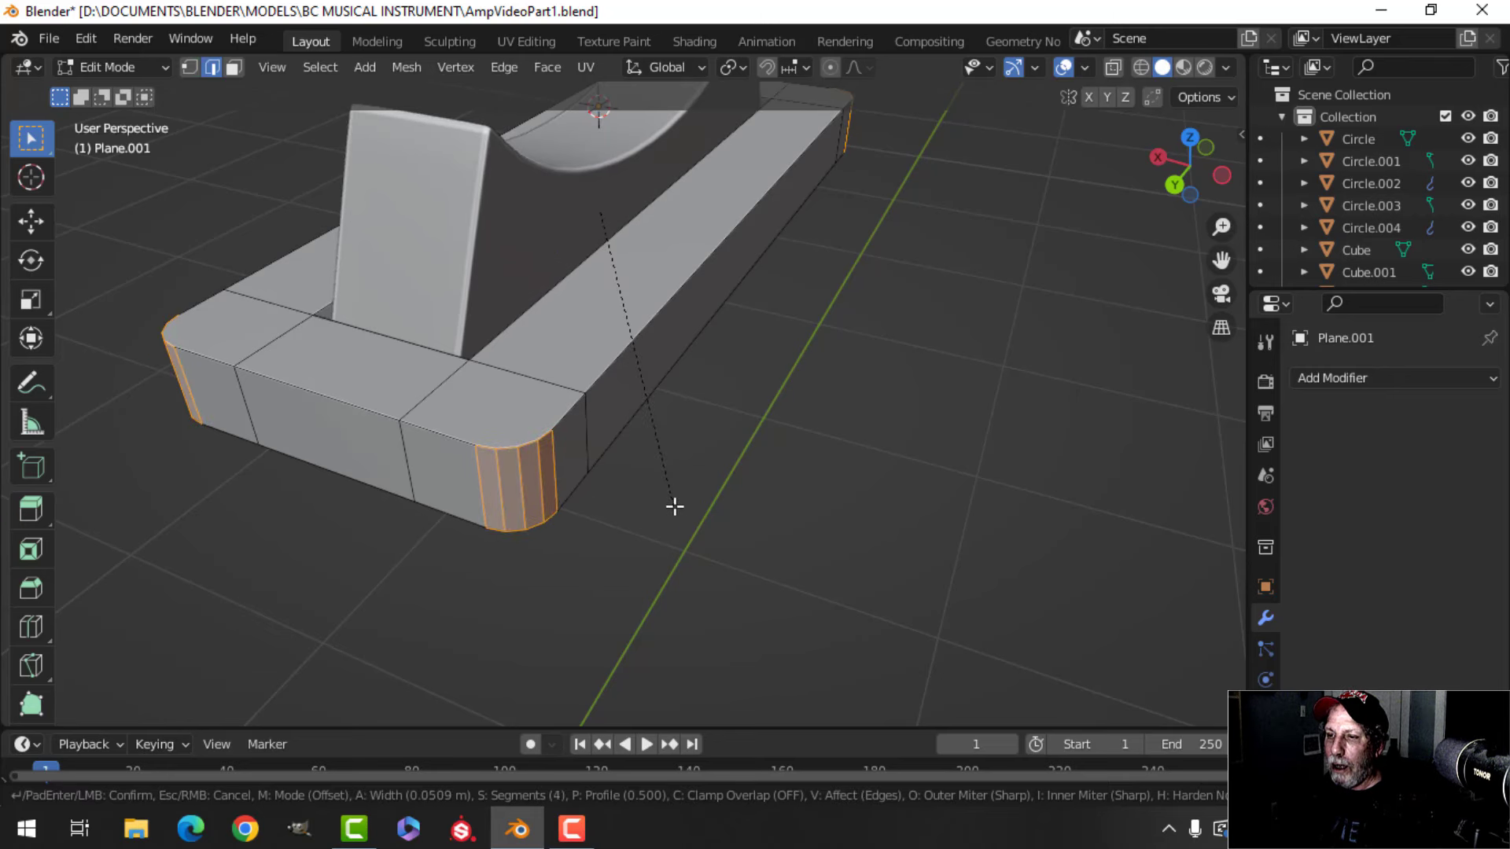
{"action": "left_click", "coordinate": [675, 506]}
- Bevel the outer edge loop around the top of the base by about 0.01 m with 4 segments, and return to Object Mode
{"action": "key", "text": "alt+a"}
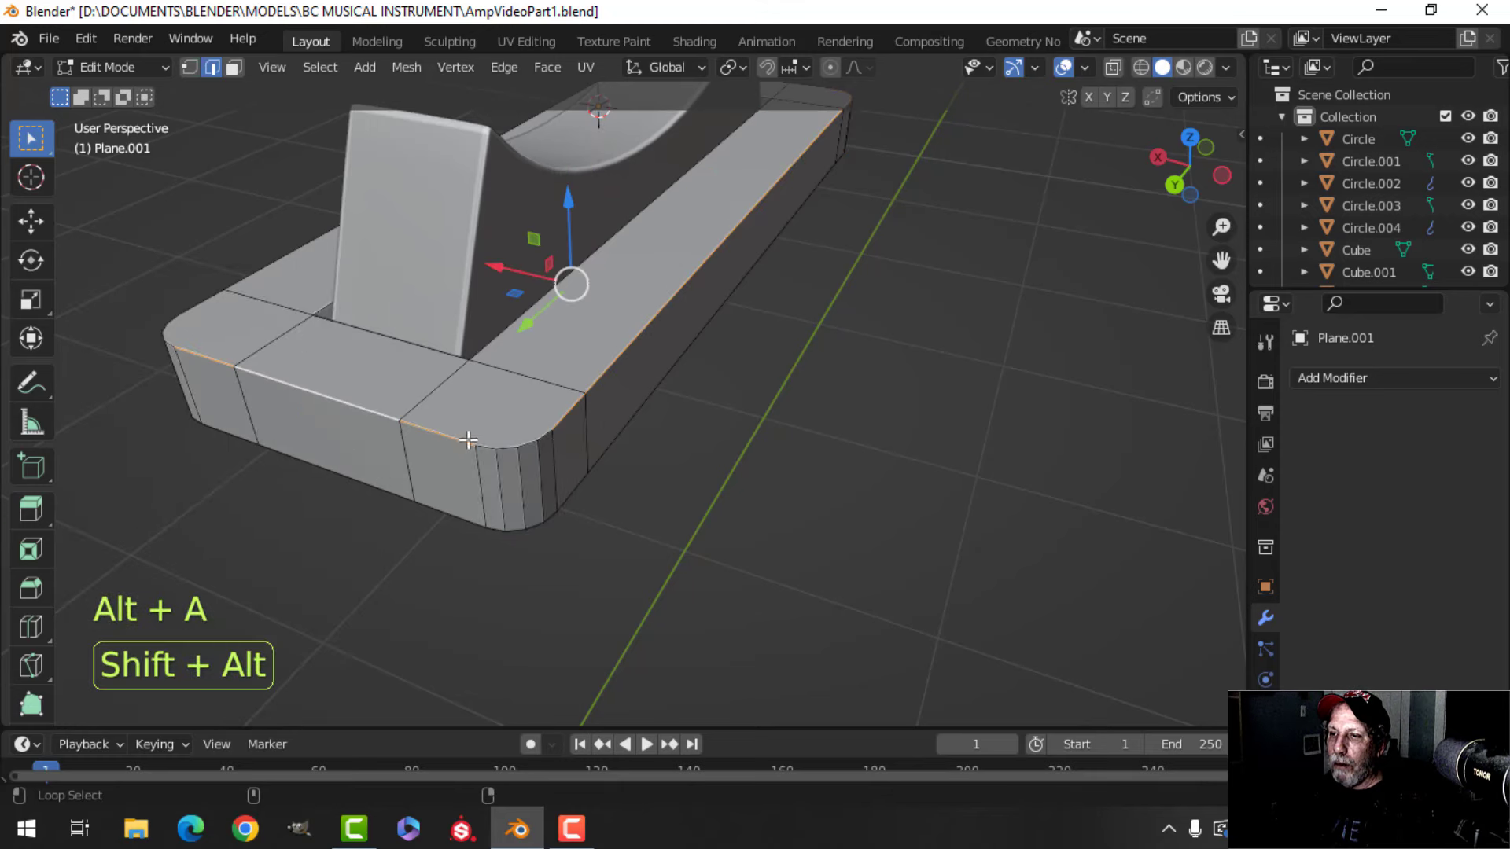
{"action": "middle_click_drag", "start_coordinate": [529, 446], "coordinate": [723, 441]}
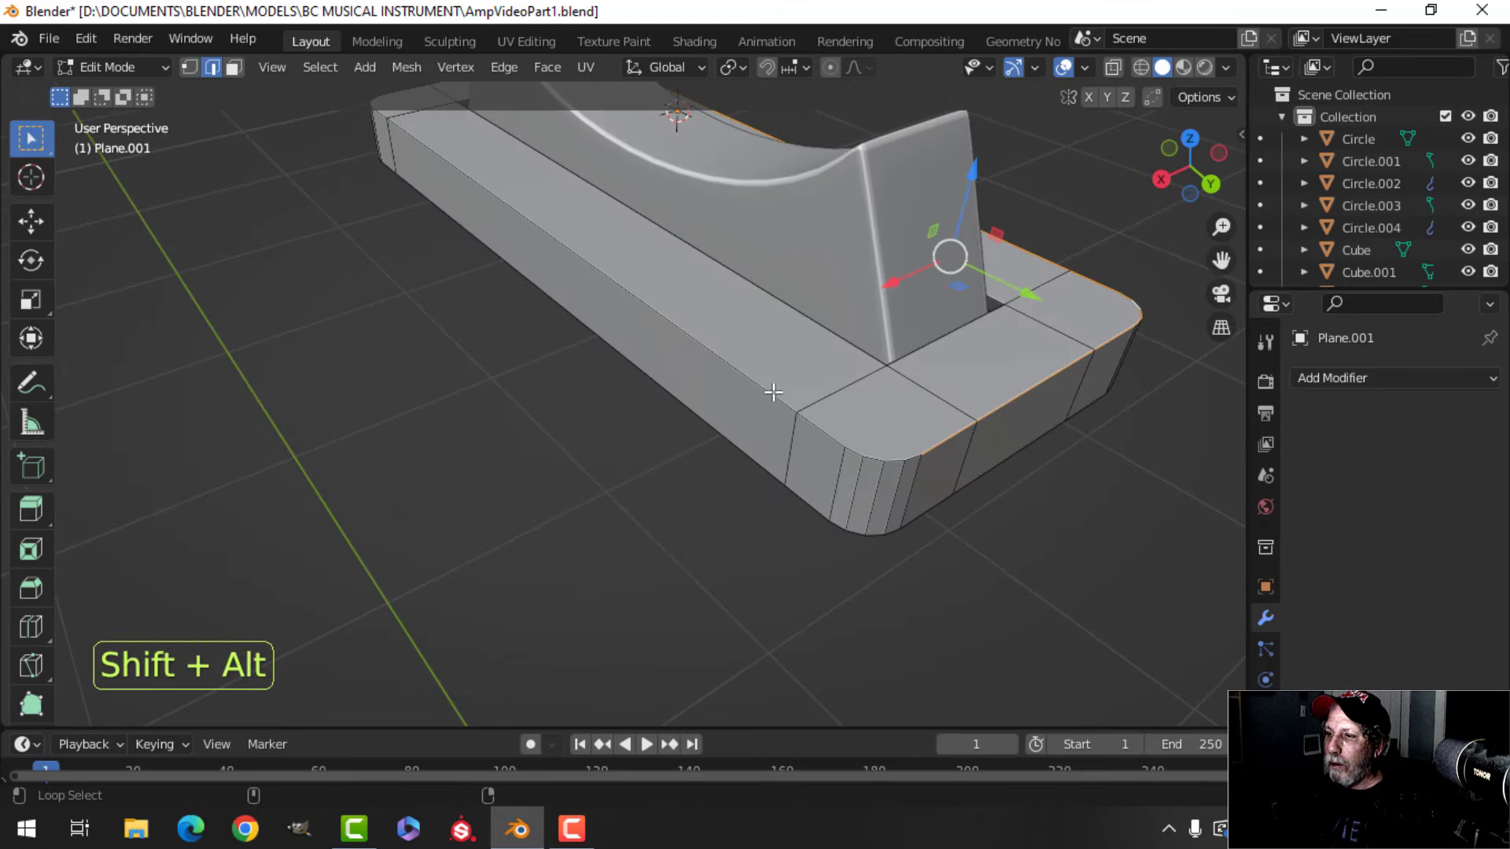
{"action": "scroll", "coordinate": [499, 509], "scroll_direction": "down", "scroll_amount": 3}
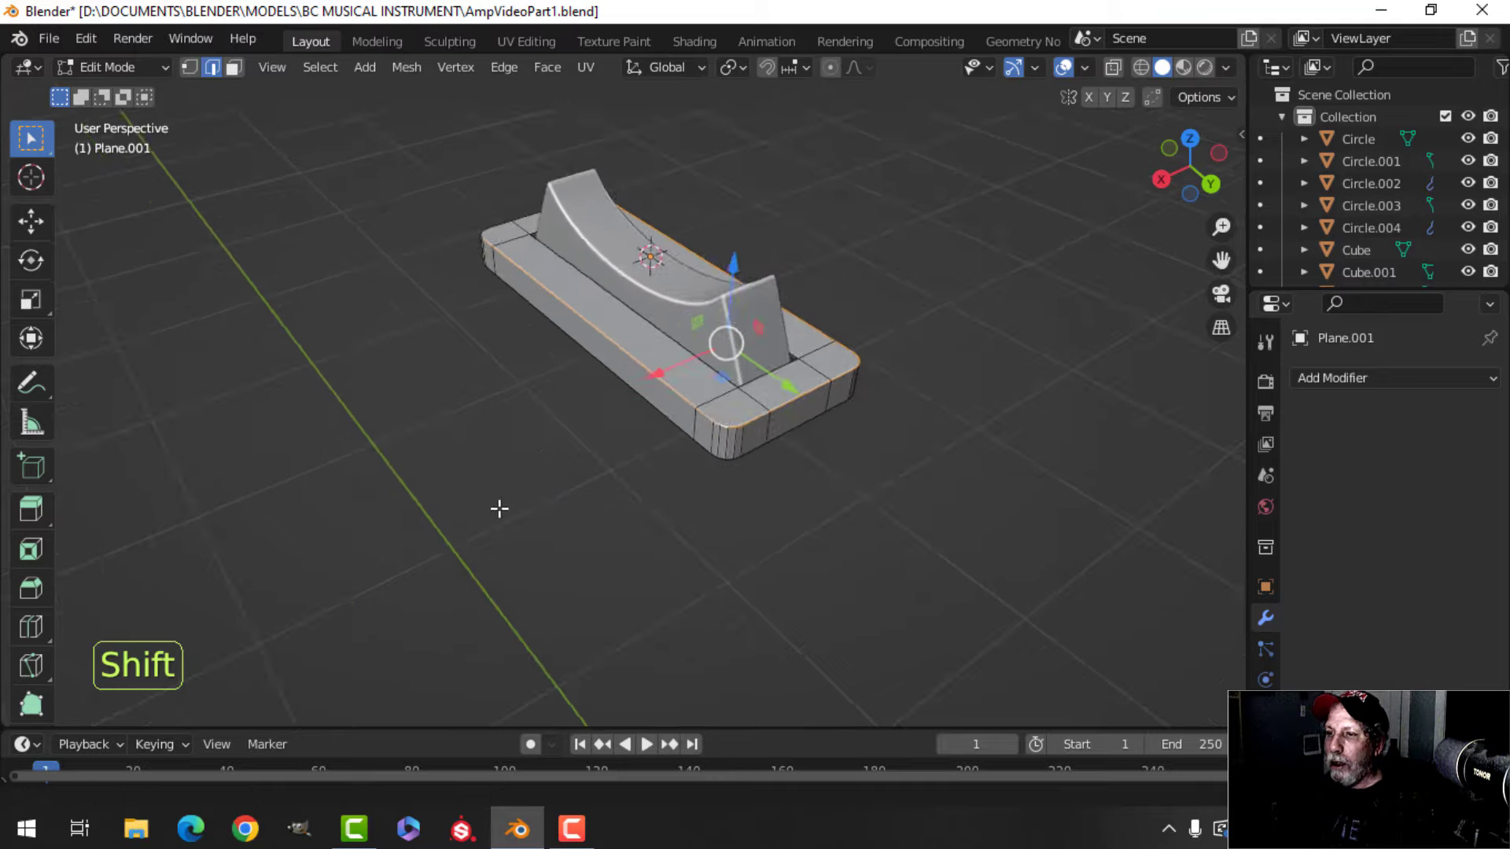
{"action": "mouse_move", "coordinate": [498, 508]}
{"action": "middle_mouse_down"}
{"action": "mouse_move", "coordinate": [775, 543]}
{"action": "mouse_move", "coordinate": [511, 501]}
{"action": "middle_mouse_up"}
{"action": "scroll", "coordinate": [511, 500], "scroll_direction": "up", "scroll_amount": 3}
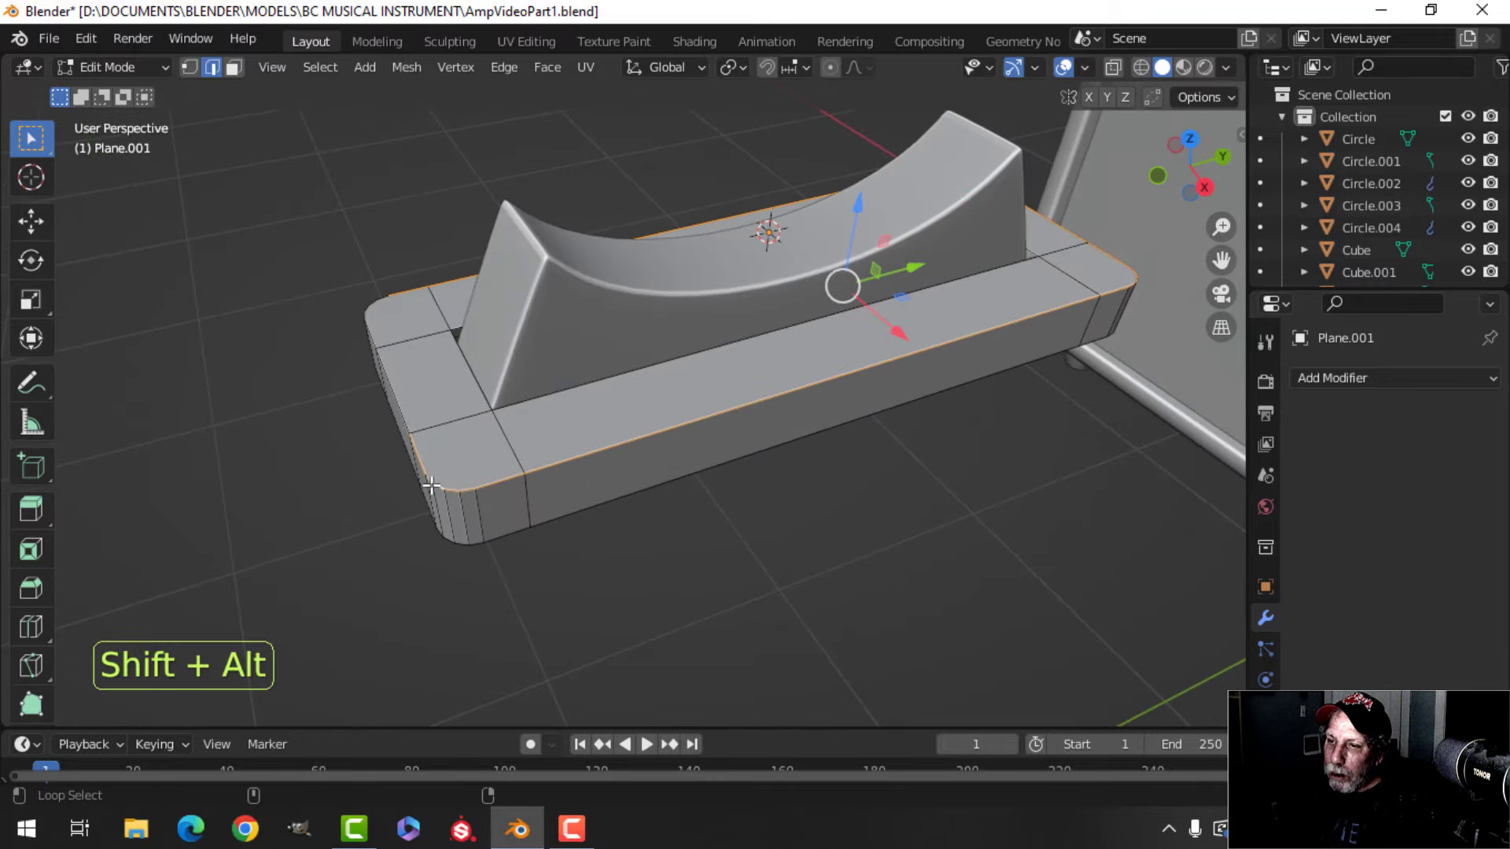
{"action": "left_click", "coordinate": [398, 399], "text": "alt+shift"}
{"action": "middle_click_drag", "start_coordinate": [398, 398], "coordinate": [731, 506]}
{"action": "left_click", "coordinate": [775, 520], "text": "alt+shift"}
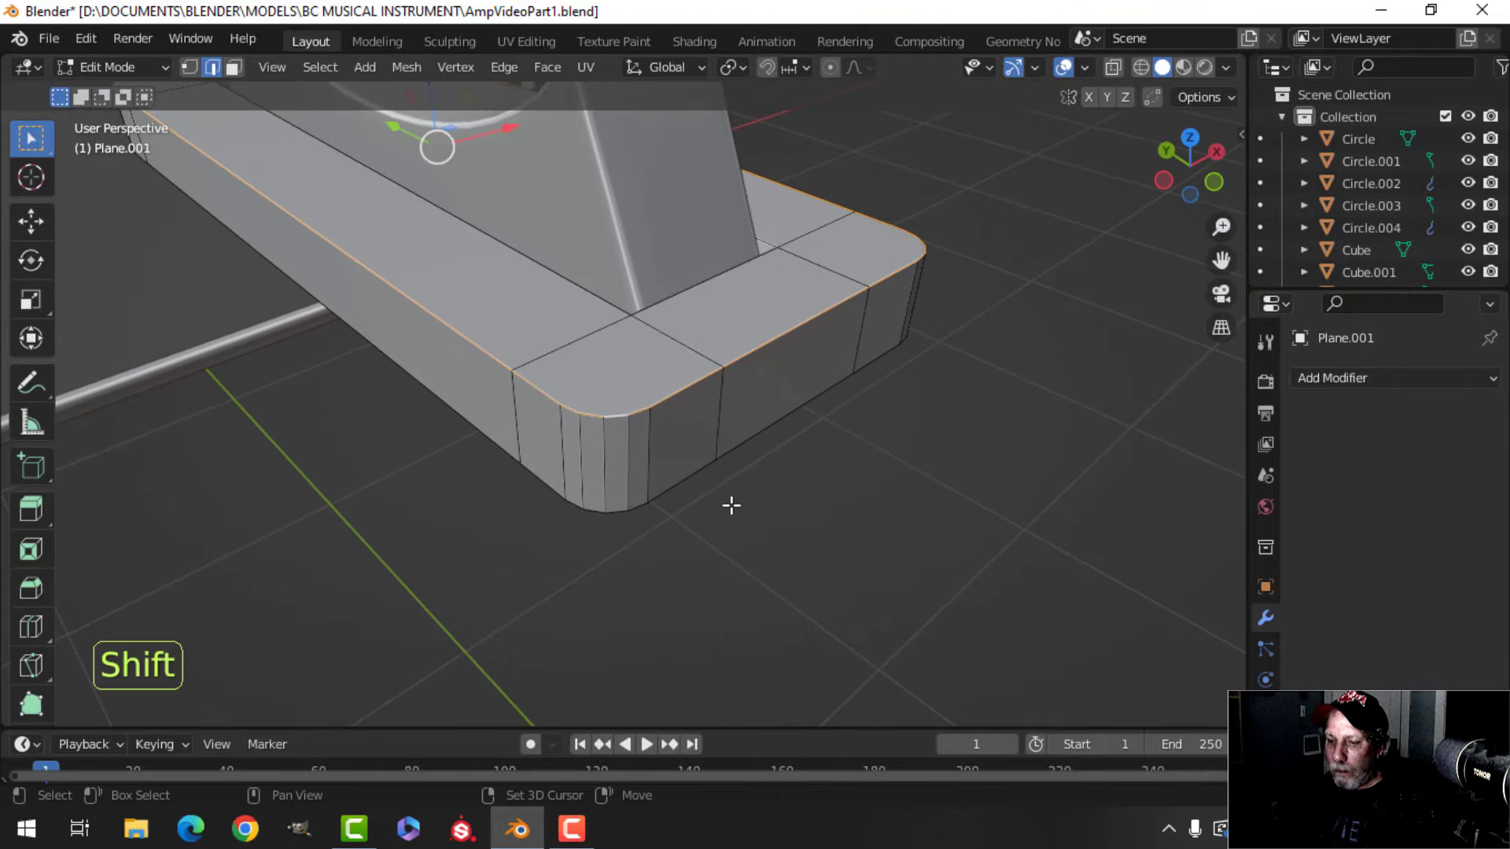
{"action": "key", "text": "ctrl+b"}
{"action": "left_click", "coordinate": [813, 534]}
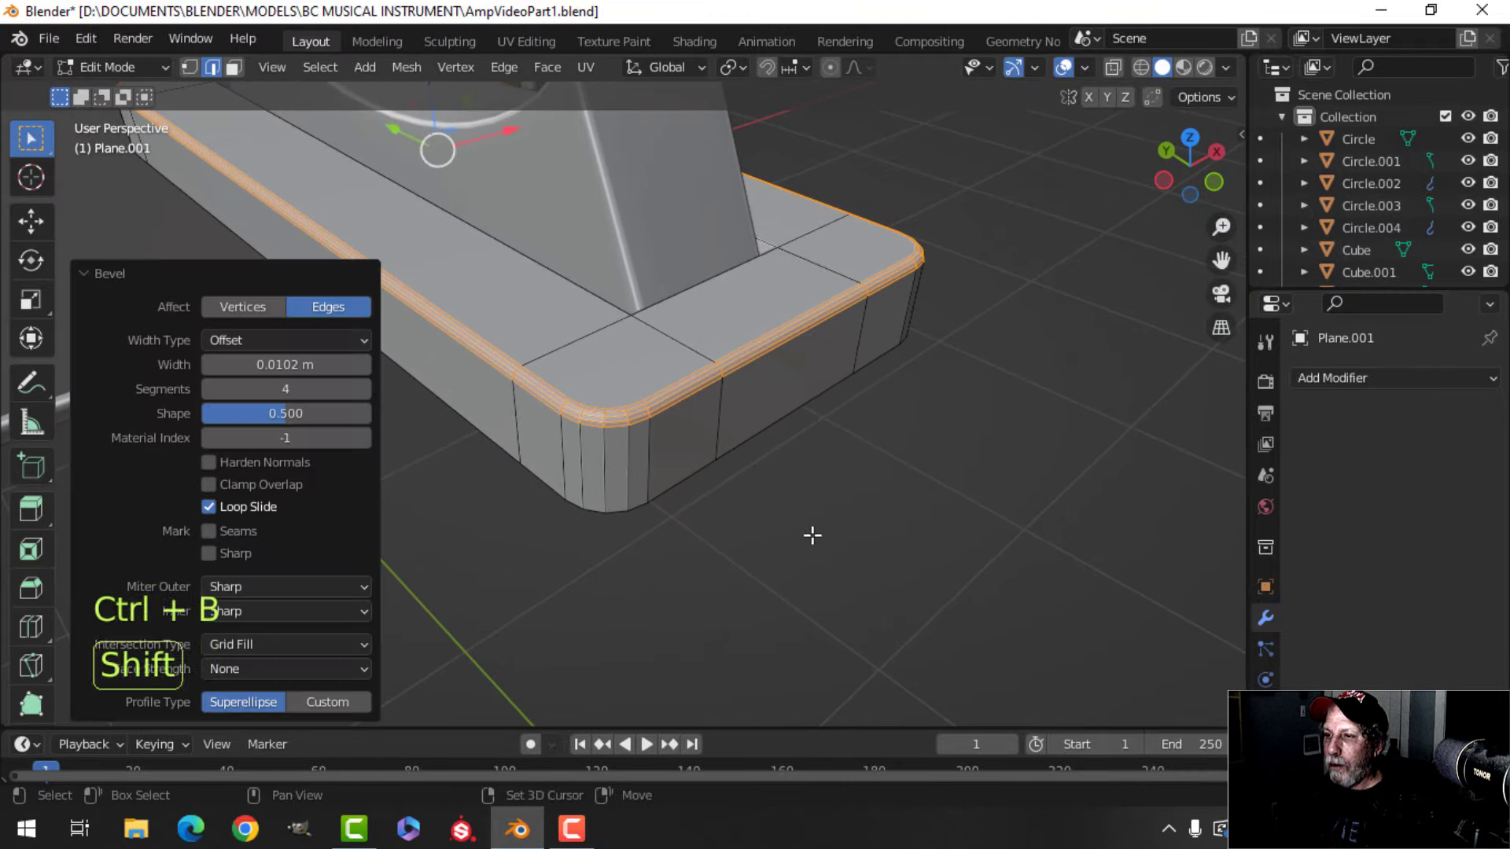
{"action": "key", "text": "Tab"}
{"action": "scroll", "coordinate": [739, 507], "scroll_direction": "down", "scroll_amount": 3}
{"action": "middle_click_drag", "start_coordinate": [735, 505], "coordinate": [660, 497]}
{"action": "key", "text": "alt+a"}
{"action": "scroll", "coordinate": [688, 486], "scroll_direction": "up", "scroll_amount": 4}
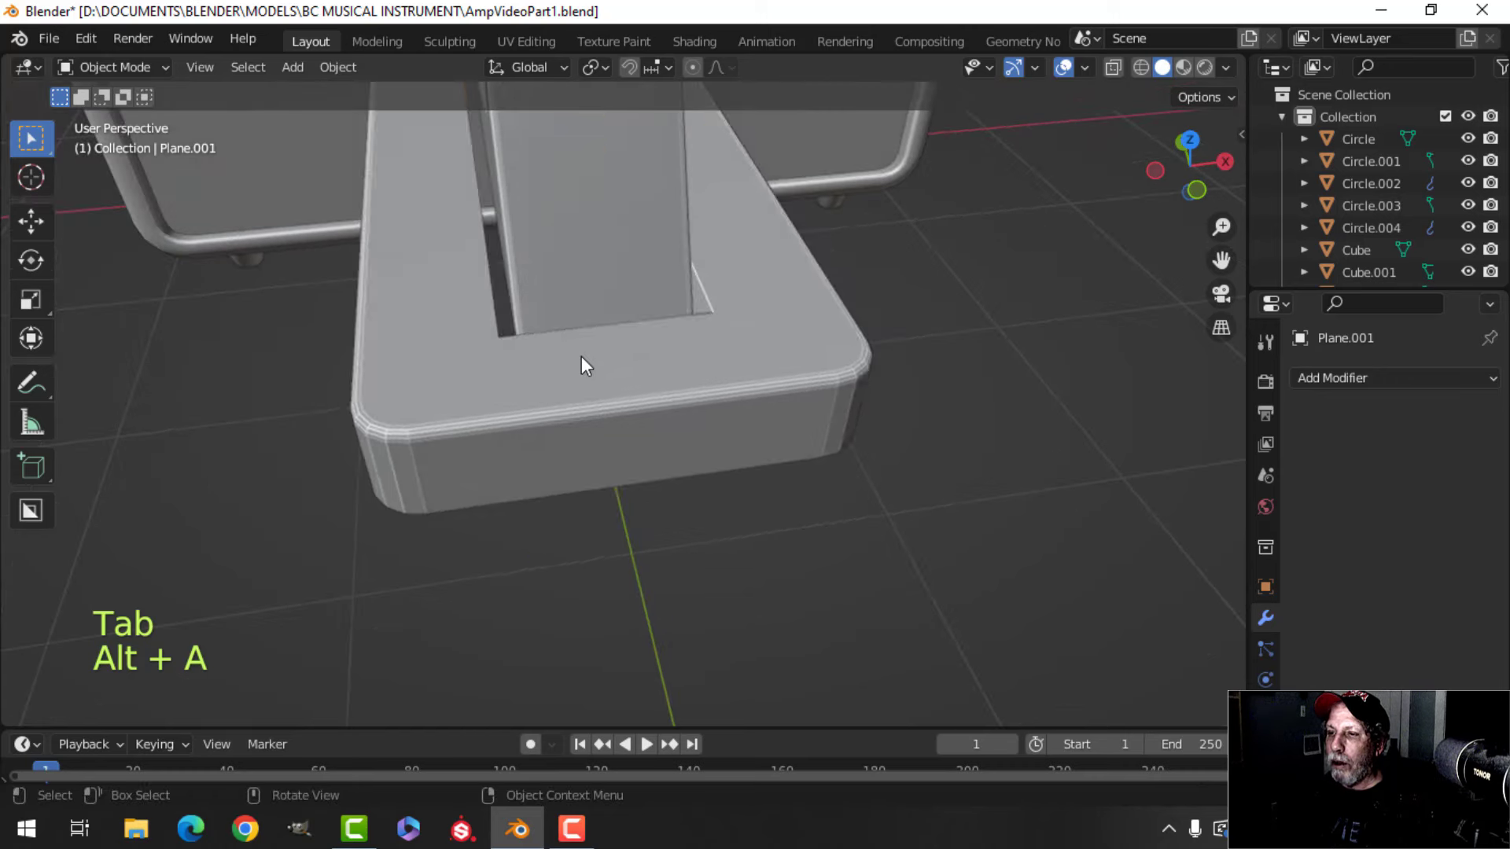
- Select the inner opening of the base in top wireframe view and scale it to about 0.958, then return to solid Object Mode
{"action": "scroll", "coordinate": [622, 348], "scroll_direction": "down", "scroll_amount": 3}
{"action": "middle_click_drag", "start_coordinate": [622, 349], "coordinate": [596, 475], "text": "shift"}
{"action": "key", "text": "Tab"}
{"action": "key", "text": "a"}
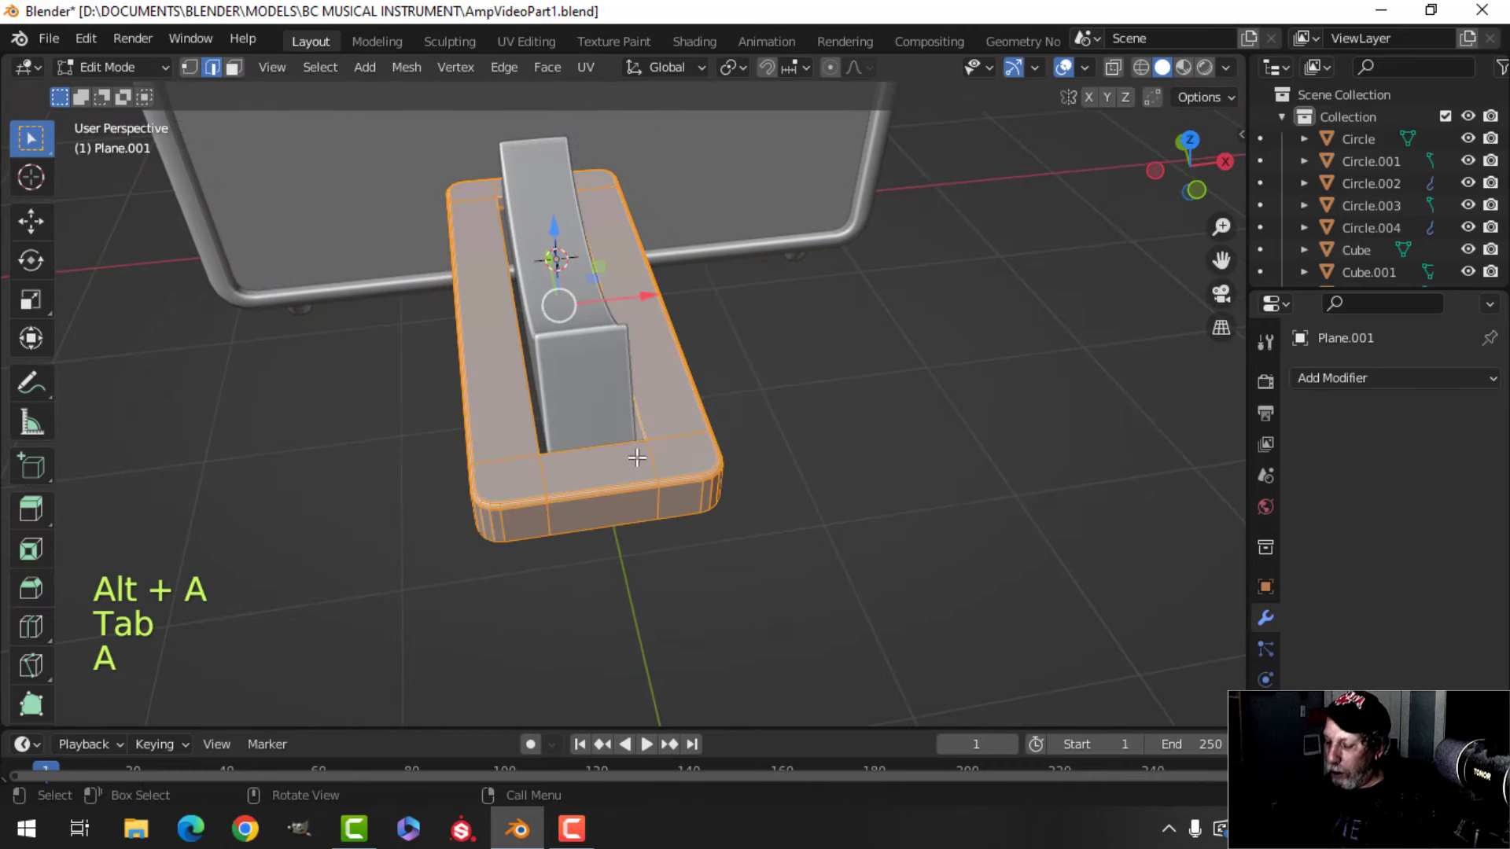
{"action": "key", "text": "KP_7"}
{"action": "scroll", "coordinate": [639, 454], "scroll_direction": "down", "scroll_amount": 2}
{"action": "middle_click_drag", "start_coordinate": [638, 454], "coordinate": [647, 484], "text": "shift"}
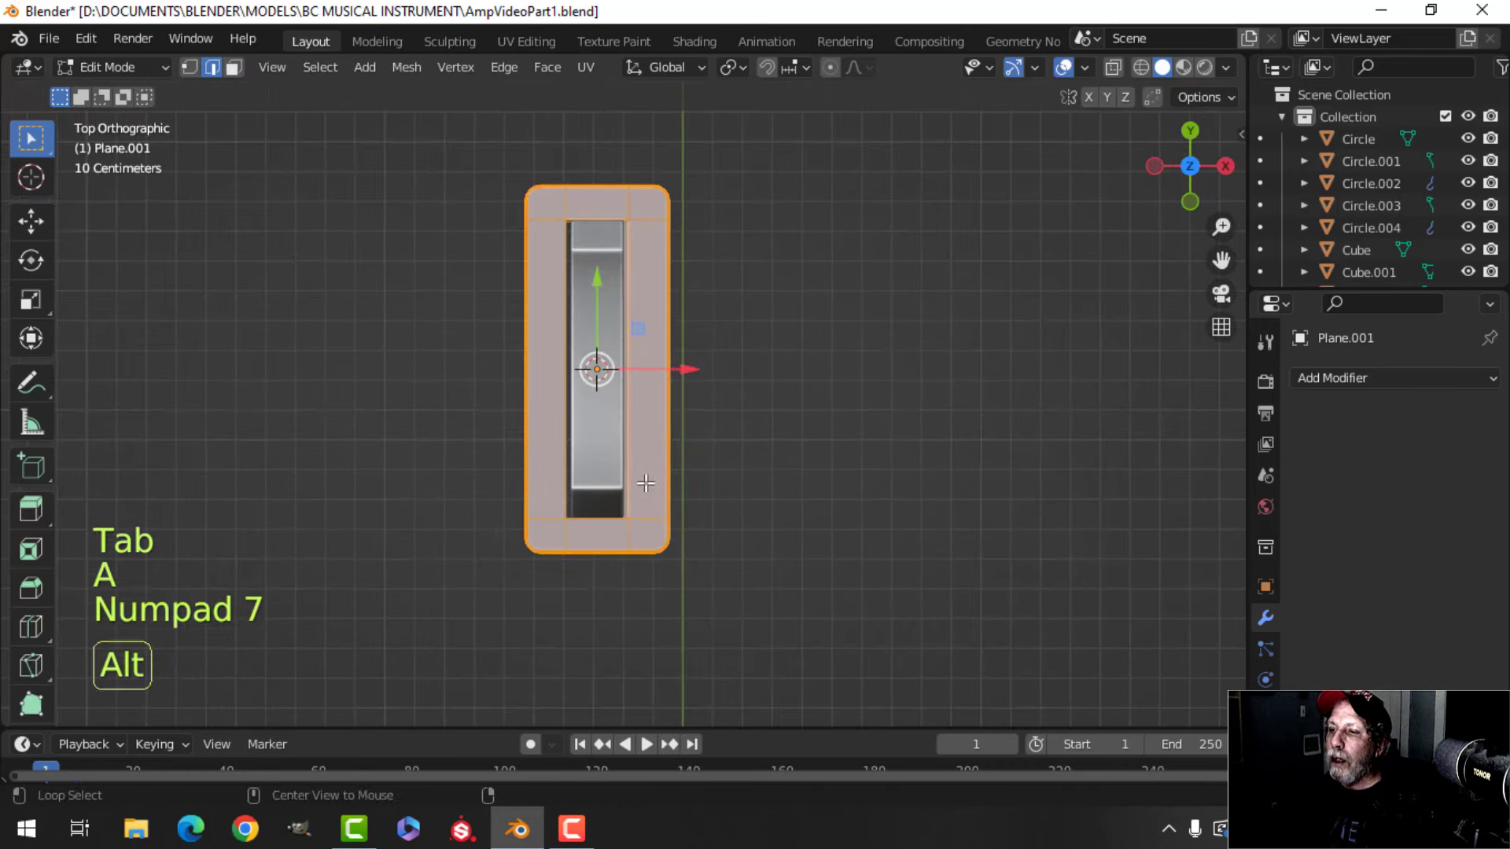
{"action": "key", "text": "alt+a"}
{"action": "key", "text": "z"}
{"action": "left_click", "coordinate": [500, 476]}
{"action": "key", "text": "b"}
{"action": "left_click_drag", "start_coordinate": [541, 201], "coordinate": [652, 536]}
{"action": "key", "text": "s"}
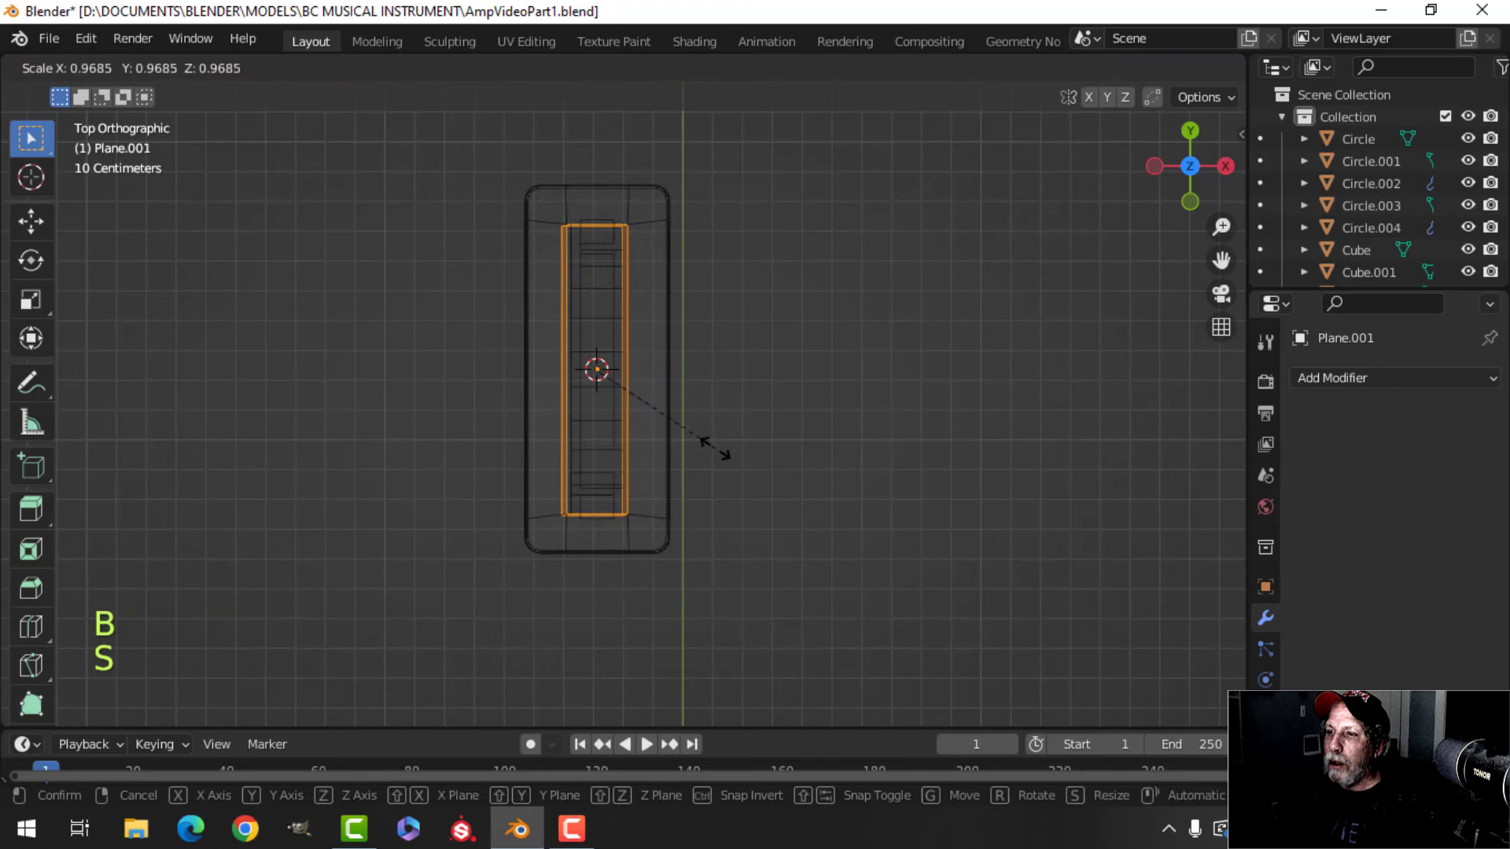
{"action": "left_click", "coordinate": [714, 446]}
{"action": "key", "text": "z"}
{"action": "left_click", "coordinate": [856, 444]}
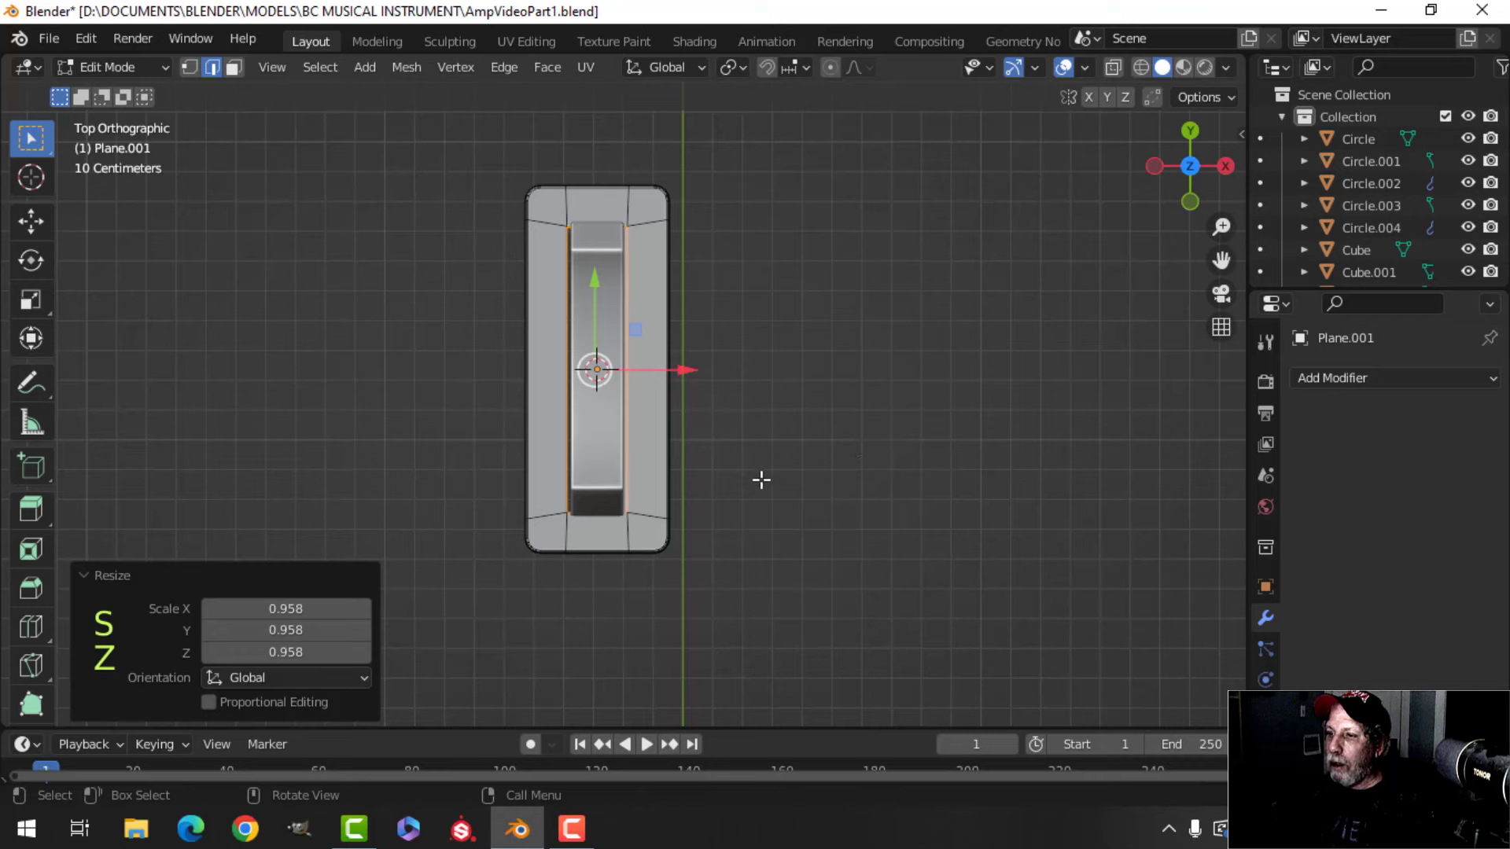
{"action": "middle_click_drag", "start_coordinate": [761, 480], "coordinate": [592, 370]}
{"action": "key", "text": "Tab"}
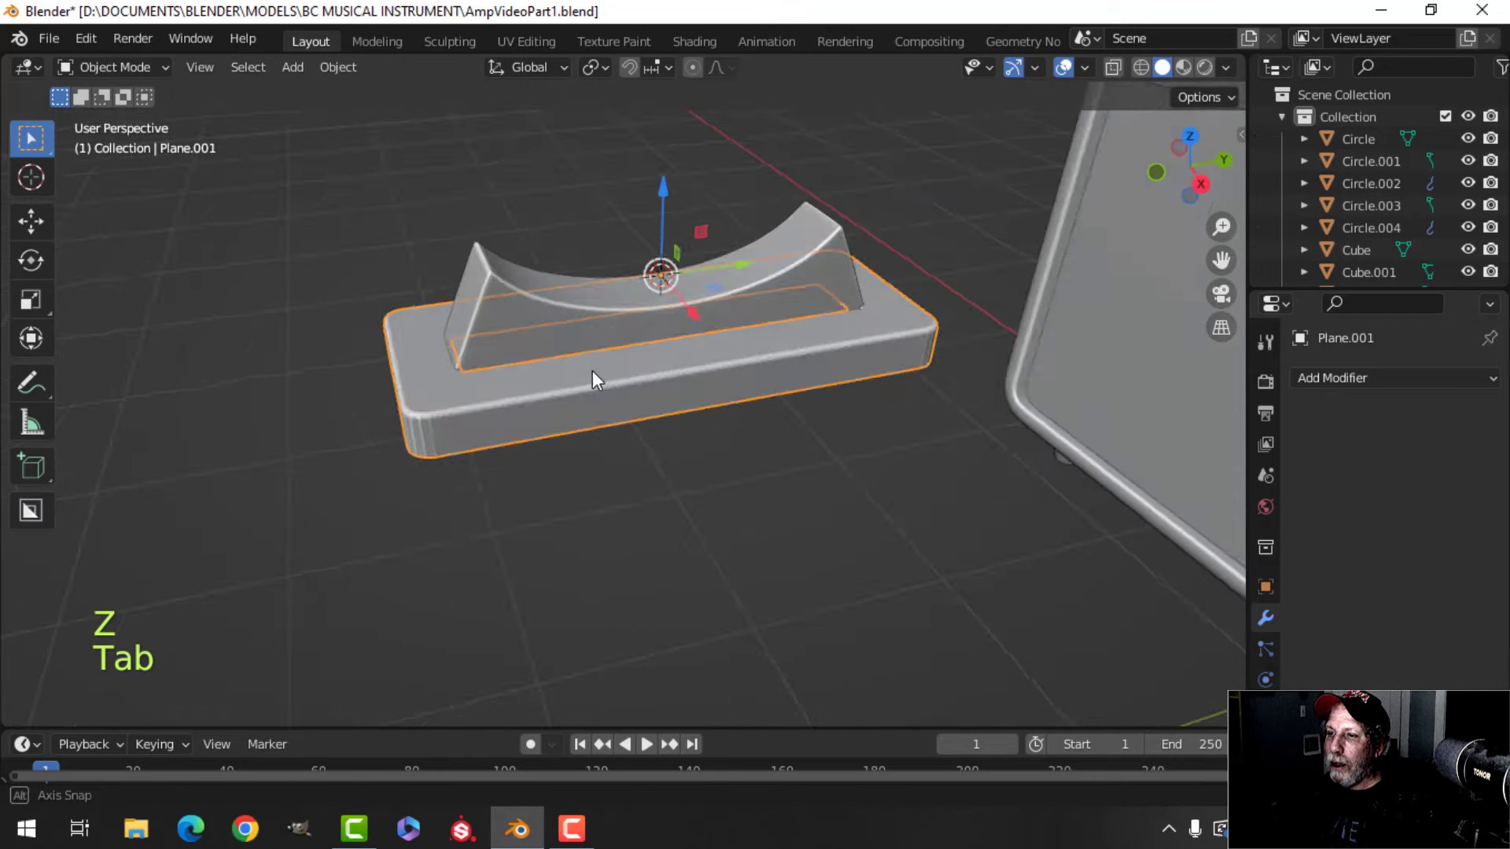
- Lower the whole mesh of the curved piece slightly along Z into the base's opening
{"action": "left_click", "coordinate": [572, 318]}
{"action": "key", "text": "Tab"}
{"action": "key", "text": "a"}
{"action": "left_click_drag", "start_coordinate": [670, 201], "coordinate": [662, 226]}
{"action": "key", "text": "Tab"}
{"action": "scroll", "coordinate": [664, 297], "scroll_direction": "down", "scroll_amount": 2}
{"action": "scroll", "coordinate": [663, 299], "scroll_direction": "up", "scroll_amount": 3}
{"action": "key", "text": "alt+a"}
{"action": "middle_click_drag", "start_coordinate": [533, 383], "coordinate": [601, 456]}
- Isolate the base in local view and delete the slanted inner walls of its opening
{"action": "left_click", "coordinate": [673, 437]}
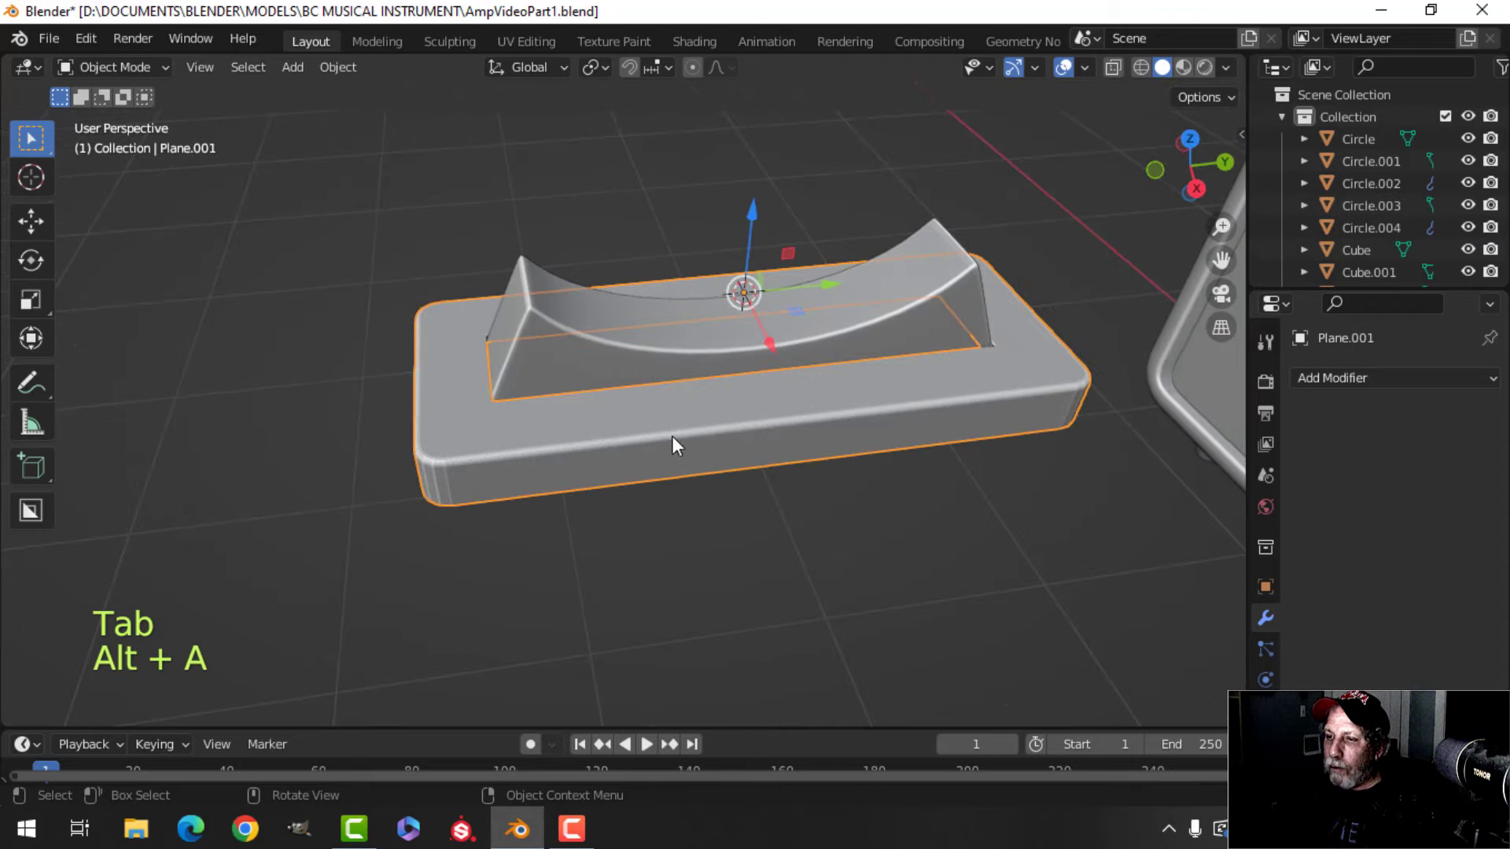
{"action": "key", "text": "slash"}
{"action": "scroll", "coordinate": [676, 427], "scroll_direction": "up", "scroll_amount": 5}
{"action": "middle_click_drag", "start_coordinate": [481, 437], "coordinate": [516, 382], "text": "shift"}
{"action": "scroll", "coordinate": [632, 417], "scroll_direction": "up", "scroll_amount": 3}
{"action": "key", "text": "Tab"}
{"action": "middle_click_drag", "start_coordinate": [473, 315], "coordinate": [501, 350], "text": "shift"}
{"action": "key", "text": "alt+a"}
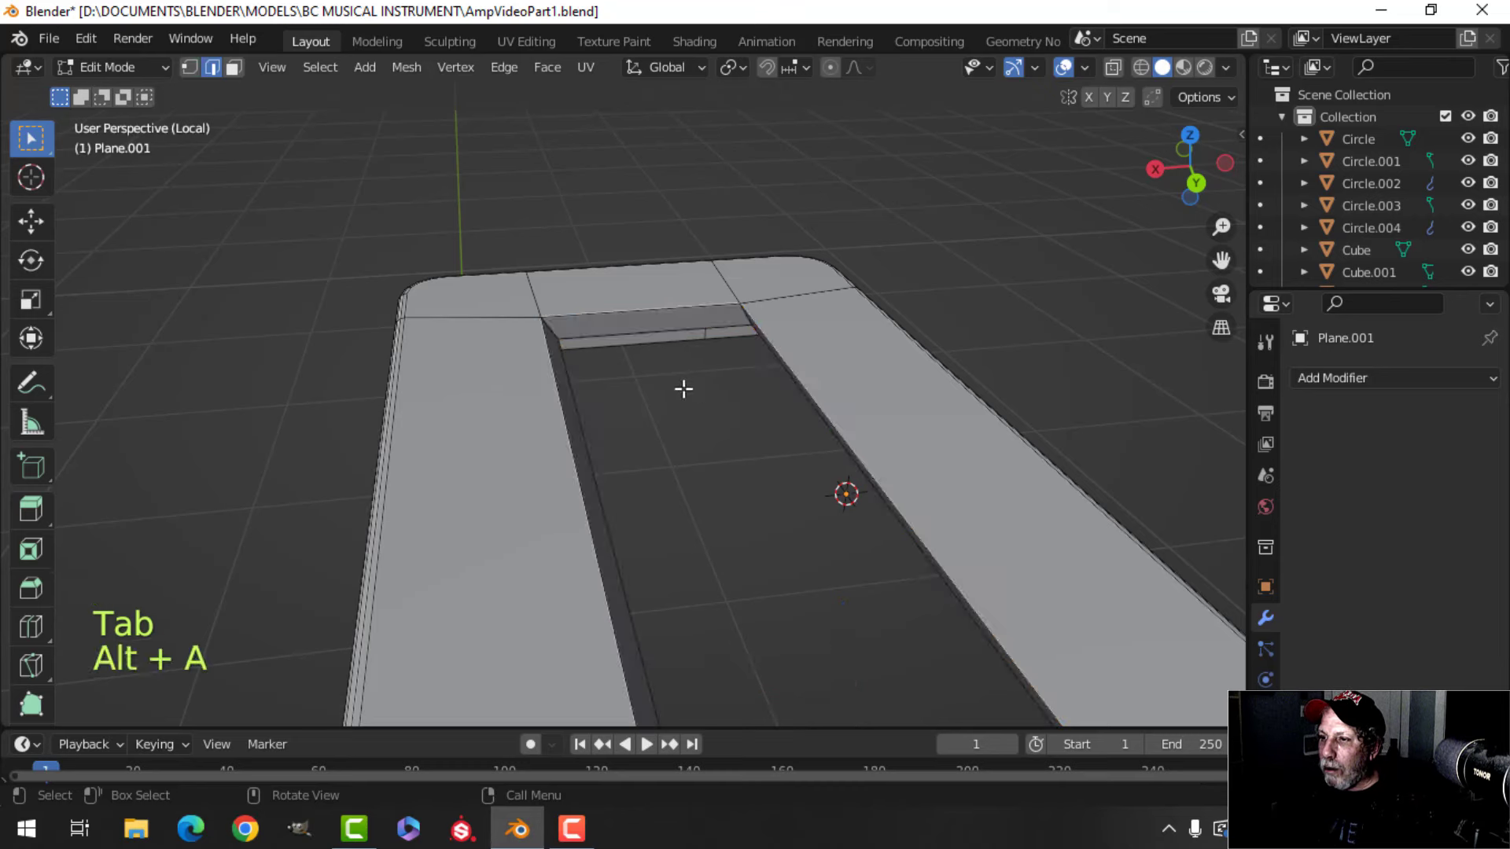
{"action": "middle_click_drag", "start_coordinate": [737, 391], "coordinate": [705, 326]}
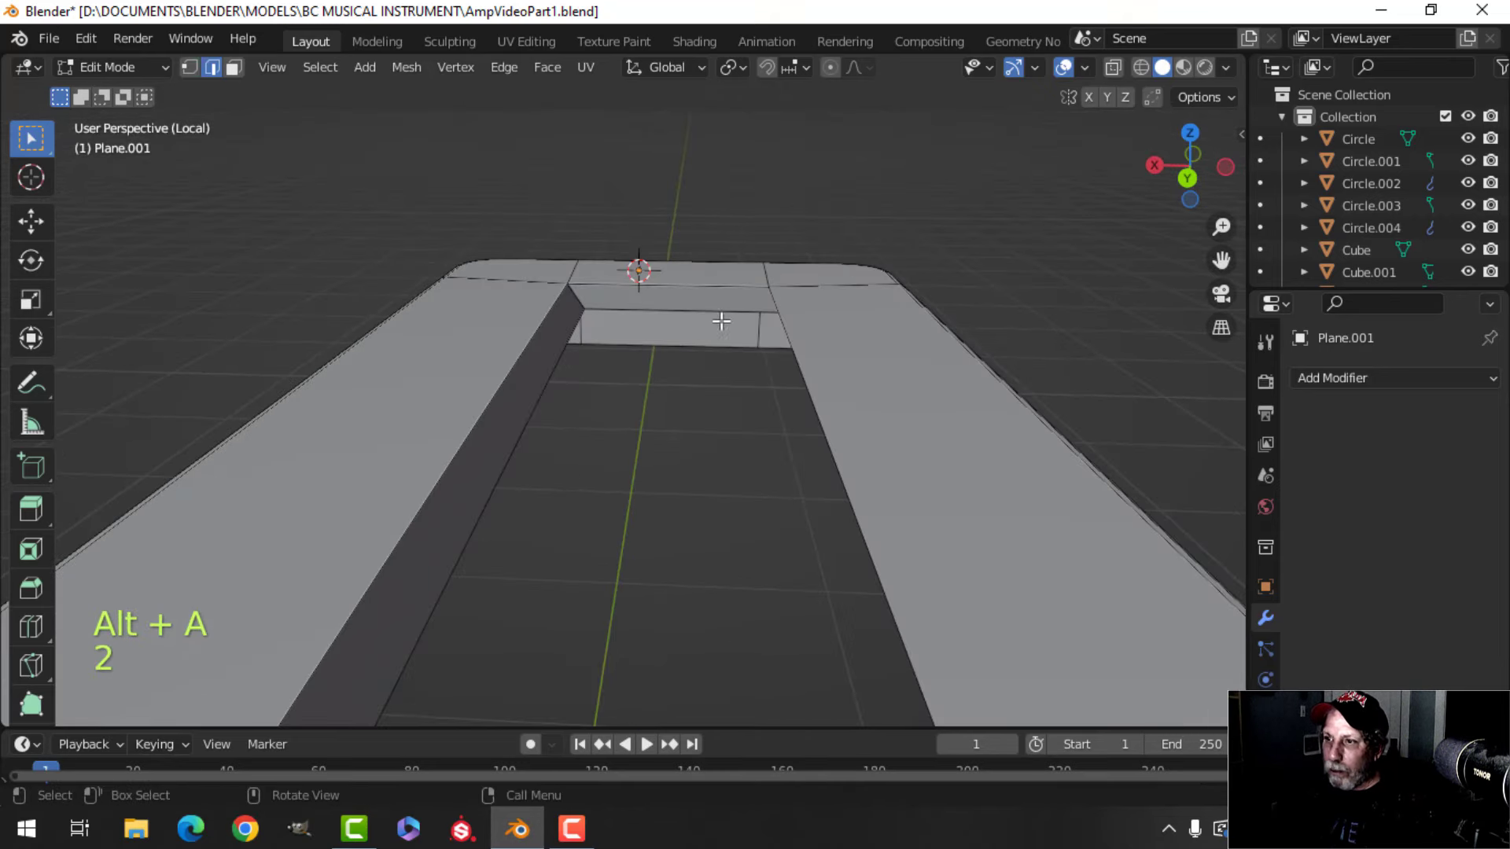
{"action": "left_click", "coordinate": [703, 306], "text": "alt+shift"}
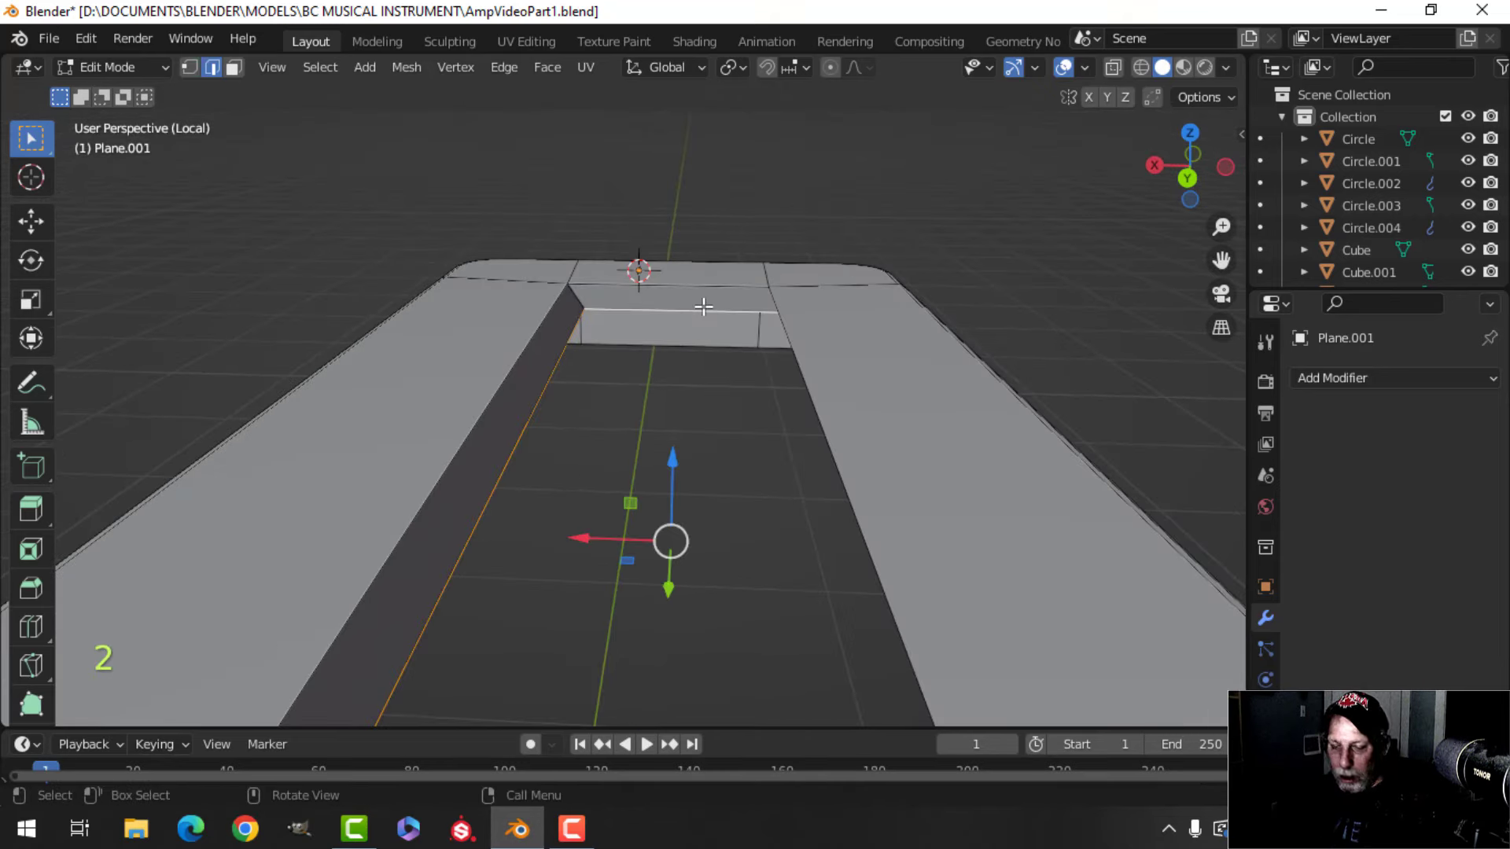
{"action": "key", "text": "x"}
{"action": "left_click", "coordinate": [676, 281]}
- Select the top edge loop of the base's opening and extrude it straight down as new inner walls
{"action": "left_click", "coordinate": [722, 281], "text": "alt+shift"}
{"action": "scroll", "coordinate": [722, 285], "scroll_direction": "down", "scroll_amount": 3}
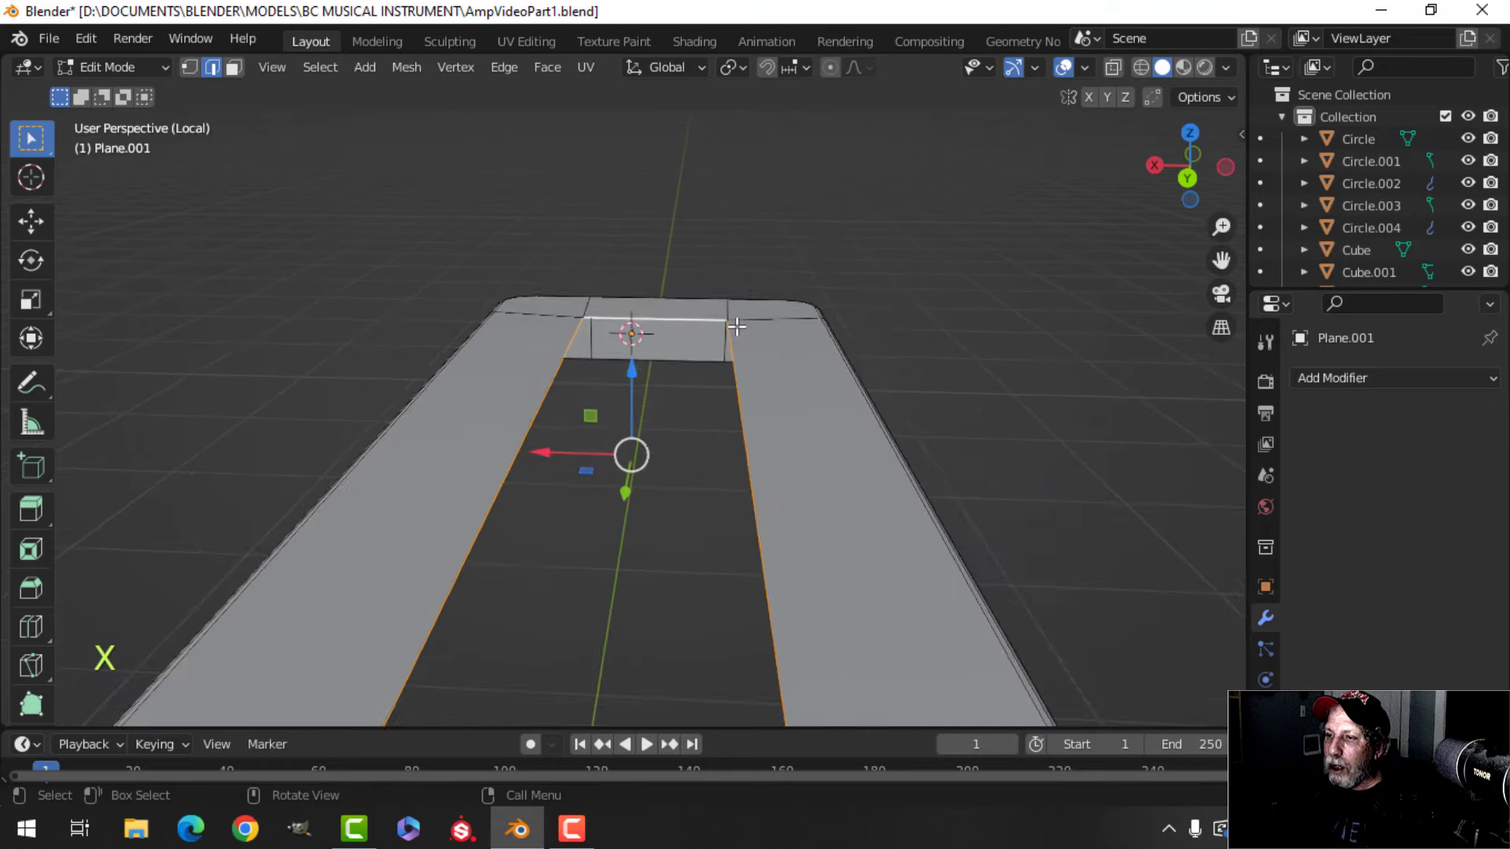
{"action": "middle_click_drag", "start_coordinate": [750, 371], "coordinate": [755, 289], "text": "shift"}
{"action": "scroll", "coordinate": [727, 339], "scroll_direction": "down", "scroll_amount": 2}
{"action": "middle_click_drag", "start_coordinate": [719, 348], "coordinate": [624, 354], "text": "shift"}
{"action": "key", "text": "e"}
{"action": "left_click", "coordinate": [651, 328]}
- Select the vertical corner edges of the base's opening and bevel them with 4 segments to round the corners
{"action": "scroll", "coordinate": [623, 354], "scroll_direction": "up", "scroll_amount": 4}
{"action": "key", "text": "alt+a"}
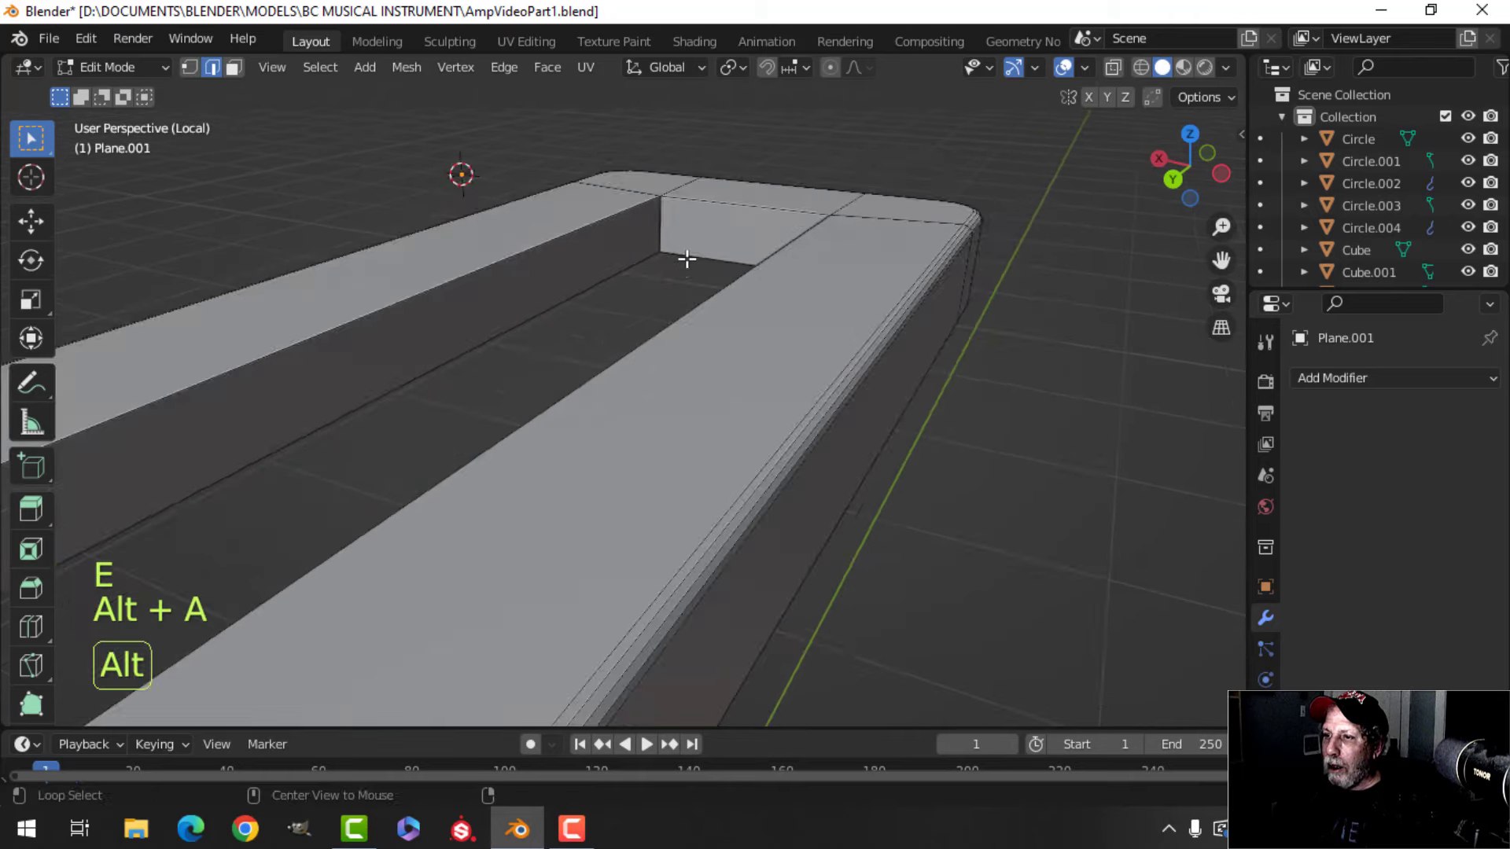
{"action": "middle_click_drag", "start_coordinate": [687, 260], "coordinate": [737, 297], "text": "shift"}
{"action": "scroll", "coordinate": [648, 345], "scroll_direction": "up", "scroll_amount": 2}
{"action": "left_click", "coordinate": [627, 200], "text": "shift"}
{"action": "scroll", "coordinate": [775, 340], "scroll_direction": "down", "scroll_amount": 3}
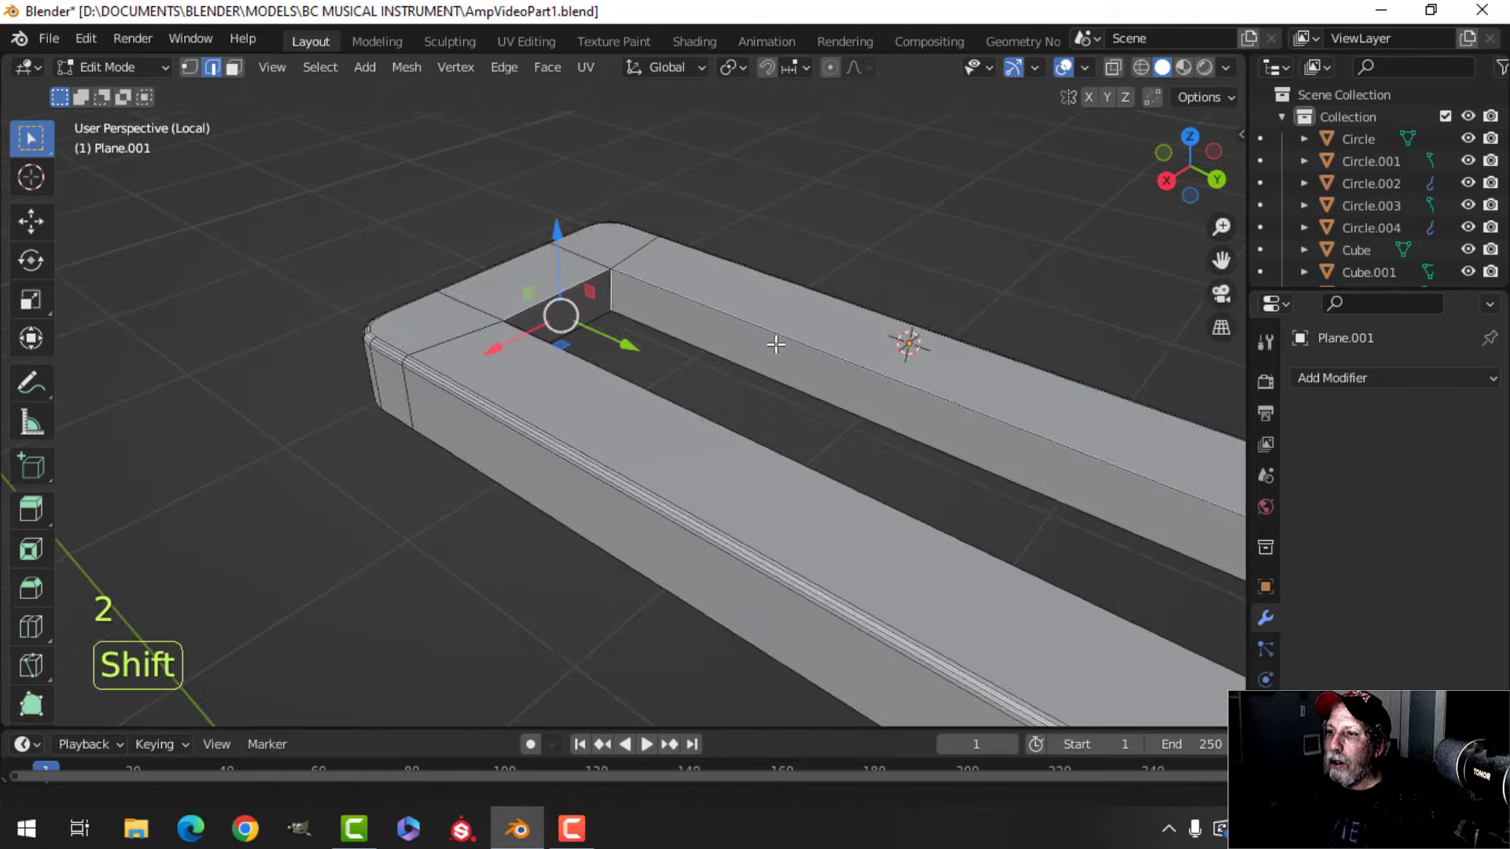
{"action": "middle_click_drag", "start_coordinate": [481, 324], "coordinate": [651, 317]}
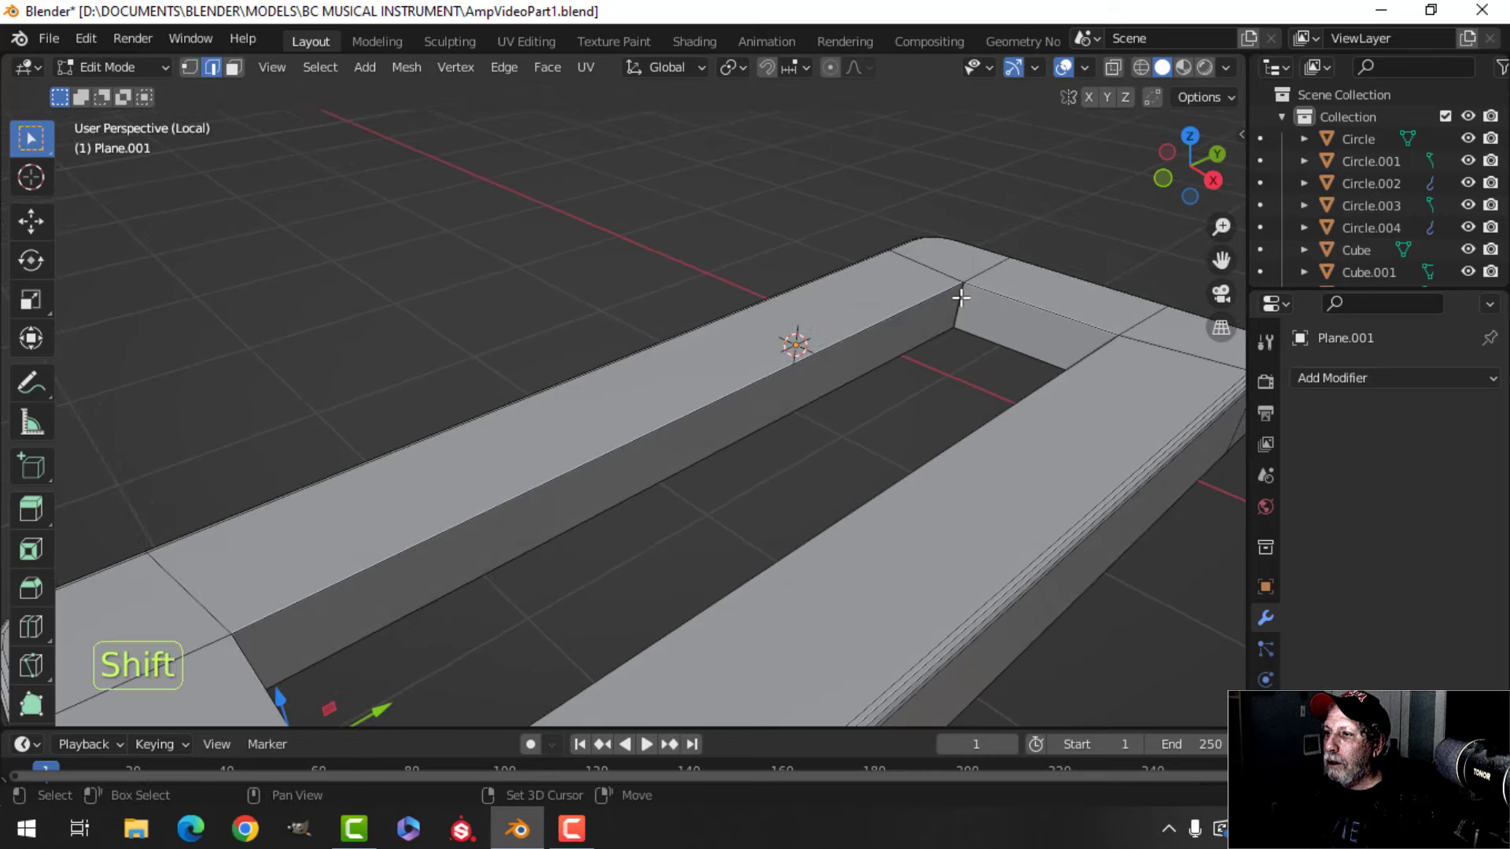
{"action": "middle_click_drag", "start_coordinate": [959, 325], "coordinate": [799, 371]}
{"action": "key", "text": "ctrl+b"}
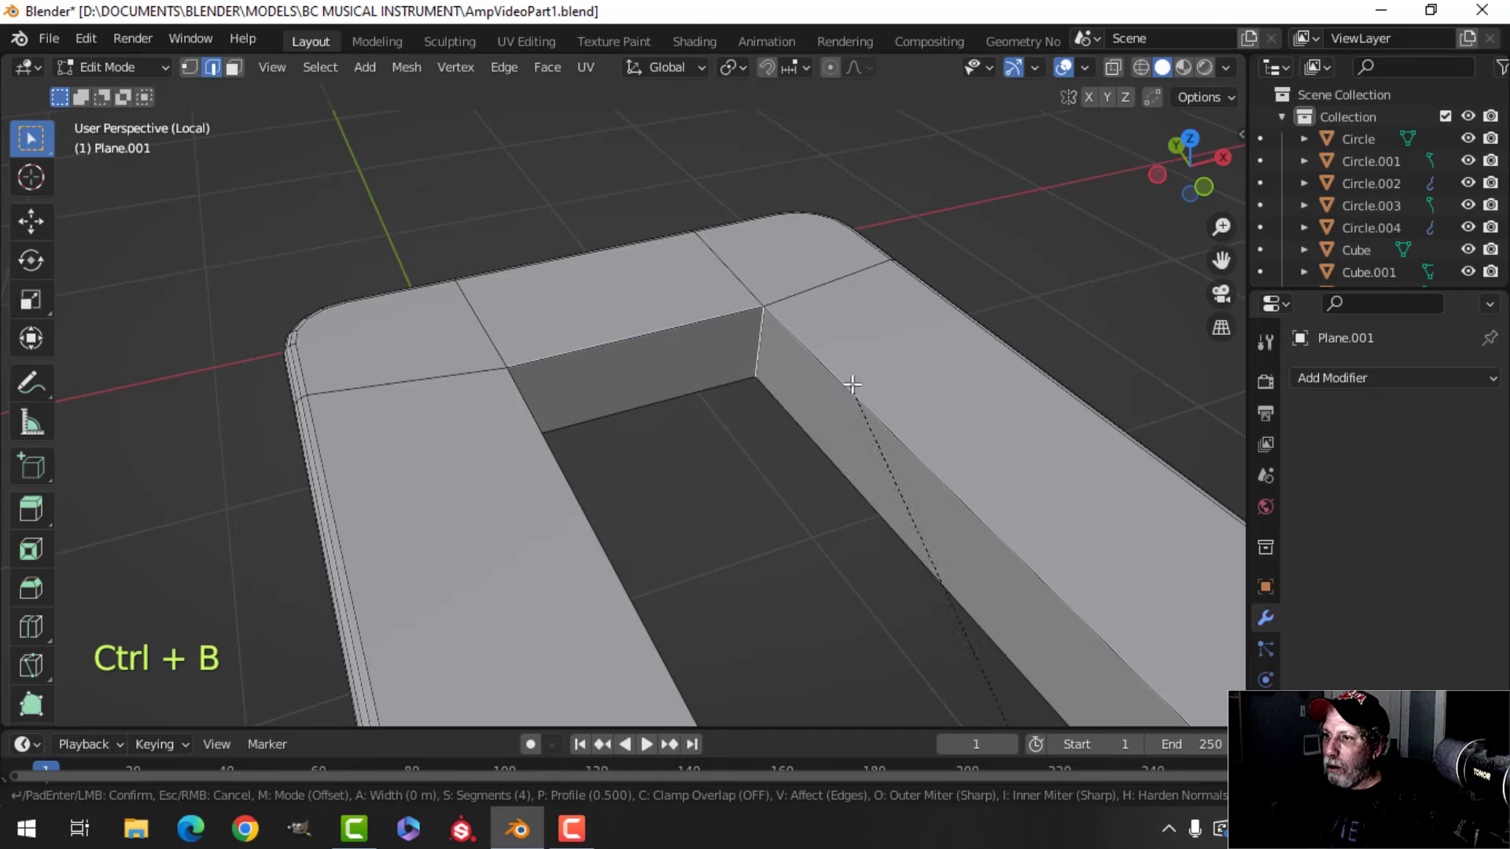
{"action": "left_click", "coordinate": [797, 302]}
{"action": "key", "text": "alt+a"}
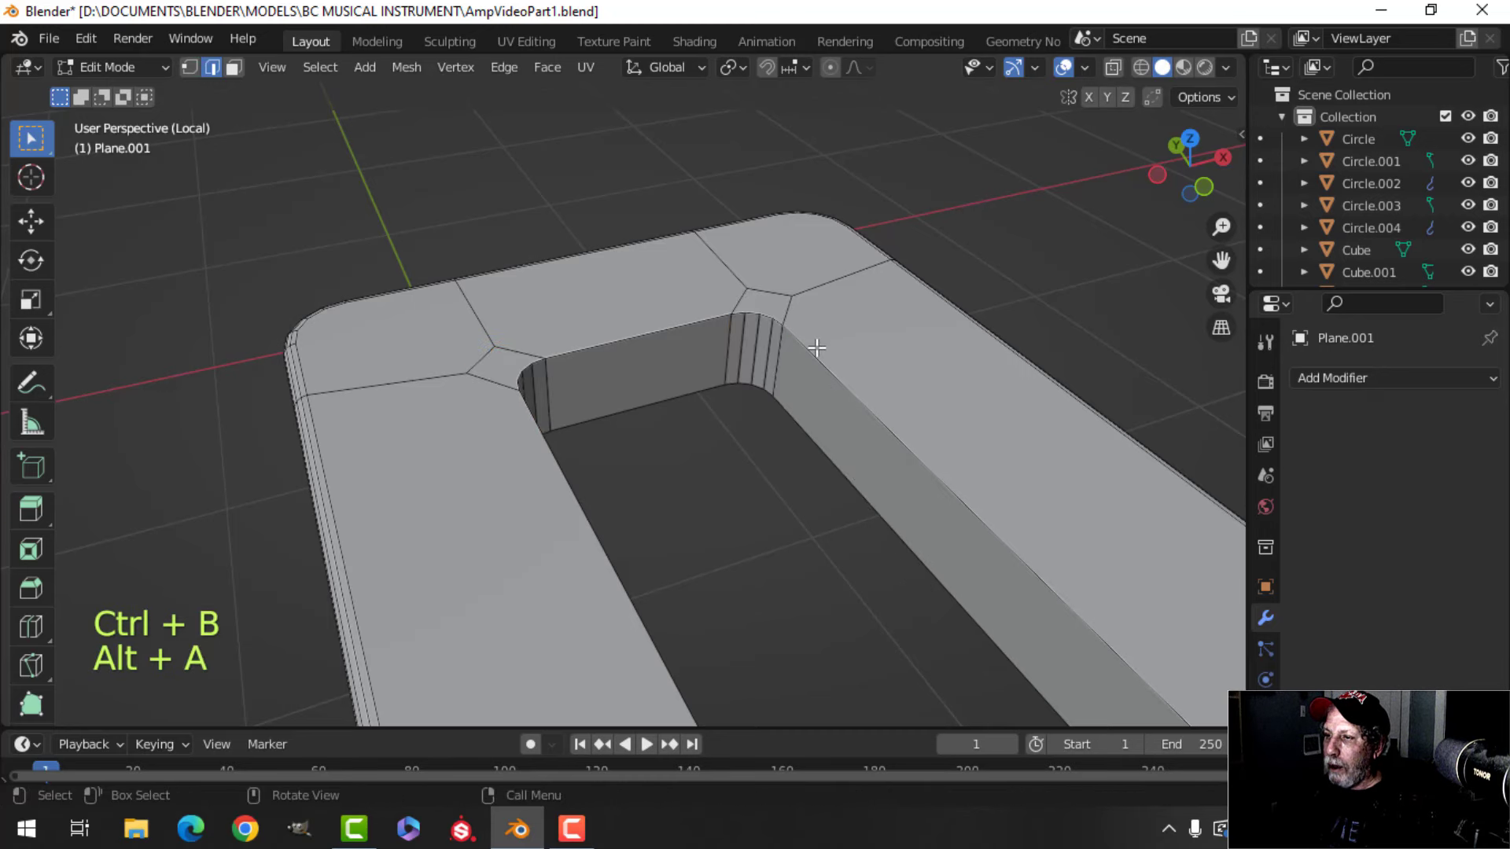
- Bevel the complete top rim of the base's opening by about 0.005 m with one segment and leave local view
{"action": "left_click", "coordinate": [734, 334], "text": "alt+shift"}
{"action": "scroll", "coordinate": [689, 321], "scroll_direction": "up", "scroll_amount": 2}
{"action": "middle_click_drag", "start_coordinate": [842, 381], "coordinate": [635, 409], "text": "shift"}
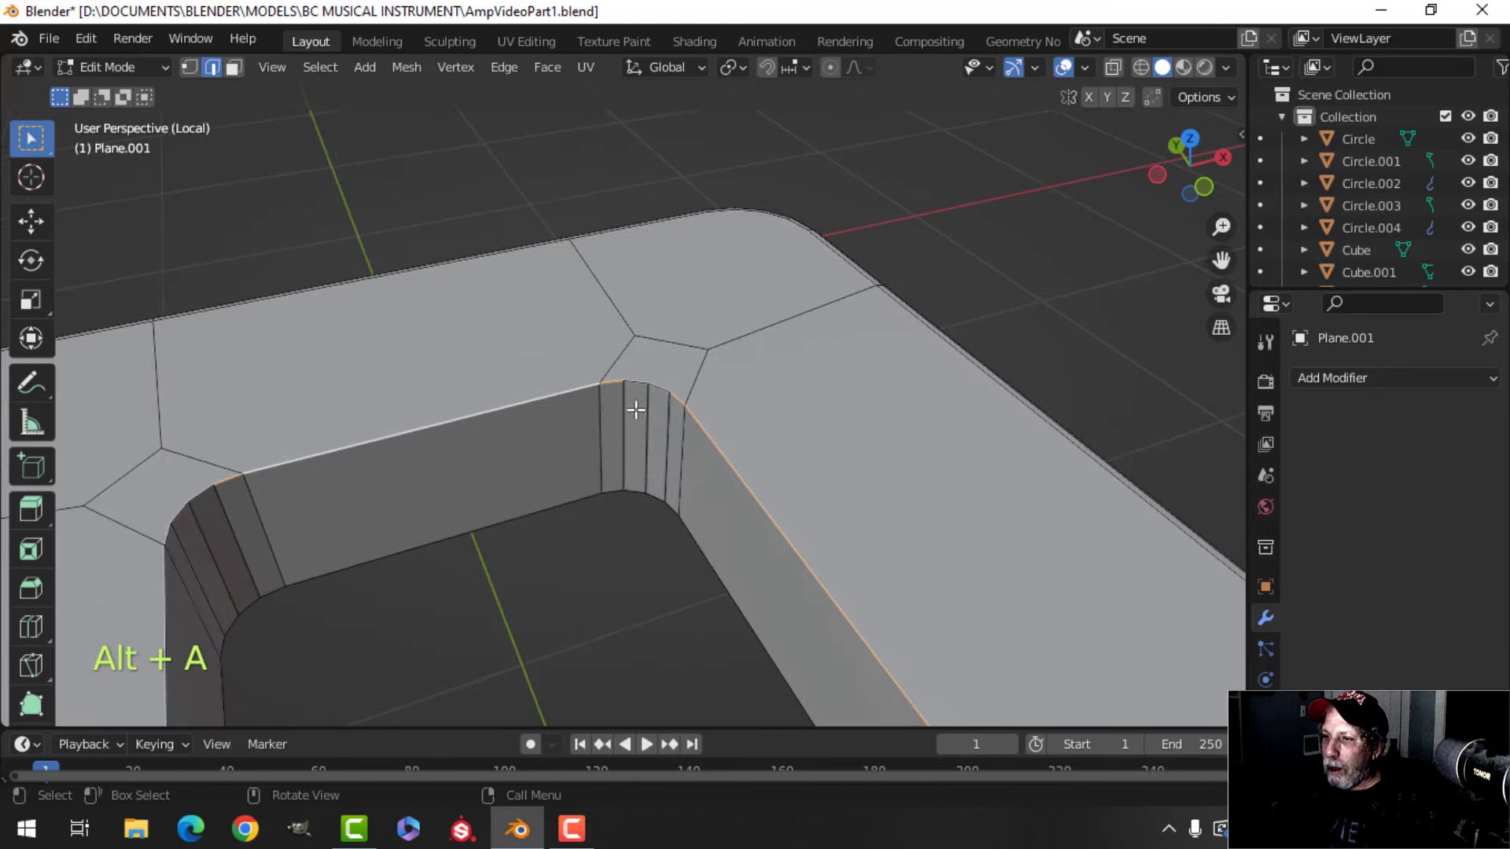
{"action": "scroll", "coordinate": [641, 434], "scroll_direction": "down", "scroll_amount": 2}
{"action": "middle_click_drag", "start_coordinate": [479, 501], "coordinate": [516, 355], "text": "shift"}
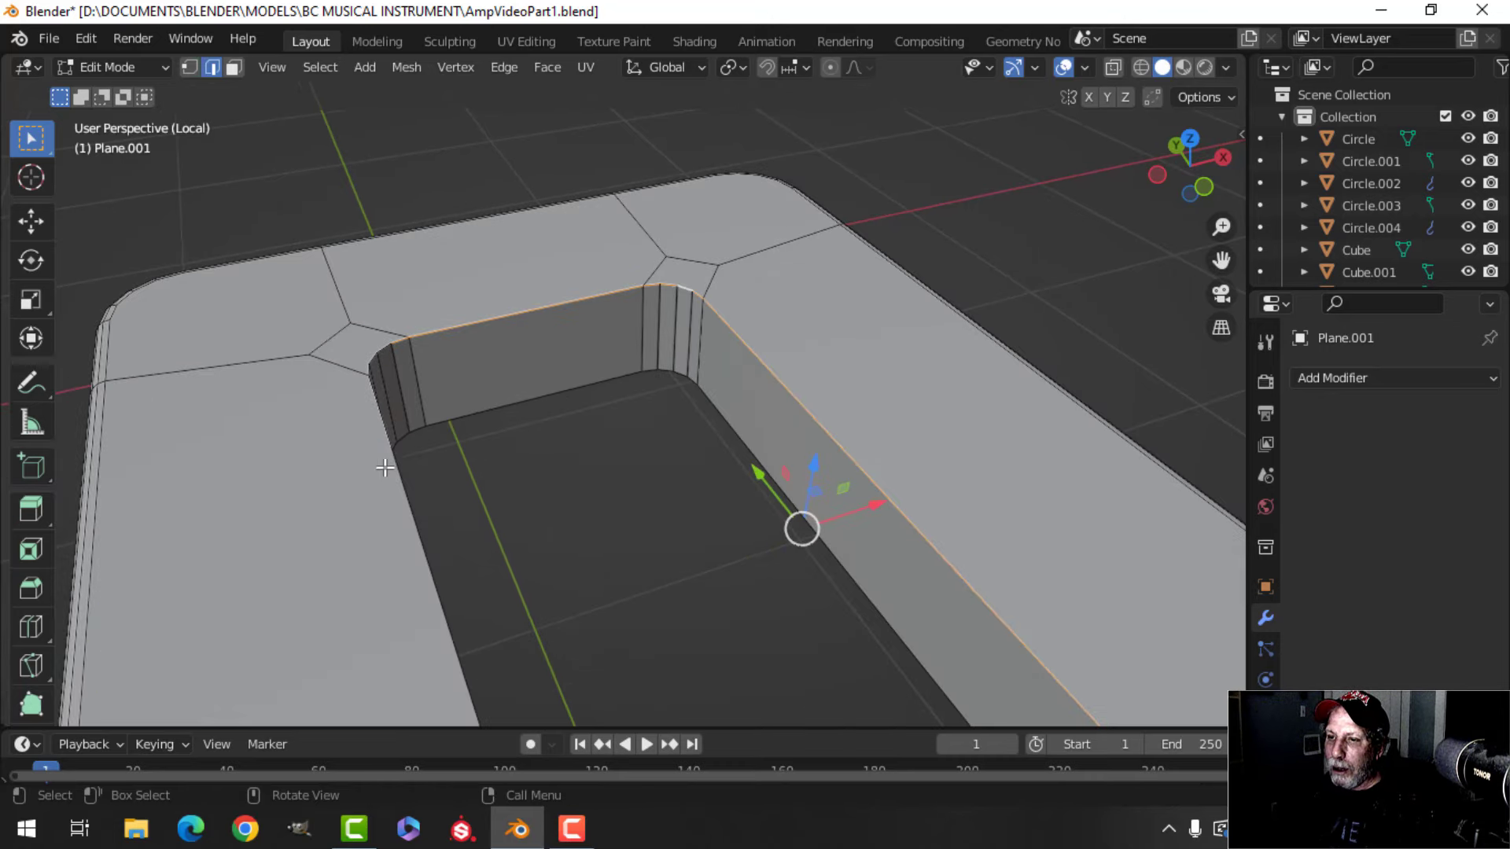
{"action": "left_click", "coordinate": [424, 481], "text": "ctrl"}
{"action": "scroll", "coordinate": [440, 482], "scroll_direction": "down", "scroll_amount": 3}
{"action": "middle_click_drag", "start_coordinate": [536, 483], "coordinate": [477, 315], "text": "shift"}
{"action": "middle_click_drag", "start_coordinate": [555, 342], "coordinate": [477, 401]}
{"action": "scroll", "coordinate": [475, 438], "scroll_direction": "down", "scroll_amount": 3}
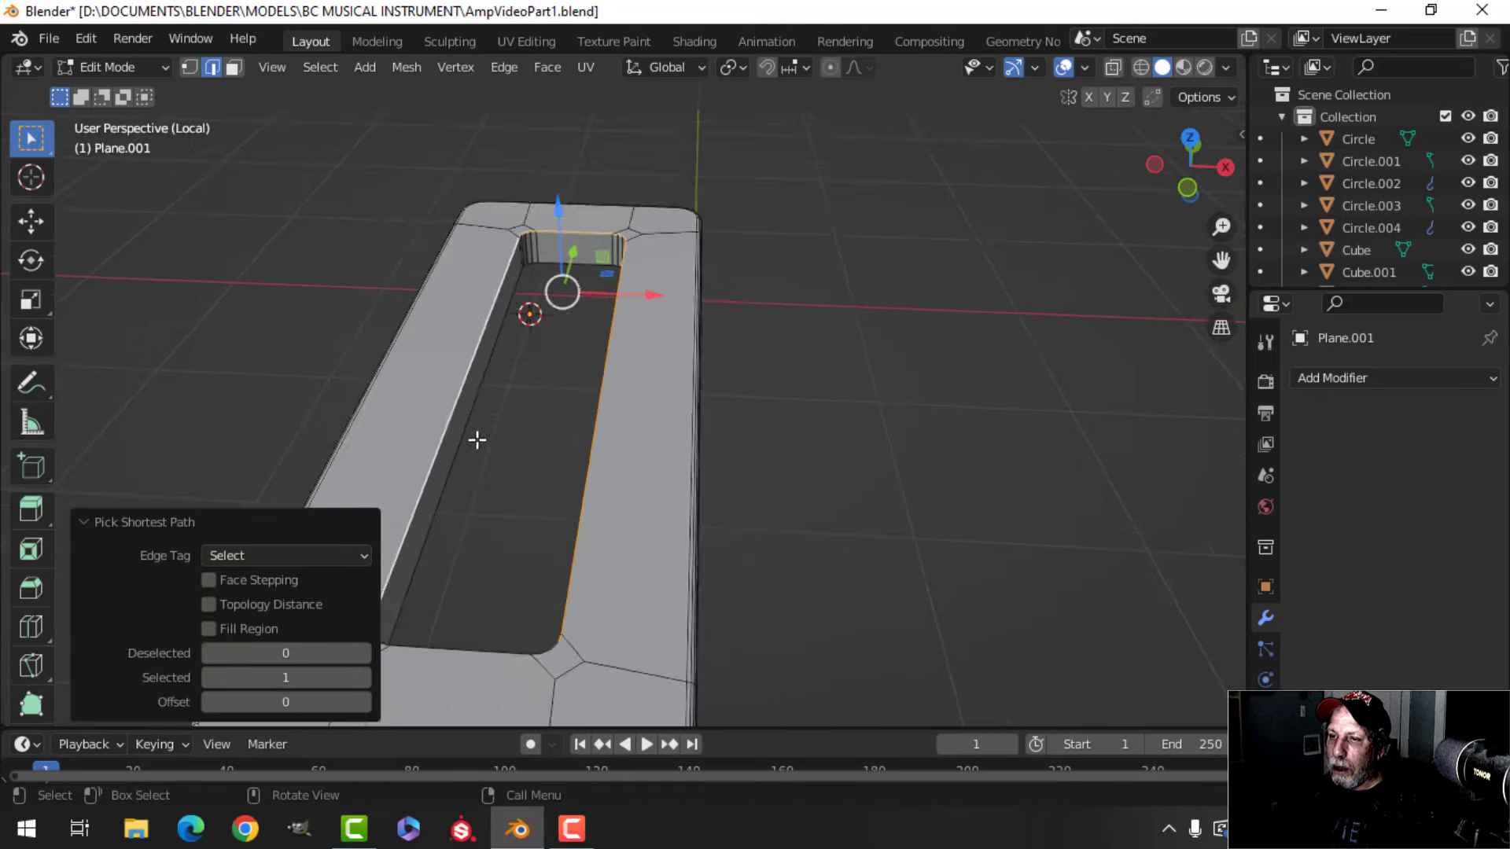
{"action": "middle_click_drag", "start_coordinate": [481, 519], "coordinate": [502, 350], "text": "shift"}
{"action": "left_click", "coordinate": [516, 406], "text": "ctrl"}
{"action": "scroll", "coordinate": [549, 428], "scroll_direction": "up", "scroll_amount": 3}
{"action": "middle_click_drag", "start_coordinate": [558, 431], "coordinate": [603, 432]}
{"action": "left_click", "coordinate": [748, 446], "text": "alt+shift"}
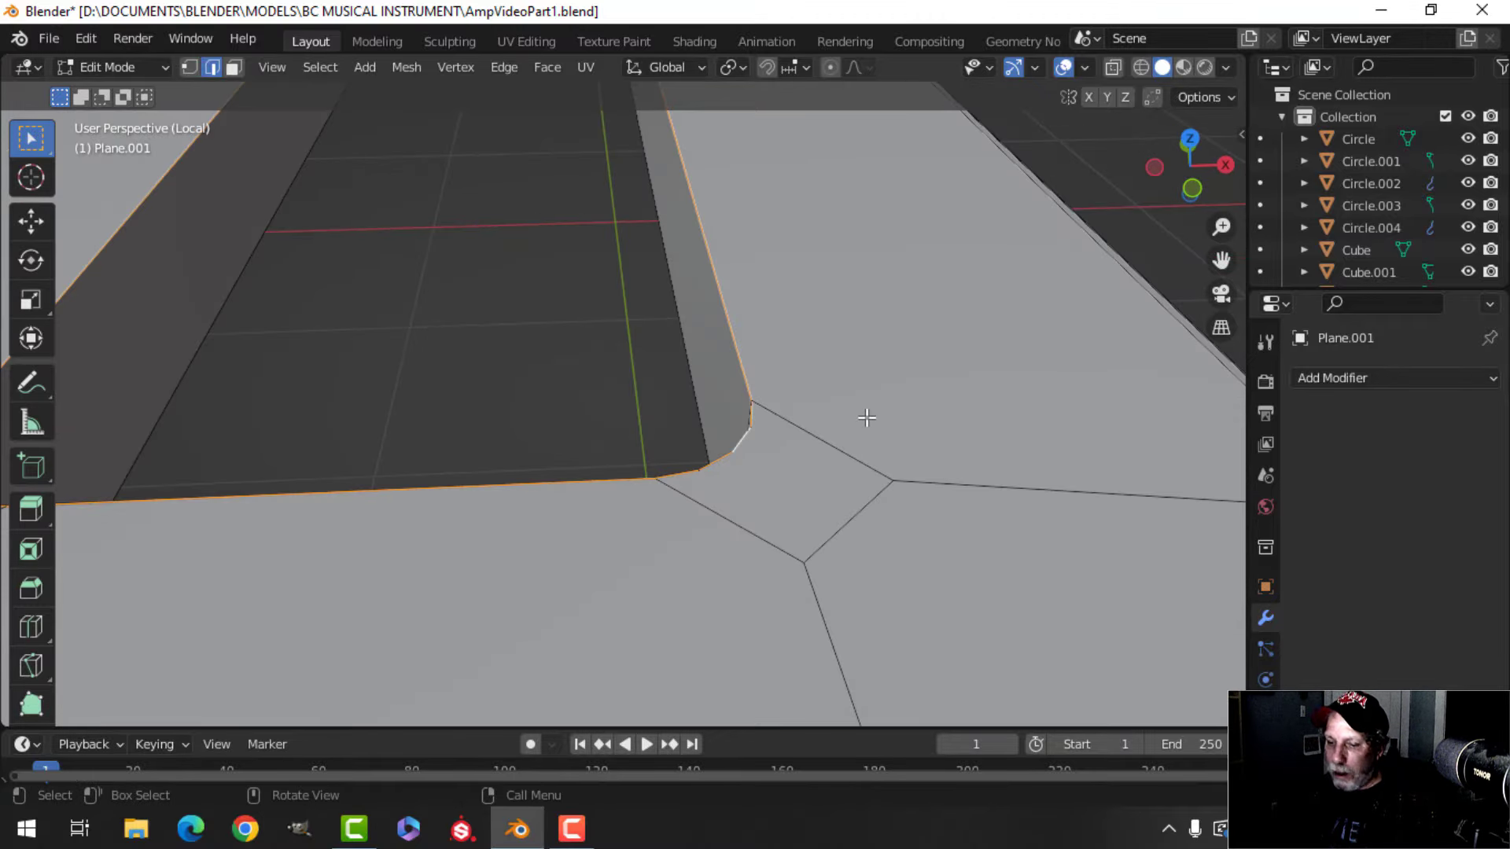
{"action": "key", "text": "ctrl+b"}
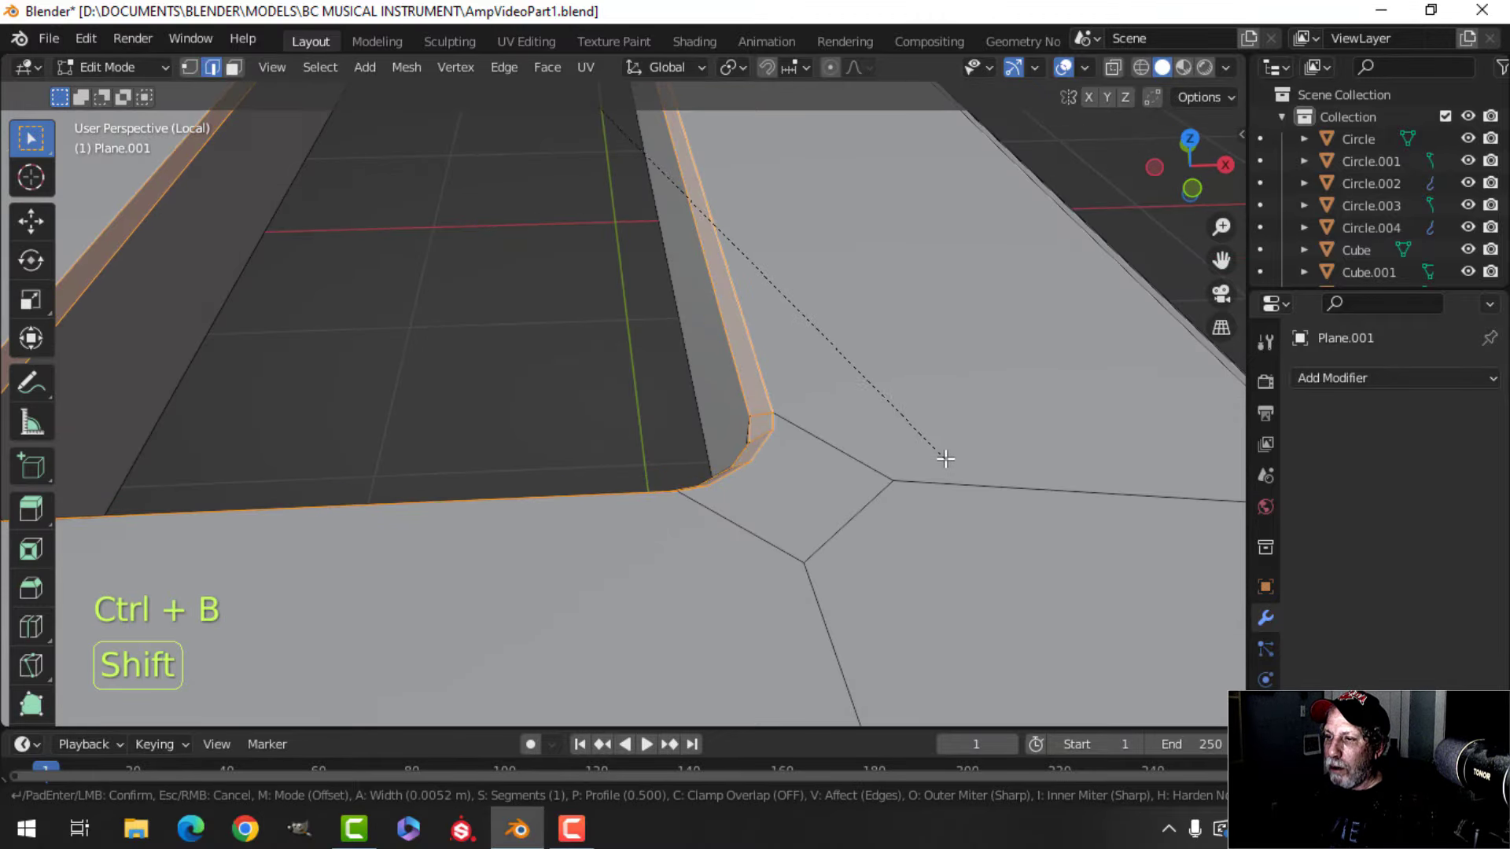
{"action": "left_click", "coordinate": [940, 458]}
{"action": "key", "text": "Tab"}
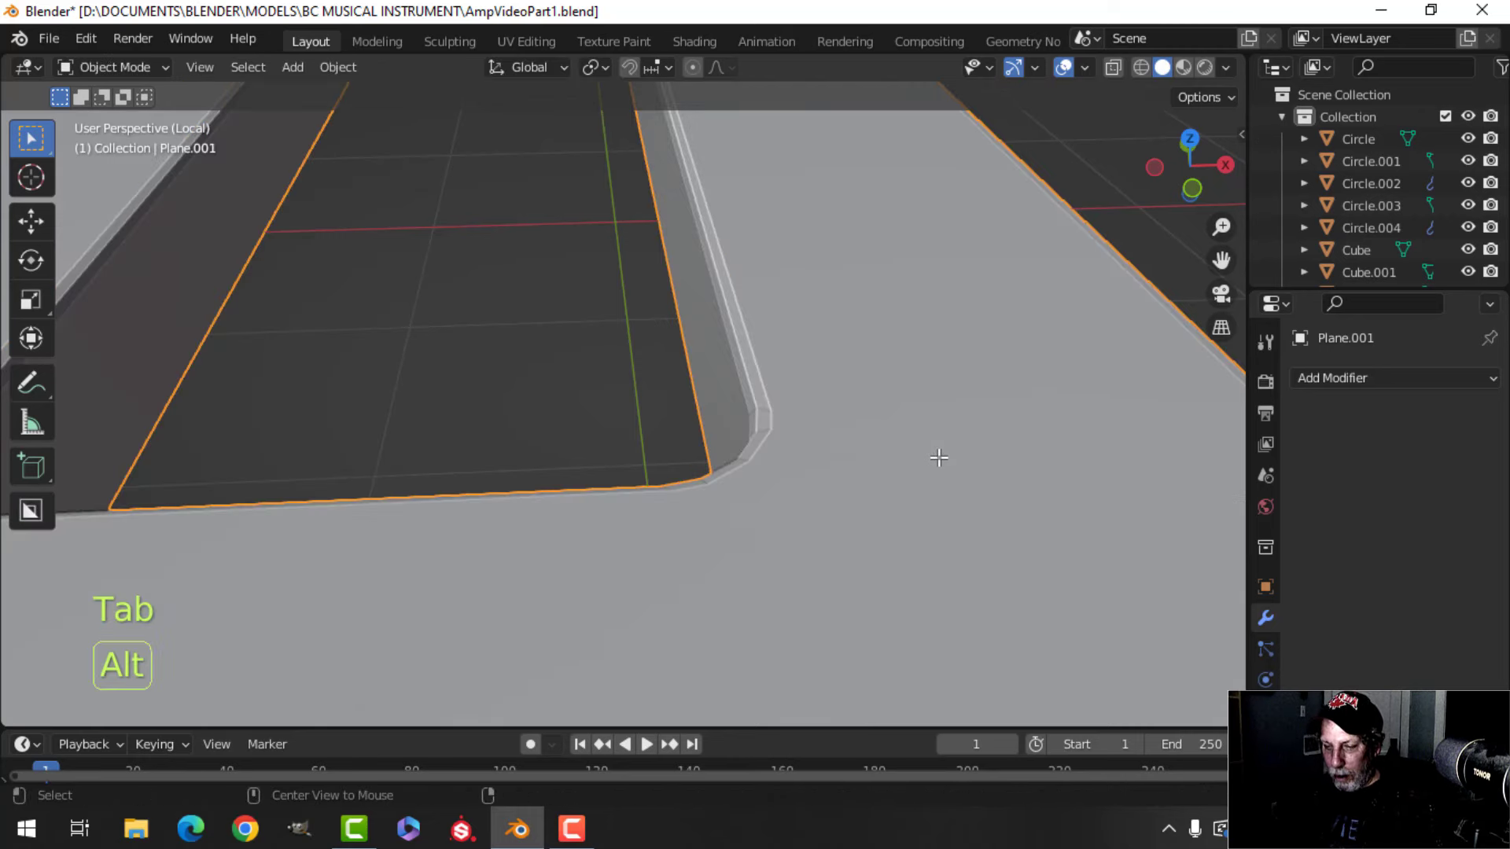
{"action": "key", "text": "KP_Divide"}
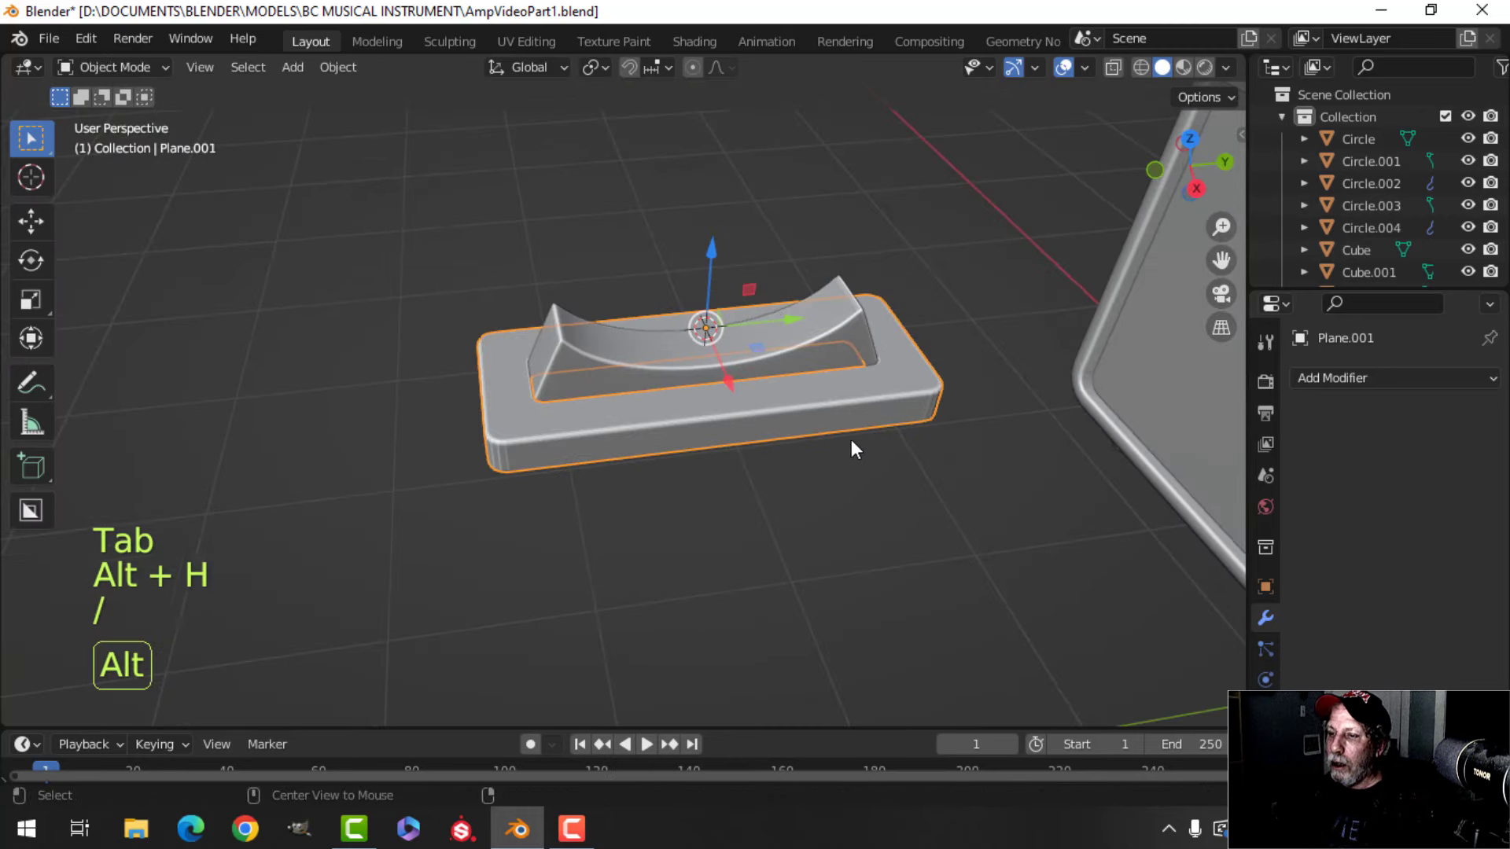
{"action": "key", "text": "alt+a"}
{"action": "scroll", "coordinate": [818, 462], "scroll_direction": "up", "scroll_amount": 3}
{"action": "middle_click_drag", "start_coordinate": [818, 463], "coordinate": [868, 487], "text": "shift"}
{"action": "left_click", "coordinate": [654, 363]}
{"action": "key", "text": "Tab"}
{"action": "key", "text": "a"}
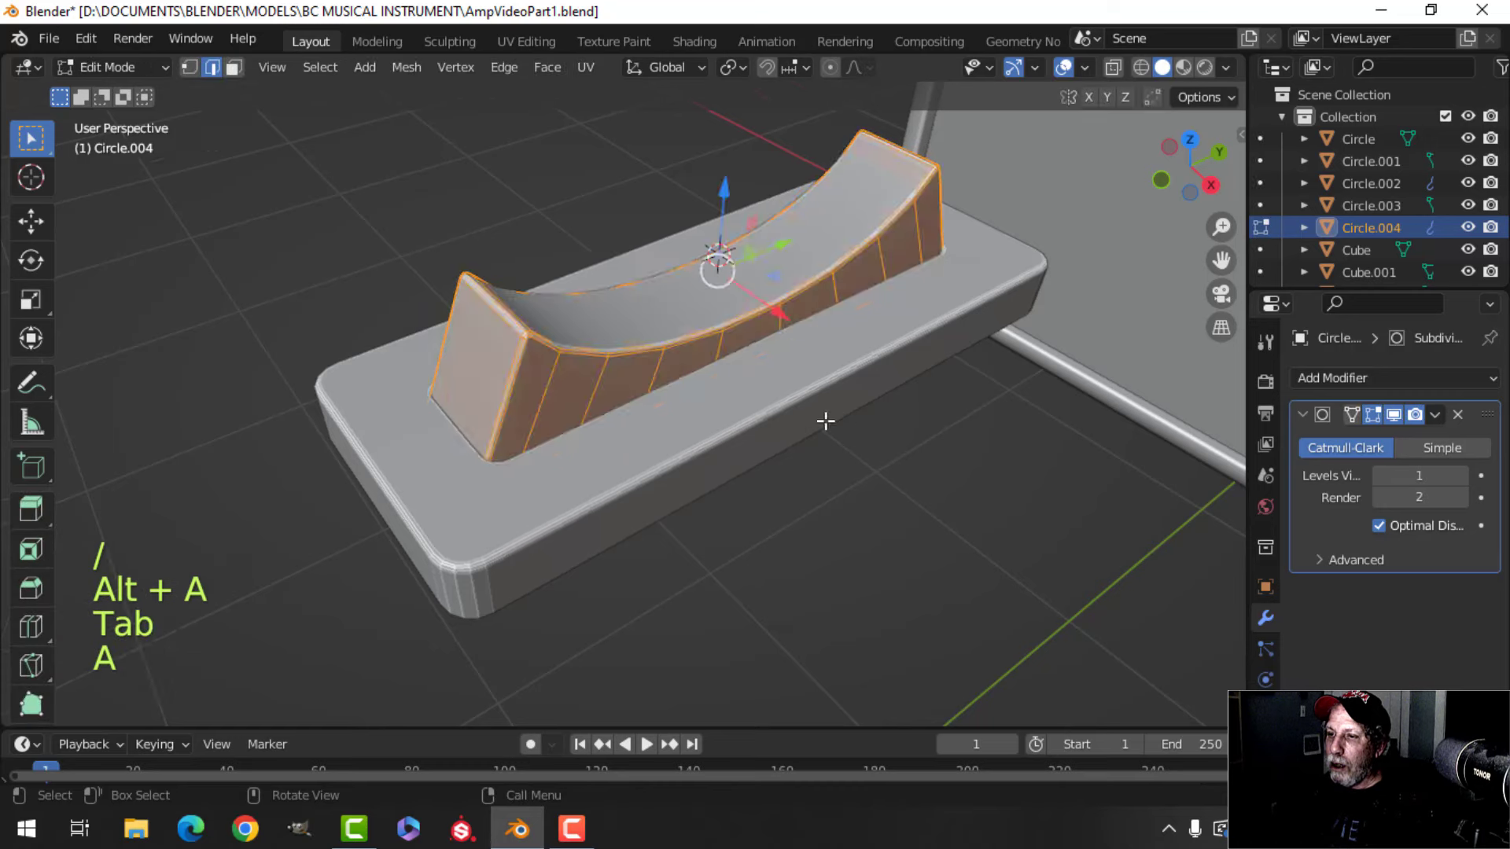
{"action": "middle_click_drag", "start_coordinate": [825, 421], "coordinate": [700, 337]}
{"action": "key", "text": "Tab"}
{"action": "scroll", "coordinate": [765, 373], "scroll_direction": "down", "scroll_amount": 3}
{"action": "key", "text": "alt+a"}
{"action": "scroll", "coordinate": [814, 478], "scroll_direction": "up", "scroll_amount": 3}
- Edit the rocker and base meshes together in top view and scale them along Y to roughly three quarters of their length
{"action": "left_click", "coordinate": [701, 336]}
{"action": "left_click", "coordinate": [814, 404], "text": "shift"}
{"action": "key", "text": "KP_7"}
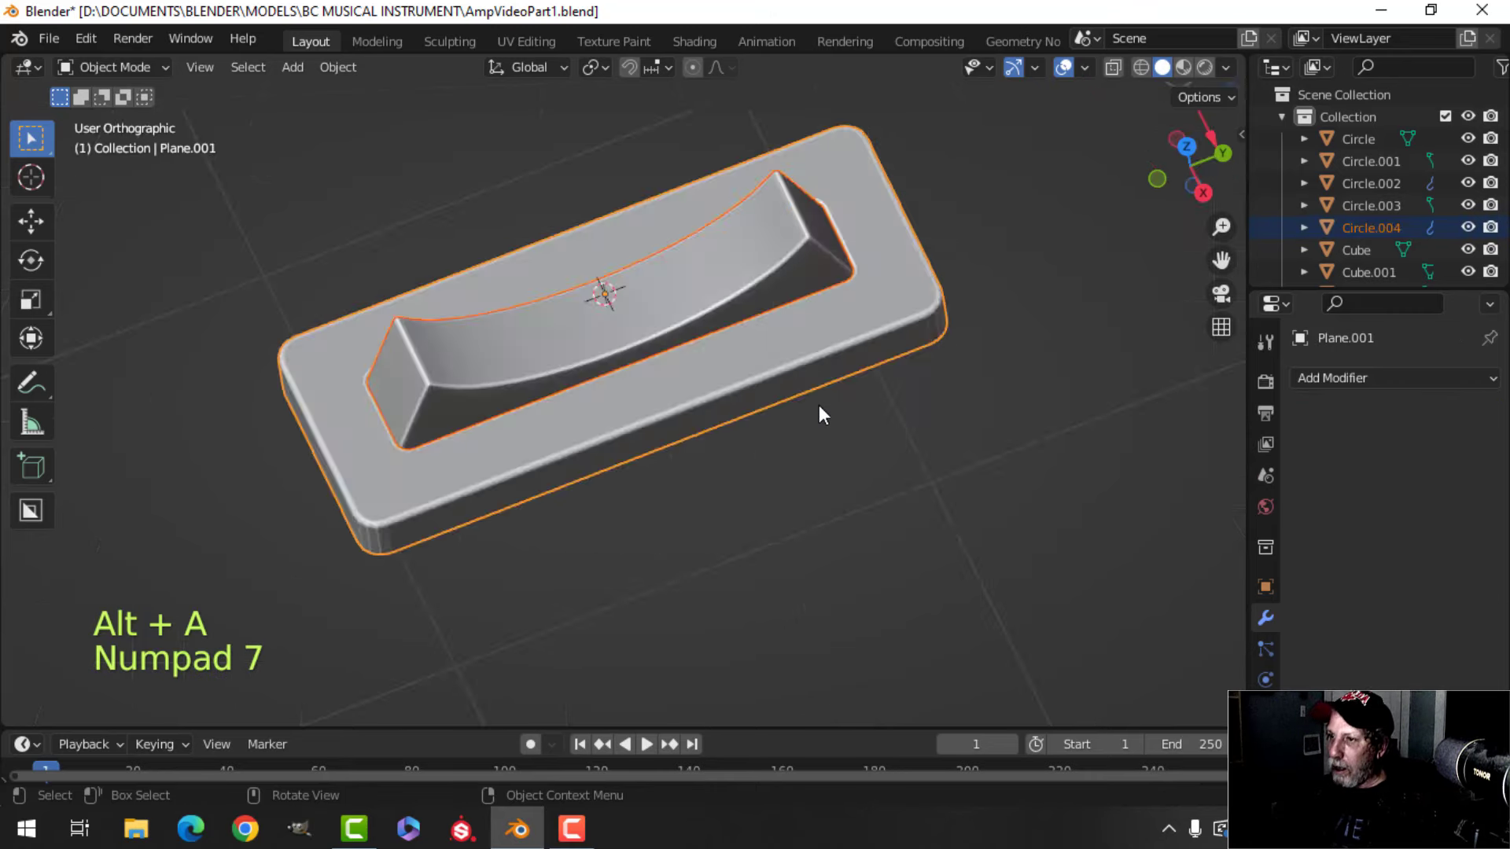
{"action": "scroll", "coordinate": [818, 417], "scroll_direction": "down", "scroll_amount": 3}
{"action": "key", "text": "Tab"}
{"action": "key", "text": "a"}
{"action": "middle_click_drag", "start_coordinate": [867, 462], "coordinate": [873, 464], "text": "shift"}
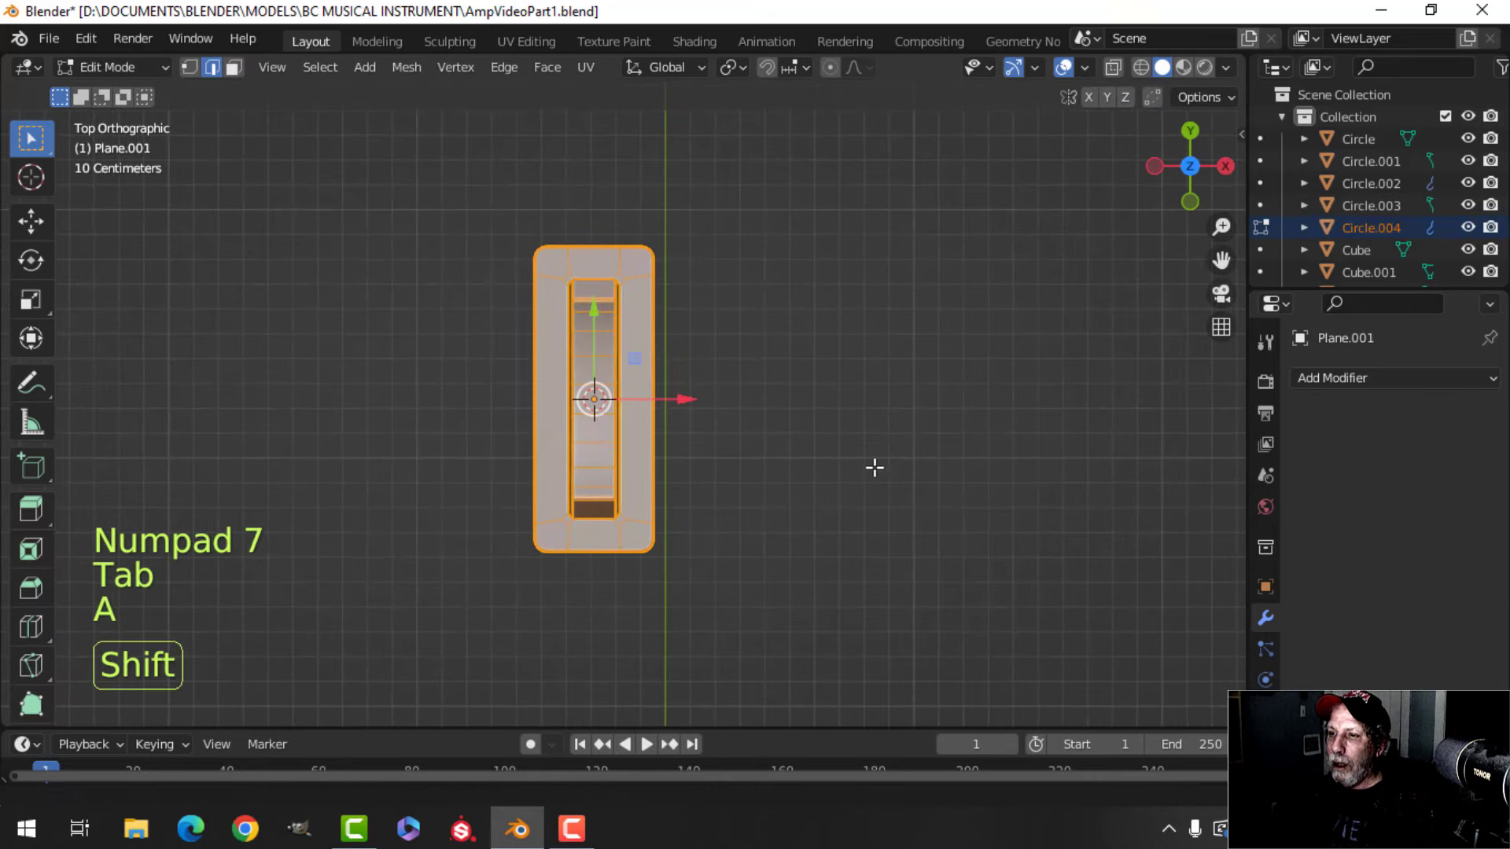
{"action": "key", "text": "s"}
{"action": "key", "text": "y"}
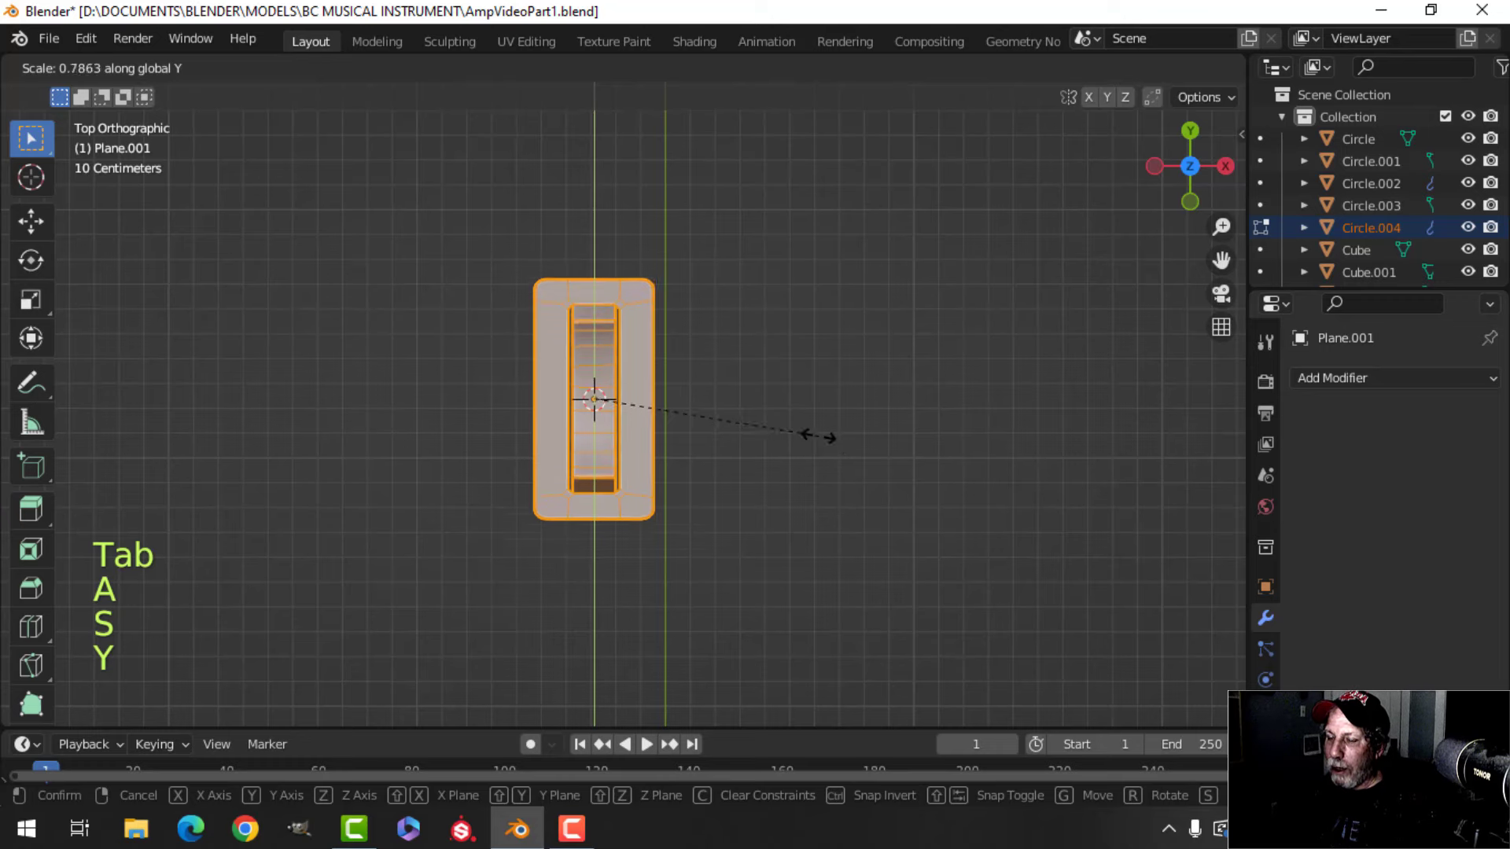
{"action": "left_click", "coordinate": [804, 425]}
- Scale the rocker and base uniformly to about 0.784 and rotate them 90° about the X axis
{"action": "mouse_move", "coordinate": [714, 408]}
{"action": "middle_mouse_down"}
{"action": "mouse_move", "coordinate": [600, 371]}
{"action": "mouse_move", "coordinate": [610, 347]}
{"action": "mouse_move", "coordinate": [631, 387]}
{"action": "mouse_move", "coordinate": [700, 367]}
{"action": "mouse_move", "coordinate": [710, 415]}
{"action": "mouse_move", "coordinate": [695, 394]}
{"action": "middle_mouse_up"}
{"action": "scroll", "coordinate": [631, 388], "scroll_direction": "up", "scroll_amount": 3}
{"action": "scroll", "coordinate": [701, 368], "scroll_direction": "down", "scroll_amount": 2}
{"action": "key", "text": "s"}
{"action": "left_click", "coordinate": [757, 401]}
{"action": "scroll", "coordinate": [702, 407], "scroll_direction": "up", "scroll_amount": 2}
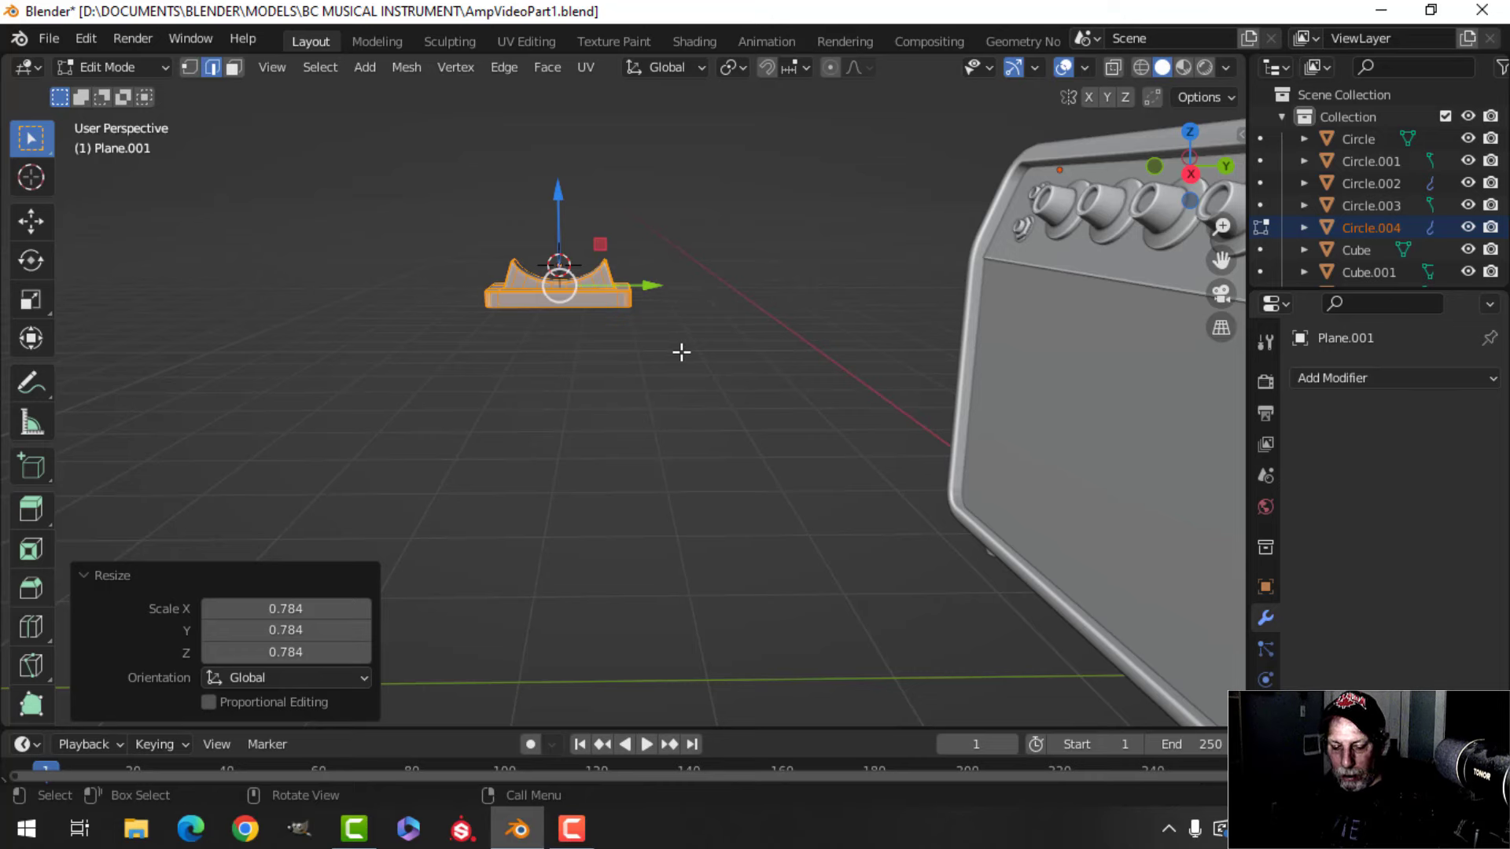
{"action": "type", "text": "rx"}
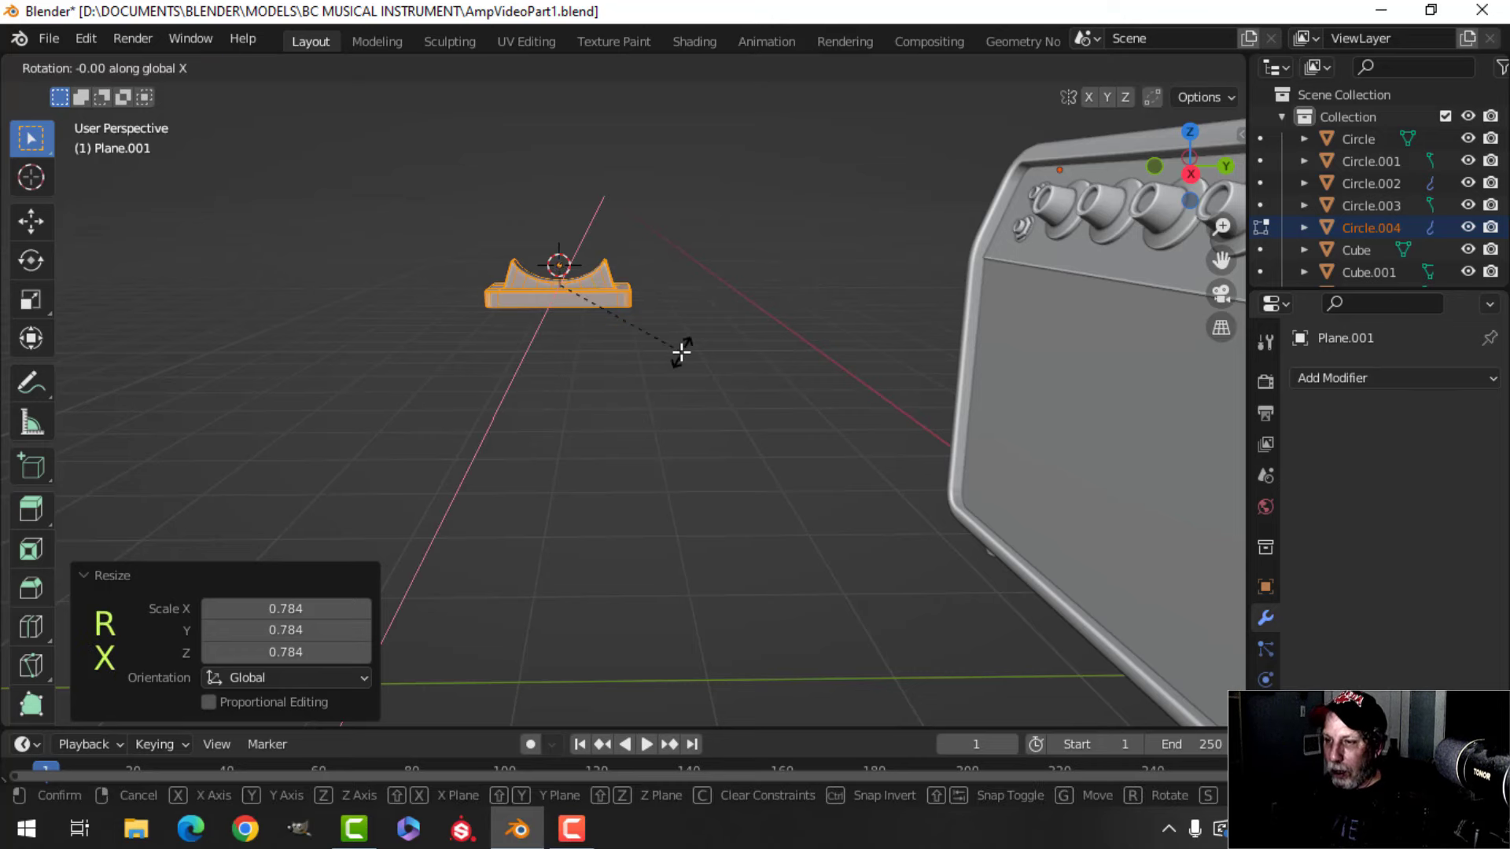
{"action": "type", "text": "90"}
{"action": "left_click", "coordinate": [681, 353]}
- Move the switch about 2.66 m along Y to the amplifier, then along X toward the indicator end of the front
{"action": "middle_click_drag", "start_coordinate": [683, 354], "coordinate": [546, 344]}
{"action": "scroll", "coordinate": [795, 375], "scroll_direction": "down", "scroll_amount": 3}
{"action": "key", "text": "g"}
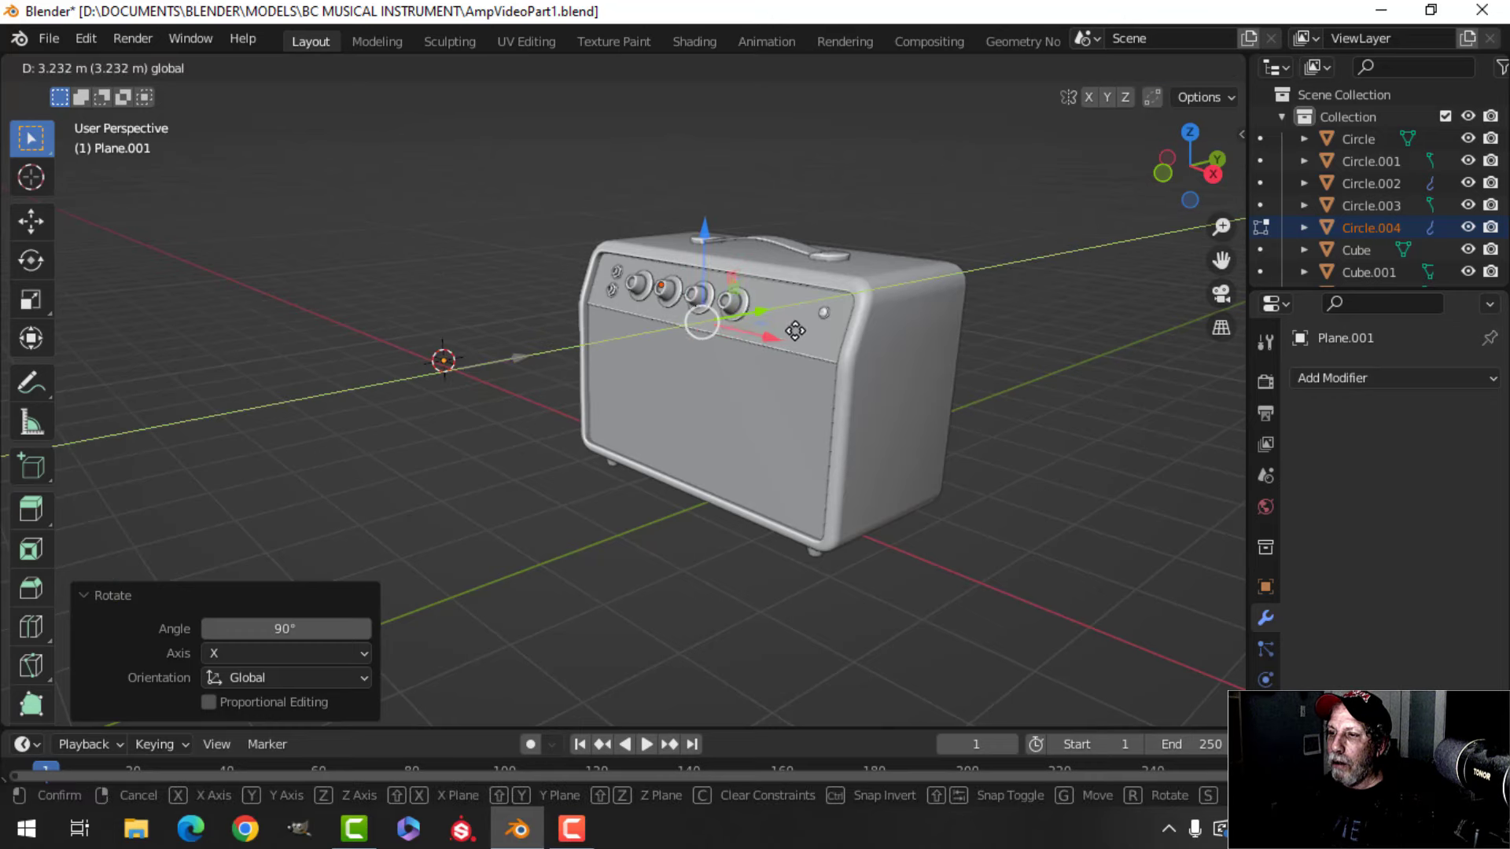
{"action": "left_click", "coordinate": [766, 340]}
{"action": "middle_click_drag", "start_coordinate": [766, 340], "coordinate": [708, 420], "text": "shift"}
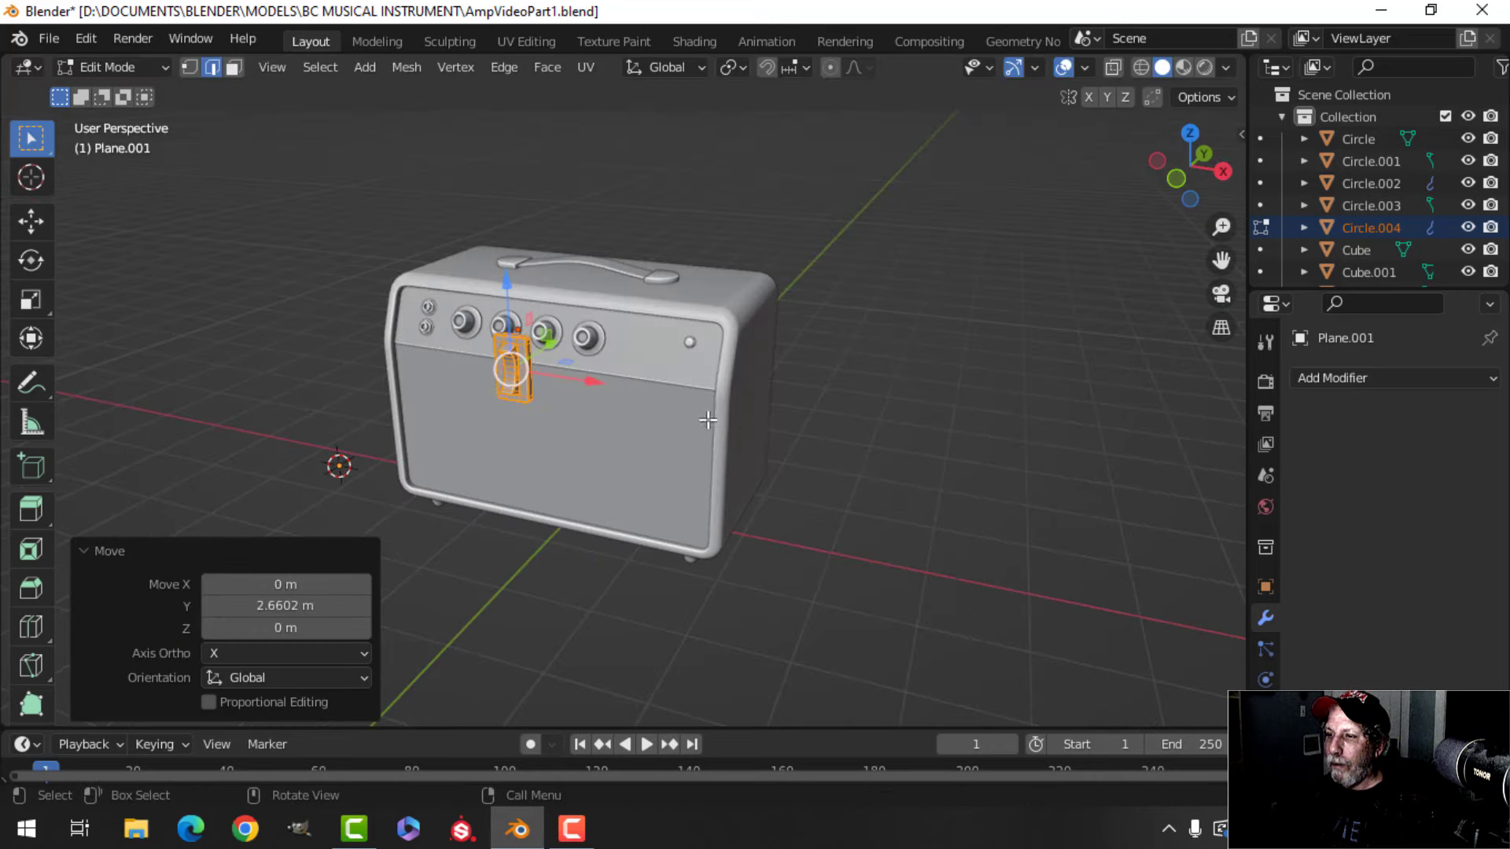
{"action": "key", "text": "g"}
{"action": "key", "text": "x"}
{"action": "left_click", "coordinate": [626, 381]}
- Shrink the rocker and base uniformly in two passes, to about 0.555 and about 0.727
{"action": "scroll", "coordinate": [627, 381], "scroll_direction": "up", "scroll_amount": 3}
{"action": "middle_click_drag", "start_coordinate": [627, 381], "coordinate": [821, 392]}
{"action": "key", "text": "s"}
{"action": "left_click", "coordinate": [721, 392]}
{"action": "middle_click_drag", "start_coordinate": [593, 408], "coordinate": [452, 452], "text": "shift"}
{"action": "middle_click_drag", "start_coordinate": [452, 451], "coordinate": [743, 408]}
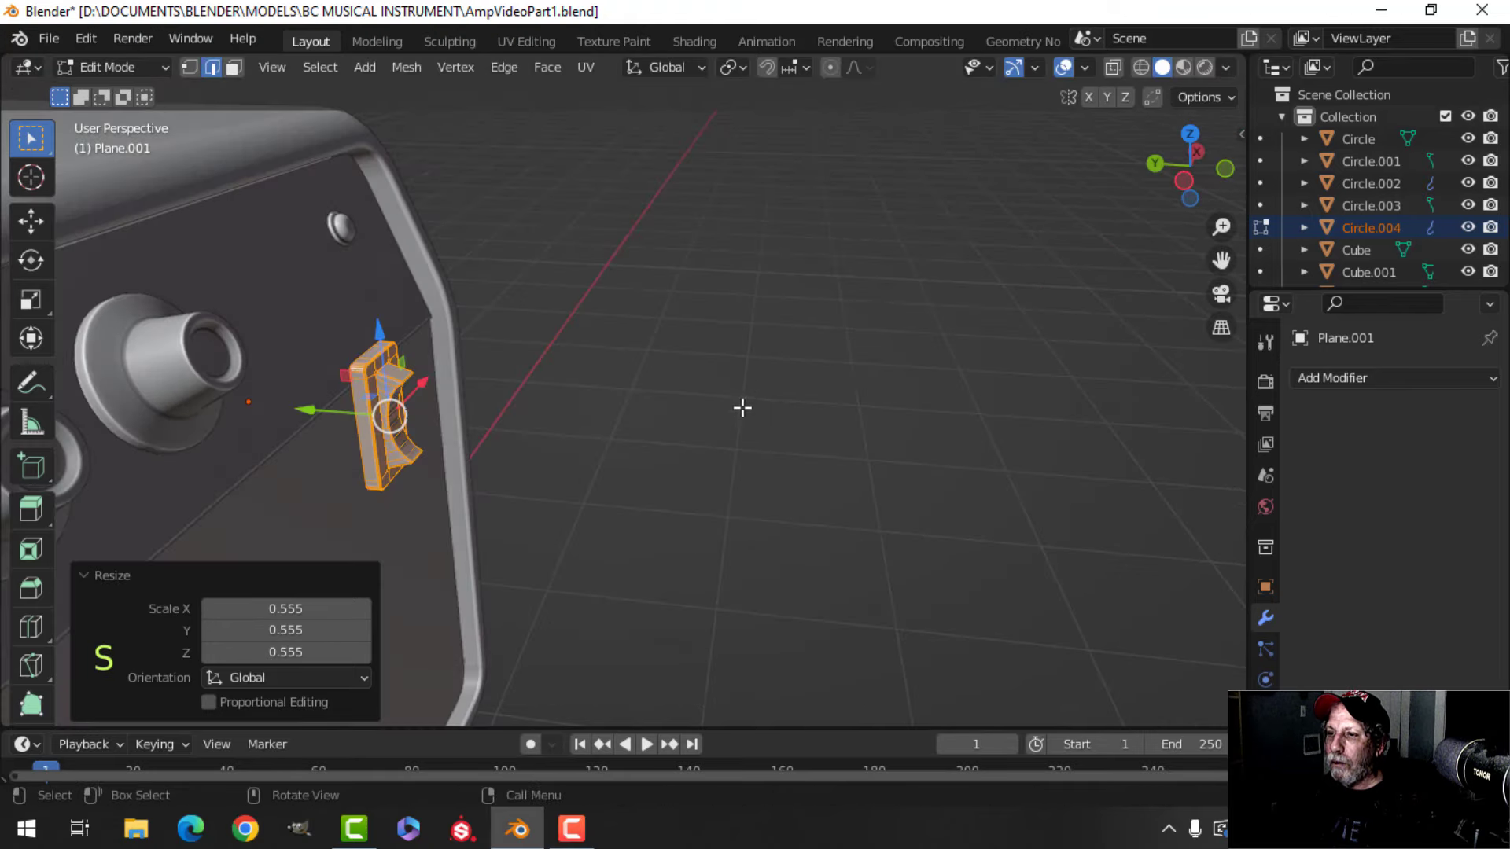
{"action": "key", "text": "s"}
{"action": "left_click", "coordinate": [509, 421]}
- Raise the switch along Z onto the control panel, shift it about 0.114 m along Y toward the panel, and deselect it
{"action": "middle_click_drag", "start_coordinate": [509, 422], "coordinate": [816, 283]}
{"action": "middle_click_drag", "start_coordinate": [816, 283], "coordinate": [686, 339]}
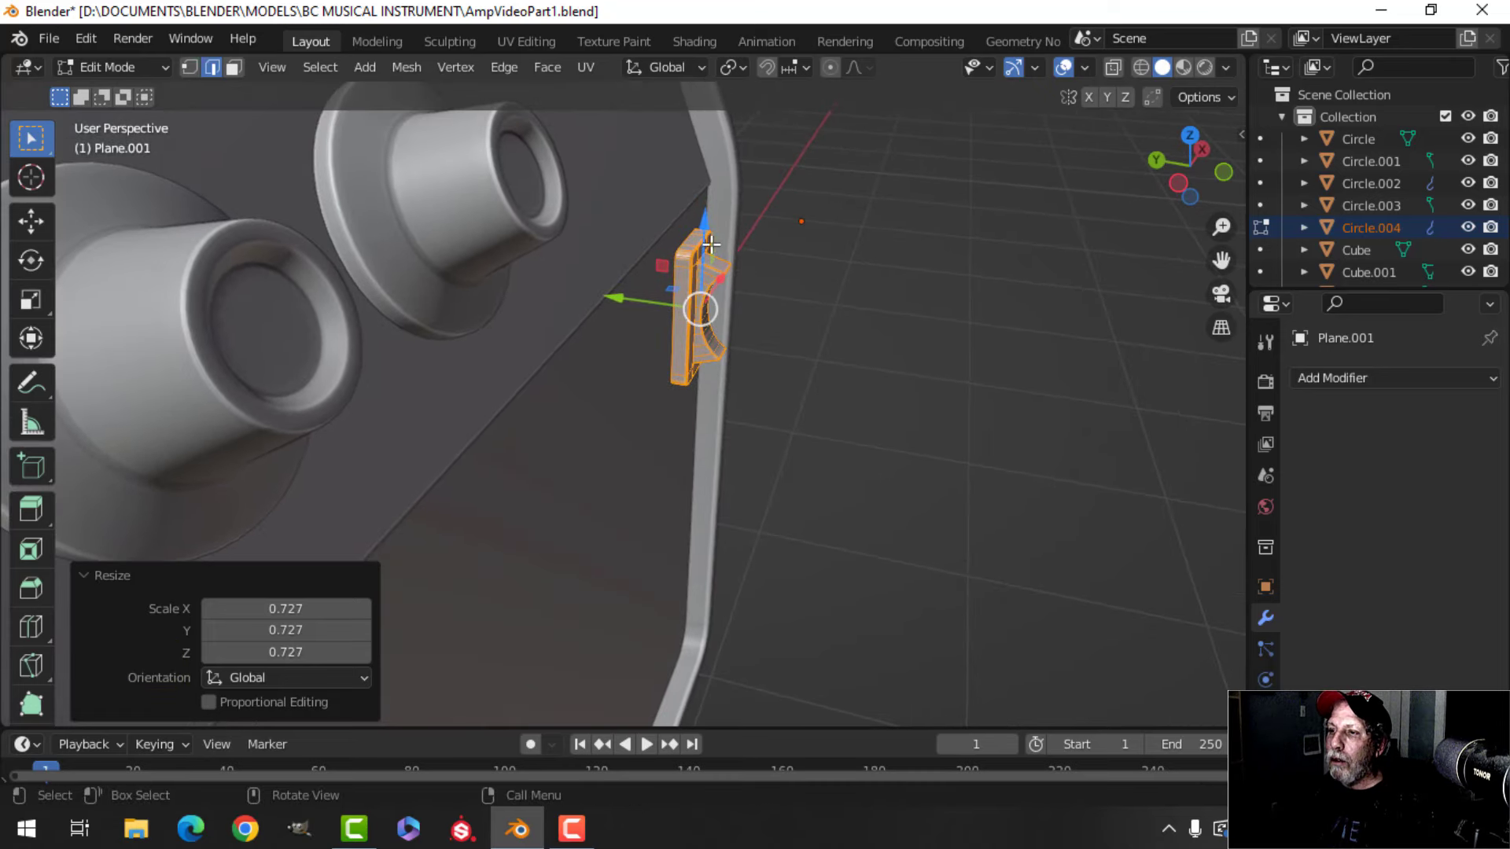
{"action": "left_click_drag", "start_coordinate": [710, 244], "coordinate": [714, 831]}
{"action": "middle_click_drag", "start_coordinate": [731, 491], "coordinate": [736, 461], "text": "shift"}
{"action": "left_click_drag", "start_coordinate": [712, 364], "coordinate": [620, 357]}
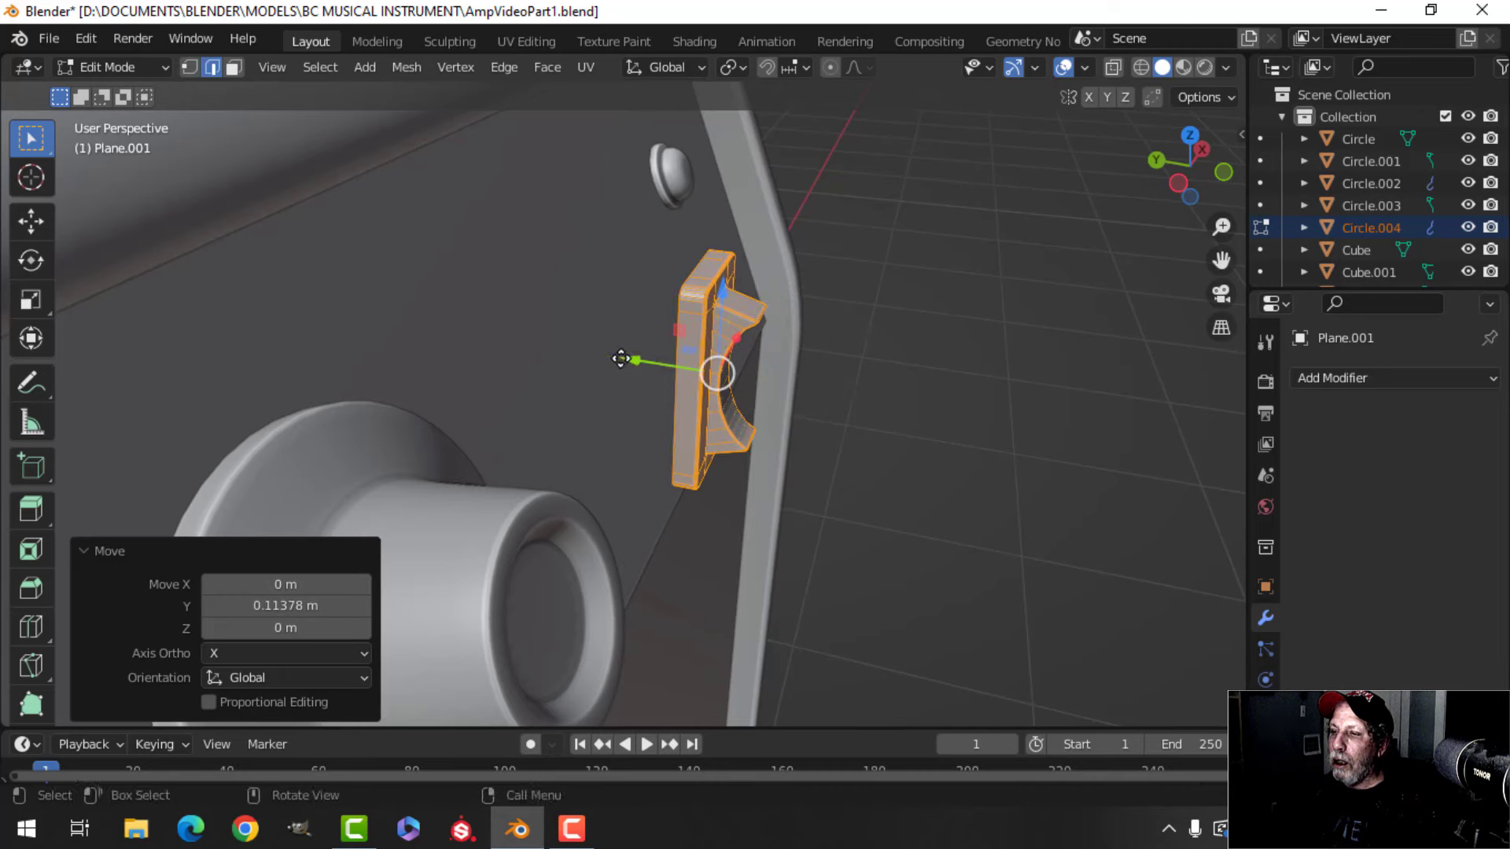
{"action": "middle_click_drag", "start_coordinate": [666, 452], "coordinate": [630, 496], "text": "shift"}
{"action": "scroll", "coordinate": [631, 496], "scroll_direction": "up", "scroll_amount": 2}
{"action": "middle_click_drag", "start_coordinate": [756, 519], "coordinate": [573, 413]}
{"action": "key", "text": "alt+a"}
{"action": "middle_click_drag", "start_coordinate": [774, 427], "coordinate": [546, 397], "text": "shift"}
{"action": "middle_click_drag", "start_coordinate": [591, 422], "coordinate": [610, 425]}
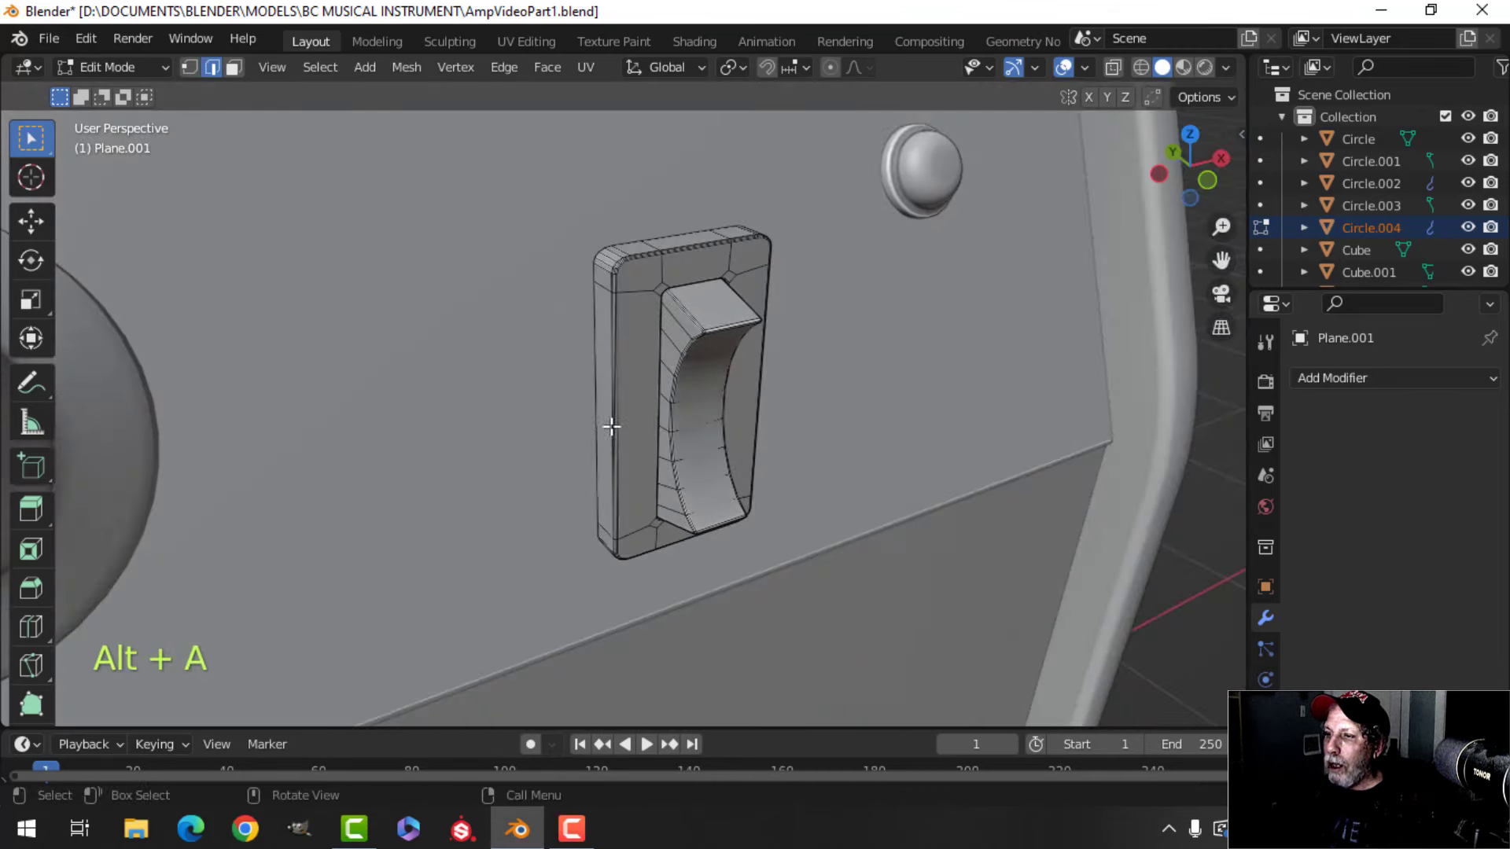
- Select the rocker's concave front vertices in right-side wireframe view and scale them along Y to less than half their depth
{"action": "key", "text": "Tab"}
{"action": "scroll", "coordinate": [778, 380], "scroll_direction": "up", "scroll_amount": 2}
{"action": "key", "text": "alt+a"}
{"action": "left_click", "coordinate": [748, 316]}
{"action": "key", "text": "Tab"}
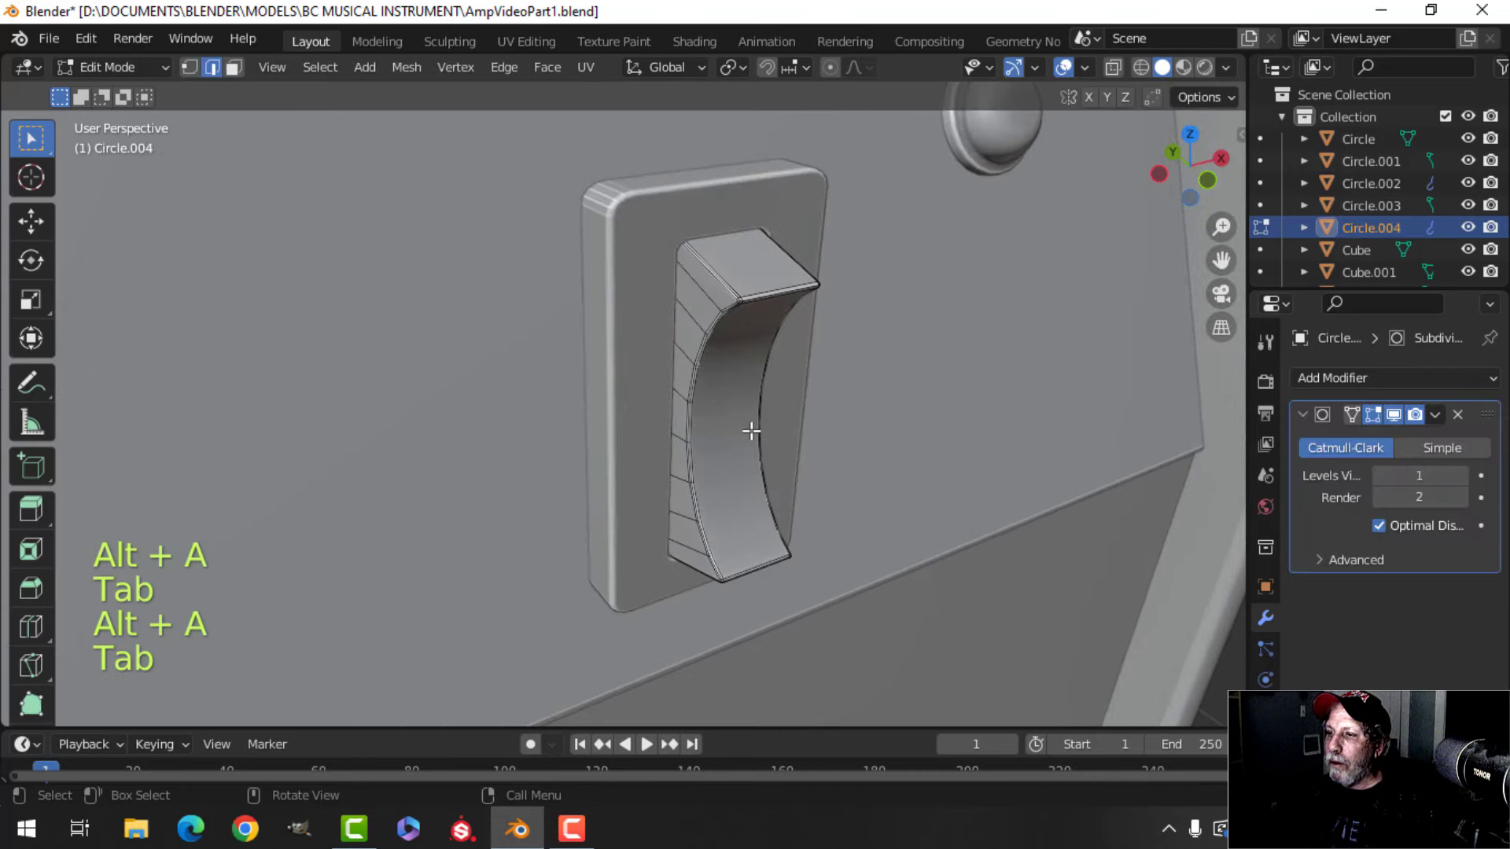
{"action": "middle_click_drag", "start_coordinate": [749, 322], "coordinate": [800, 456]}
{"action": "key", "text": "alt+a"}
{"action": "key", "text": "KP_3"}
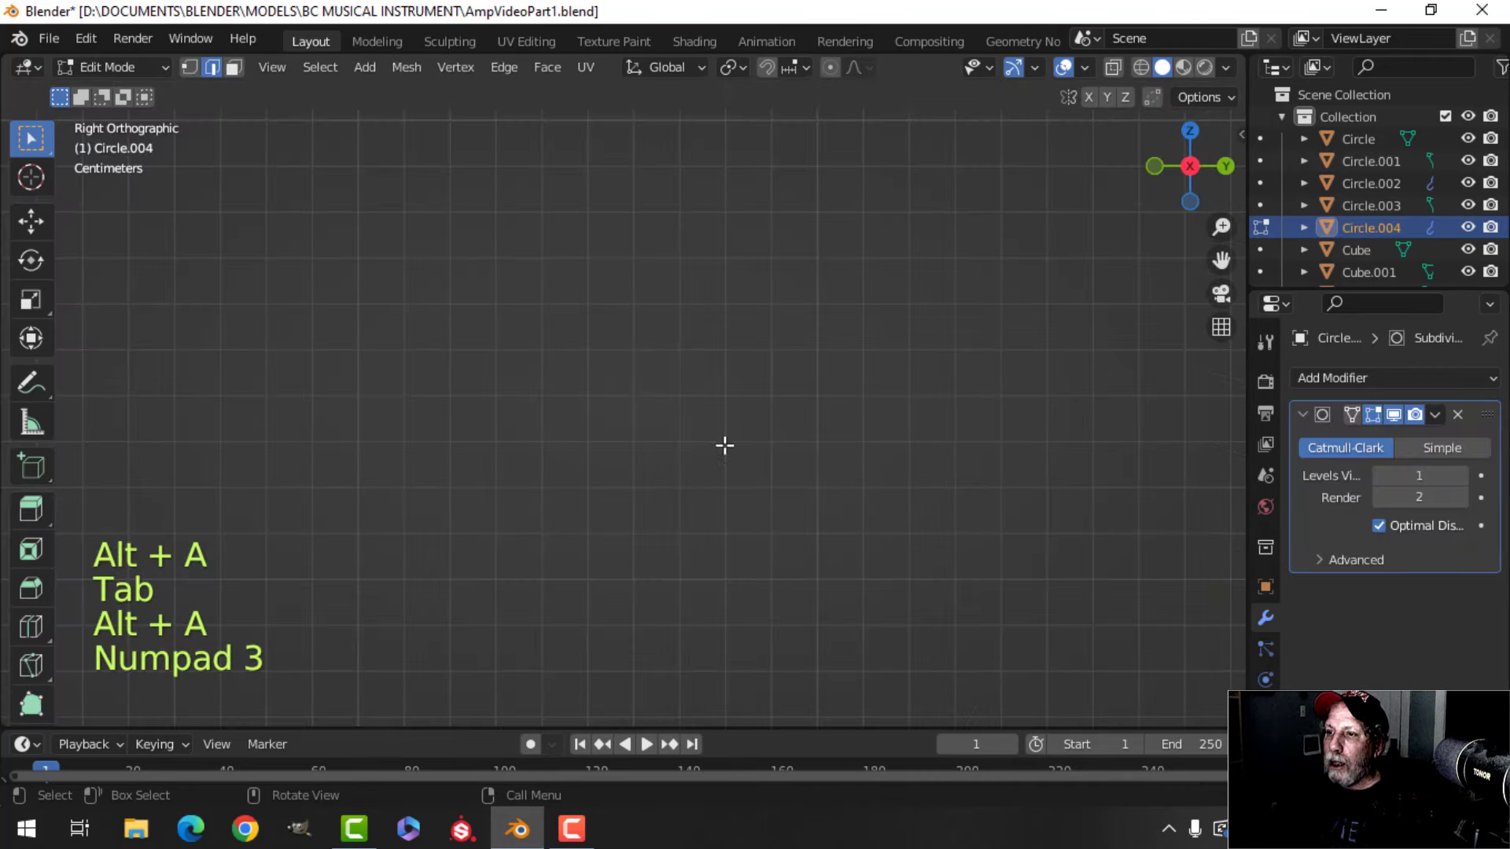
{"action": "key", "text": "KP_Decimal"}
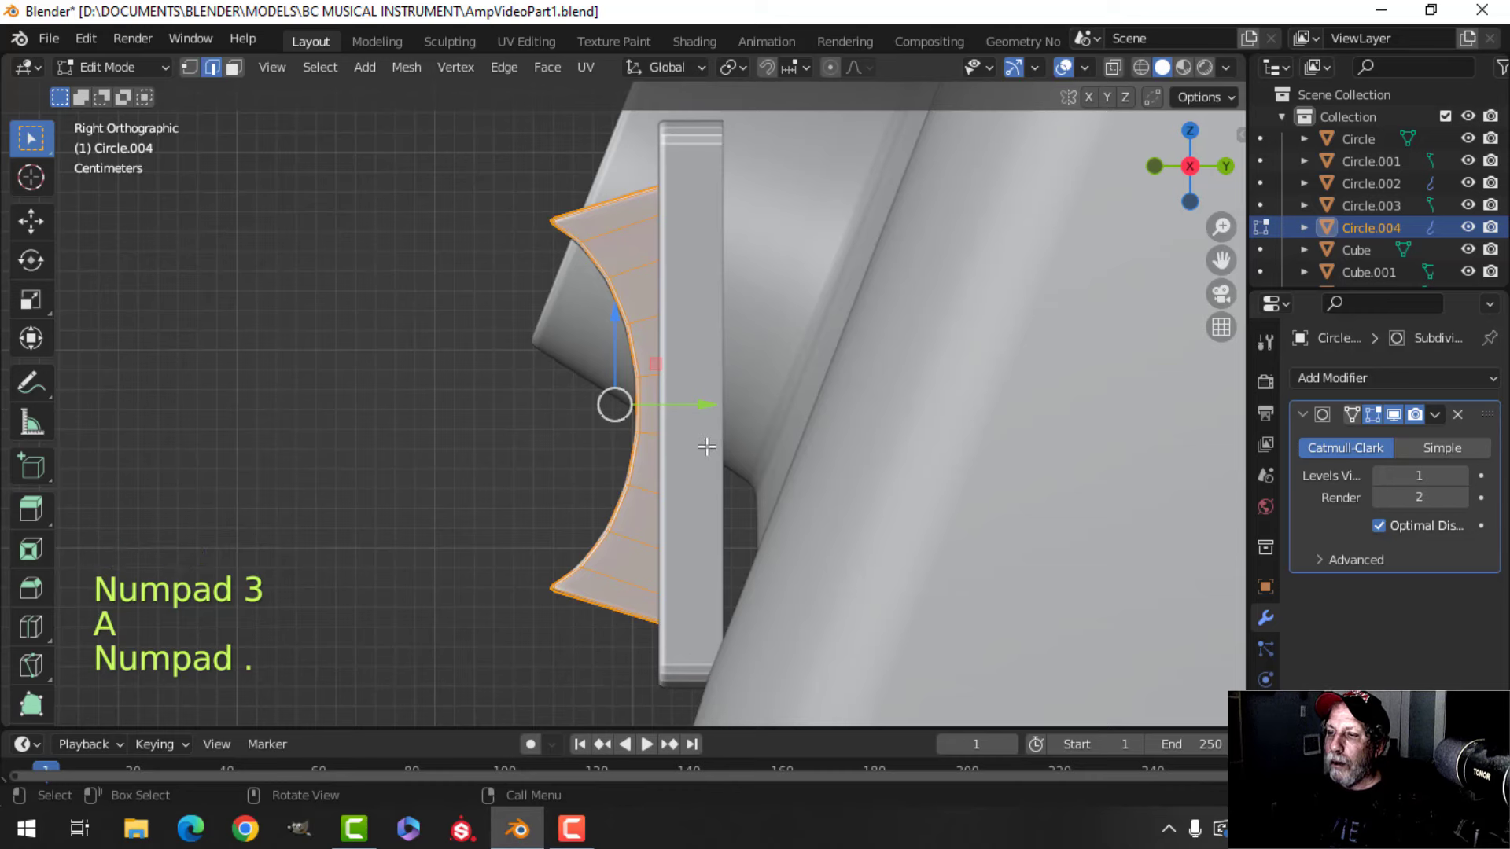
{"action": "key", "text": "alt+a"}
{"action": "key", "text": "z"}
{"action": "left_click", "coordinate": [499, 445]}
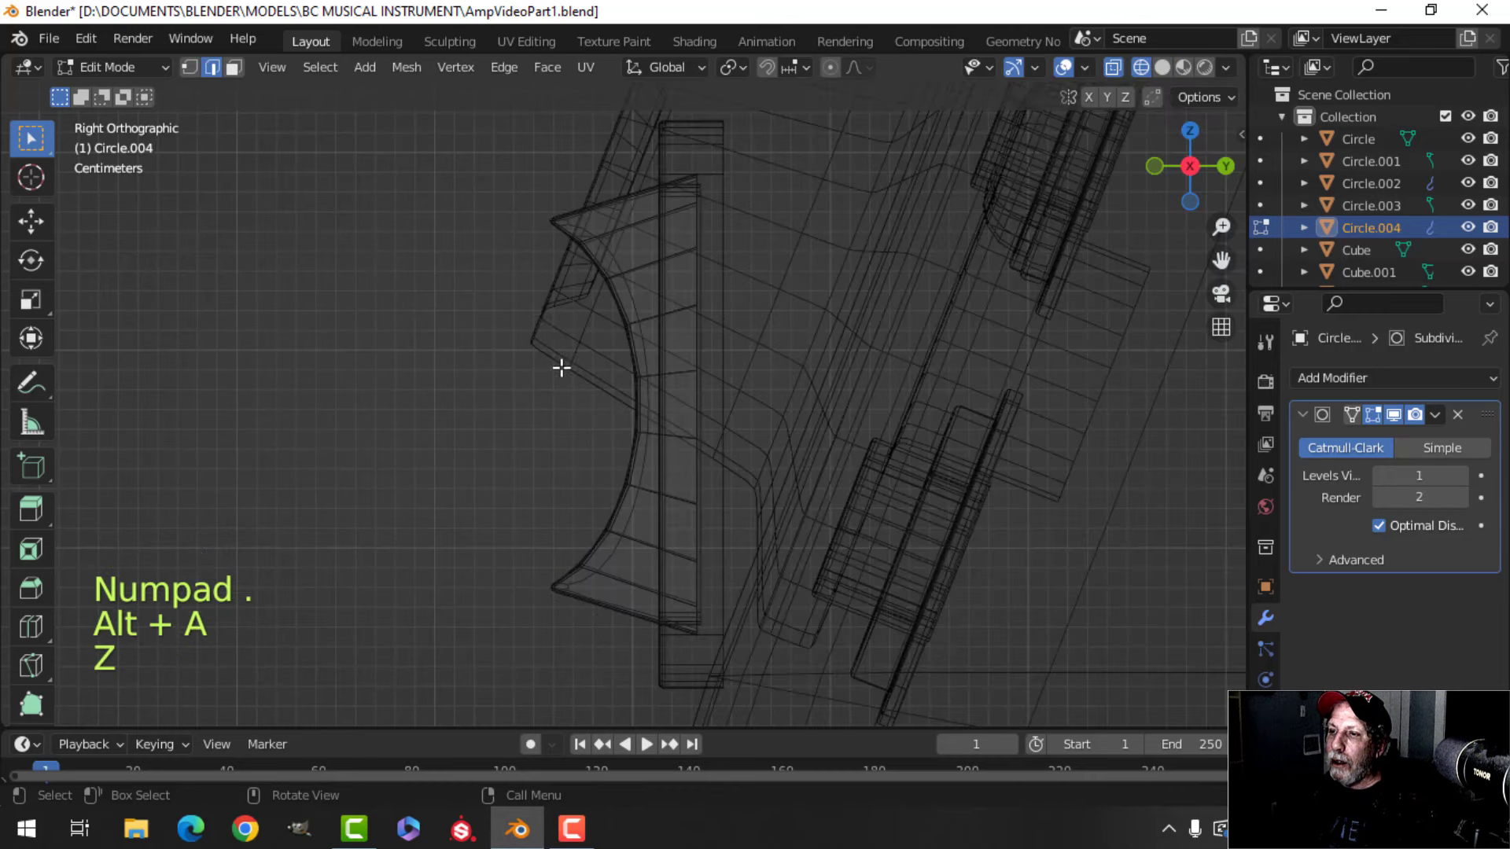
{"action": "key", "text": "b"}
{"action": "left_click_drag", "start_coordinate": [499, 128], "coordinate": [654, 682]}
{"action": "key", "text": "s"}
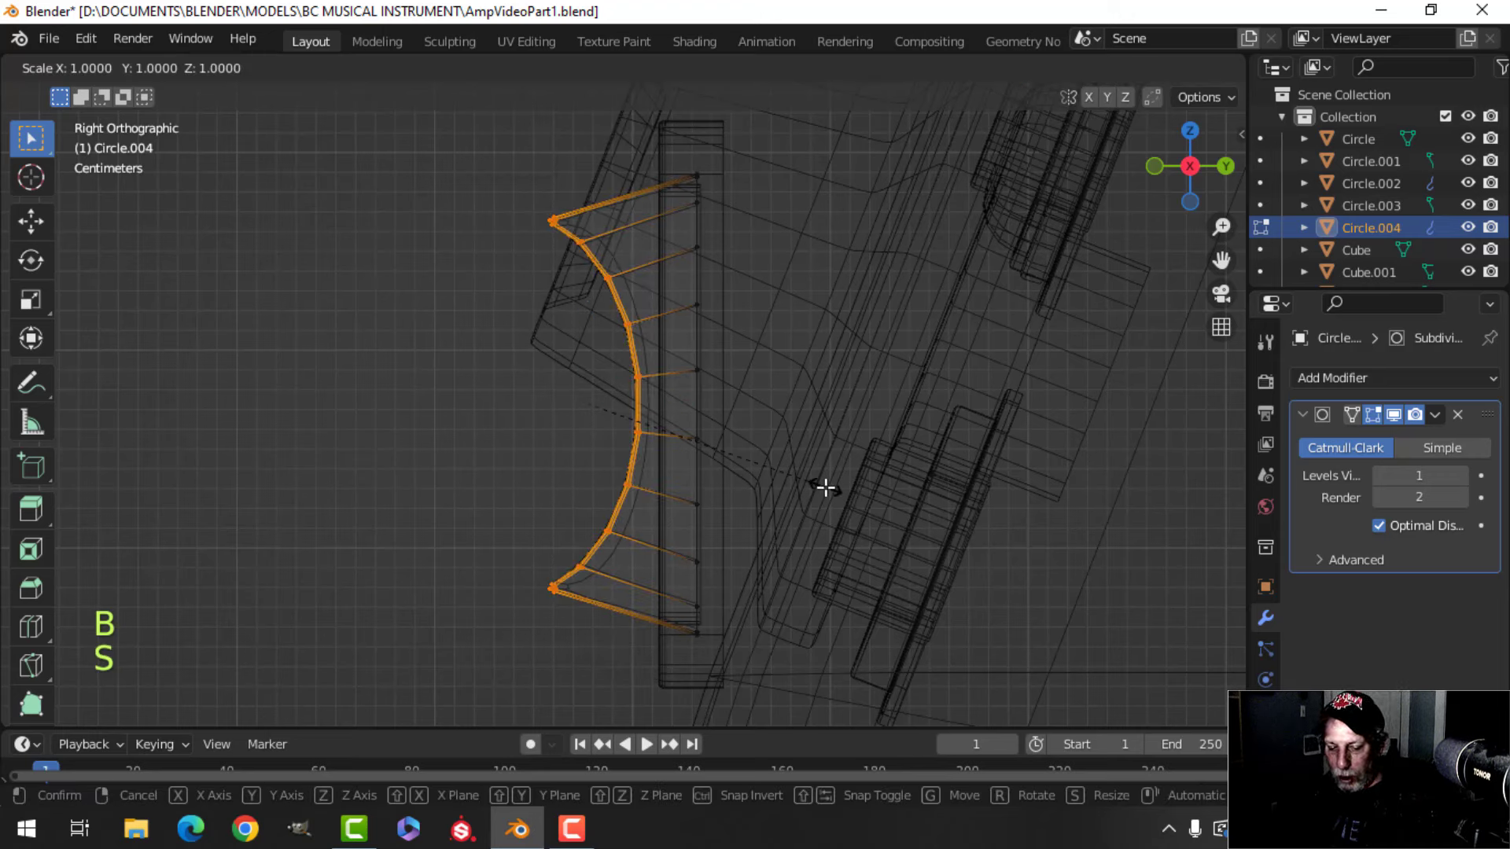
{"action": "key", "text": "y"}
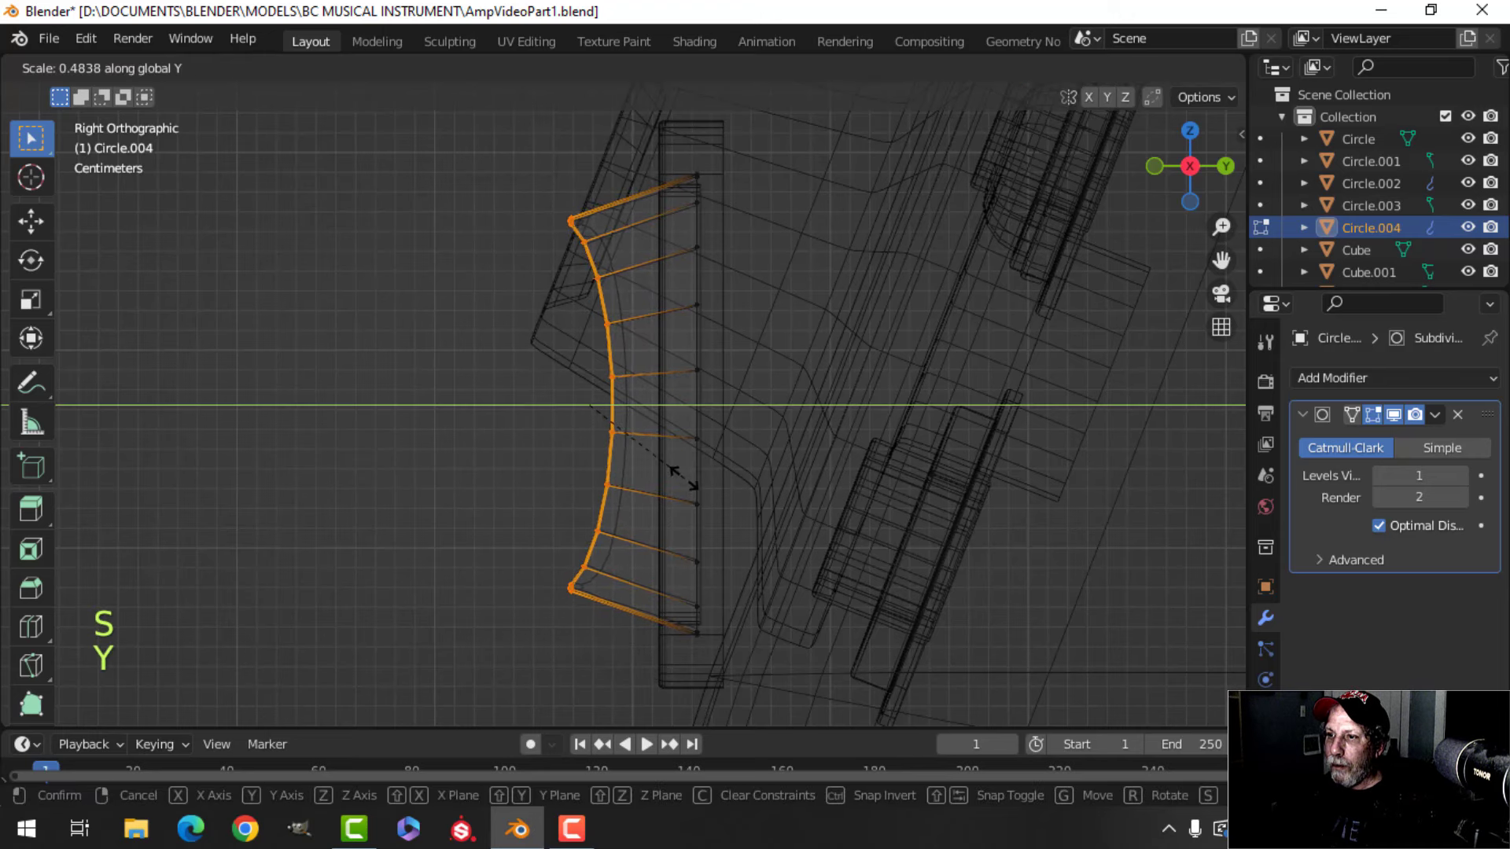
{"action": "left_click", "coordinate": [661, 475]}
- Shift the whole rocker mesh about 0.006 m along Y into the base, then return to solid Object Mode
{"action": "key", "text": "a"}
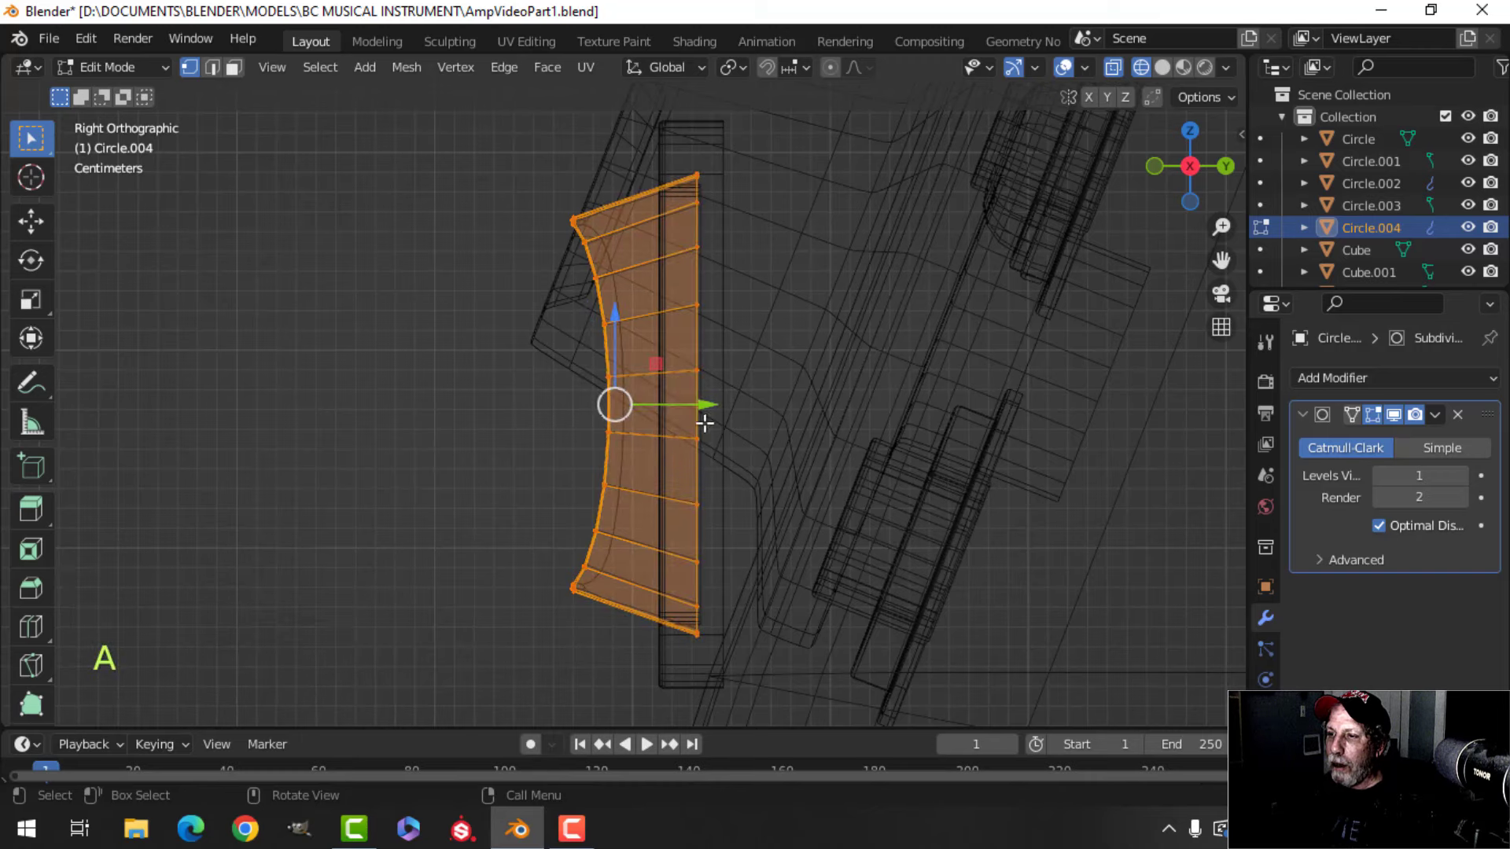
{"action": "left_click_drag", "start_coordinate": [705, 409], "coordinate": [707, 400]}
{"action": "key", "text": "z"}
{"action": "left_click", "coordinate": [789, 404]}
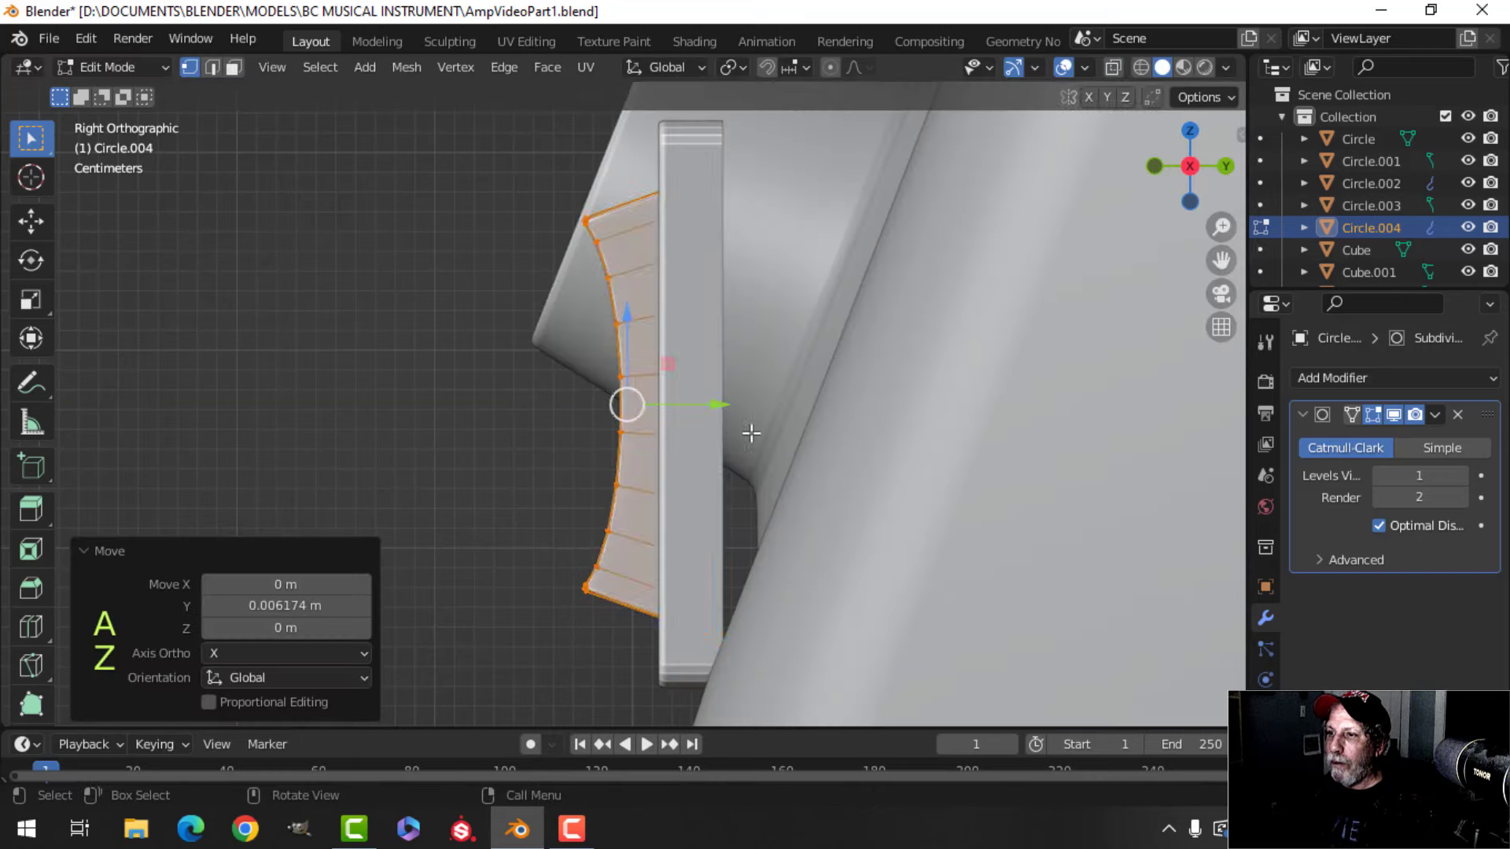
{"action": "key", "text": "Tab"}
{"action": "key", "text": "alt+a"}
{"action": "middle_click_drag", "start_coordinate": [664, 442], "coordinate": [782, 452]}
{"action": "scroll", "coordinate": [767, 476], "scroll_direction": "up", "scroll_amount": 3}
{"action": "scroll", "coordinate": [743, 500], "scroll_direction": "down", "scroll_amount": 4}
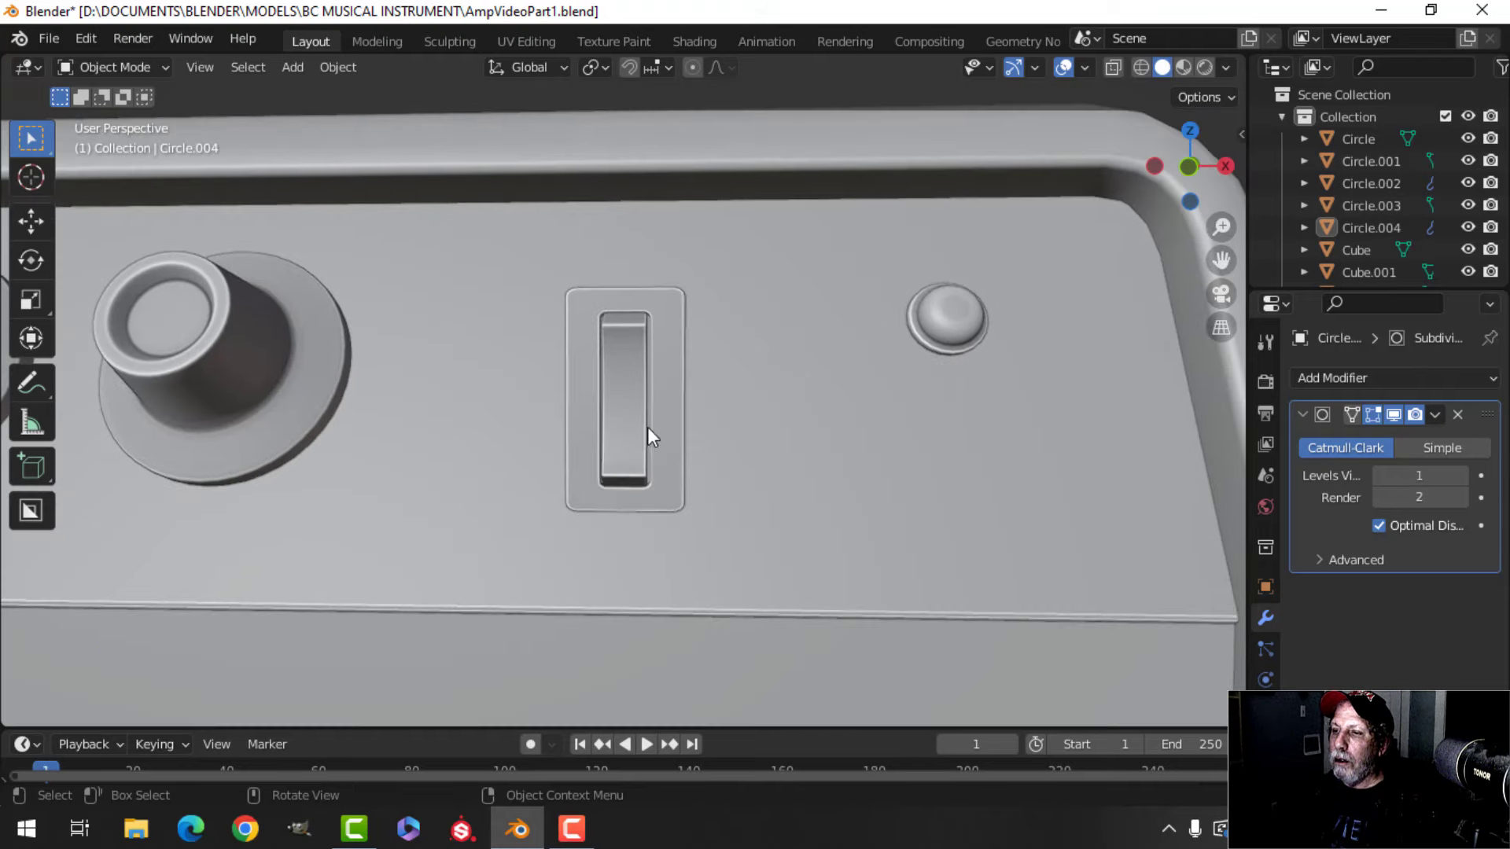
- Edit the rocker and base together, widen them along X to about 1.31, and scale them uniformly to about 0.776
{"action": "left_click", "coordinate": [676, 354], "text": "shift"}
{"action": "key", "text": "Tab"}
{"action": "key", "text": "a"}
{"action": "middle_click_drag", "start_coordinate": [676, 358], "coordinate": [704, 395], "text": "shift"}
{"action": "key", "text": "s"}
{"action": "key", "text": "x"}
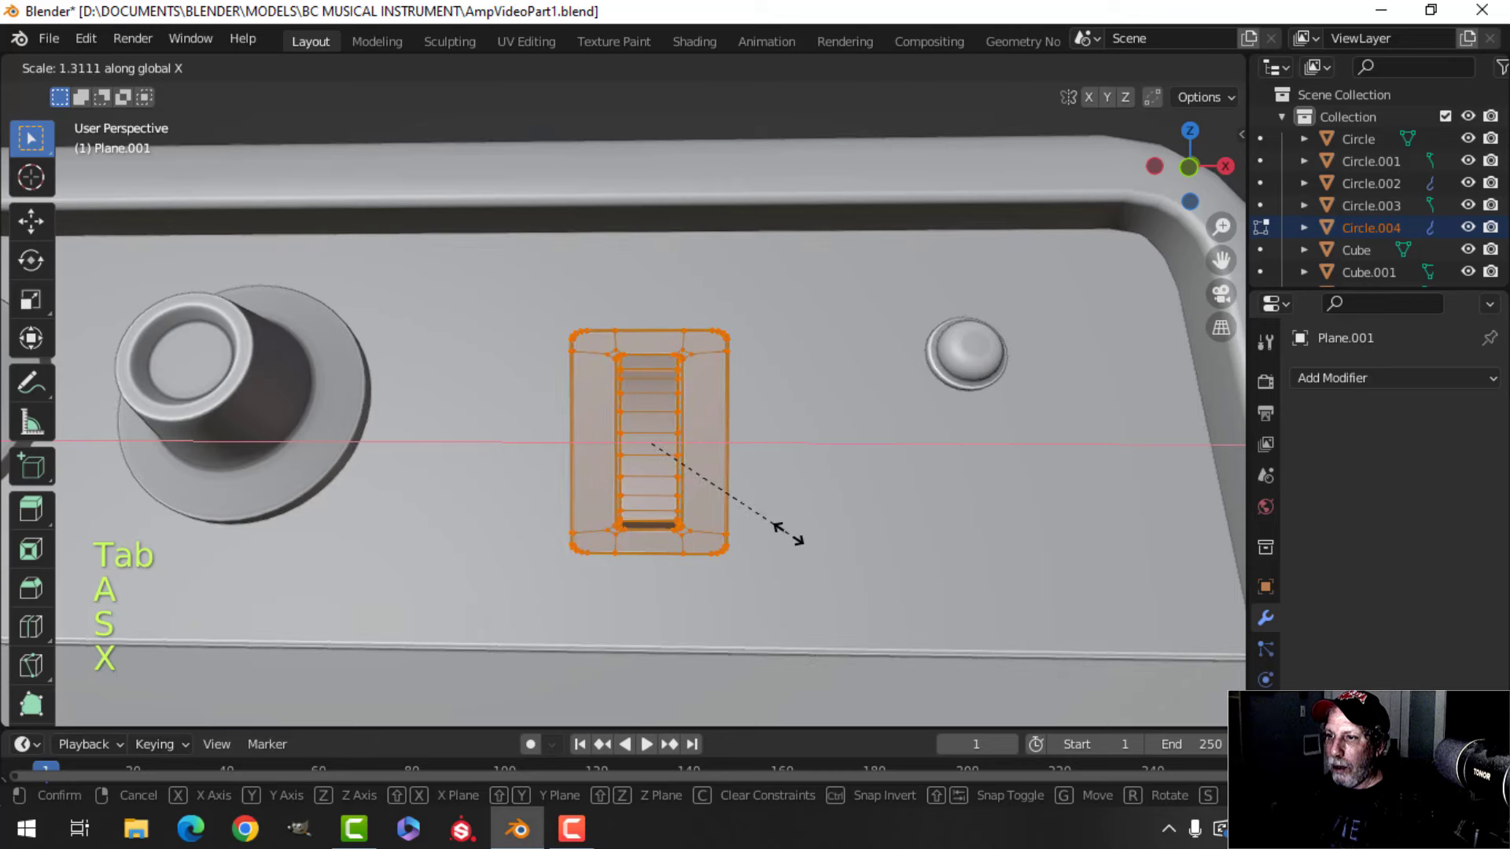
{"action": "left_click", "coordinate": [789, 535]}
{"action": "middle_click_drag", "start_coordinate": [822, 538], "coordinate": [778, 544]}
{"action": "key", "text": "s"}
{"action": "left_click", "coordinate": [828, 495]}
- Move the rocker and base together about 0.14 m along Y toward the panel, then return to Object Mode and deselect them
{"action": "middle_click_drag", "start_coordinate": [828, 496], "coordinate": [747, 472]}
{"action": "key", "text": "g"}
{"action": "key", "text": "y"}
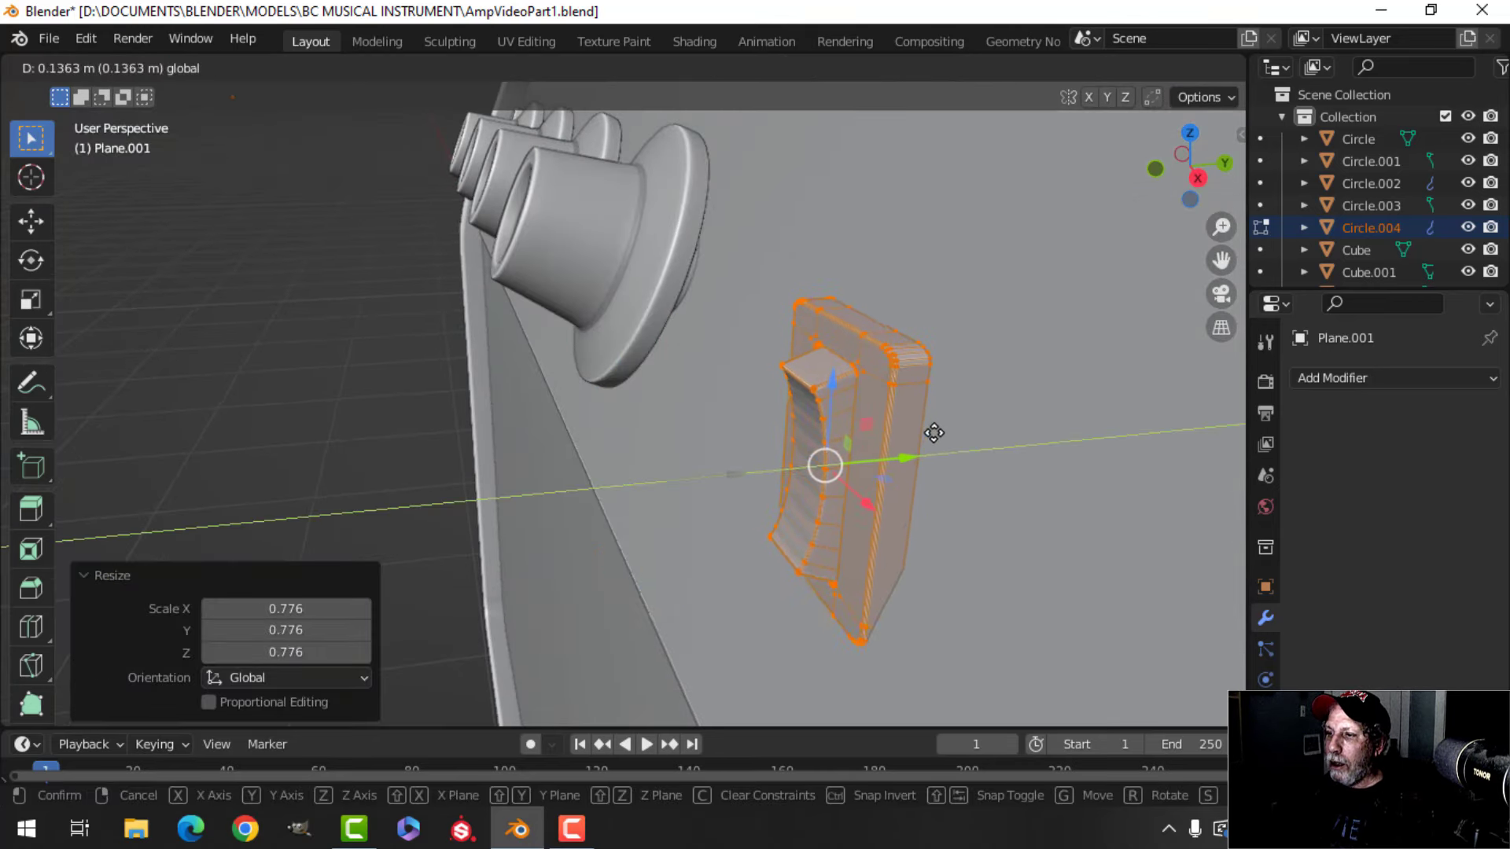
{"action": "left_click", "coordinate": [949, 426]}
{"action": "mouse_move", "coordinate": [949, 426]}
{"action": "middle_mouse_down"}
{"action": "mouse_move", "coordinate": [923, 417]}
{"action": "mouse_move", "coordinate": [933, 442]}
{"action": "middle_mouse_up"}
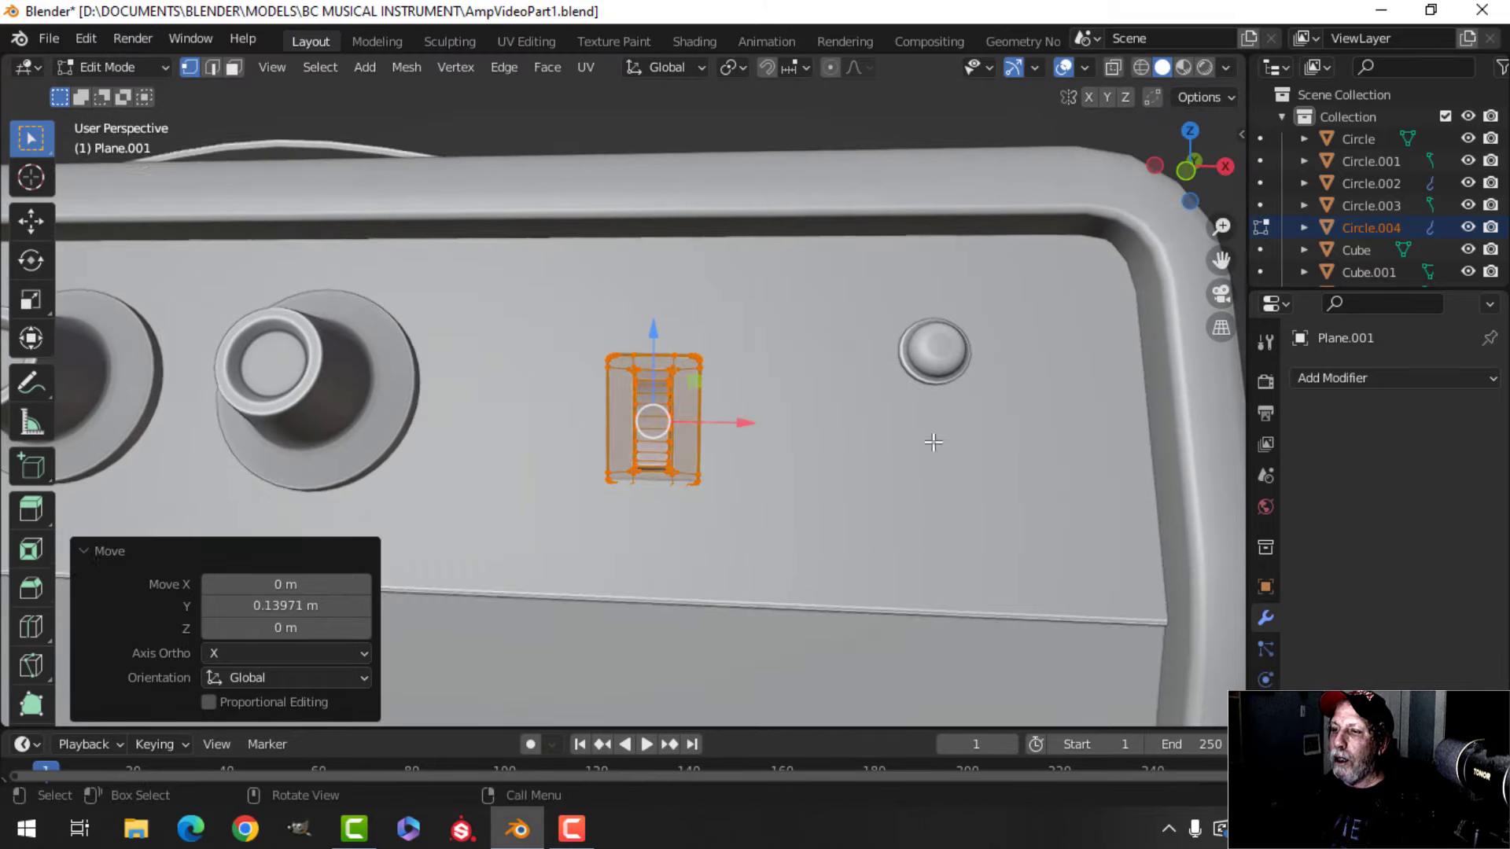
{"action": "key", "text": "Tab"}
{"action": "scroll", "coordinate": [818, 496], "scroll_direction": "down", "scroll_amount": 5}
{"action": "key", "text": "alt+a"}
{"action": "middle_click_drag", "start_coordinate": [766, 496], "coordinate": [621, 492]}
{"action": "scroll", "coordinate": [705, 530], "scroll_direction": "up", "scroll_amount": 5}
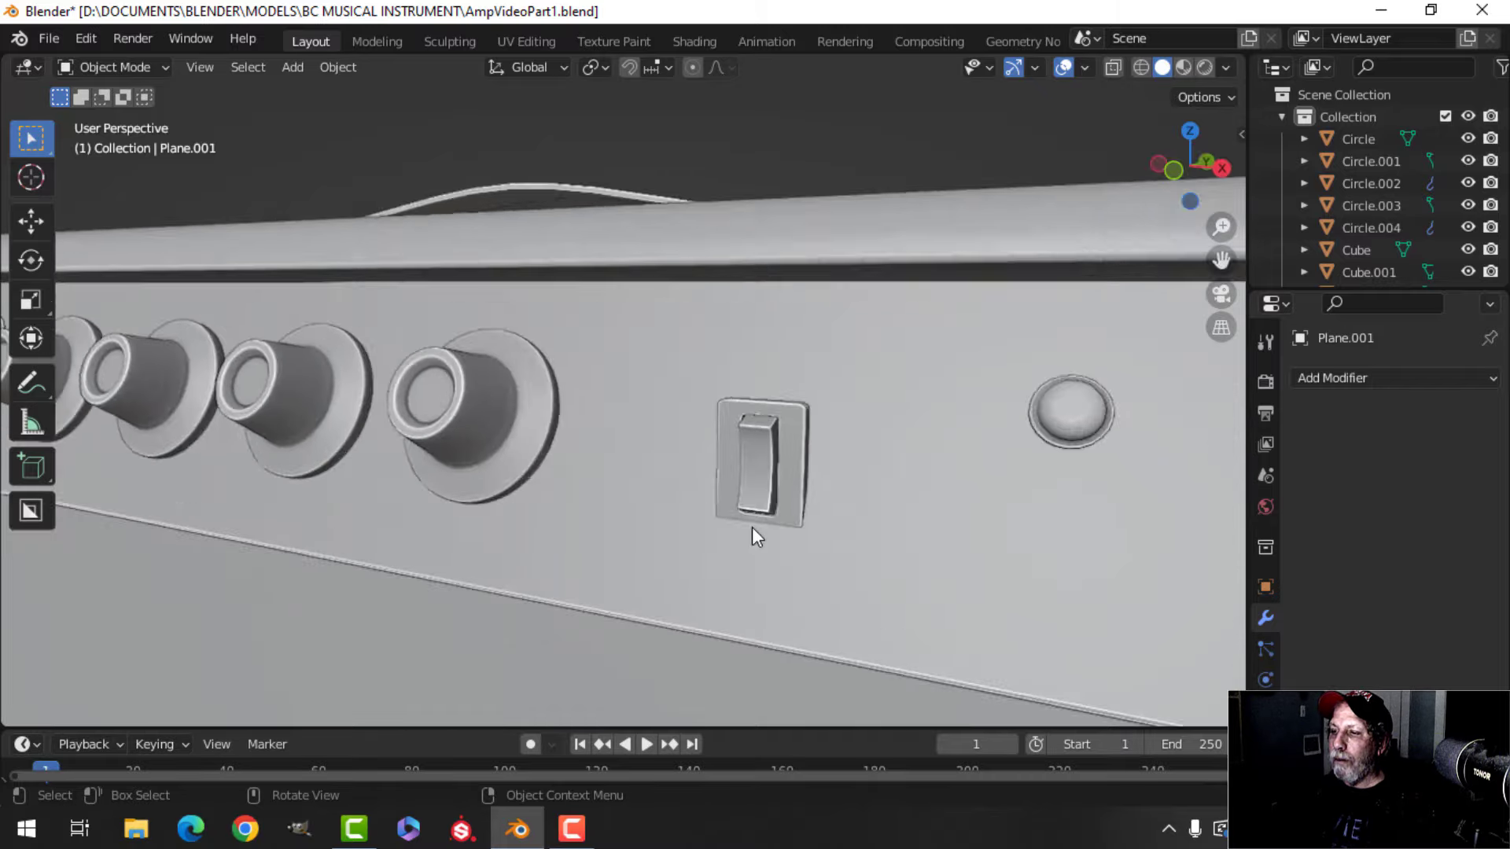
- Edit the rocker and base together again, widen all their geometry along X, and return to Object Mode with nothing selected
{"action": "middle_click_drag", "start_coordinate": [752, 535], "coordinate": [708, 445], "text": "shift"}
{"action": "scroll", "coordinate": [598, 540], "scroll_direction": "up", "scroll_amount": 2}
{"action": "left_click", "coordinate": [659, 489]}
{"action": "key", "text": "Tab"}
{"action": "key", "text": "a"}
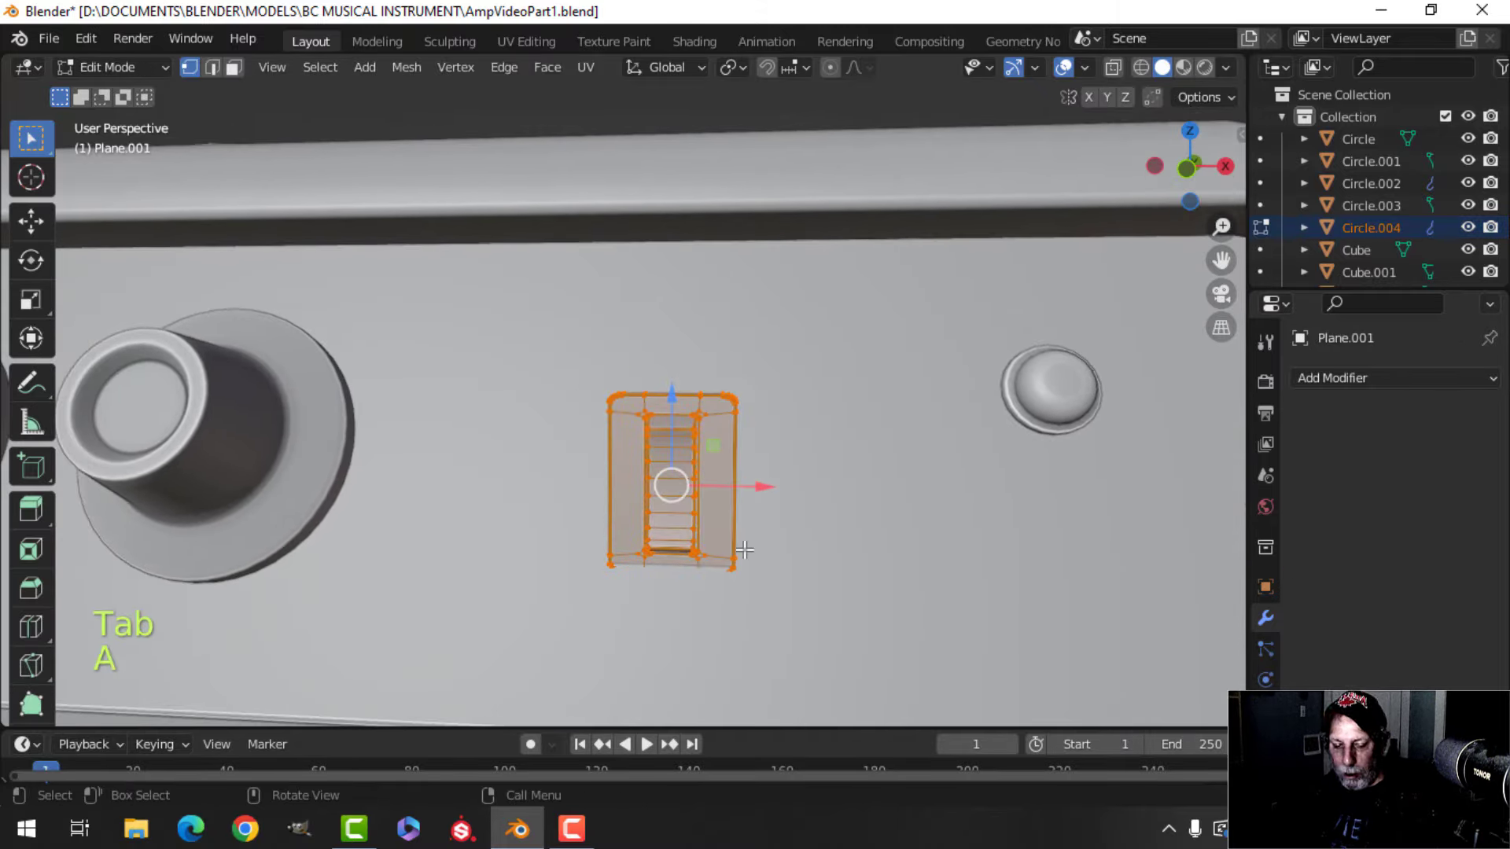
{"action": "key", "text": "s"}
{"action": "key", "text": "x"}
{"action": "left_click", "coordinate": [775, 550]}
{"action": "middle_click_drag", "start_coordinate": [775, 551], "coordinate": [674, 568]}
{"action": "key", "text": "Tab"}
{"action": "key", "text": "alt+a"}
{"action": "scroll", "coordinate": [708, 518], "scroll_direction": "up", "scroll_amount": 4}
{"action": "middle_click_drag", "start_coordinate": [674, 568], "coordinate": [766, 552]}
{"action": "scroll", "coordinate": [778, 489], "scroll_direction": "up", "scroll_amount": 2}
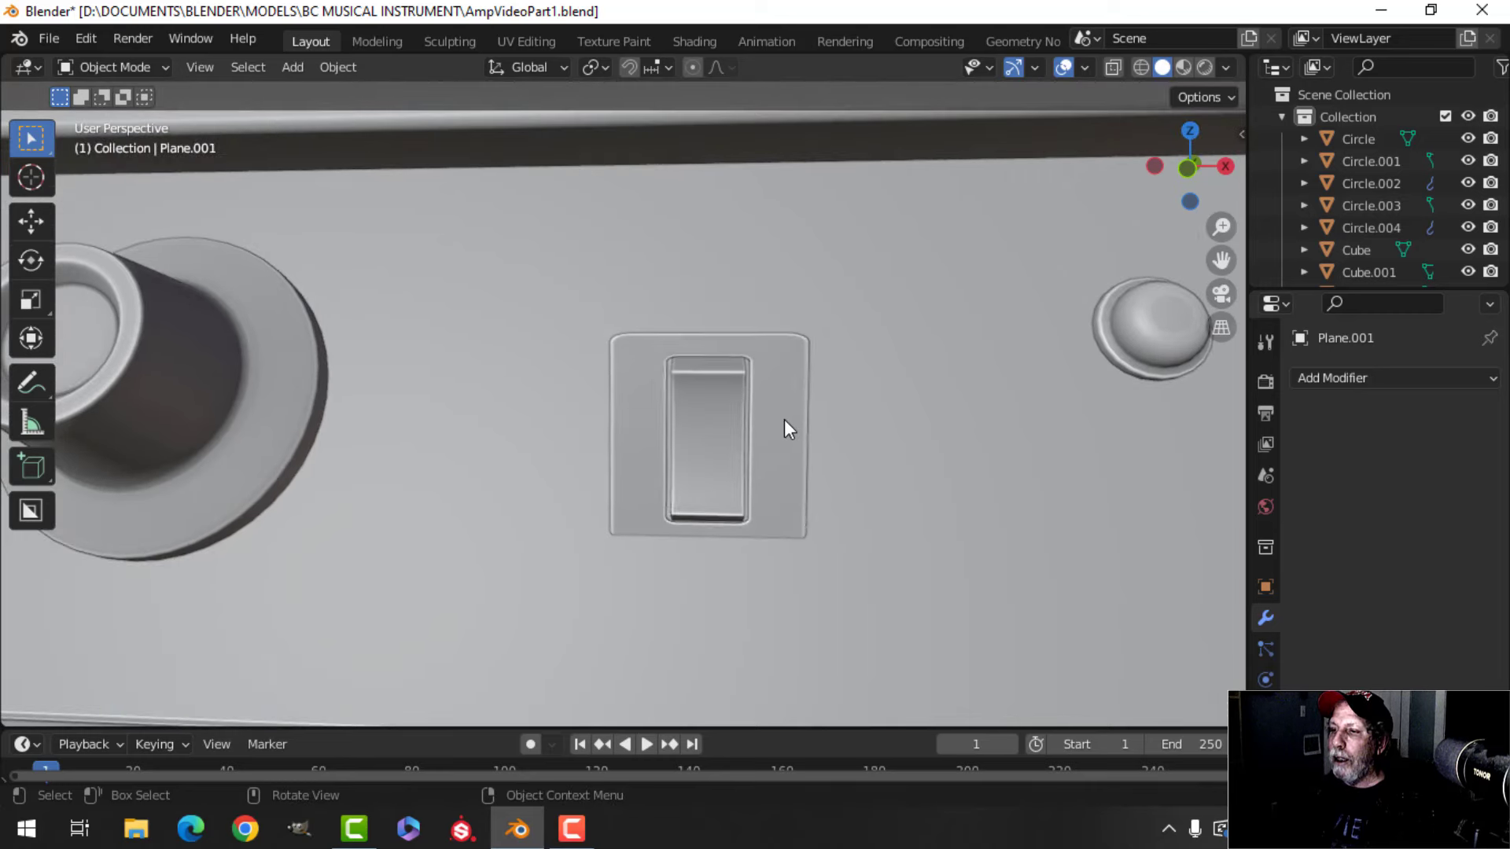
- Narrow the switch base by scaling its outer side vertices along X in front wireframe view, then select the rocker in solid Object Mode
{"action": "key", "text": "KP_1"}
{"action": "key", "text": "Tab"}
{"action": "key", "text": "z"}
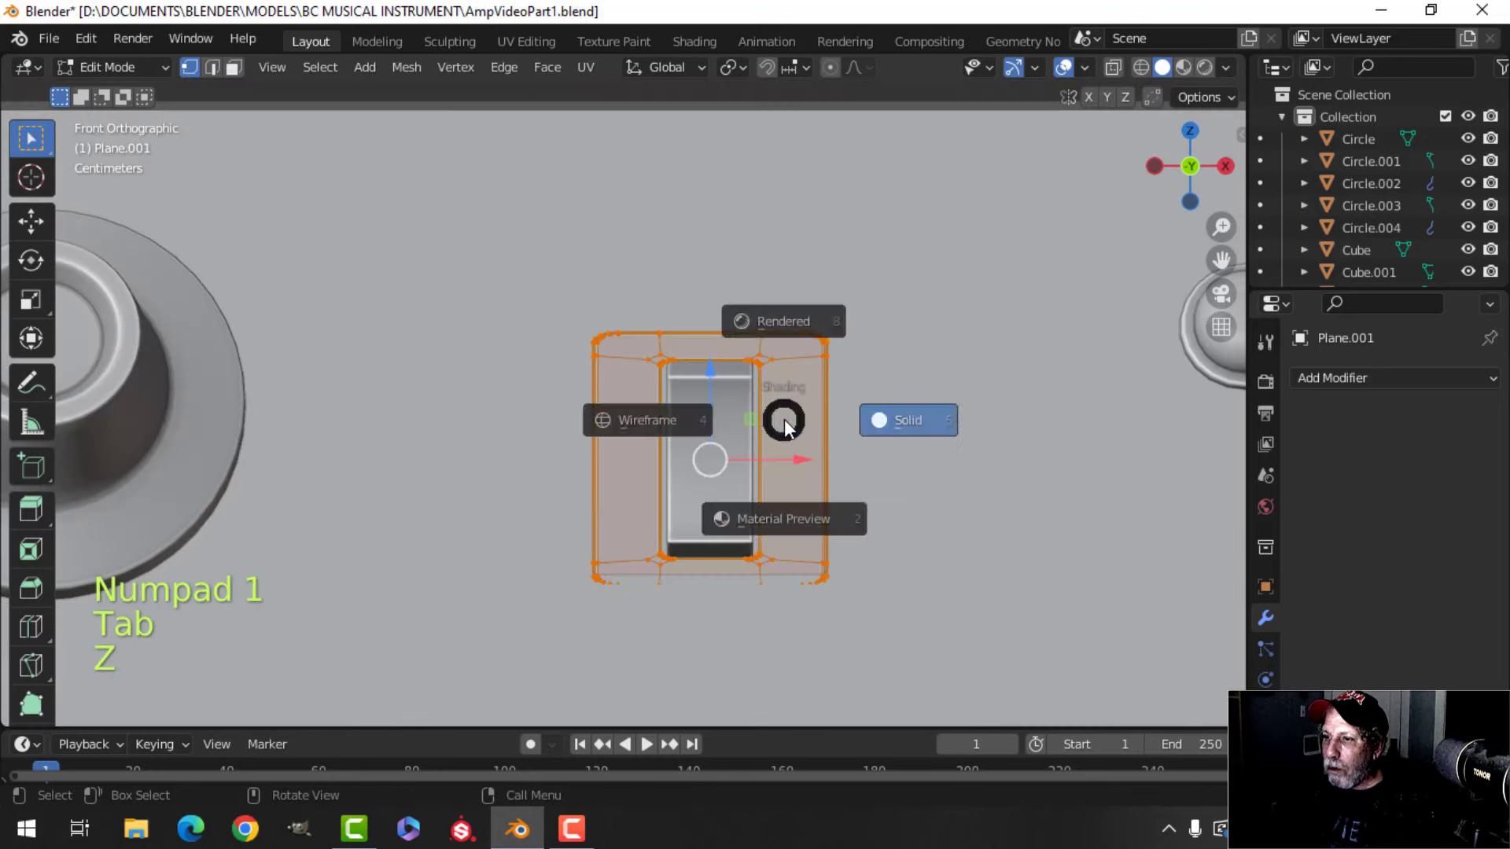
{"action": "left_click", "coordinate": [636, 425]}
{"action": "key", "text": "alt+a"}
{"action": "key", "text": "b"}
{"action": "left_click_drag", "start_coordinate": [512, 177], "coordinate": [639, 566]}
{"action": "left_click_drag", "start_coordinate": [781, 202], "coordinate": [903, 578]}
{"action": "key", "text": "s"}
{"action": "key", "text": "x"}
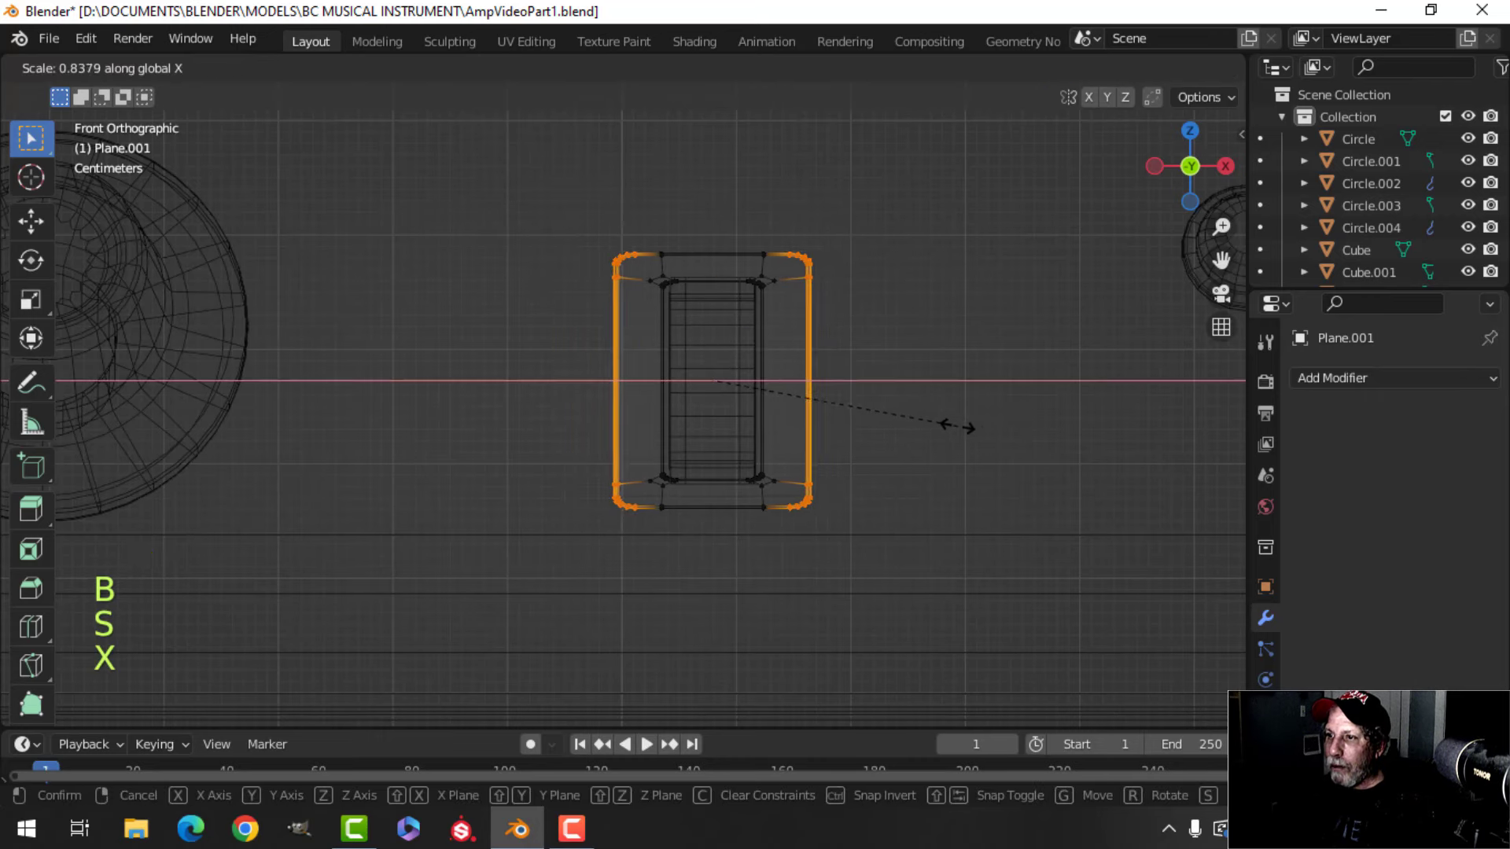
{"action": "left_click", "coordinate": [940, 425]}
{"action": "key", "text": "z"}
{"action": "left_click", "coordinate": [1034, 428]}
{"action": "key", "text": "Tab"}
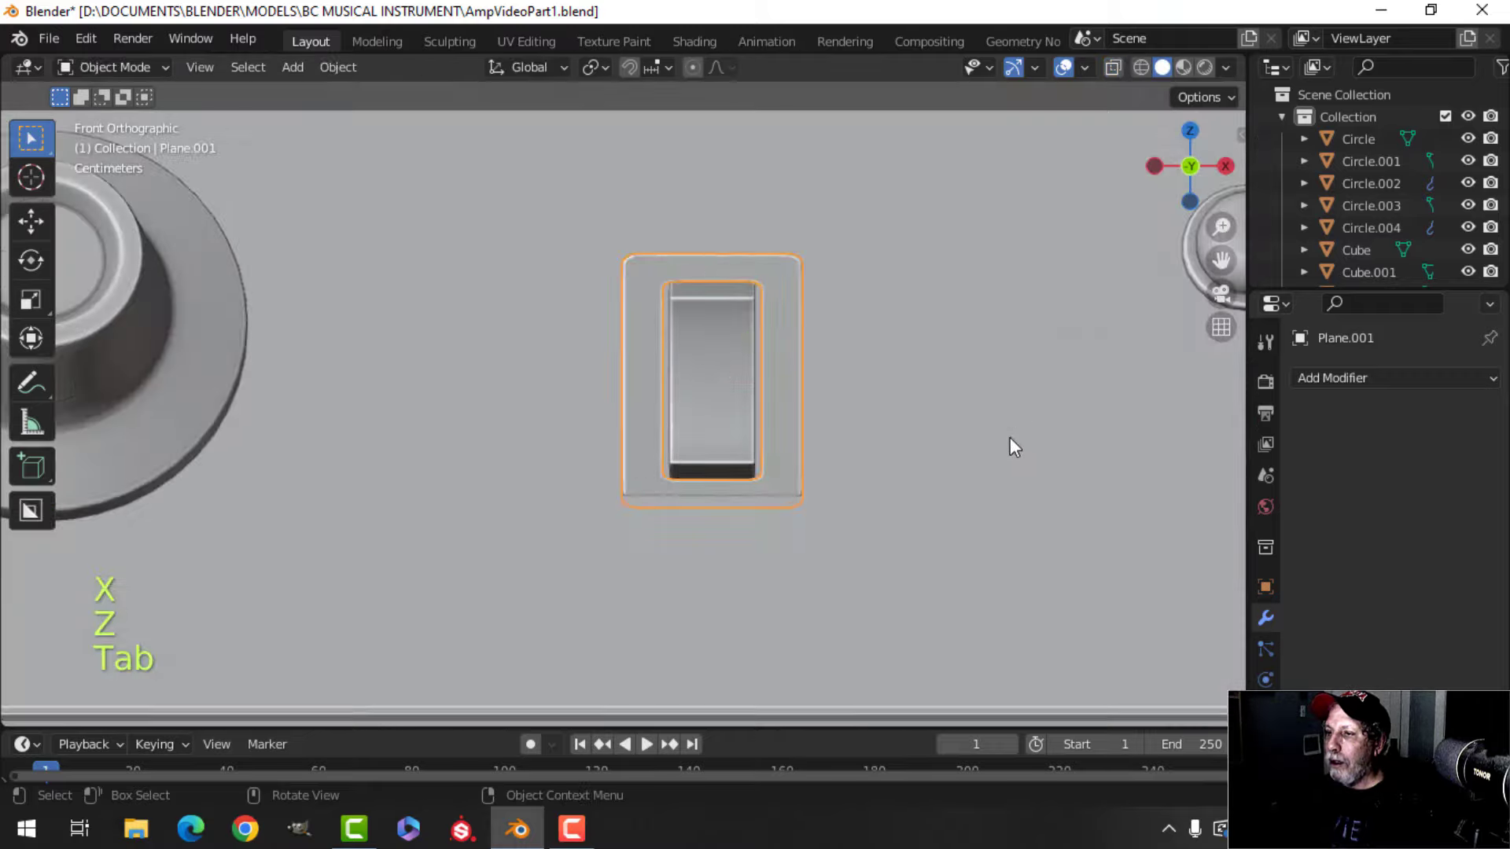
{"action": "key", "text": "alt+a"}
{"action": "middle_click_drag", "start_coordinate": [921, 459], "coordinate": [758, 455]}
{"action": "left_click", "coordinate": [726, 389]}
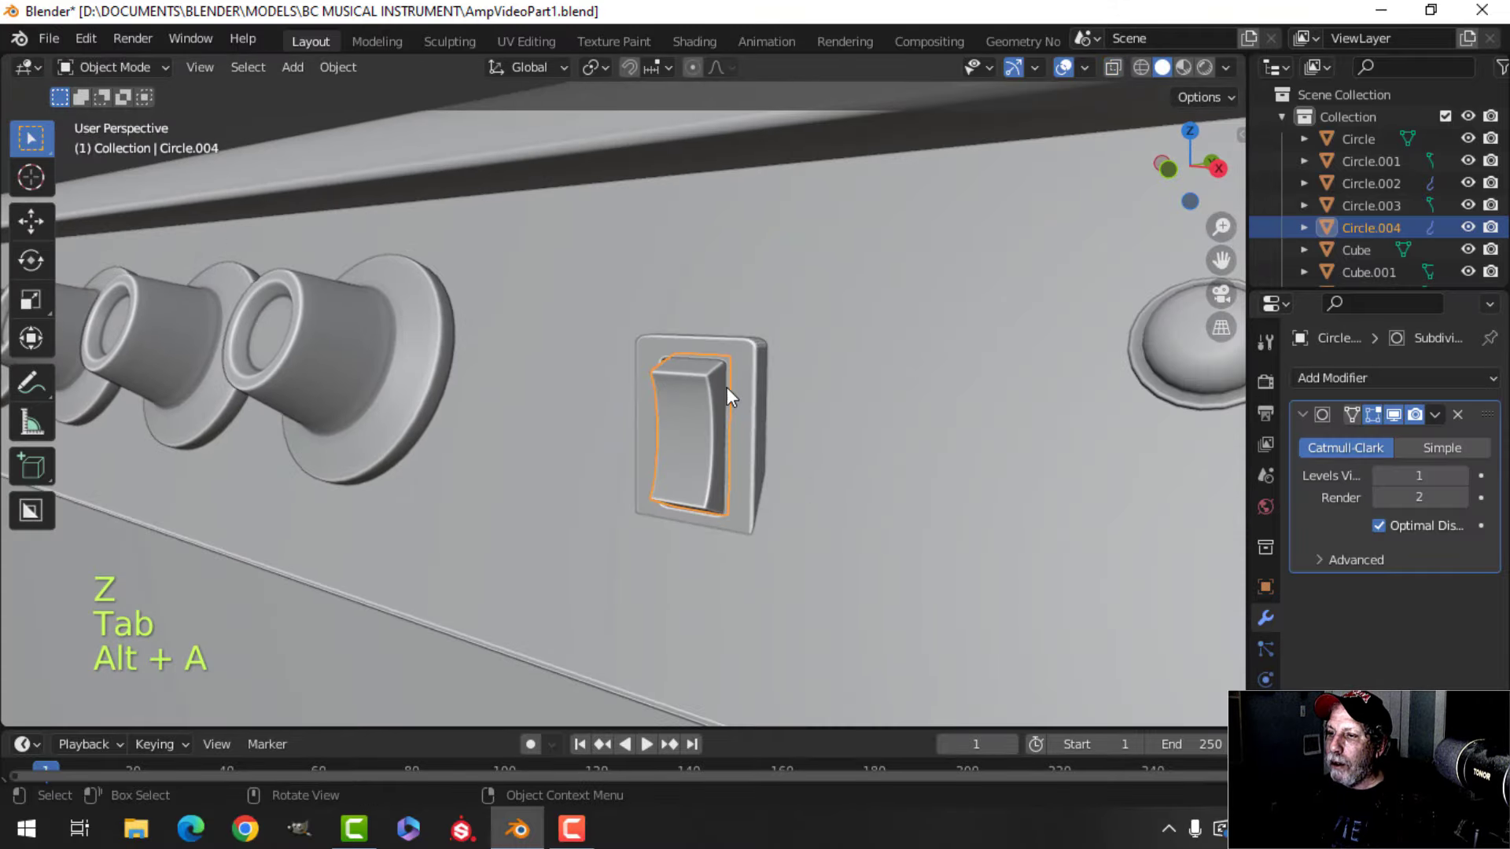
- Try joining the rocker with its base, and undo the join
{"action": "middle_click_drag", "start_coordinate": [875, 440], "coordinate": [803, 446]}
{"action": "left_click", "coordinate": [762, 370], "text": "shift"}
{"action": "middle_click_drag", "start_coordinate": [762, 370], "coordinate": [754, 481]}
{"action": "key", "text": "ctrl+j"}
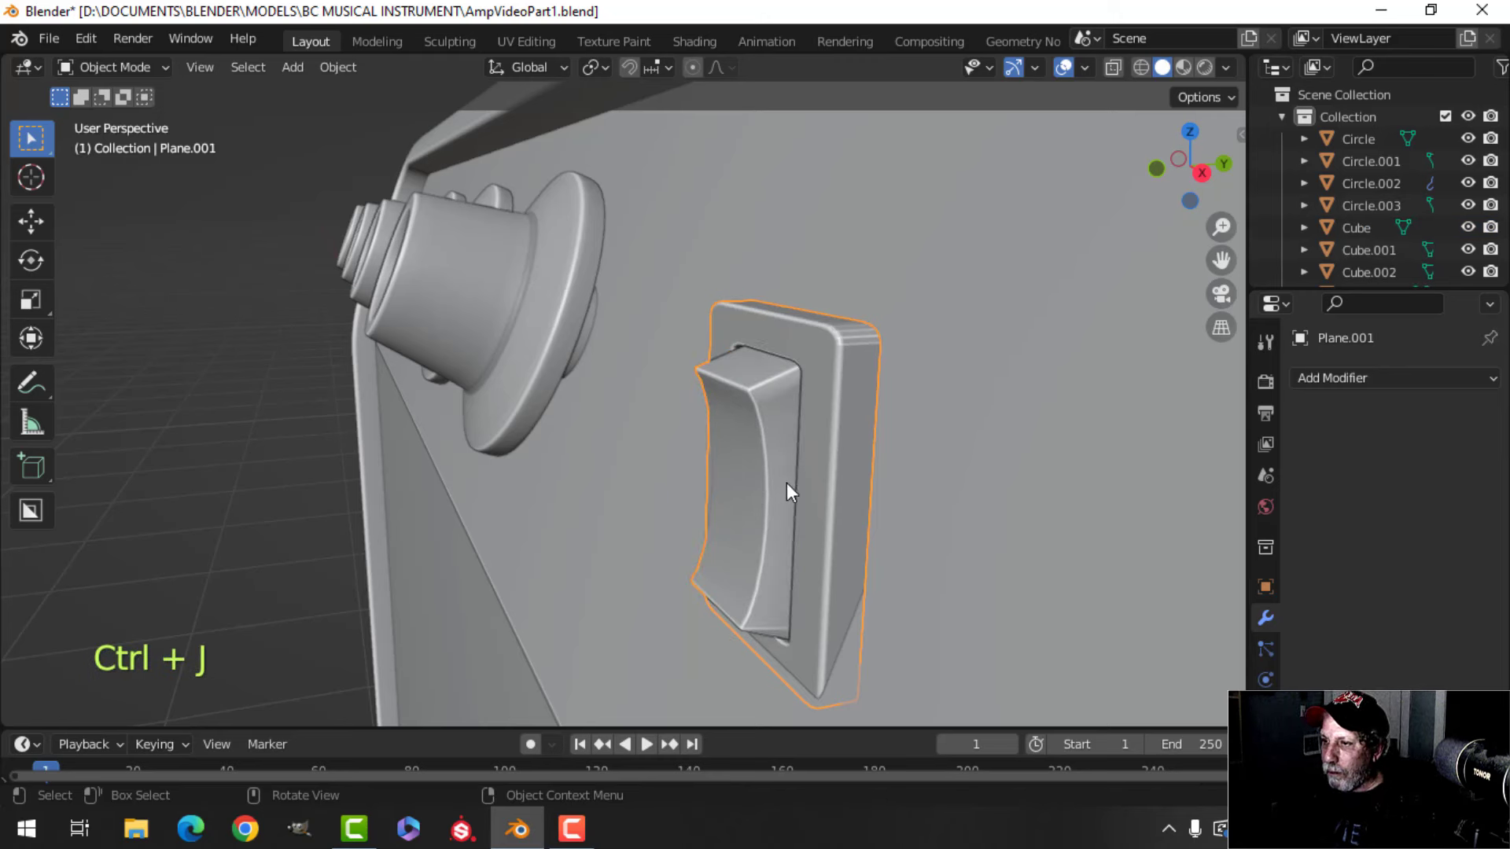
{"action": "key", "text": "ctrl+z"}
{"action": "key", "text": "ctrl+z"}
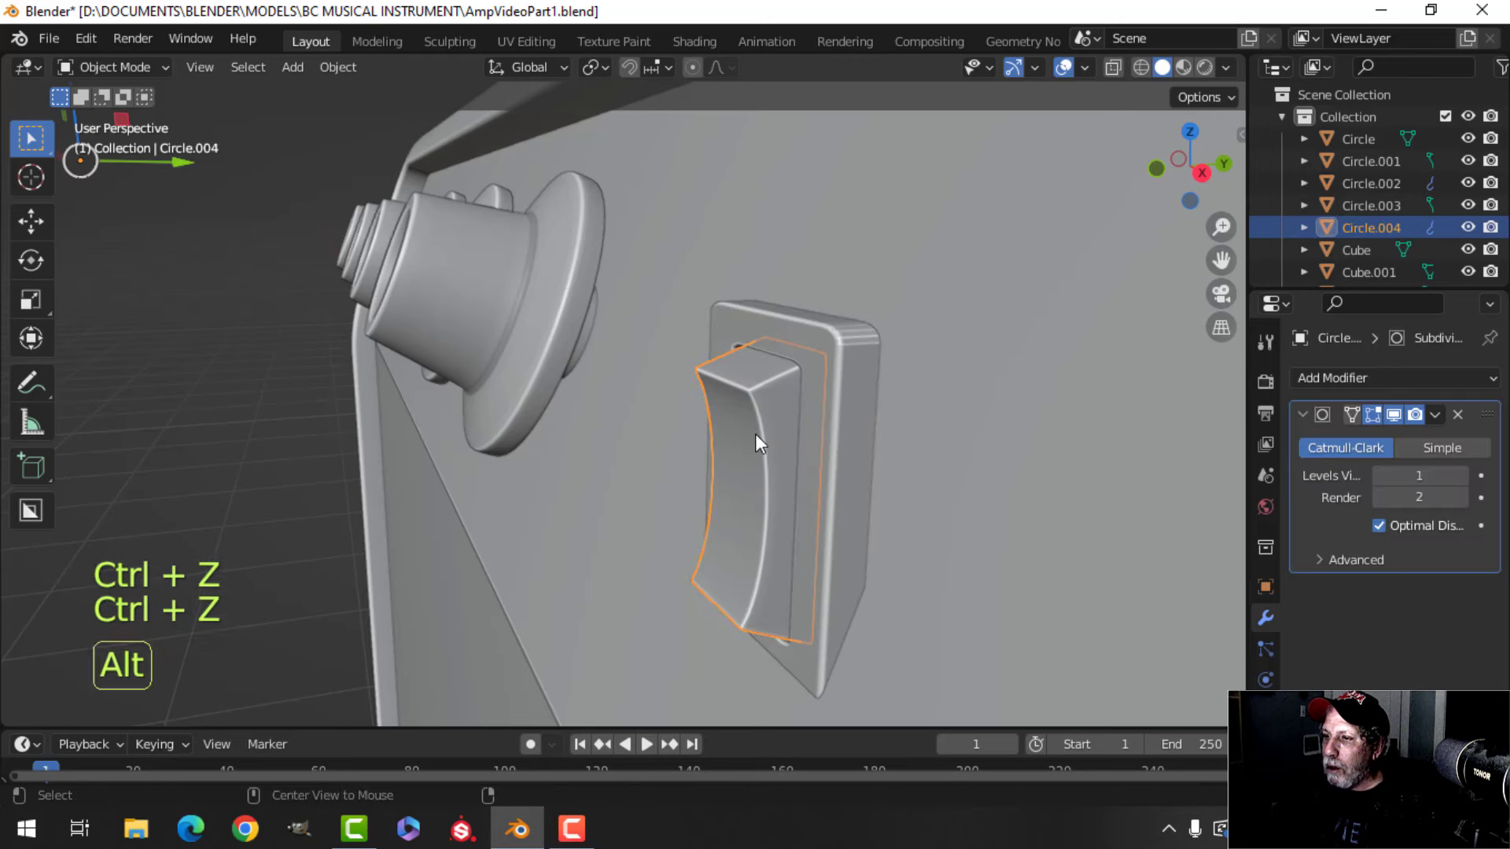
{"action": "key", "text": "alt+a"}
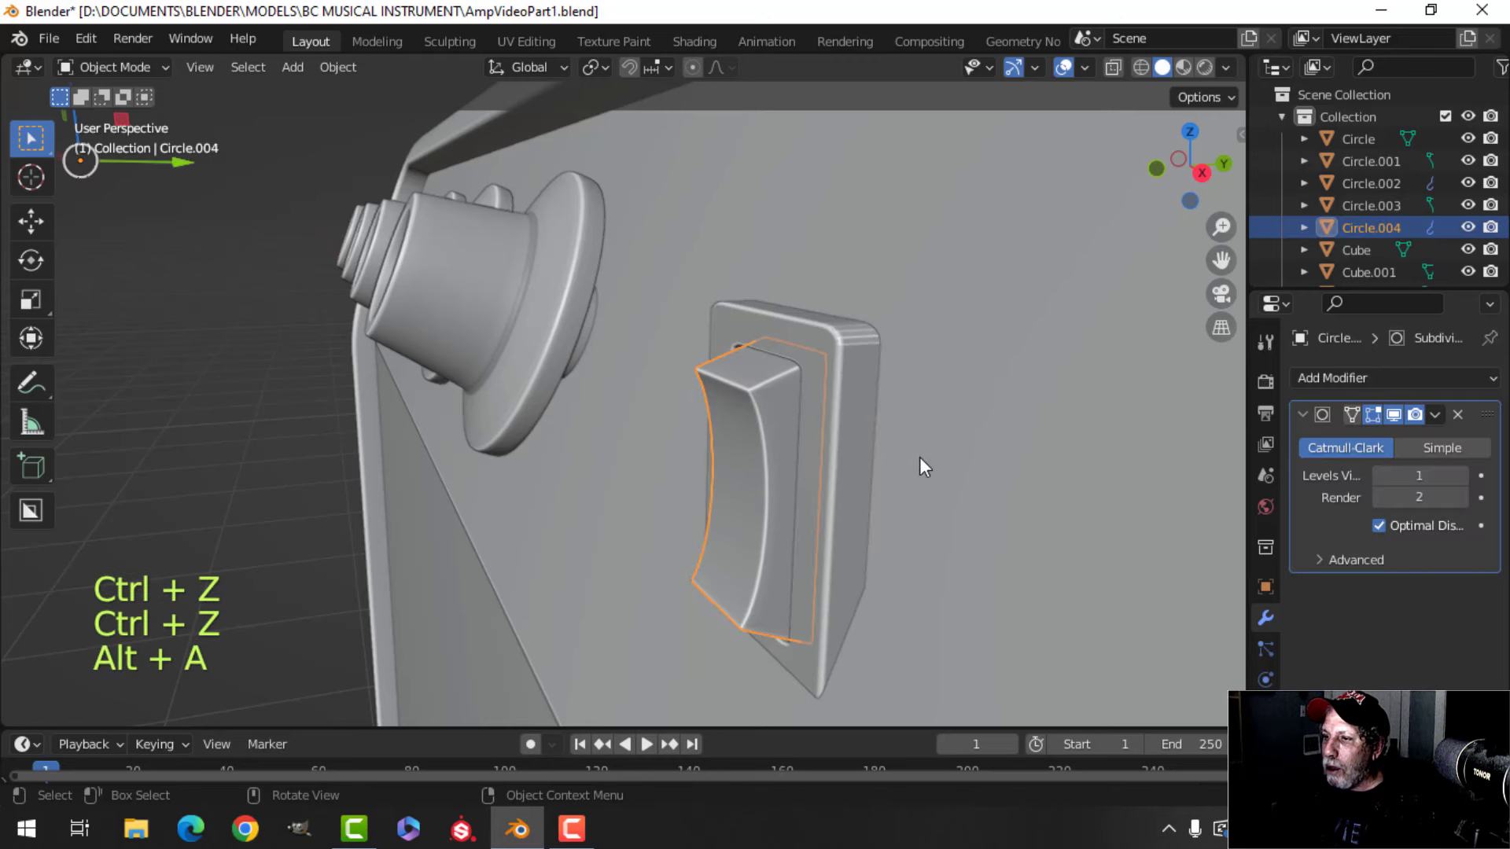
- Toggle the rocker's subdivision display off and on, and apply its Subdivision modifier
{"action": "left_click", "coordinate": [1398, 413]}
{"action": "left_click", "coordinate": [1393, 414]}
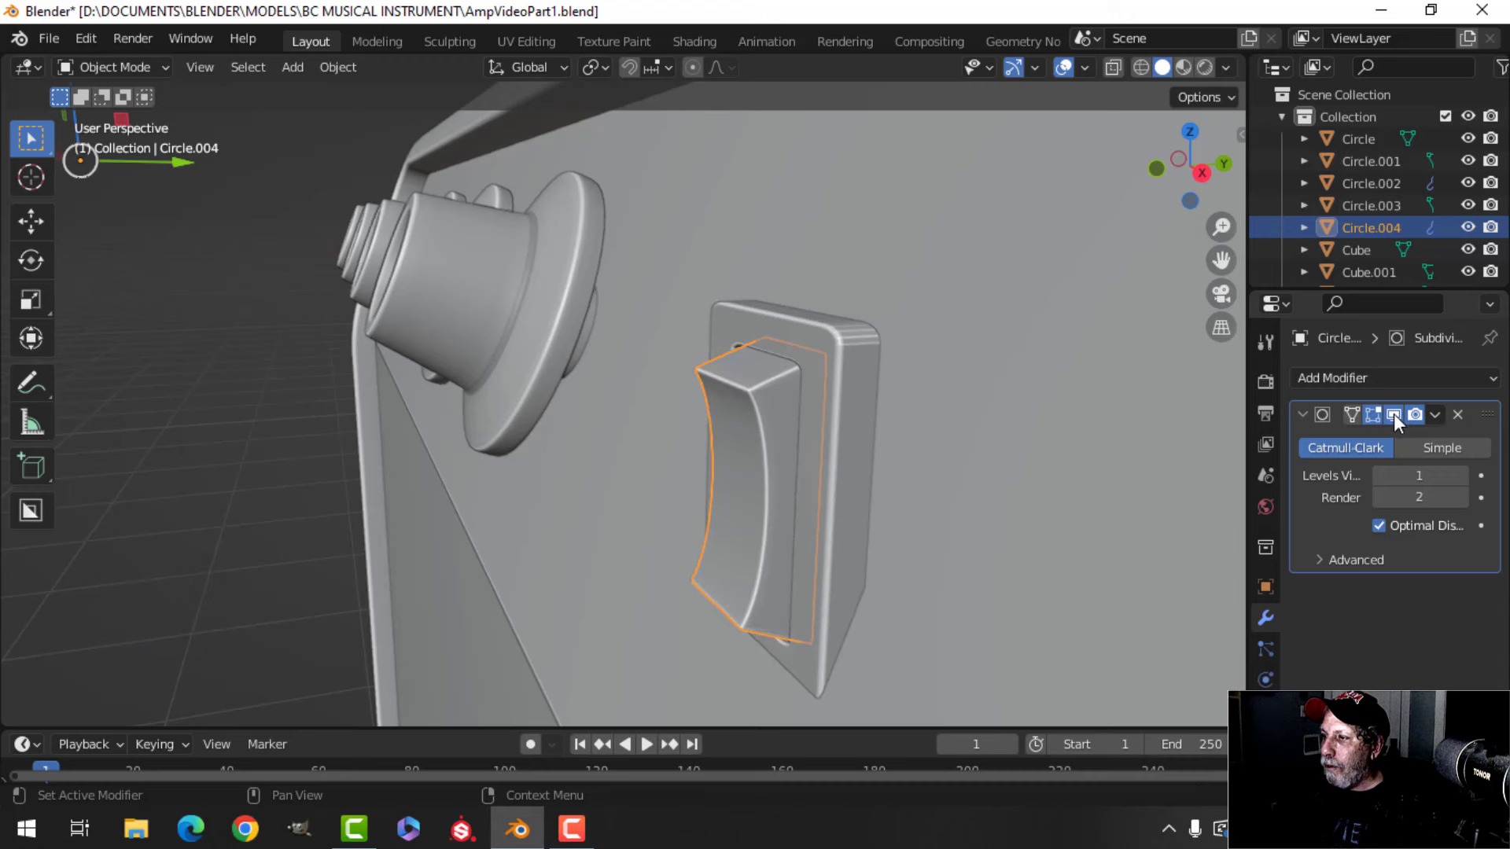
{"action": "left_click", "coordinate": [1438, 414]}
{"action": "left_click", "coordinate": [1393, 440]}
- Join the rocker to its base and shade the combined switch smooth
{"action": "left_click", "coordinate": [851, 394], "text": "shift"}
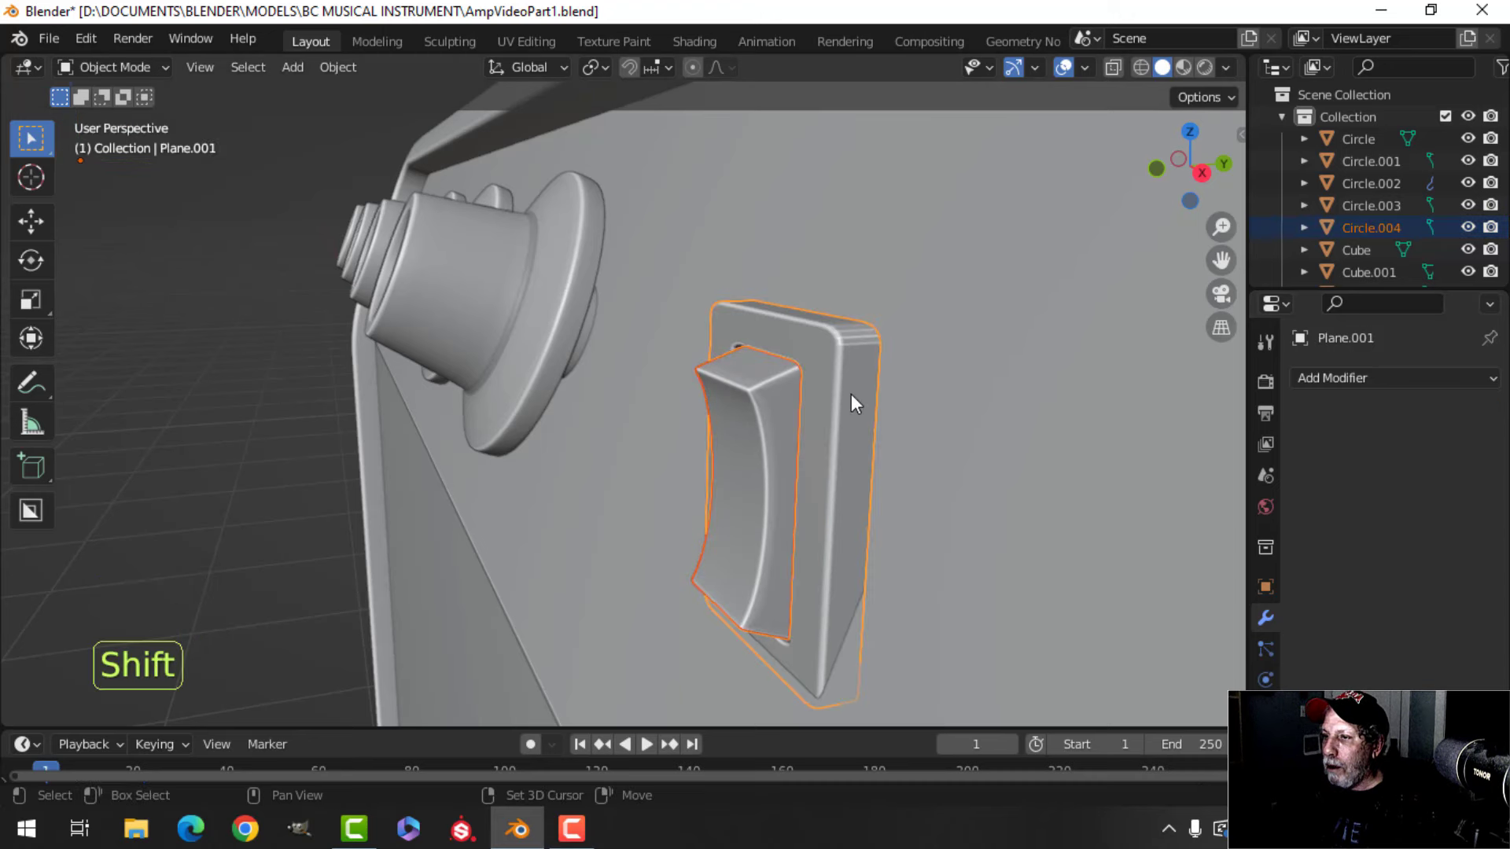
{"action": "key", "text": "ctrl+j"}
{"action": "right_click", "coordinate": [850, 394]}
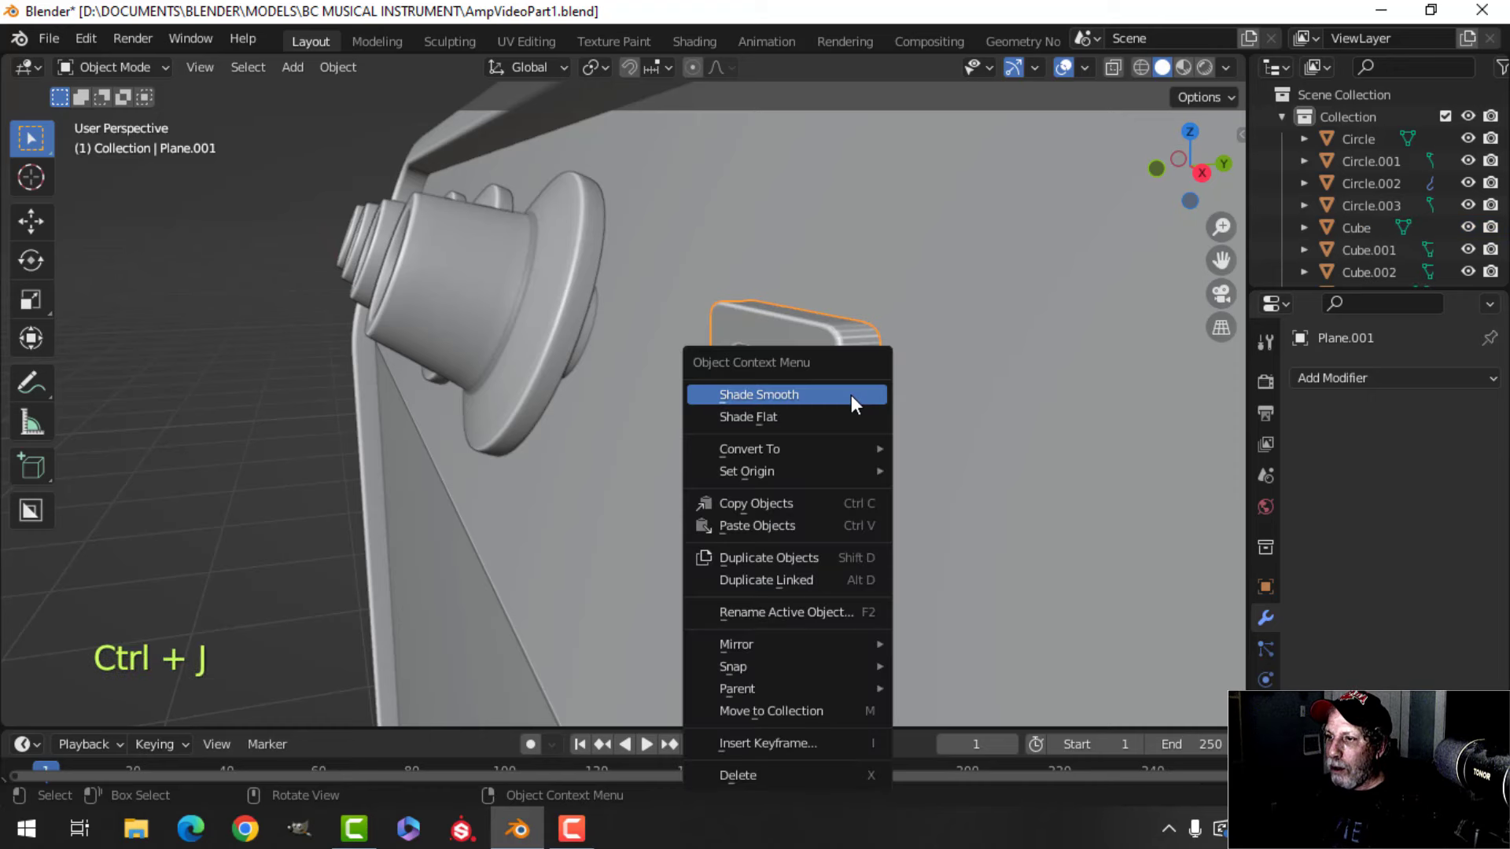
{"action": "left_click", "coordinate": [851, 394]}
- Rotate the whole switch mesh about 21° in right-side wireframe view to match the panel's slope, and restore solid shading
{"action": "key", "text": "Tab"}
{"action": "key", "text": "a"}
{"action": "scroll", "coordinate": [870, 442], "scroll_direction": "down", "scroll_amount": 5}
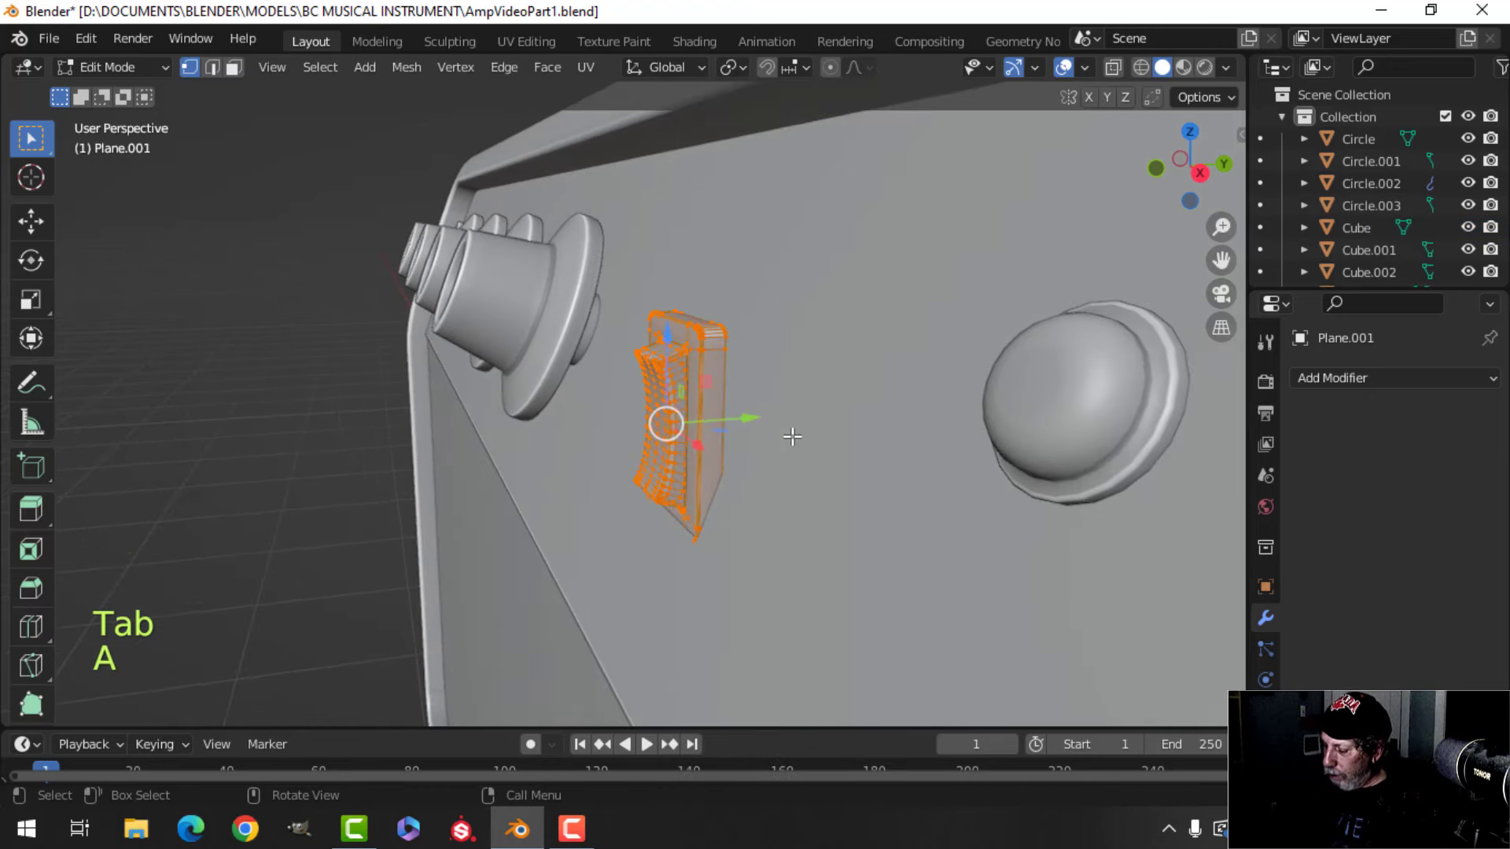
{"action": "key", "text": "KP_3"}
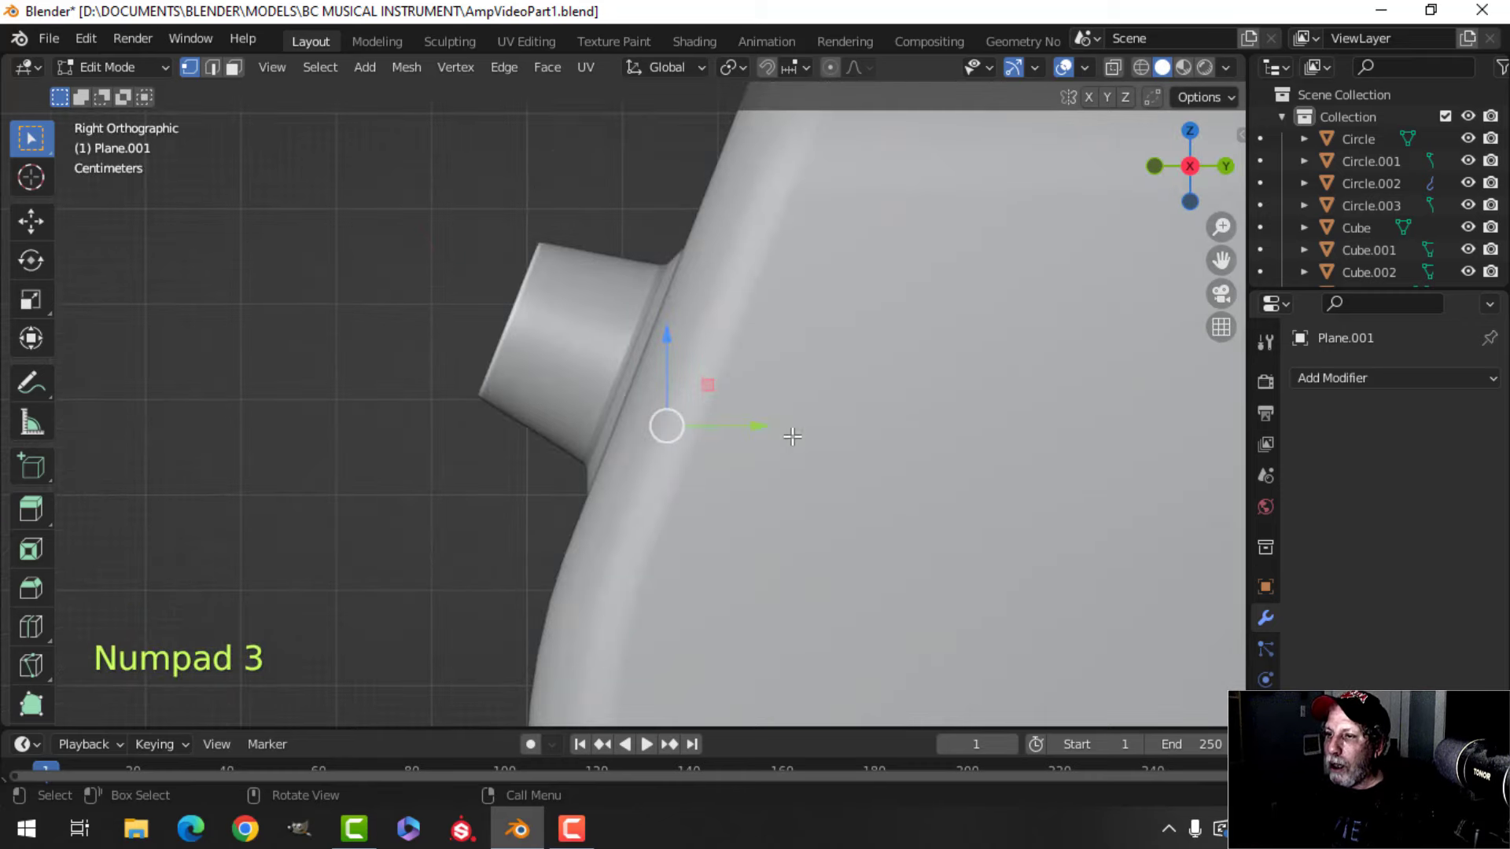
{"action": "left_click", "coordinate": [756, 430]}
{"action": "scroll", "coordinate": [782, 432], "scroll_direction": "up", "scroll_amount": 2}
{"action": "key", "text": "r"}
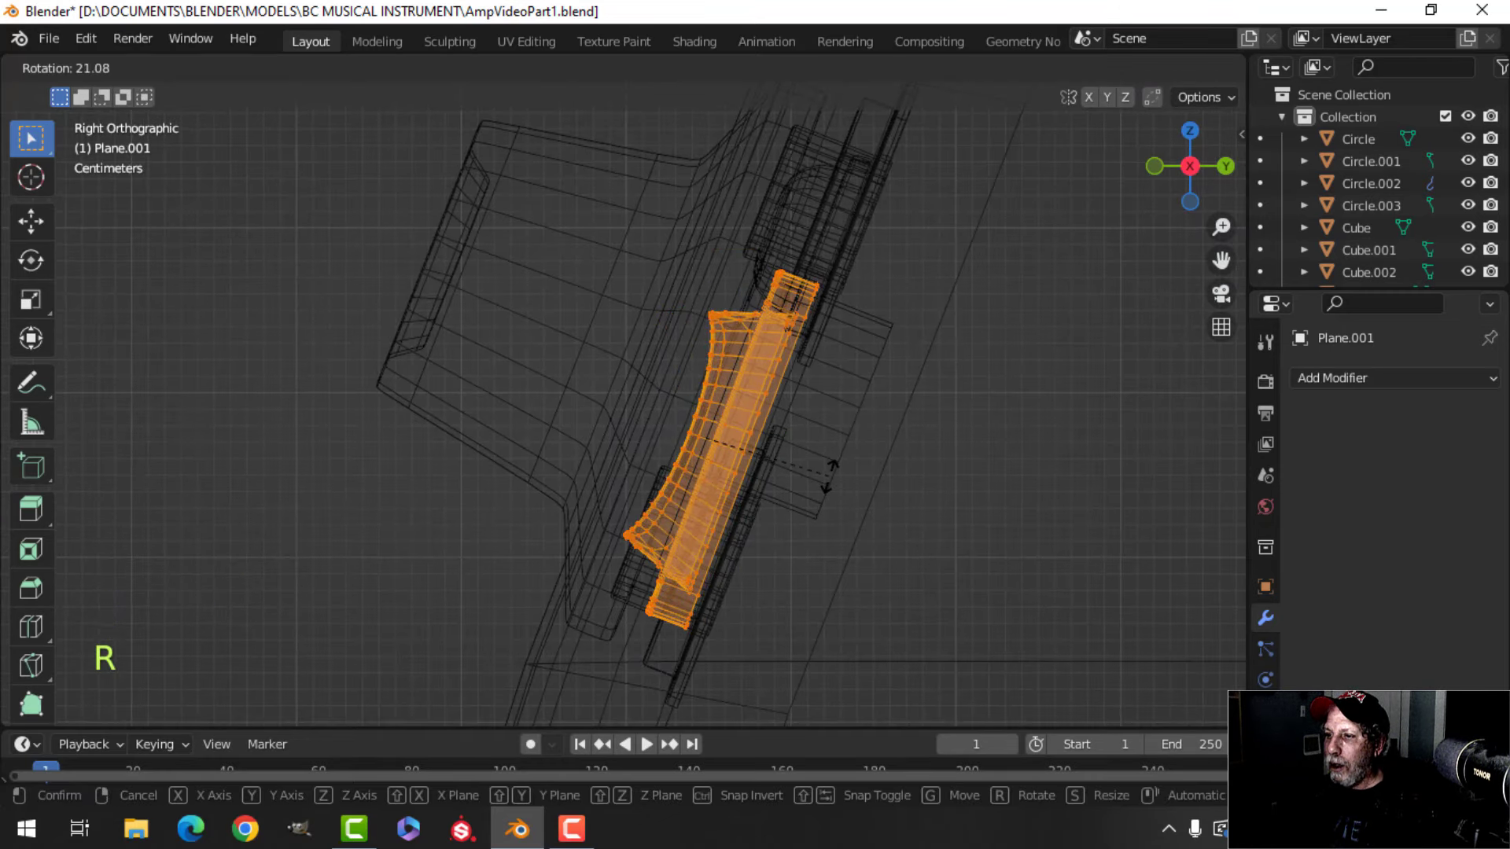
{"action": "left_click", "coordinate": [829, 475]}
{"action": "key", "text": "z"}
{"action": "left_click", "coordinate": [853, 464]}
- Nudge the tilted switch along Y into the sloped panel, then return to Object Mode and deselect it
{"action": "mouse_move", "coordinate": [881, 495]}
{"action": "middle_mouse_down"}
{"action": "mouse_move", "coordinate": [920, 534]}
{"action": "mouse_move", "coordinate": [848, 490]}
{"action": "mouse_move", "coordinate": [821, 494]}
{"action": "middle_mouse_up"}
{"action": "left_click_drag", "start_coordinate": [792, 443], "coordinate": [827, 452]}
{"action": "middle_click_drag", "start_coordinate": [797, 473], "coordinate": [893, 468]}
{"action": "scroll", "coordinate": [829, 402], "scroll_direction": "down", "scroll_amount": 6}
{"action": "key", "text": "Tab"}
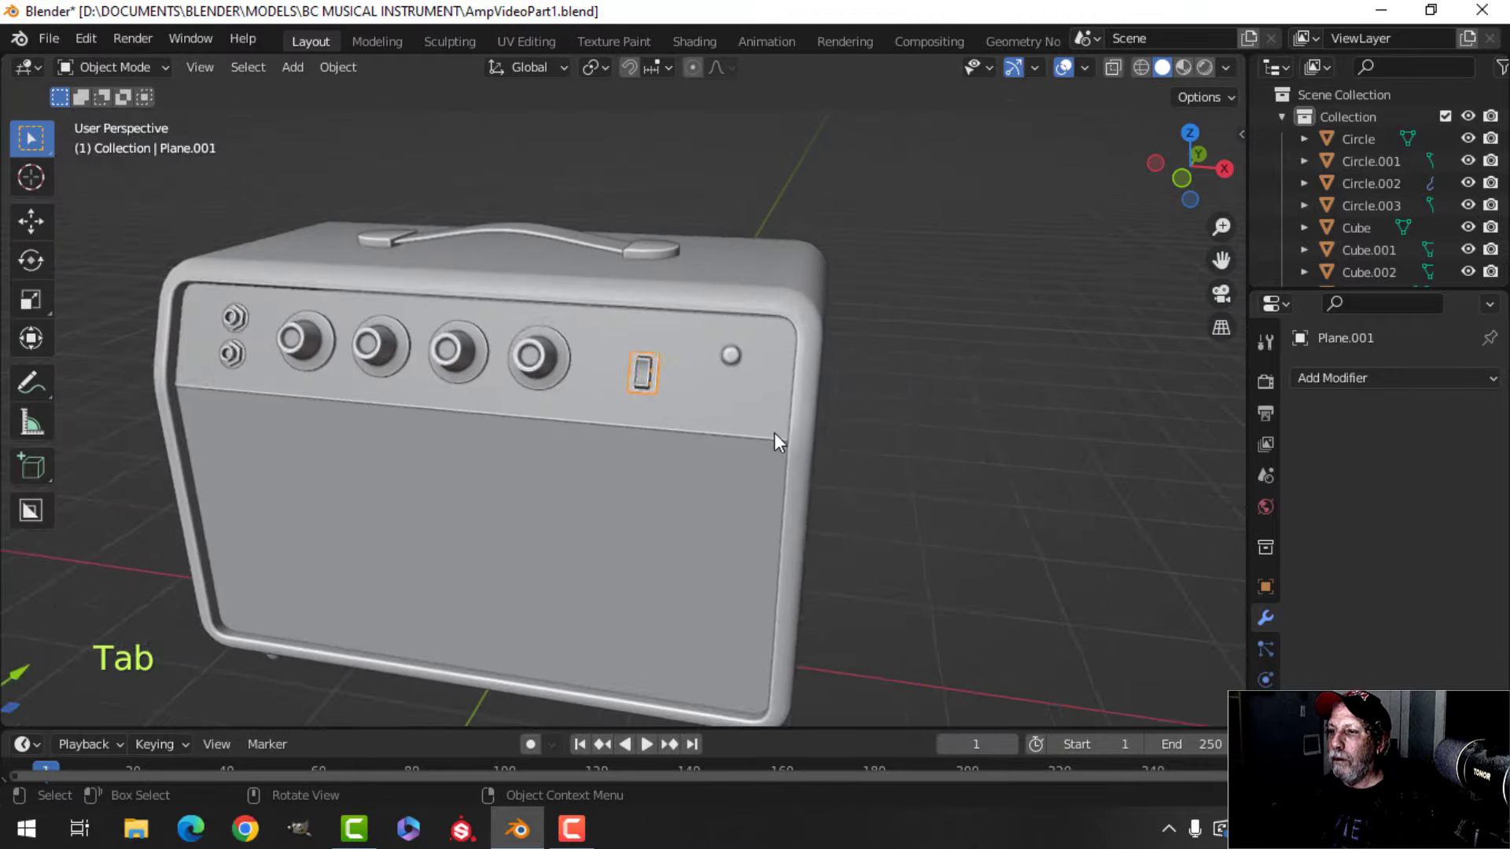
{"action": "key", "text": "alt+a"}
{"action": "middle_click_drag", "start_coordinate": [775, 434], "coordinate": [678, 415]}
{"action": "scroll", "coordinate": [704, 441], "scroll_direction": "up", "scroll_amount": 5}
{"action": "scroll", "coordinate": [677, 385], "scroll_direction": "up", "scroll_amount": 3}
- Move the whole switch about 0.17 m along X and slightly down in front view, then shift it about -0.007 m along Y
{"action": "left_click", "coordinate": [630, 351]}
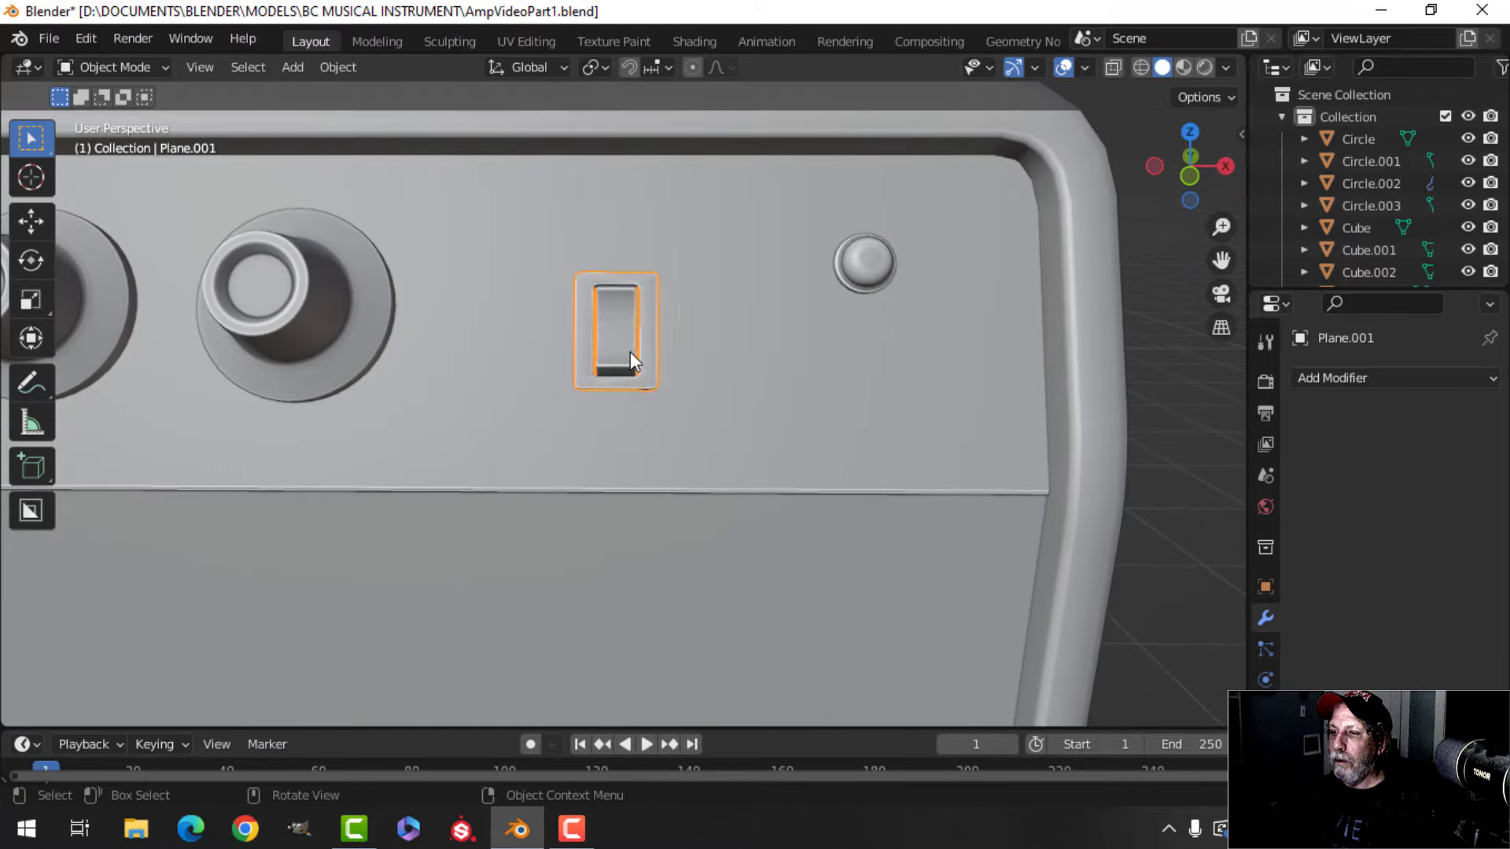
{"action": "key", "text": "Tab"}
{"action": "key", "text": "KP_7"}
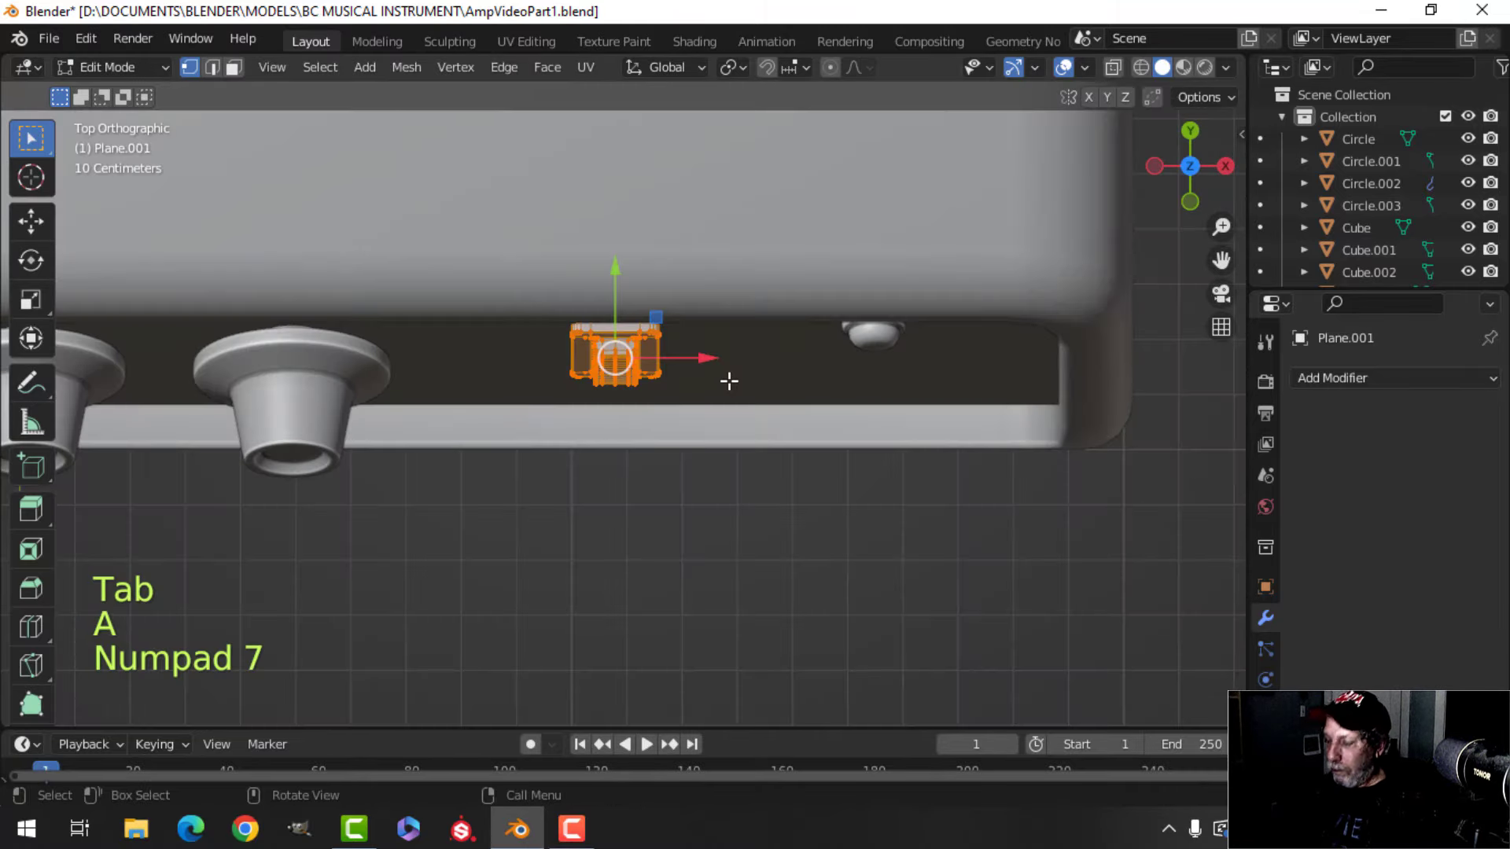
{"action": "key", "text": "KP_1"}
{"action": "key", "text": "g"}
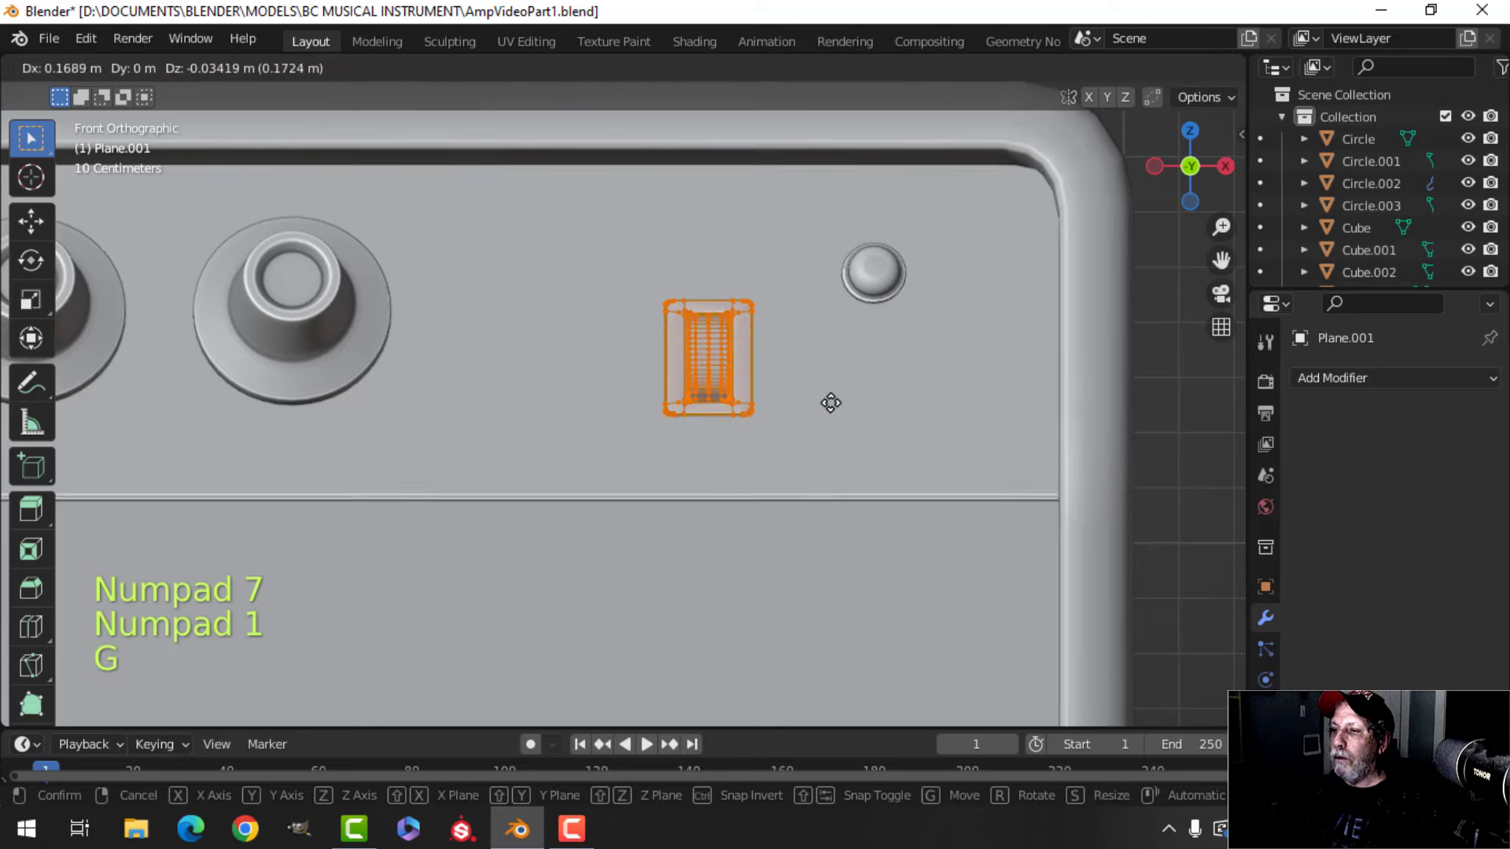
{"action": "left_click", "coordinate": [841, 404]}
{"action": "middle_click_drag", "start_coordinate": [841, 404], "coordinate": [730, 346]}
{"action": "scroll", "coordinate": [707, 432], "scroll_direction": "up", "scroll_amount": 3}
{"action": "middle_click_drag", "start_coordinate": [729, 346], "coordinate": [808, 330]}
{"action": "left_click_drag", "start_coordinate": [808, 330], "coordinate": [798, 326]}
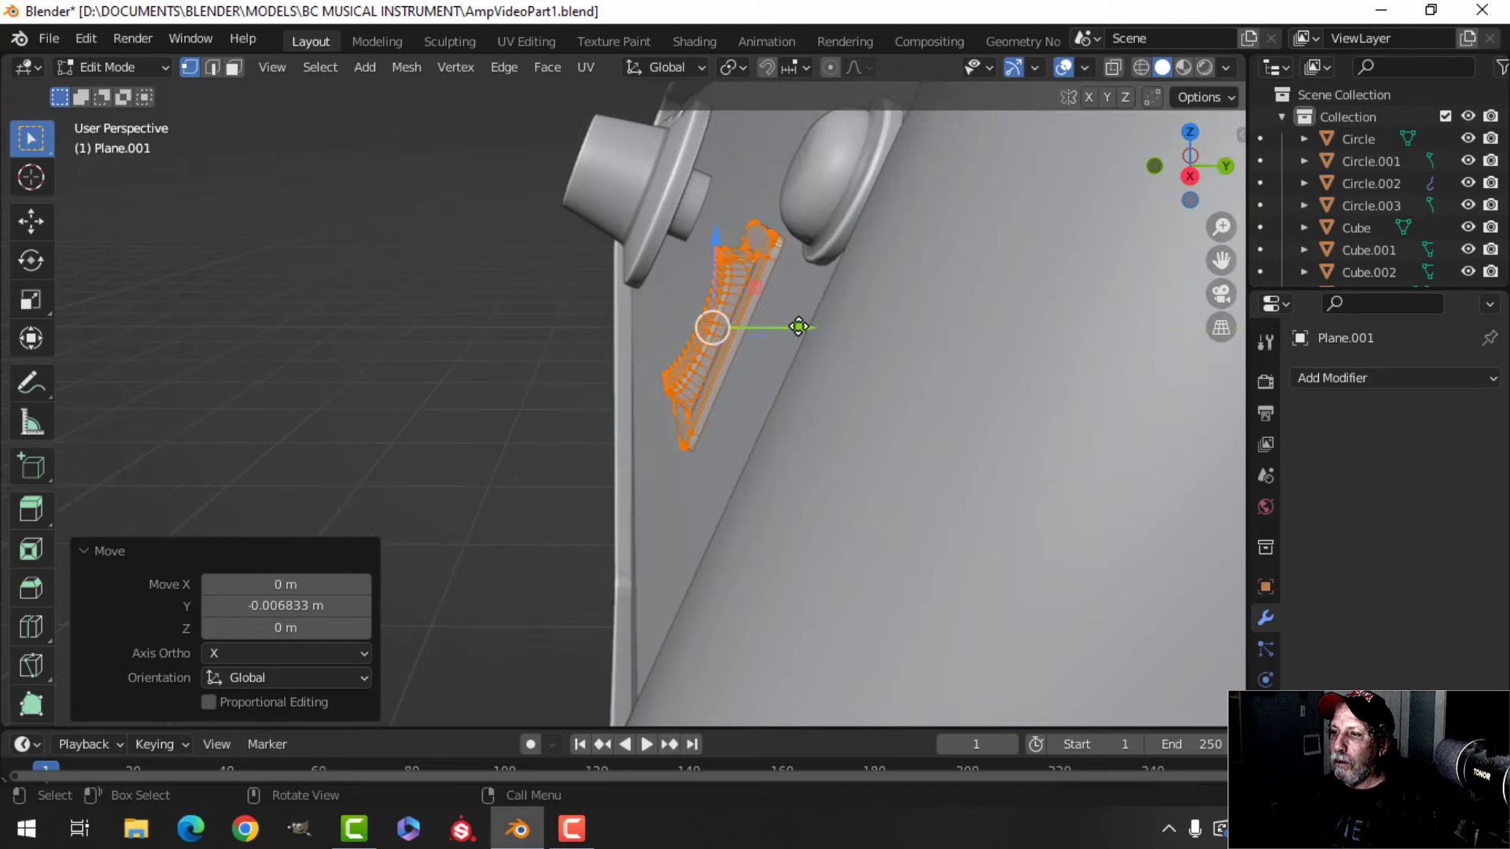
- Rotate the switch slightly about X to align with the panel, nudge it along Y, and return to Object Mode
{"action": "key", "text": "r"}
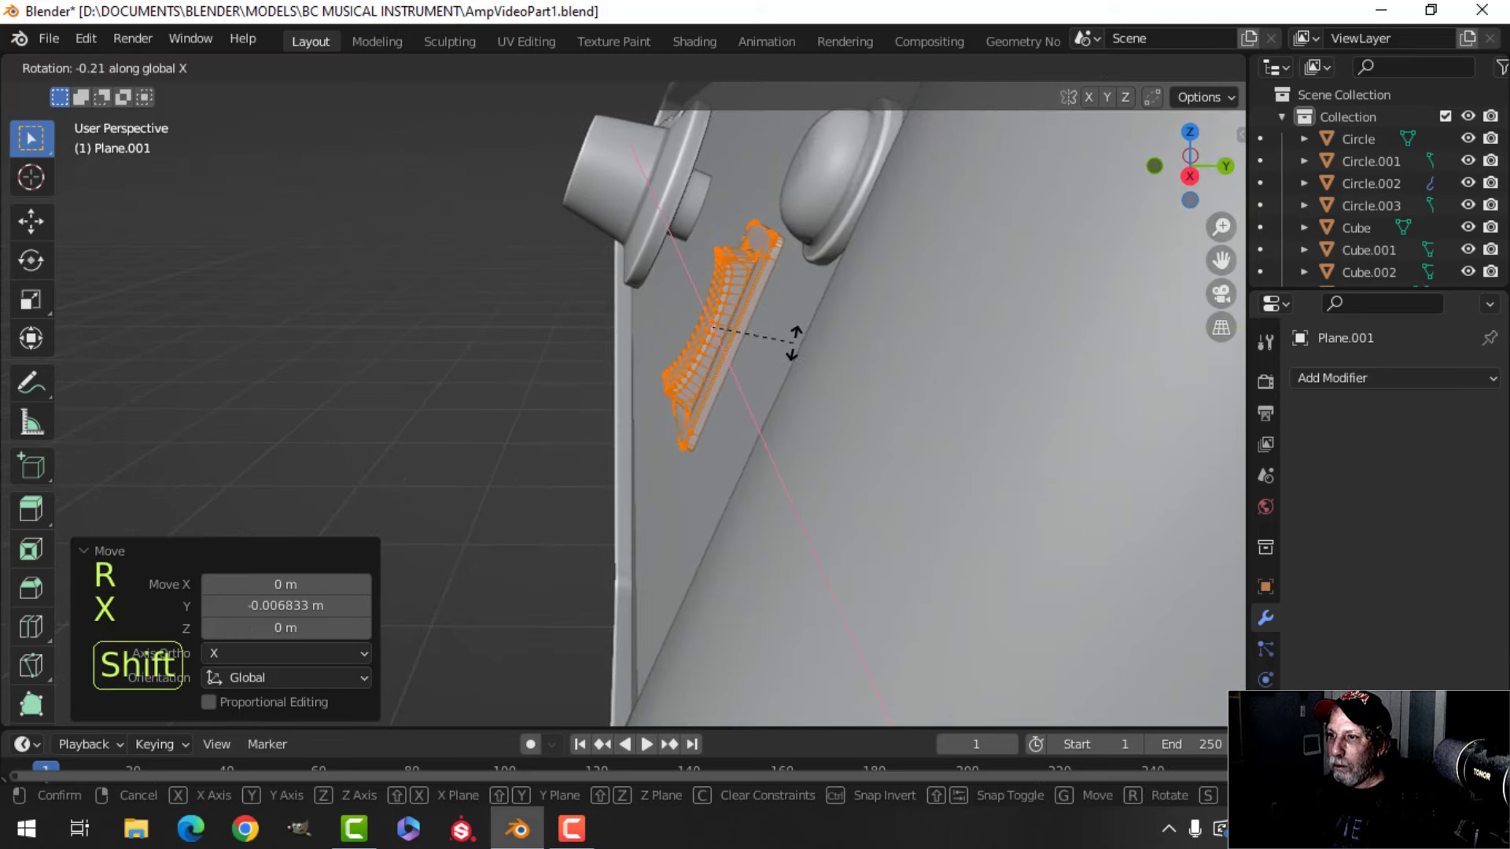
{"action": "left_click", "coordinate": [779, 373]}
{"action": "left_click_drag", "start_coordinate": [799, 335], "coordinate": [790, 327]}
{"action": "scroll", "coordinate": [747, 344], "scroll_direction": "down", "scroll_amount": 6}
{"action": "key", "text": "Tab"}
{"action": "key", "text": "alt+a"}
{"action": "middle_click_drag", "start_coordinate": [676, 369], "coordinate": [794, 388]}
{"action": "scroll", "coordinate": [786, 390], "scroll_direction": "down", "scroll_amount": 3}
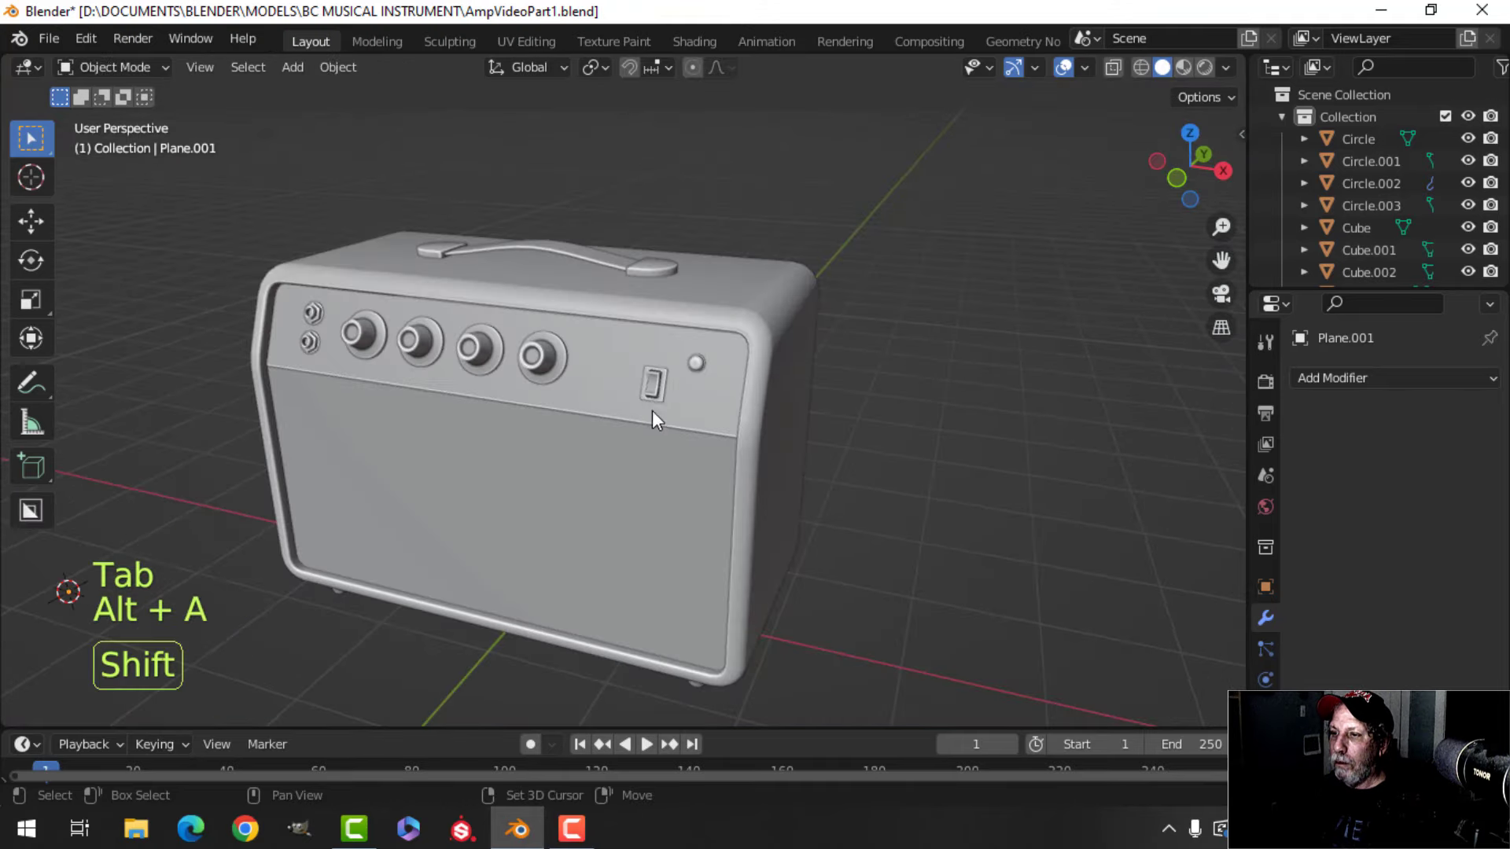
- Edit the switch again and scale its whole mesh up uniformly
{"action": "middle_click_drag", "start_coordinate": [652, 411], "coordinate": [662, 346], "text": "shift"}
{"action": "middle_click_drag", "start_coordinate": [731, 340], "coordinate": [824, 313]}
{"action": "scroll", "coordinate": [698, 347], "scroll_direction": "up", "scroll_amount": 3}
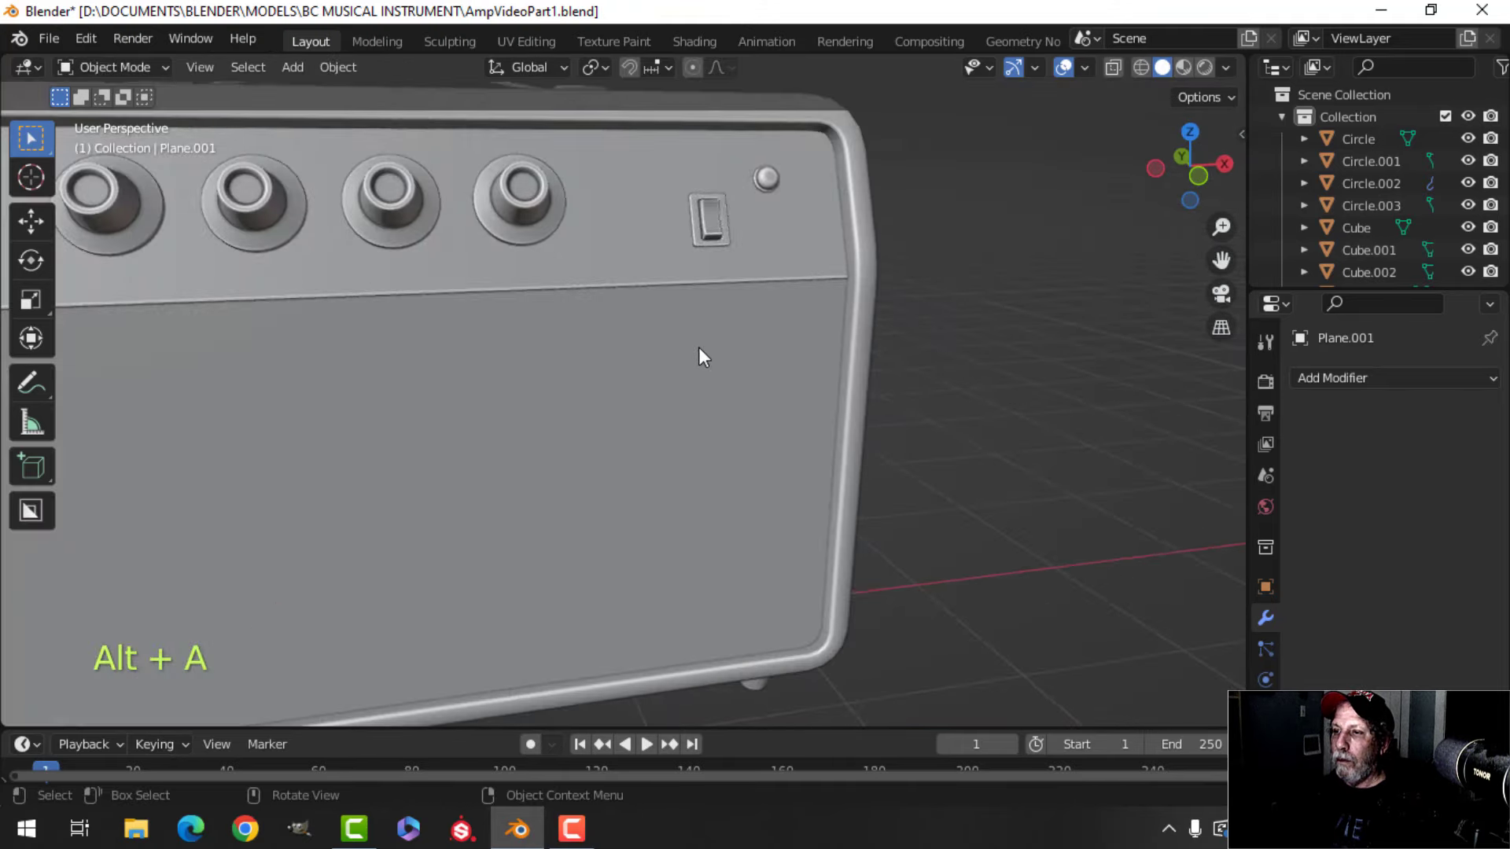
{"action": "scroll", "coordinate": [699, 346], "scroll_direction": "down", "scroll_amount": 2}
{"action": "middle_click_drag", "start_coordinate": [710, 327], "coordinate": [709, 381], "text": "shift"}
{"action": "scroll", "coordinate": [640, 393], "scroll_direction": "up", "scroll_amount": 3}
{"action": "scroll", "coordinate": [591, 353], "scroll_direction": "down", "scroll_amount": 3}
{"action": "left_click", "coordinate": [610, 379]}
{"action": "scroll", "coordinate": [651, 395], "scroll_direction": "up", "scroll_amount": 3}
{"action": "key", "text": "Tab"}
{"action": "key", "text": "a"}
{"action": "key", "text": "s"}
{"action": "left_click", "coordinate": [621, 404]}
- Shift the enlarged switch about -0.014 m along Y and raise it about 0.018 m along Z
{"action": "key", "text": "g"}
{"action": "key", "text": "y"}
{"action": "left_click", "coordinate": [706, 380]}
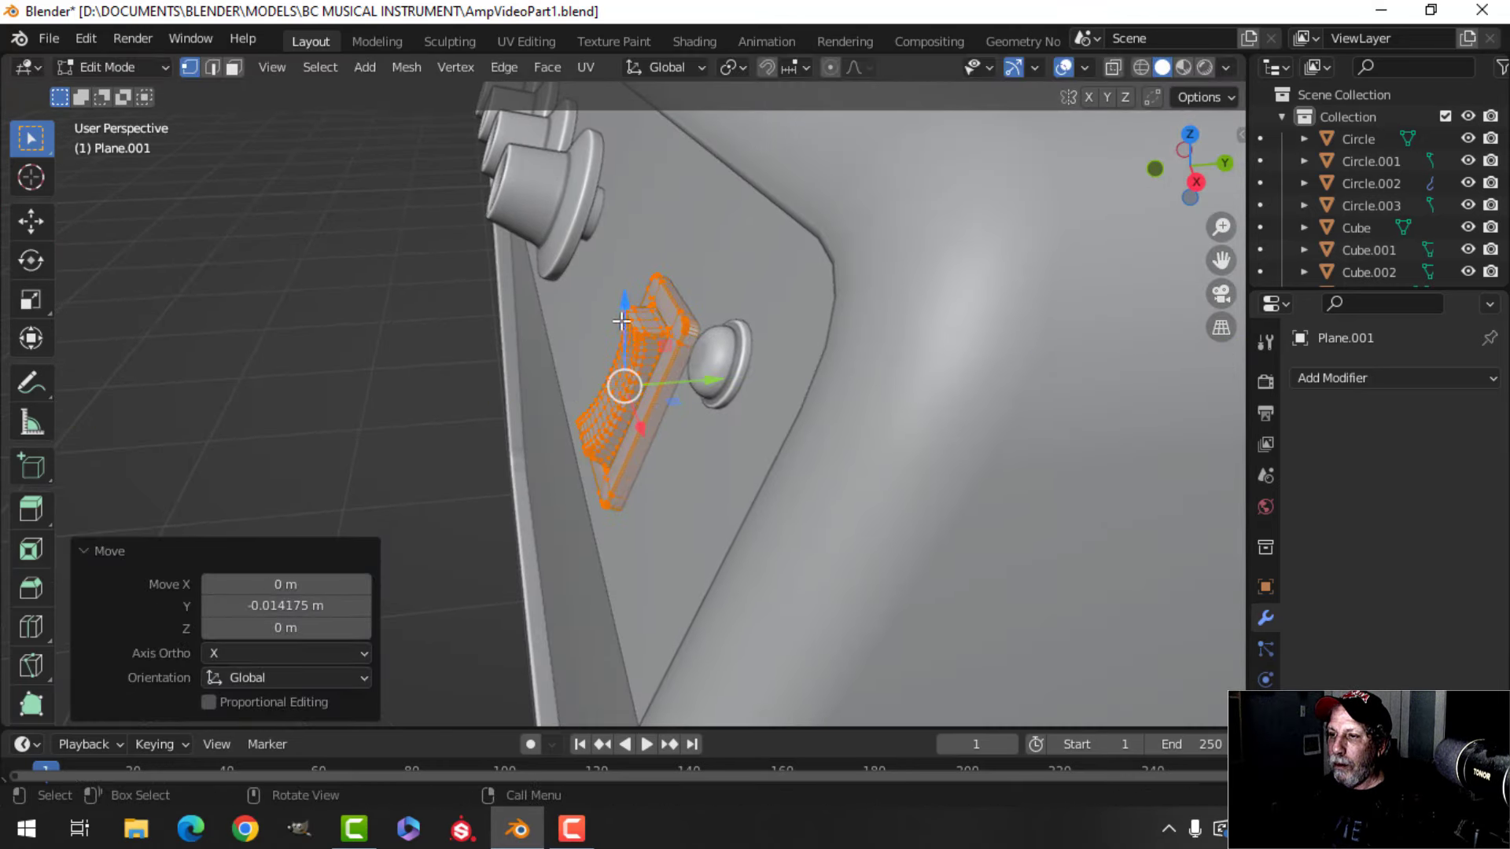
{"action": "key", "text": "g"}
{"action": "key", "text": "z"}
{"action": "left_click", "coordinate": [710, 362]}
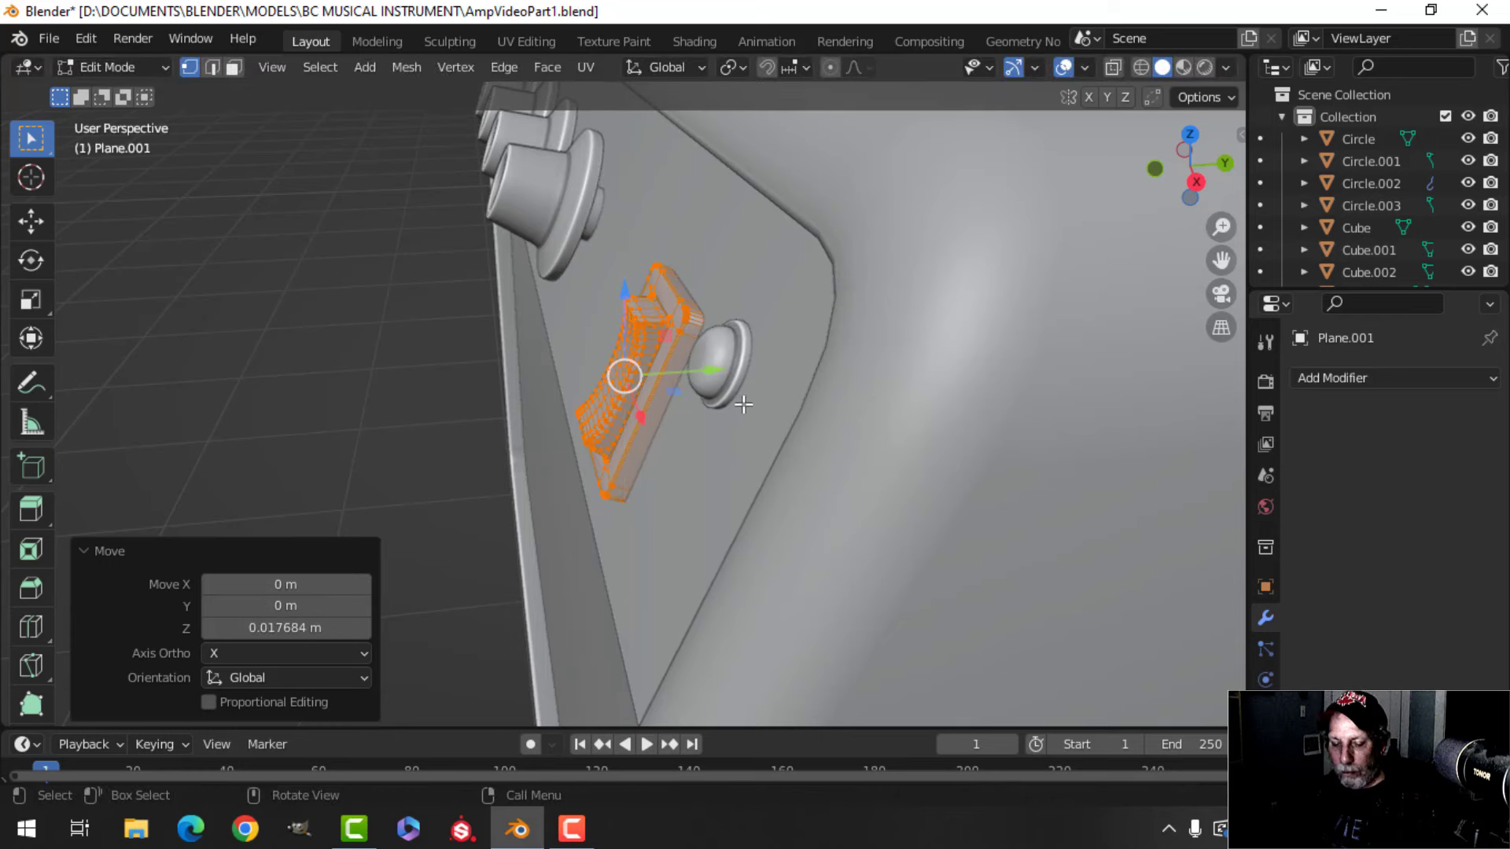
- Rotate the switch about -0.95° around X to sit flush on the panel, then return to Object Mode and deselect it
{"action": "key", "text": "r"}
{"action": "key", "text": "x"}
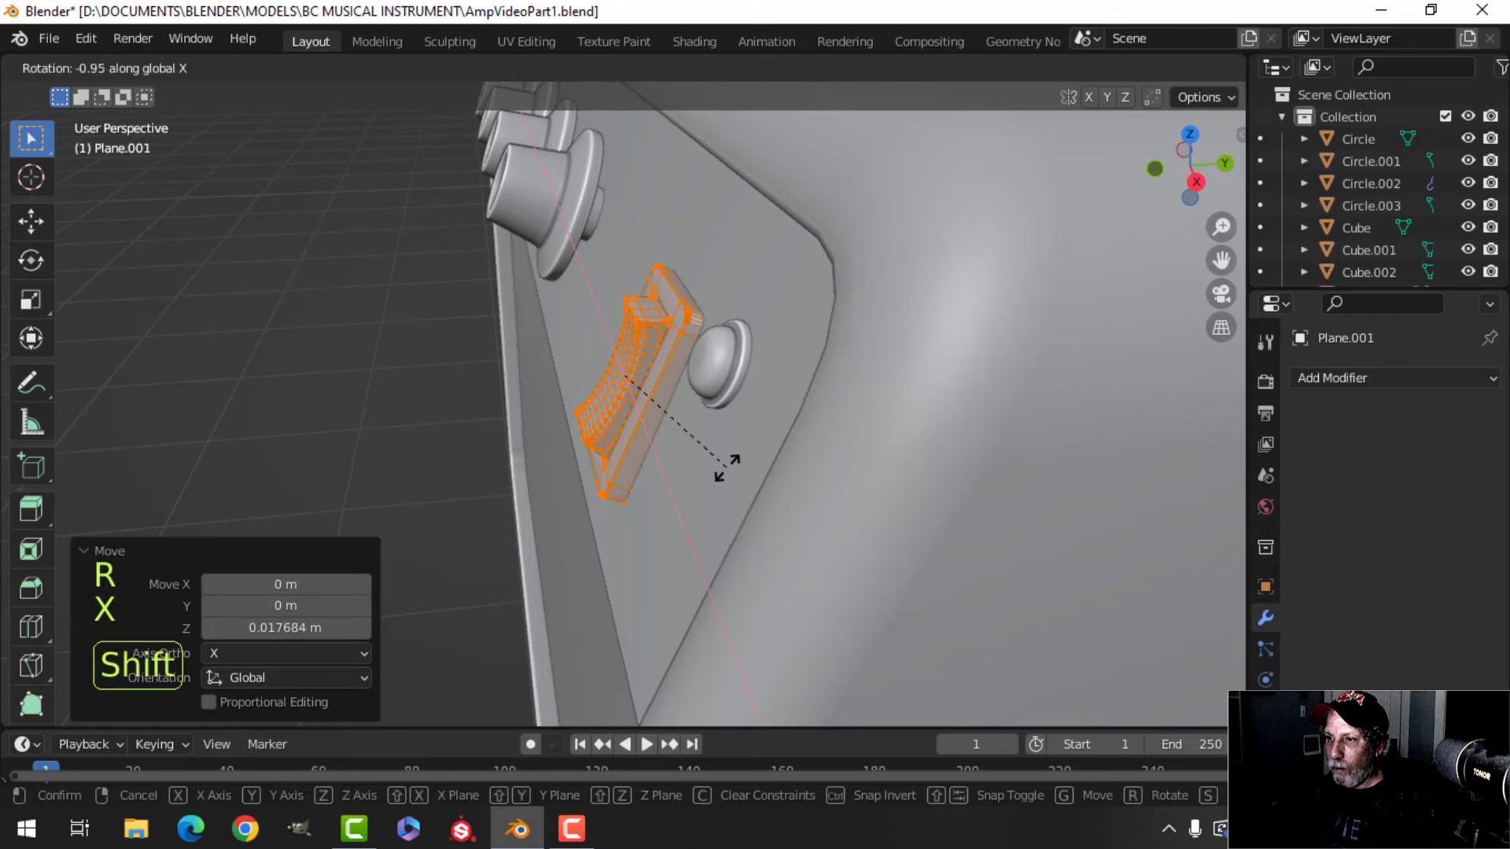
{"action": "left_click", "coordinate": [725, 468]}
{"action": "scroll", "coordinate": [714, 468], "scroll_direction": "down", "scroll_amount": 4}
{"action": "key", "text": "Tab"}
{"action": "key", "text": "alt+a"}
{"action": "middle_click_drag", "start_coordinate": [632, 460], "coordinate": [789, 451]}
{"action": "scroll", "coordinate": [709, 464], "scroll_direction": "down", "scroll_amount": 3}
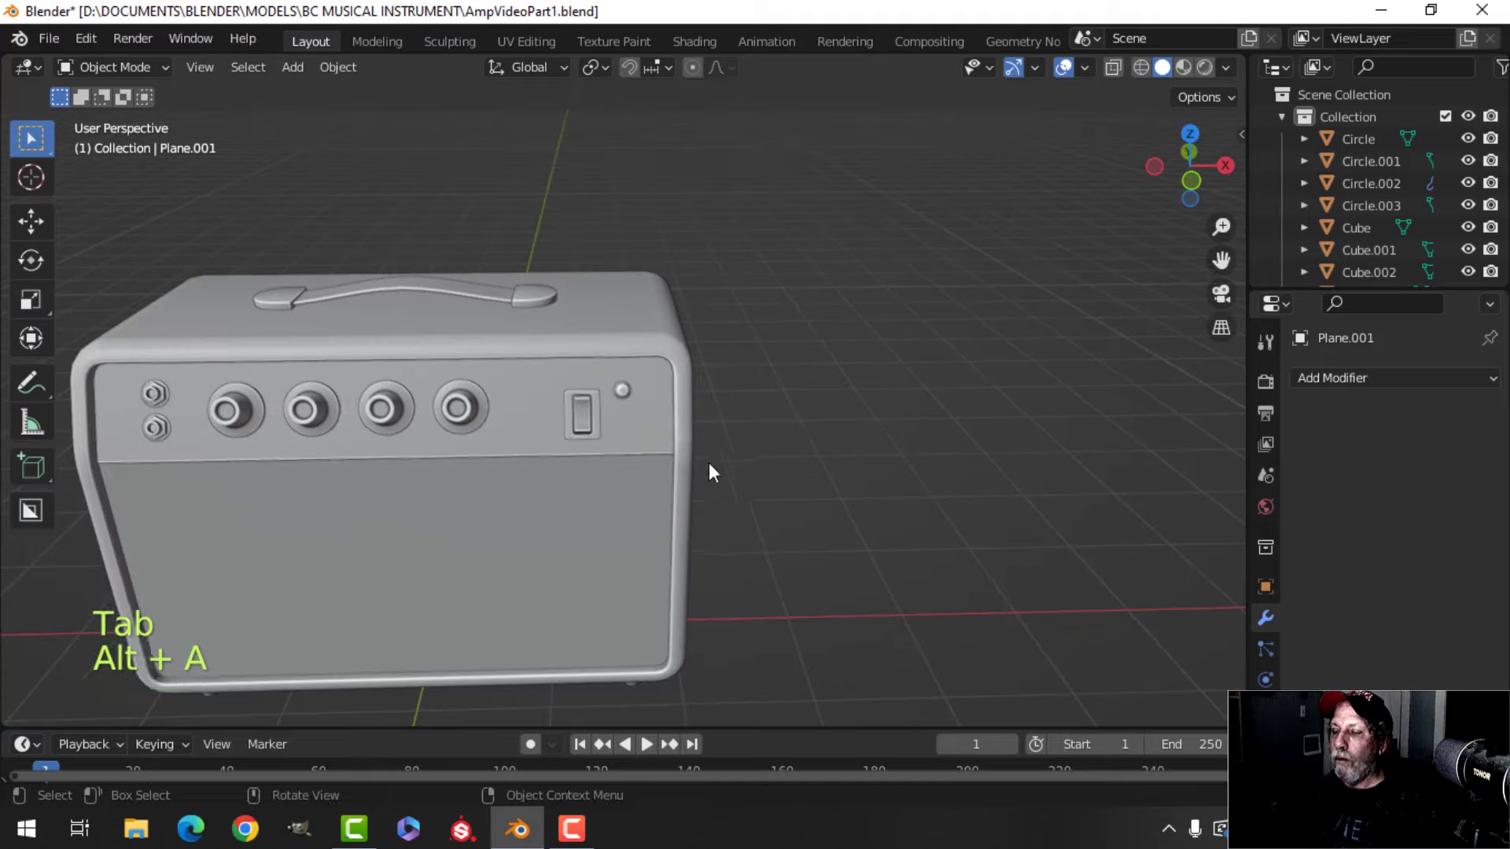
- Select the switch and examine the shading and mesh topology of its rocker and base up close
{"action": "middle_click_drag", "start_coordinate": [646, 459], "coordinate": [666, 486], "text": "shift"}
{"action": "scroll", "coordinate": [714, 433], "scroll_direction": "up", "scroll_amount": 5}
{"action": "left_click", "coordinate": [669, 458]}
{"action": "middle_click_drag", "start_coordinate": [709, 427], "coordinate": [756, 383]}
{"action": "scroll", "coordinate": [705, 447], "scroll_direction": "up", "scroll_amount": 4}
{"action": "scroll", "coordinate": [583, 412], "scroll_direction": "up", "scroll_amount": 3}
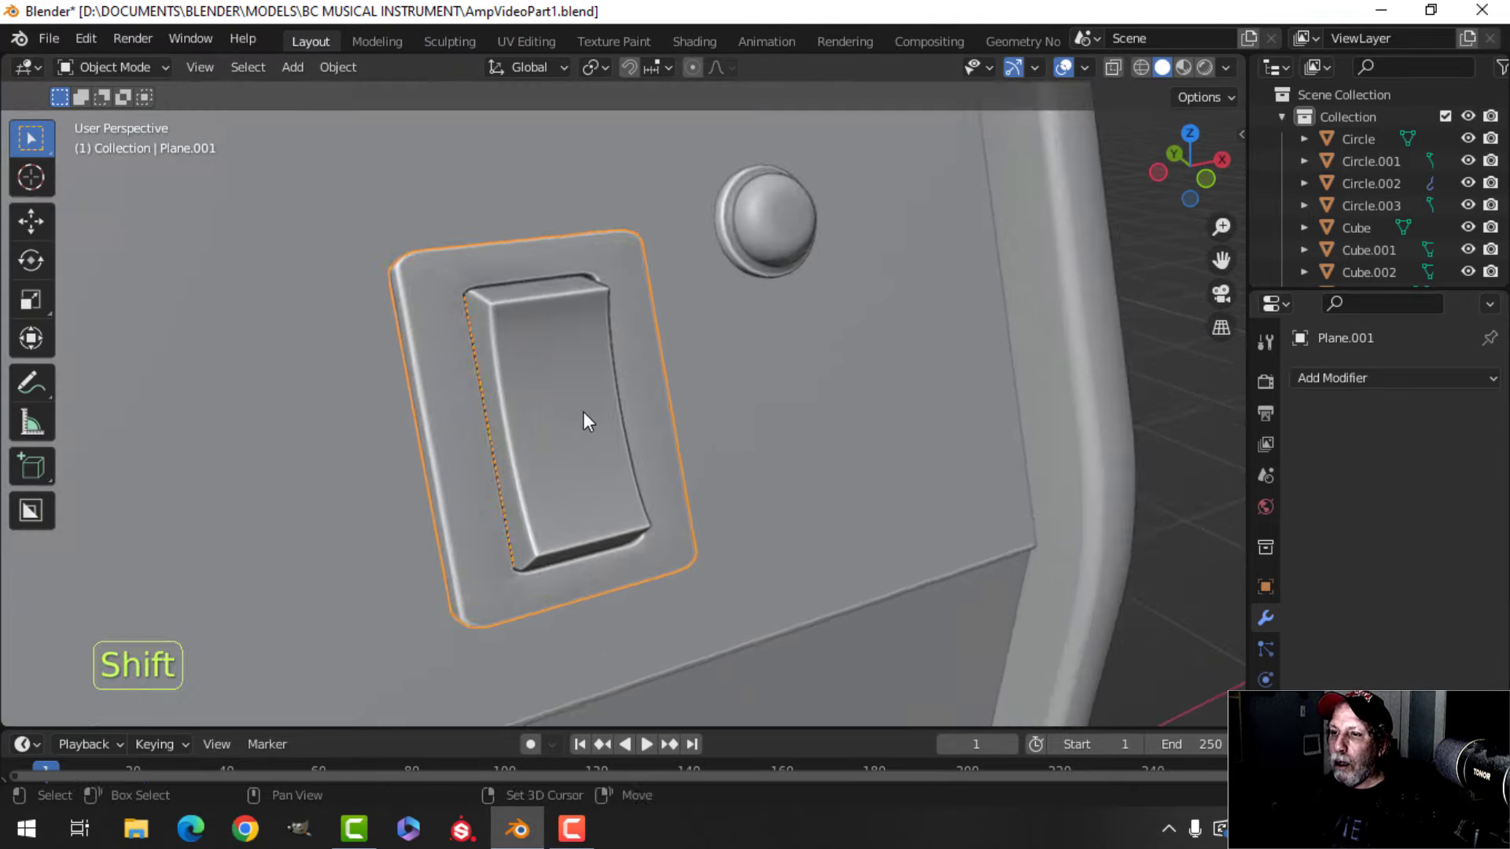
{"action": "key", "text": "Tab"}
{"action": "scroll", "coordinate": [464, 354], "scroll_direction": "up", "scroll_amount": 4}
{"action": "key", "text": "alt+a"}
{"action": "scroll", "coordinate": [464, 344], "scroll_direction": "down", "scroll_amount": 5}
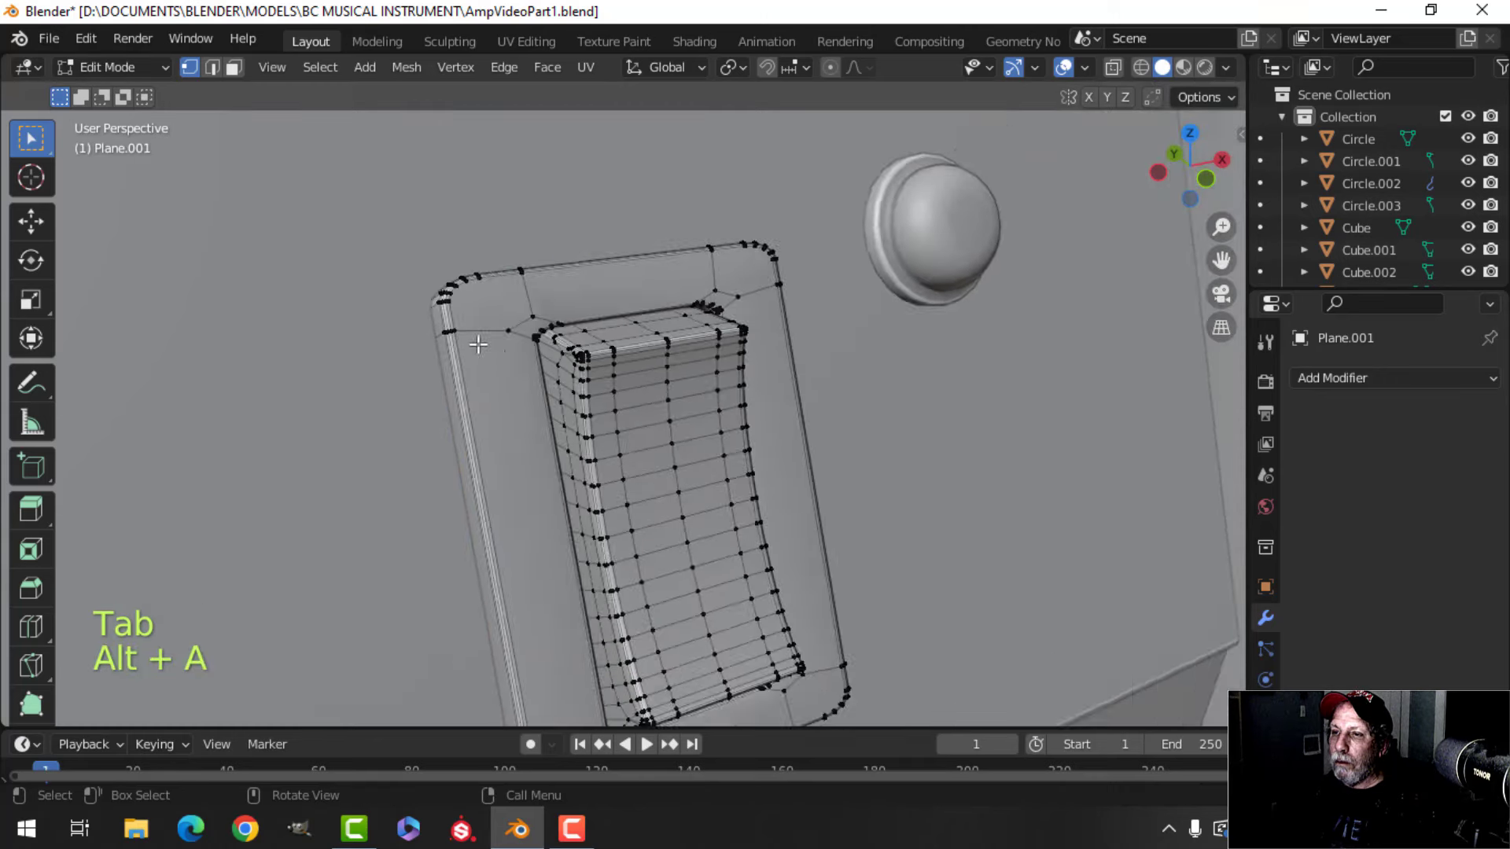
{"action": "key", "text": "Tab"}
- Add a Weighted Normal modifier to the switch and enable Auto Smooth for its normals
{"action": "left_click", "coordinate": [1349, 379]}
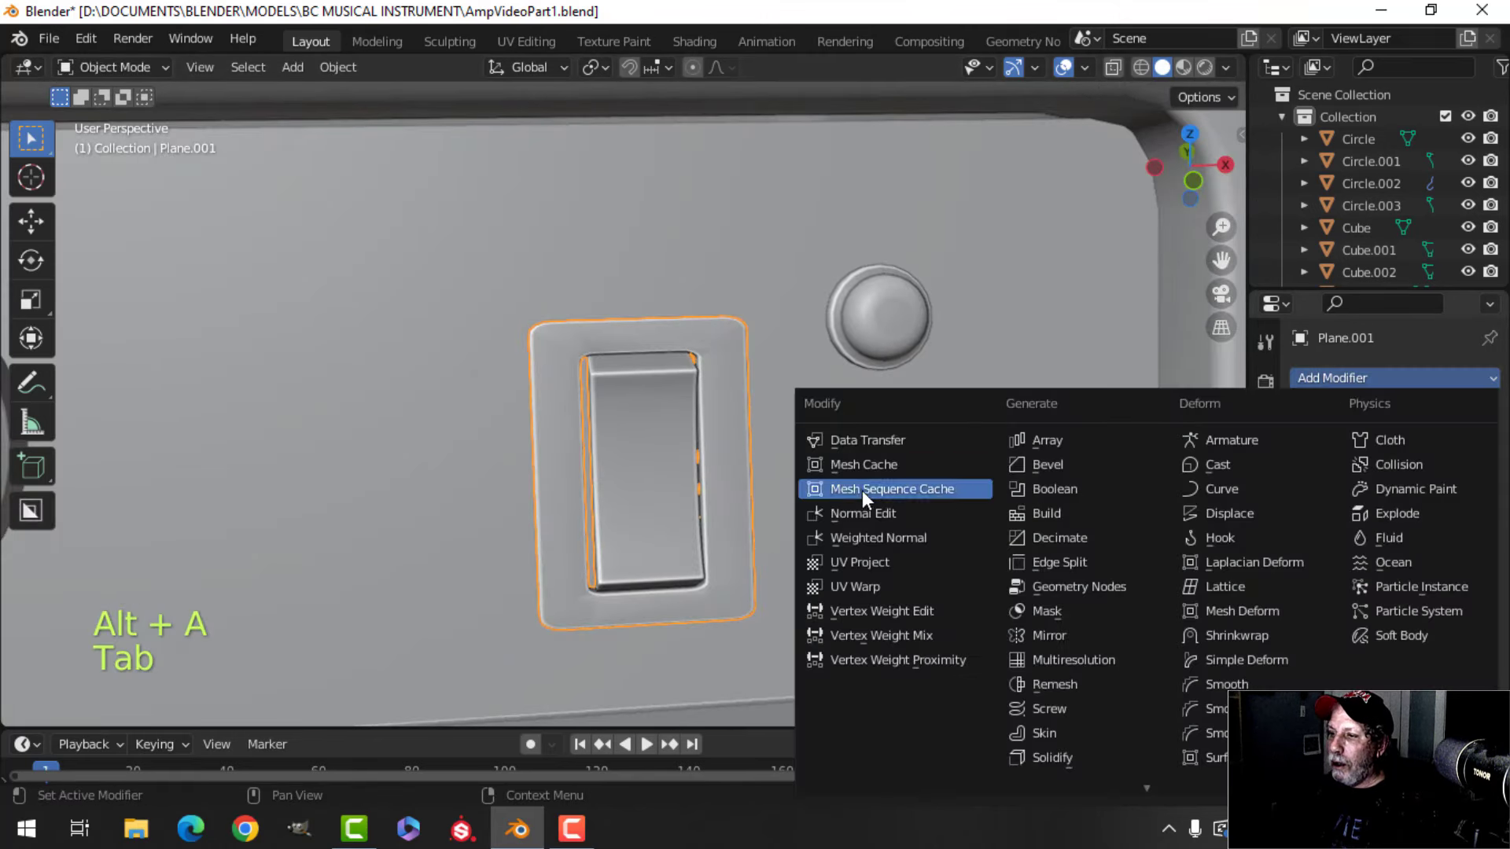
{"action": "left_click", "coordinate": [861, 538]}
{"action": "left_click", "coordinate": [1265, 743]}
{"action": "scroll", "coordinate": [1393, 550], "scroll_direction": "down", "scroll_amount": 4}
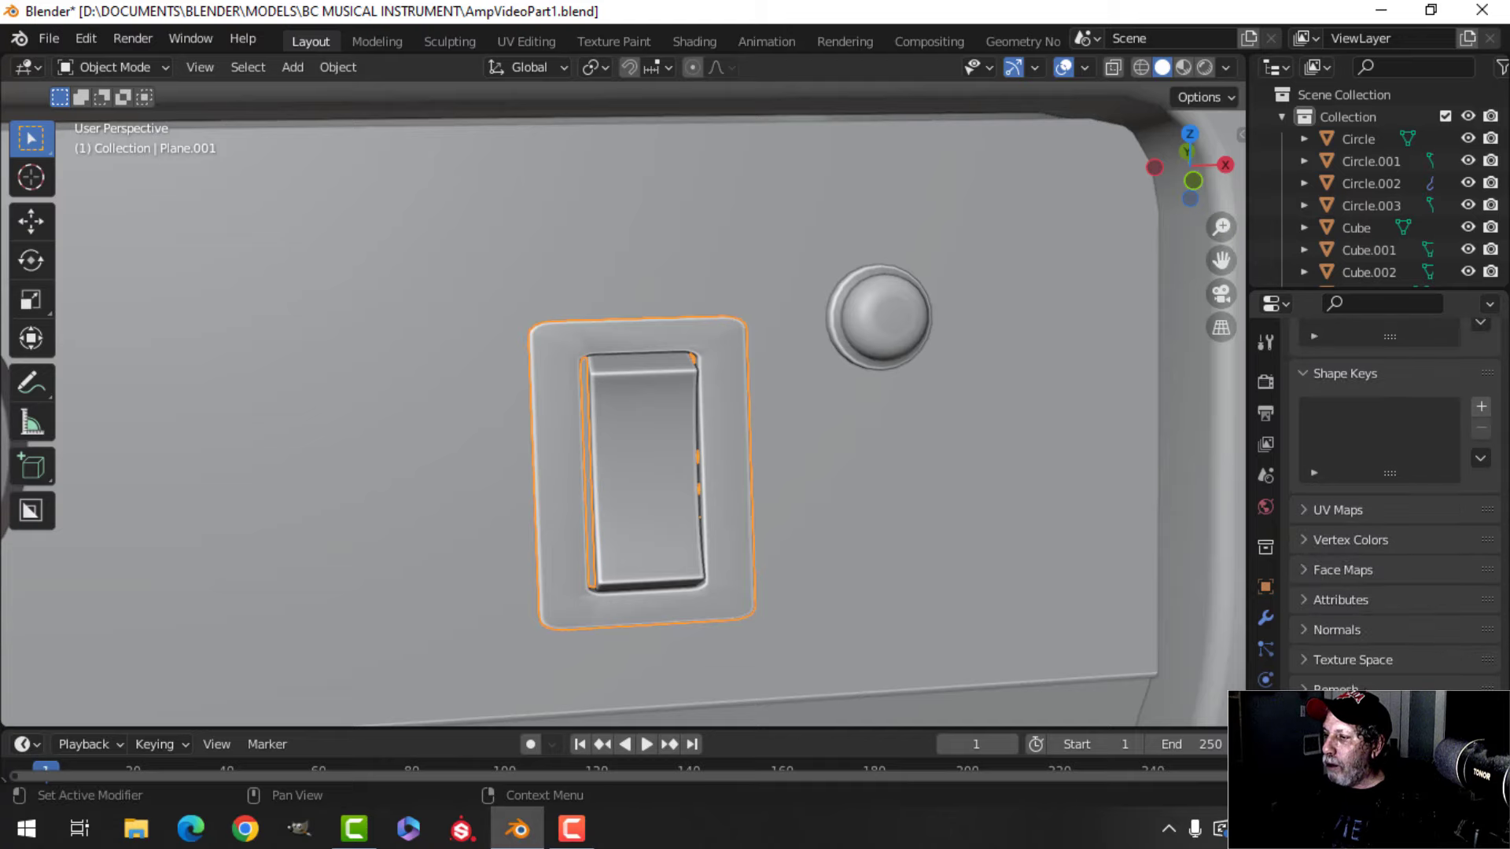
{"action": "left_click", "coordinate": [1378, 662]}
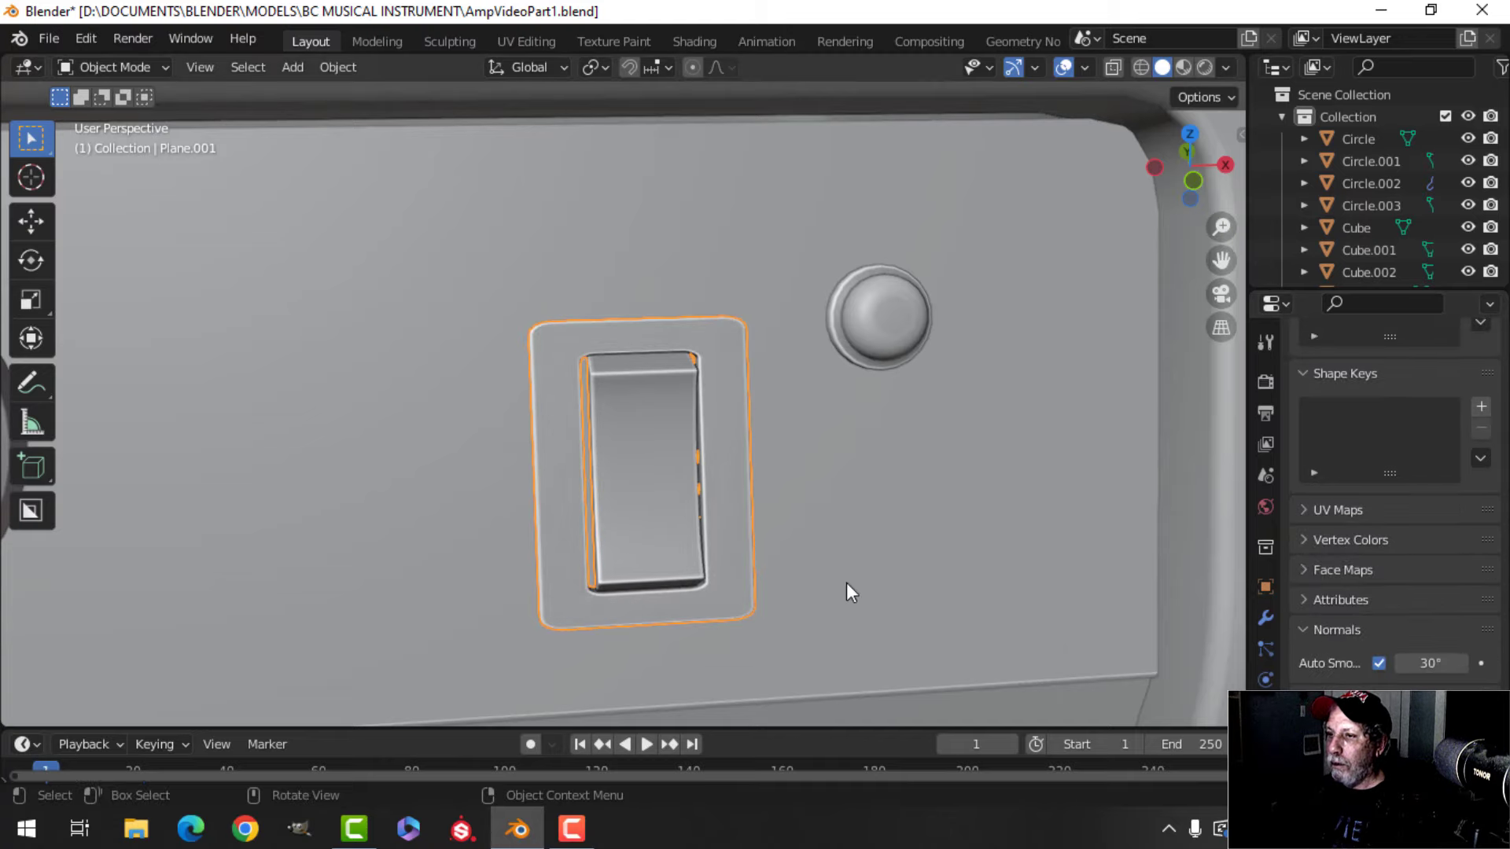
- Deselect the rocker switch, review the whole amplifier's front from several angles, and save the file
{"action": "key", "text": "alt+a"}
{"action": "middle_click_drag", "start_coordinate": [849, 593], "coordinate": [832, 532]}
{"action": "scroll", "coordinate": [704, 522], "scroll_direction": "down", "scroll_amount": 4}
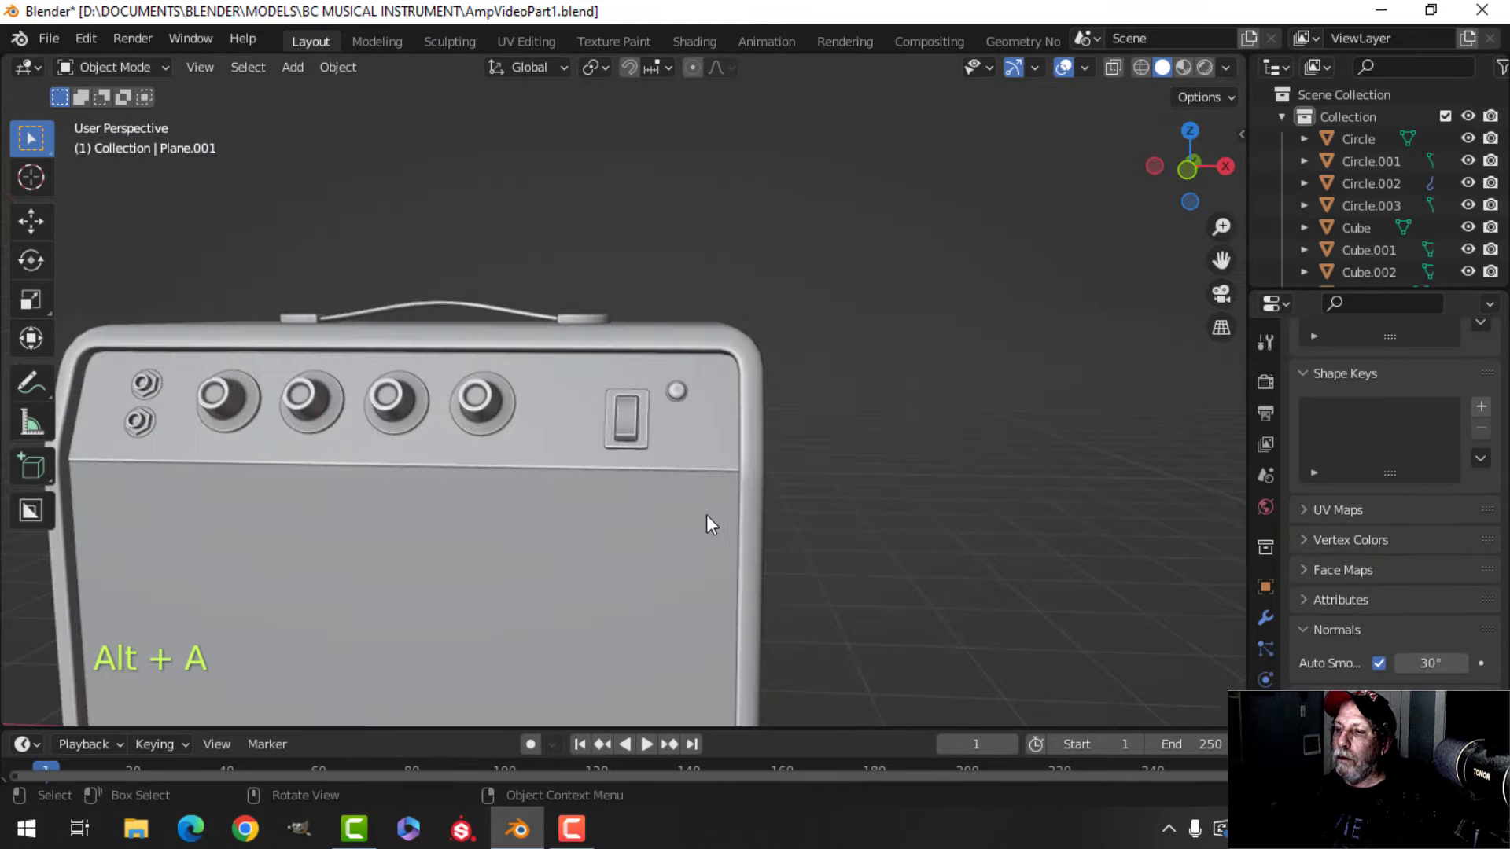
{"action": "middle_click_drag", "start_coordinate": [704, 522], "coordinate": [768, 550]}
{"action": "scroll", "coordinate": [768, 549], "scroll_direction": "up", "scroll_amount": 5}
{"action": "scroll", "coordinate": [705, 562], "scroll_direction": "down", "scroll_amount": 5}
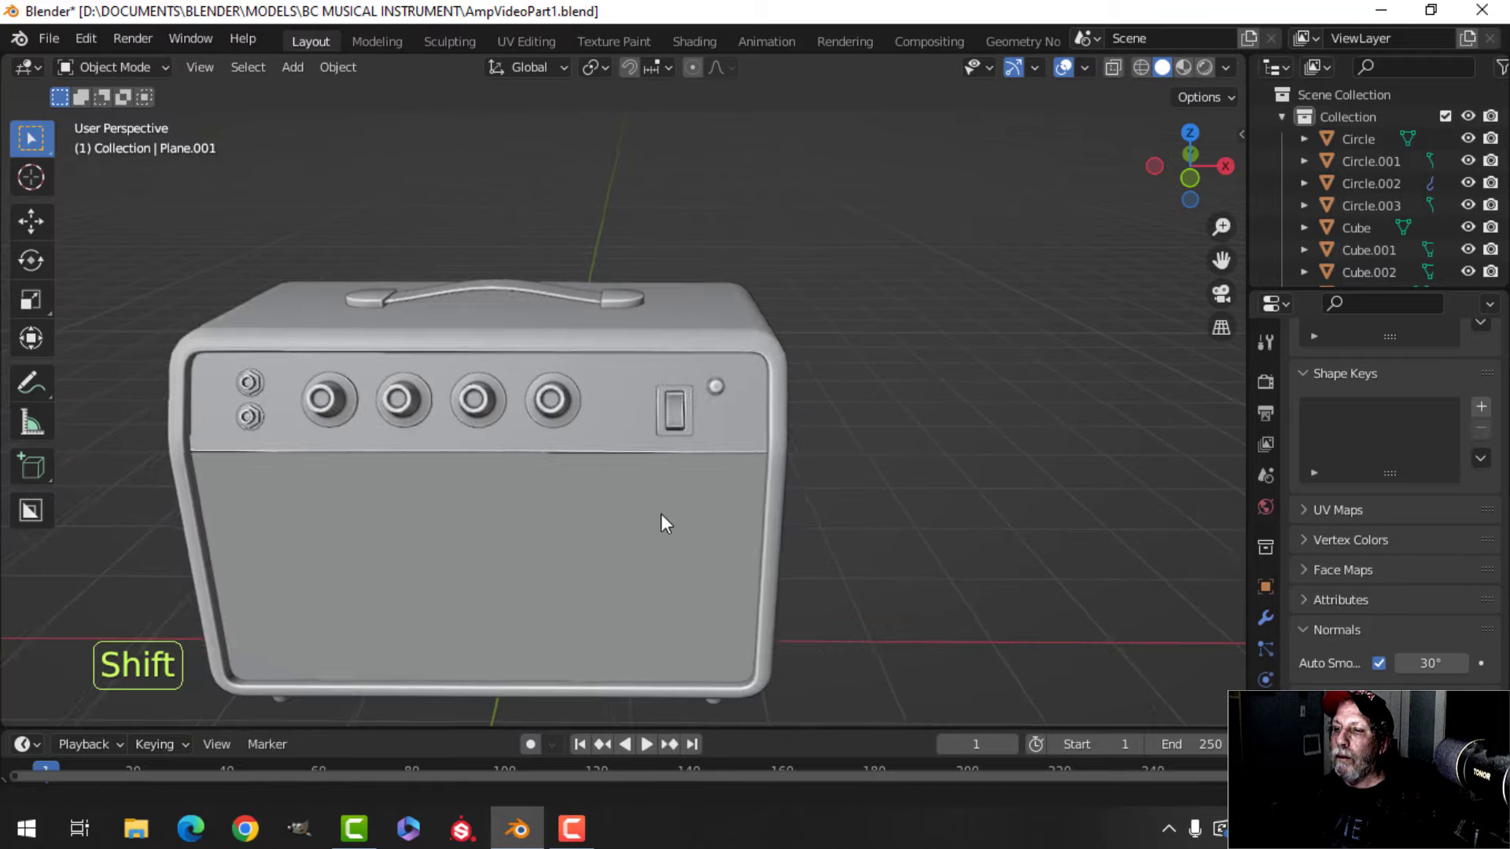
{"action": "middle_click_drag", "start_coordinate": [662, 521], "coordinate": [654, 477]}
{"action": "scroll", "coordinate": [706, 527], "scroll_direction": "up", "scroll_amount": 5}
{"action": "scroll", "coordinate": [706, 526], "scroll_direction": "down", "scroll_amount": 5}
{"action": "key", "text": "ctrl+s"}
- Enter Edit Mode on the two input jacks and select all linked geometry of the lower jack
{"action": "scroll", "coordinate": [516, 459], "scroll_direction": "up", "scroll_amount": 5}
{"action": "scroll", "coordinate": [519, 440], "scroll_direction": "down", "scroll_amount": 2}
{"action": "left_click", "coordinate": [533, 376]}
{"action": "key", "text": "Tab"}
{"action": "key", "text": "alt+a"}
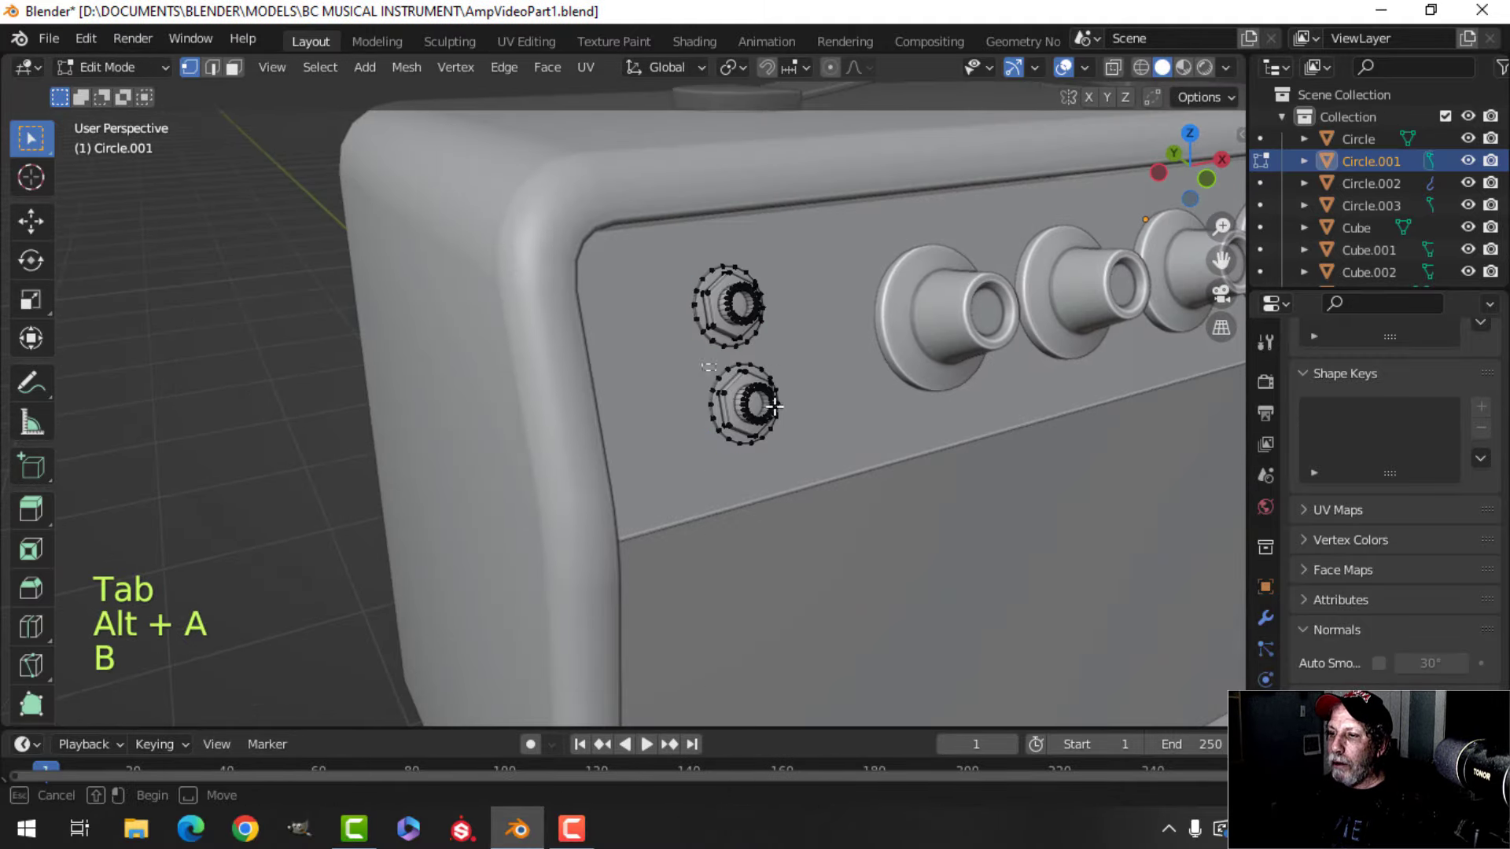
{"action": "left_click_drag", "start_coordinate": [702, 355], "coordinate": [842, 455]}
{"action": "key", "text": "ctrl+l"}
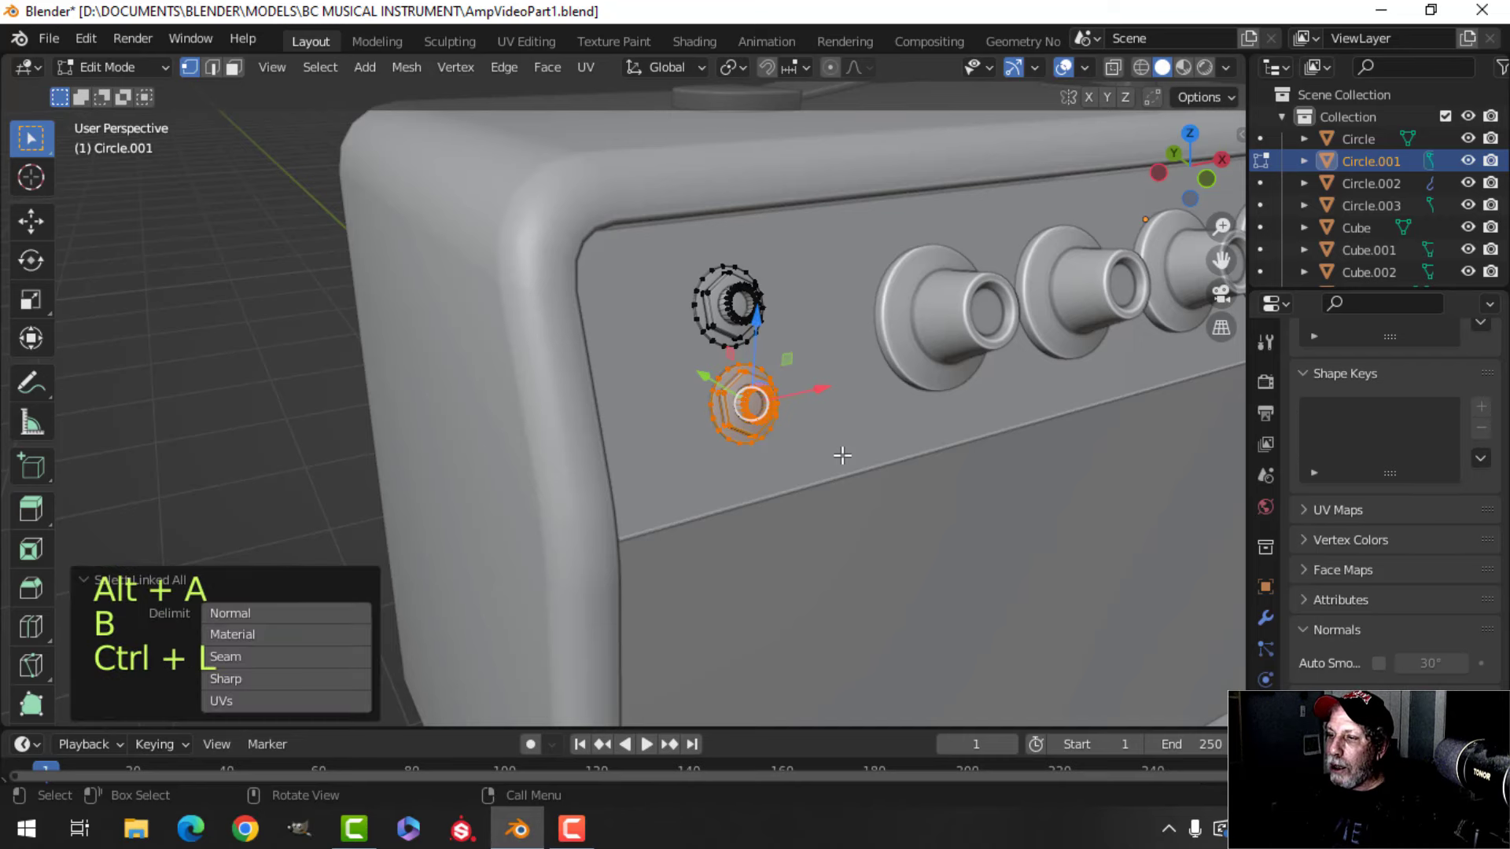
{"action": "middle_click_drag", "start_coordinate": [842, 455], "coordinate": [754, 489], "text": "shift"}
{"action": "left_click", "coordinate": [687, 69]}
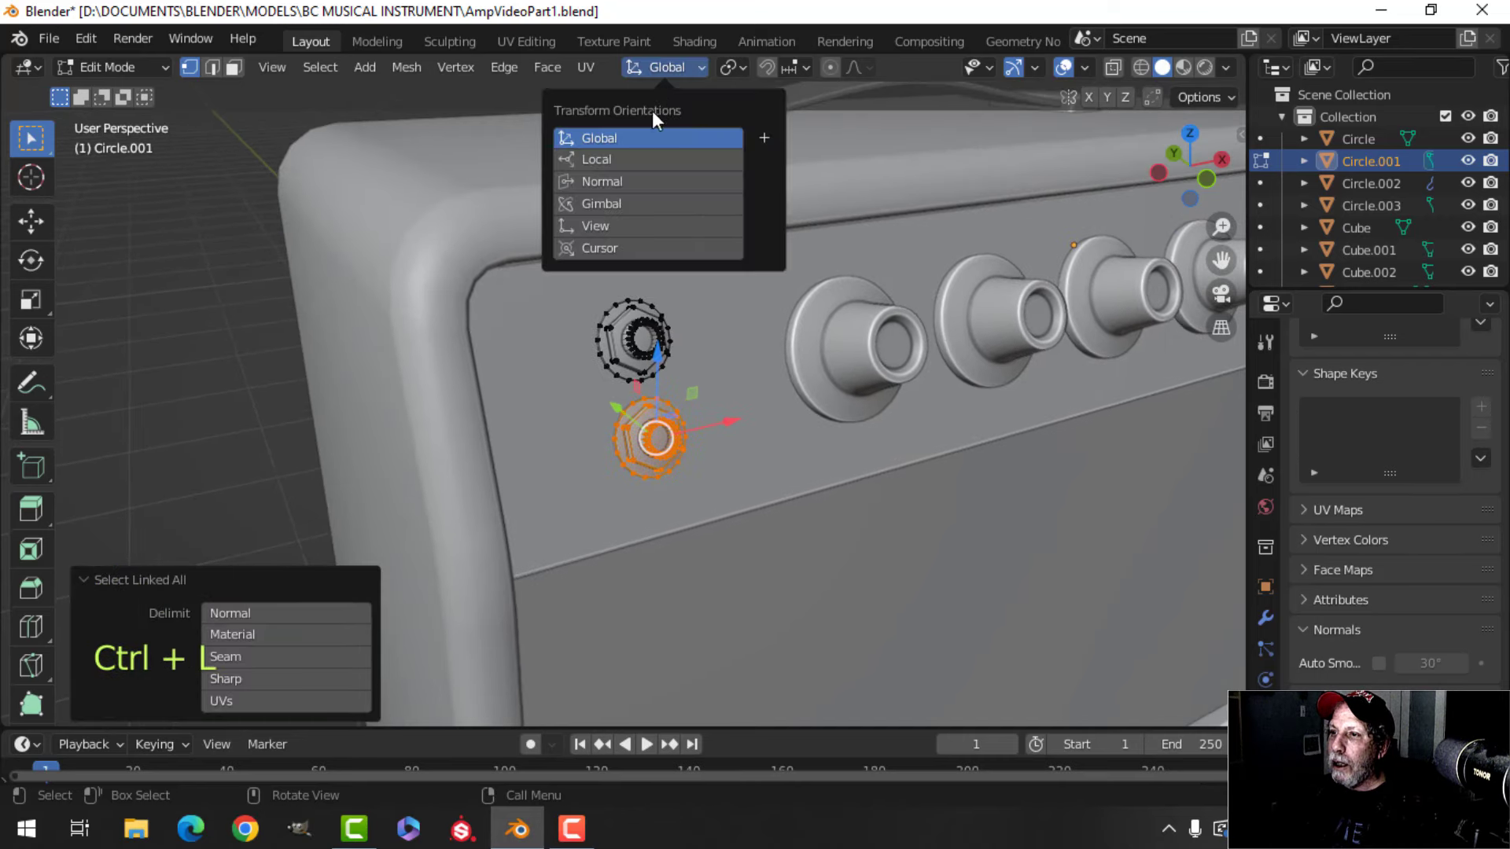
{"action": "left_click", "coordinate": [645, 178]}
{"action": "middle_click_drag", "start_coordinate": [761, 354], "coordinate": [701, 331]}
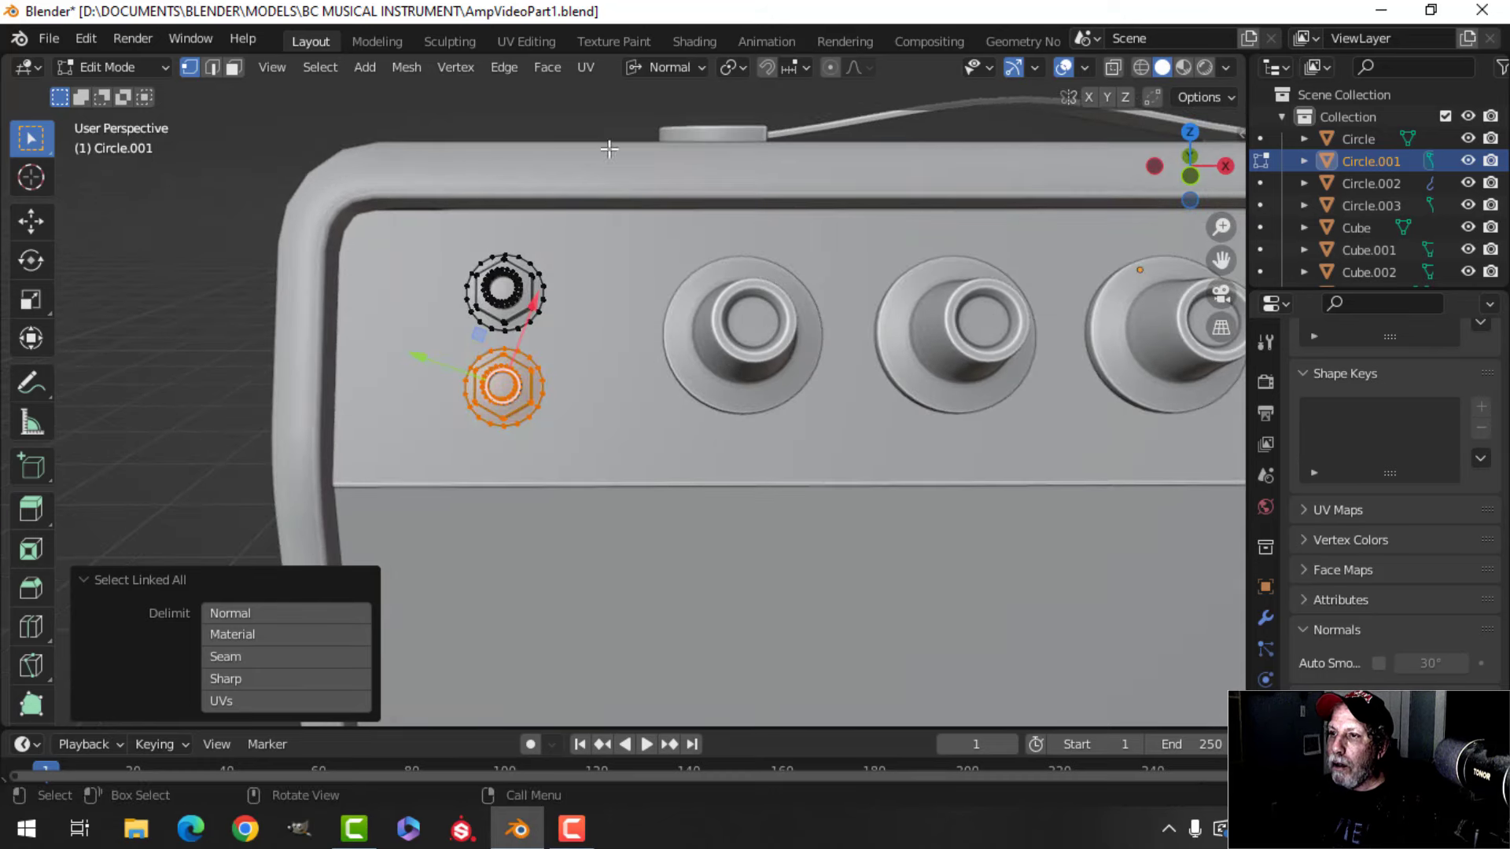
{"action": "left_click", "coordinate": [668, 69]}
{"action": "left_click", "coordinate": [634, 139]}
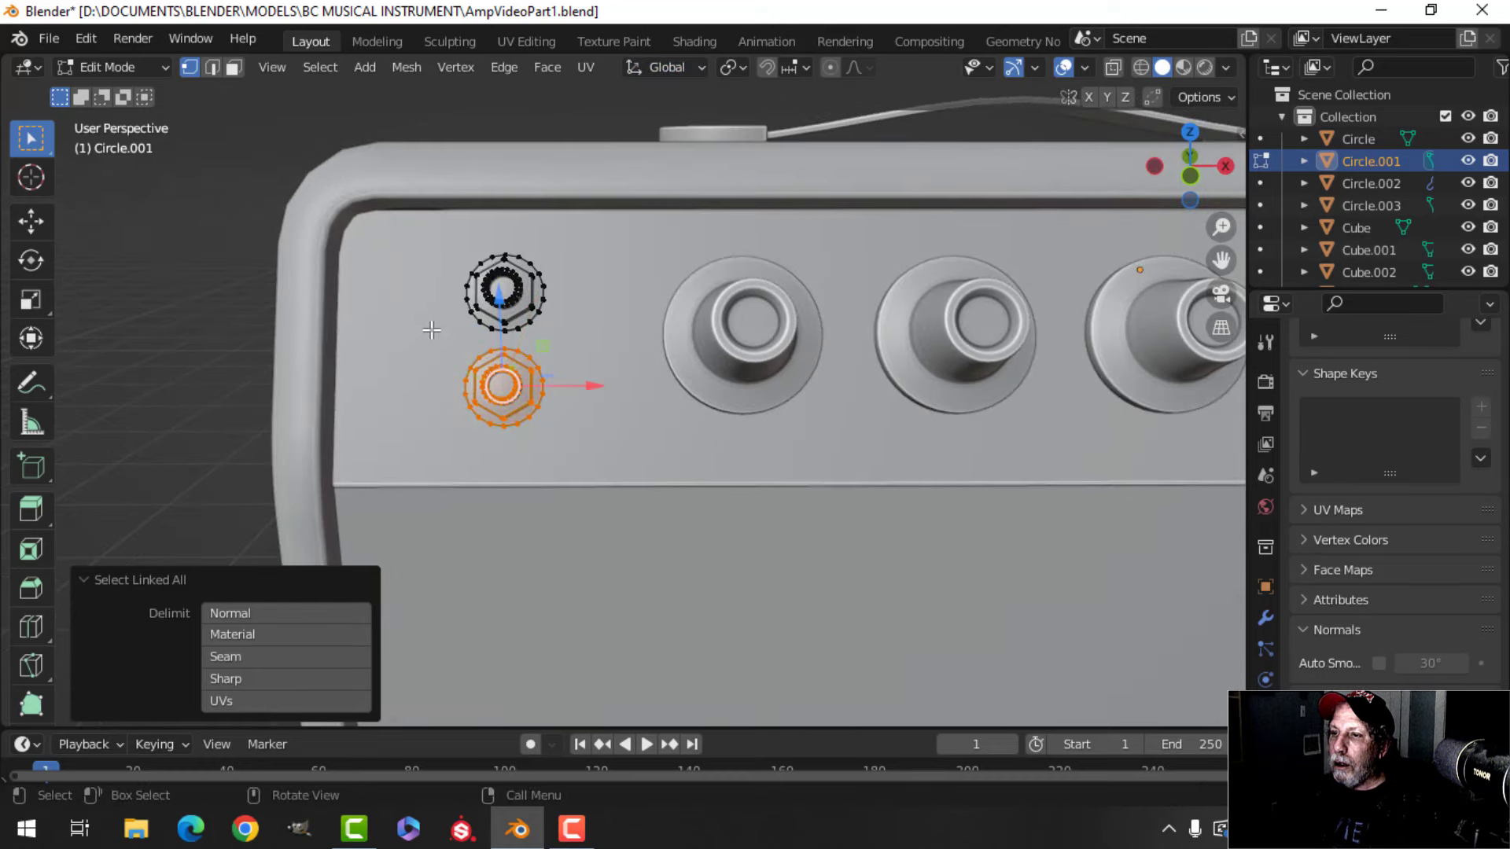
- Lower the jack about 0.029 m along Z, shift it slightly forward along Y onto the sloped panel, and deselect it in Object Mode
{"action": "middle_click_drag", "start_coordinate": [472, 346], "coordinate": [867, 314]}
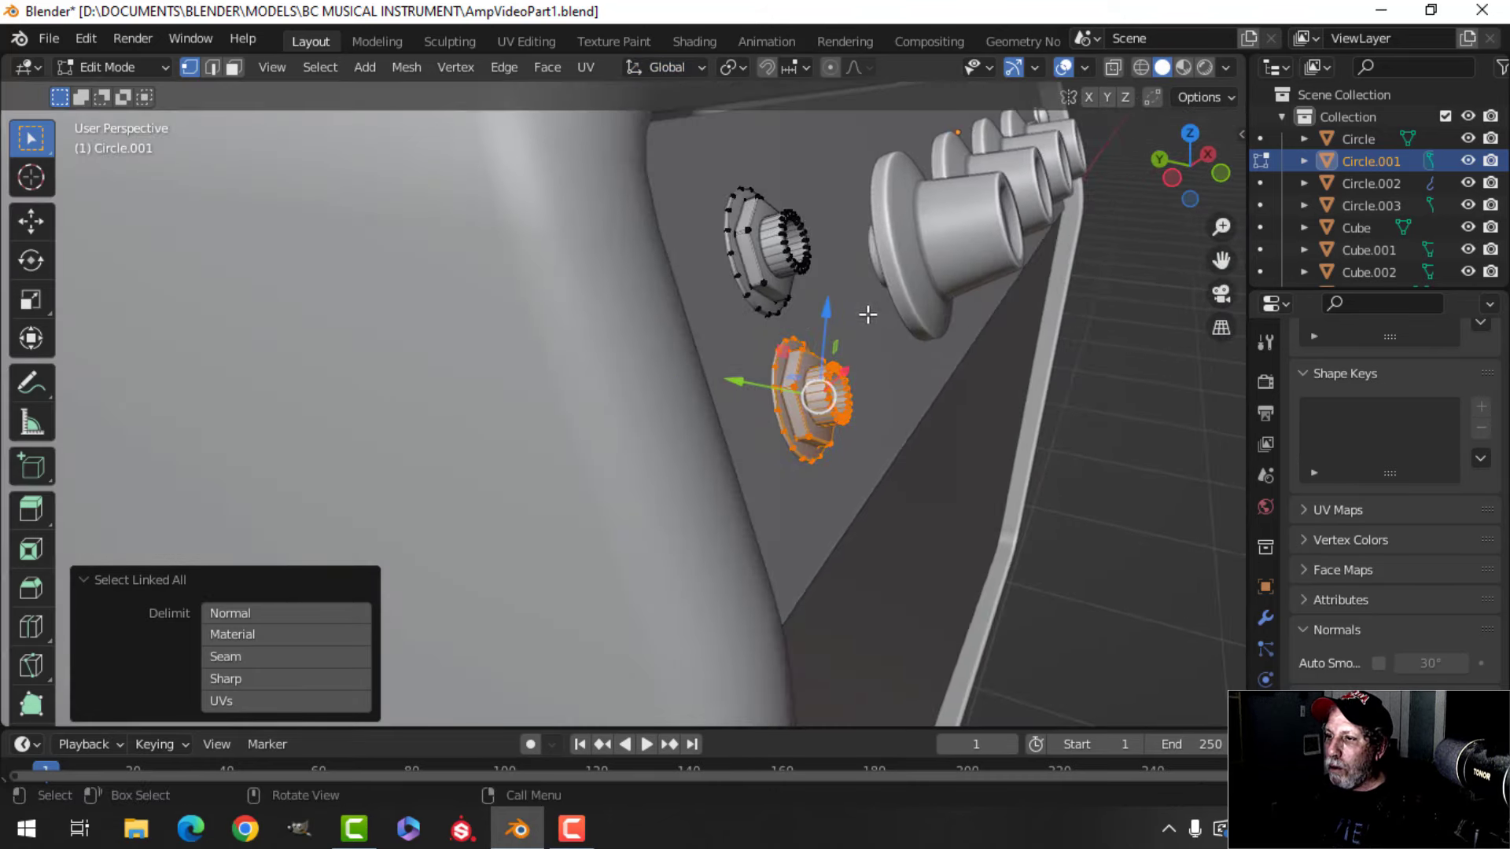
{"action": "left_click_drag", "start_coordinate": [835, 317], "coordinate": [835, 335]}
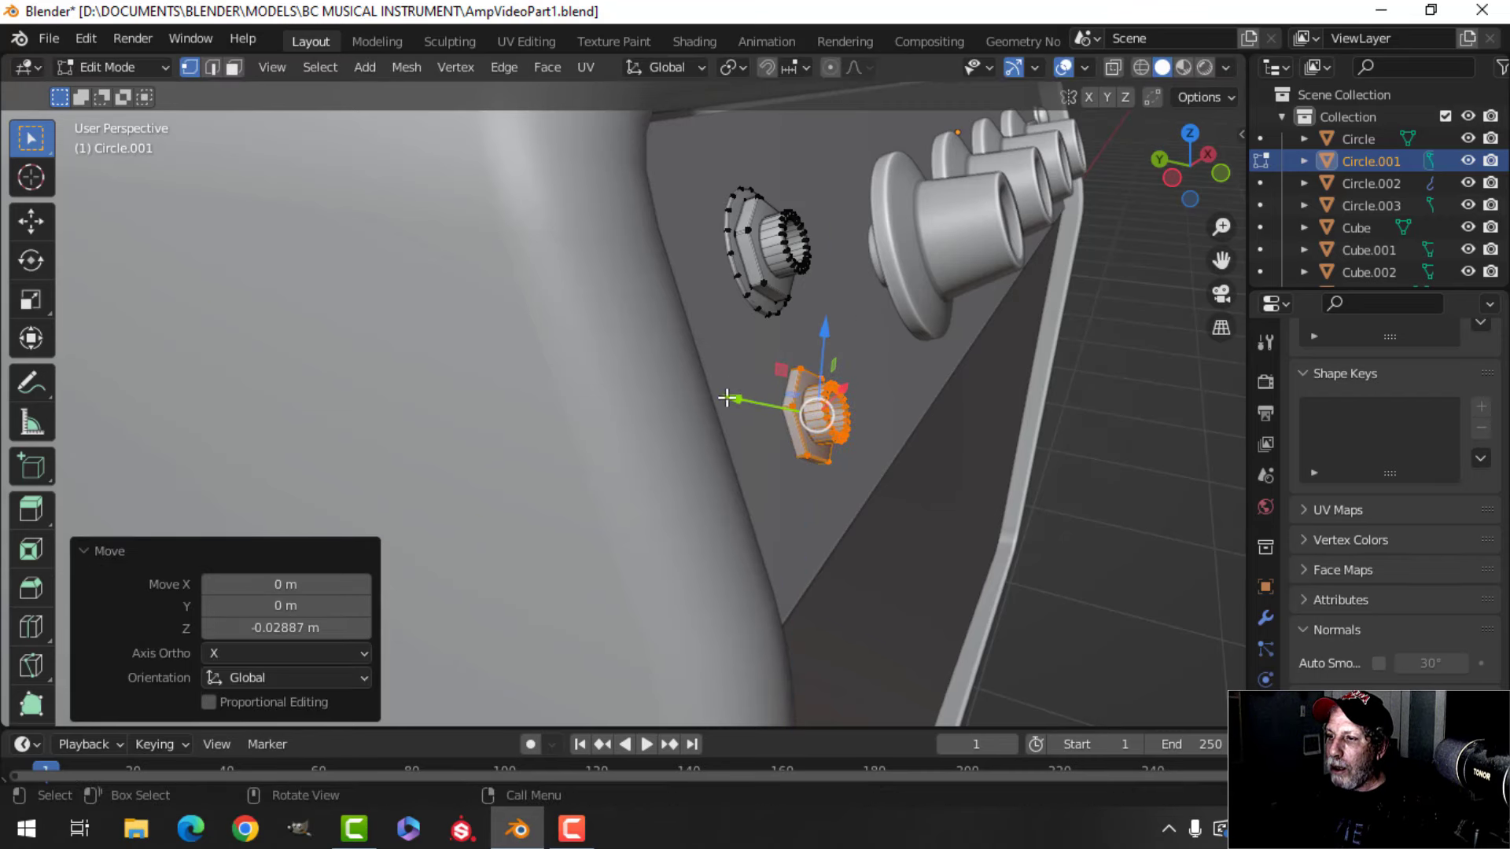
{"action": "left_click_drag", "start_coordinate": [726, 398], "coordinate": [743, 400]}
{"action": "key", "text": "Tab"}
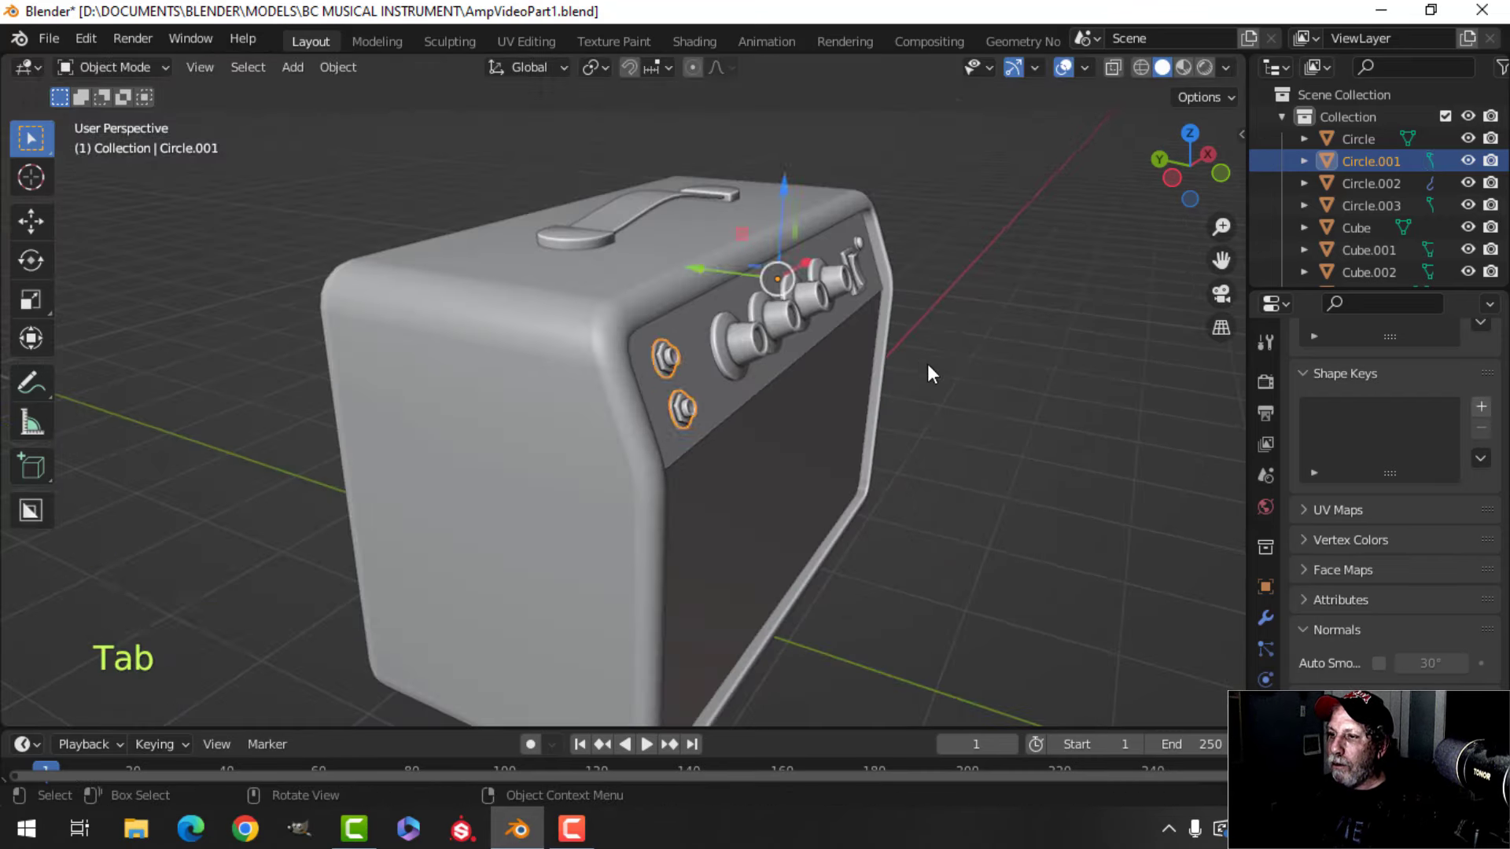
{"action": "key", "text": "alt+a"}
{"action": "scroll", "coordinate": [743, 380], "scroll_direction": "down", "scroll_amount": 3}
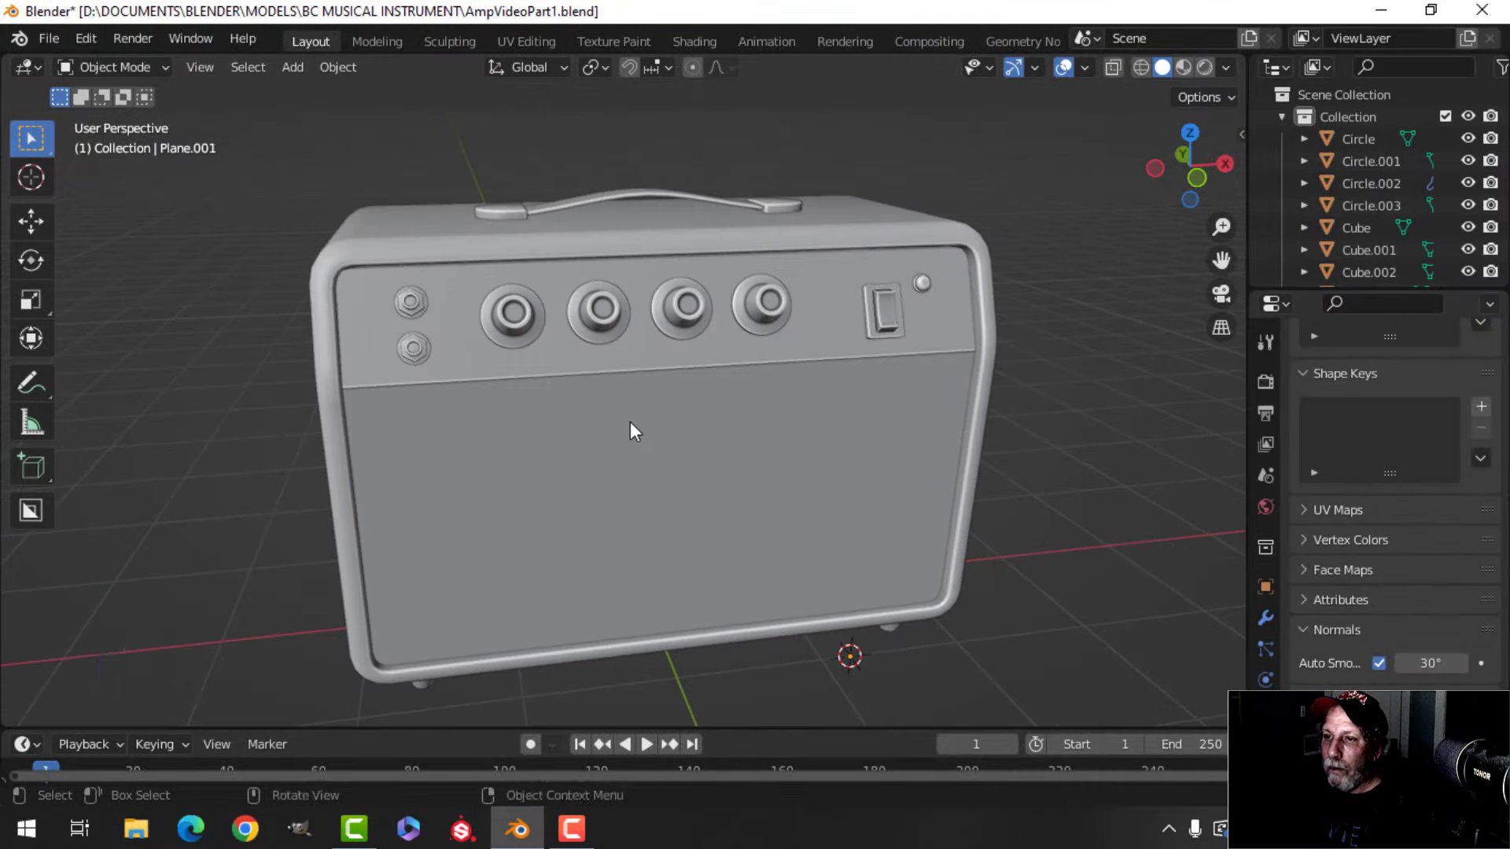
- Snap the 3D cursor to the centre of the sloped control panel's geometry, then deselect the panel in Object Mode
{"action": "middle_click_drag", "start_coordinate": [629, 421], "coordinate": [610, 417]}
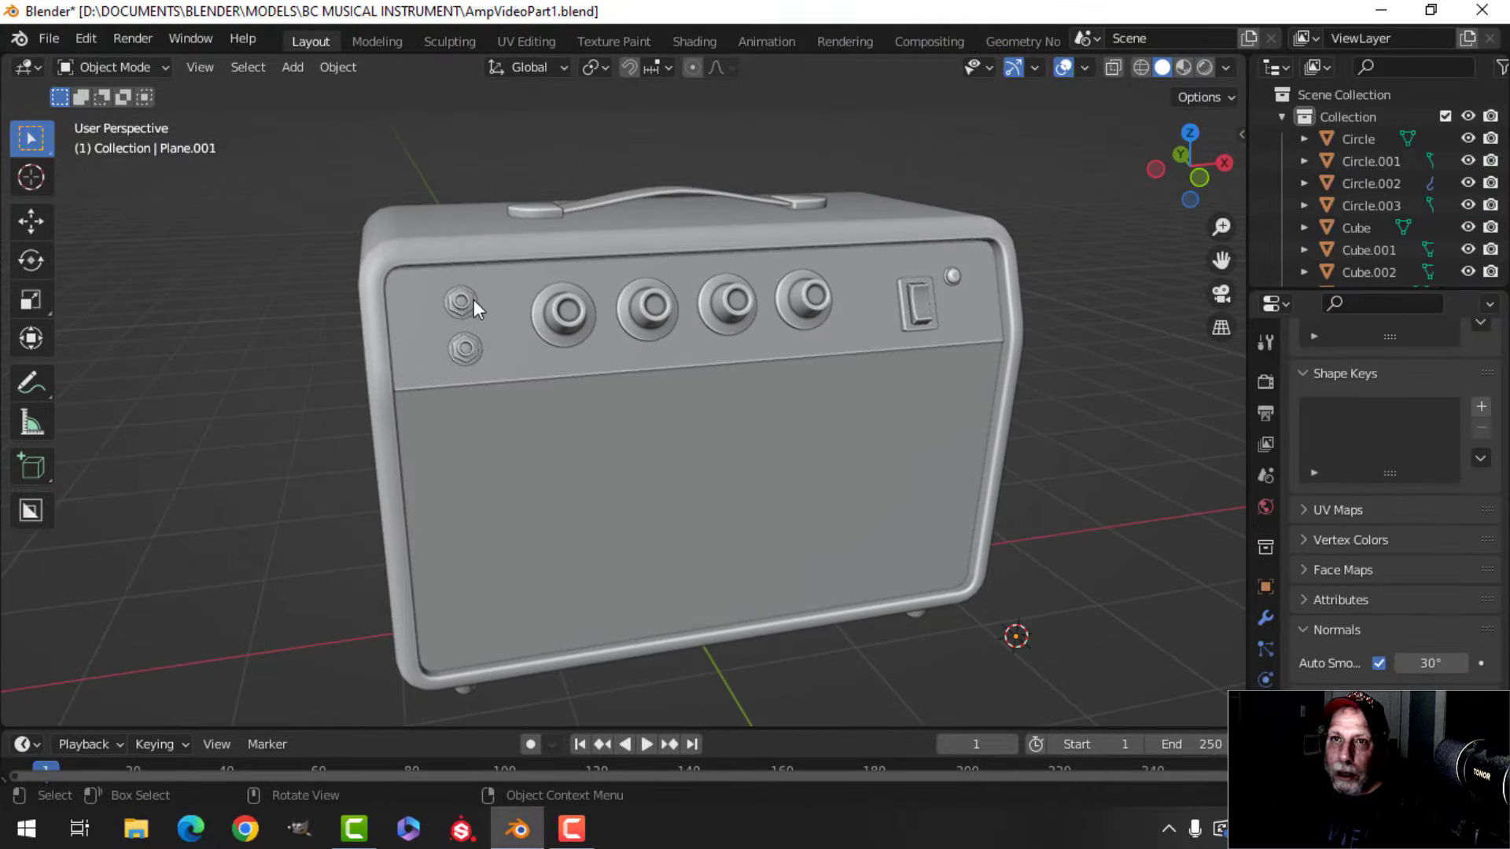
{"action": "scroll", "coordinate": [451, 376], "scroll_direction": "down", "scroll_amount": 2}
{"action": "mouse_move", "coordinate": [519, 367]}
{"action": "middle_mouse_down", "text": "shift"}
{"action": "mouse_move", "coordinate": [473, 370]}
{"action": "mouse_move", "coordinate": [469, 394]}
{"action": "mouse_move", "coordinate": [507, 387]}
{"action": "middle_mouse_up", "text": "shift"}
{"action": "scroll", "coordinate": [474, 371], "scroll_direction": "up", "scroll_amount": 2}
{"action": "middle_click_drag", "start_coordinate": [507, 387], "coordinate": [574, 386], "text": "shift"}
{"action": "middle_click_drag", "start_coordinate": [501, 404], "coordinate": [657, 376]}
{"action": "left_click", "coordinate": [657, 376]}
{"action": "key", "text": "Tab"}
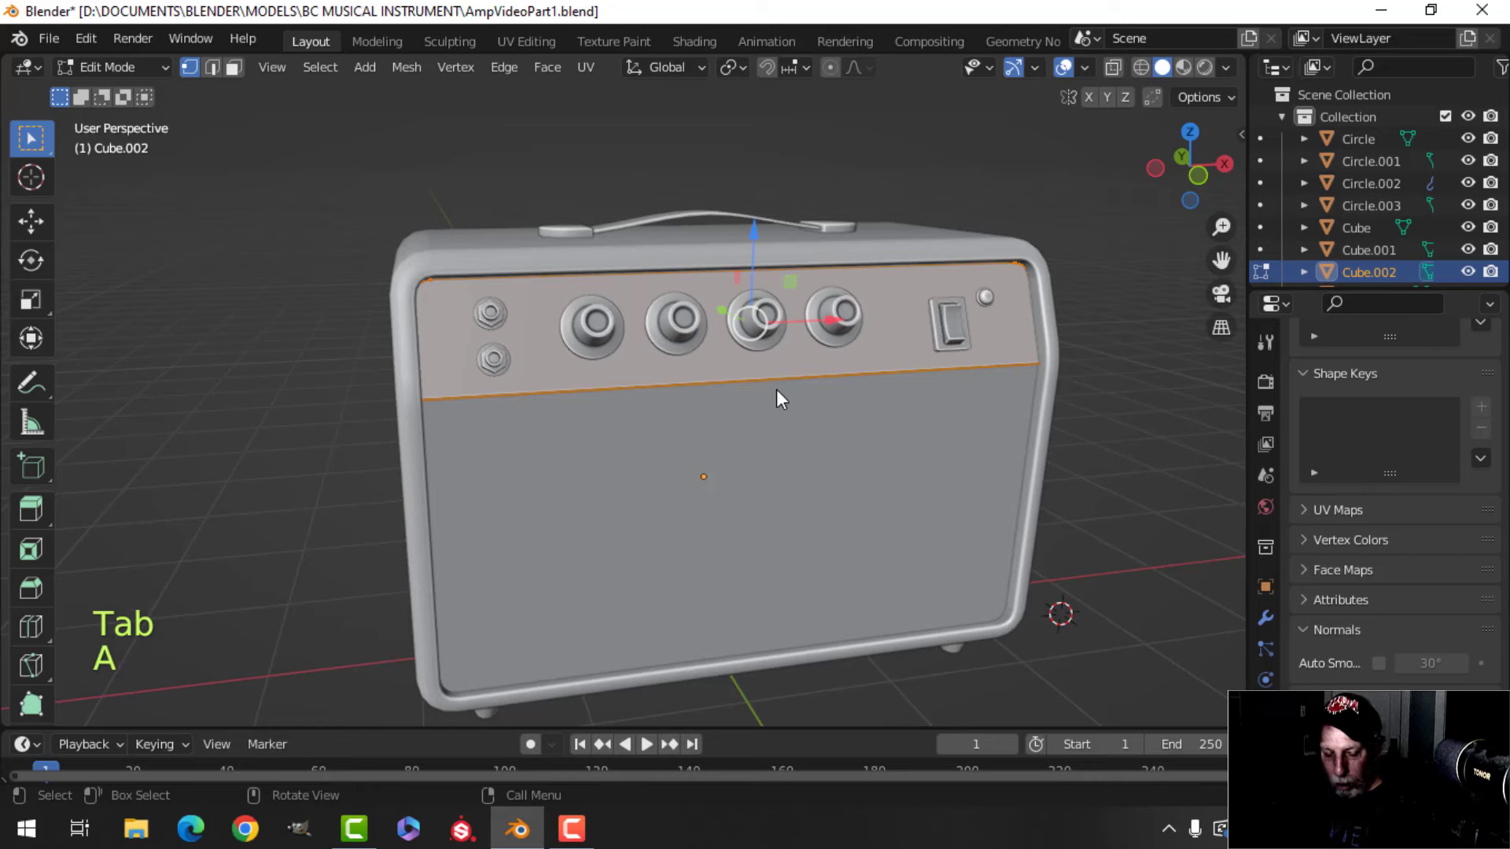
{"action": "key", "text": "shift+s"}
{"action": "left_click", "coordinate": [817, 508]}
{"action": "key", "text": "Tab"}
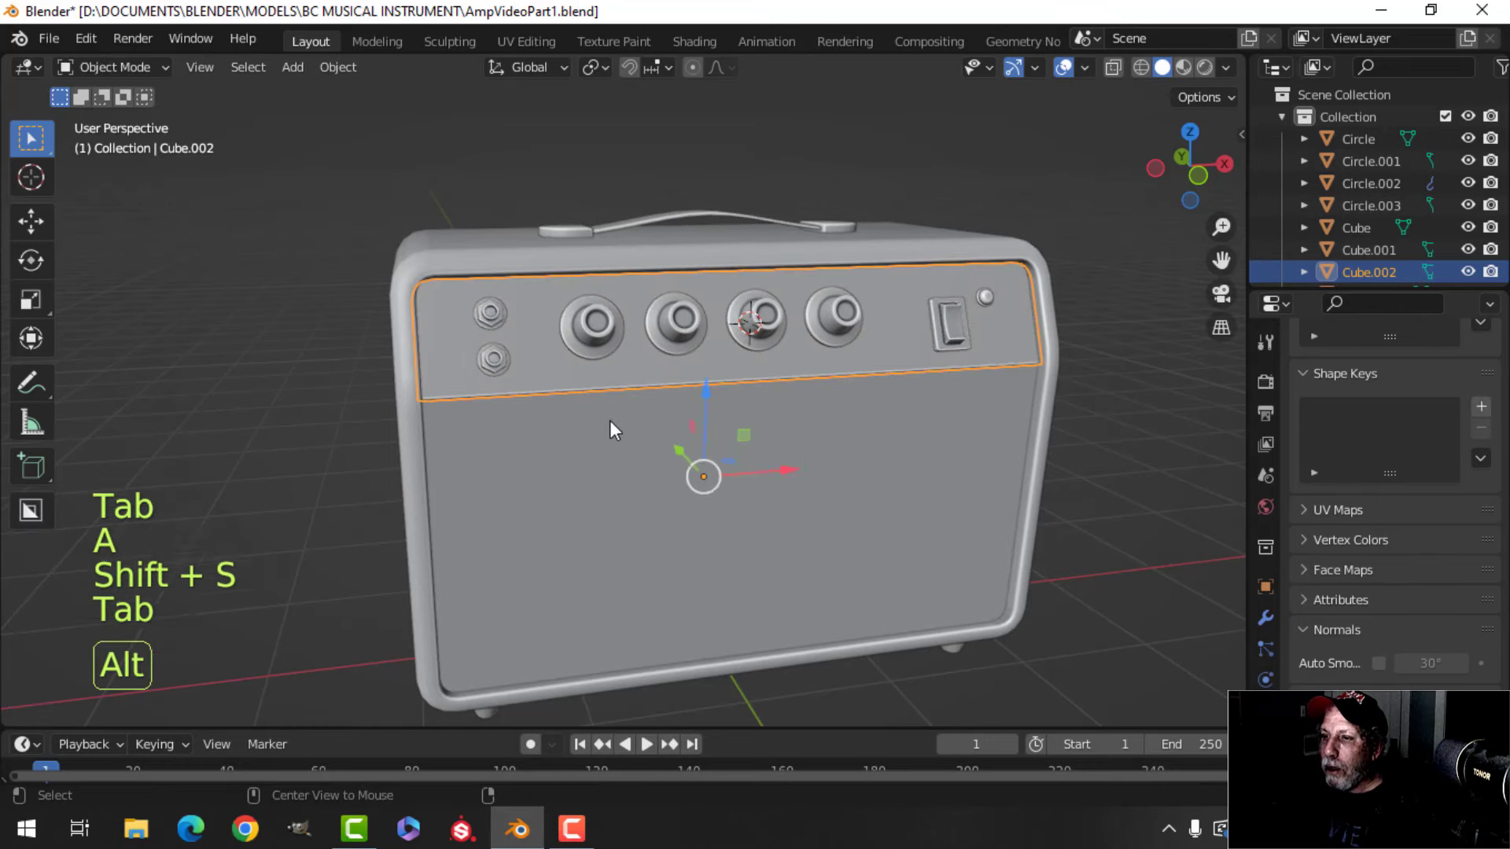
{"action": "key", "text": "alt+a"}
- Isolate the sloped control panel in local view and enter Edit Mode with nothing selected
{"action": "middle_click_drag", "start_coordinate": [679, 421], "coordinate": [753, 437]}
{"action": "left_click", "coordinate": [738, 387]}
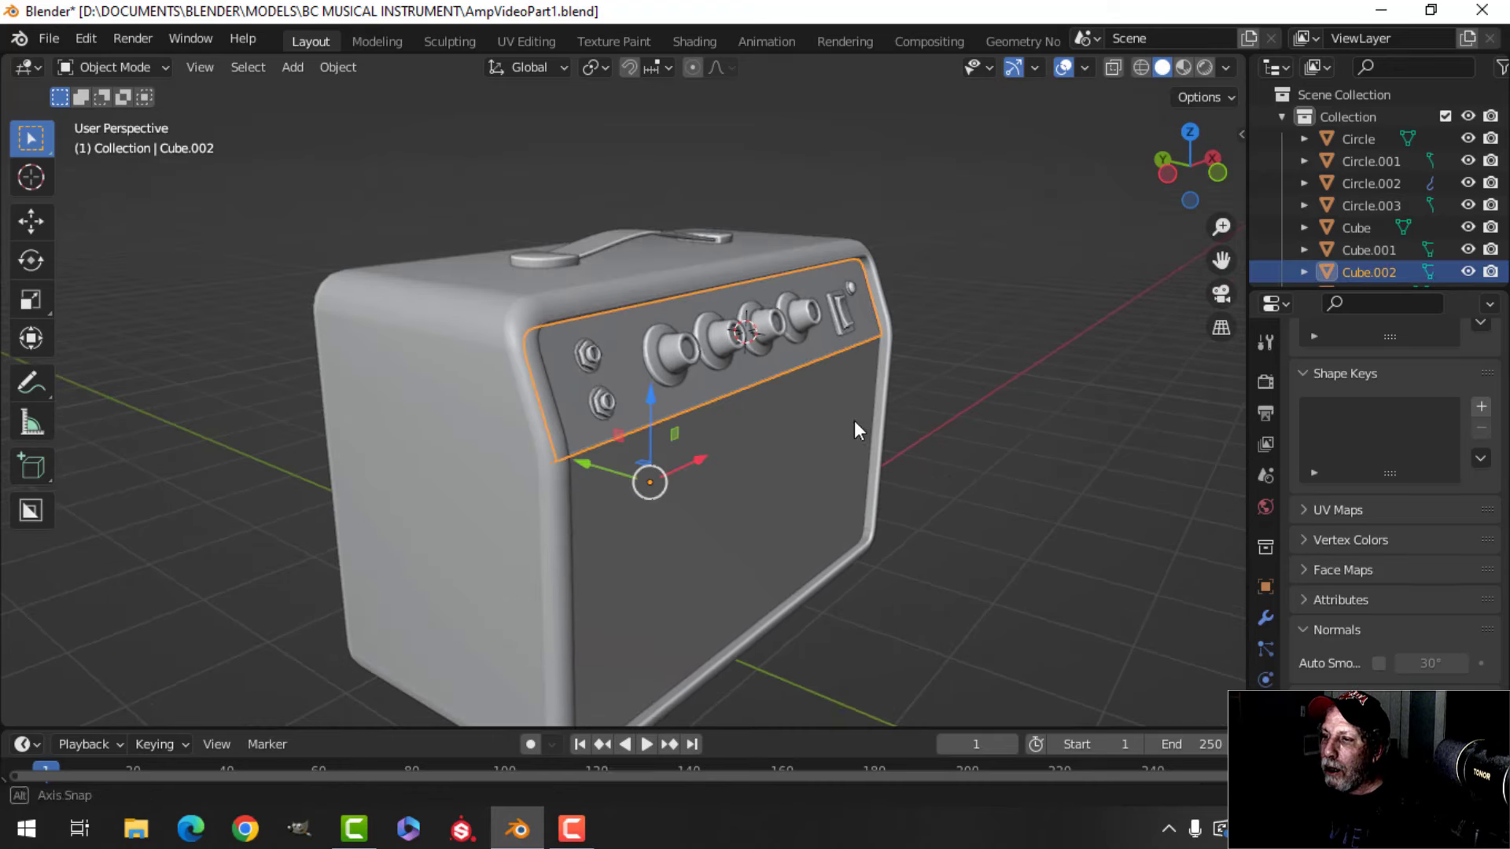
{"action": "middle_click_drag", "start_coordinate": [854, 420], "coordinate": [817, 424]}
{"action": "mouse_move", "coordinate": [872, 434]}
{"action": "middle_mouse_down", "text": "shift"}
{"action": "mouse_move", "coordinate": [824, 422]}
{"action": "mouse_move", "coordinate": [849, 417]}
{"action": "middle_mouse_up", "text": "shift"}
{"action": "key", "text": "slash"}
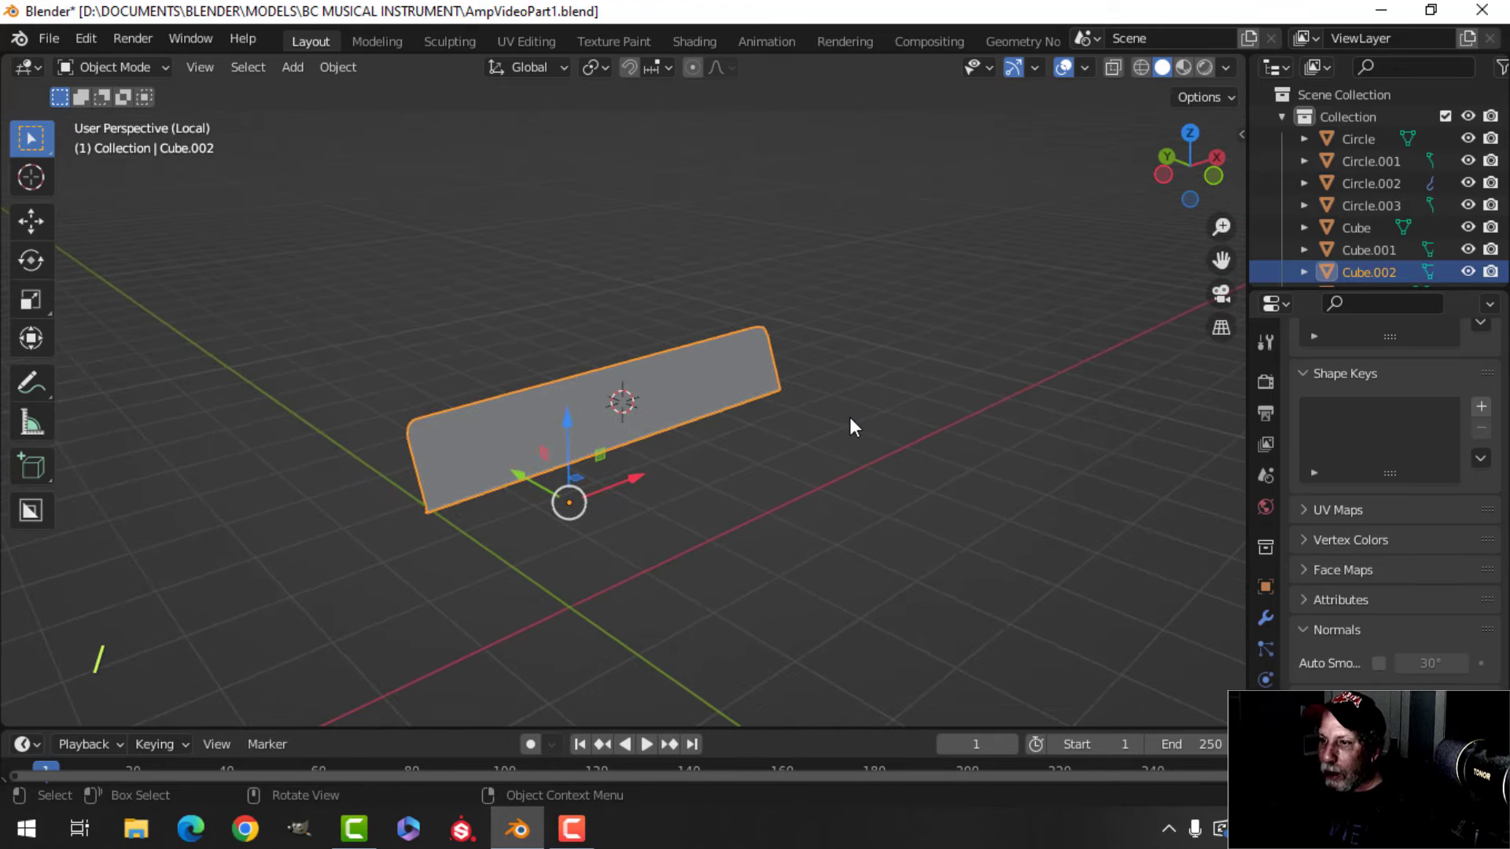
{"action": "middle_click_drag", "start_coordinate": [761, 438], "coordinate": [716, 444]}
{"action": "key", "text": "alt+a"}
{"action": "middle_click_drag", "start_coordinate": [786, 440], "coordinate": [710, 440]}
{"action": "key", "text": "x"}
{"action": "key", "text": "Tab"}
{"action": "key", "text": "alt+a"}
{"action": "scroll", "coordinate": [727, 434], "scroll_direction": "up", "scroll_amount": 2}
{"action": "middle_click_drag", "start_coordinate": [710, 441], "coordinate": [636, 424]}
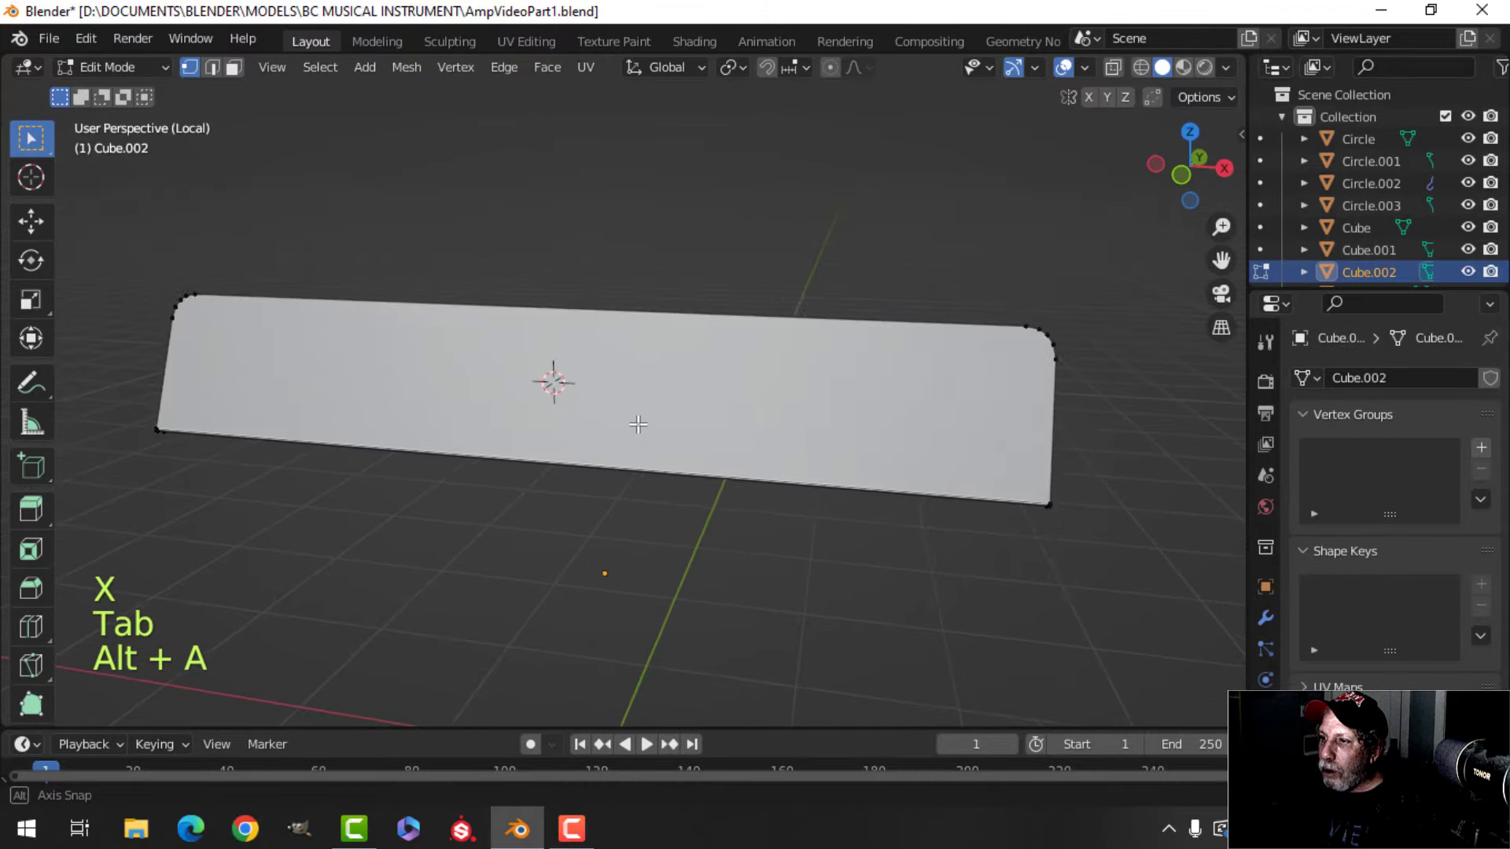
- Duplicate the control panel's front face in place and move the copy slightly forward along Y
{"action": "middle_click_drag", "start_coordinate": [753, 419], "coordinate": [708, 439], "text": "shift"}
{"action": "key", "text": "3"}
{"action": "left_click", "coordinate": [699, 402]}
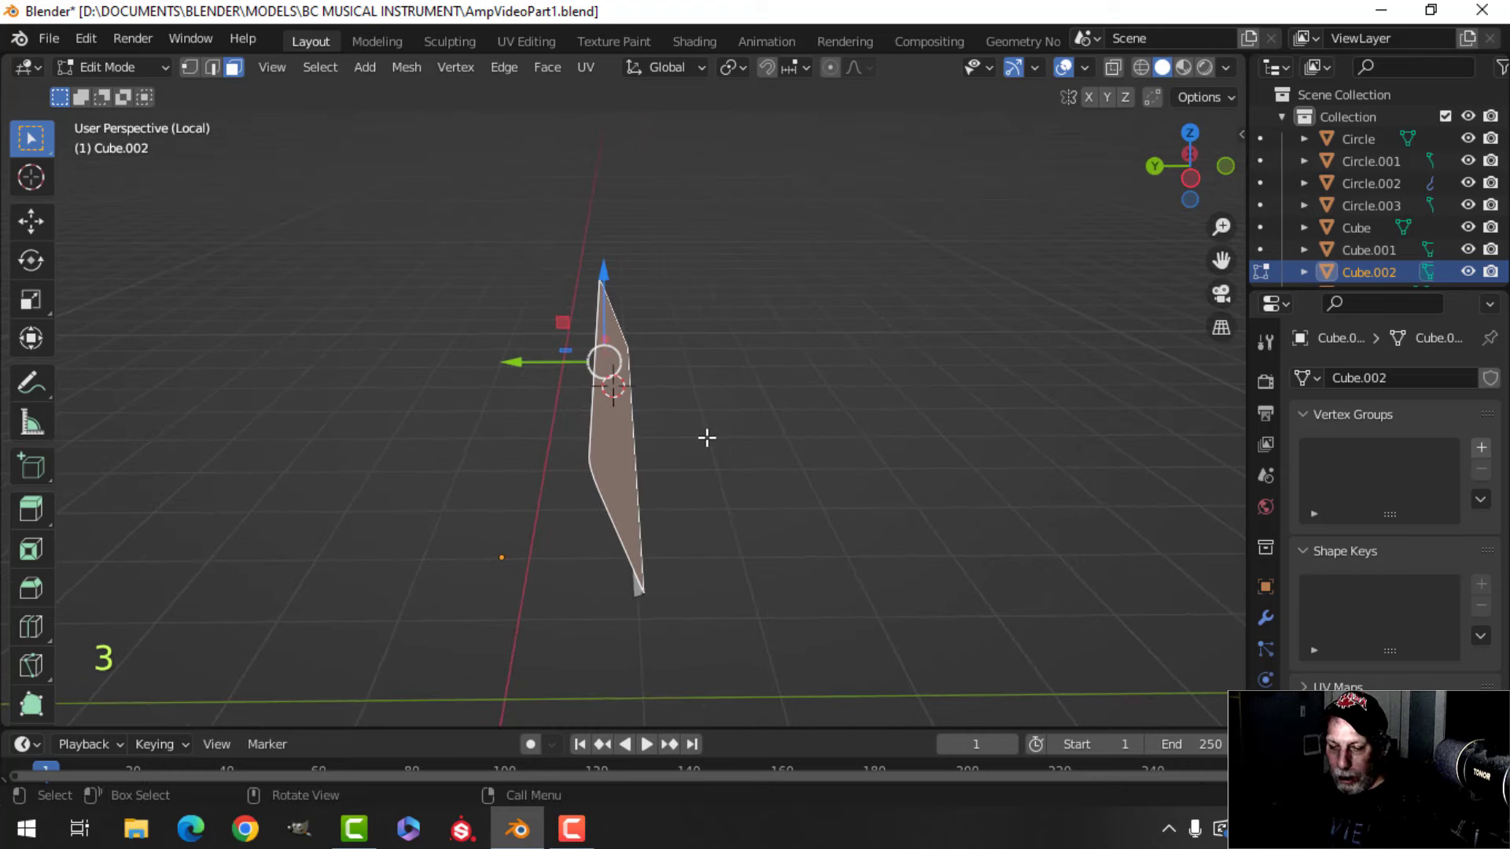
{"action": "key", "text": "shift+d"}
{"action": "right_click", "coordinate": [704, 437]}
{"action": "left_click_drag", "start_coordinate": [542, 367], "coordinate": [585, 370]}
- Separate the duplicated face into its own object, then return to Object Mode and deselect everything
{"action": "middle_click_drag", "start_coordinate": [874, 409], "coordinate": [638, 452]}
{"action": "key", "text": "p"}
{"action": "left_click", "coordinate": [713, 429]}
{"action": "key", "text": "Tab"}
{"action": "key", "text": "alt+a"}
- Enter Edit Mode on the separated plate and select its two lower corner vertices
{"action": "left_click", "coordinate": [828, 423]}
{"action": "key", "text": "Tab"}
{"action": "scroll", "coordinate": [722, 425], "scroll_direction": "up", "scroll_amount": 2}
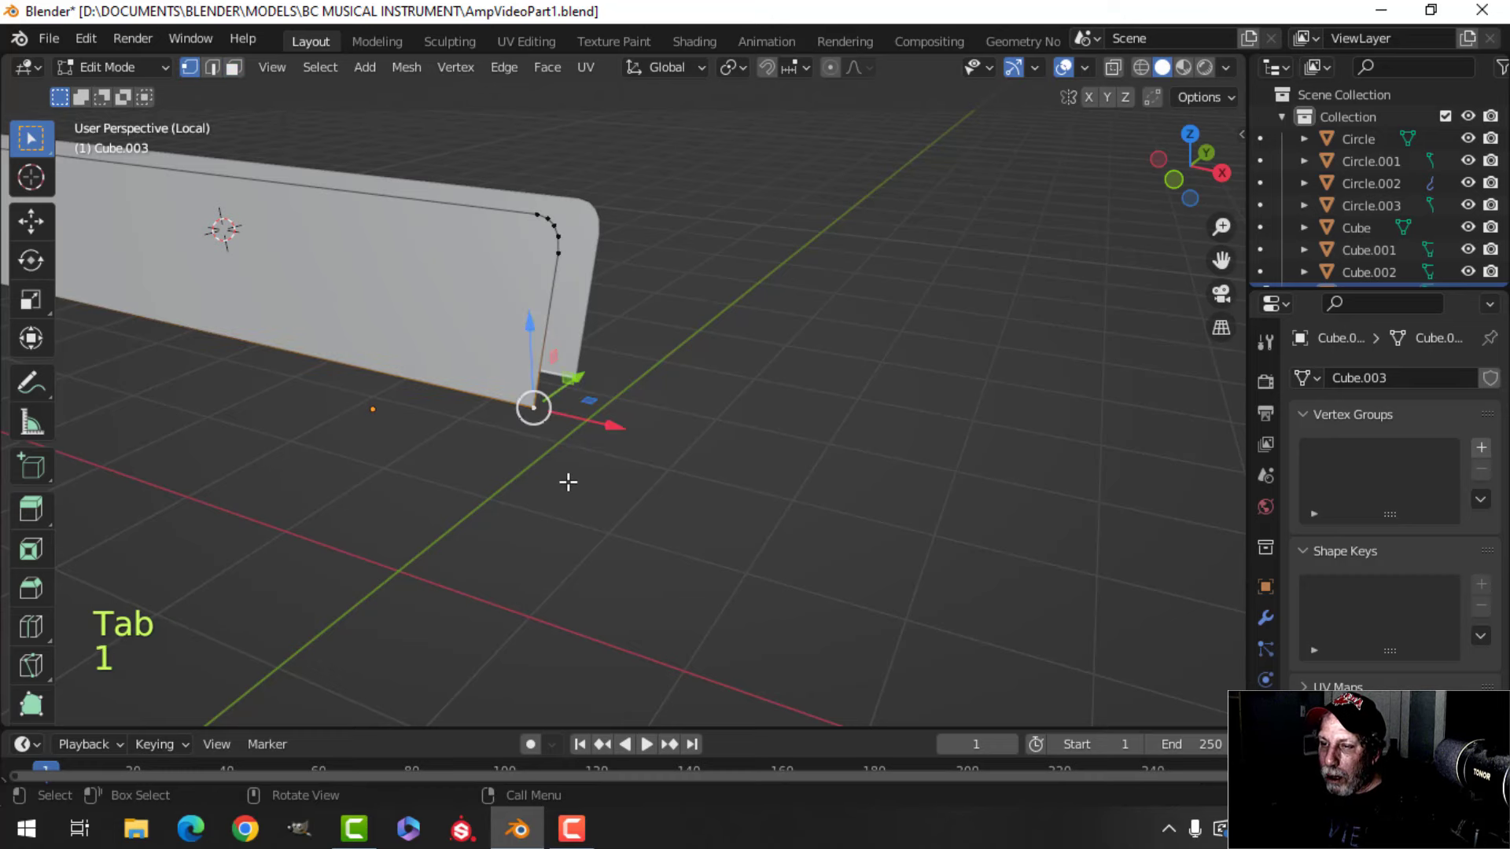
{"action": "scroll", "coordinate": [519, 472], "scroll_direction": "up", "scroll_amount": 4}
{"action": "scroll", "coordinate": [417, 459], "scroll_direction": "down", "scroll_amount": 4}
{"action": "middle_click_drag", "start_coordinate": [310, 461], "coordinate": [563, 454]}
{"action": "left_click", "coordinate": [474, 444], "text": "shift"}
{"action": "middle_click_drag", "start_coordinate": [654, 458], "coordinate": [727, 480]}
{"action": "scroll", "coordinate": [692, 466], "scroll_direction": "up", "scroll_amount": 2}
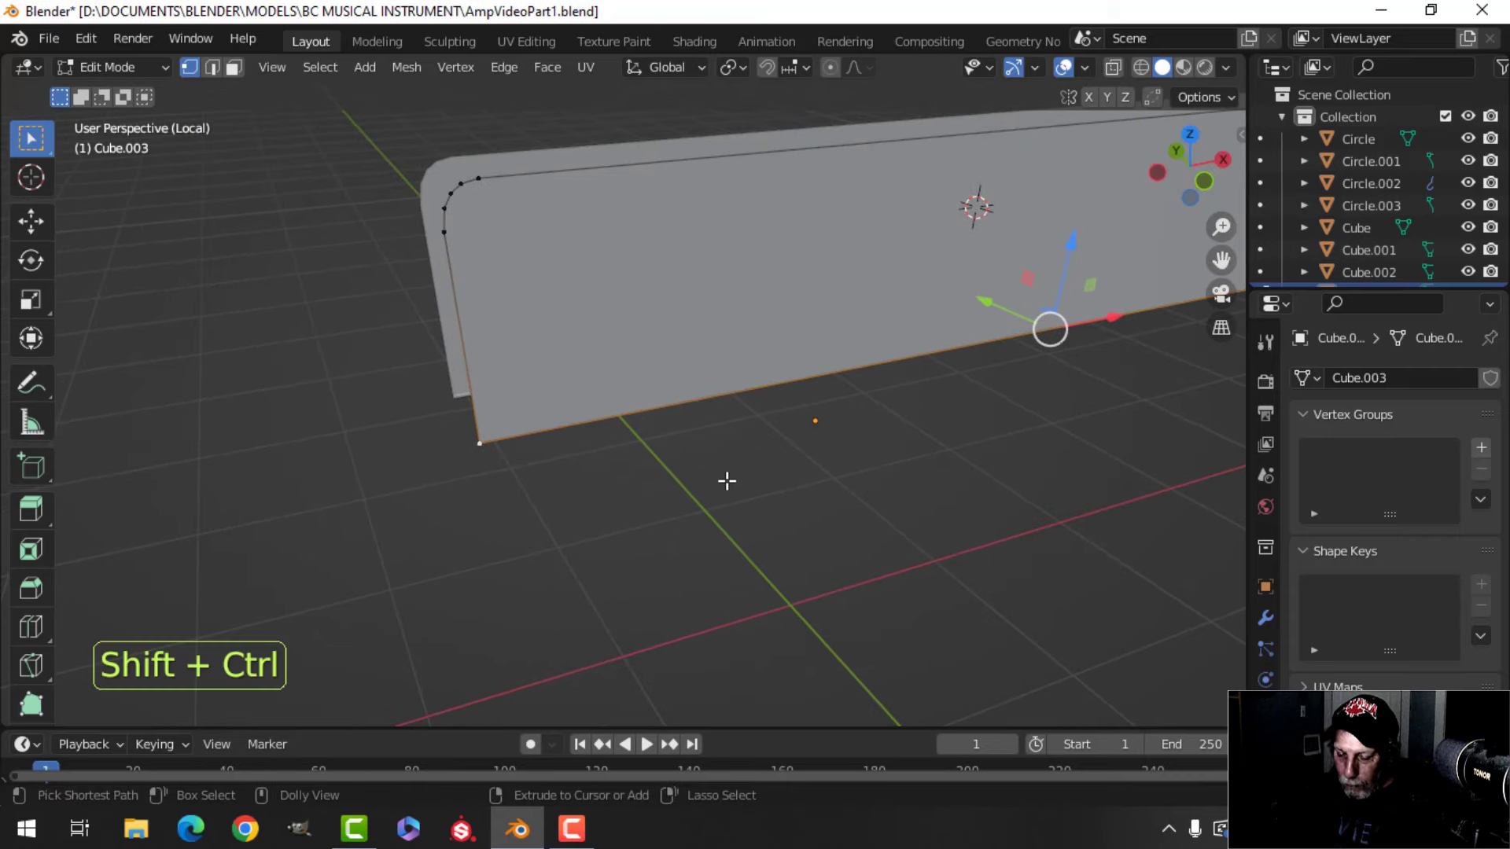
- Try a vertex bevel on the plate's two lower corners with 4 segments and a width of about 0.137 m
{"action": "key", "text": "ctrl+shift+b"}
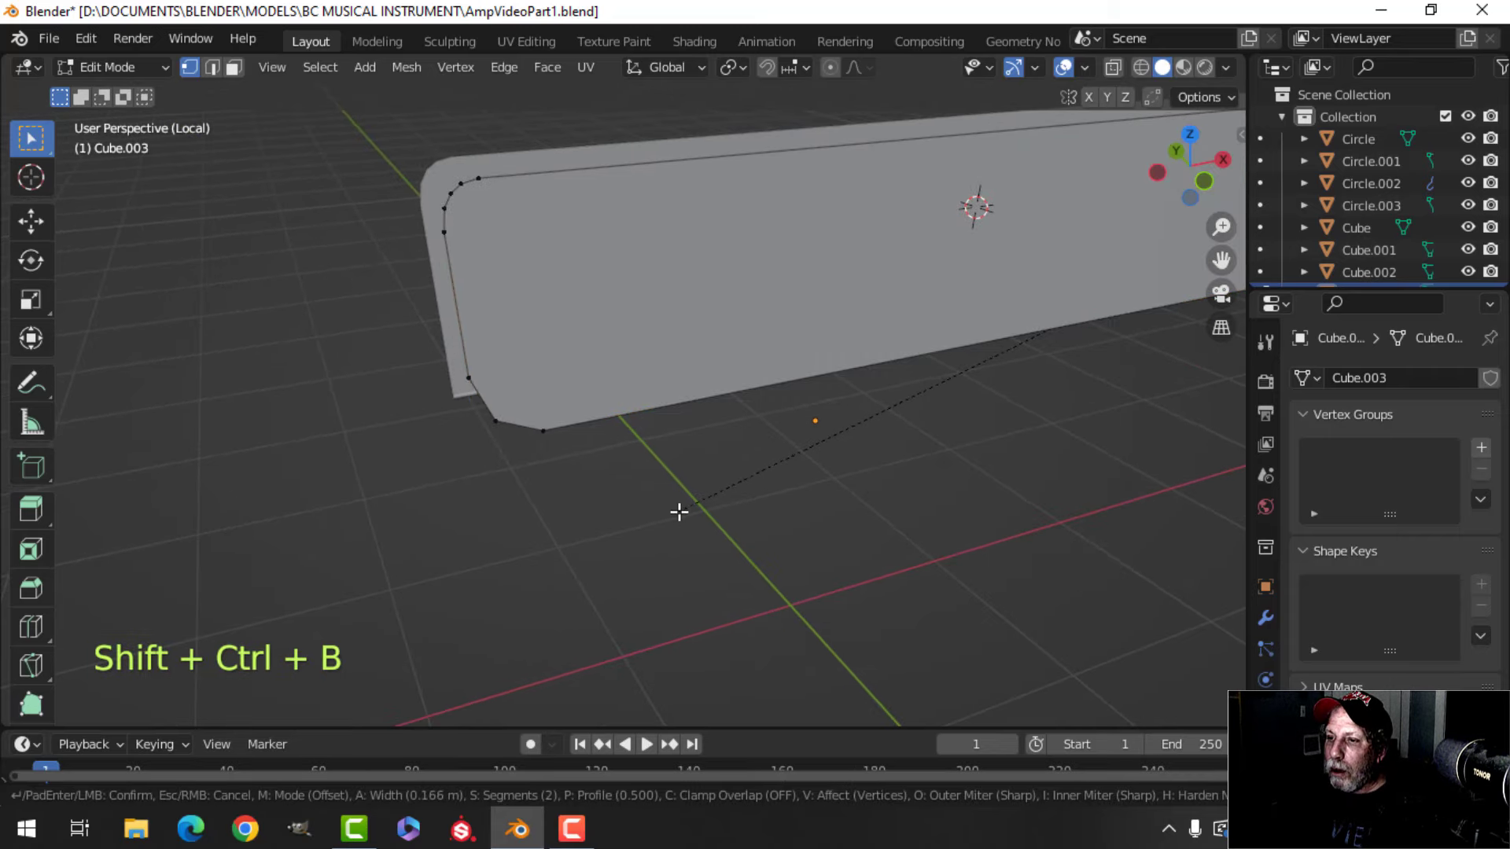
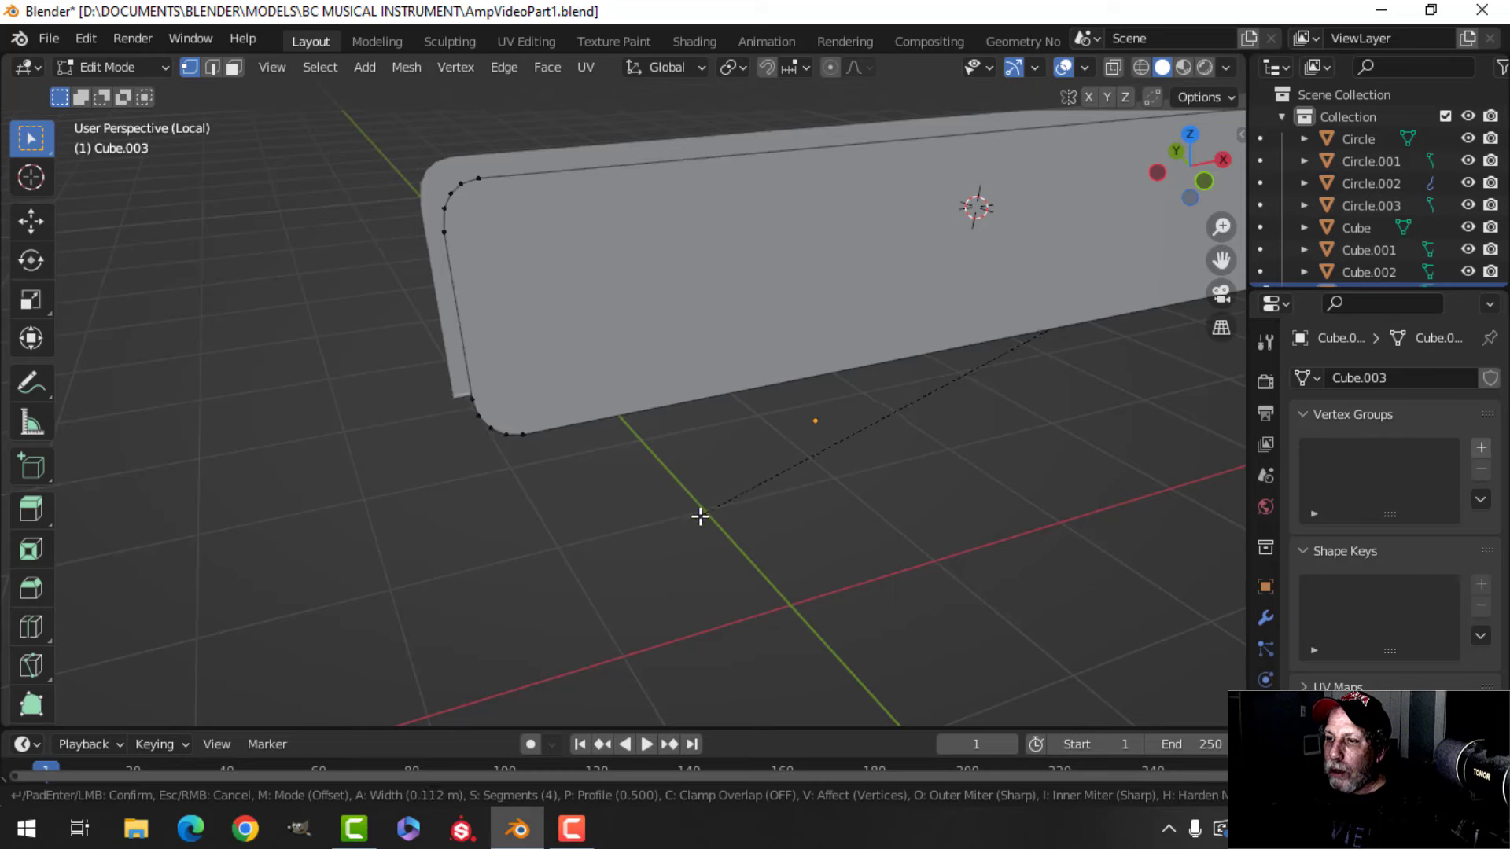
{"action": "left_click", "coordinate": [692, 518]}
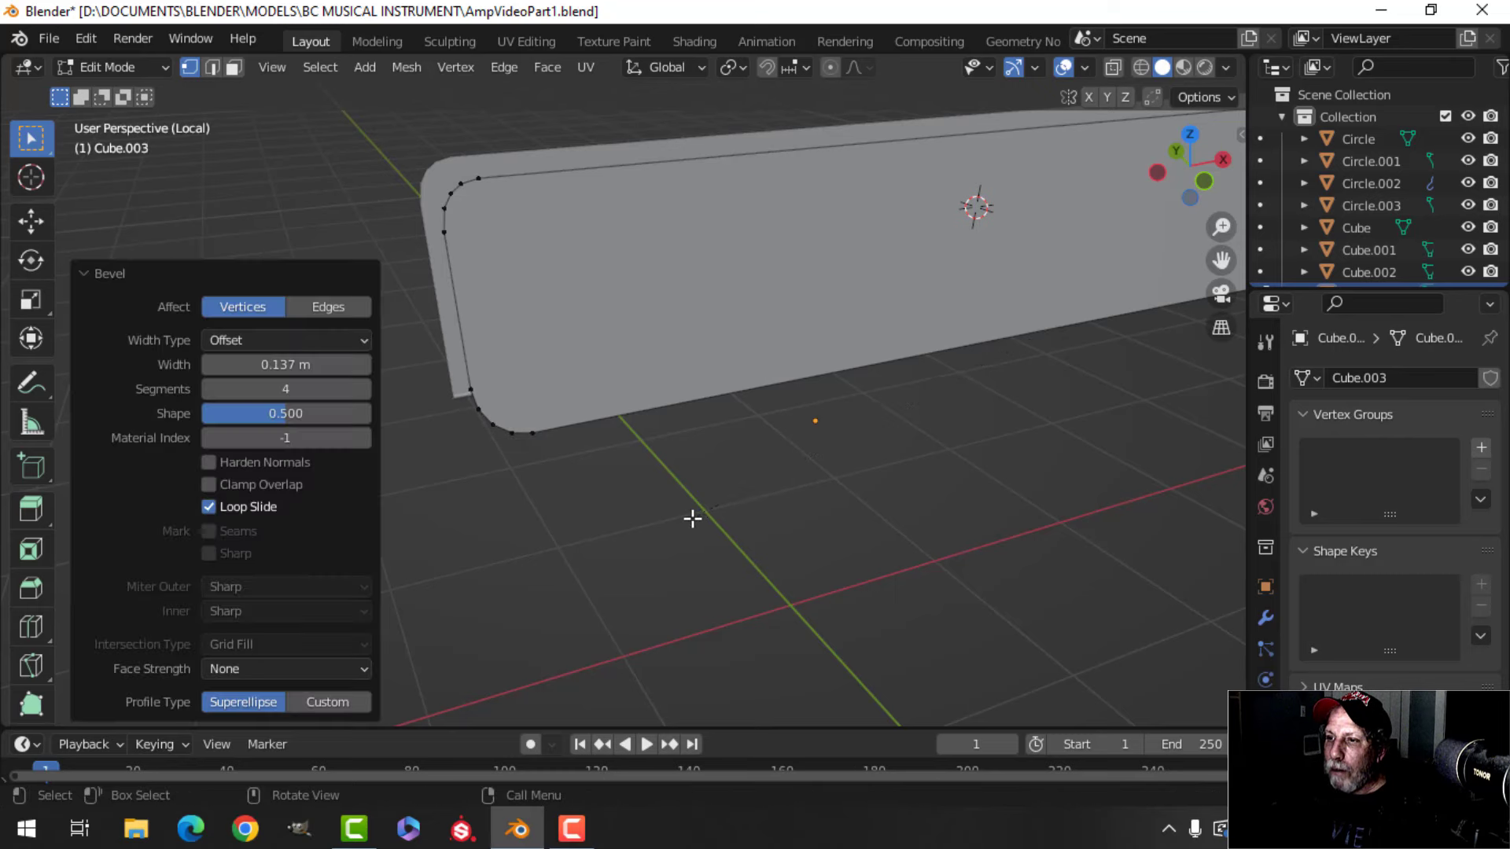
{"action": "key", "text": "a"}
{"action": "scroll", "coordinate": [1121, 432], "scroll_direction": "down", "scroll_amount": 4}
{"action": "middle_click_drag", "start_coordinate": [1120, 432], "coordinate": [668, 384]}
{"action": "scroll", "coordinate": [786, 388], "scroll_direction": "down", "scroll_amount": 3}
- Undo the corner bevel and redo it on the two lower corner vertices with 4 segments and about 0.109 m width
{"action": "key", "text": "KP_1"}
{"action": "scroll", "coordinate": [860, 298], "scroll_direction": "up", "scroll_amount": 3}
{"action": "middle_click_drag", "start_coordinate": [867, 333], "coordinate": [476, 339], "text": "shift"}
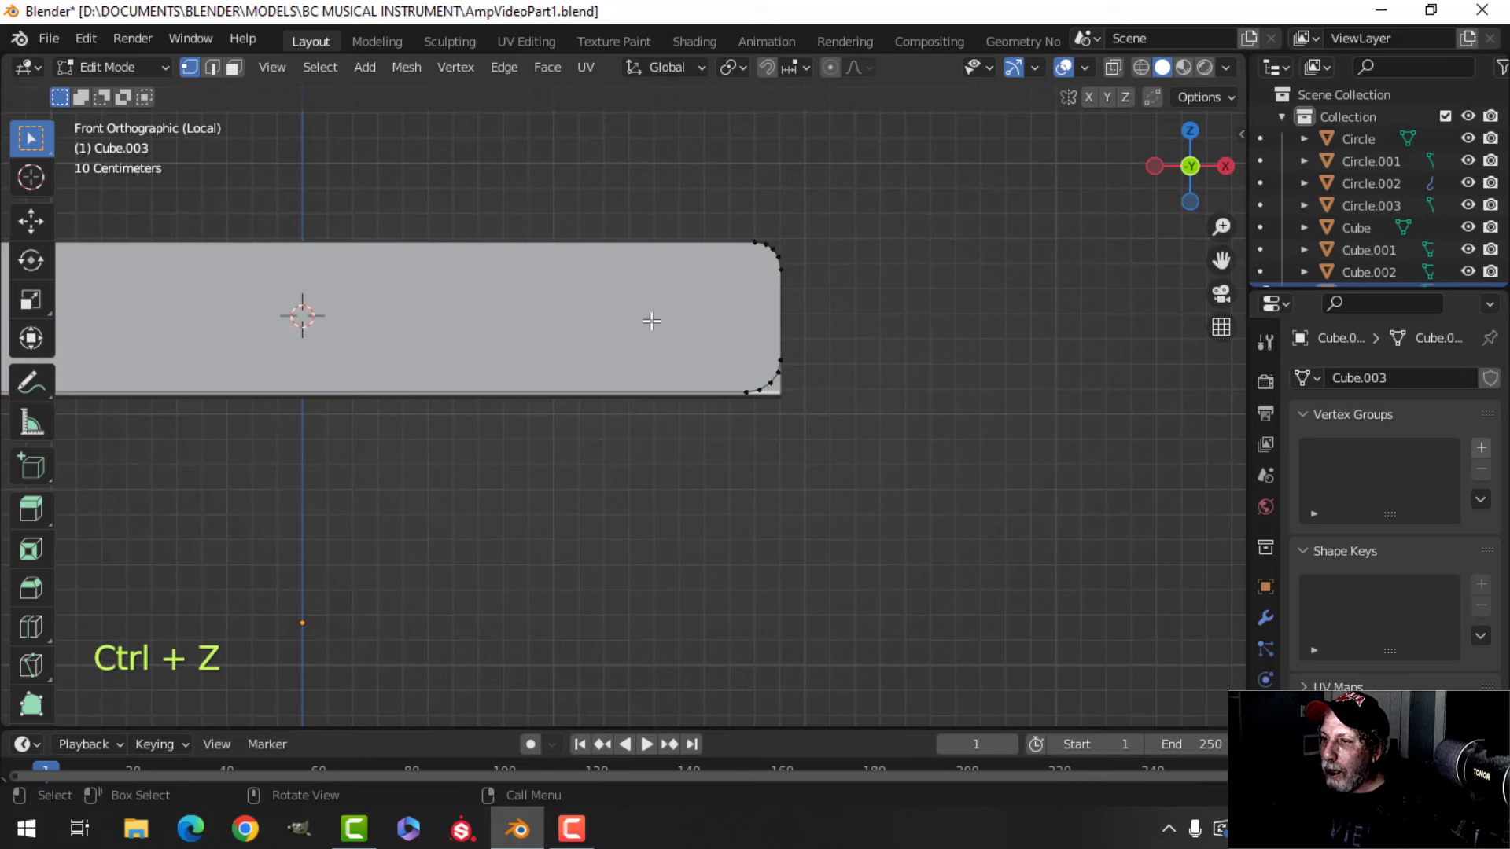
{"action": "key", "text": "ctrl+shift+b"}
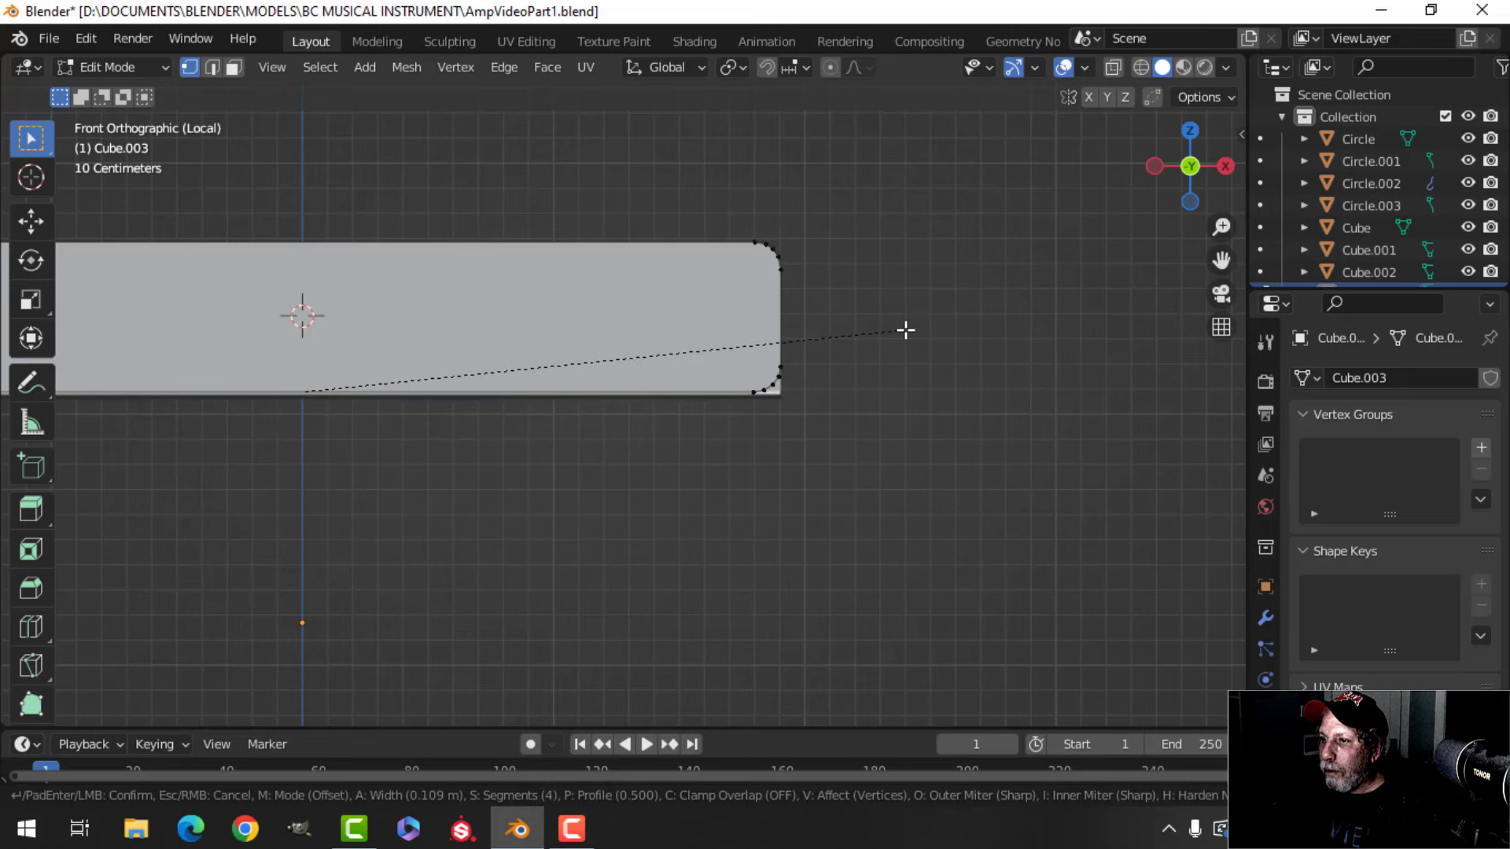
{"action": "left_click", "coordinate": [904, 331]}
- Inset the whole plate face about 0.031 m and delete the inner face to leave a thin rounded frame
{"action": "key", "text": "a"}
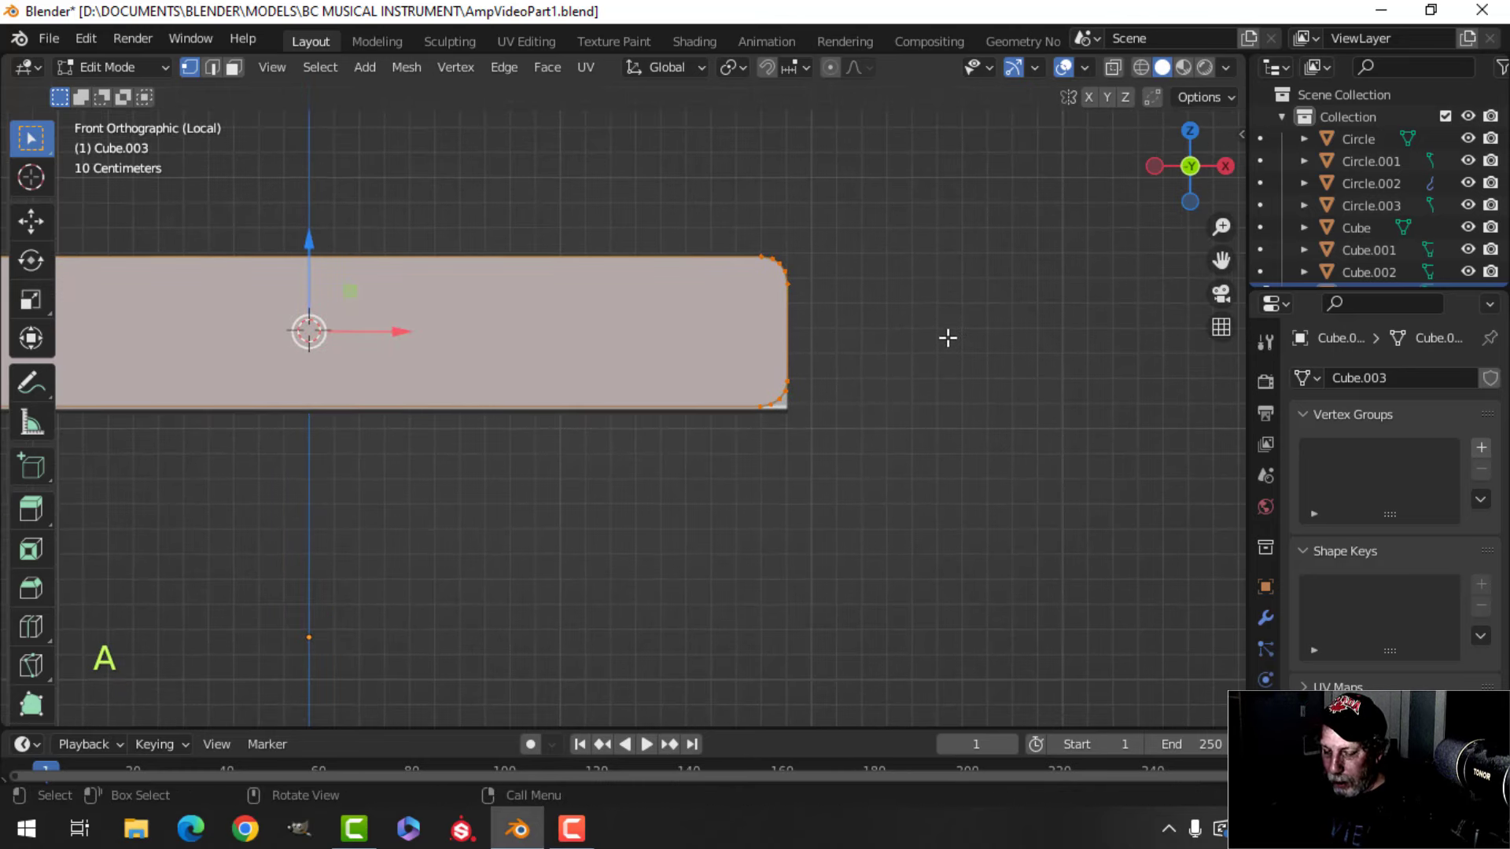
{"action": "key", "text": "i"}
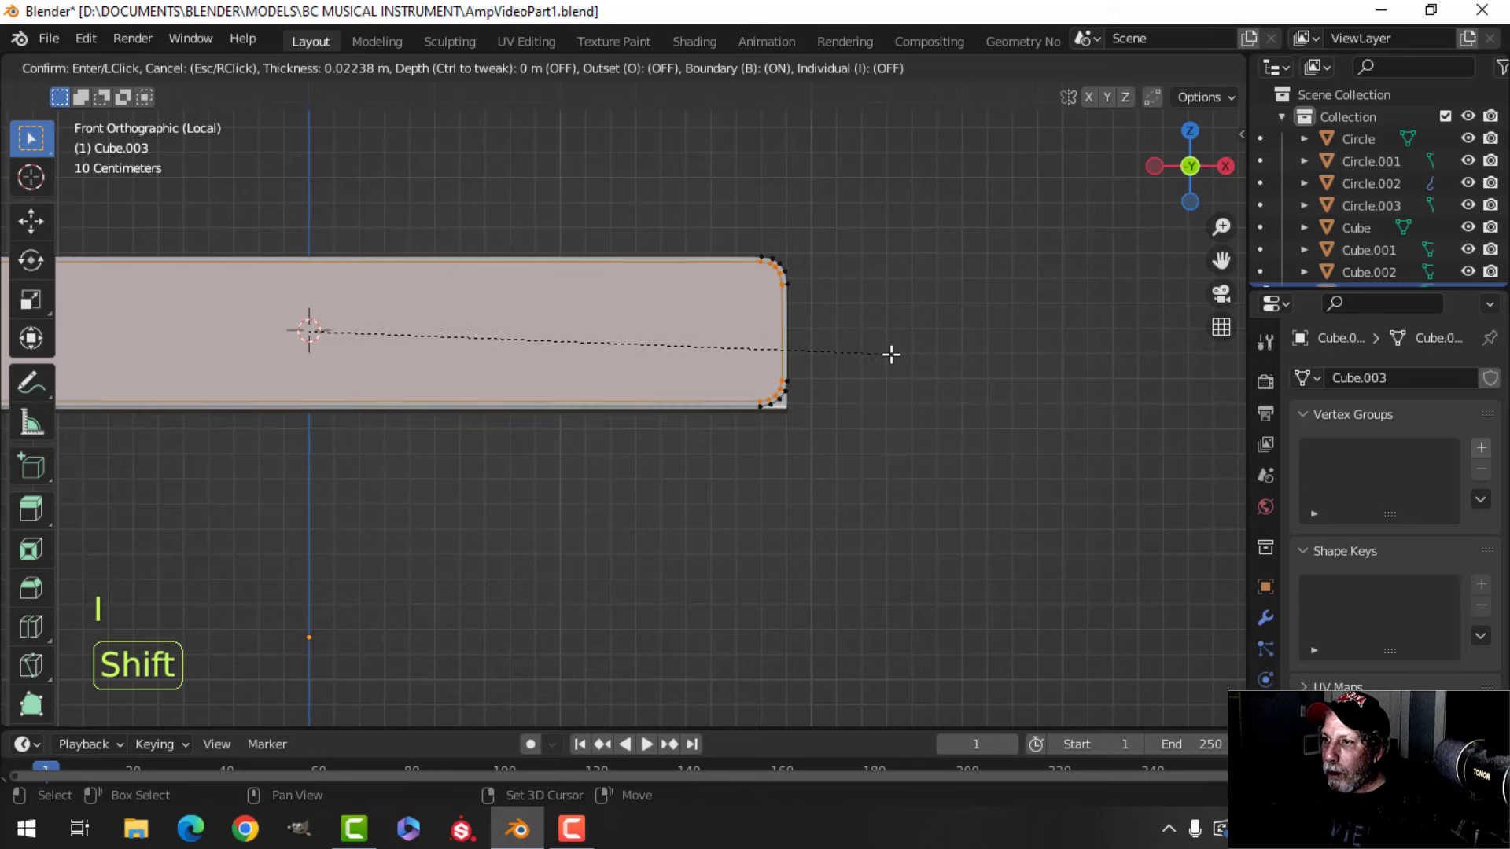
{"action": "left_click", "coordinate": [869, 362]}
{"action": "key", "text": "x"}
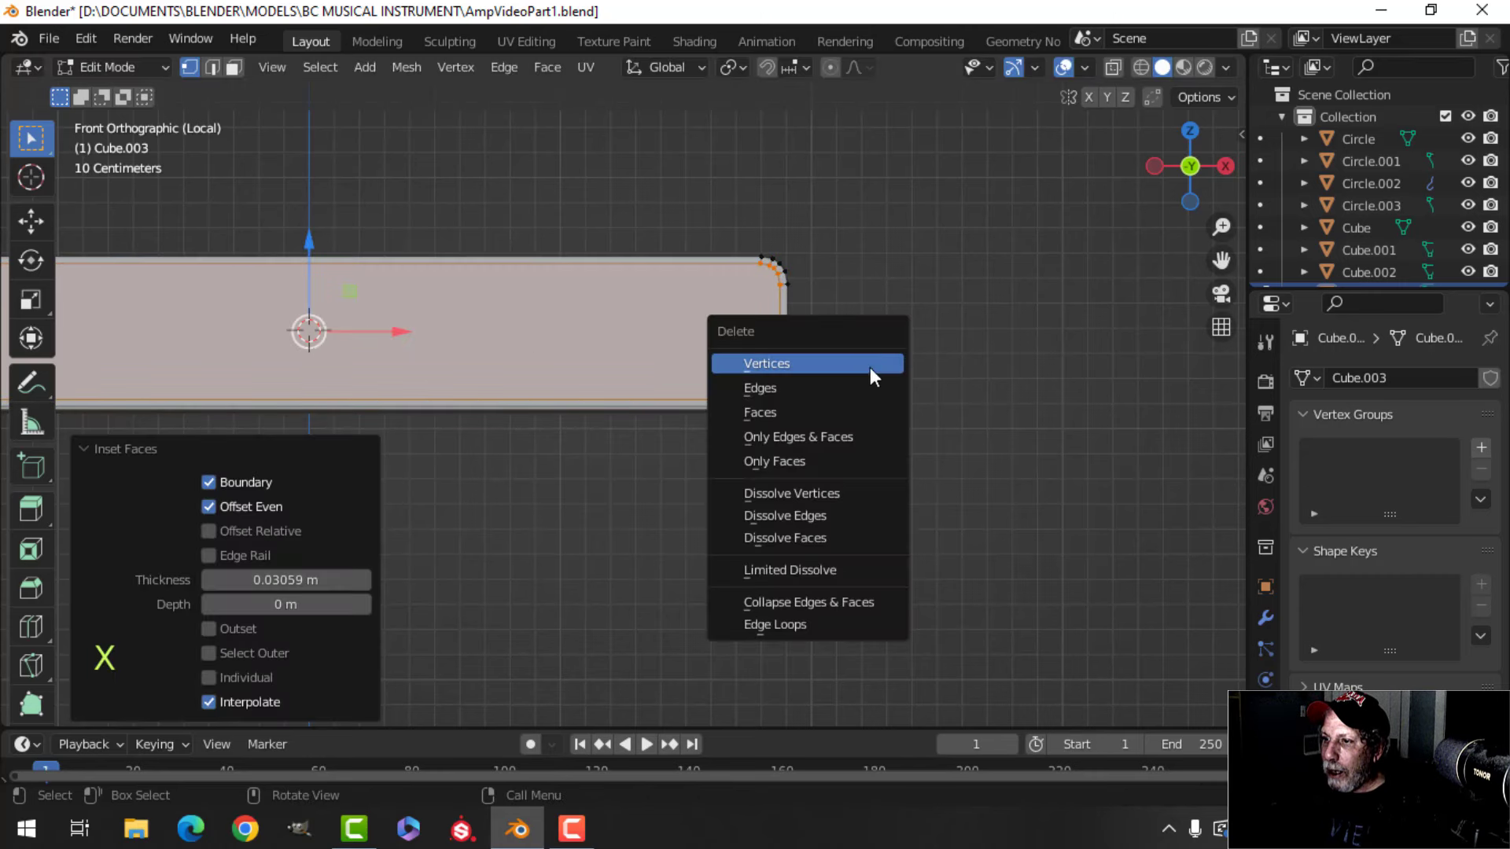
{"action": "left_click", "coordinate": [832, 412]}
- Scale the entire frame uniformly to 0.970, then to 0.896 along Z, to fit inside the panel
{"action": "key", "text": "a"}
{"action": "key", "text": "shift+c"}
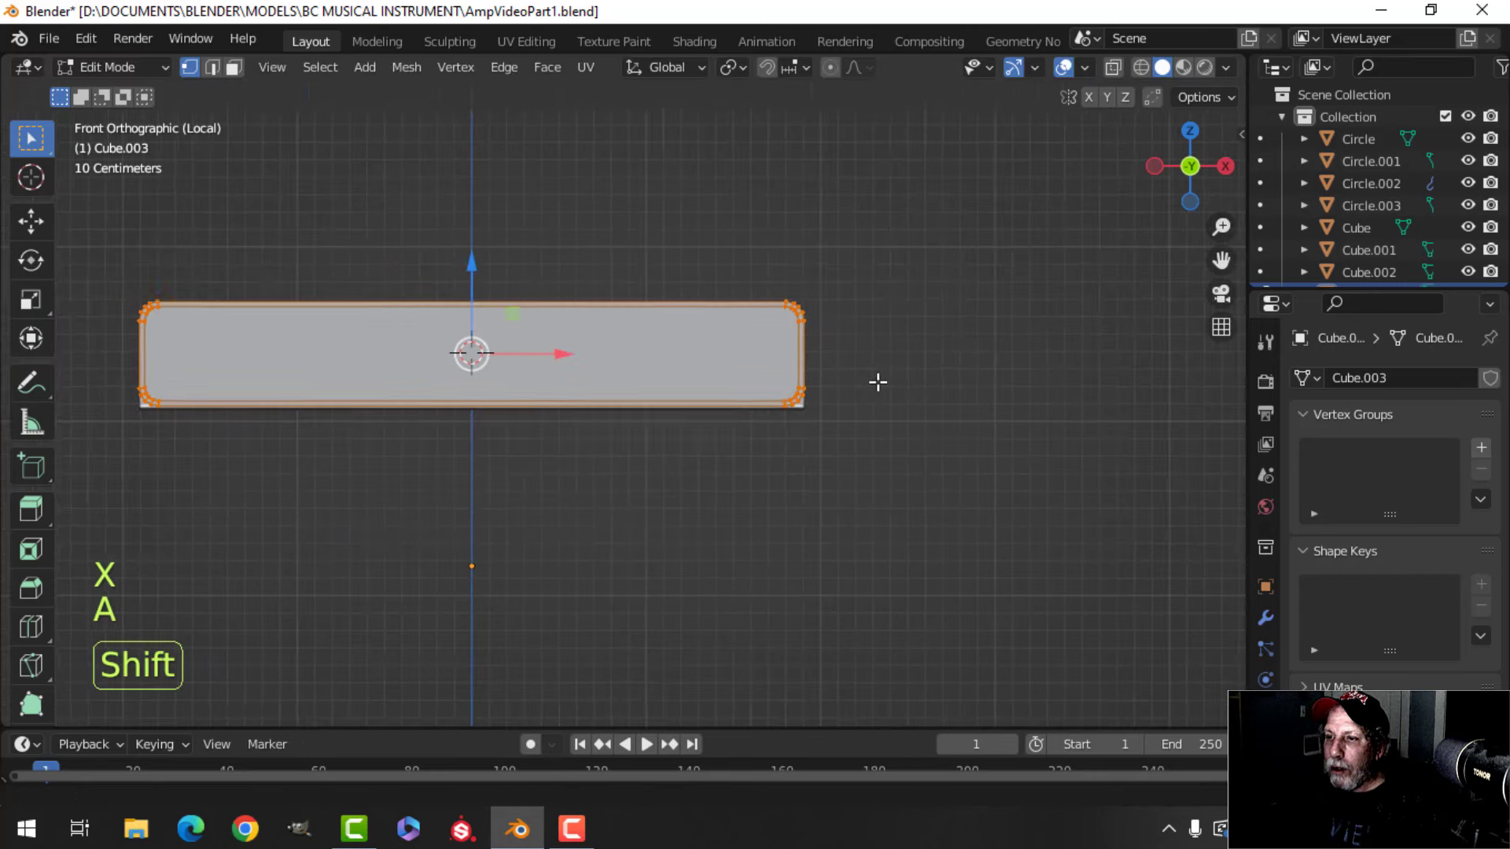
{"action": "key", "text": "s"}
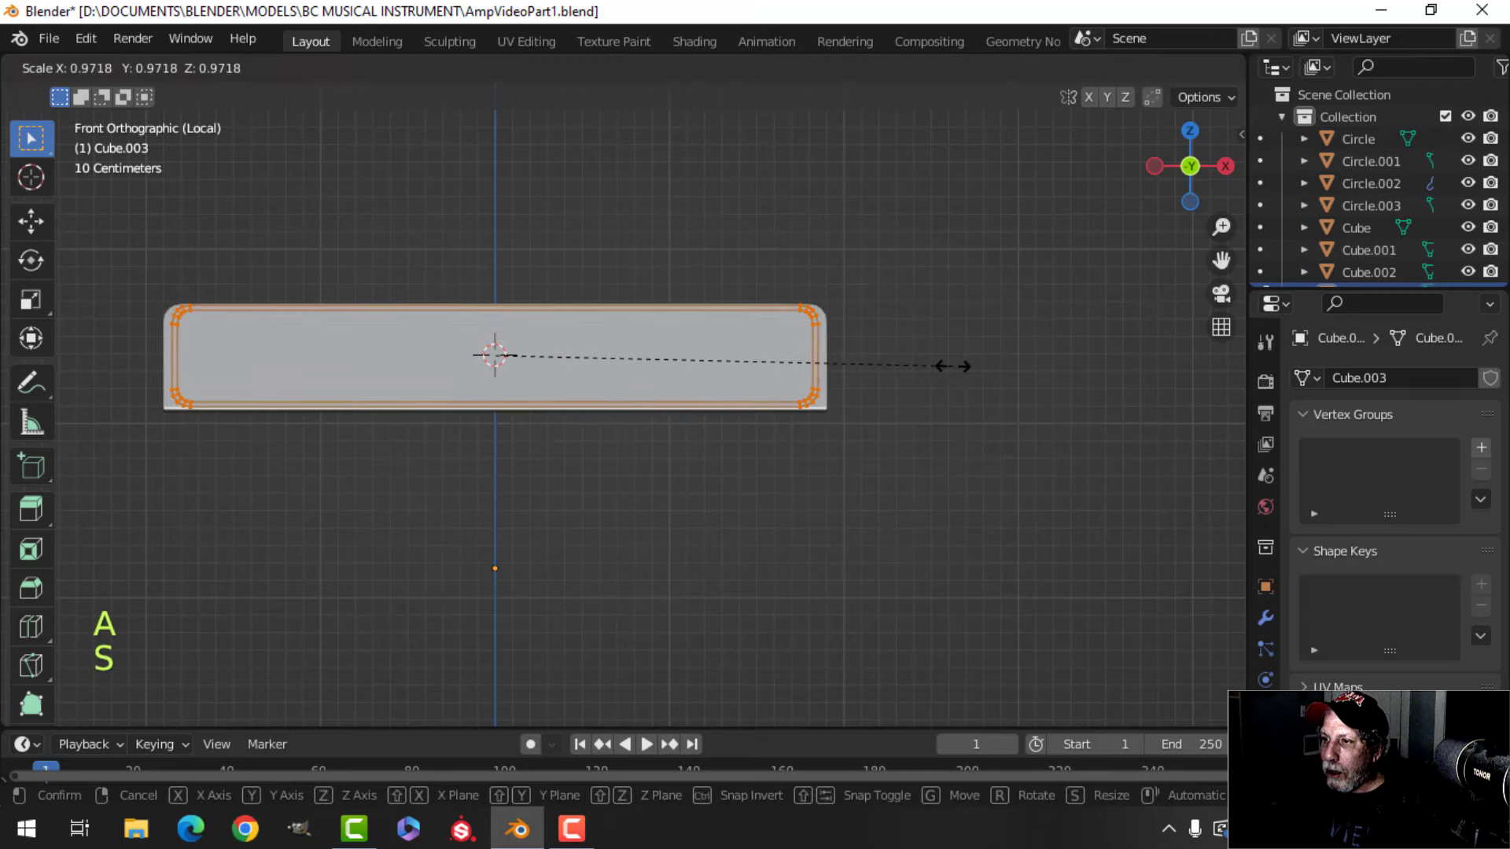
{"action": "left_click", "coordinate": [951, 368]}
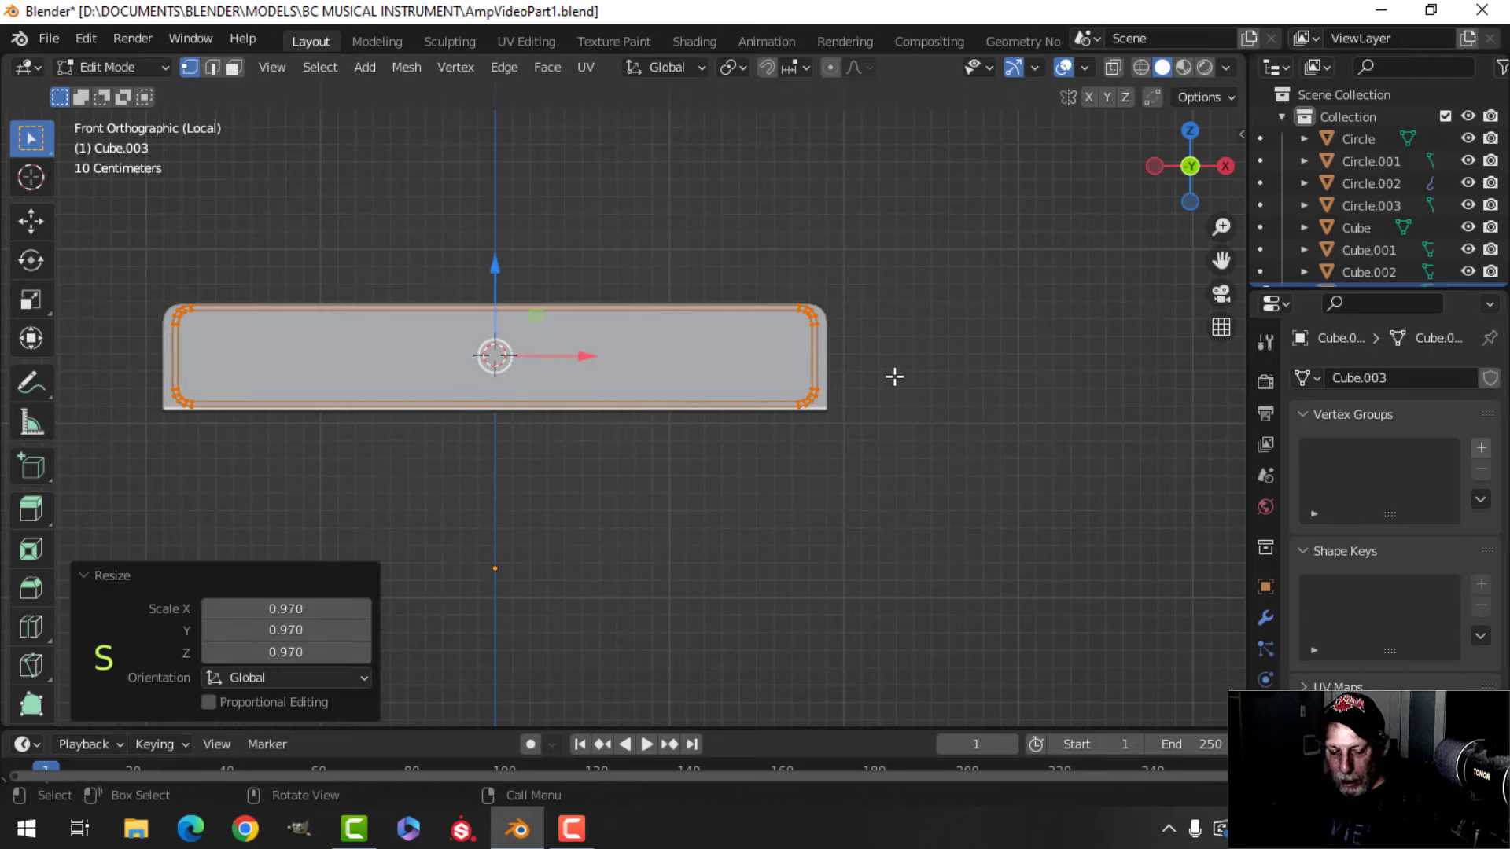
{"action": "key", "text": "s"}
{"action": "key", "text": "z"}
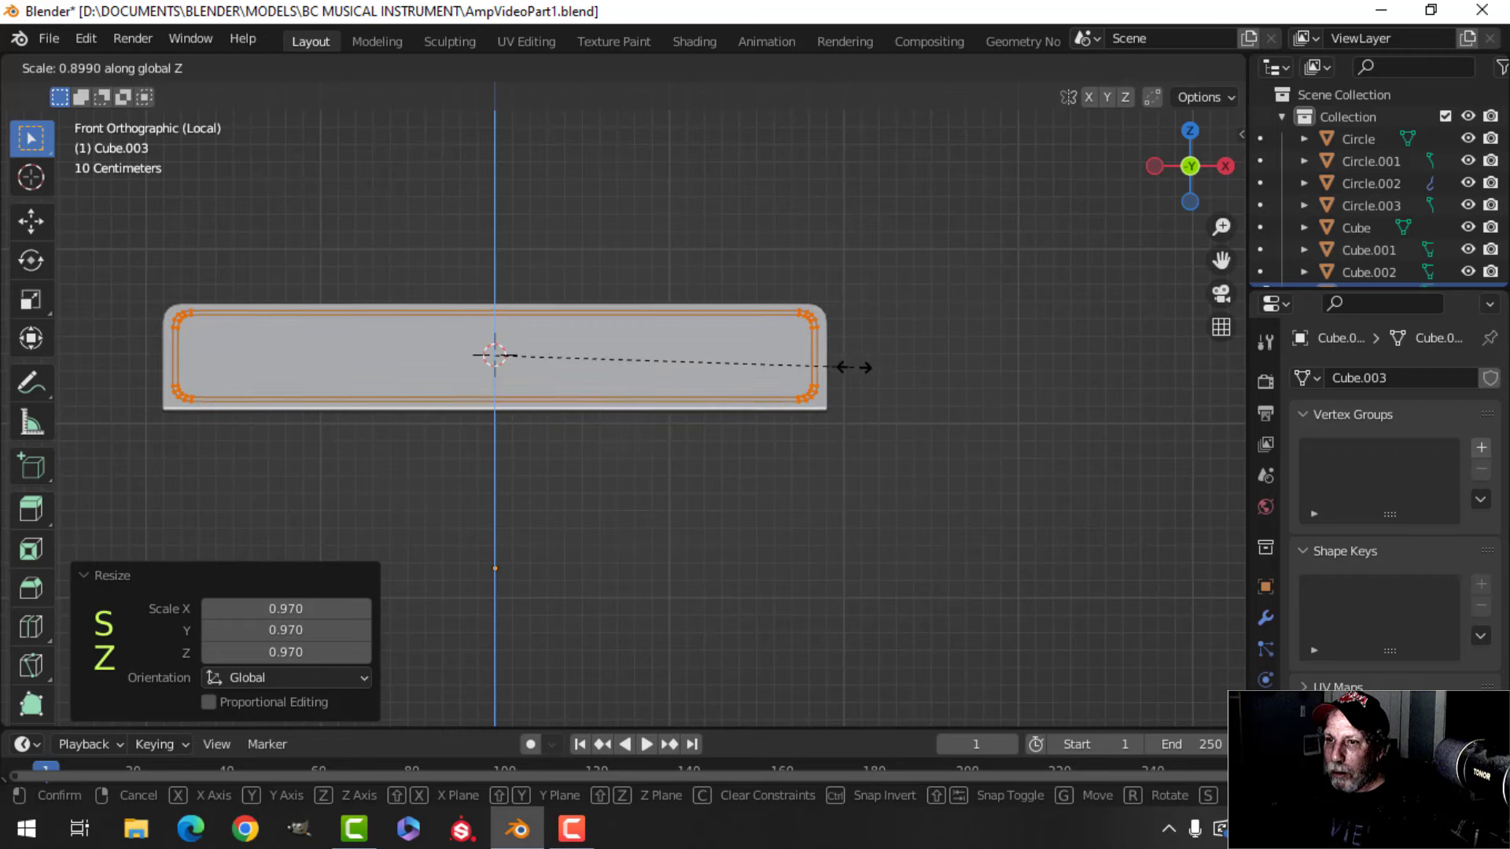
{"action": "left_click", "coordinate": [855, 365]}
- Scale the frame along X by a factor of 1.002
{"action": "scroll", "coordinate": [931, 356], "scroll_direction": "up", "scroll_amount": 2}
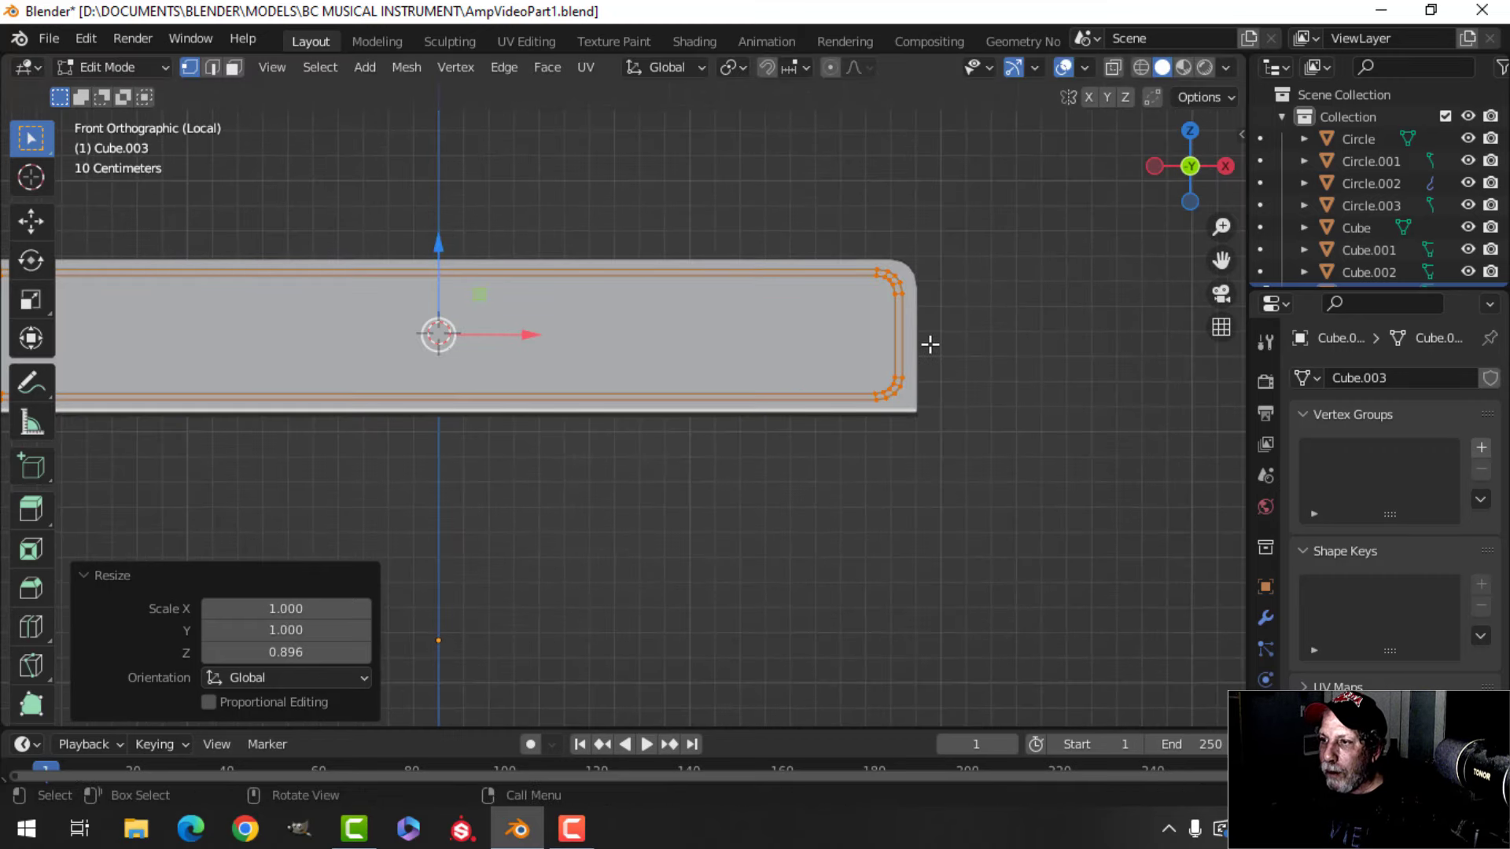
{"action": "scroll", "coordinate": [930, 344], "scroll_direction": "down", "scroll_amount": 1}
{"action": "key", "text": "s"}
{"action": "key", "text": "x"}
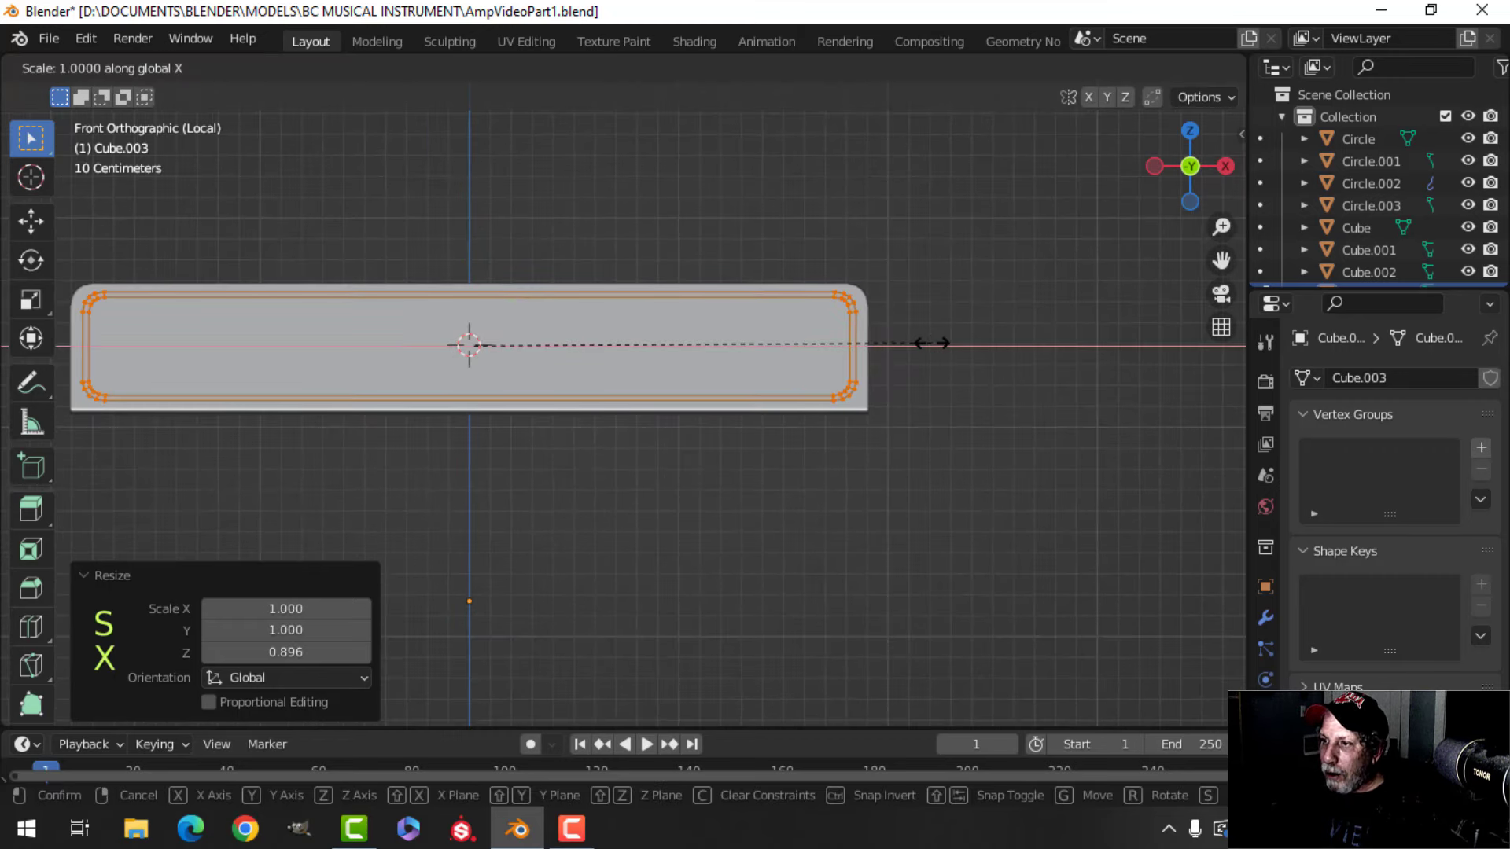
{"action": "left_click", "coordinate": [933, 343]}
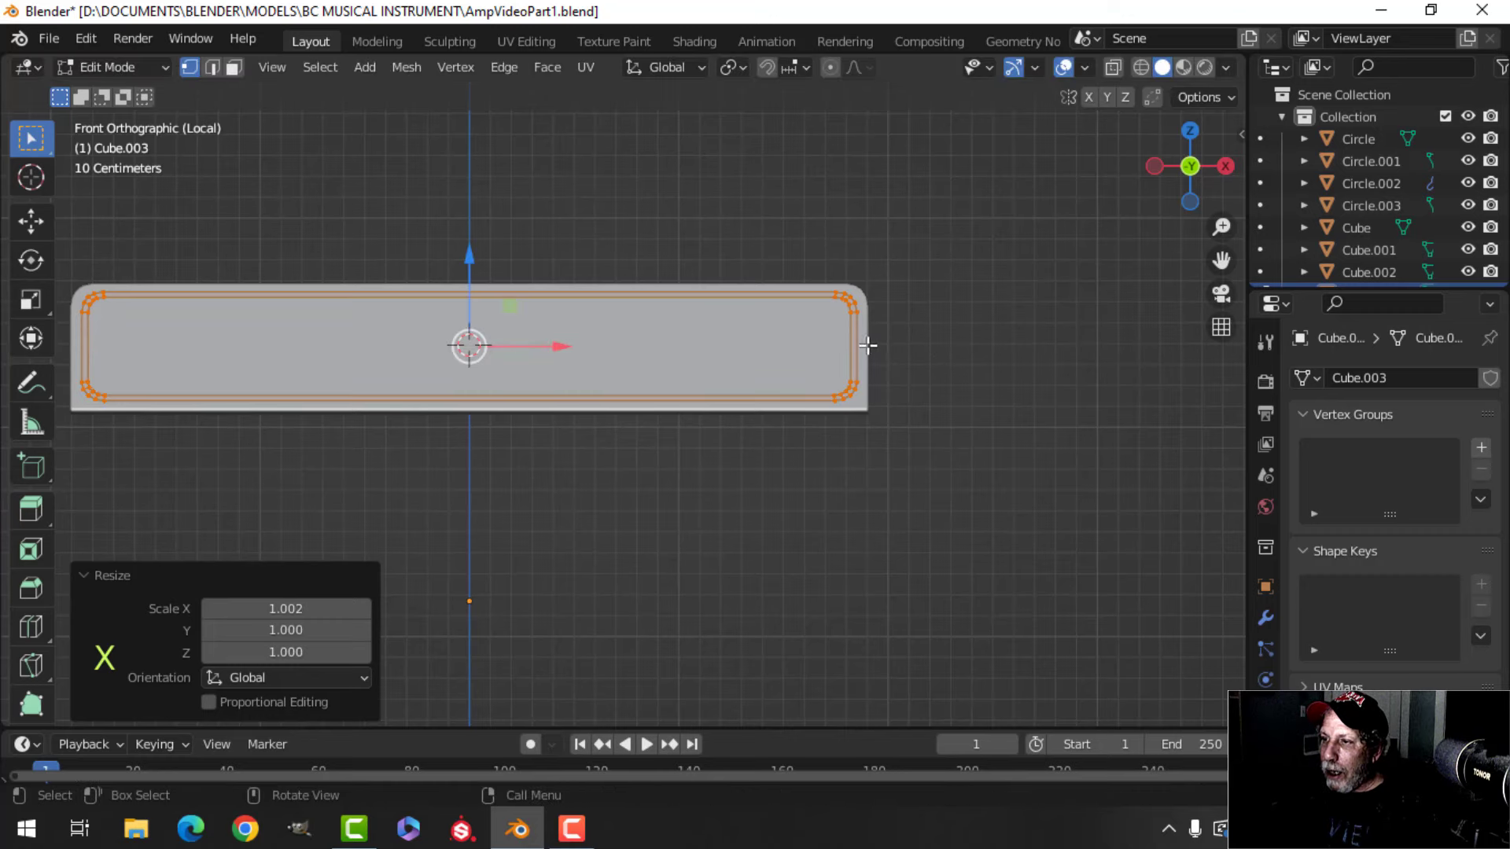
- Return to object mode and rename the thin rounded frame object as "cutter"
{"action": "key", "text": "alt+a"}
{"action": "key", "text": "Tab"}
{"action": "key", "text": "alt+a"}
{"action": "middle_click_drag", "start_coordinate": [964, 330], "coordinate": [879, 421]}
{"action": "left_click", "coordinate": [840, 303]}
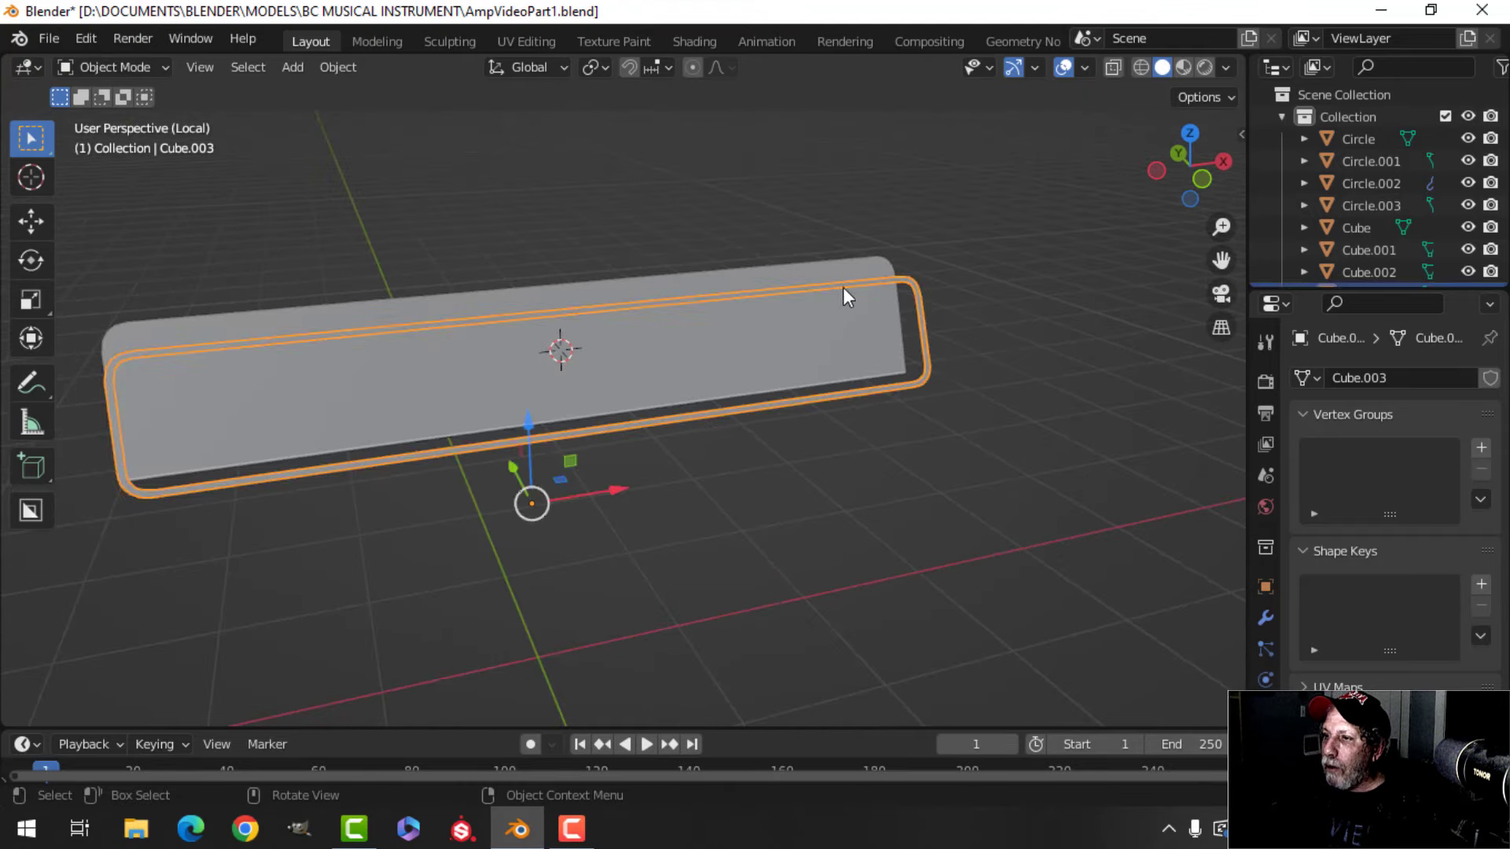
{"action": "middle_click_drag", "start_coordinate": [842, 297], "coordinate": [992, 368]}
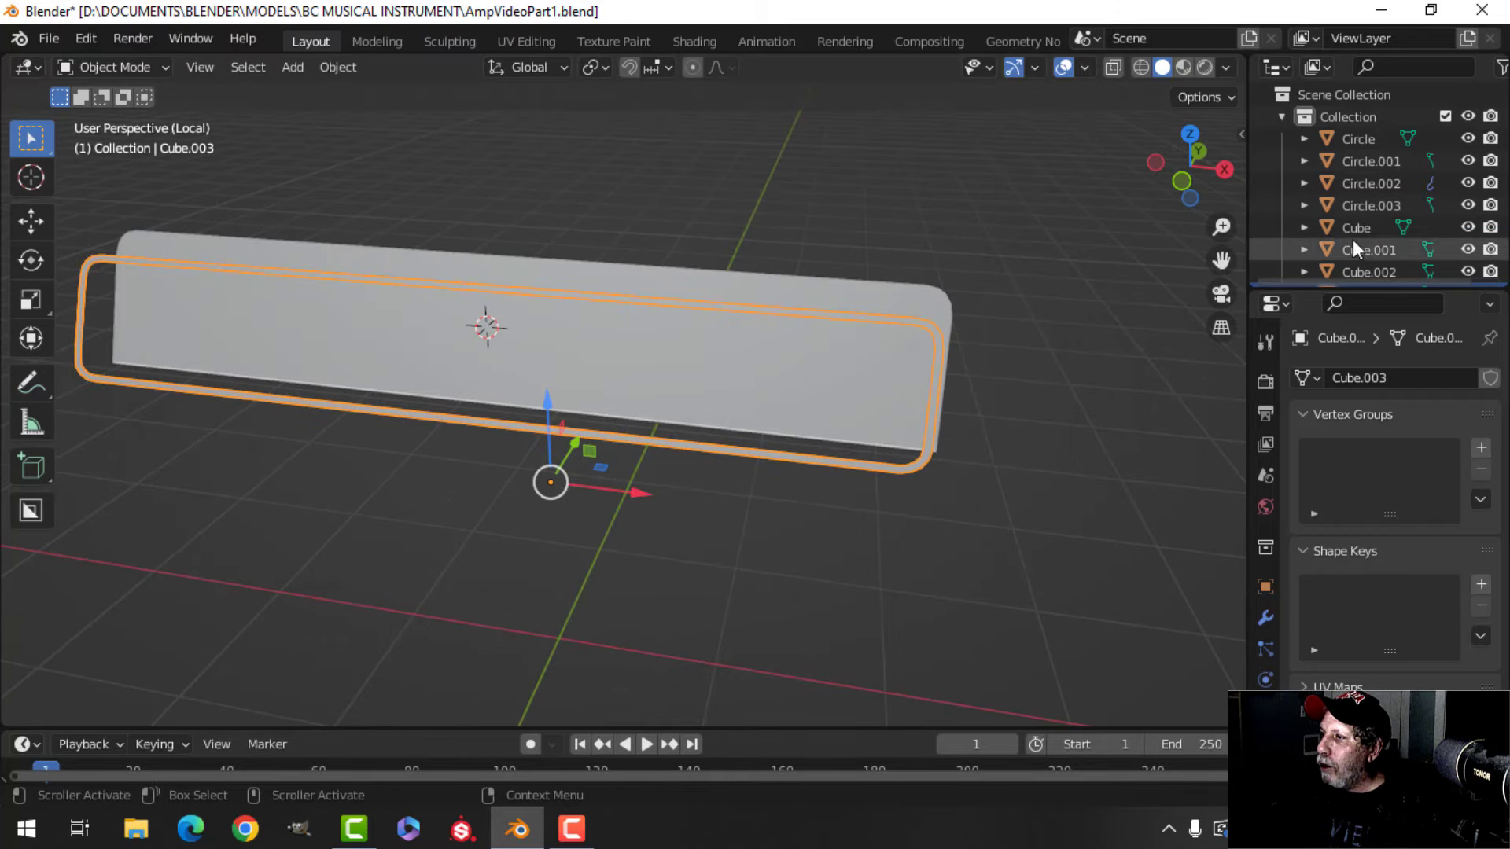
{"action": "scroll", "coordinate": [1352, 249], "scroll_direction": "down", "scroll_amount": 2}
{"action": "double_click", "coordinate": [1394, 200]}
{"action": "type", "text": "cutter"}
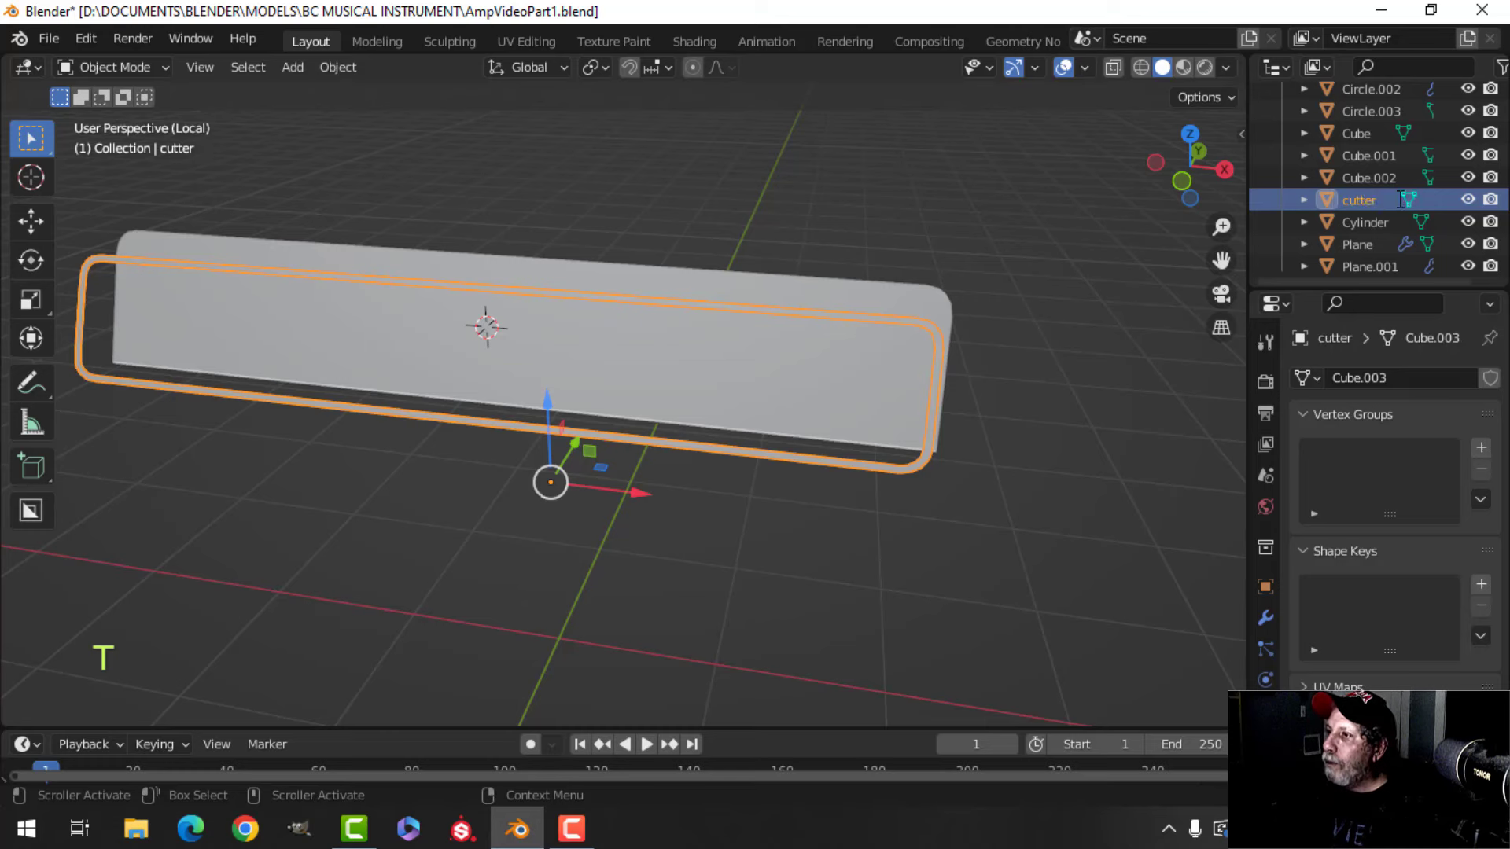
- Project the cutter's outline onto the control panel's face with Knife Project from the front view
{"action": "key", "text": "KP_1"}
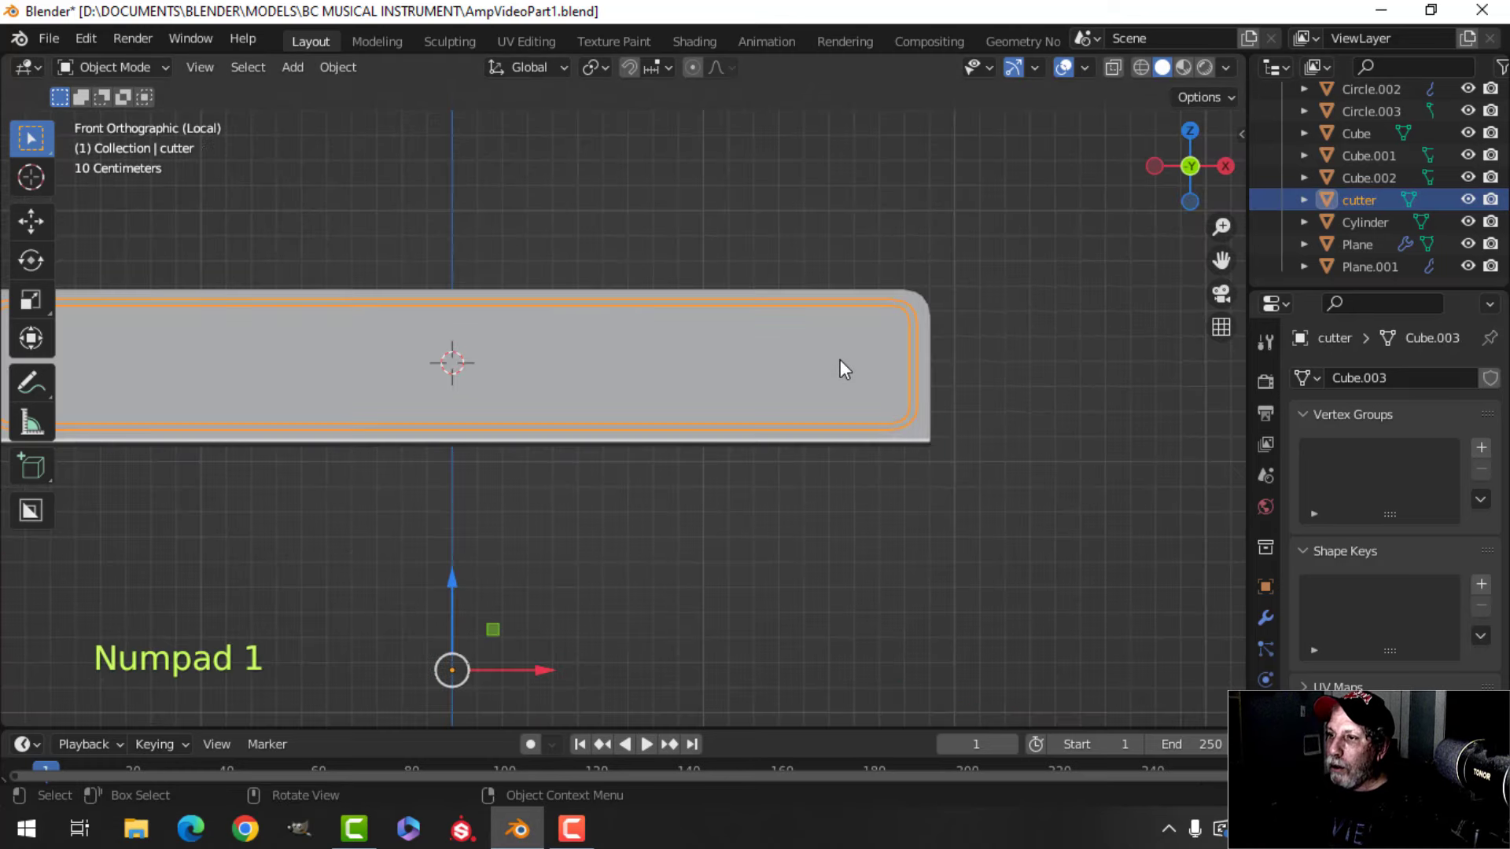
{"action": "middle_click_drag", "start_coordinate": [839, 360], "coordinate": [777, 335], "text": "shift"}
{"action": "left_click", "coordinate": [767, 341]}
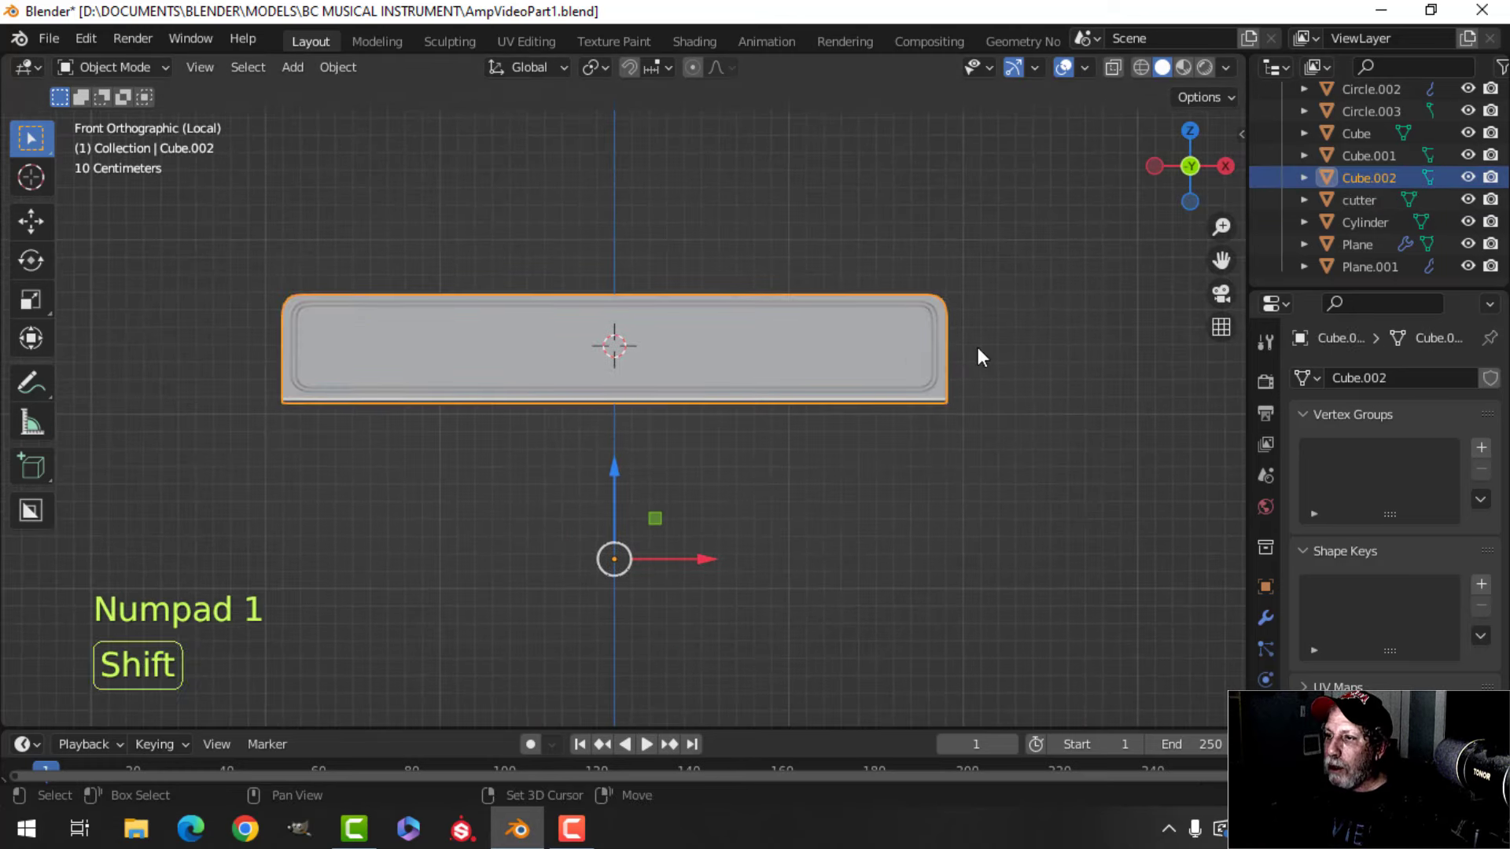
{"action": "middle_click_drag", "start_coordinate": [978, 346], "coordinate": [932, 344], "text": "shift"}
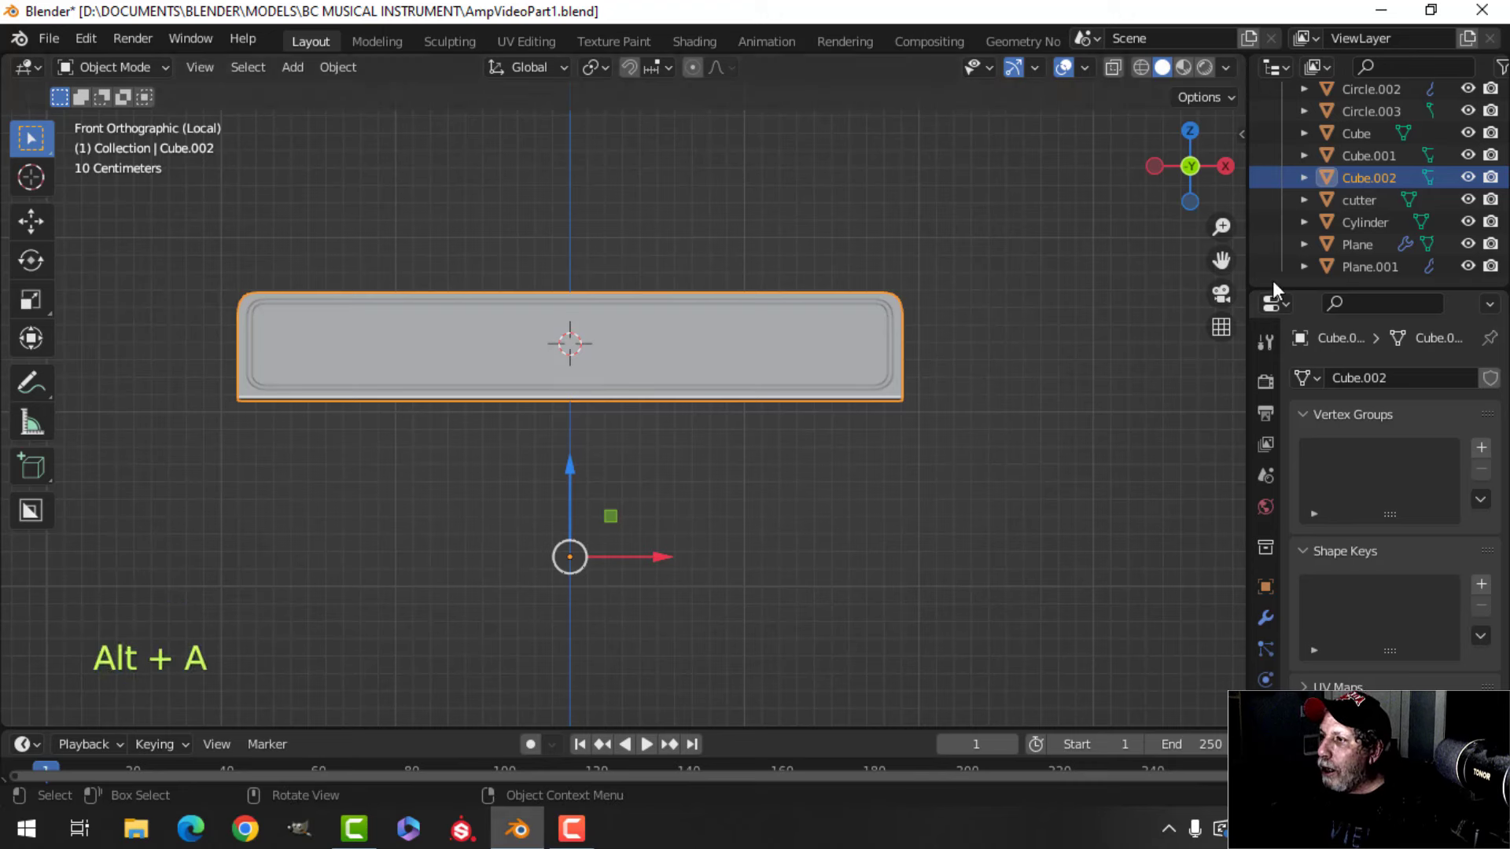
{"action": "key", "text": "Tab"}
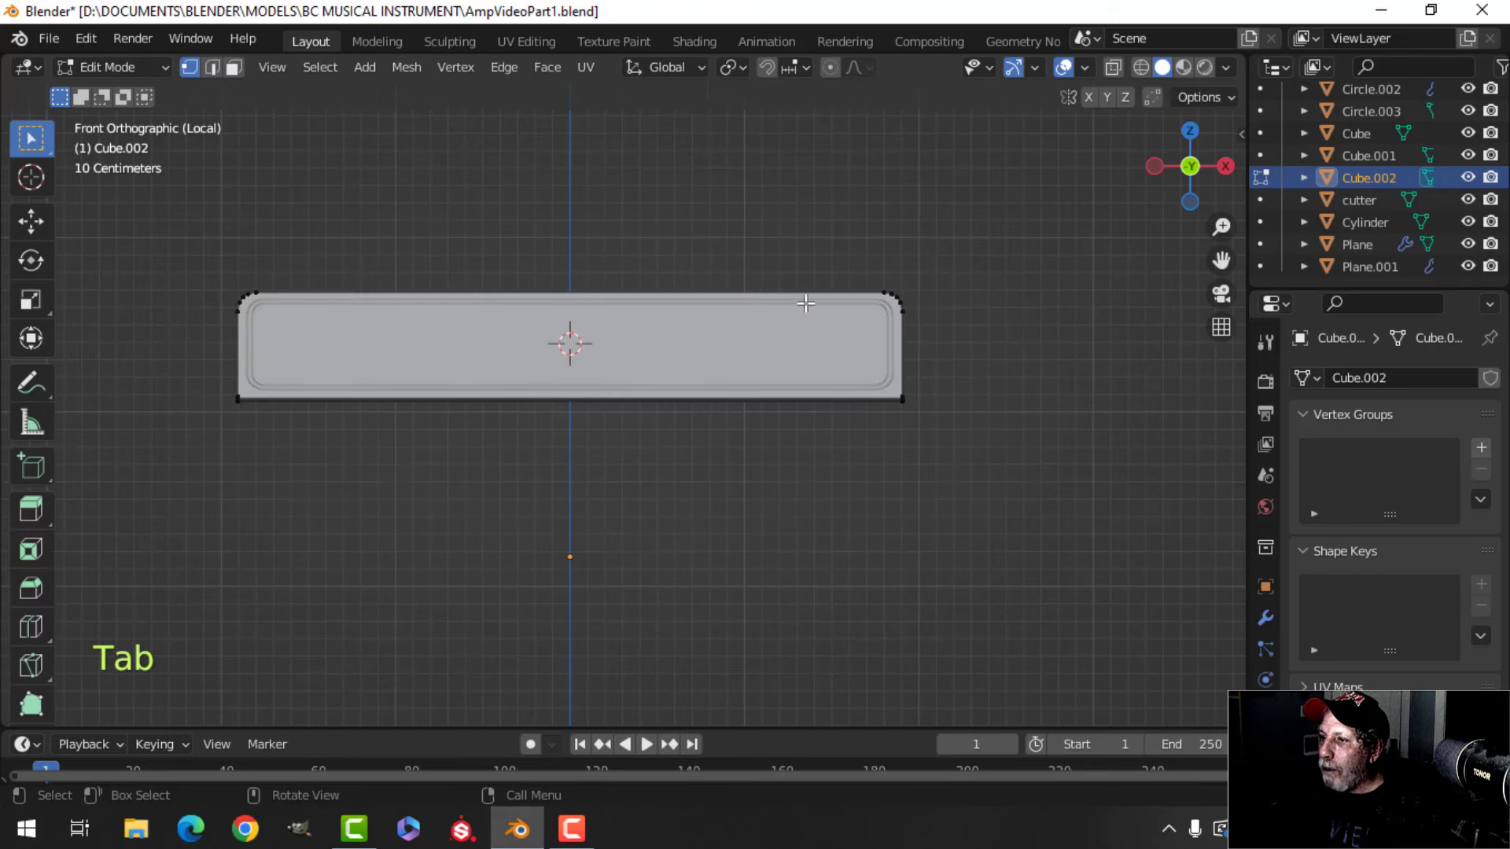
{"action": "left_click", "coordinate": [1370, 200], "text": "ctrl"}
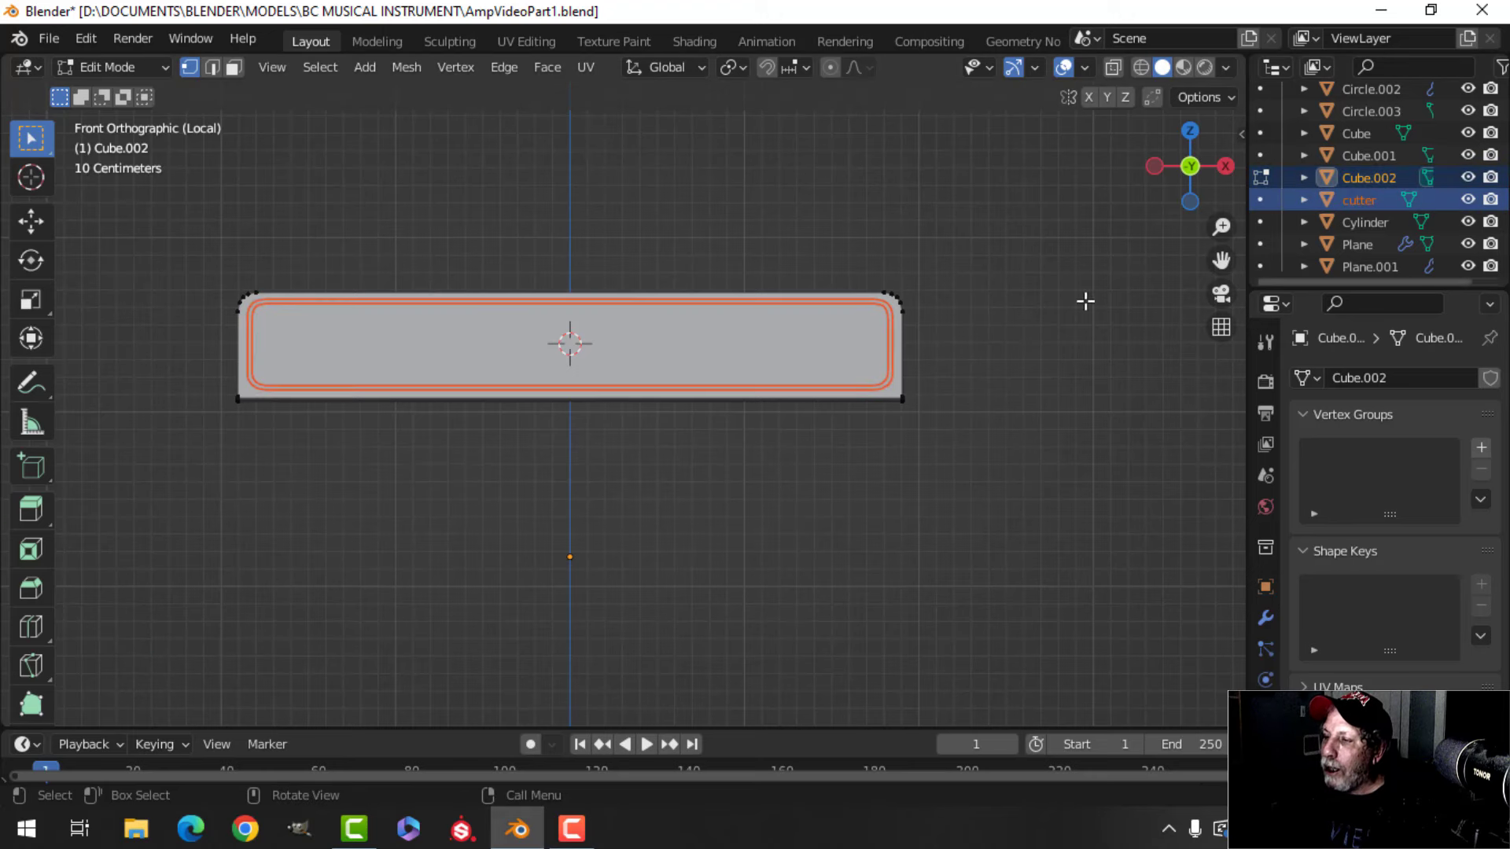
{"action": "left_click", "coordinate": [542, 67]}
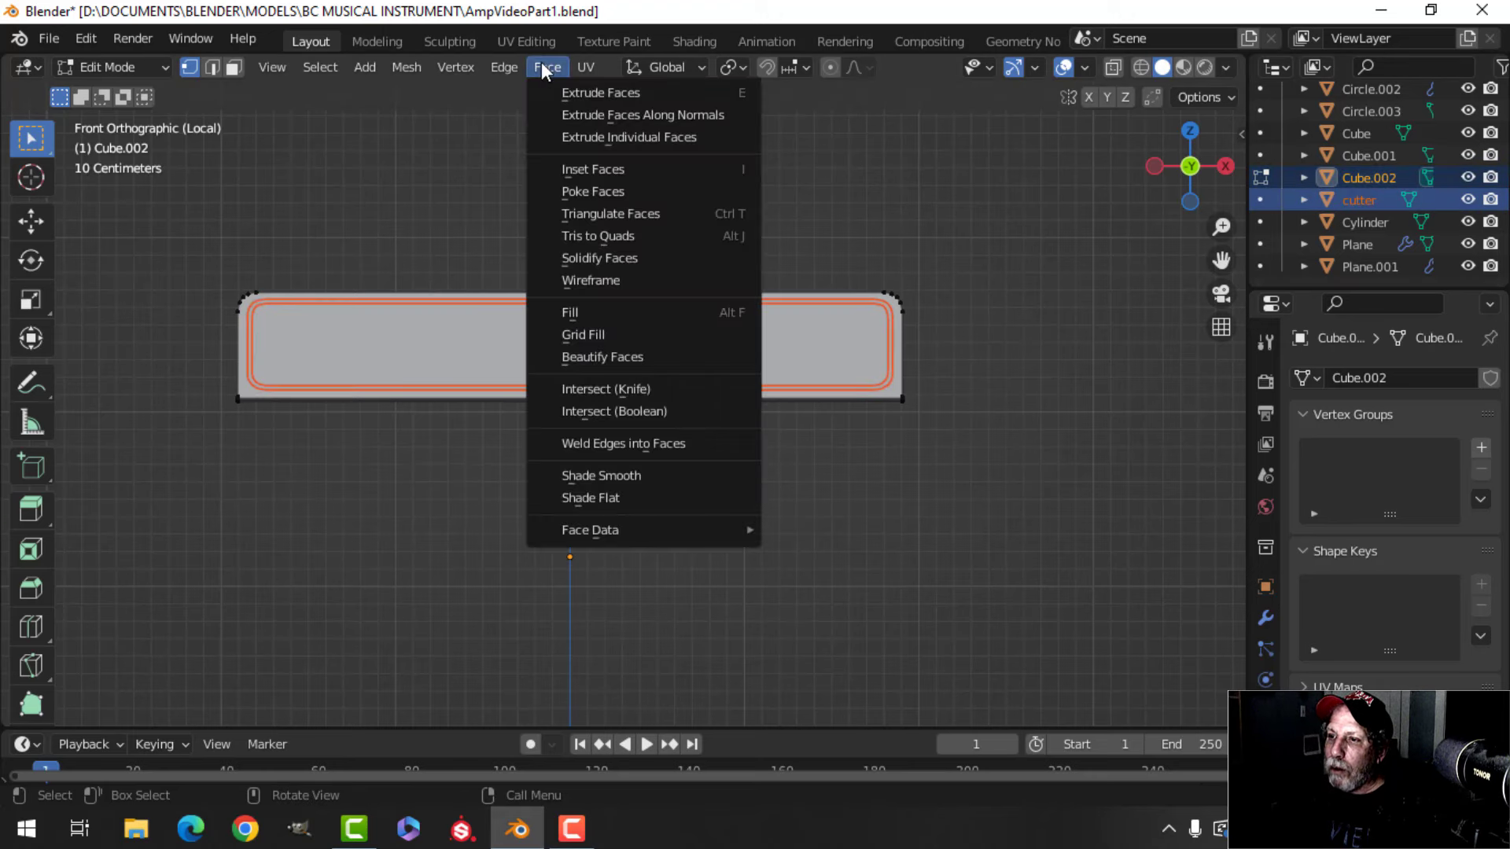
{"action": "mouse_move", "coordinate": [407, 69]}
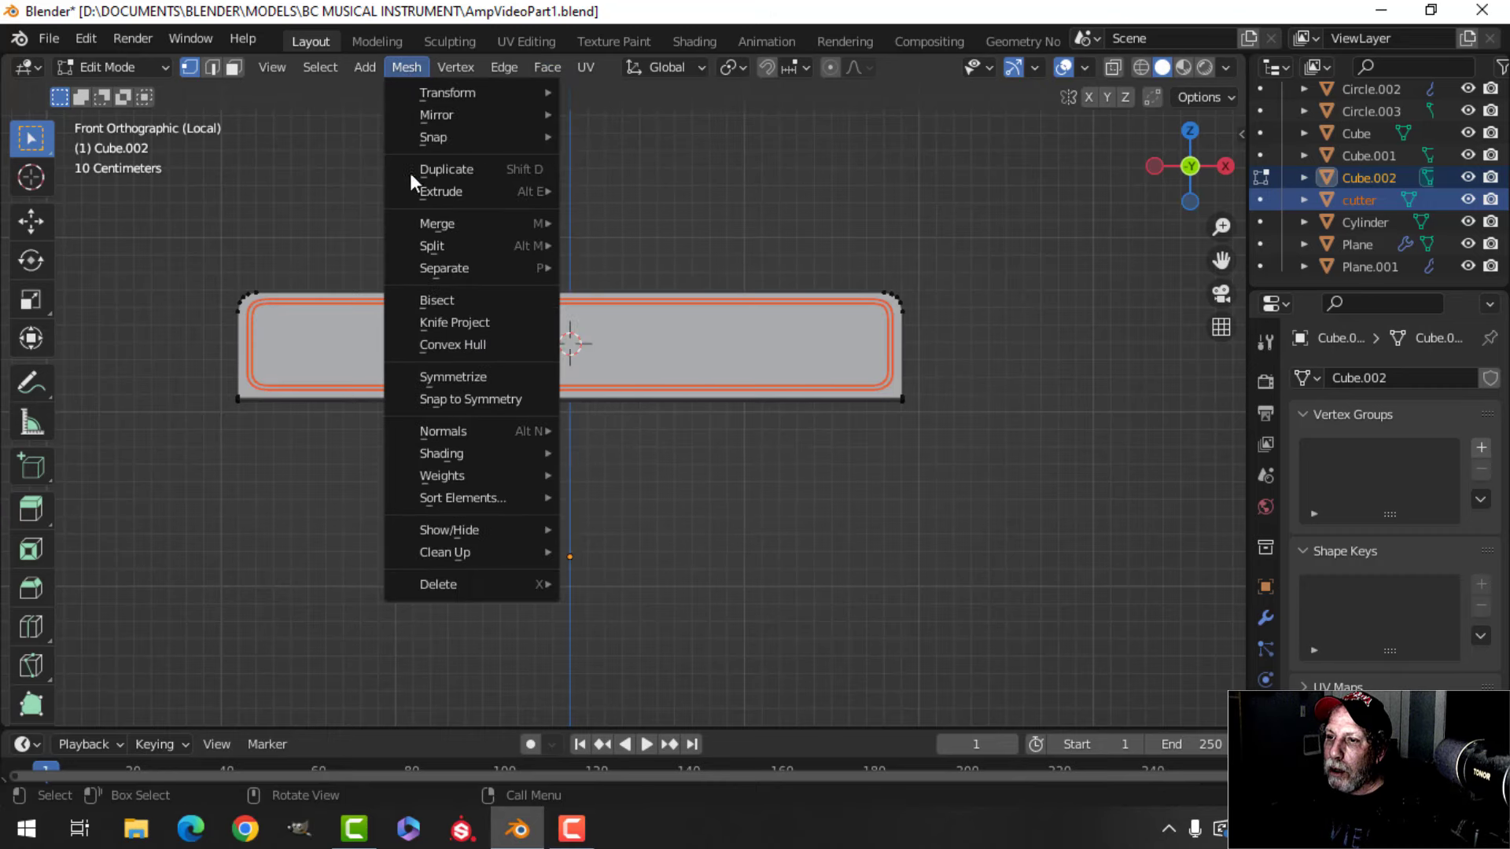
{"action": "left_click", "coordinate": [481, 324]}
{"action": "middle_click_drag", "start_coordinate": [498, 212], "coordinate": [675, 293]}
{"action": "scroll", "coordinate": [715, 290], "scroll_direction": "up", "scroll_amount": 3}
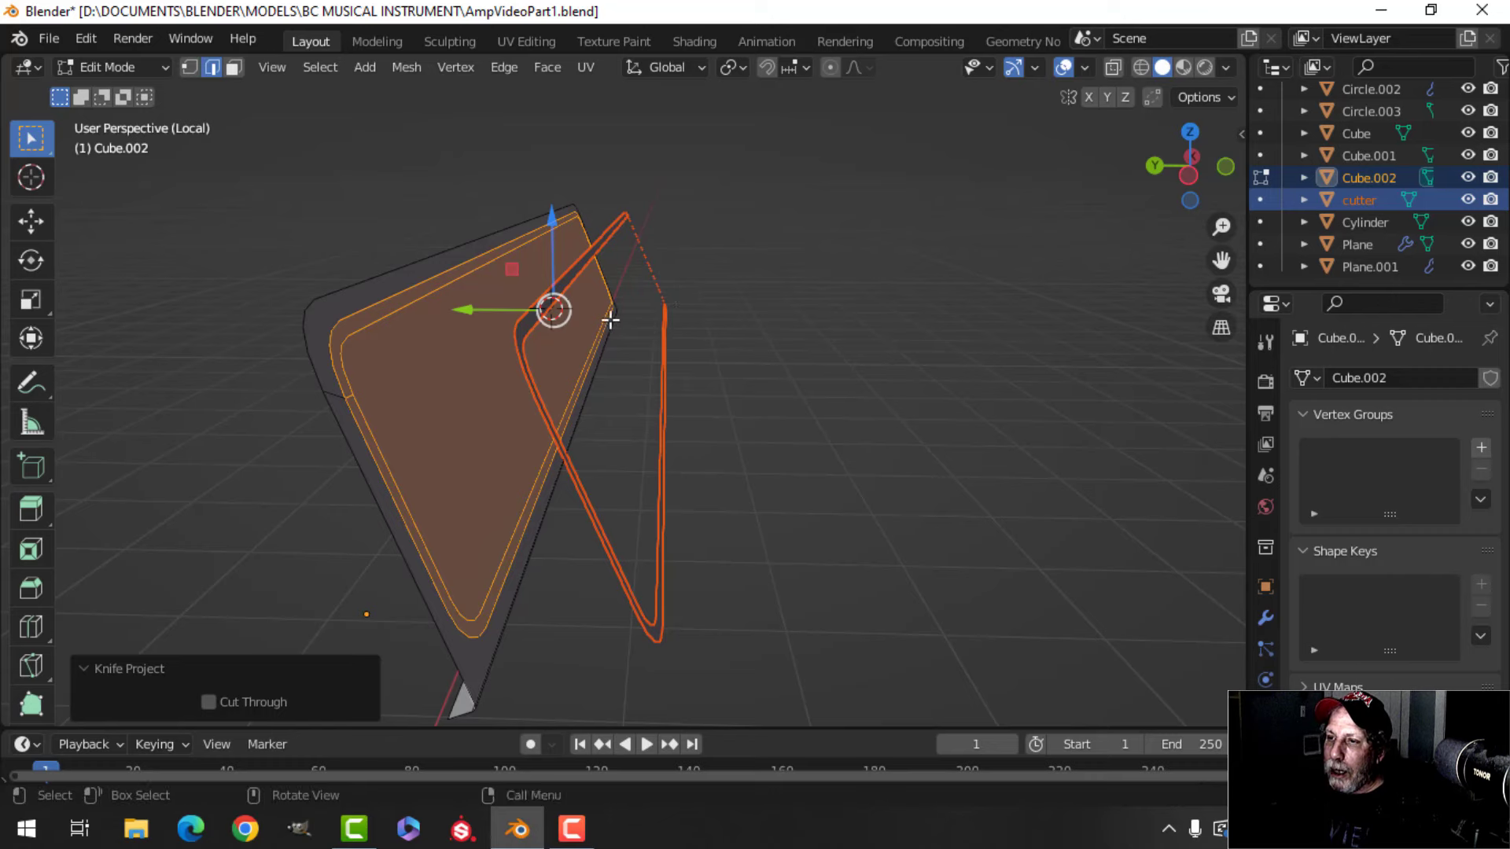
- Leave mesh editing and delete the cutter object
{"action": "key", "text": "Tab"}
{"action": "key", "text": "alt+a"}
{"action": "key", "text": "x"}
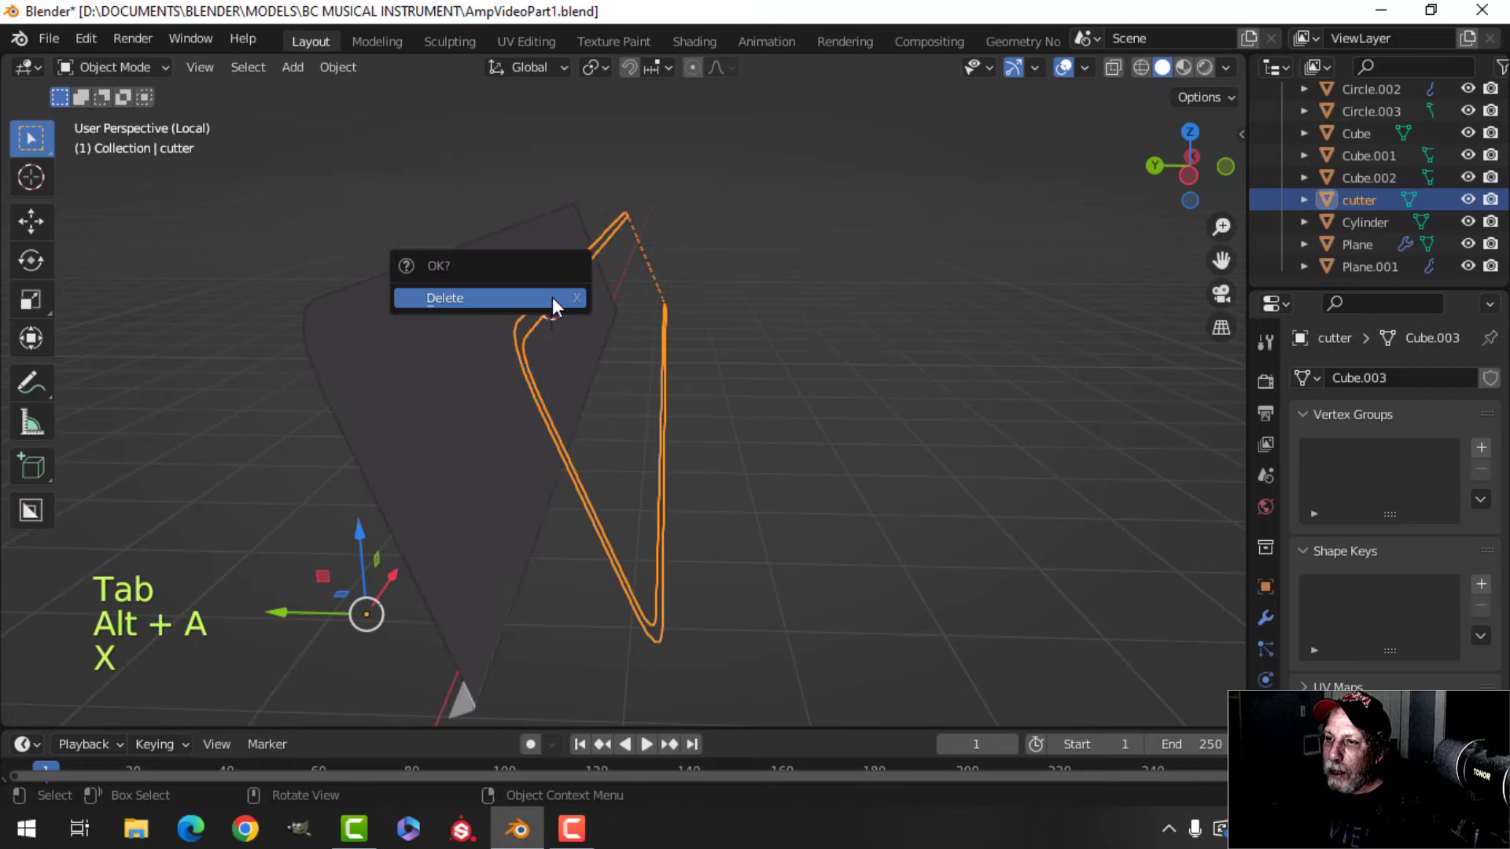
{"action": "left_click", "coordinate": [552, 297]}
- Examine the projected border edges on the panel mesh, including its rounded corners at both ends
{"action": "left_click", "coordinate": [482, 318]}
{"action": "key", "text": "Tab"}
{"action": "scroll", "coordinate": [653, 336], "scroll_direction": "up", "scroll_amount": 4}
{"action": "middle_click_drag", "start_coordinate": [653, 337], "coordinate": [500, 320]}
{"action": "key", "text": "alt+a"}
{"action": "scroll", "coordinate": [918, 338], "scroll_direction": "up", "scroll_amount": 3}
{"action": "middle_click_drag", "start_coordinate": [919, 339], "coordinate": [526, 347], "text": "shift"}
{"action": "scroll", "coordinate": [657, 320], "scroll_direction": "down", "scroll_amount": 1}
{"action": "middle_click_drag", "start_coordinate": [641, 316], "coordinate": [684, 311]}
{"action": "key", "text": "Tab"}
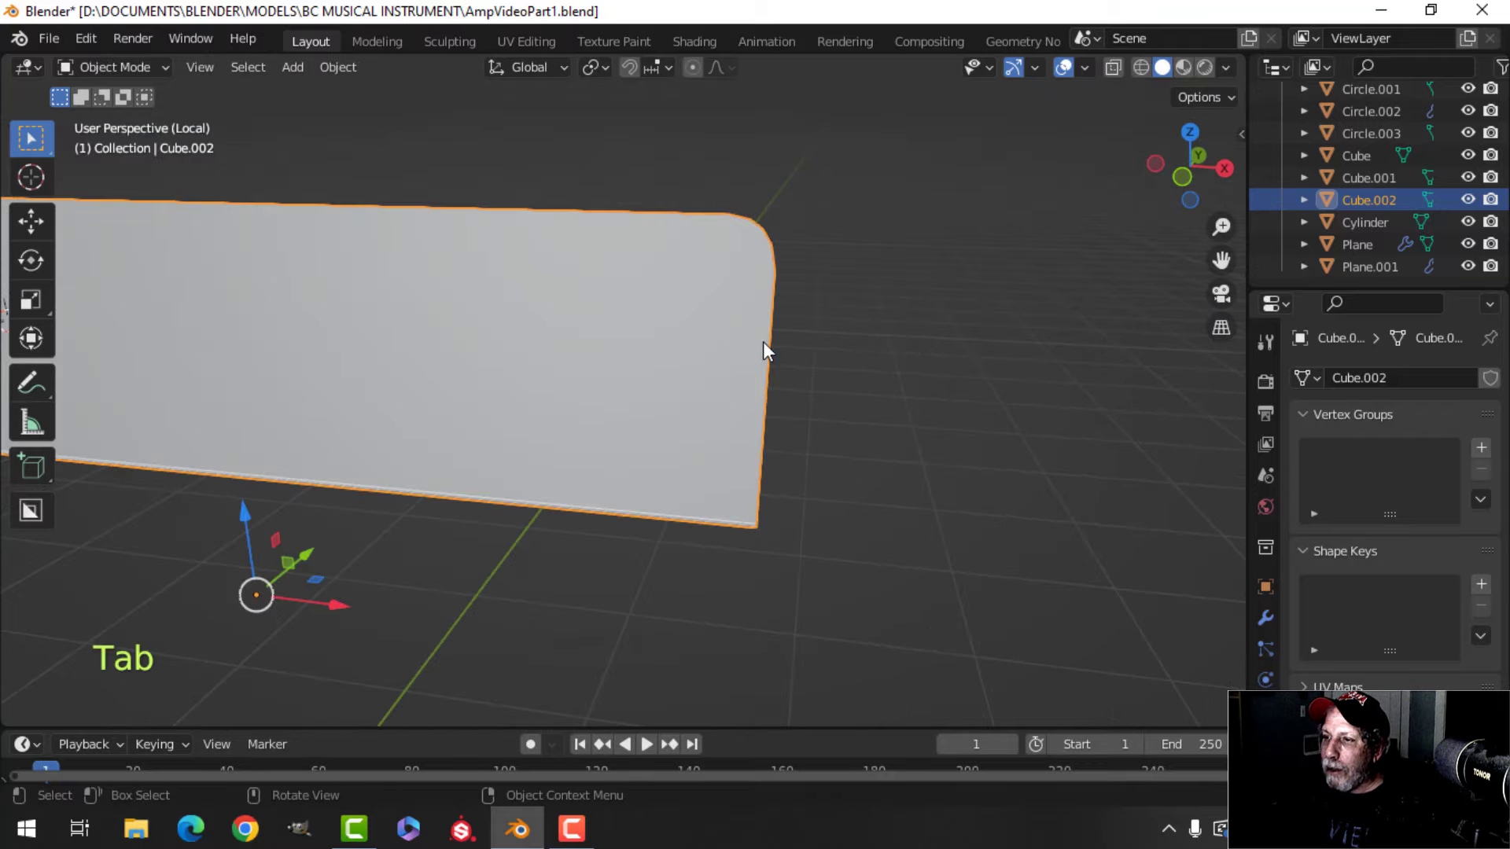
{"action": "middle_click_drag", "start_coordinate": [765, 341], "coordinate": [712, 384]}
{"action": "key", "text": "Tab"}
{"action": "scroll", "coordinate": [747, 354], "scroll_direction": "up", "scroll_amount": 1}
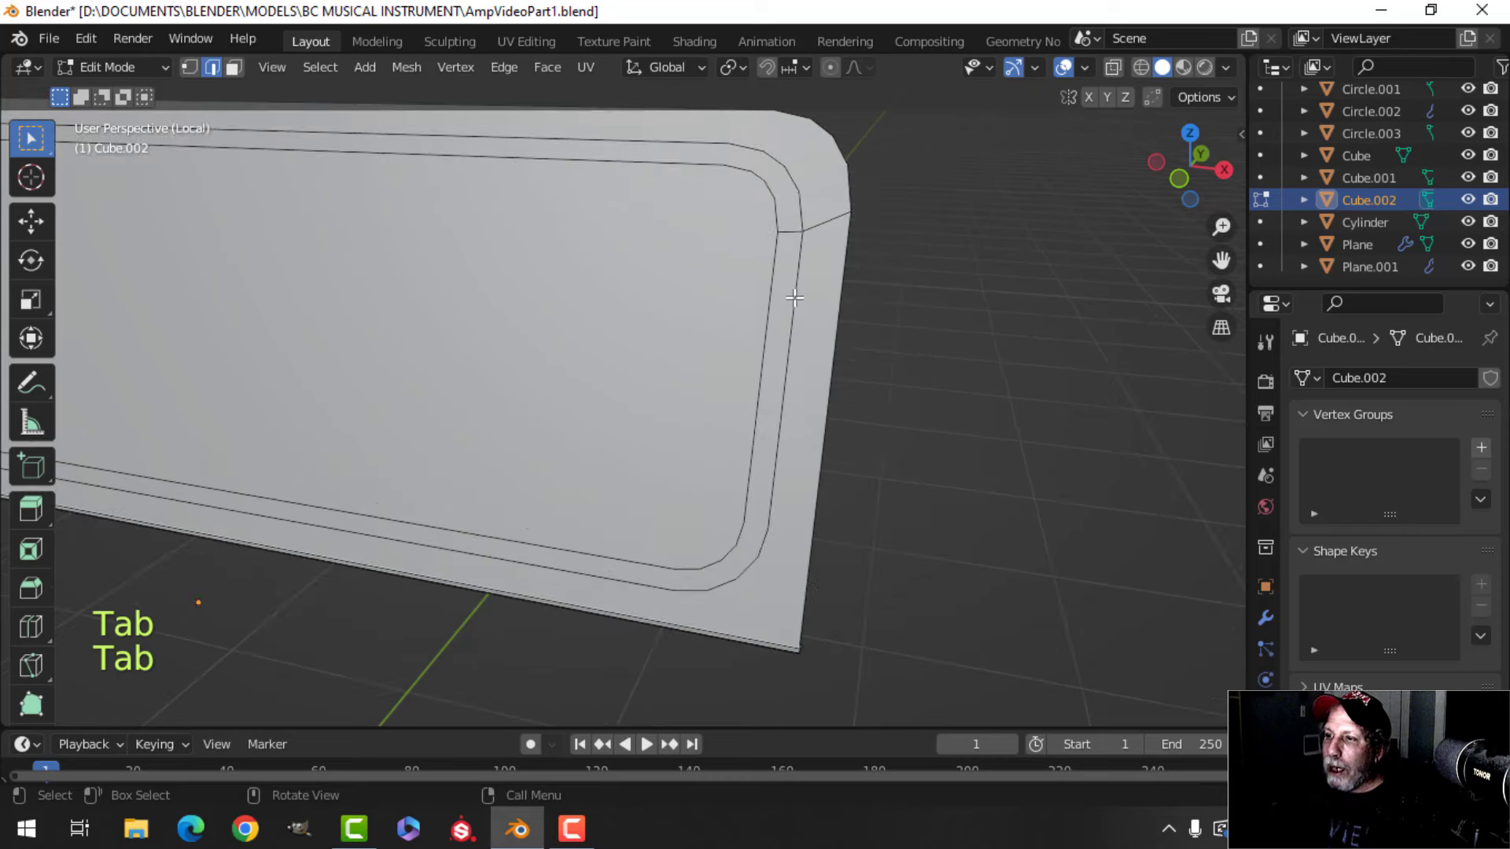
{"action": "scroll", "coordinate": [790, 300], "scroll_direction": "down", "scroll_amount": 1}
{"action": "middle_click_drag", "start_coordinate": [697, 314], "coordinate": [424, 422], "text": "shift"}
{"action": "scroll", "coordinate": [724, 387], "scroll_direction": "down", "scroll_amount": 4}
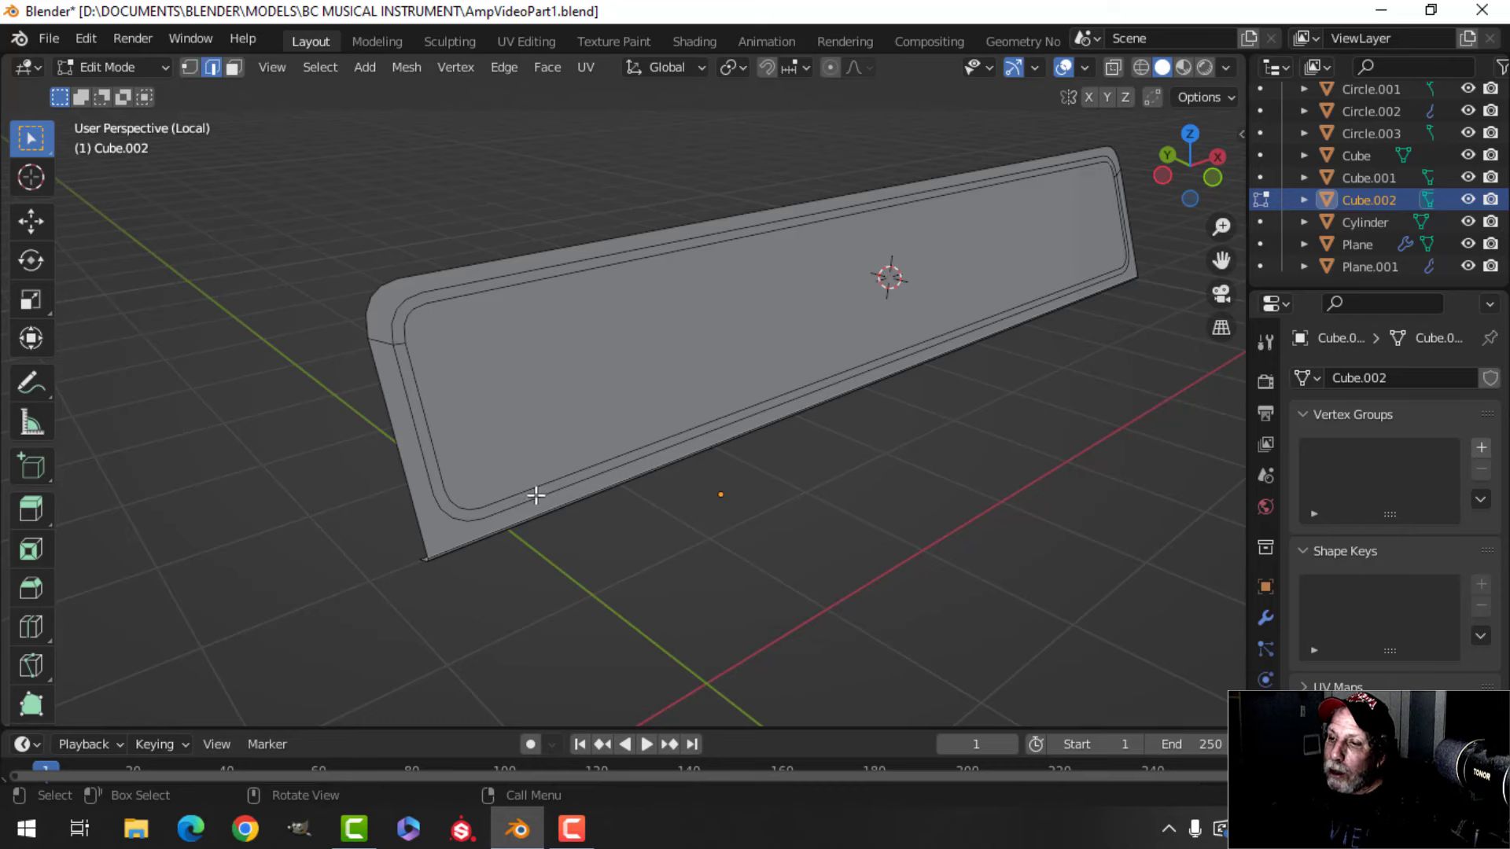
{"action": "scroll", "coordinate": [879, 371], "scroll_direction": "down", "scroll_amount": 2}
{"action": "middle_click_drag", "start_coordinate": [880, 370], "coordinate": [779, 375], "text": "shift"}
- Exit the isolated view and check the panel's border lines against the knobs and switch on the full amplifier
{"action": "key", "text": "Tab"}
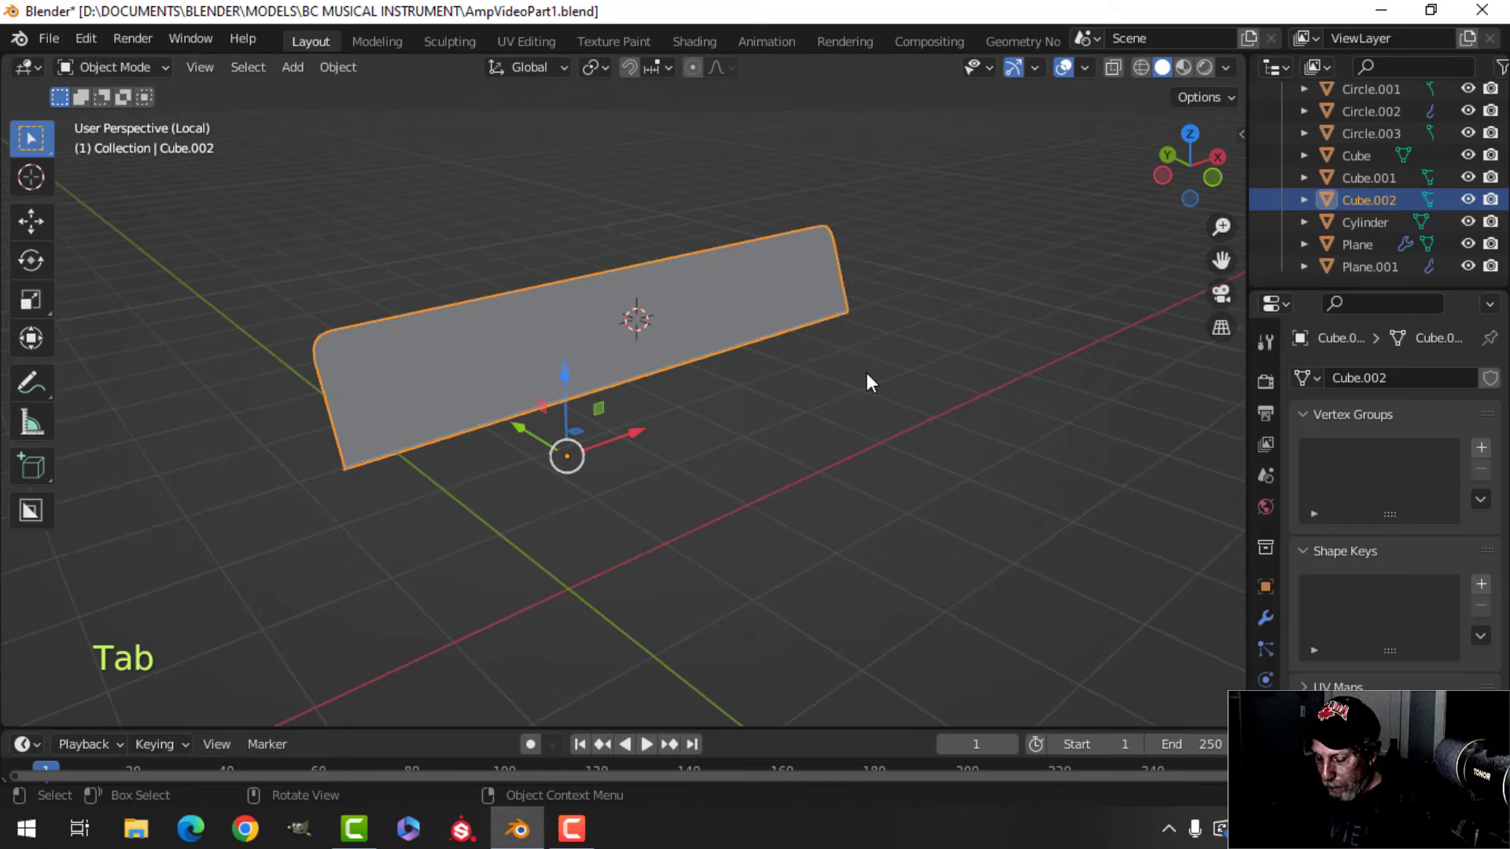
{"action": "key", "text": "KP_Divide"}
{"action": "key", "text": "Tab"}
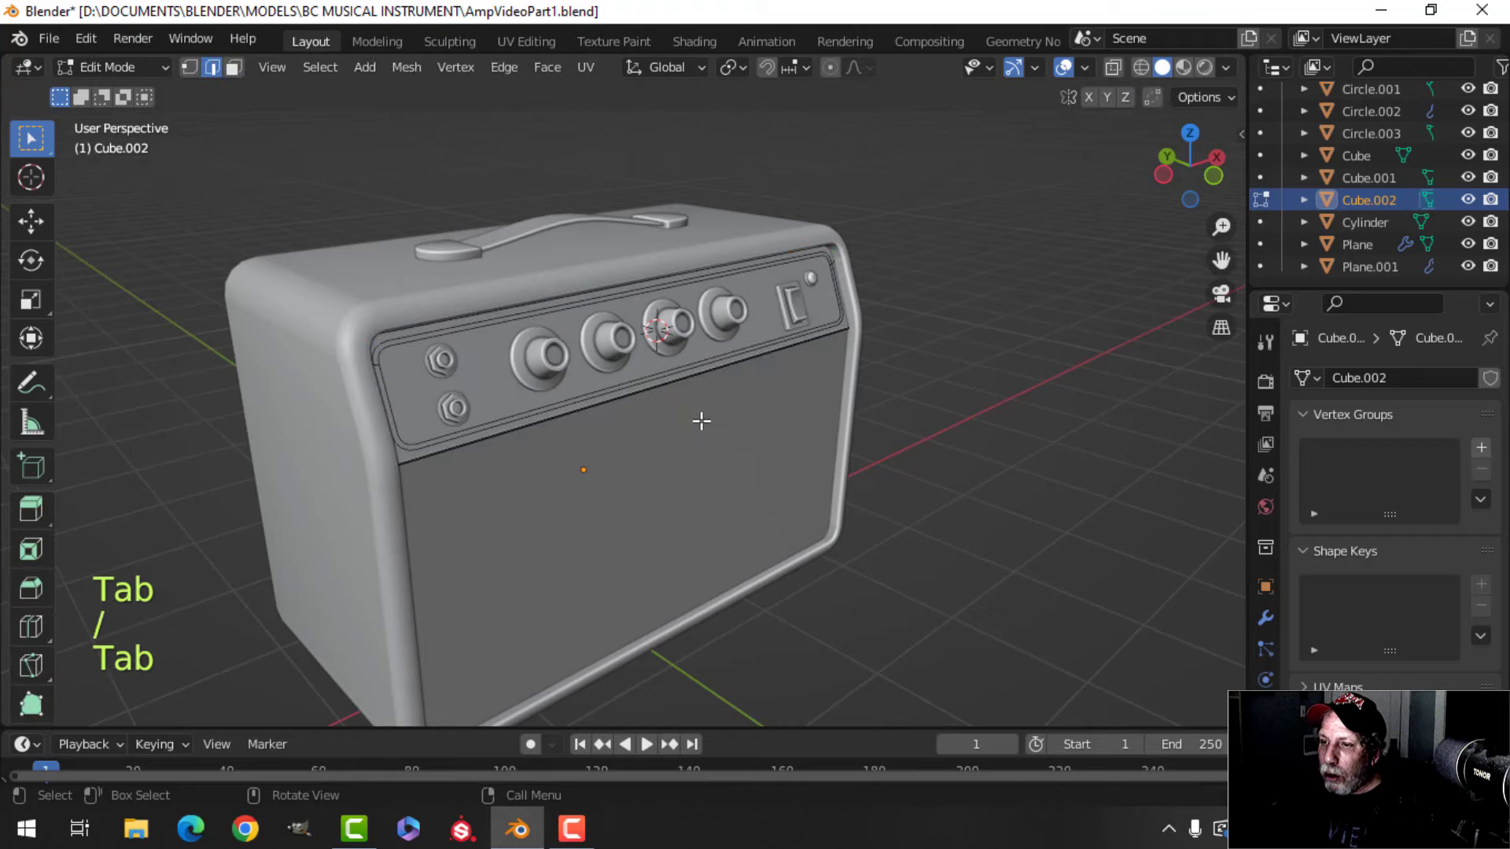
{"action": "middle_click_drag", "start_coordinate": [701, 422], "coordinate": [684, 392]}
{"action": "scroll", "coordinate": [723, 404], "scroll_direction": "up", "scroll_amount": 3}
{"action": "middle_click_drag", "start_coordinate": [684, 393], "coordinate": [734, 343]}
{"action": "scroll", "coordinate": [638, 387], "scroll_direction": "up", "scroll_amount": 2}
{"action": "scroll", "coordinate": [638, 387], "scroll_direction": "down", "scroll_amount": 3}
- Edit a knob together with the panel and lower the linked knob mesh about 0.022 m along Z within the border
{"action": "key", "text": "Tab"}
{"action": "left_click", "coordinate": [714, 269]}
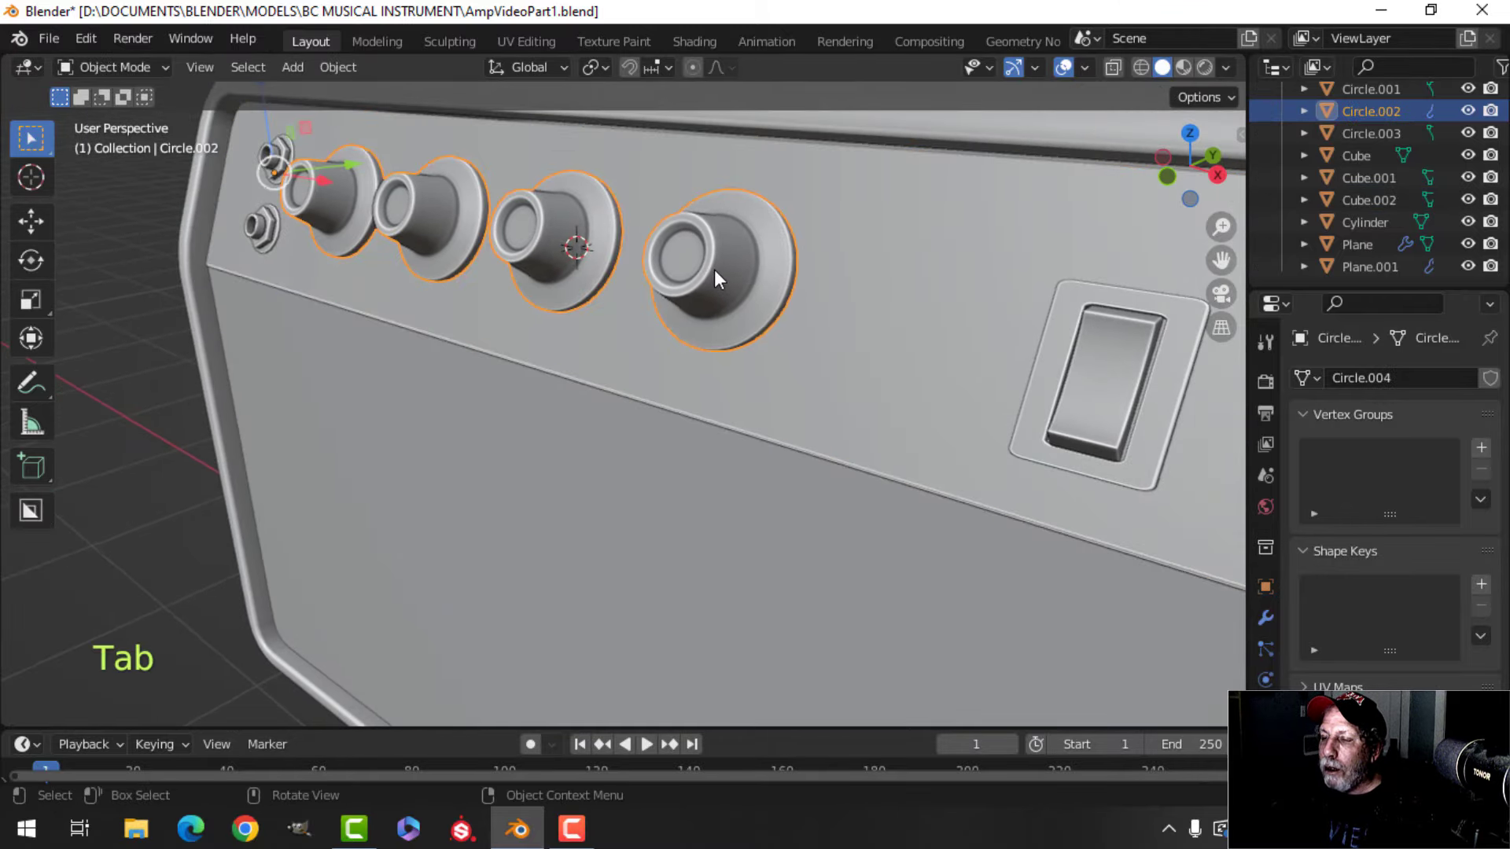
{"action": "left_click", "coordinate": [827, 286]}
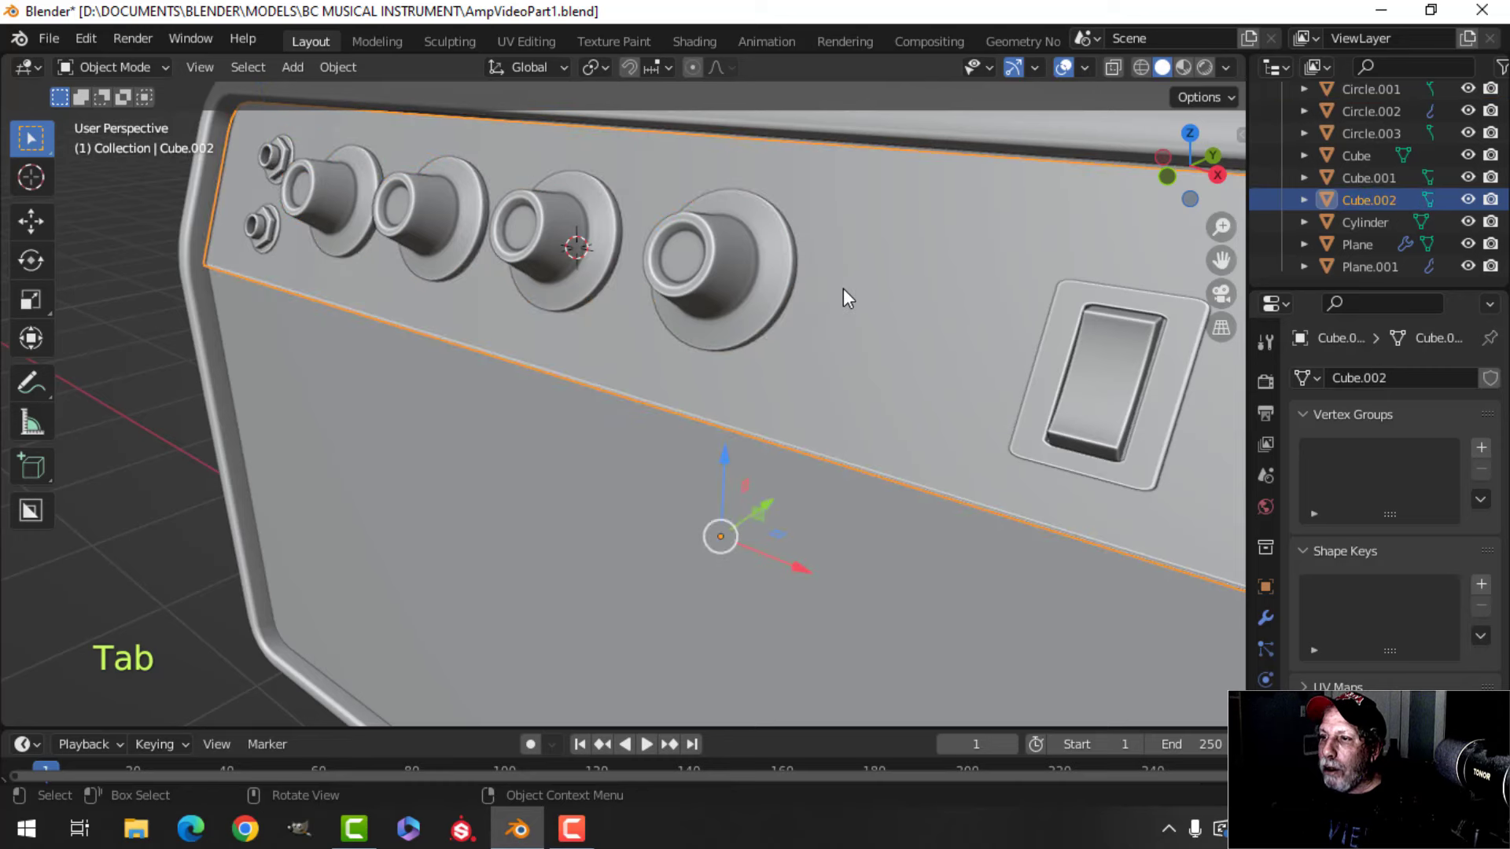
{"action": "left_click", "coordinate": [791, 277], "text": "shift"}
{"action": "key", "text": "Tab"}
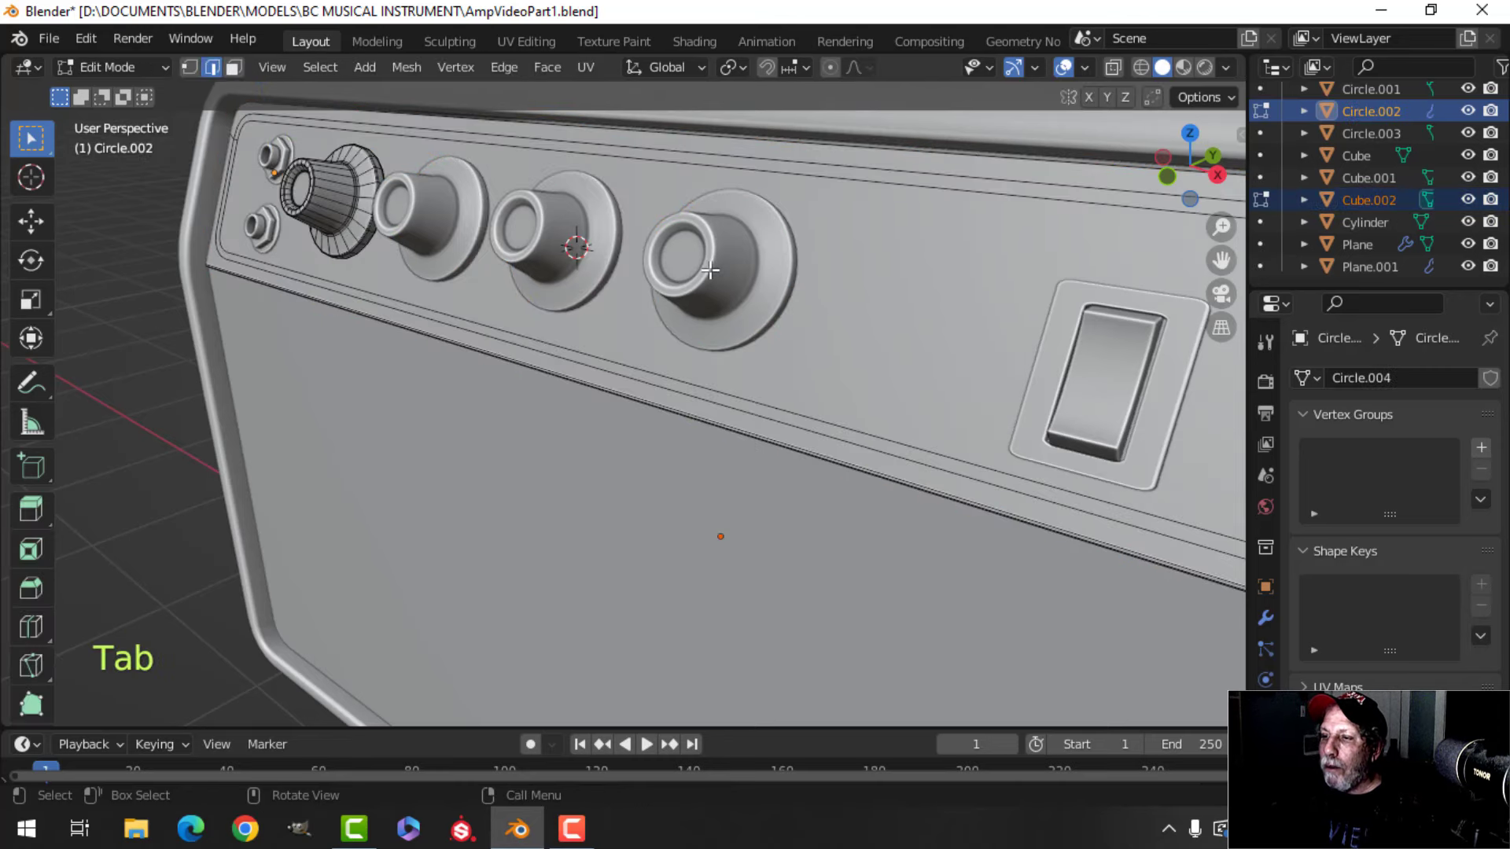
{"action": "middle_click_drag", "start_coordinate": [271, 275], "coordinate": [754, 276]}
{"action": "middle_click_drag", "start_coordinate": [644, 279], "coordinate": [777, 323]}
{"action": "middle_click_drag", "start_coordinate": [618, 332], "coordinate": [733, 347], "text": "shift"}
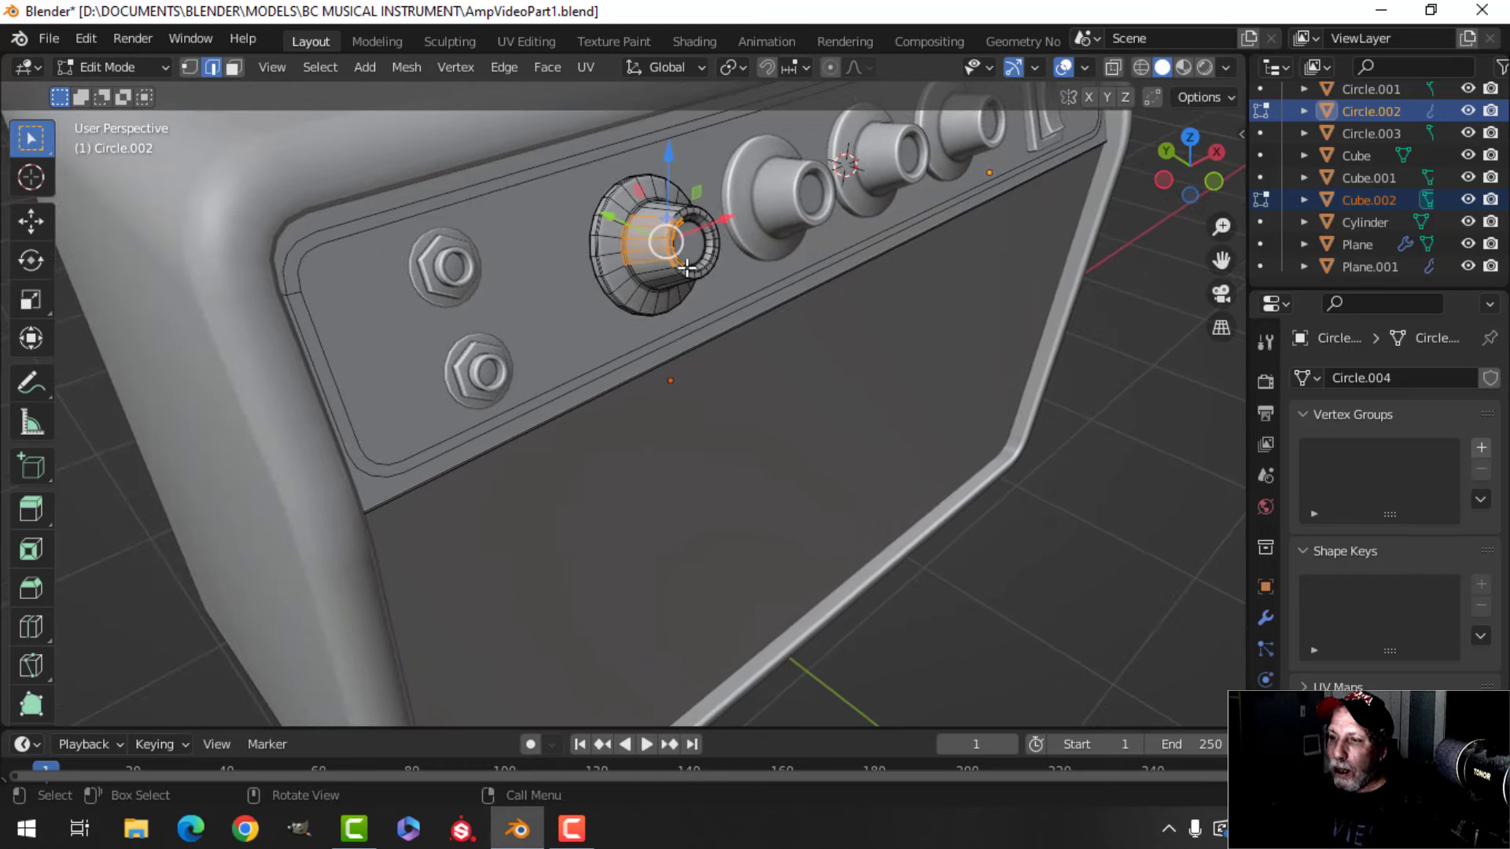
{"action": "key", "text": "ctrl+l"}
{"action": "middle_click_drag", "start_coordinate": [670, 305], "coordinate": [609, 280]}
{"action": "left_click_drag", "start_coordinate": [651, 244], "coordinate": [650, 259]}
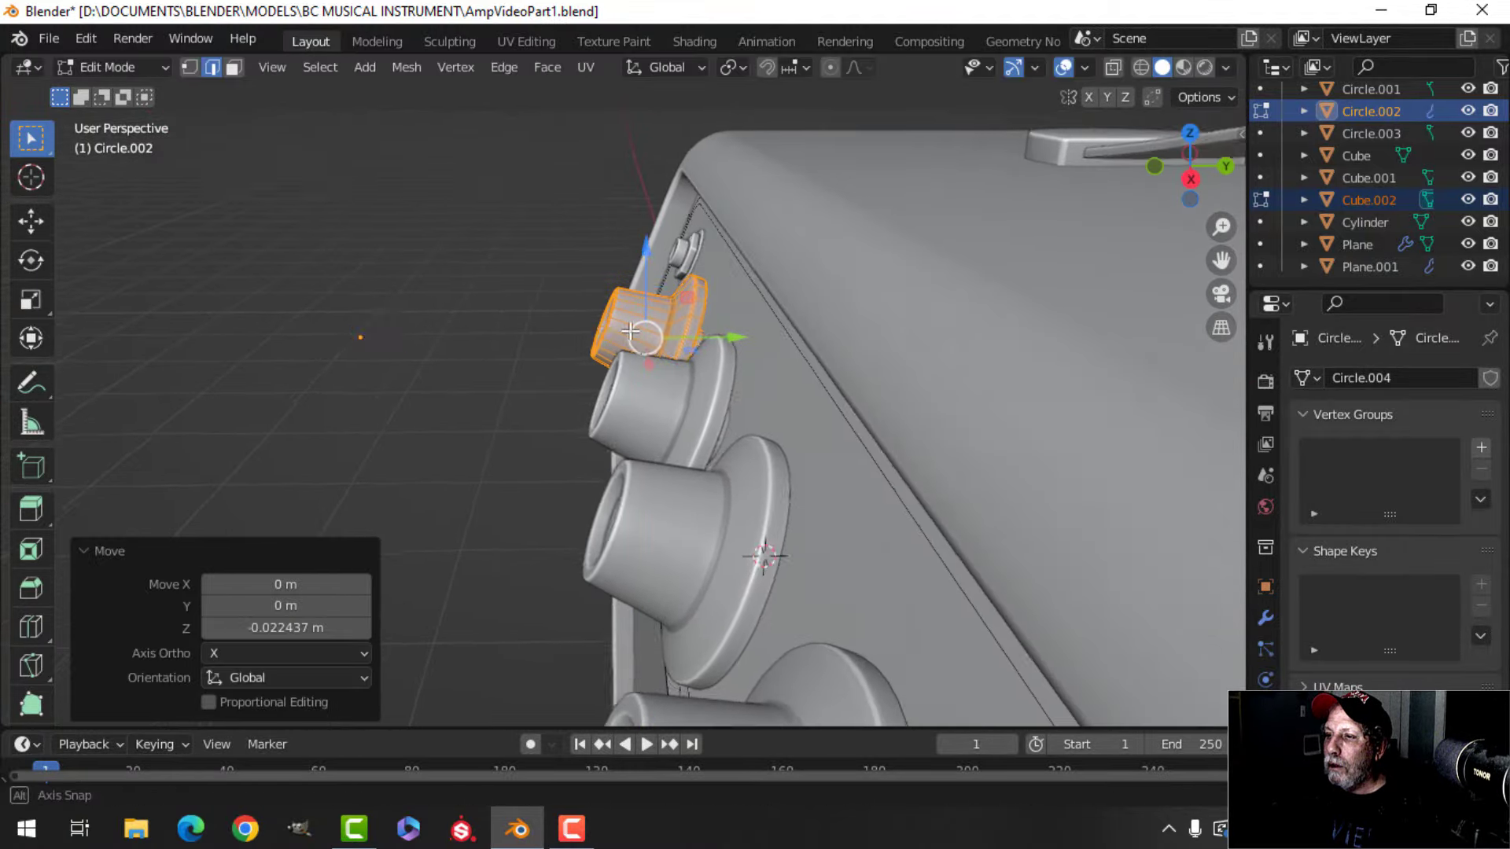
{"action": "middle_click_drag", "start_coordinate": [652, 263], "coordinate": [850, 318]}
{"action": "key", "text": "Tab"}
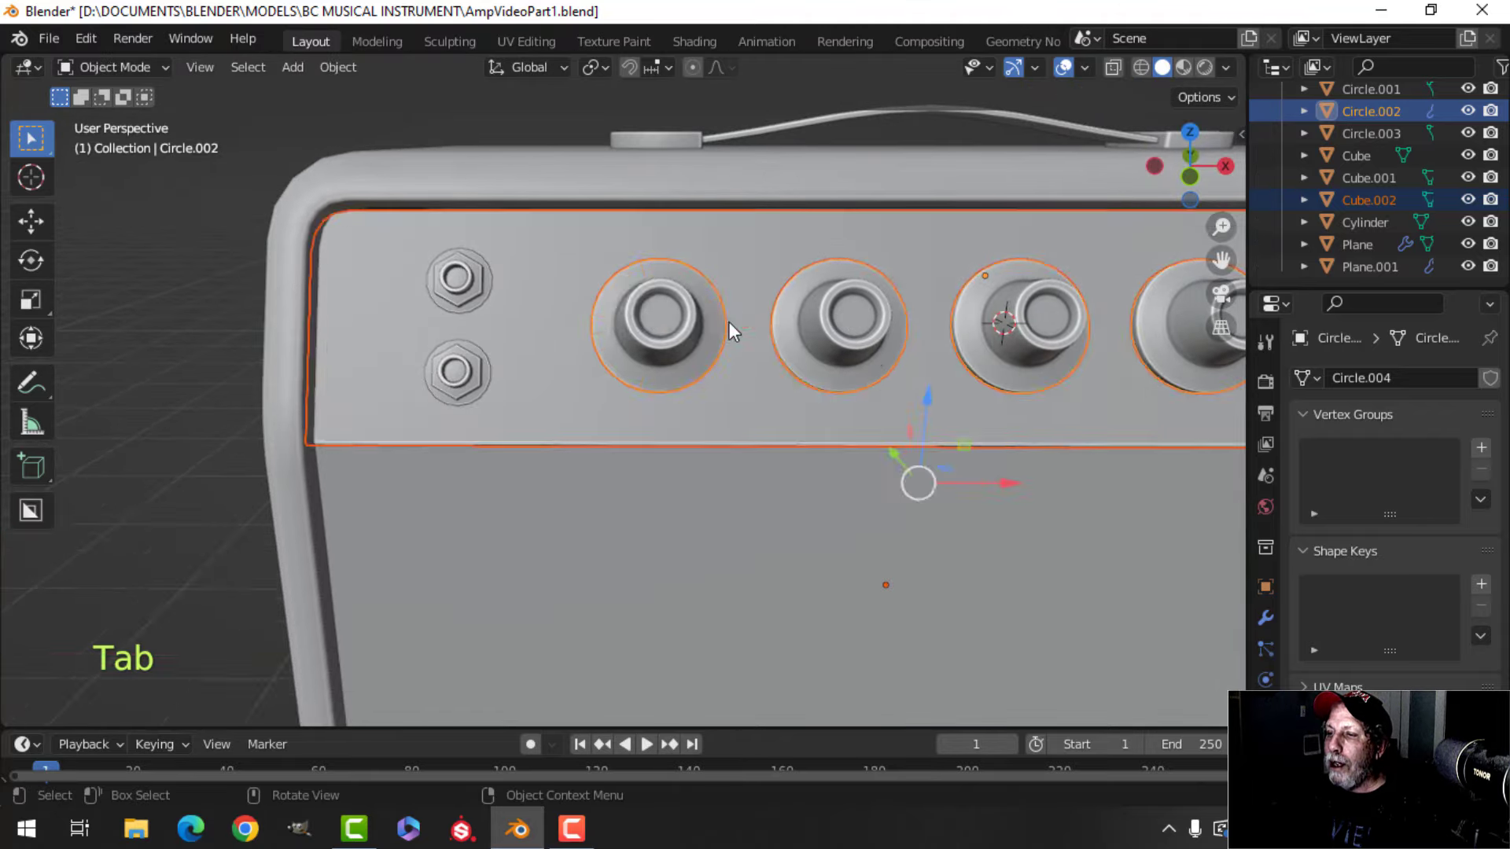
{"action": "key", "text": "alt+a"}
- Check the panel's border clearance around the jacks and the lowered knobs
{"action": "scroll", "coordinate": [737, 355], "scroll_direction": "down", "scroll_amount": 5}
{"action": "middle_click_drag", "start_coordinate": [737, 355], "coordinate": [659, 346], "text": "shift"}
{"action": "scroll", "coordinate": [494, 366], "scroll_direction": "up", "scroll_amount": 5}
{"action": "left_click", "coordinate": [494, 366]}
{"action": "key", "text": "Tab"}
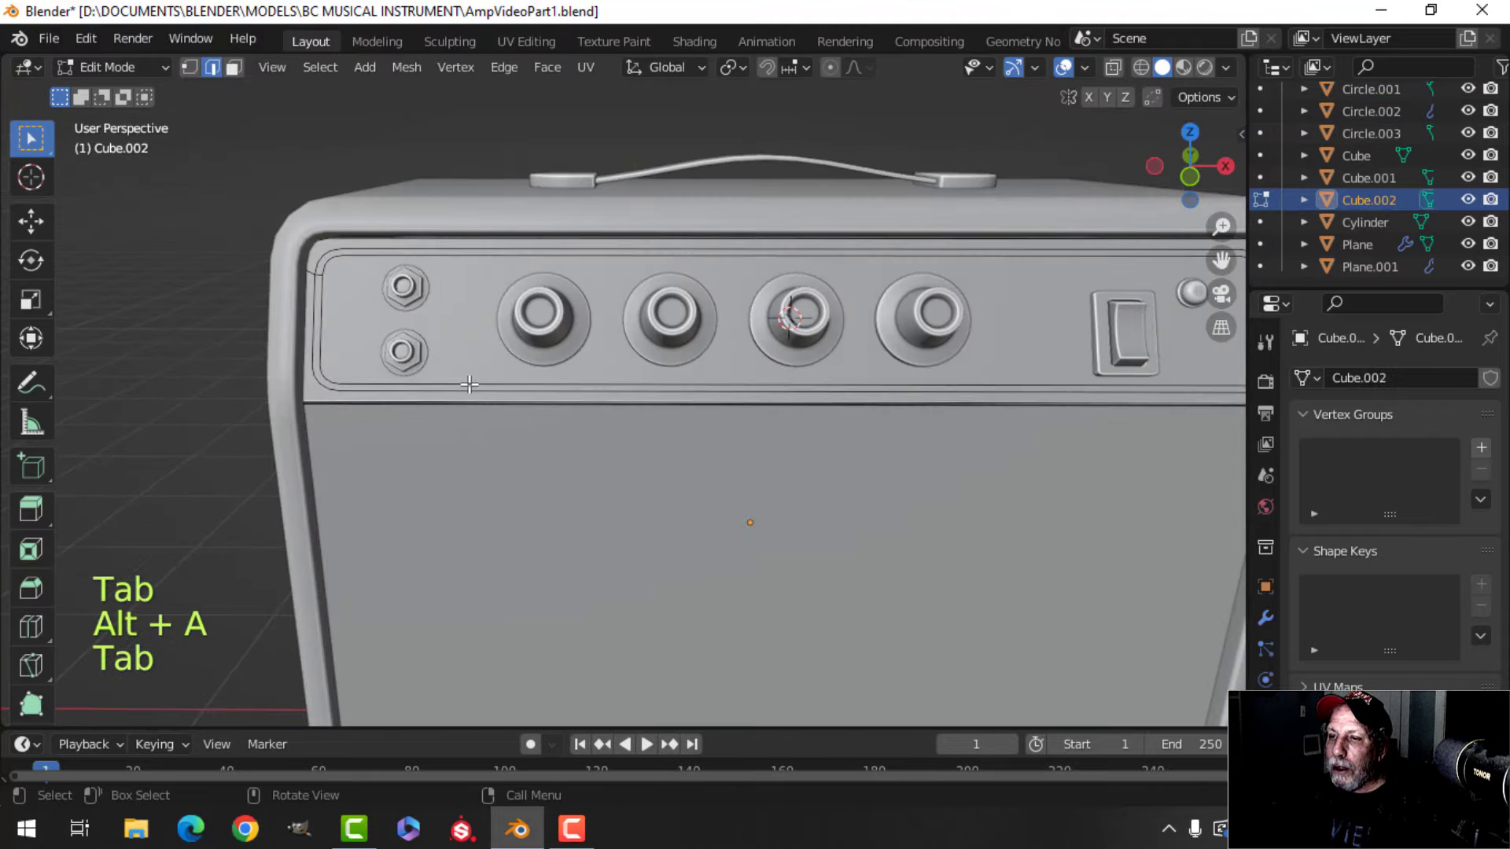
{"action": "scroll", "coordinate": [494, 367], "scroll_direction": "up", "scroll_amount": 3}
{"action": "middle_click_drag", "start_coordinate": [352, 224], "coordinate": [532, 256], "text": "shift"}
{"action": "scroll", "coordinate": [496, 339], "scroll_direction": "down", "scroll_amount": 2}
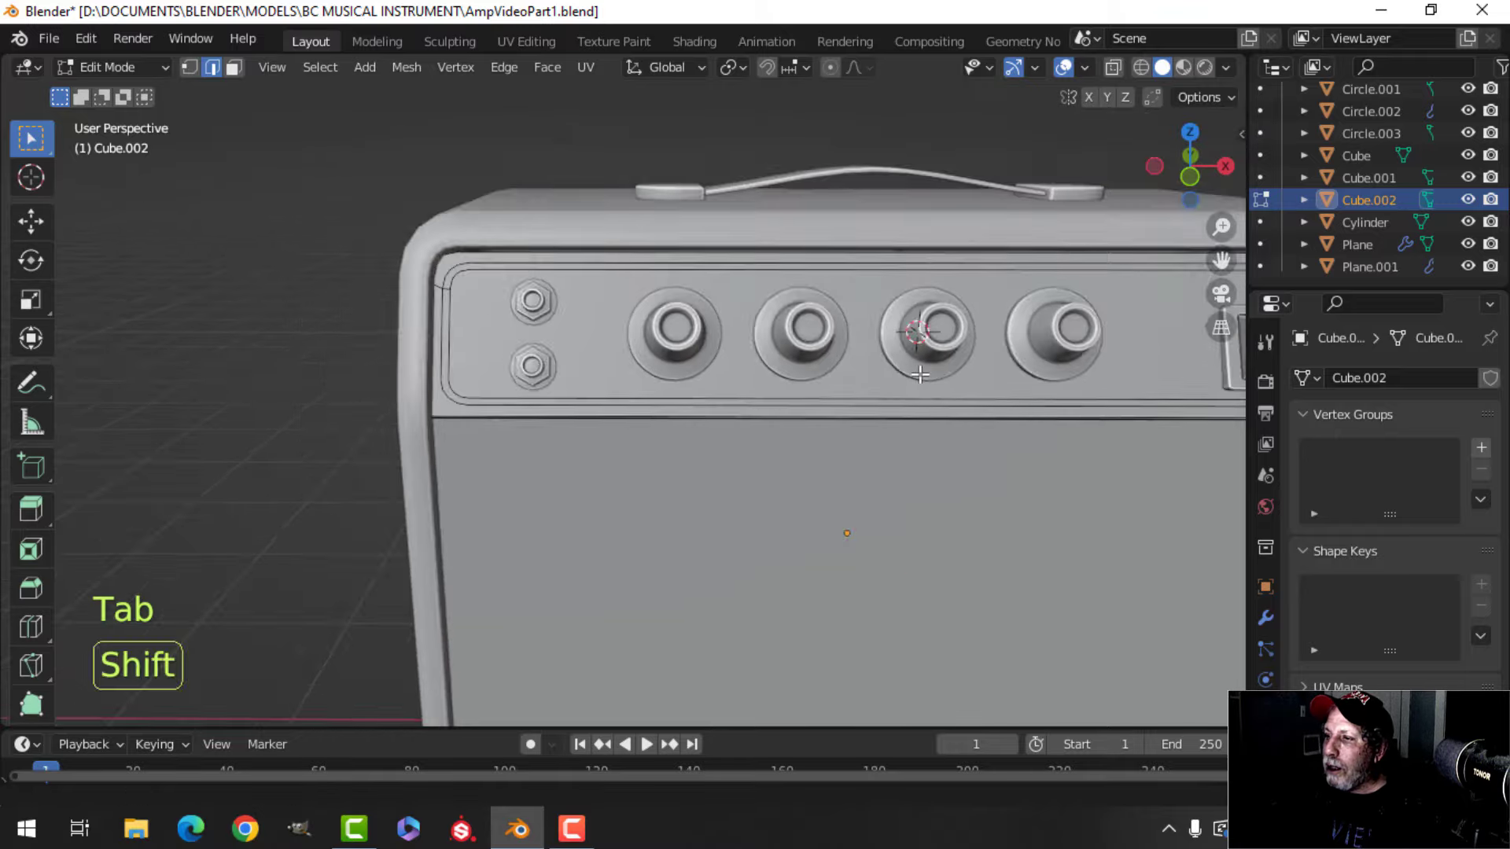
{"action": "middle_click_drag", "start_coordinate": [1172, 387], "coordinate": [800, 368], "text": "shift"}
- Raise the rocker switch's whole mesh slightly and shift it about 0.164 m along negative X, away from the indicator light
{"action": "key", "text": "Tab"}
{"action": "left_click", "coordinate": [752, 319]}
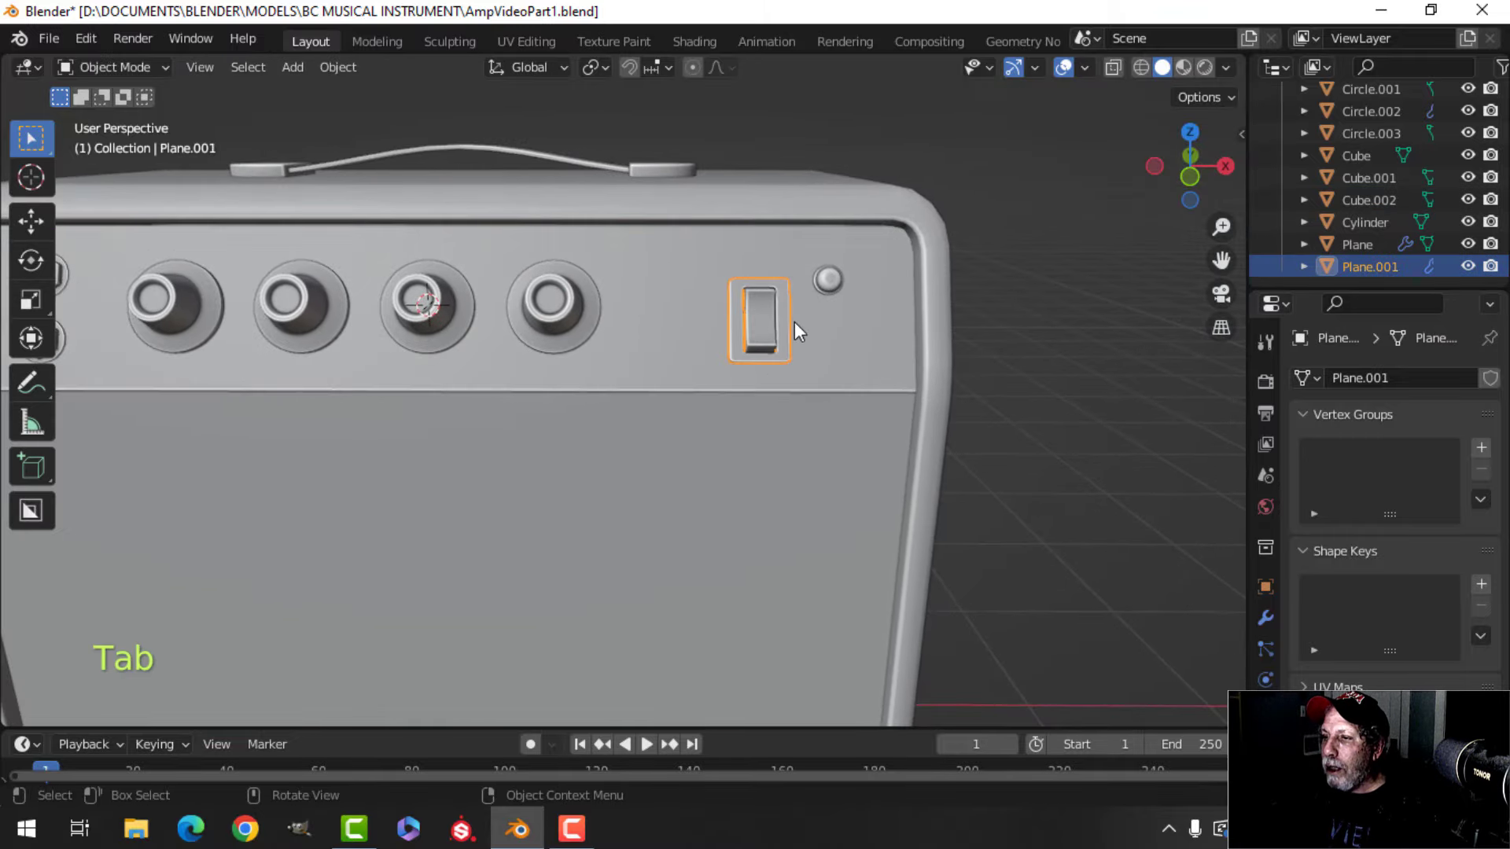
{"action": "key", "text": "Tab"}
{"action": "key", "text": "a"}
{"action": "left_click_drag", "start_coordinate": [762, 236], "coordinate": [761, 216]}
{"action": "left_click_drag", "start_coordinate": [859, 308], "coordinate": [812, 310]}
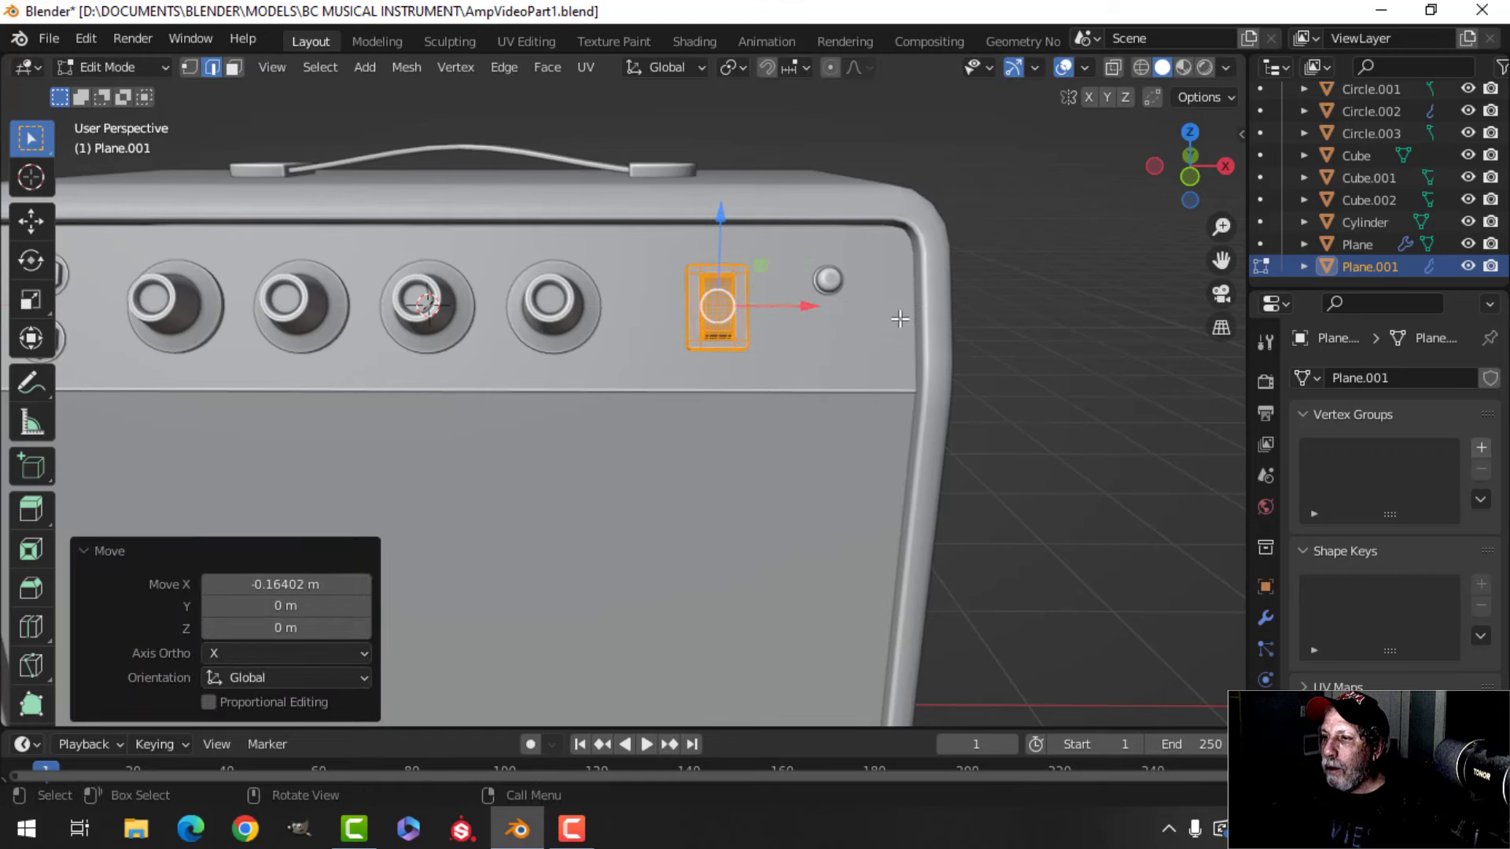
- Push the rocker switch back along Y so it sits against the sloped panel
{"action": "middle_click_drag", "start_coordinate": [901, 317], "coordinate": [842, 352]}
{"action": "scroll", "coordinate": [725, 353], "scroll_direction": "up", "scroll_amount": 3}
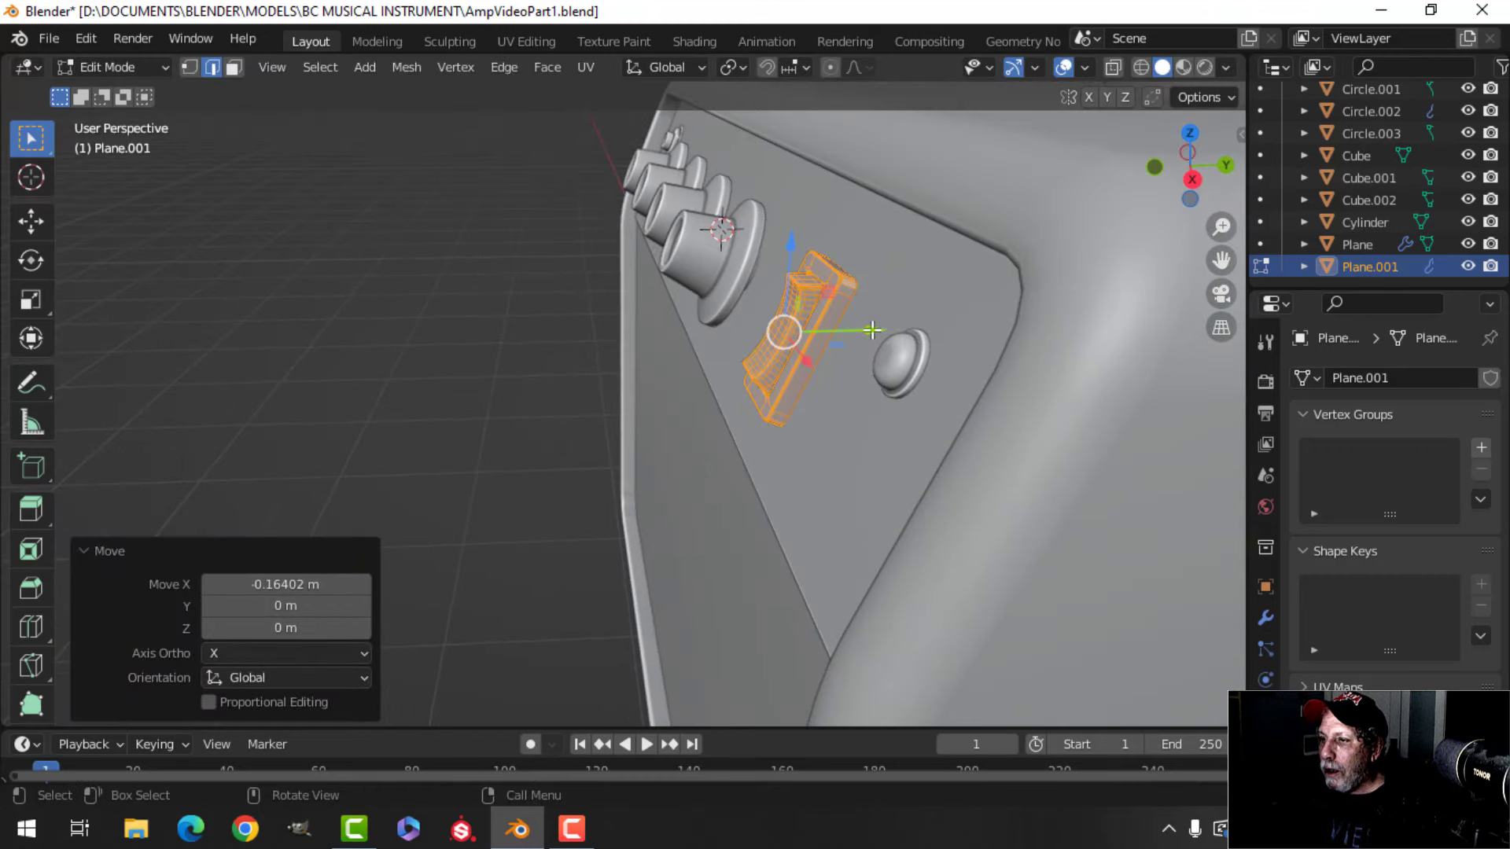
{"action": "left_click_drag", "start_coordinate": [872, 330], "coordinate": [889, 331]}
{"action": "key", "text": "Tab"}
{"action": "scroll", "coordinate": [861, 376], "scroll_direction": "down", "scroll_amount": 2}
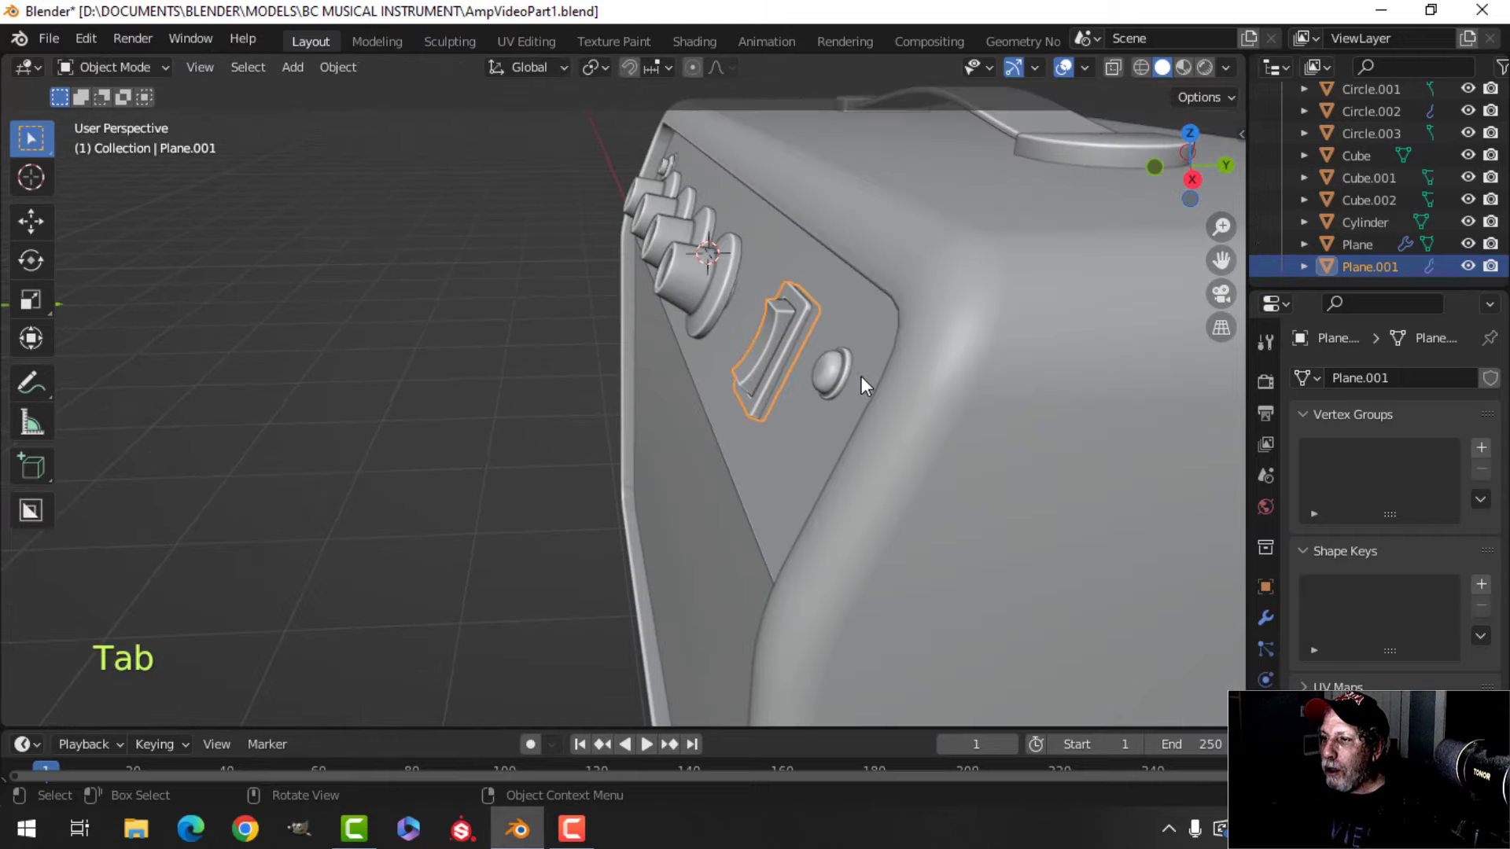
- Examine the spacing of the switch, indicator light, knobs and jacks within the panel's border lines
{"action": "left_click", "coordinate": [862, 328], "text": "shift"}
{"action": "key", "text": "Tab"}
{"action": "middle_click_drag", "start_coordinate": [861, 327], "coordinate": [972, 385]}
{"action": "scroll", "coordinate": [972, 385], "scroll_direction": "down", "scroll_amount": 5}
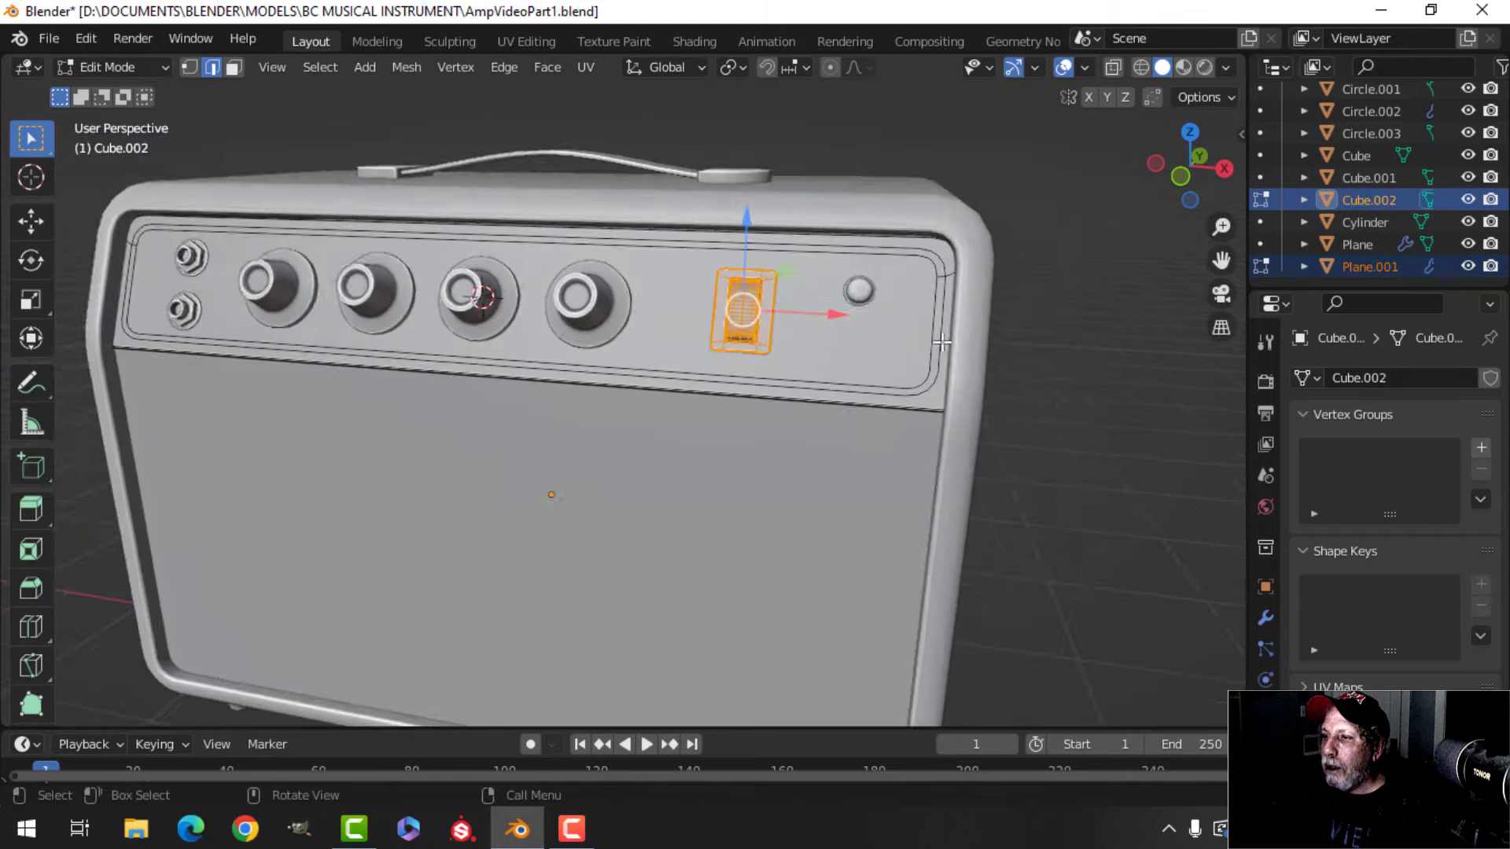
{"action": "key", "text": "Tab"}
{"action": "key", "text": "alt+a"}
{"action": "scroll", "coordinate": [836, 373], "scroll_direction": "up", "scroll_amount": 4}
{"action": "key", "text": "Tab"}
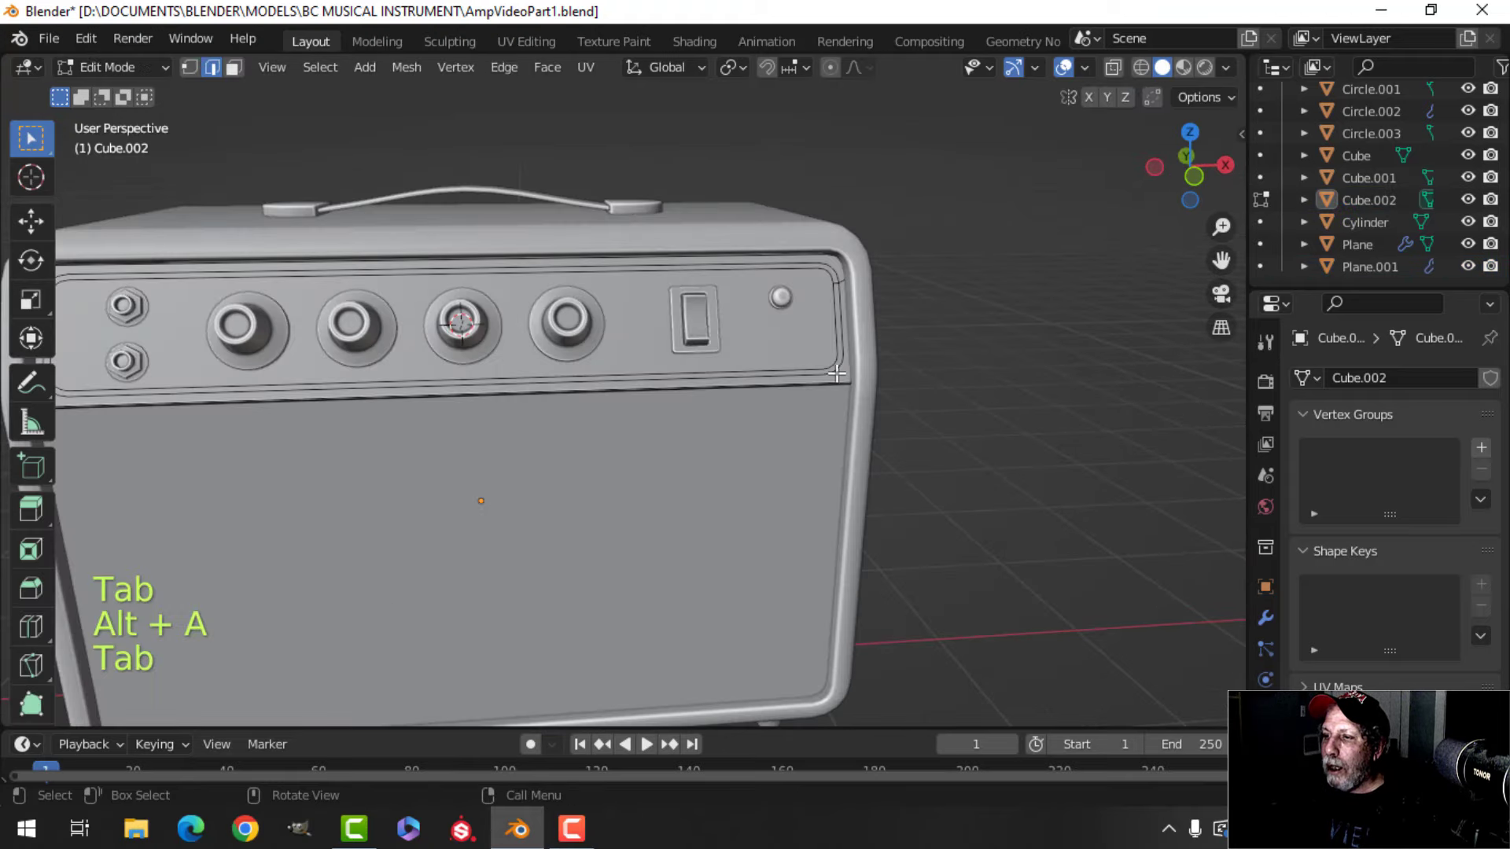
{"action": "middle_click_drag", "start_coordinate": [770, 385], "coordinate": [842, 384], "text": "shift"}
{"action": "middle_click_drag", "start_coordinate": [558, 415], "coordinate": [614, 425]}
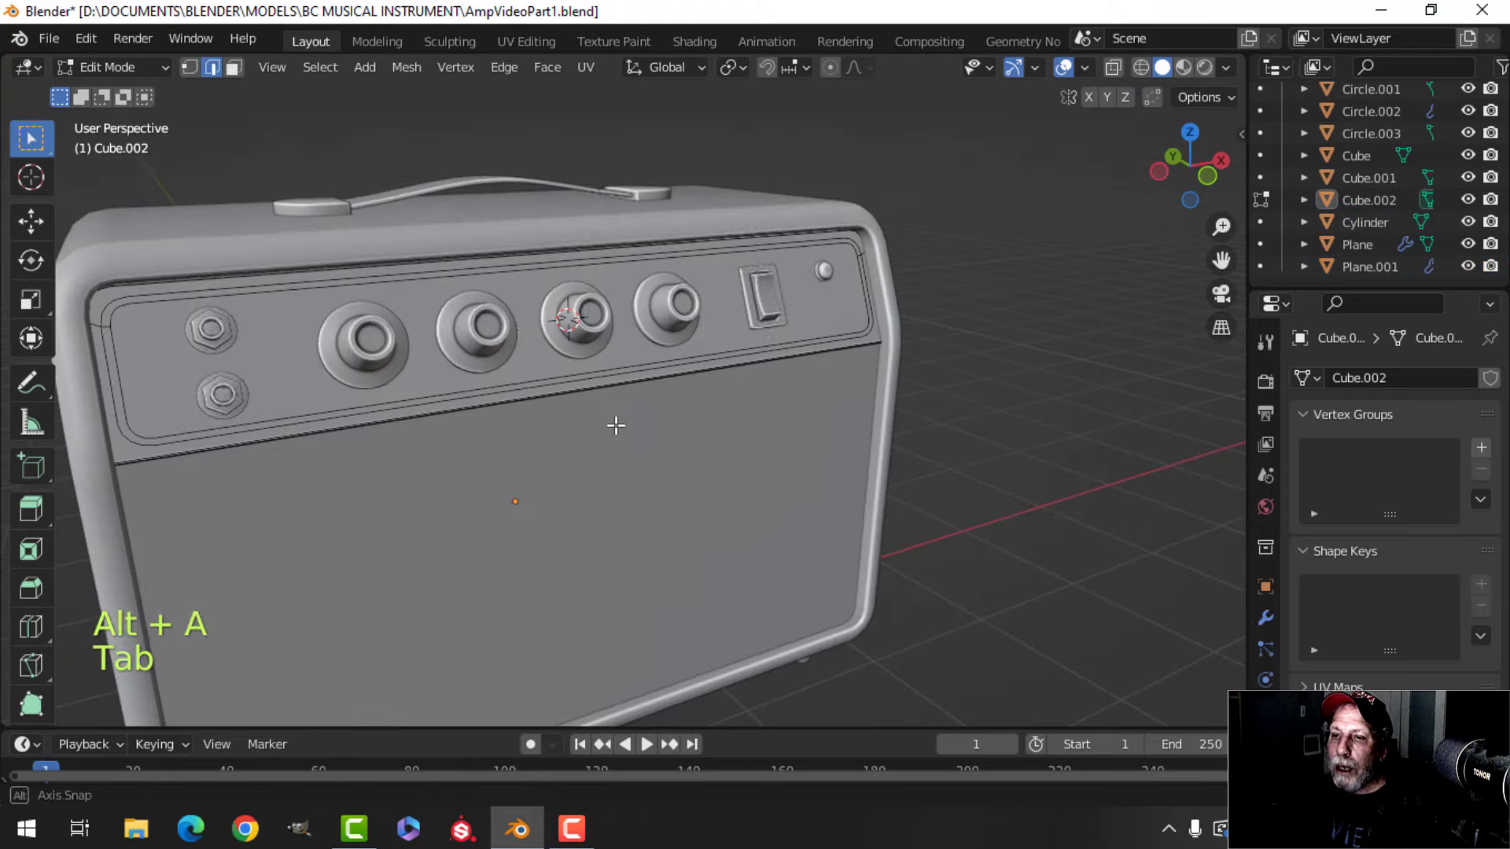
{"action": "middle_click_drag", "start_coordinate": [504, 430], "coordinate": [572, 429], "text": "shift"}
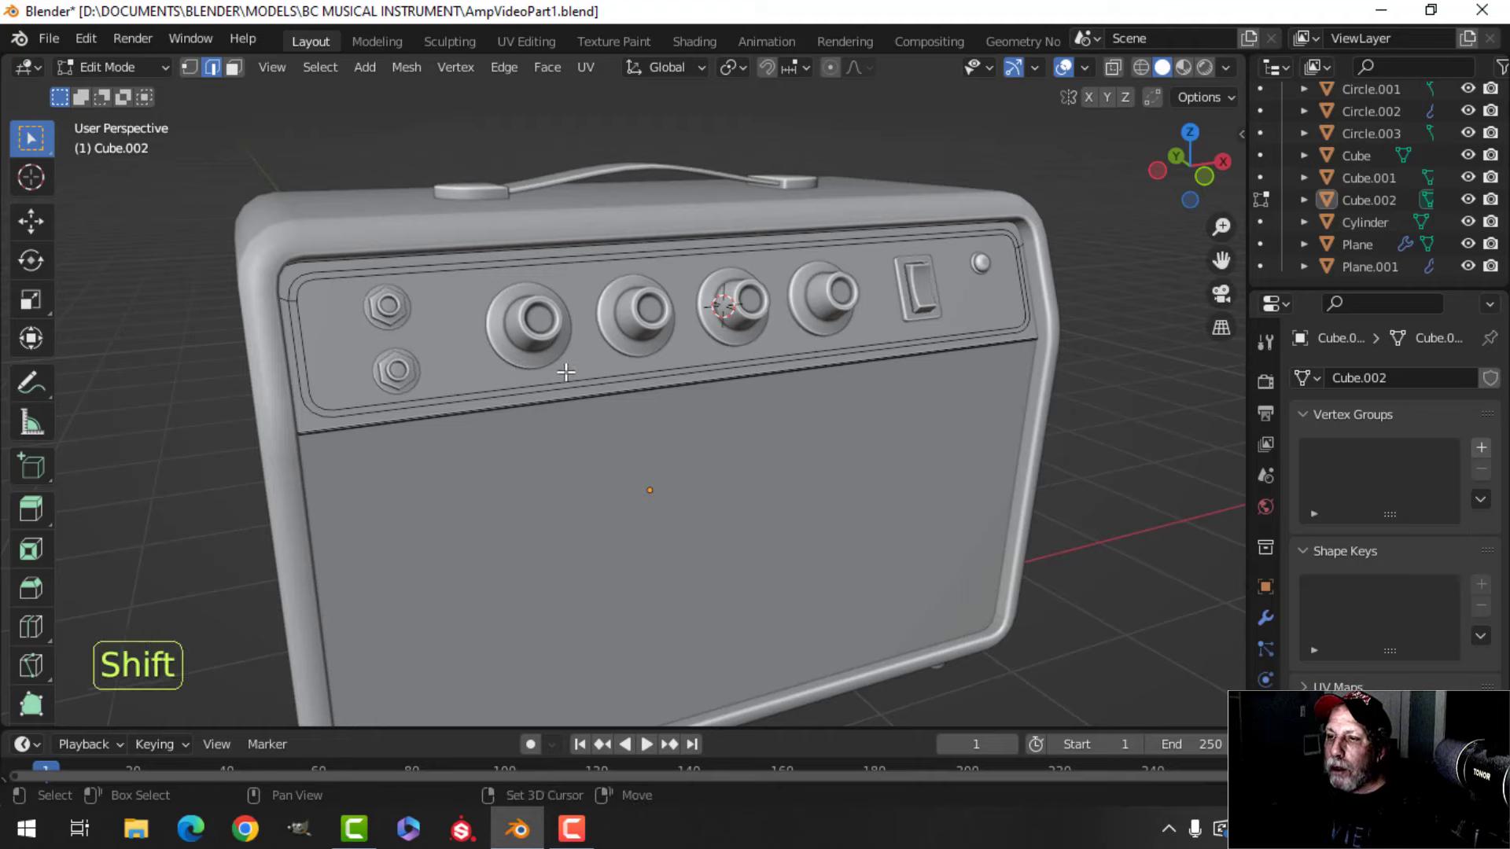
{"action": "mouse_move", "coordinate": [566, 372]}
{"action": "middle_mouse_down"}
{"action": "mouse_move", "coordinate": [482, 388]}
{"action": "mouse_move", "coordinate": [569, 394]}
{"action": "middle_mouse_up"}
{"action": "scroll", "coordinate": [448, 378], "scroll_direction": "up", "scroll_amount": 3}
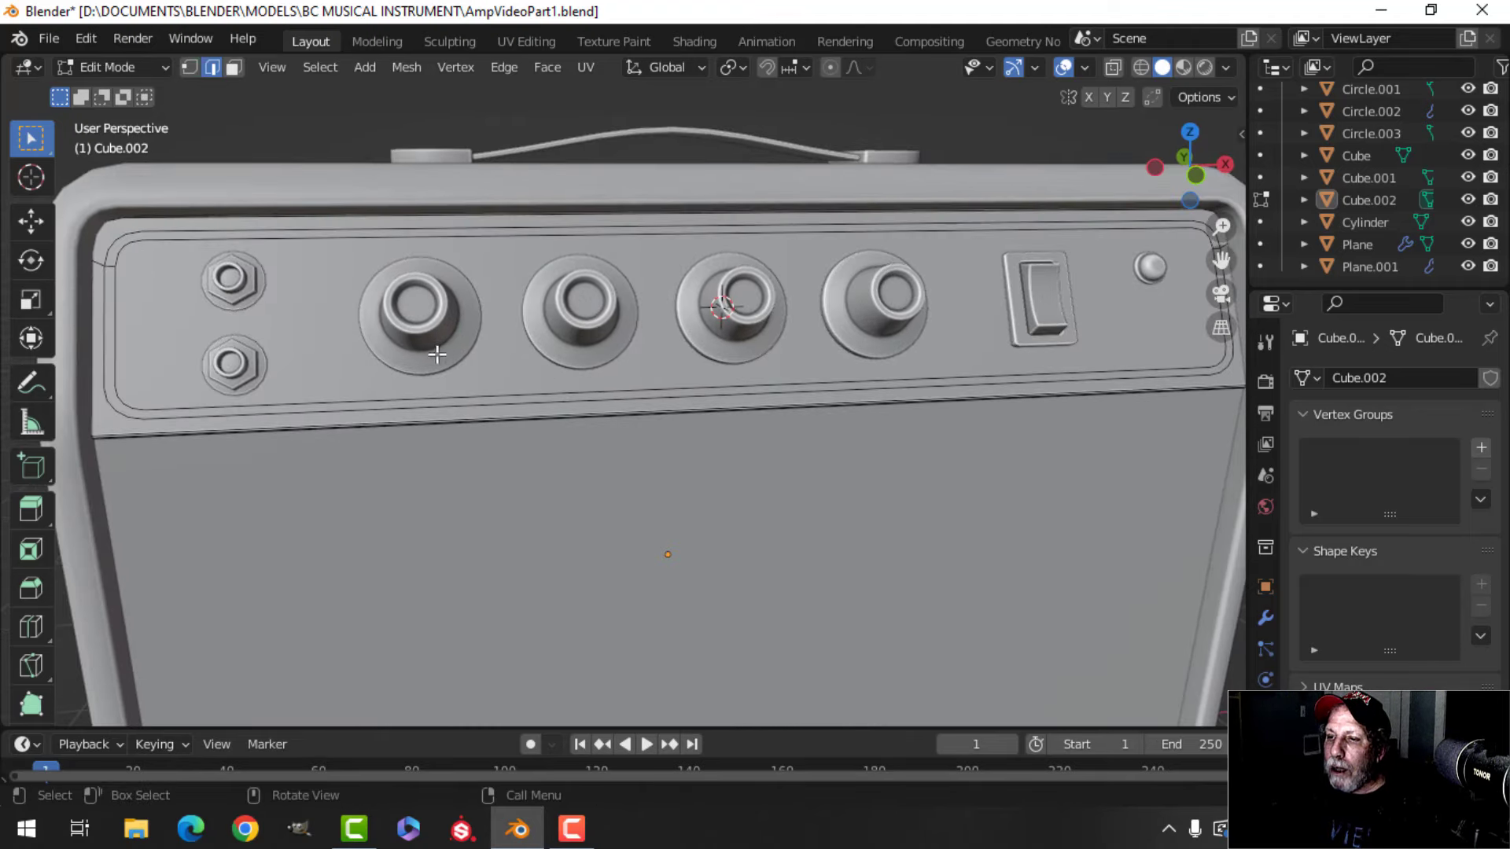
- Raise the whole mesh of the knob nearest the jacks about 0.0445 m along Z
{"action": "key", "text": "Tab"}
{"action": "left_click", "coordinate": [427, 309]}
{"action": "key", "text": "Tab"}
{"action": "key", "text": "a"}
{"action": "middle_click_drag", "start_coordinate": [558, 314], "coordinate": [472, 322]}
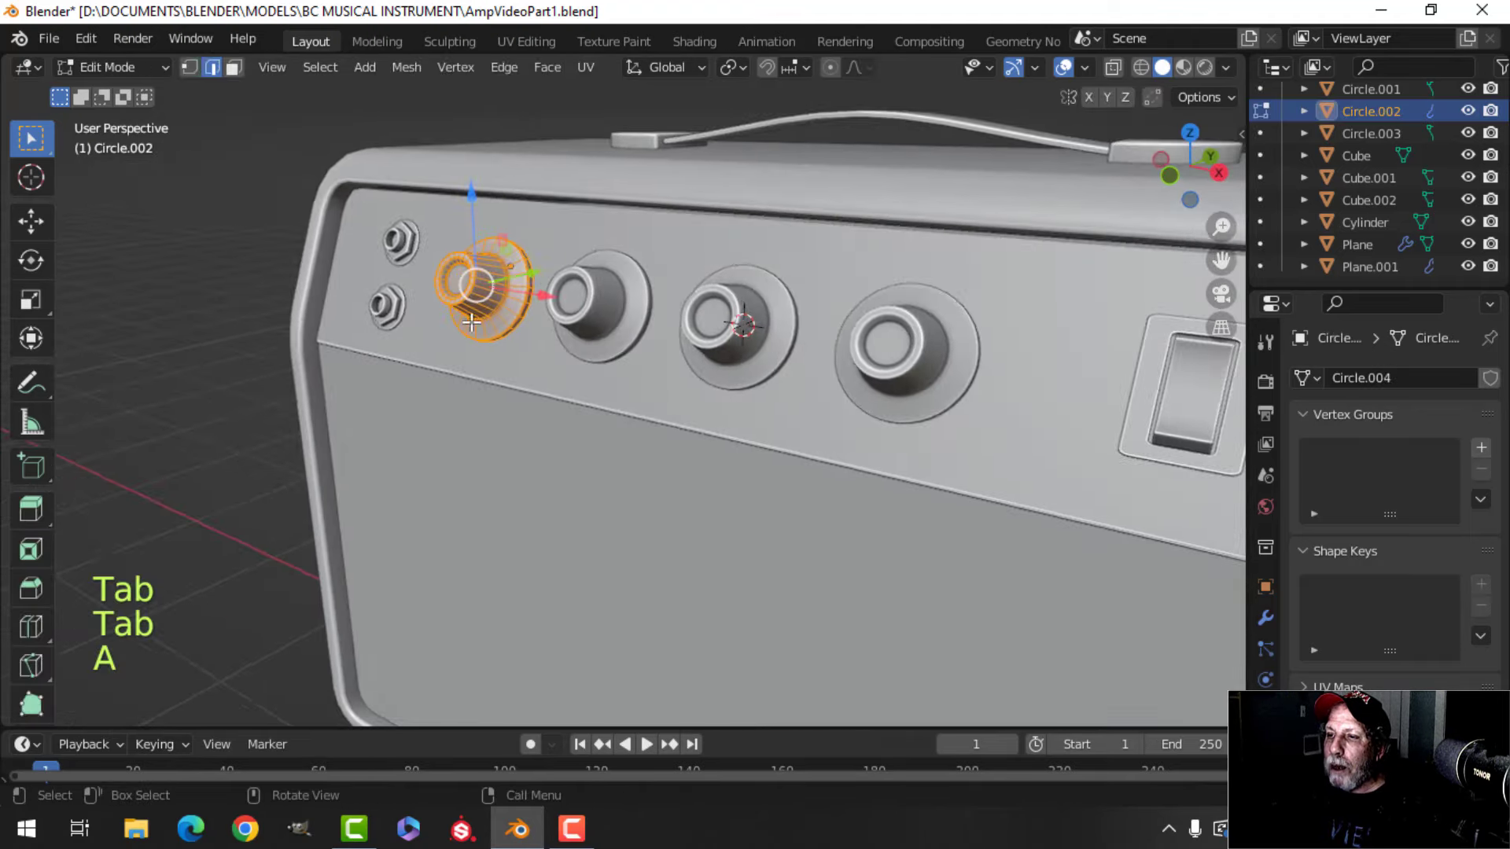
{"action": "scroll", "coordinate": [545, 281], "scroll_direction": "up", "scroll_amount": 3}
{"action": "middle_click_drag", "start_coordinate": [546, 292], "coordinate": [511, 439], "text": "shift"}
{"action": "middle_click_drag", "start_coordinate": [511, 438], "coordinate": [473, 434]}
{"action": "left_click_drag", "start_coordinate": [401, 273], "coordinate": [406, 255]}
{"action": "middle_click_drag", "start_coordinate": [406, 255], "coordinate": [441, 334]}
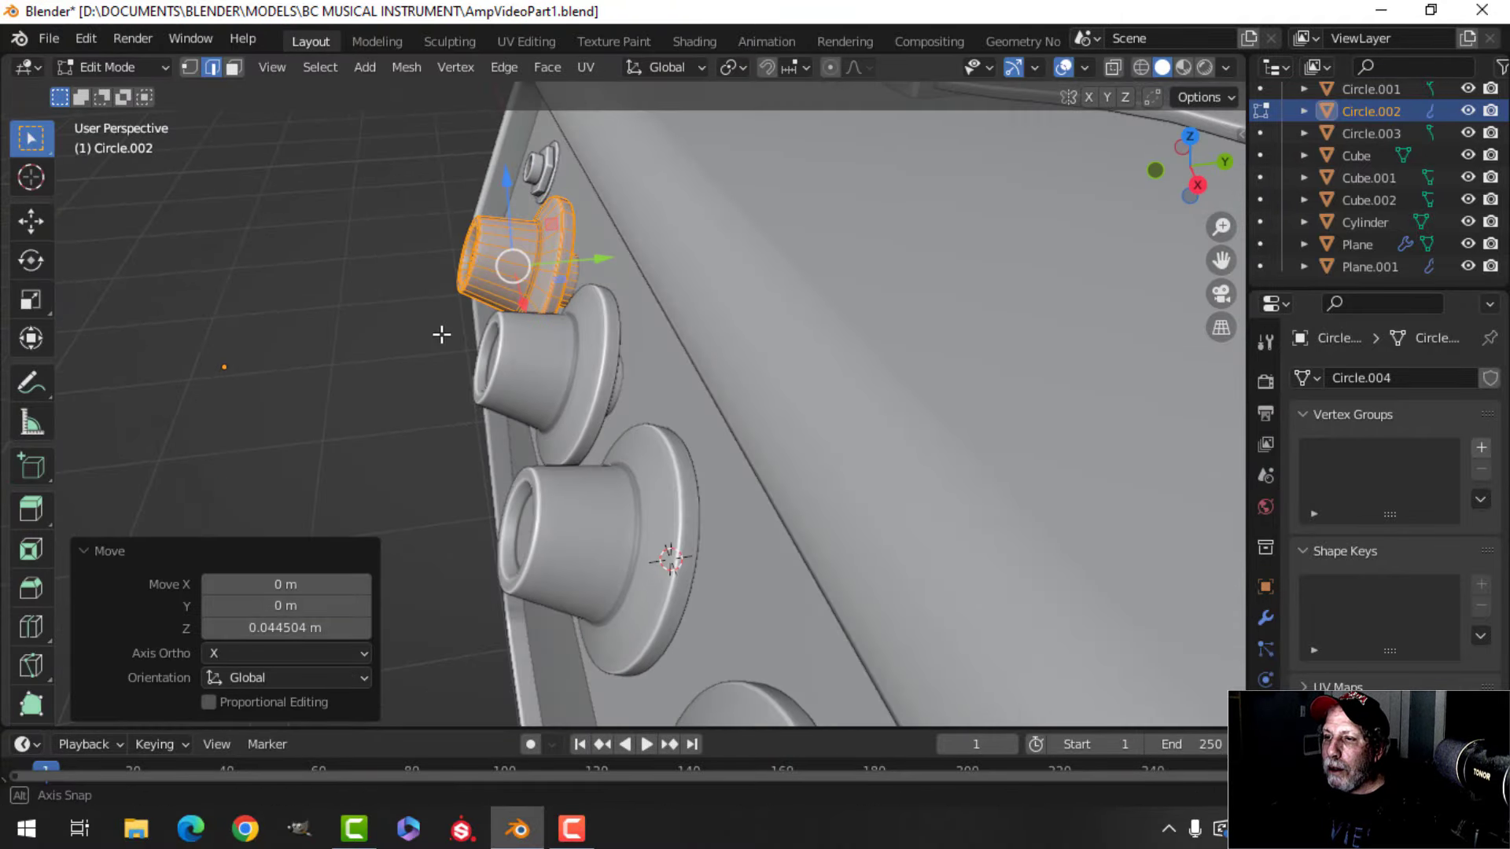
- Examine the raised knob's seating and the controls' alignment within the border lines of the control panel's mesh
{"action": "key", "text": "Tab"}
{"action": "middle_click_drag", "start_coordinate": [579, 274], "coordinate": [490, 477]}
{"action": "left_click", "coordinate": [472, 522]}
{"action": "key", "text": "Tab"}
{"action": "scroll", "coordinate": [702, 467], "scroll_direction": "down", "scroll_amount": 2}
{"action": "middle_click_drag", "start_coordinate": [1071, 434], "coordinate": [678, 409], "text": "shift"}
{"action": "scroll", "coordinate": [753, 393], "scroll_direction": "down", "scroll_amount": 4}
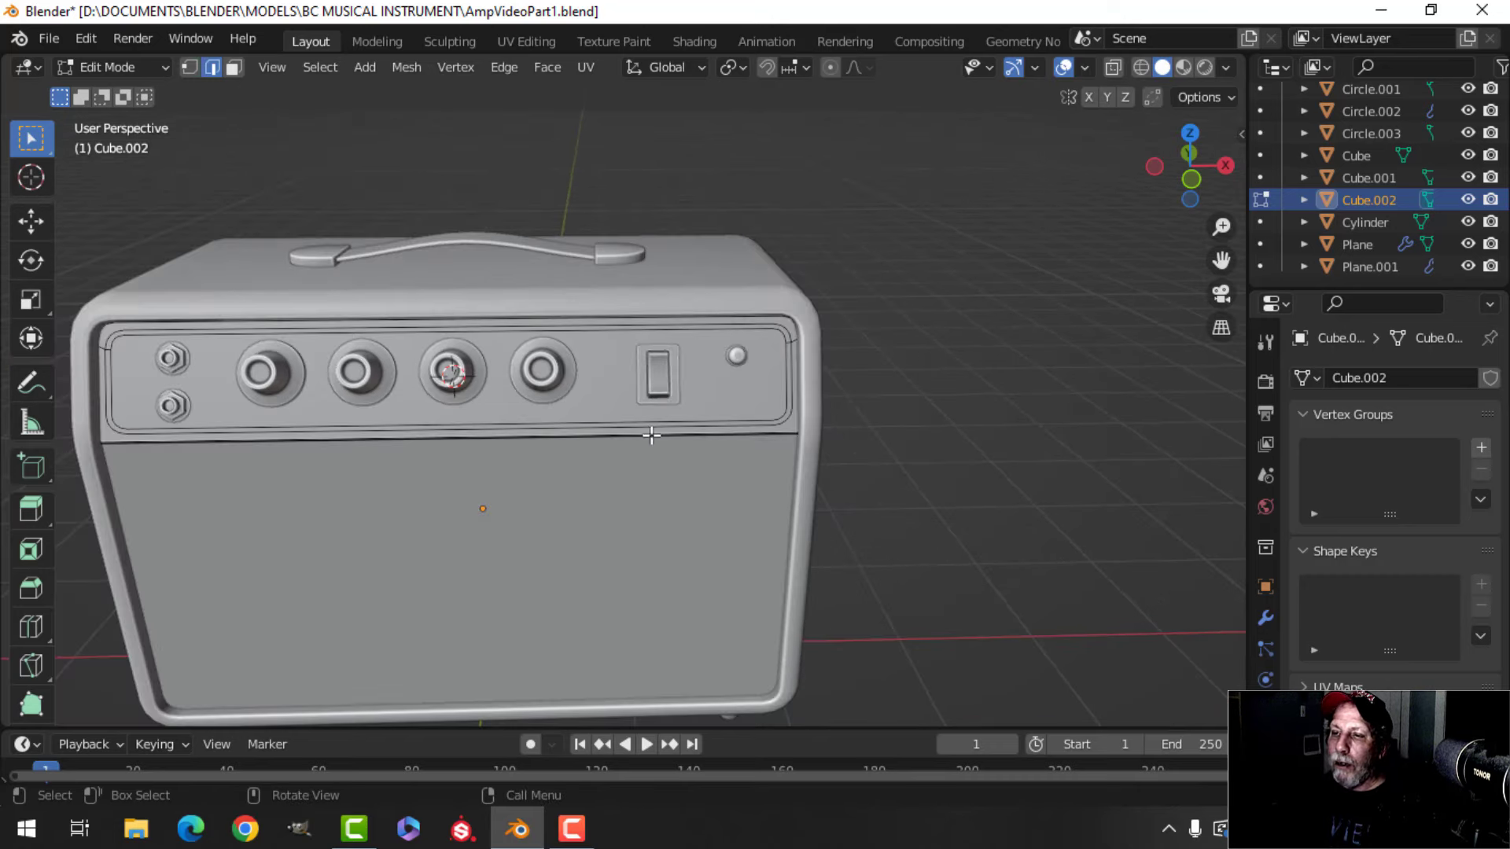
{"action": "middle_click_drag", "start_coordinate": [523, 471], "coordinate": [747, 432]}
- Return to Object Mode, clear the selection and save the file
{"action": "key", "text": "Tab"}
{"action": "middle_click_drag", "start_coordinate": [814, 376], "coordinate": [766, 403]}
{"action": "key", "text": "alt+a"}
- Enable shadows in the solid viewport shading
{"action": "left_click", "coordinate": [1227, 68]}
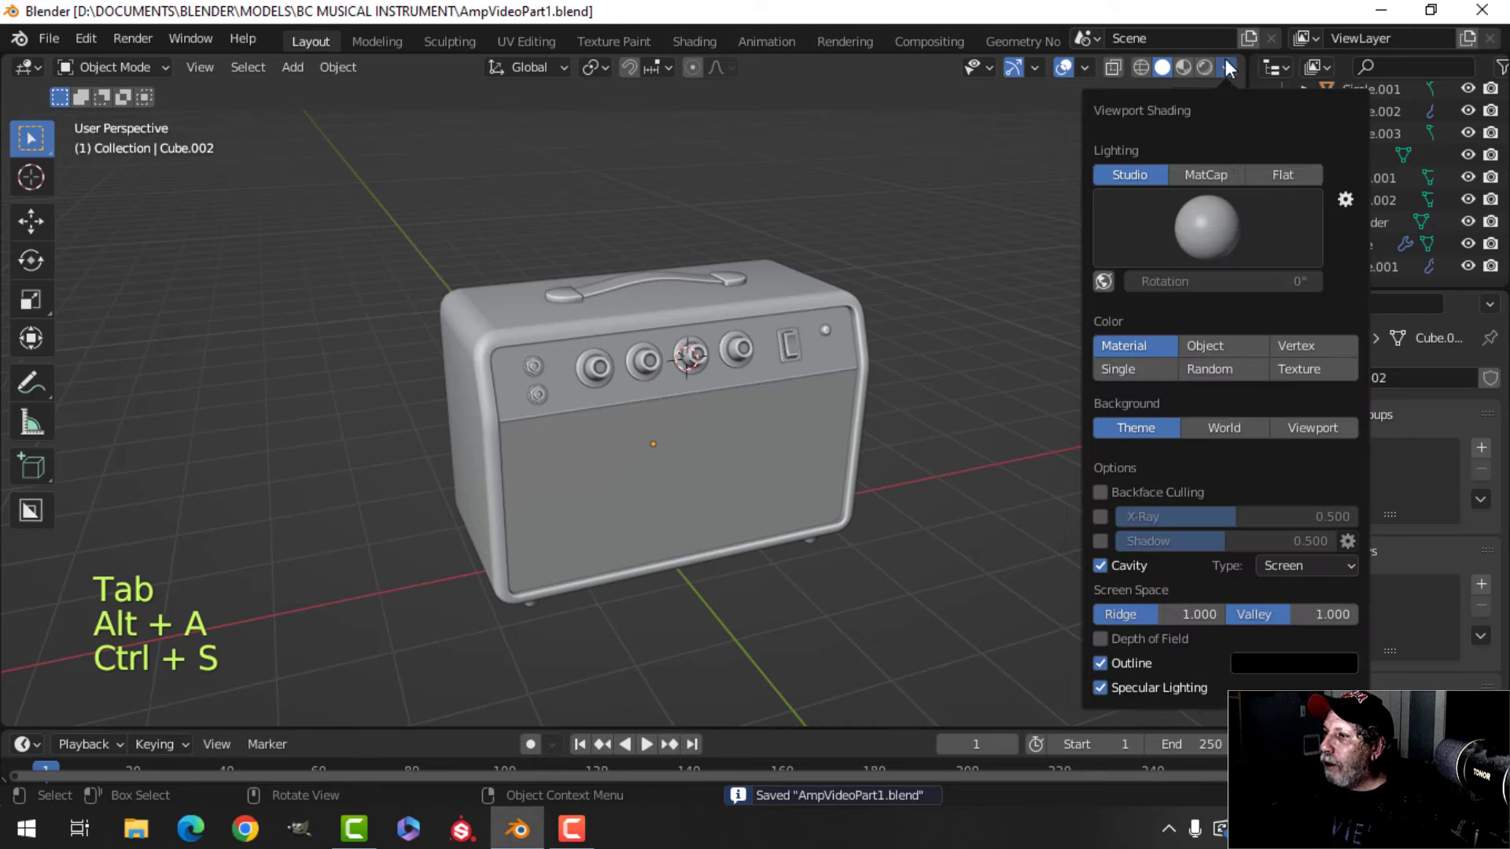
{"action": "left_click", "coordinate": [1099, 541]}
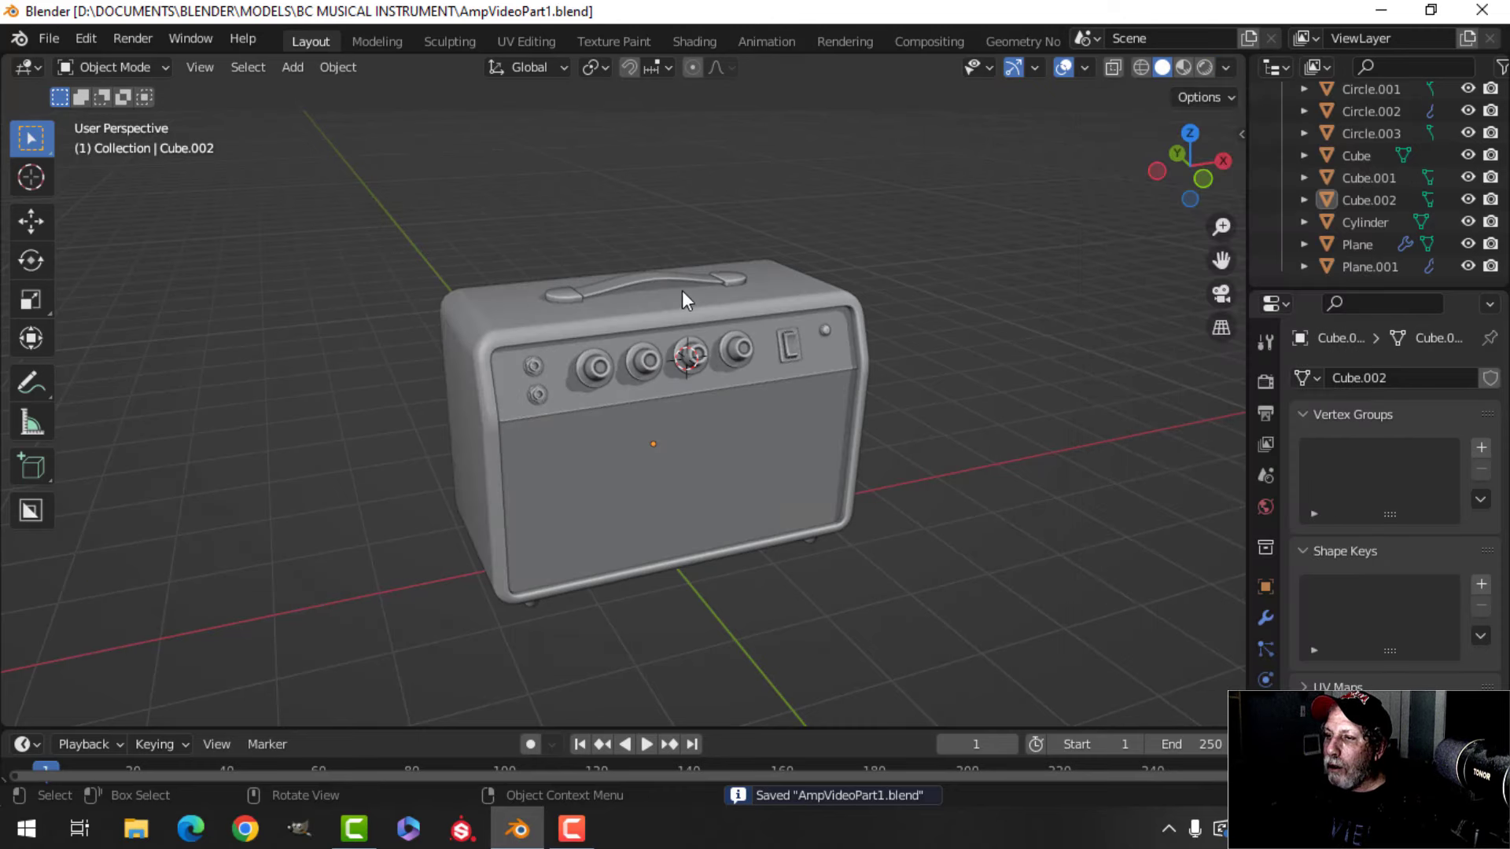
{"action": "scroll", "coordinate": [708, 330], "scroll_direction": "up", "scroll_amount": 2}
{"action": "scroll", "coordinate": [588, 354], "scroll_direction": "down", "scroll_amount": 2}
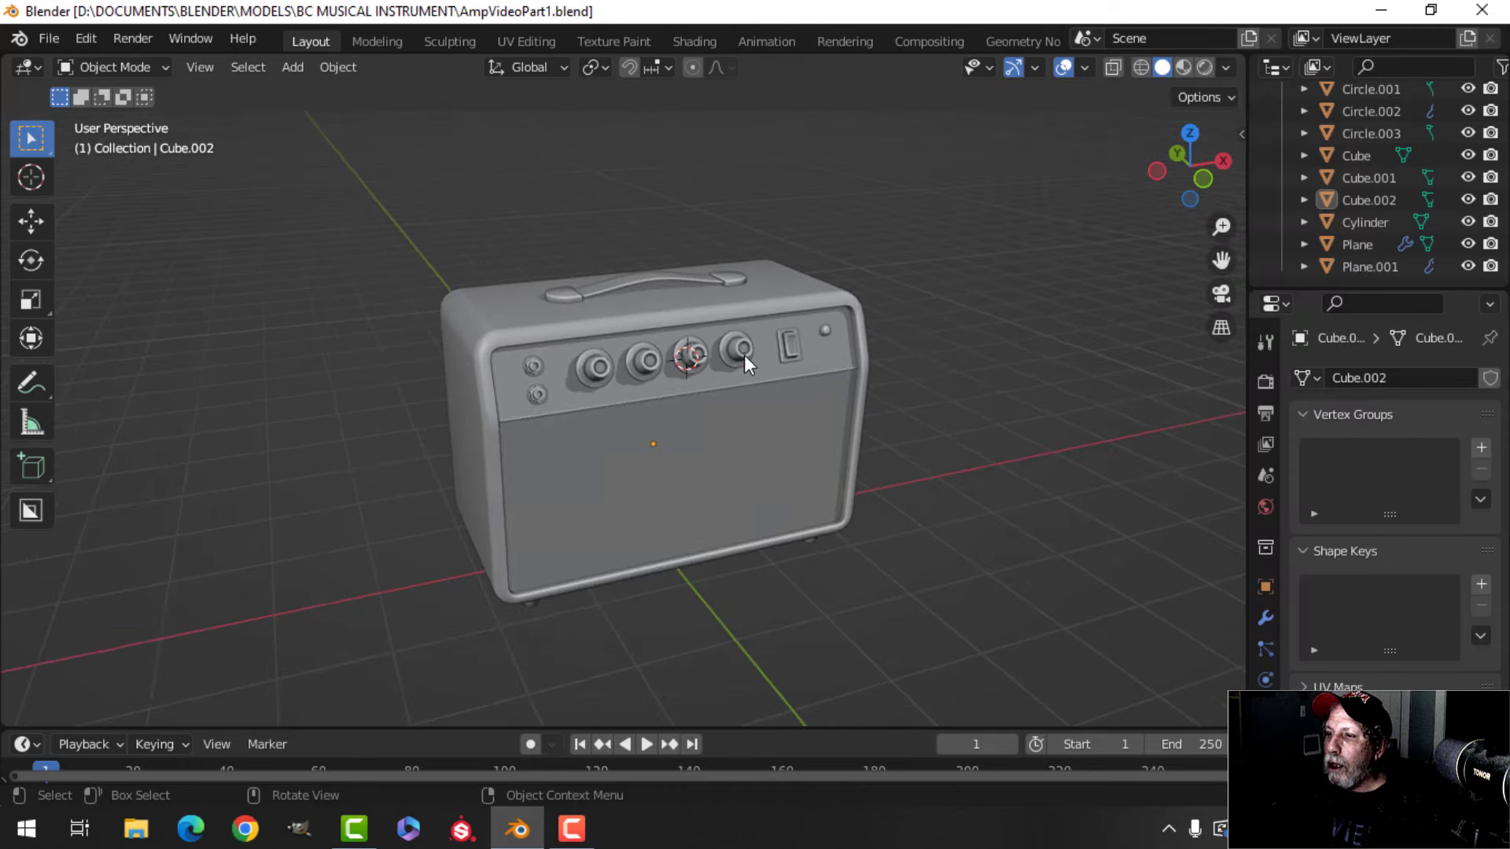
- Switch the viewport lighting to MatCap with the dark metallic sphere that has a warm highlight
{"action": "middle_click_drag", "start_coordinate": [744, 355], "coordinate": [833, 276]}
{"action": "left_click", "coordinate": [1228, 66]}
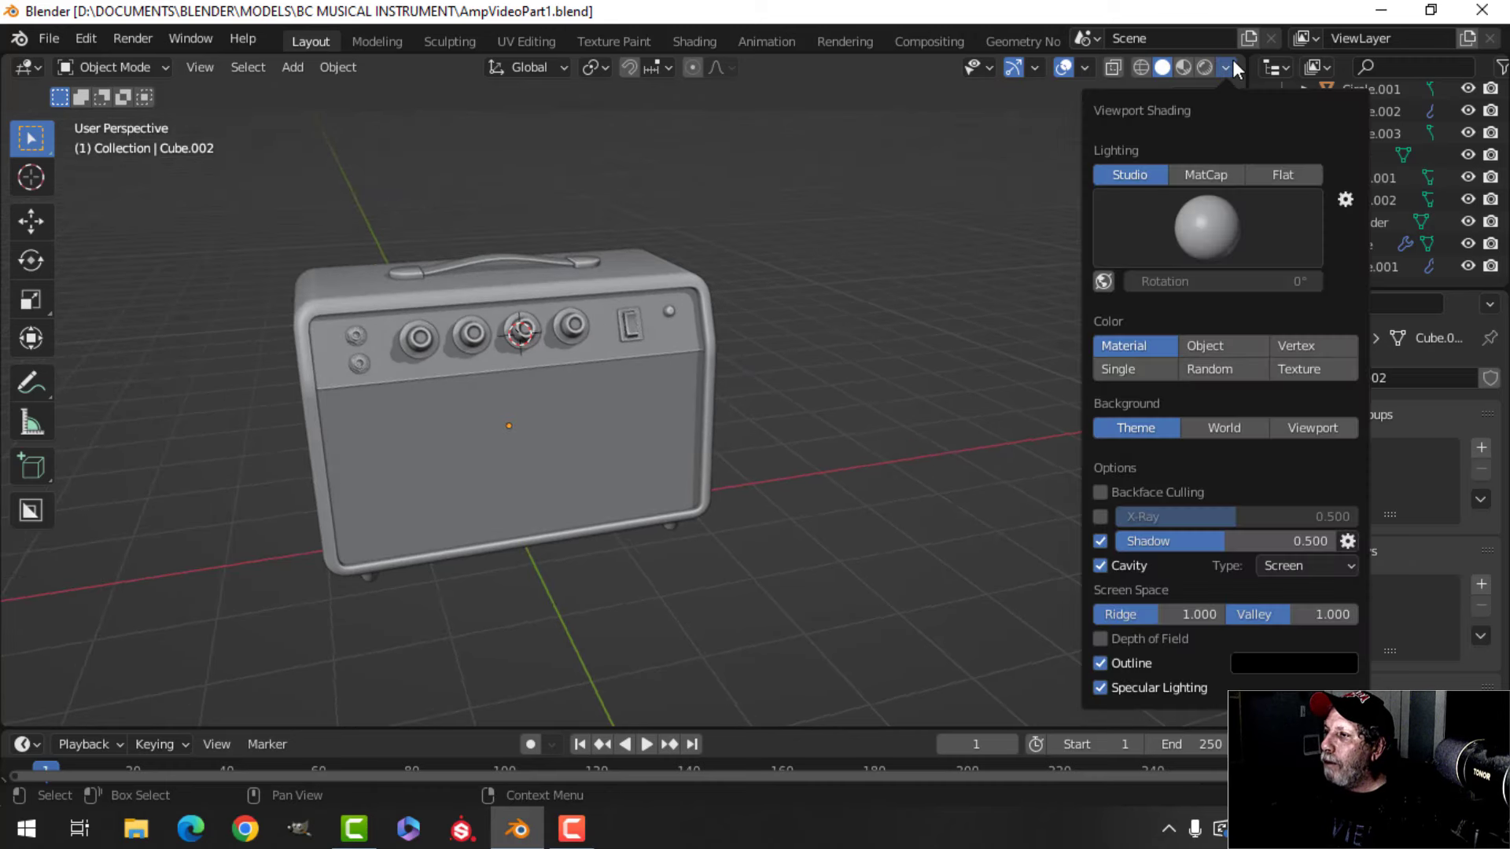
{"action": "left_click", "coordinate": [1205, 184]}
{"action": "left_click", "coordinate": [1223, 233]}
{"action": "left_click", "coordinate": [1084, 307]}
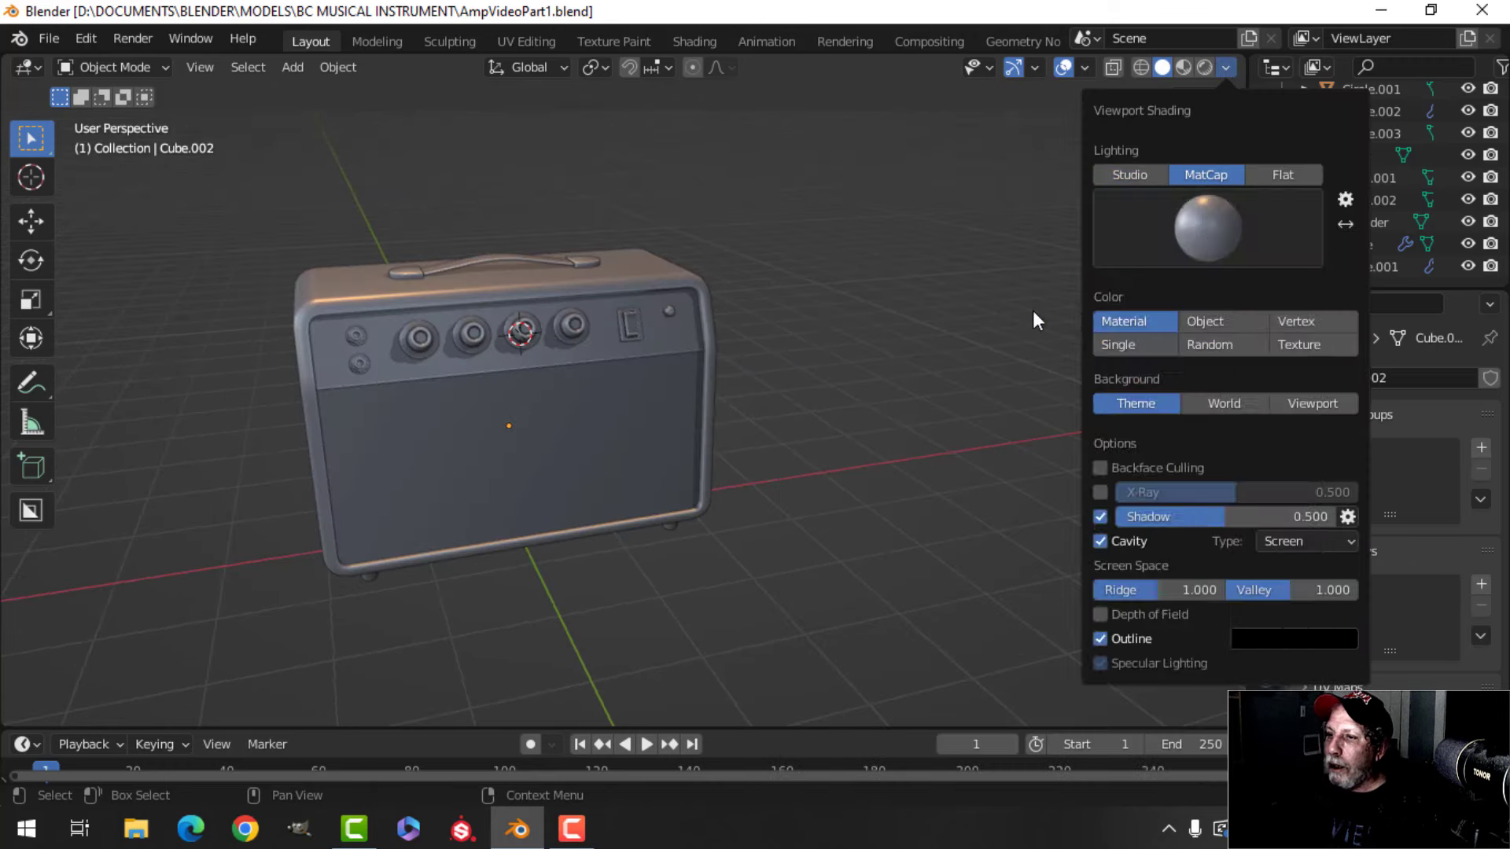
- Check the amplifier's normals with the Face Orientation overlay, and turn the overlay off again
{"action": "scroll", "coordinate": [676, 284], "scroll_direction": "up", "scroll_amount": 1}
{"action": "middle_click_drag", "start_coordinate": [661, 284], "coordinate": [1038, 105], "text": "shift"}
{"action": "scroll", "coordinate": [764, 285], "scroll_direction": "up", "scroll_amount": 1}
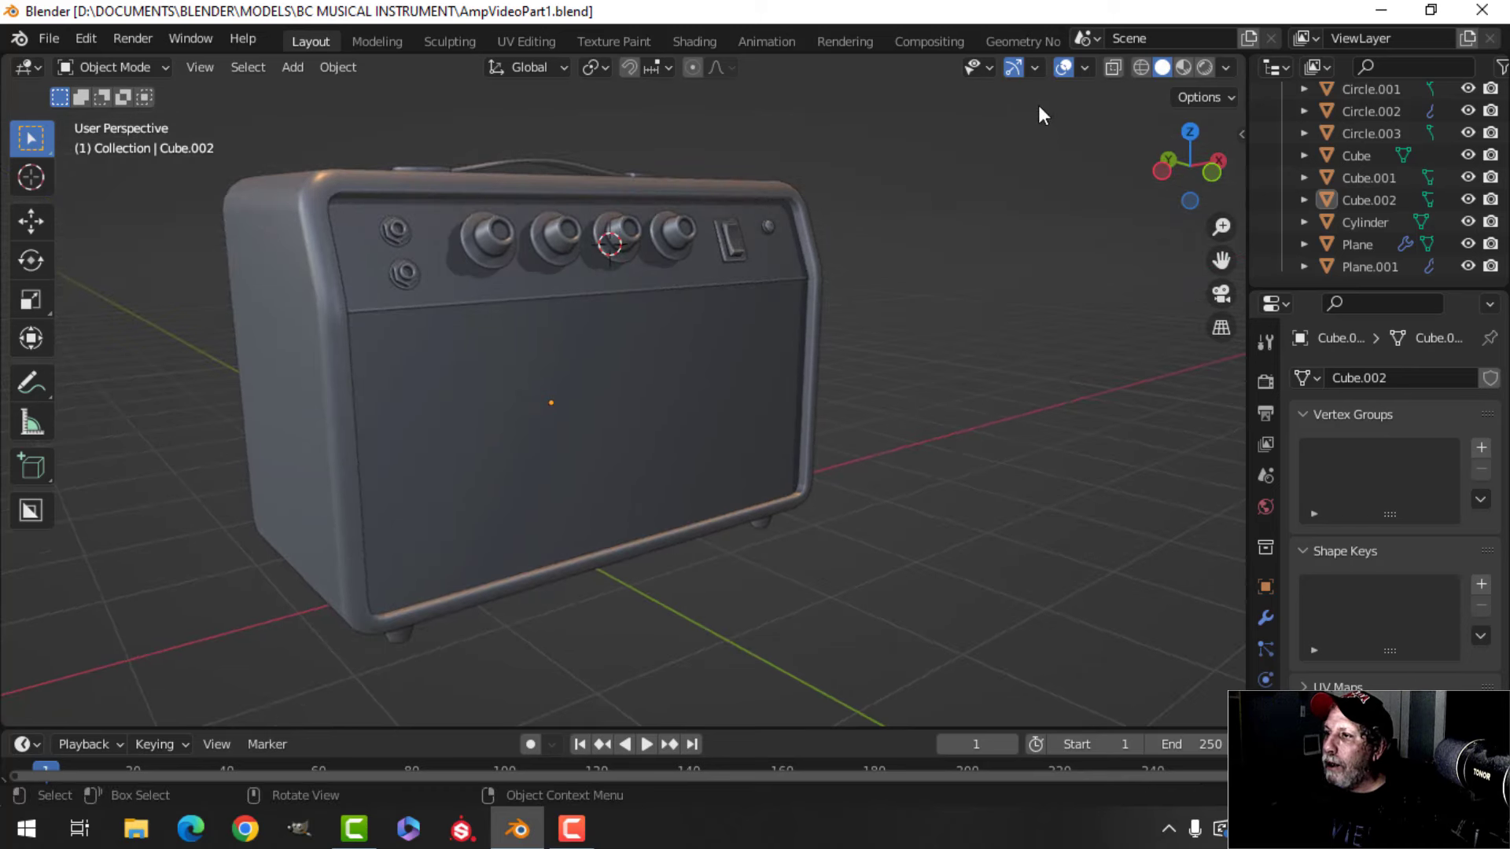
{"action": "left_click", "coordinate": [1086, 68]}
{"action": "left_click", "coordinate": [1010, 470]}
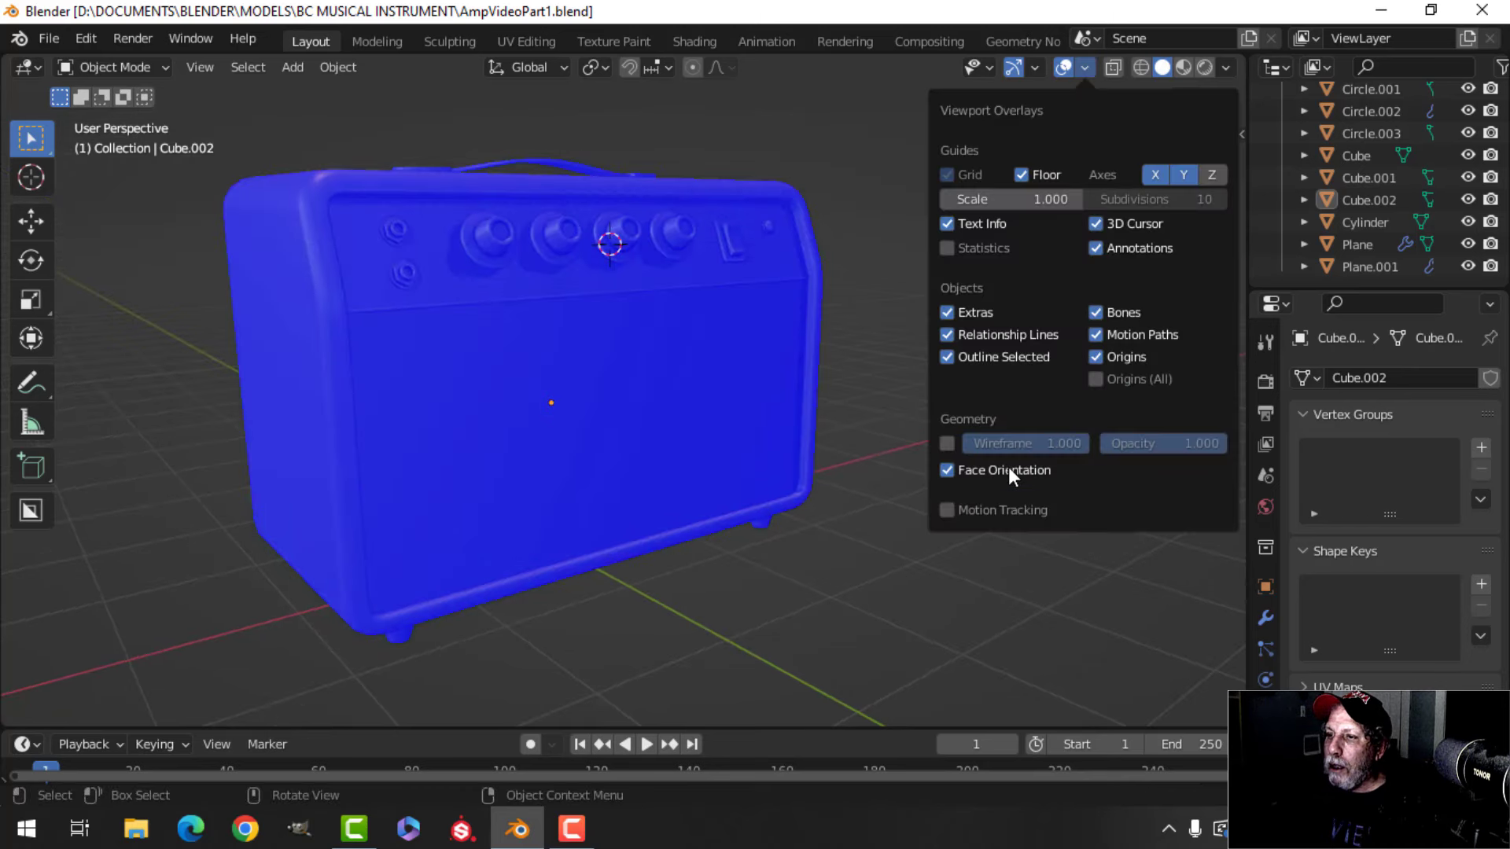
{"action": "left_click", "coordinate": [1008, 468]}
- Hide the viewport overlays and gizmos for an unobstructed view of the whole amplifier
{"action": "scroll", "coordinate": [775, 352], "scroll_direction": "down", "scroll_amount": 2}
{"action": "middle_click_drag", "start_coordinate": [776, 352], "coordinate": [909, 194]}
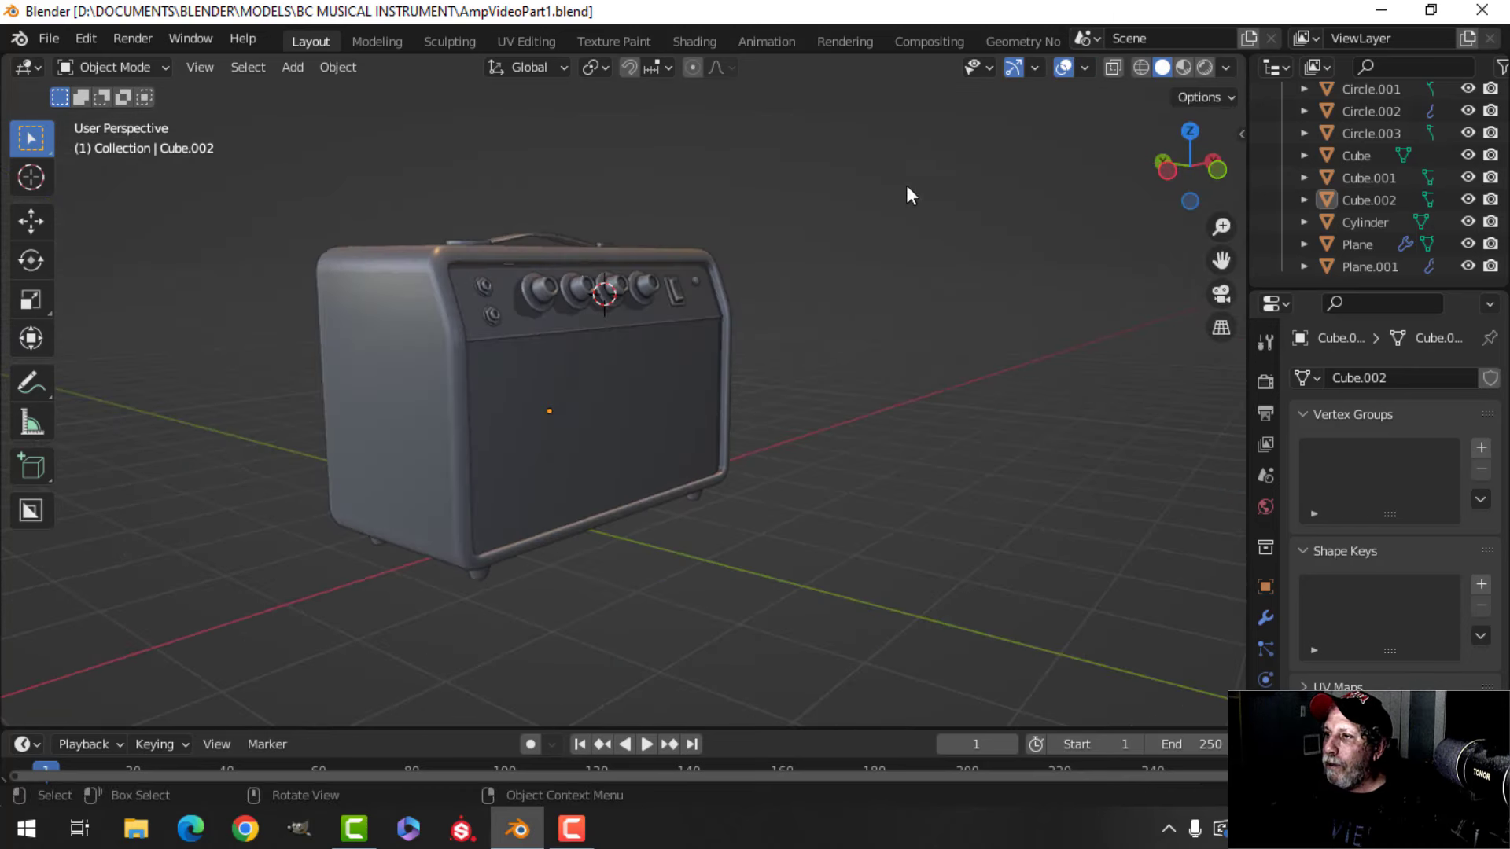
{"action": "scroll", "coordinate": [923, 257], "scroll_direction": "up", "scroll_amount": 3}
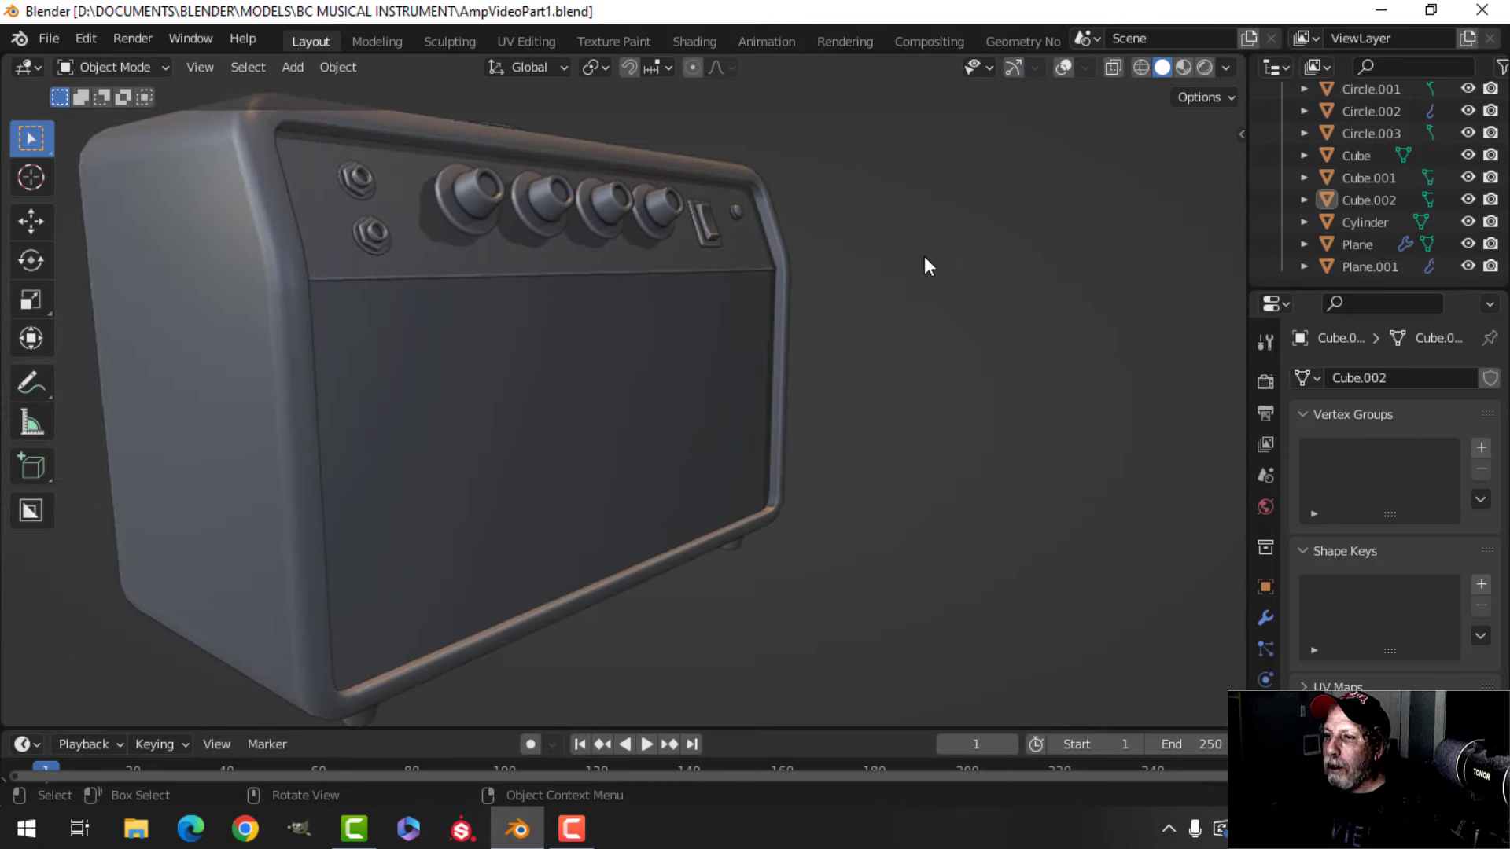
{"action": "middle_click_drag", "start_coordinate": [923, 256], "coordinate": [808, 379]}
{"action": "scroll", "coordinate": [758, 321], "scroll_direction": "down", "scroll_amount": 3}
{"action": "scroll", "coordinate": [868, 280], "scroll_direction": "up", "scroll_amount": 2}
{"action": "middle_click_drag", "start_coordinate": [807, 379], "coordinate": [800, 347]}
- Set viewport cavity to Both, with world-space ridge 1.364 and valley 1.500, screen-space ridge 1.450 and valley 1.683, and color by Object
{"action": "left_click", "coordinate": [1225, 67]}
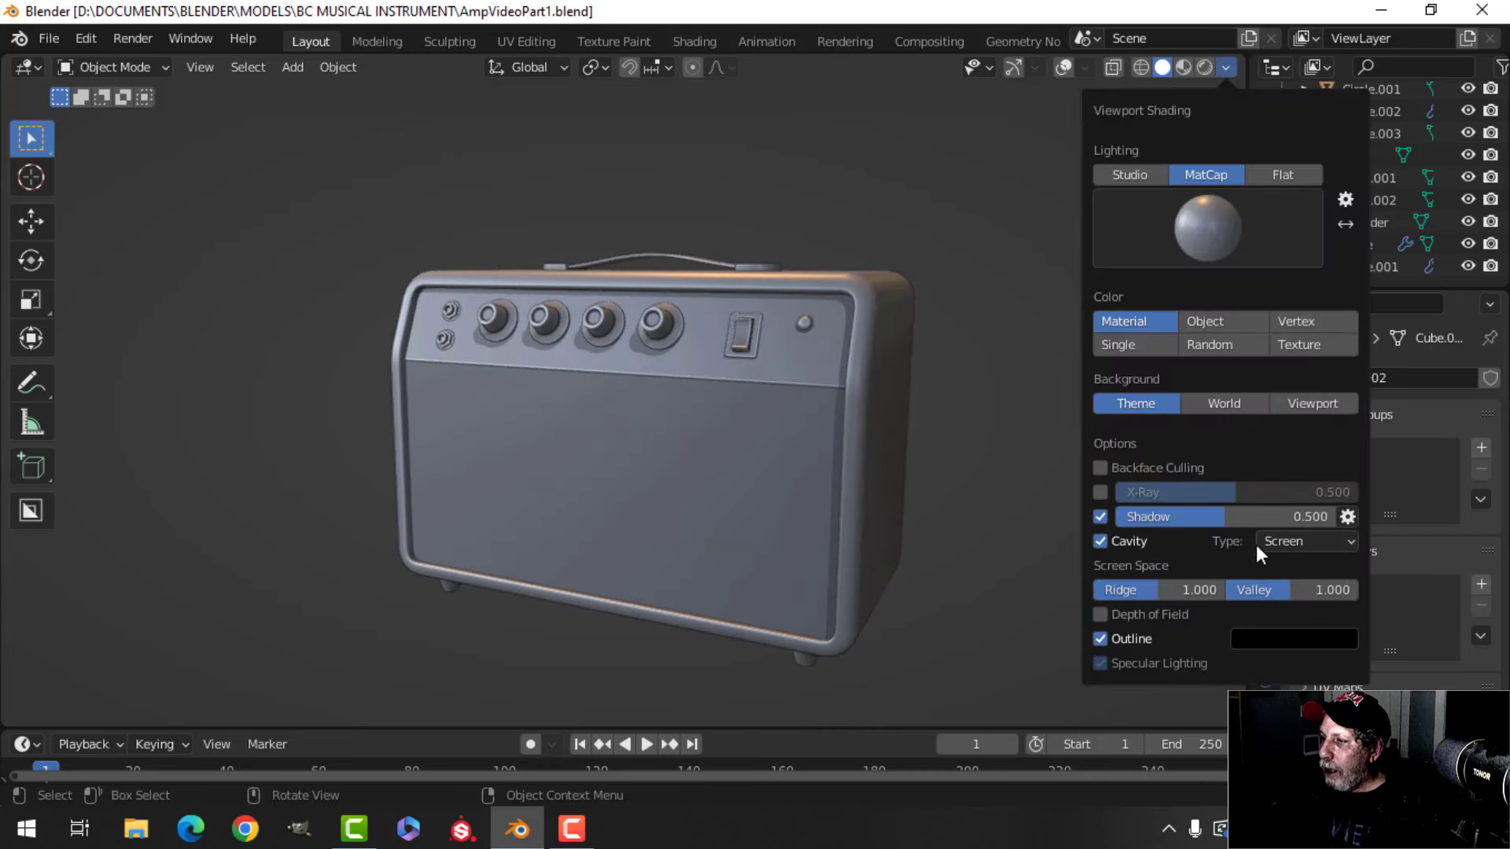
{"action": "left_click", "coordinate": [1279, 614]}
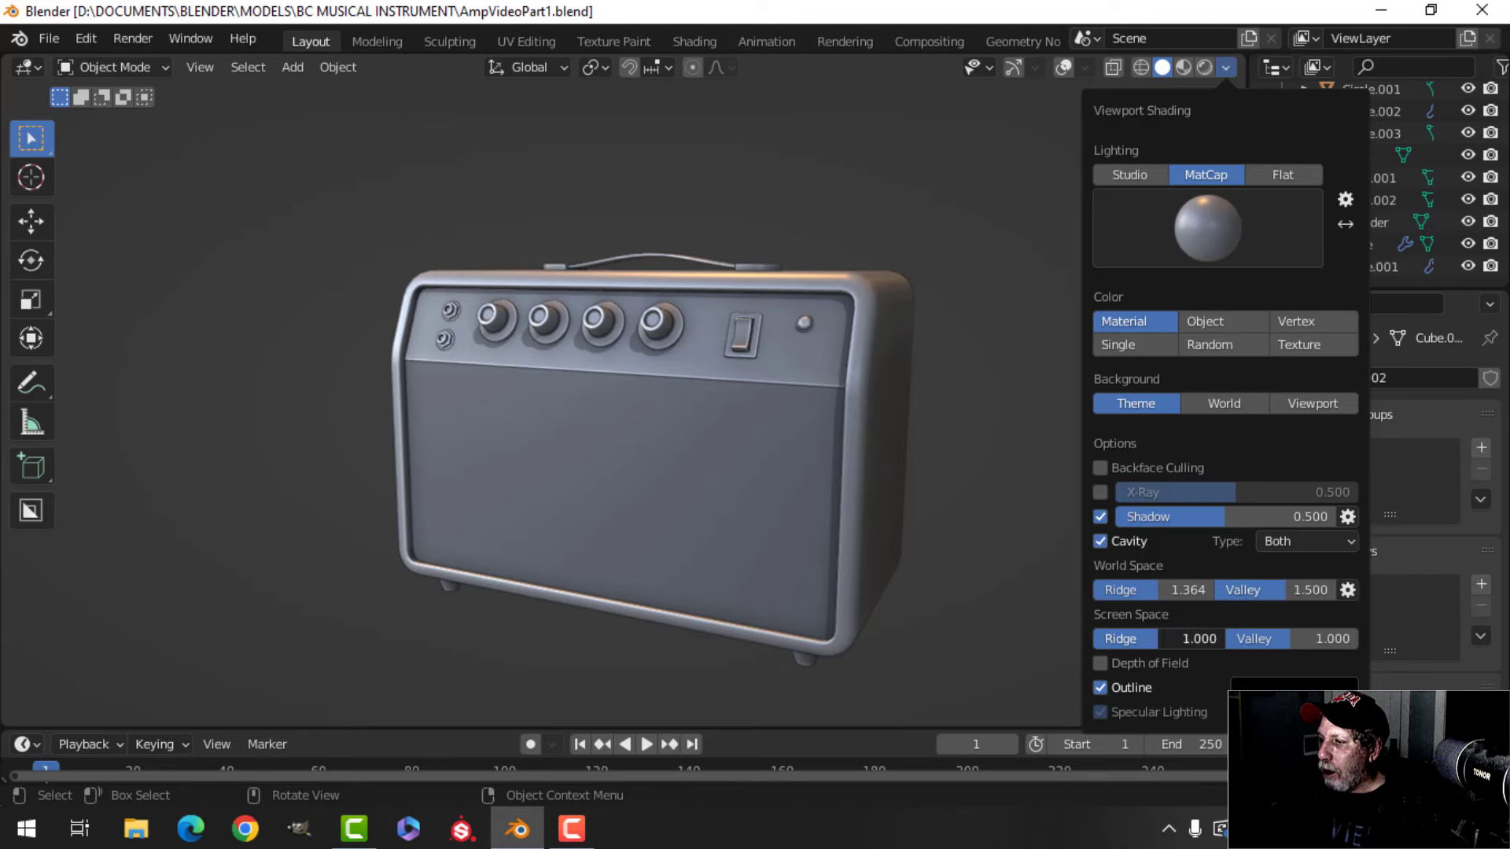
{"action": "left_click", "coordinate": [1237, 320]}
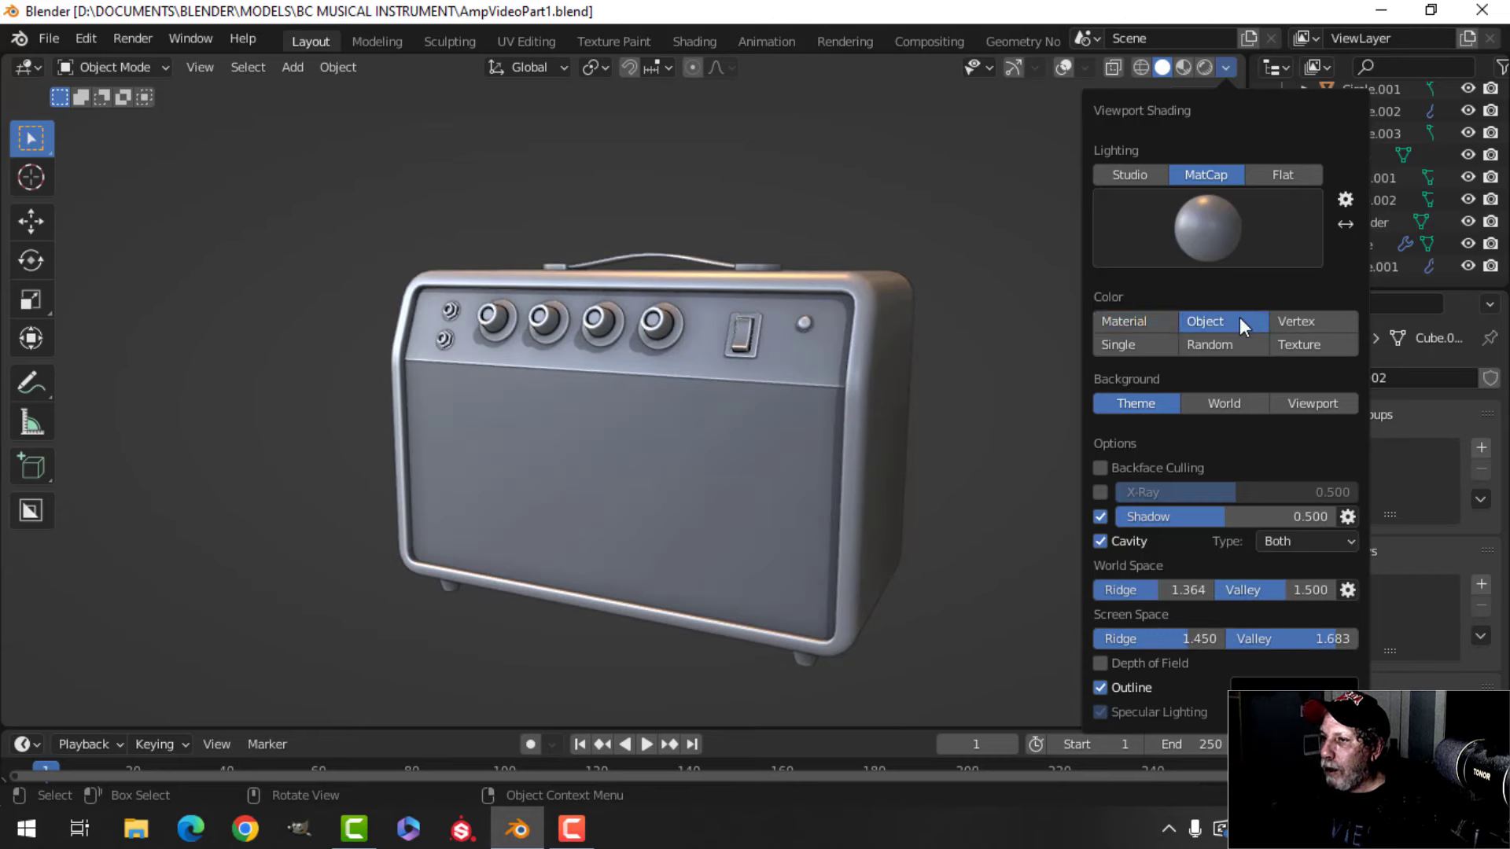
- Inspect the knobs, switch, indicator light, jacks and cabinet from close up and several angles under the new shading
{"action": "middle_click_drag", "start_coordinate": [870, 405], "coordinate": [889, 381], "text": "shift"}
{"action": "scroll", "coordinate": [928, 373], "scroll_direction": "up", "scroll_amount": 2}
{"action": "middle_click_drag", "start_coordinate": [1005, 352], "coordinate": [861, 437], "text": "shift"}
{"action": "scroll", "coordinate": [719, 417], "scroll_direction": "up", "scroll_amount": 2}
{"action": "scroll", "coordinate": [714, 465], "scroll_direction": "up", "scroll_amount": 3}
{"action": "scroll", "coordinate": [715, 463], "scroll_direction": "down", "scroll_amount": 2}
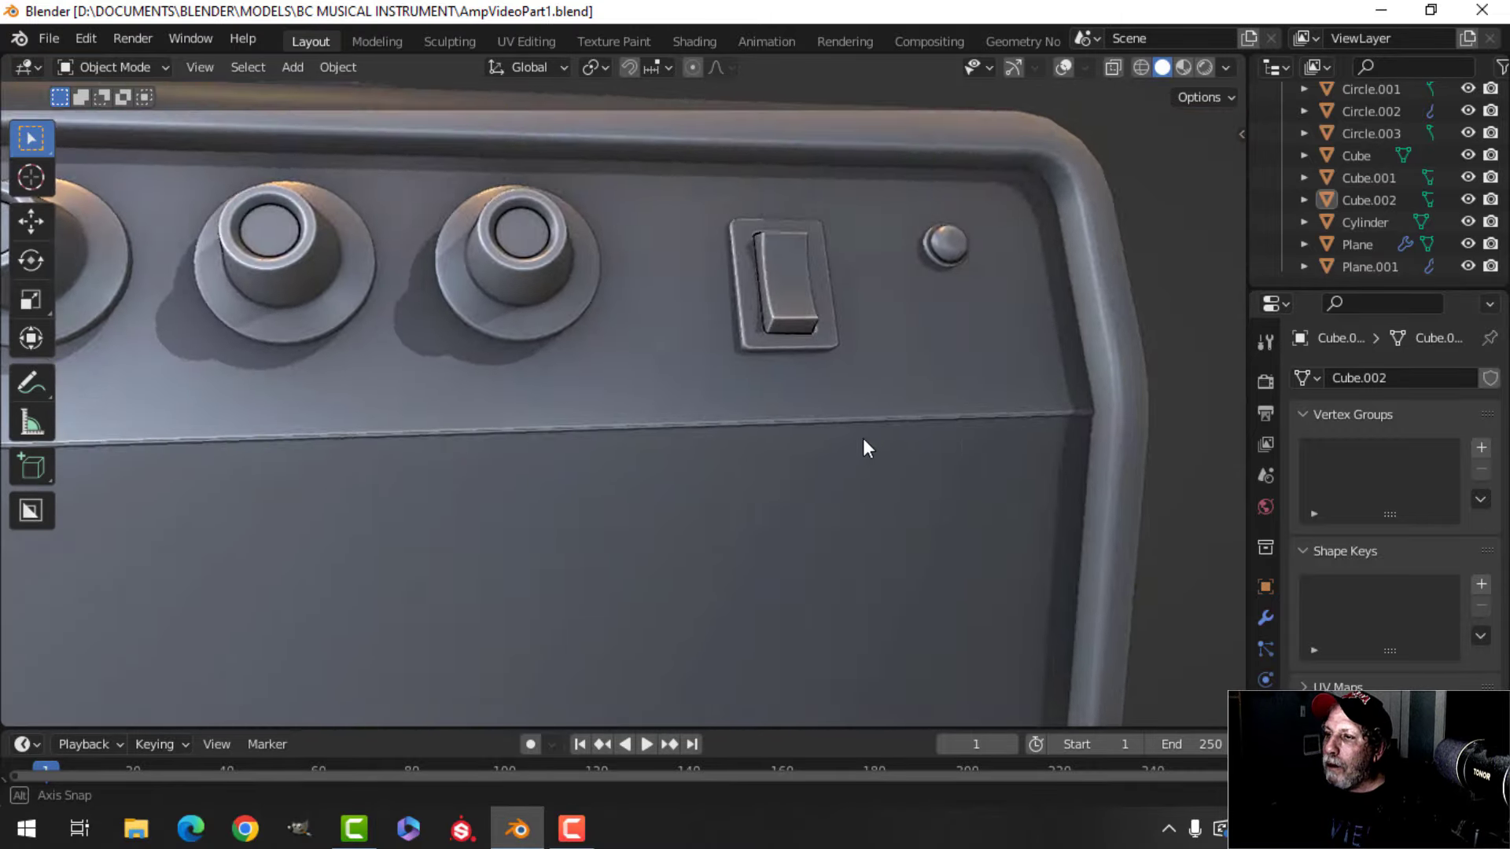
{"action": "scroll", "coordinate": [833, 441], "scroll_direction": "down", "scroll_amount": 5}
{"action": "middle_click_drag", "start_coordinate": [589, 451], "coordinate": [719, 416], "text": "shift"}
{"action": "middle_click_drag", "start_coordinate": [539, 415], "coordinate": [641, 421]}
{"action": "middle_click_drag", "start_coordinate": [474, 436], "coordinate": [522, 430]}
{"action": "scroll", "coordinate": [522, 430], "scroll_direction": "up", "scroll_amount": 3}
{"action": "scroll", "coordinate": [522, 430], "scroll_direction": "down", "scroll_amount": 4}
{"action": "mouse_move", "coordinate": [757, 438]}
{"action": "middle_mouse_down"}
{"action": "mouse_move", "coordinate": [543, 411]}
{"action": "mouse_move", "coordinate": [643, 397]}
{"action": "mouse_move", "coordinate": [777, 440]}
{"action": "middle_mouse_up"}
{"action": "scroll", "coordinate": [660, 411], "scroll_direction": "down", "scroll_amount": 3}
{"action": "middle_click_drag", "start_coordinate": [460, 412], "coordinate": [587, 202], "text": "shift"}
{"action": "middle_click_drag", "start_coordinate": [772, 338], "coordinate": [567, 328]}
{"action": "middle_click_drag", "start_coordinate": [601, 233], "coordinate": [747, 327]}
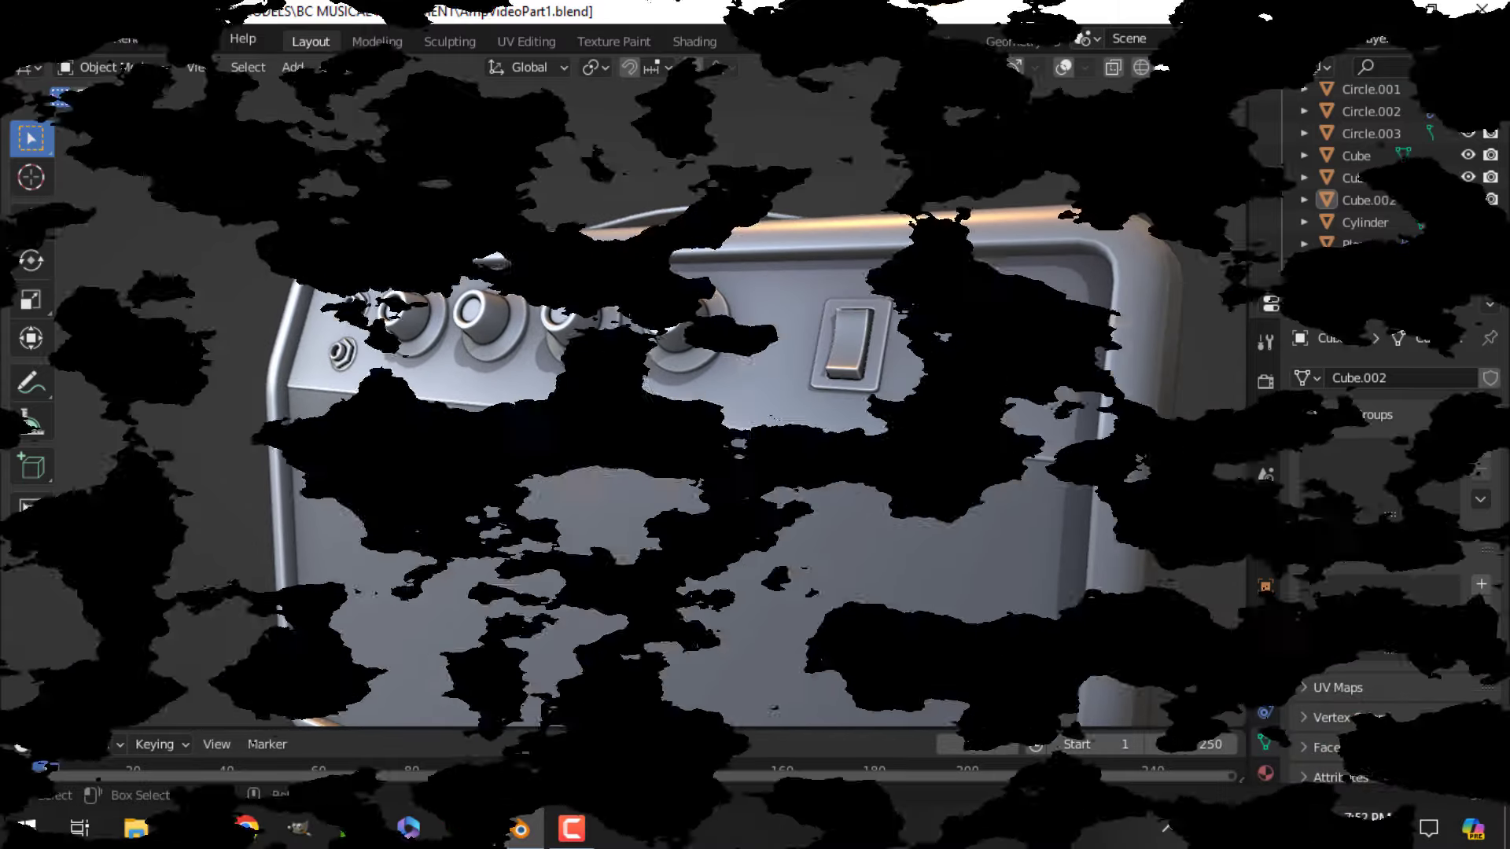